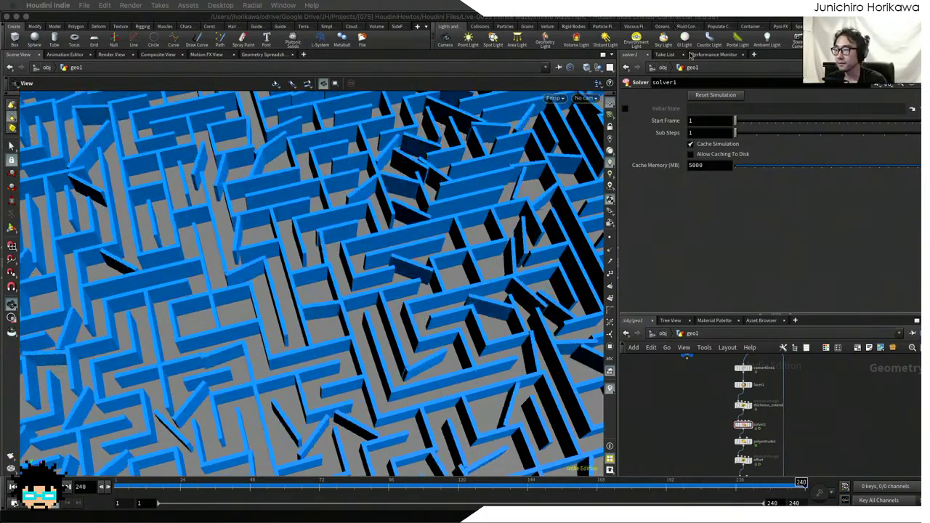
- Raise the network pane divider to give the network pane more height
drag(708, 314, 709, 287)
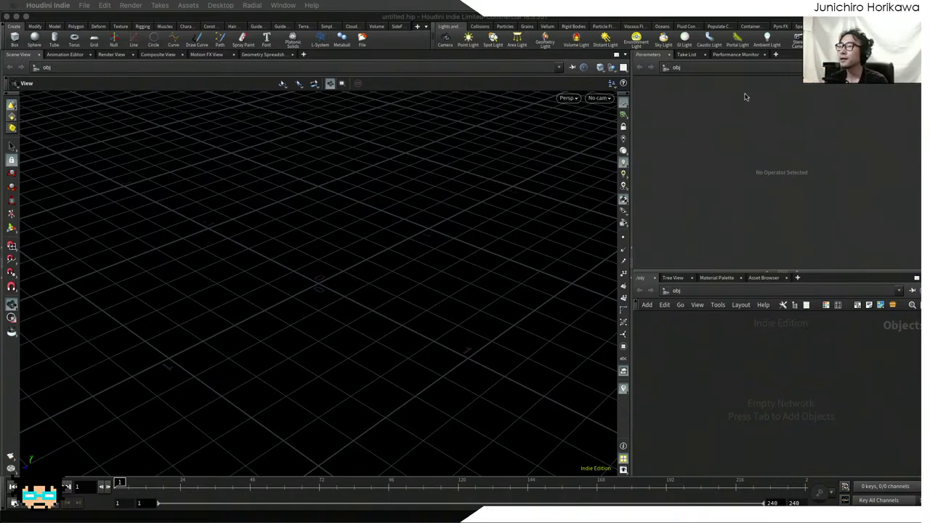
- Widen and heighten the right-hand panes, then add a geo1 Geometry object and enter it
click(675, 367)
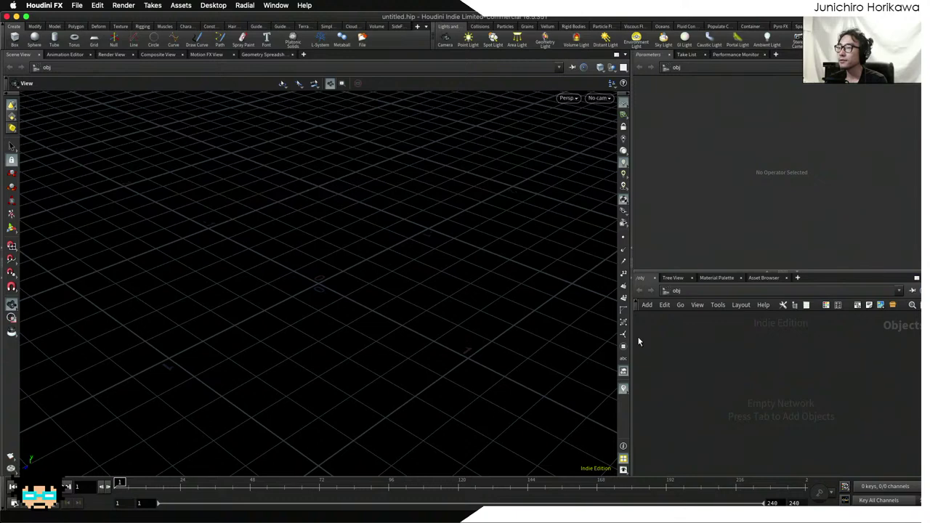
drag(631, 342, 581, 342)
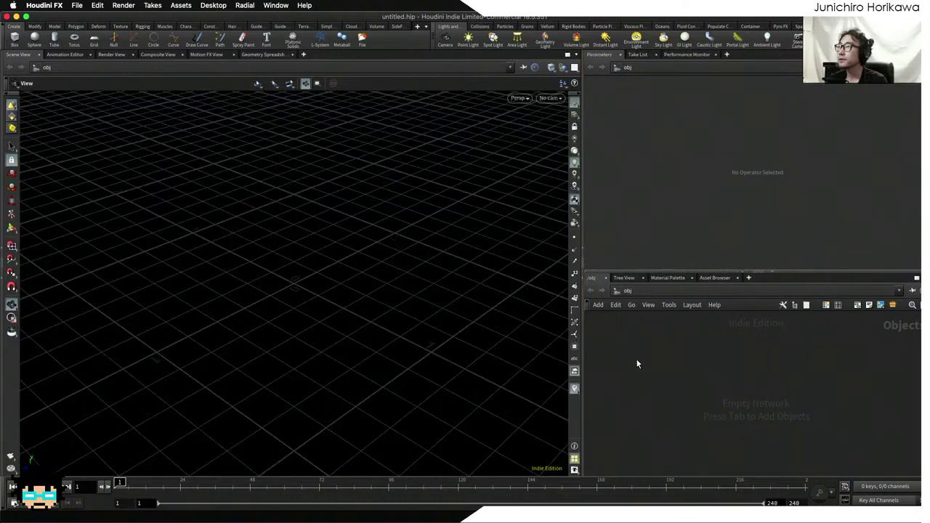
drag(630, 273, 632, 223)
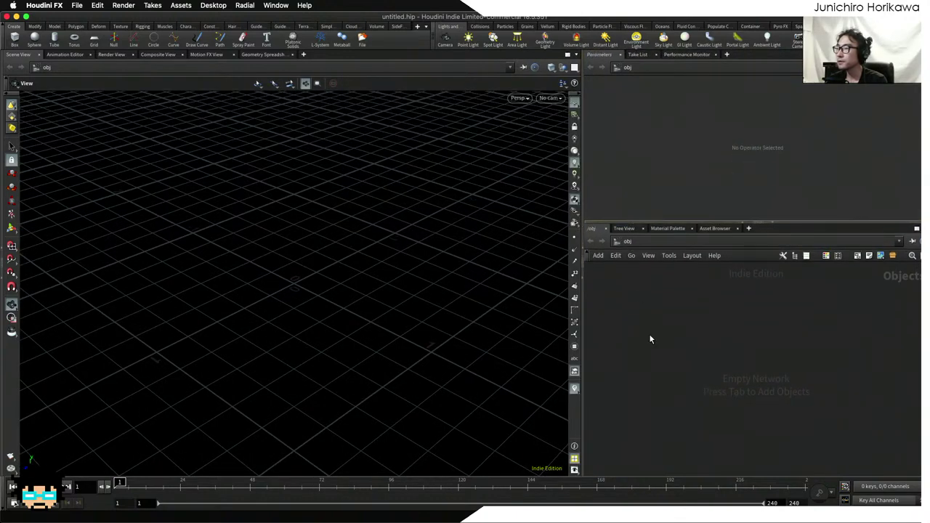
key(Tab)
text(geo)
key(Return)
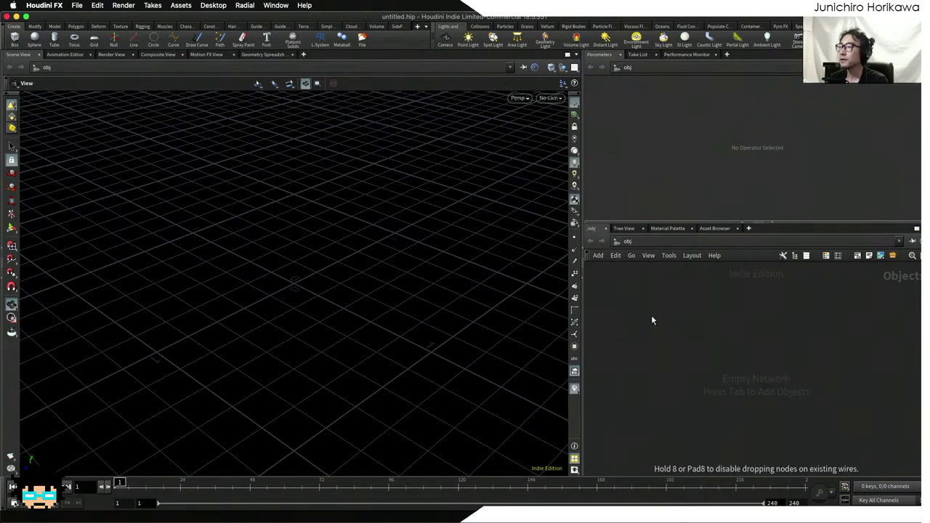
click(651, 318)
double_click(651, 317)
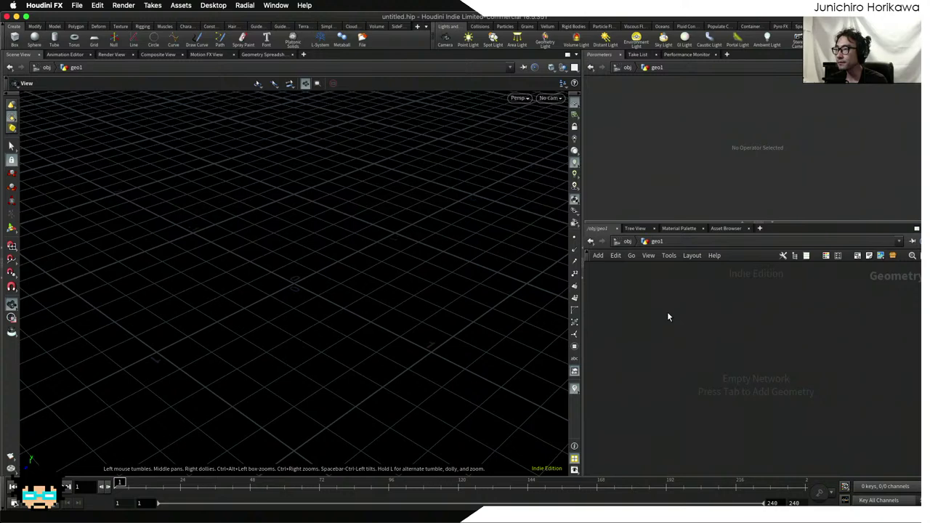
- Place a Null node inside geo1 and rename it CONTROLLER
key(Tab)
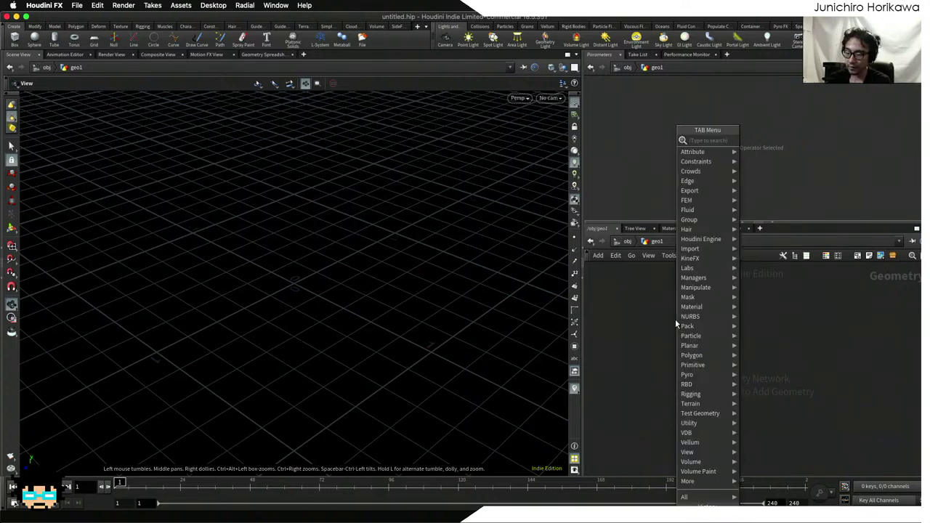
text(box)
key(Return)
click(675, 319)
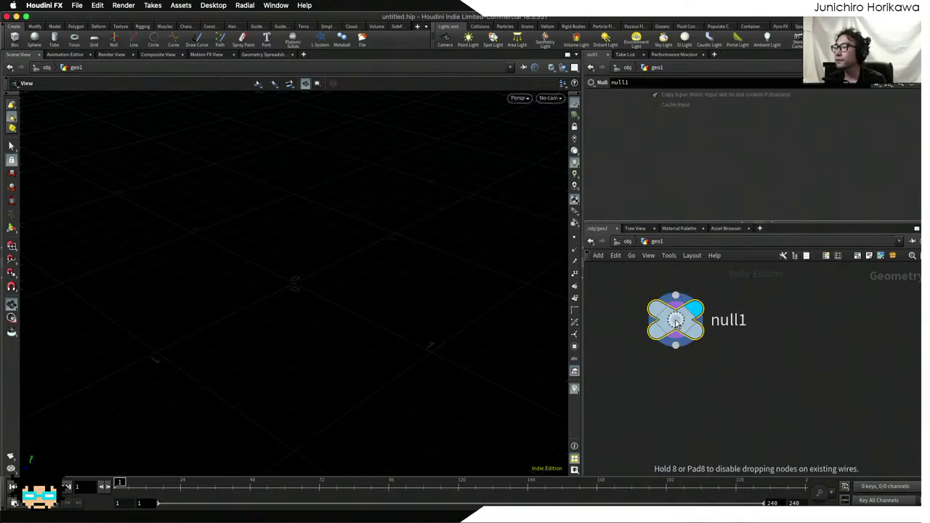
double_click(735, 320)
text(CONTROLER)
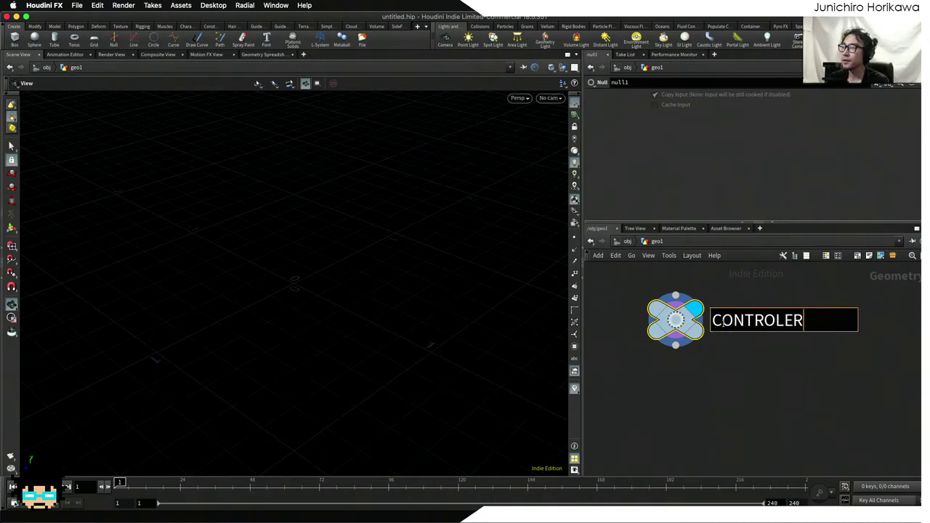
key(BackSpace)
key(BackSpace)
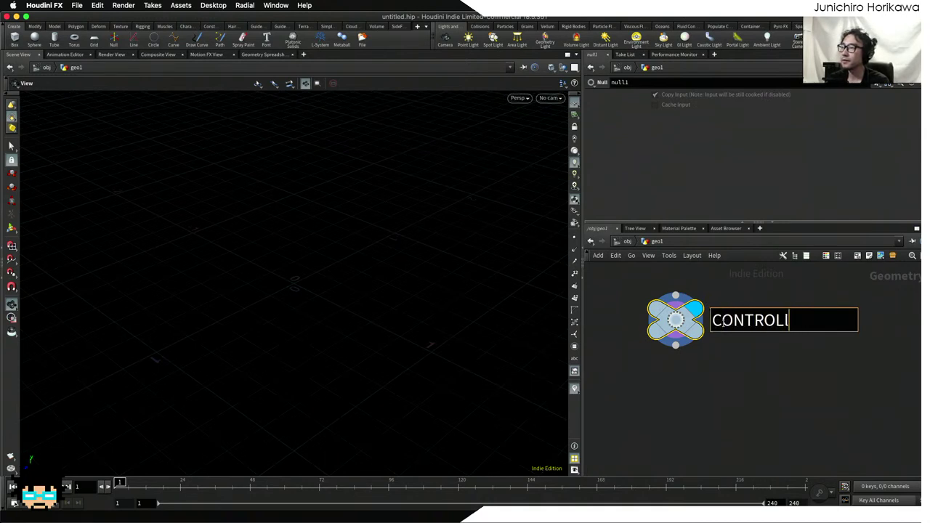
text(LER)
key(Return)
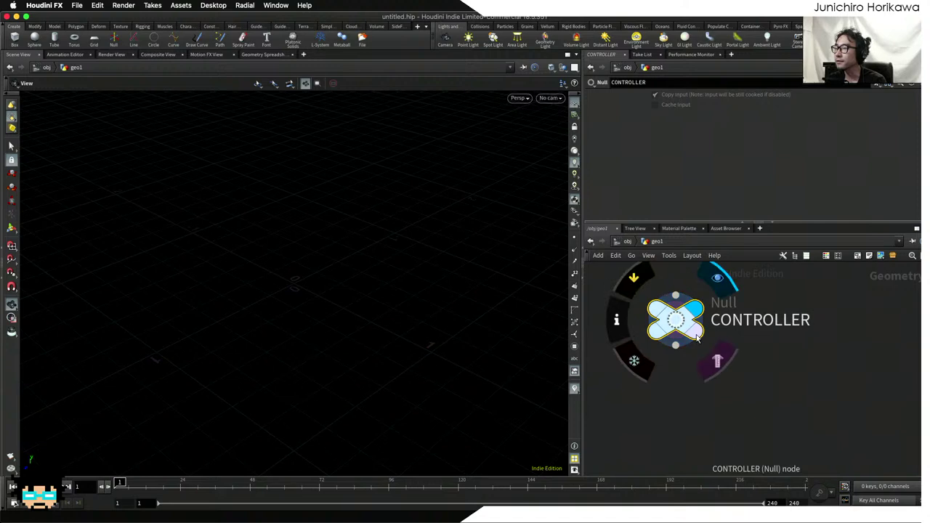
- Colour the CONTROLLER node blue from the colour palette
key(c)
click(864, 446)
key(c)
scroll(766, 394, down, 5)
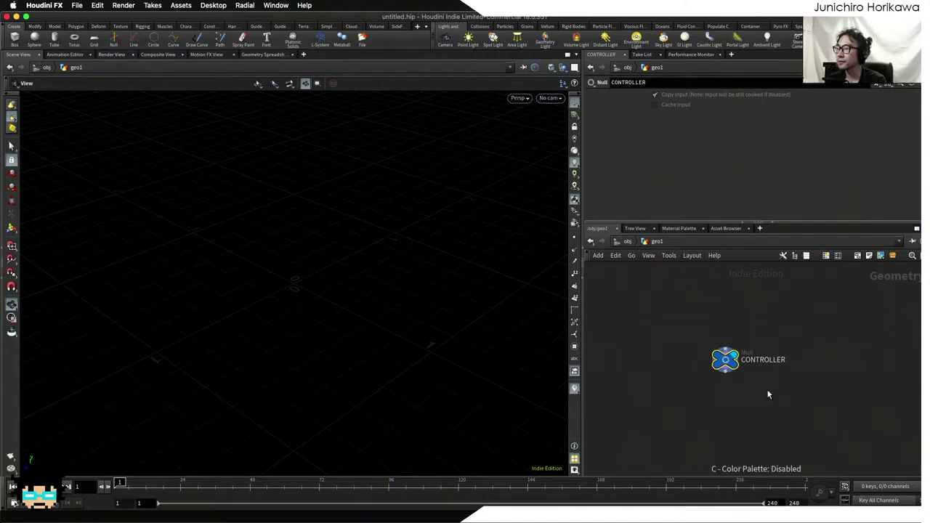
scroll(702, 388, up, 5)
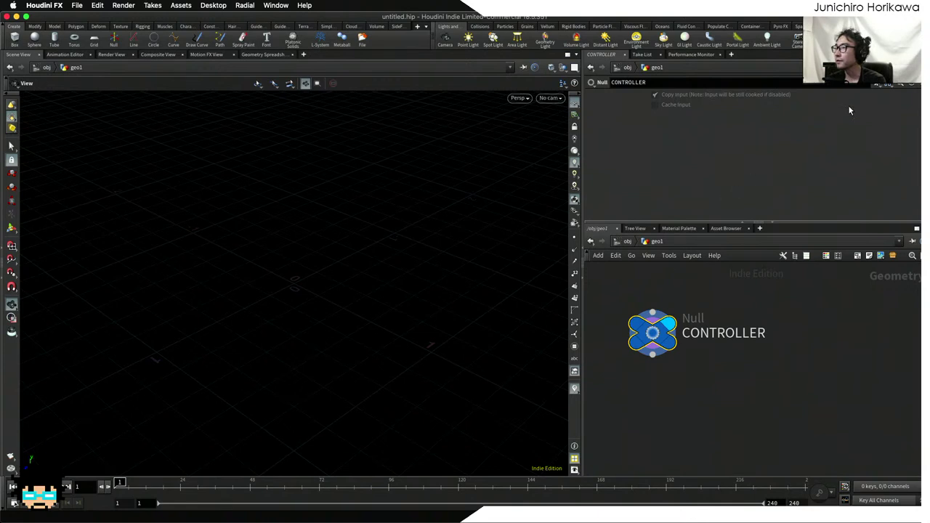
click(876, 85)
key(Escape)
mouse_move(647, 341)
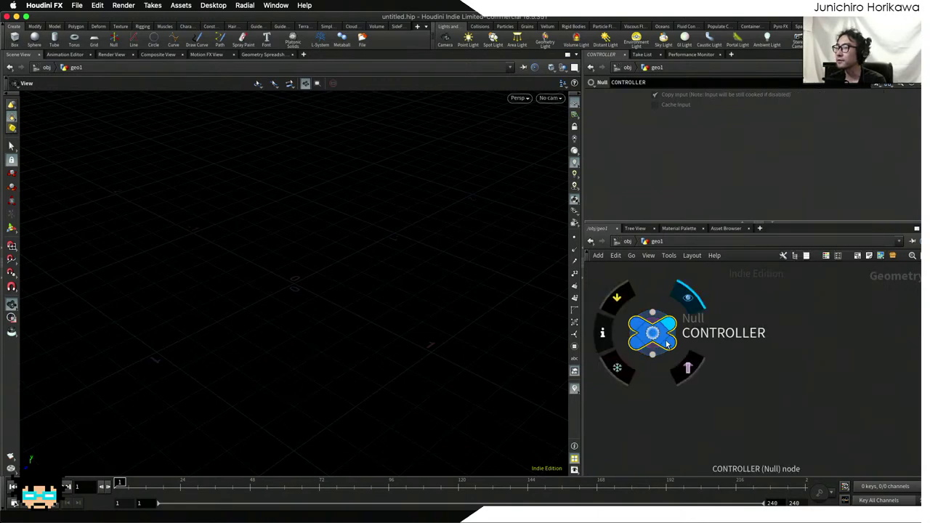
scroll(648, 345, down, 2)
scroll(650, 350, up, 4)
scroll(652, 352, down, 3)
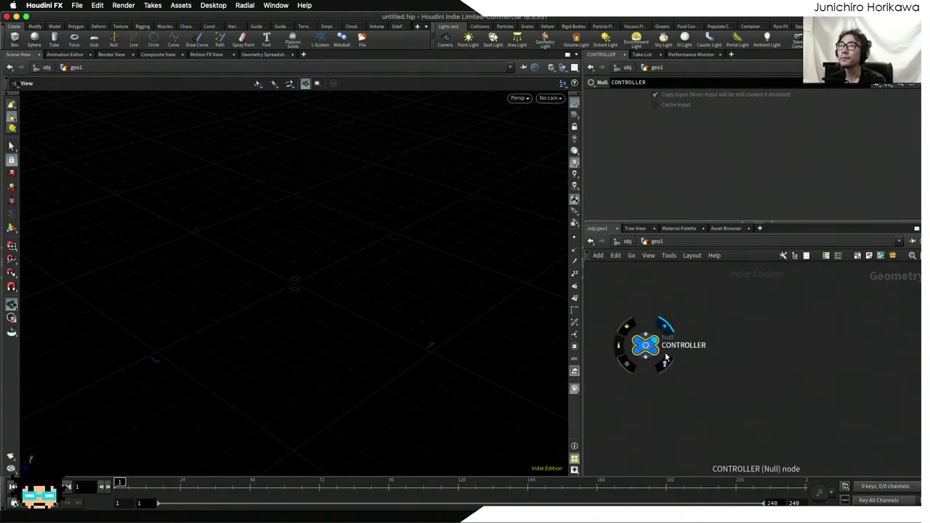
middle_drag(672, 368, 682, 402)
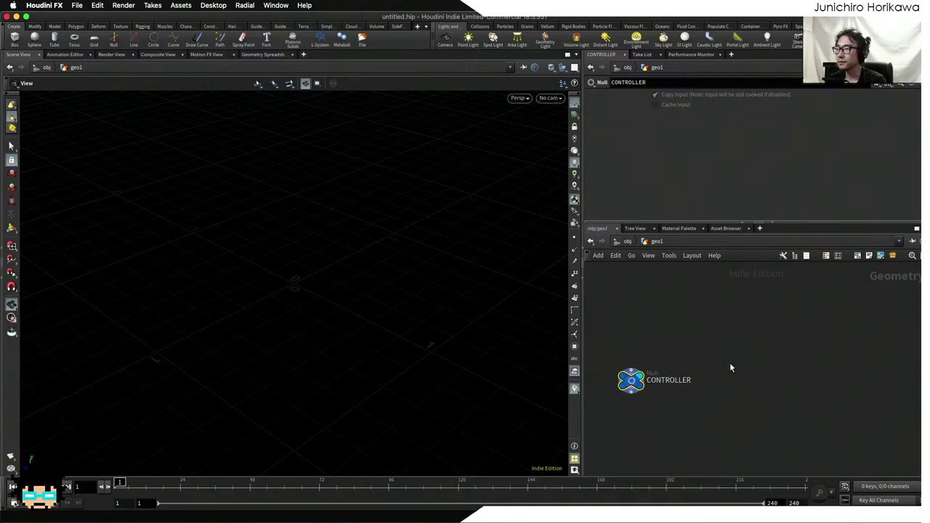
middle_drag(729, 364, 698, 344)
- Add a Grid node grid1 beside CONTROLLER and make it the displayed geometry
key(Tab)
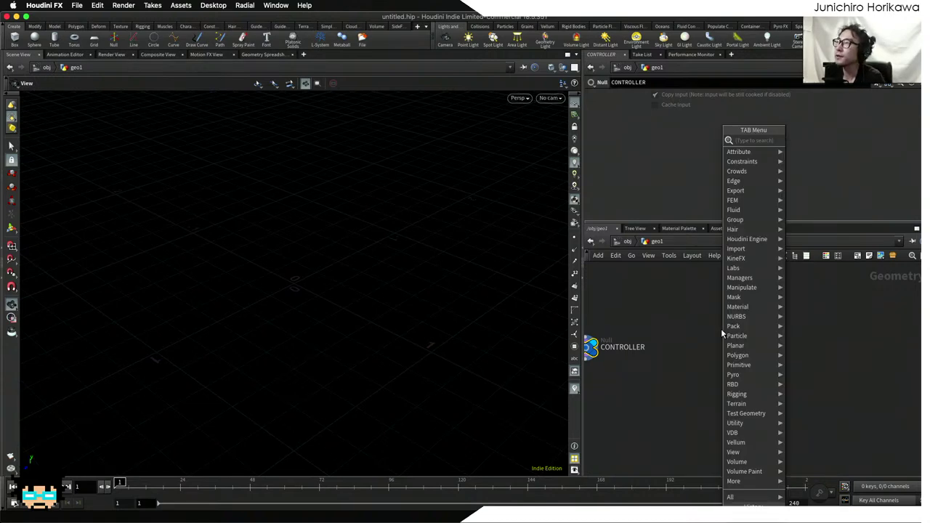
text(grid)
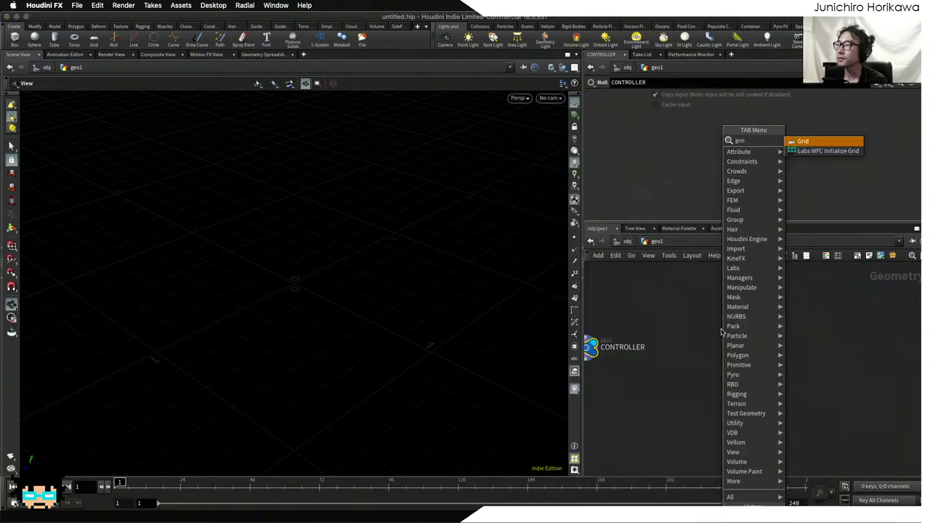
key(Return)
click(712, 331)
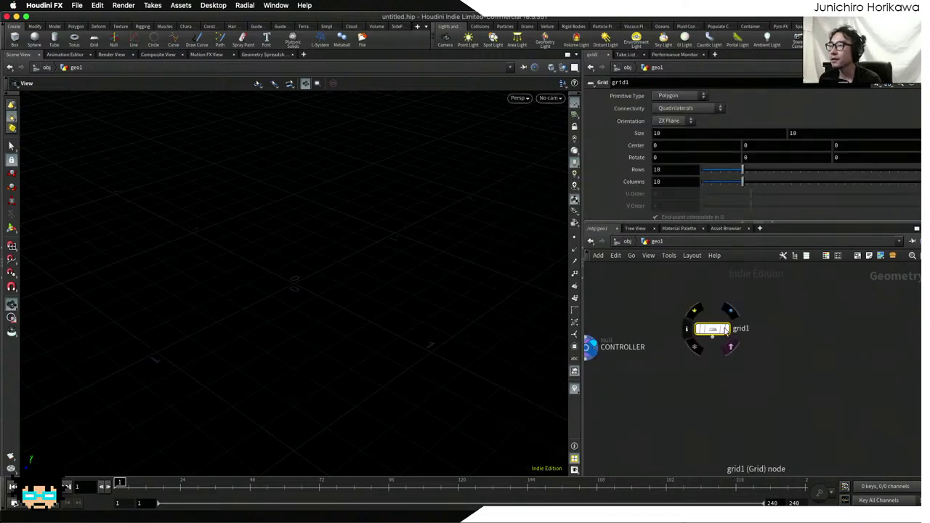
click(730, 311)
- Orbit and zoom the viewport to look down over the whole 10 by 10 grid
scroll(408, 245, down, 5)
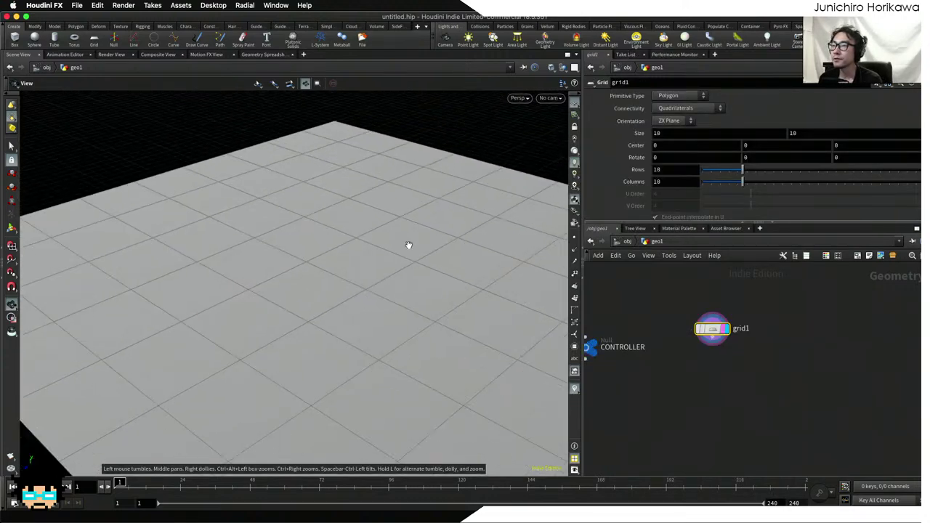
drag(409, 245, 388, 287)
scroll(388, 287, up, 5)
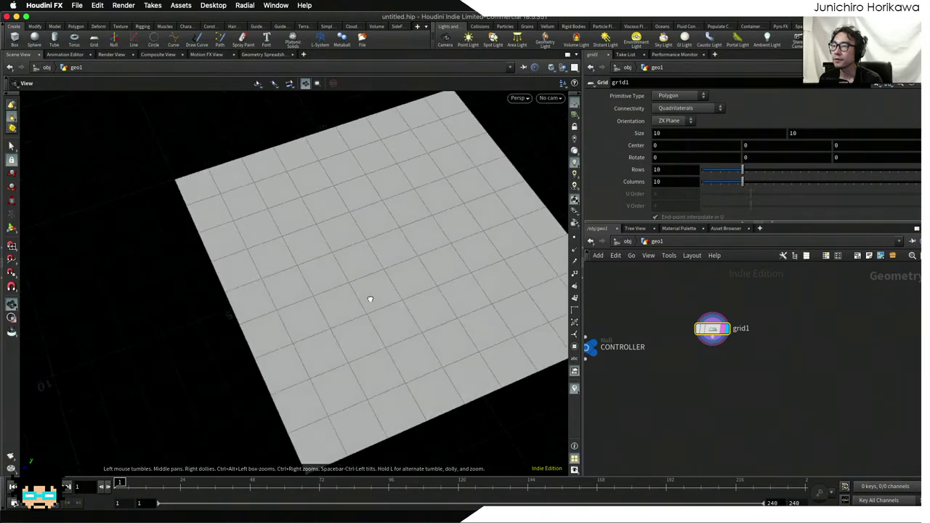
scroll(351, 276, down, 3)
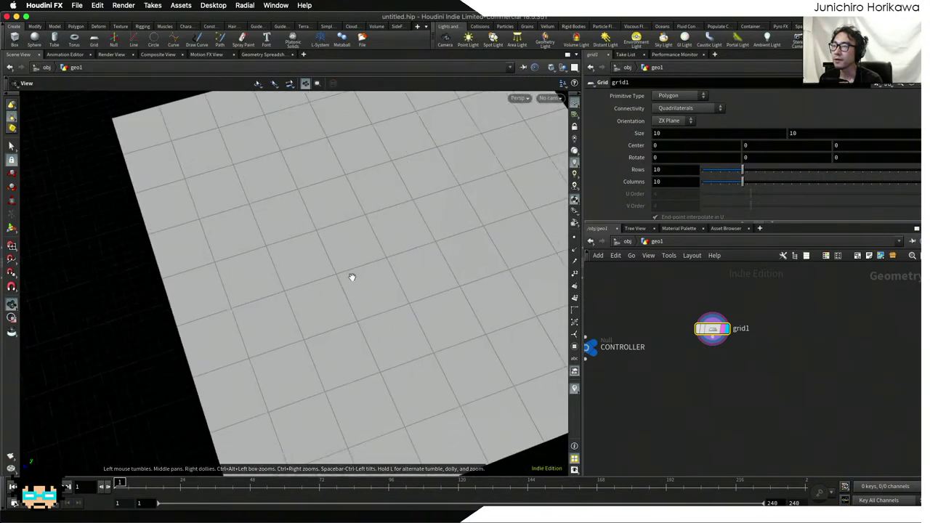
drag(353, 276, 307, 305)
scroll(294, 303, up, 3)
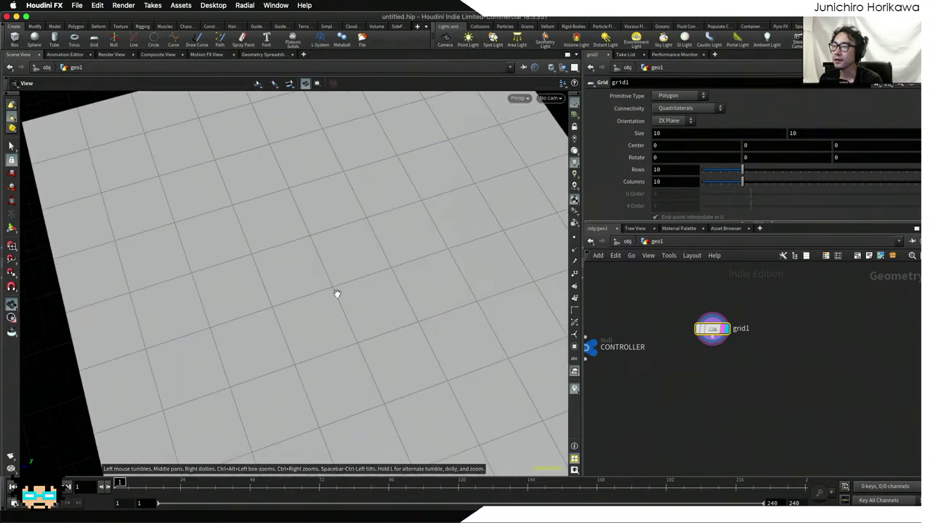
drag(346, 353, 276, 307)
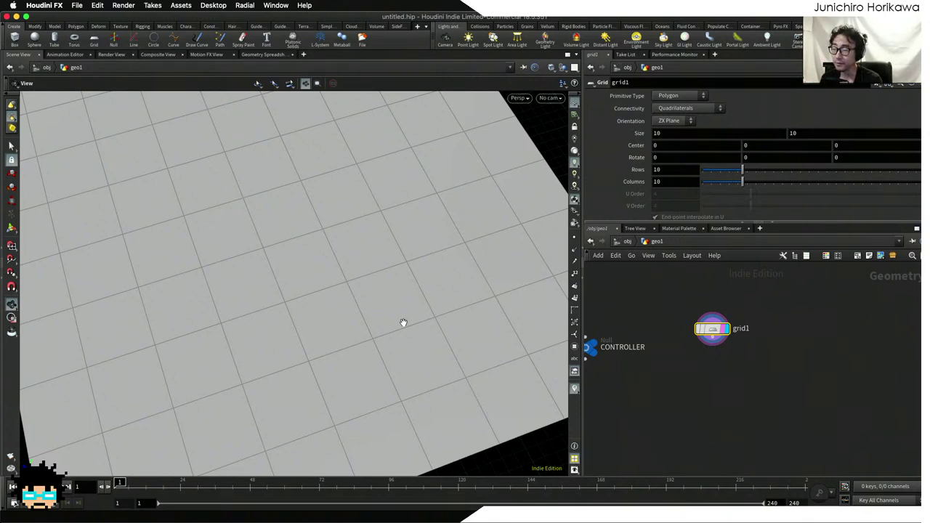
scroll(397, 323, down, 5)
drag(397, 322, 396, 344)
scroll(396, 343, up, 3)
scroll(396, 343, up, 2)
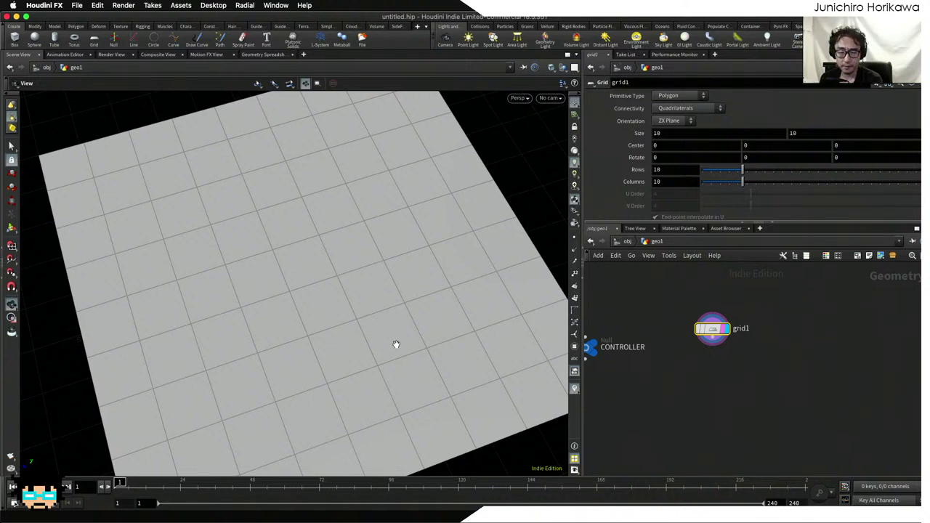
scroll(377, 313, down, 3)
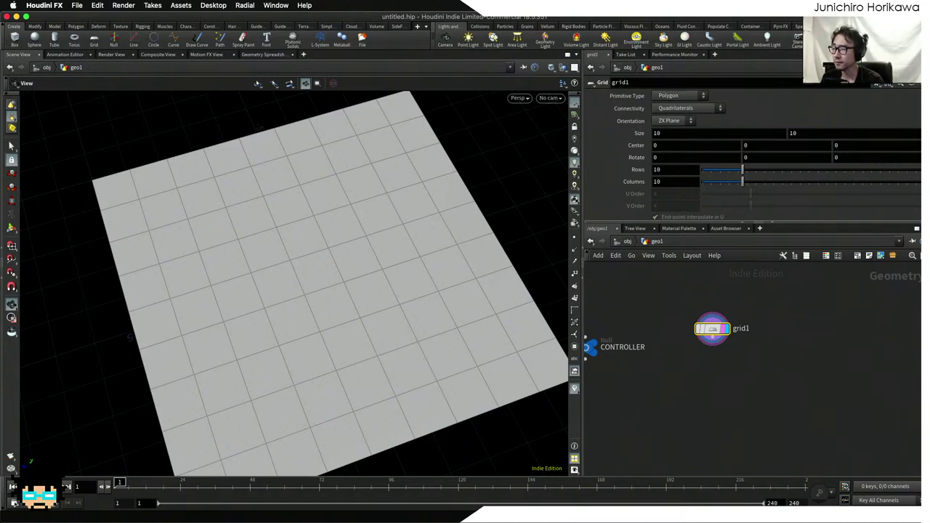
- Frame the network, nudge CONTROLLER down-left, and finish with CONTROLLER's parameters shown
key(h)
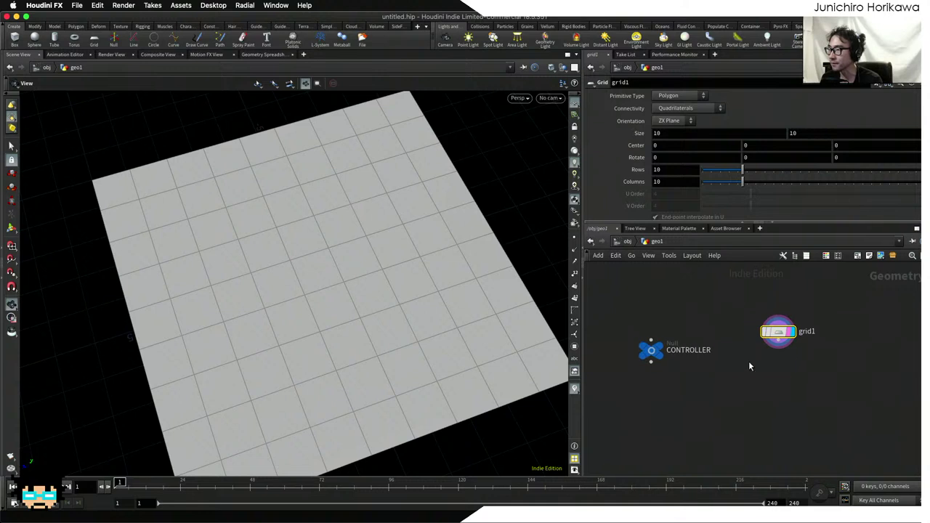
drag(638, 347, 624, 357)
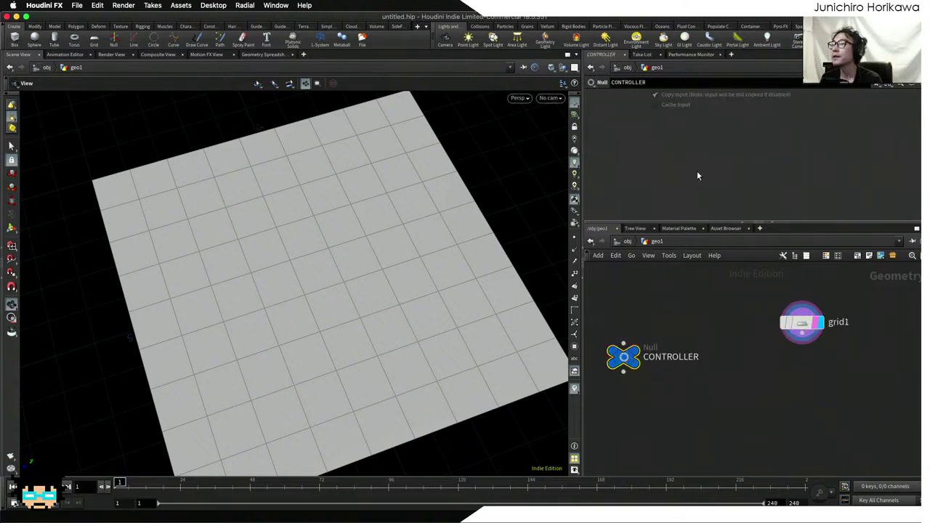
click(806, 332)
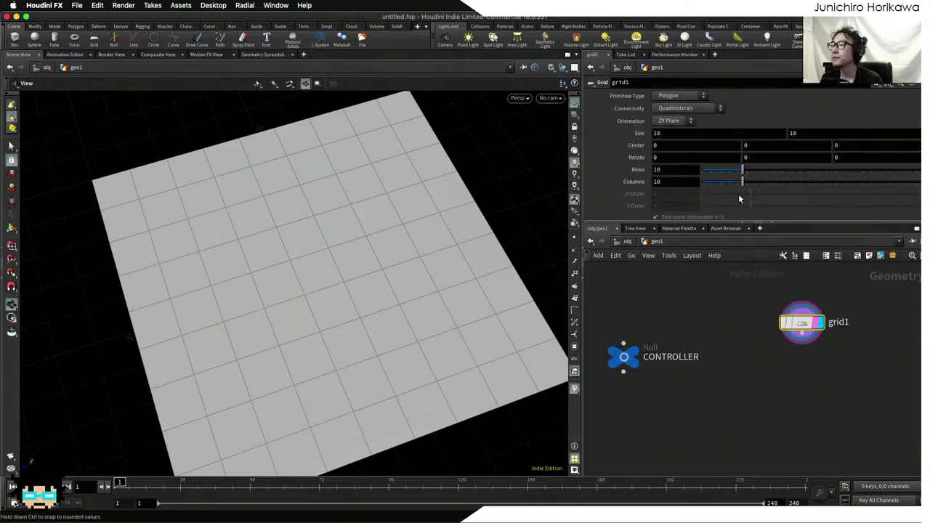
scroll(446, 199, down, 5)
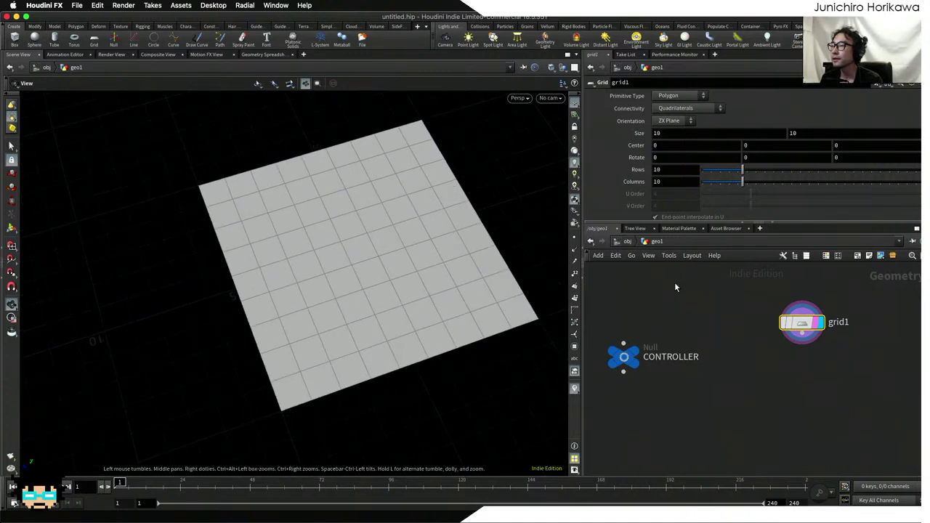
scroll(626, 351, up, 2)
click(625, 354)
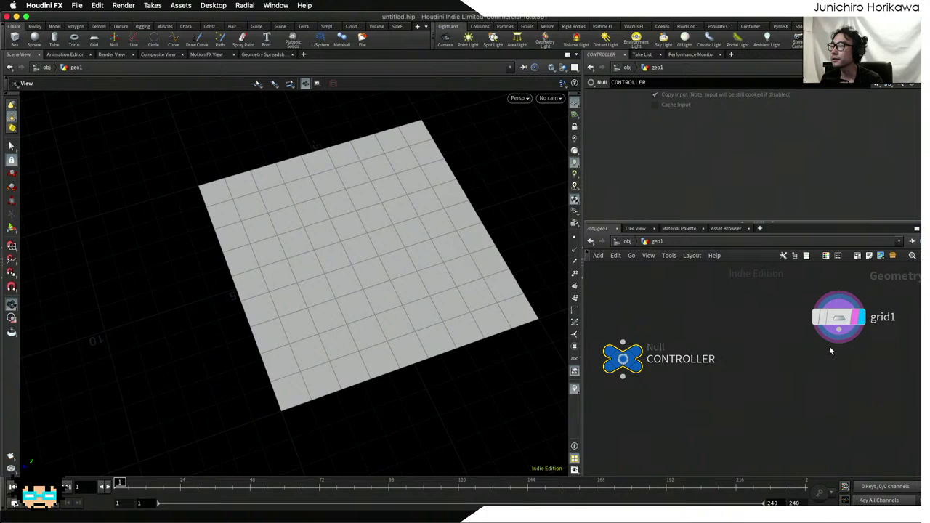
click(839, 319)
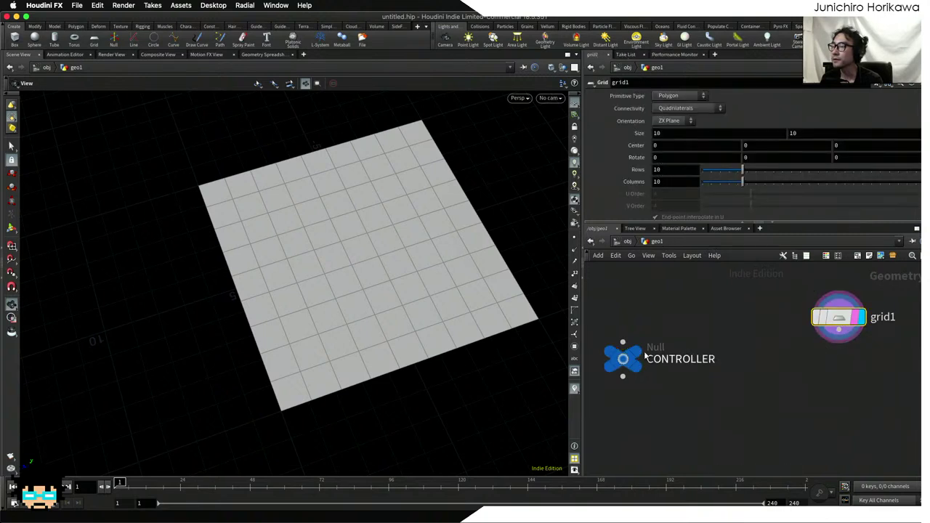
click(622, 356)
- In the parameter interface editor, add an Integer parameter grid_num labelled 'grid num'
click(878, 84)
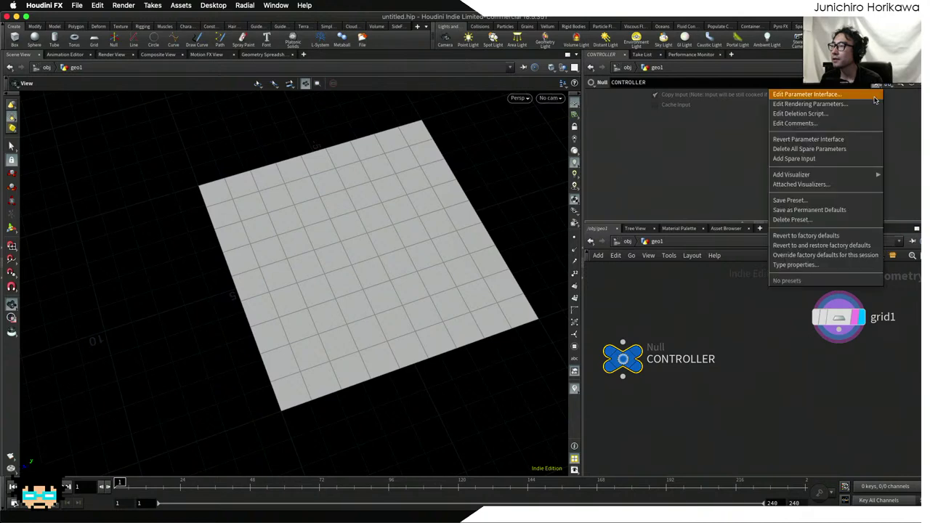
click(796, 92)
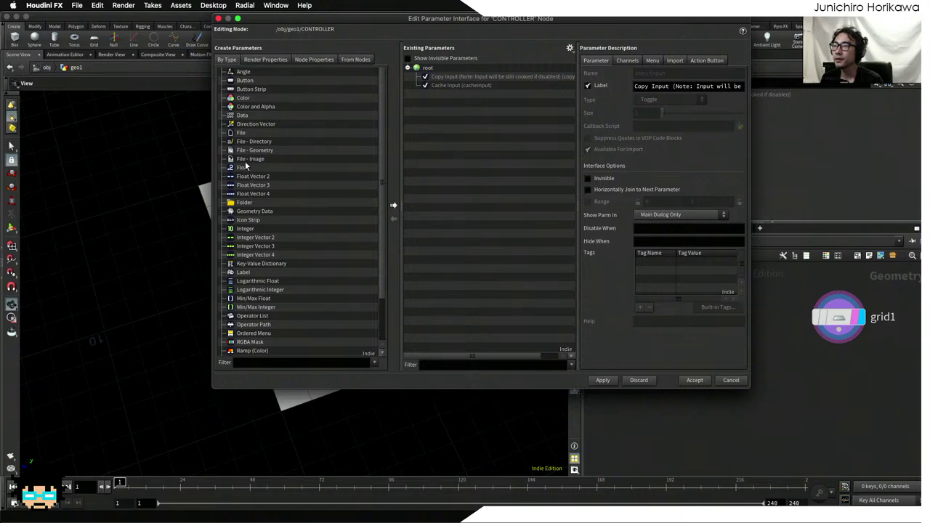
drag(242, 229, 465, 94)
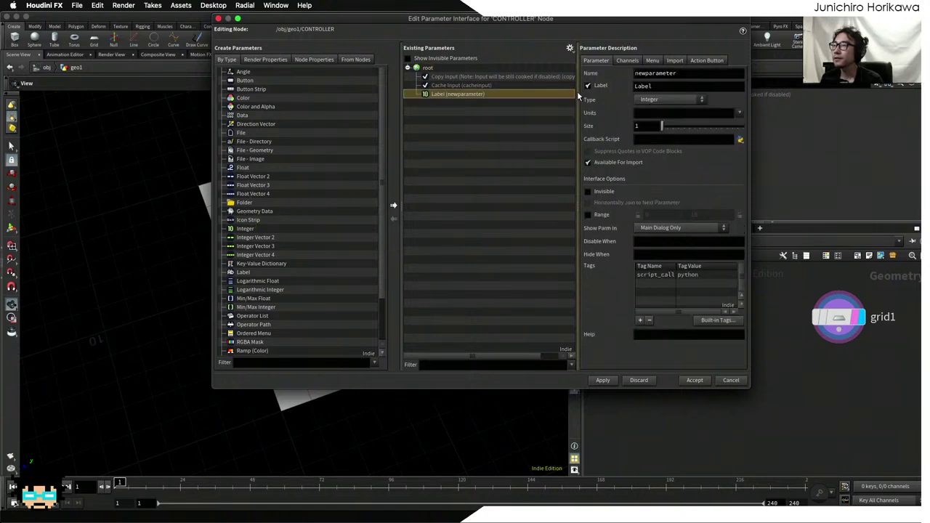
text(ros)
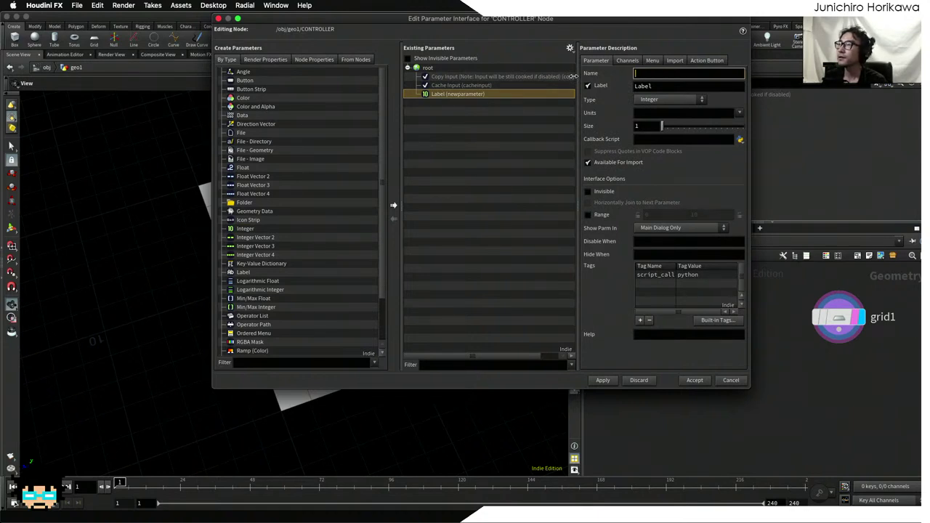
text(grid_num)
key(Tab)
text(grid)
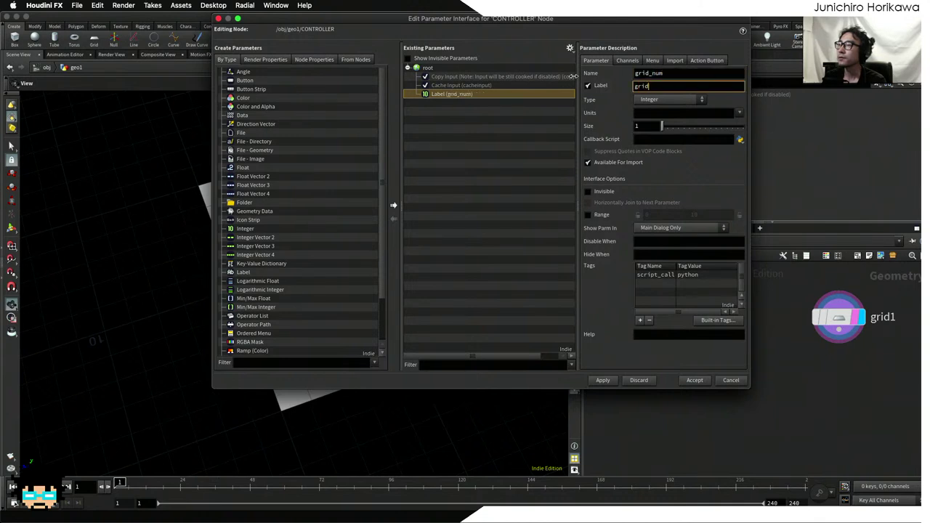
text( nu)
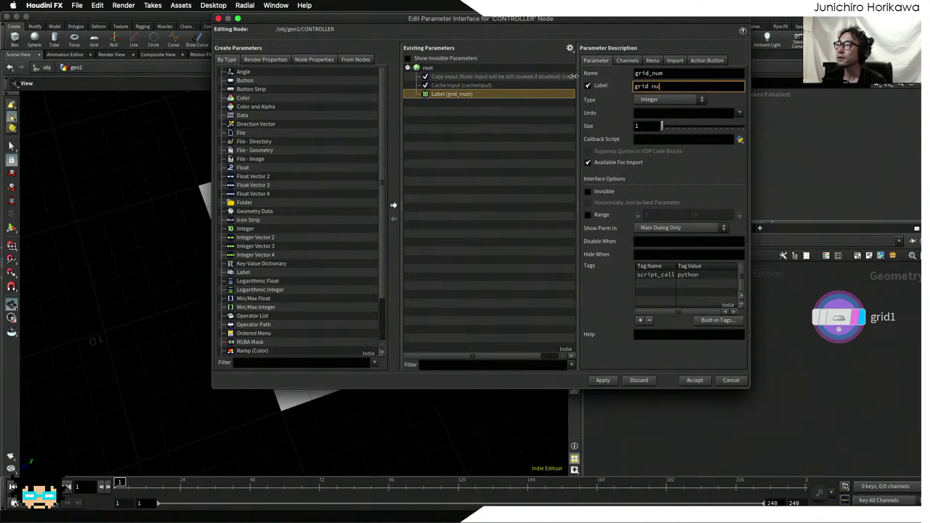
text(m)
key(Return)
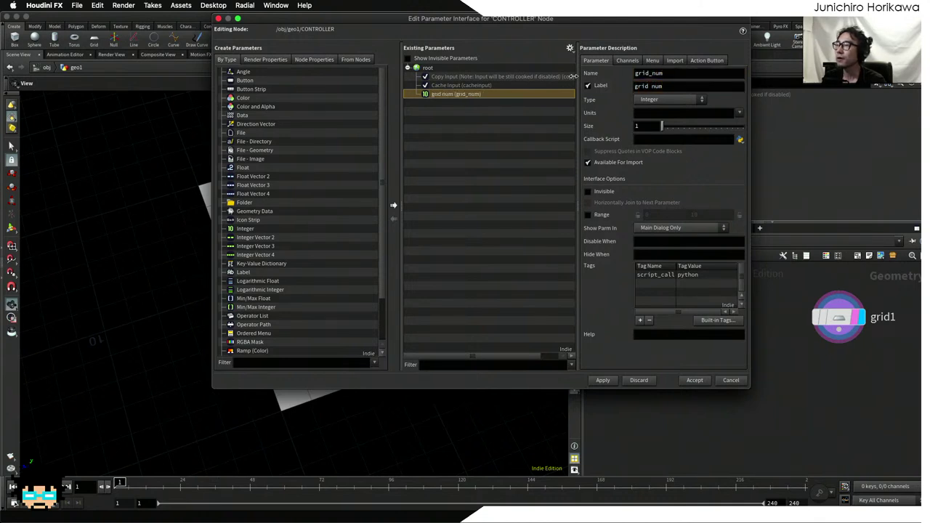
- Give grid num a 0–100 range and apply and accept the changes
click(588, 215)
click(717, 214)
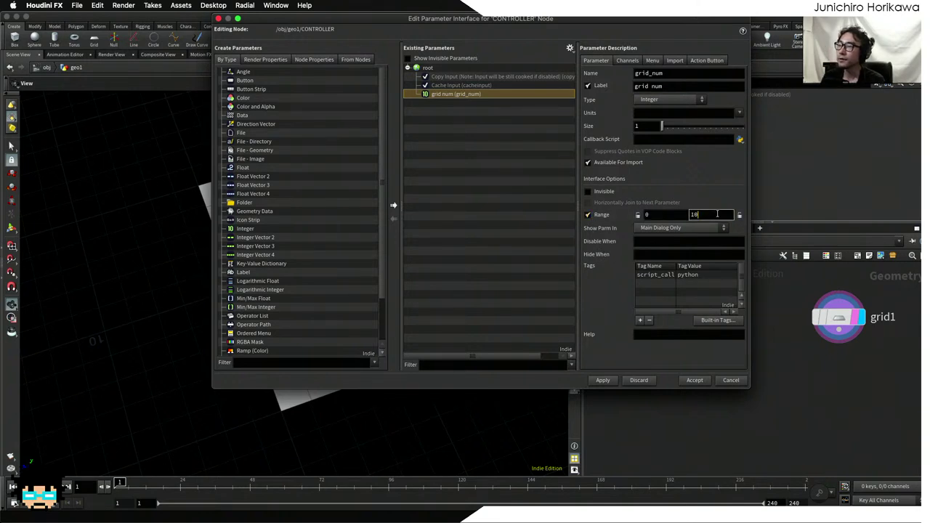
text(0)
key(Return)
click(613, 381)
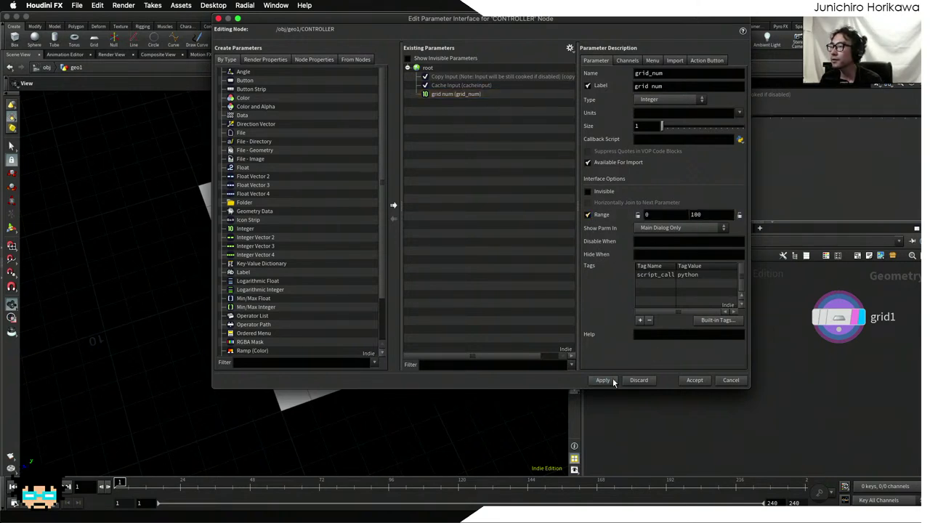
click(686, 381)
- Set grid num to 20, save as maze.hiplc on the Desktop, and copy grid num
drag(712, 117, 748, 121)
click(660, 125)
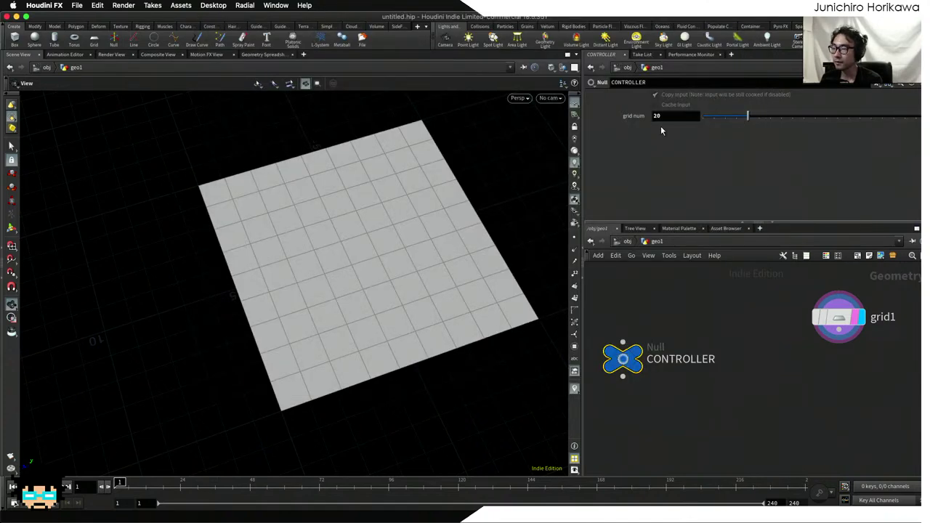
key(super+s)
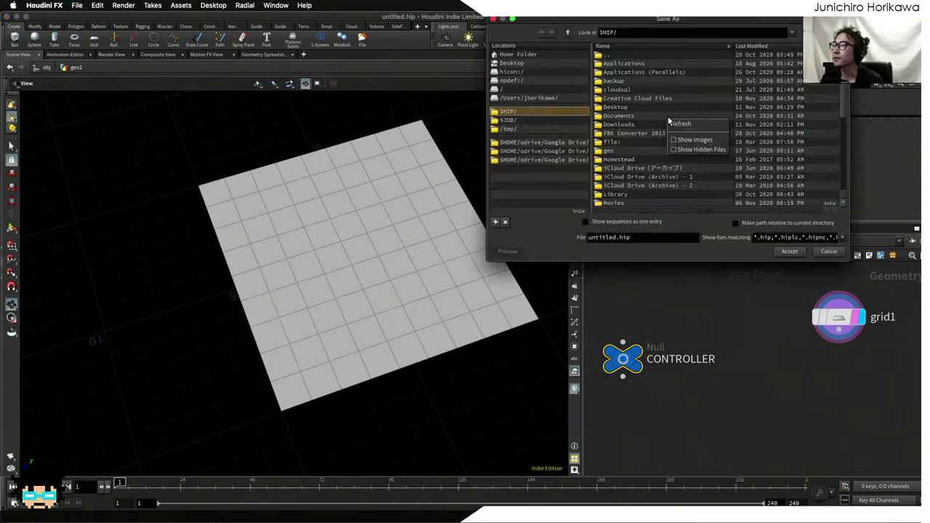
click(511, 64)
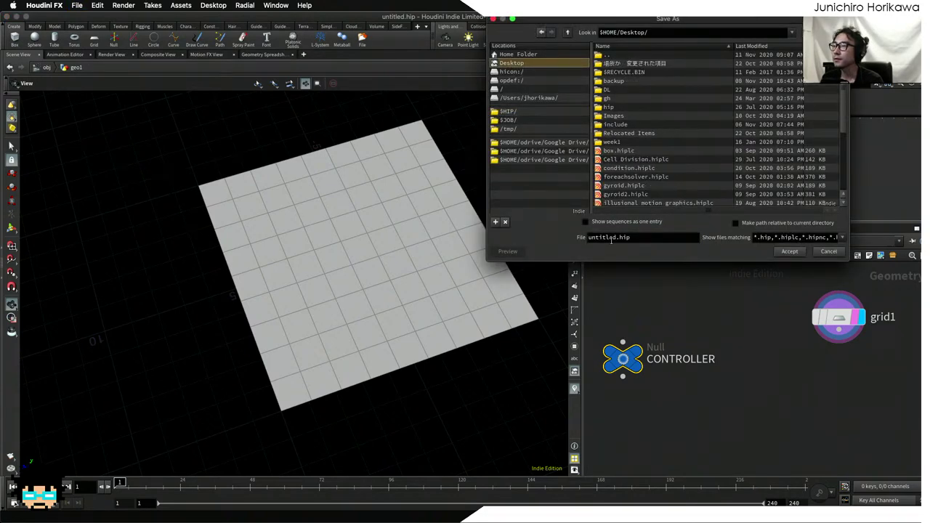
double_click(609, 238)
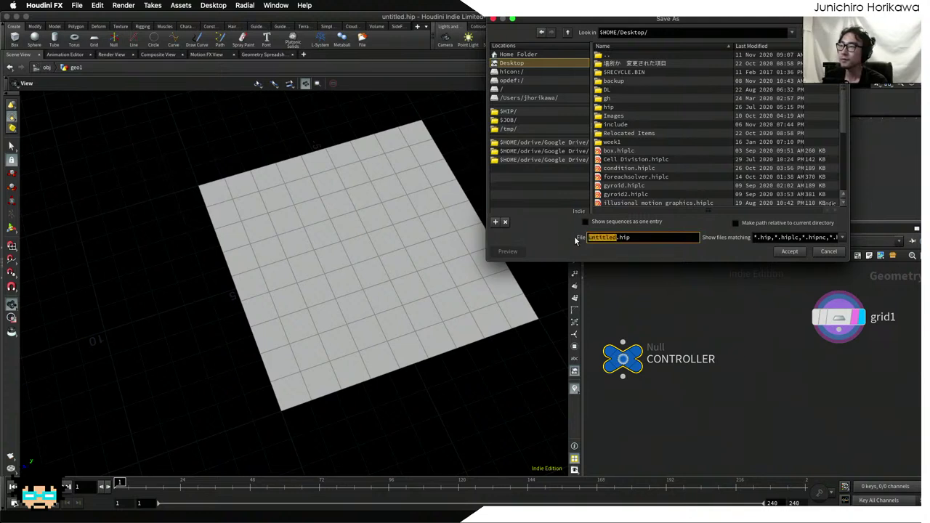
text(maze)
key(Return)
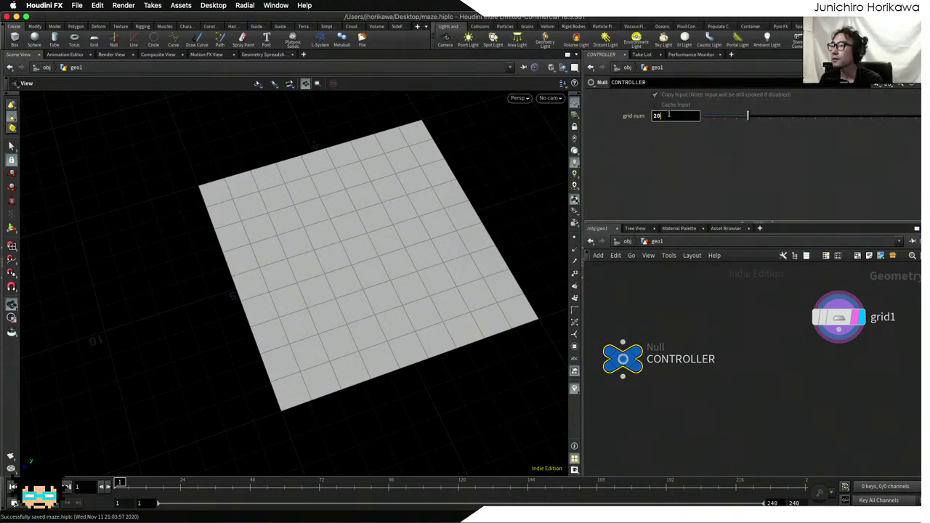
right_click(668, 114)
click(698, 186)
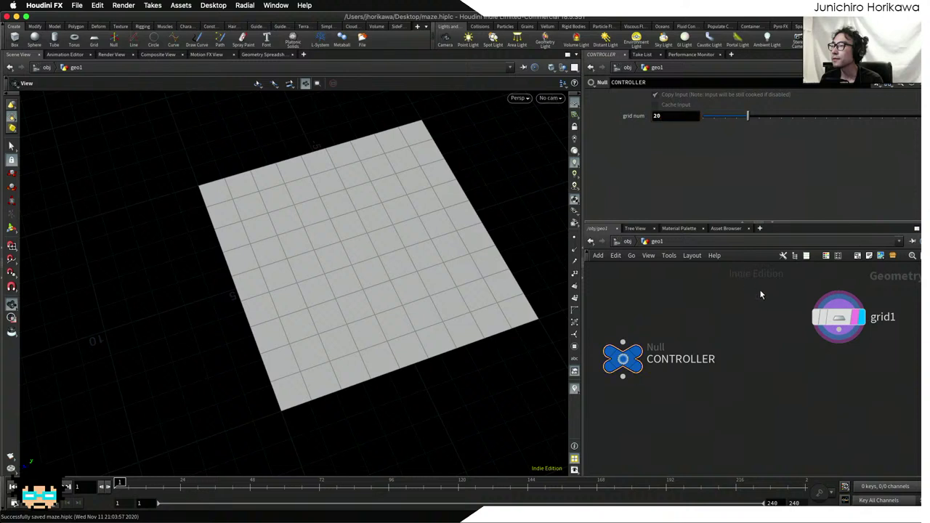
- Paste relative references to CONTROLLER's grid num into grid1's Rows and Columns
scroll(834, 302, up, 3)
click(843, 331)
click(674, 172)
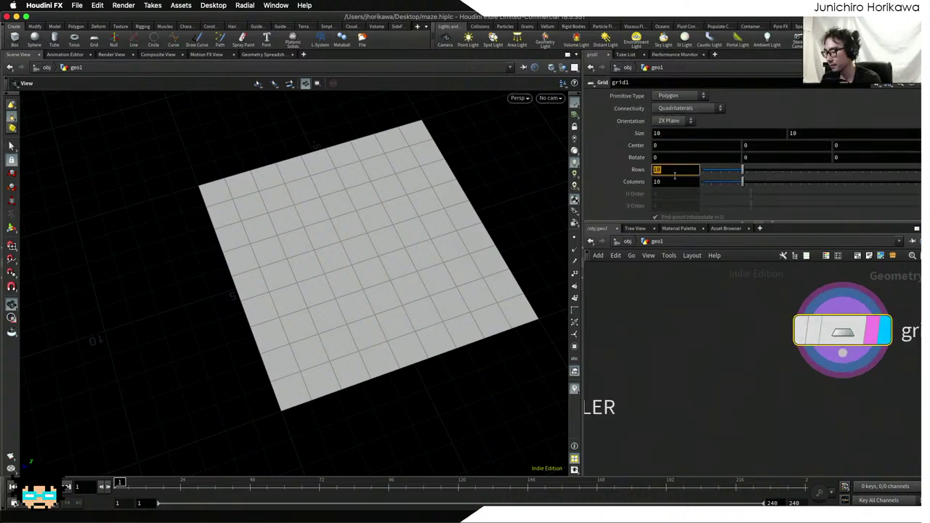
right_click(674, 174)
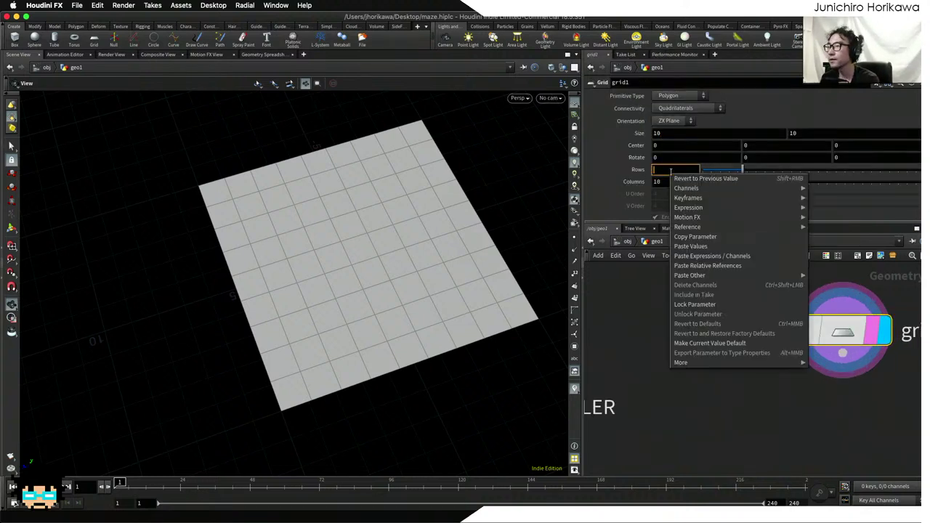
click(692, 266)
click(675, 181)
right_click(676, 188)
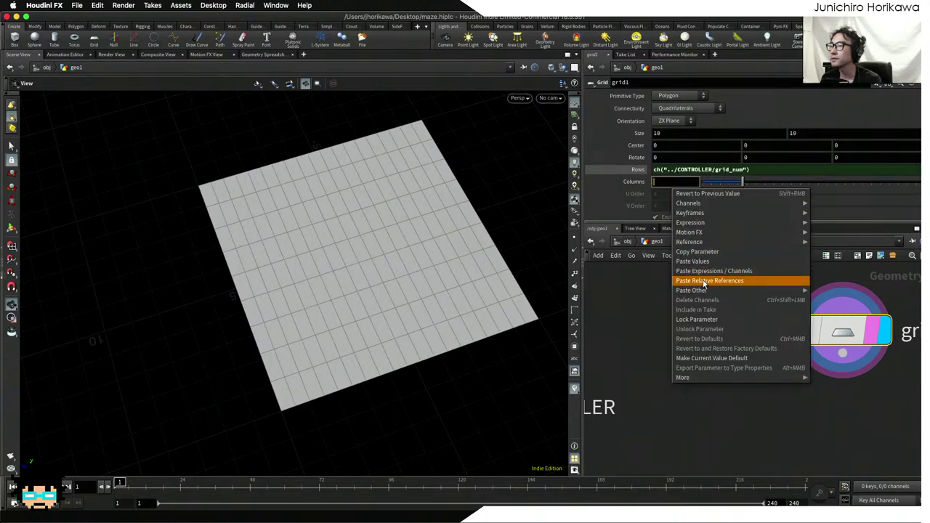
click(703, 281)
key(Return)
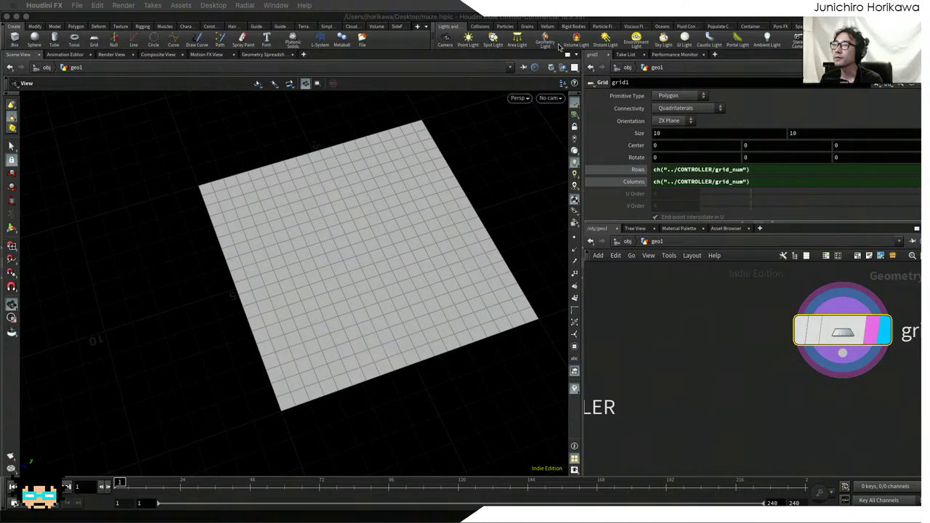
- Orbit around the 20 by 20 grid, frame the network, and reselect CONTROLLER
drag(465, 150, 436, 204)
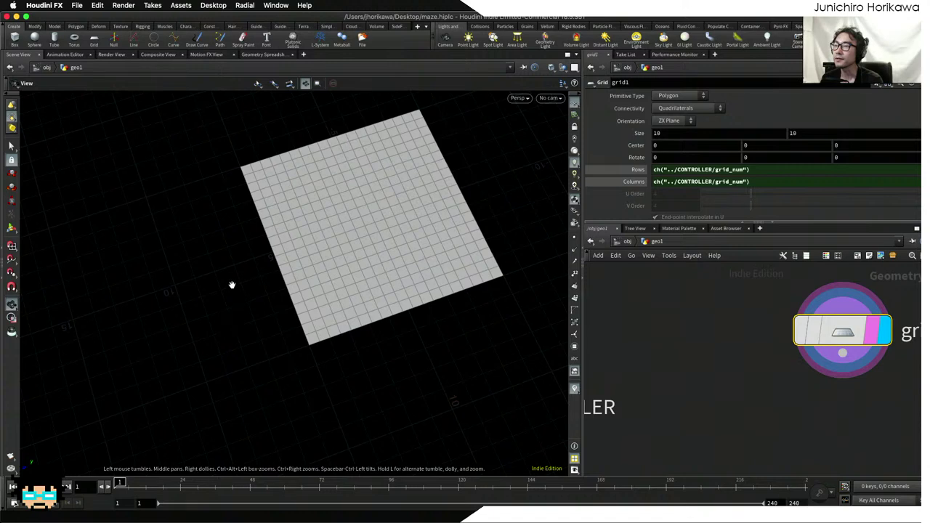
drag(192, 299, 208, 354)
drag(419, 360, 322, 363)
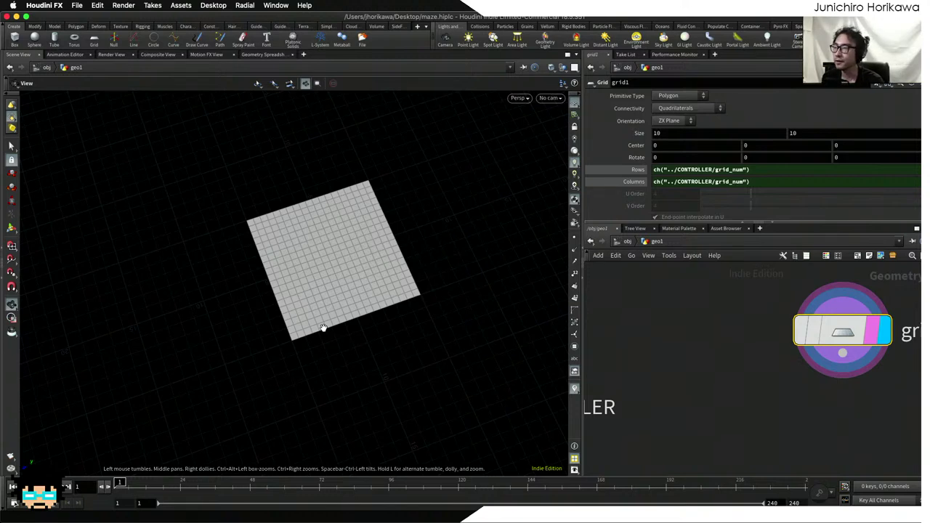
key(h)
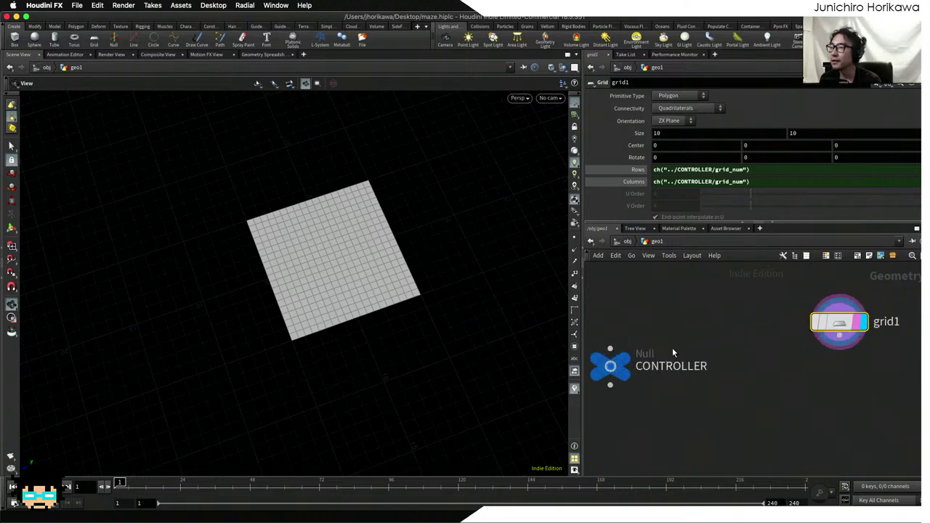
click(610, 366)
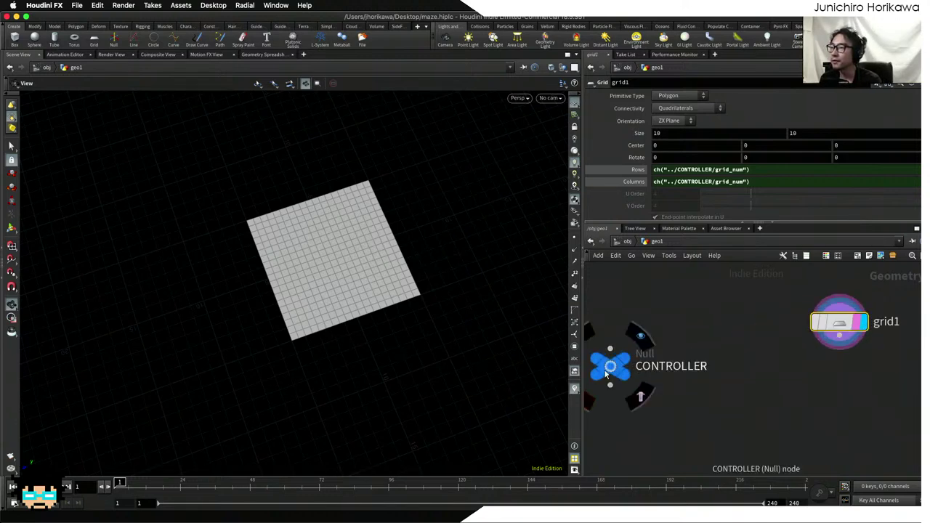
- Add a Float parameter grid_size labelled 'grid size' to CONTROLLER's interface
click(871, 86)
click(805, 93)
click(867, 85)
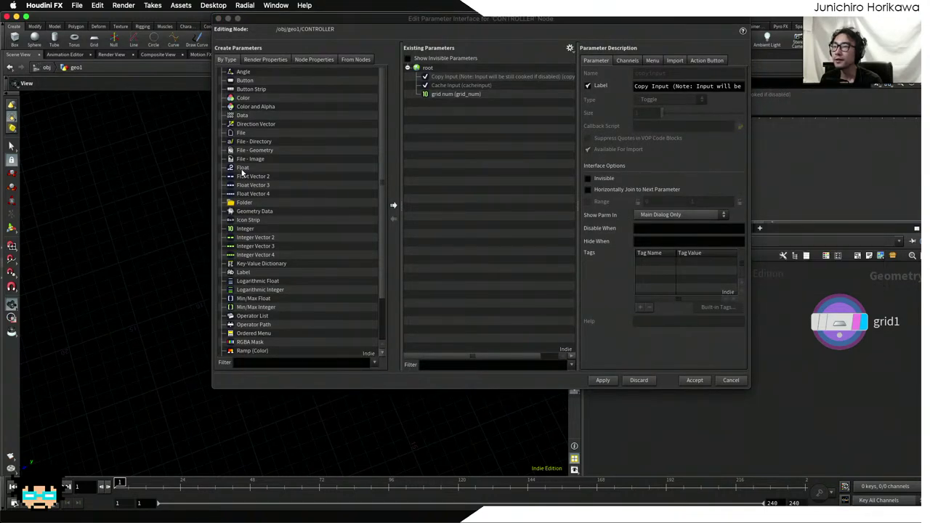
drag(242, 169, 444, 94)
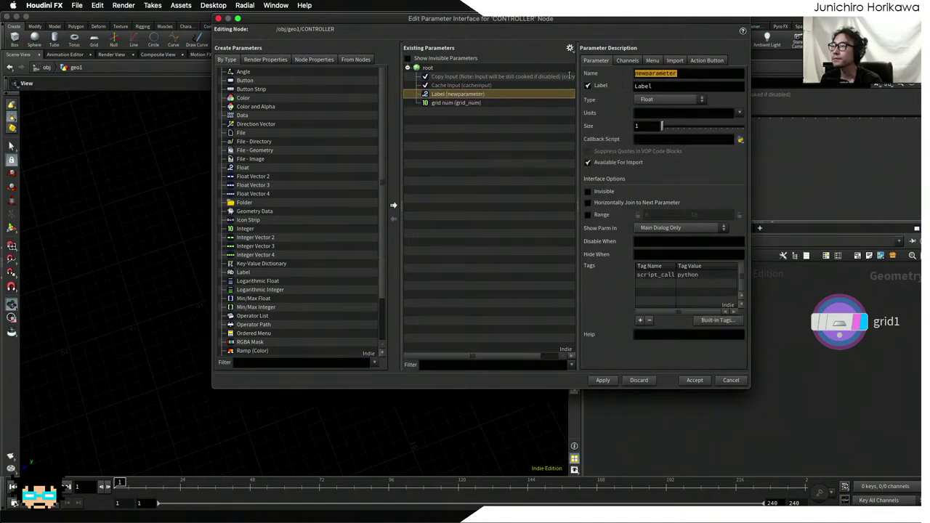
text(grid_size)
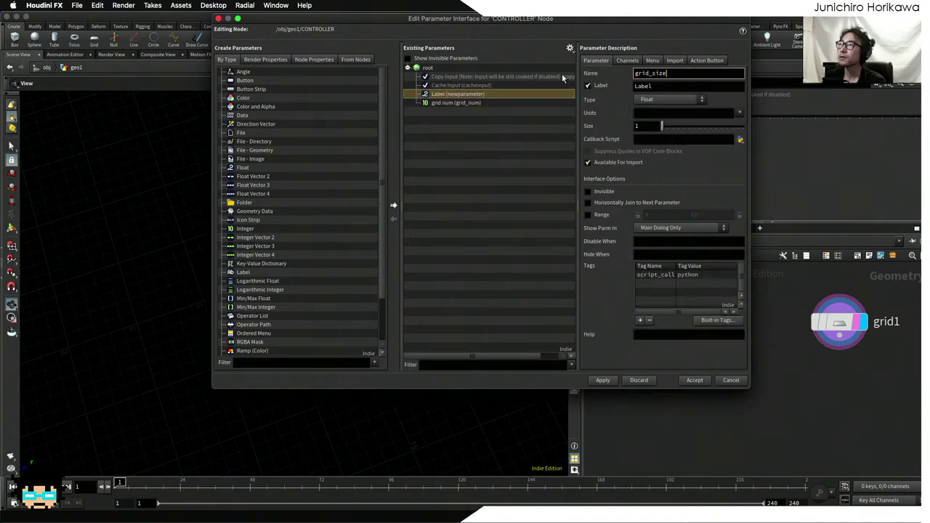
key(Tab)
text(grid s)
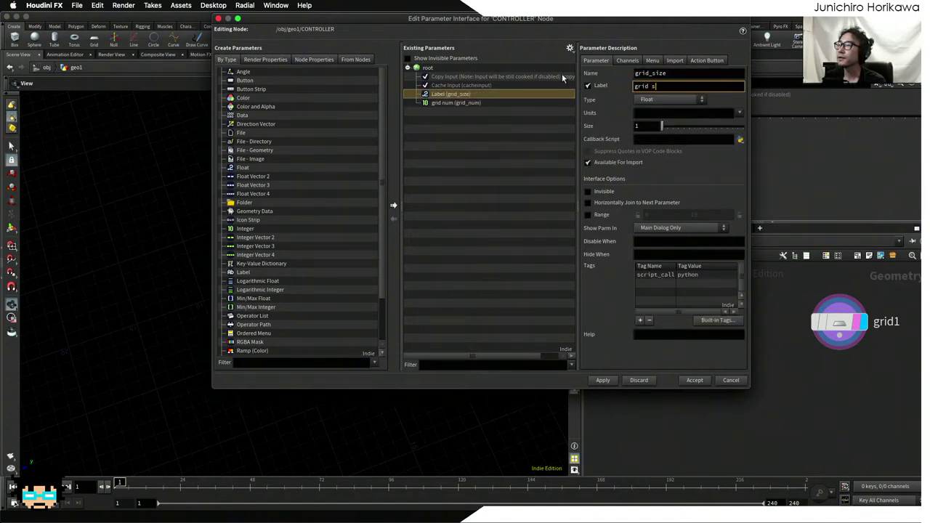
text(ize)
key(Return)
- Give grid size a 0–100 range and apply and accept the changes
click(587, 215)
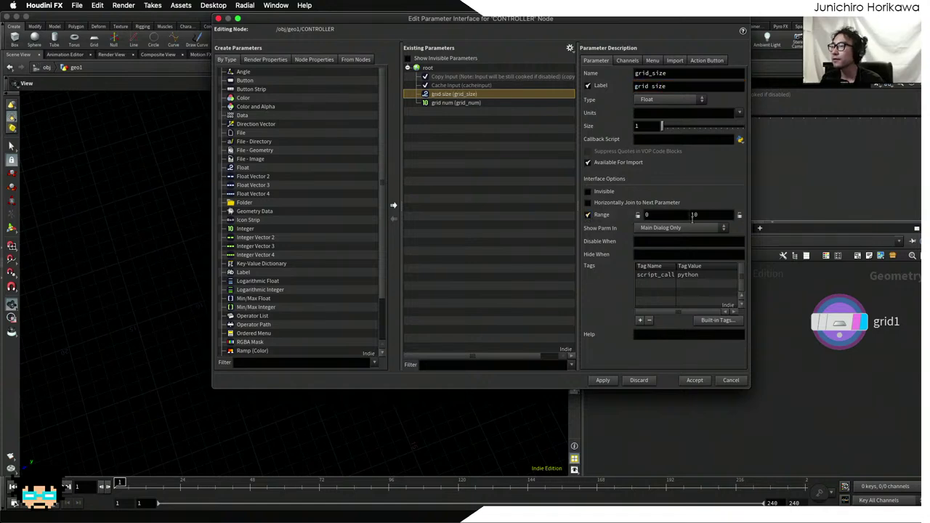
text(0)
key(Return)
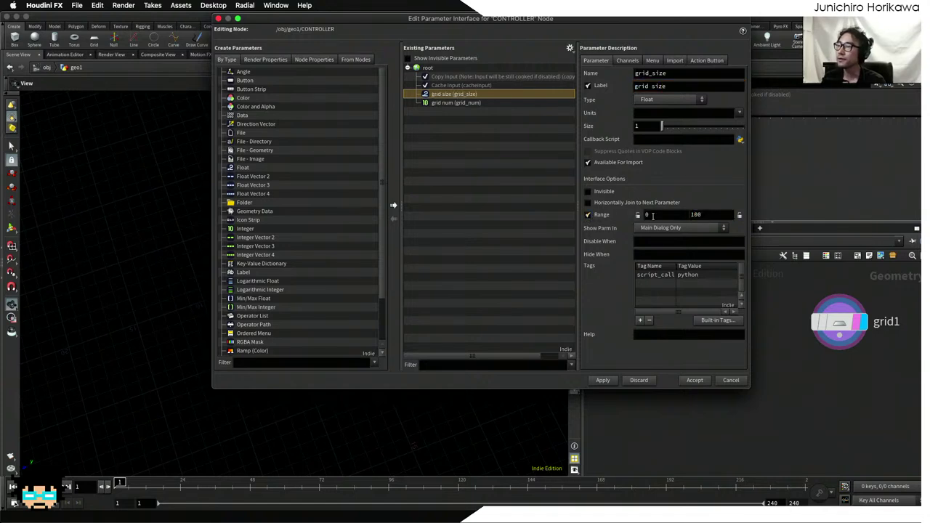
click(602, 379)
click(690, 380)
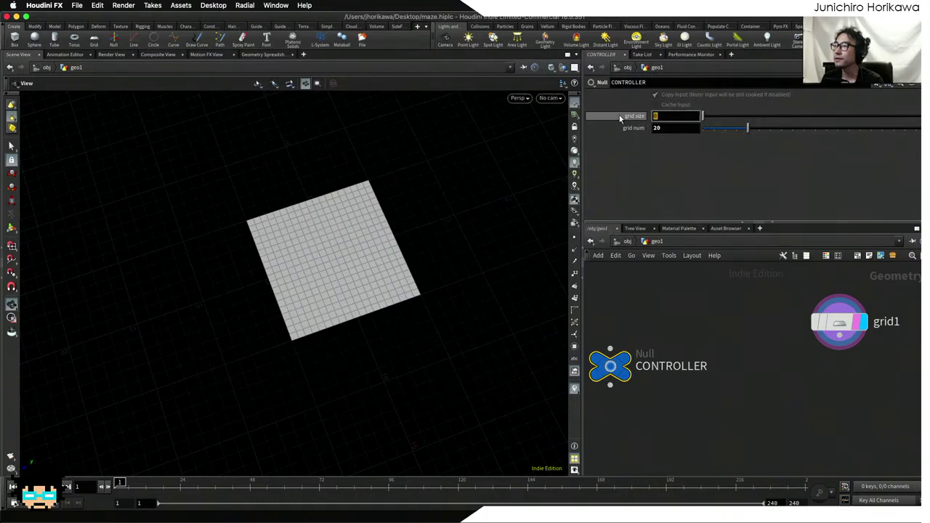
- Copy grid size and paste its reference into both of grid1's Size values
right_click(652, 117)
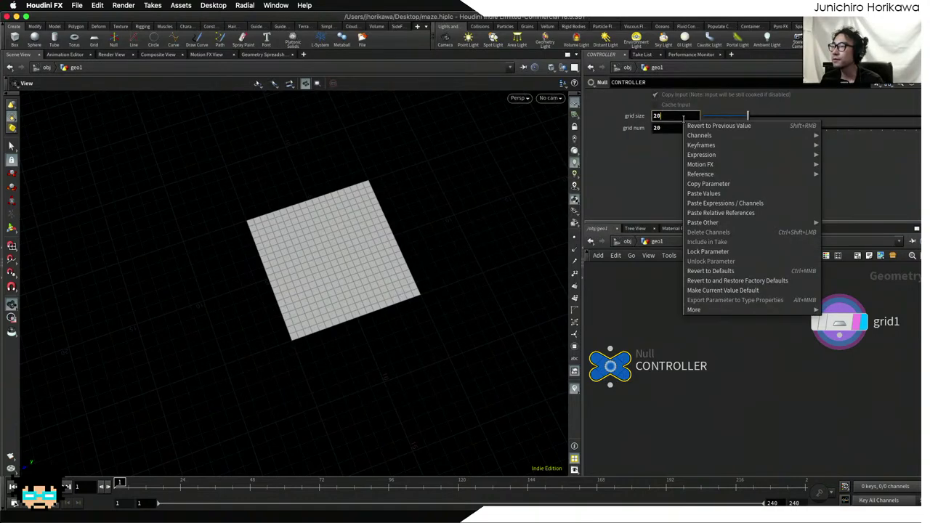
click(696, 183)
click(839, 322)
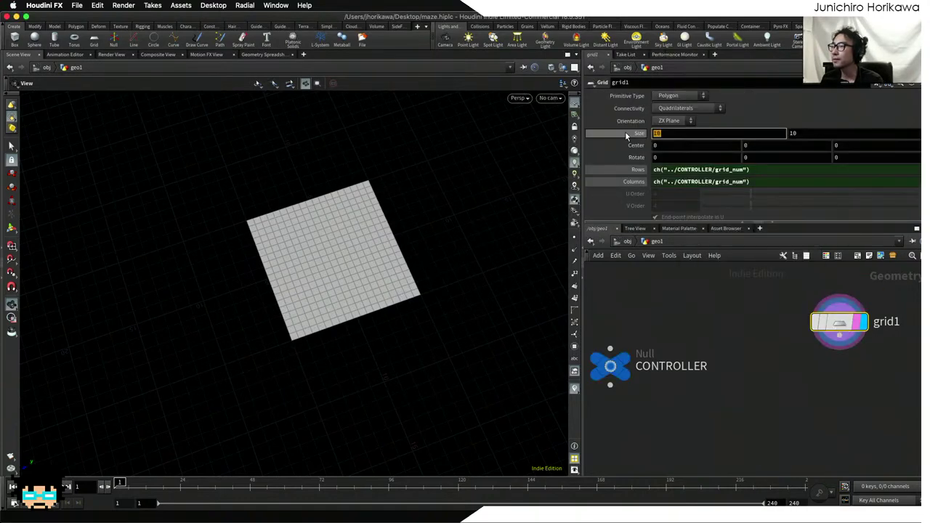
click(690, 134)
right_click(700, 134)
click(733, 229)
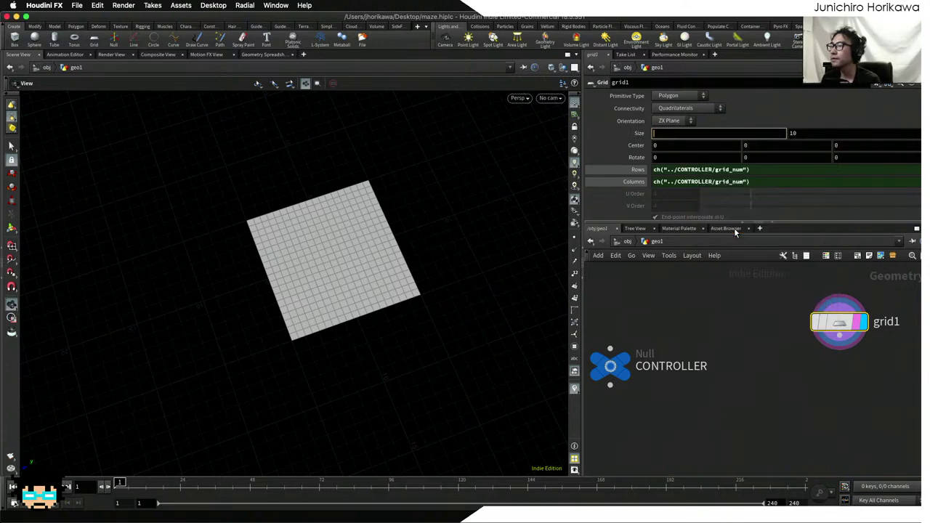
click(792, 133)
right_click(793, 135)
click(822, 229)
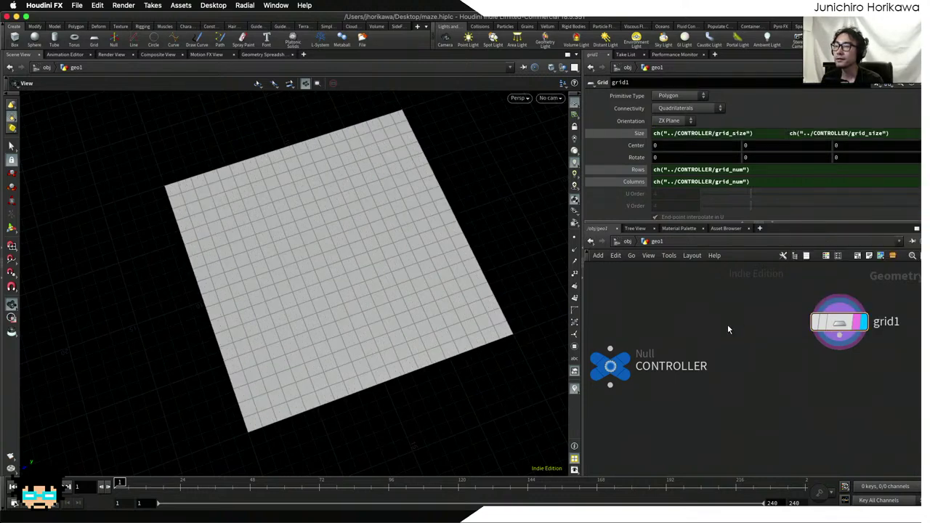
- Save maze.hiplc and orbit around the square grid, shifting the network to make room
drag(479, 305, 465, 276)
key(super+s)
scroll(458, 276, up, 5)
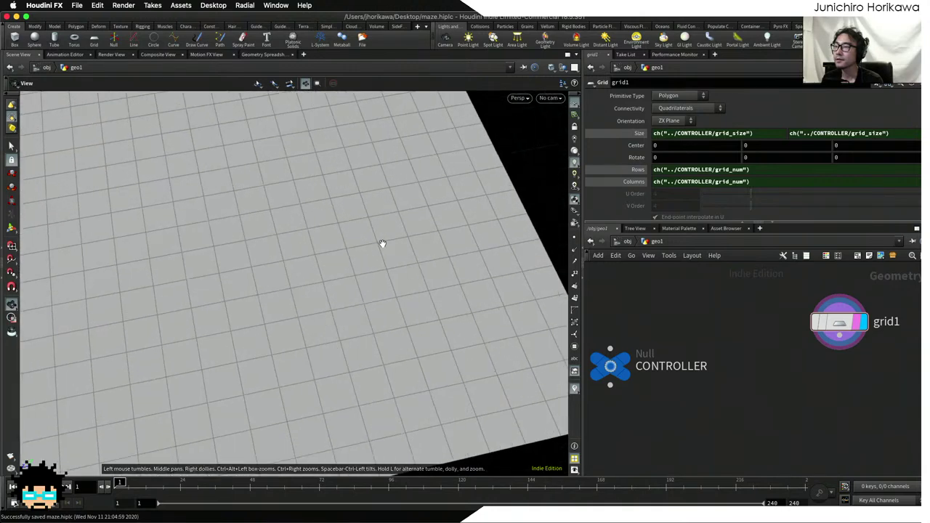
scroll(385, 254, up, 2)
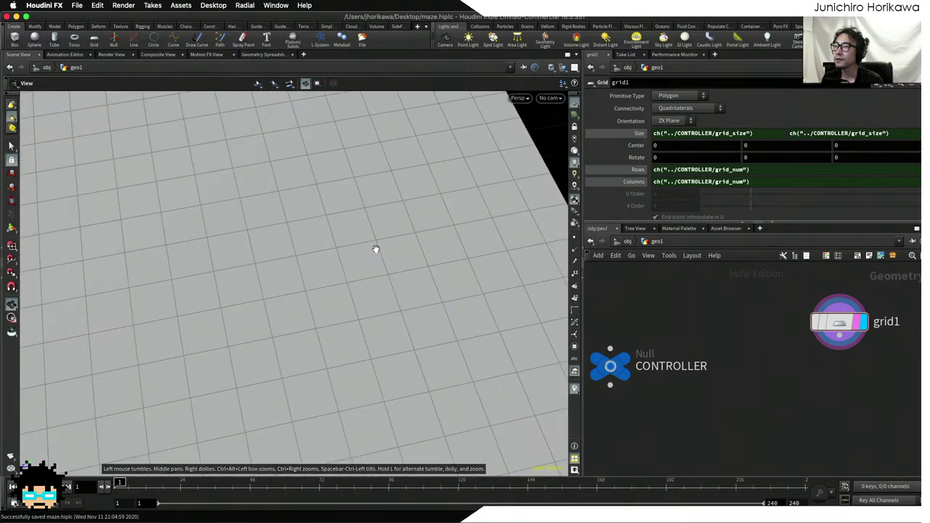
drag(366, 257, 387, 279)
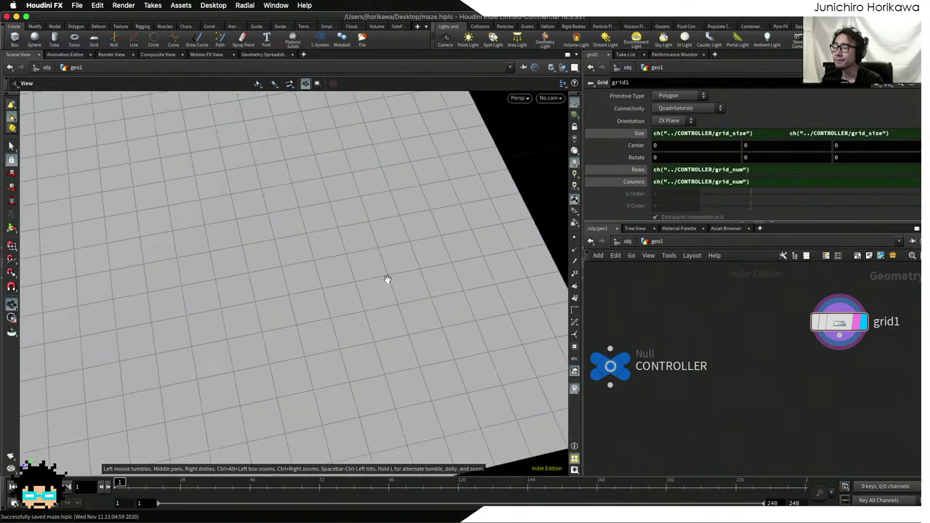
scroll(386, 278, down, 6)
scroll(380, 291, up, 6)
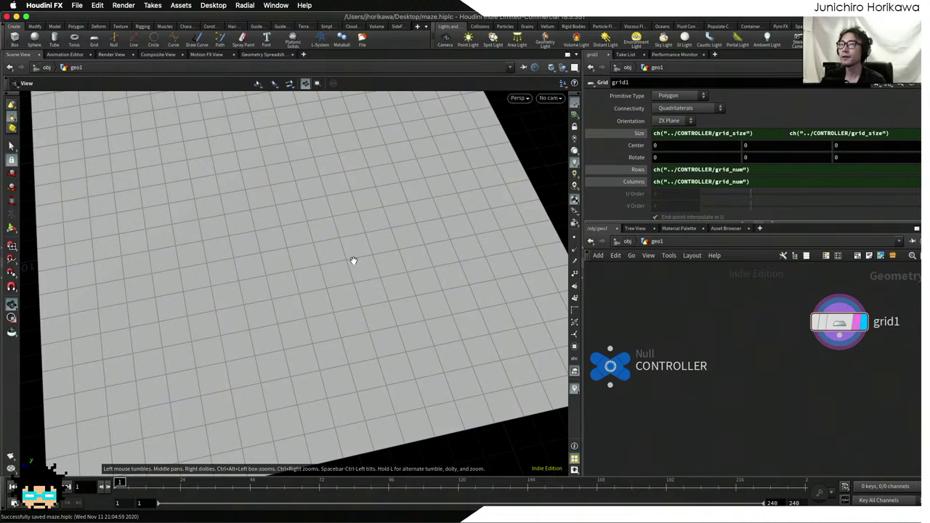
scroll(353, 260, down, 3)
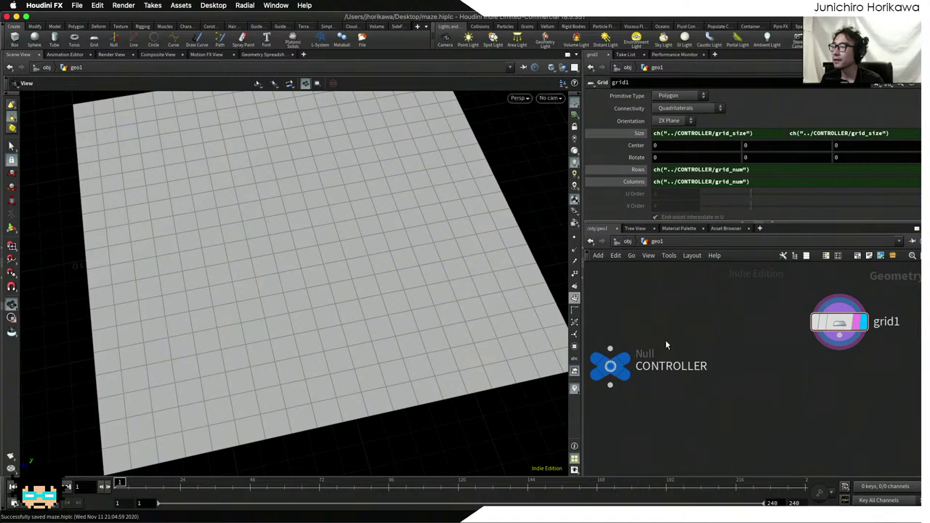
middle_drag(775, 366, 710, 356)
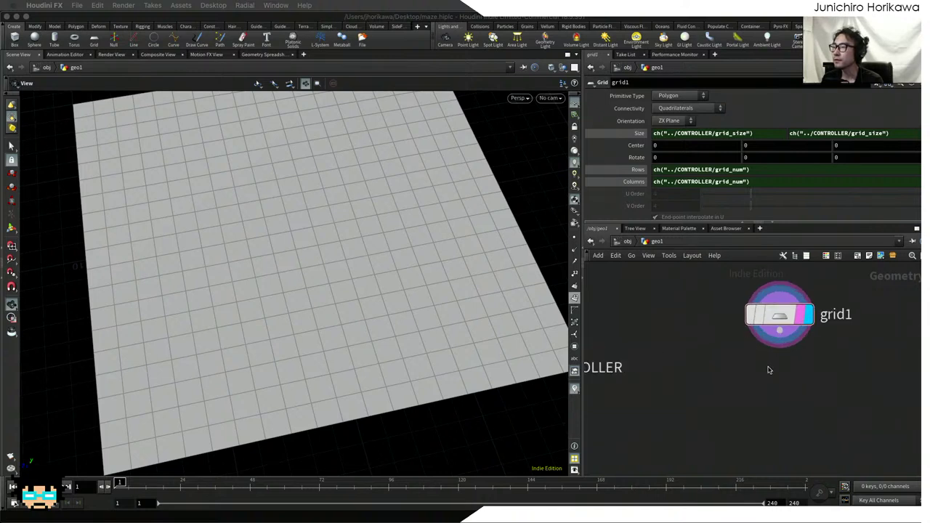
- Add a Normal node below grid1 and wire grid1 into normal1
key(Tab)
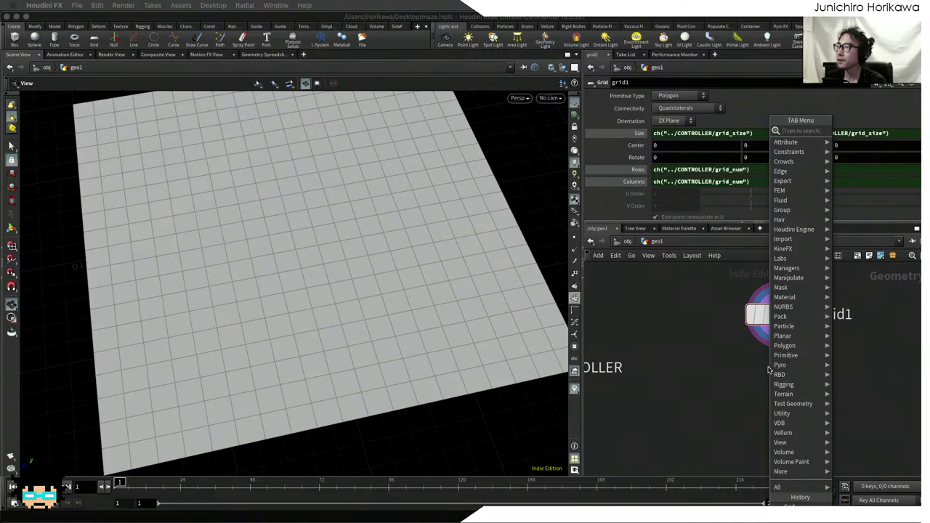
key(Escape)
key(Tab)
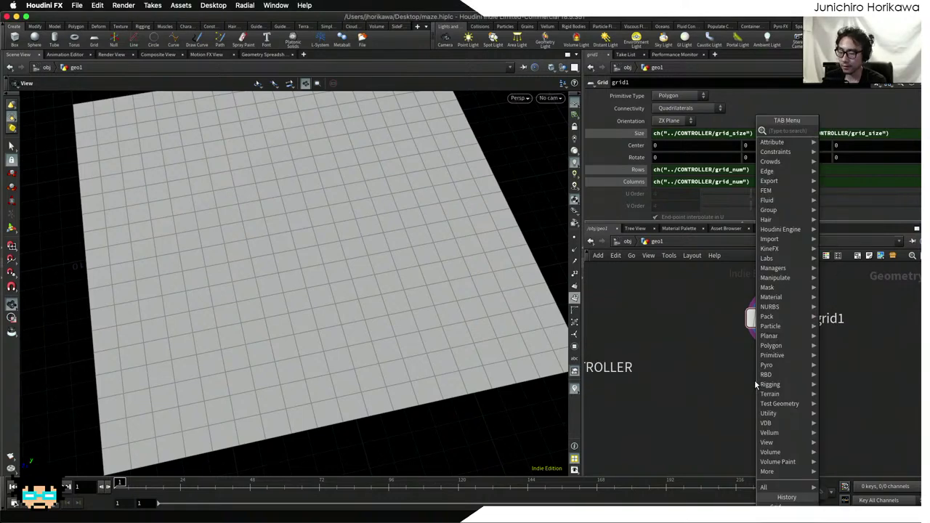
text(rop)
key(BackSpace)
key(BackSpace)
key(BackSpace)
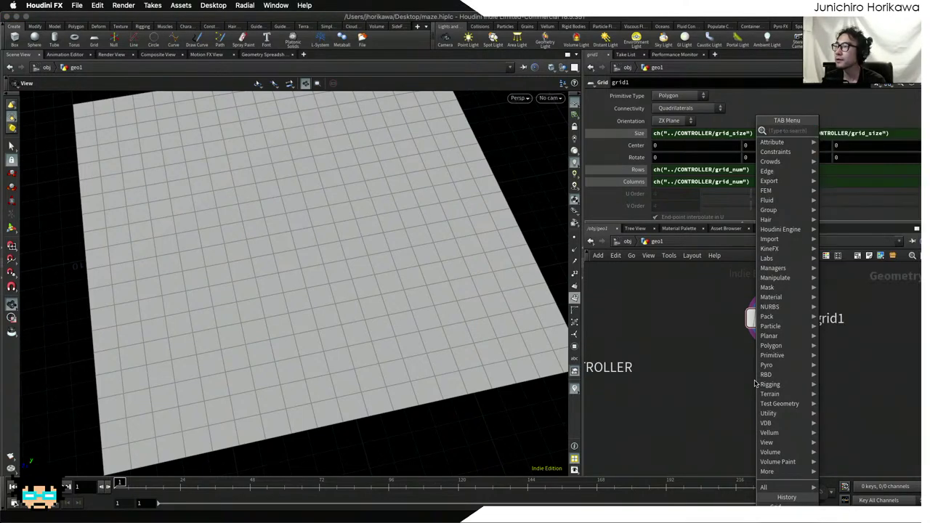
text(normal)
key(Return)
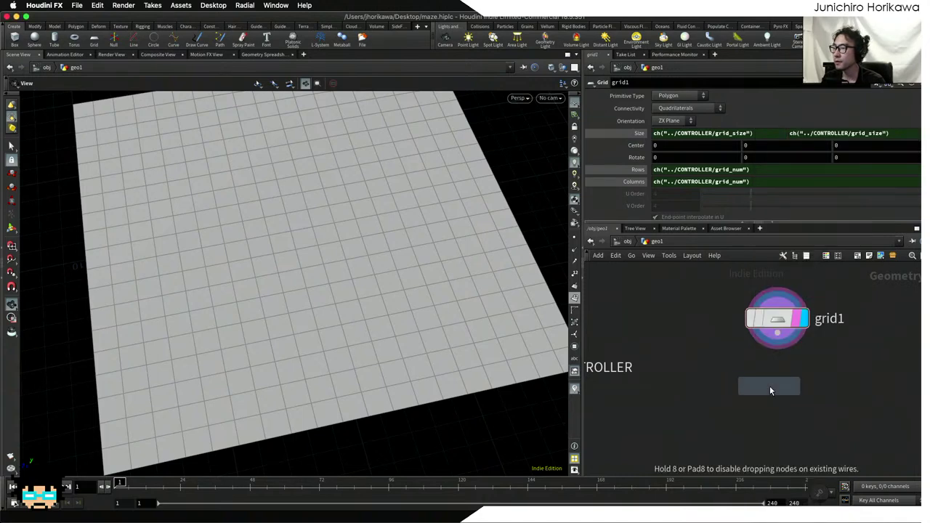
click(770, 386)
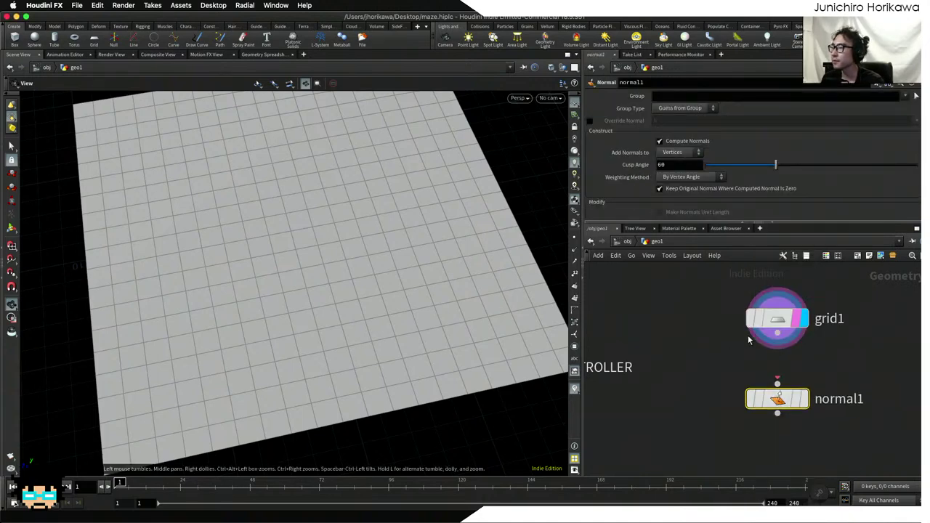
drag(778, 334, 777, 381)
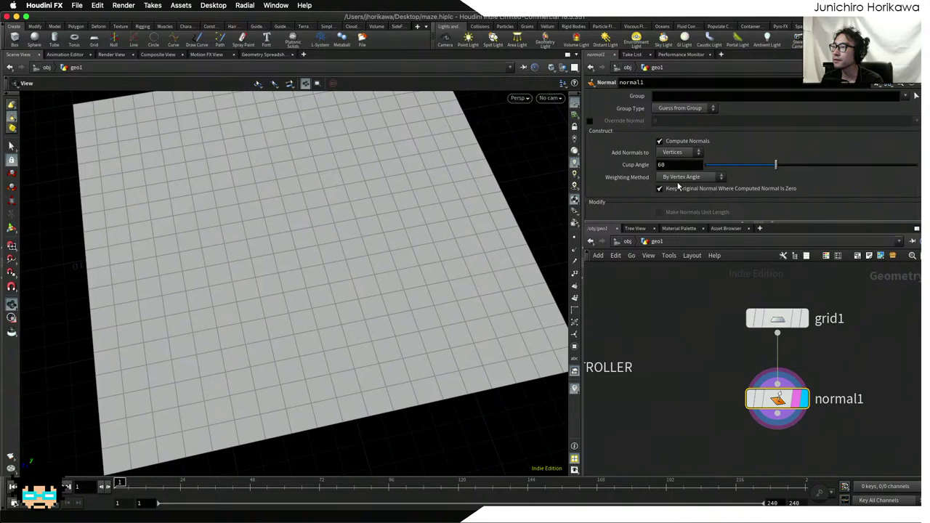
- Set normal1 to add normals to Points instead of Vertices
click(679, 151)
click(679, 156)
scroll(698, 285, down, 1)
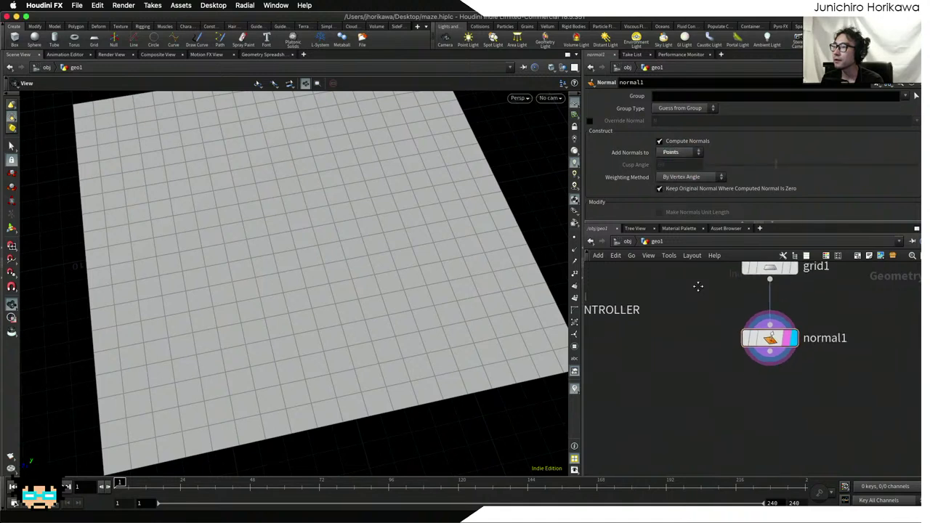
scroll(709, 325, down, 3)
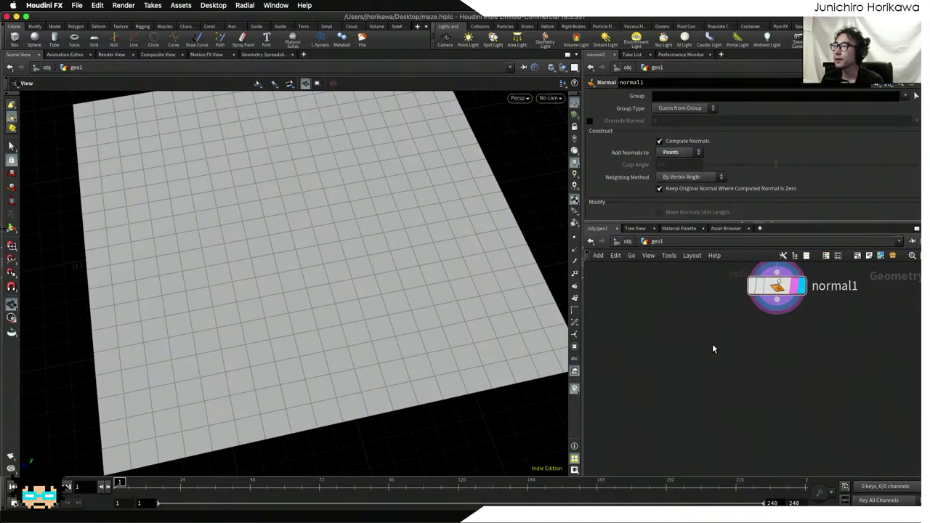
- Search the node menu for a convert node, cancel, and reopen the menu
key(Tab)
text(conver)
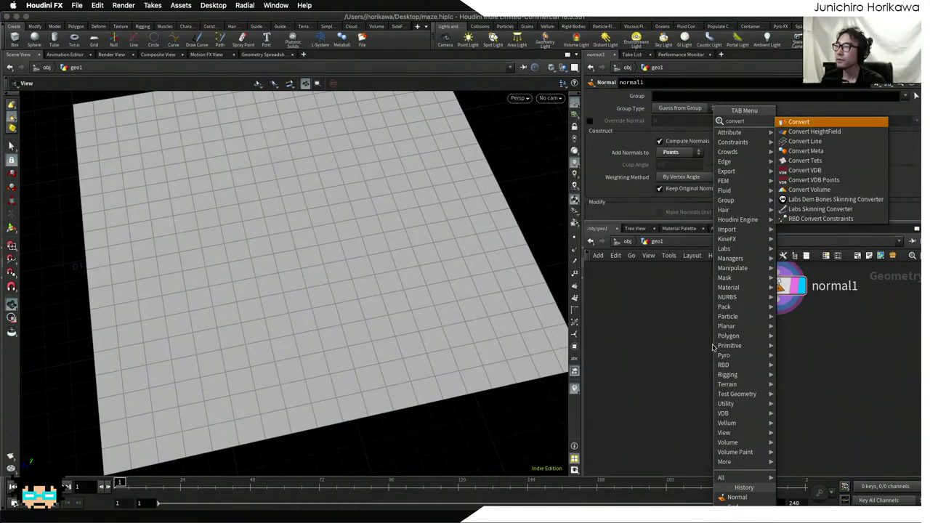
key(Escape)
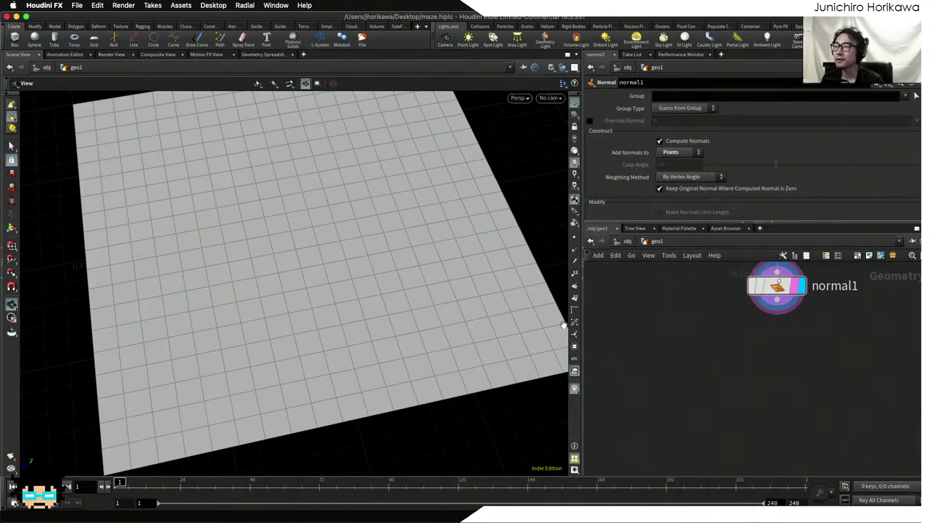
scroll(400, 307, up, 5)
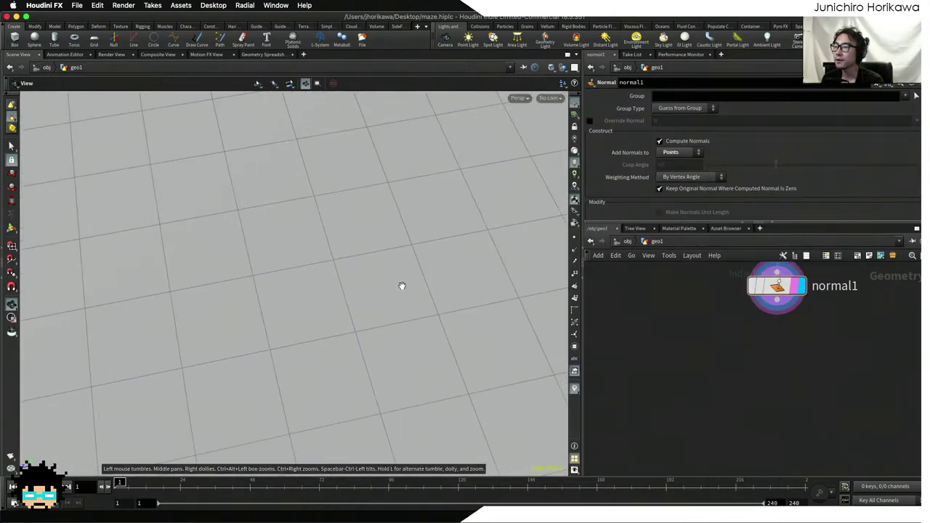
key(Tab)
- Add a Convert Line node below normal1, wire normal1 into it, and display it
text(convert c)
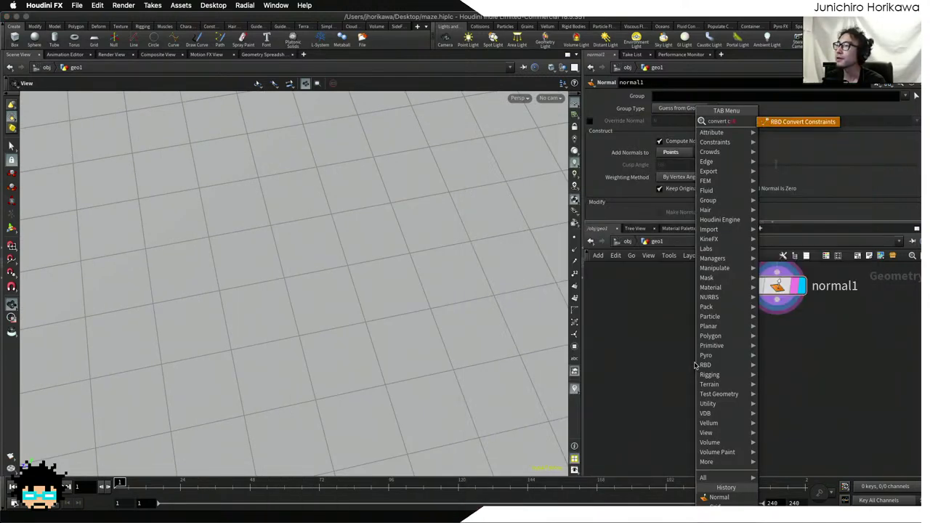
key(BackSpace)
text(line)
key(Return)
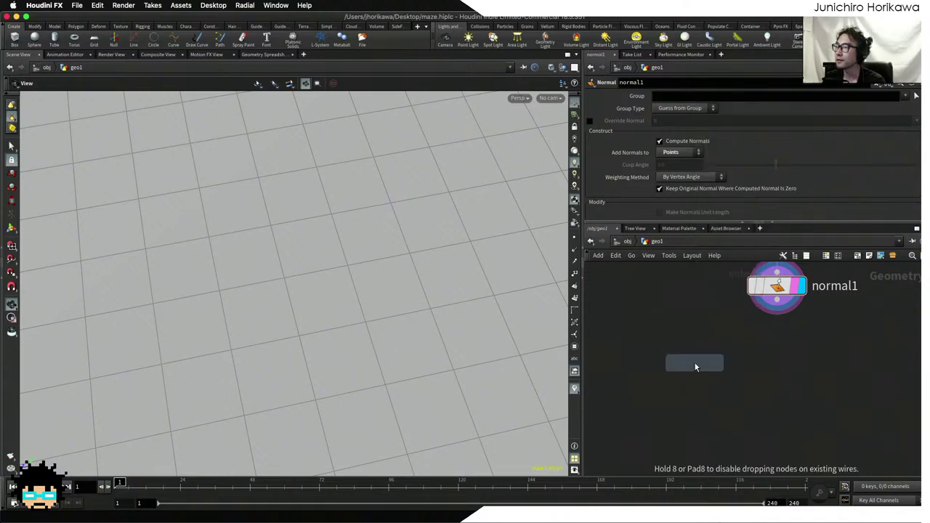
click(711, 377)
drag(785, 307, 711, 361)
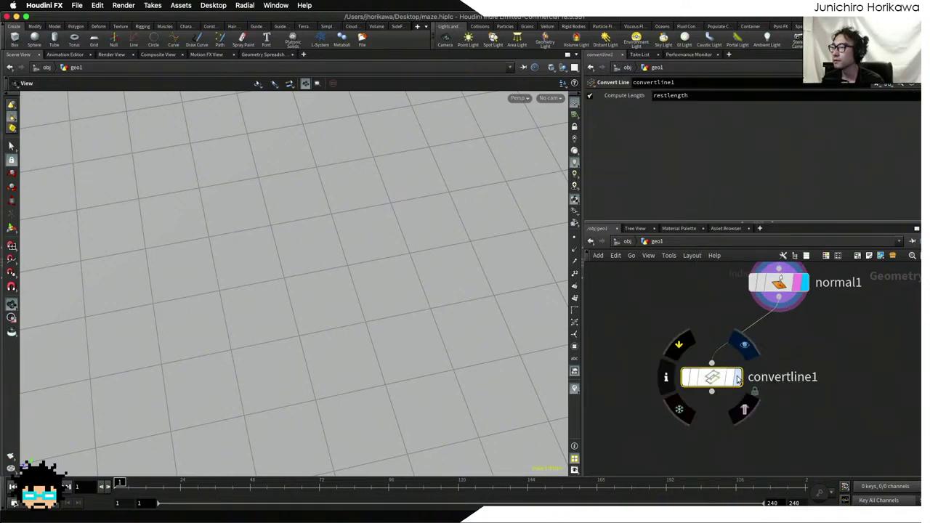
click(742, 341)
- Frame and pan around the line-segment grid, and shift convertline1 slightly left
key(h)
mouse_move(433, 282)
mouse_down()
mouse_move(428, 313)
mouse_move(436, 270)
mouse_up()
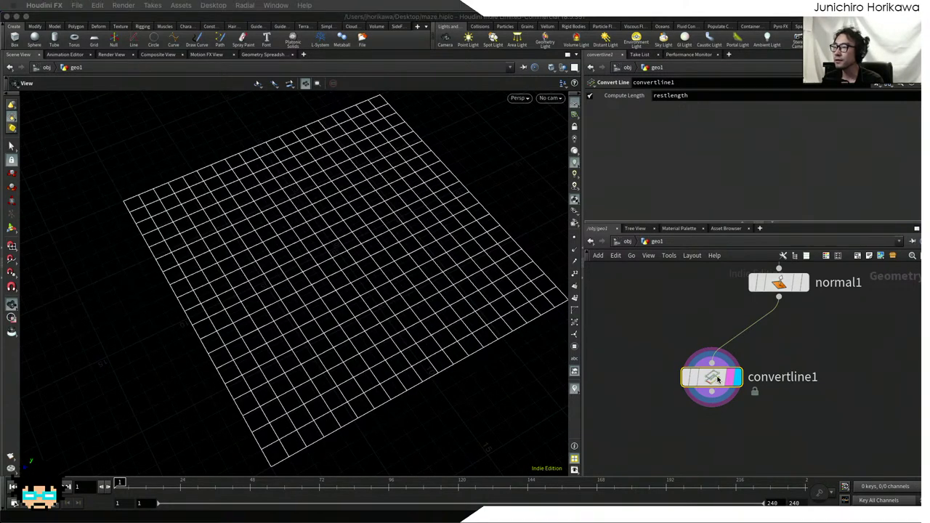
drag(718, 378, 685, 378)
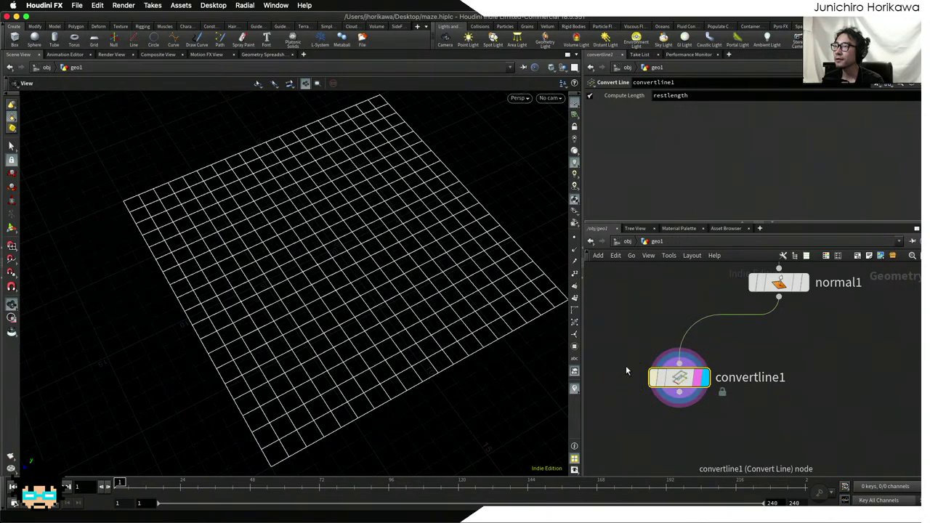
scroll(511, 313, up, 10)
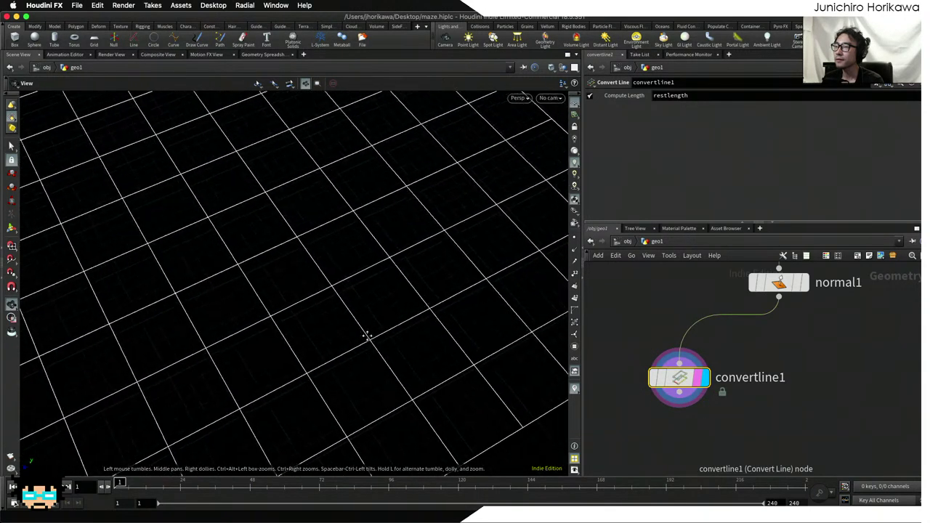
mouse_move(367, 335)
middle_down()
mouse_move(379, 336)
mouse_move(372, 340)
middle_up()
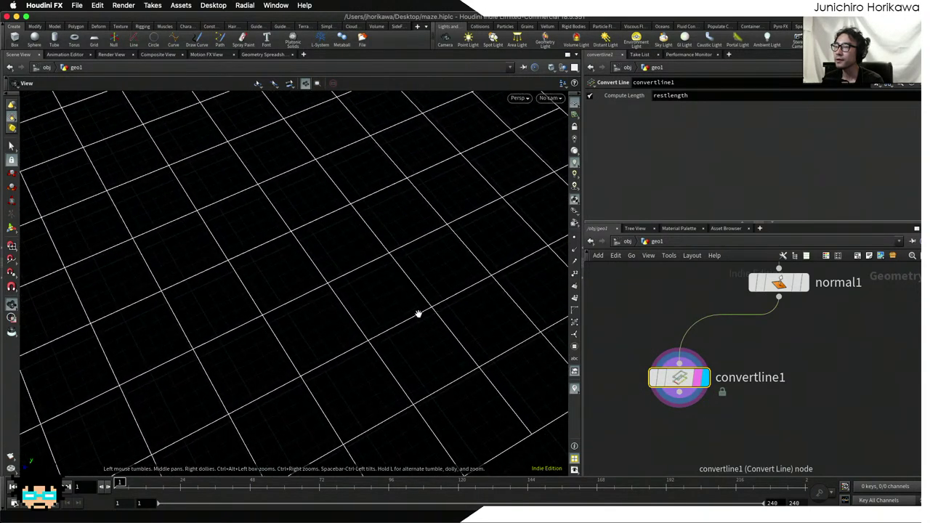
middle_drag(418, 314, 423, 312)
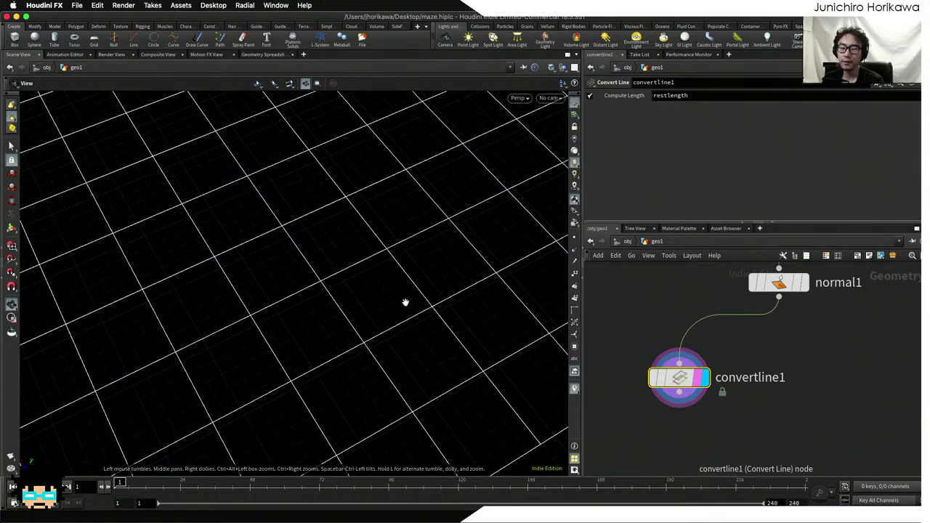
scroll(406, 301, up, 5)
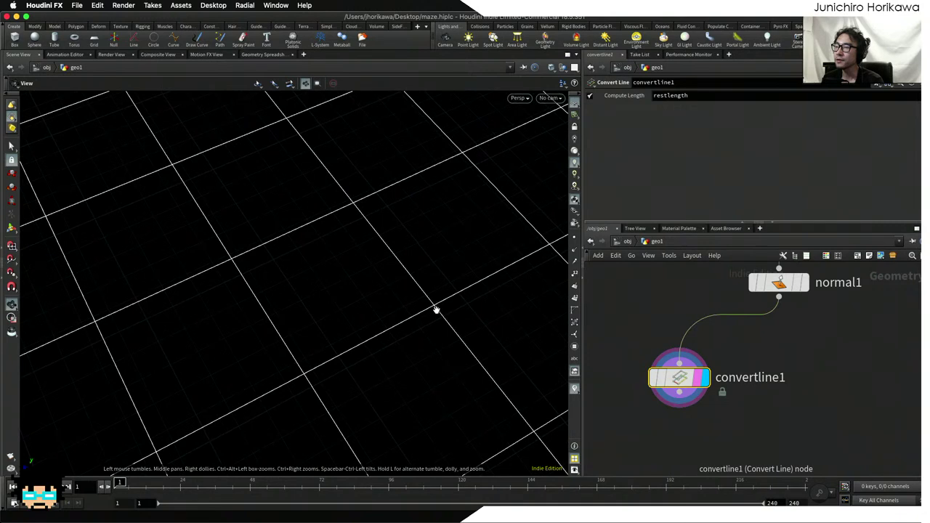
middle_drag(436, 310, 404, 311)
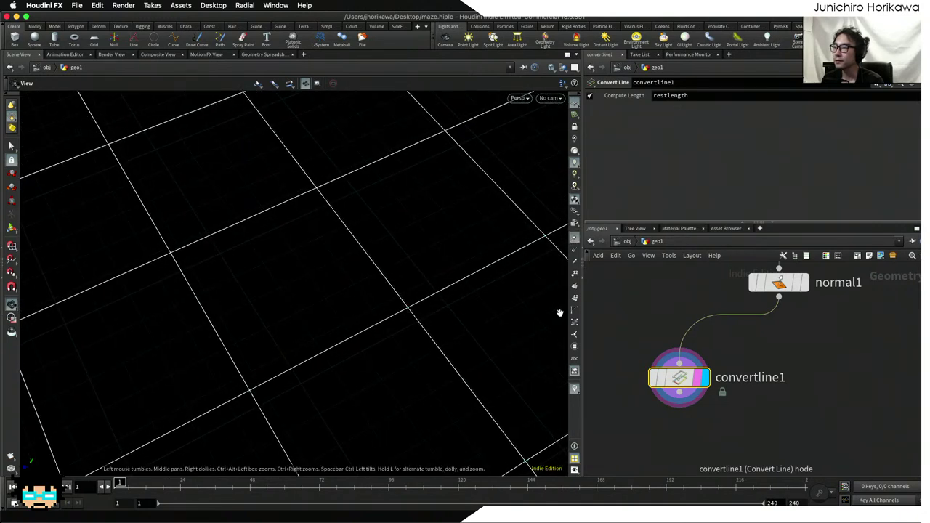
- Show point numbers on the line grid, zoom around them, and nudge convertline1 up-left
click(575, 273)
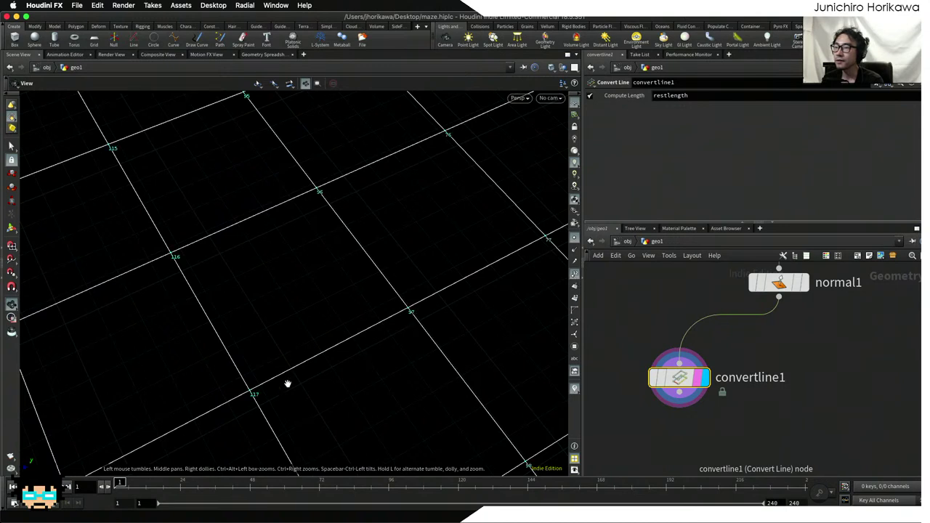
scroll(259, 385, down, 3)
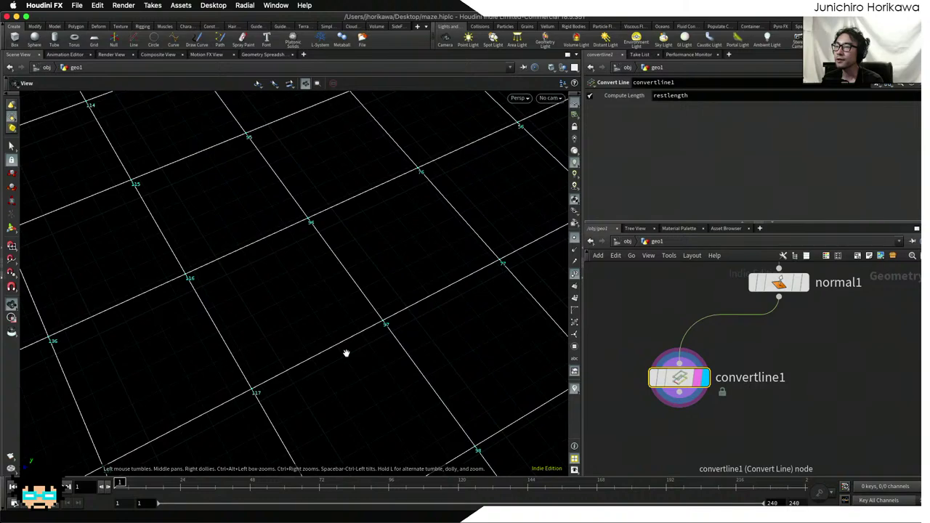
scroll(324, 348, down, 5)
scroll(319, 350, down, 3)
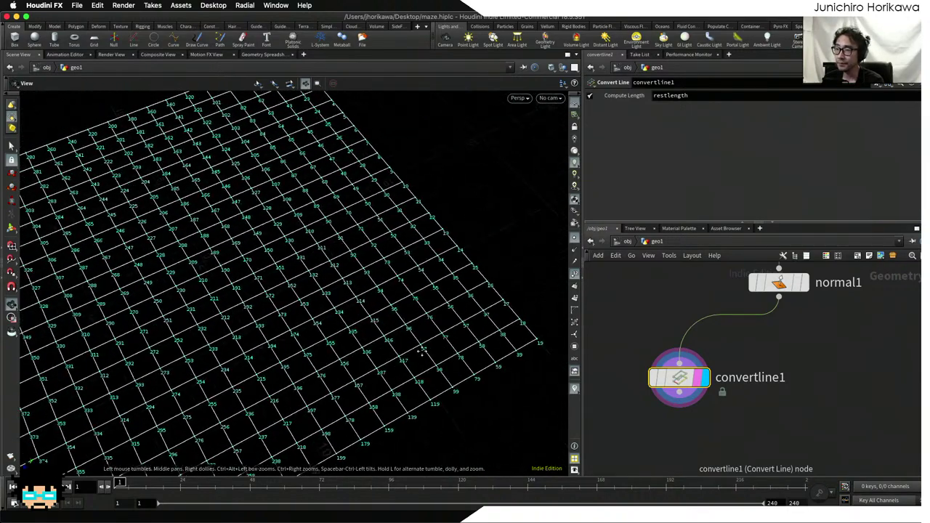
scroll(341, 334, up, 6)
scroll(351, 329, up, 5)
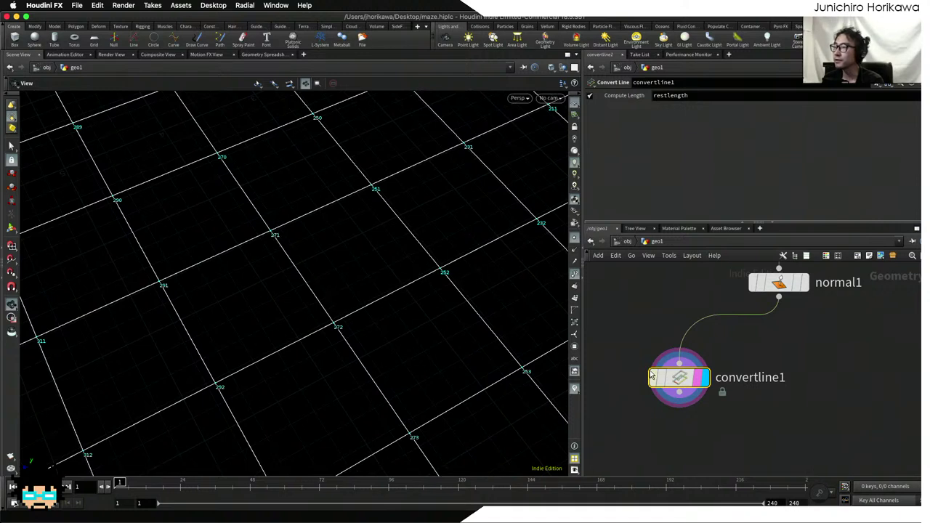
drag(676, 390, 671, 383)
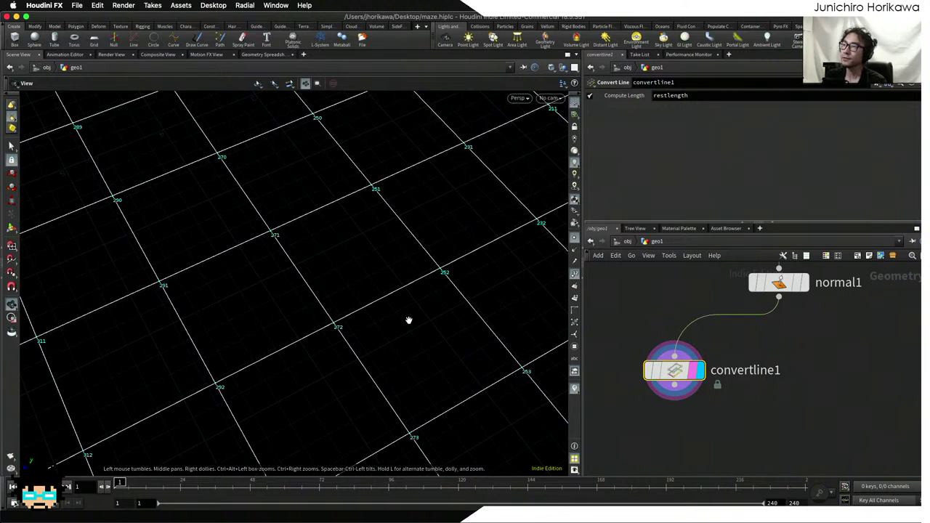
- Hide point numbers and add a displayed facet1 under convertline1 with Unique Points on
click(574, 273)
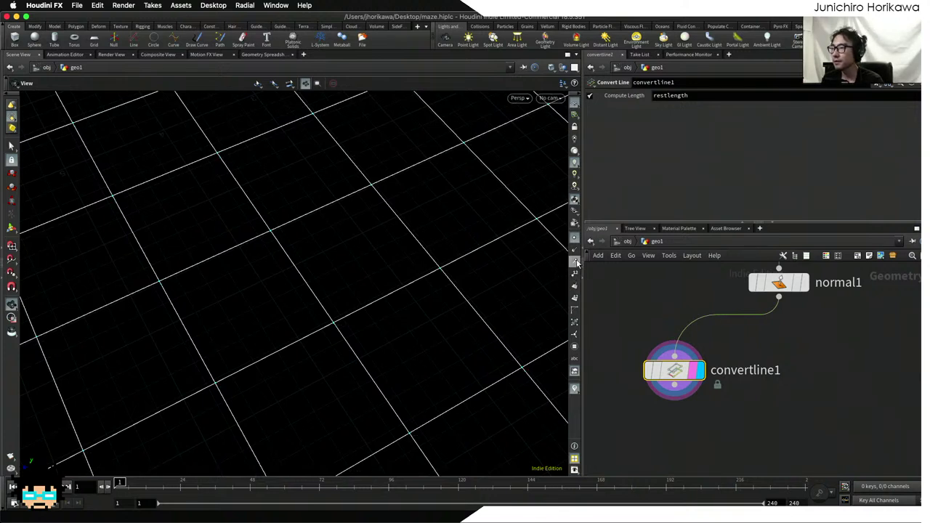
scroll(663, 392, down, 2)
key(Tab)
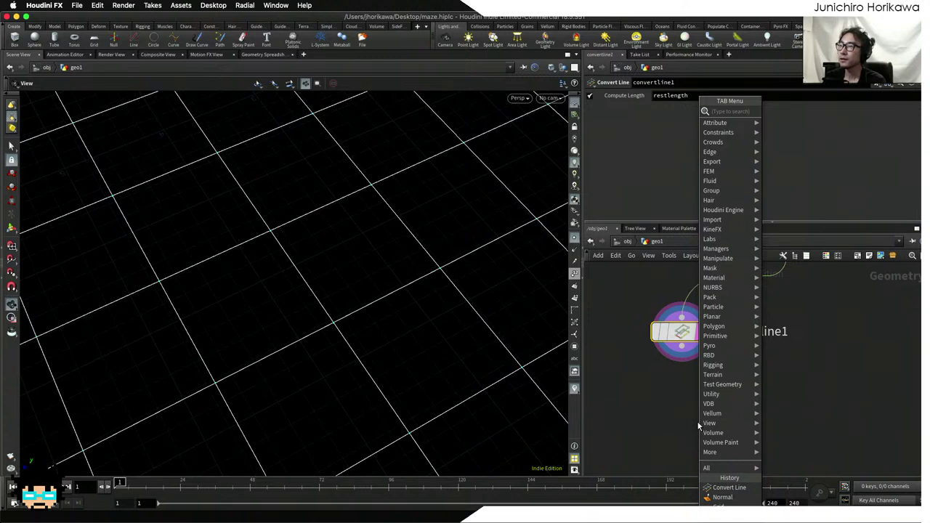
text(facet)
key(Return)
click(694, 419)
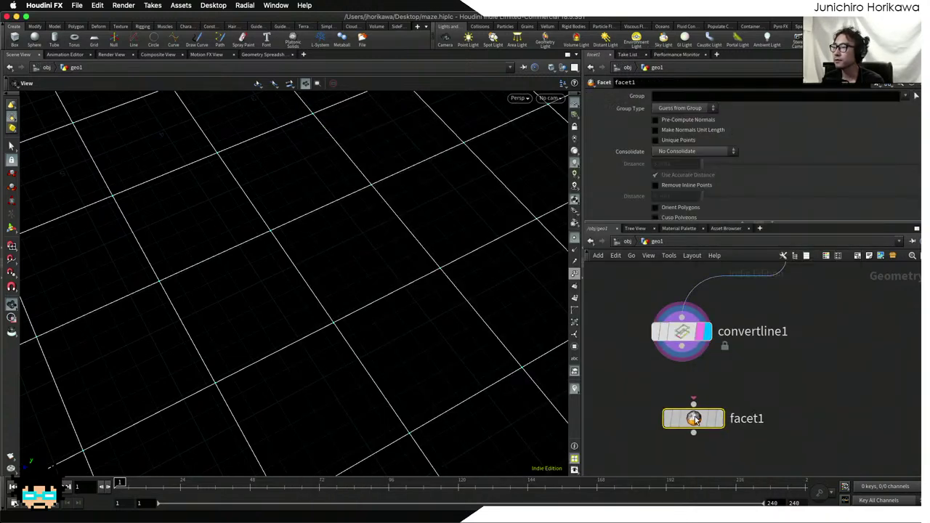
drag(695, 419, 697, 392)
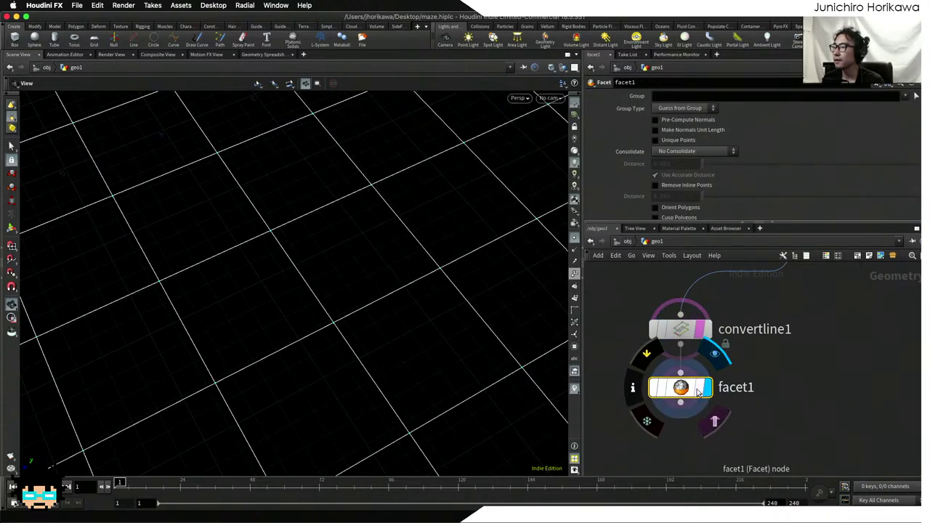
click(698, 390)
click(654, 140)
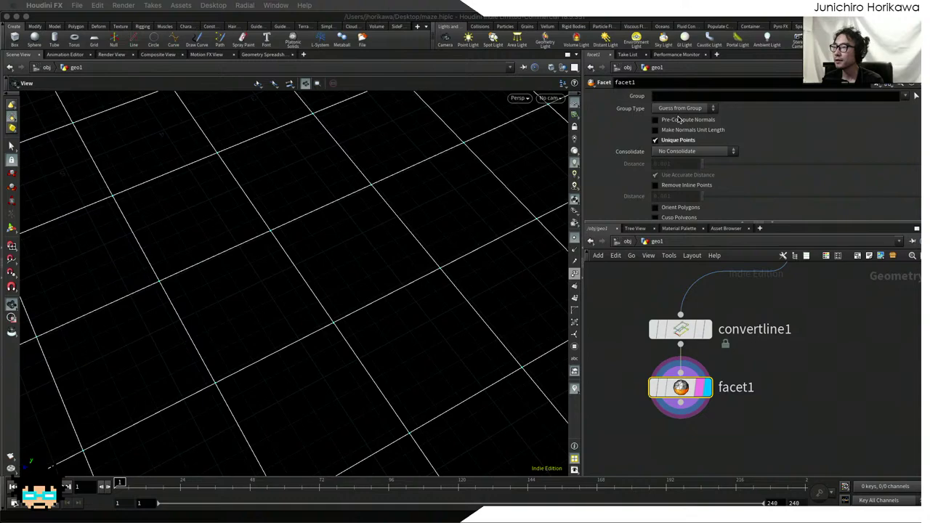
- Inspect the faceted grid in the viewport and move CONTROLLER beside convertline1
scroll(448, 319, down, 10)
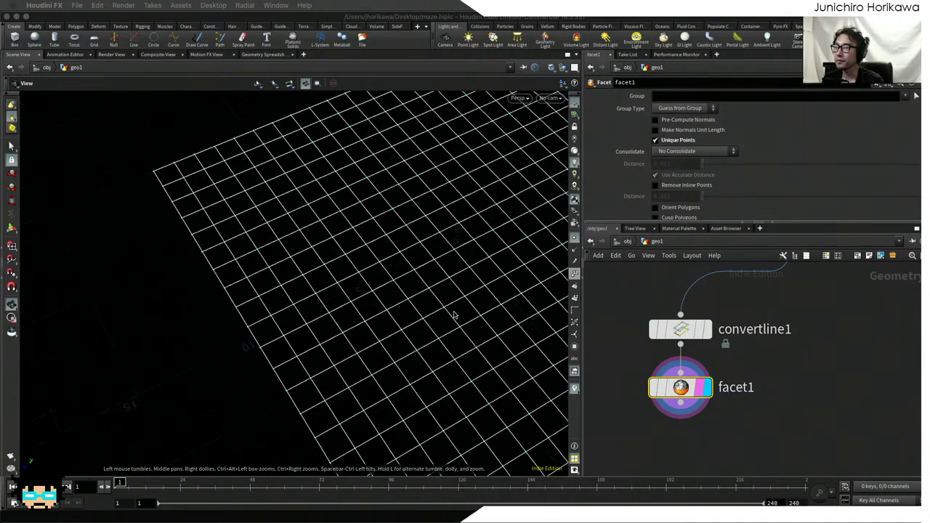
drag(453, 314, 417, 325)
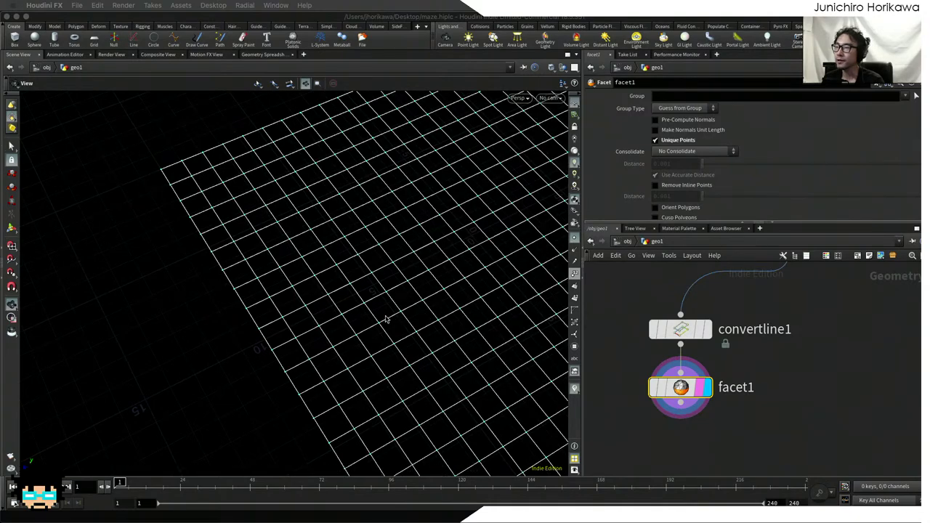
middle_drag(387, 319, 434, 316)
drag(458, 311, 344, 332)
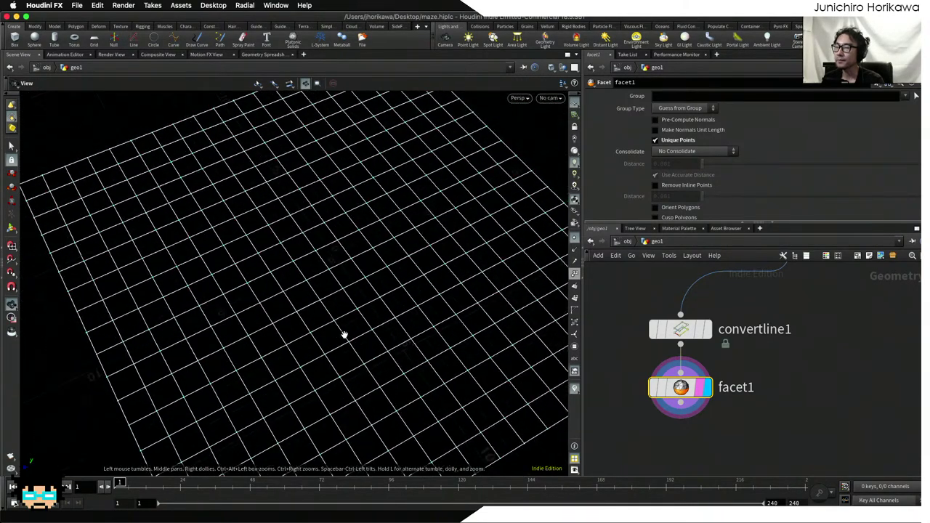
scroll(322, 324, up, 3)
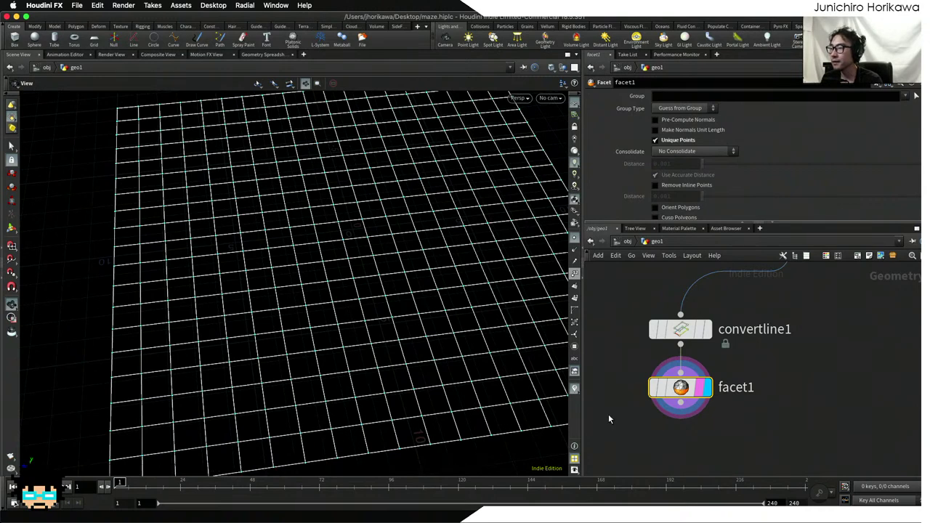
scroll(657, 390, down, 3)
scroll(683, 413, up, 2)
middle_drag(642, 351, 669, 375)
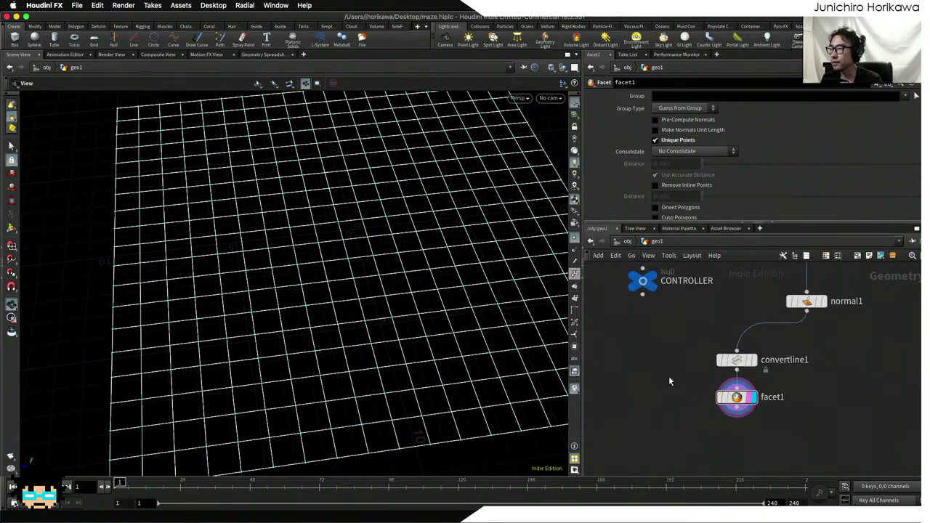
drag(672, 299, 643, 378)
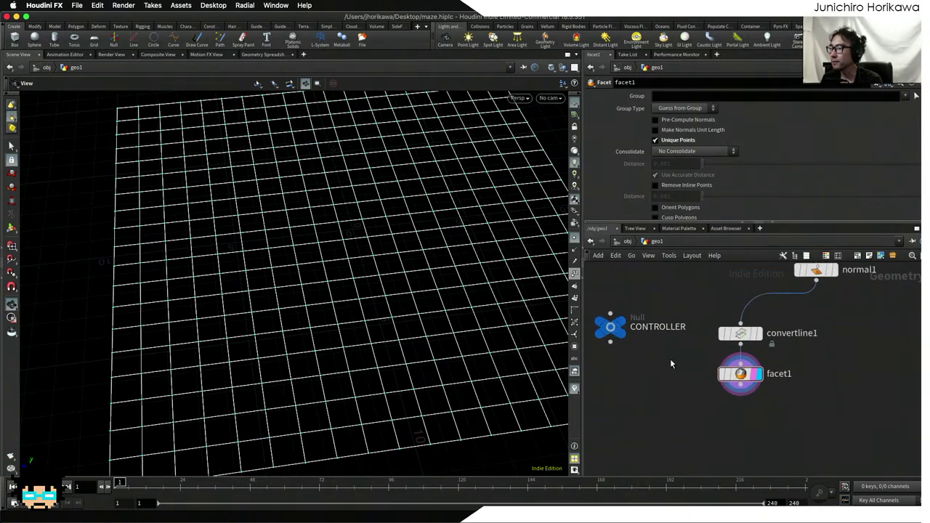
- Add a Primitive Wrangle node below facet1
scroll(670, 358, up, 2)
key(Tab)
text(resample)
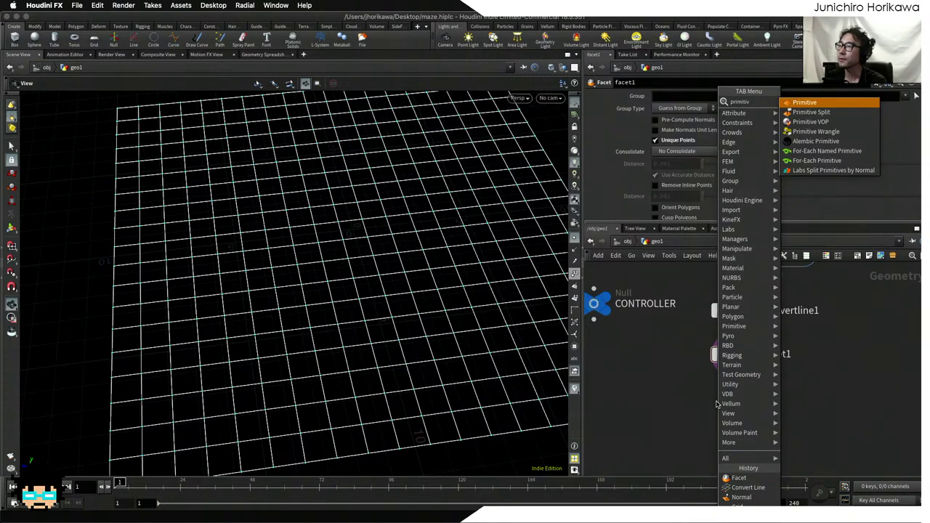
key(Return)
click(716, 403)
scroll(735, 401, up, 1)
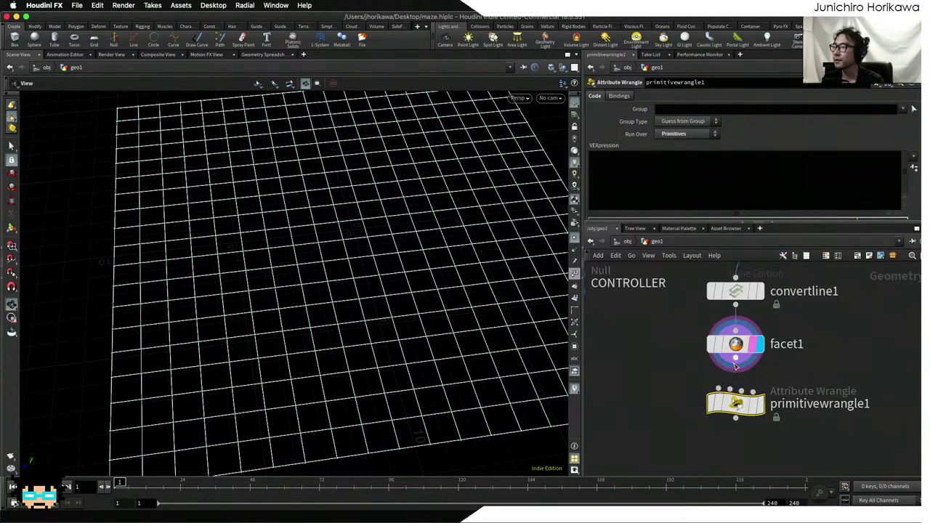
- Rename the wrangle to rand_start and pan the network to show every node
double_click(788, 404)
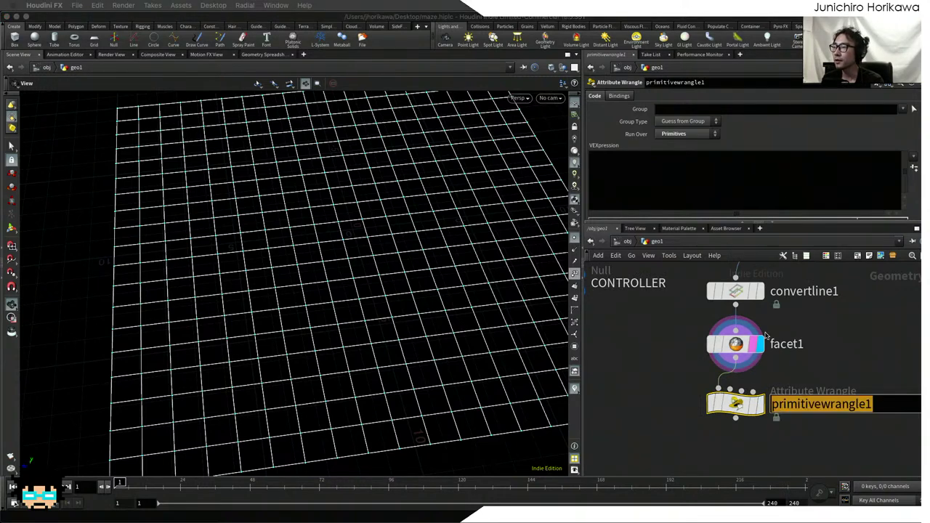
drag(772, 404, 817, 403)
key(ctrl+a)
text(start)
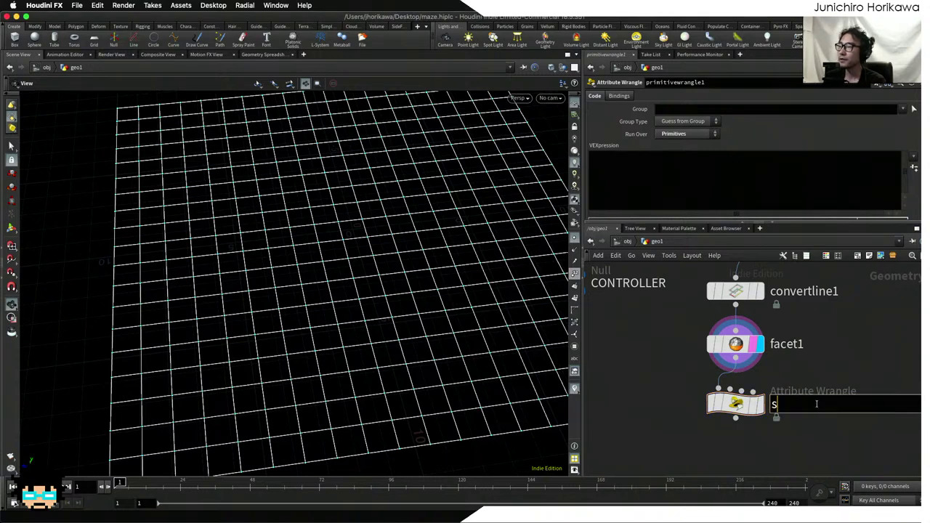
key(BackSpace)
key(BackSpace)
key(BackSpace)
key(BackSpace)
key(BackSpace)
key(BackSpace)
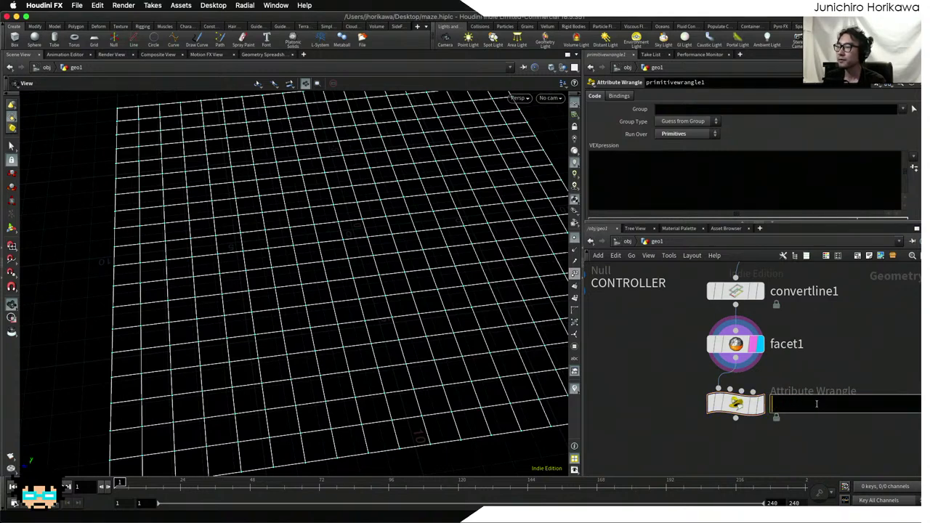
text(rand_start)
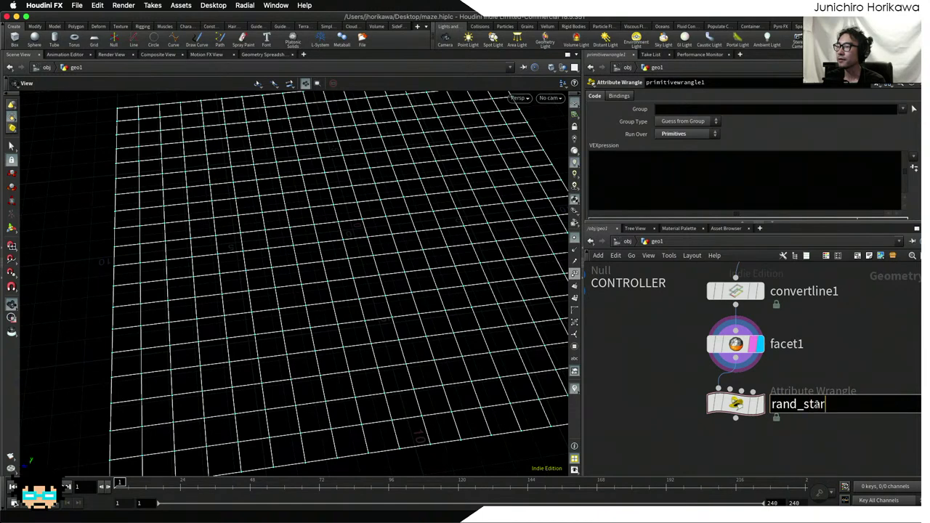
key(Return)
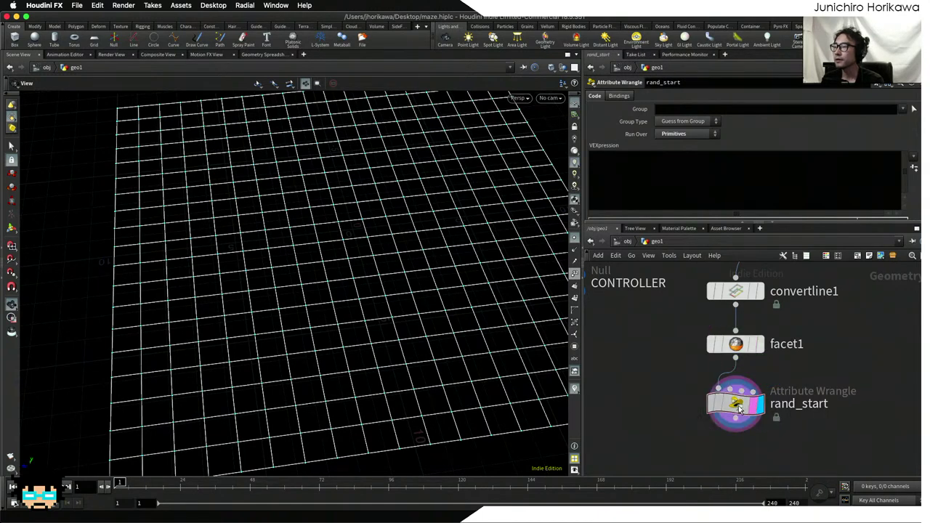
scroll(689, 379, down, 5)
middle_drag(691, 392, 688, 408)
- Write i@start = rand(@P + chf("seed")) * chi("range"), create its sliders, and set Seed to 0.547
click(669, 181)
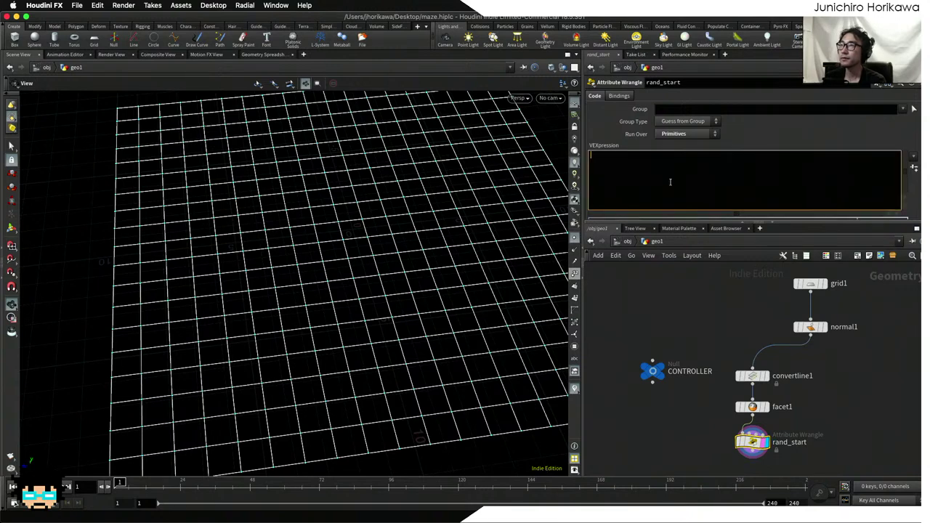
text(i@)
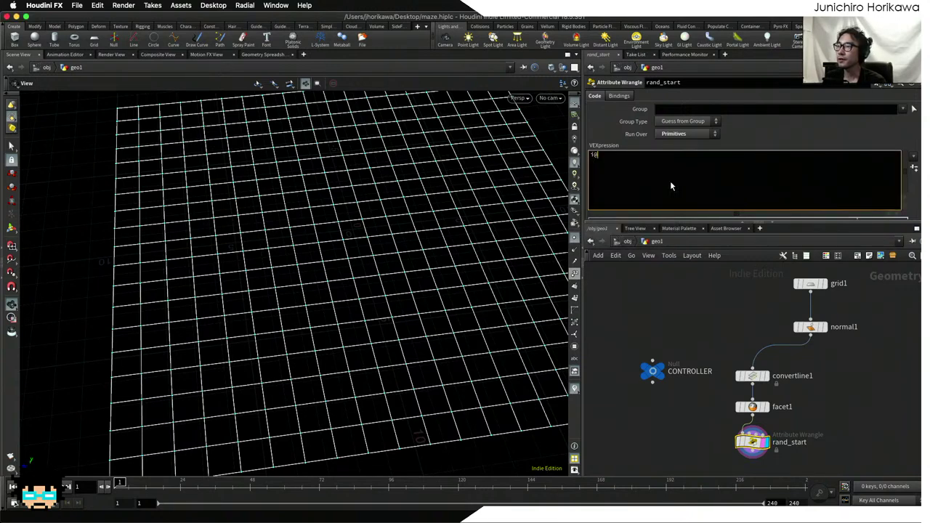
text(star)
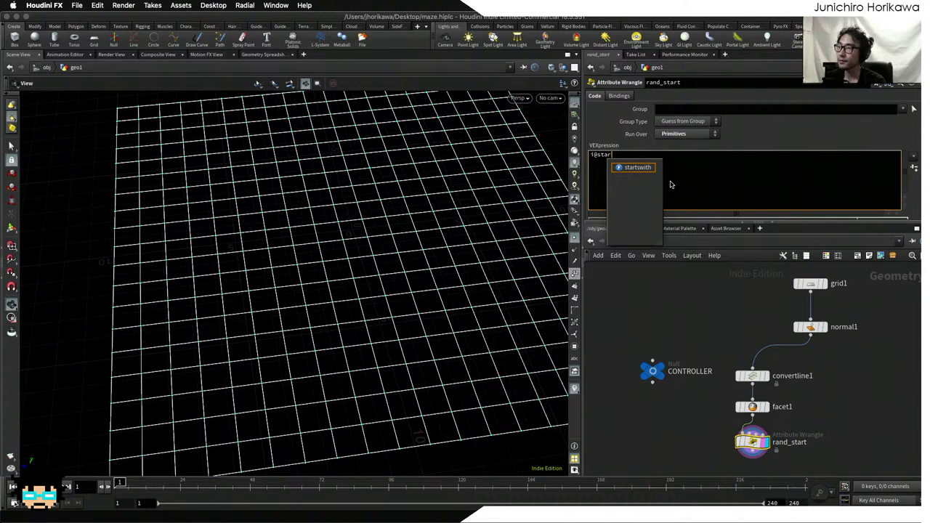
text(t =)
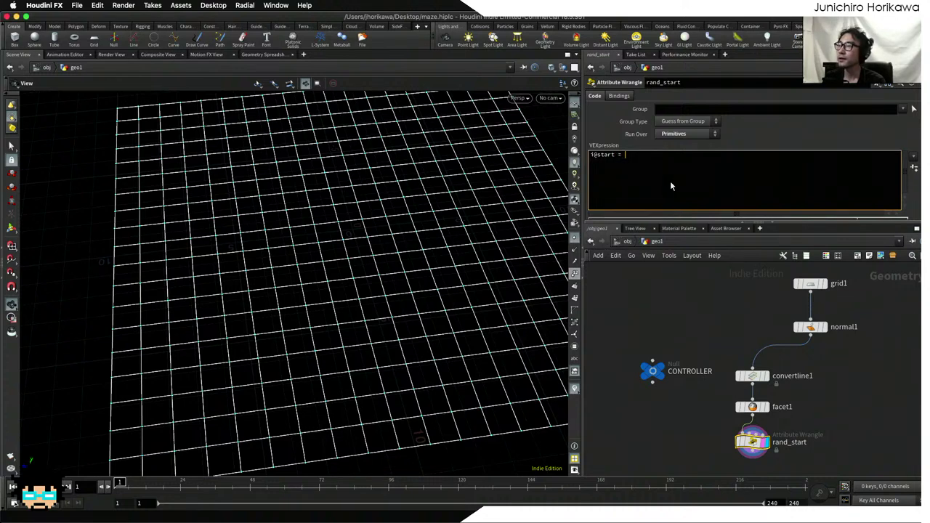
text( rand)
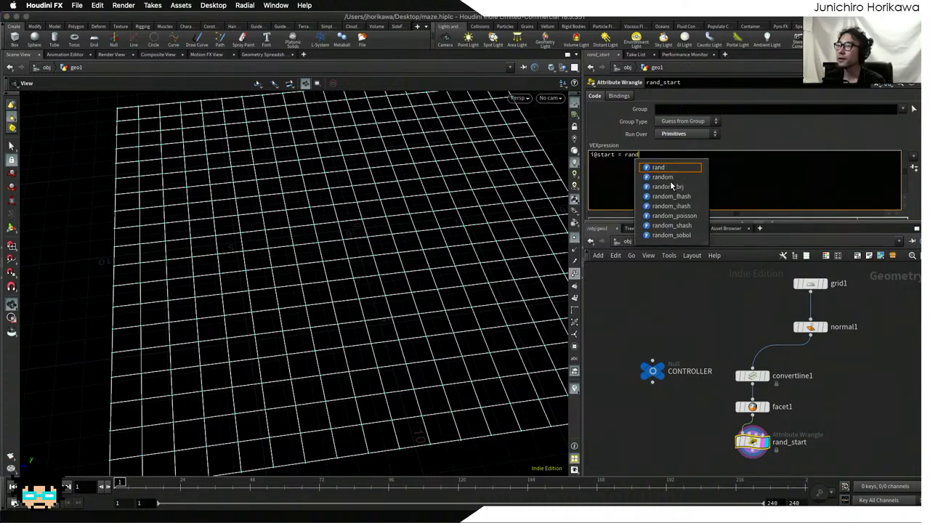
text((@)
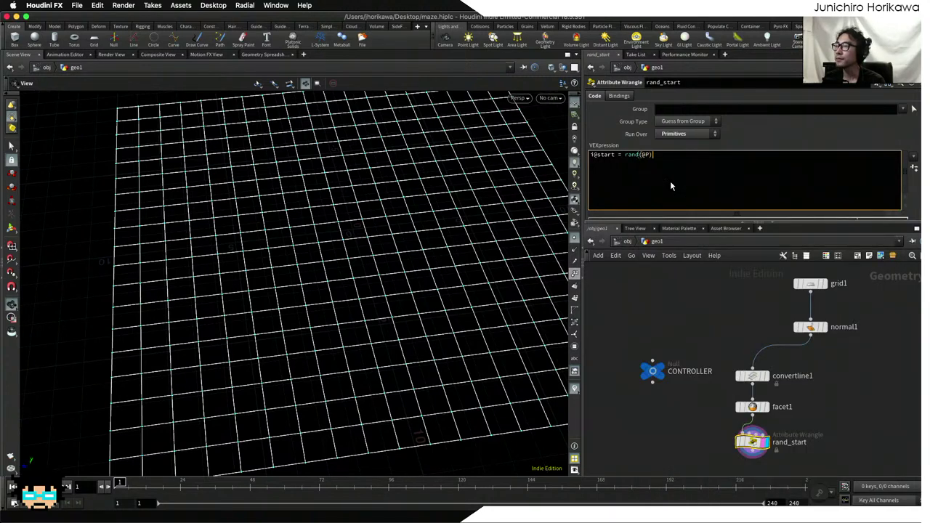
text(P)
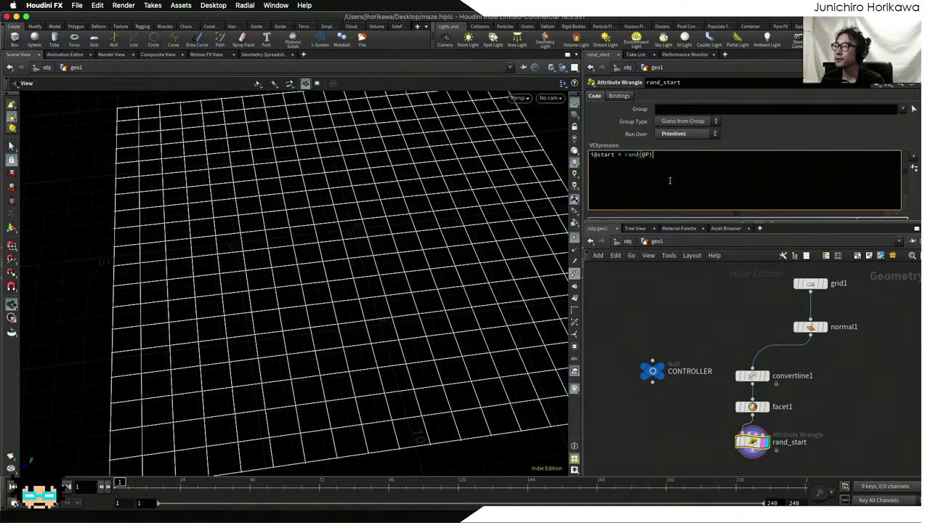
text())
text( * )
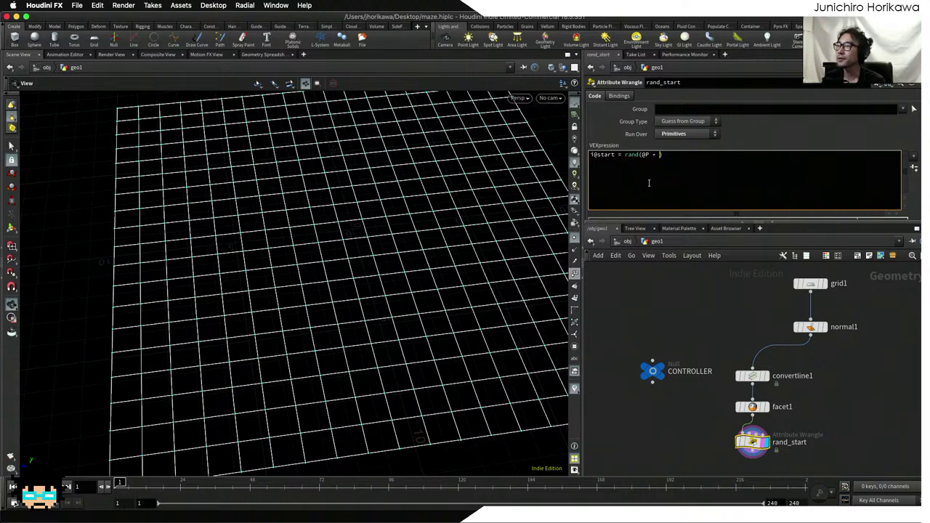
text(chf("seed)
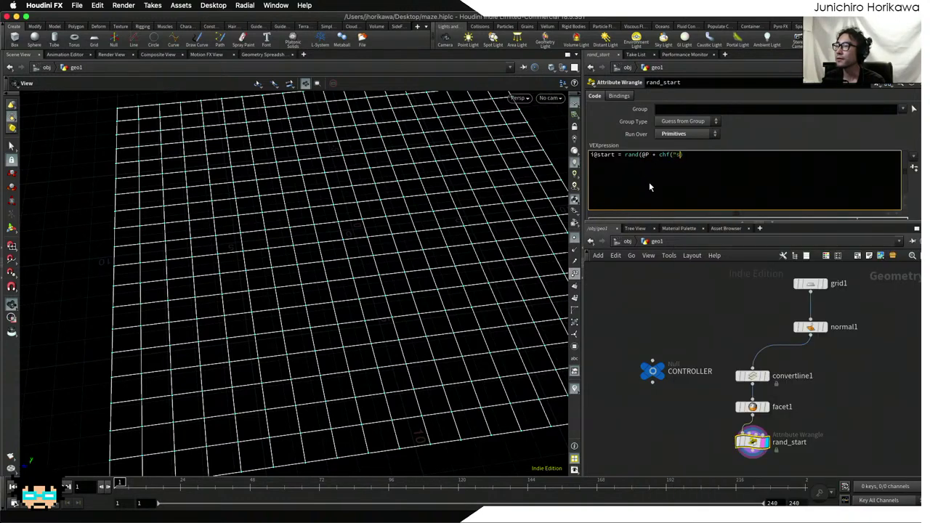
text("))
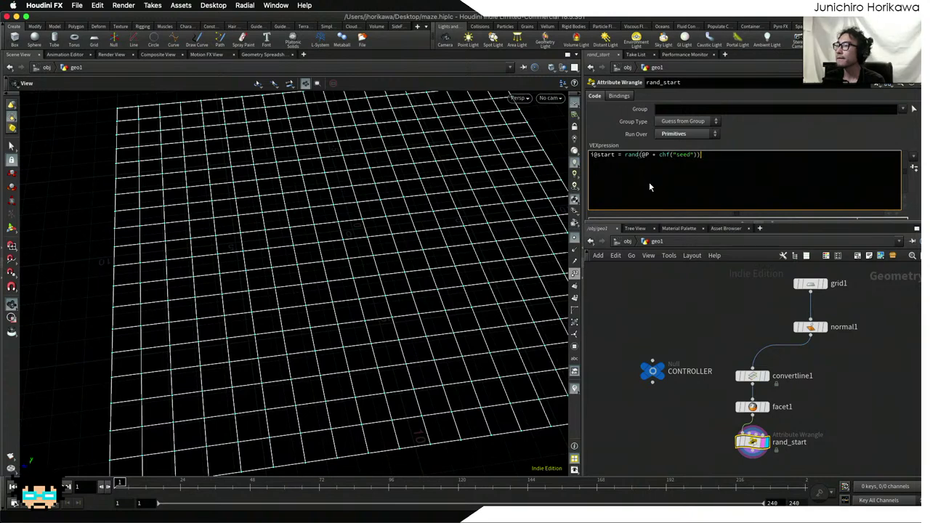
text() * chi(")
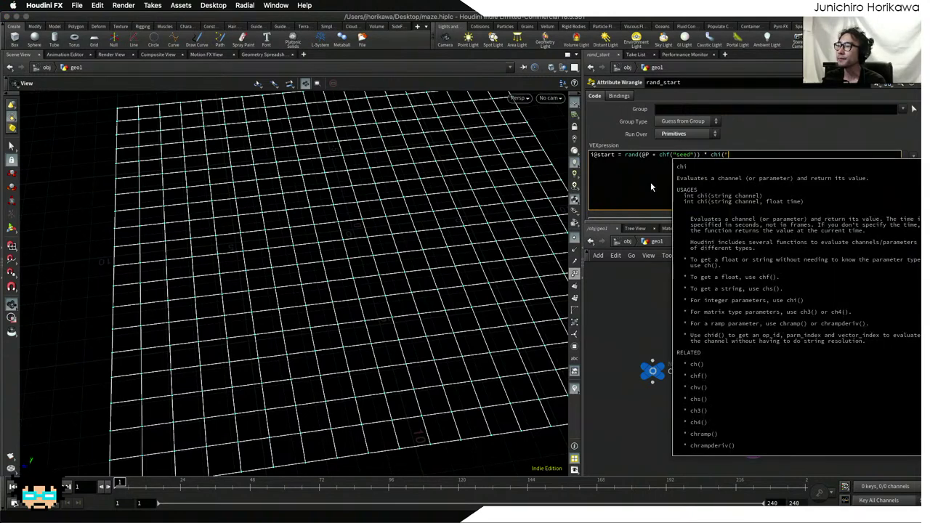
text(r)
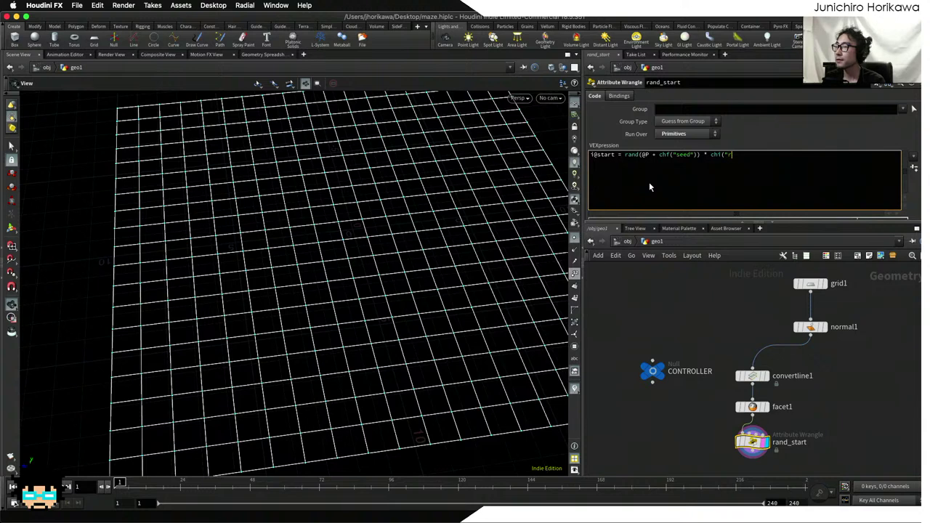
text(ange");)
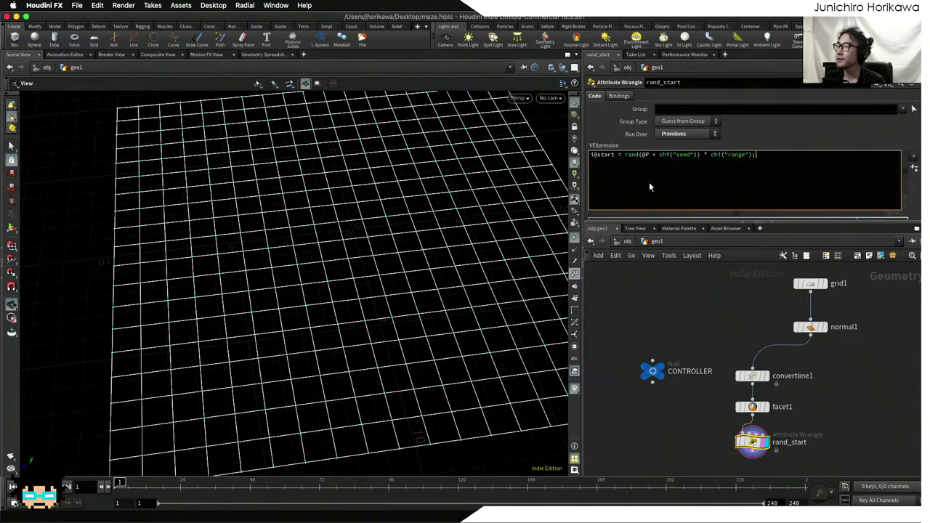
click(913, 168)
scroll(916, 167, down, 2)
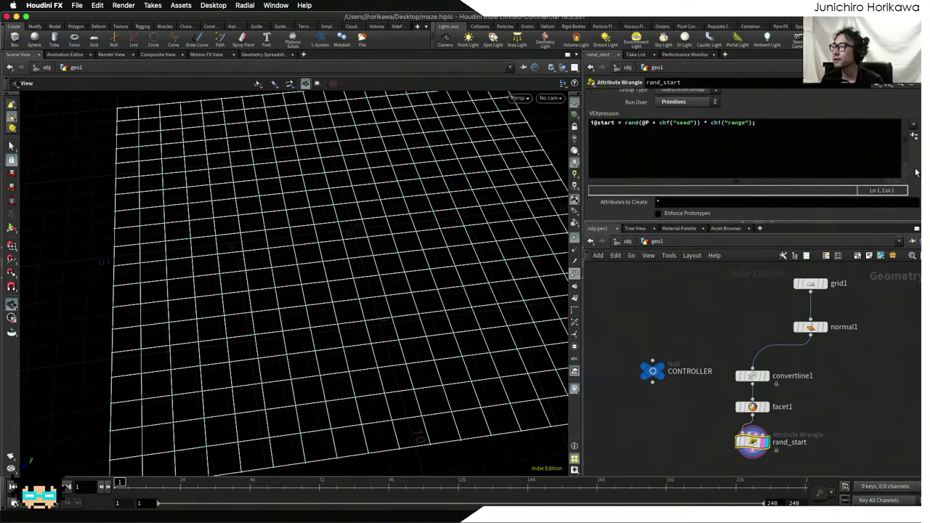
drag(710, 204, 821, 201)
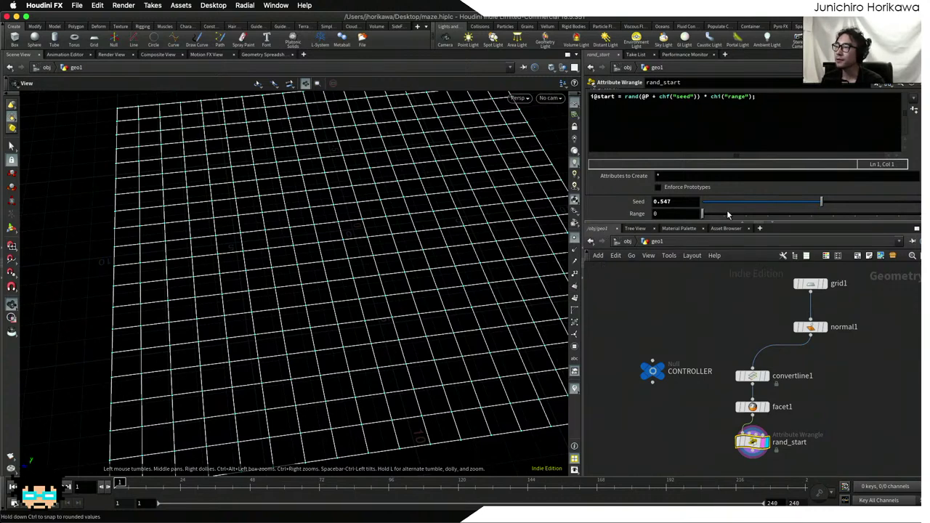
- Set rand_start's Range to 100
click(675, 214)
text(10)
key(Return)
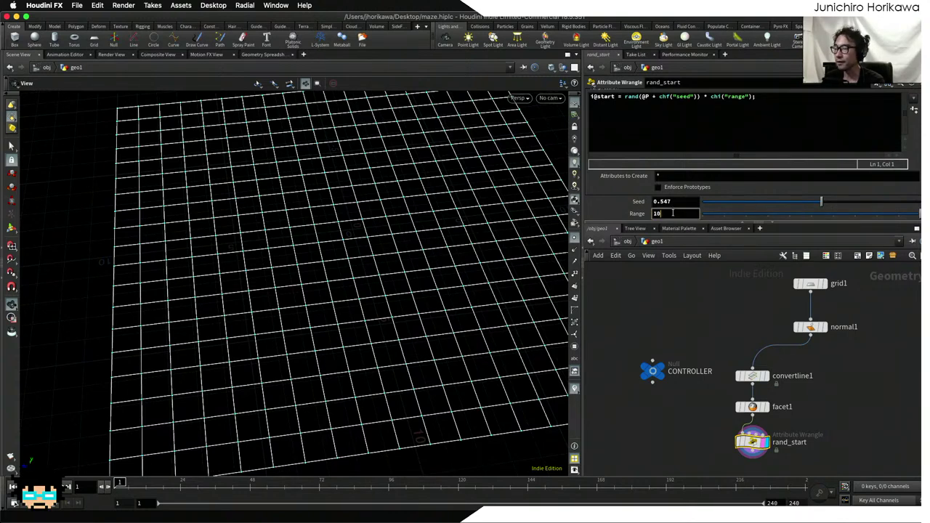
text(0)
key(Return)
scroll(668, 312, down, 2)
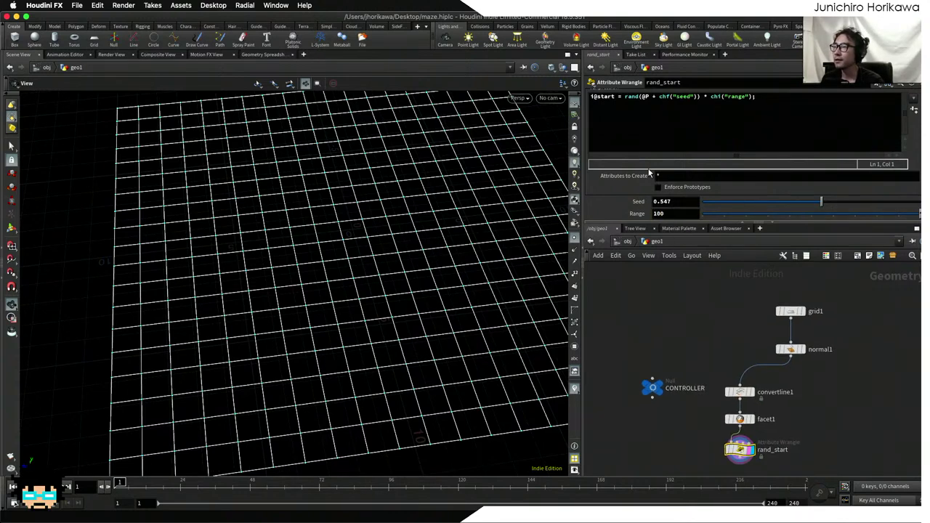
- Review parts of the i@start expression and scrub the timeline to check the result
click(765, 95)
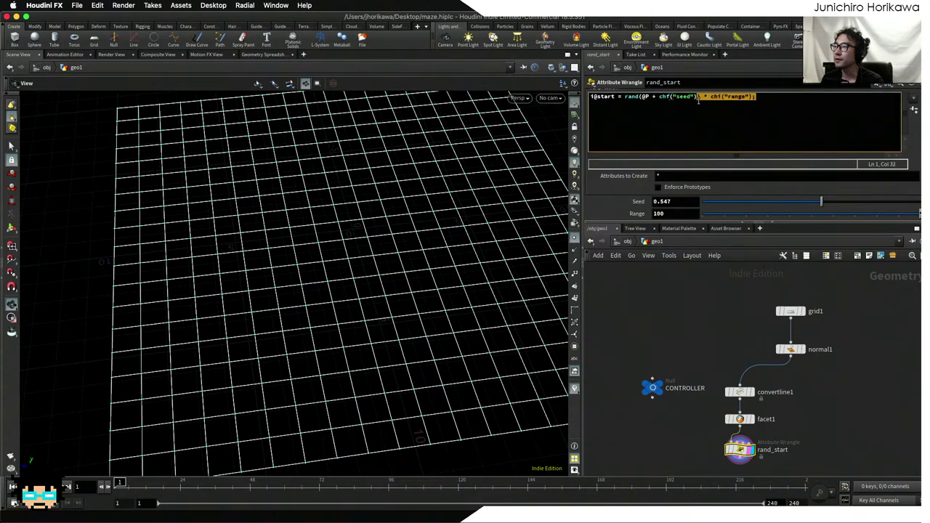
click(623, 96)
mouse_move(623, 95)
mouse_down()
mouse_move(754, 96)
mouse_move(624, 102)
mouse_up()
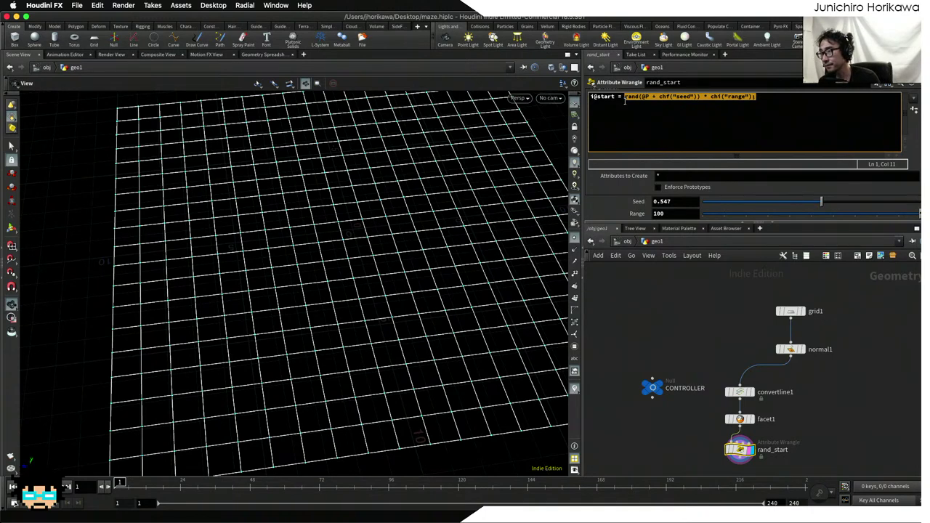
drag(621, 99, 574, 101)
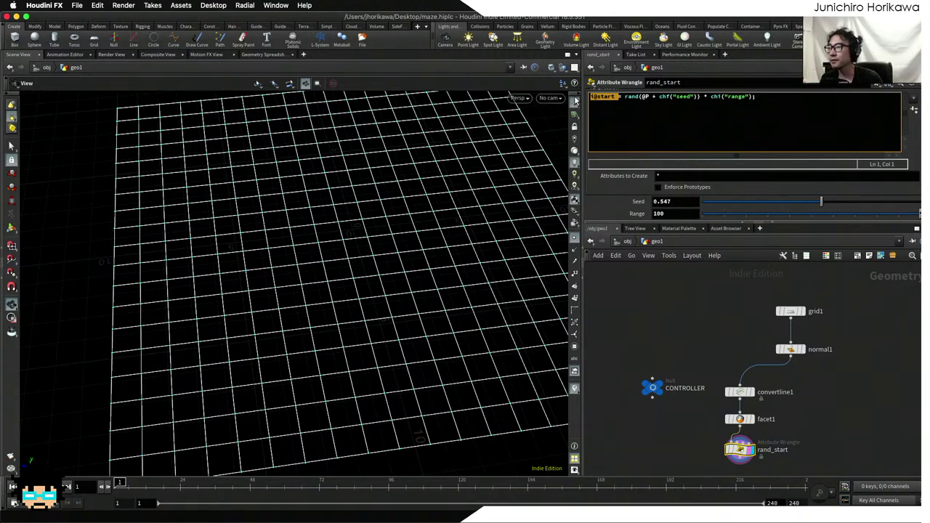
click(140, 483)
drag(140, 483, 275, 483)
scroll(667, 398, up, 4)
- Select CONTROLLER to show its grid size and grid num parameters, both 20
click(643, 373)
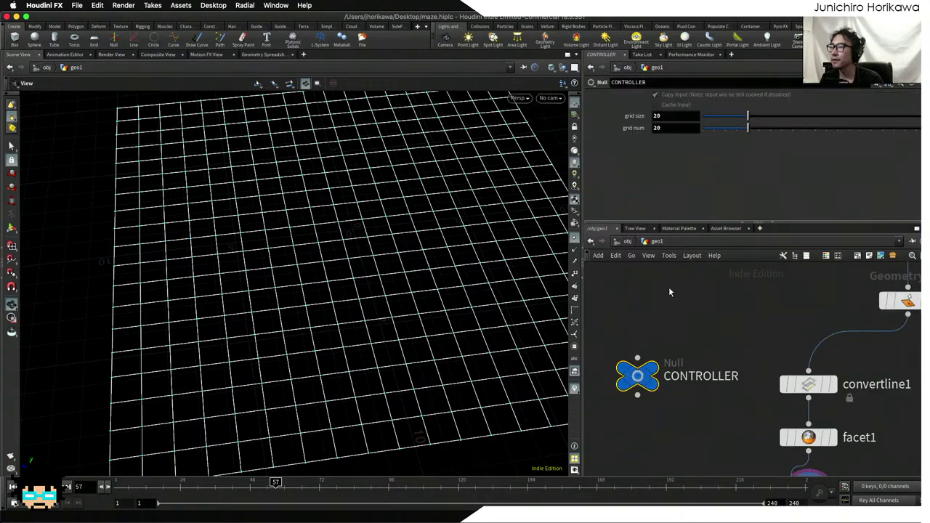
scroll(703, 358, down, 5)
scroll(716, 395, up, 1)
click(748, 414)
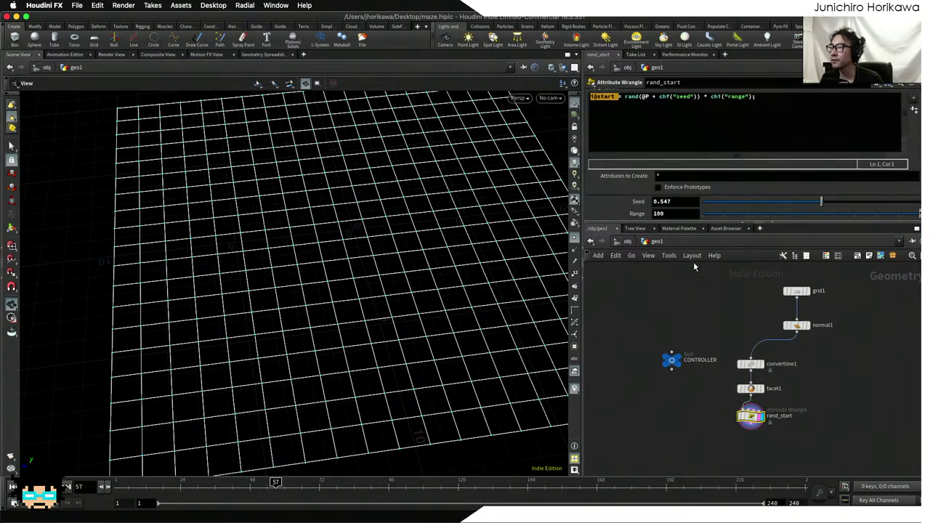
click(663, 214)
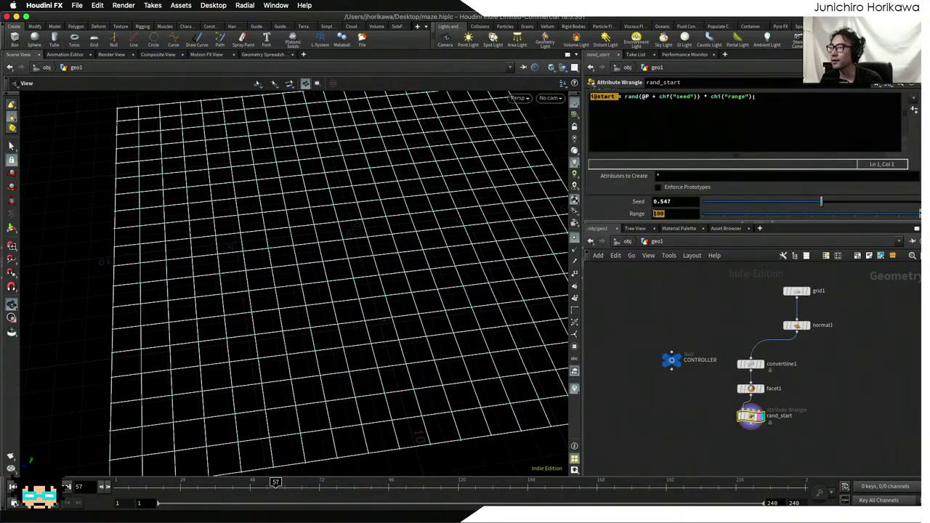
scroll(675, 370, up, 2)
click(670, 358)
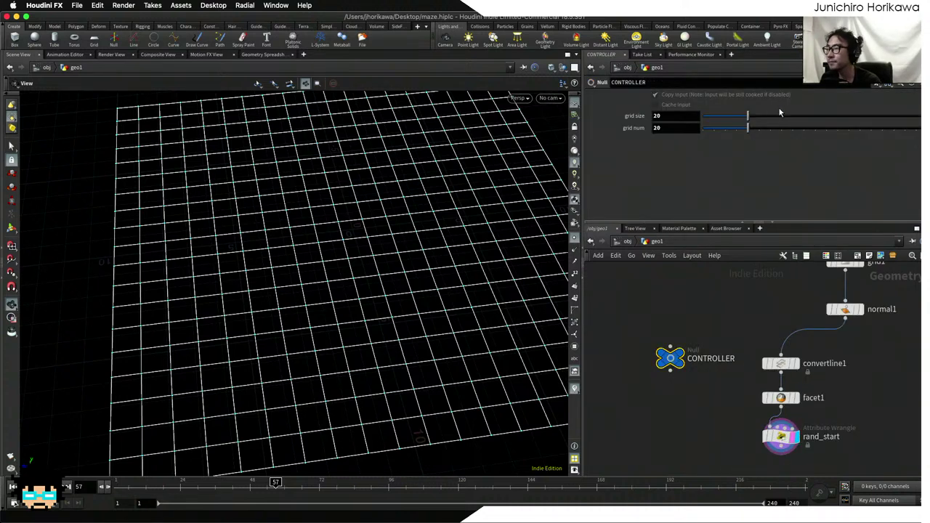
- In CONTROLLER's parameter interface, add integer rand_start_range labelled 'rand start range'
click(876, 83)
click(820, 96)
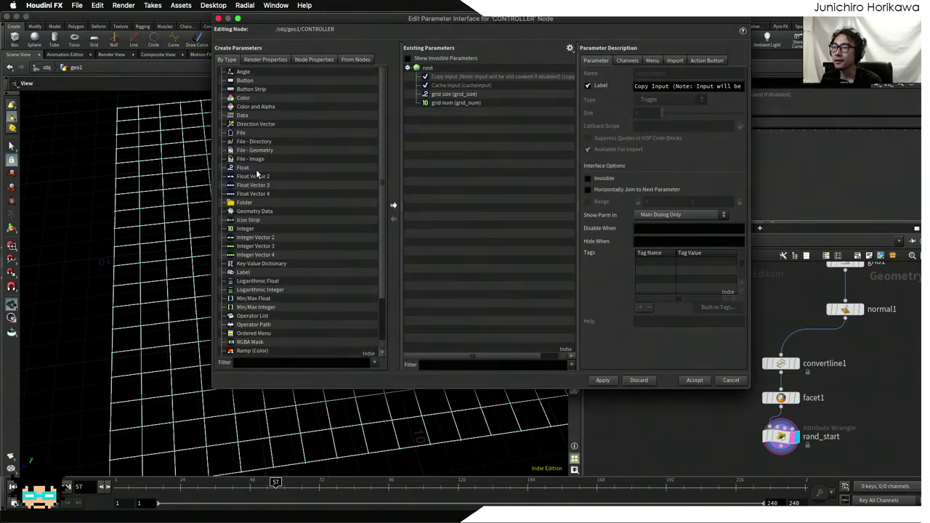
drag(244, 228, 448, 202)
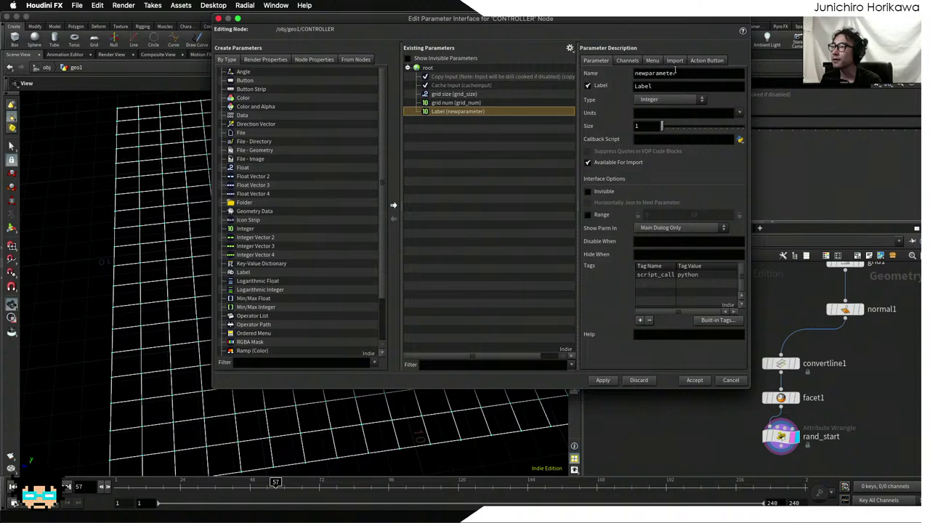
text(rand_sta)
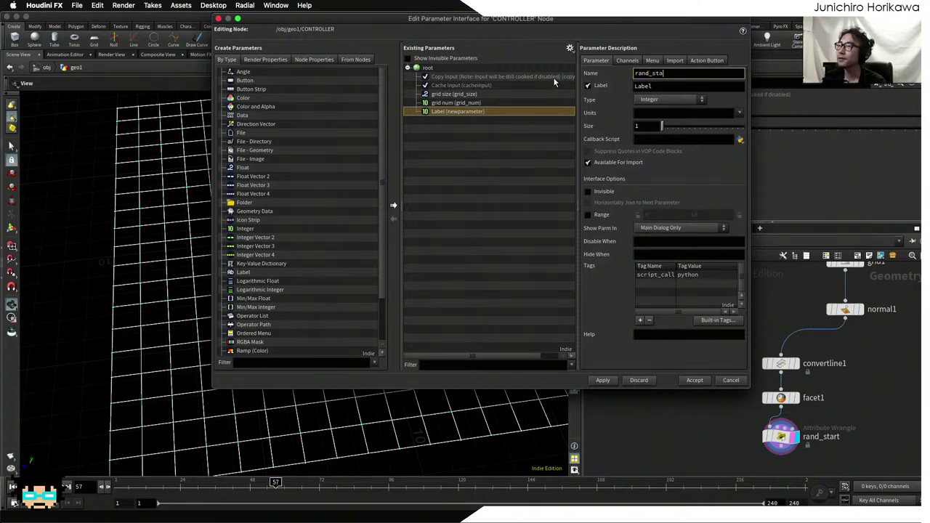
text(rt_range)
key(Tab)
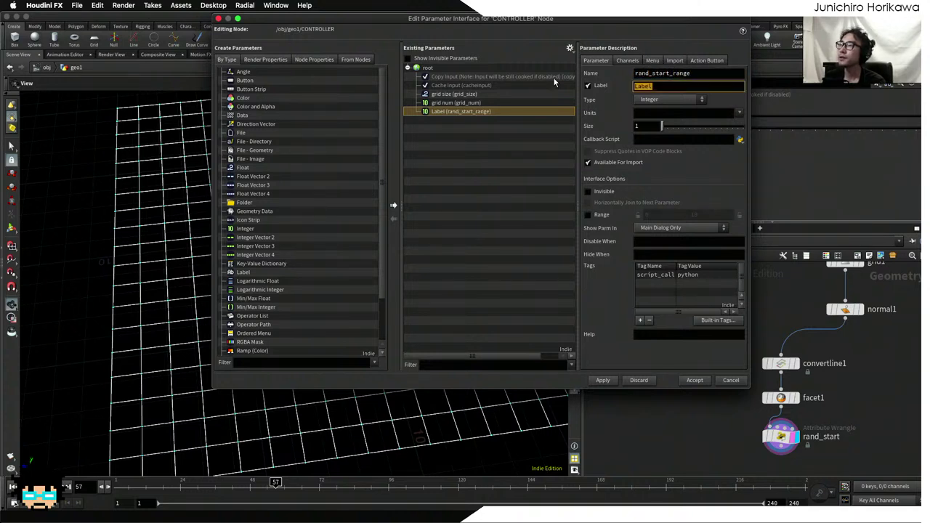
text(s)
text(nd st)
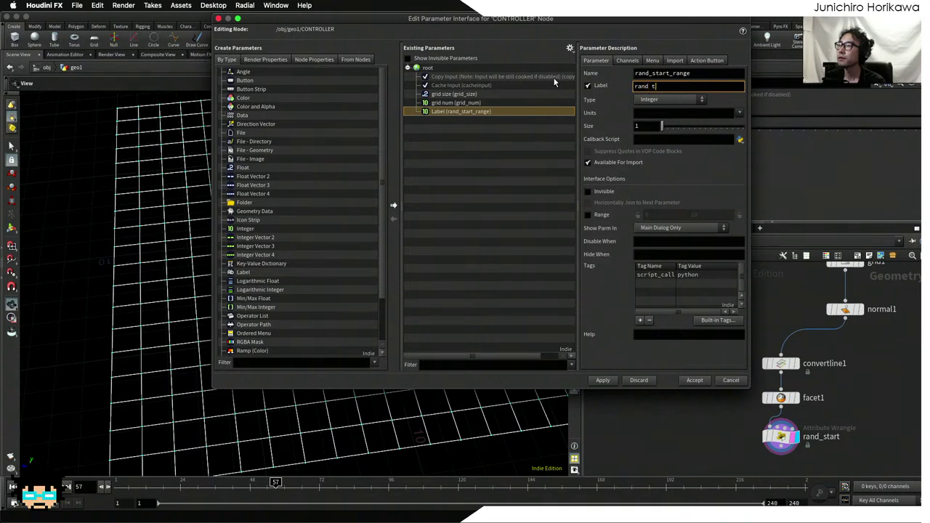
text(art range)
key(Return)
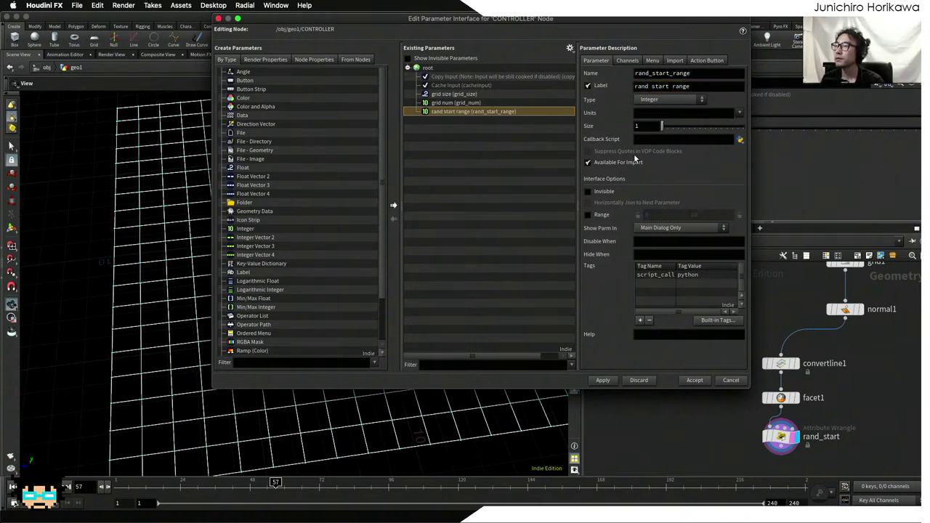
- Enable a range on rand_start_range with maximum 200, then reposition the editor window
click(587, 214)
click(706, 215)
text(00)
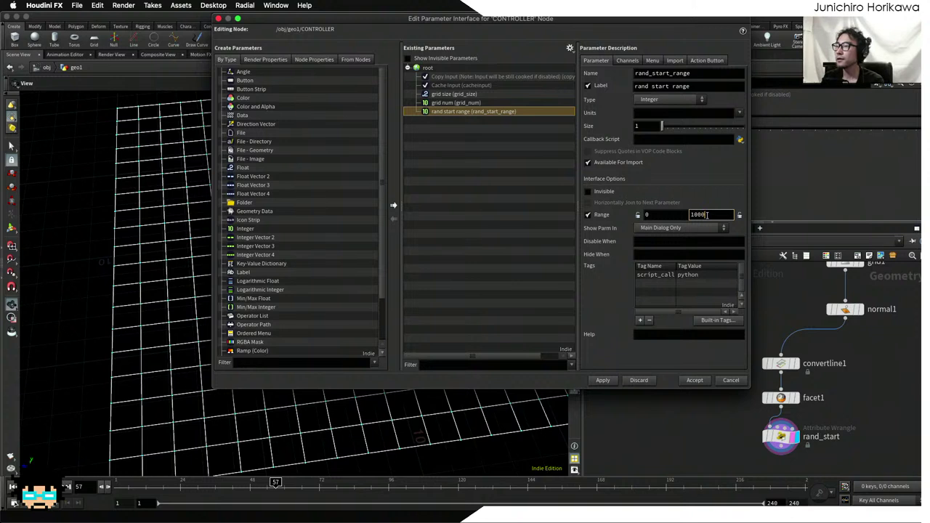
key(BackSpace)
key(BackSpace)
key(BackSpace)
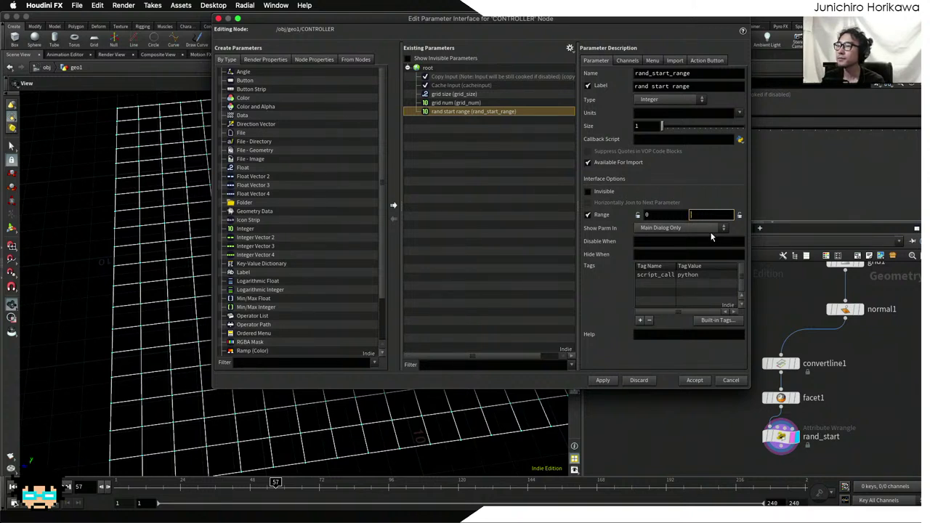
text(200)
key(Return)
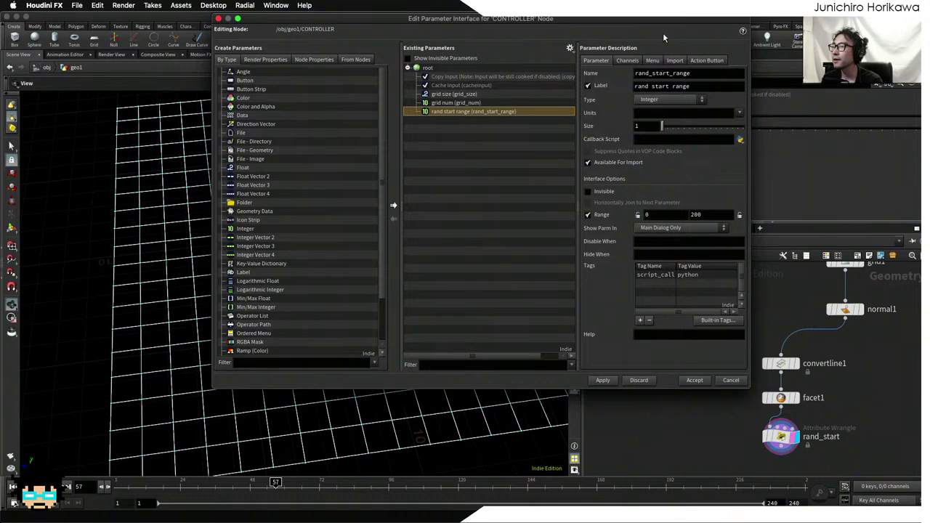
drag(666, 22, 638, 55)
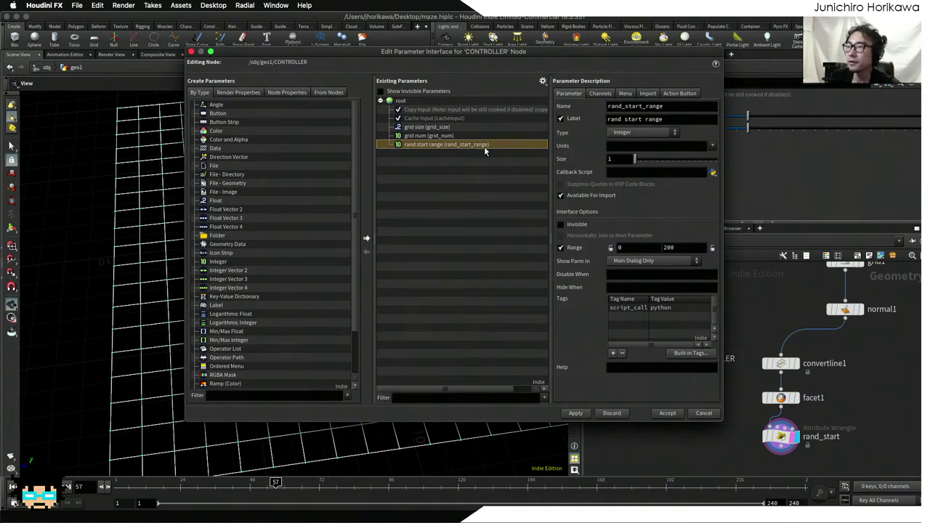
- Add float parameter rand_seed labelled 'rand seed' with a 0–10 range, and apply
drag(218, 199, 417, 143)
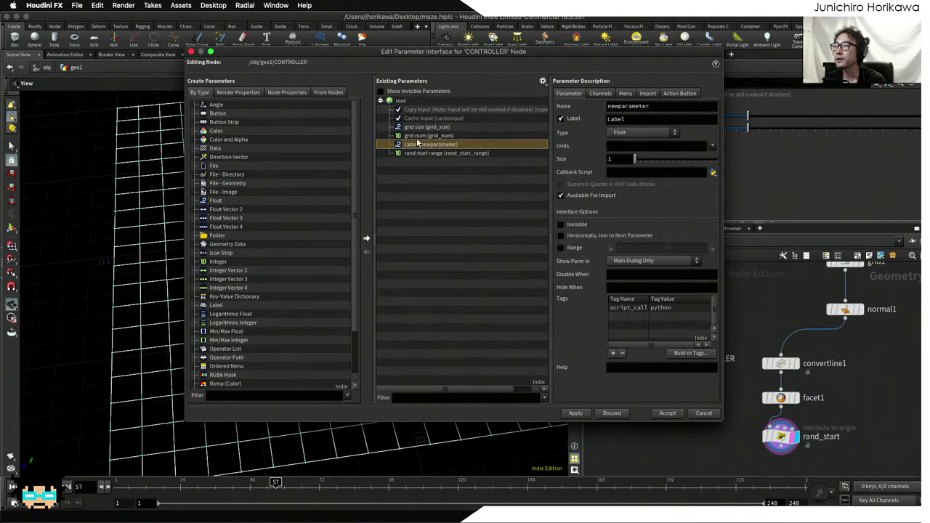
text(rand_seed)
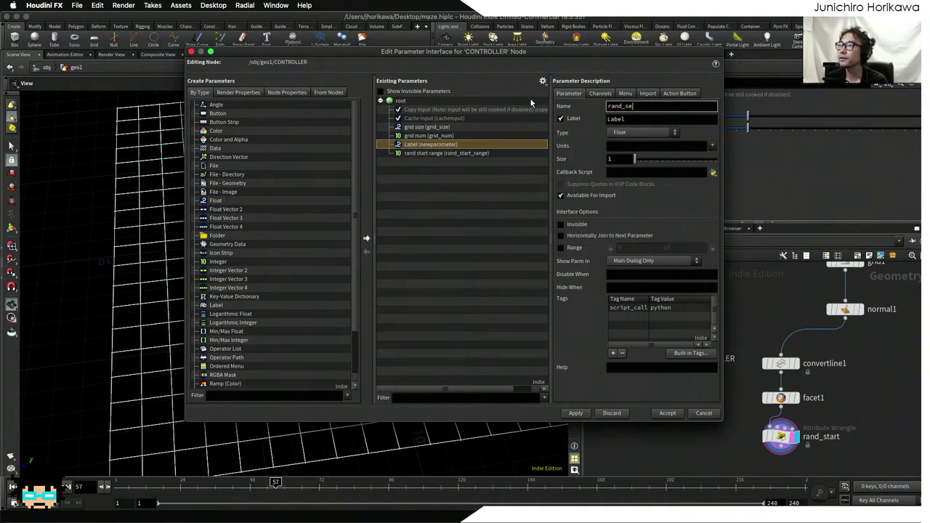
key(Tab)
text(rand)
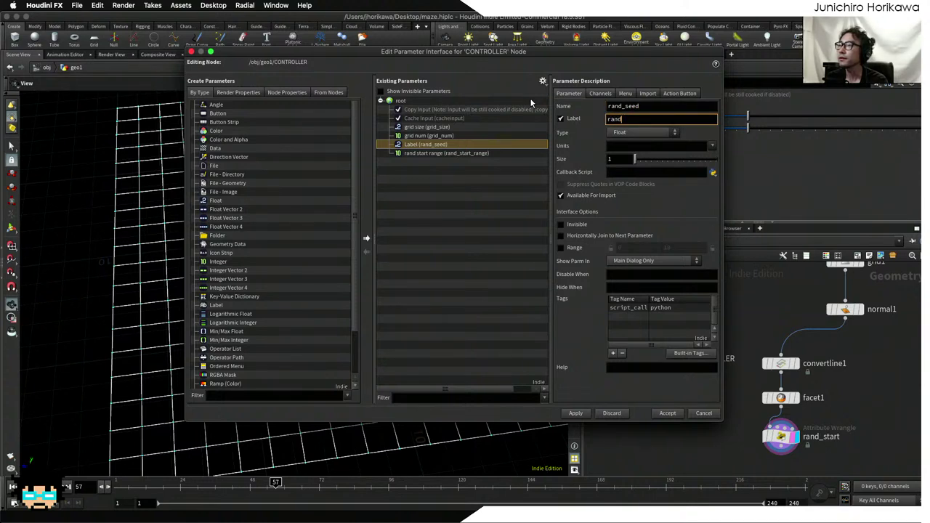
text( seed)
key(Return)
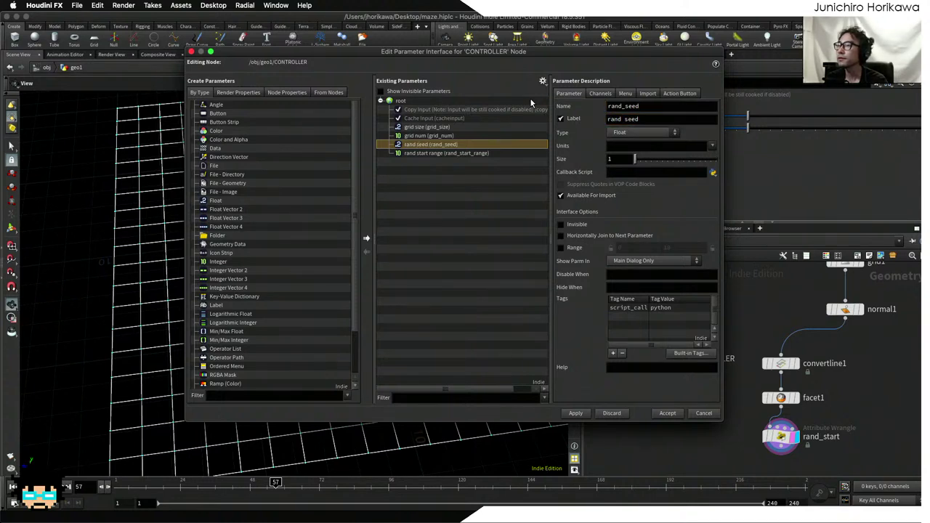
click(560, 247)
click(575, 413)
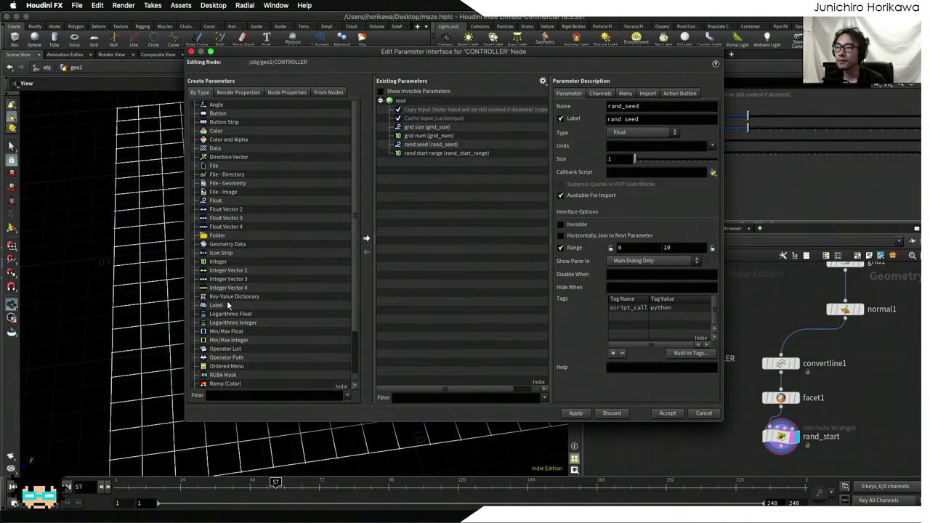
- Review each CONTROLLER parameter, then select rand seed and rand start range together
click(418, 128)
click(414, 136)
click(413, 144)
click(412, 153)
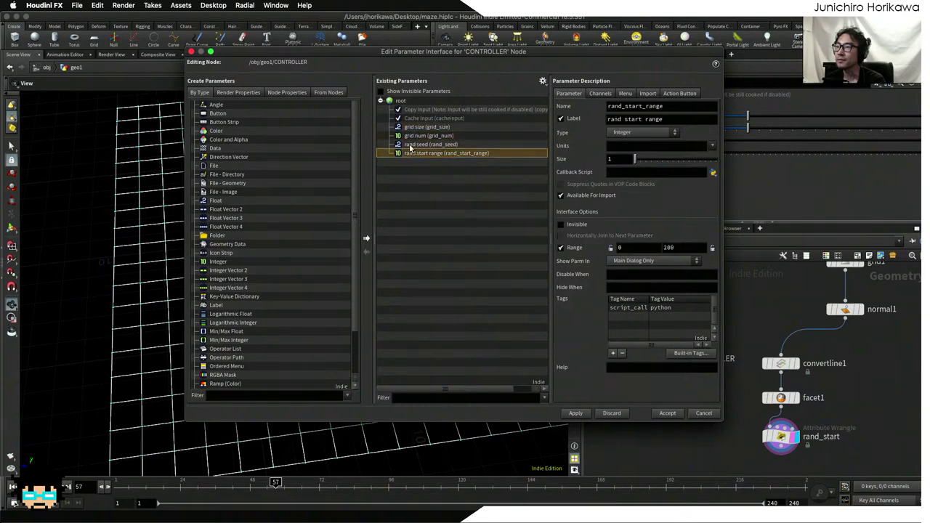
click(412, 146)
shift+click(410, 153)
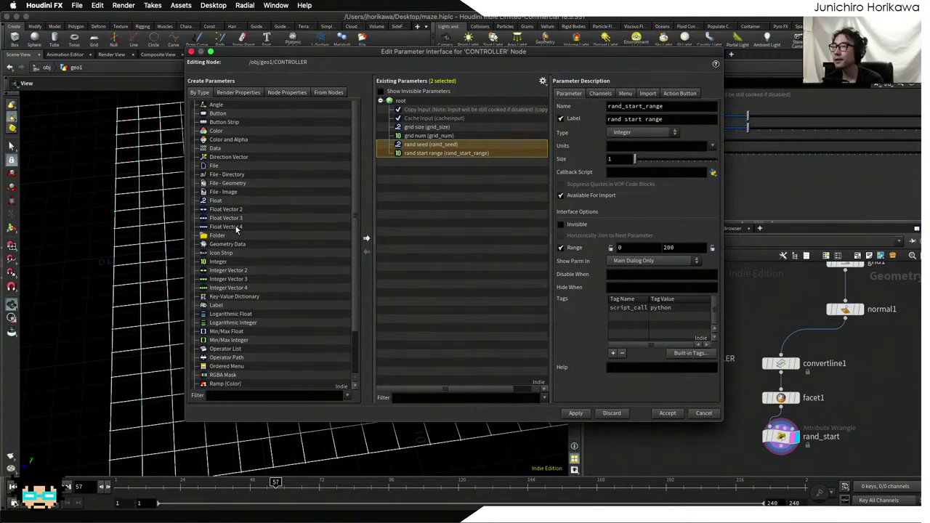
- Add separators above and below the rand seed and rand start range parameters
scroll(222, 223, down, 2)
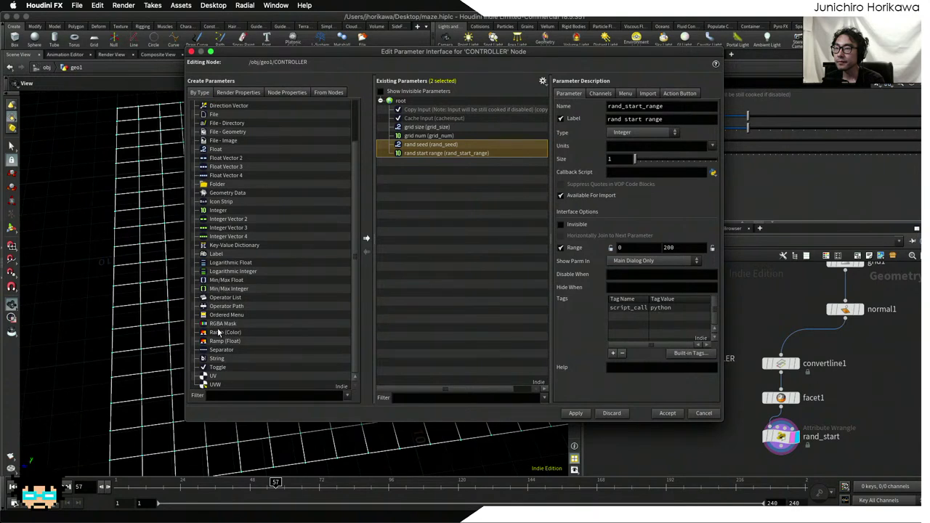
drag(219, 352, 414, 145)
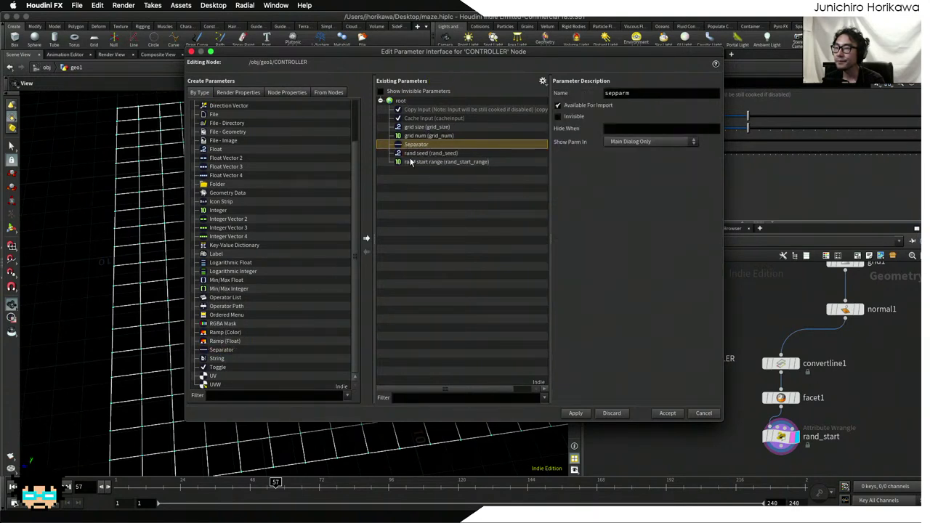
drag(224, 351, 399, 174)
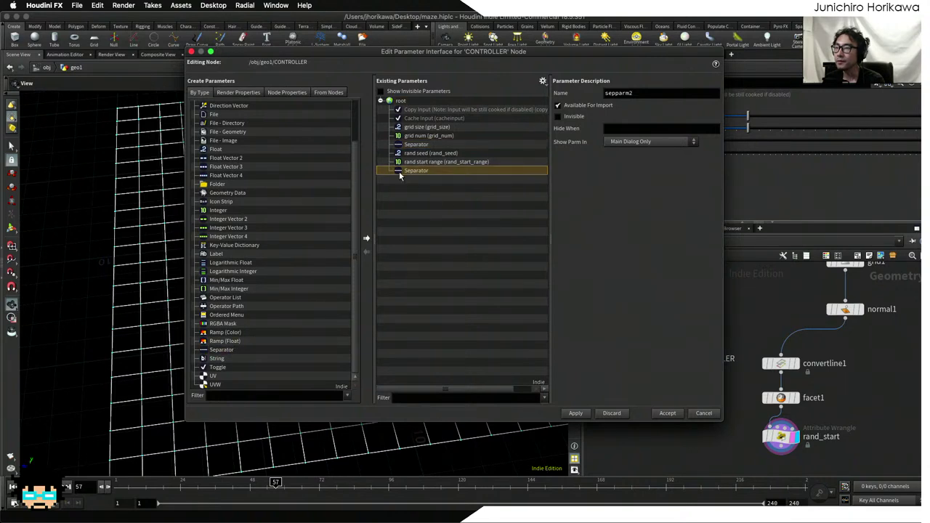
click(418, 198)
click(418, 144)
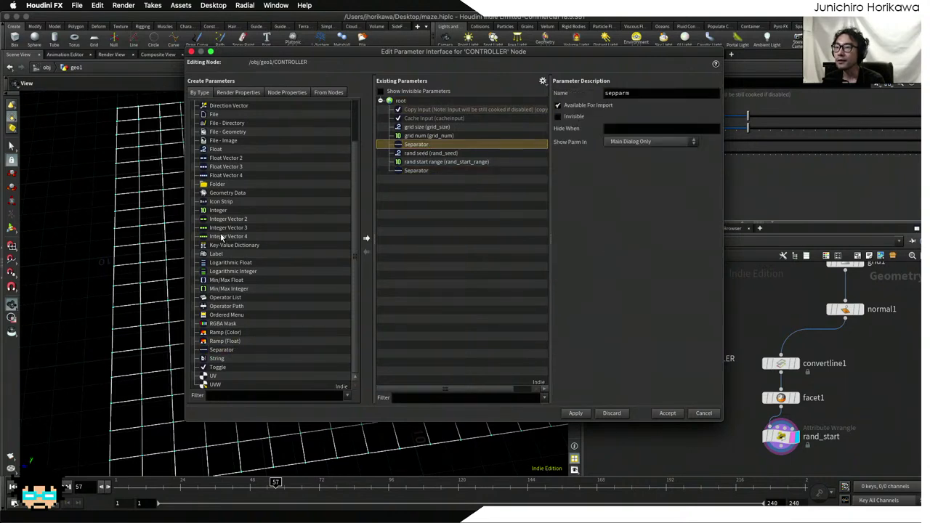
- Add label random_pattern reading 'random pattern' below the first separator, then apply and accept
drag(213, 254, 440, 153)
double_click(629, 93)
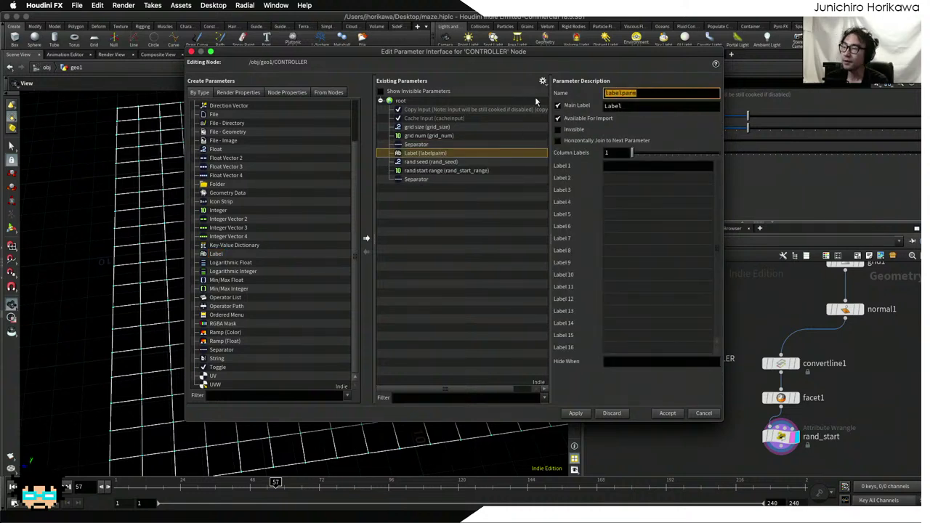
text(random_pattern)
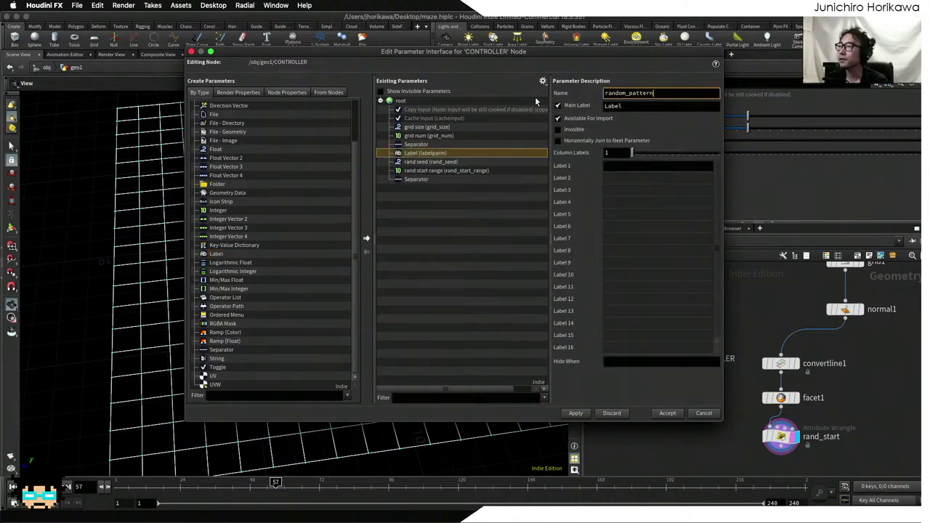
key(Tab)
text(random )
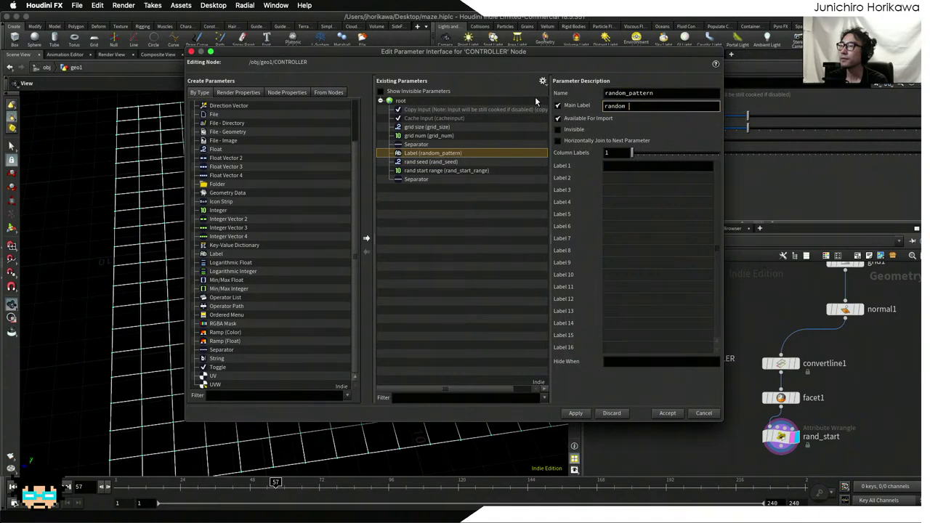
text(pattern)
key(Return)
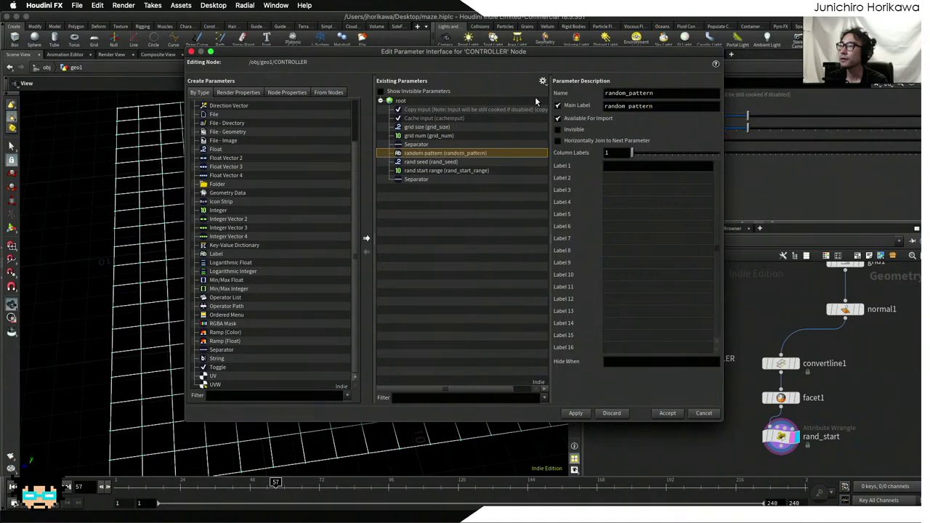
click(579, 415)
click(667, 413)
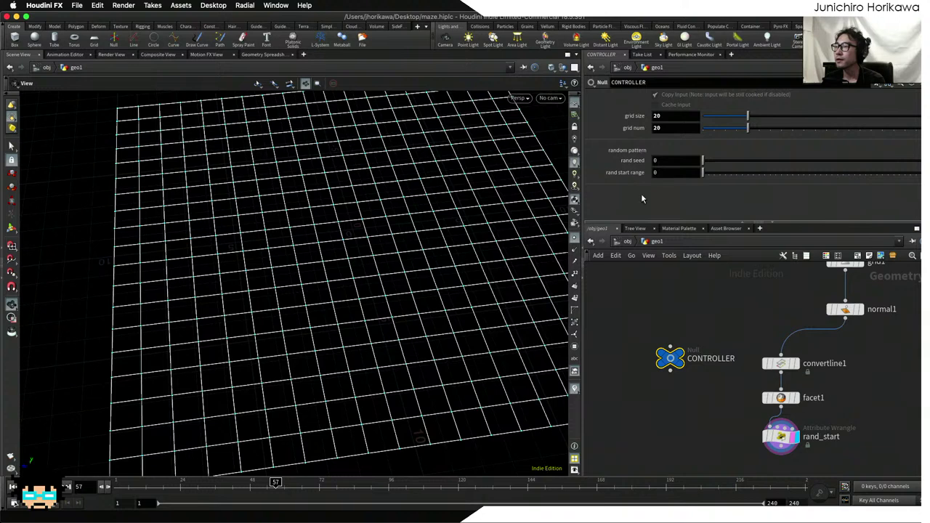
- Set CONTROLLER's rand seed to 4.06 and rand start range to 103, then copy rand seed
drag(702, 160, 793, 159)
drag(702, 172, 788, 176)
right_click(690, 162)
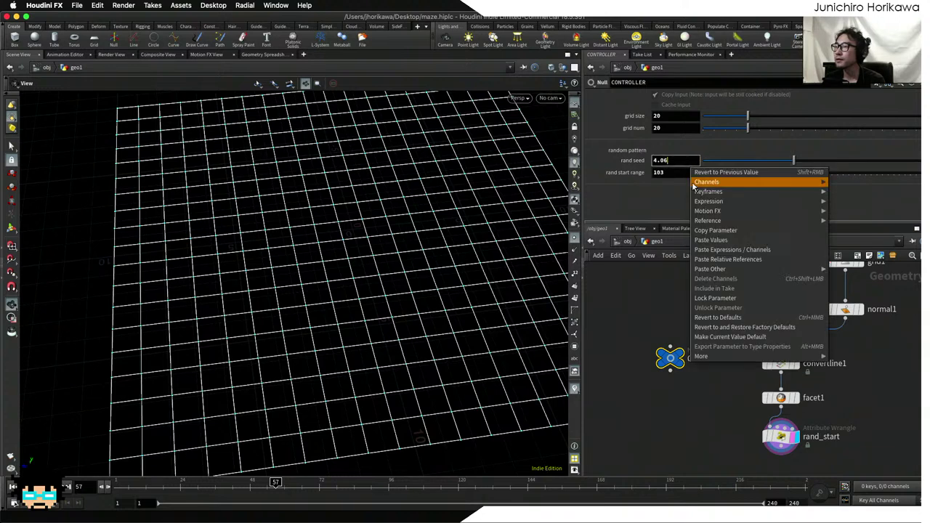
click(713, 230)
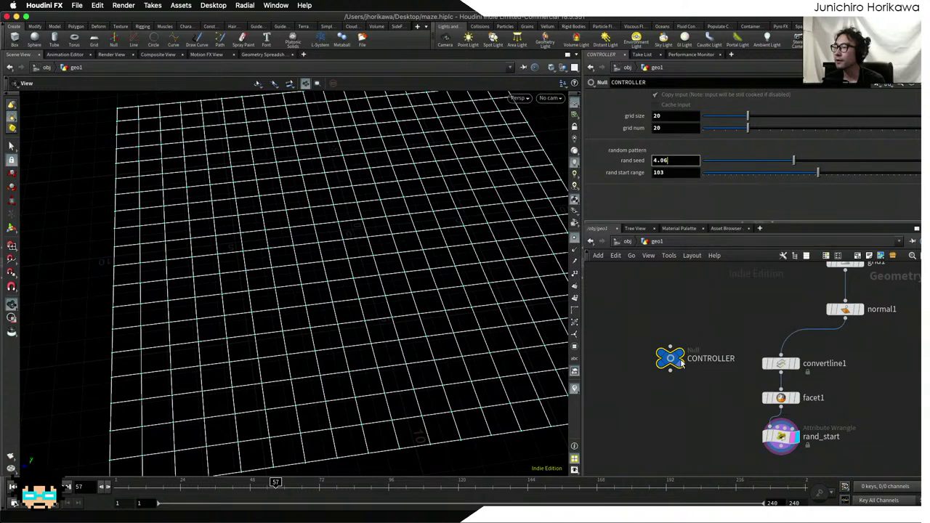
- Paste rand seed as a relative reference into rand_start's Seed parameter
click(781, 436)
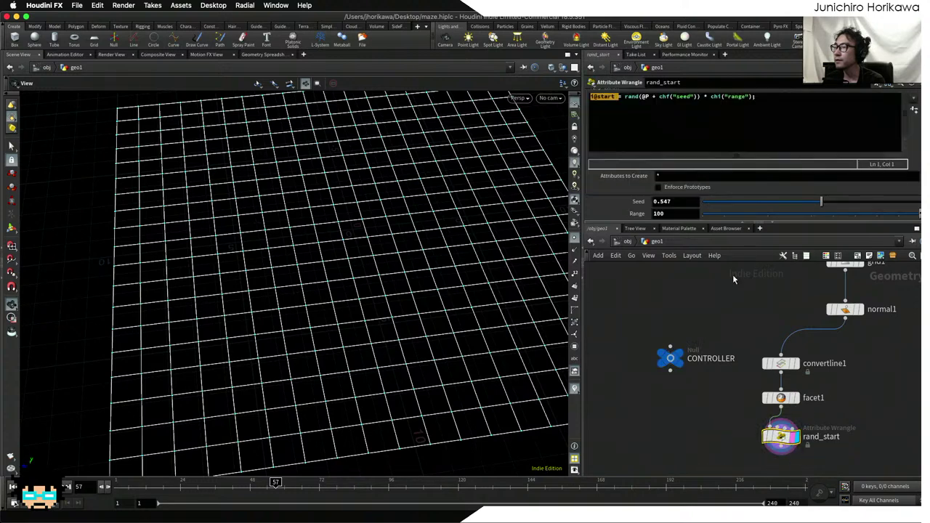
click(673, 200)
right_click(674, 201)
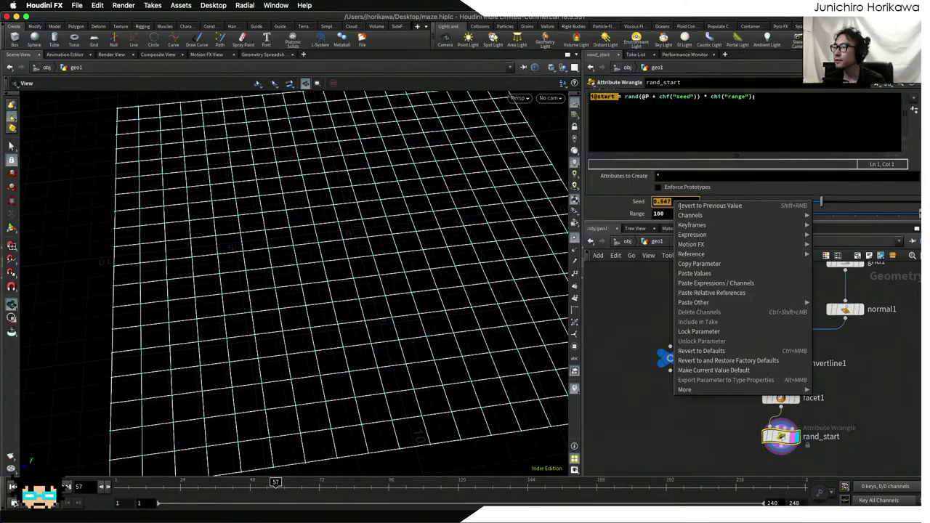
key(Escape)
right_click(675, 201)
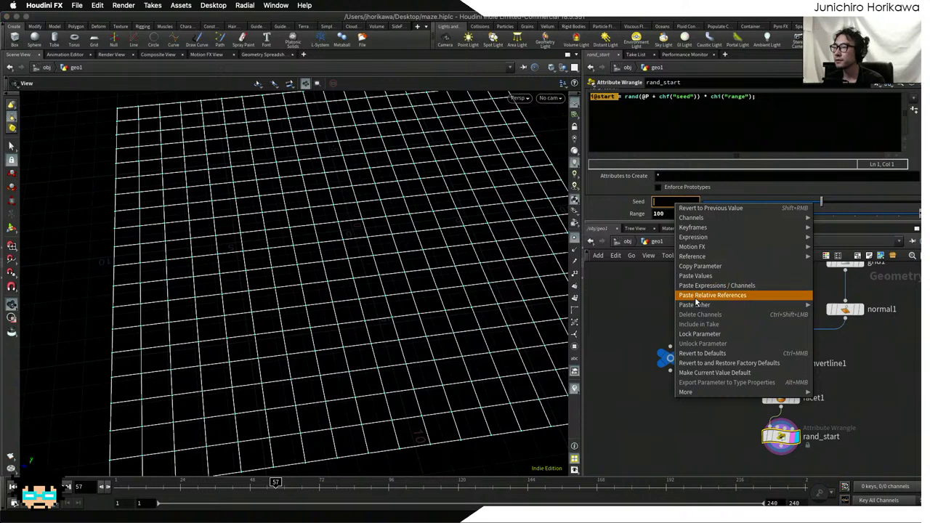
click(695, 301)
- Link rand_start's Range to CONTROLLER's rand start range with a relative reference
click(671, 358)
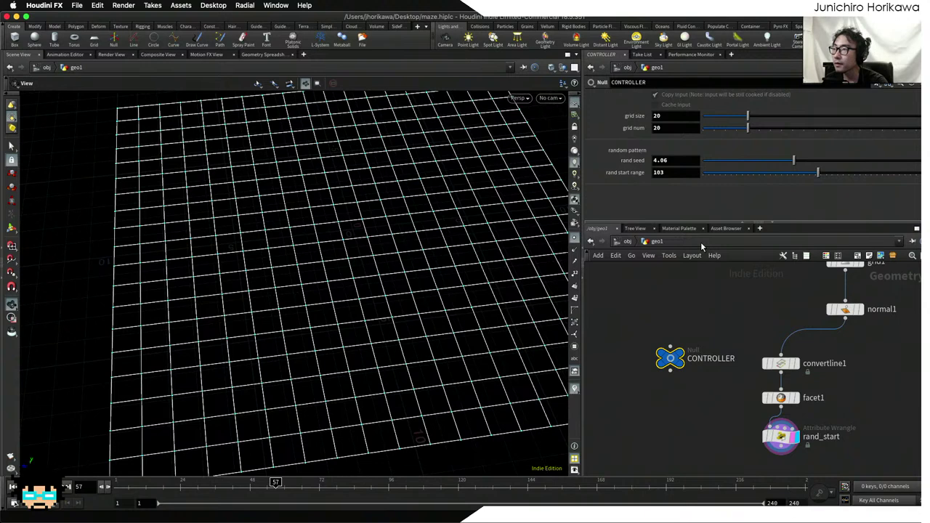
right_click(676, 175)
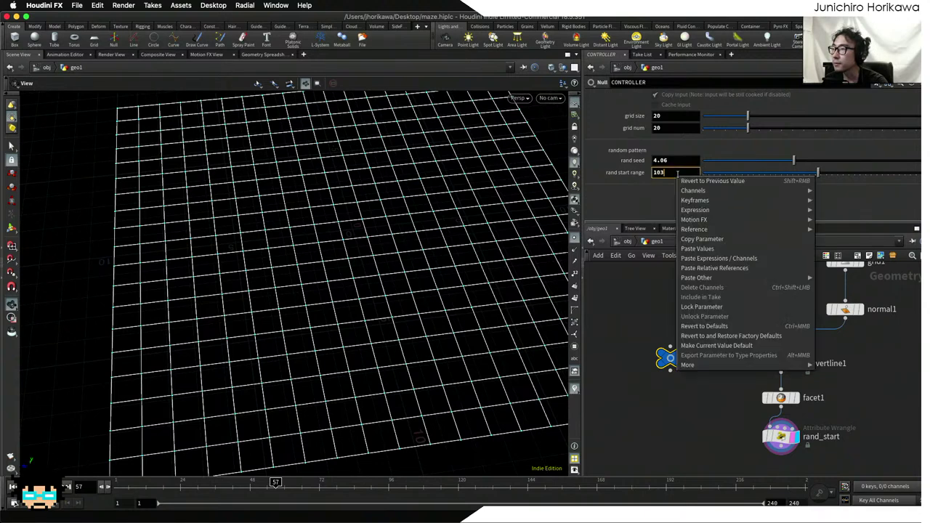
mouse_move(695, 220)
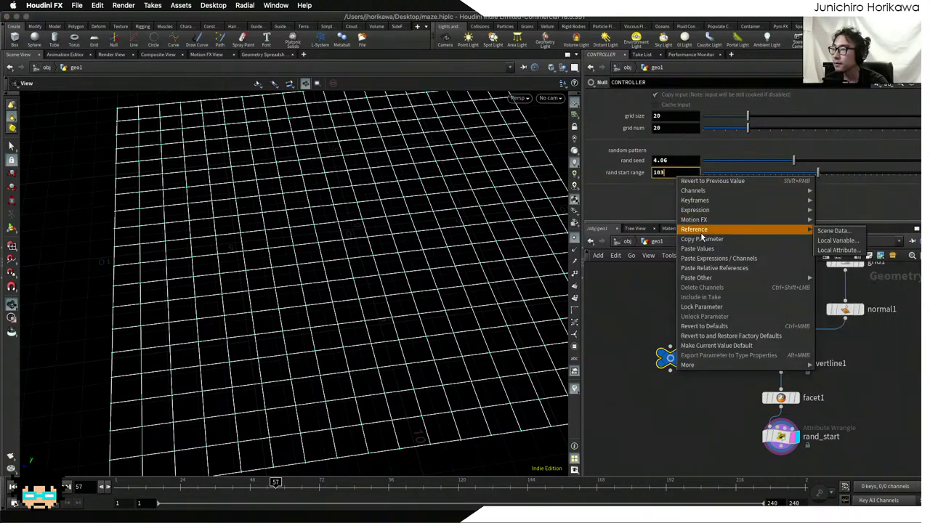
click(702, 239)
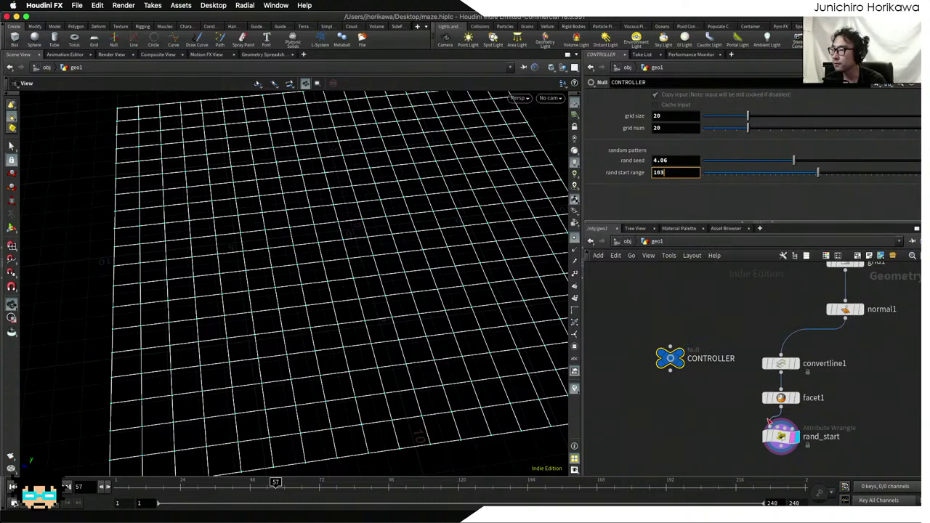
click(781, 436)
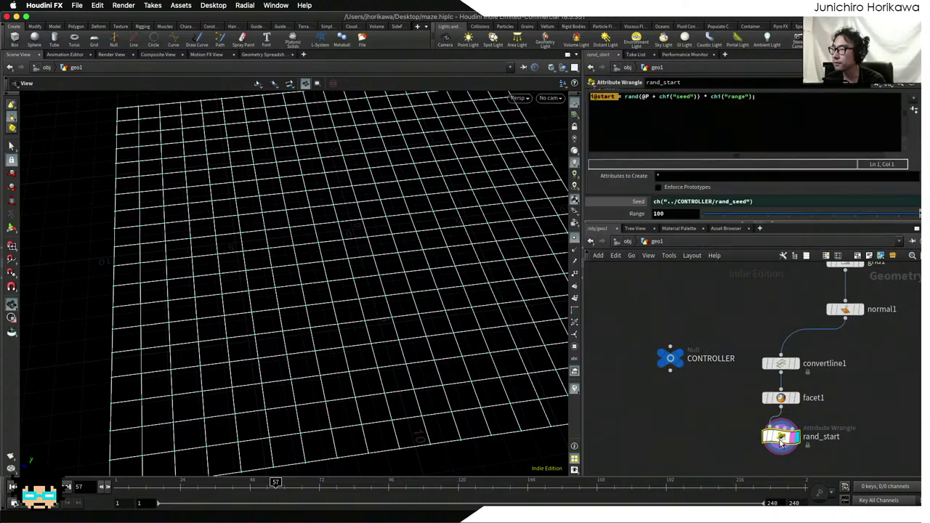
right_click(661, 215)
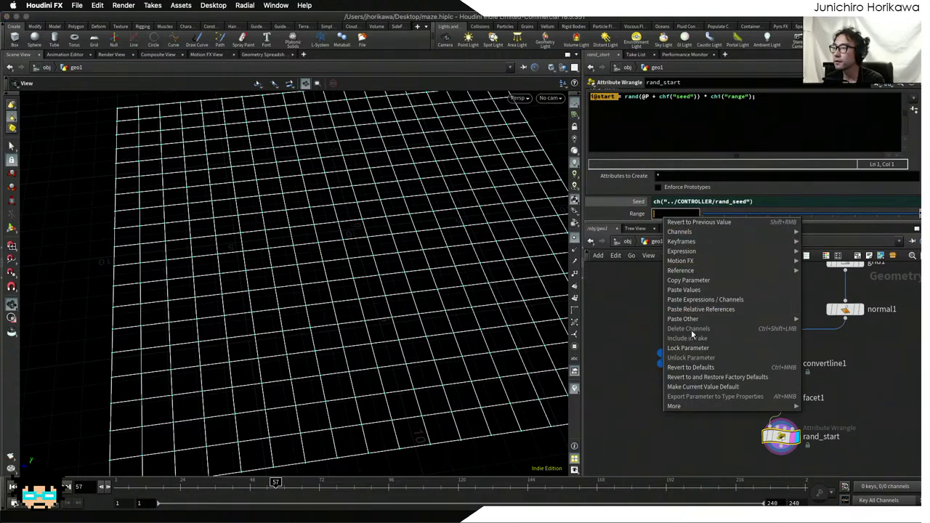
click(700, 309)
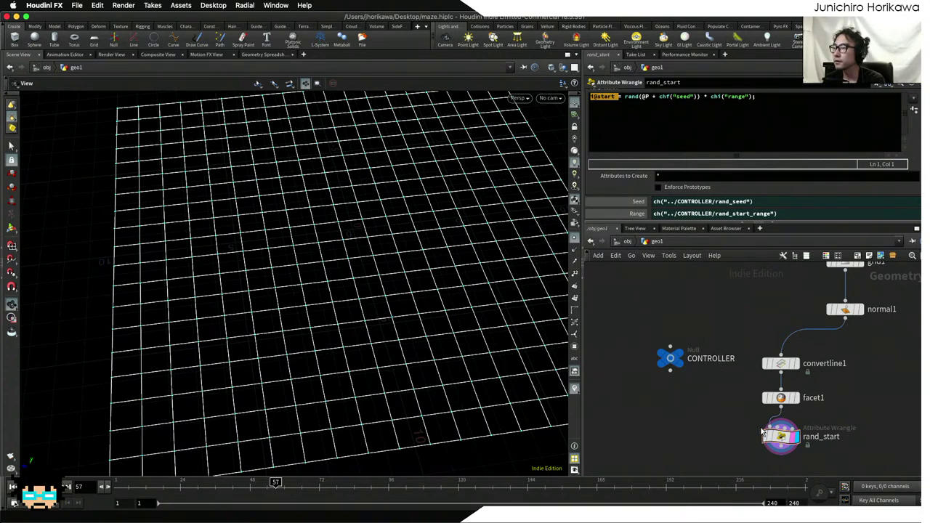
- Add a Geometry Spreadsheet tab showing primitives sorted by their start attribute
click(725, 54)
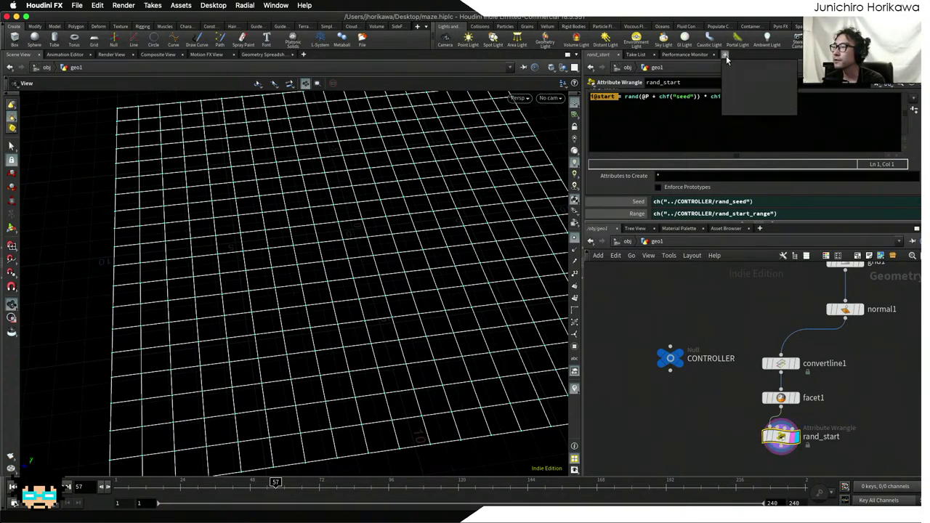
mouse_move(748, 75)
mouse_move(817, 182)
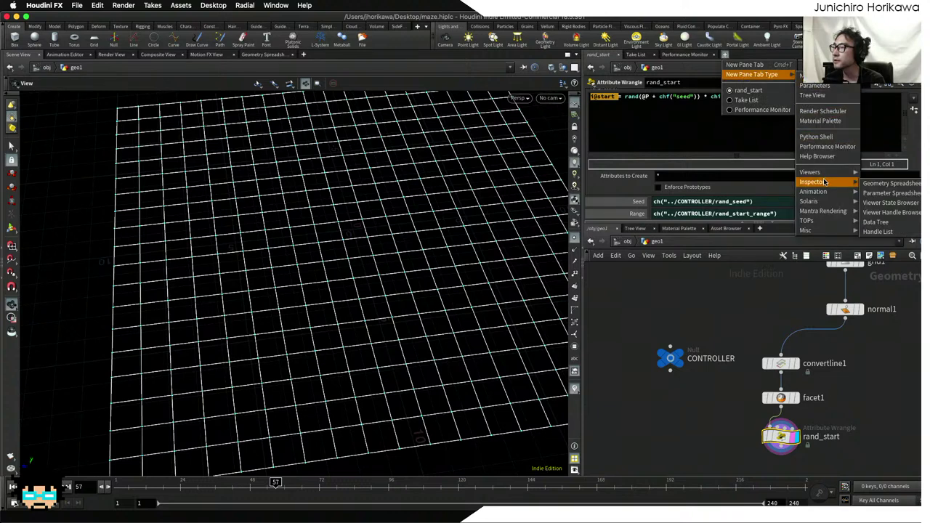
click(883, 182)
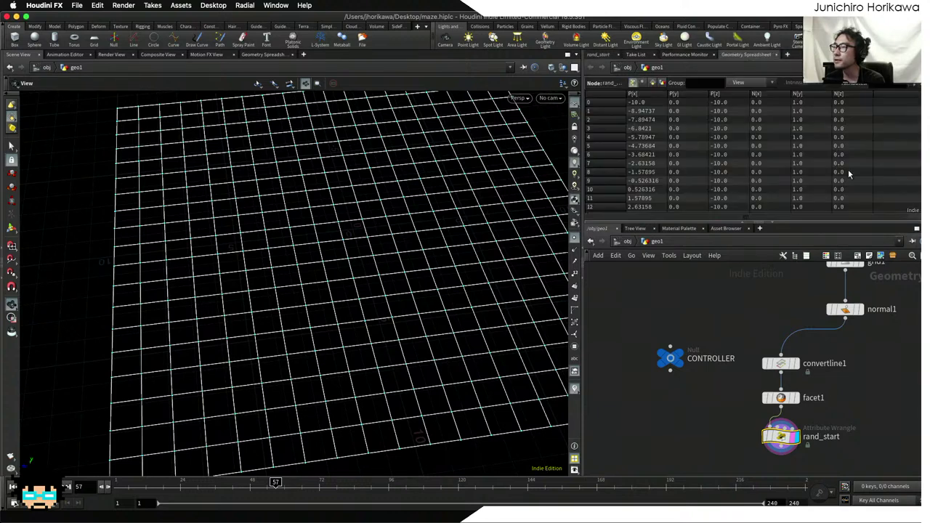
click(652, 83)
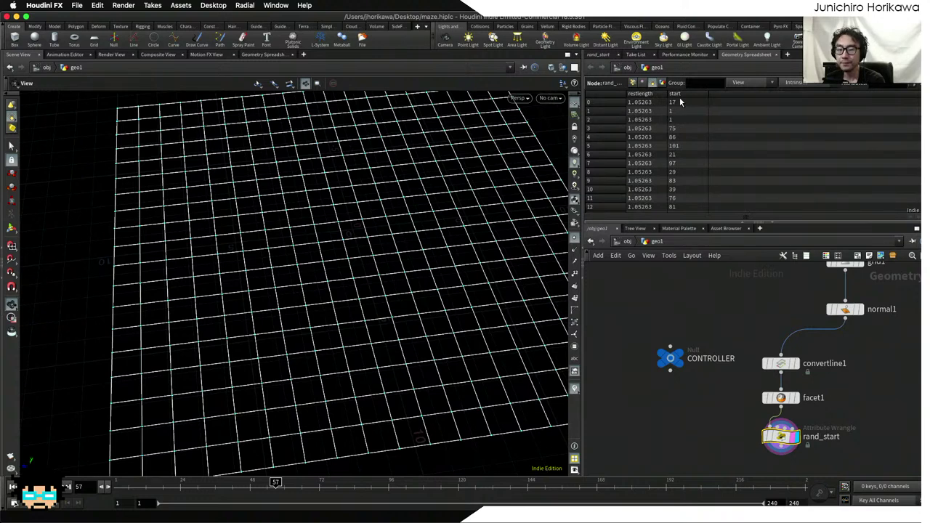
click(680, 94)
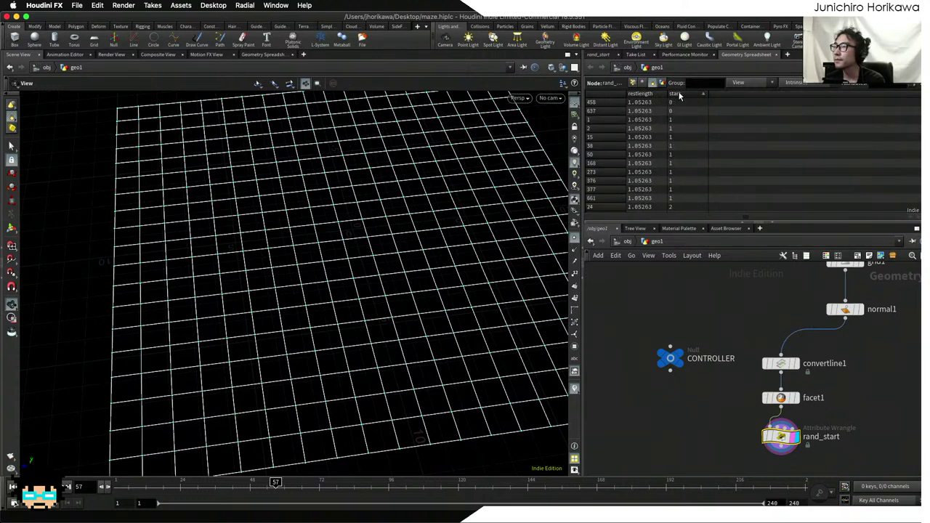
click(680, 94)
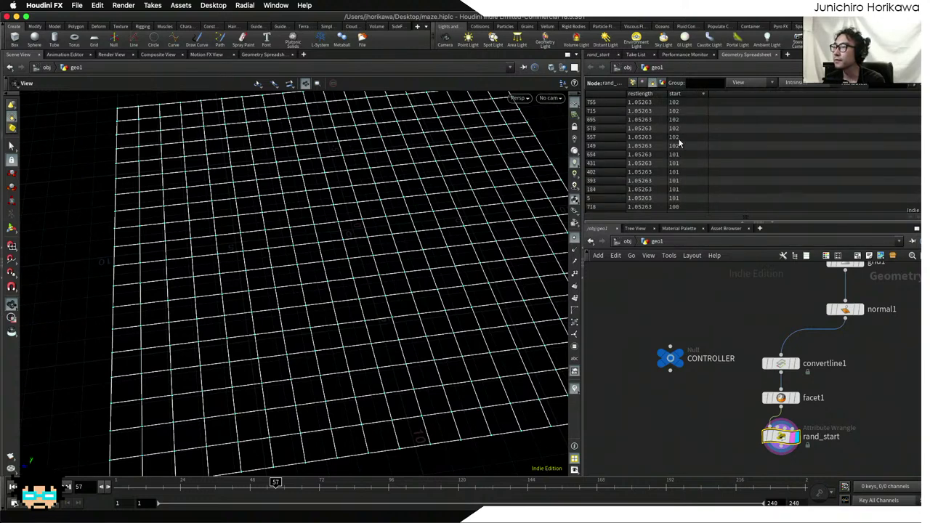
click(680, 95)
click(680, 94)
- Change CONTROLLER's rand start range to 100
click(671, 359)
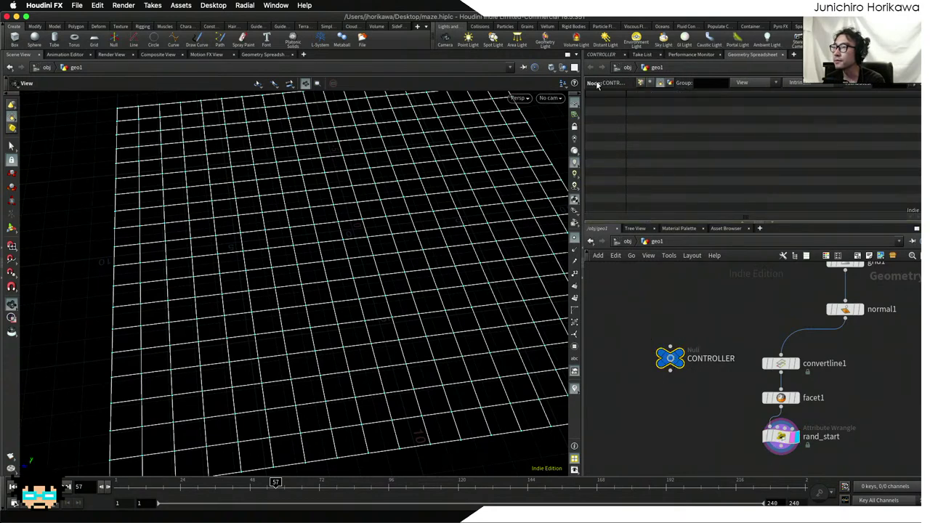
click(604, 55)
click(674, 173)
text(100)
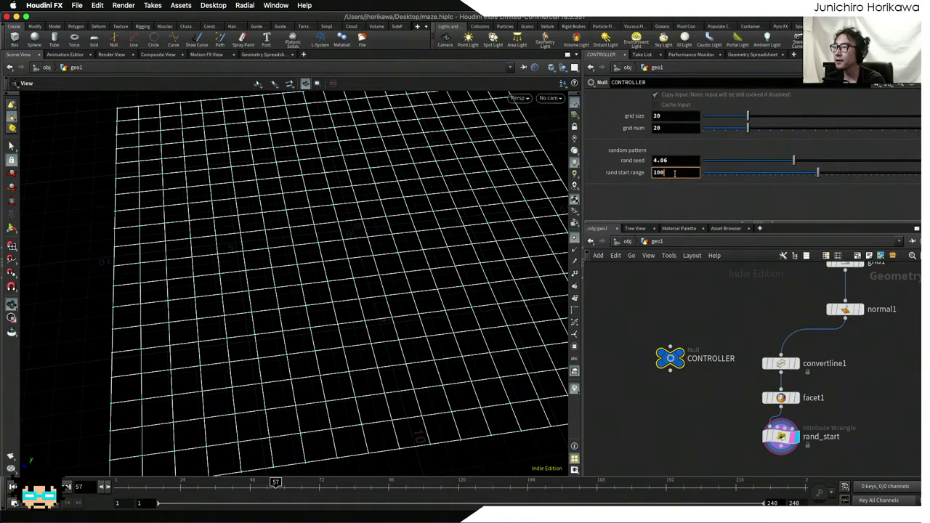
key(Return)
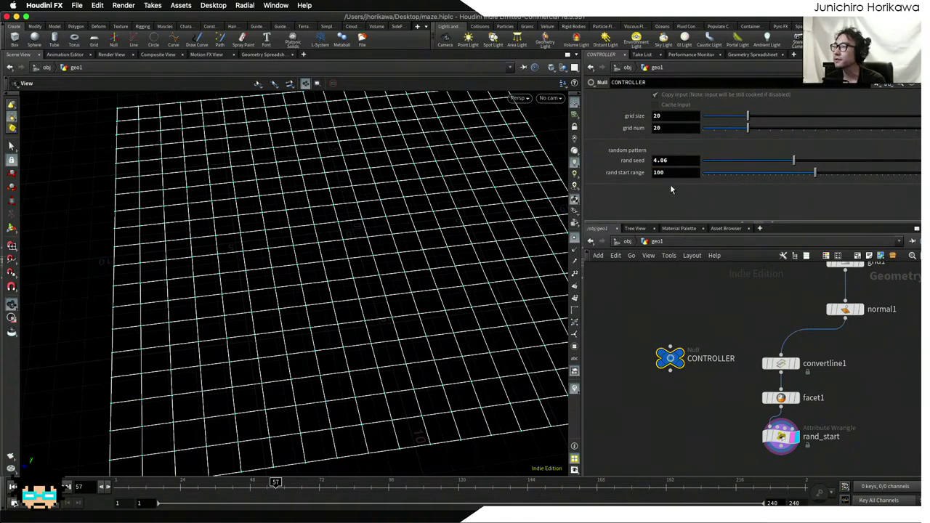
middle_drag(714, 355, 701, 305)
- Add a Solver node below rand_start, wire rand_start into it, and return to frame 1
click(768, 388)
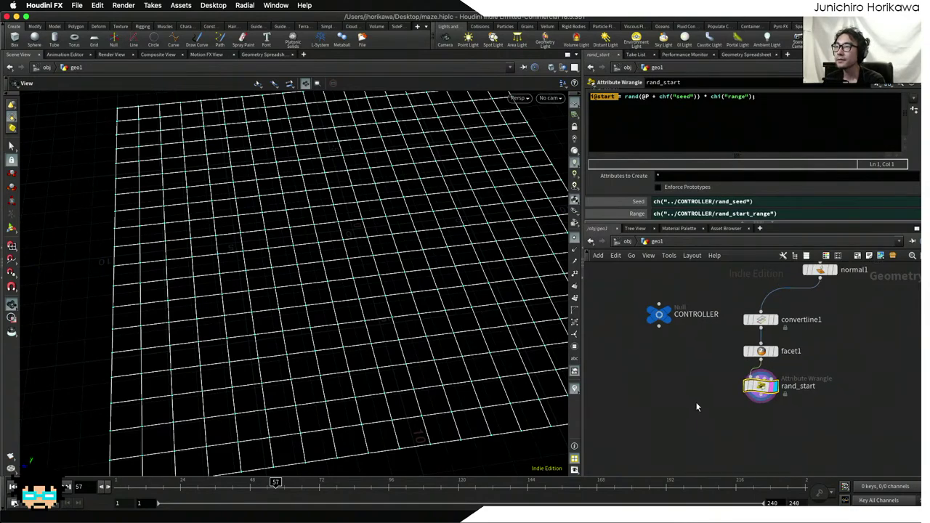
drag(509, 320, 425, 326)
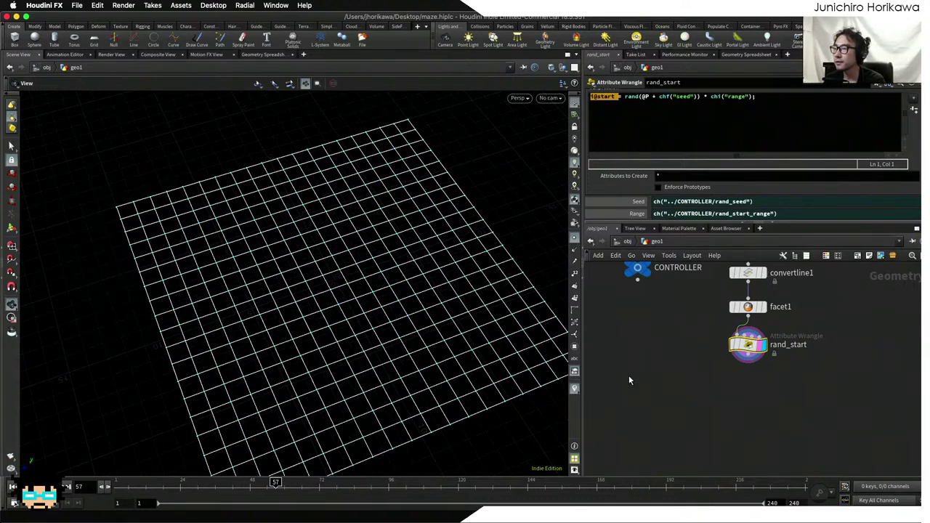
scroll(656, 371, up, 5)
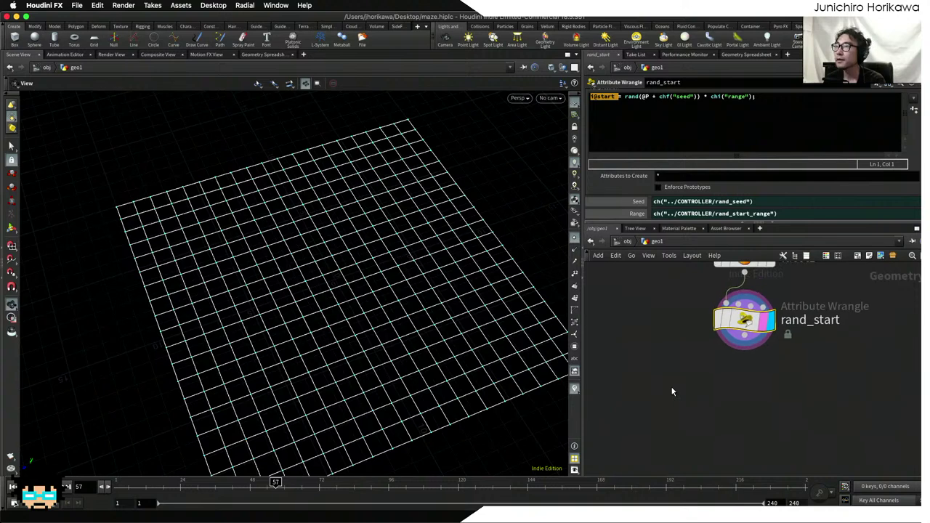
key(Tab)
text(sol)
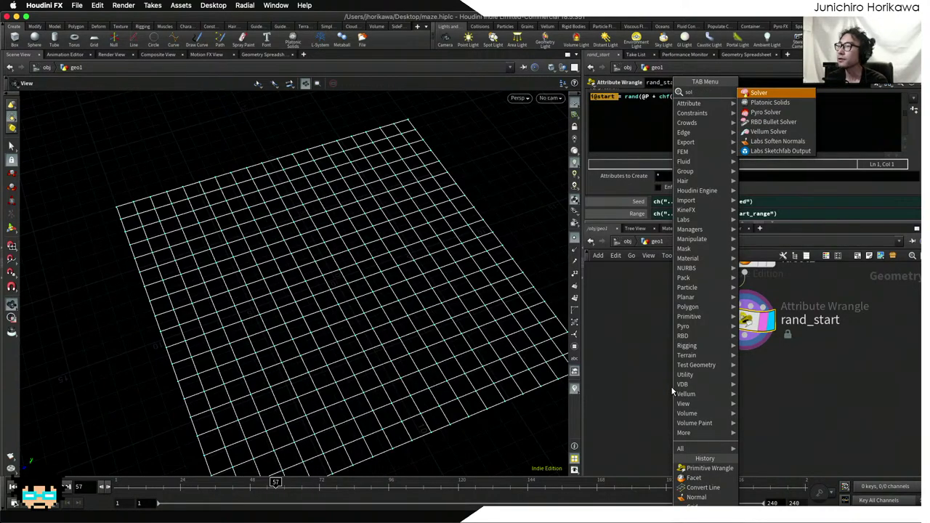
key(Return)
click(730, 388)
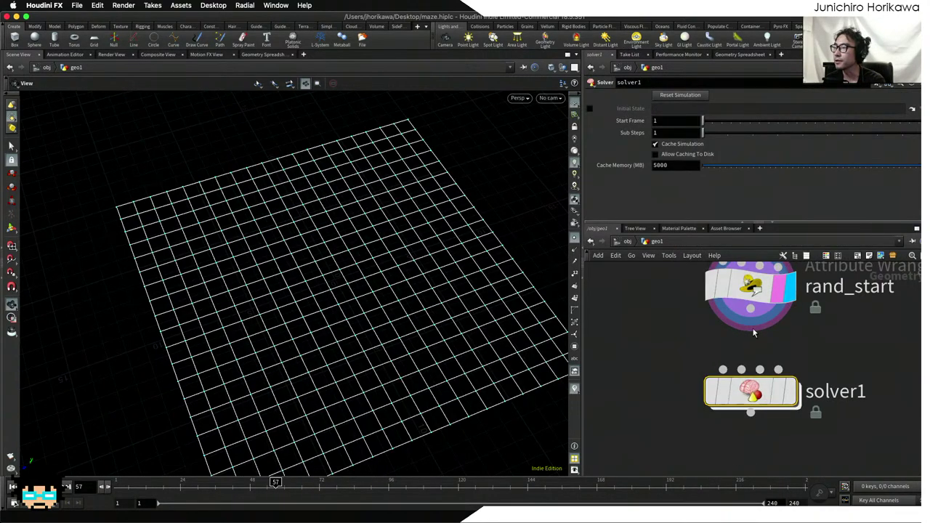
drag(750, 309, 723, 370)
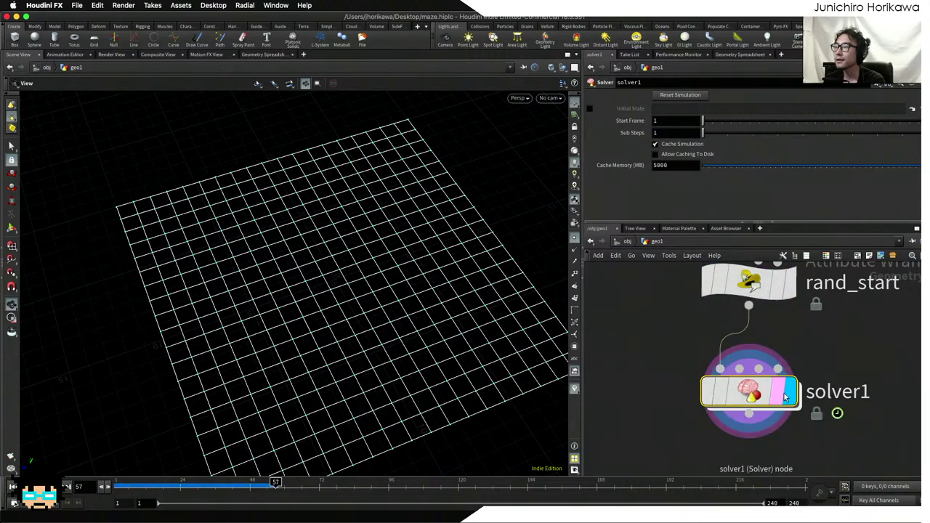
key(ctrl+Up)
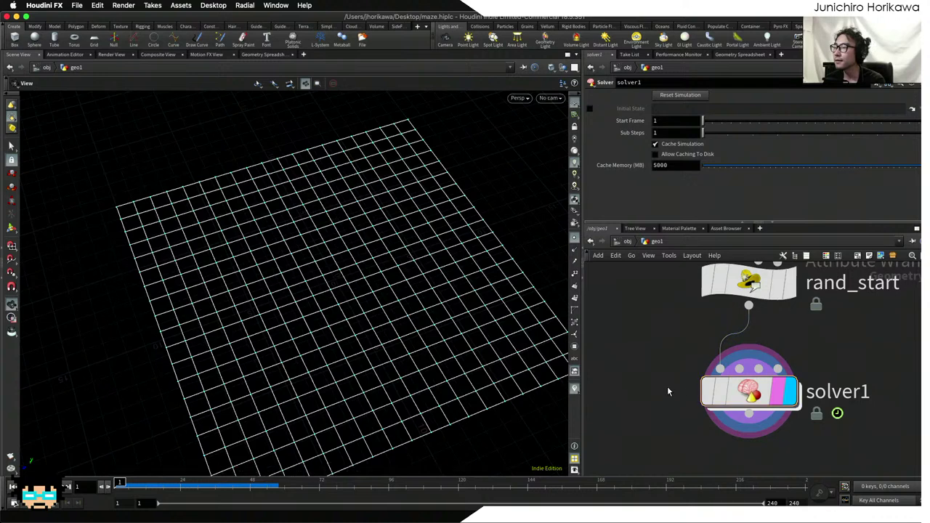
- Dive into solver1 to see its Prev_Frame and Input_1 to Input_3 nodes
double_click(705, 386)
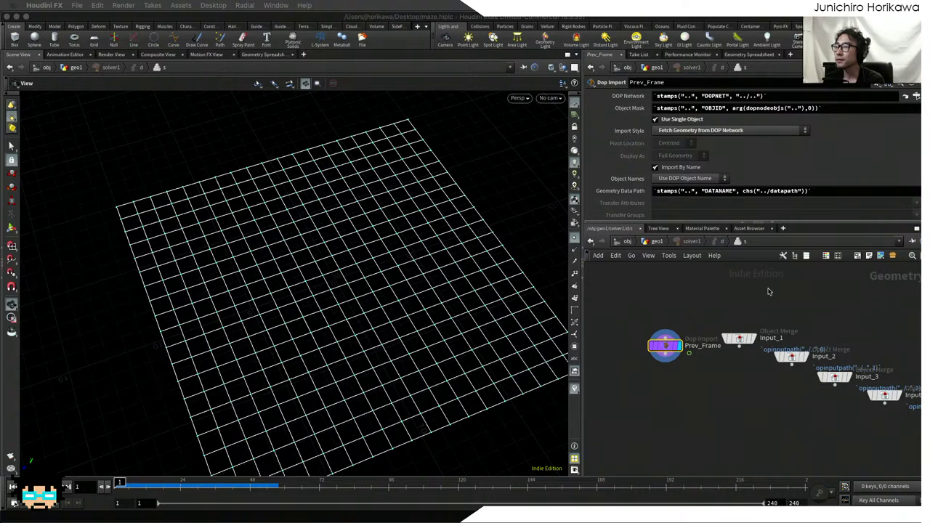
- Add a Primitive Wrangle below Prev_Frame, wired to it, and switch to rounded wires
scroll(682, 394, left, 2)
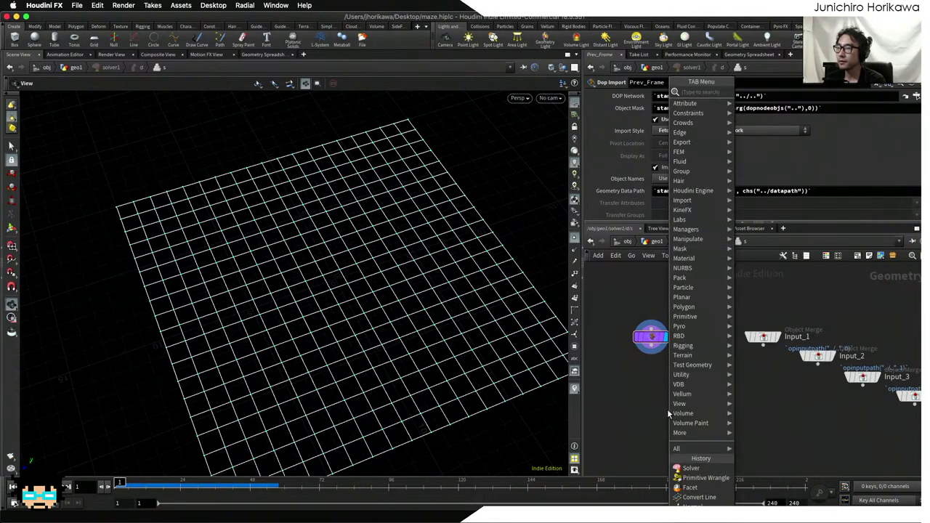
key(Tab)
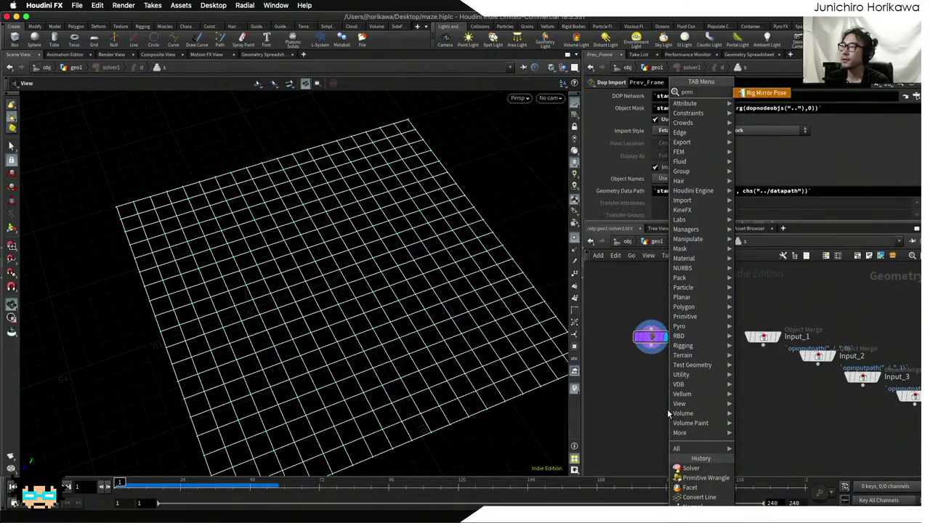
text(primiti)
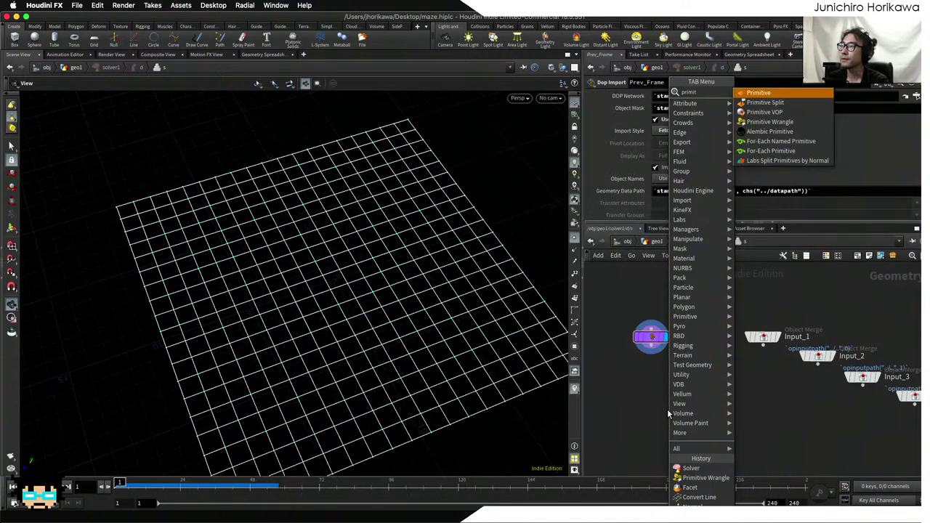
key(Down)
key(Down)
key(Down)
key(Return)
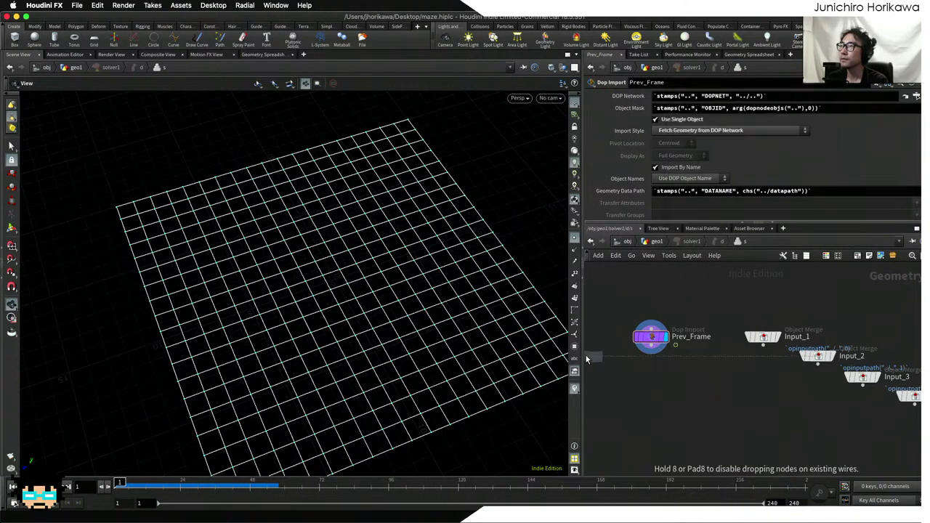
click(647, 388)
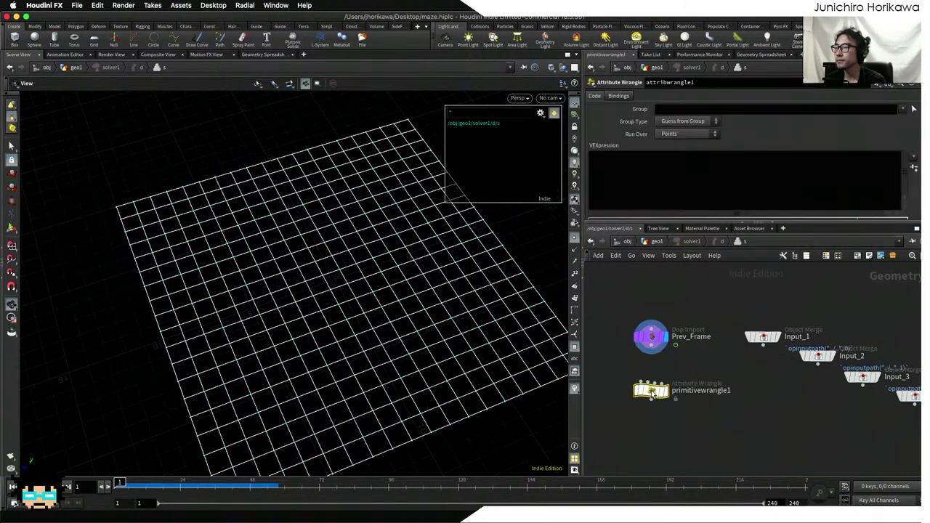
scroll(645, 385, up, 2)
key(shift+s)
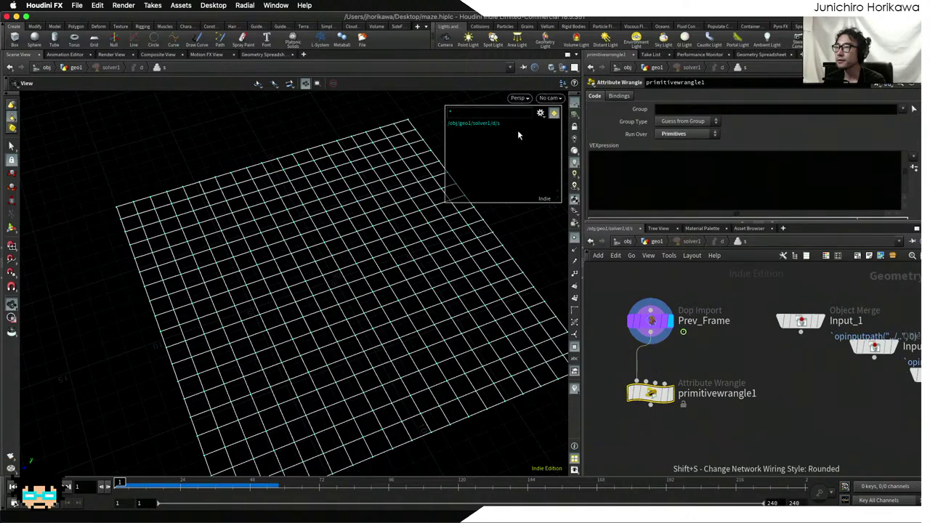
key(s)
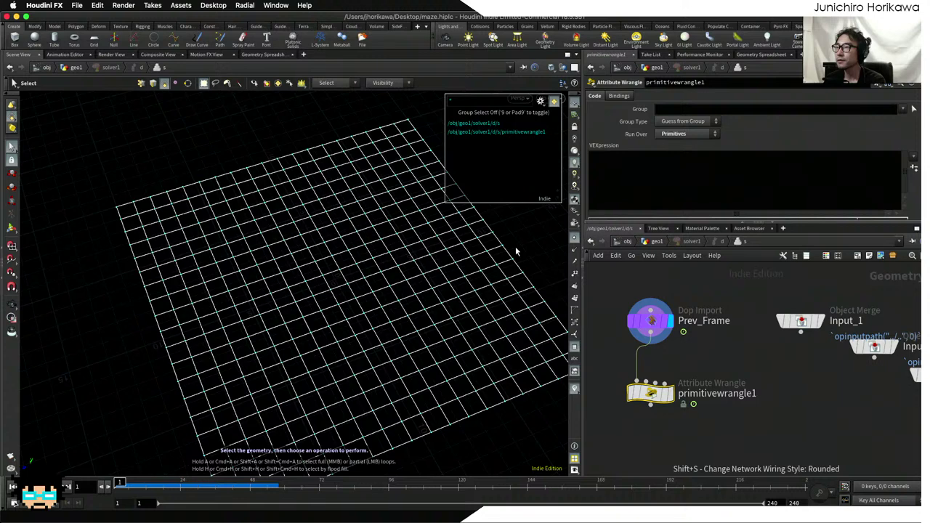
- Adjust the viewport info overlay, then open primitivewrangle1's name for editing
click(540, 102)
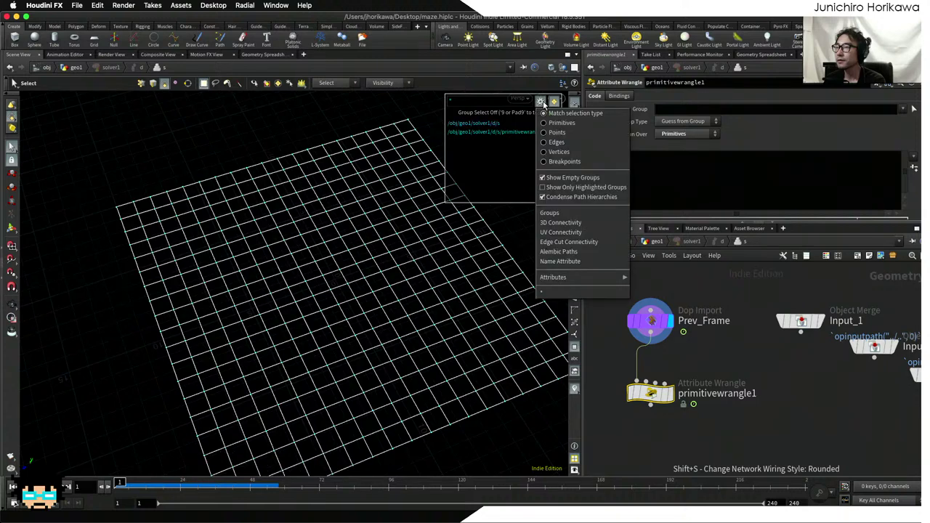
click(541, 102)
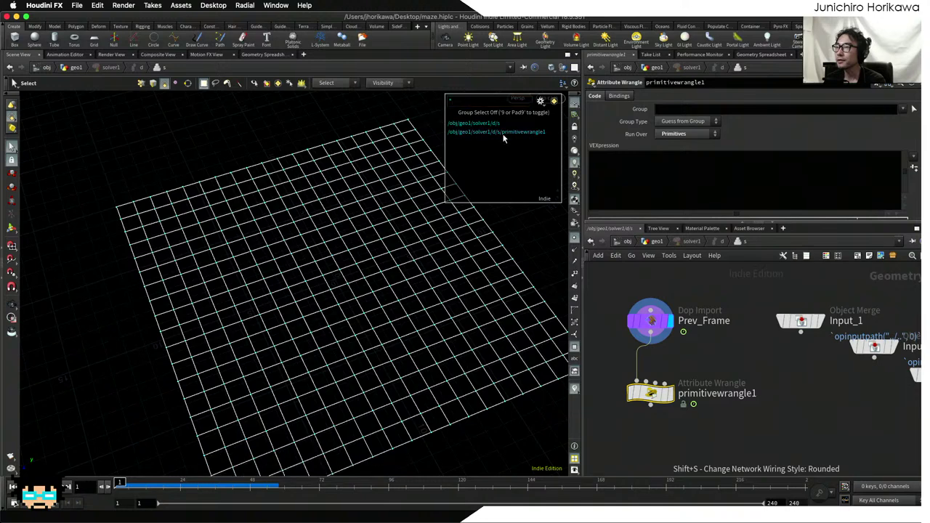
key(c)
key(c)
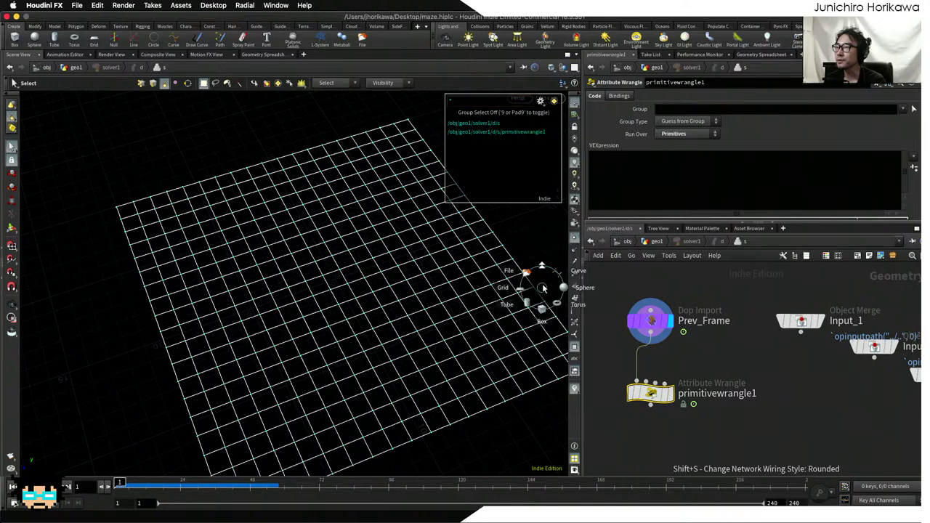
key(c)
key(z)
key(z)
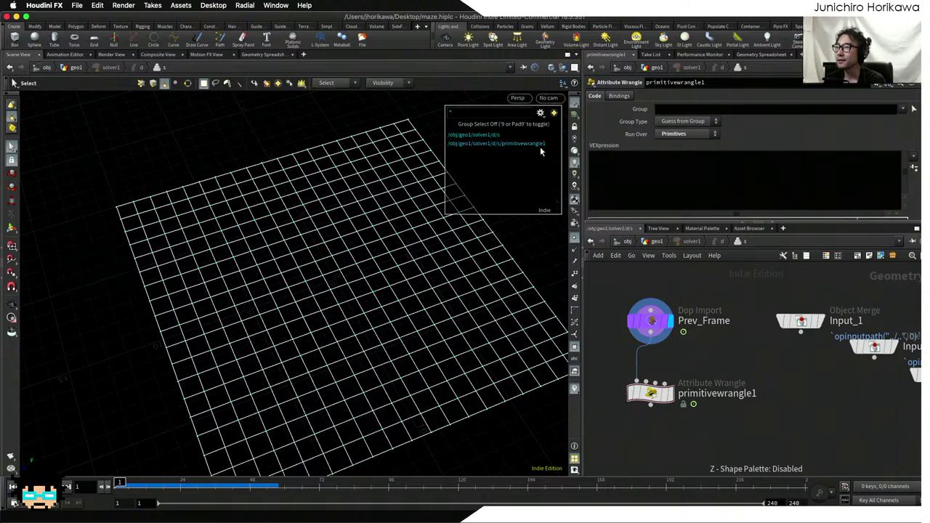
drag(445, 108, 468, 108)
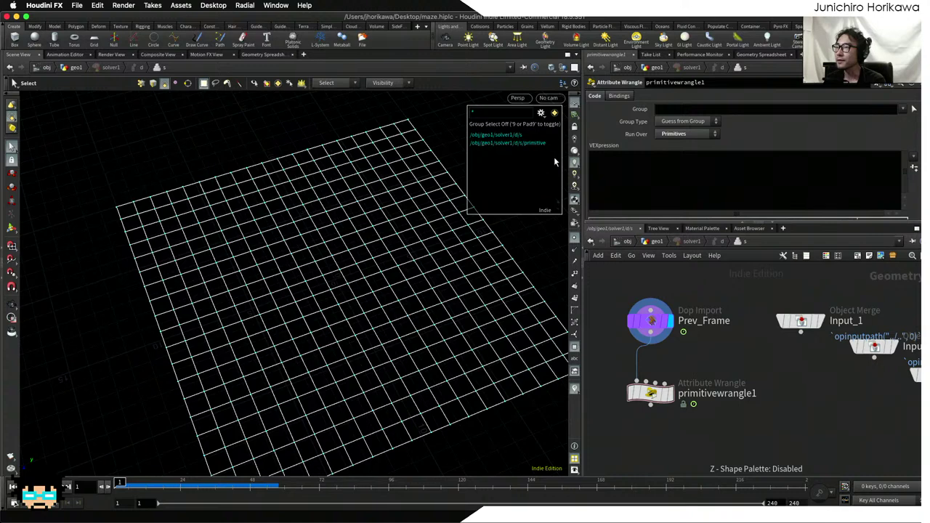
click(540, 114)
click(620, 273)
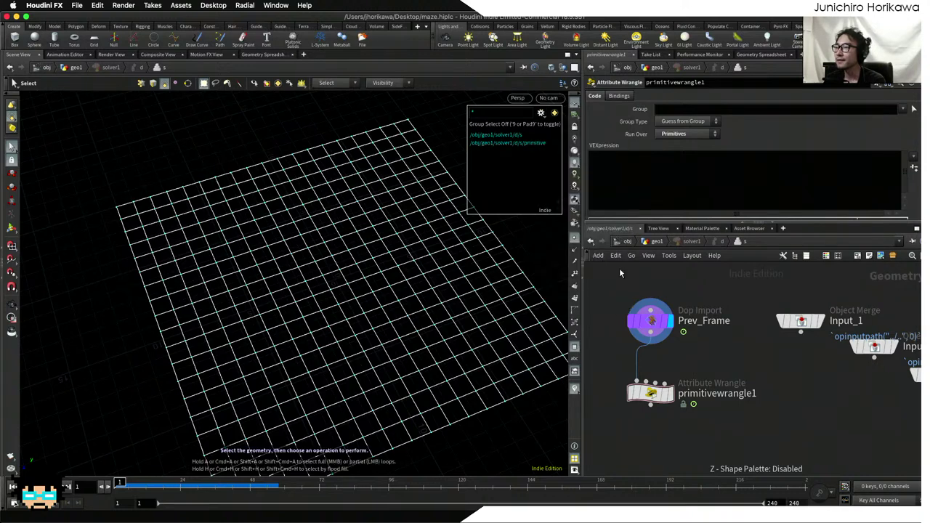
scroll(671, 375, up, 1)
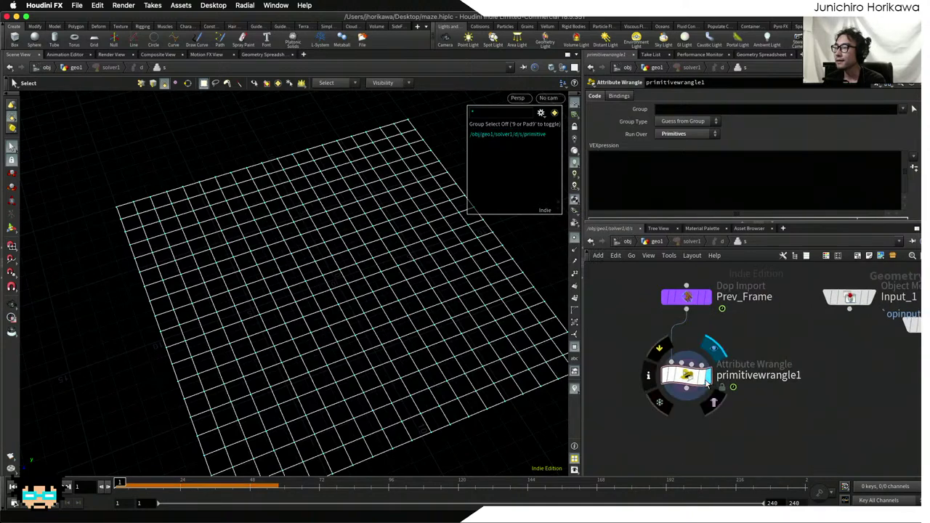
double_click(738, 373)
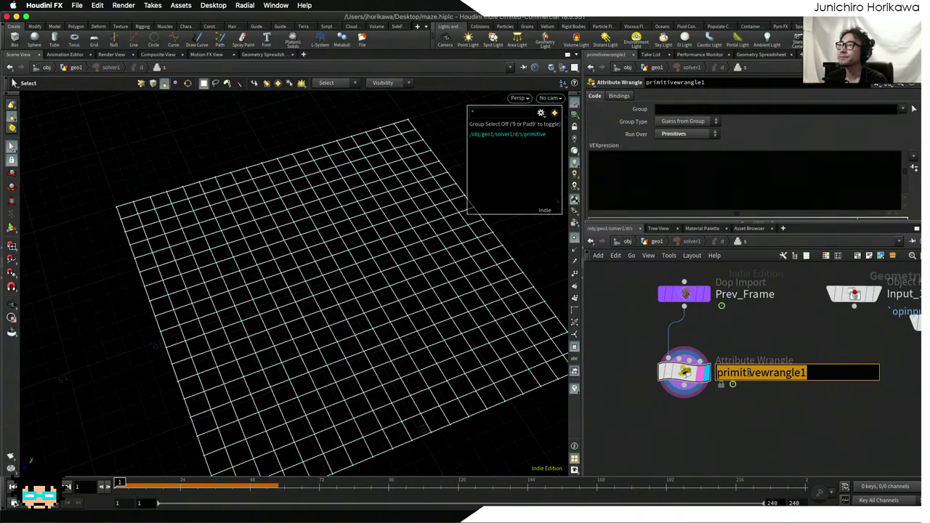
- Rename the wrangle to pick_lines_to_rotate
text(pick_)
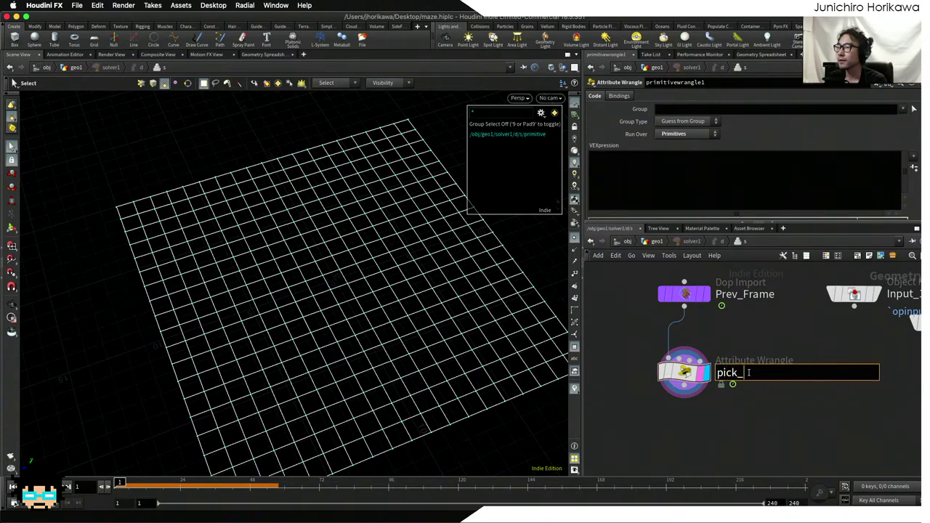
text(random)
key(BackSpace)
key(BackSpace)
key(BackSpace)
key(BackSpace)
key(BackSpace)
key(BackSpace)
text(line_t)
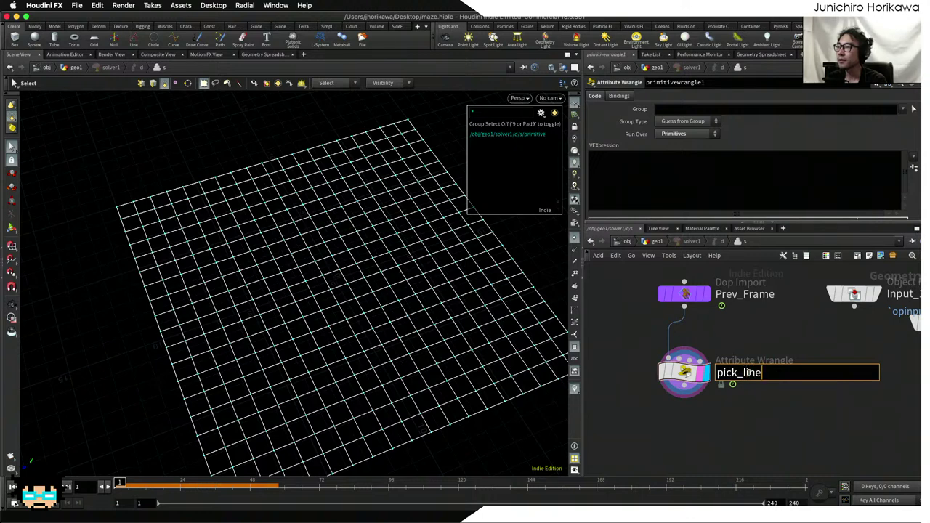
key(BackSpace)
key(BackSpace)
text(s_to_ra)
key(BackSpace)
key(BackSpace)
text(rotate)
key(Return)
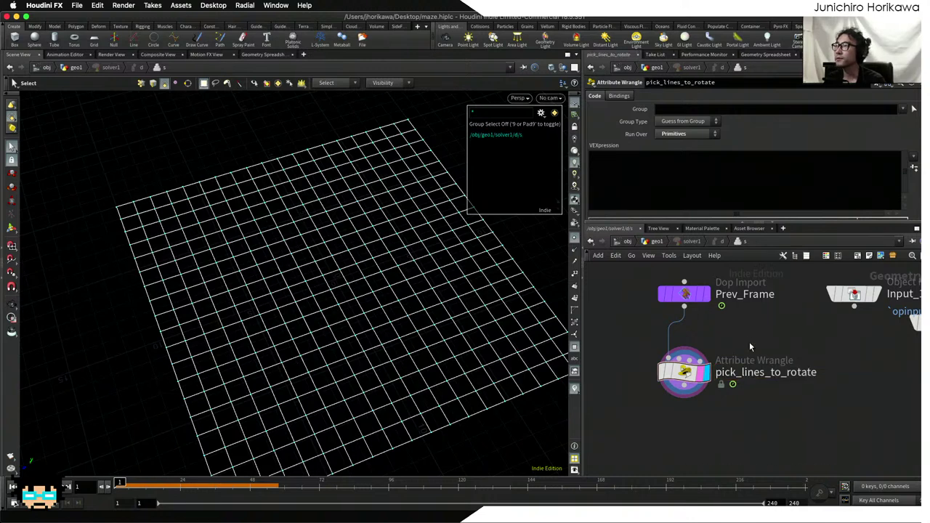
click(700, 177)
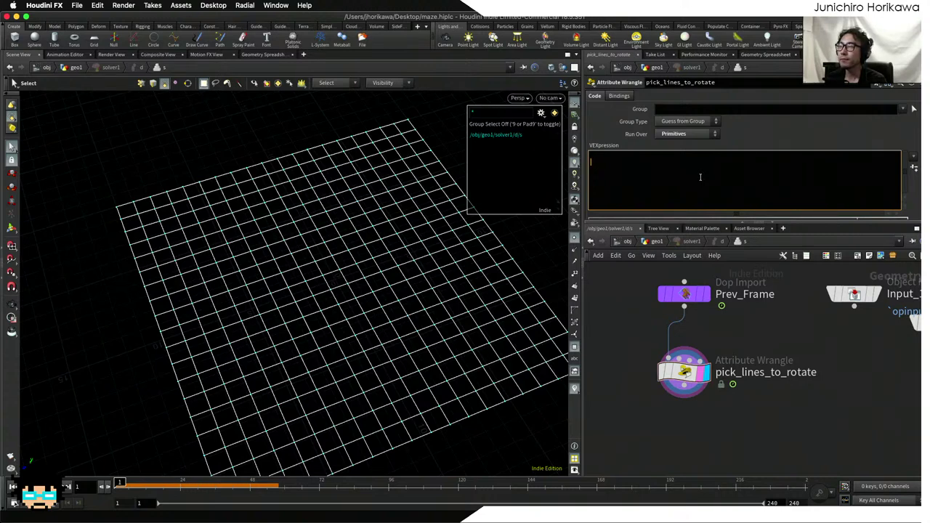
text(if()
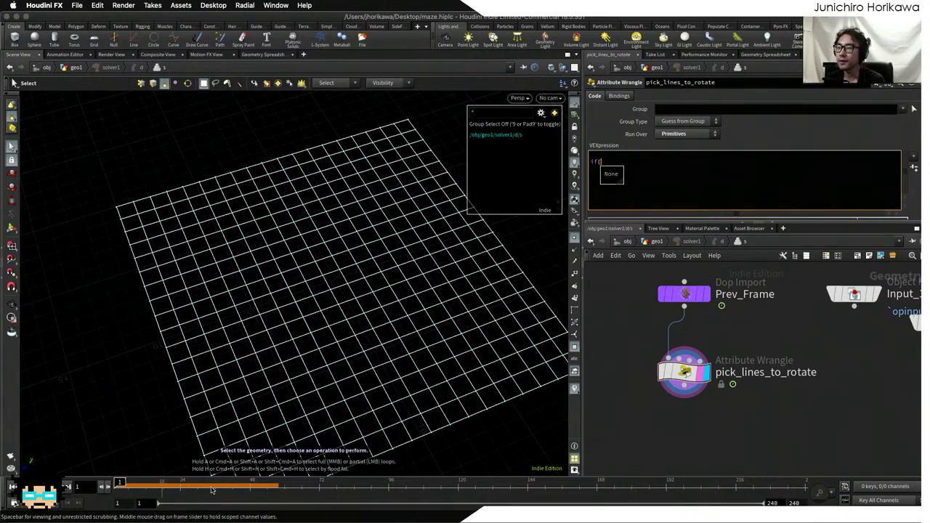
key(ctrl+s)
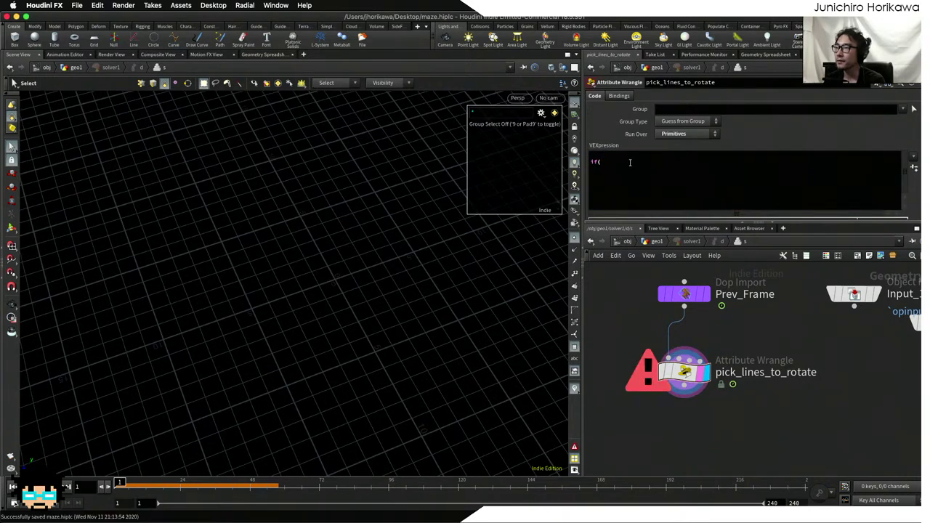
click(630, 163)
text(@Frame =)
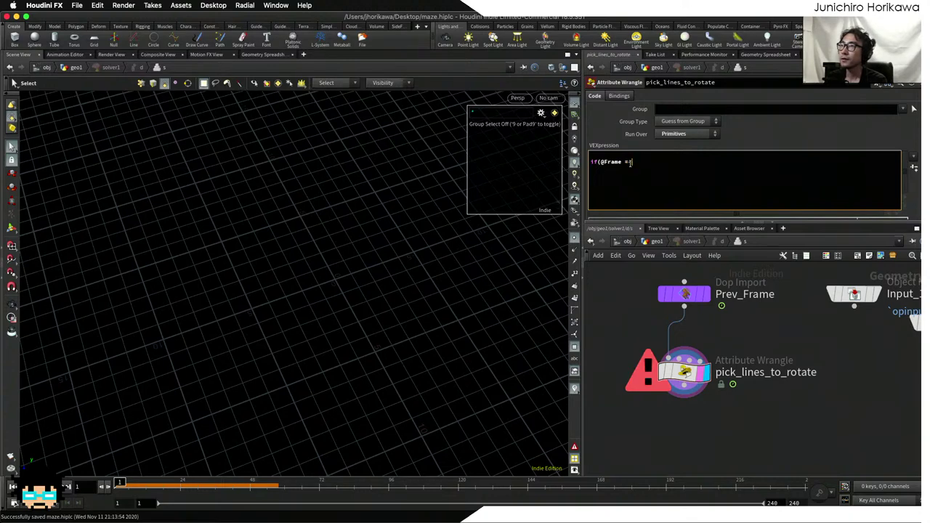
key(BackSpace)
text(e )
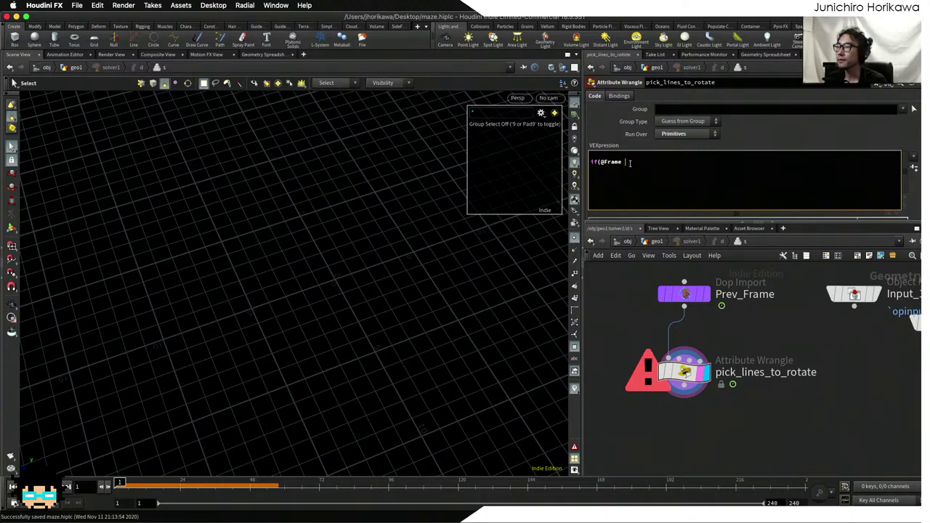
text(%)
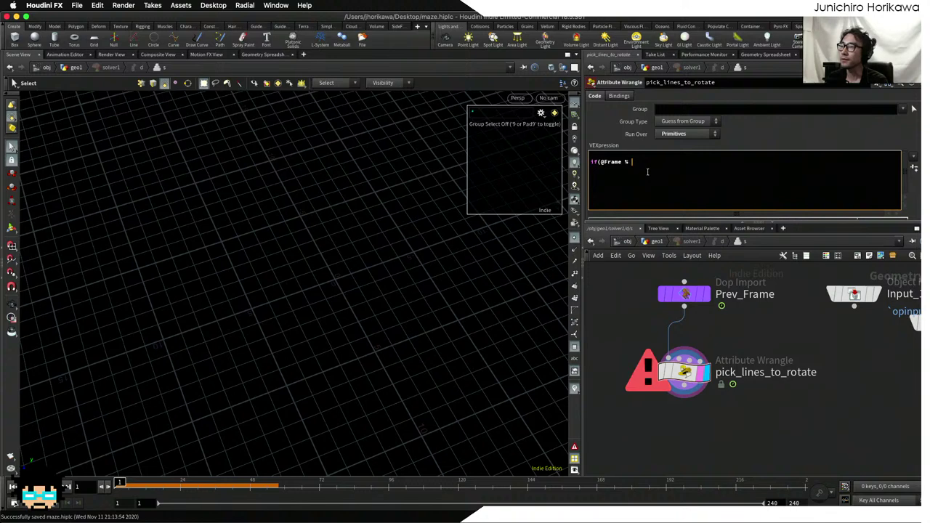
text(chi(")
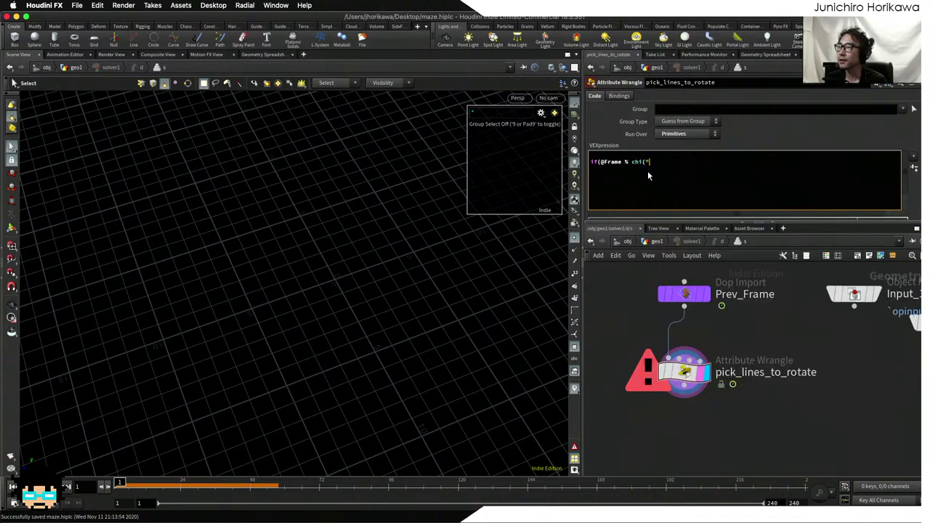
text(fcount"))P)
key(BackSpace)
text({)
key(Return)
key(Return)
- Close the if block and create the Fcount slider, setting it to 10
text(})
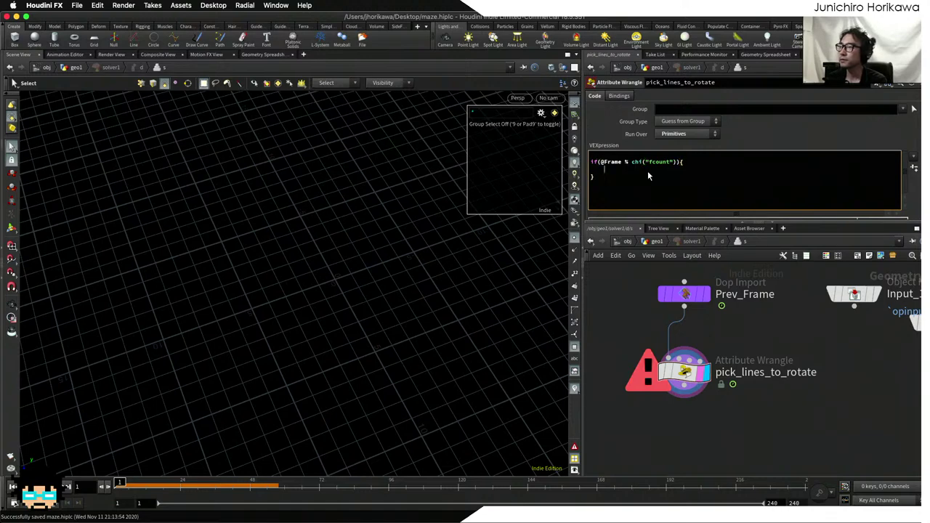
click(914, 168)
scroll(853, 209, down, 2)
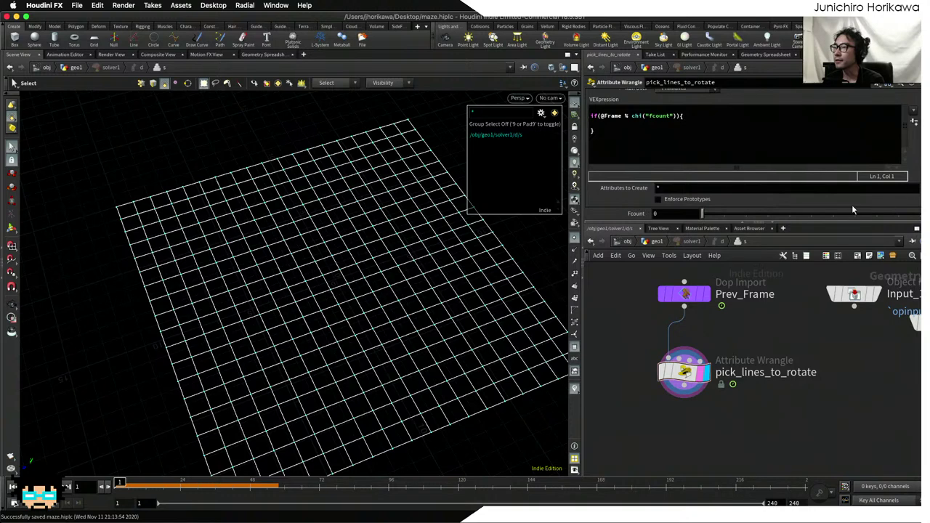
drag(853, 212, 892, 216)
drag(752, 218, 906, 222)
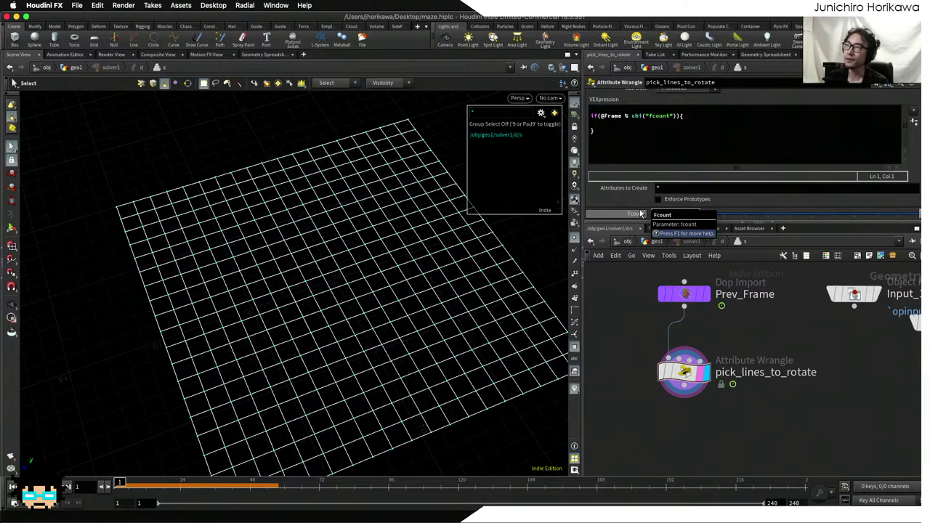
- Change Fcount to 15 and enlarge the parameter pane
click(662, 214)
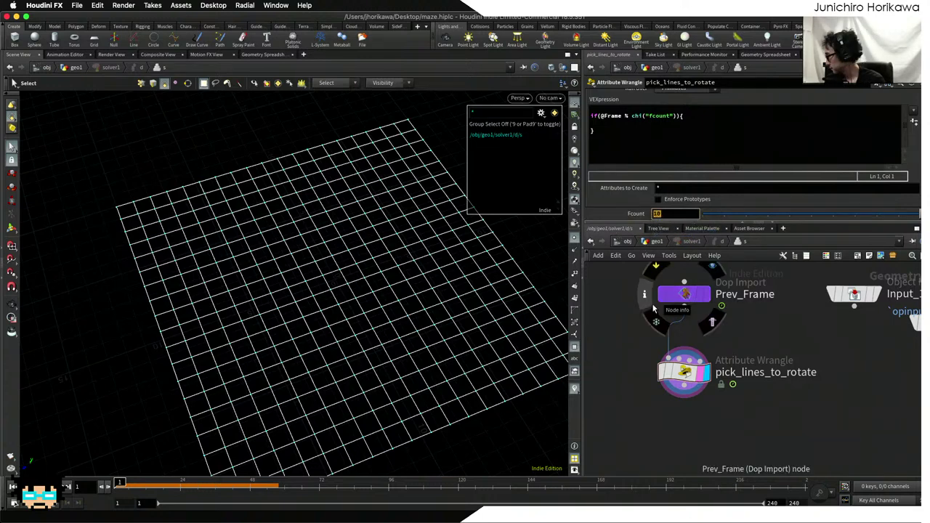
key(Return)
click(669, 214)
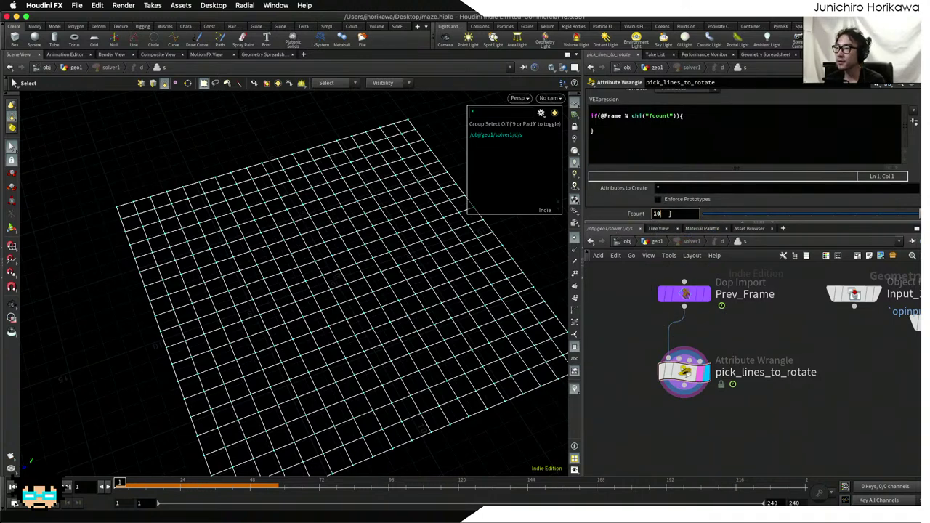
key(BackSpace)
text(5)
key(Return)
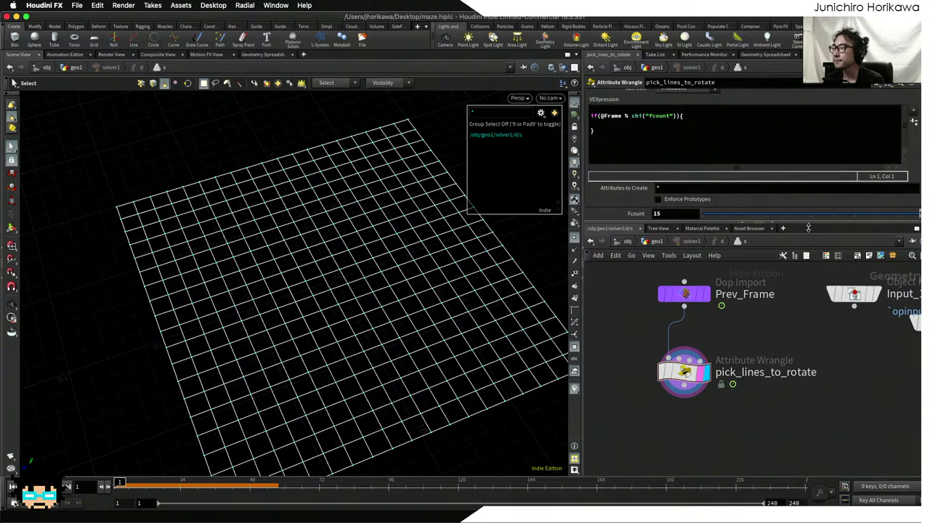
drag(806, 222, 753, 258)
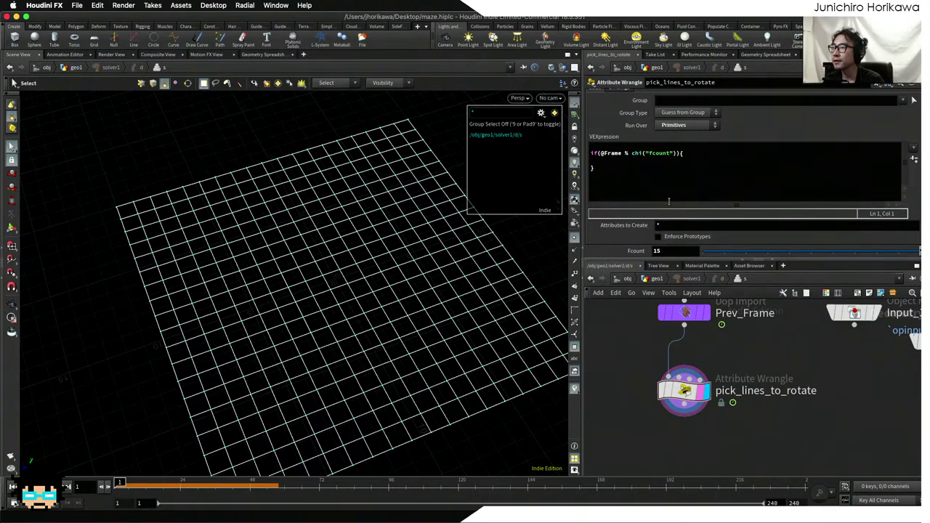
drag(600, 153, 653, 154)
click(653, 154)
click(675, 158)
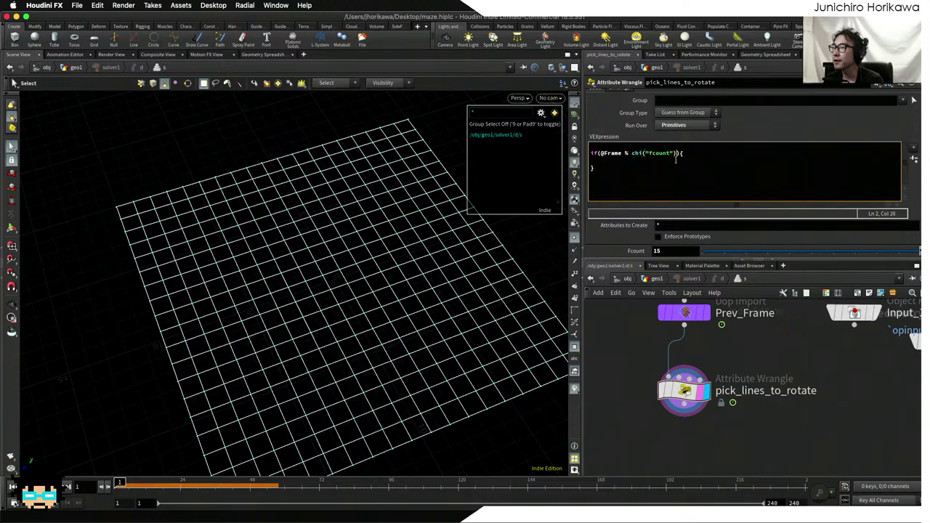
text(==)
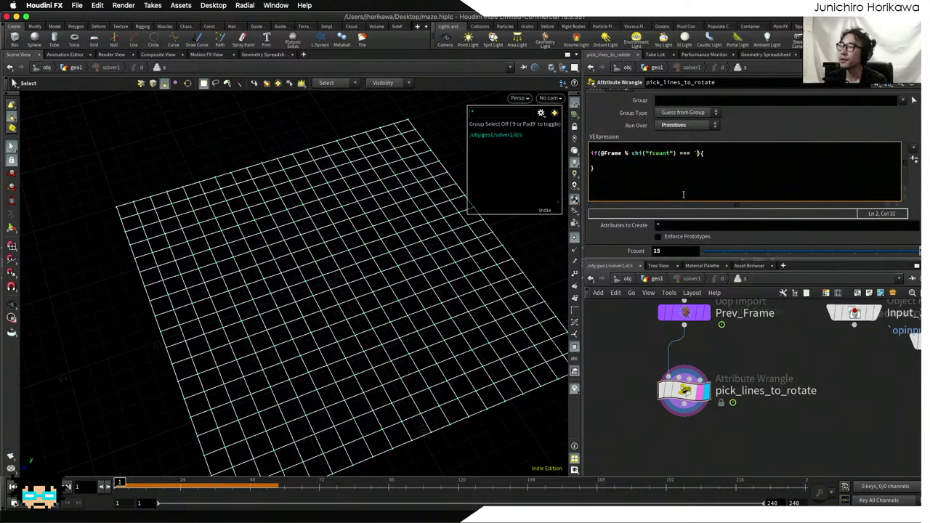
text( 0)
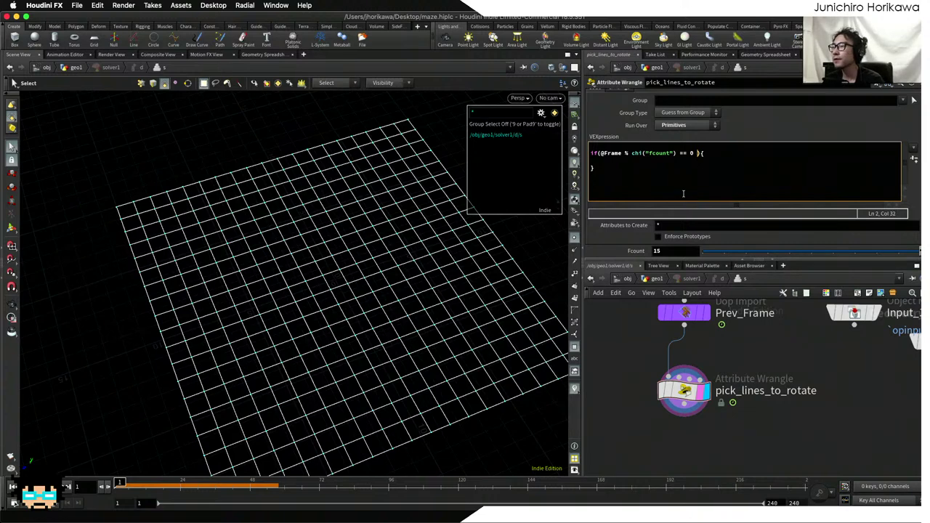
key(BackSpace)
key(Left)
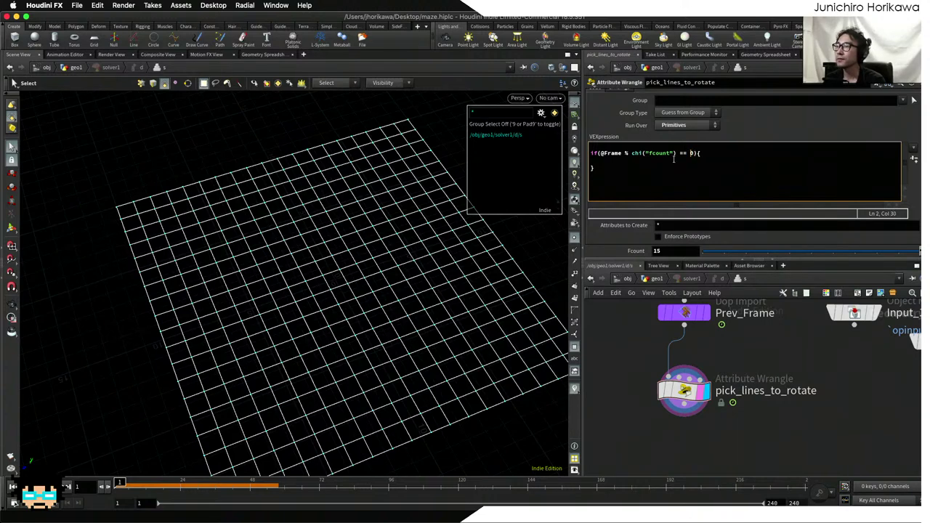
- Add an empty nested if(){ } block inside the condition
key(Down)
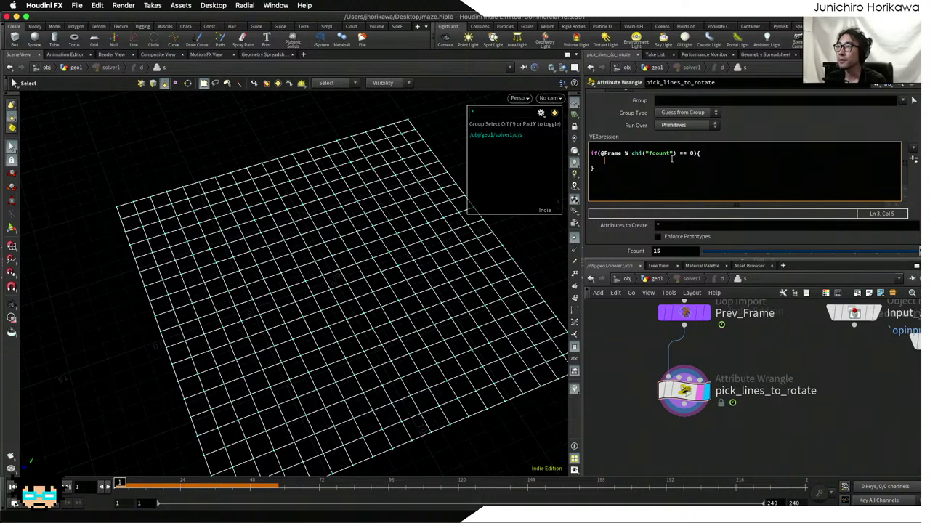
text(if())
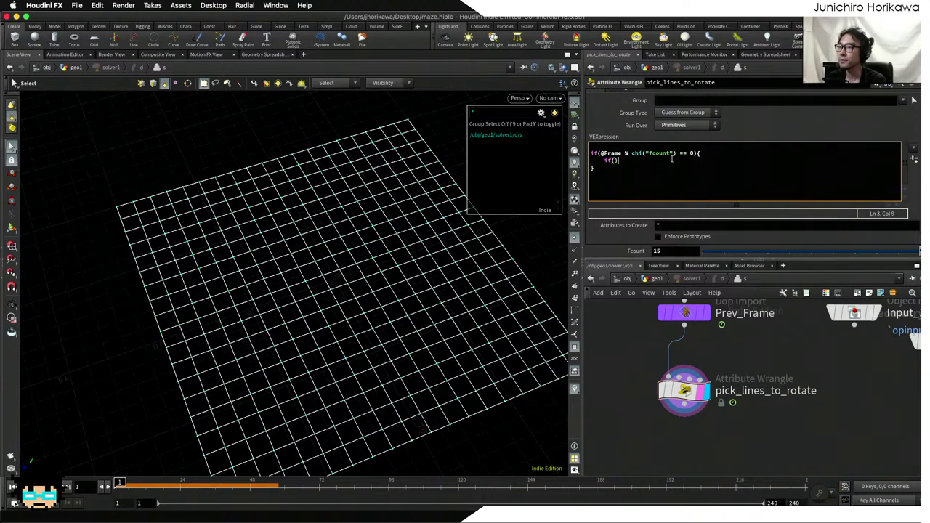
text({)
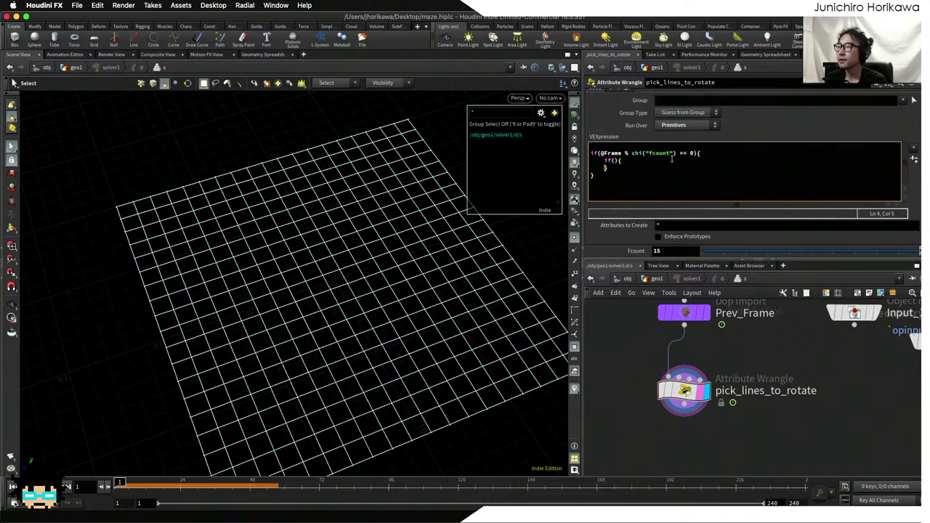
key(Return)
triple_click(707, 152)
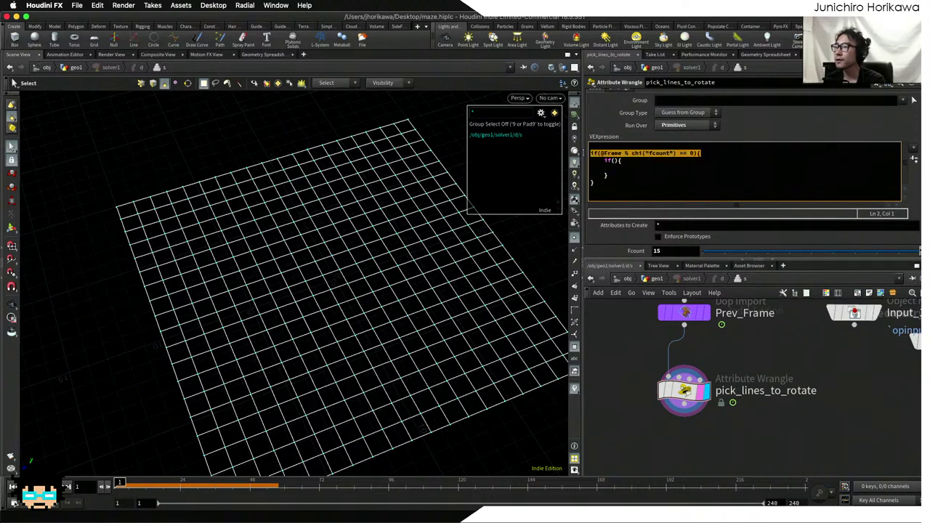
click(632, 168)
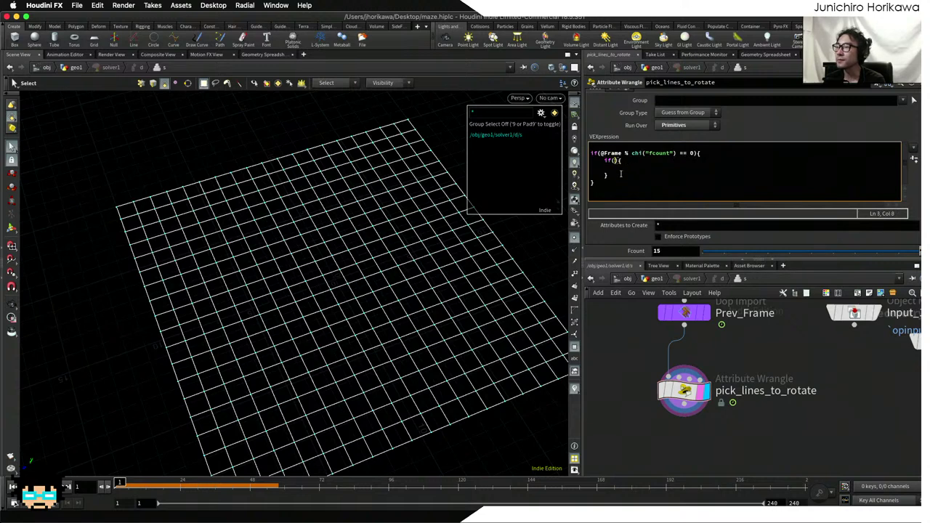
drag(619, 175, 610, 166)
key(Down)
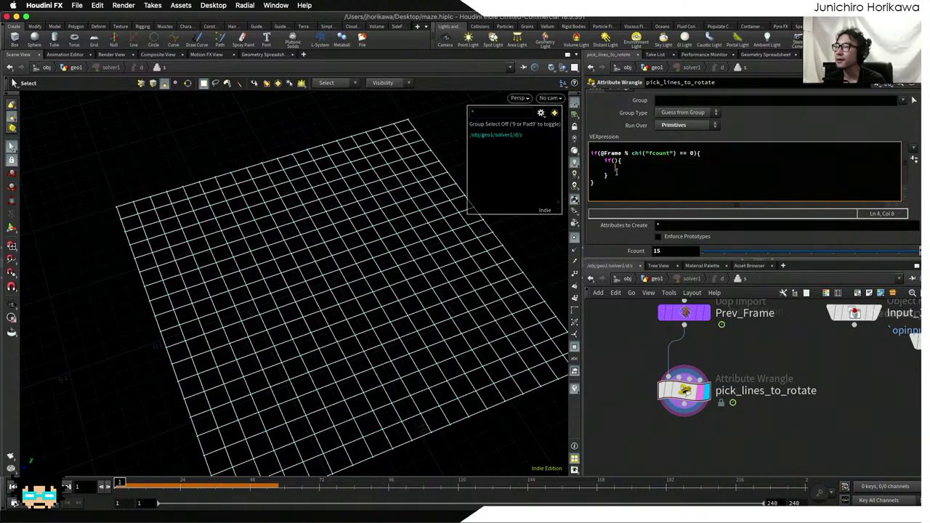
click(612, 160)
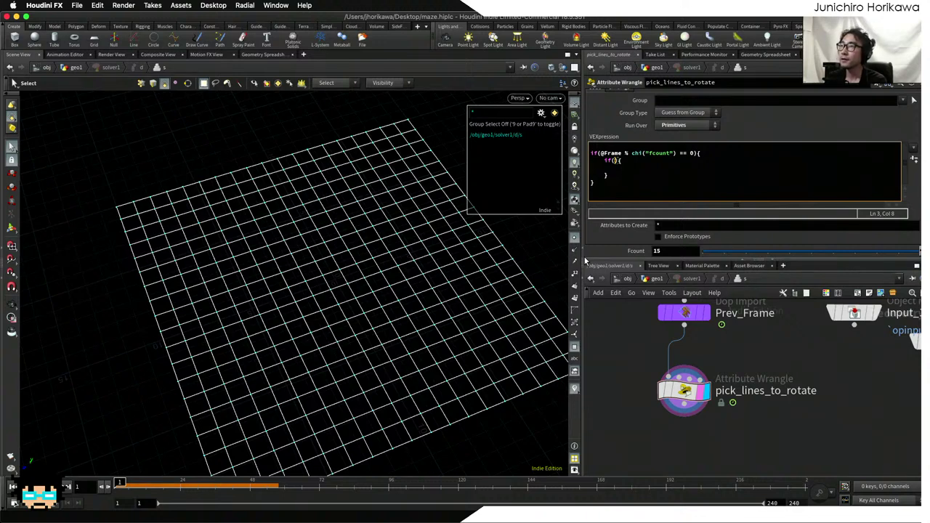
text(rand()
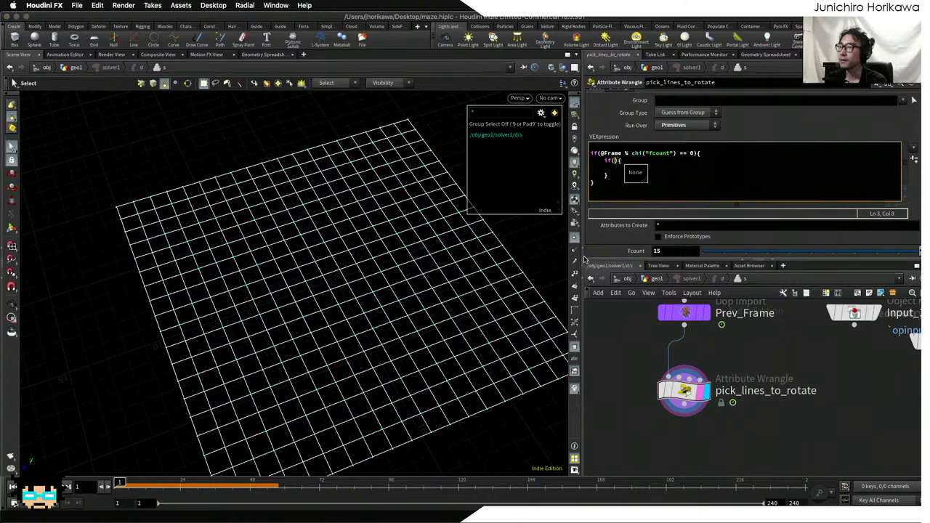
text(@)
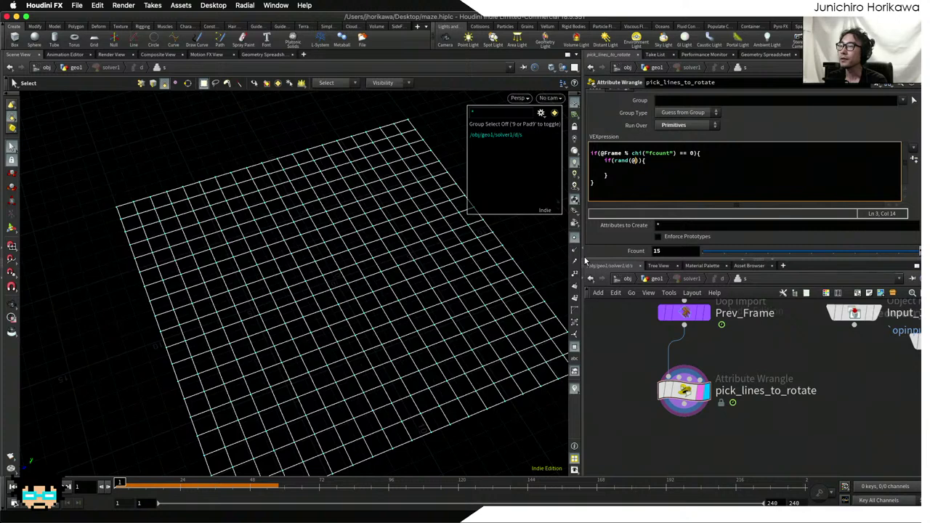
text(primnum )
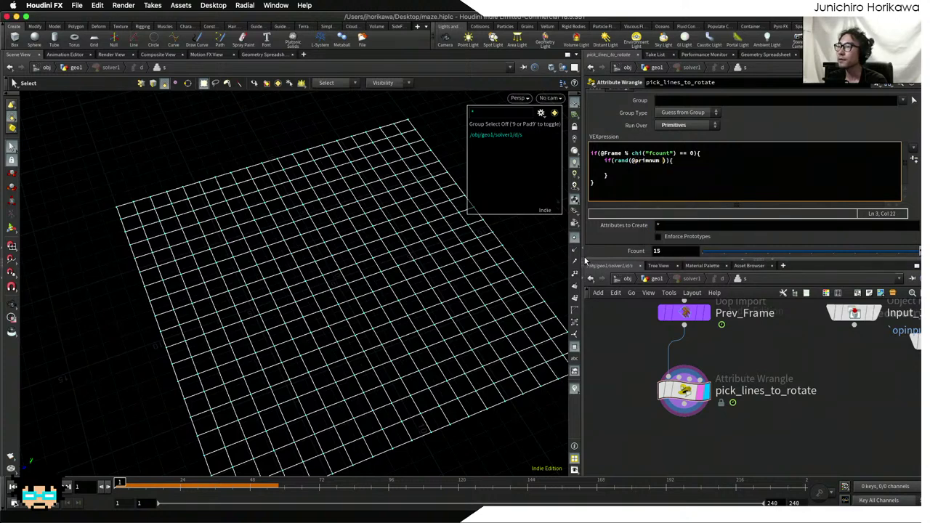
text(* 3.43 +)
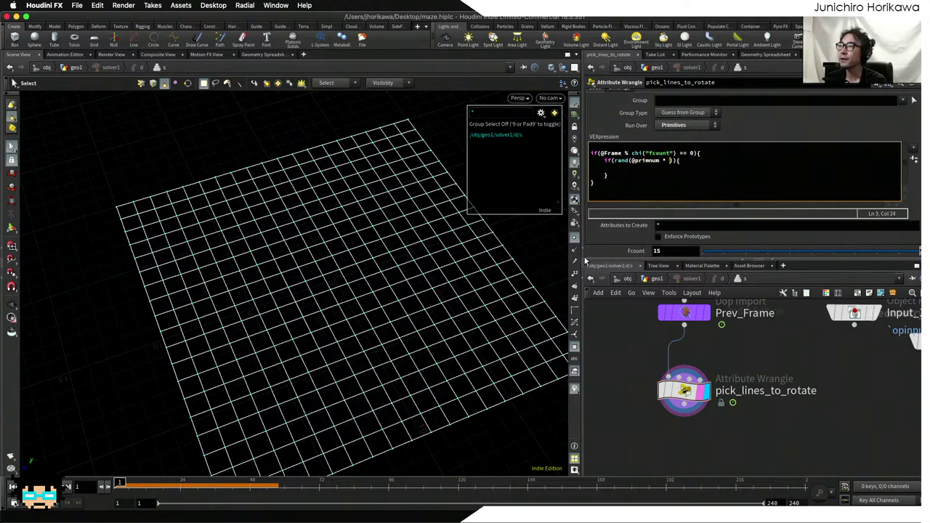
text( @Time)
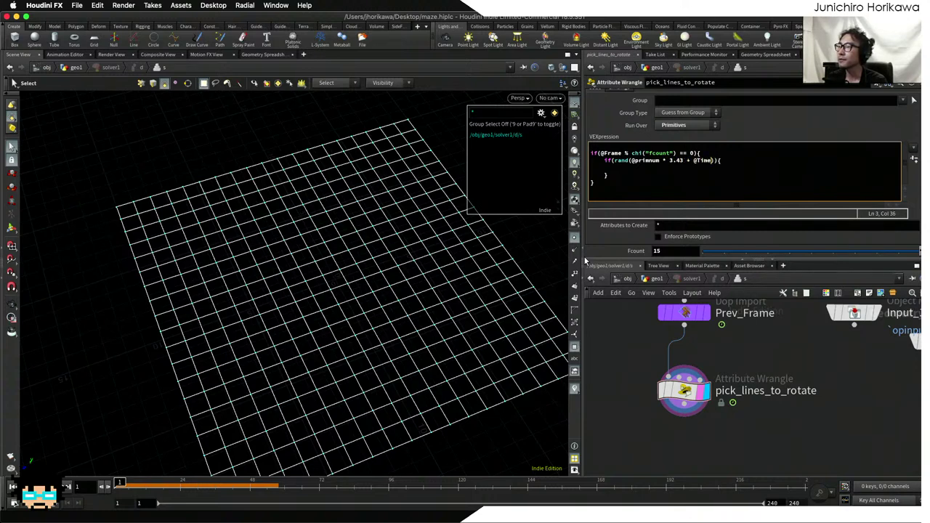
text( * 34.23)
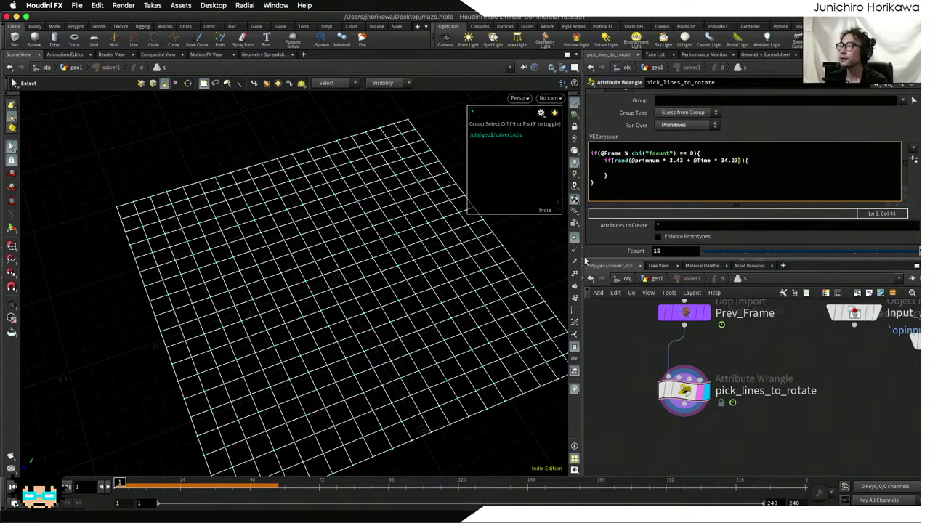
text() < )
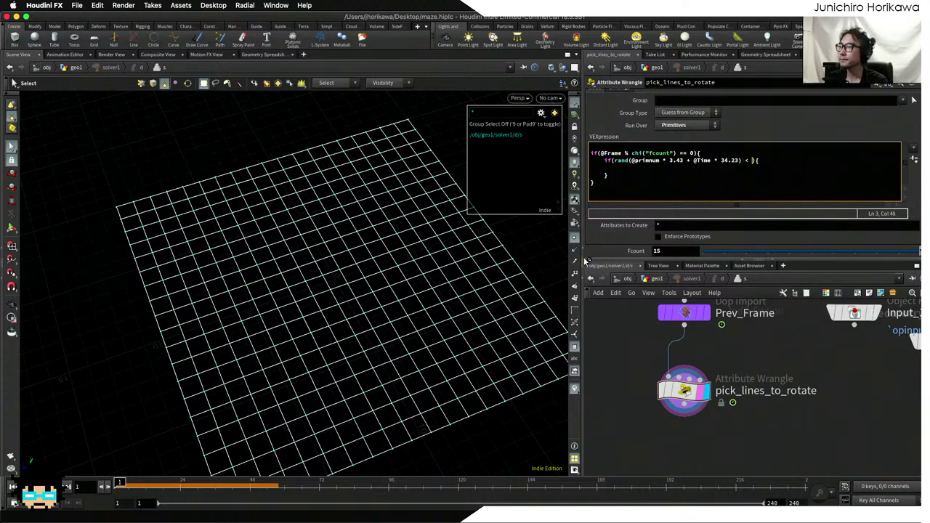
text(chf(")
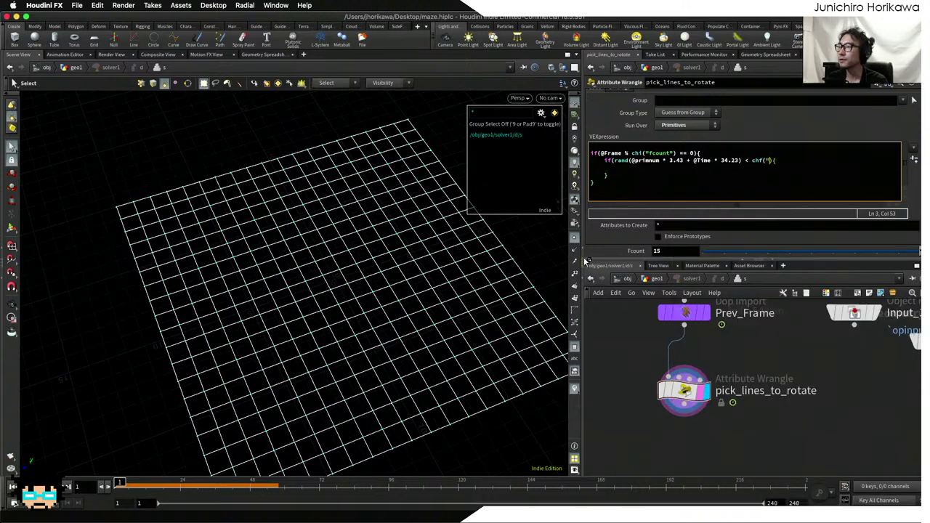
text(thres")
key(Left)
text(h)
key(Right)
text())
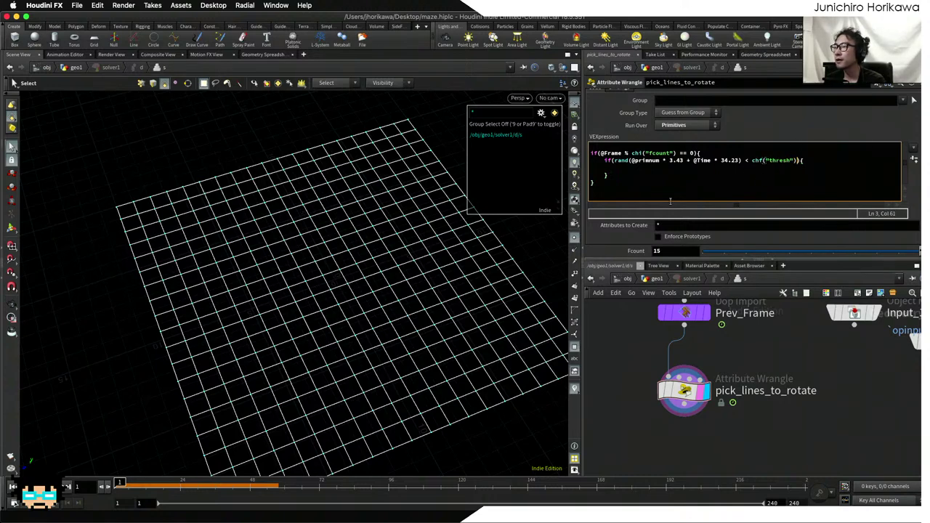
- Create the Thresh spare parameter, set it to about 0.109, then dismiss the crash dialogs
click(914, 160)
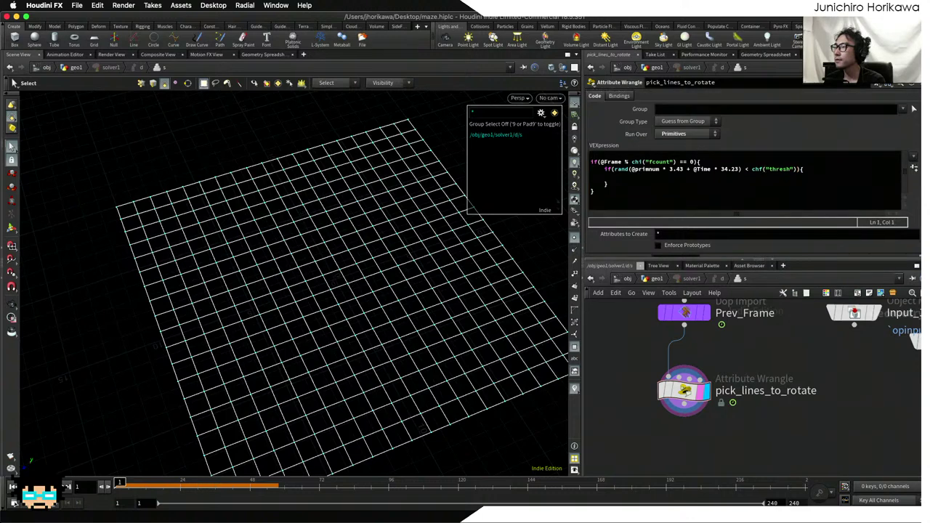
drag(722, 254, 726, 251)
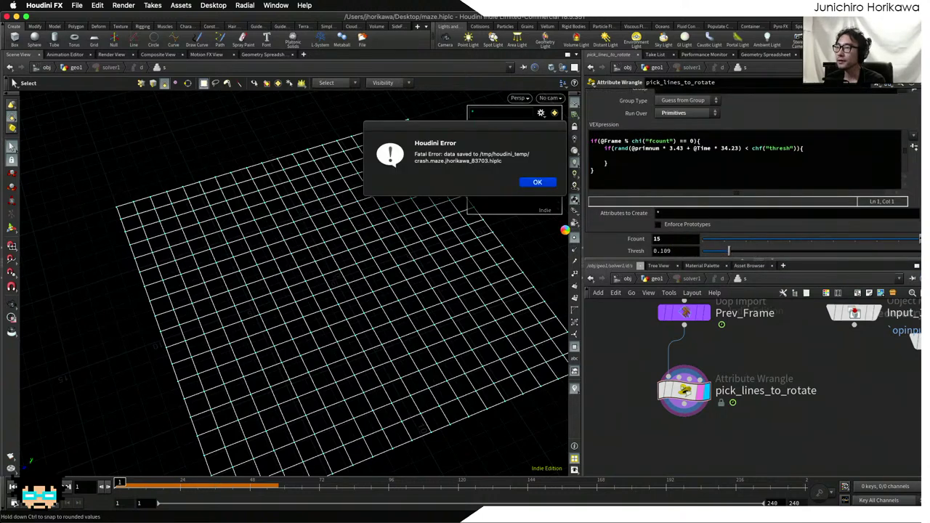
click(536, 182)
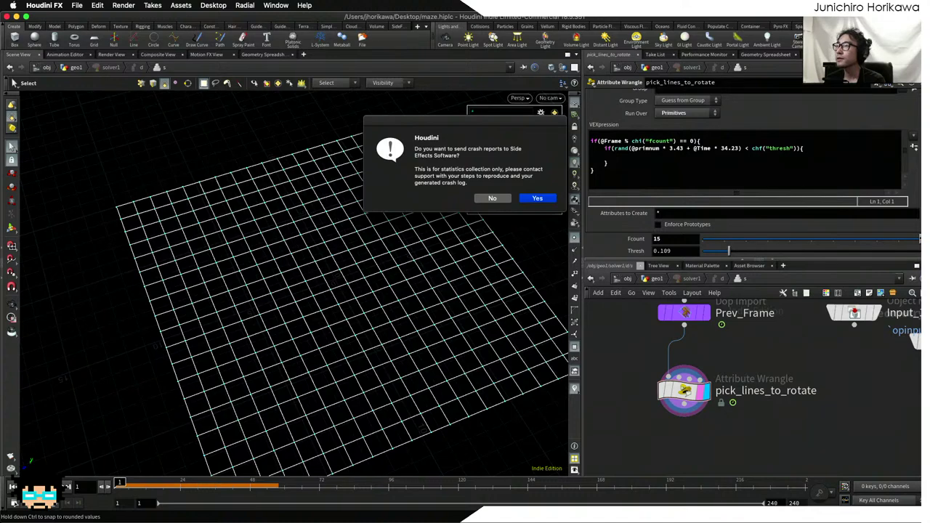
key(Return)
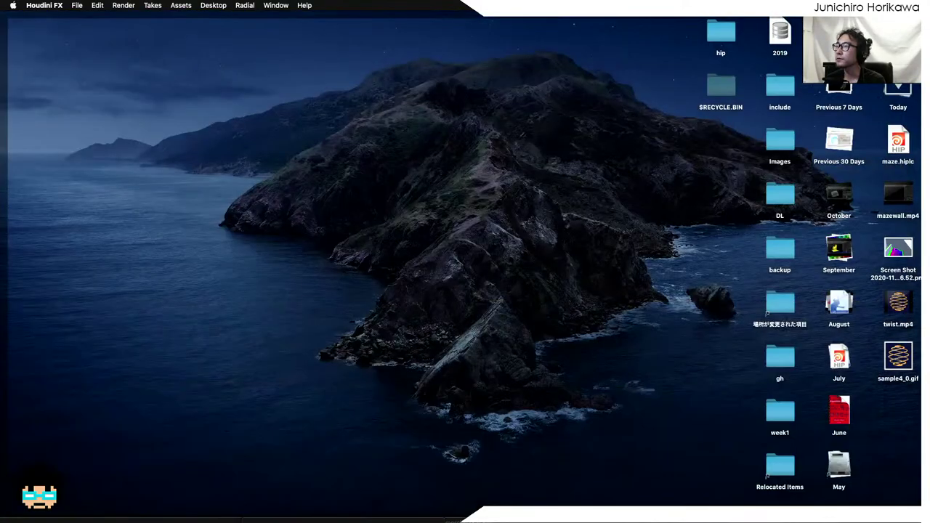
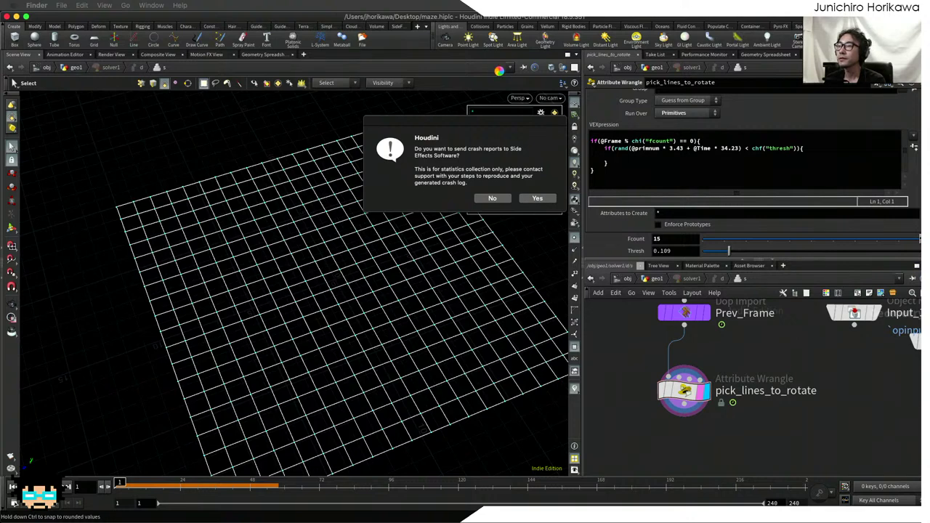
- Decline the crash report and open the recovered crash scene, cancelling the save-changes prompt
click(491, 198)
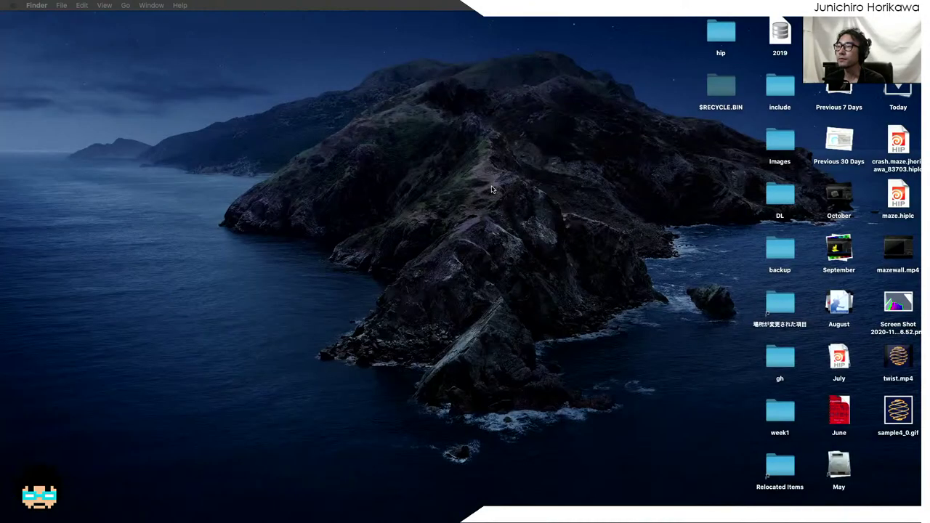
click(897, 149)
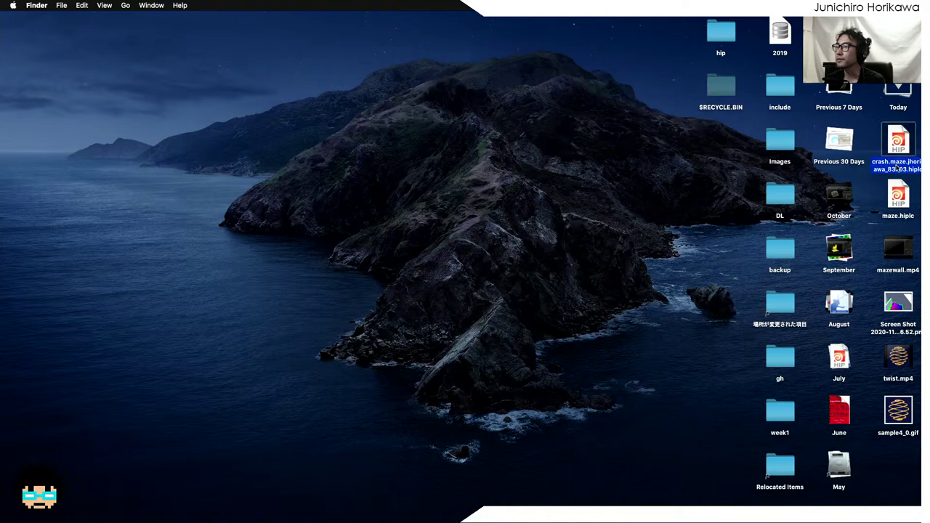
double_click(896, 167)
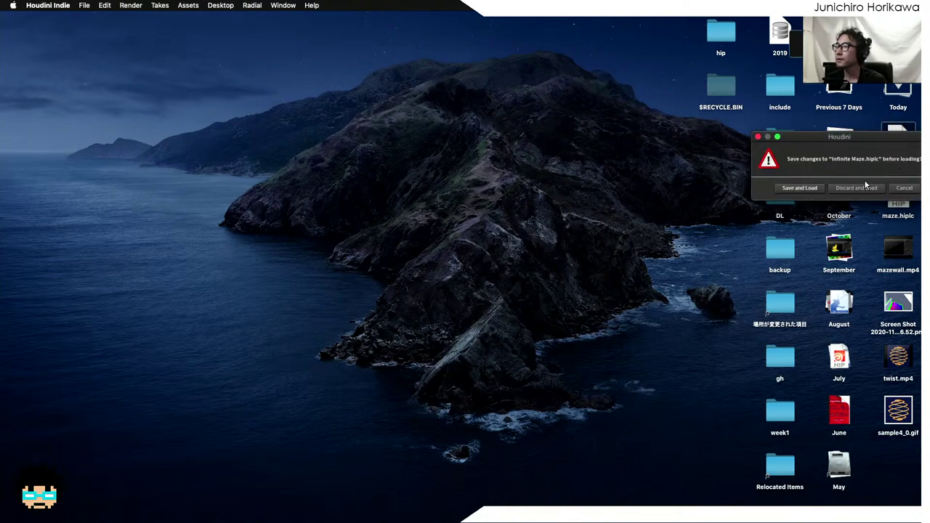
click(903, 188)
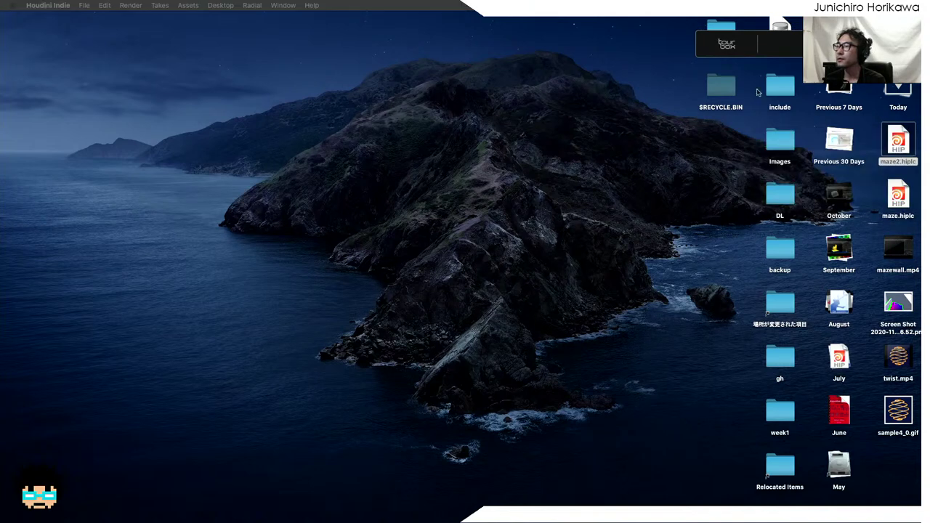
- Launch Houdini FX 18.5.351 from Alfred by searching 'houdin'
key(alt+space)
text(houdin)
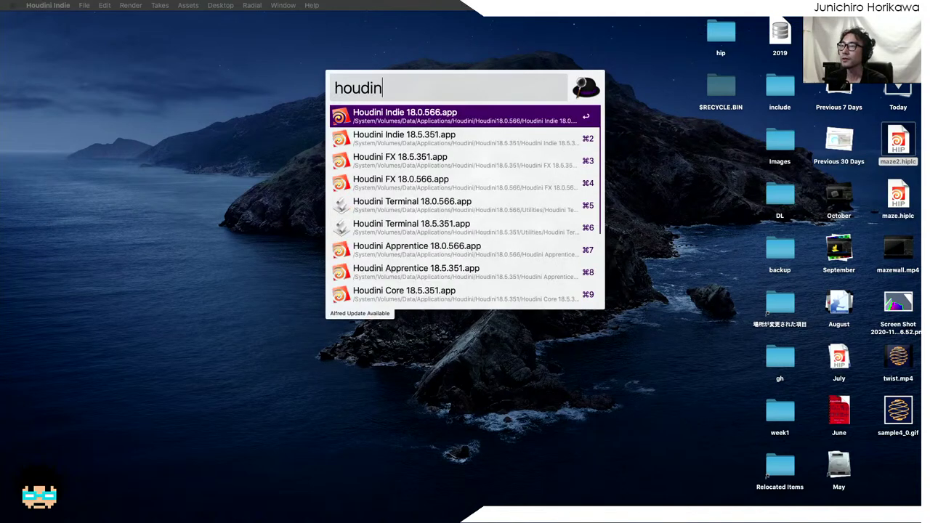
key(Down)
key(Down)
key(Return)
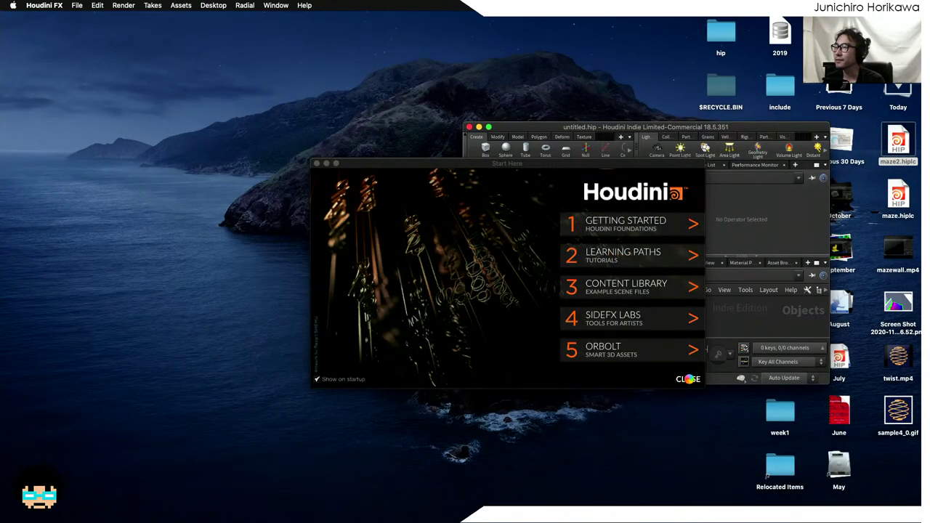
- Close the Start Here window and enlarge the Houdini window to fill the screen
click(687, 378)
drag(561, 127, 93, 11)
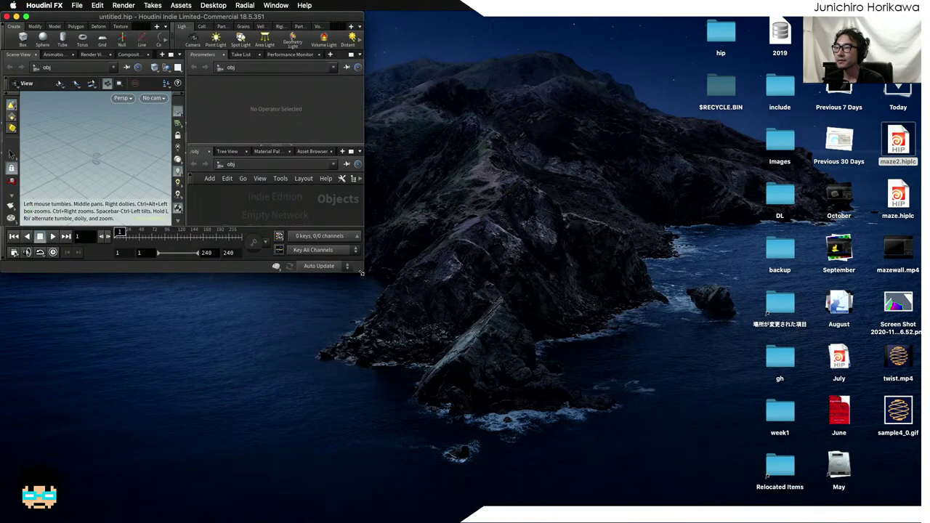
drag(361, 275, 819, 507)
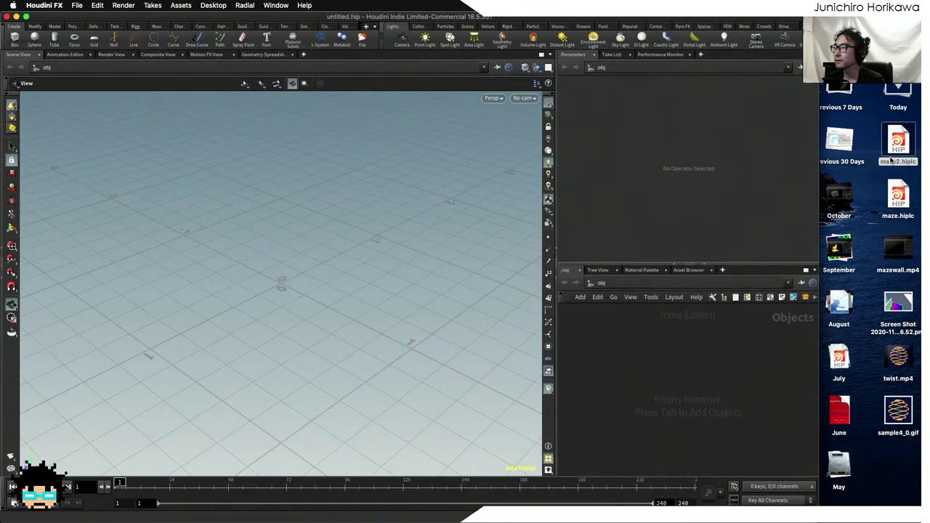
drag(896, 149, 739, 210)
- Load maze2.hiplc by dropping it onto the network editor
drag(900, 145, 762, 342)
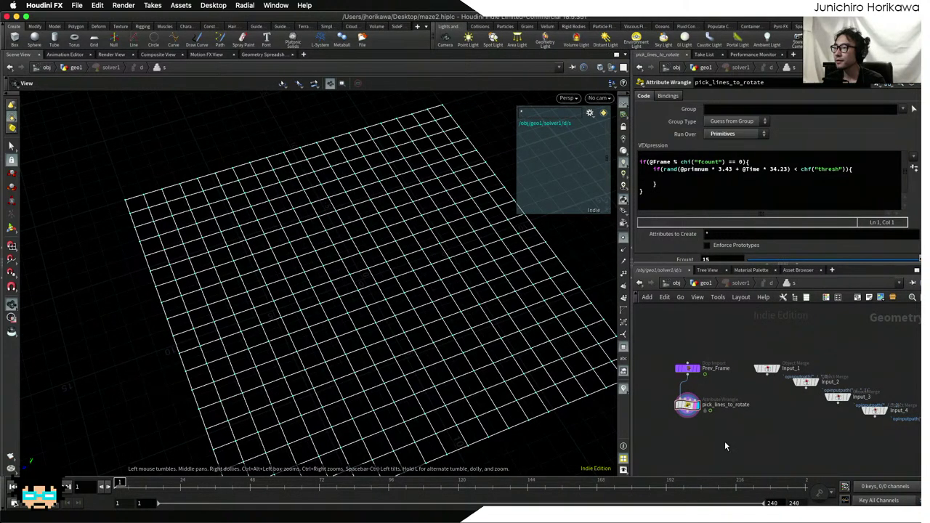
scroll(725, 441, up, 5)
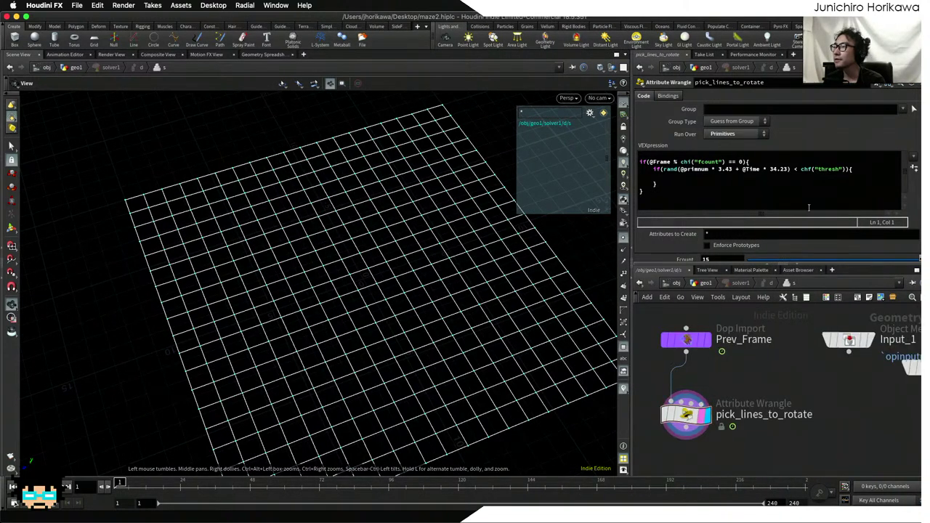
scroll(808, 208, down, 1)
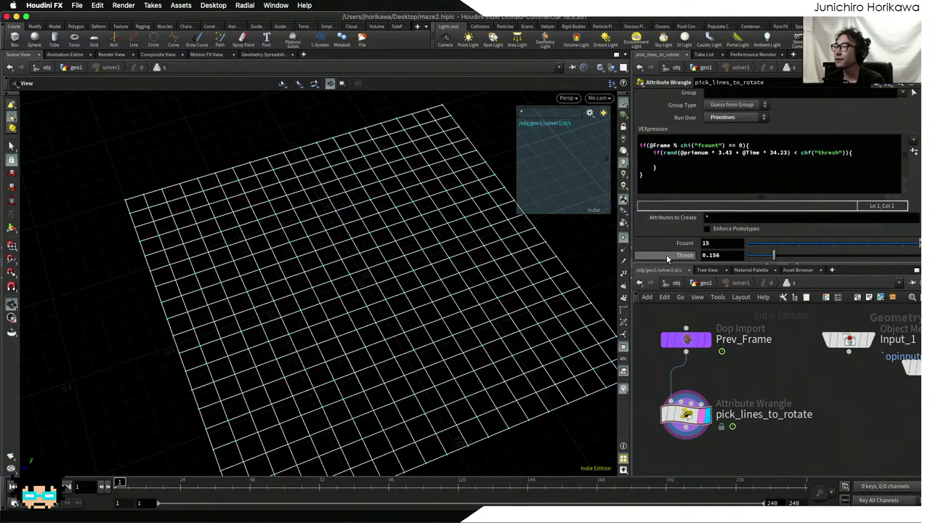
- Save the scene, test Thresh values with the slider, then set Thresh to 0.15
key(super+s)
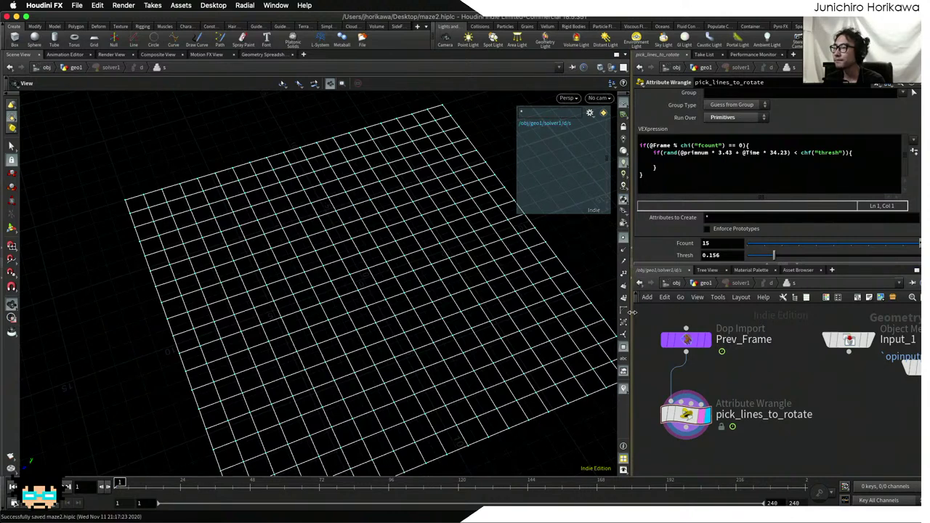
drag(632, 312, 640, 313)
mouse_move(781, 255)
mouse_down()
mouse_move(868, 256)
mouse_move(766, 257)
mouse_move(798, 260)
mouse_up()
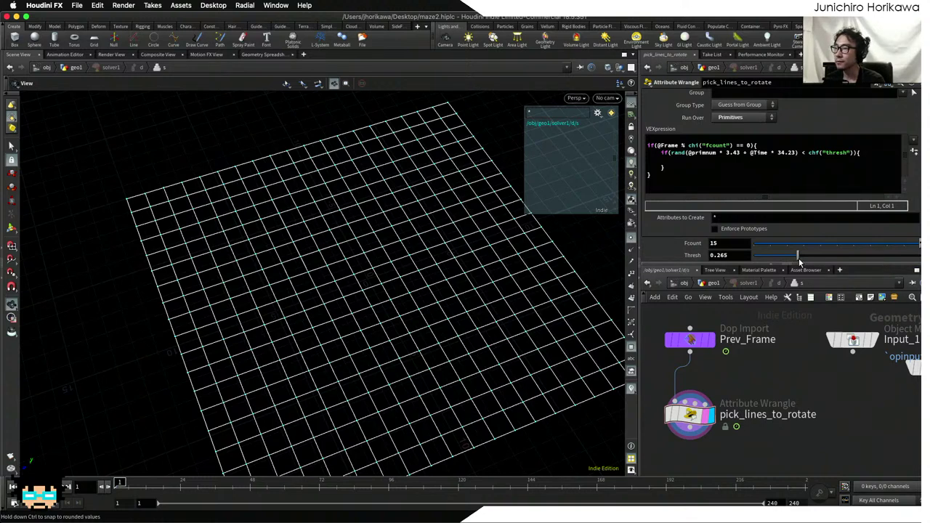
drag(799, 260, 815, 258)
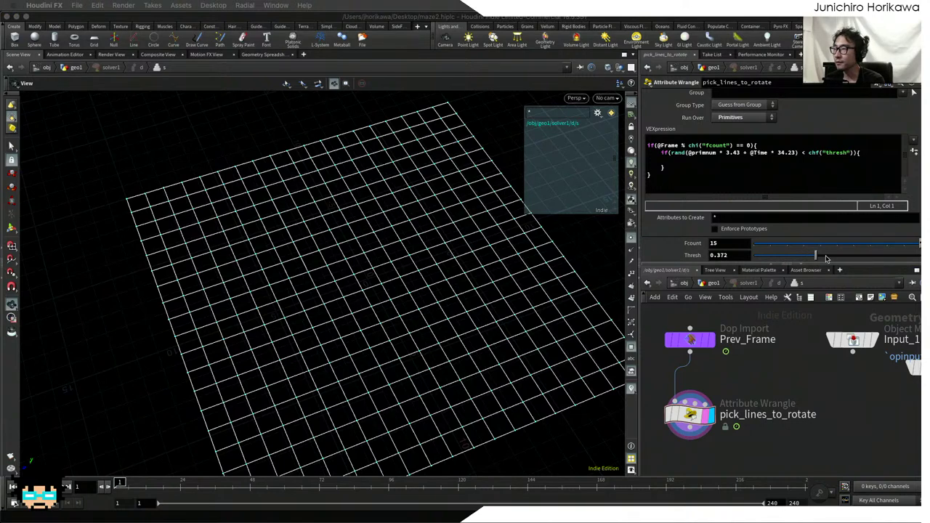
drag(814, 257, 753, 260)
drag(719, 255, 736, 256)
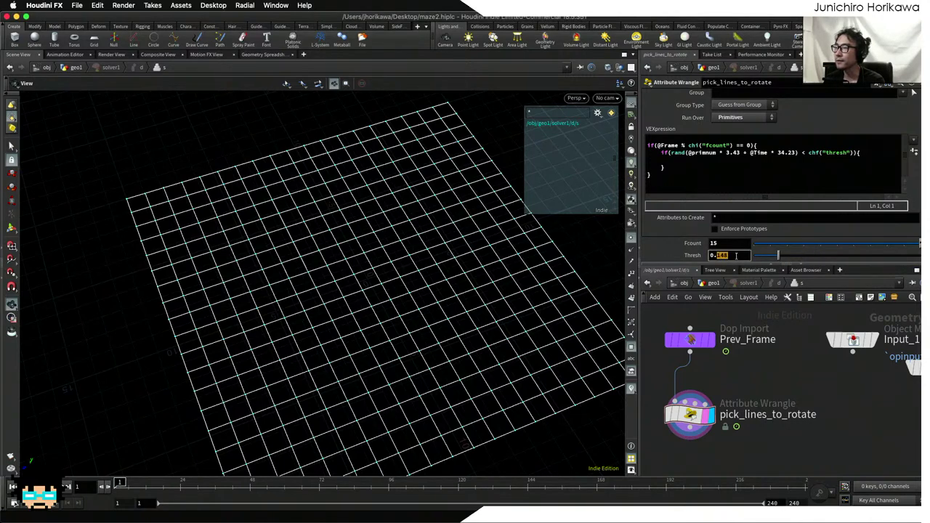
text(15)
key(Return)
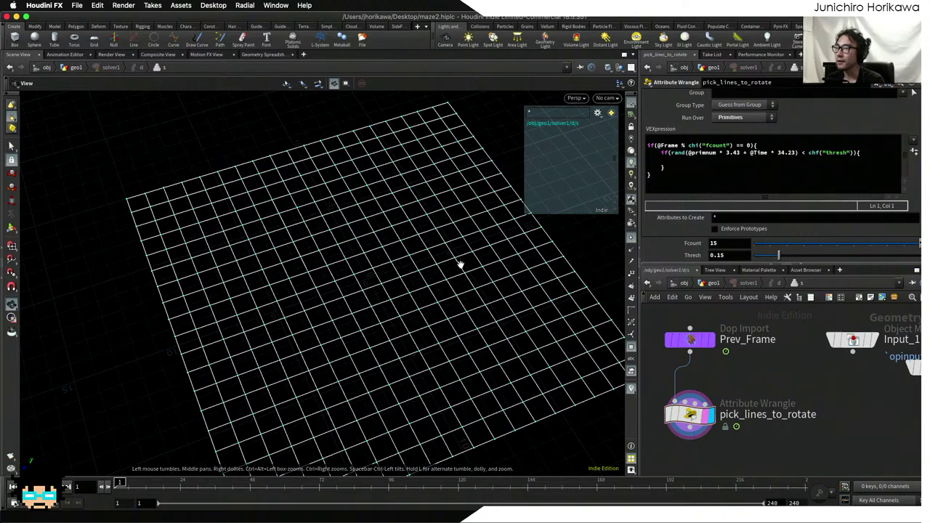
- Review the frame-check and rand lines in the wrangle's VEX code and save the scene
click(695, 165)
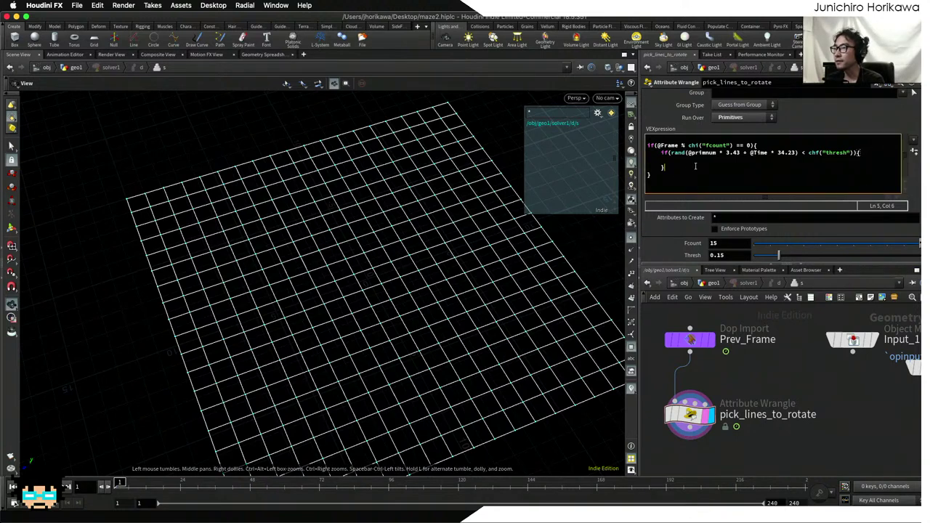
drag(769, 148, 647, 146)
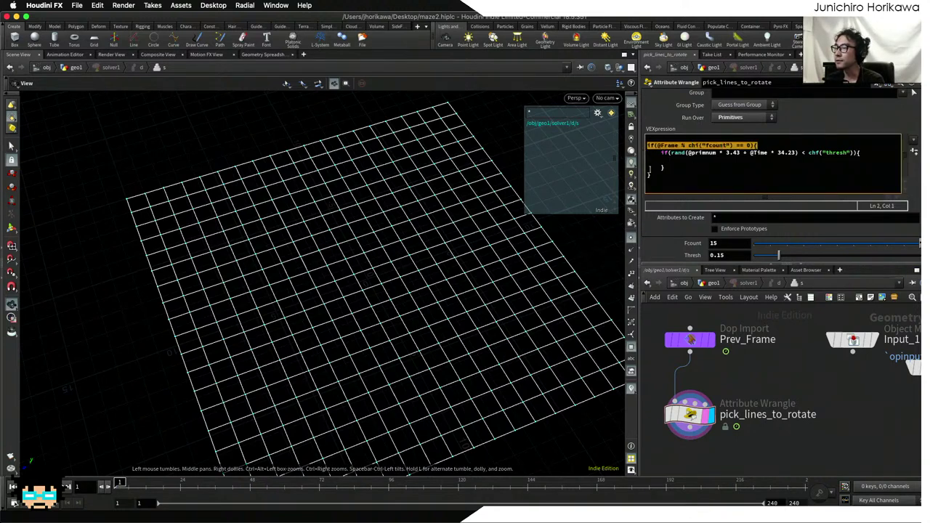
click(714, 145)
drag(757, 145, 647, 145)
click(690, 163)
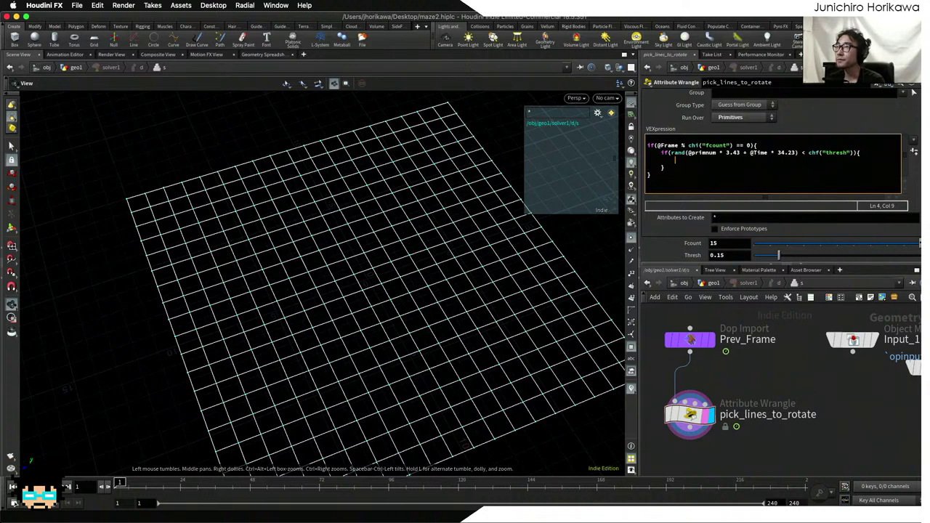
click(694, 152)
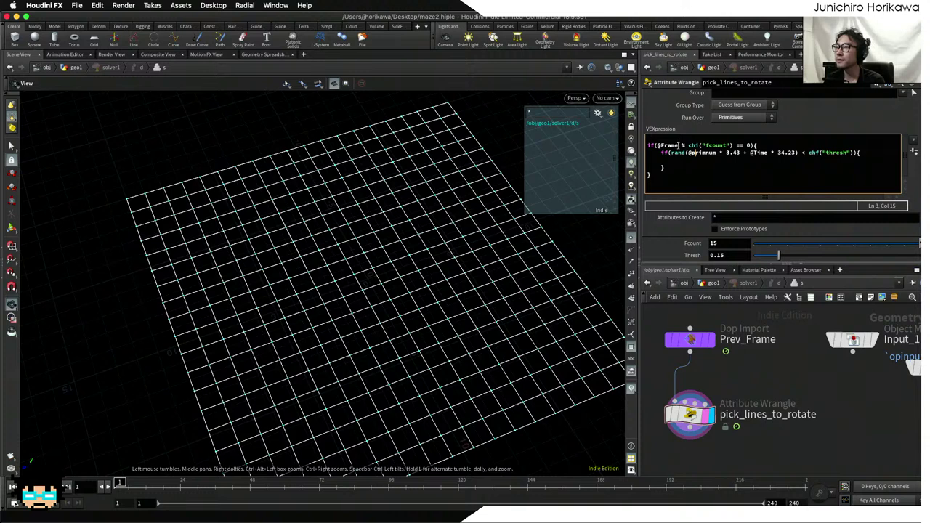
triple_click(767, 146)
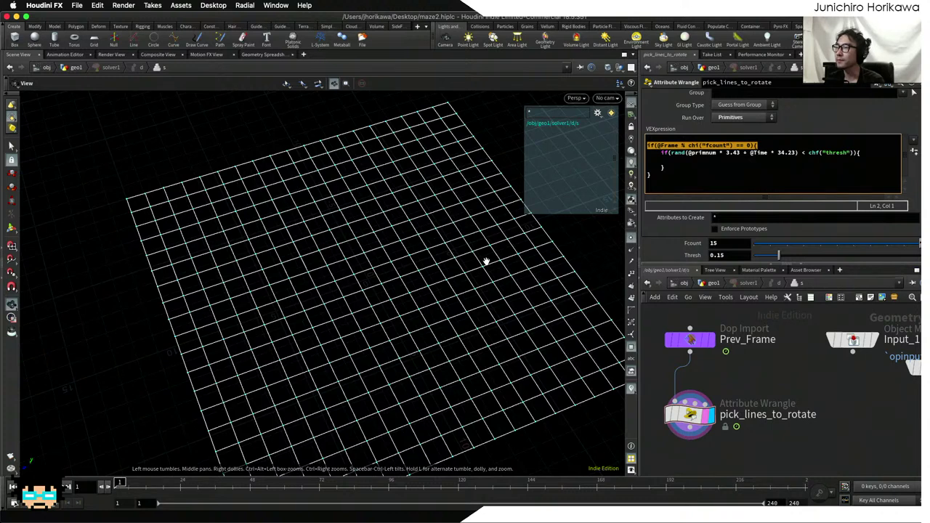
key(ctrl+s)
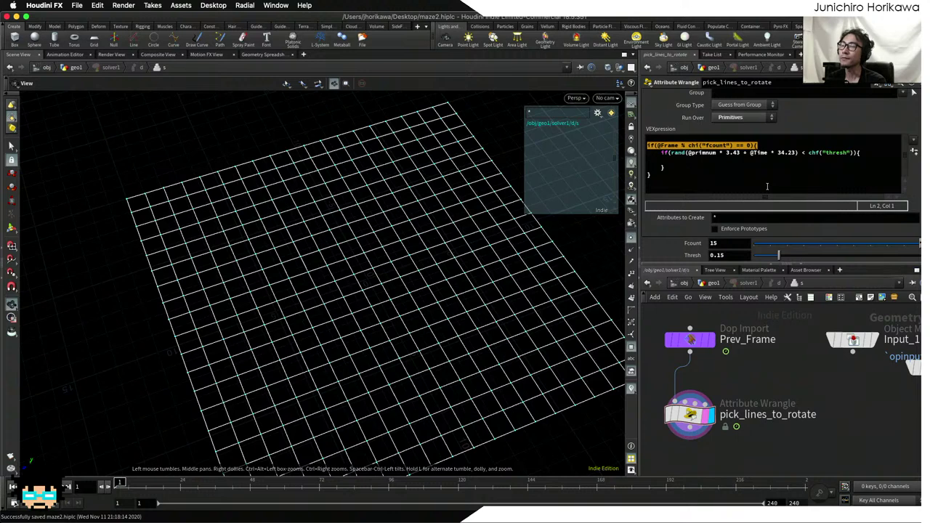
click(735, 158)
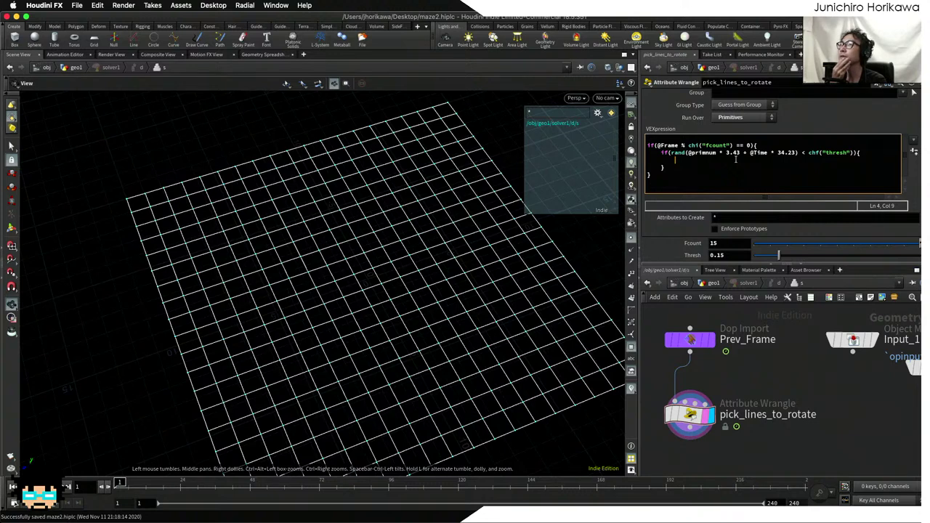
text(set)
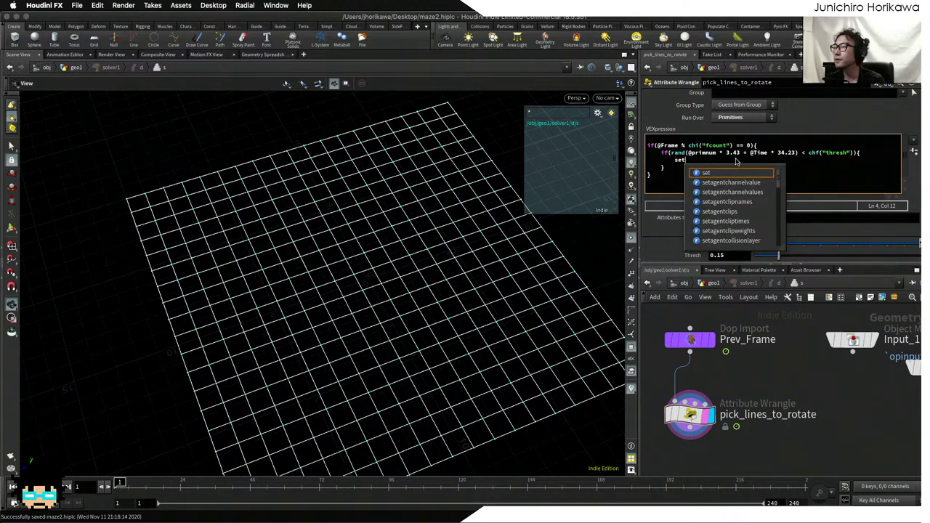
text(primgrou)
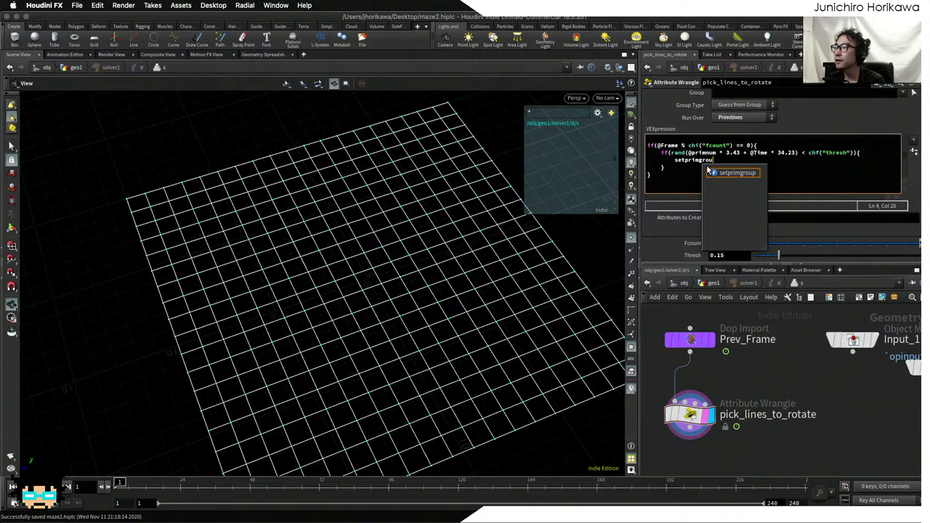
text(p(0,)
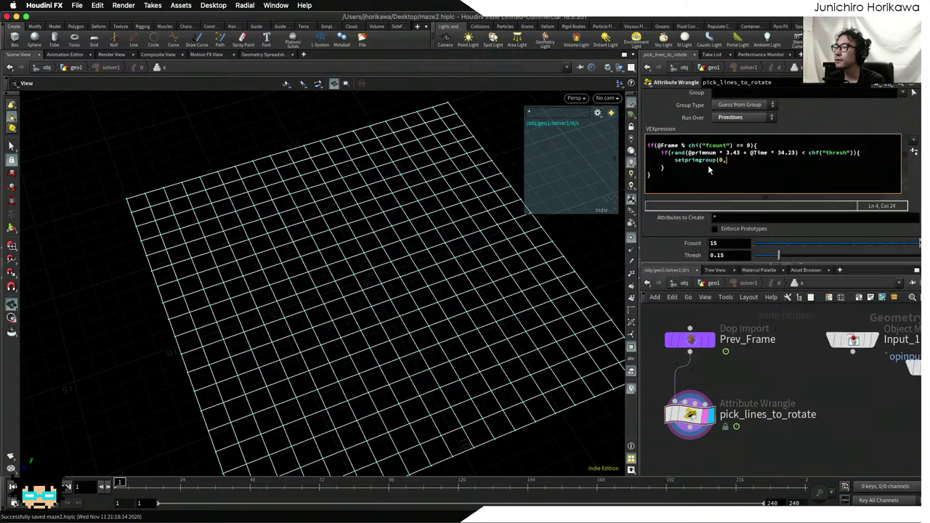
text( "rotate", )
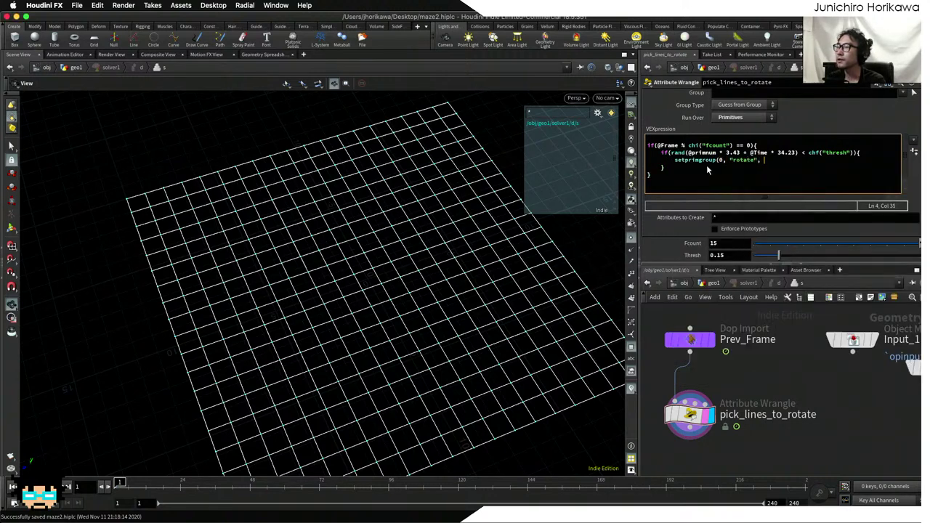
text(@pri)
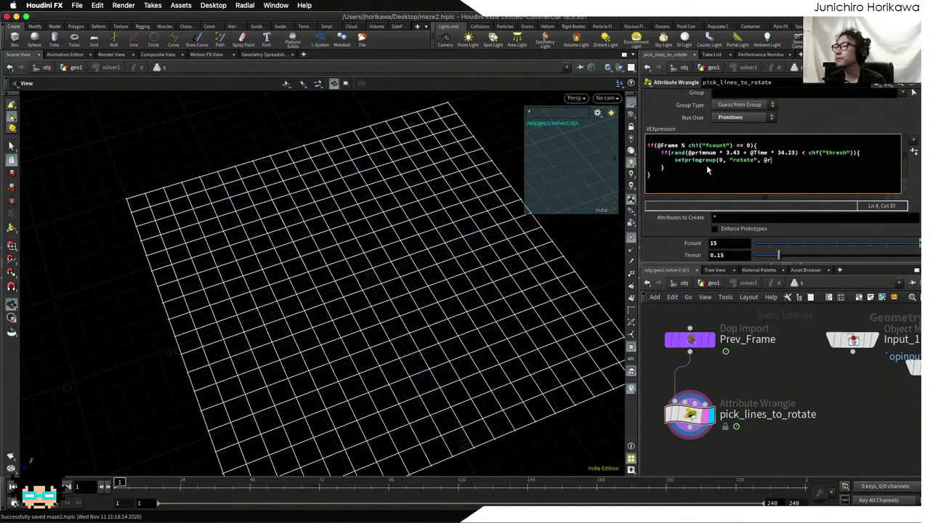
text(mnum, 1);)
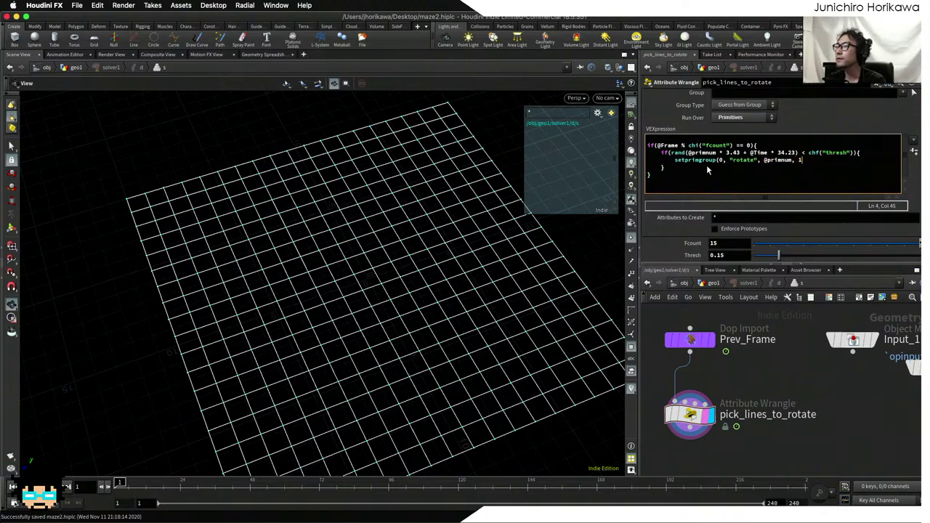
key(Return)
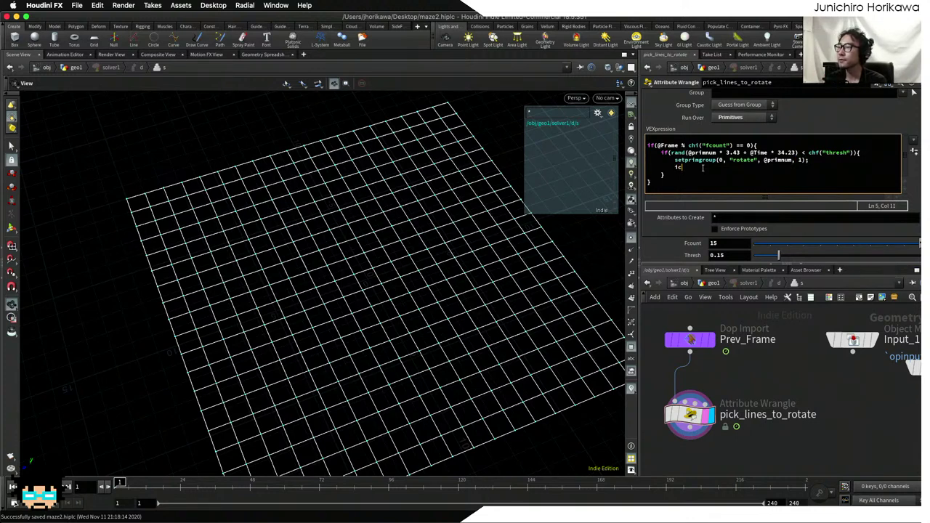
text(i@count = 0;)
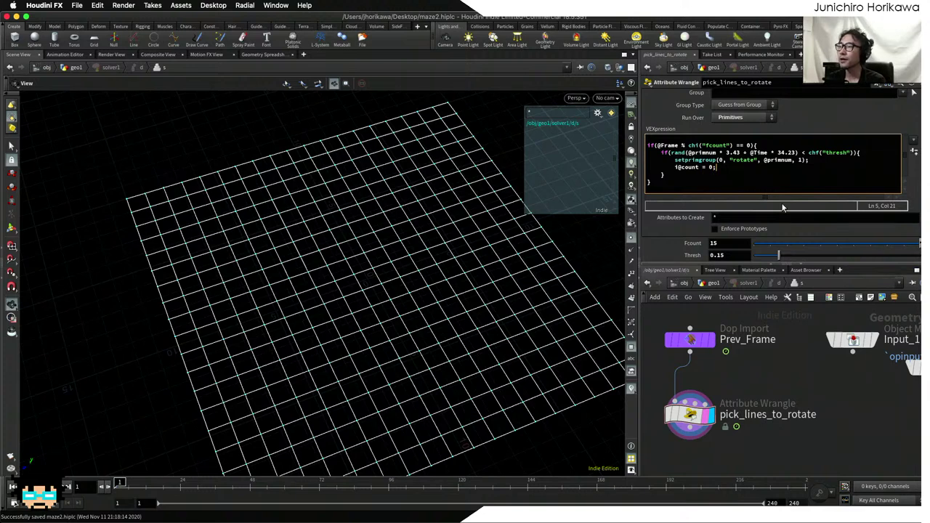
key(Return)
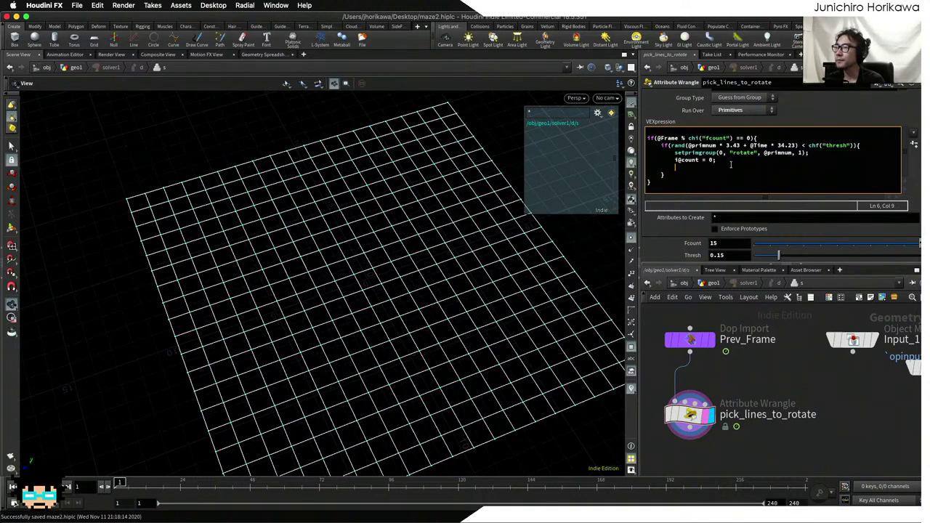
- Inspect the i@count line and the Fcount value of 15, then save the scene
drag(731, 164, 676, 160)
click(677, 159)
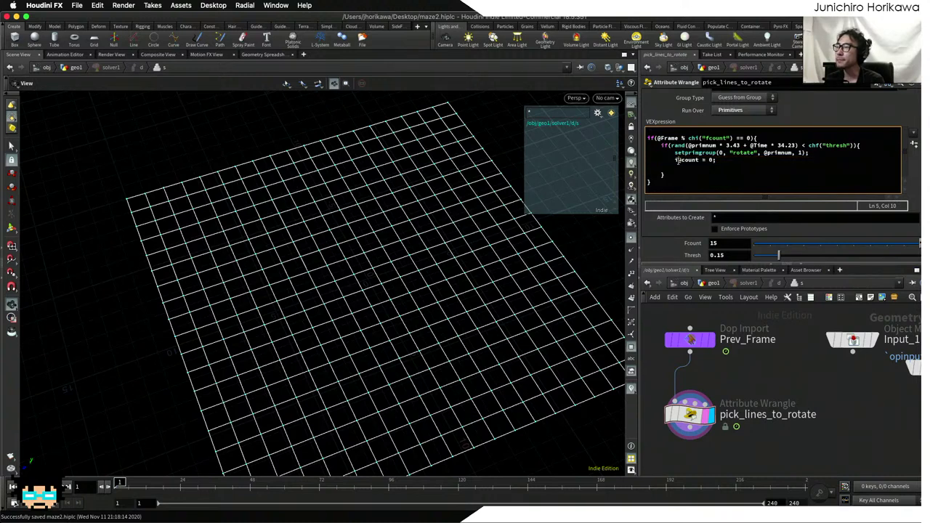
double_click(728, 242)
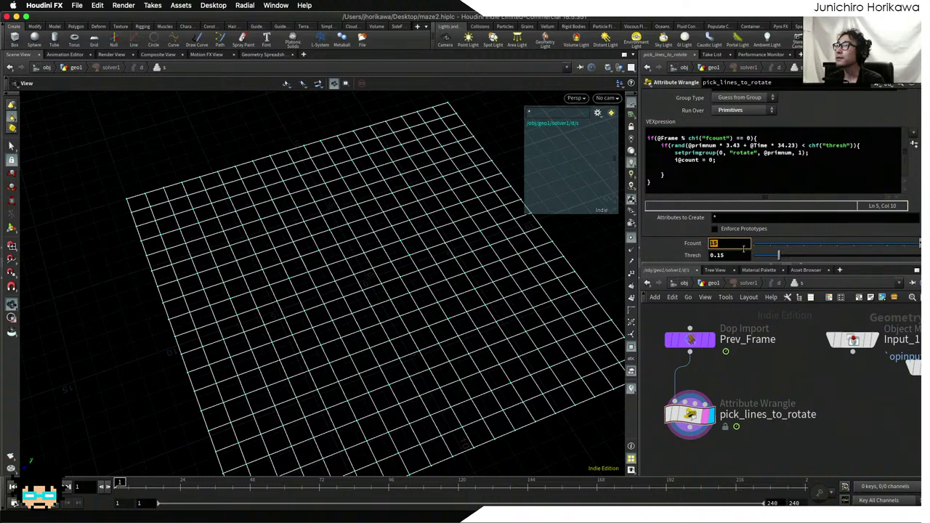
key(ctrl+s)
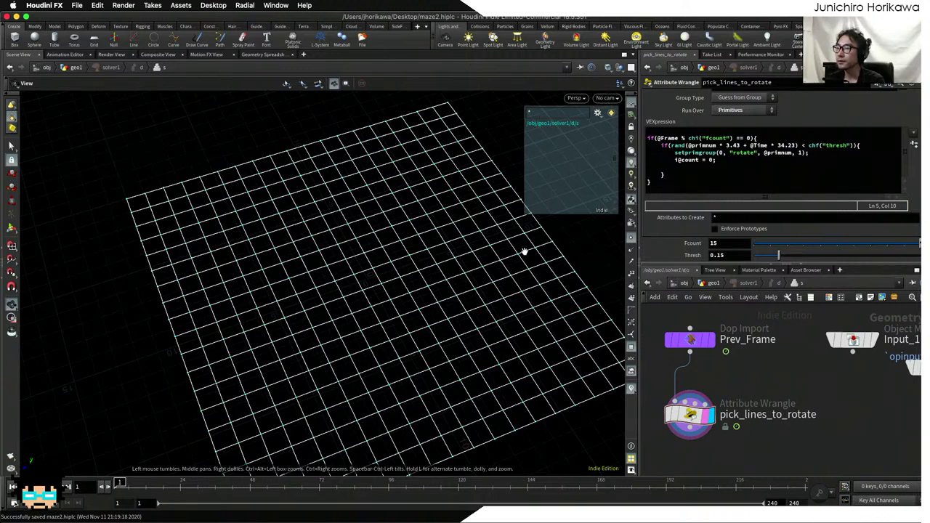
- Try saved viewport view 4, then save and open an empty line below the count reset
key([)
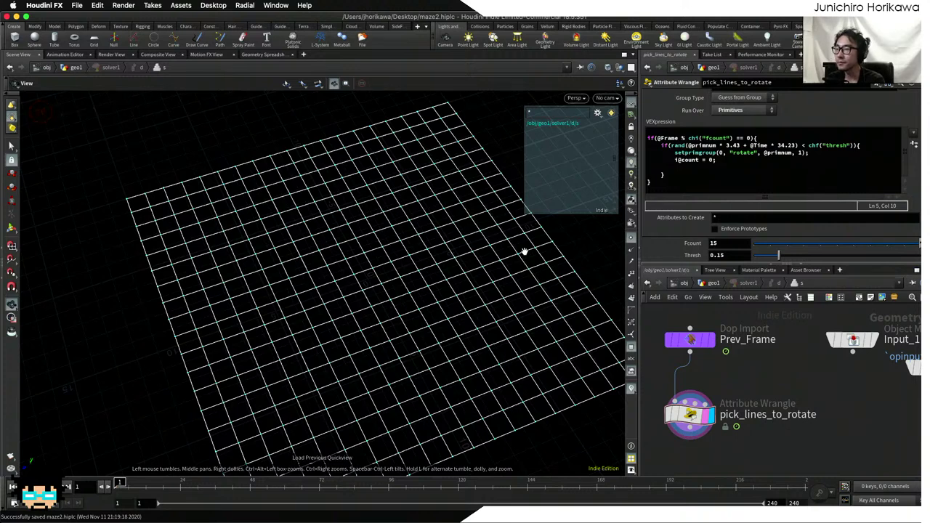
key(ctrl+4)
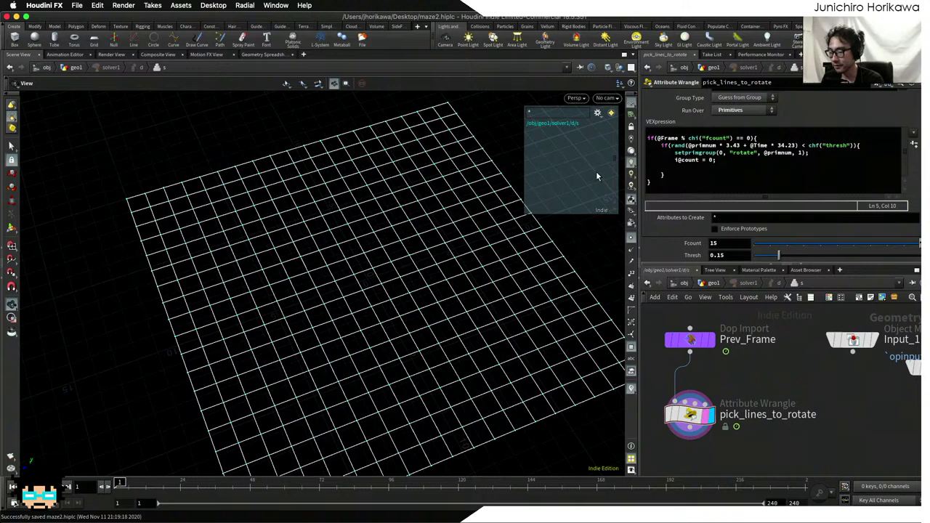
key(4)
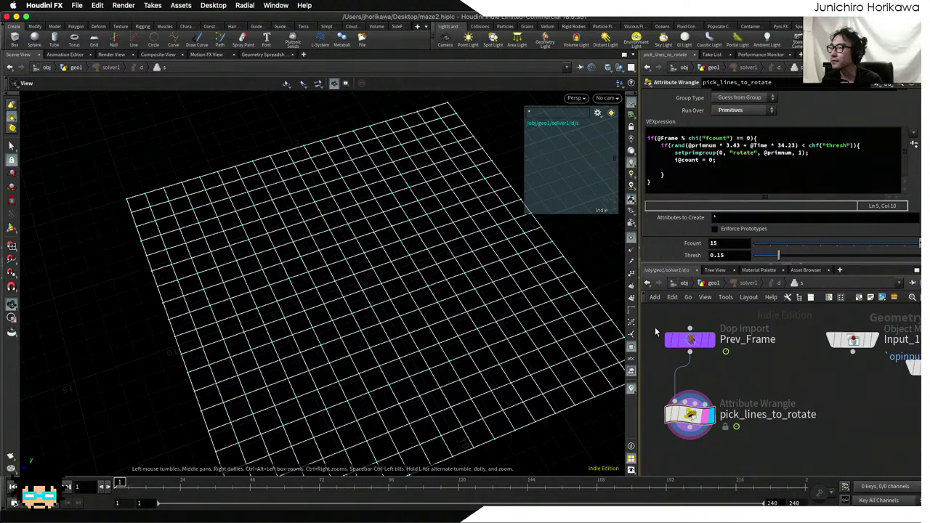
click(692, 168)
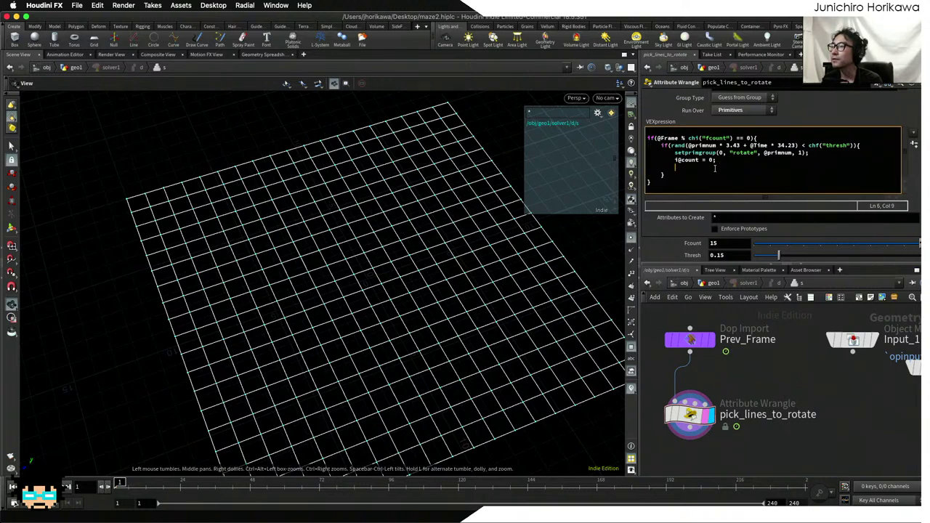
key(ctrl+s)
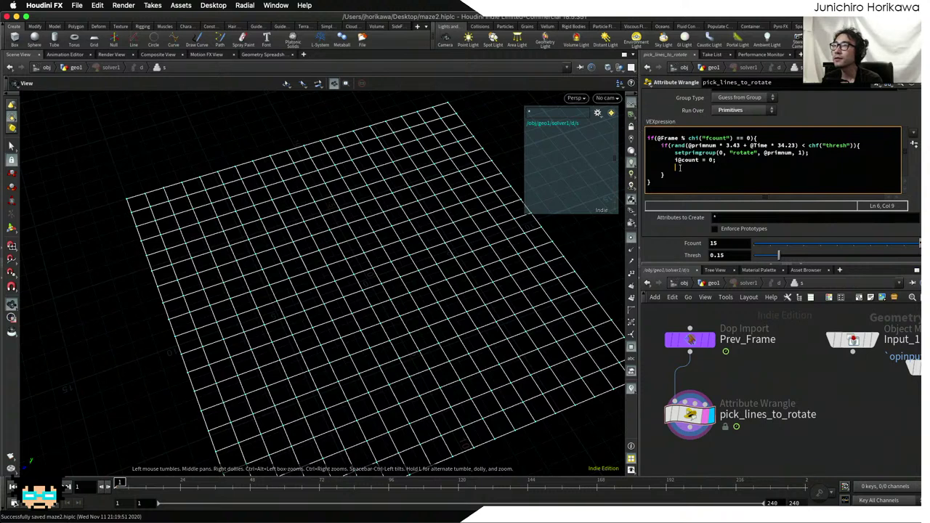
key(Return)
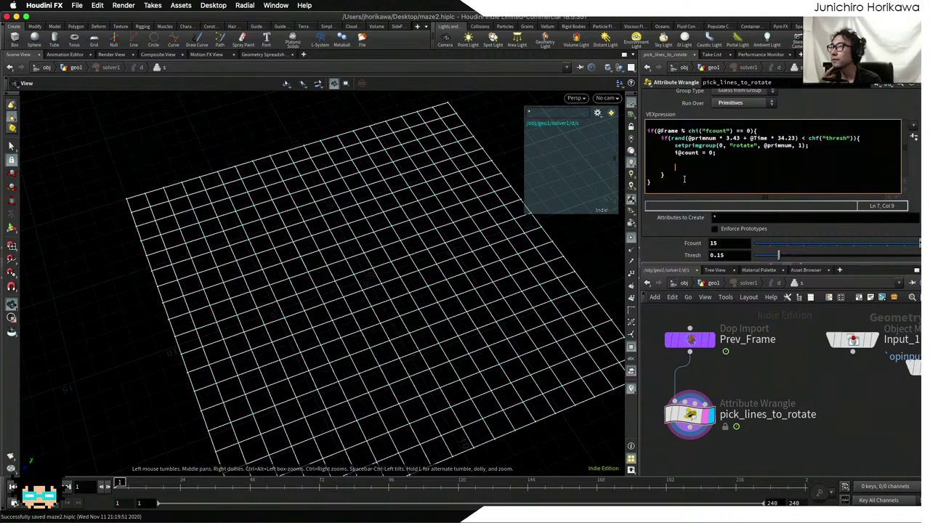
right_drag(537, 216, 490, 266)
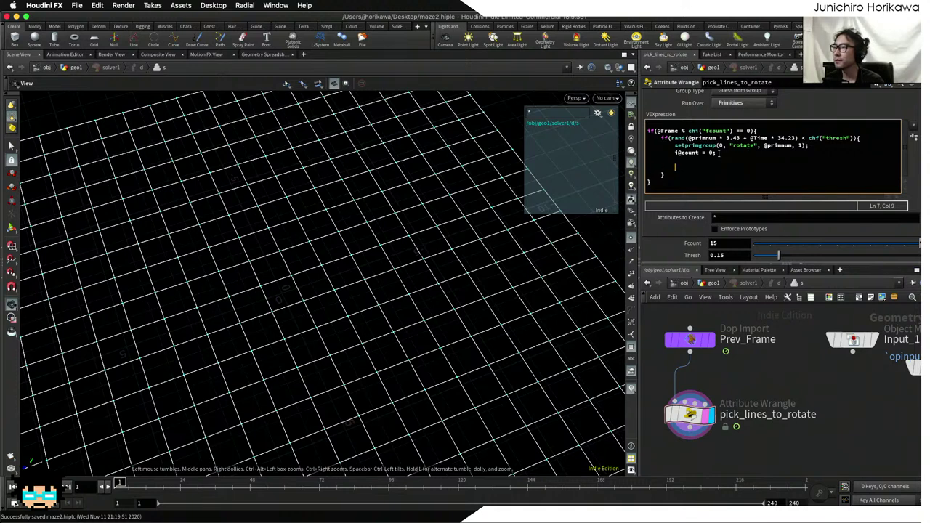
drag(722, 153, 672, 153)
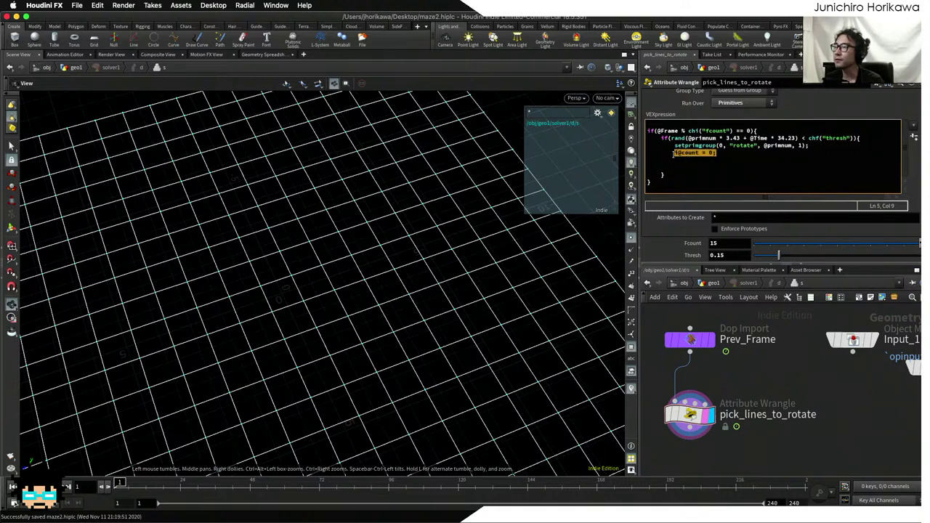
click(726, 243)
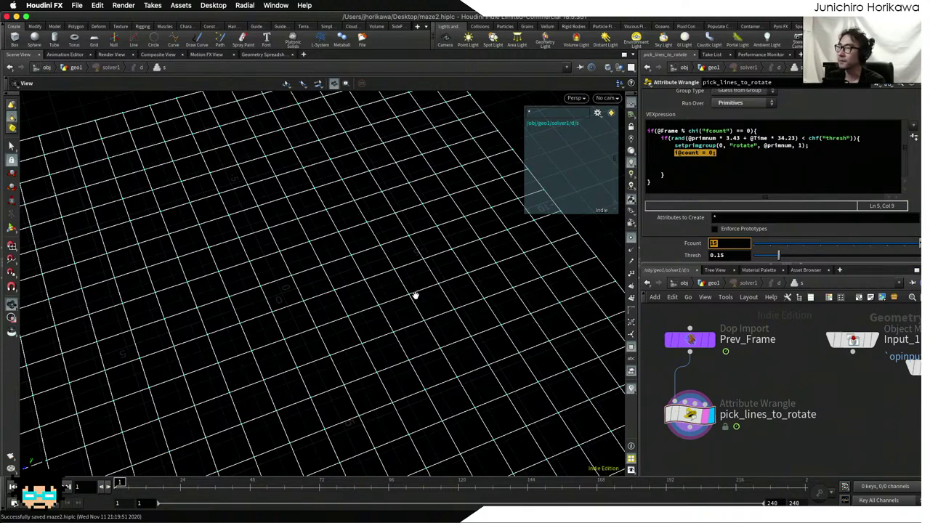
scroll(415, 297, up, 5)
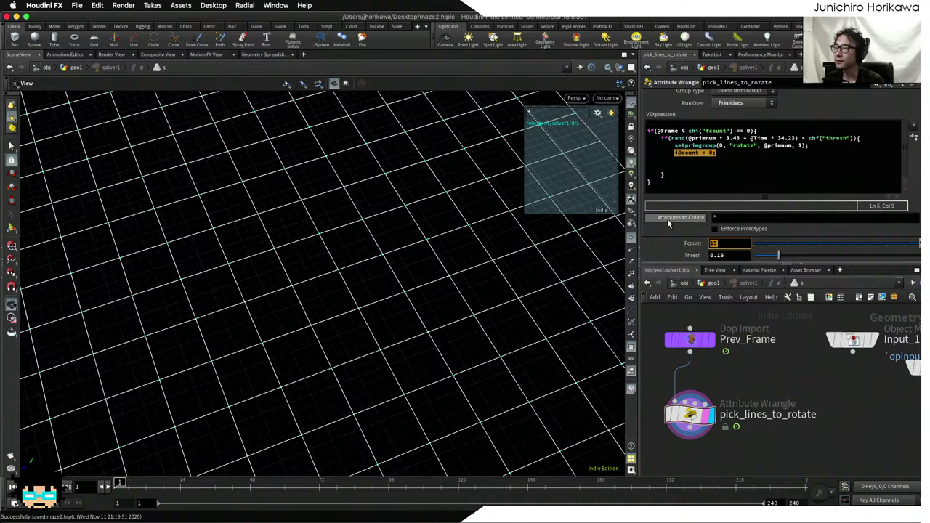
click(706, 161)
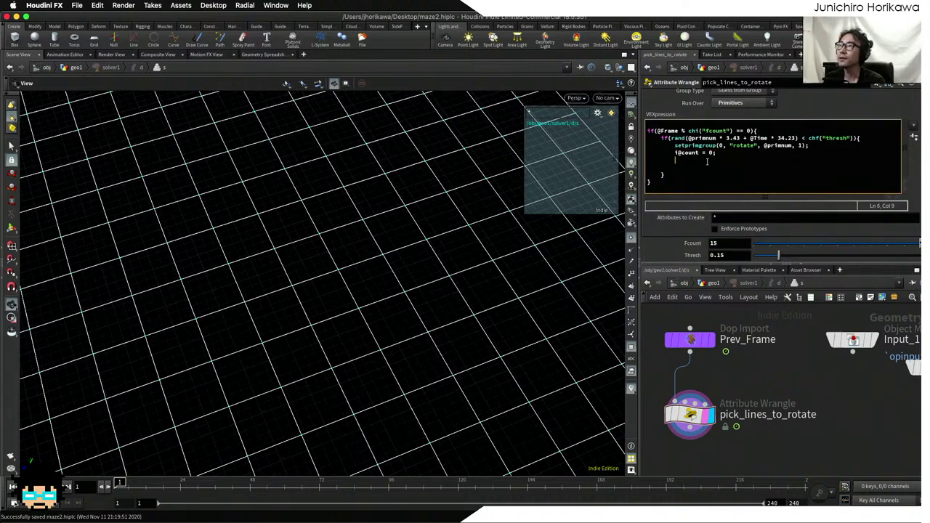
text(int pt)
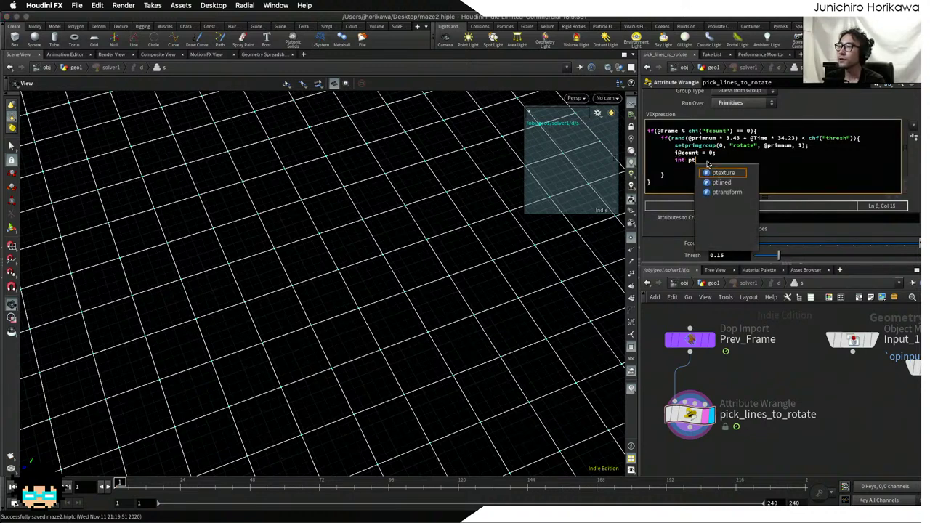
text(s[] = prim)
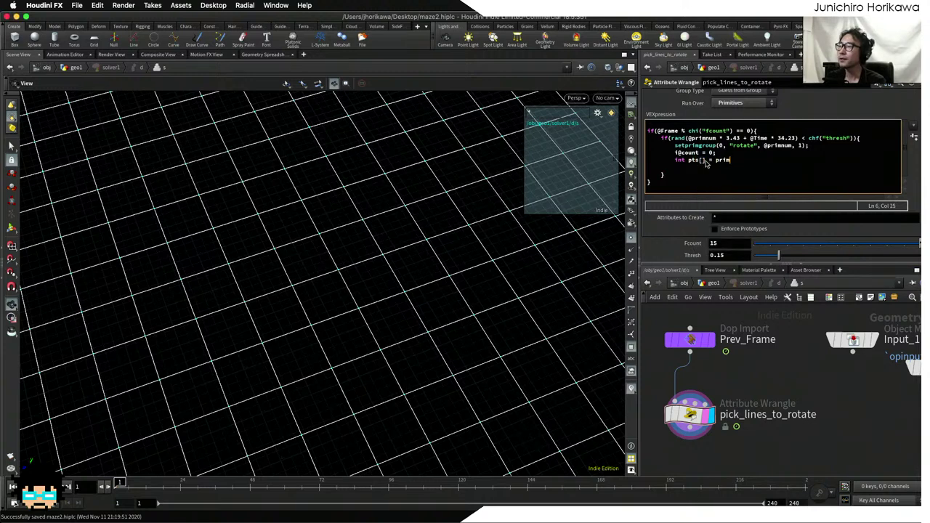
text(points()
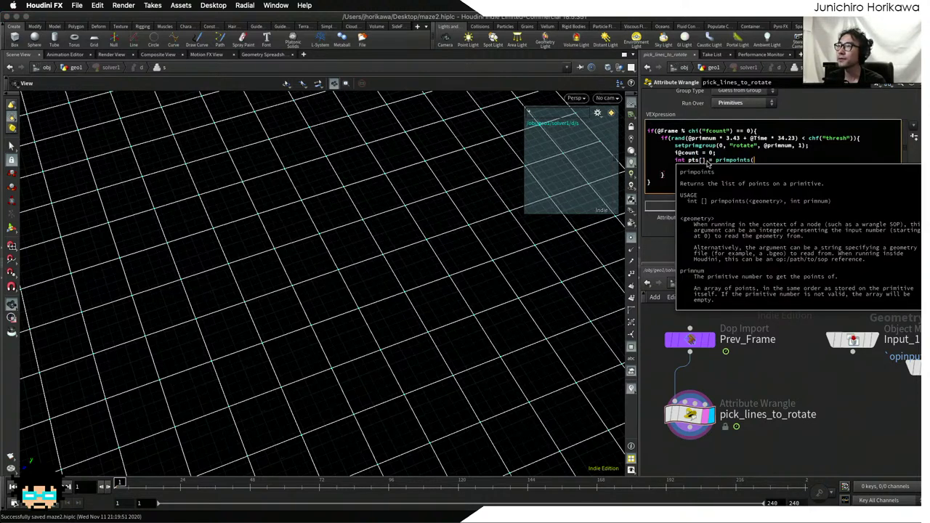
text(0, @pri)
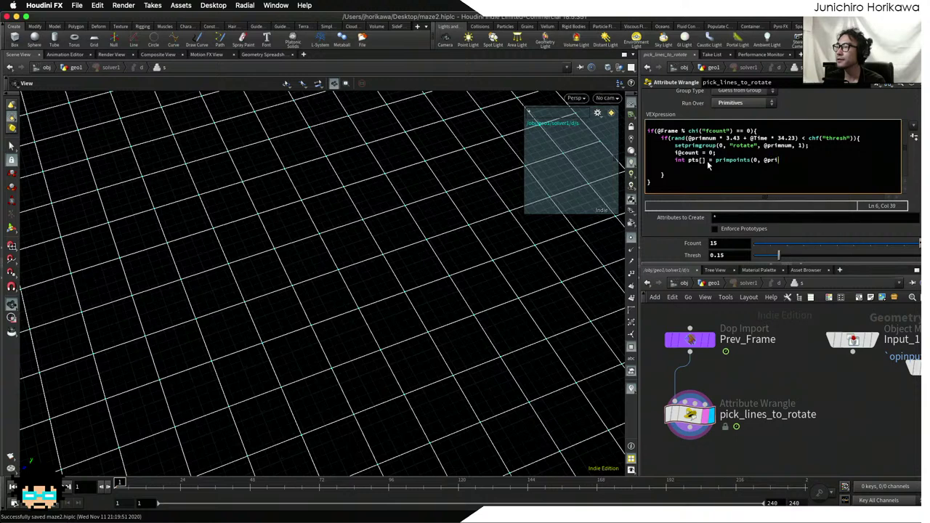
text(mnum);)
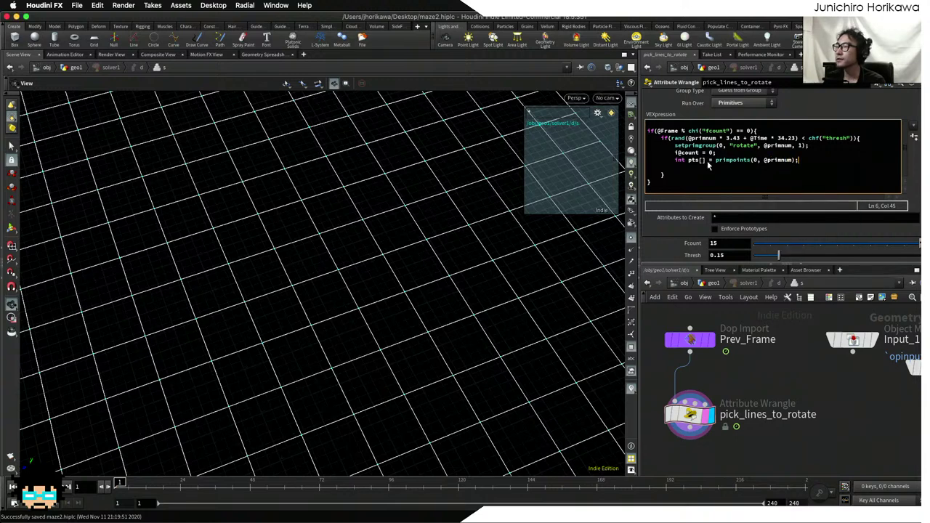
key(Return)
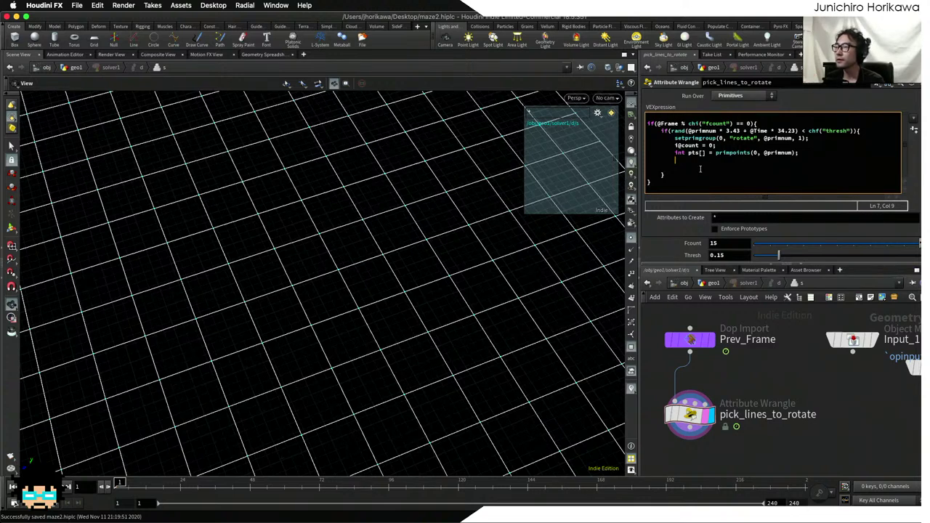
- Store the first two points as int pt1 = pts[0]; and int pt2 = pts[1];
text(int pts[)
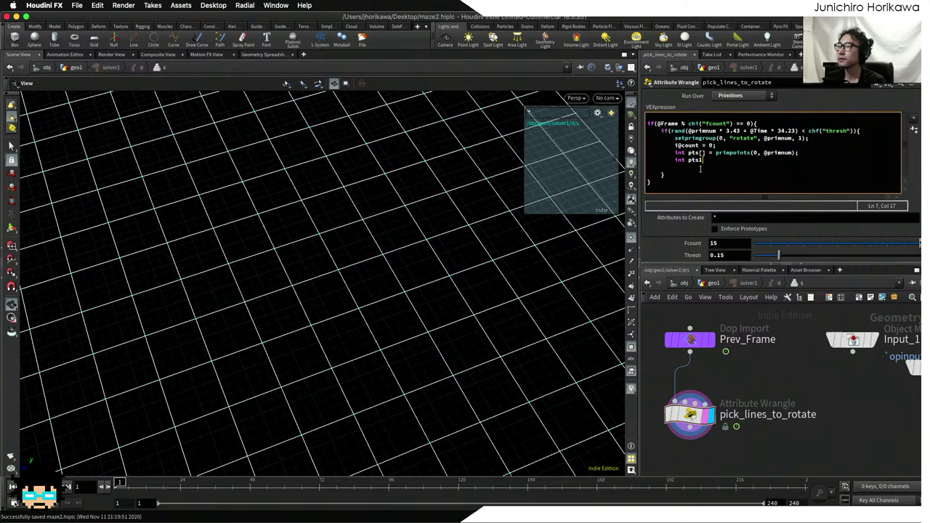
key(BackSpace)
key(BackSpace)
text(1 = pts[0];)
key(Return)
text(pt)
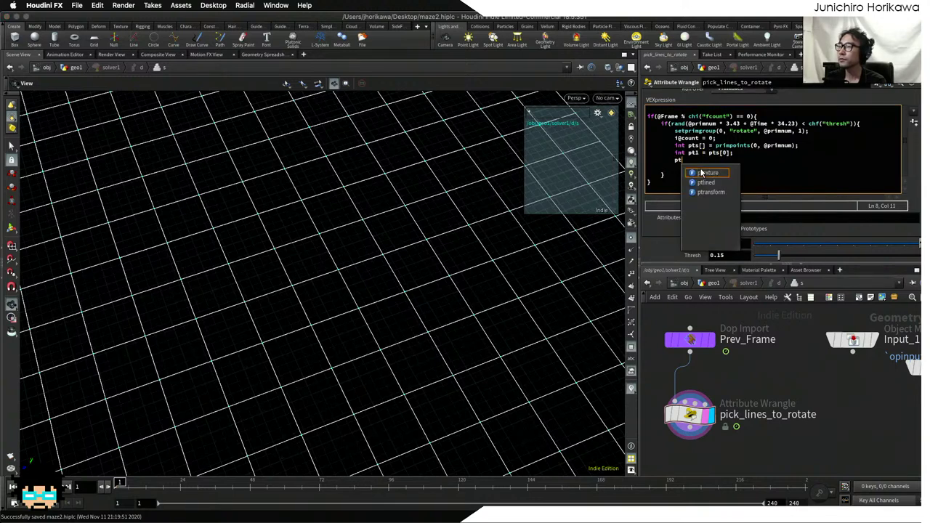
key(BackSpace)
key(BackSpace)
text(int)
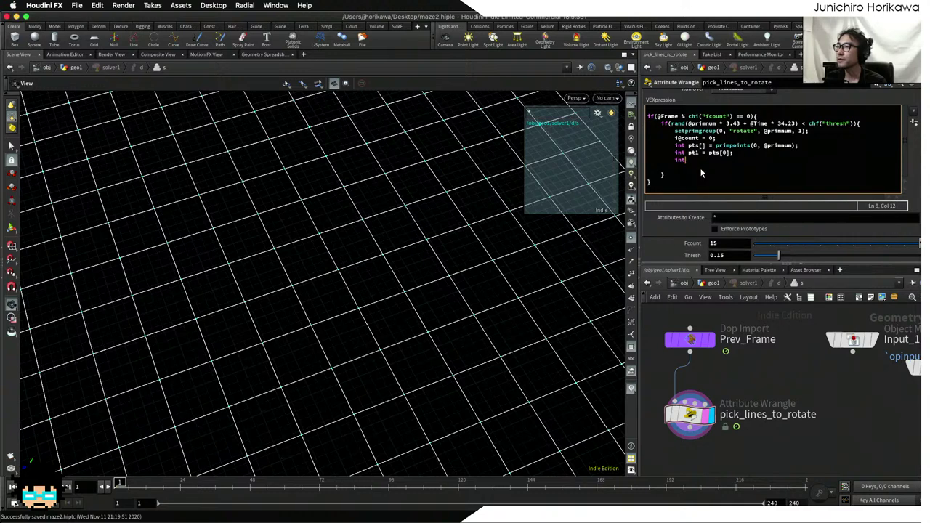
text( pt)
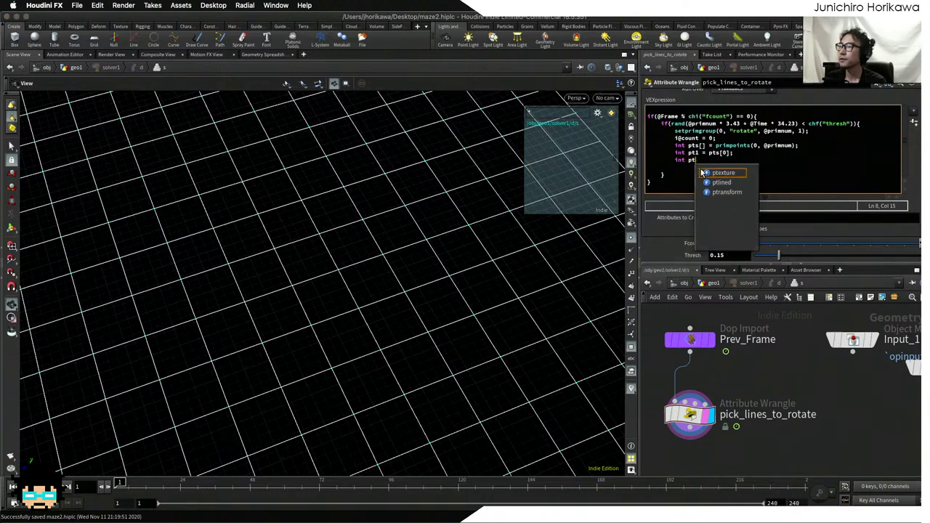
text(2 = pts[2)
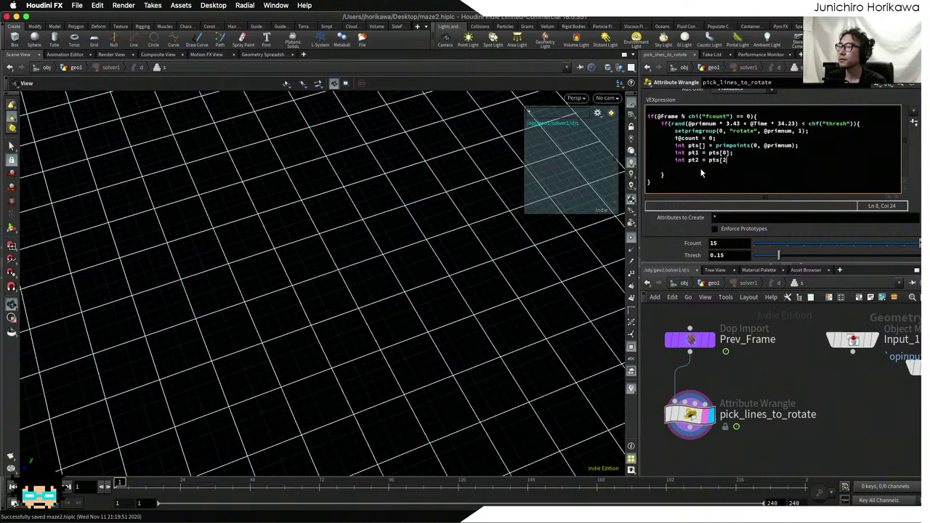
key(BackSpace)
text(1];)
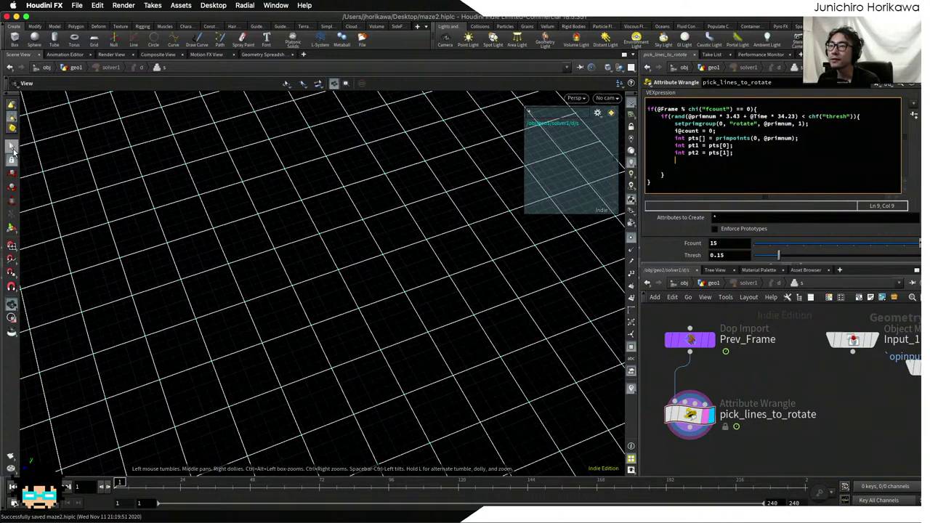
- Switch the viewport to the Select tool with group selection on, then return to the VEX code
click(10, 145)
key(9)
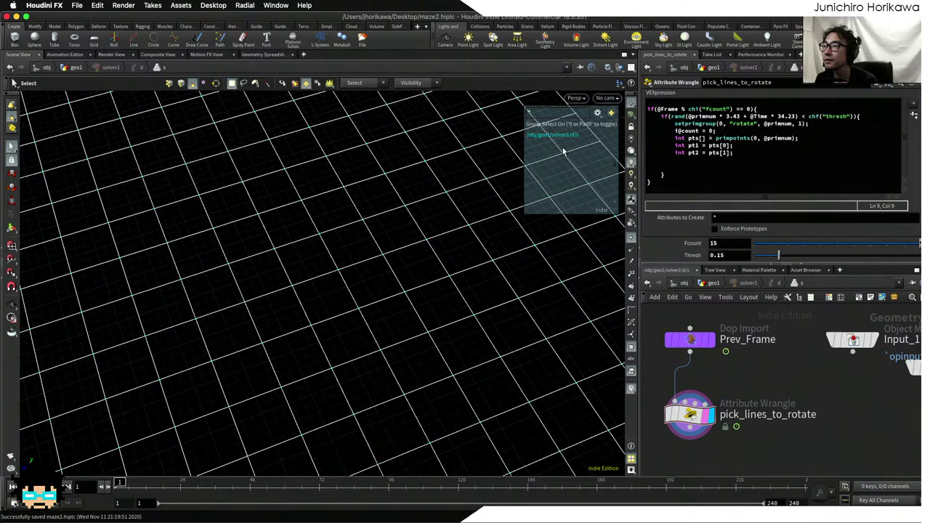
click(562, 113)
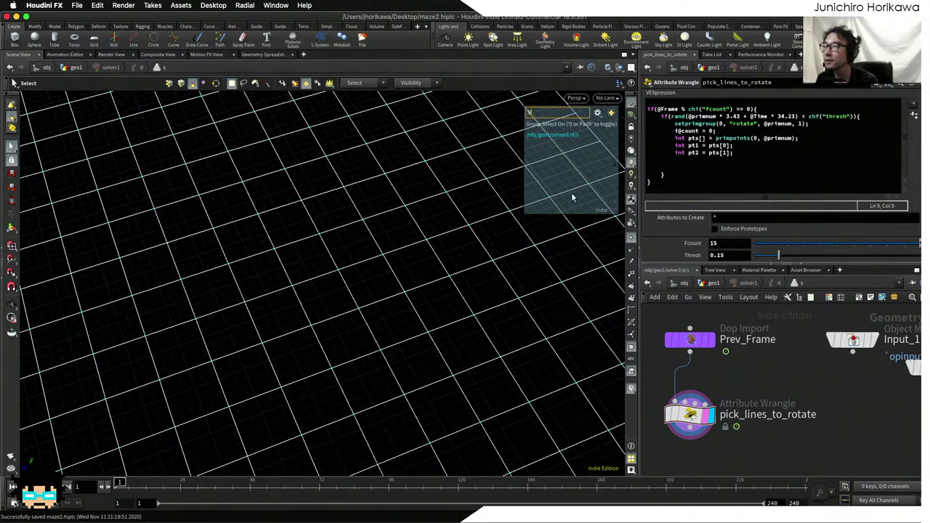
key(9)
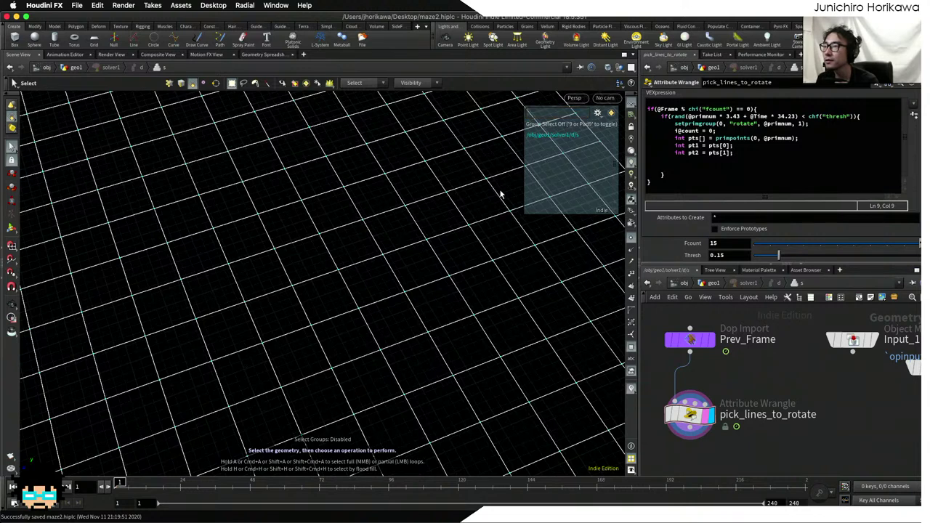
key(9)
key(9)
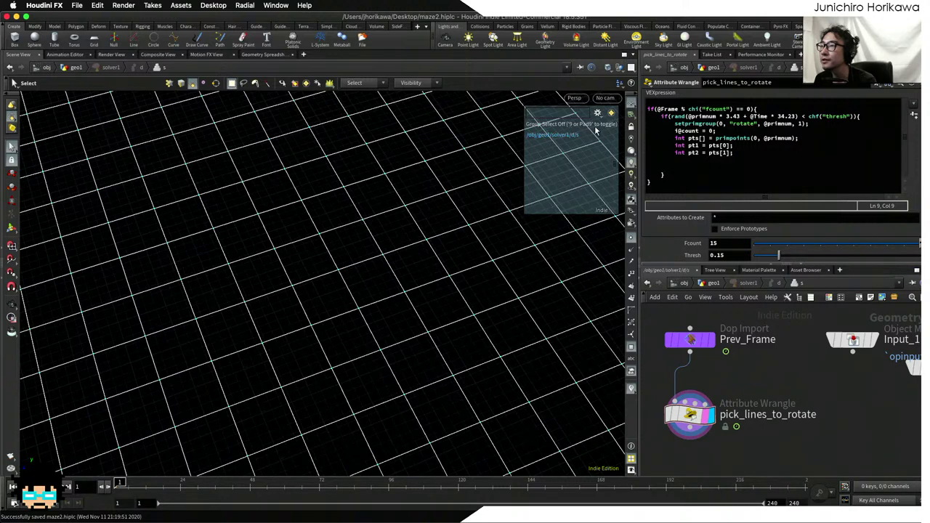
key(9)
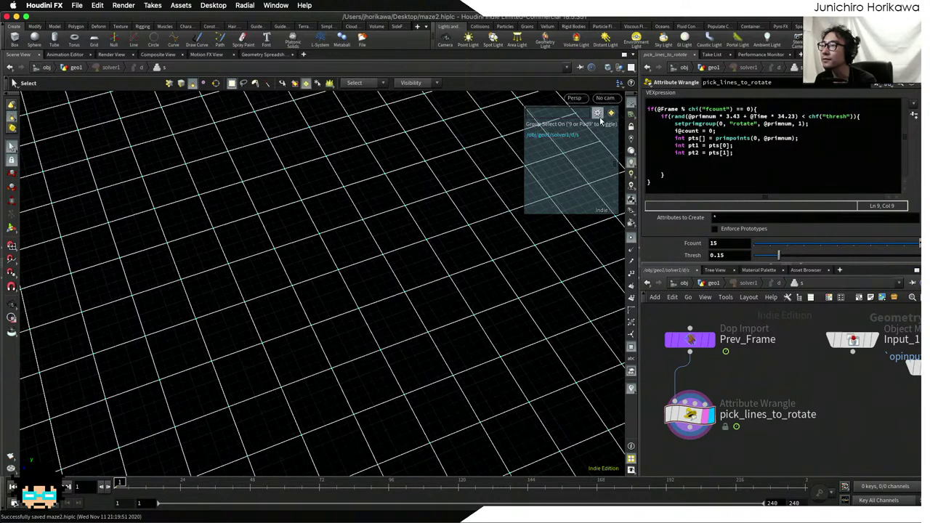
click(597, 113)
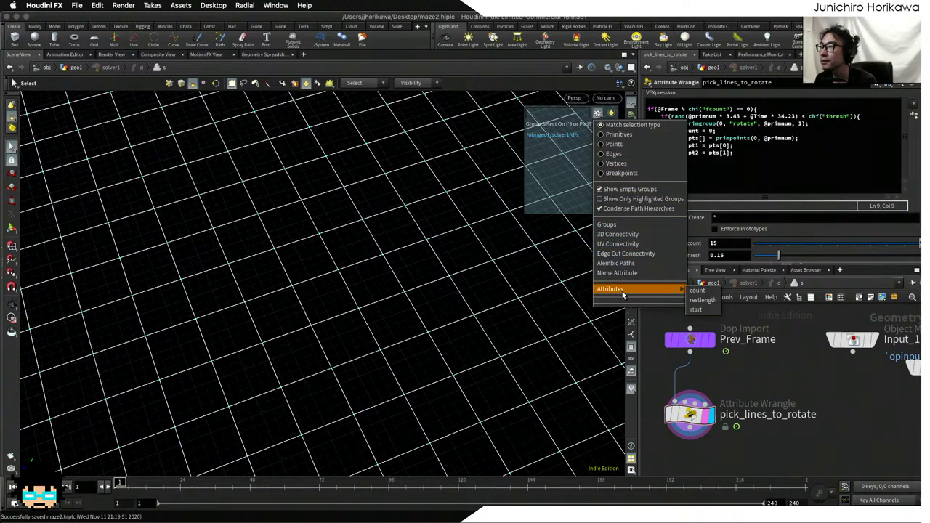
click(566, 183)
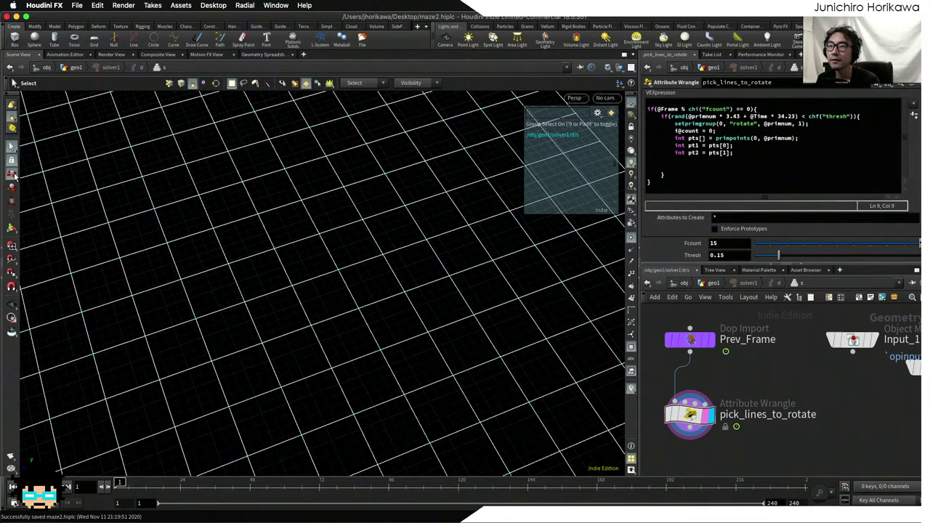
click(11, 161)
click(12, 146)
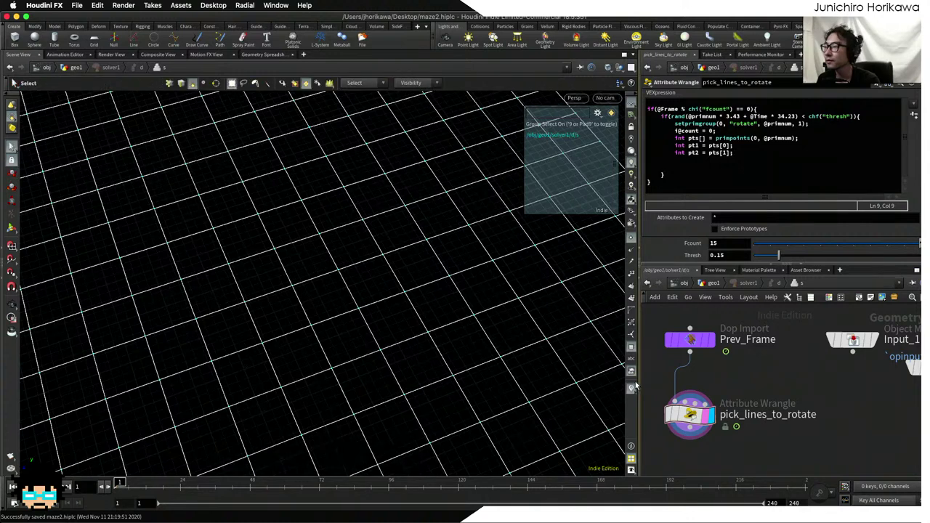
click(745, 161)
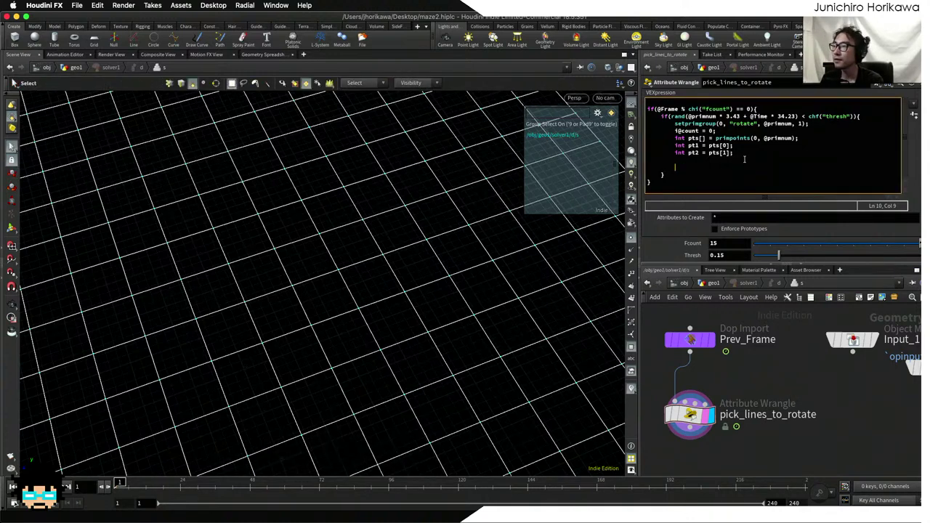
- Read point positions with vector pos1 = point(0, "P", pt1); and pos2 from pt2
text(vector poi)
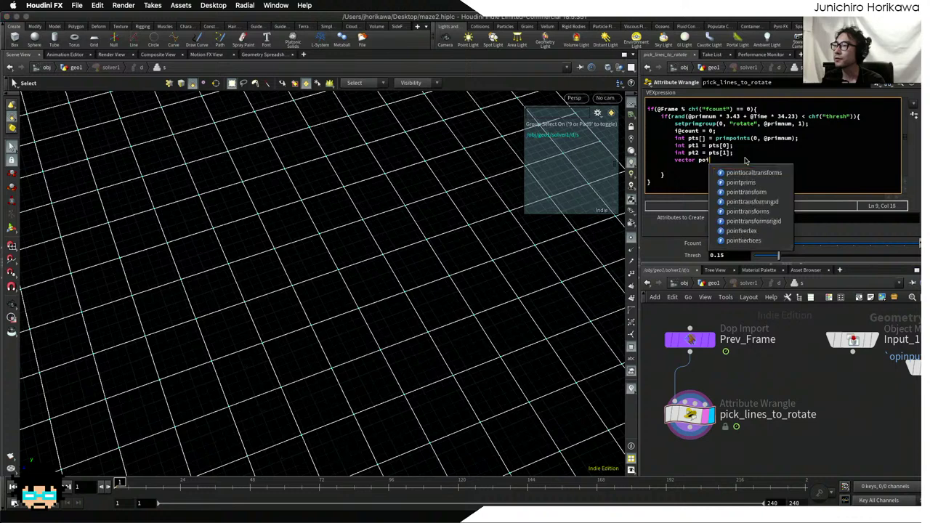
text(nt = Poi)
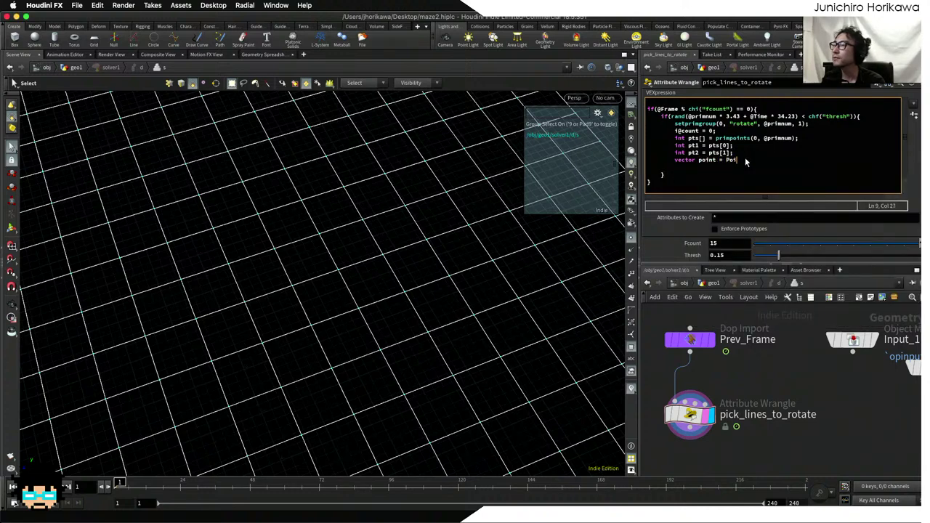
key(BackSpace)
key(BackSpace)
key(BackSpace)
key(BackSpace)
key(BackSpace)
key(BackSpace)
key(BackSpace)
key(BackSpace)
key(BackSpace)
text(pos1)
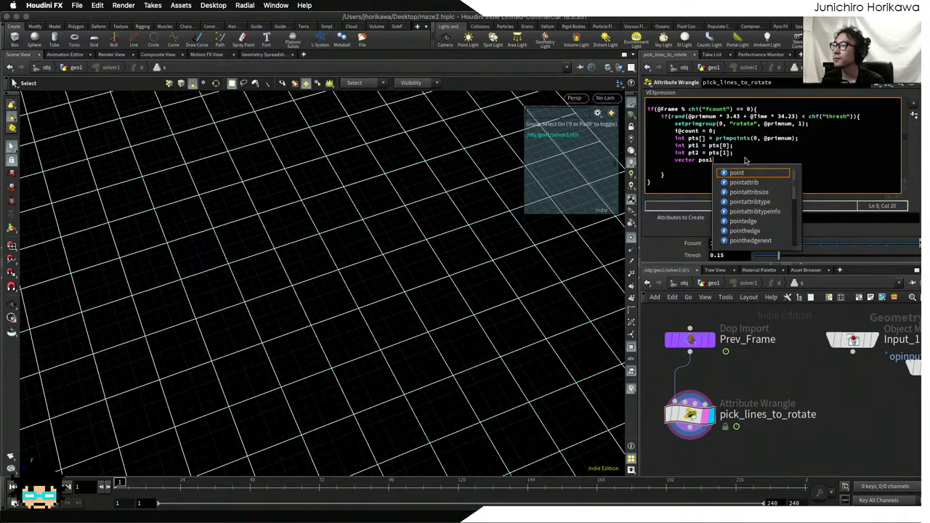
text( = point(0, "P")
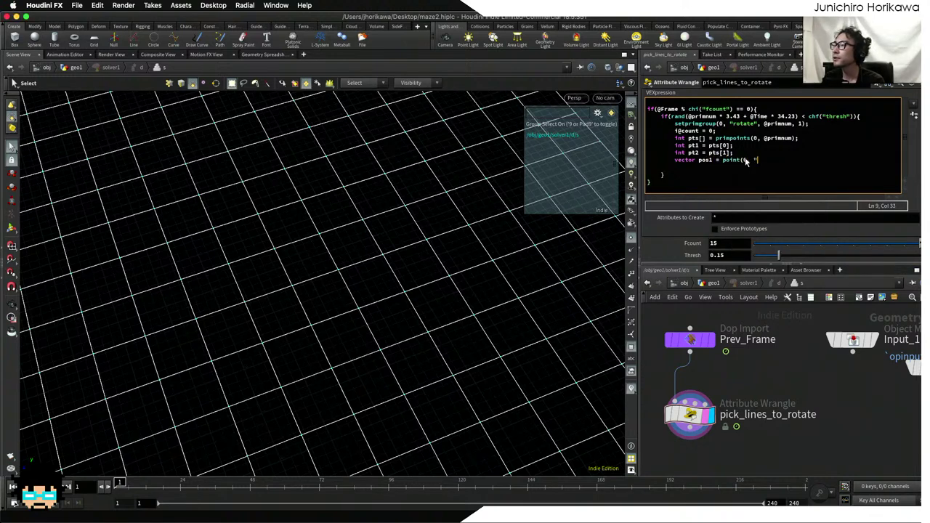
text(, )
text(pt1);)
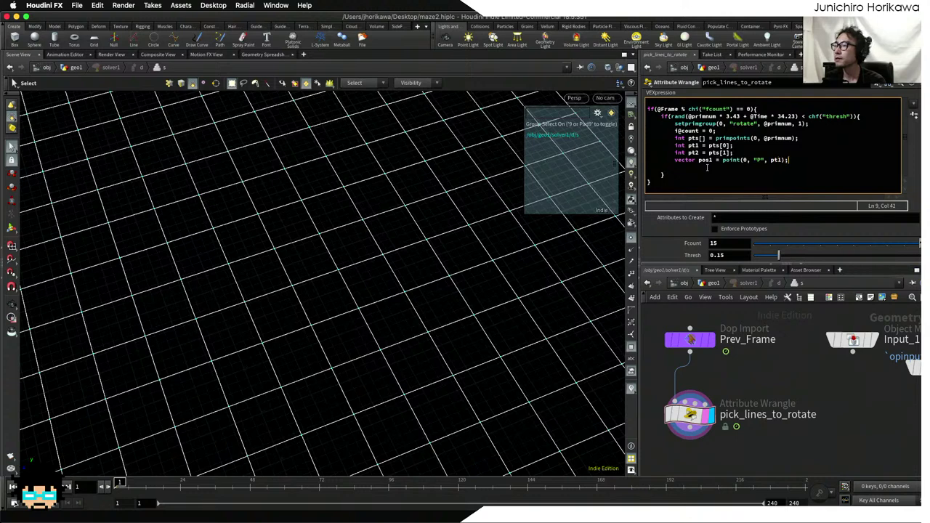
key(Return)
text(vectpr)
key(Return)
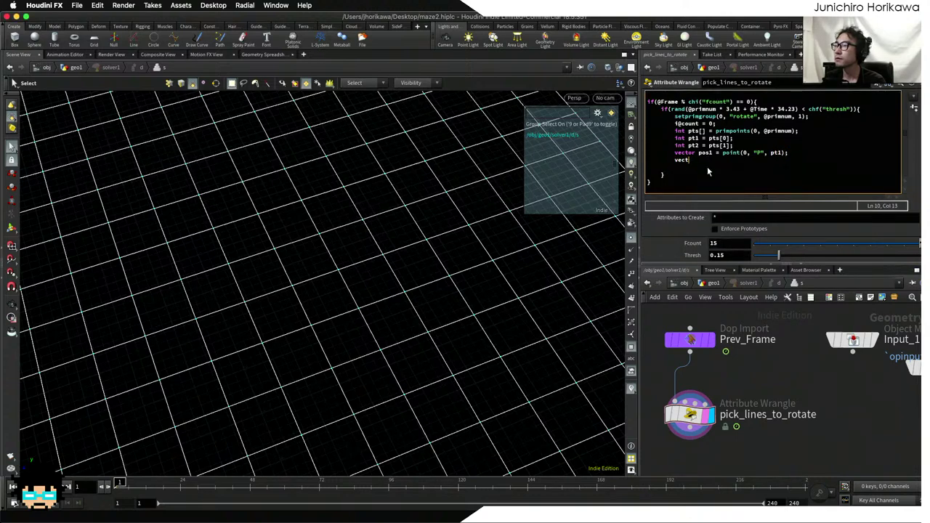
text(pos2 = point()
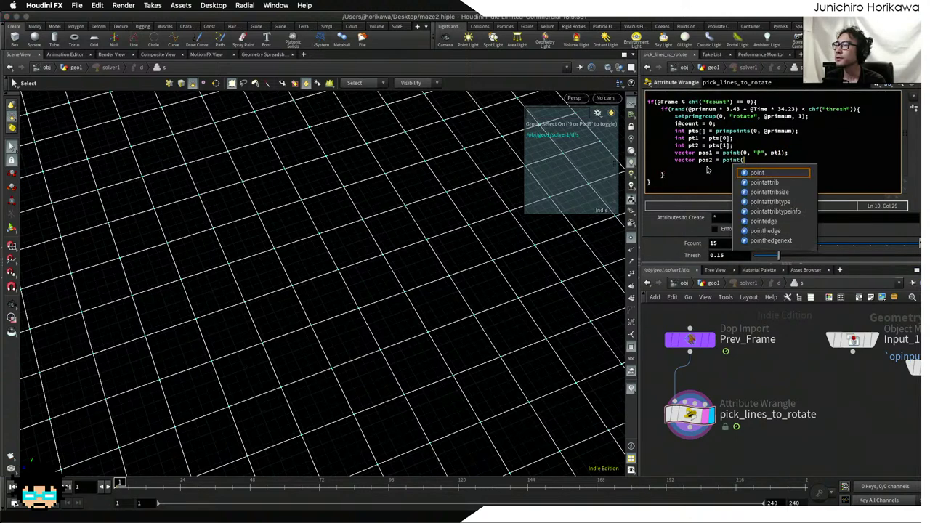
text(0, "P", pt2);)
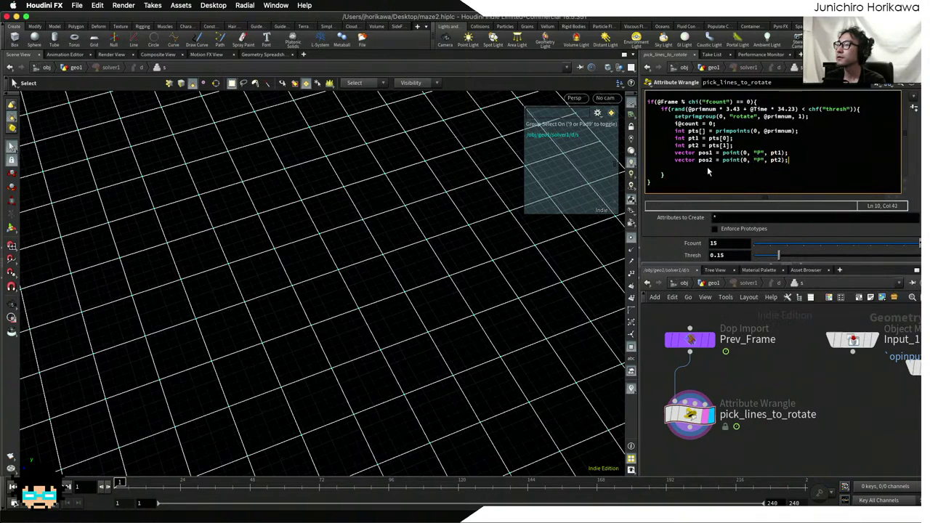
key(Return)
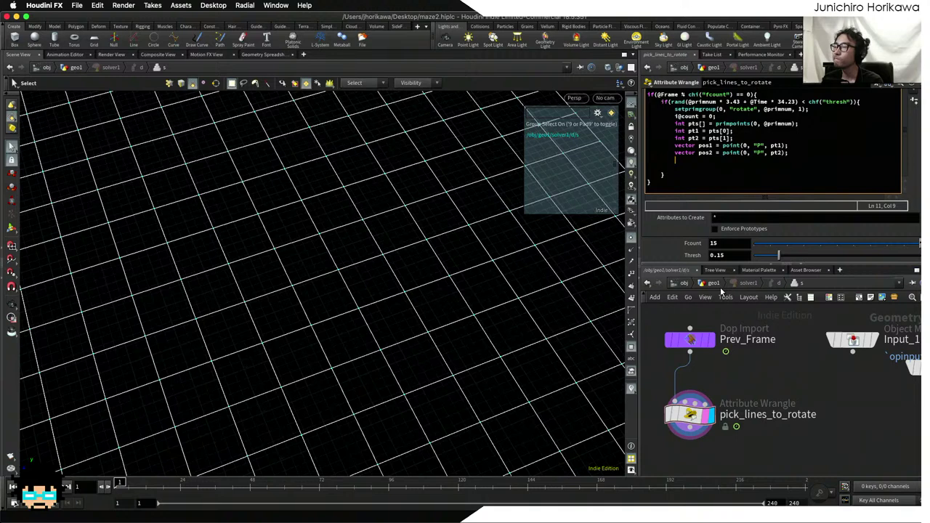
- Store the positions as v@rest1 = pos1; and v@rest2 = pos2;
text(v@rest1)
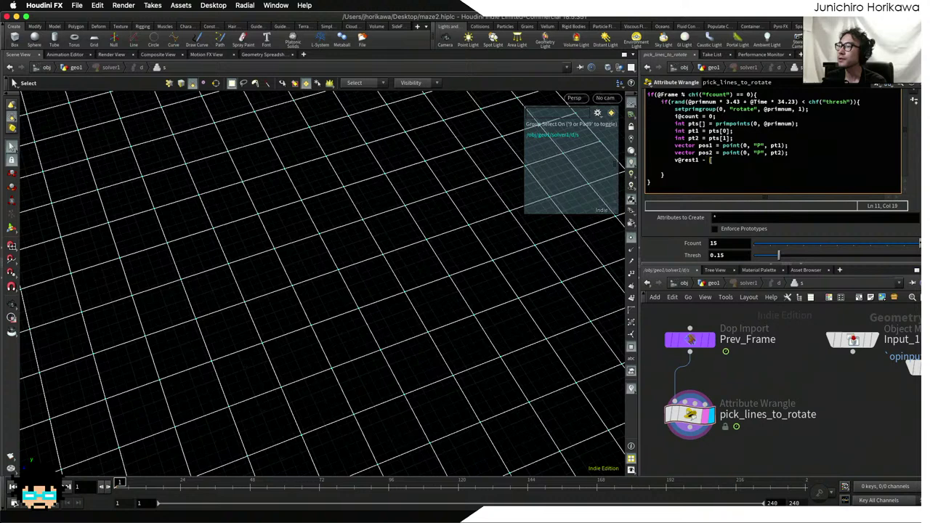
text(= p)
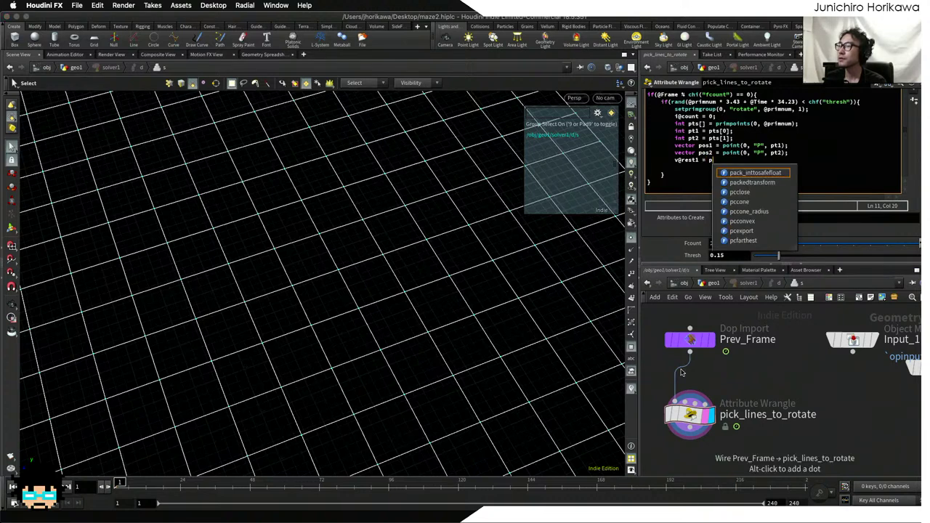
text(os1;)
key(Return)
text(v@)
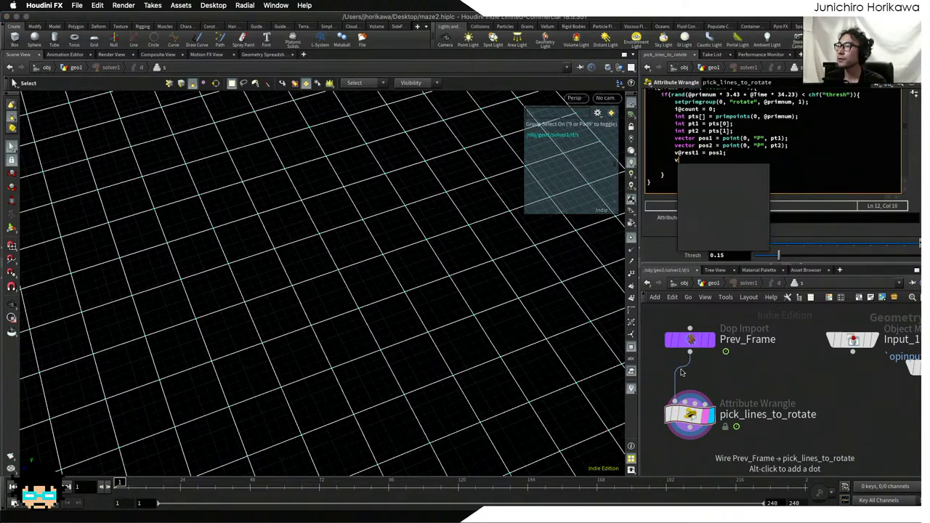
text(rest2 =)
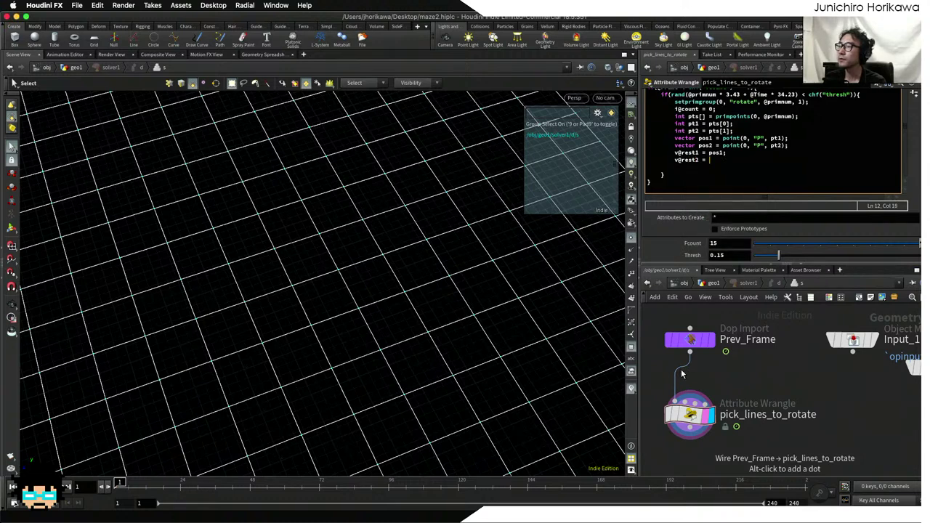
text( pos2;)
key(Return)
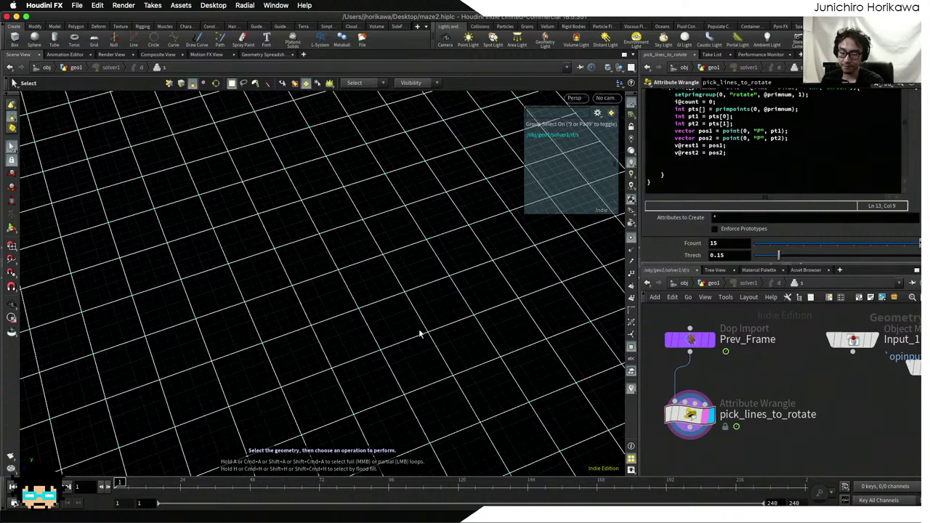
- Tumble the view around the empty grid, then return to the wrangle code after the rest2 line
key(Escape)
drag(420, 333, 428, 301)
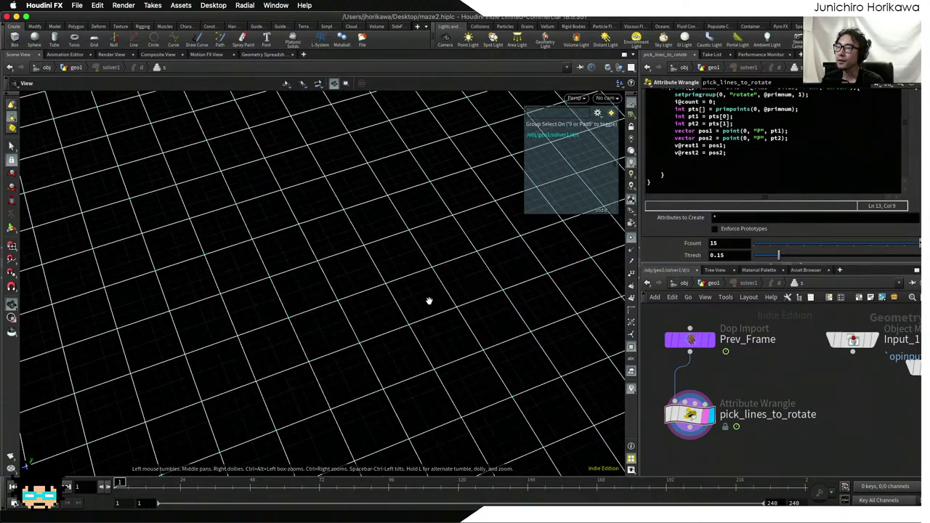
key(s)
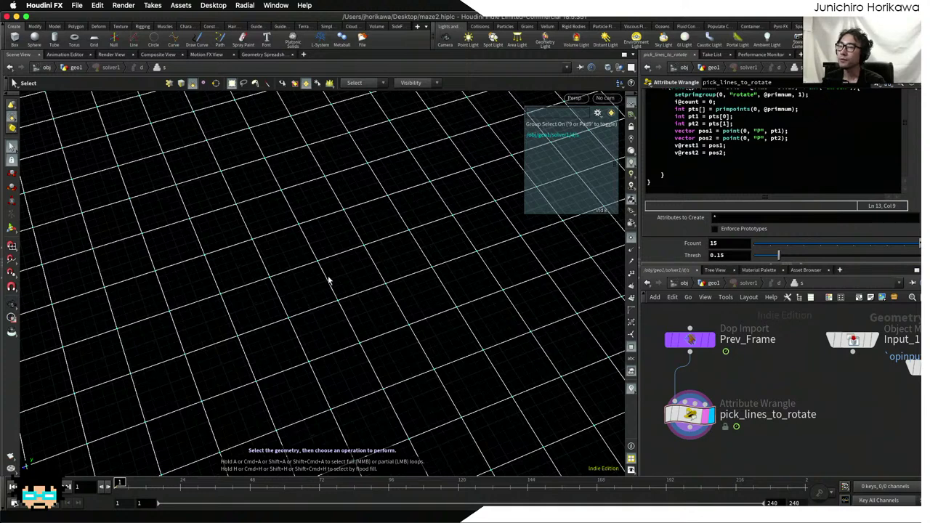
key(Escape)
drag(325, 267, 347, 253)
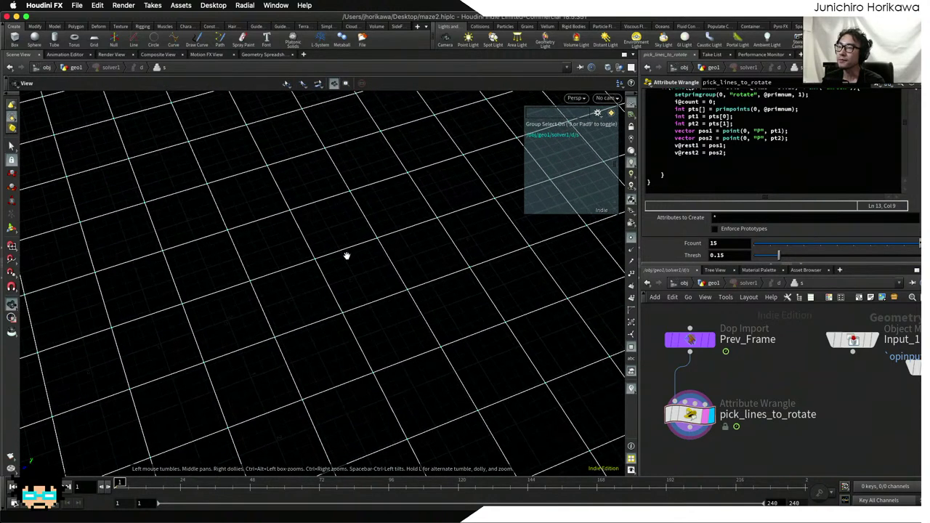
key(s)
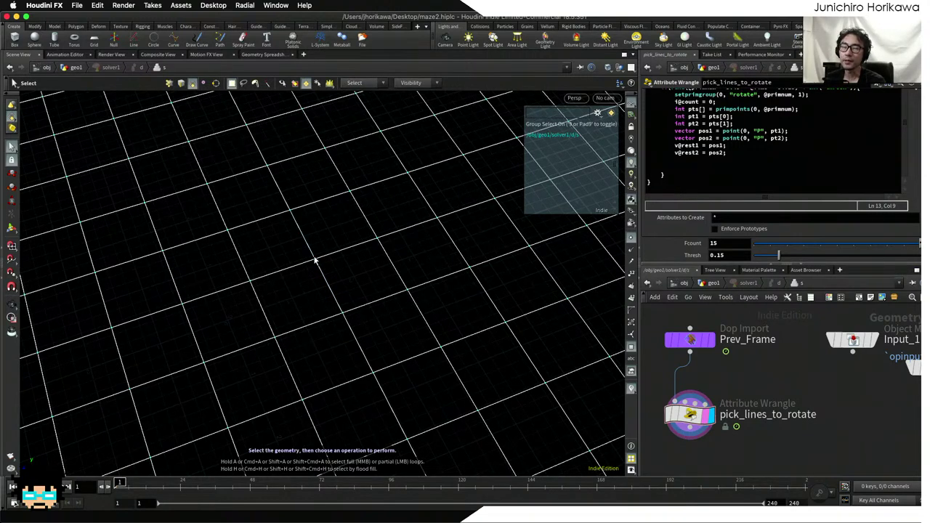
click(695, 163)
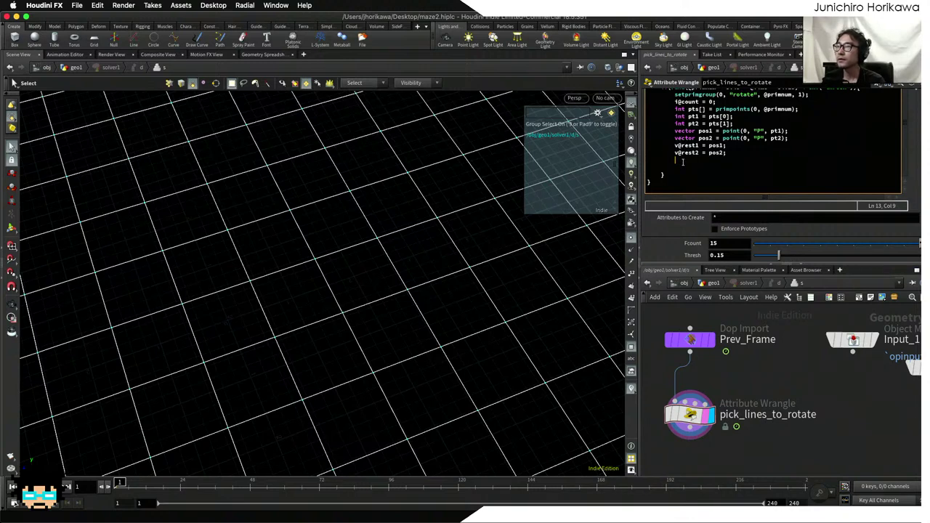
text(i@ori)
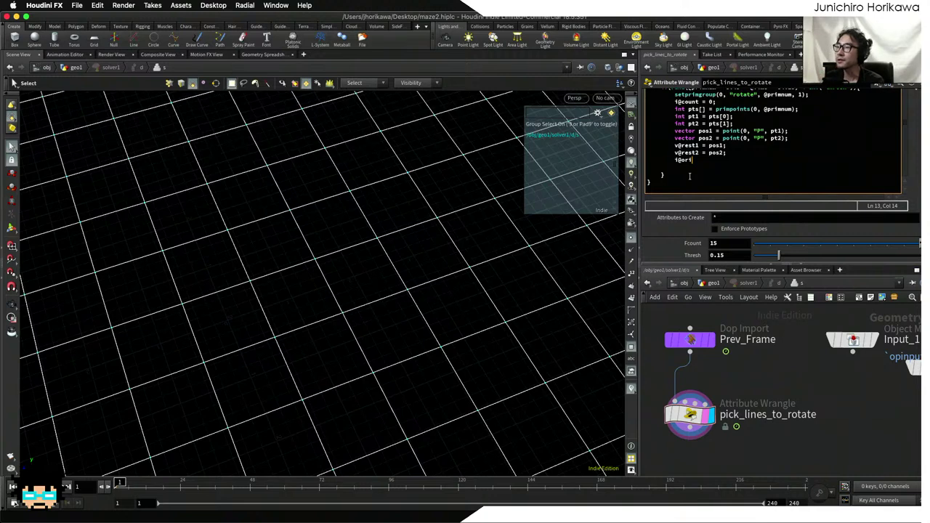
text(= rand()
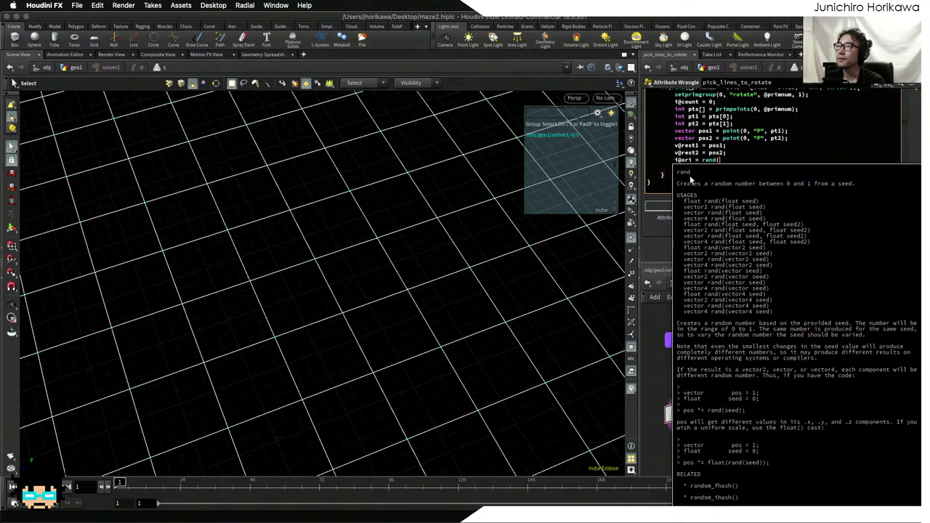
text(@primnum,)
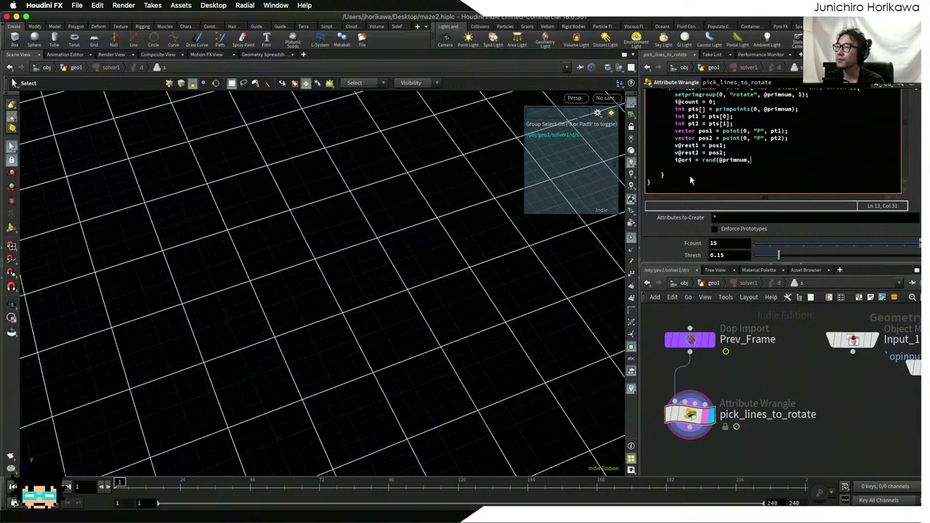
key(BackSpace)
text(* 6.234)
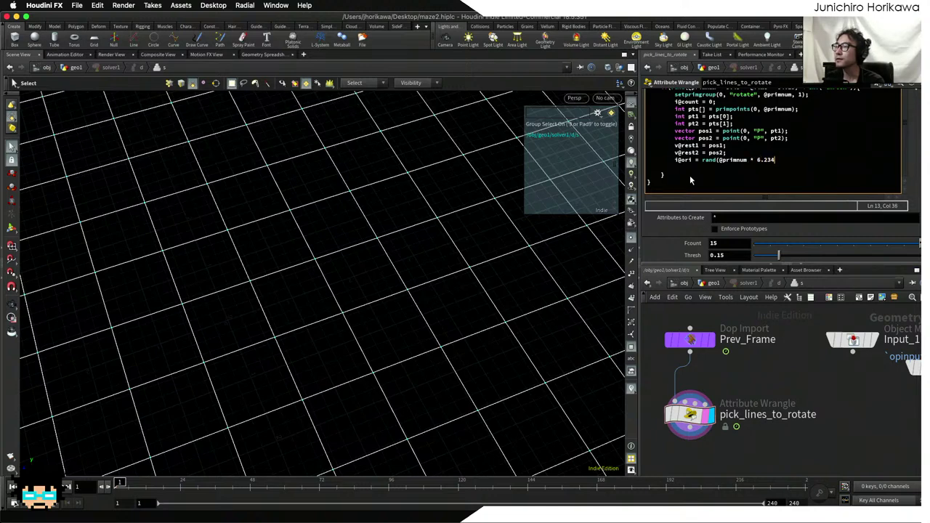
text( + @)
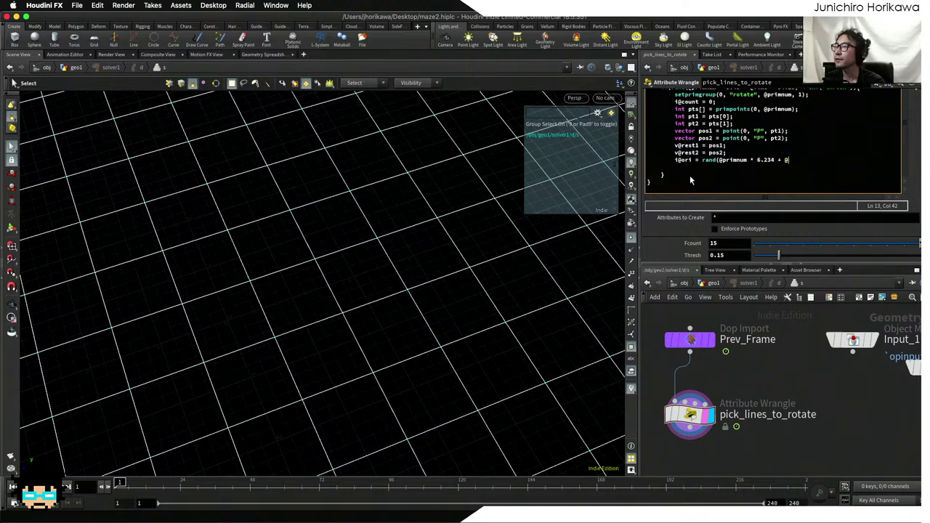
text(Time * 3.24))
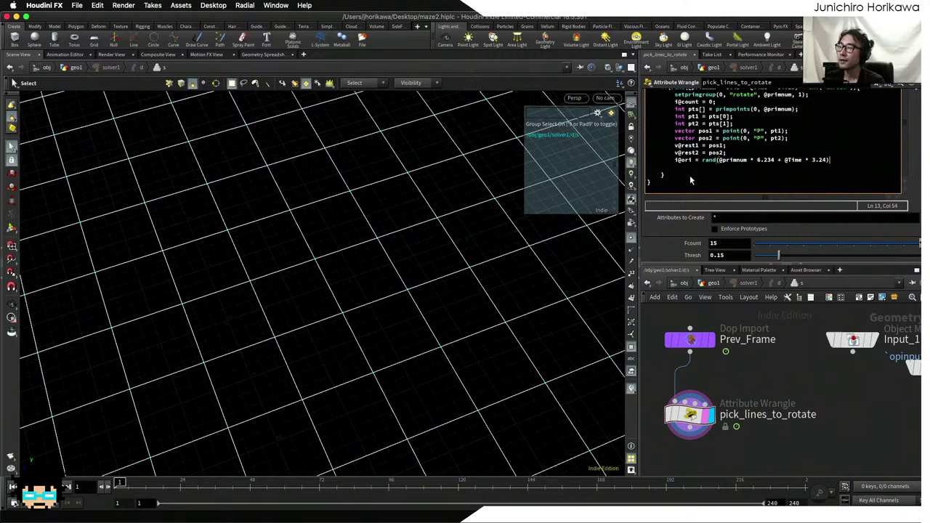
text( < 0.5)
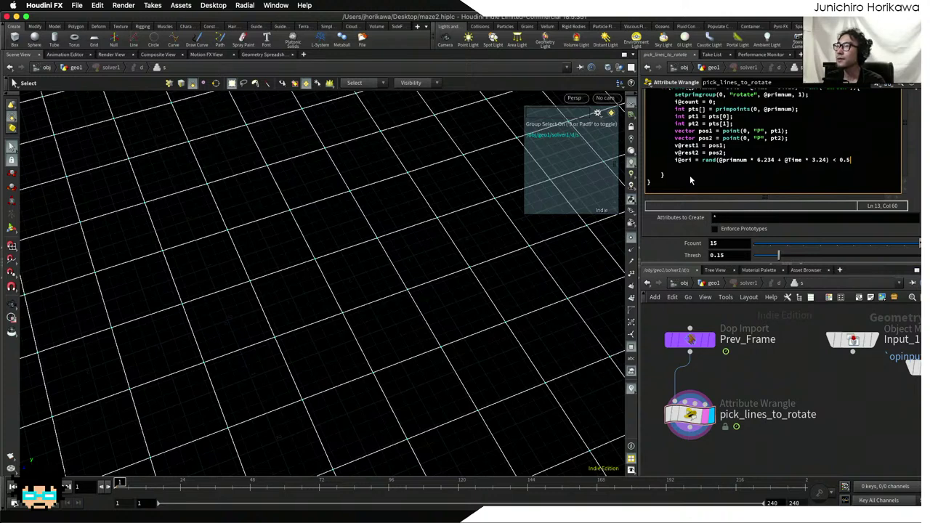
text( ? 1)
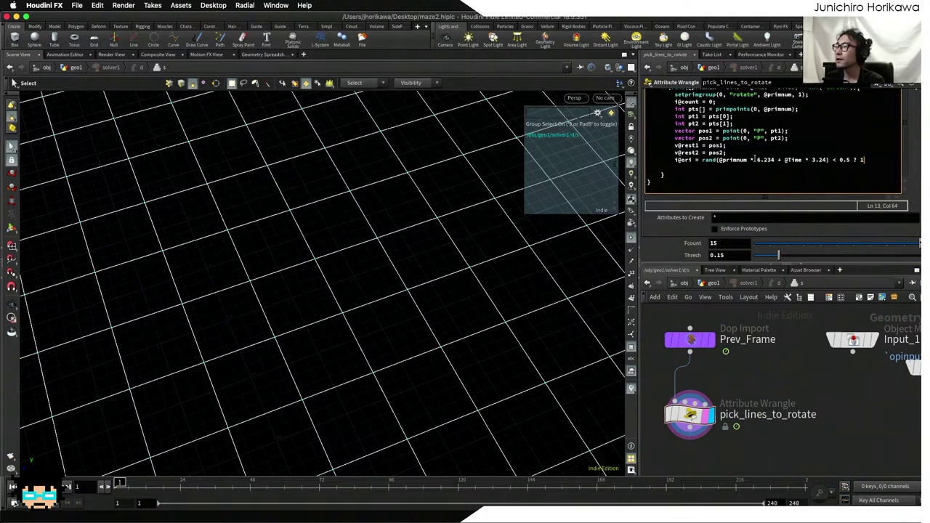
text(:)
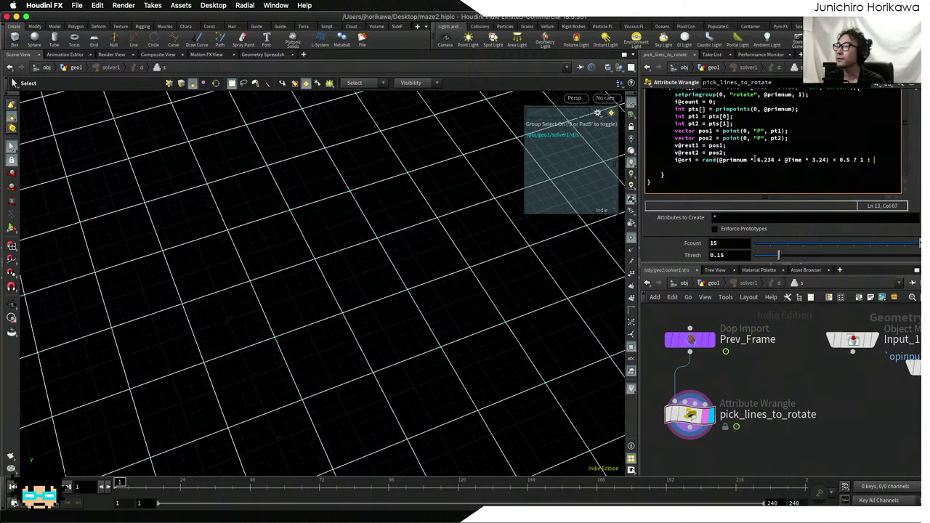
text( -1;)
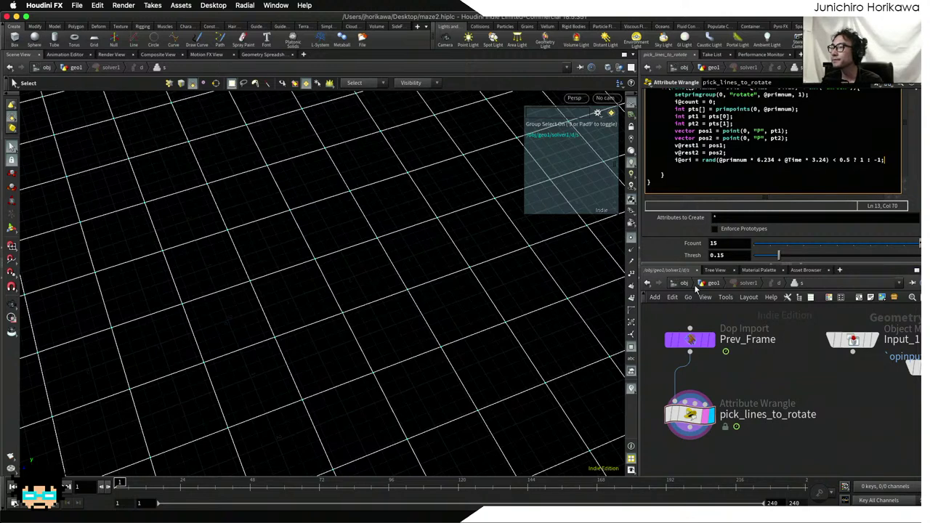
key(super+s)
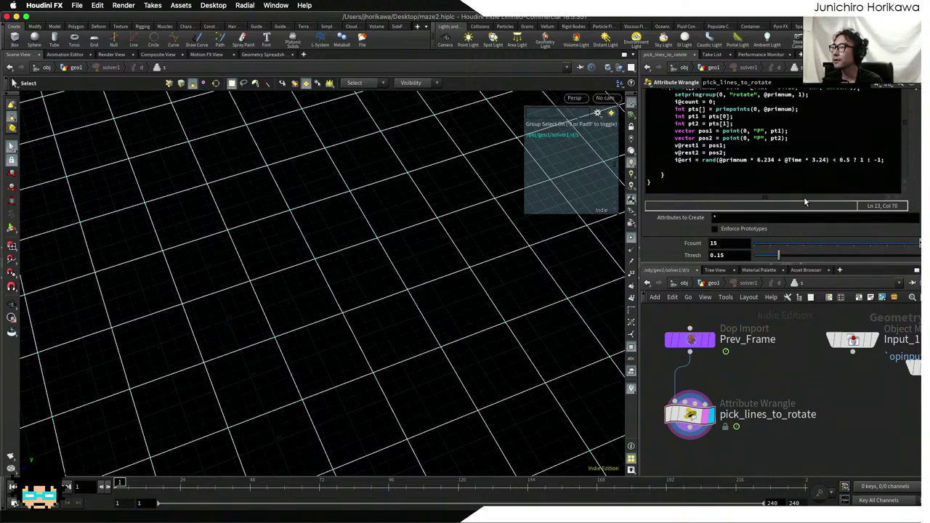
click(782, 169)
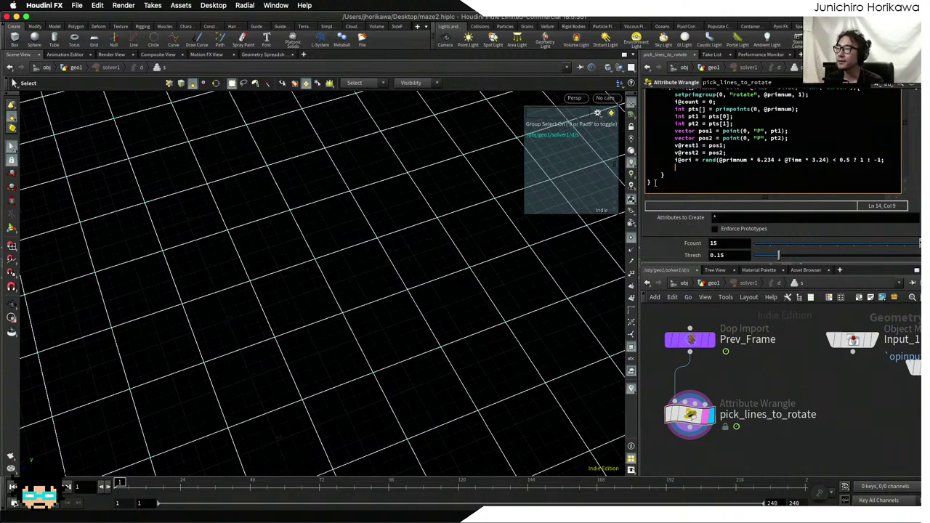
- Type i@vert = 1 - i@vert; on the next line and highlight the 1 - i@vert expression
text(i@)
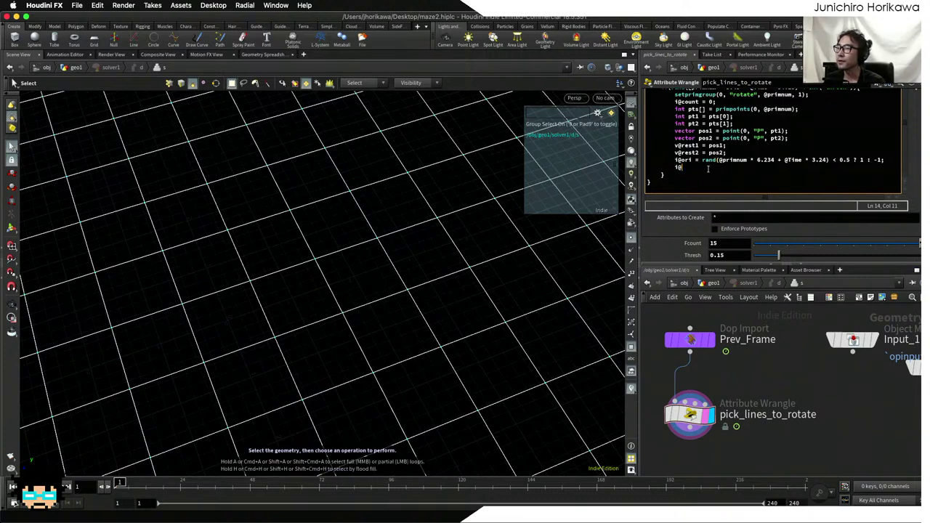
text(vert =)
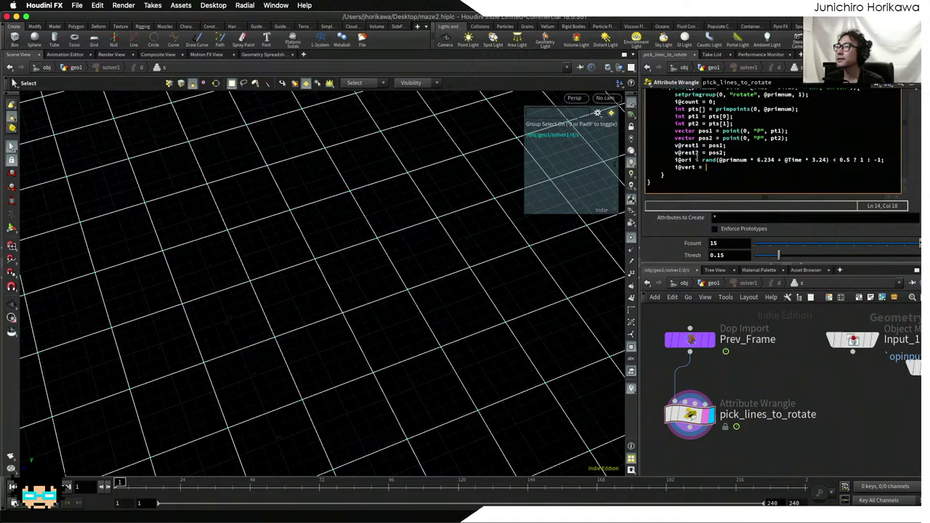
text(1)
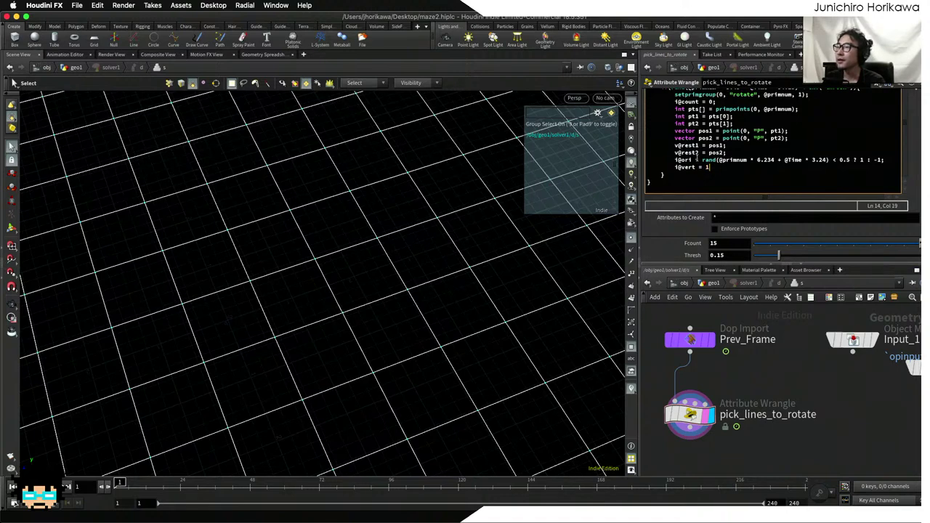
text( - )
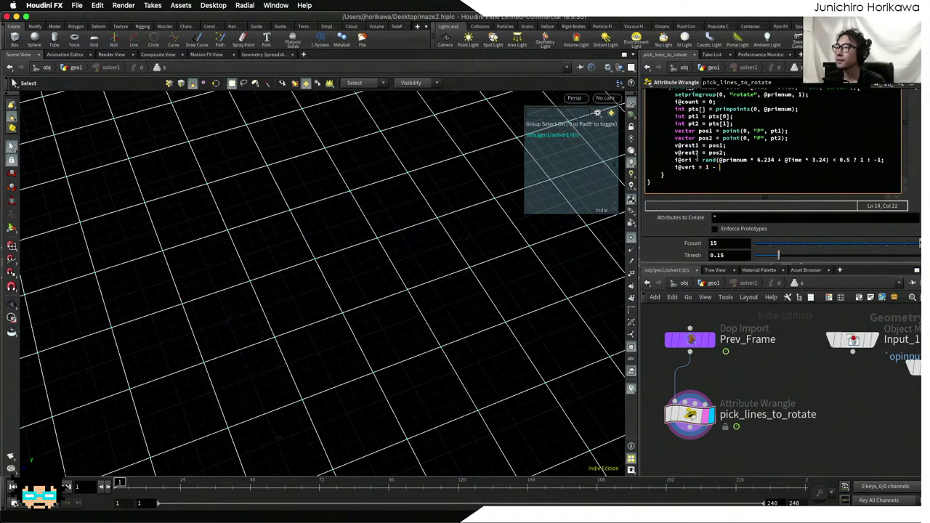
text(i)
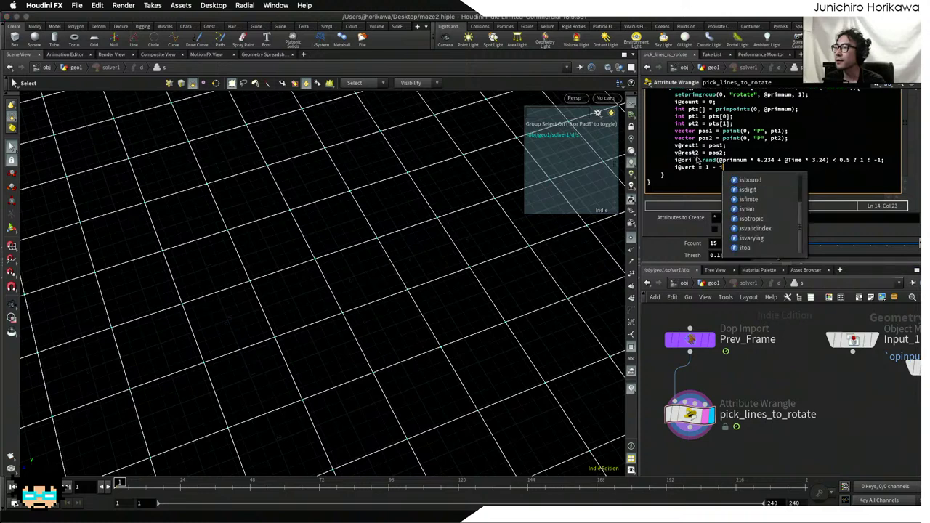
text(@vert)
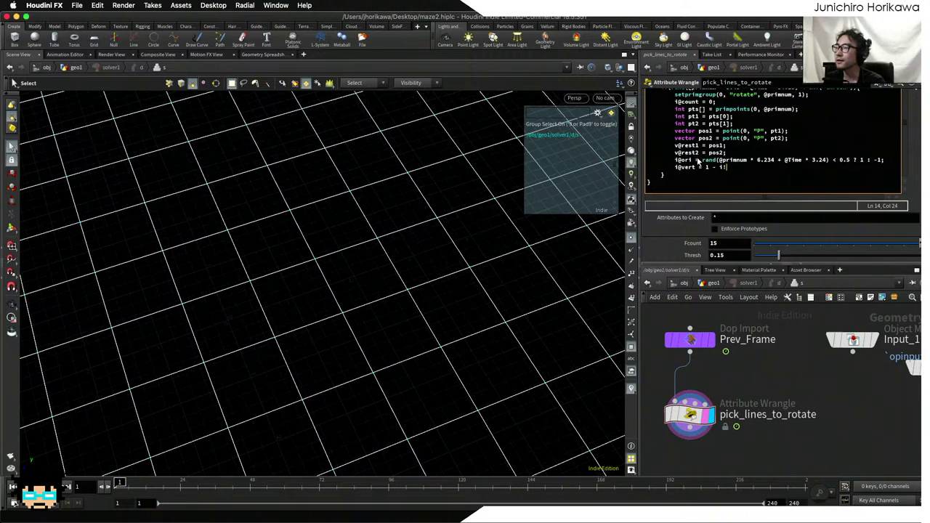
text(;)
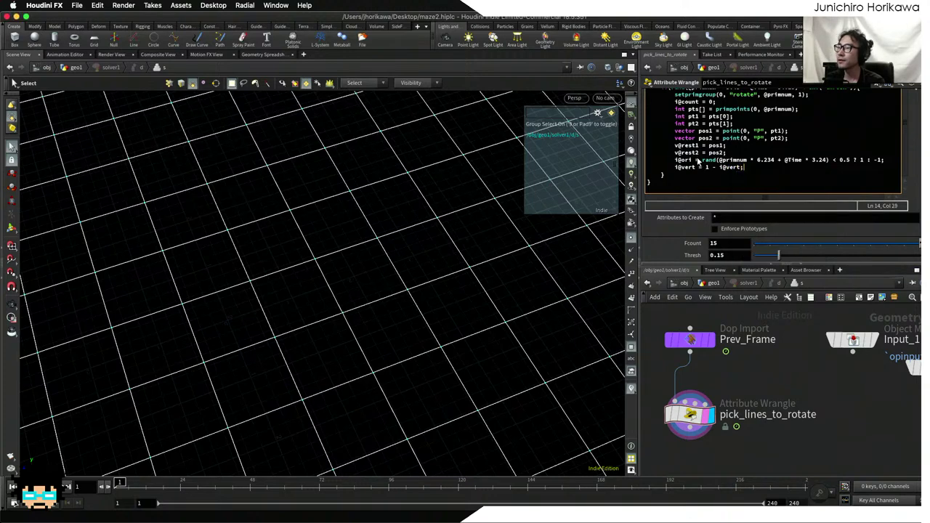
mouse_move(715, 414)
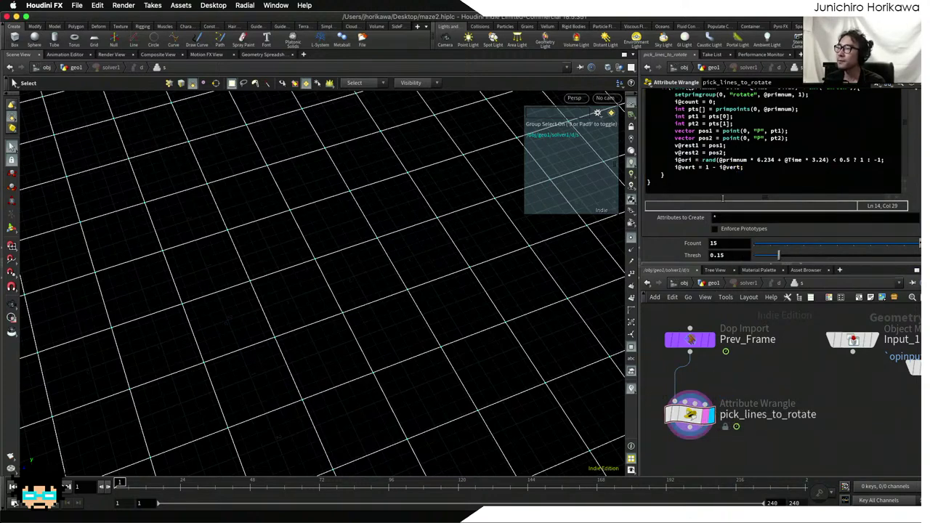
drag(696, 167, 743, 167)
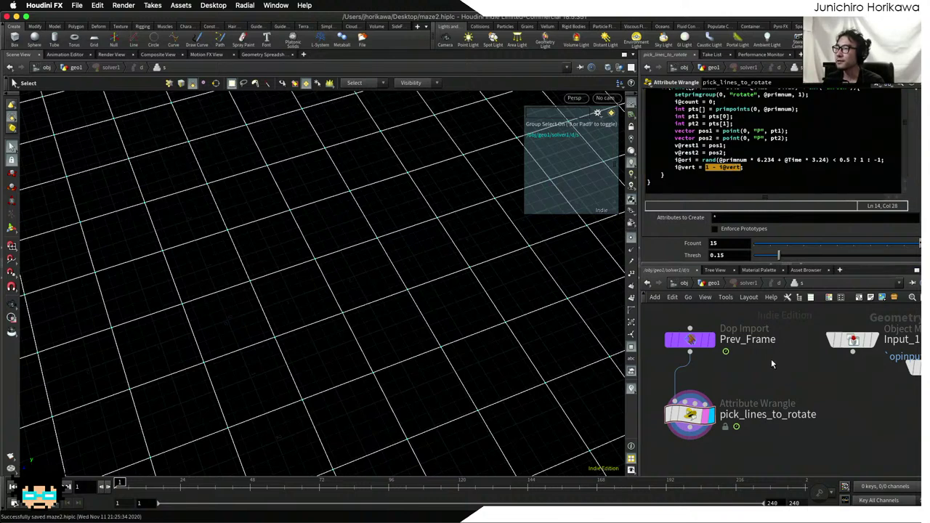
- Clear the code highlight, tumble the grid view, and go back up to the geo1 network
click(774, 174)
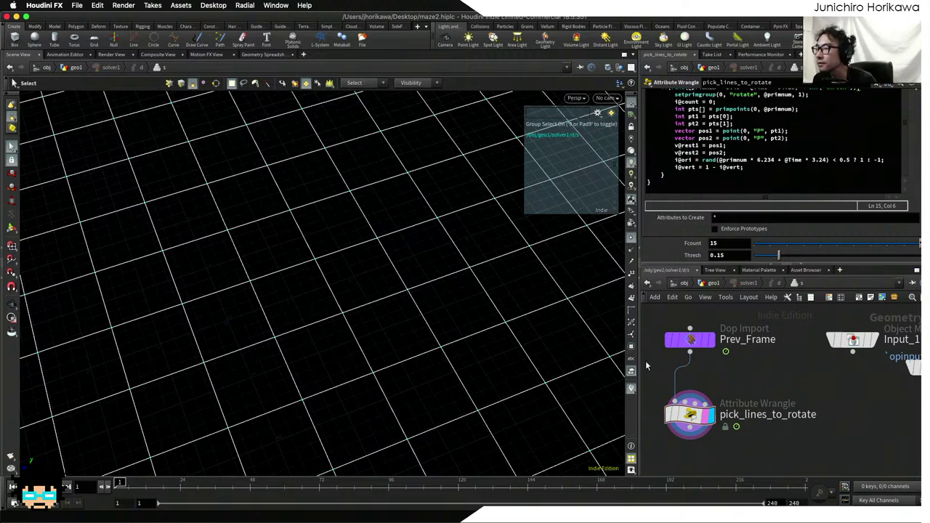
scroll(573, 318, down, 1)
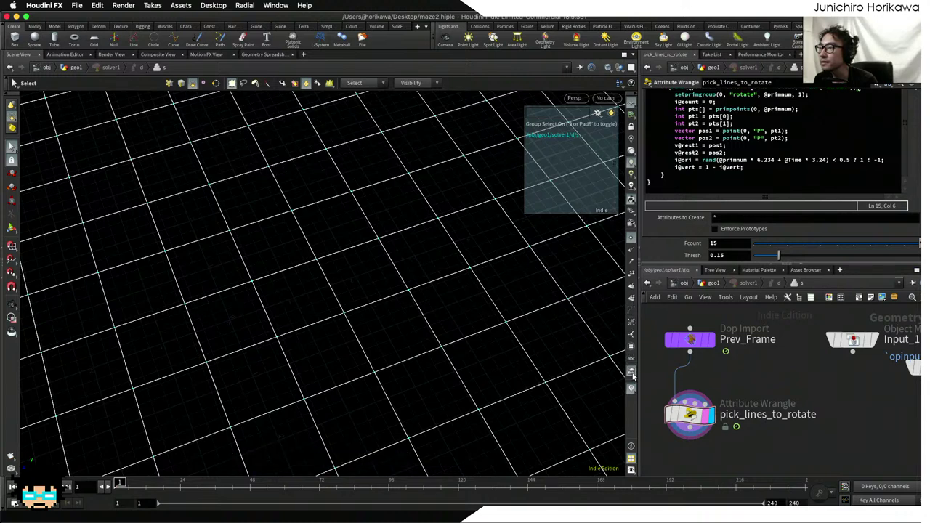
key(Escape)
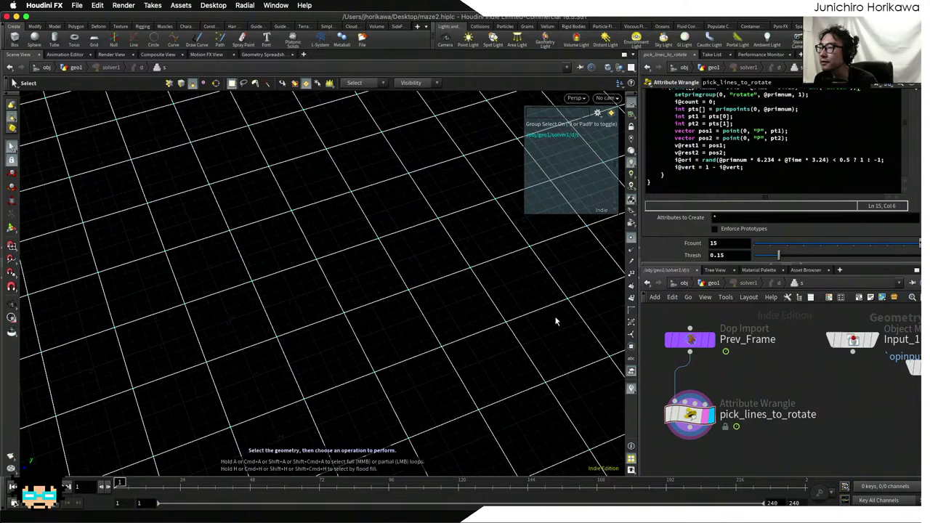
drag(557, 317, 532, 309)
key(s)
click(713, 282)
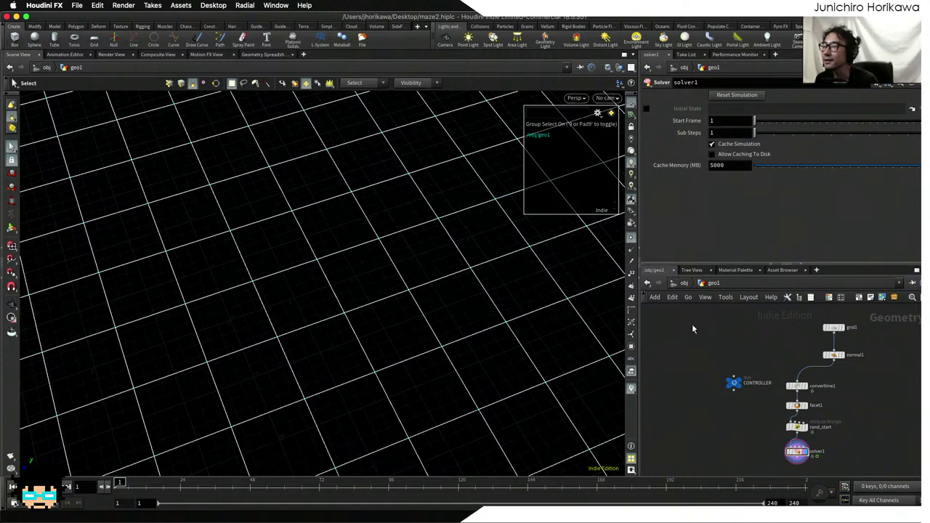
- Dive into solver1 from geo1, recentre its nodes, and save the scene
scroll(753, 454, up, 3)
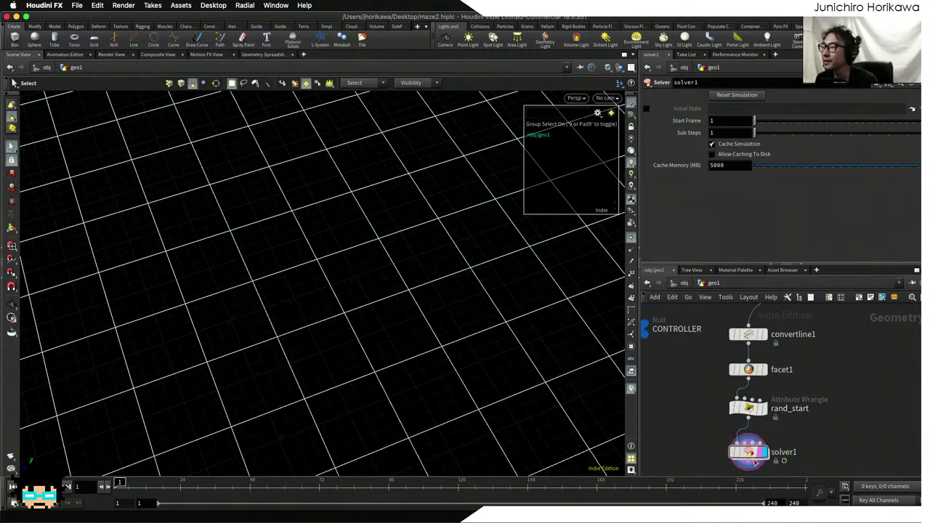
middle_drag(753, 456, 798, 392)
double_click(735, 421)
scroll(726, 414, down, 2)
scroll(767, 419, up, 2)
scroll(767, 419, down, 3)
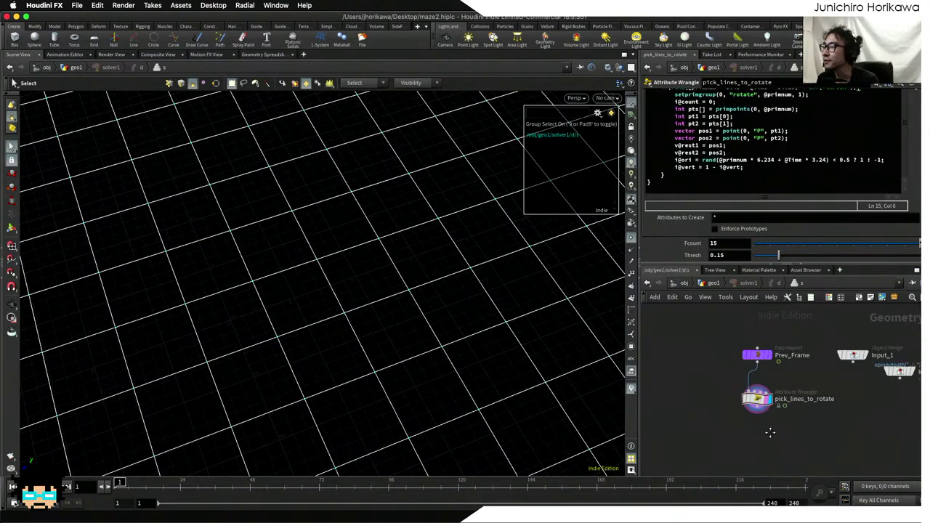
middle_drag(767, 419, 751, 420)
key(super+s)
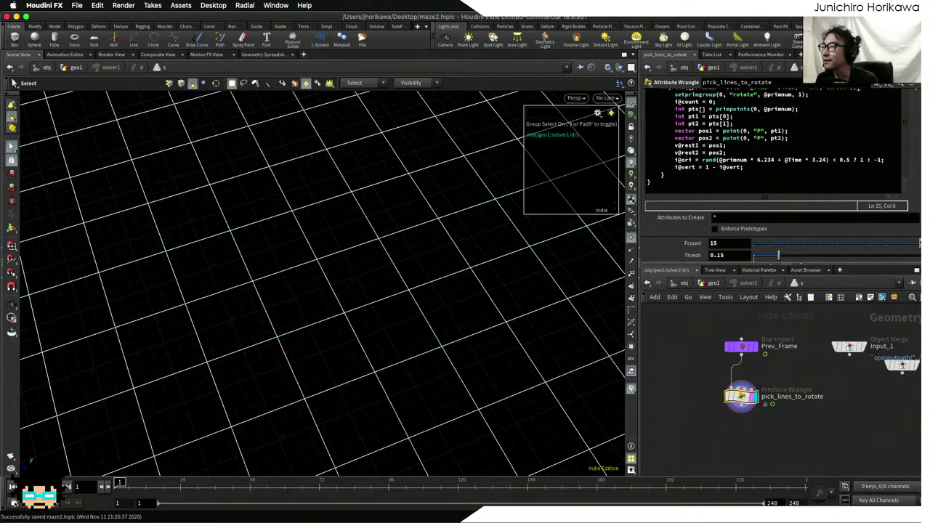
- Enlarge the pick_lines_to_rotate parameters, select through its VEX code, and bring up the pane-type list
drag(740, 262, 740, 335)
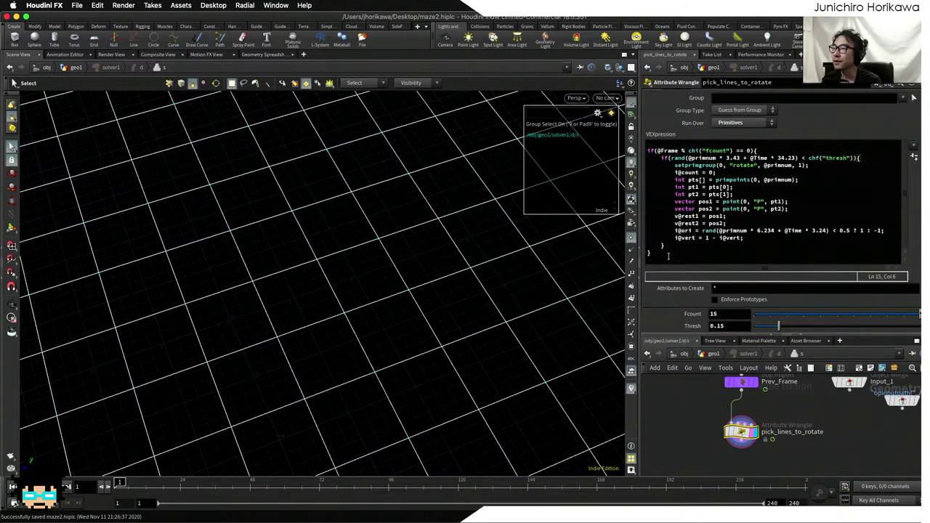
drag(668, 257, 629, 150)
click(678, 151)
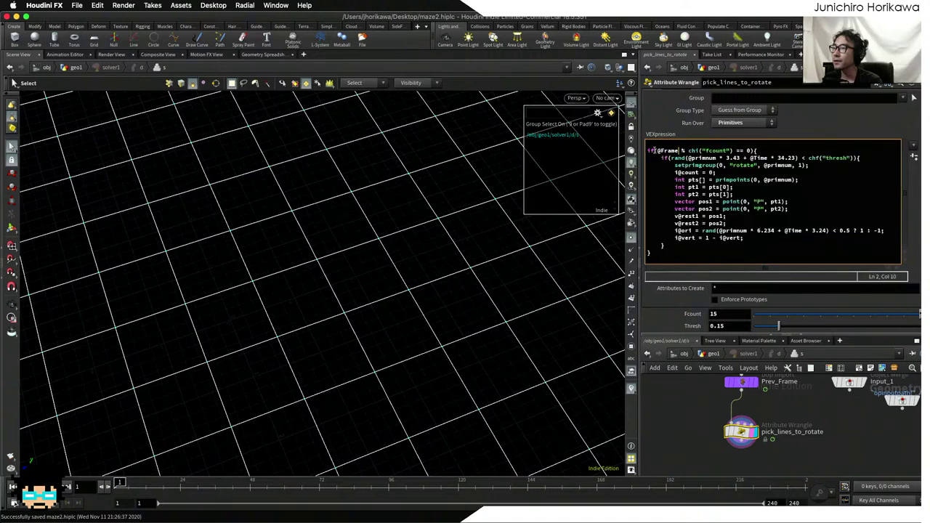
click(645, 150)
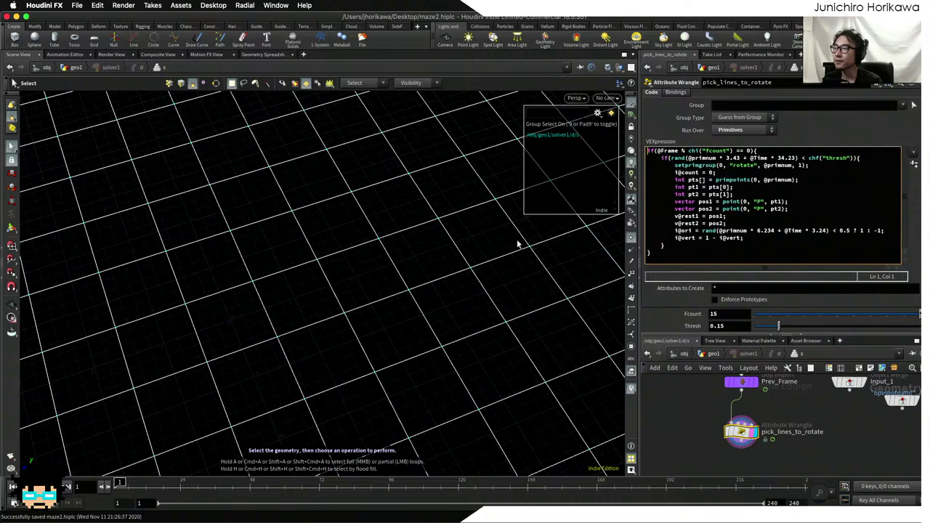
right_click(543, 289)
click(437, 308)
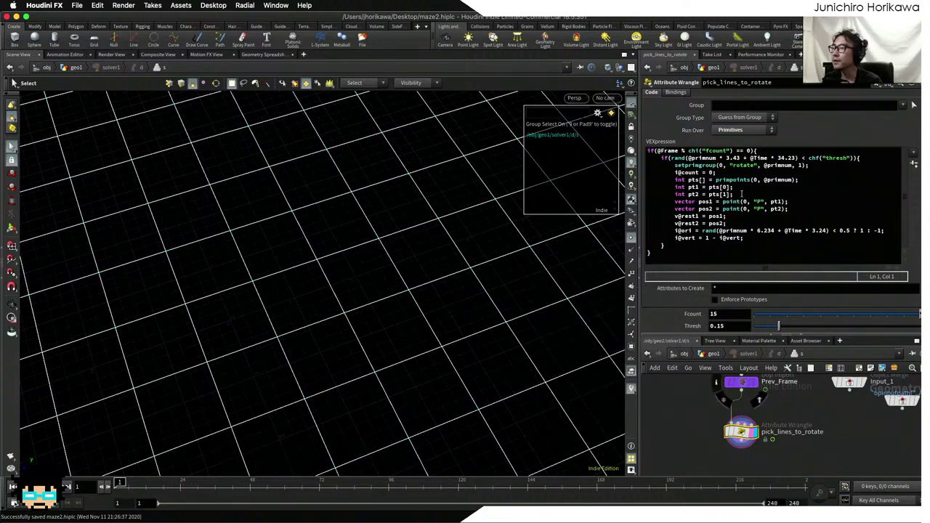
click(799, 55)
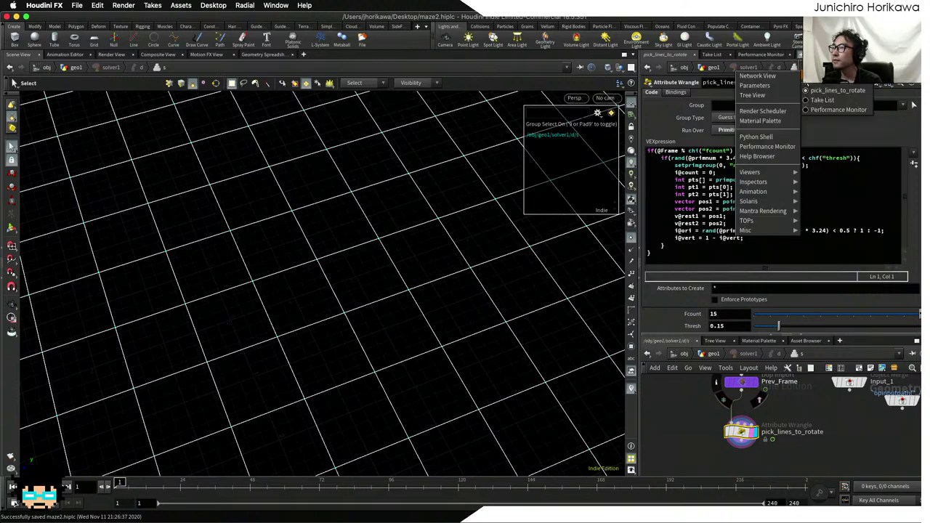
mouse_move(766, 181)
click(821, 184)
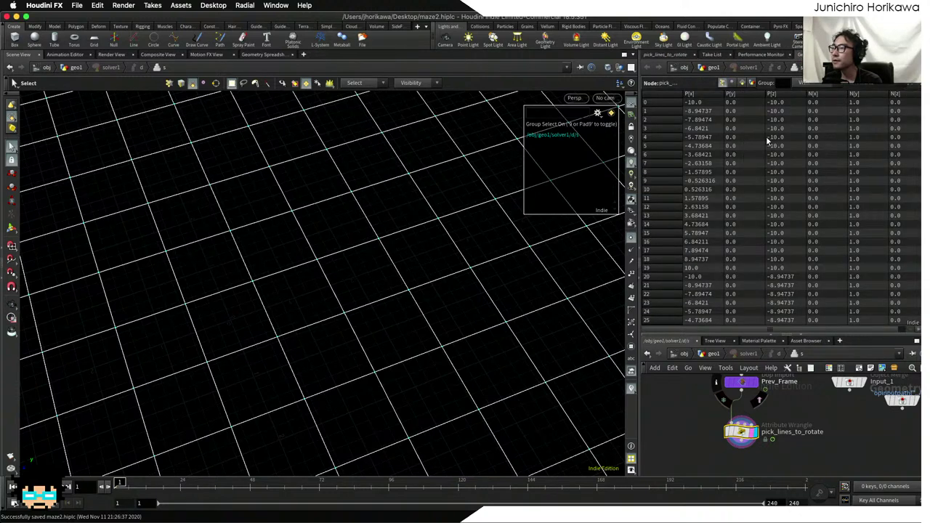
click(741, 83)
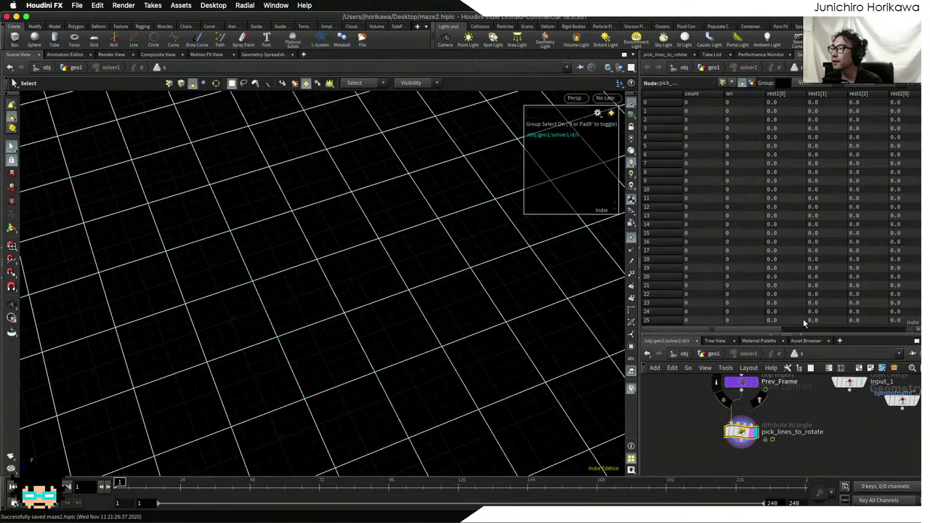
drag(779, 332, 789, 332)
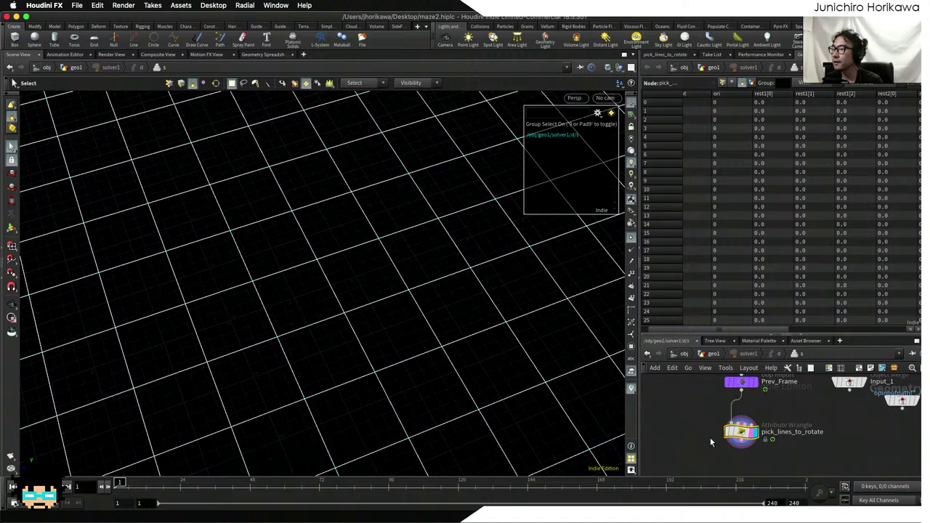
click(669, 55)
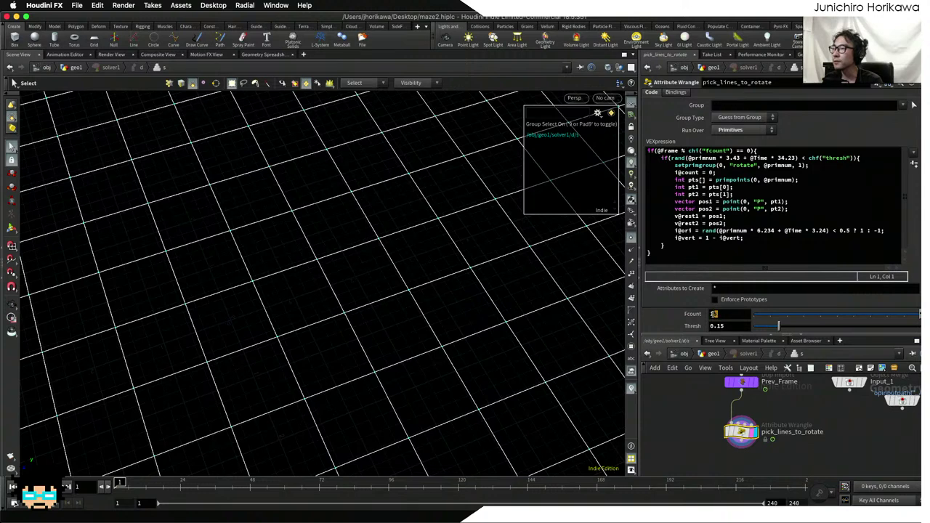
- Go up to geo1 through the network path bar, which crashes Houdini
click(711, 353)
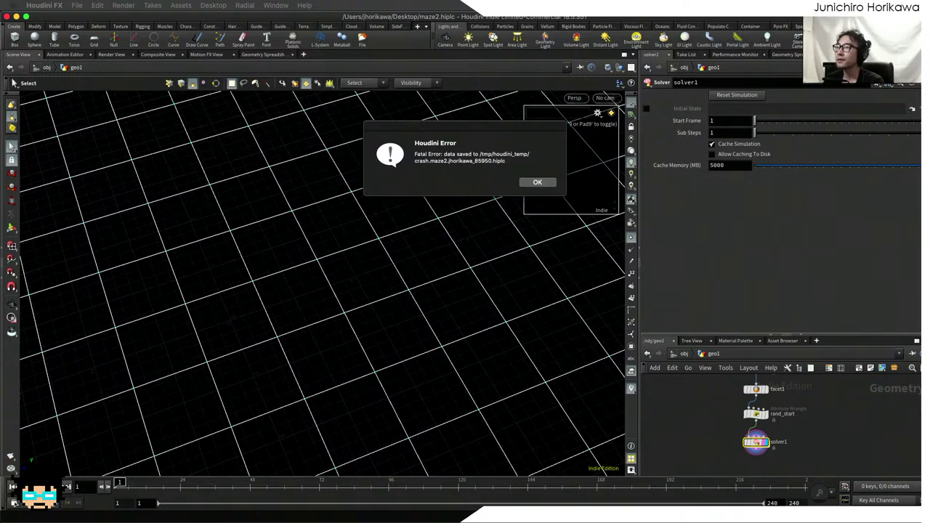
- Dismiss the crash error, hide Houdini, and relaunch Houdini 18.5.351 through Alfred
click(534, 183)
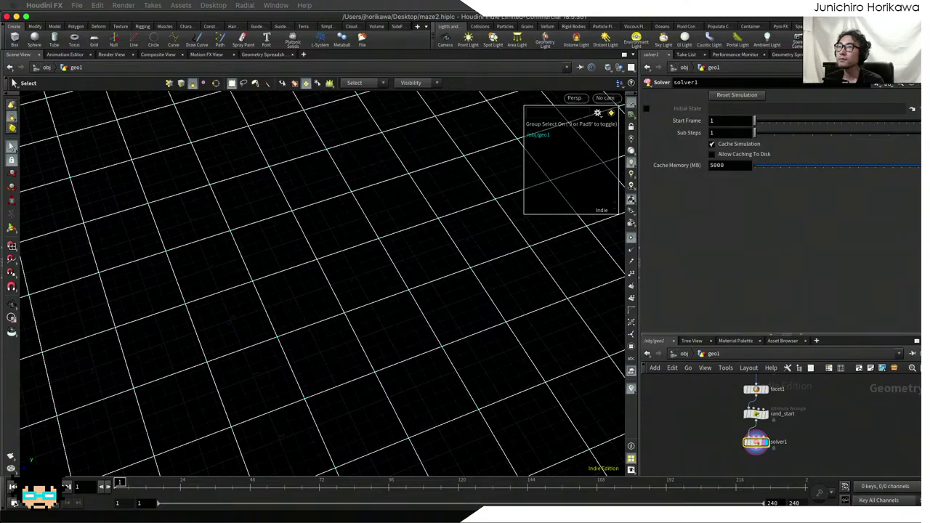
key(super+h)
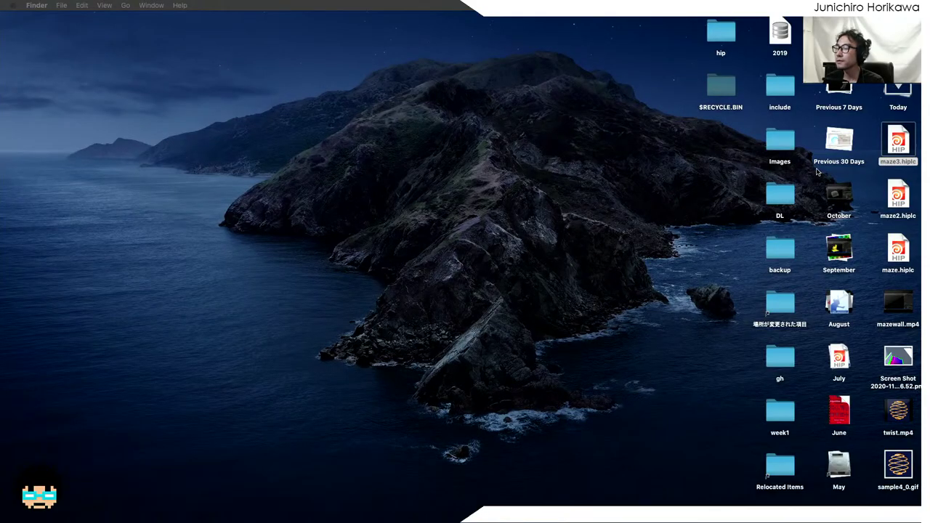
key(alt+space)
text(houdini)
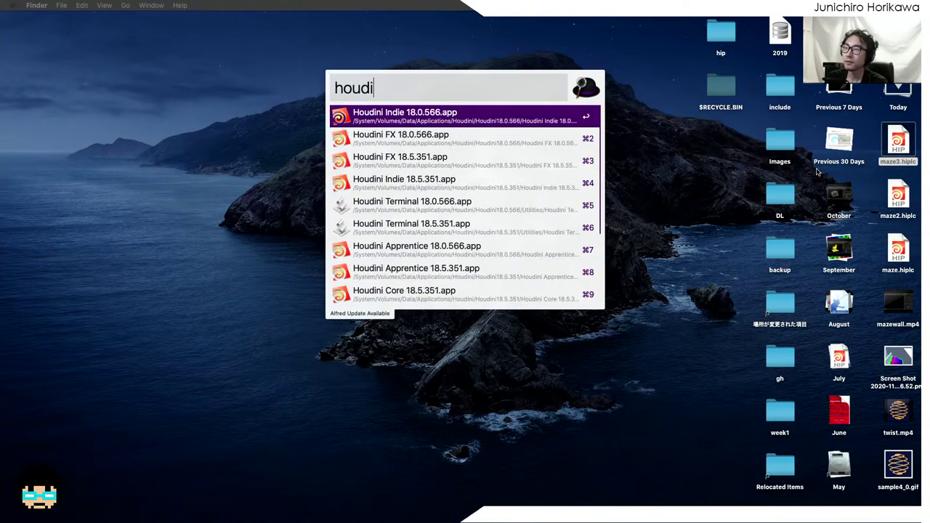
key(Down)
key(Down)
key(Return)
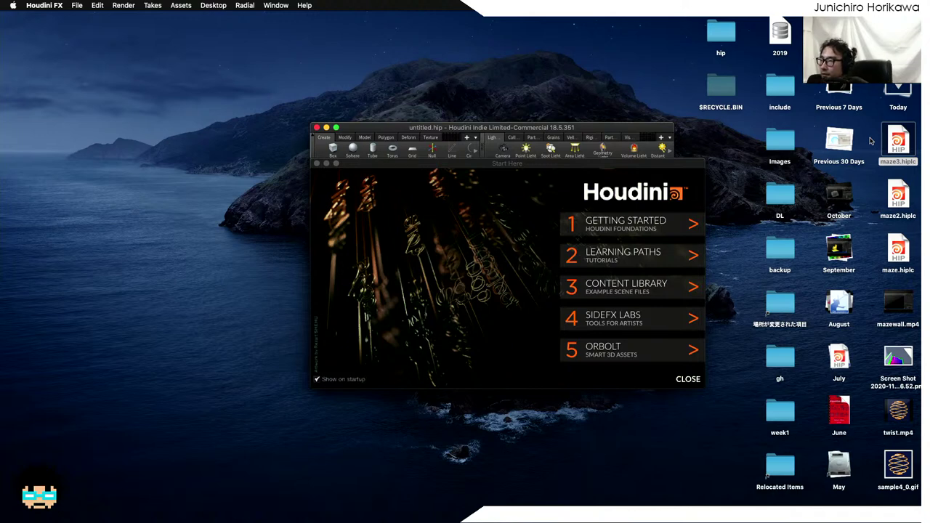
- Close Start Here, stretch the window to nearly full screen, and load maze3.hiplc
click(685, 380)
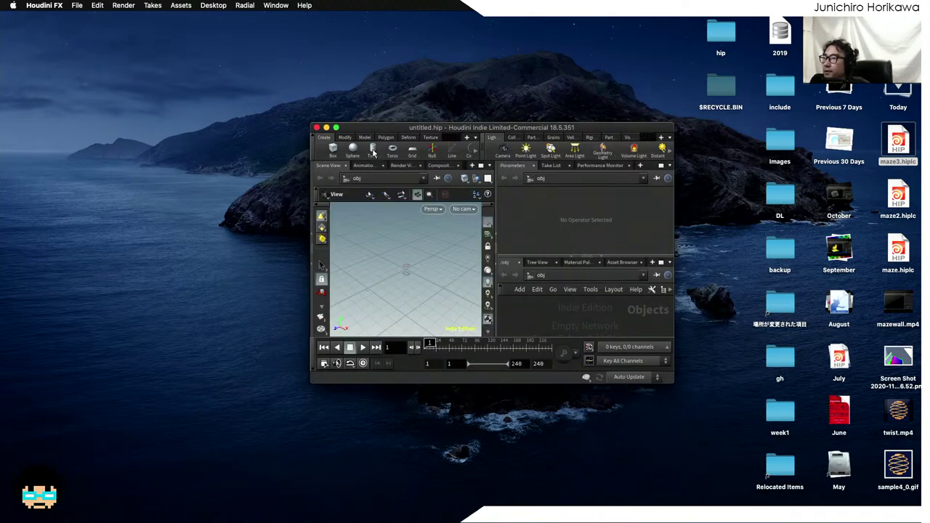
drag(394, 127, 125, 10)
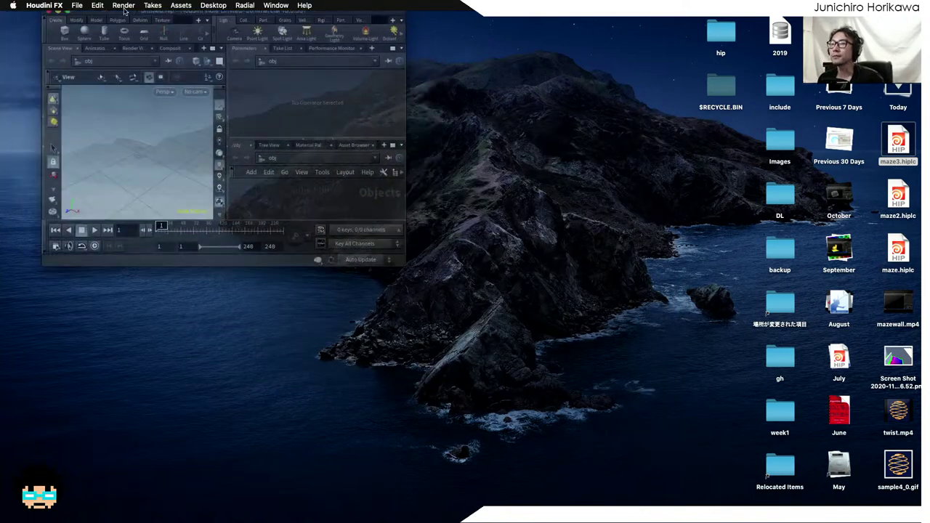
drag(366, 275, 862, 506)
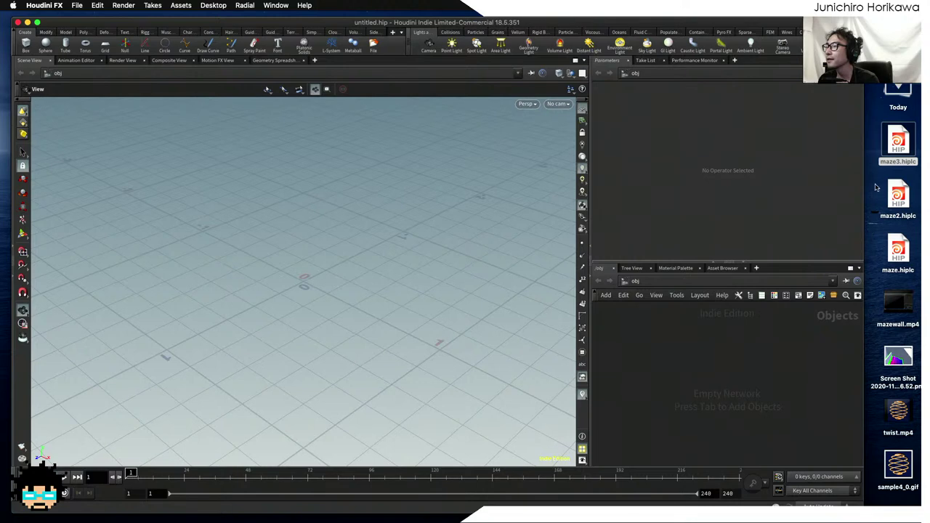
drag(893, 147, 757, 328)
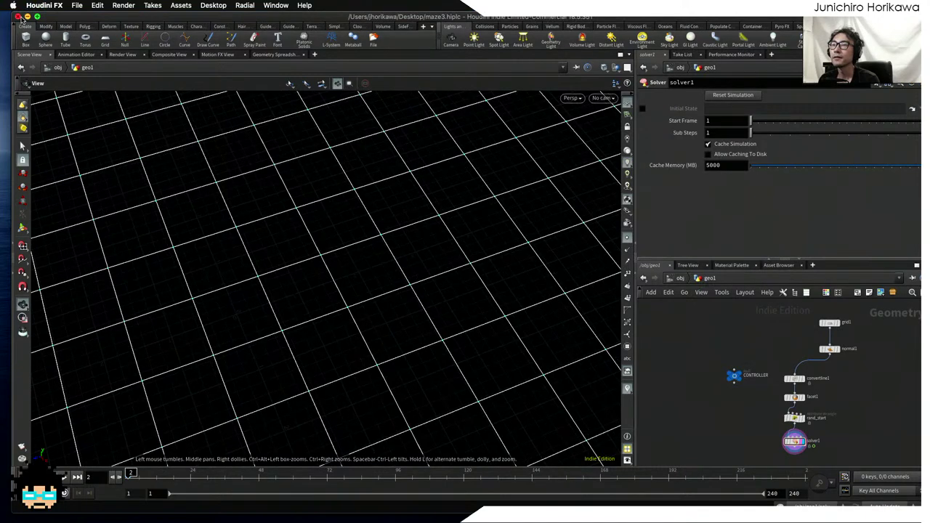
drag(14, 12, 4, 12)
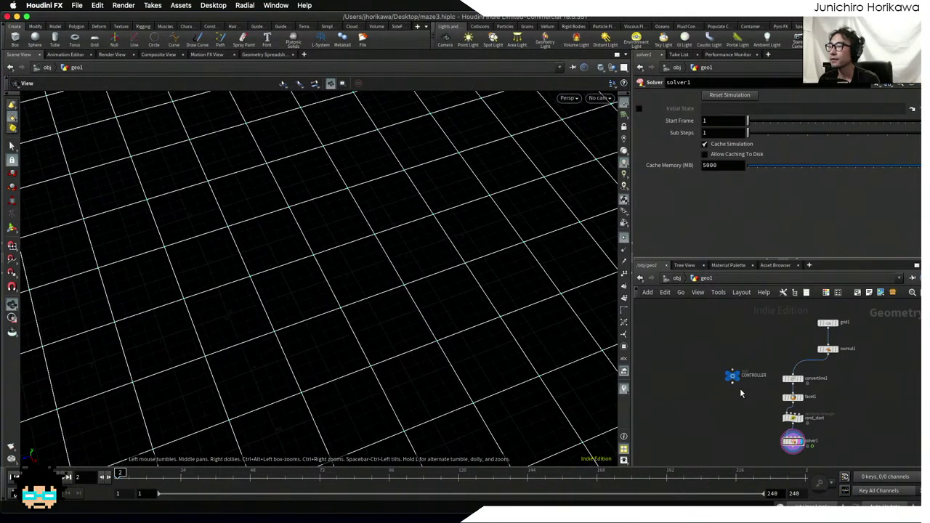
- Check the wrangle's Thresh inside solver1, play the simulation, then return inside solver1
double_click(756, 411)
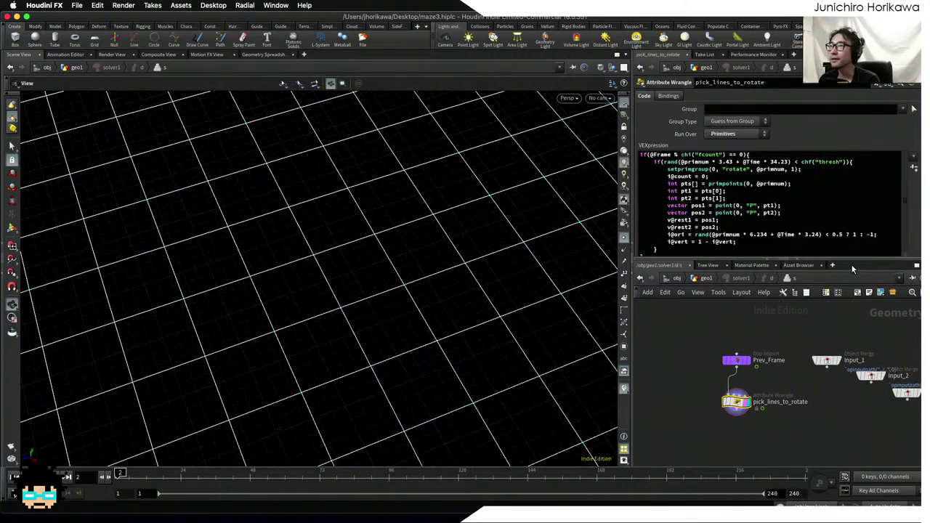
drag(851, 260, 851, 326)
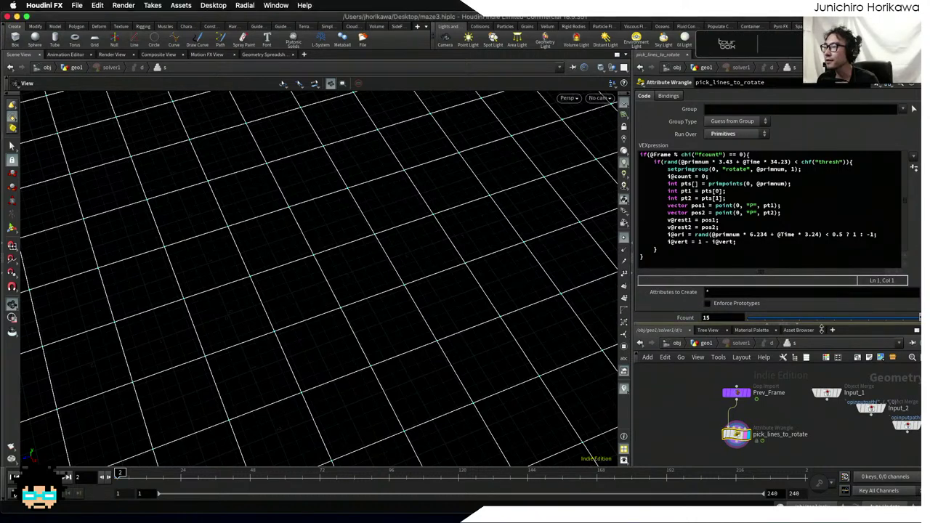
drag(819, 328, 819, 354)
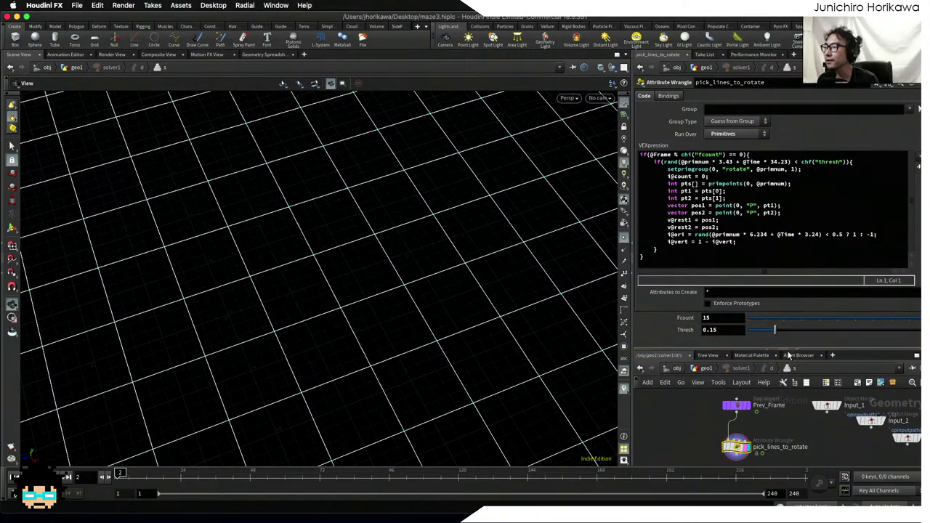
click(703, 368)
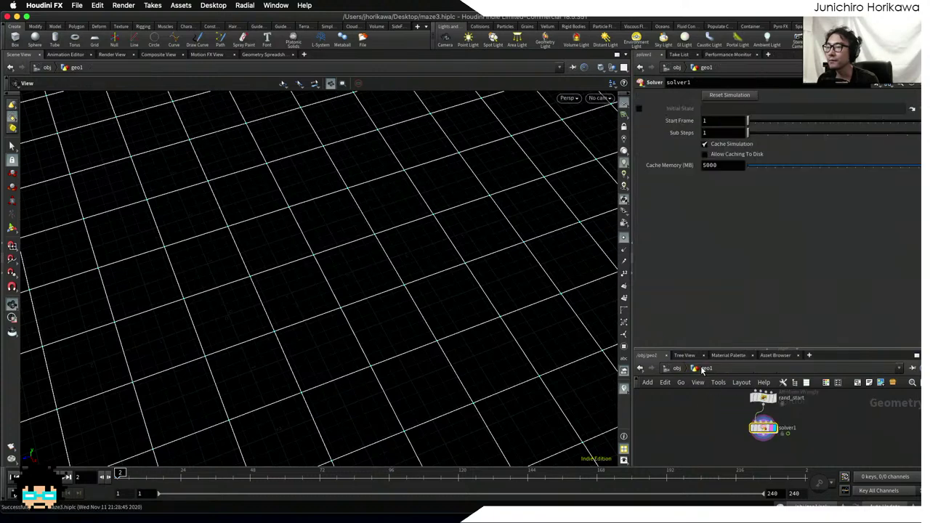
click(66, 478)
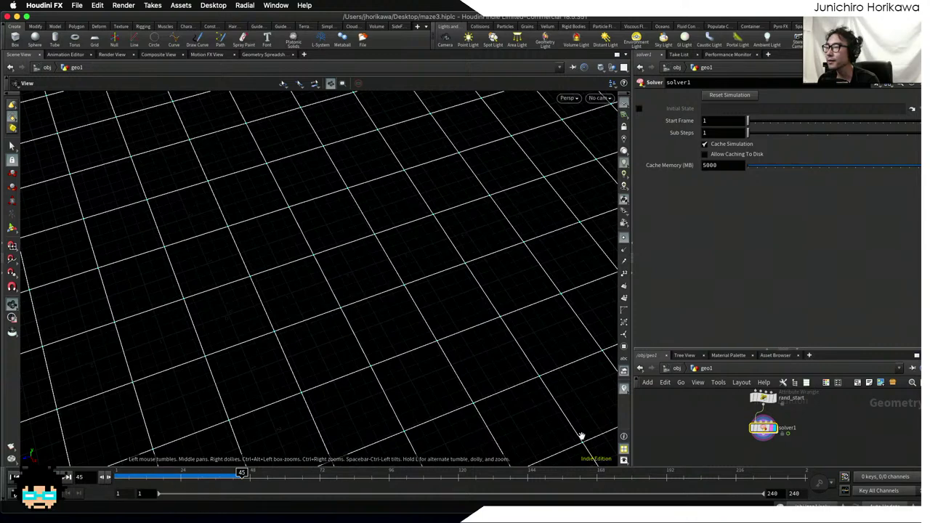
double_click(752, 431)
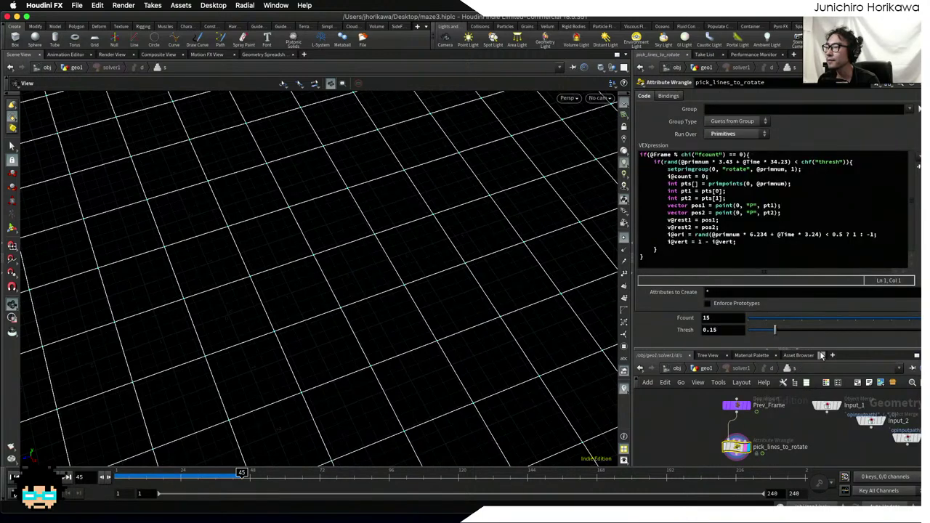
drag(819, 350, 814, 333)
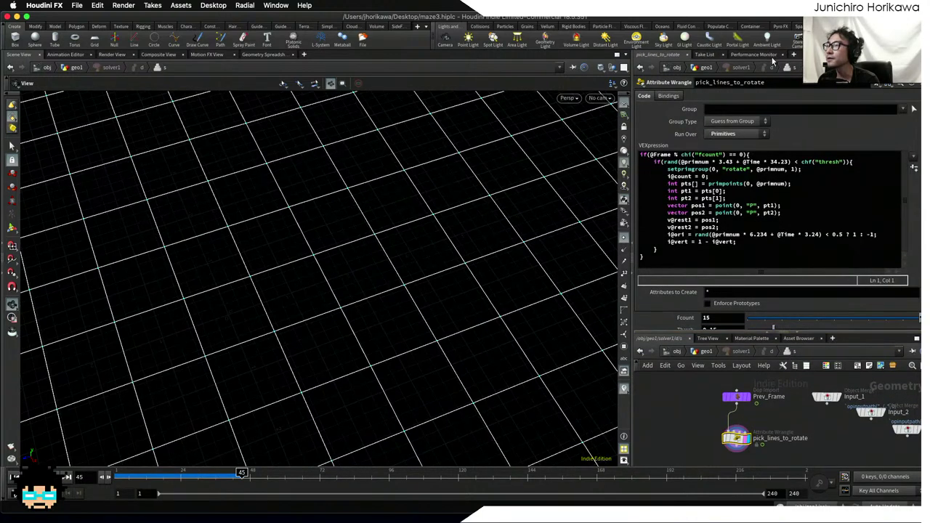
click(793, 55)
- Turn the pane into a Geometry Spreadsheet listing primitive attributes
mouse_move(799, 74)
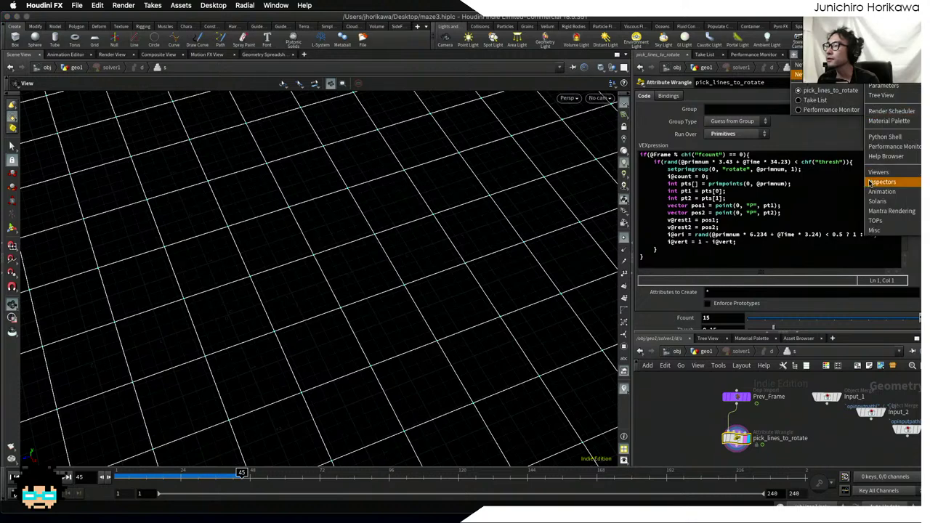
mouse_move(869, 183)
click(828, 182)
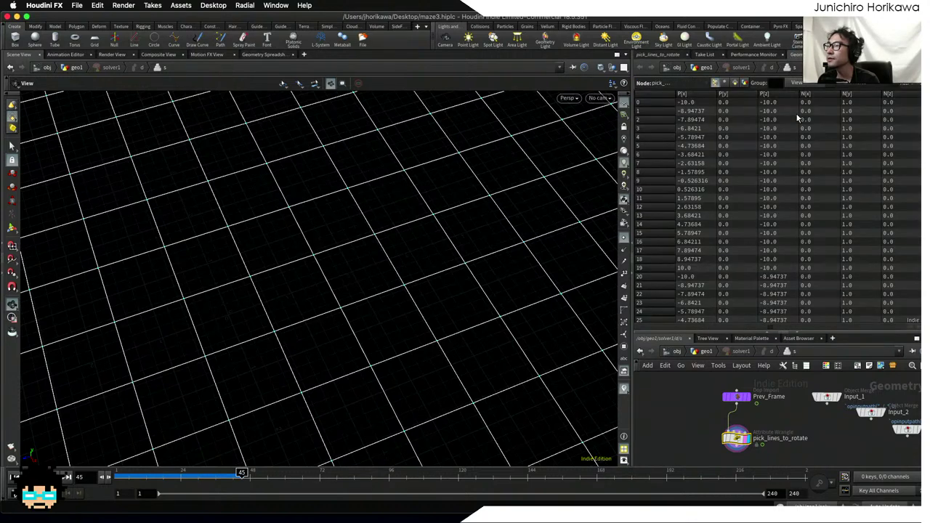
click(736, 83)
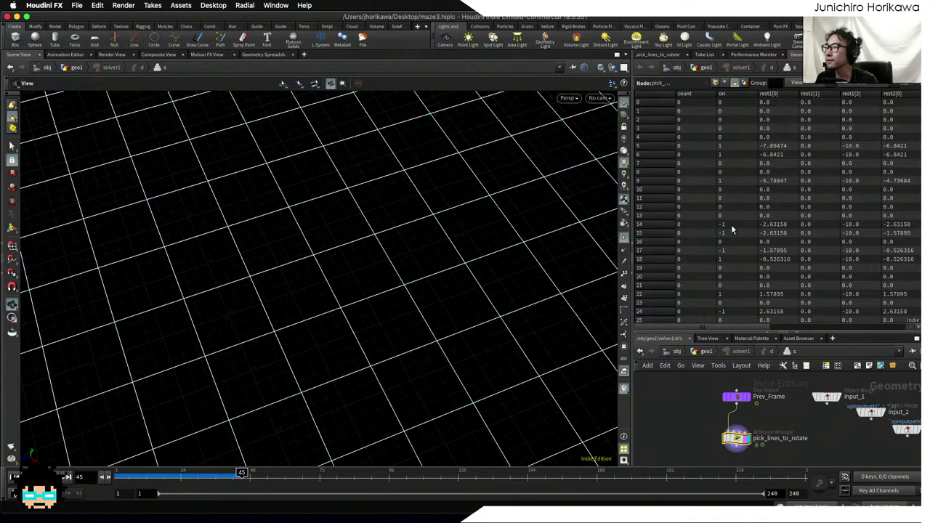
scroll(731, 227, down, 6)
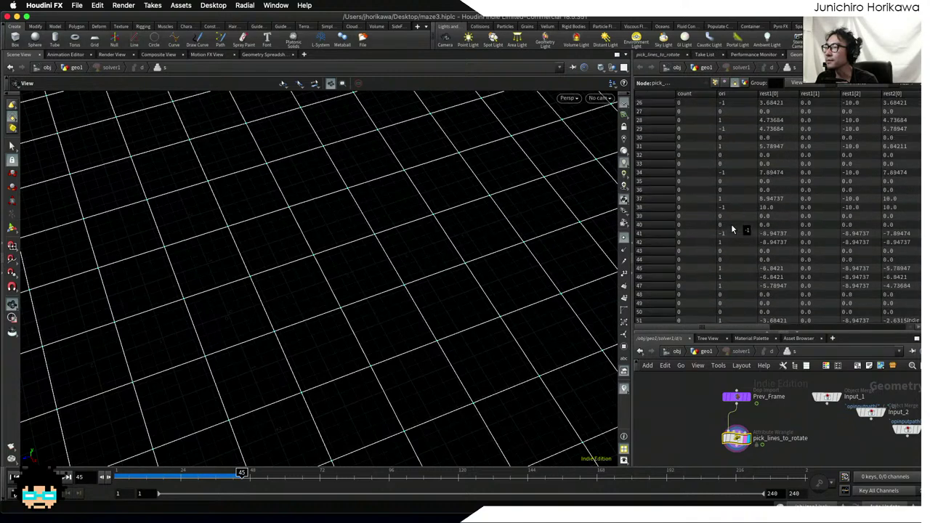
scroll(732, 230, up, 6)
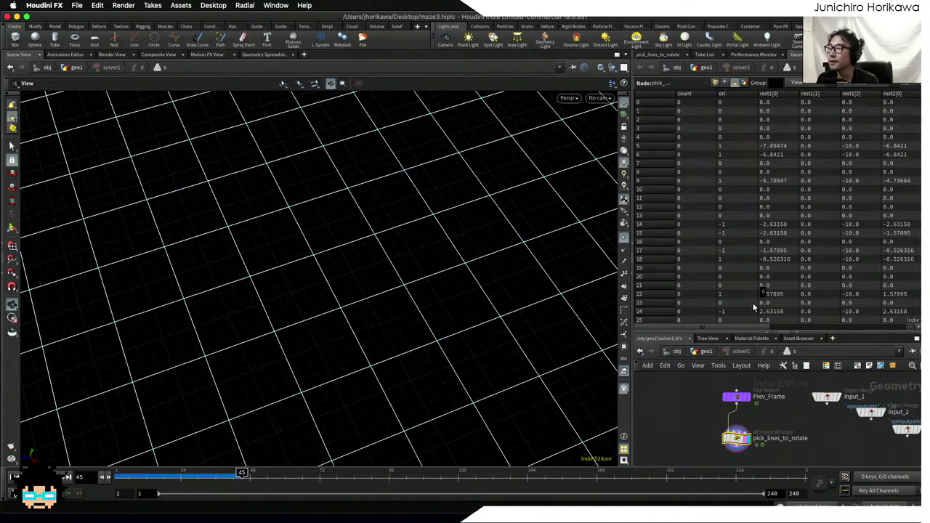
drag(751, 327, 724, 324)
- Check ori, rest1, start, vert and rotate-group values for rows 6 and 15, then enlarge the network
click(725, 154)
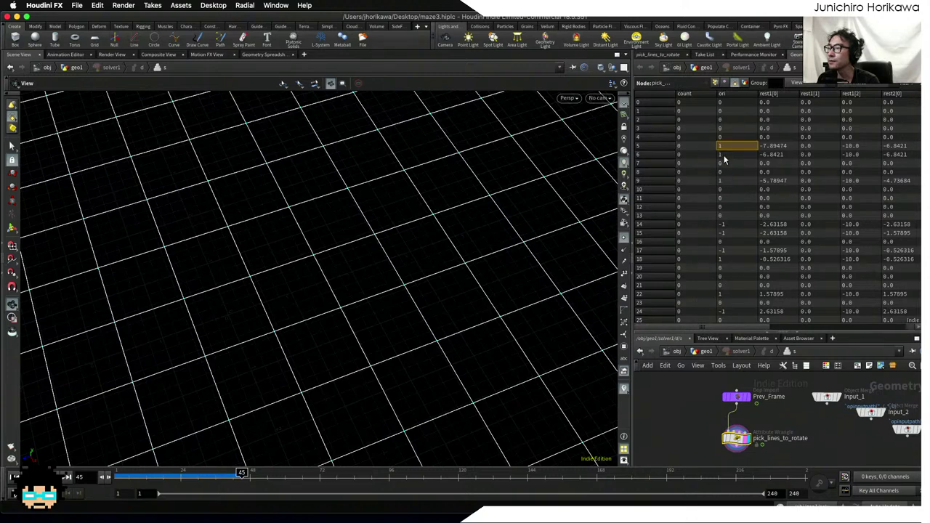
click(732, 231)
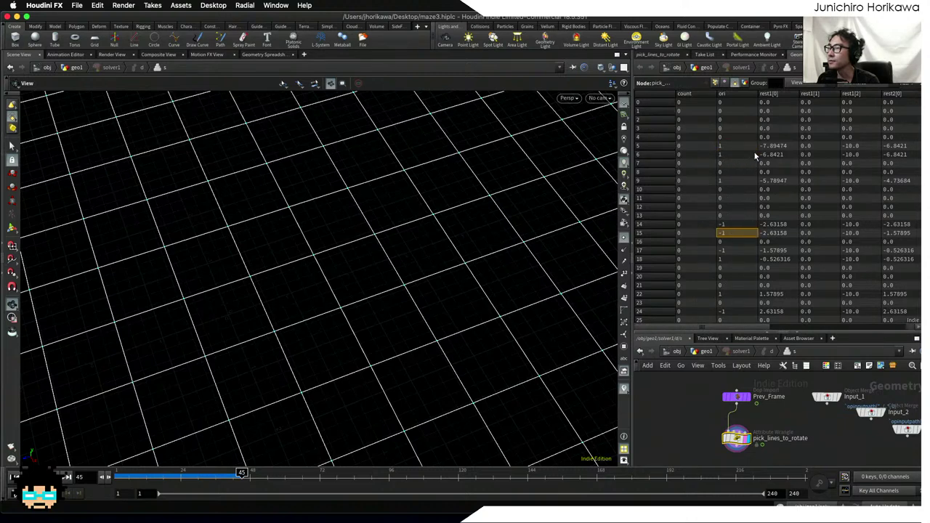
click(774, 146)
click(776, 154)
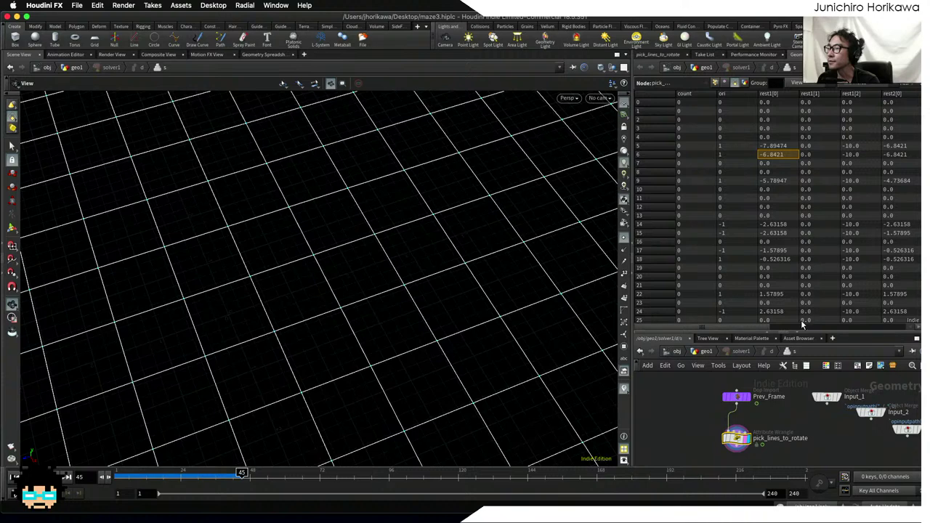
drag(756, 328, 897, 334)
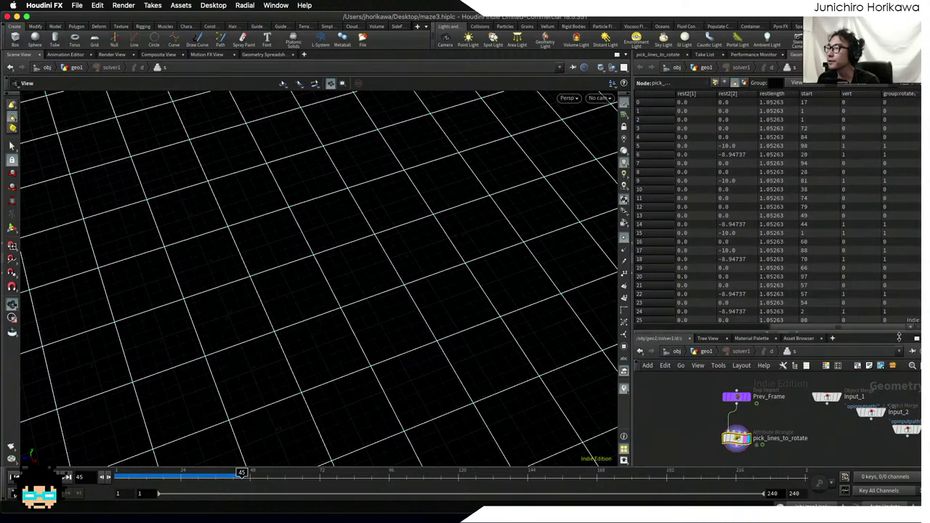
click(809, 155)
click(851, 154)
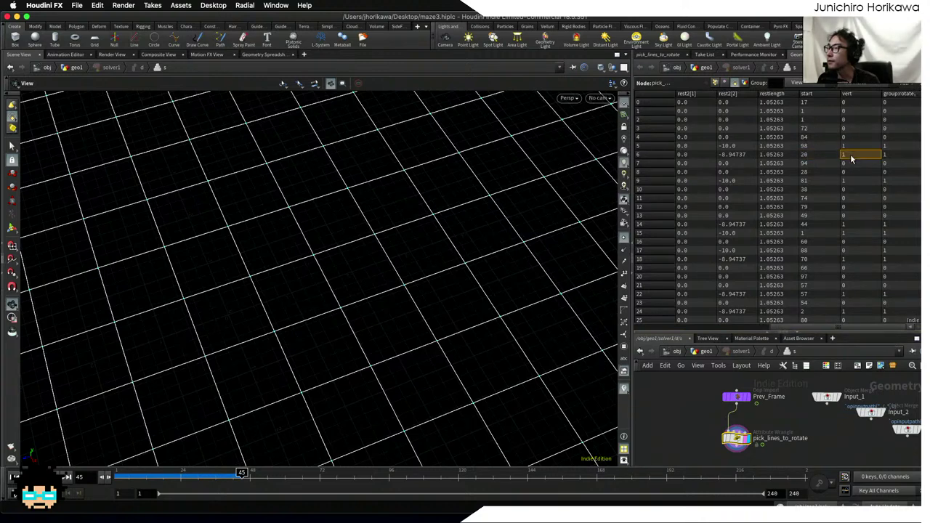
click(893, 154)
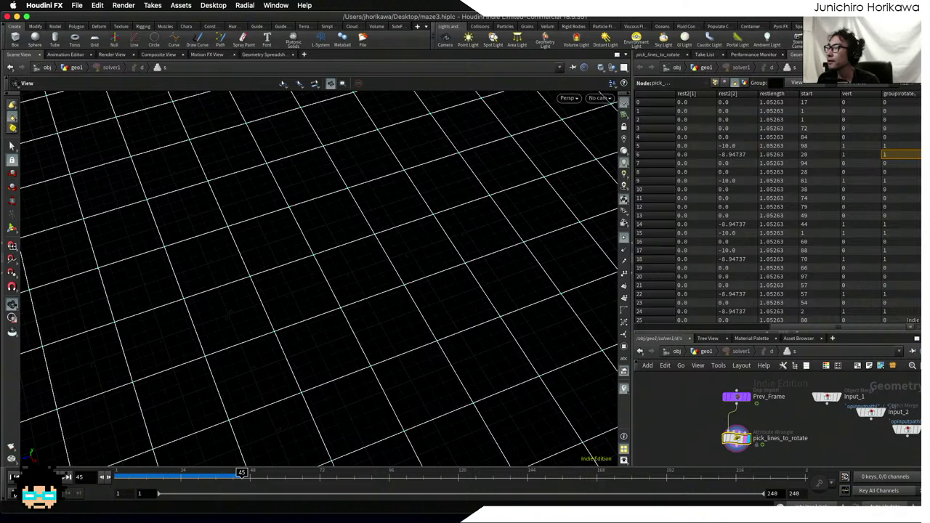
scroll(855, 261, down, 12)
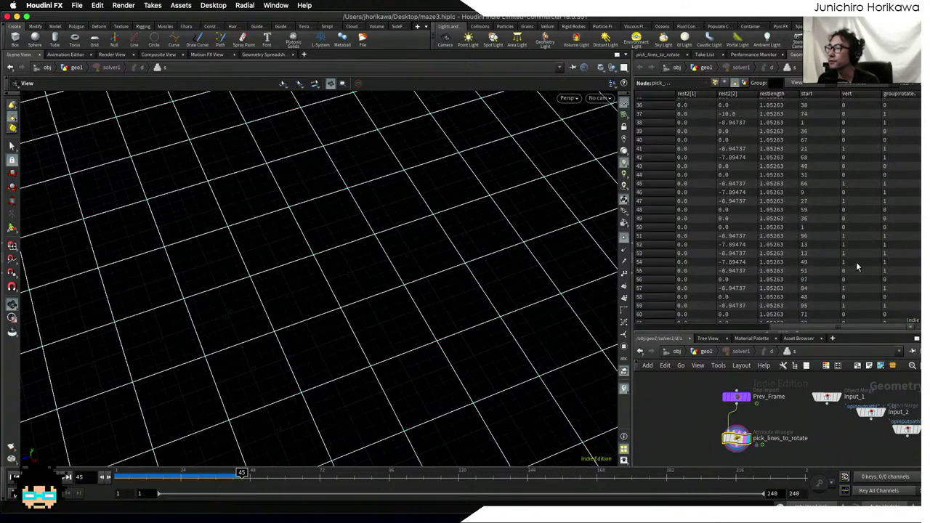
drag(755, 336, 756, 204)
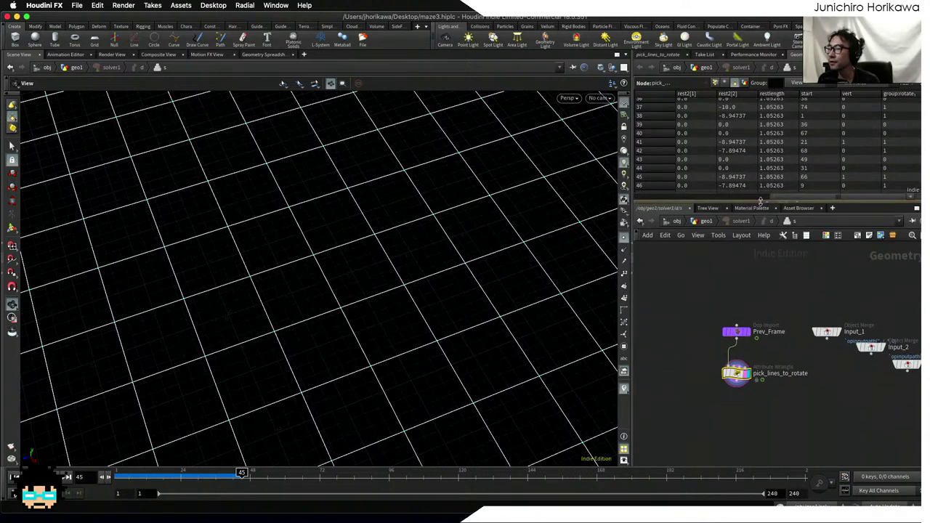
scroll(757, 426, up, 3)
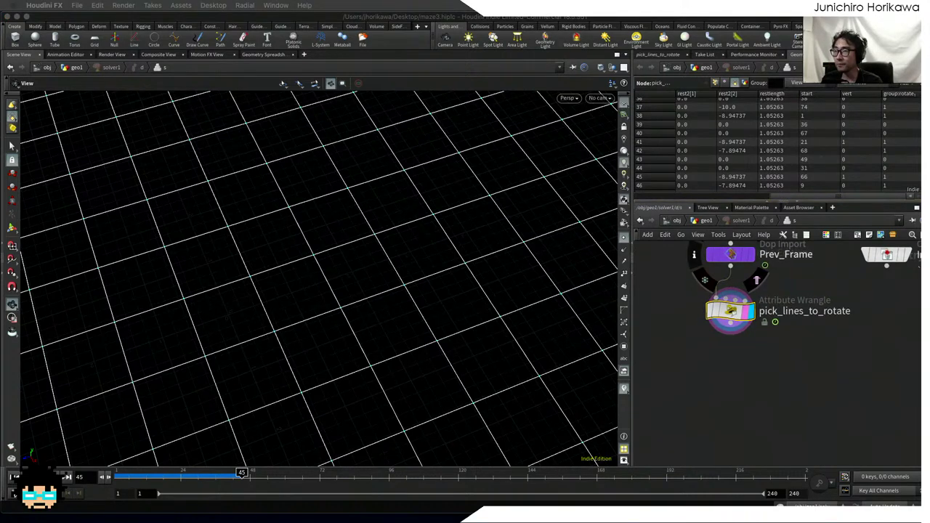
- Save the scene and add a Primitive Wrangle wired below pick_lines_to_rotate
key(Tab)
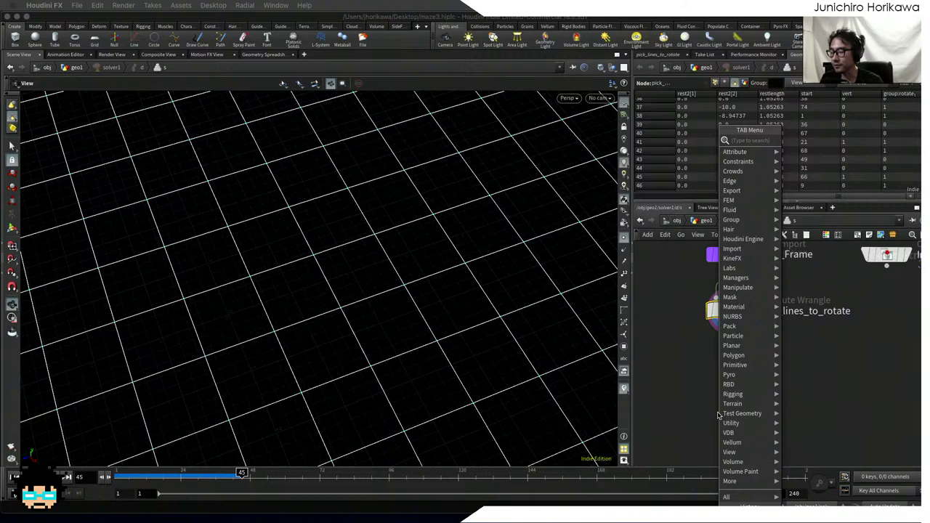
key(super+s)
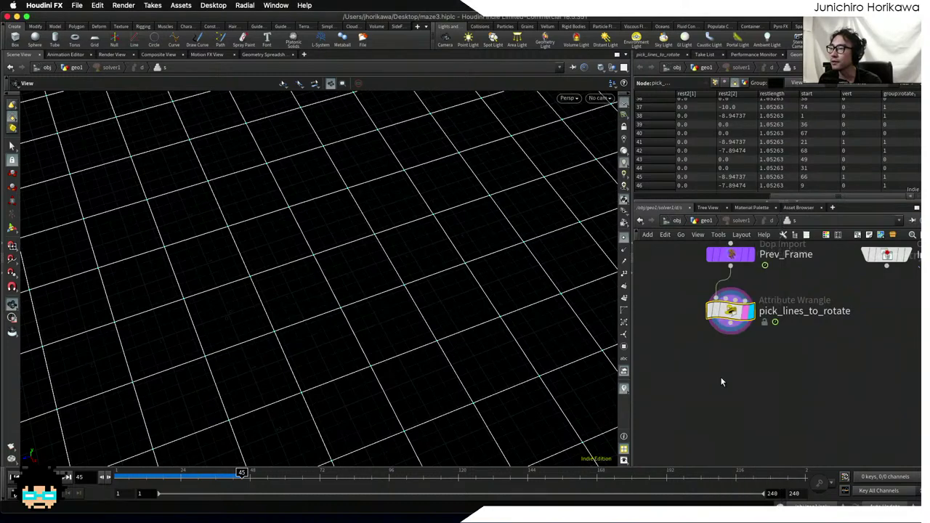
key(Tab)
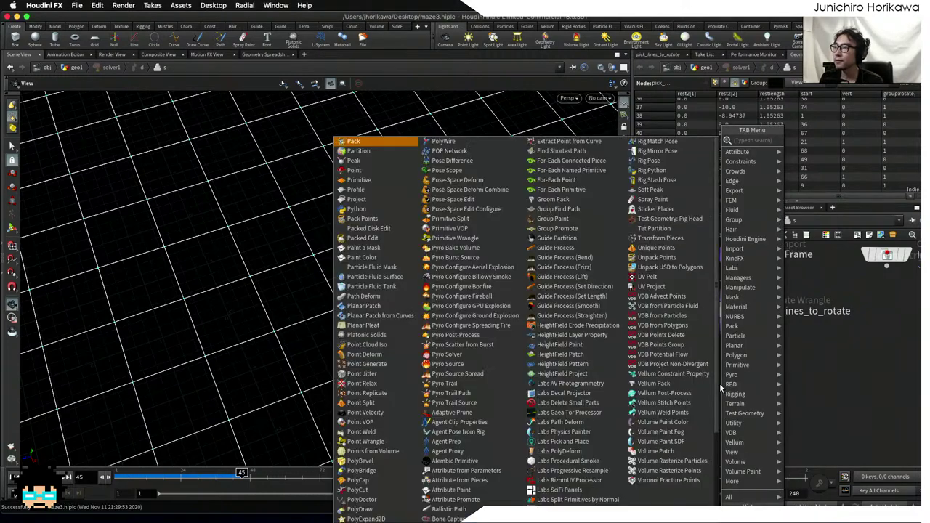
text(primiti)
key(BackSpace)
key(BackSpace)
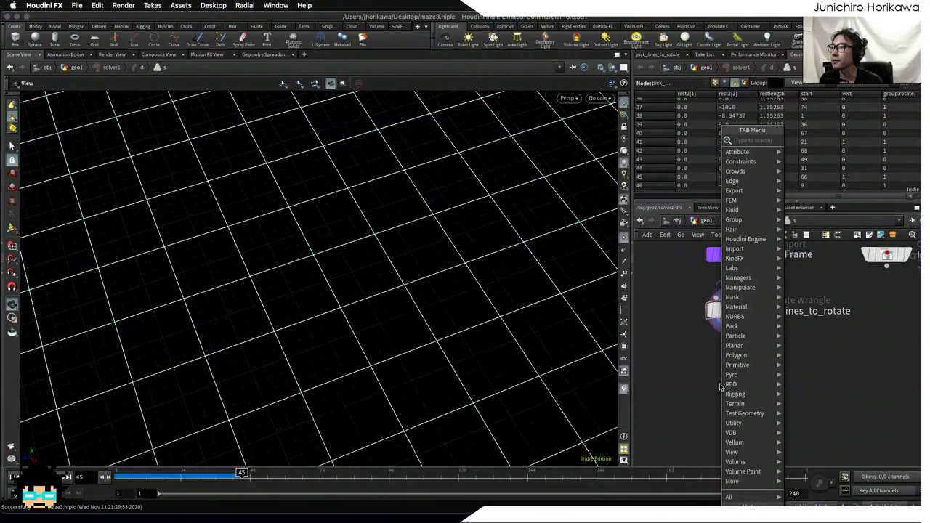
text(tive w)
key(Return)
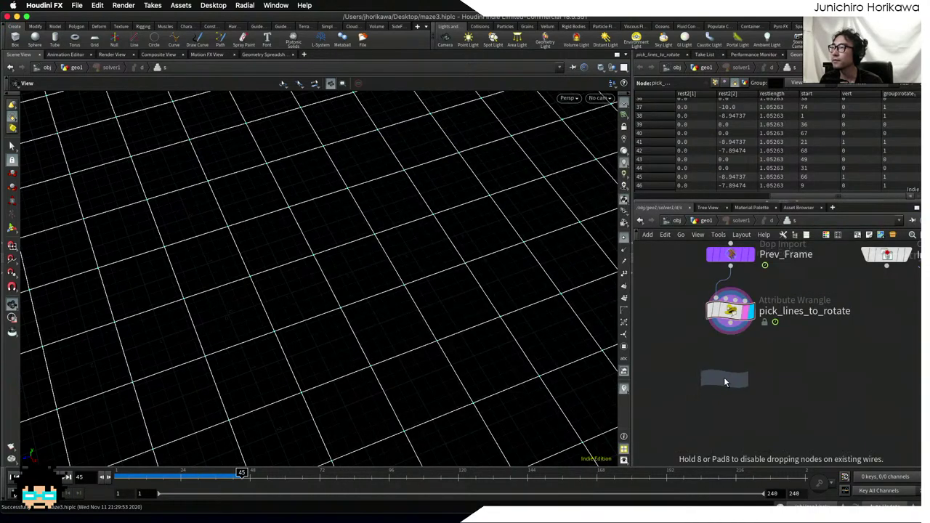
click(722, 379)
drag(722, 334, 699, 369)
- Rename the new wrangle to rotate and make it the displayed node
double_click(819, 387)
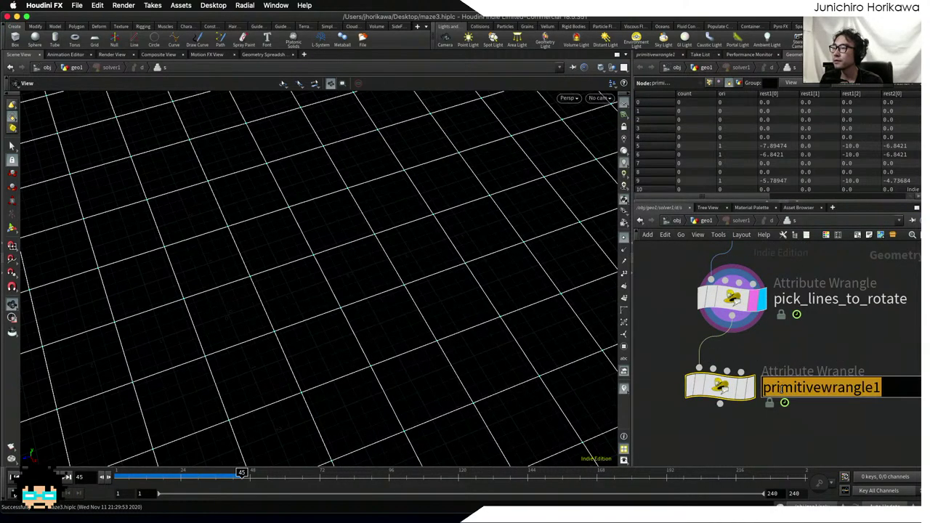
text(rtat)
key(BackSpace)
key(BackSpace)
key(BackSpace)
text(otate)
key(Return)
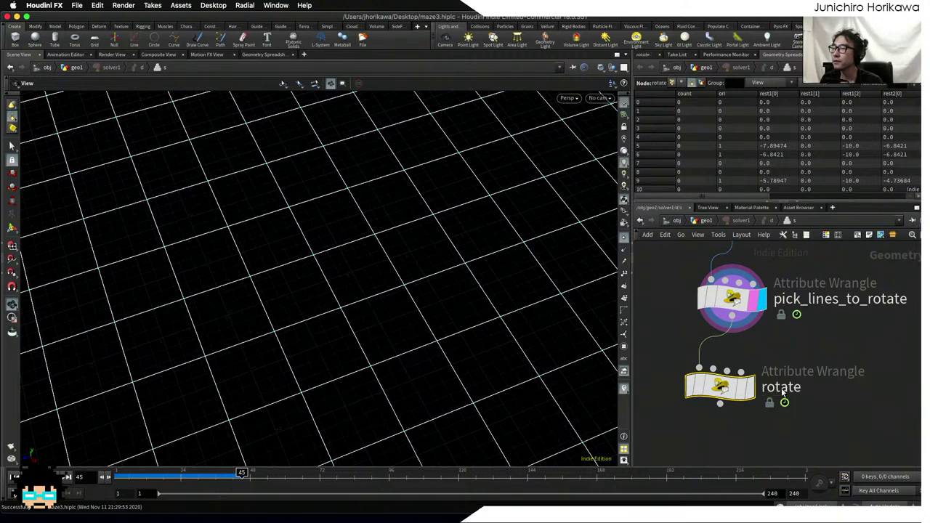
click(752, 387)
drag(727, 388, 749, 392)
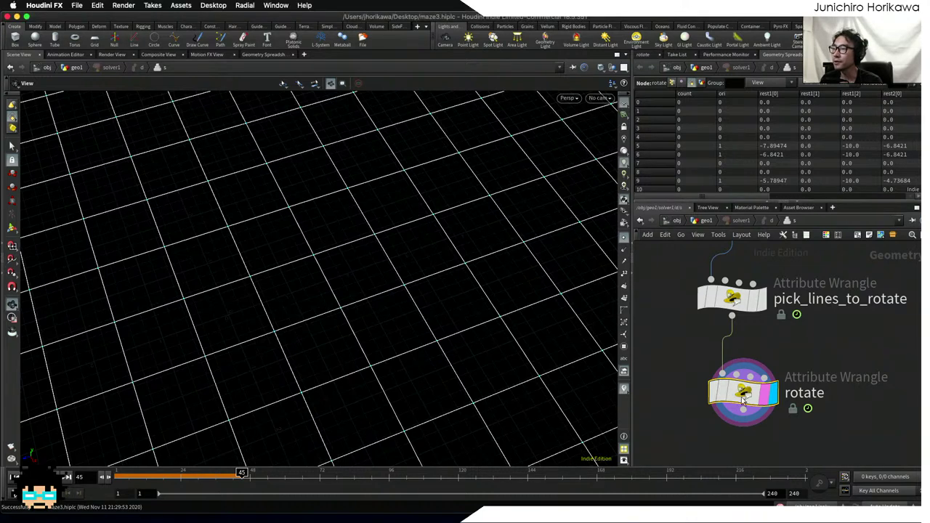
- Tidy the nodes into a column and set the rotate wrangle's group to 'rotate'
key(l)
click(643, 55)
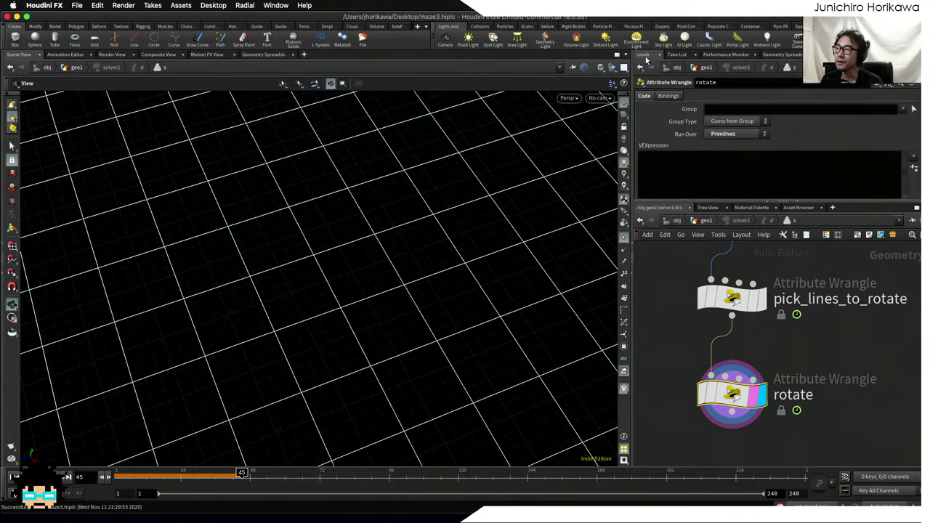
drag(715, 202, 715, 247)
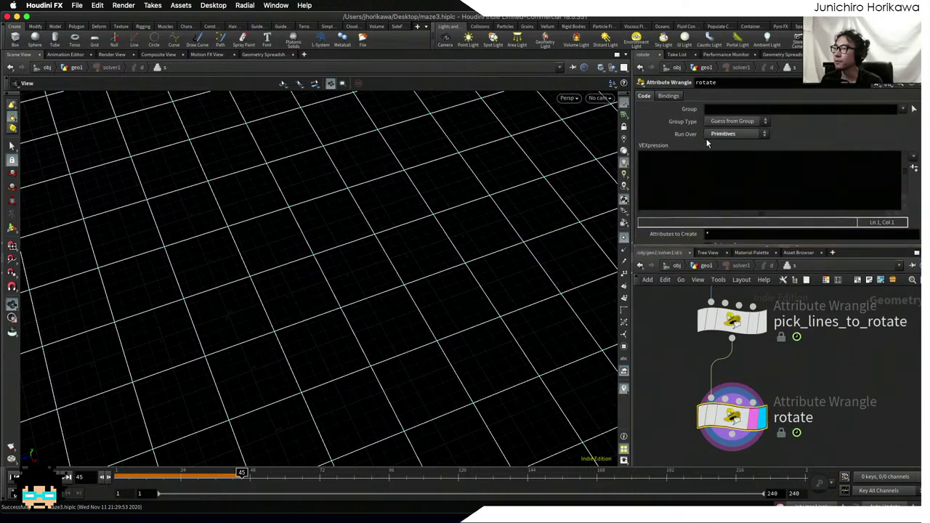
click(717, 107)
text(rotate)
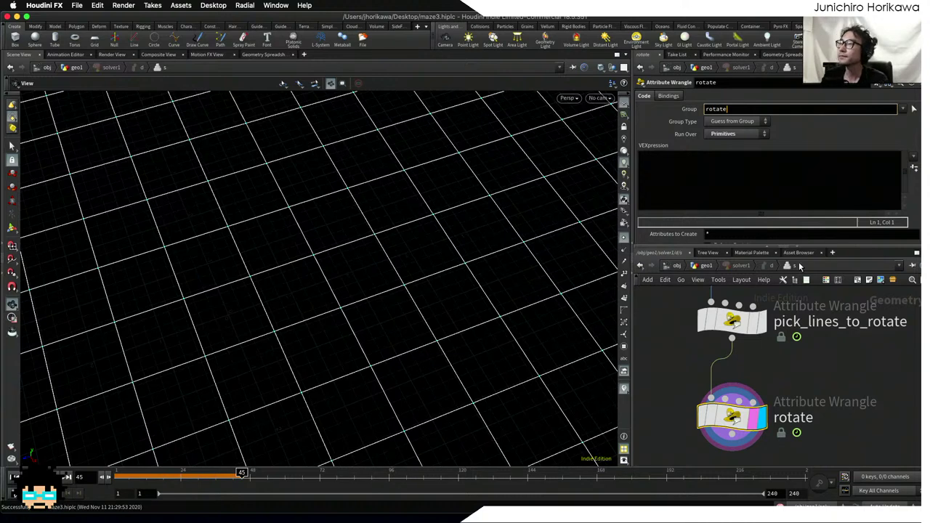
key(Return)
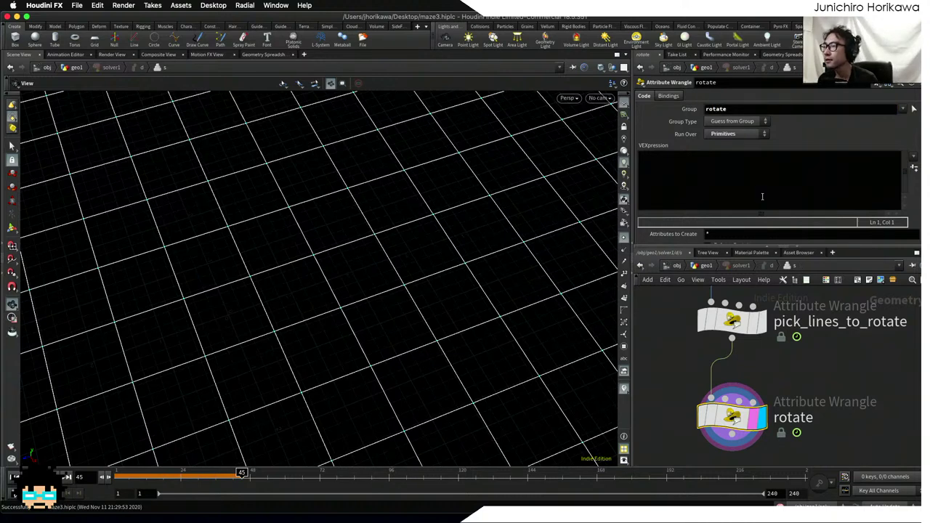
- Write i@count ++; and begin a second line reading 'float f = i@count /'
drag(760, 249, 757, 273)
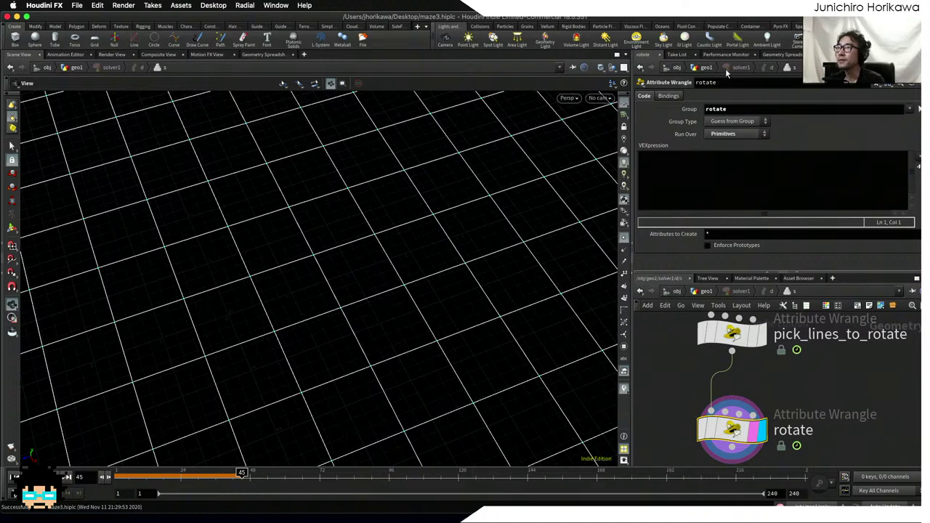
click(724, 172)
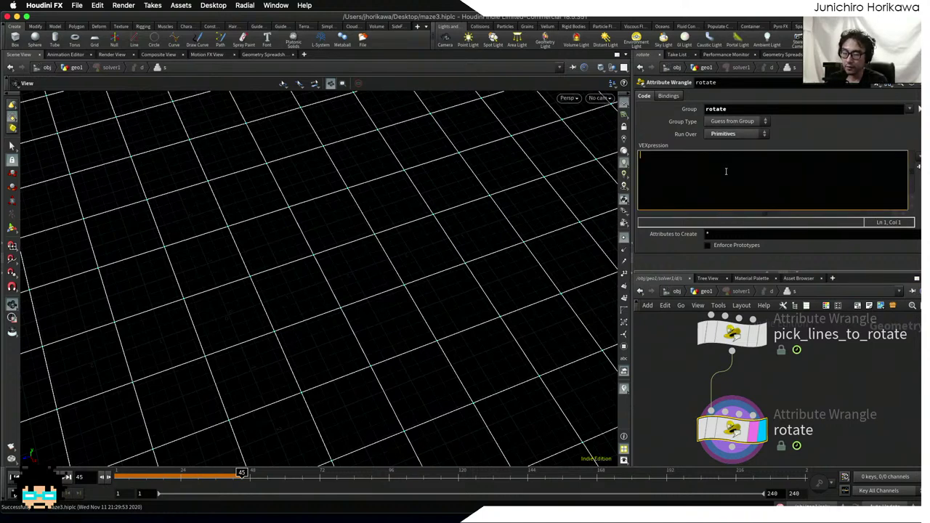
text(i@co)
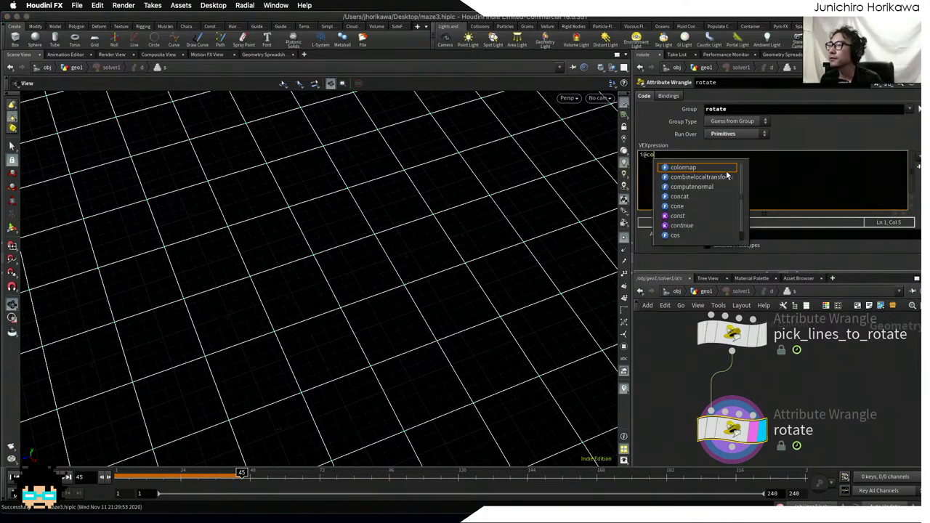
text(ount)
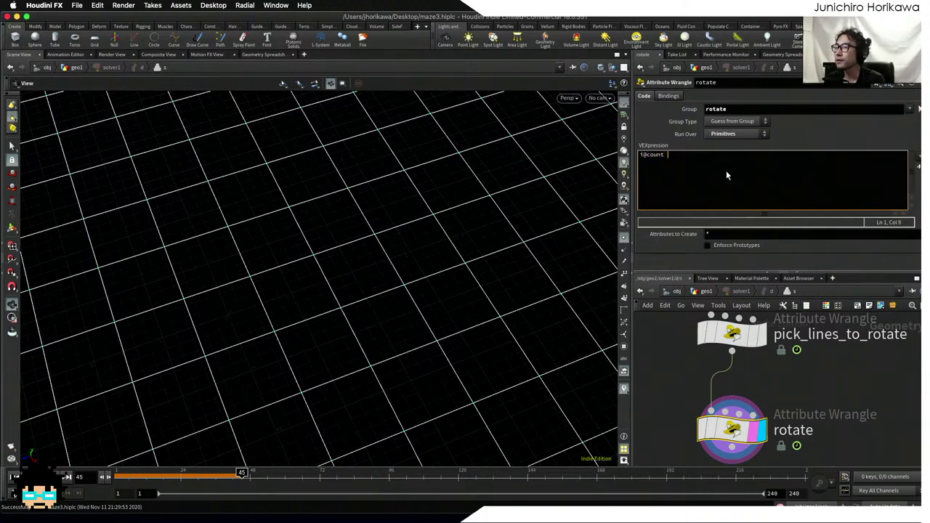
text( ++;)
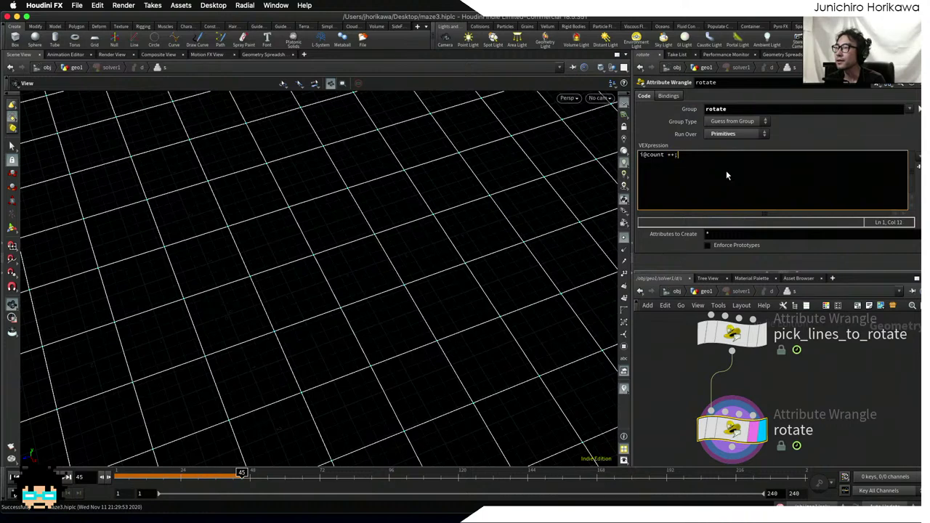
key(Return)
key(Return)
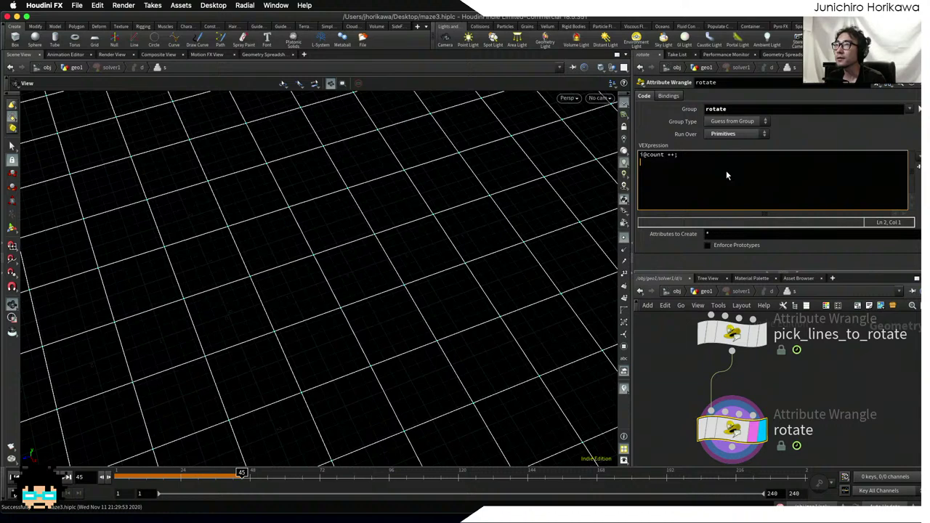
text(float )
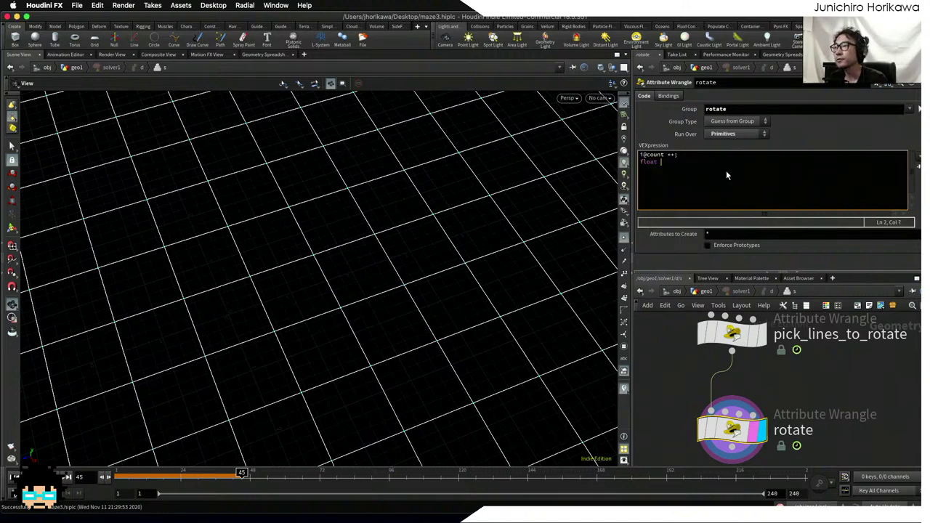
text(f)
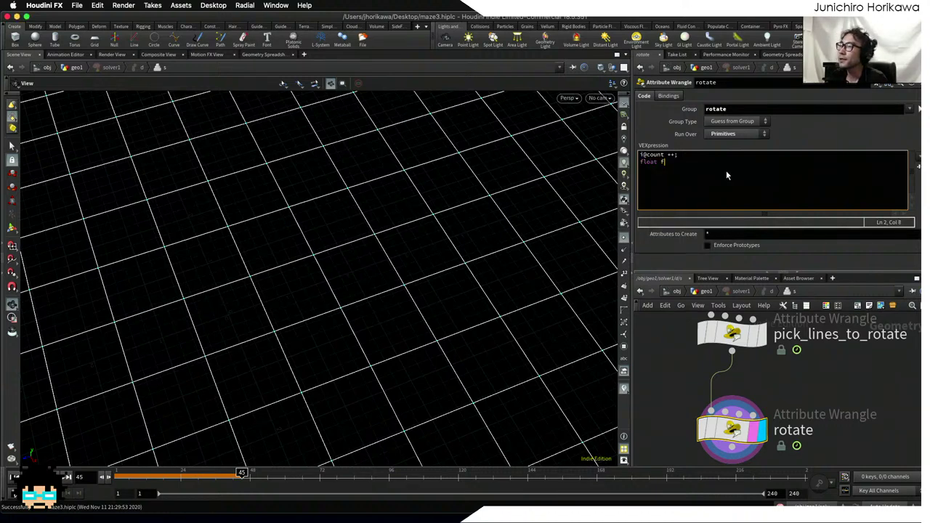
text( = )
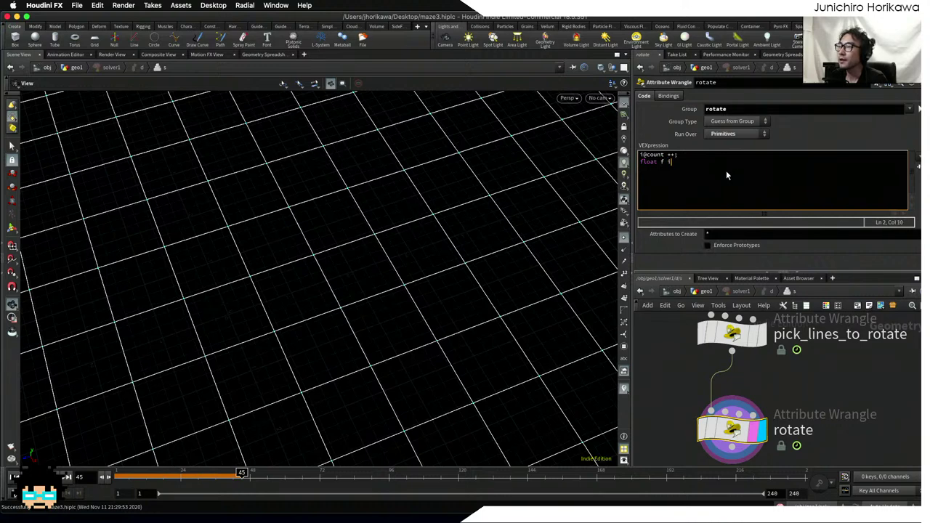
text(i@)
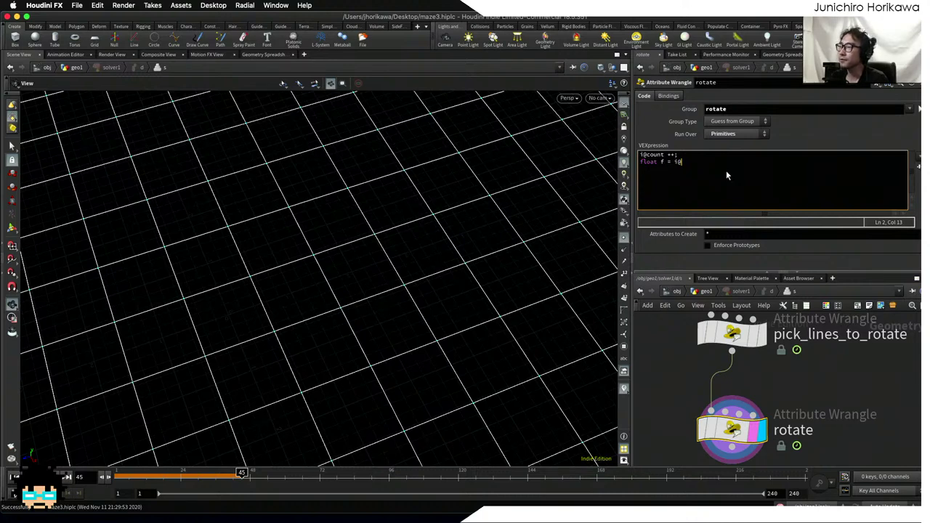
text(count /)
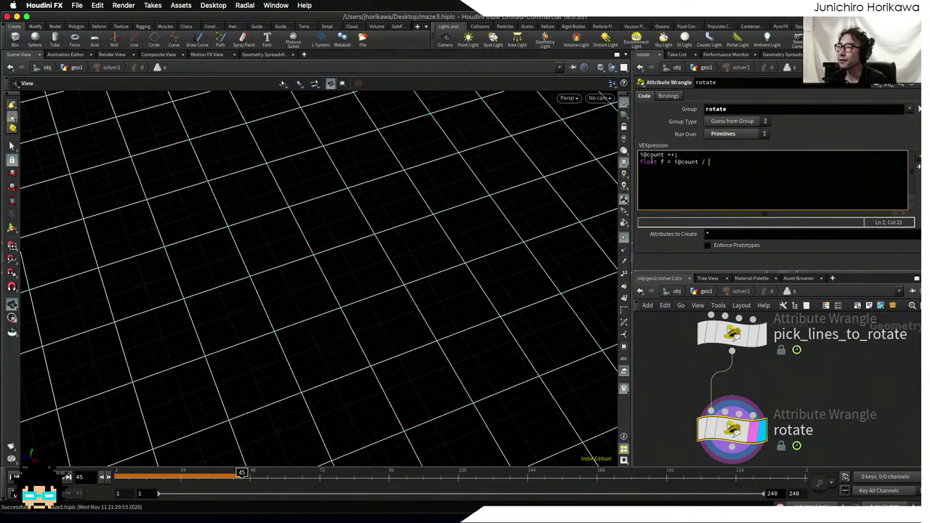
click(639, 162)
- Comment out the unfinished float f line and review pick_lines_to_rotate's code
text(//)
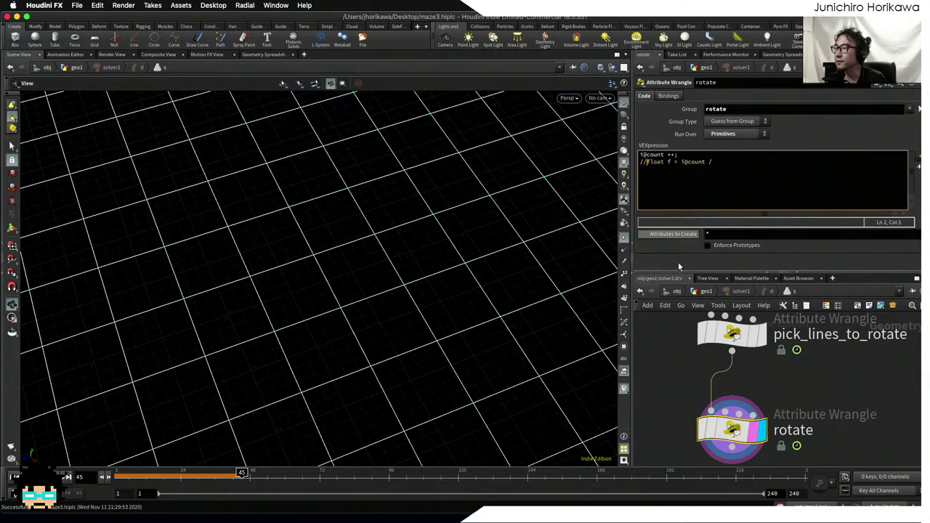
click(731, 332)
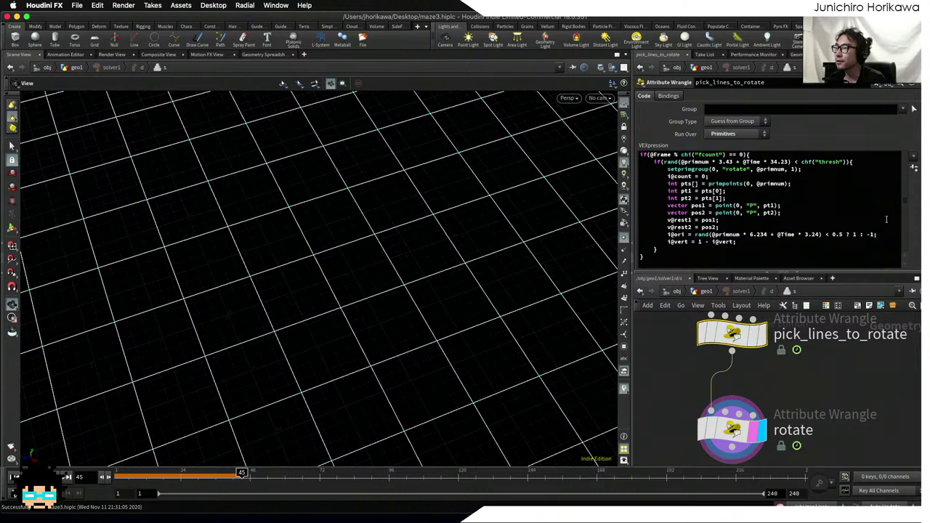
scroll(886, 219, down, 3)
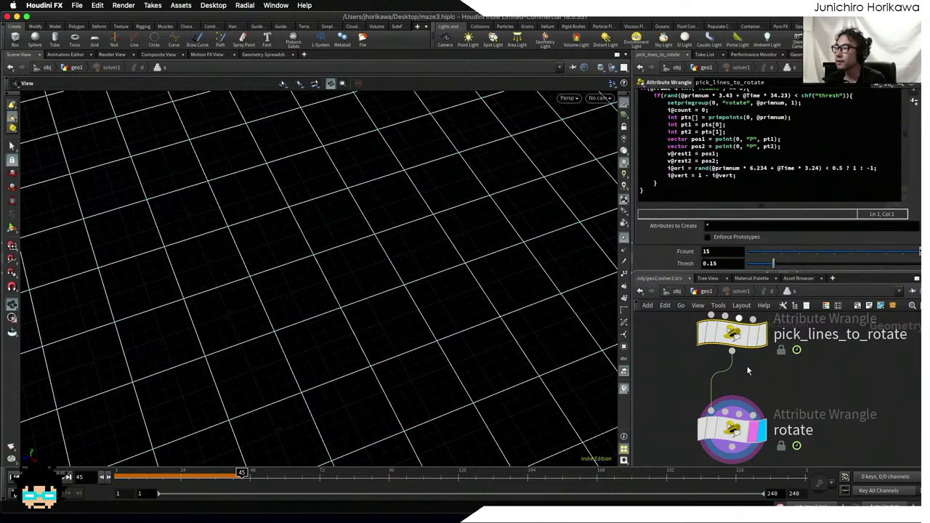
click(730, 427)
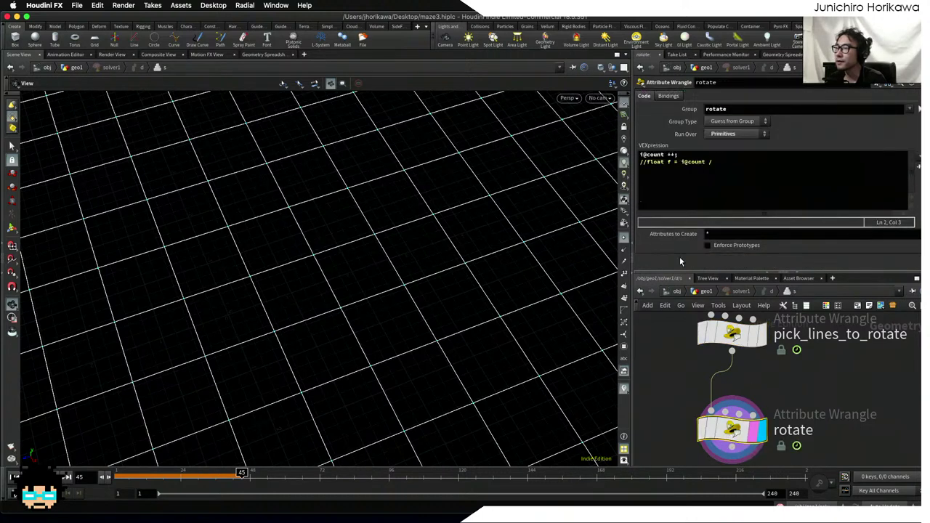
- Insert one empty line at the top of the rotate wrangle's code
click(640, 155)
key(Return)
key(Return)
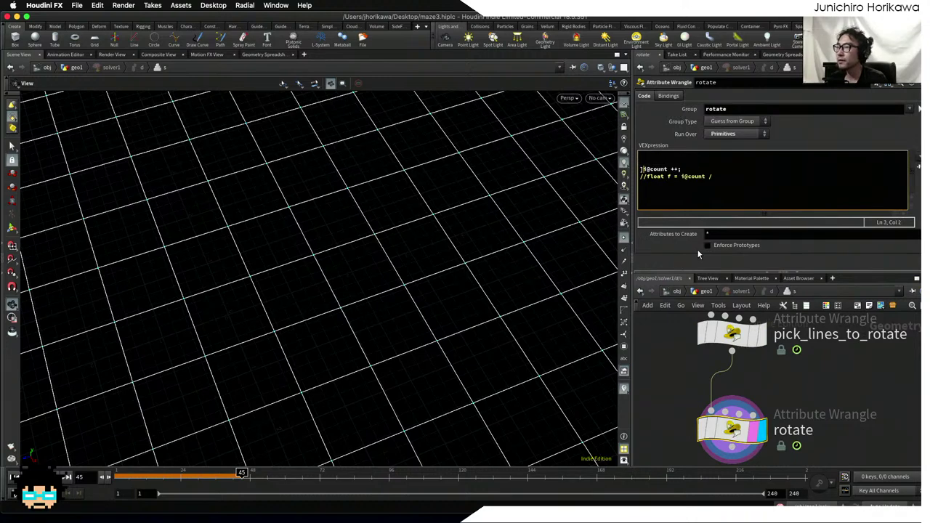
key(BackSpace)
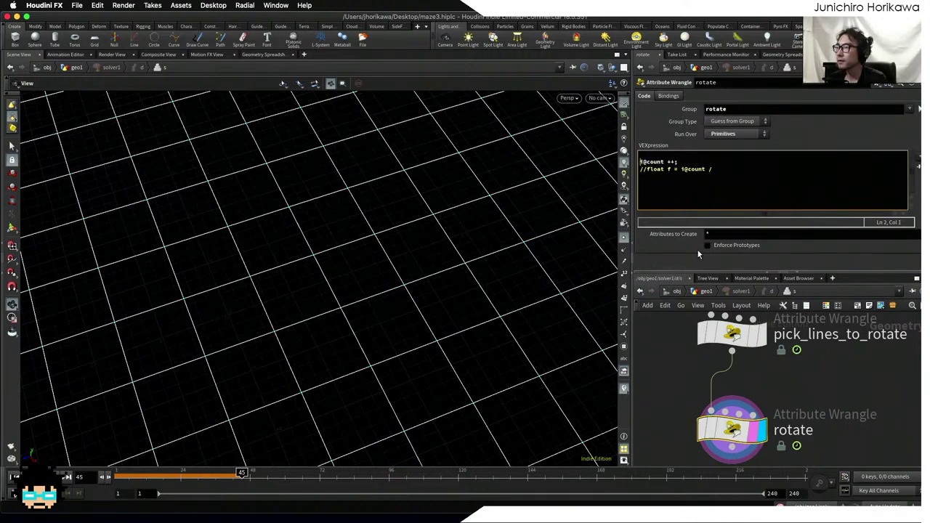
- Add int fcount = chi("fcount"); as line 1, create its Fcount parameter, then view pick_lines_to_rotate's Fcount 15
text(int )
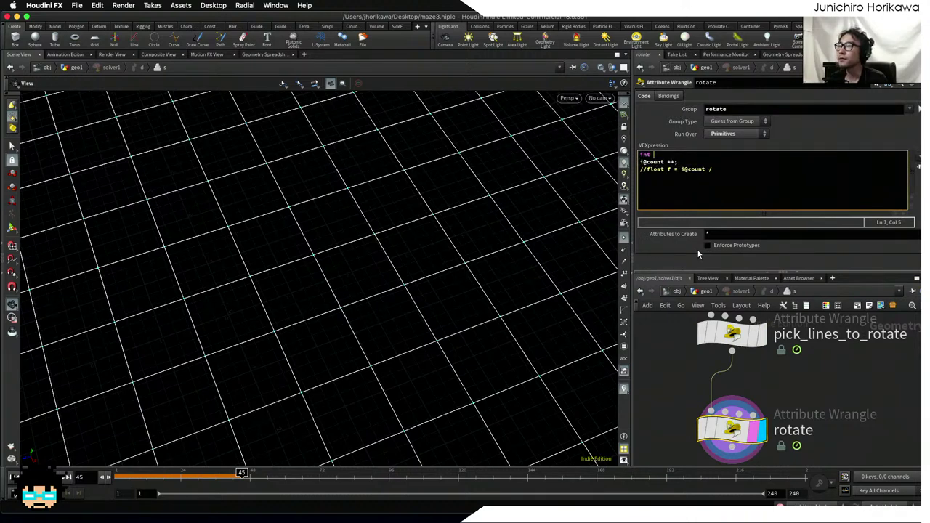
text(fcount = c)
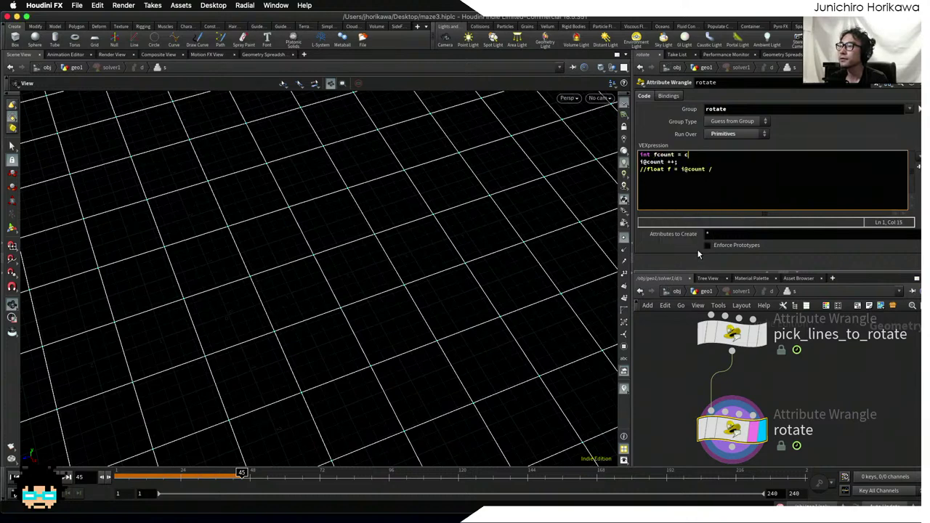
text(hi("f)
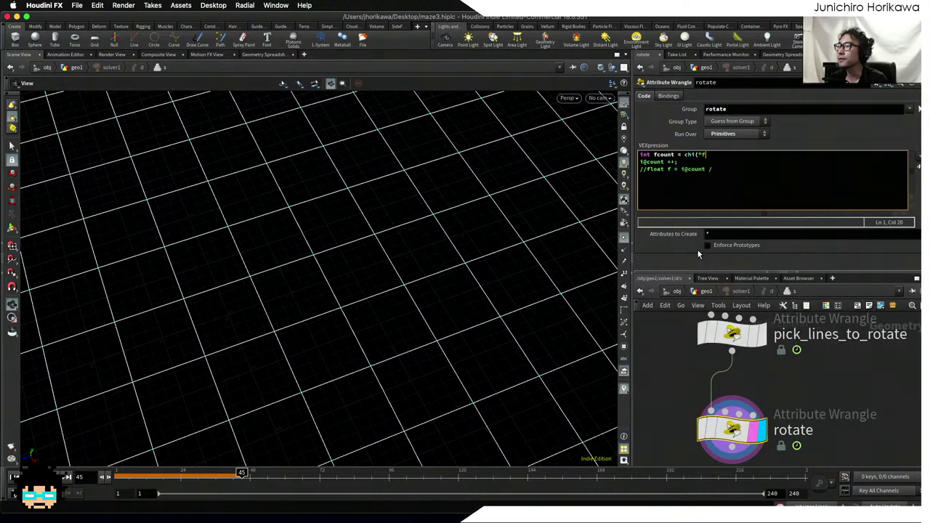
text(count");)
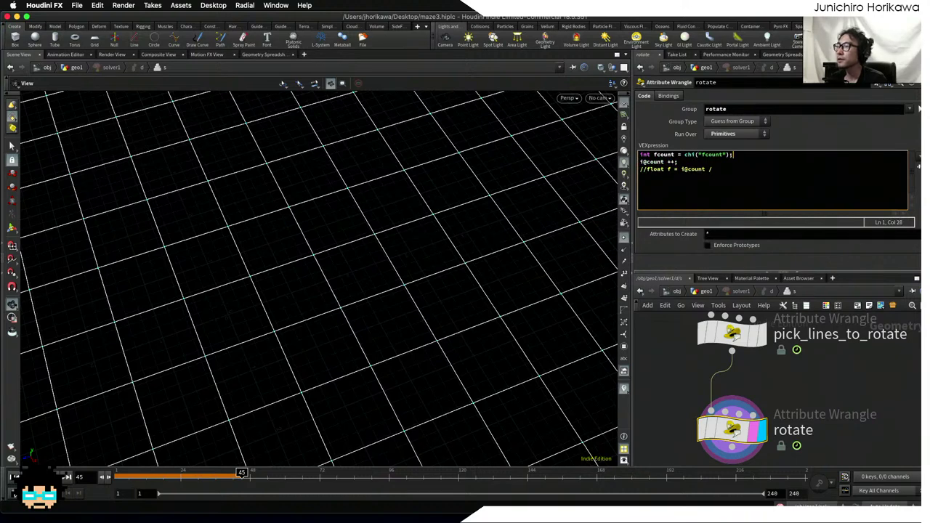
click(917, 166)
click(919, 169)
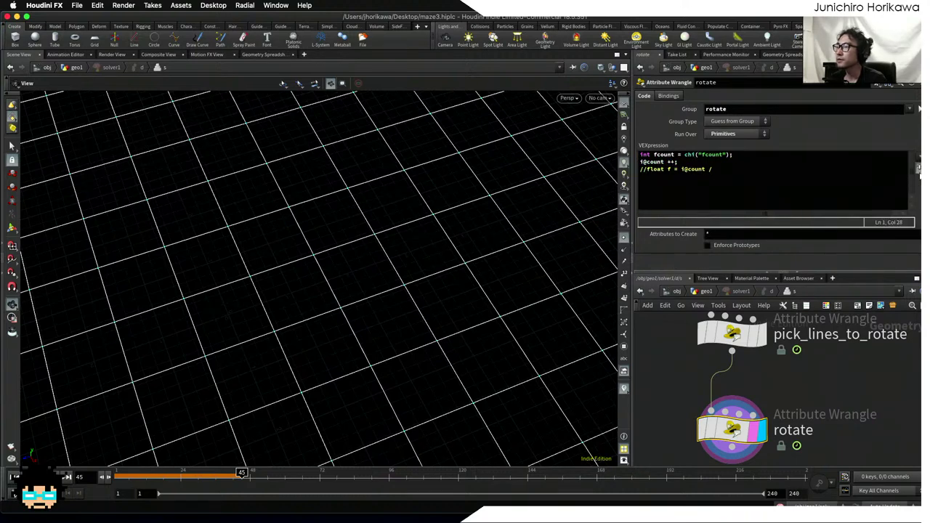
click(731, 333)
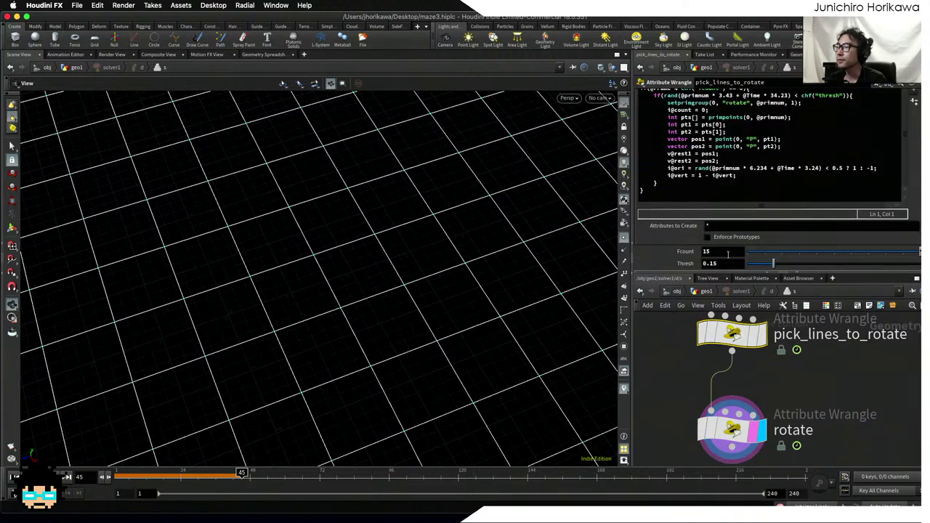
- Link rotate's Fcount to pick_lines_to_rotate's fcount with a relative reference
right_click(727, 253)
click(767, 324)
click(731, 430)
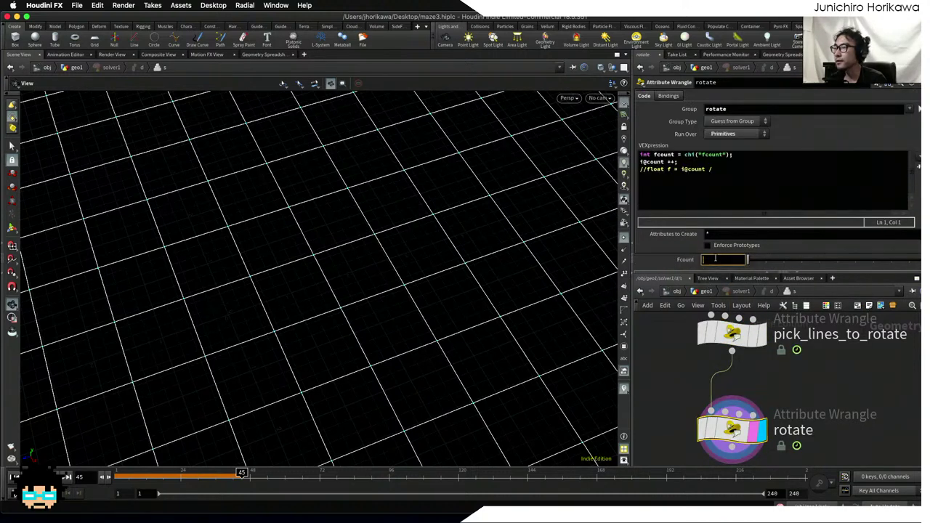
right_click(711, 260)
click(743, 355)
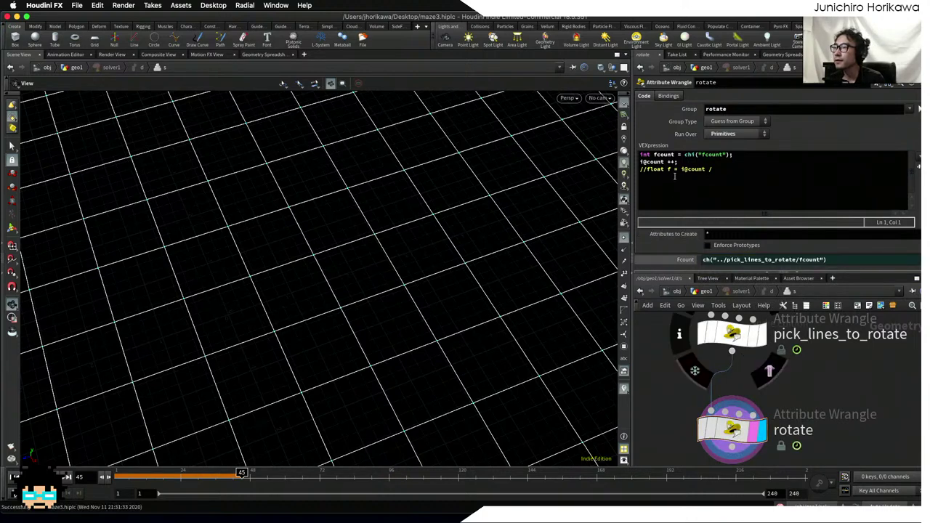
- Uncomment the float f = i@count / line on line 3
click(650, 170)
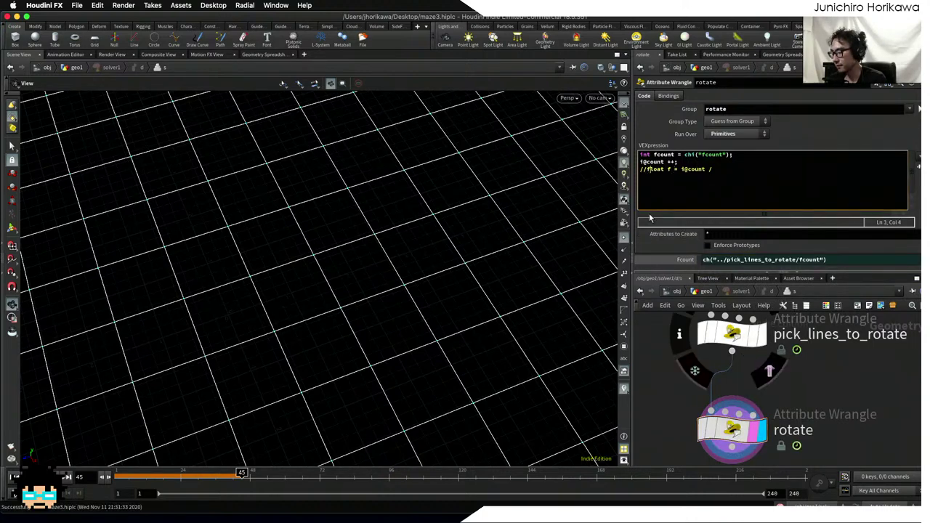
key(Left)
key(BackSpace)
key(BackSpace)
- Complete line 3 as float f = i@count / float(fcount-1); and start a new line
click(718, 172)
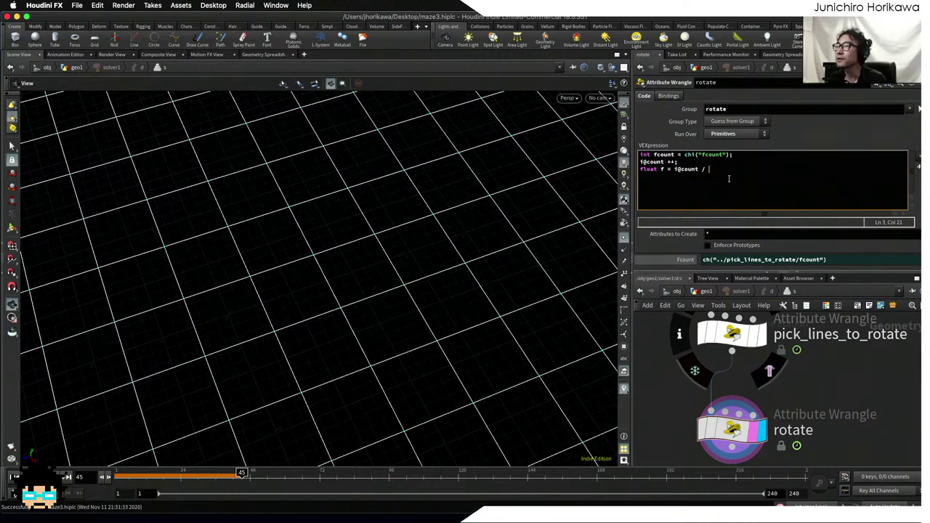
text(float()
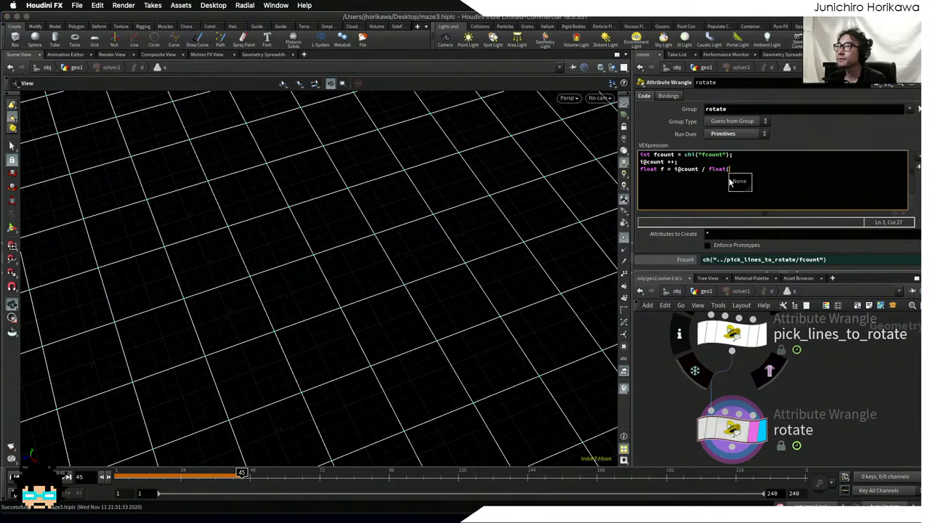
text(fcount-1)
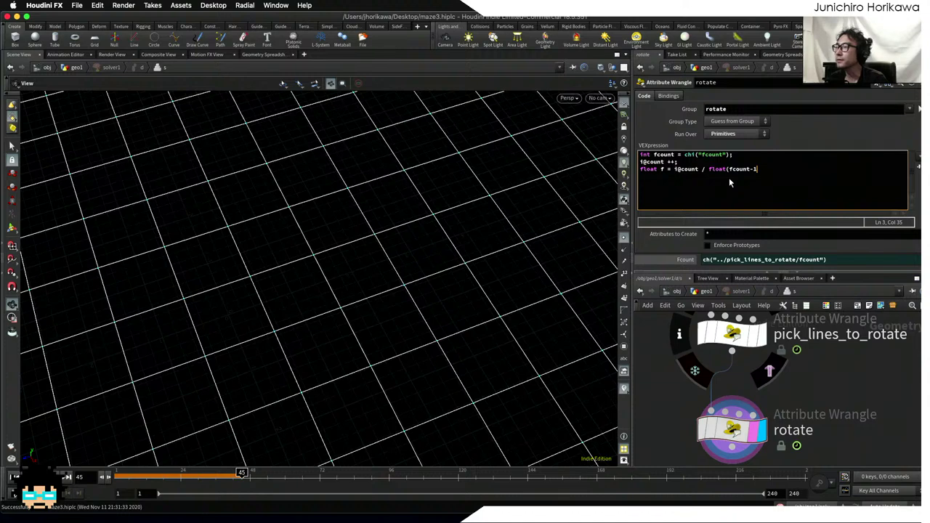
text();)
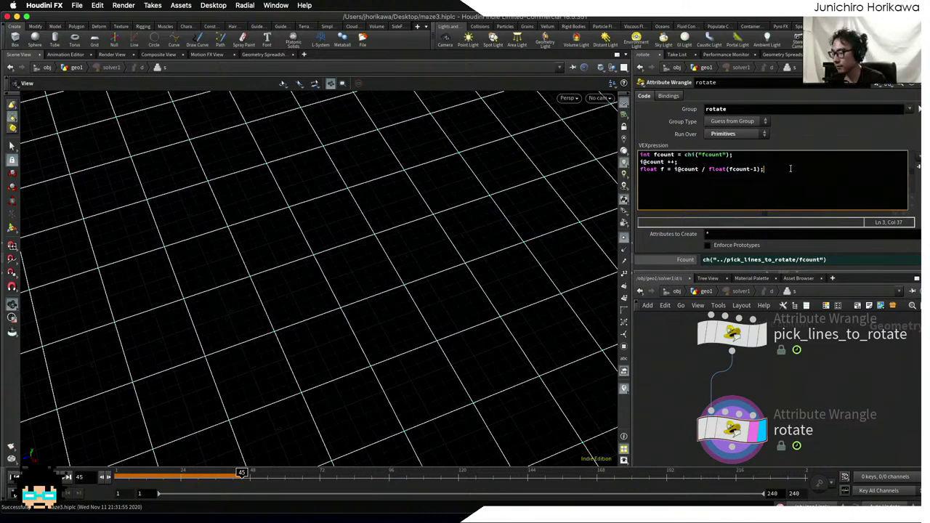
key(Return)
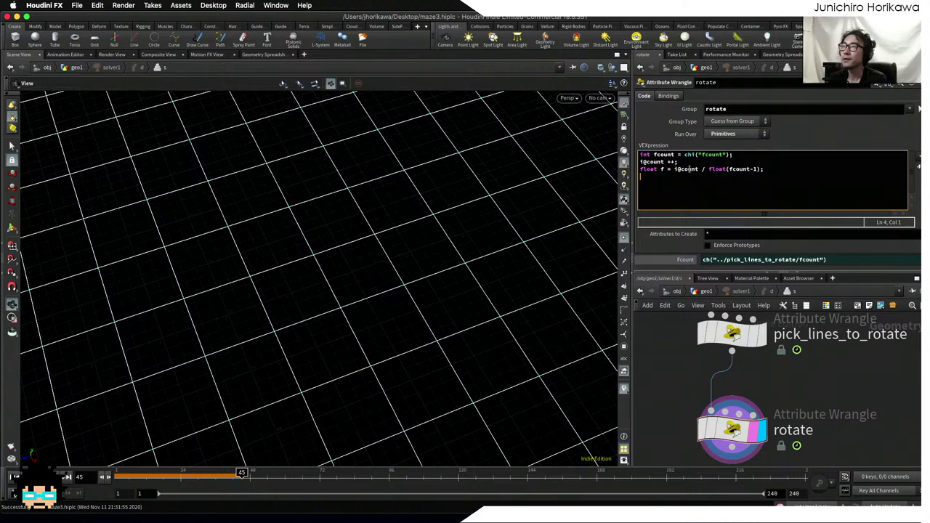
- Write line 4 as float ang = f * $PI * 0.5 * i@ori; followed by a new line
text(float ang = )
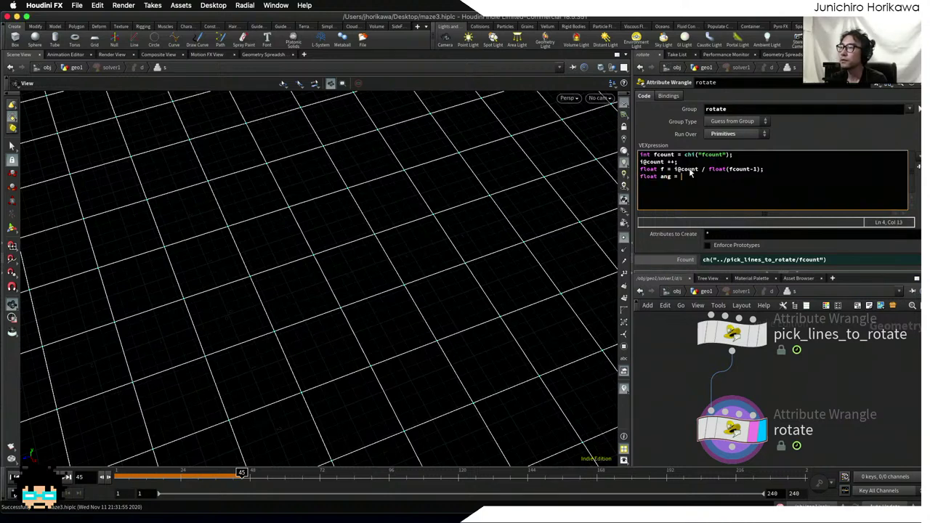
text(f * $PI * 0.5)
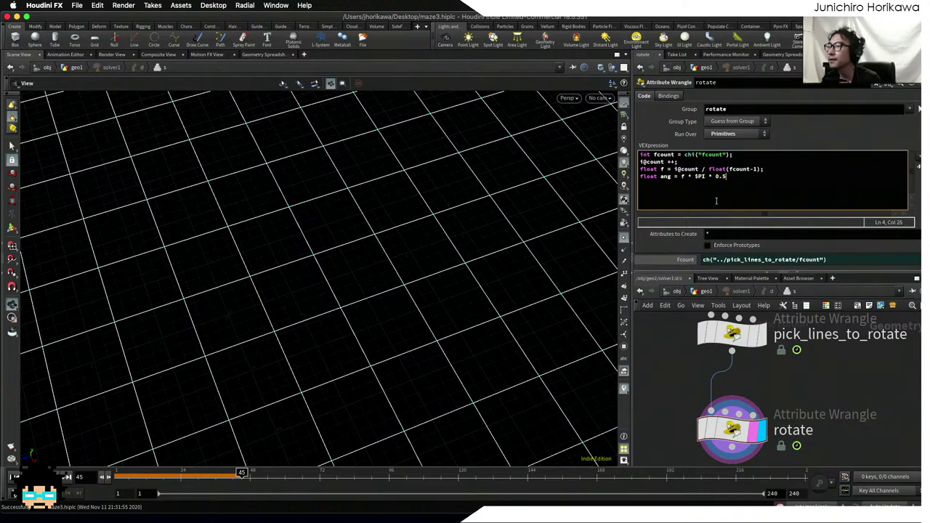
mouse_move(695, 177)
mouse_down()
mouse_move(726, 177)
mouse_move(682, 176)
mouse_move(693, 177)
mouse_up()
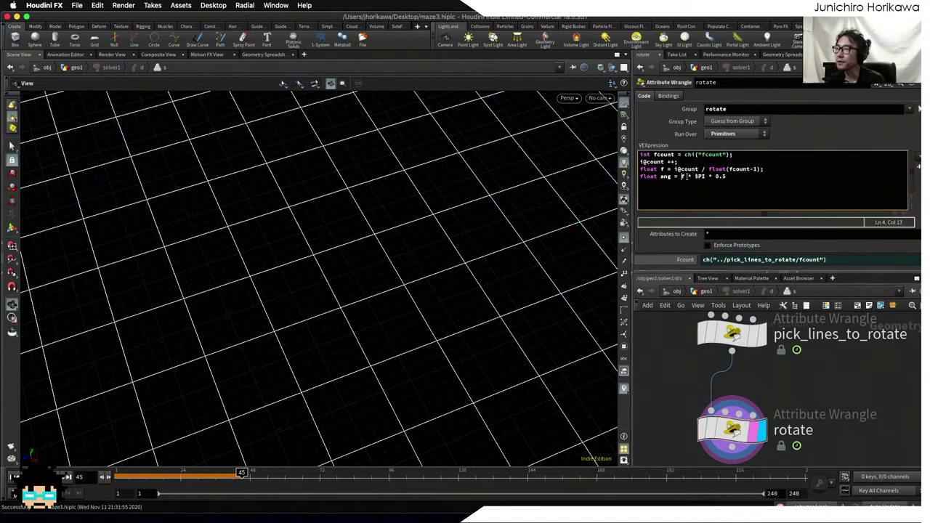
mouse_move(680, 176)
mouse_down()
mouse_move(729, 176)
mouse_move(683, 177)
mouse_up()
click(742, 177)
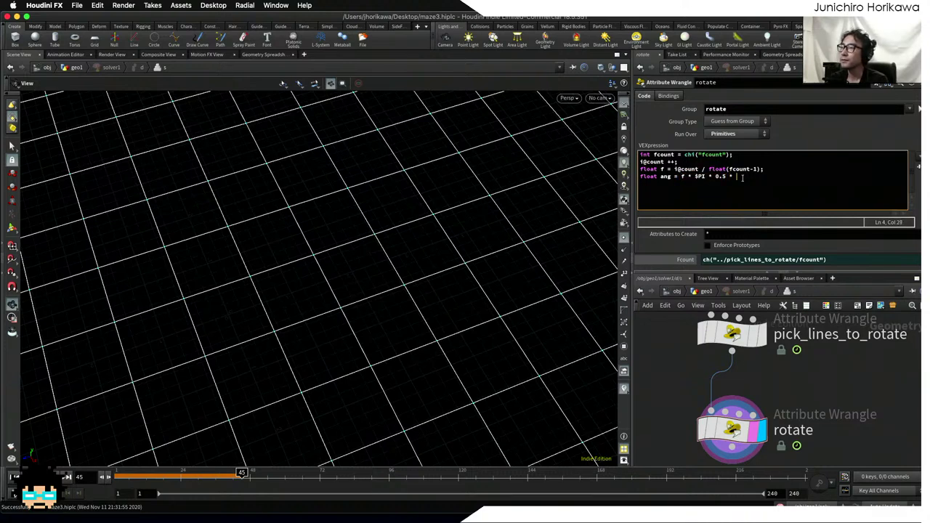
text(10)
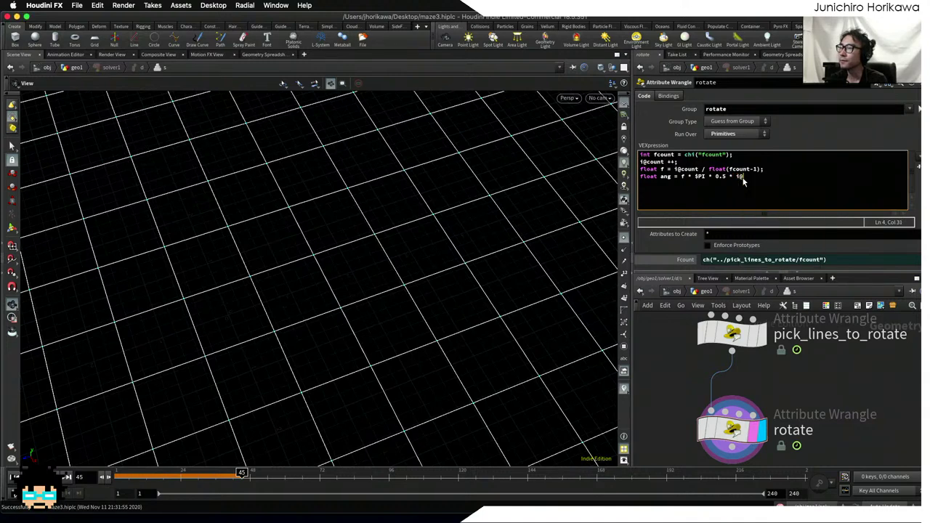
text(ori;)
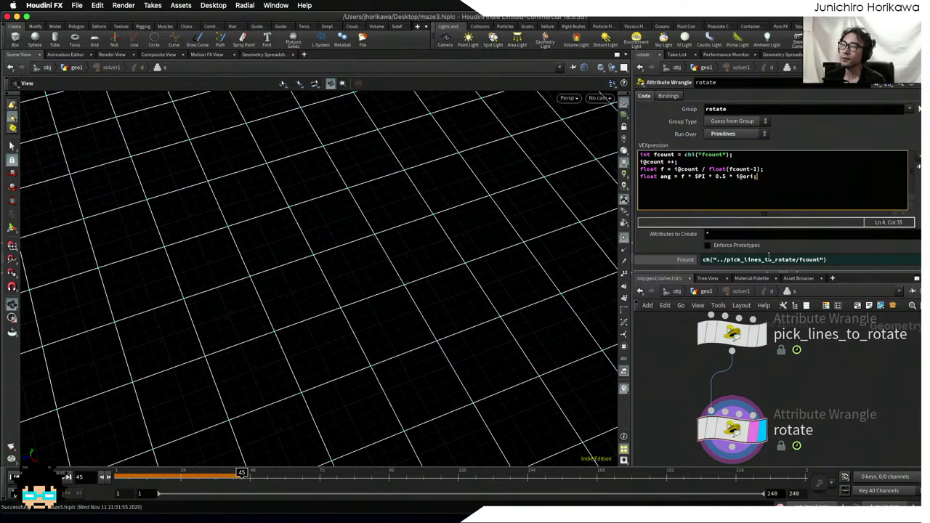
drag(759, 177, 735, 177)
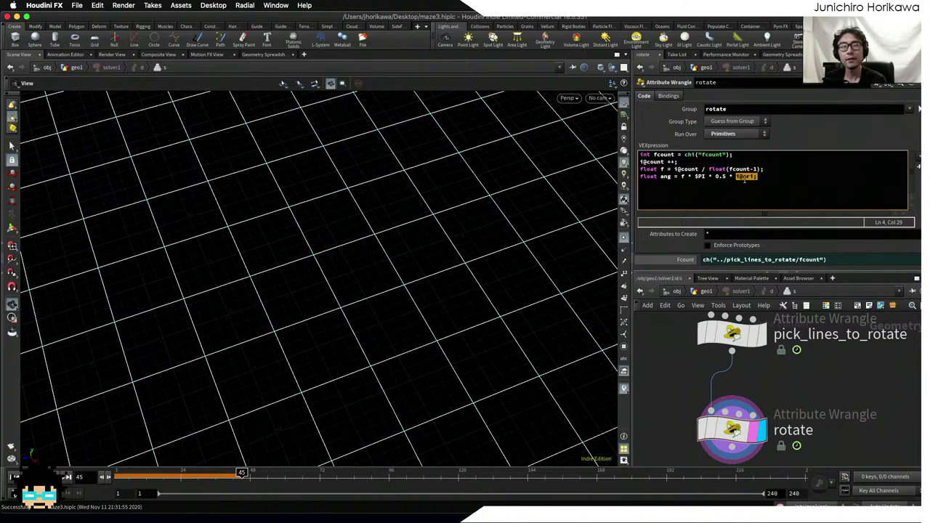
click(775, 192)
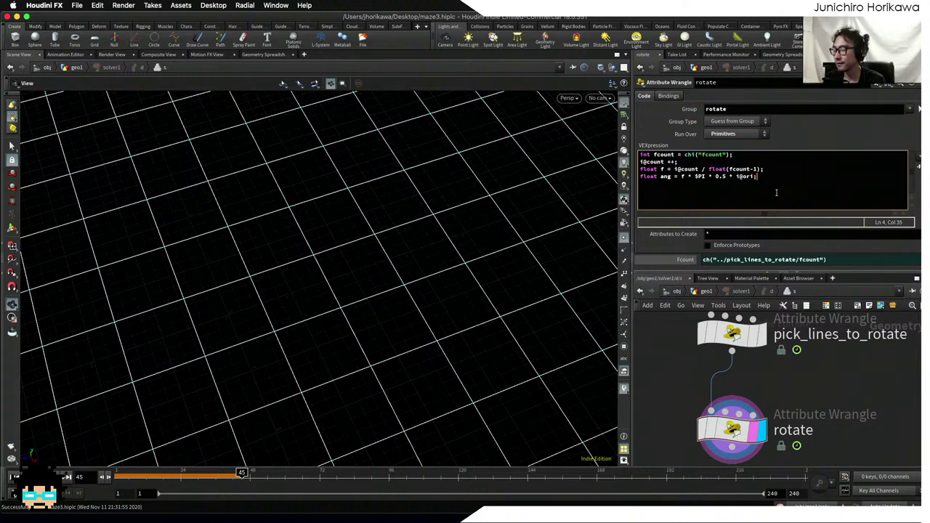
key(Return)
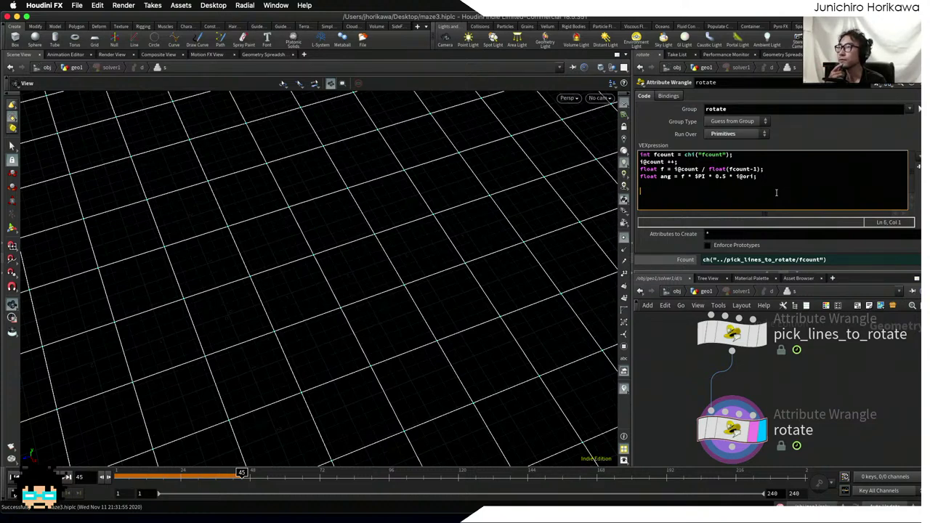
text(v)
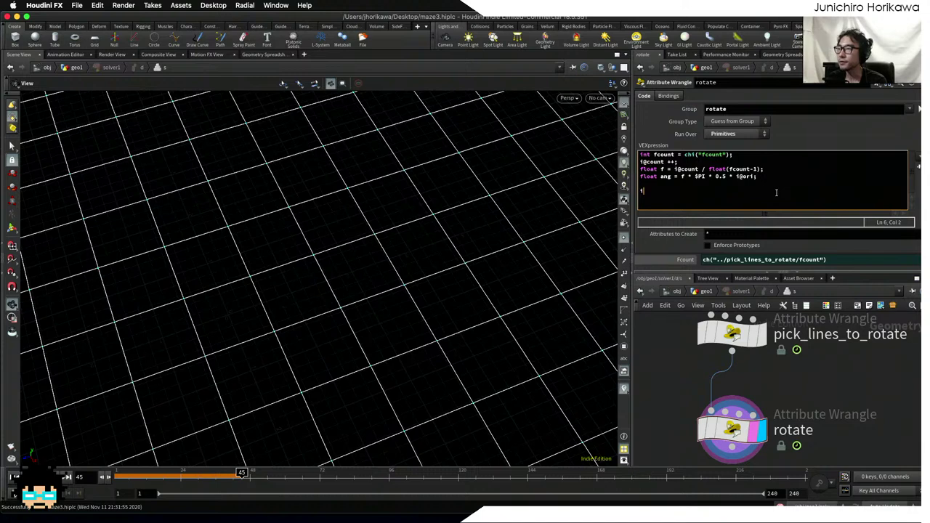
key(BackSpace)
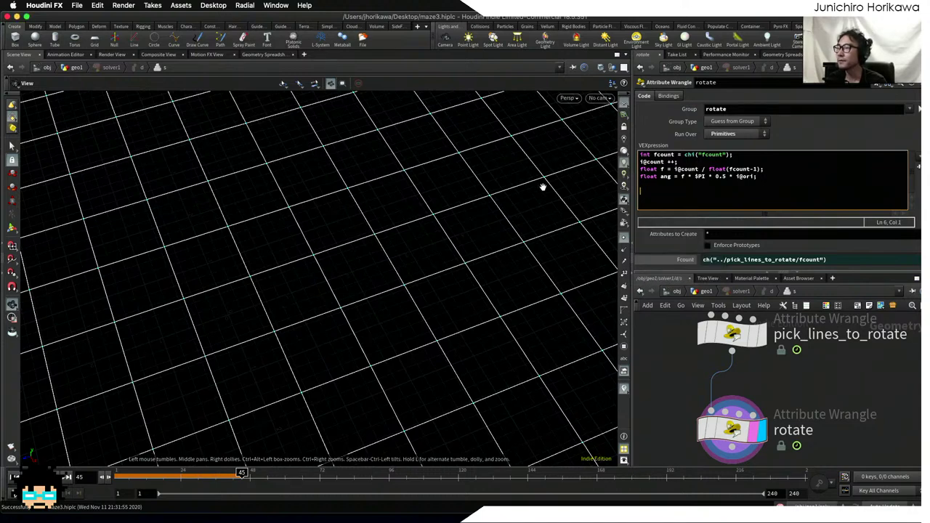
text(int pts)
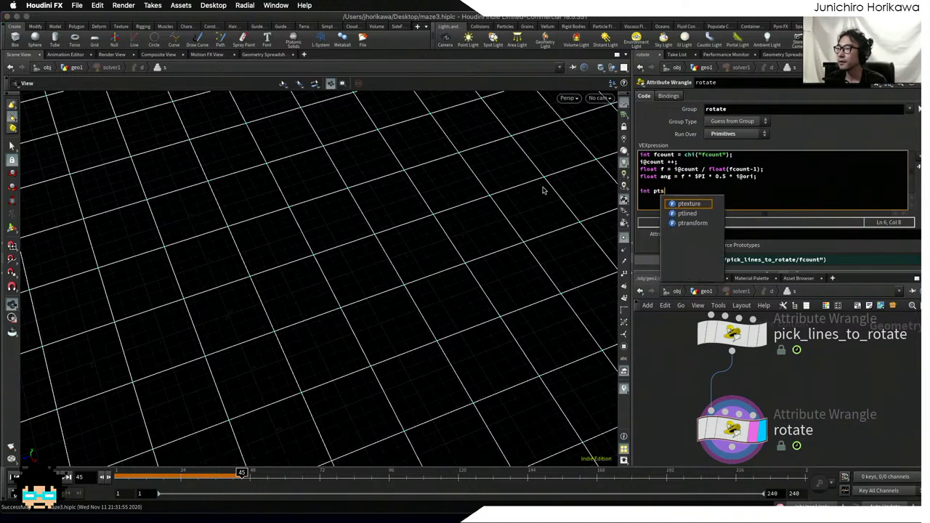
text([] = )
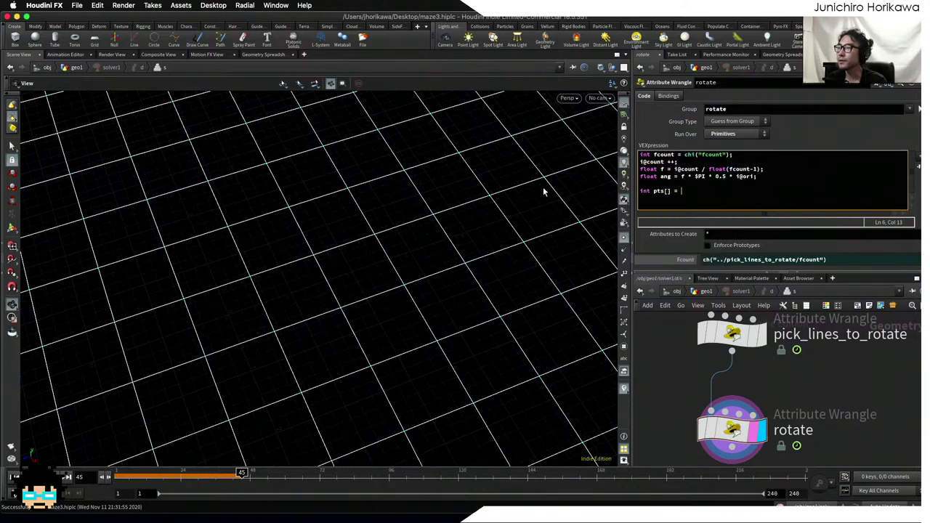
text(primp)
key(BackSpace)
key(BackSpace)
key(BackSpace)
key(BackSpace)
key(BackSpace)
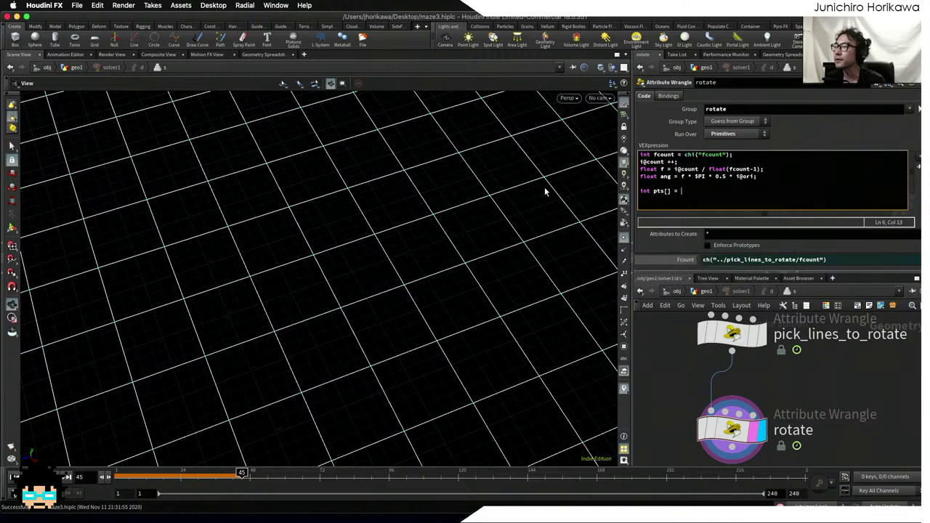
text(primpoints)
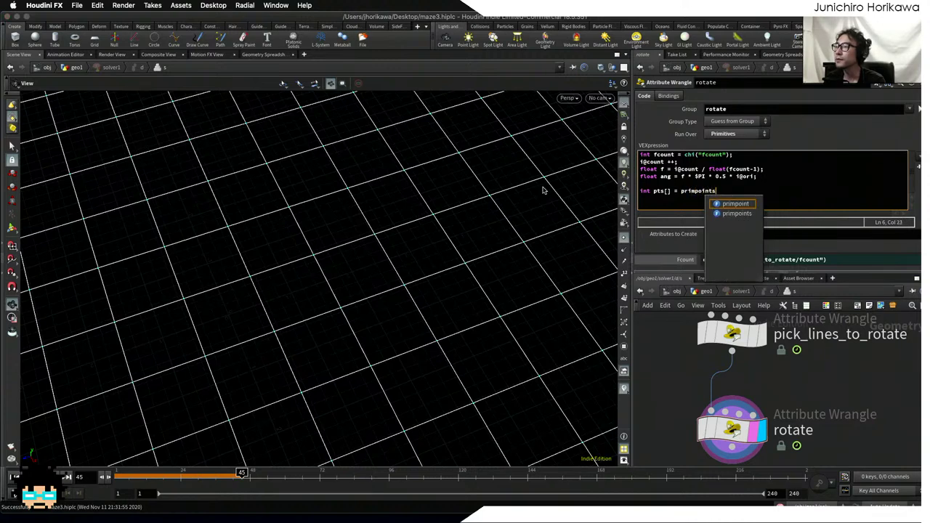
key(Escape)
text(()
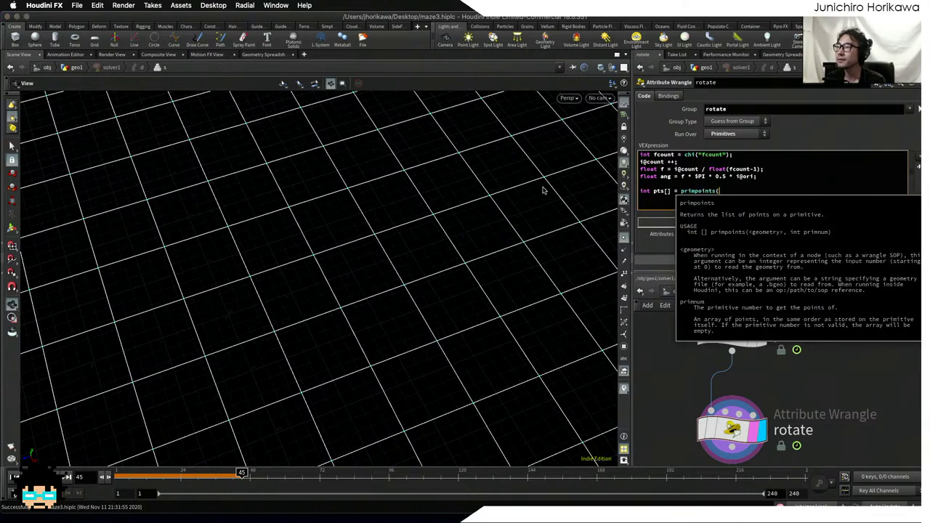
text(0, @primnum);)
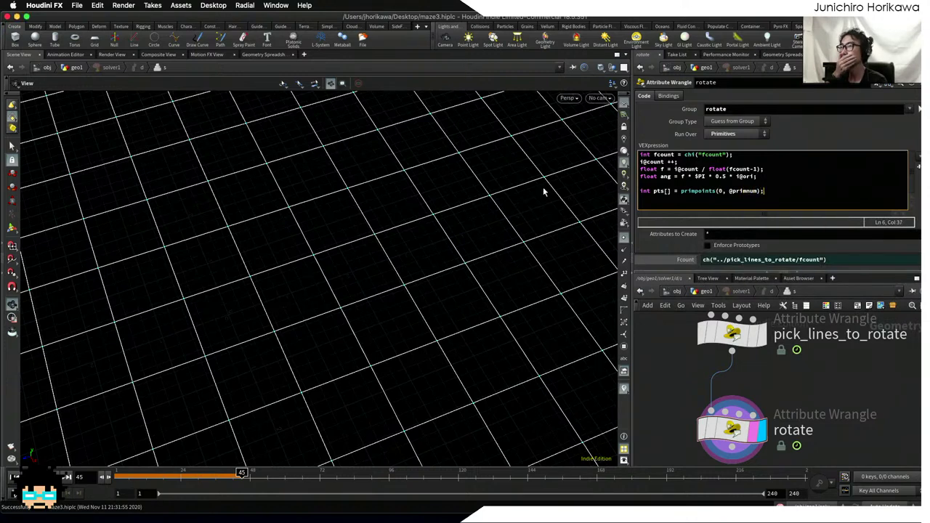
key(Return)
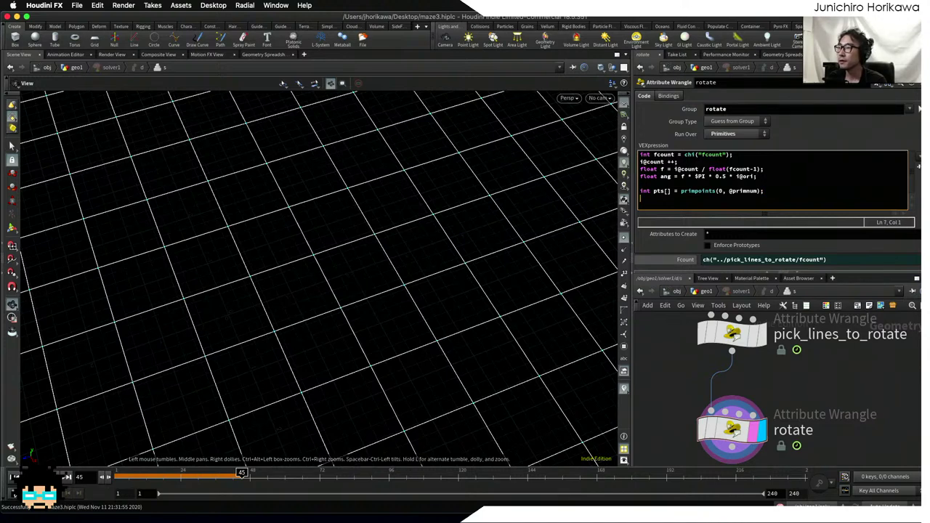
- Add vector pos1 = v@rest1; and open the snippet in a floating editor with Alt+E
text(vector pos =)
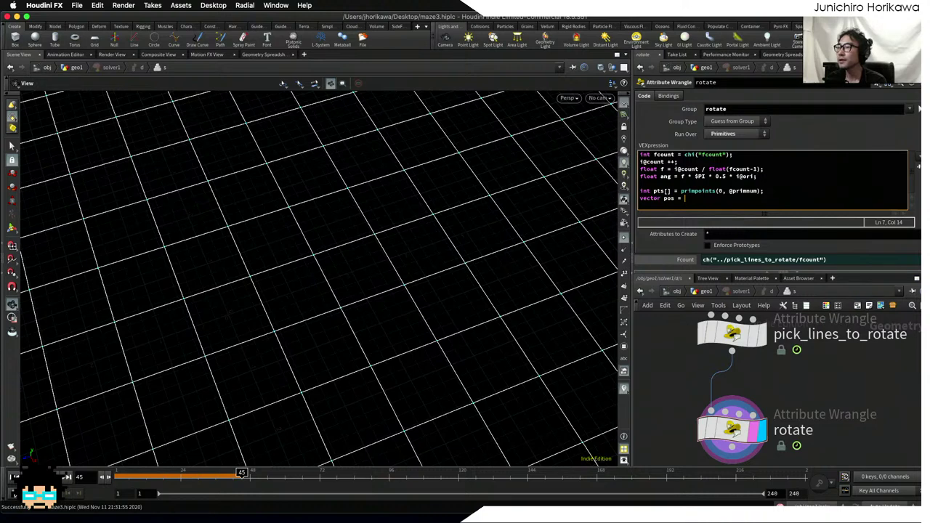
key(BackSpace)
text(1 =)
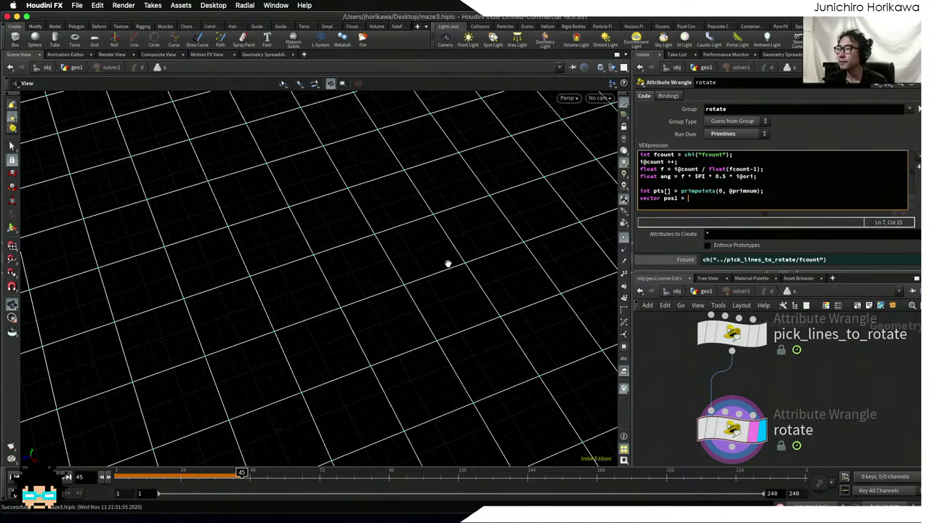
text(v@rest1;)
key(Return)
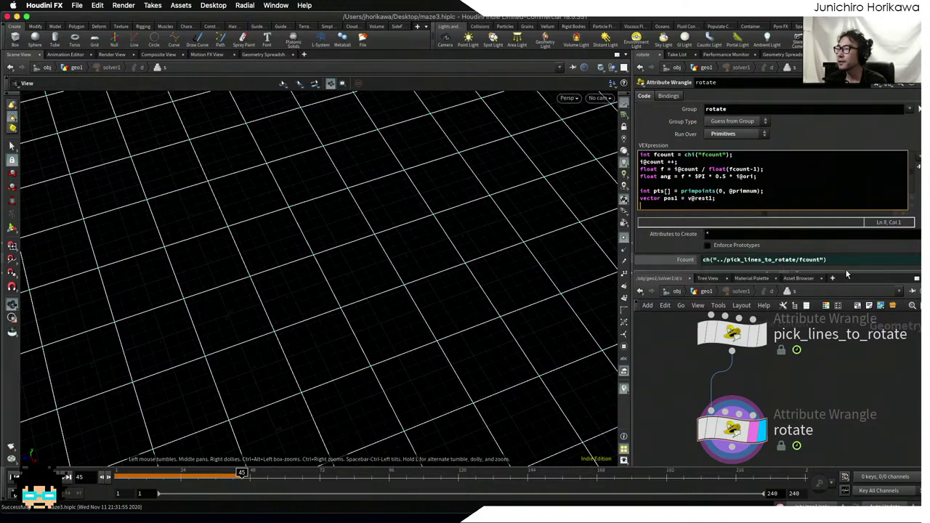
click(816, 199)
key(alt+e)
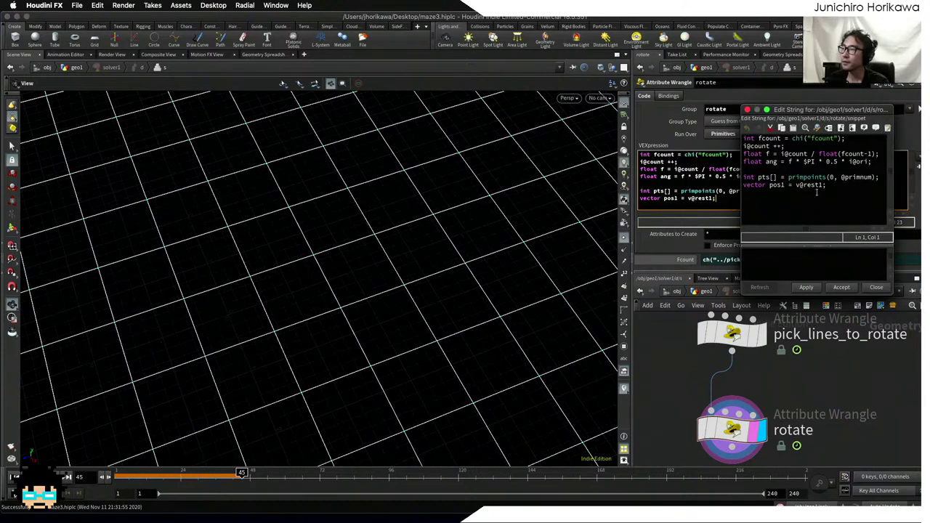
- Move the floating snippet editor off the parameters and enlarge it, closing the extra copy
drag(814, 112, 490, 89)
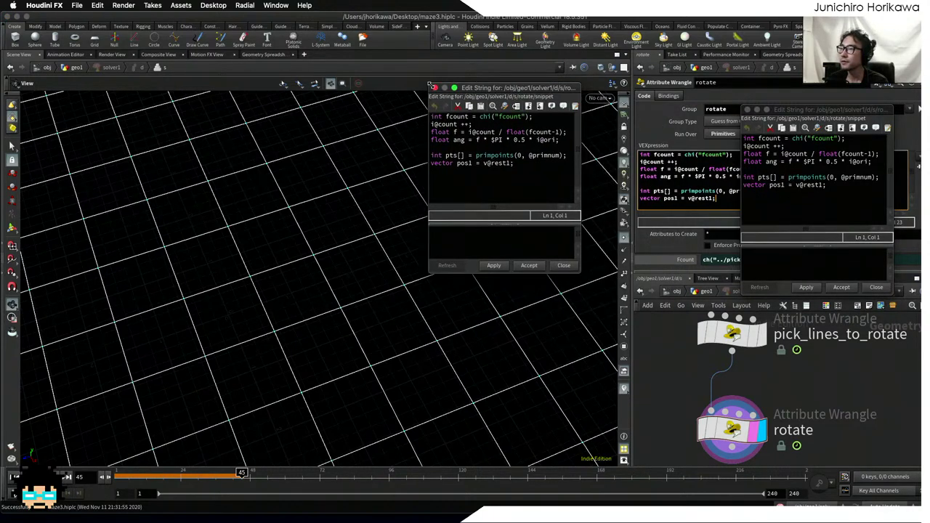
click(423, 87)
drag(754, 118, 283, 76)
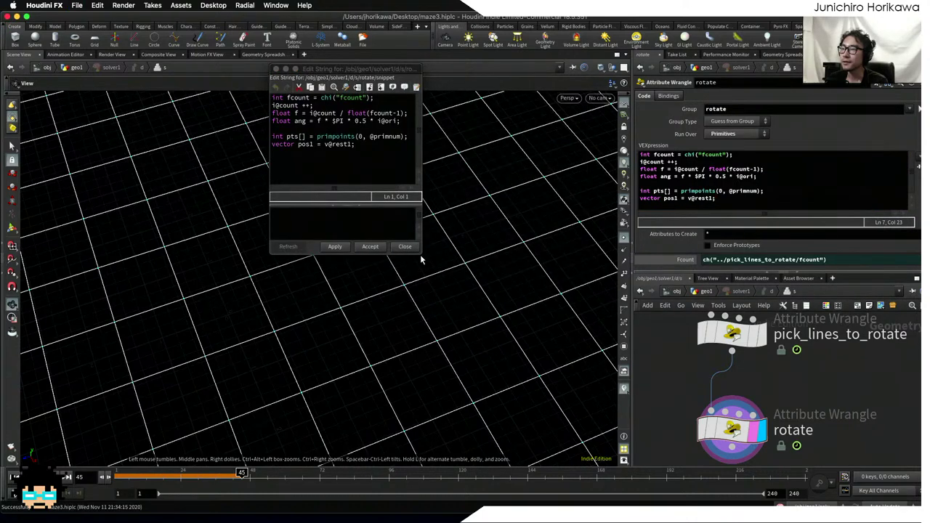
drag(419, 254, 689, 442)
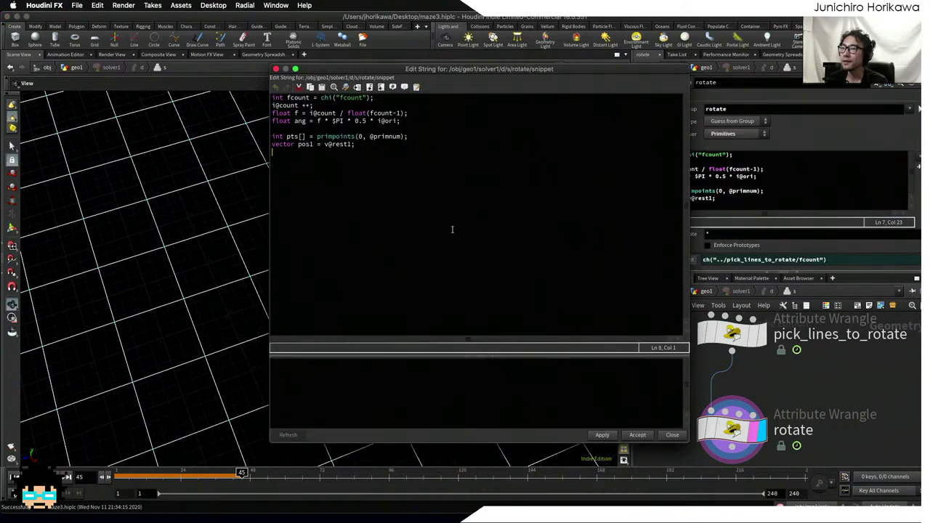
- Add the line vector pos2 = v@rest2; after pos1
text(vector)
text(po)
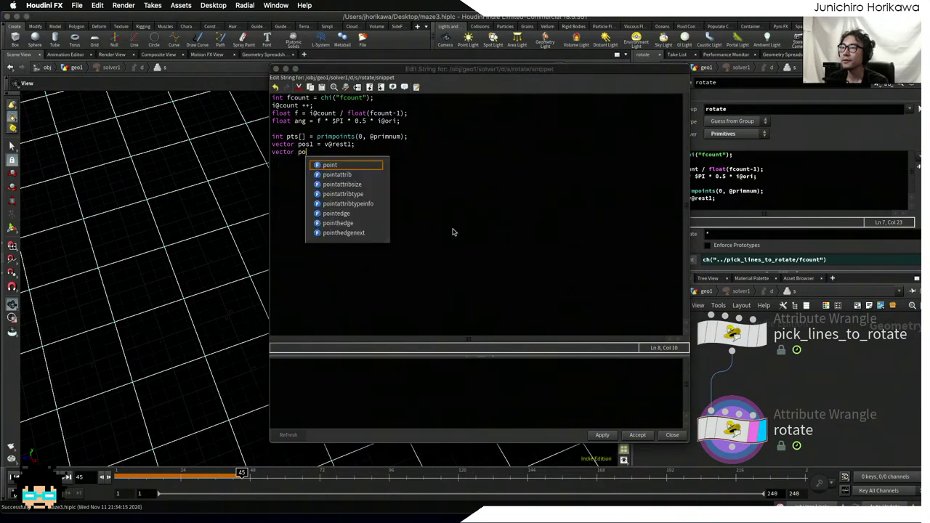
text(s2 = v@rest2;)
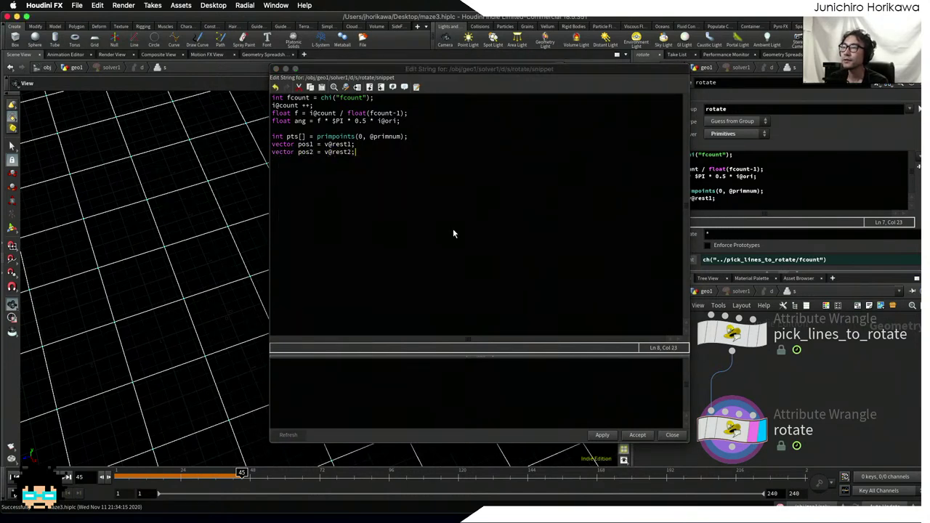
key(Return)
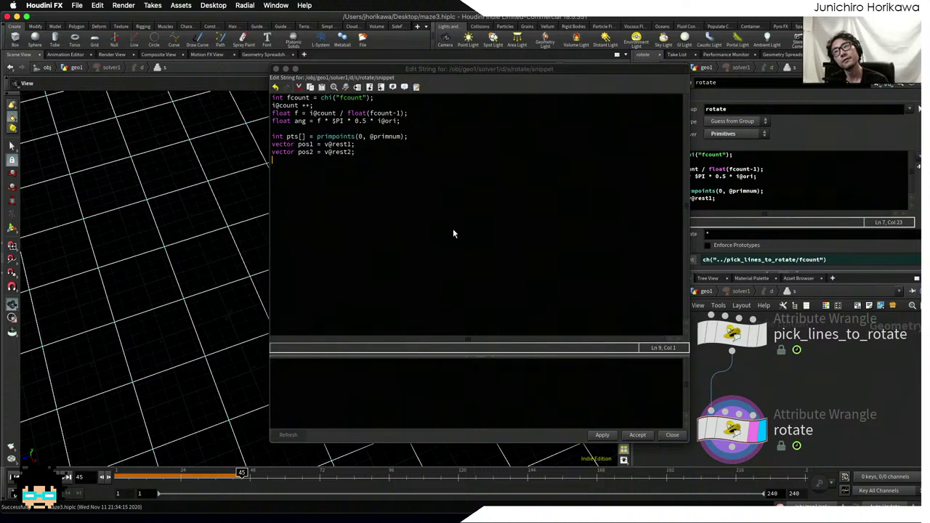
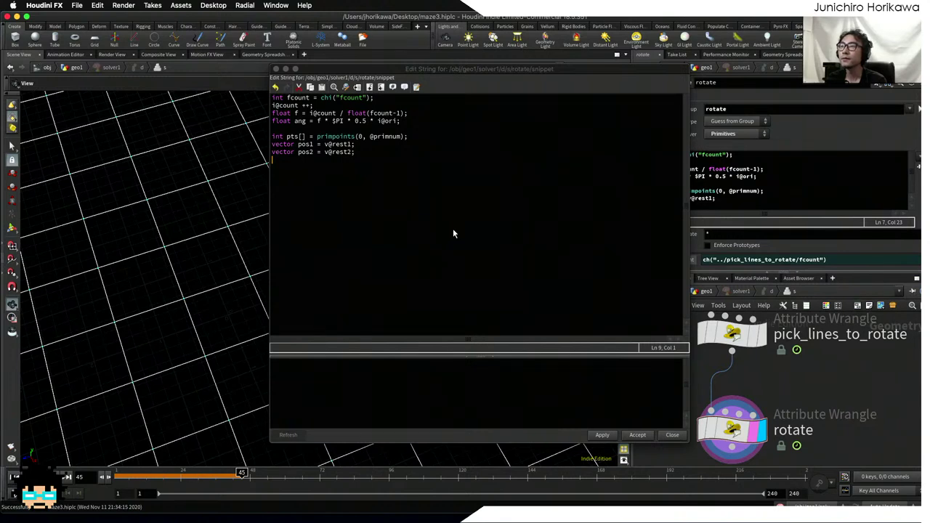
- Add vector norm1 = point(0, "N", pts[0]); to the rotate snippet
text(vector )
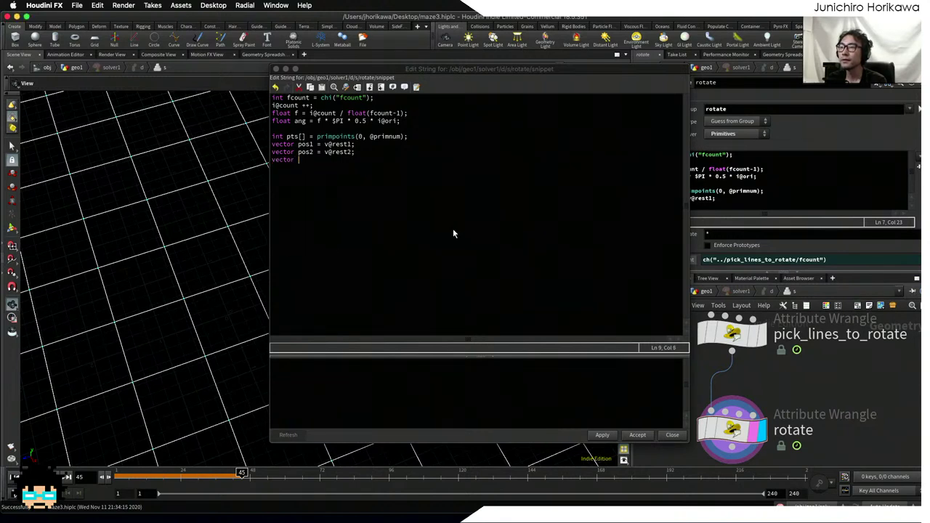
text(nomrl)
key(BackSpace)
key(BackSpace)
key(BackSpace)
text(rml = )
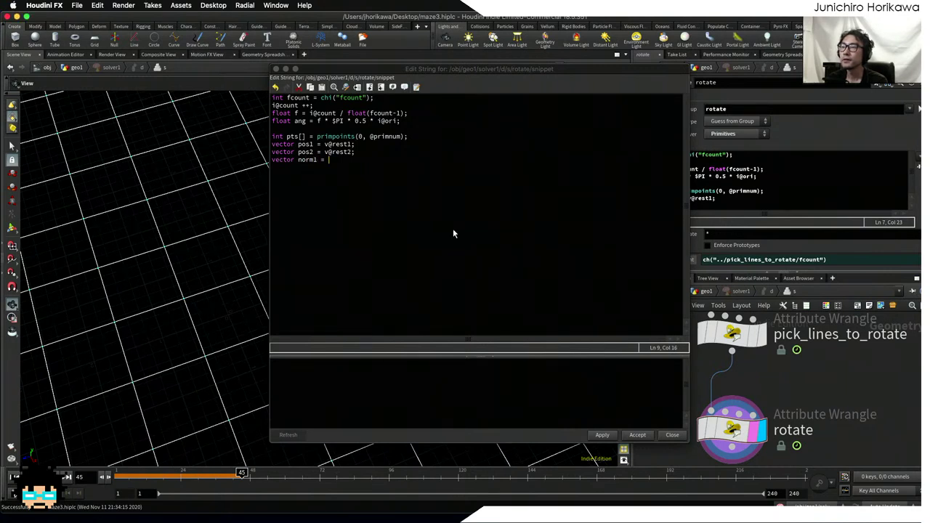
text(v)
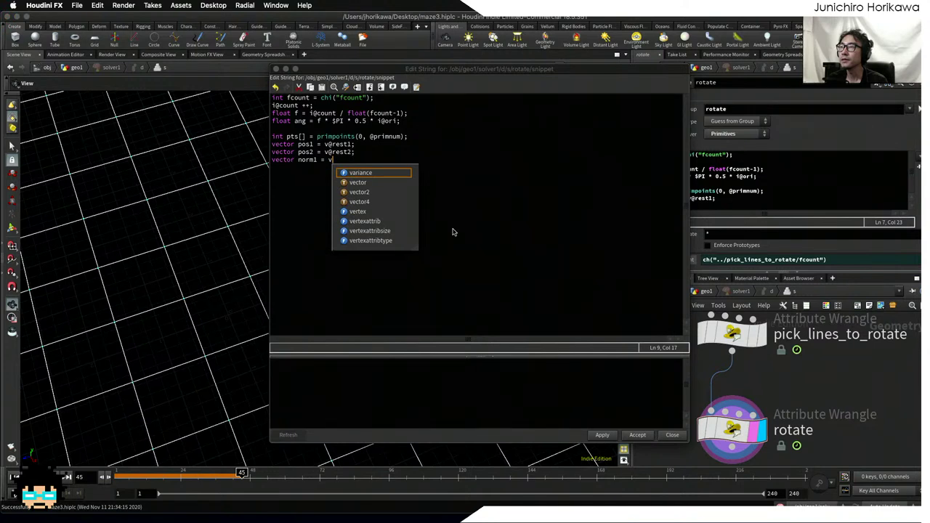
key(BackSpace)
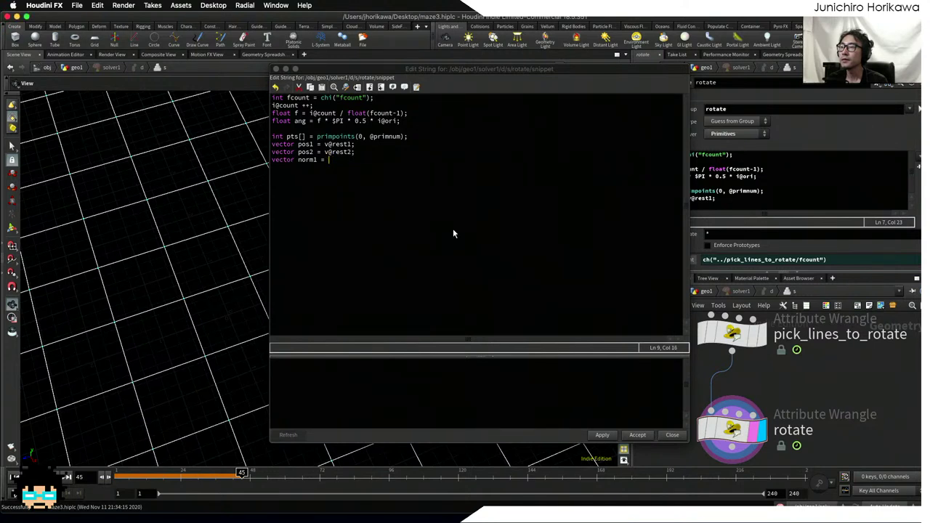
drag(288, 137, 306, 137)
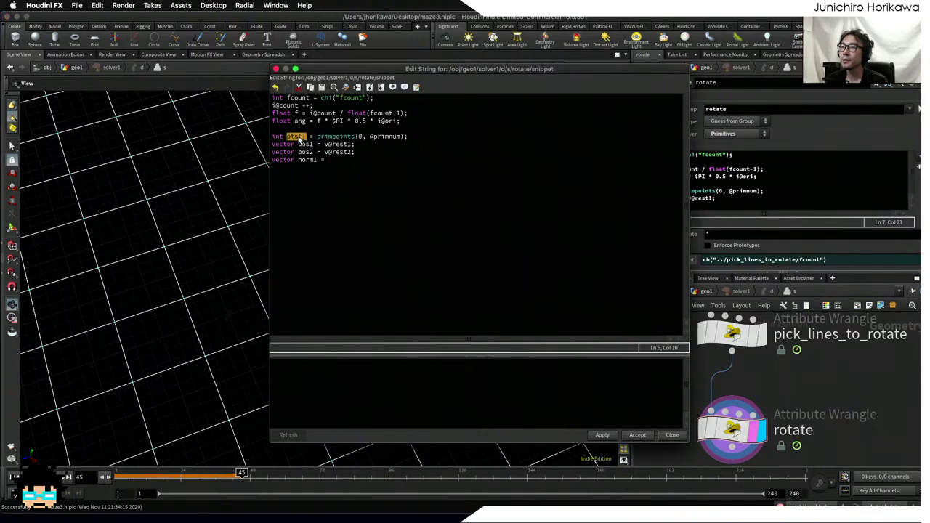
click(341, 158)
text(p)
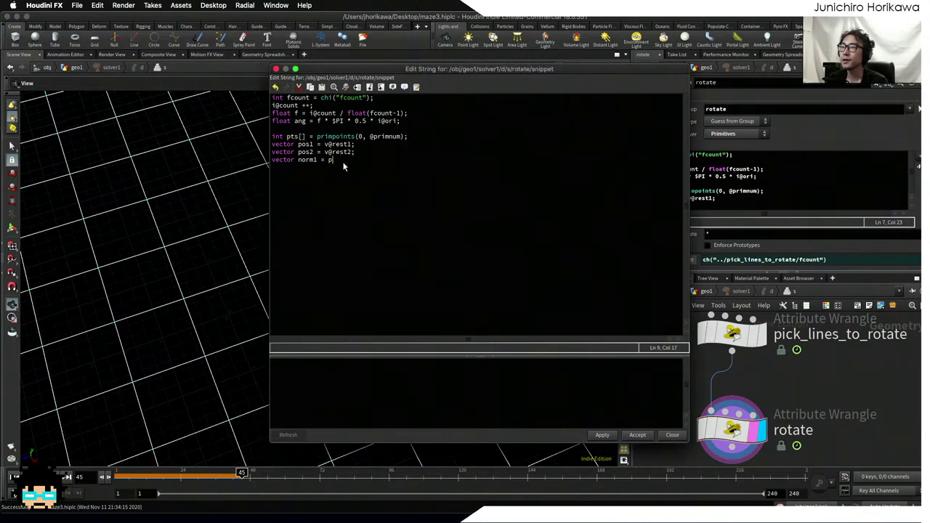
text(oint(0, "N", )
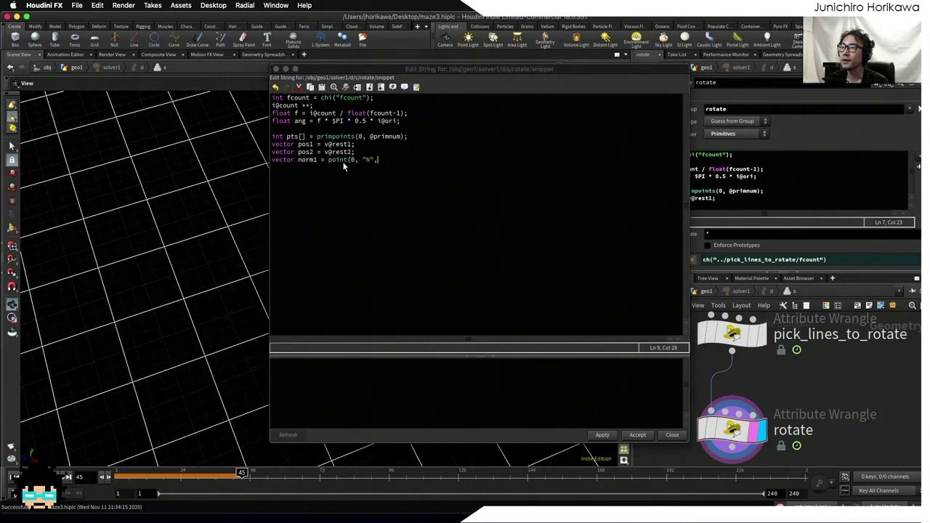
text(pts[0]);)
- Add vector norm2 = point(0, "N", pts[1]); on the next line
key(Return)
text(vect)
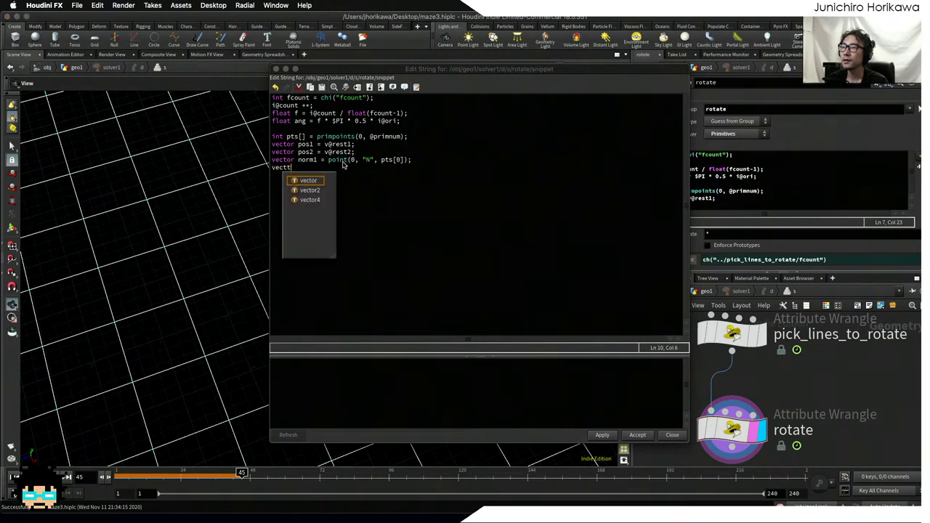
text(or no)
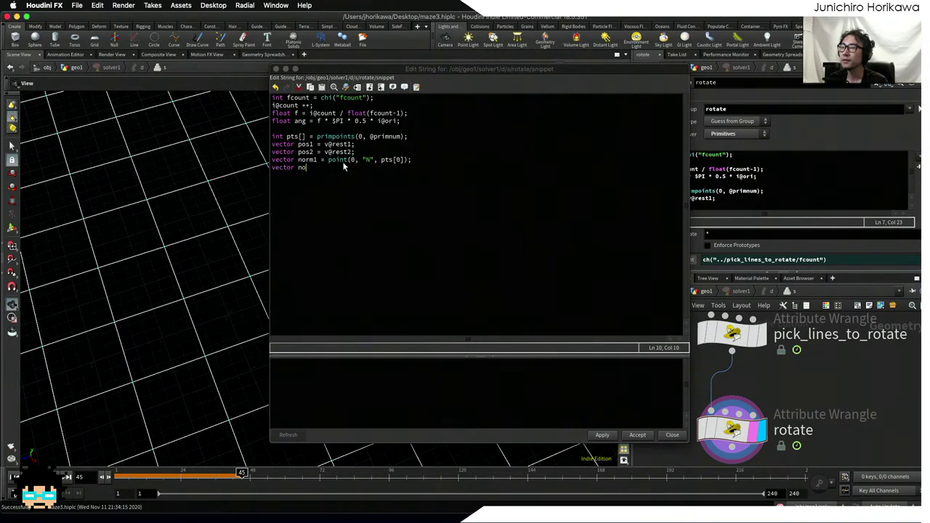
text(rm2 = point(0, "P)
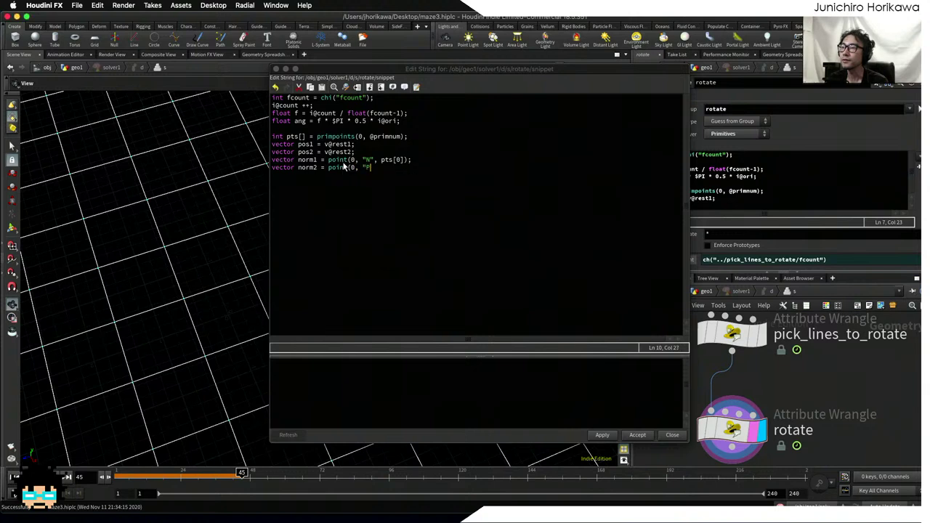
key(BackSpace)
text(N", pt)
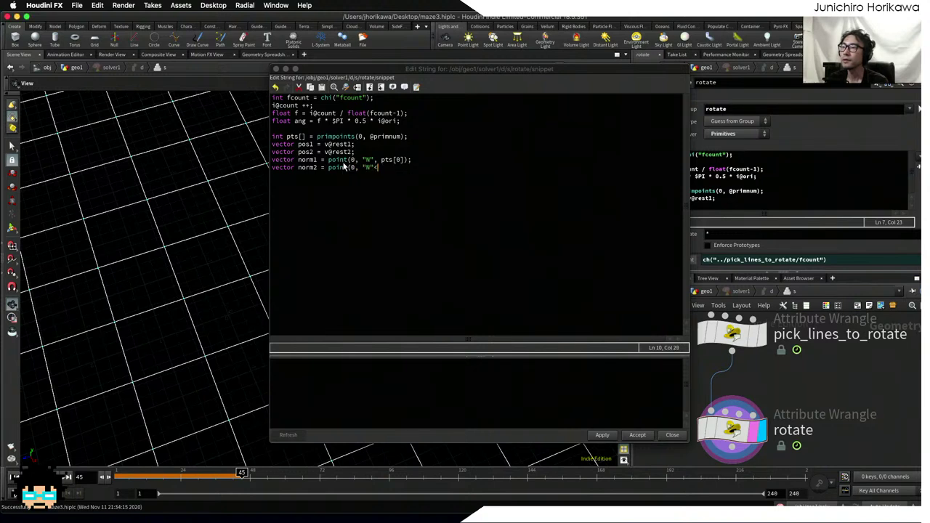
text(s[1]);)
key(Return)
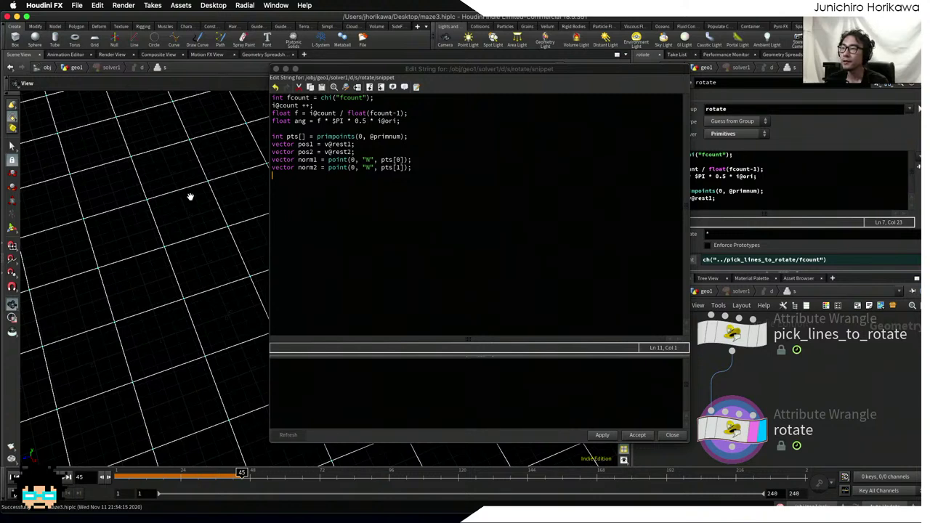
click(309, 151)
double_click(310, 154)
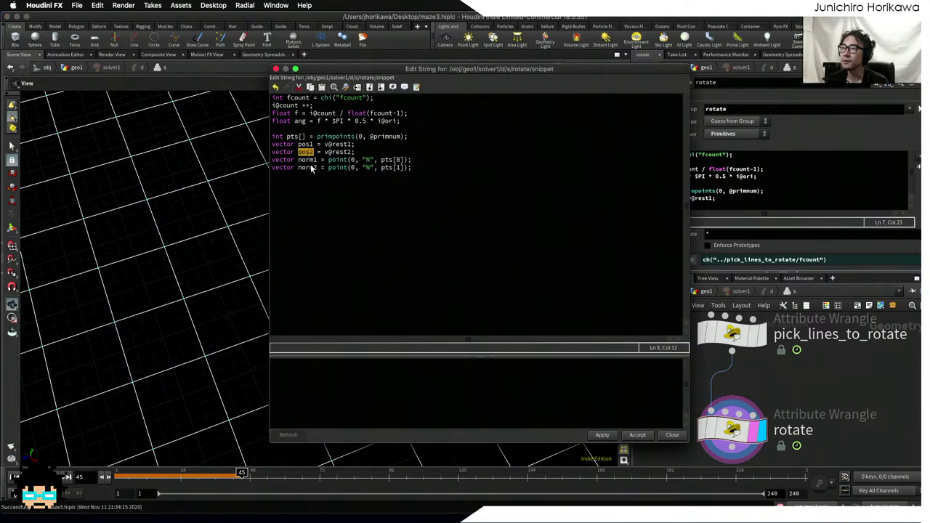
click(317, 184)
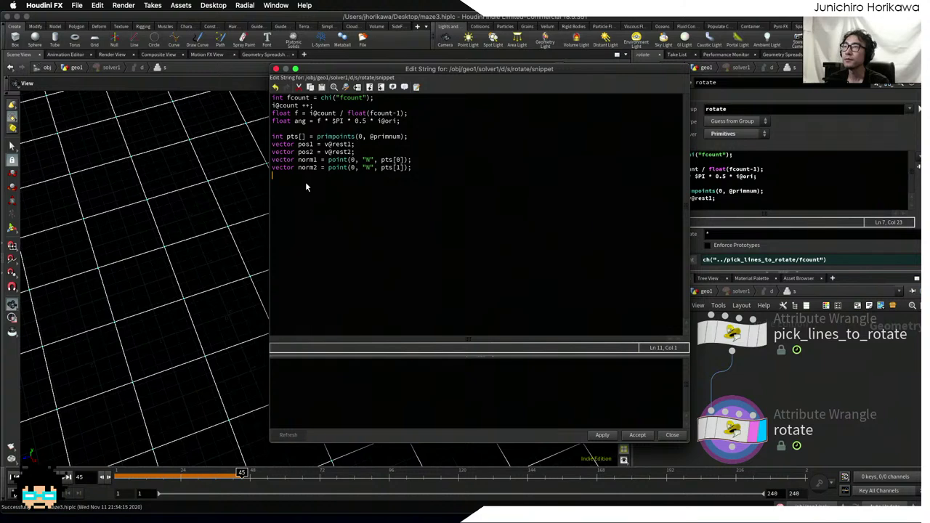
- Add vector mpos = (pos1 + pos2) * 0.5; for the line's midpoint
text(vector mpos = )
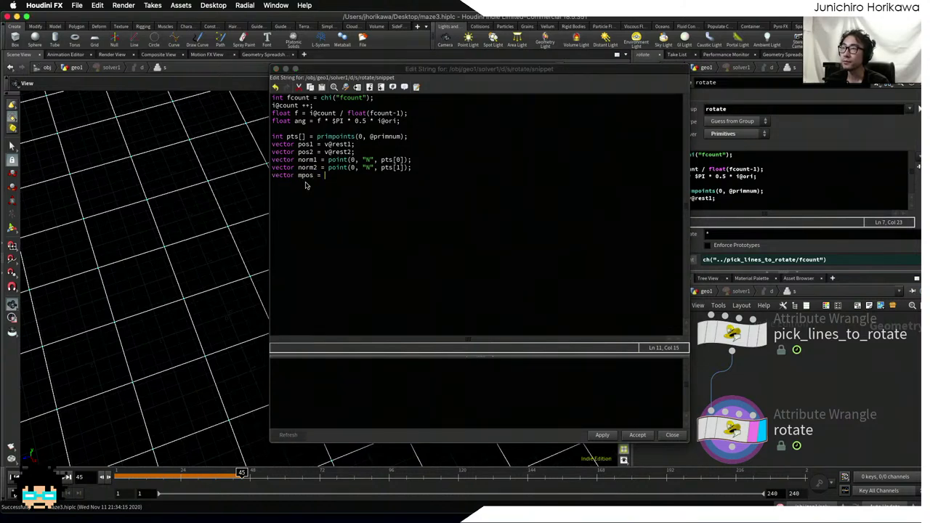
text((pos1 + pos2) * 0.5;)
key(Return)
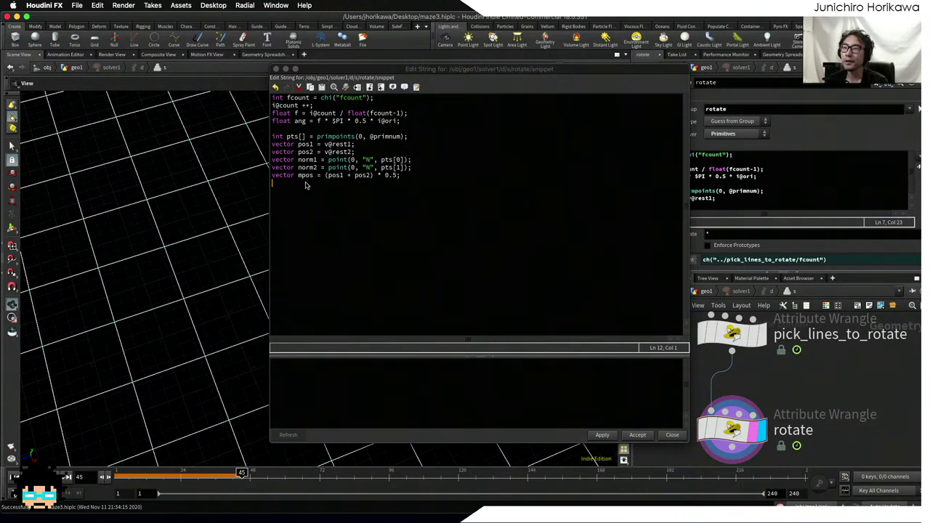
double_click(307, 161)
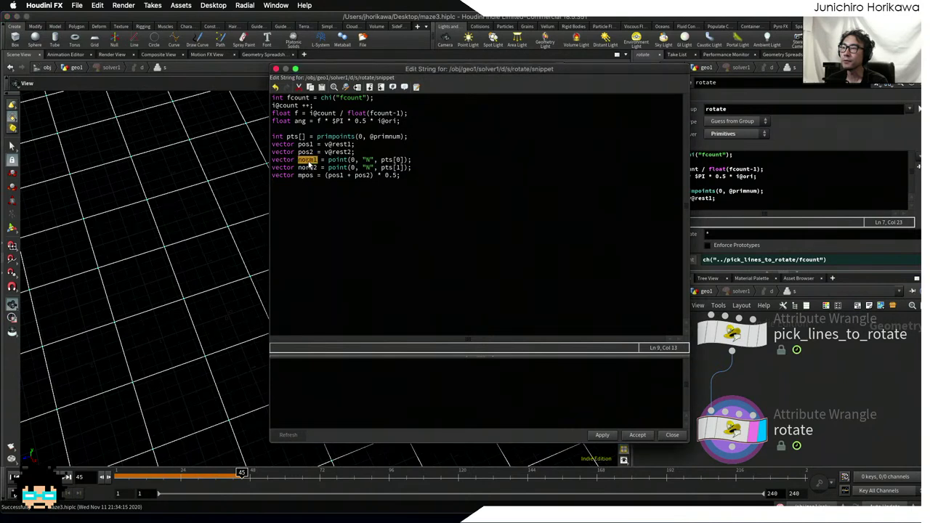
click(307, 183)
- Add vector mnorm = normalize((norm1 + norm2)); as the averaged normal
text(vector m)
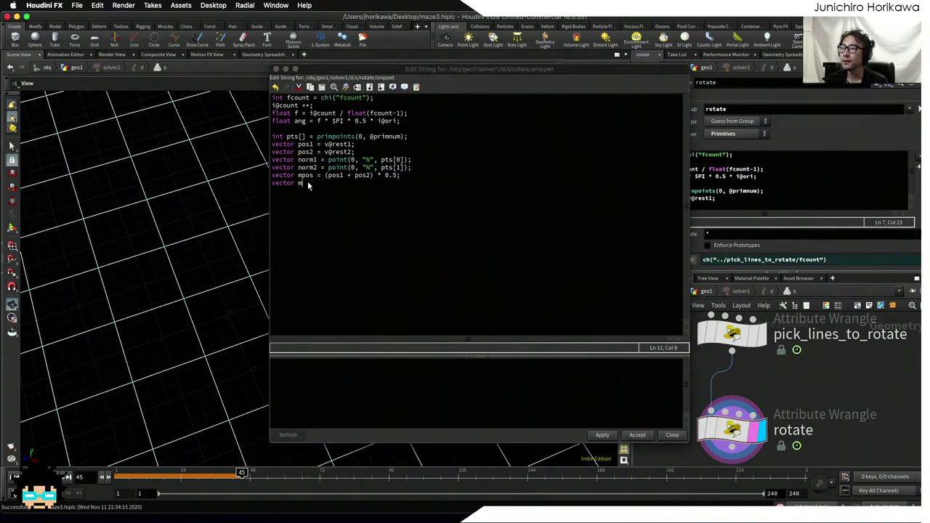
text(norm )
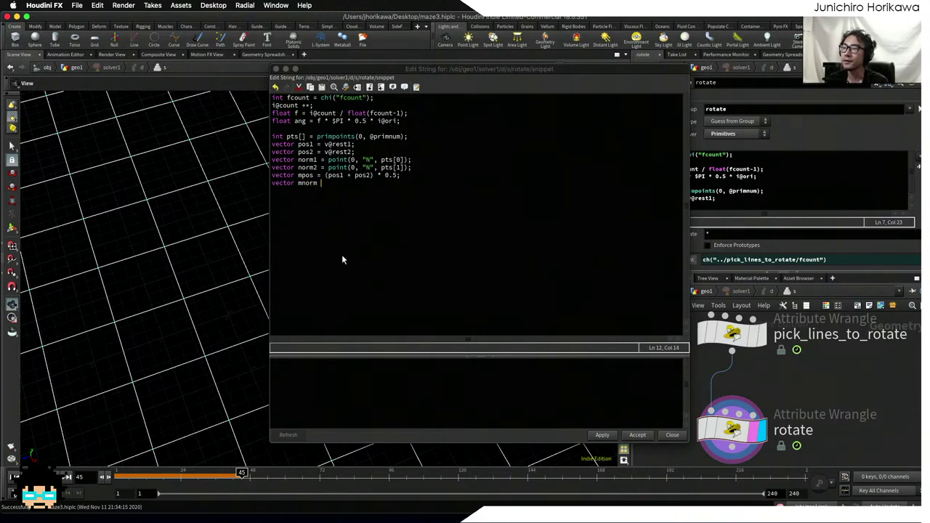
text(= (norma)
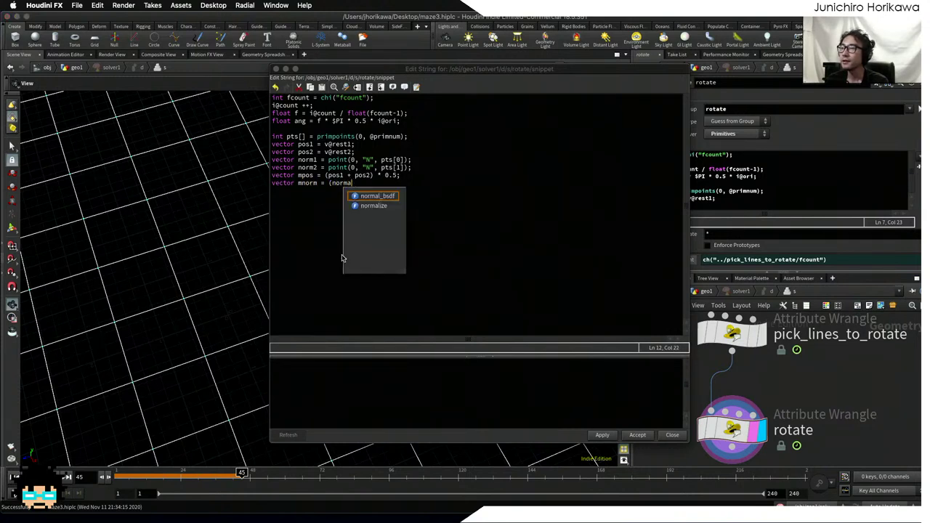
key(BackSpace)
text(1 +)
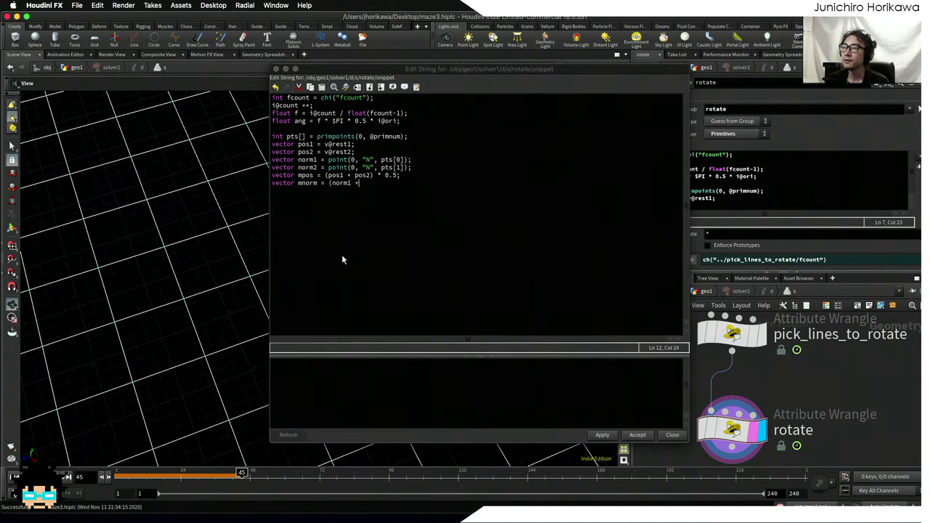
text( norm2) * )
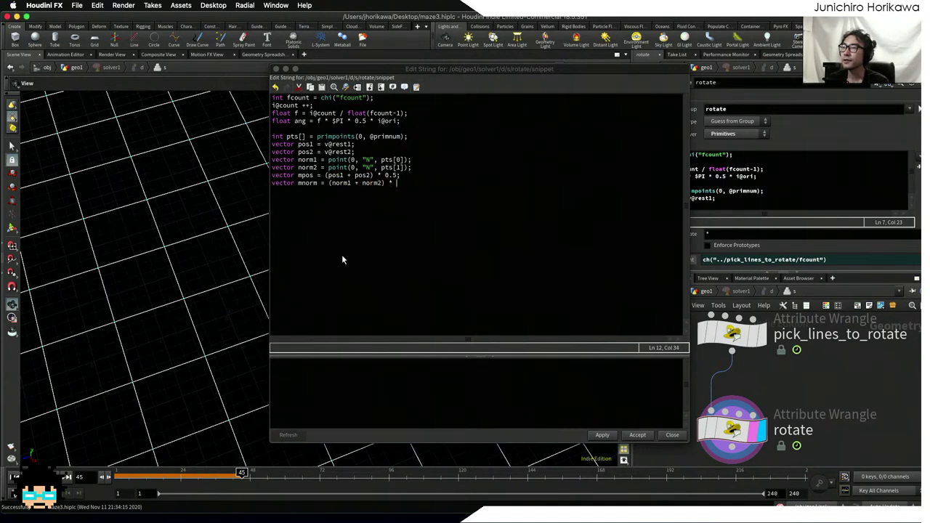
text(0.5;)
key(Return)
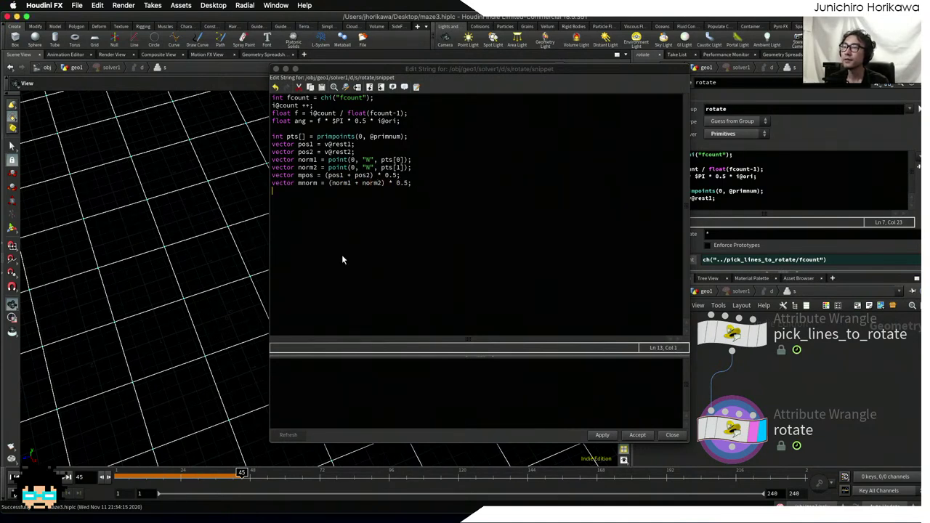
click(328, 185)
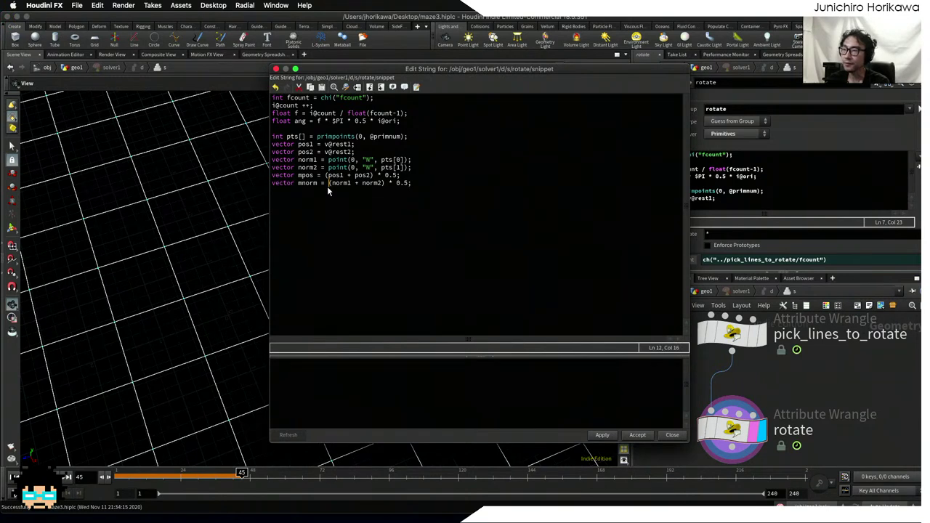
text(normalize()
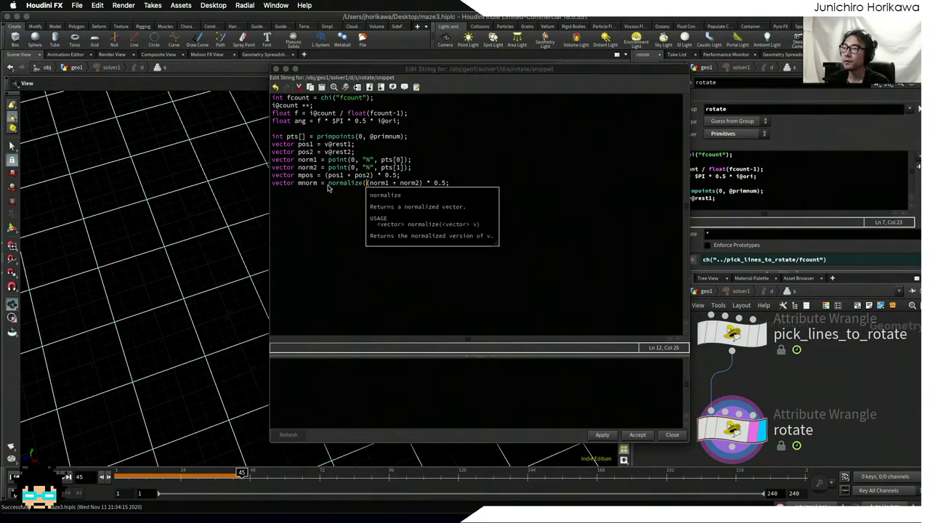
click(445, 187)
text())
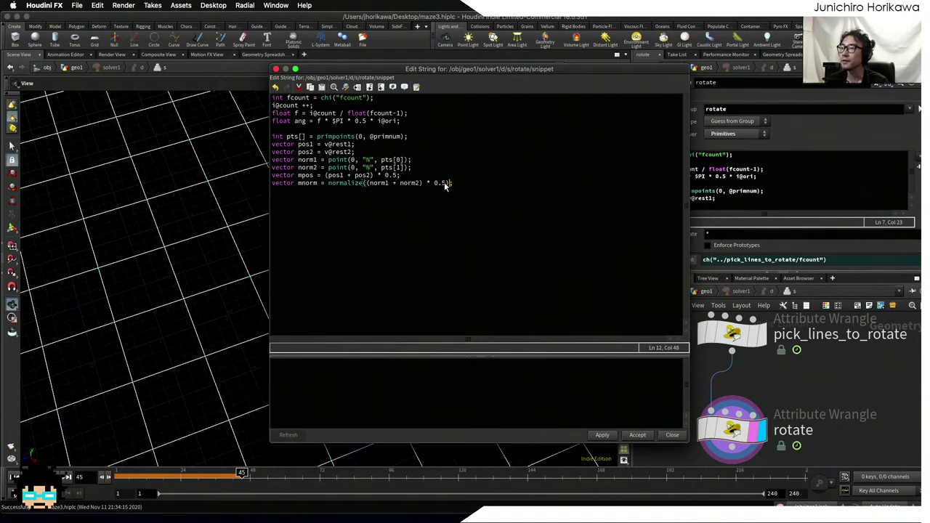
drag(445, 185, 425, 186)
key(BackSpace)
key(BackSpace)
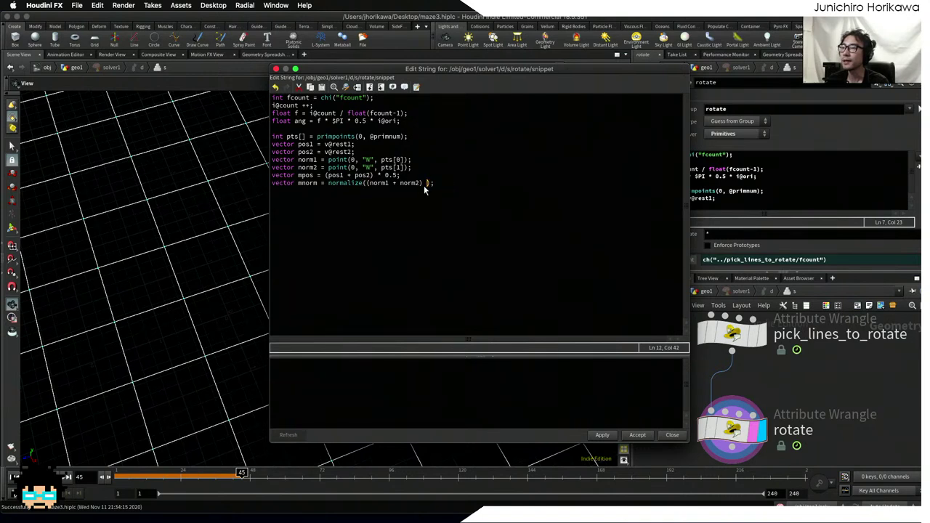
click(480, 192)
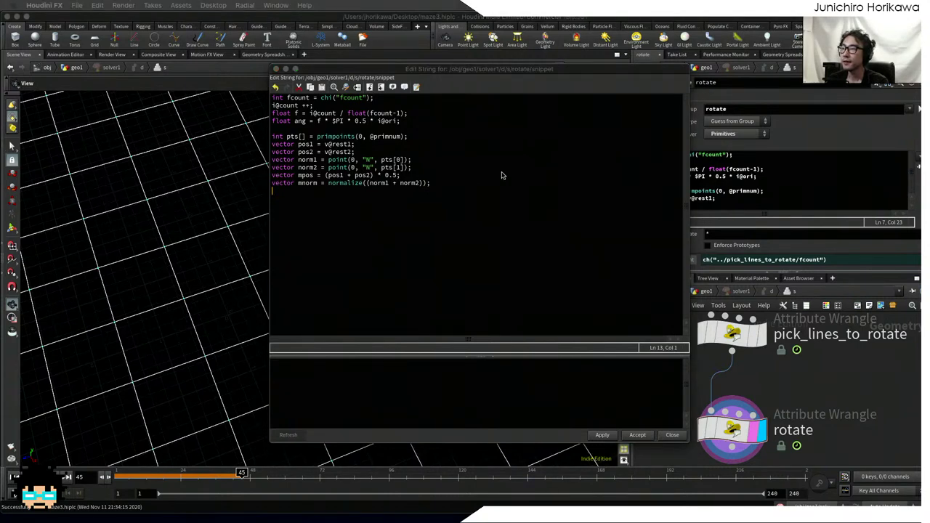
click(486, 188)
key(Return)
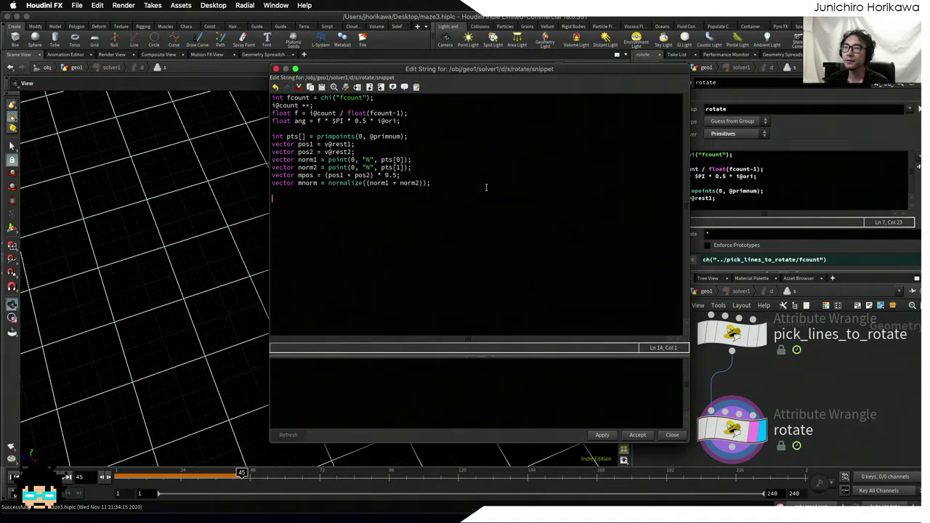
- Add matrix mat = ident(); and rotate(mat, ang, mnorm); to build the rotation matrix
text(matrix ro)
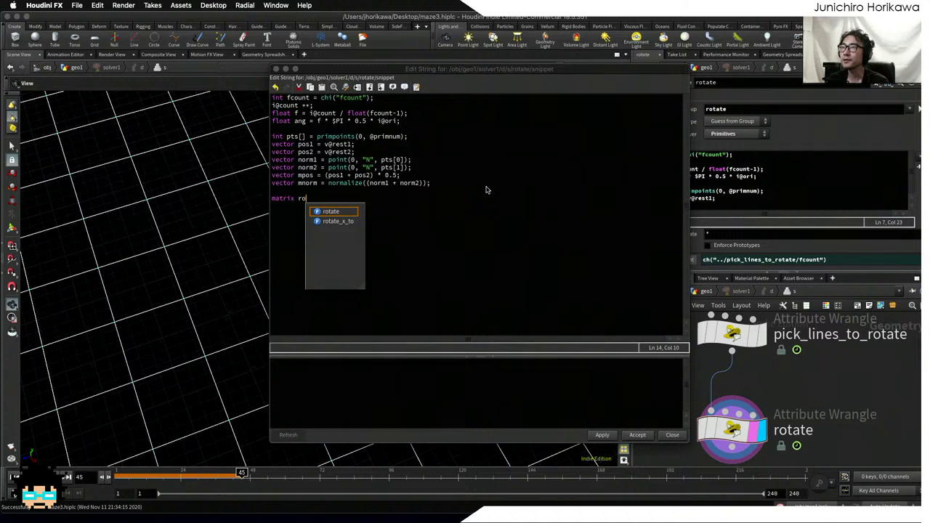
key(BackSpace)
key(BackSpace)
text(mat = )
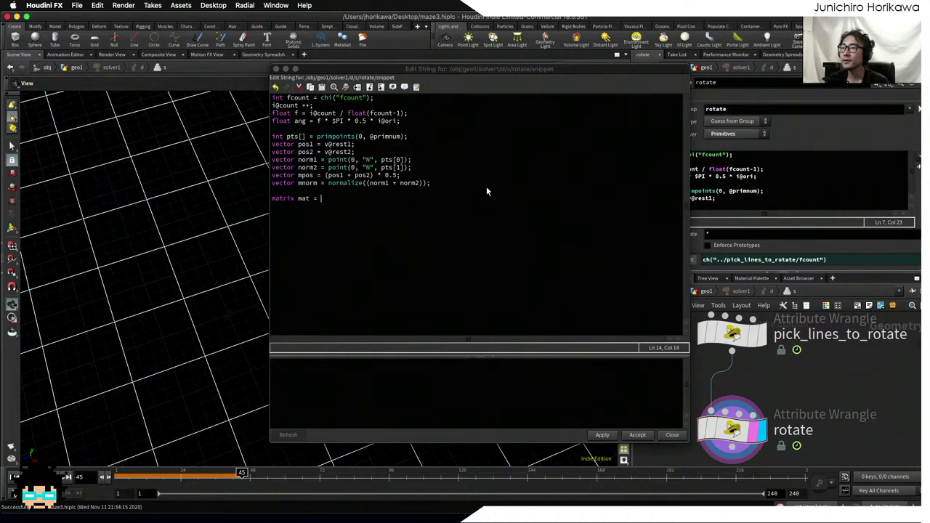
text(ident();)
key(Return)
text(rotate()
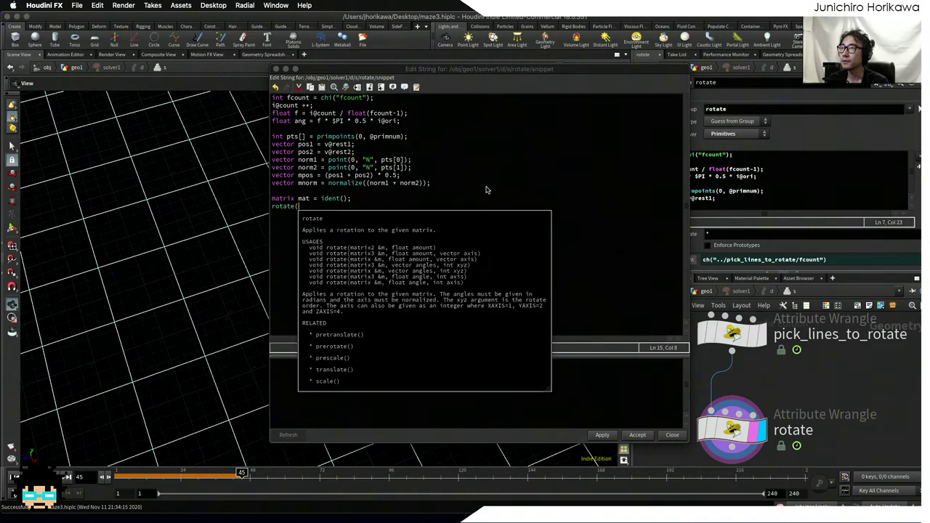
text(mat, )
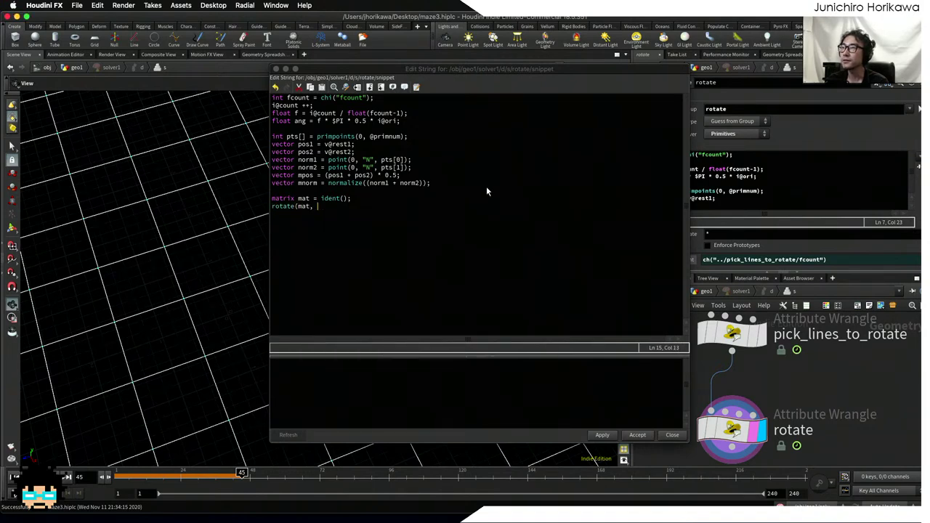
text(ang)
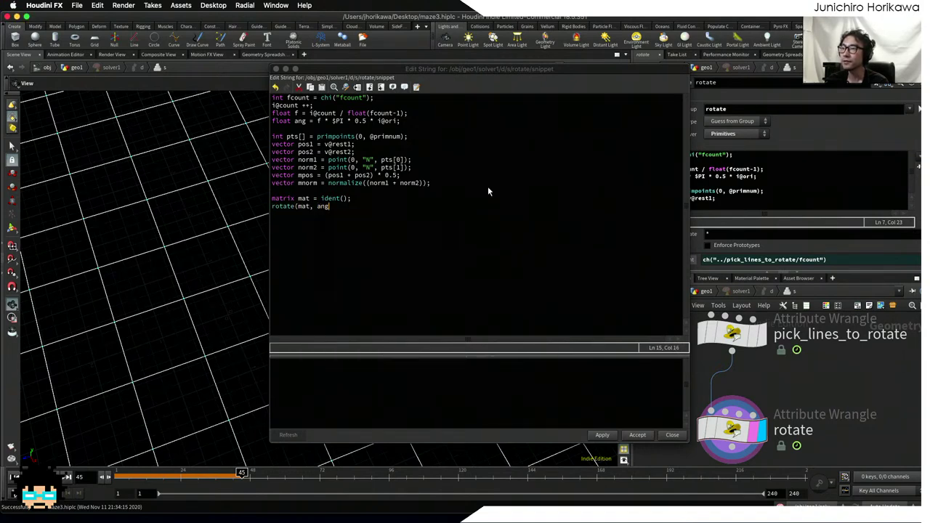
click(425, 151)
drag(401, 120, 273, 121)
click(342, 208)
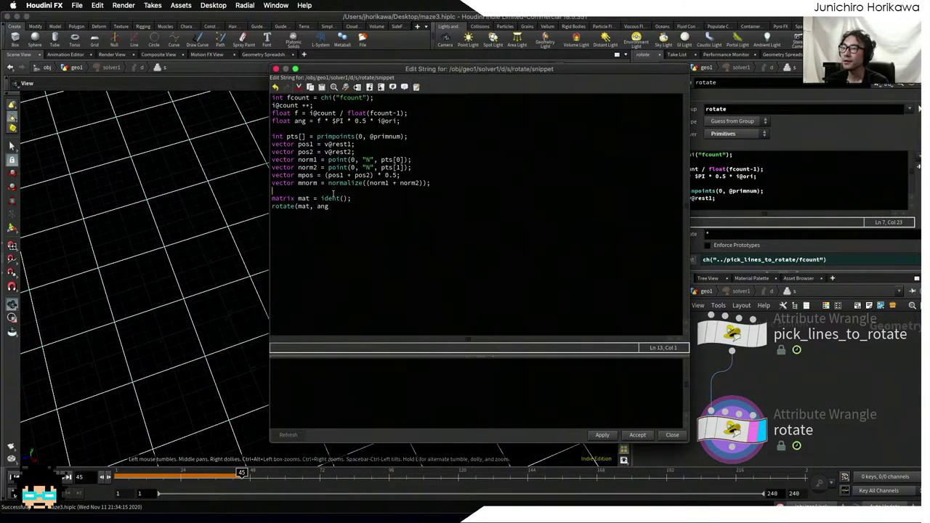
text(, )
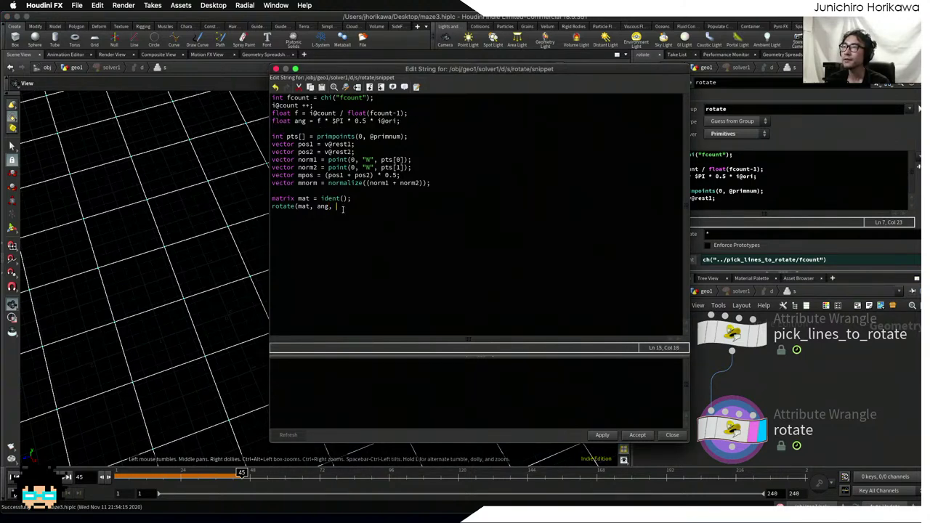
text(mnorm);)
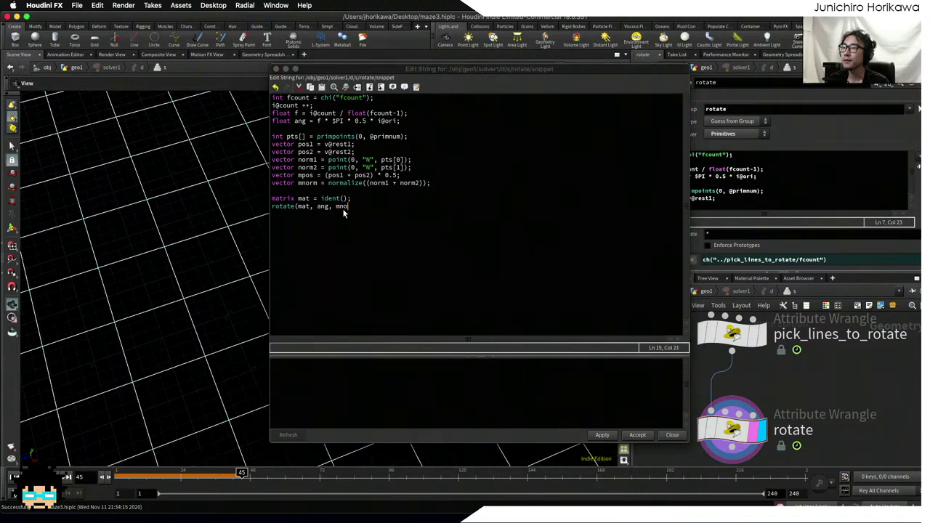
double_click(307, 184)
double_click(350, 206)
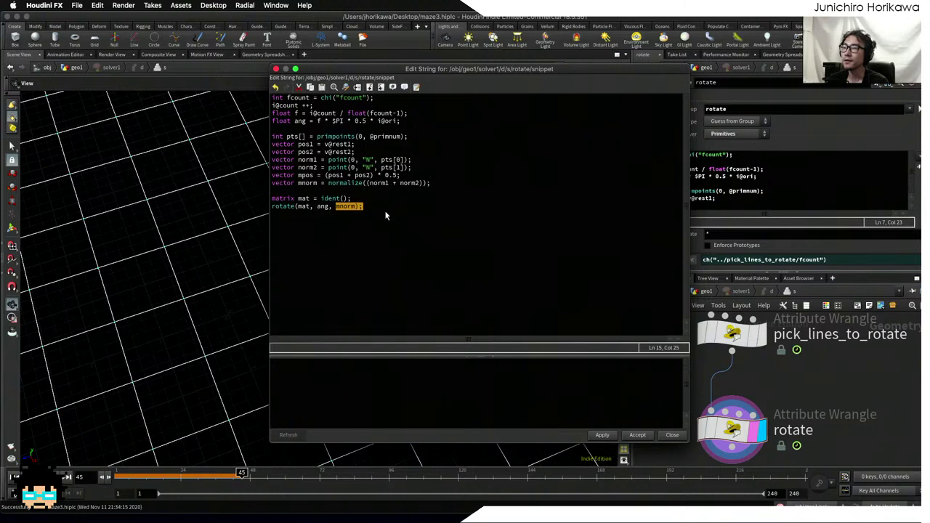
click(363, 206)
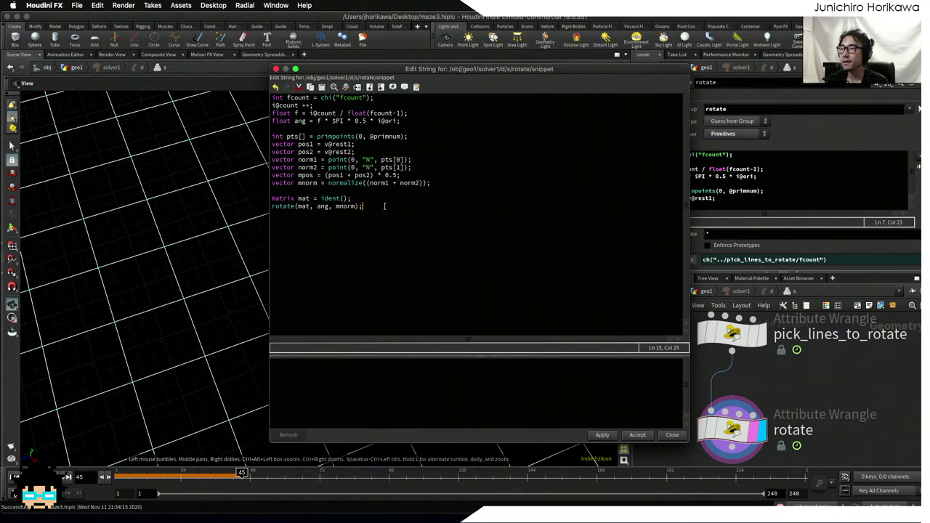
key(Return)
key(Return)
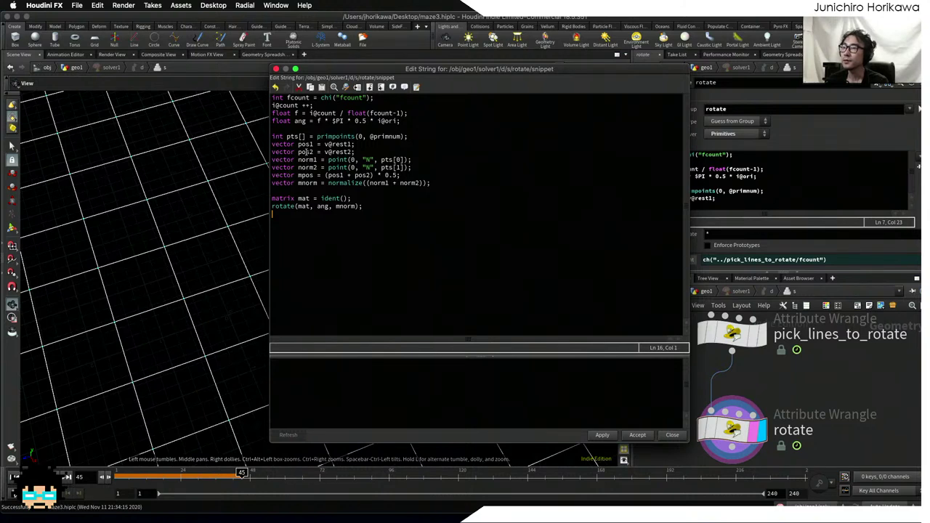
- Transform pos1 about mpos: offset by mpos, multiply by mat, then add mpos back
double_click(306, 151)
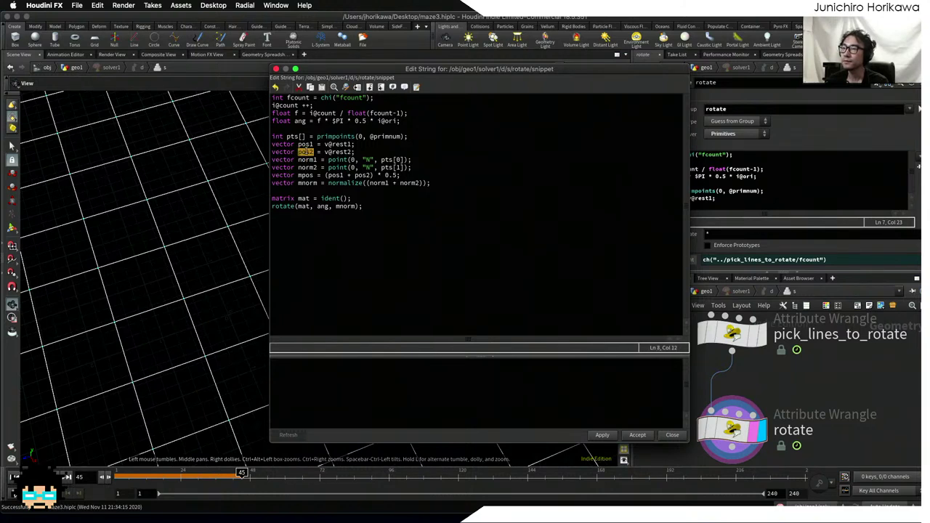
click(304, 218)
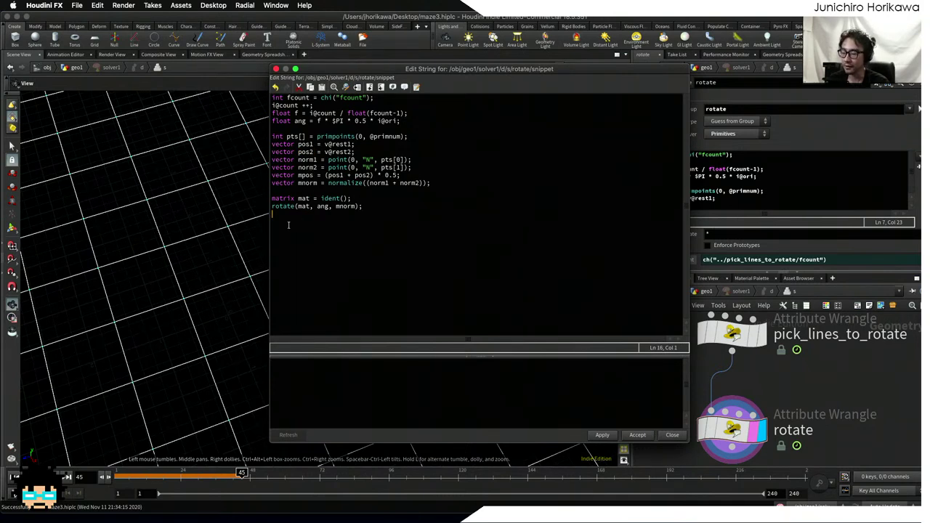
text(pos1 -=)
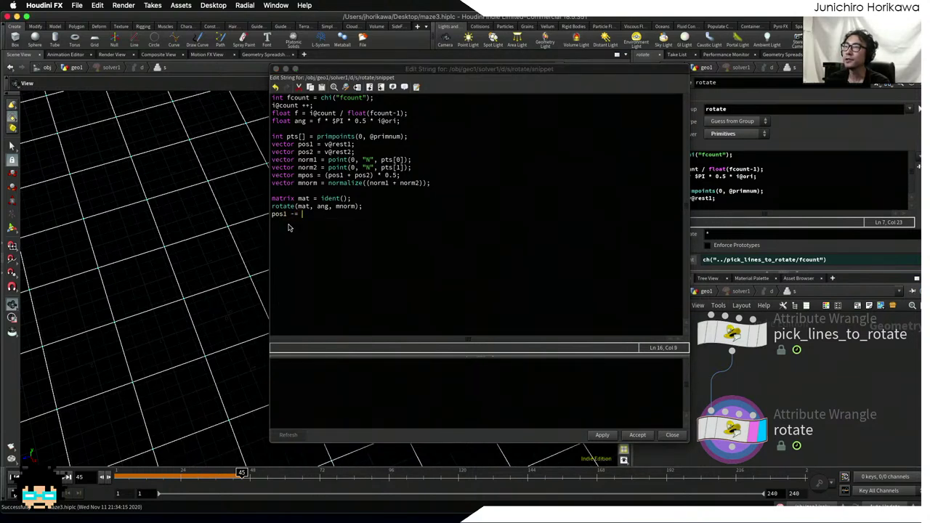
text(mpos)
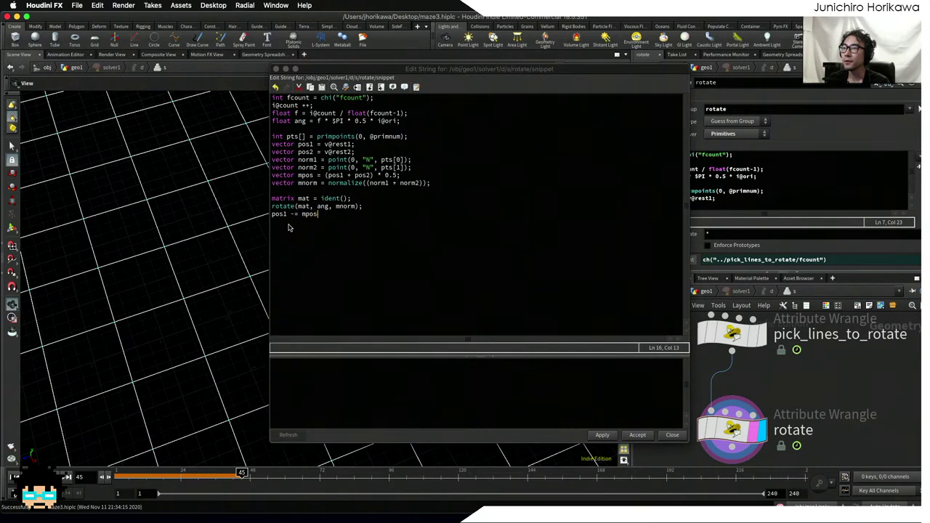
text(;)
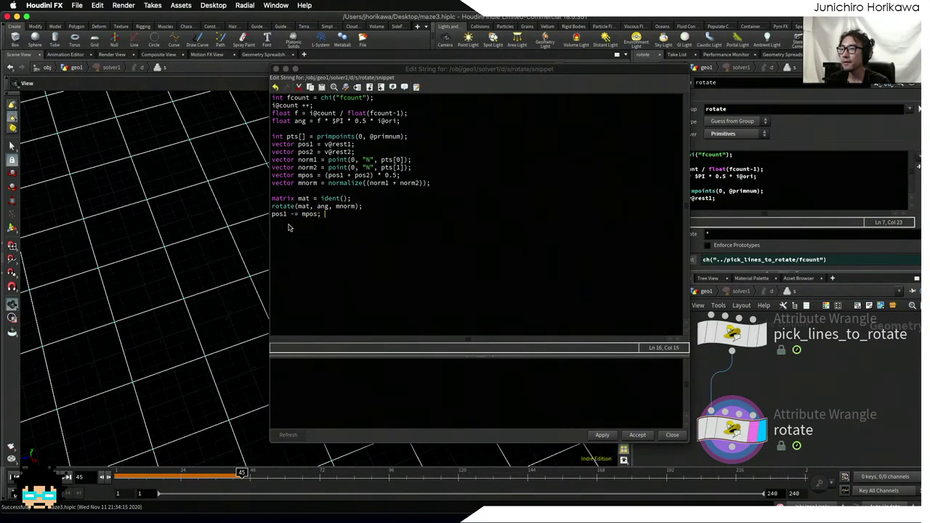
text( pos1*)
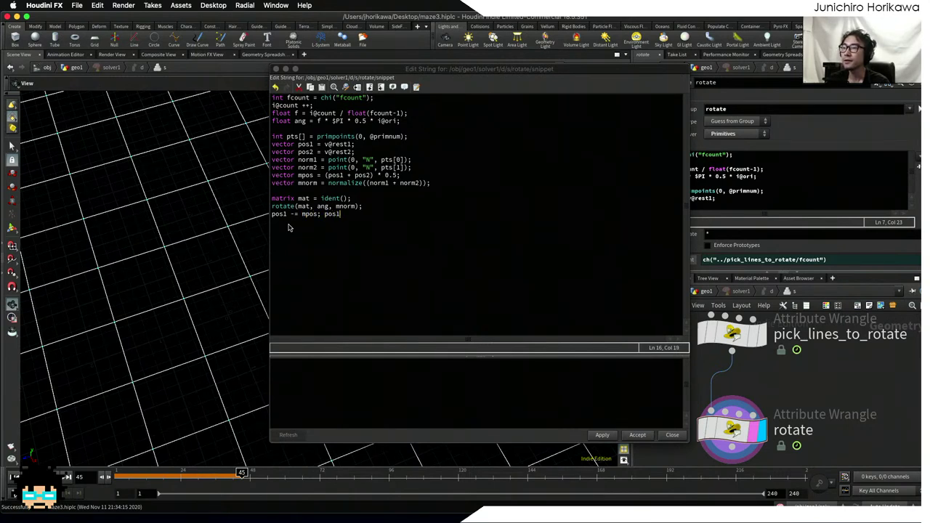
key(BackSpace)
key(BackSpace)
key(BackSpace)
key(BackSpace)
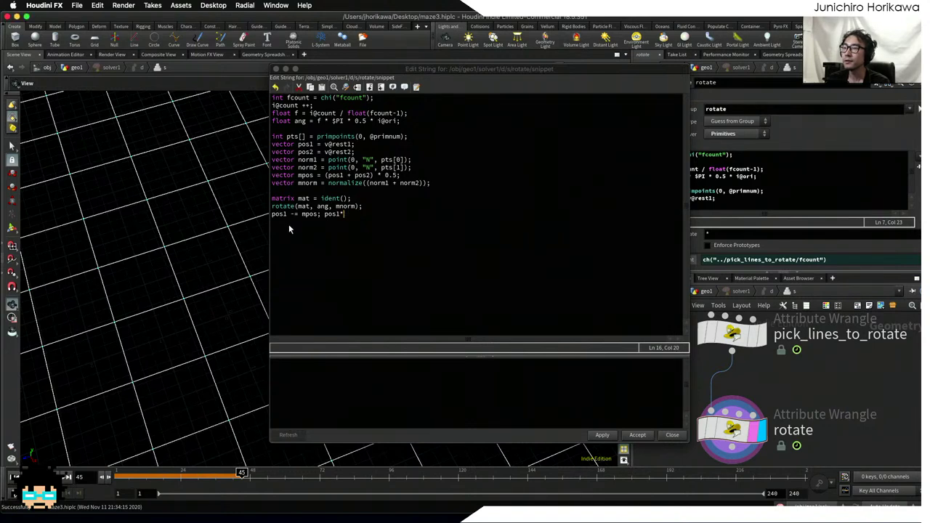
text(*= mat)
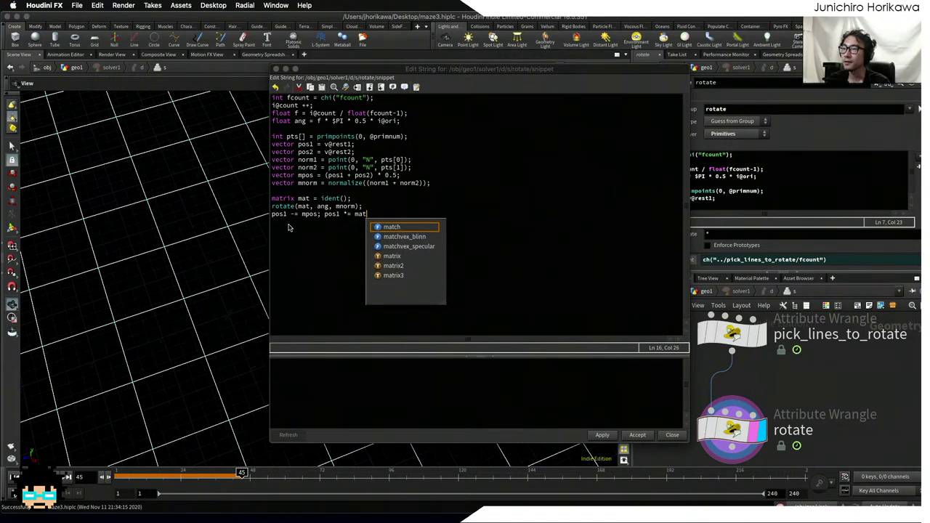
key(Escape)
text(;)
key(Return)
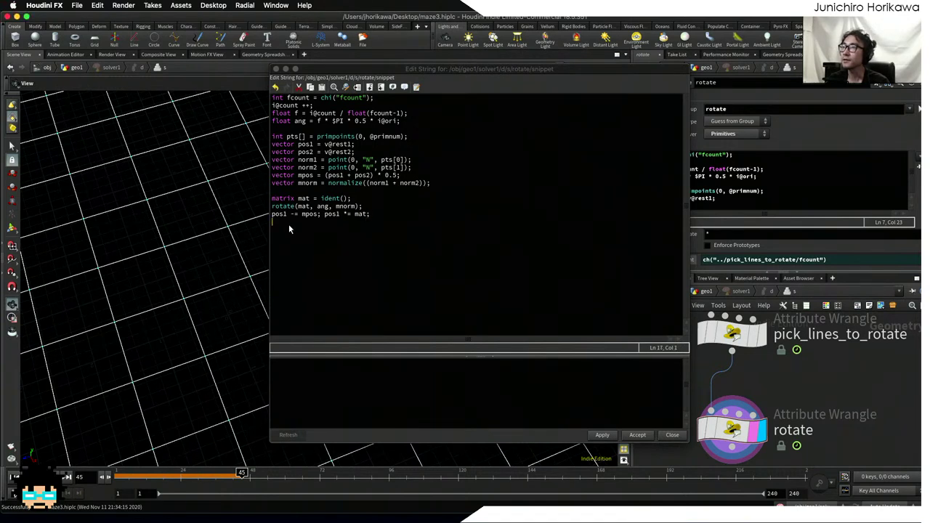
key(BackSpace)
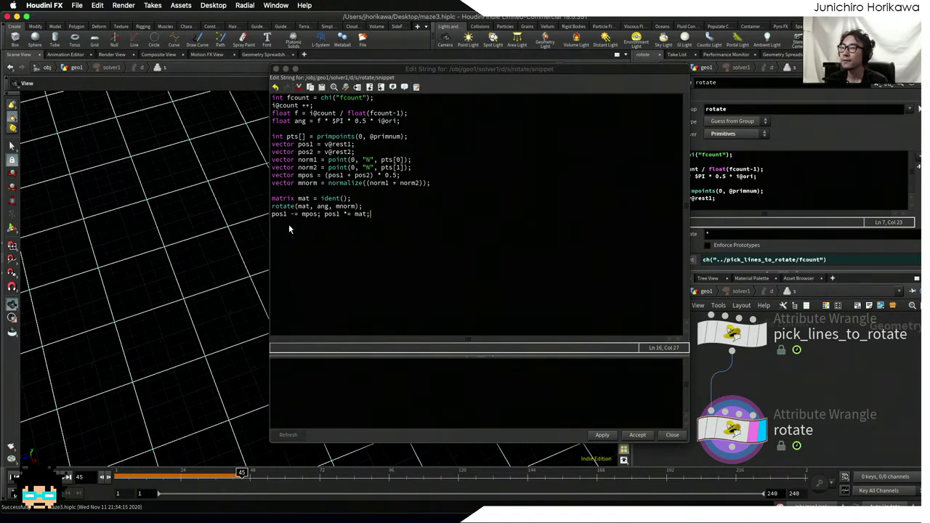
text(pos1+)
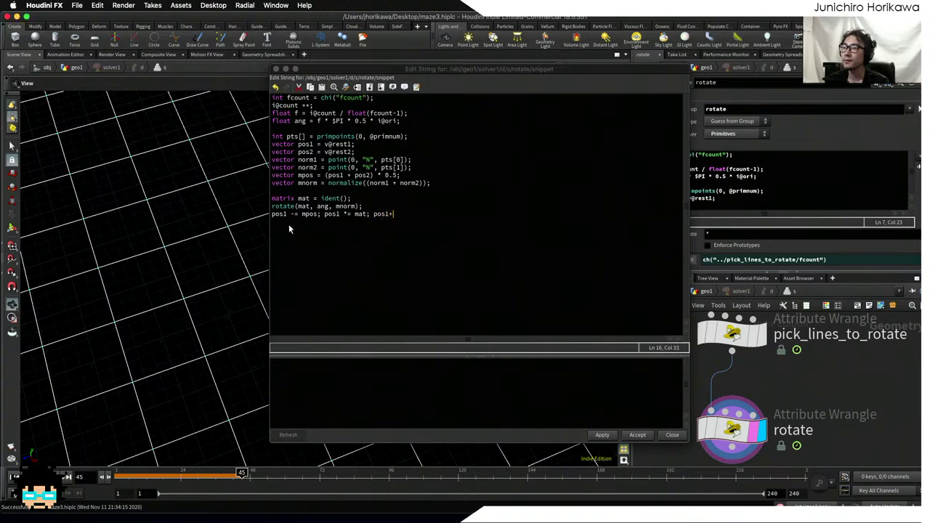
key(BackSpace)
text(+= )
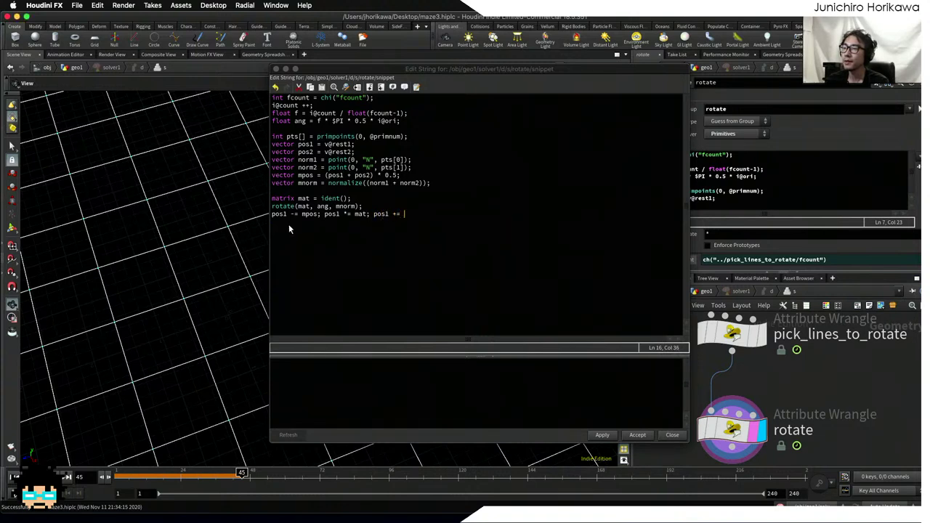
text(mpos)
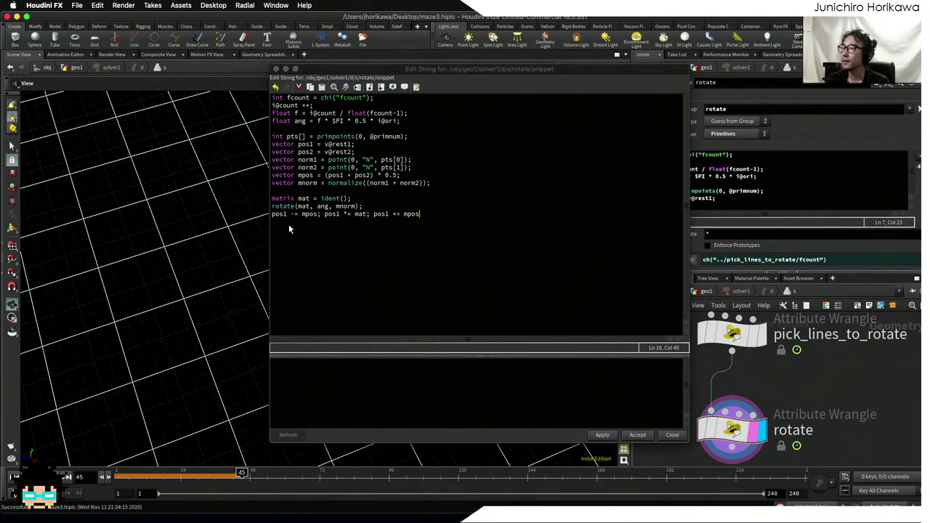
text(;)
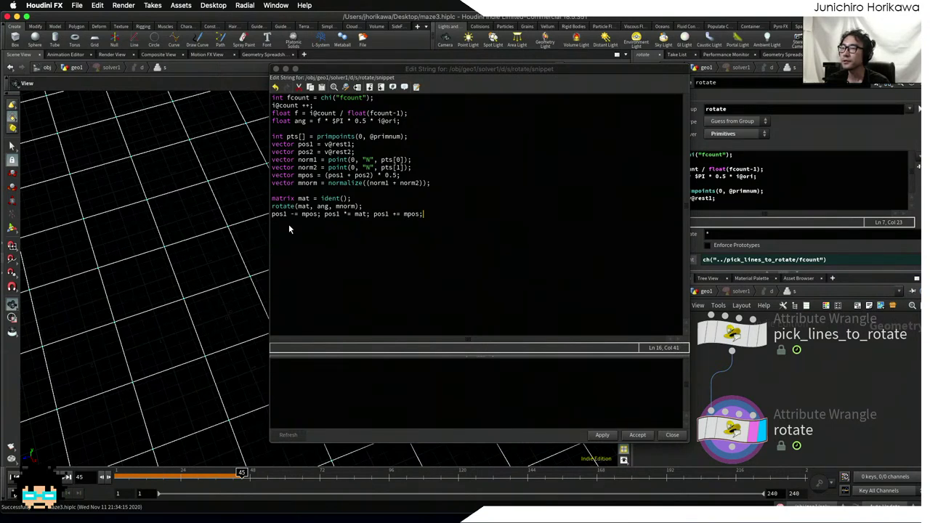
- Apply the same mpos/mat transform to pos2, apply the code, and save the scene
key(Return)
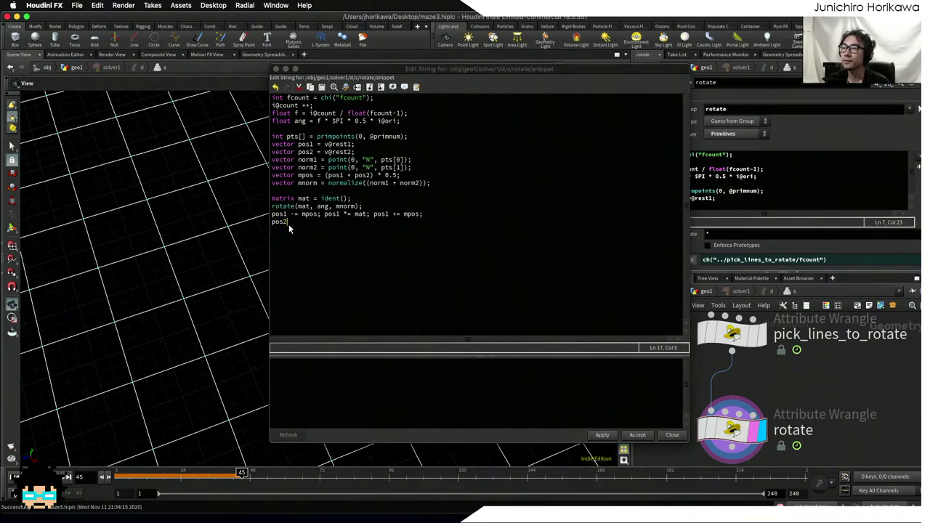
text(pos2 -= mp)
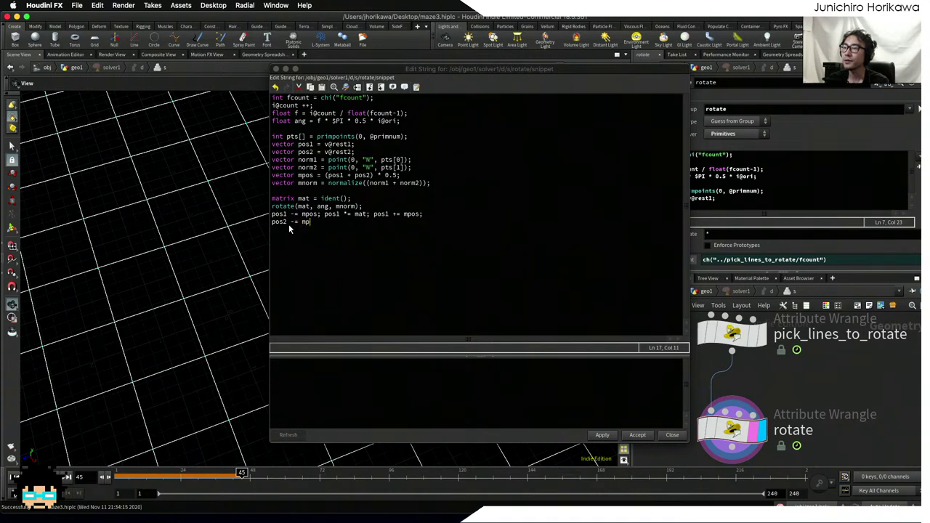
text(os; pos2 *)
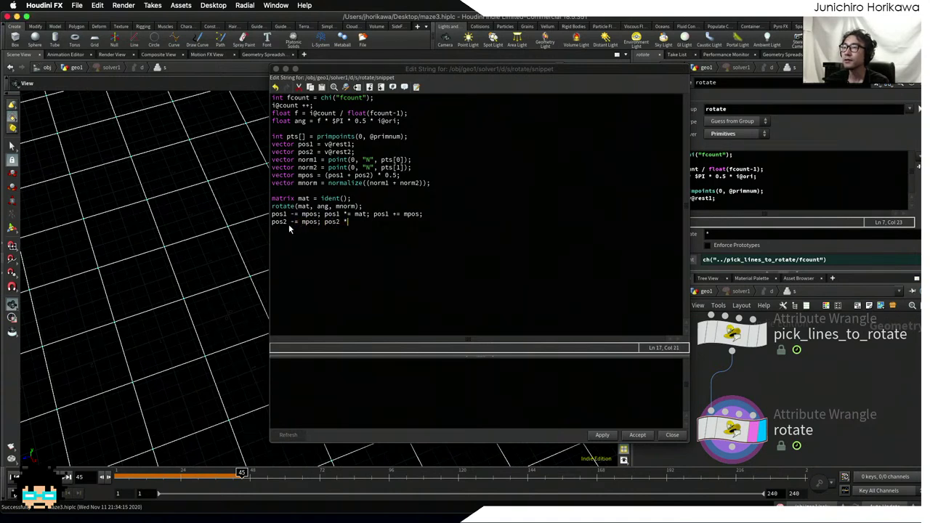
text(= mat; pos2 += mpos;)
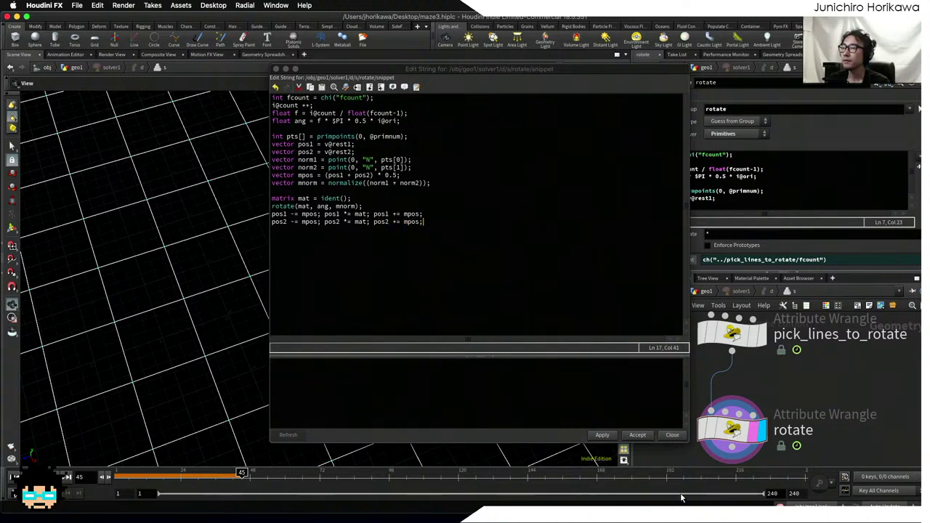
click(602, 435)
key(ctrl+s)
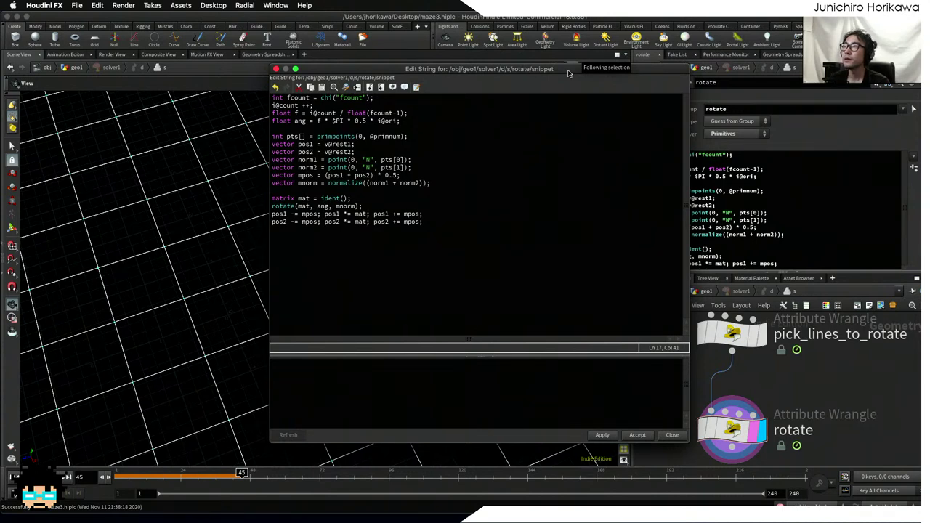
- Write pos1 and pos2 to P on pts[0] and pts[1] with setpointattrib, then apply
key(Return)
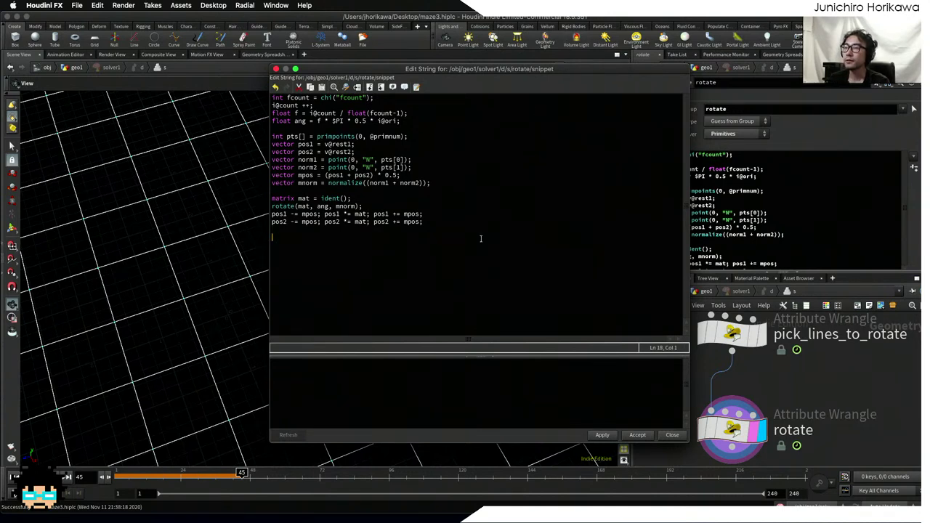
text(set)
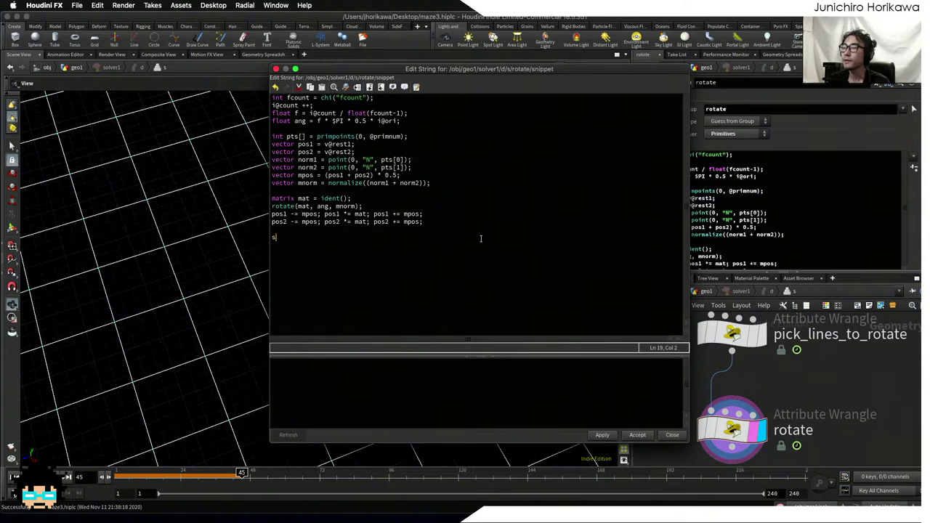
key(BackSpace)
key(BackSpace)
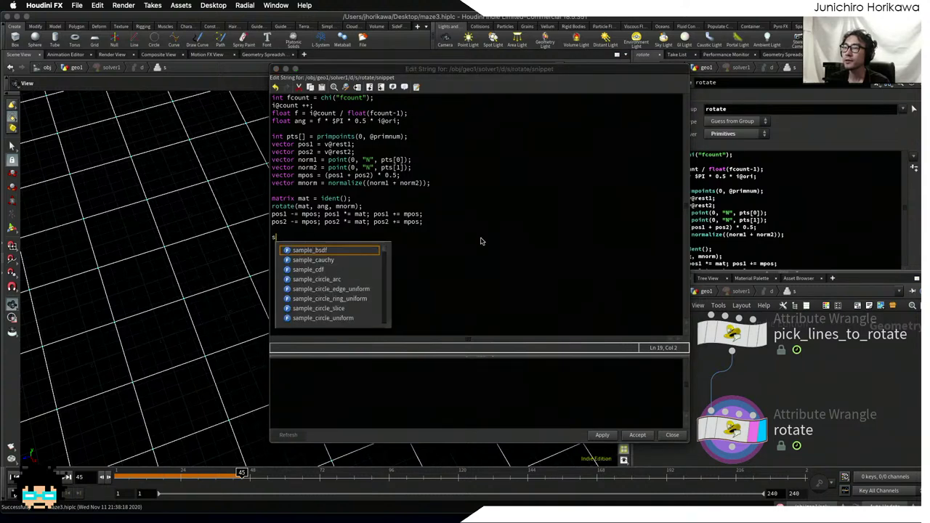
key(BackSpace)
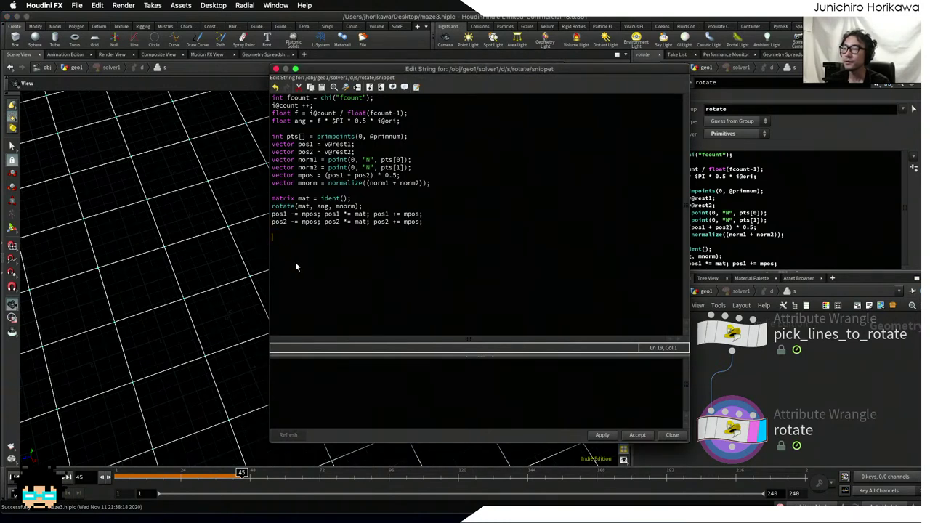
text(set)
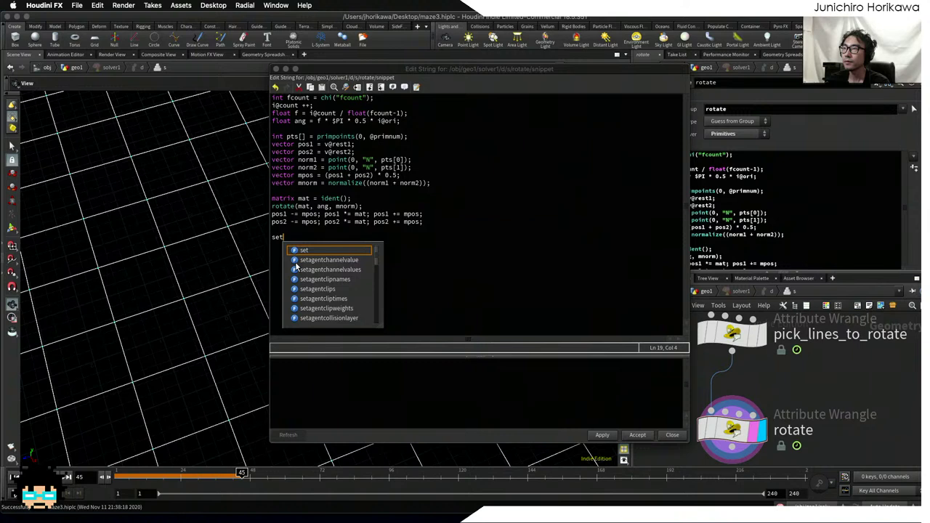
text(pointa)
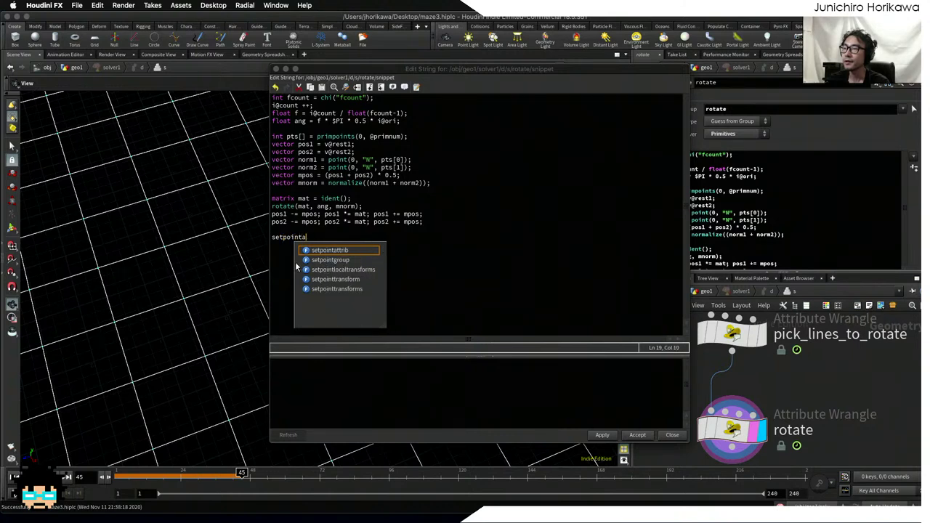
text(ttrib(0, "P",)
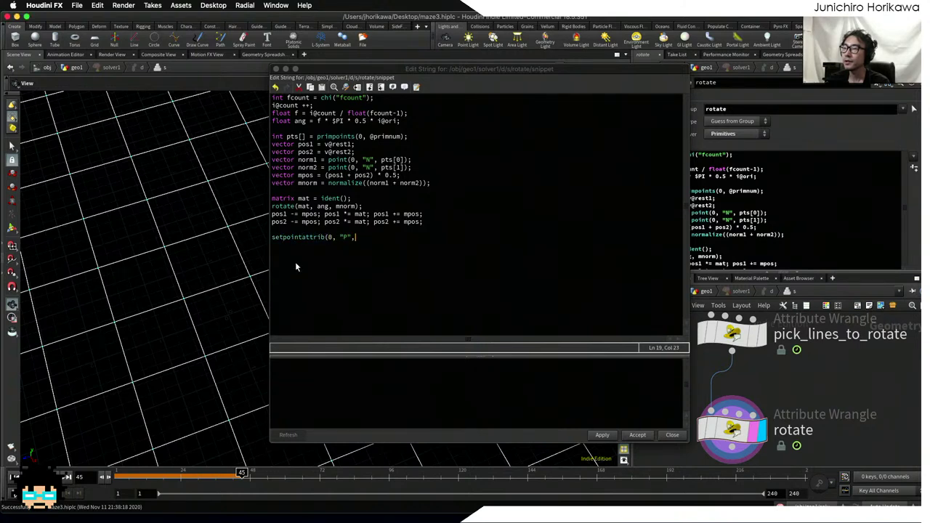
text( pts[0], )
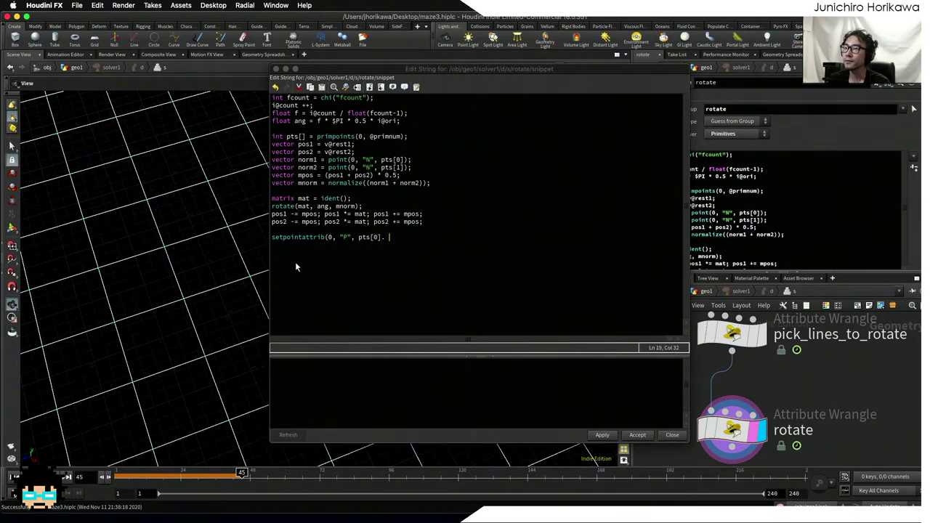
text(pos1);)
key(Return)
text(v)
key(BackSpace)
text(setpoint)
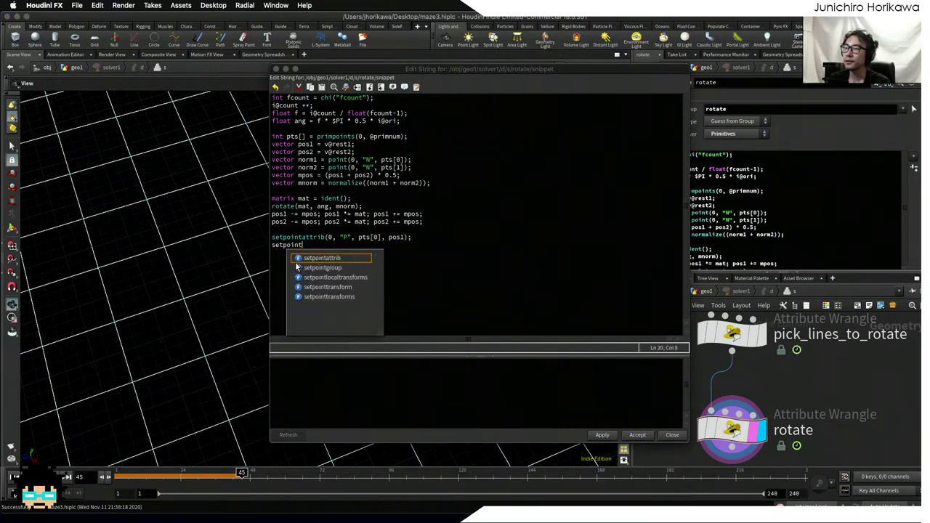
text(attrib(0, )
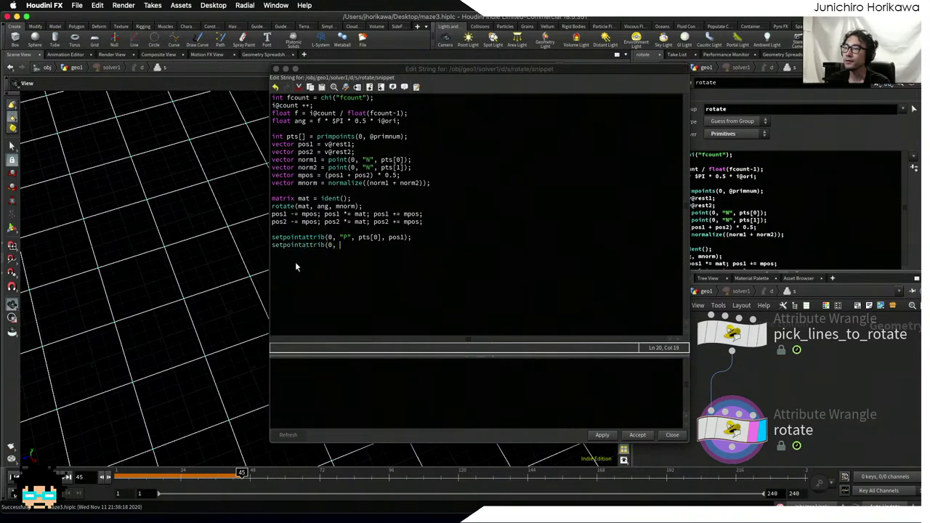
text("P", pts[1], pos2);)
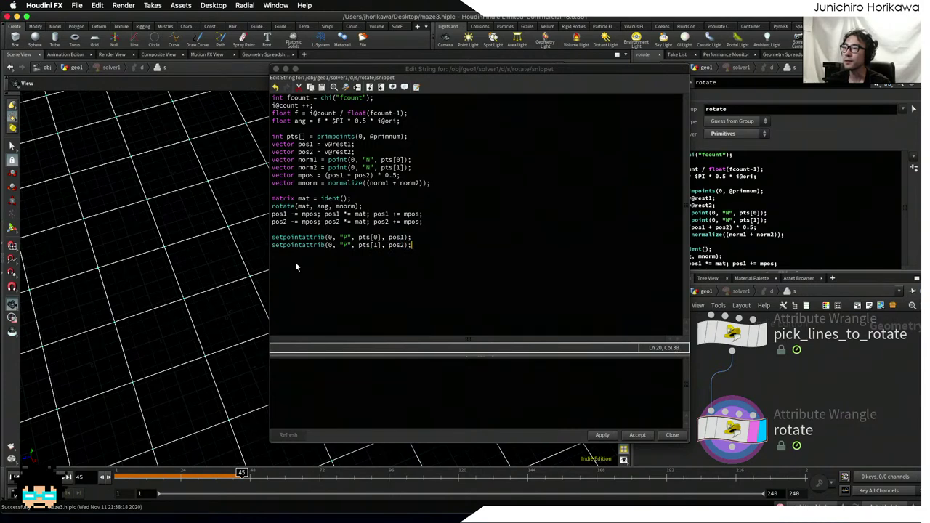
click(594, 436)
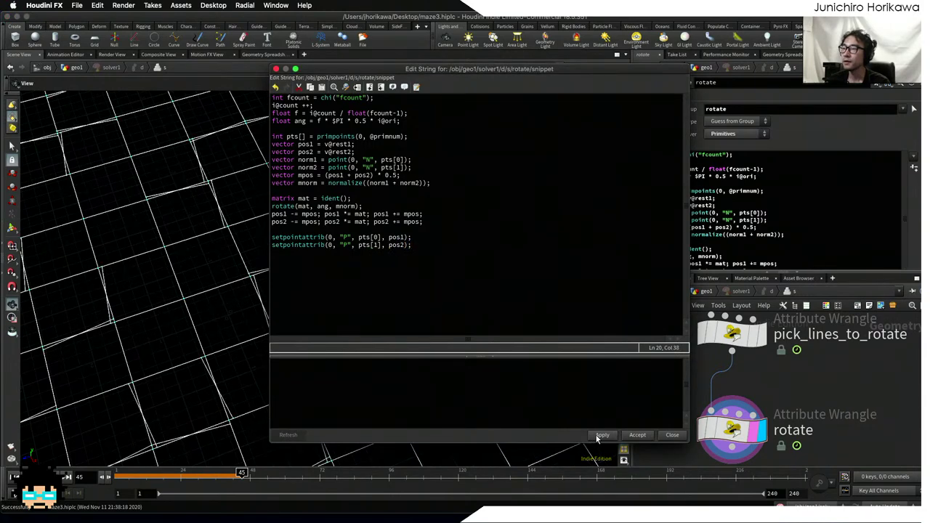
- Accept the code and return to the geo1 network level
click(637, 435)
scroll(657, 426, down, 3)
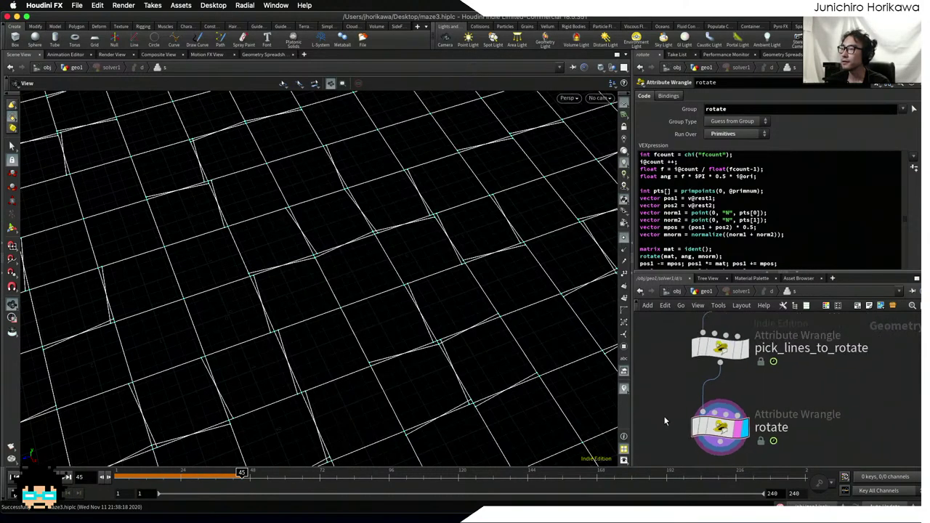
scroll(394, 379, down, 5)
drag(394, 379, 383, 315)
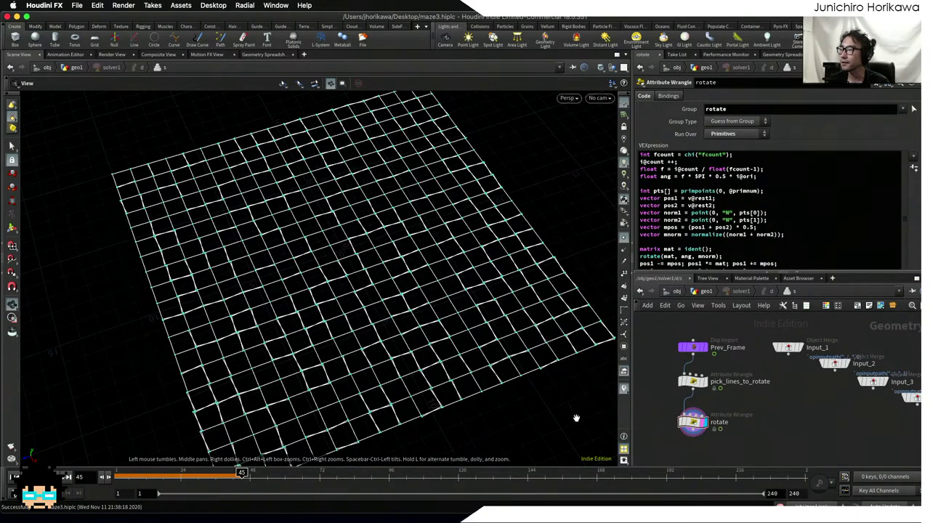
scroll(661, 413, up, 3)
middle_drag(660, 408, 669, 415)
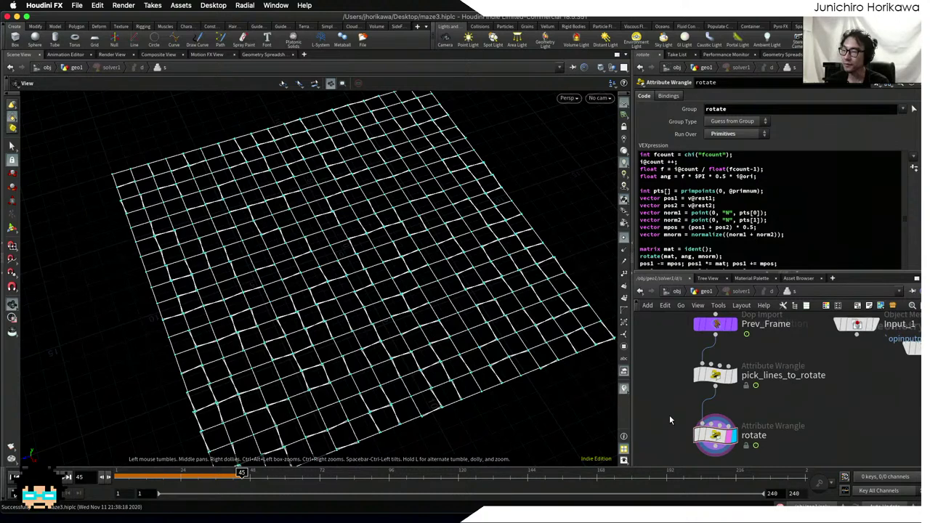
click(705, 292)
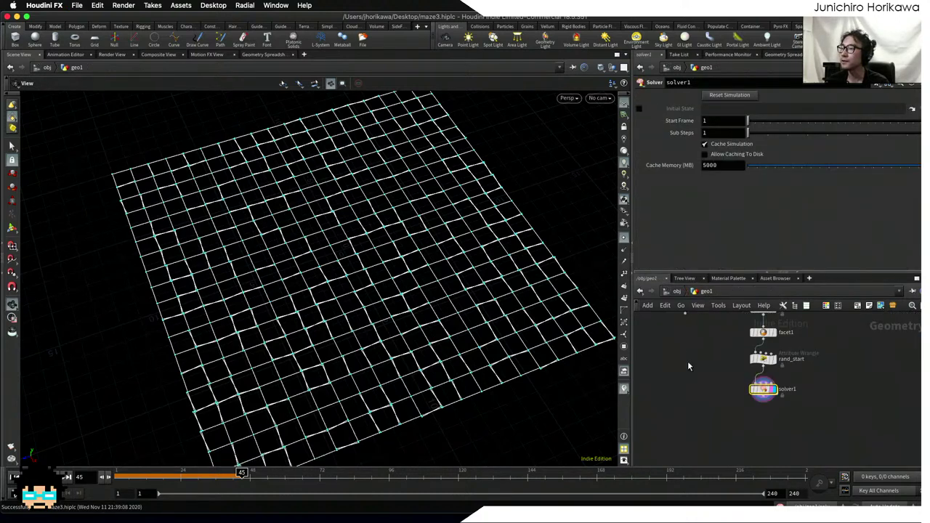
- Play the solver from frame 1 to watch lines rotate, then show Open Recent Files
click(14, 476)
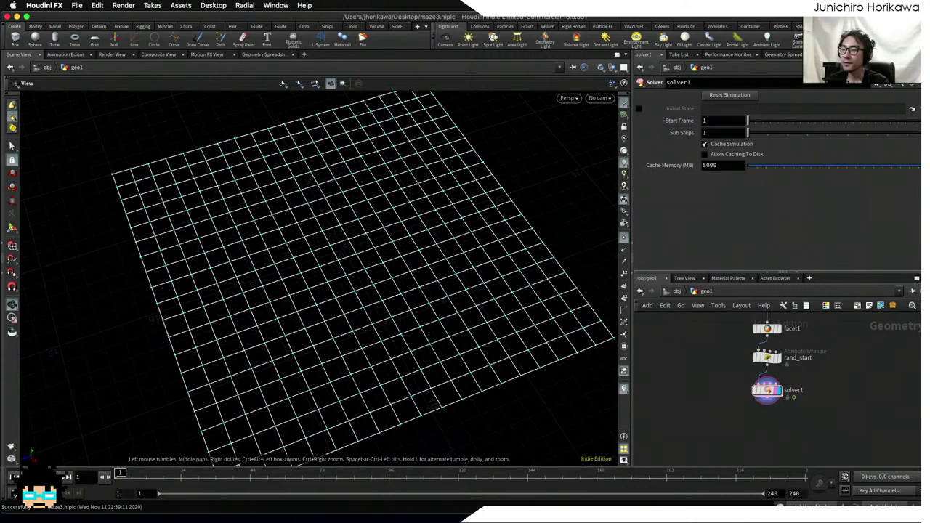
key(Up)
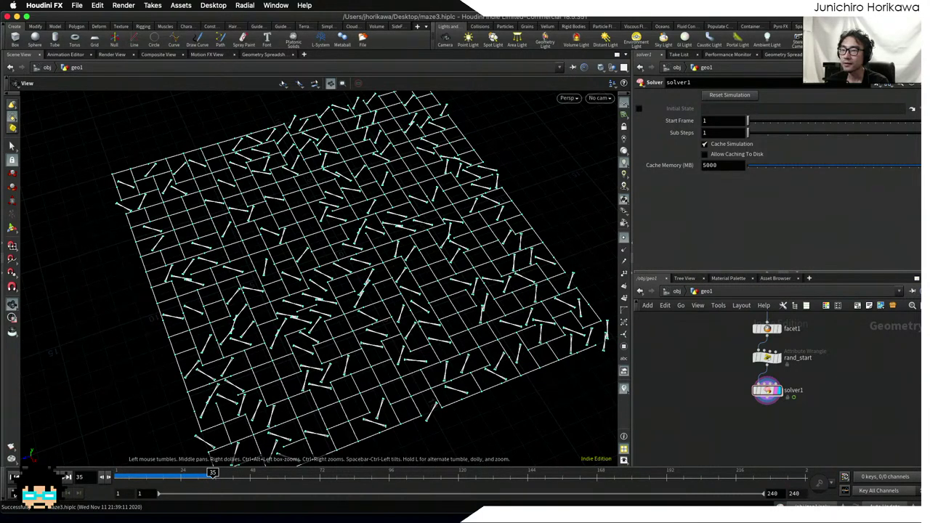
key(ctrl+Up)
right_drag(208, 395, 440, 349)
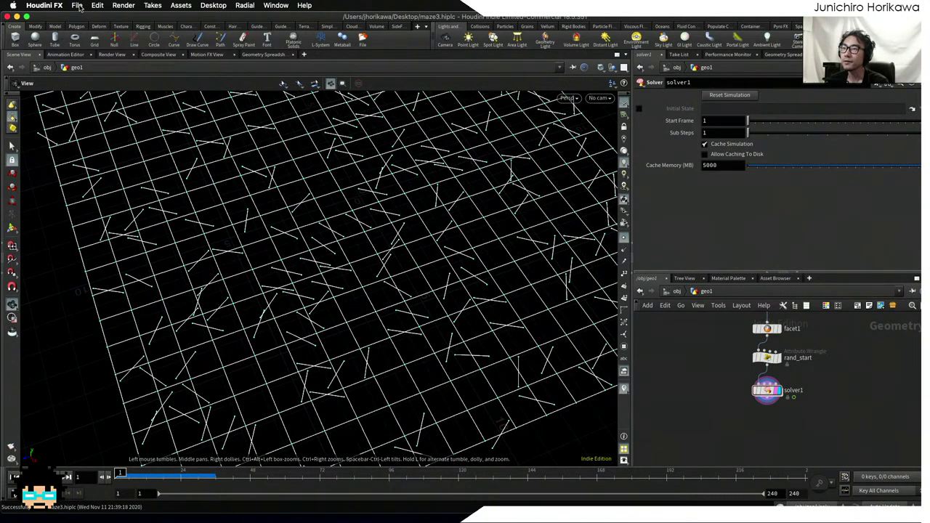
key(u)
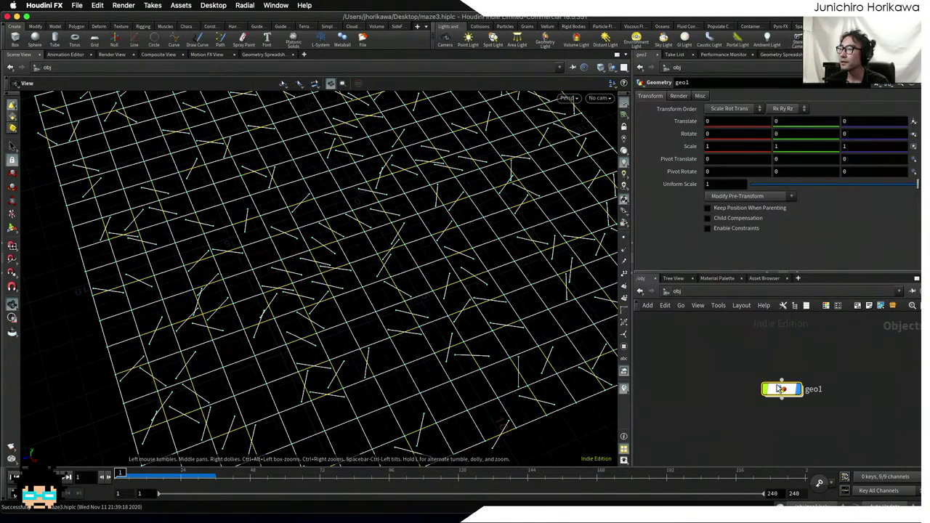
double_click(780, 390)
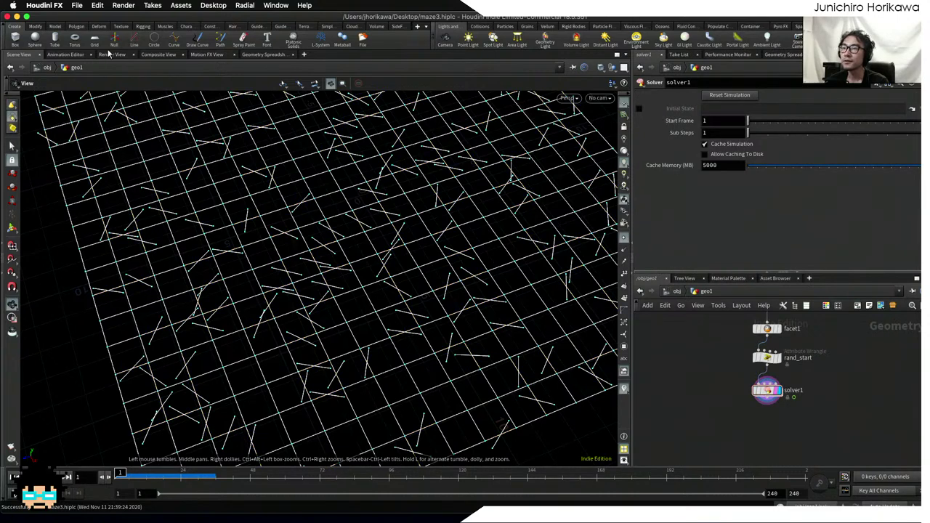
click(76, 5)
- Reload $HIP/maze3.hiplc and test-play the timeline, stopping back at frame 1
mouse_move(109, 35)
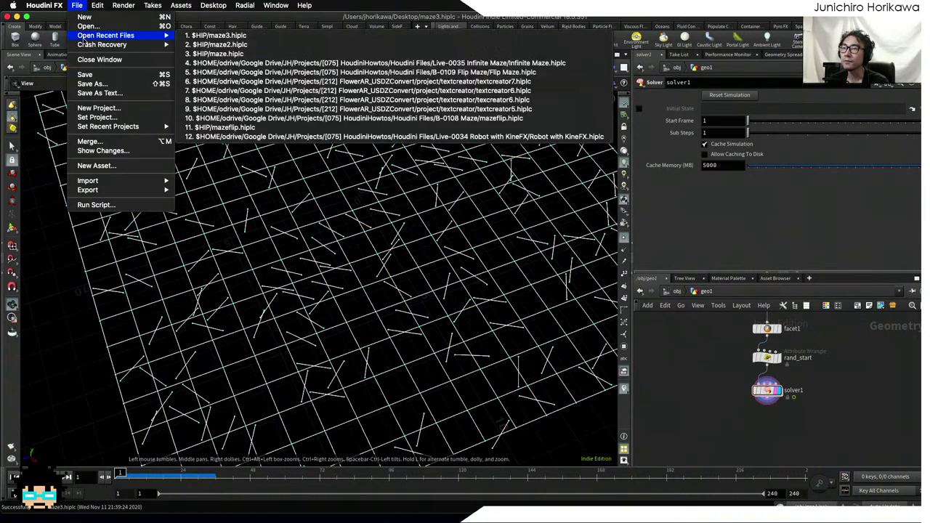
click(194, 36)
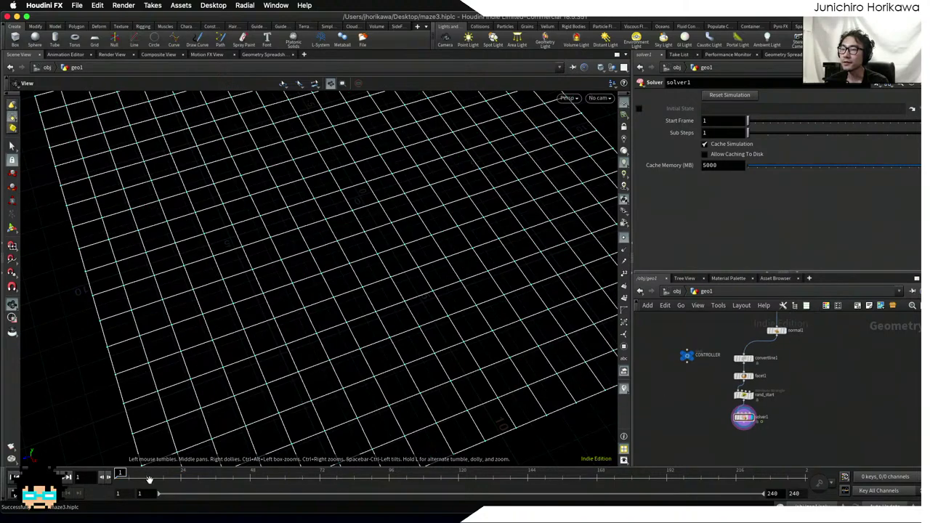
click(67, 476)
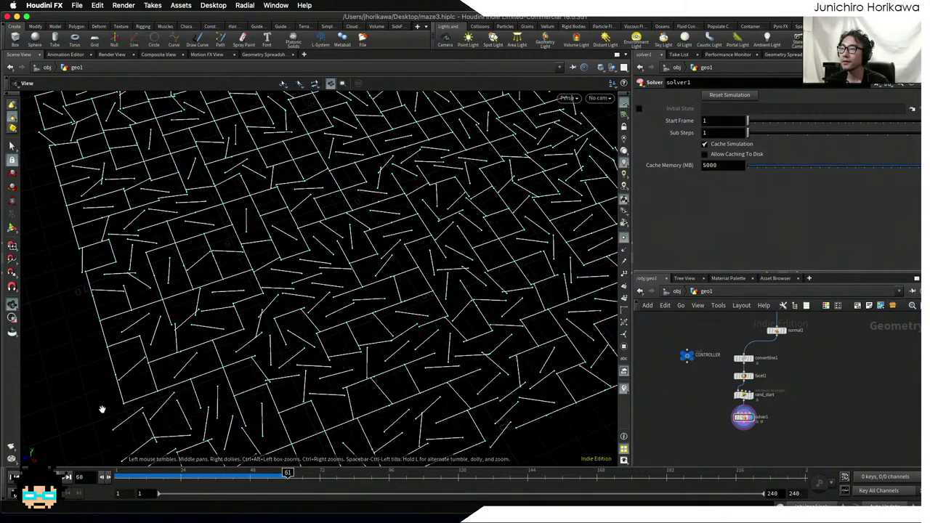
drag(222, 322, 286, 353)
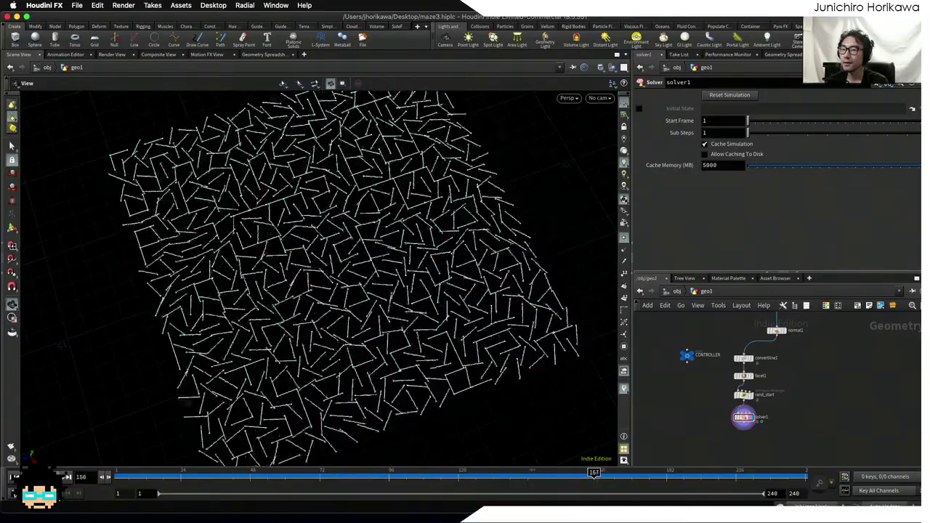
click(13, 476)
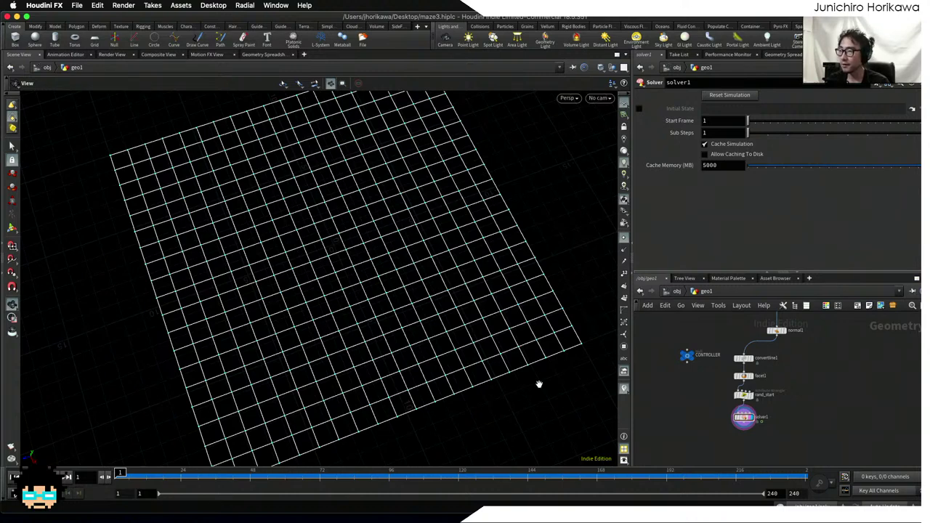
- Dive inside solver1 to show pick_lines_to_rotate and the rotate wrangle
scroll(756, 420, up, 3)
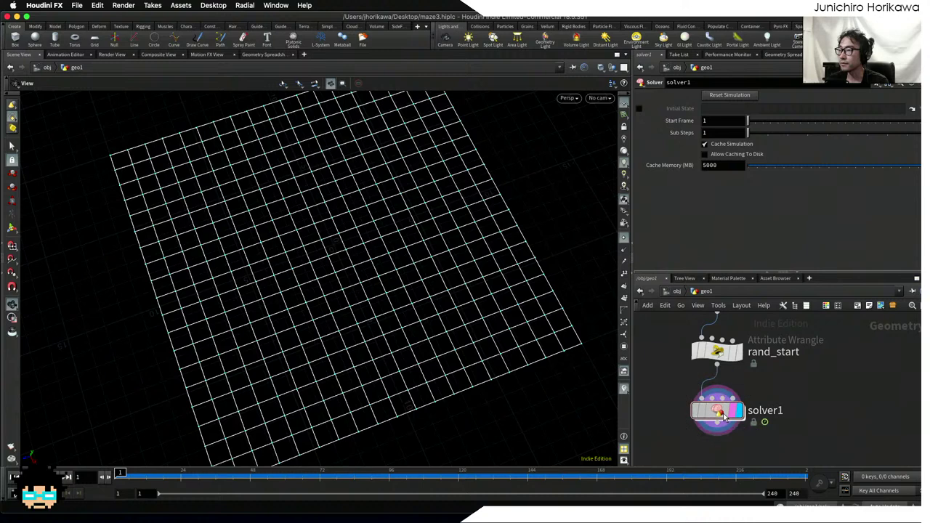
double_click(728, 420)
drag(712, 408, 713, 398)
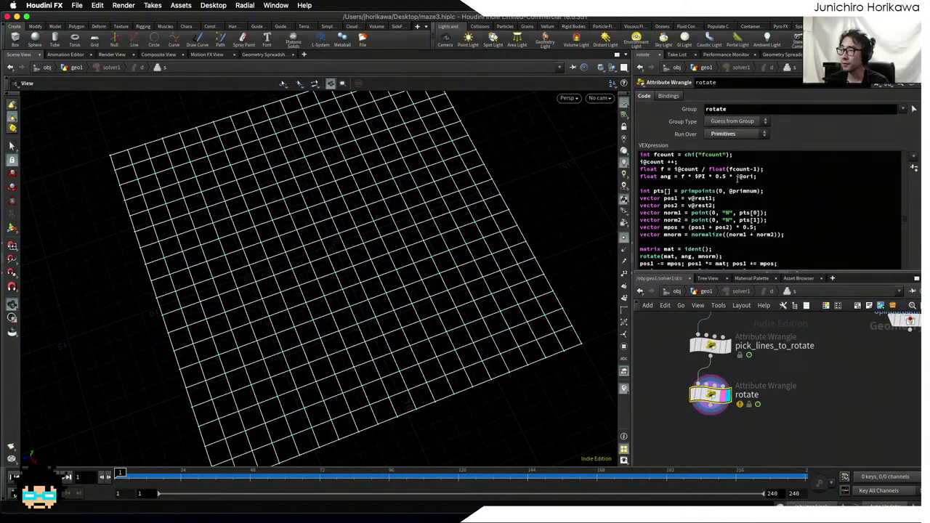
scroll(748, 216, down, 2)
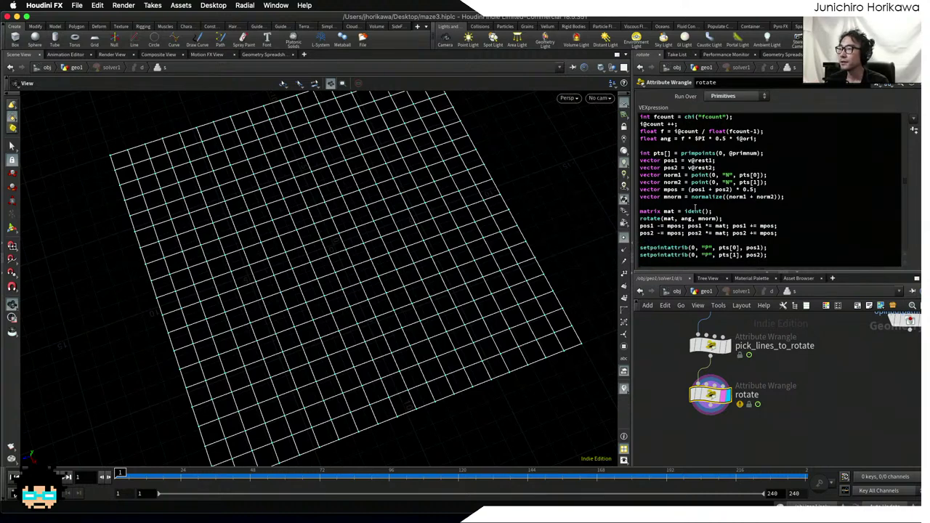
- In the expanded editor, start an if(fcount = i@count+1){ block at the code's end
click(767, 255)
key(Return)
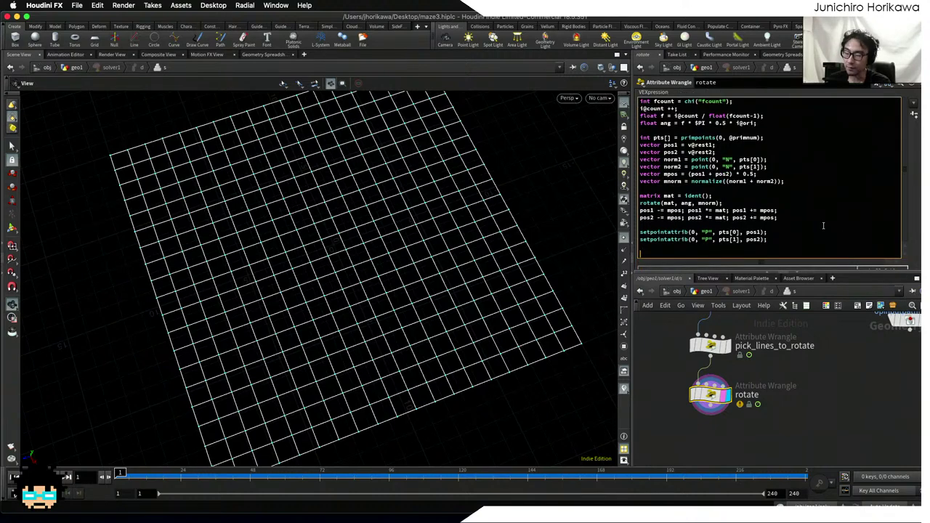
key(alt+e)
click(455, 273)
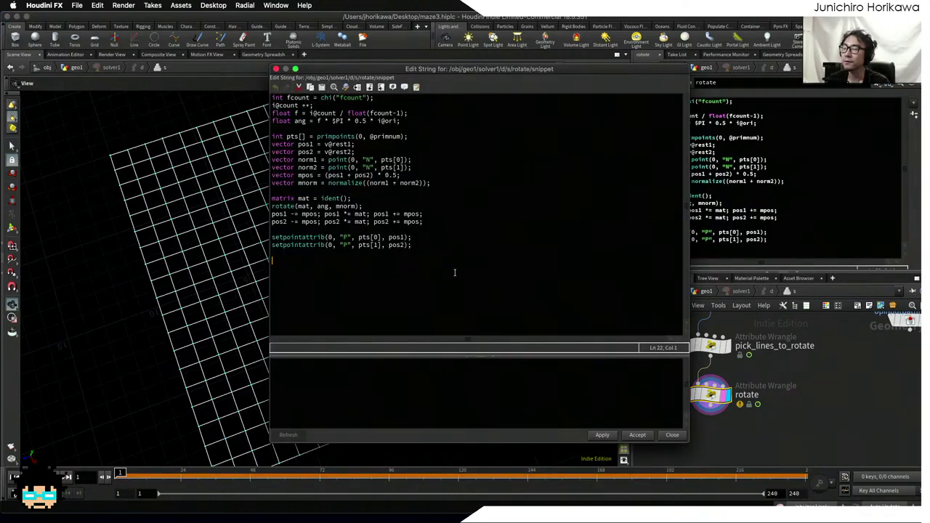
text(if(i@c)
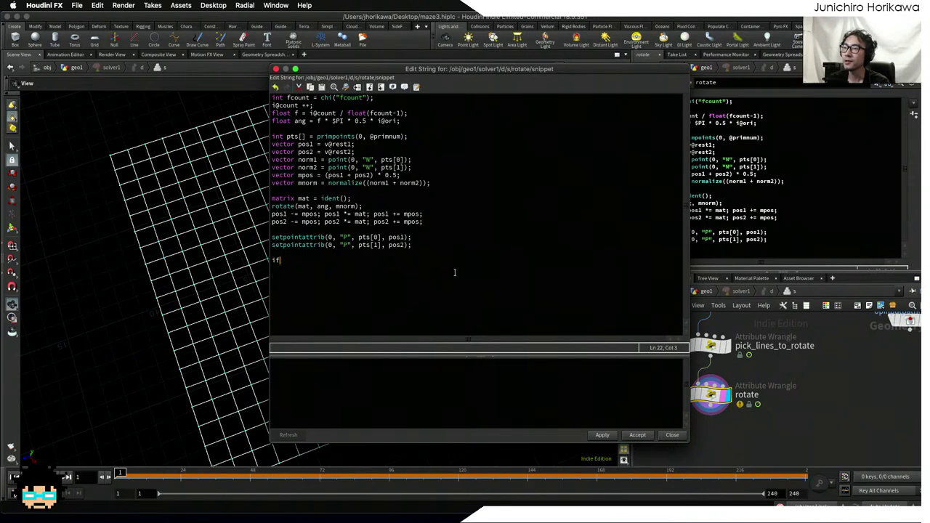
key(BackSpace)
key(BackSpace)
key(BackSpace)
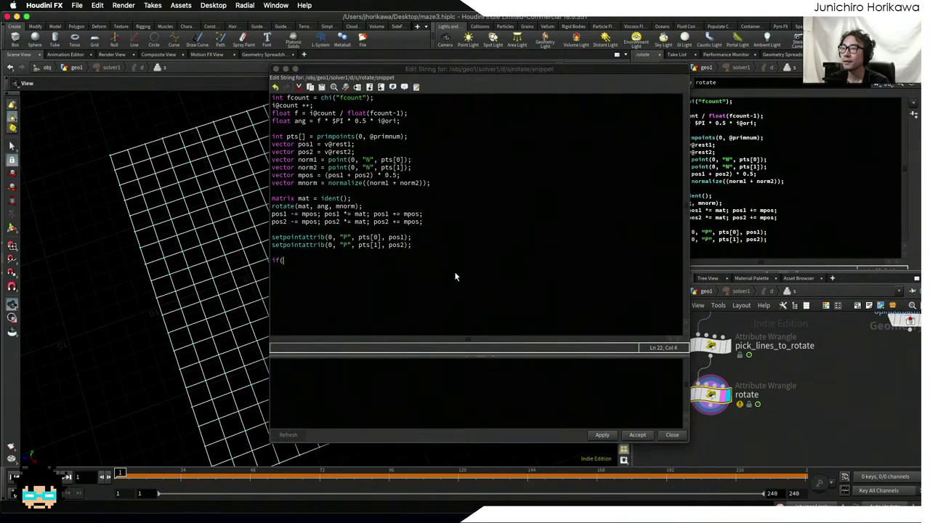
text(fc)
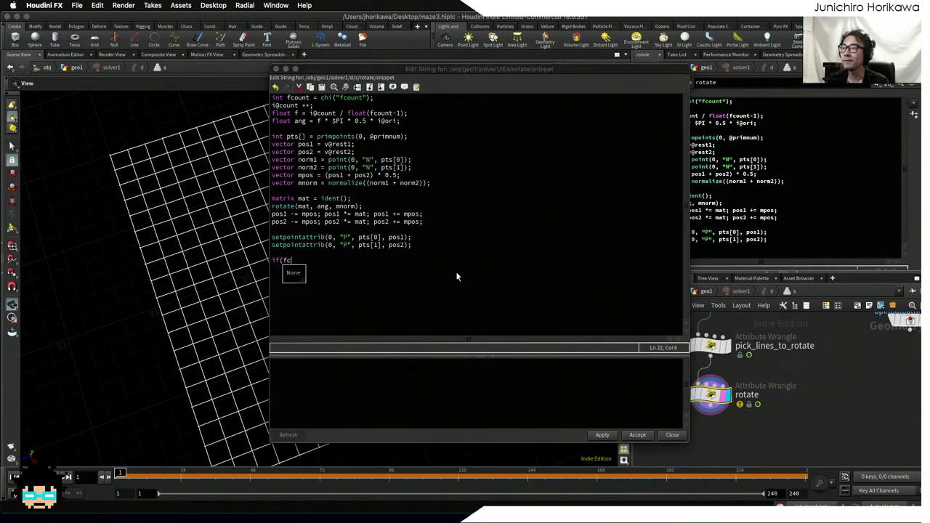
text(ount == i@count)
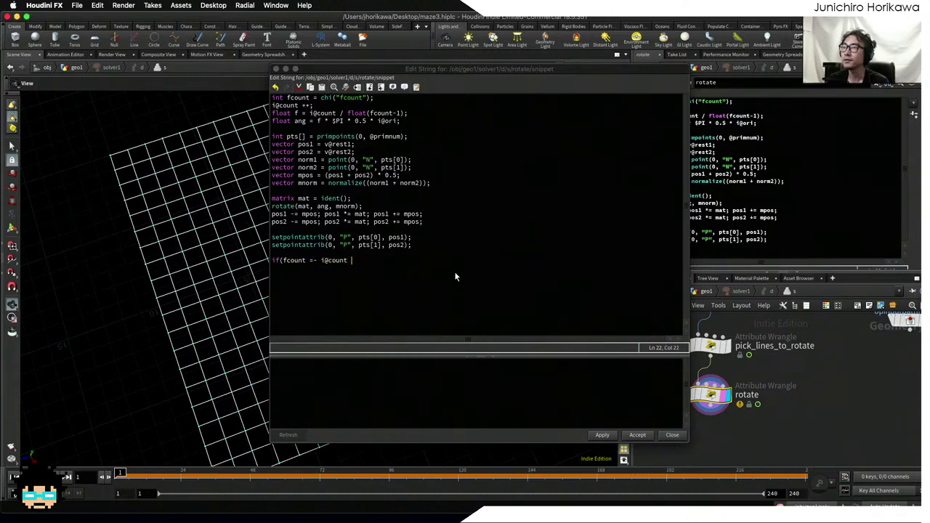
key(BackSpace)
text(+1){)
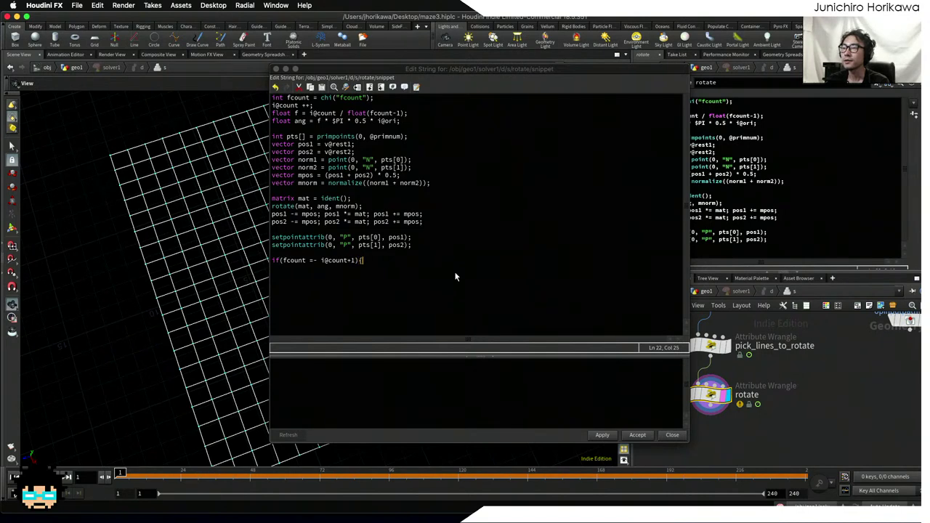
key(Return)
key(Return)
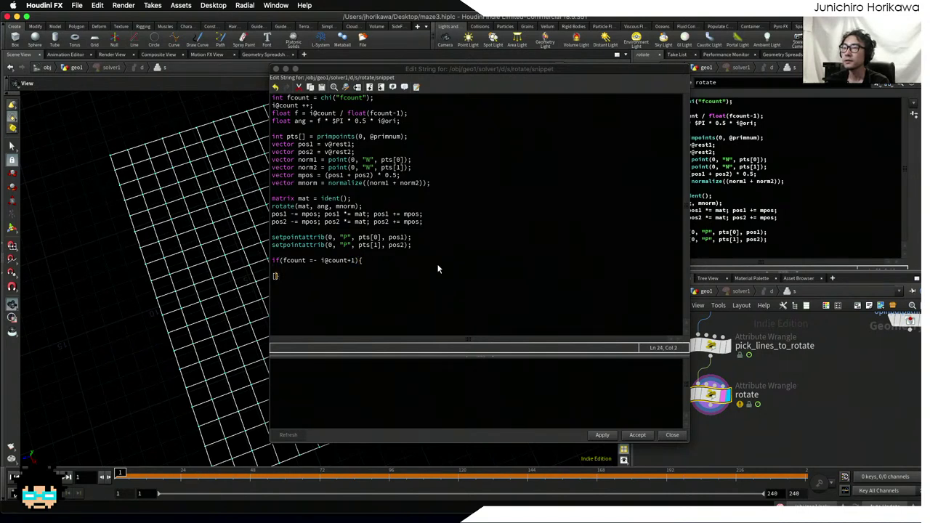
key(Up)
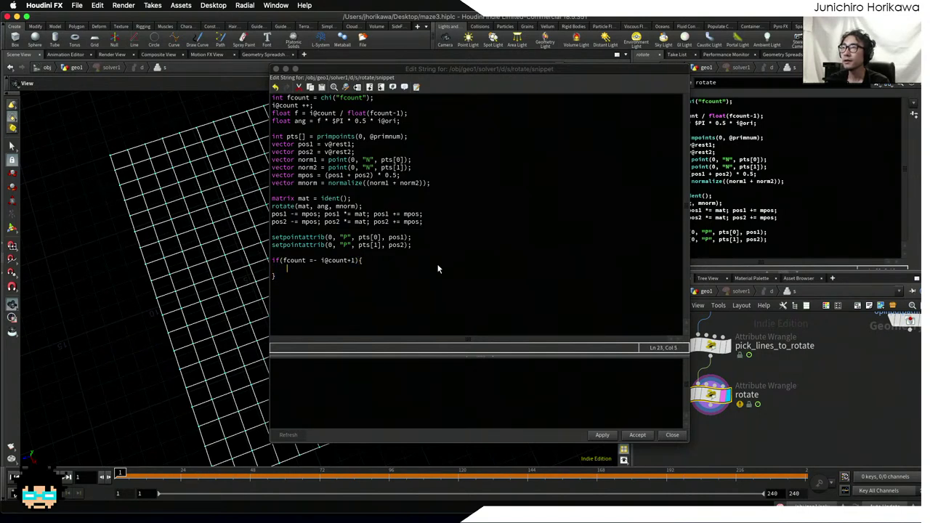
text(setprimgroup(0)
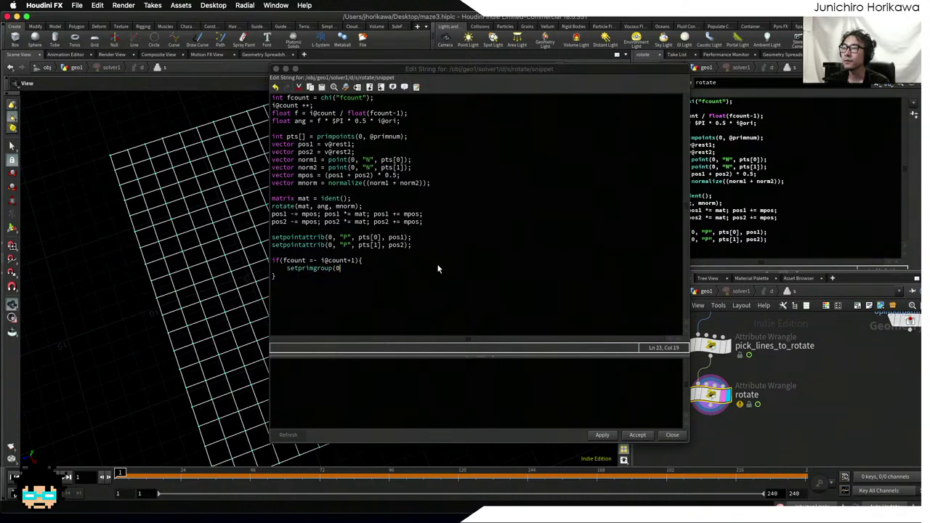
text(, "rotate",)
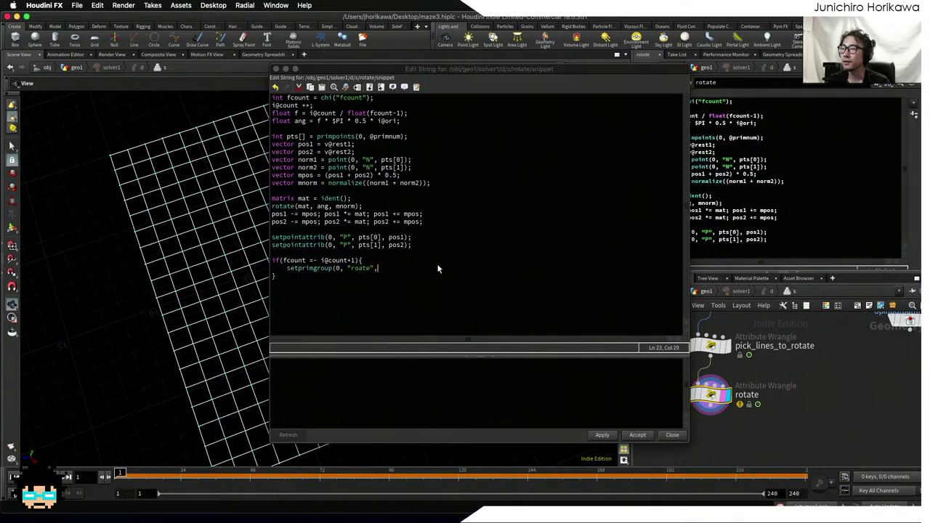
key(BackSpace)
key(BackSpace)
key(BackSpace)
key(BackSpace)
key(BackSpace)
text(tate", @)
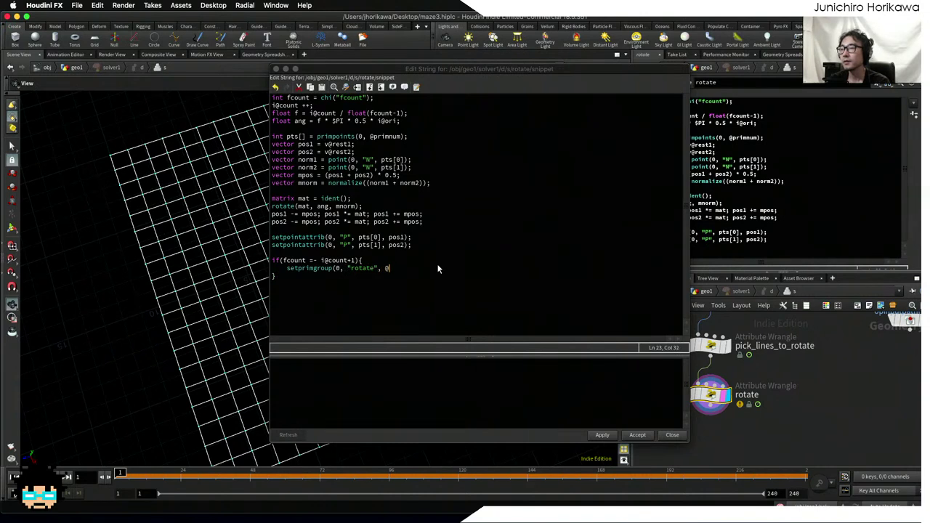
text(prim)
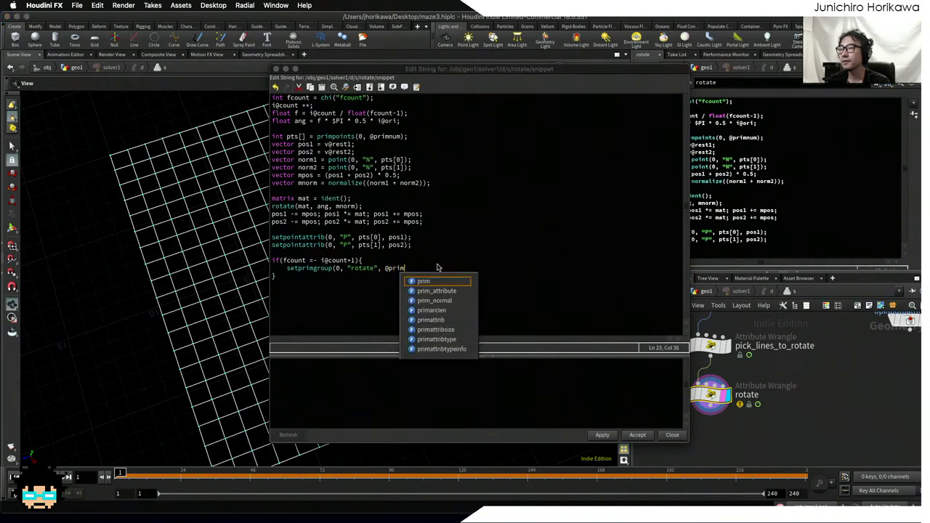
text(num, 0);)
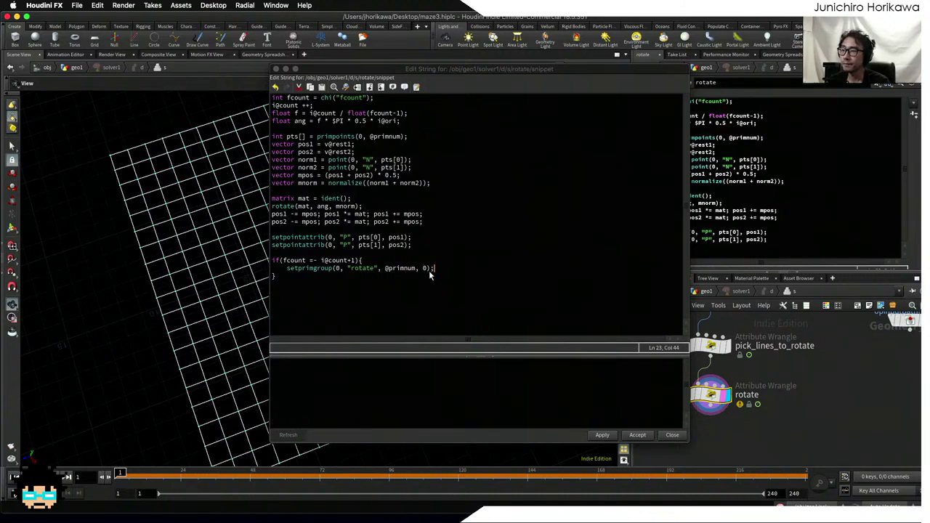
double_click(354, 270)
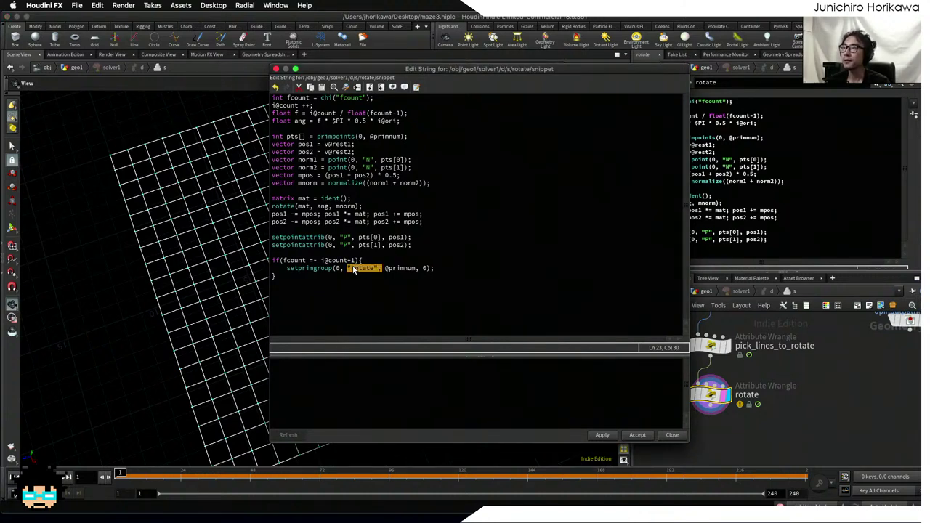
click(441, 269)
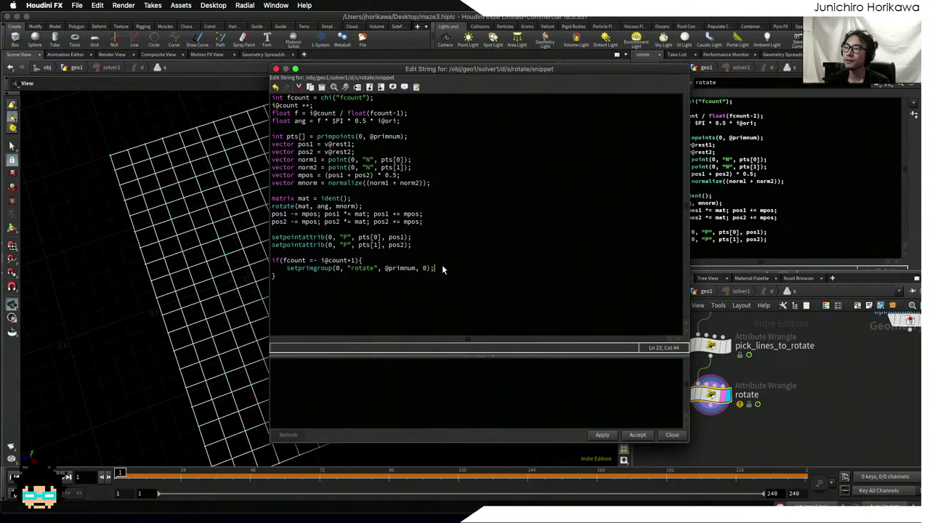
key(Return)
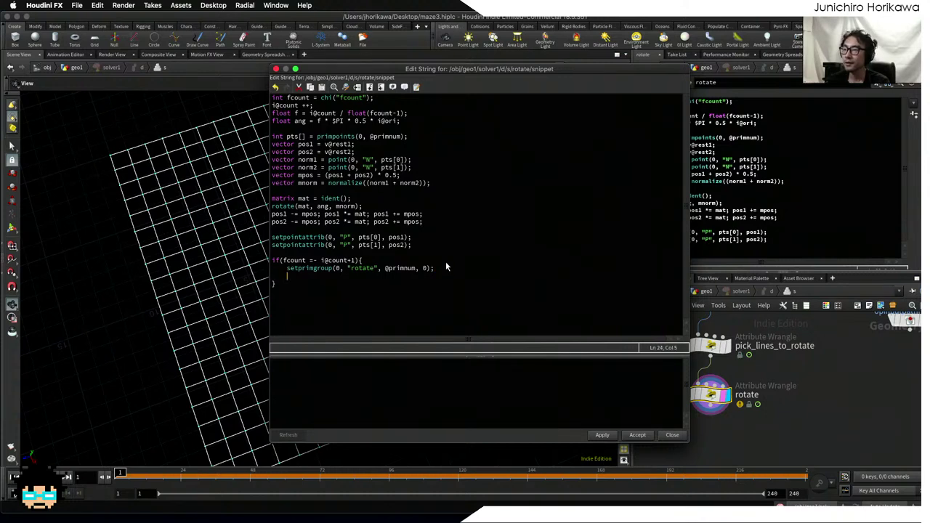
text(i@count = 0;)
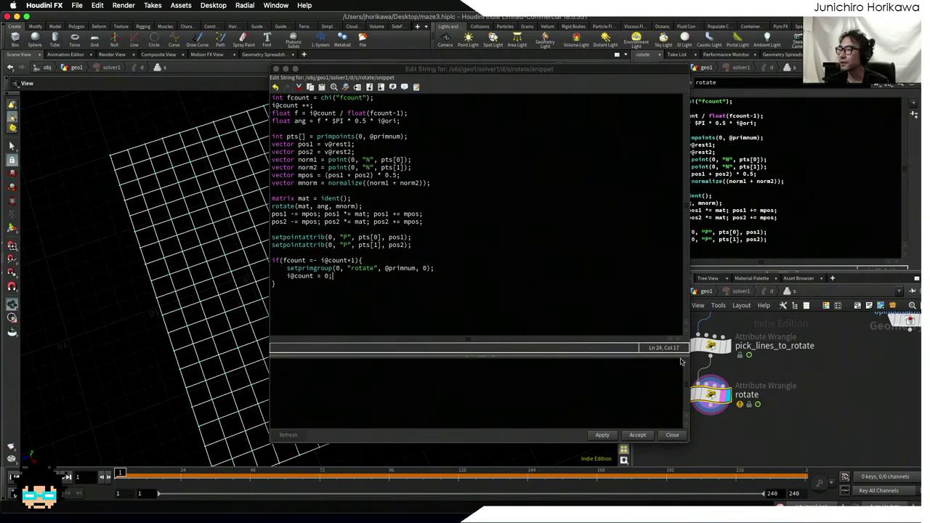
scroll(686, 360, up, 1)
mouse_move(714, 349)
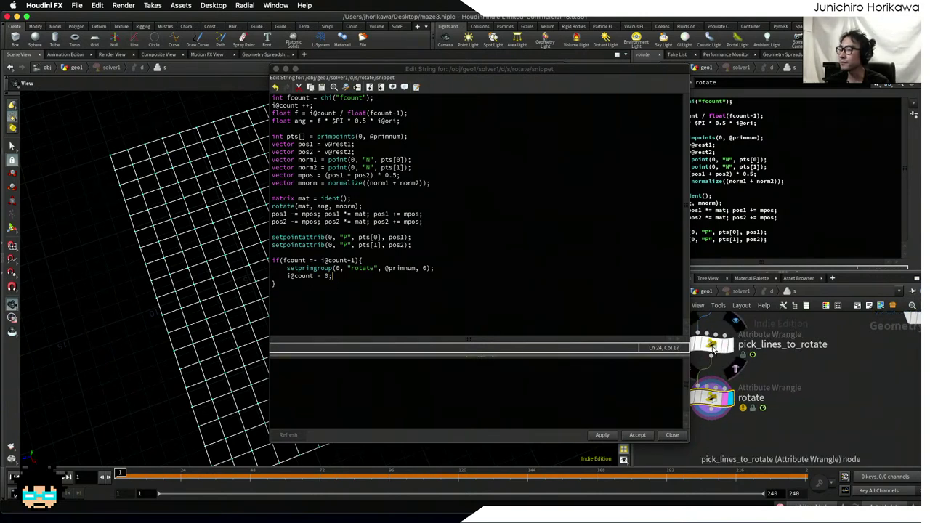
click(342, 292)
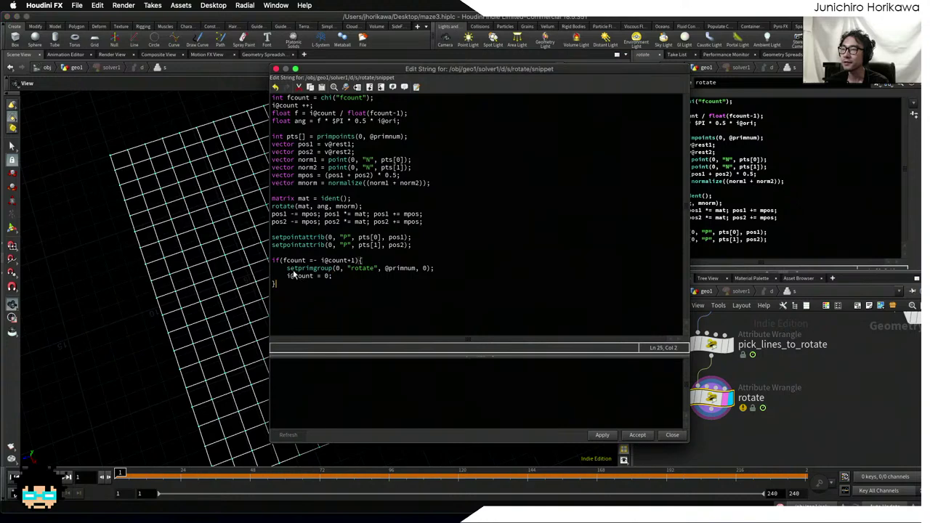
- Accept the code, save the scene, and go up to geo1
click(637, 434)
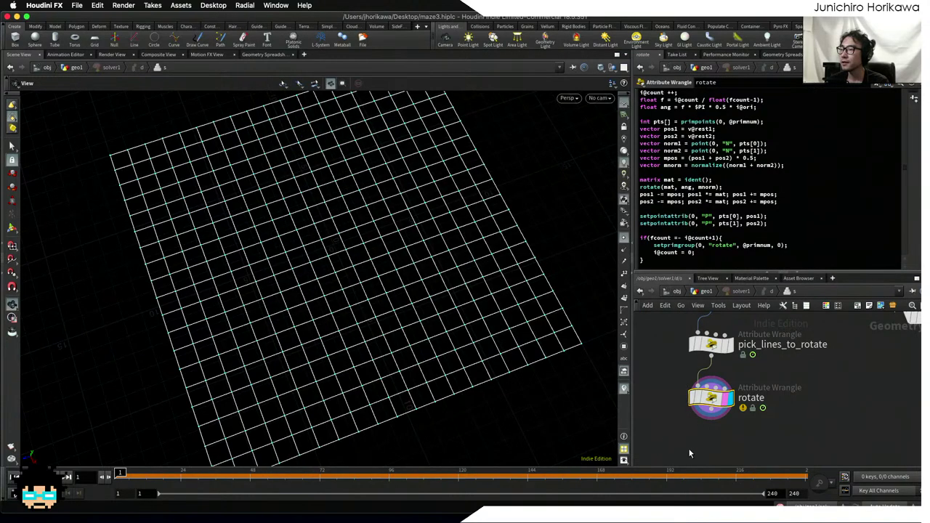
key(ctrl+s)
click(704, 291)
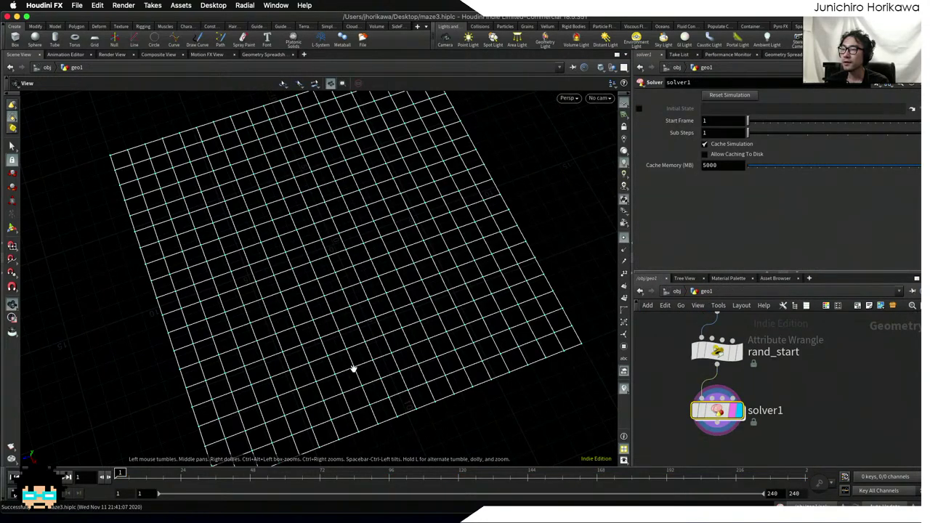
- Test-play the simulation, scrub back, save maze3.hiplc again, and re-enter solver1
drag(353, 368, 380, 361)
key(Up)
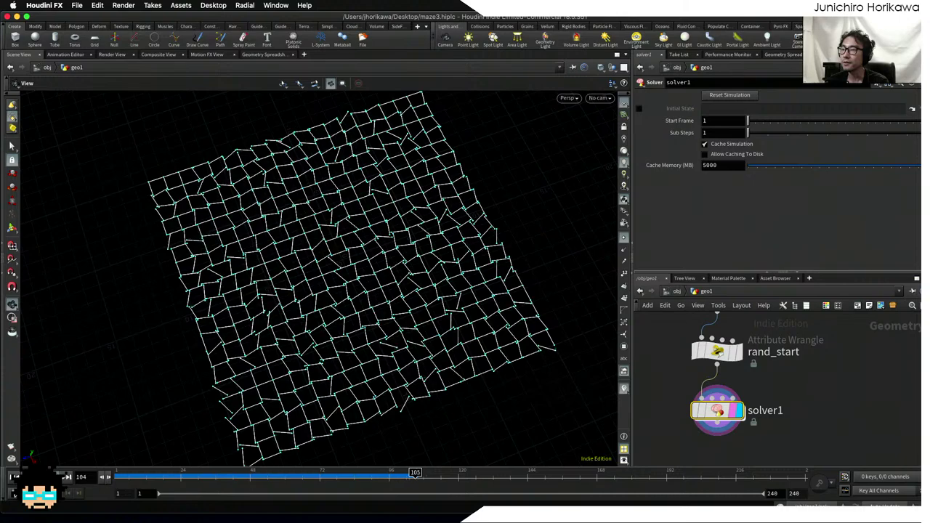
drag(427, 398, 343, 336)
drag(521, 473, 120, 473)
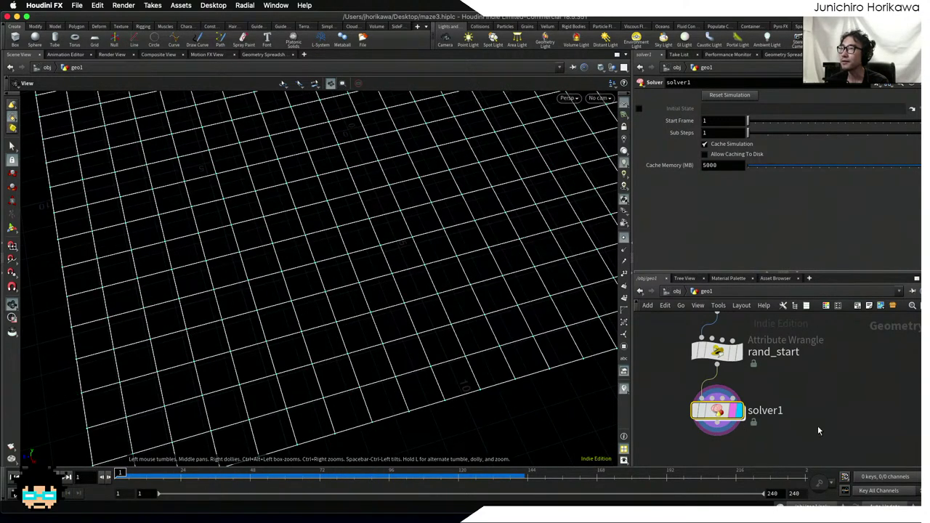
scroll(863, 426, down, 2)
scroll(809, 428, up, 1)
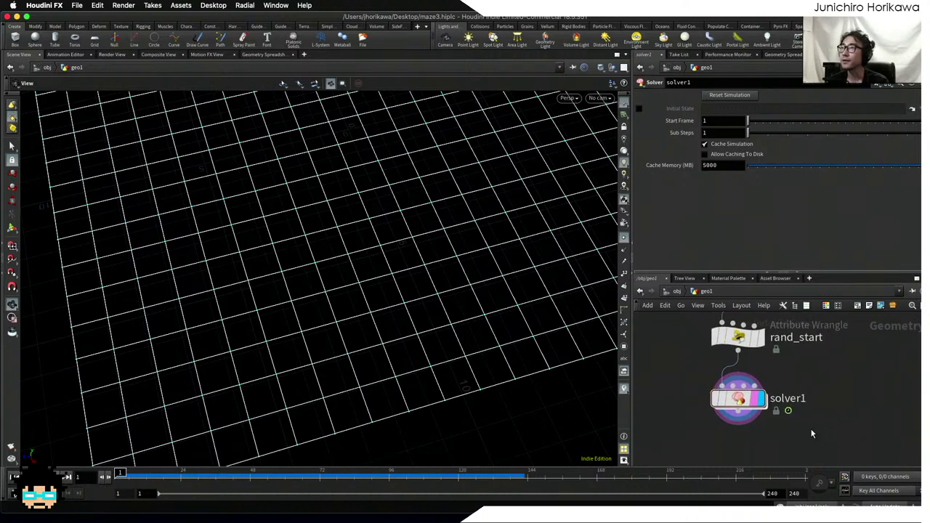
key(super+s)
double_click(761, 418)
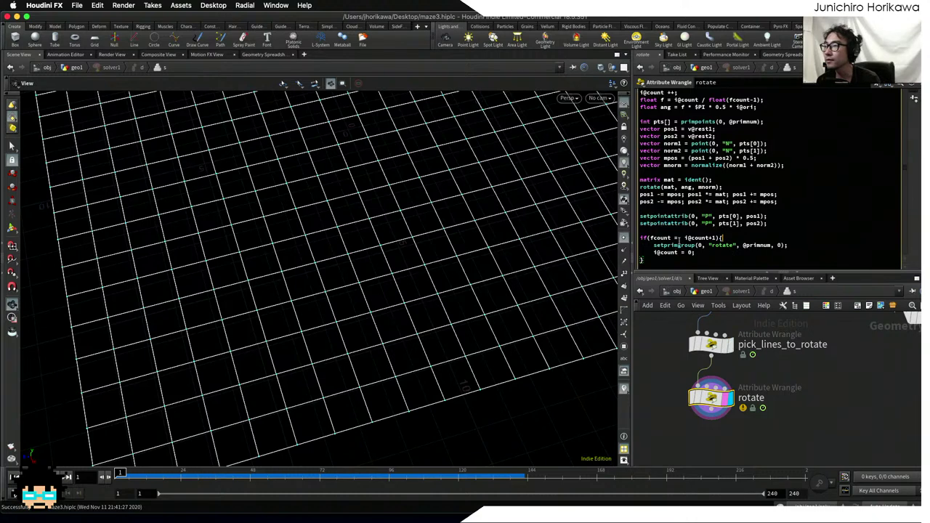
- Fix the condition to fcount == i@count+1, play from geo1 to watch the maze form, and rewind
text(=)
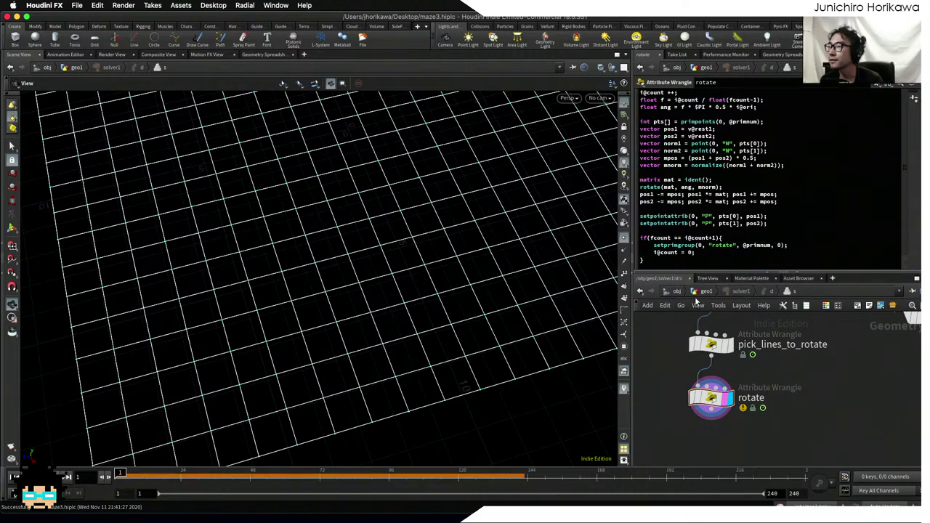
click(699, 292)
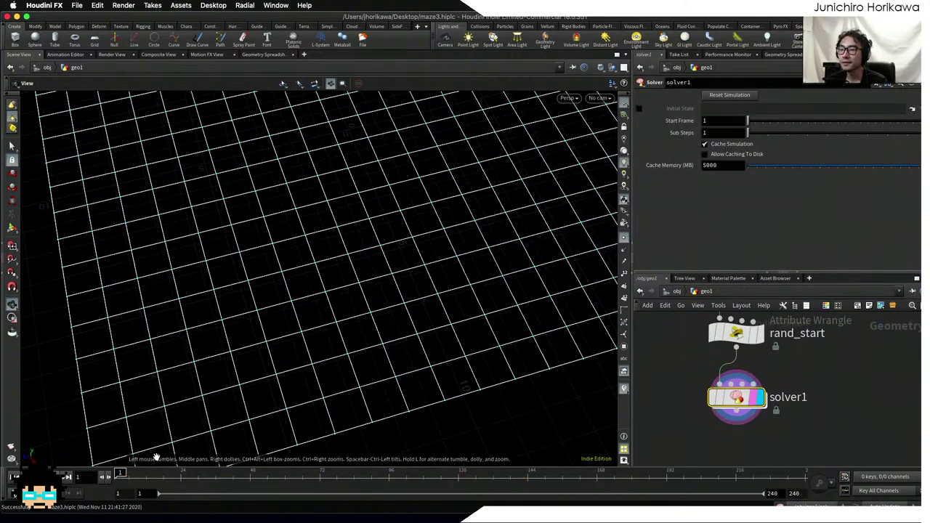
click(66, 475)
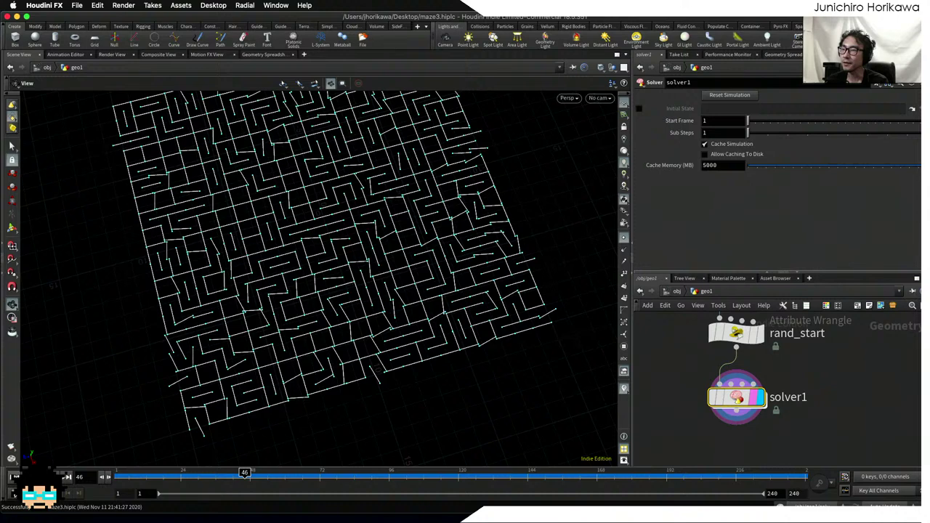
key(ctrl+Up)
- Inspect rand_start's i@start expression, then dive back inside solver1
middle_drag(690, 364, 696, 420)
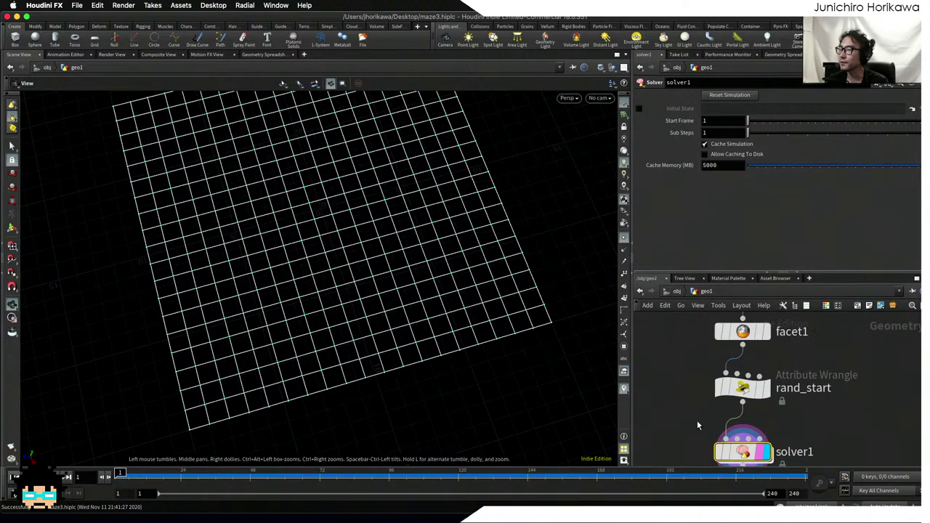
click(743, 390)
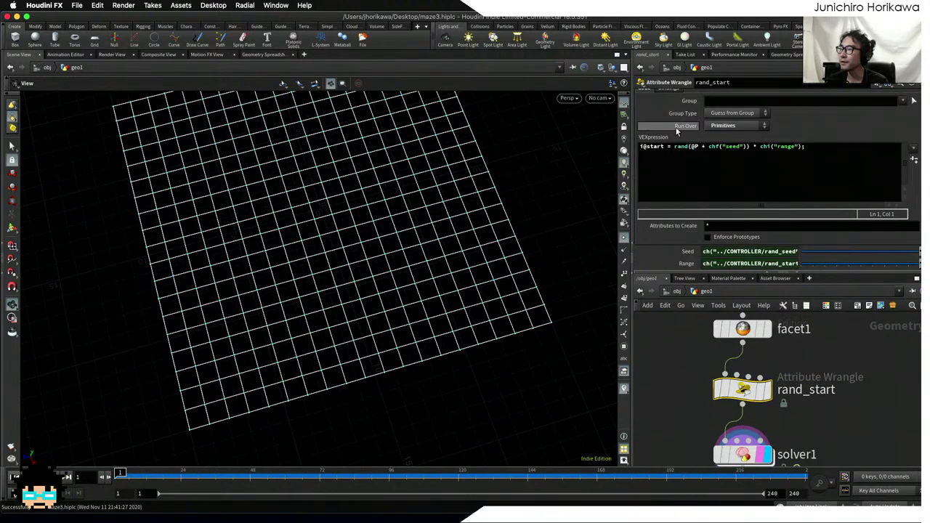
double_click(651, 146)
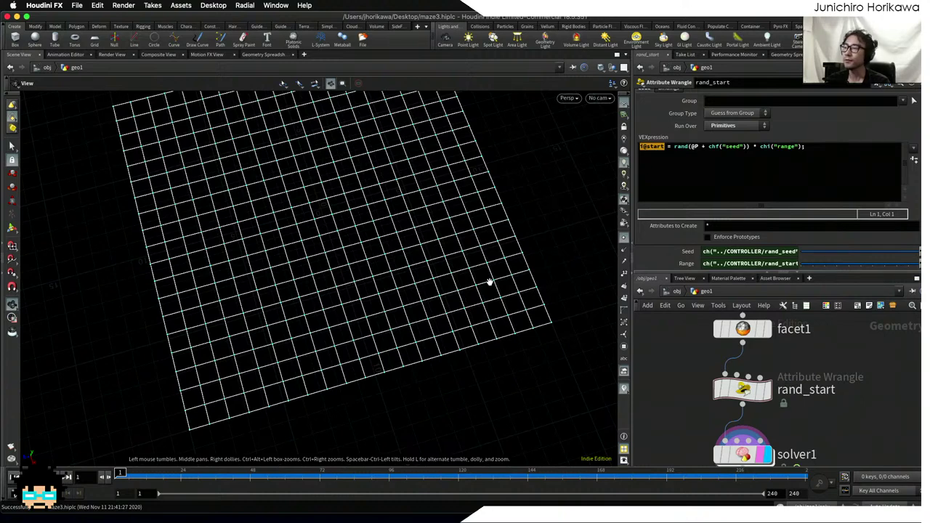
middle_drag(755, 457, 794, 419)
double_click(740, 398)
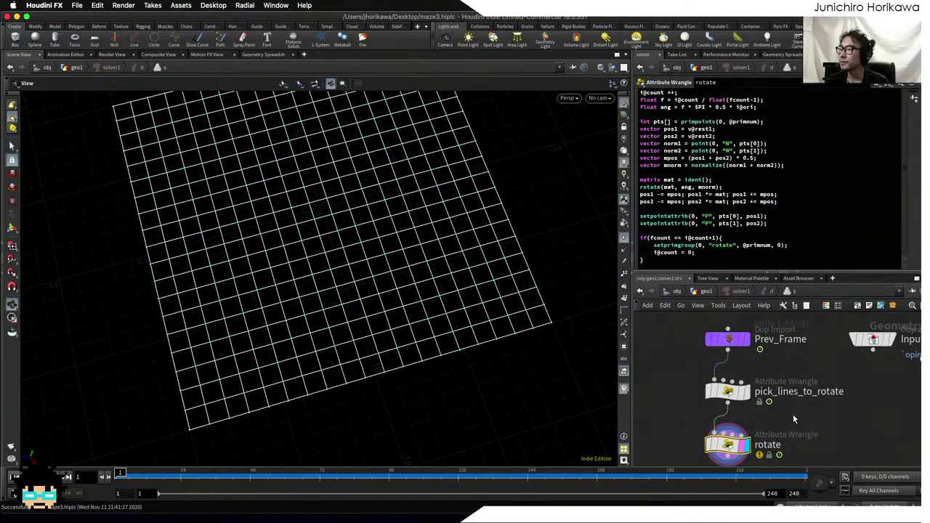
click(737, 392)
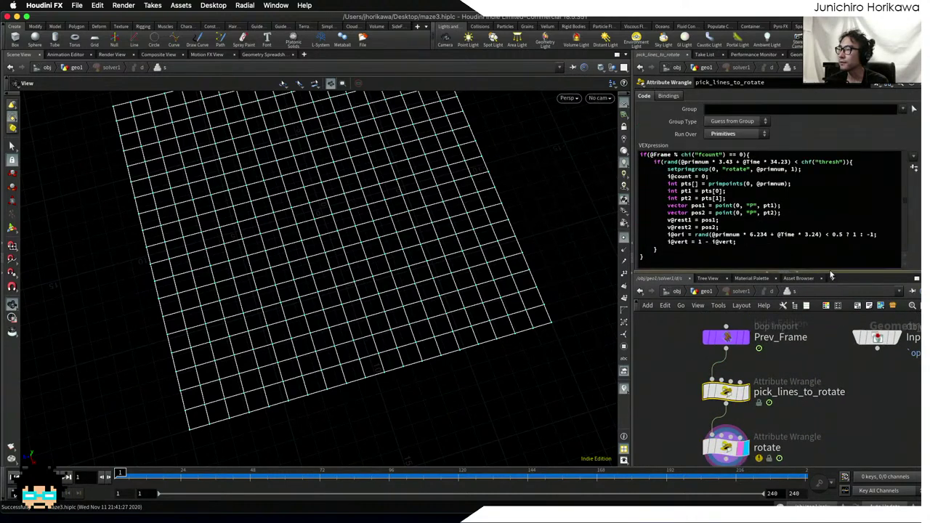
click(804, 241)
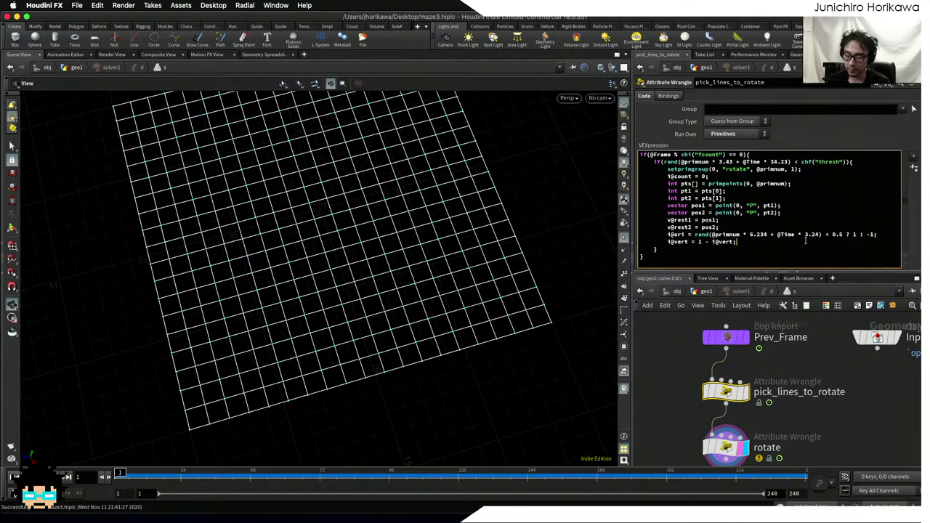
key(alt+e)
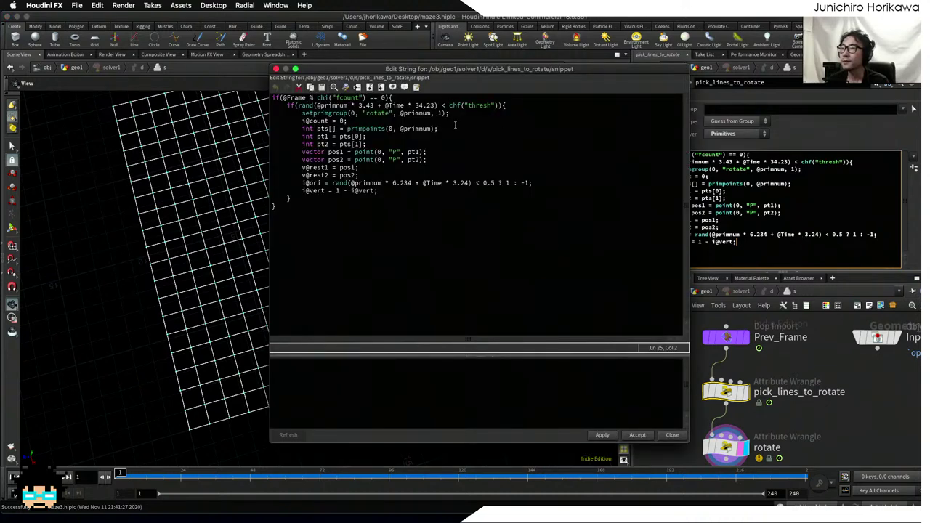
click(282, 98)
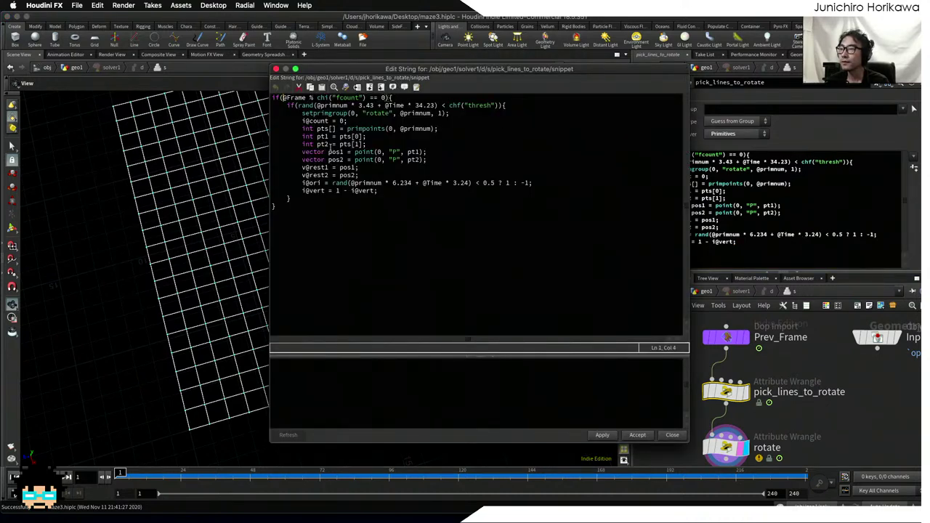
text(()
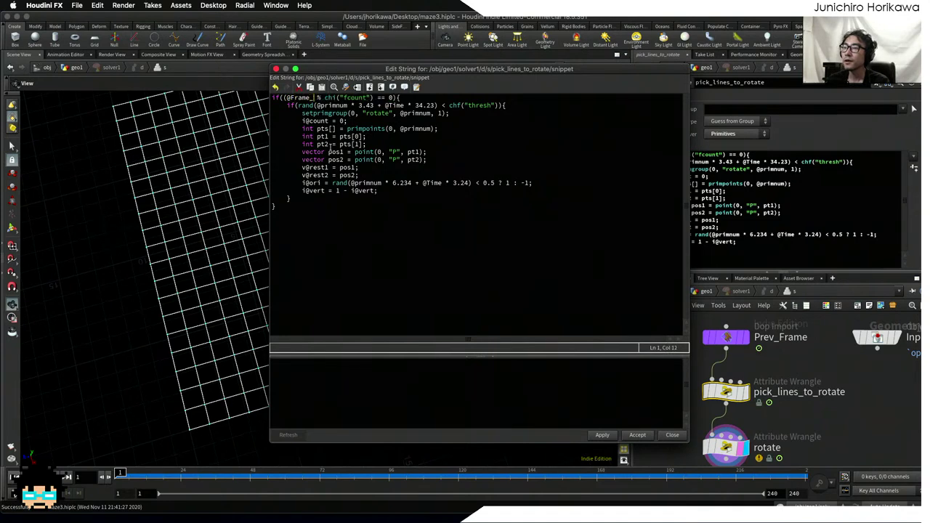
text( ))
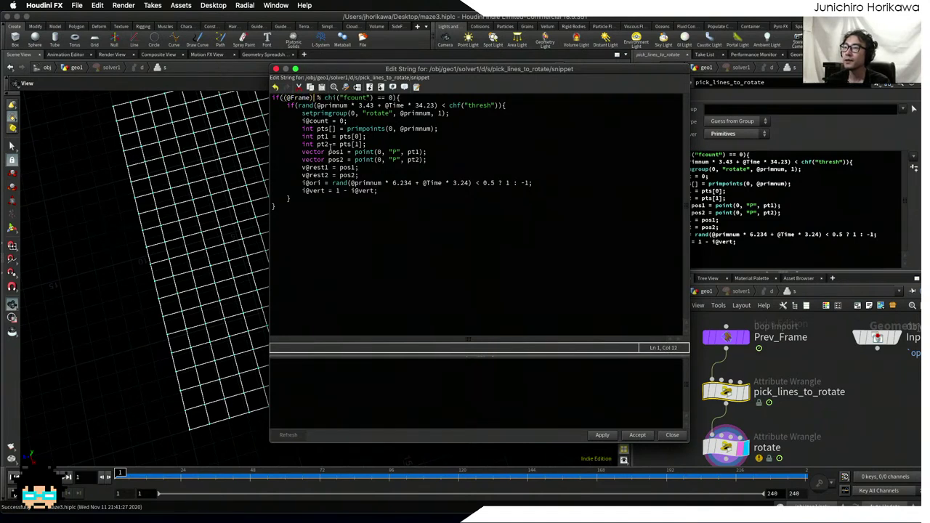
text( + i@start)
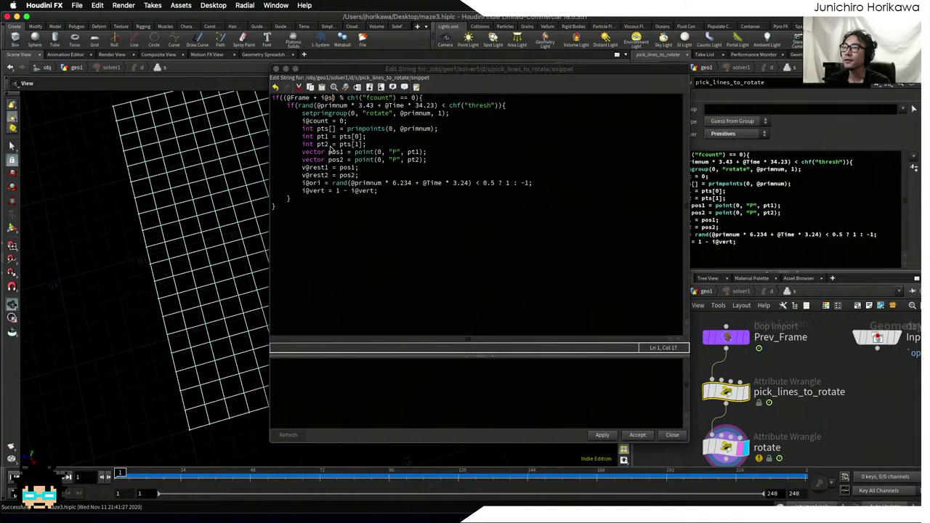
click(285, 102)
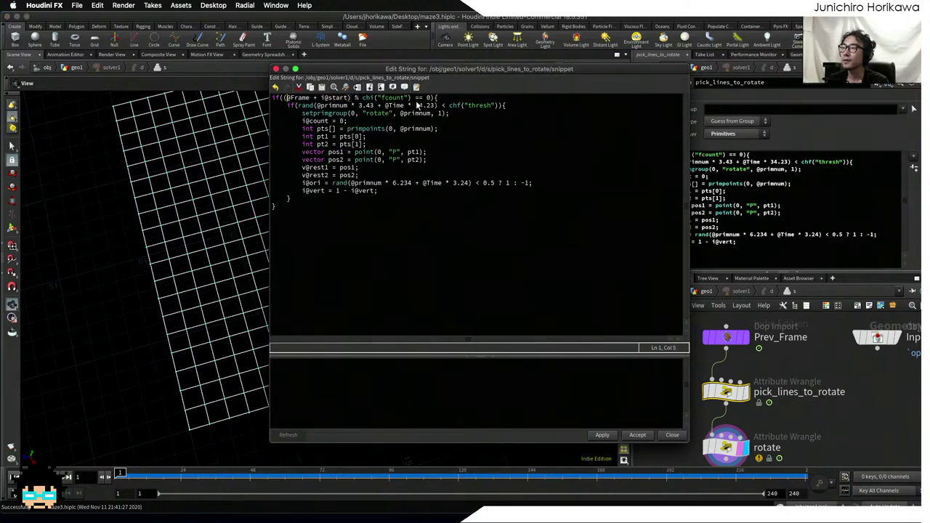
drag(417, 101, 316, 105)
click(309, 99)
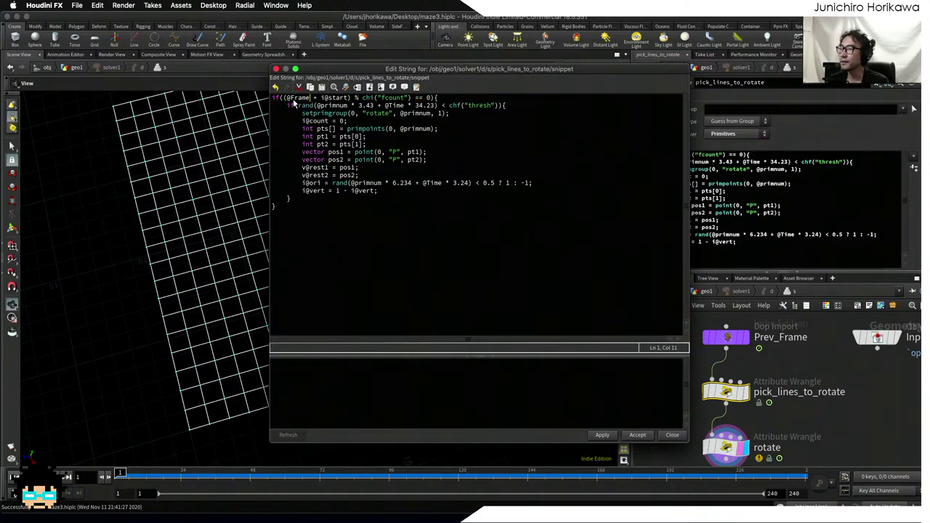
triple_click(452, 101)
- Apply the edited start-offset code to the wrangle and close the editor
click(395, 172)
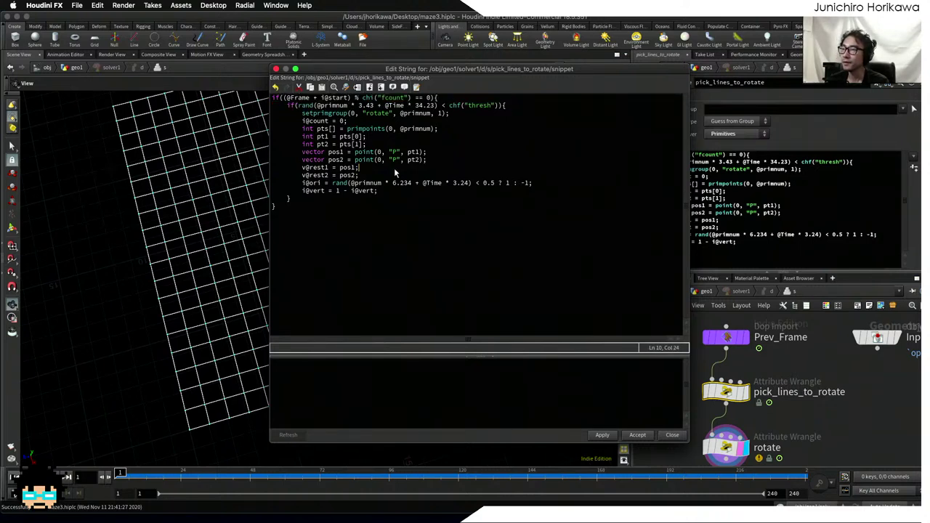
click(600, 434)
click(636, 435)
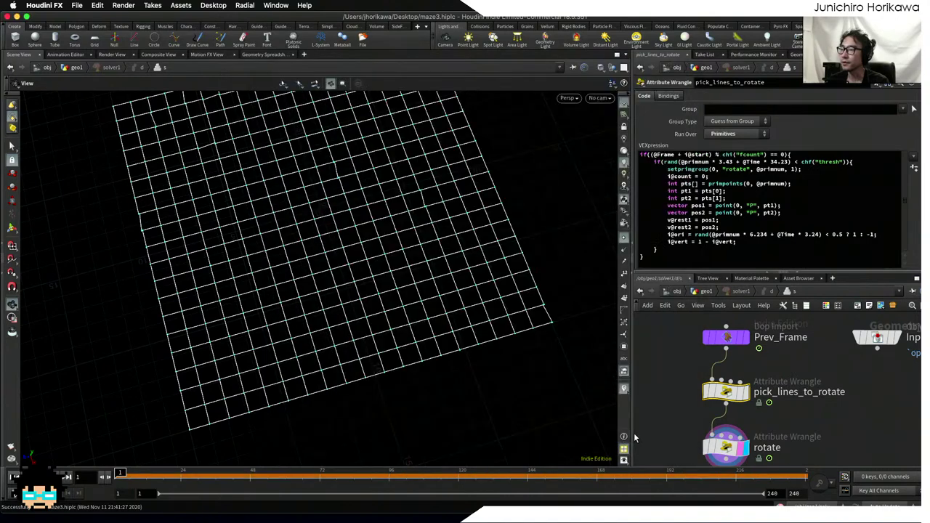
- Play the solver at geo1 and tumble the view to watch lines rotate at staggered times
click(705, 292)
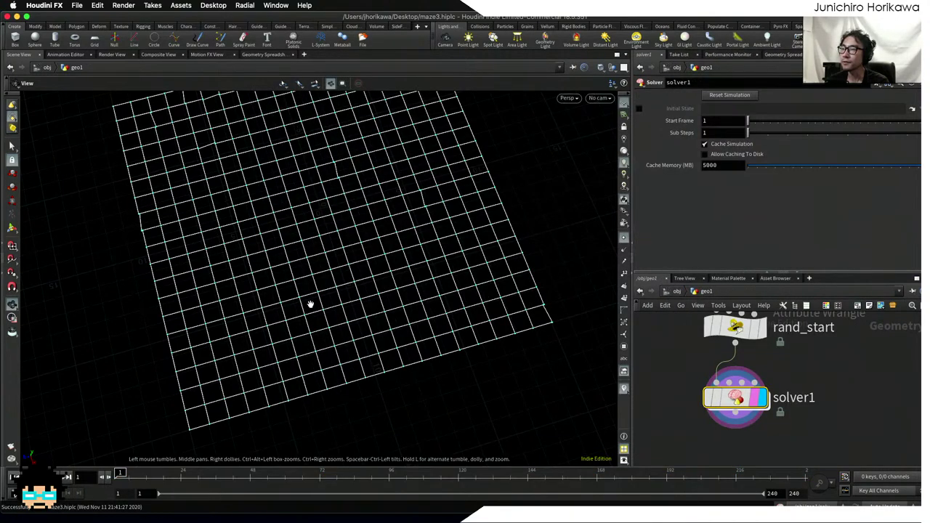
drag(309, 305, 246, 412)
click(66, 476)
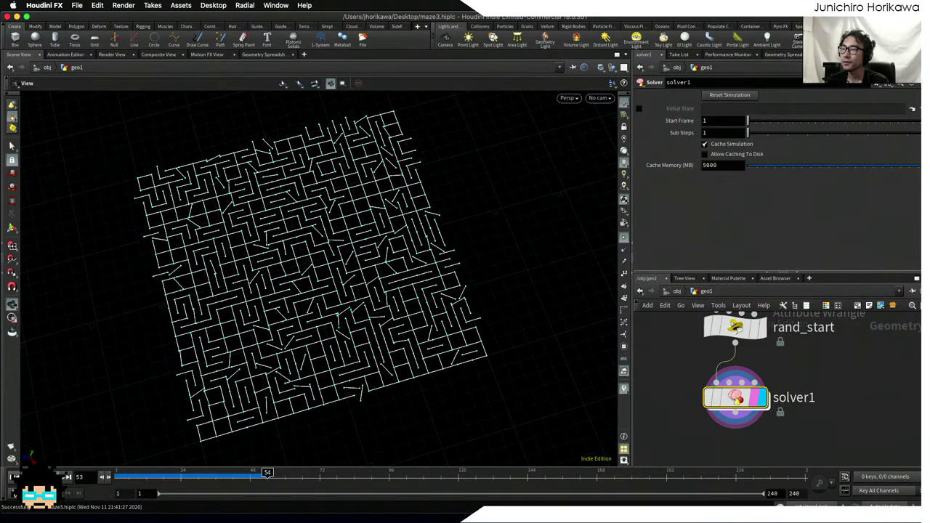
scroll(135, 404, up, 5)
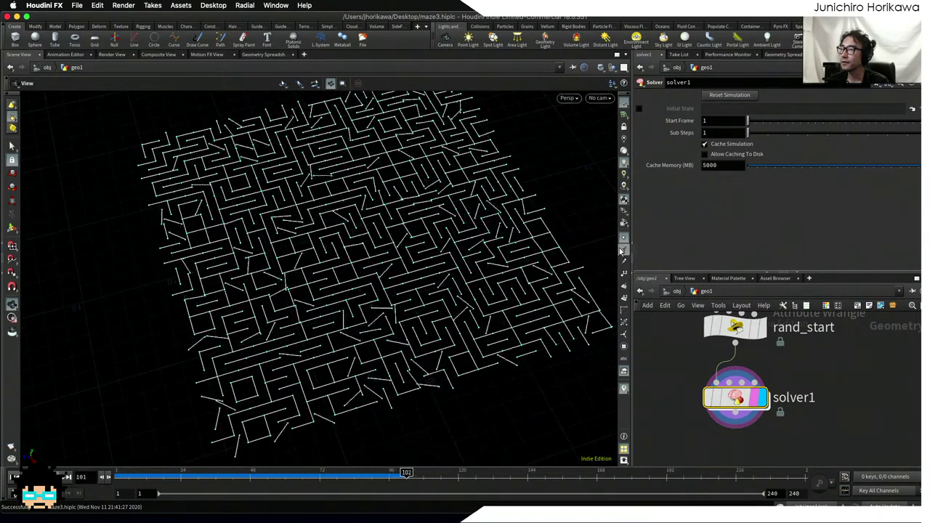
drag(529, 266, 453, 290)
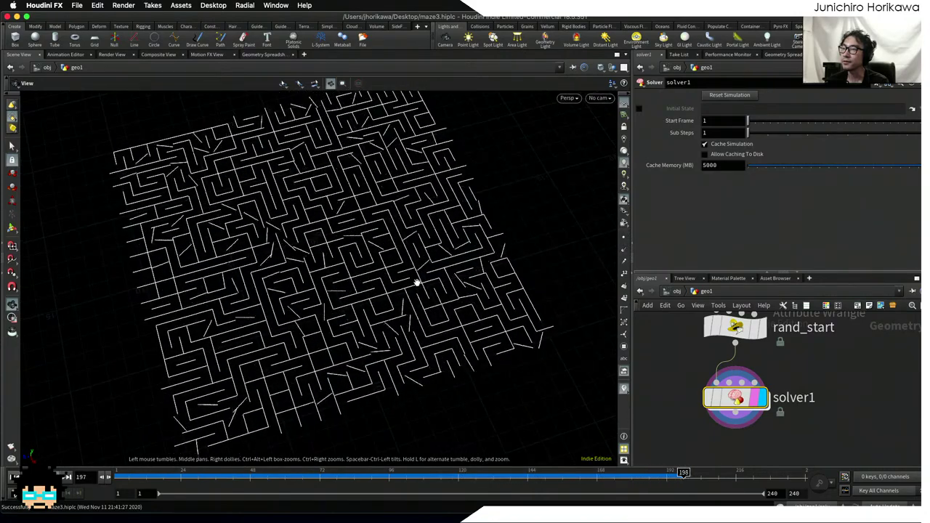
drag(414, 280, 469, 373)
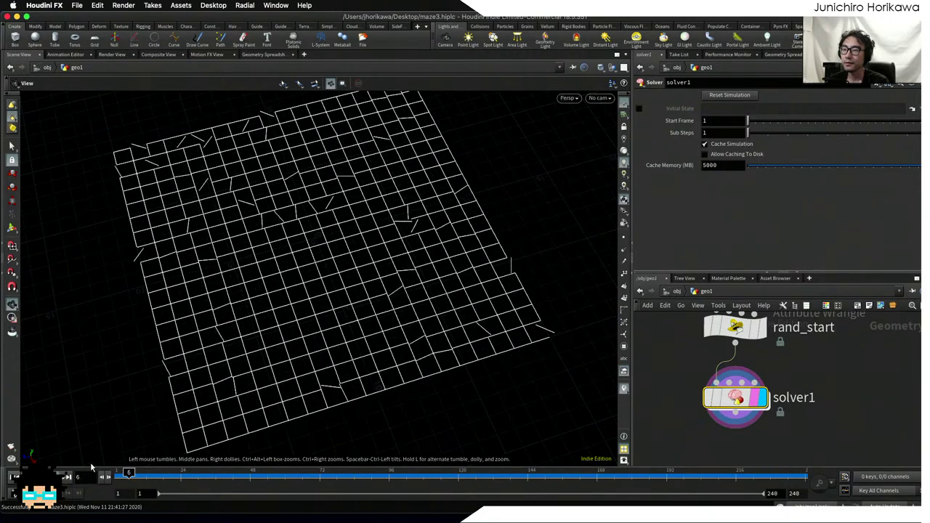
drag(100, 442, 225, 407)
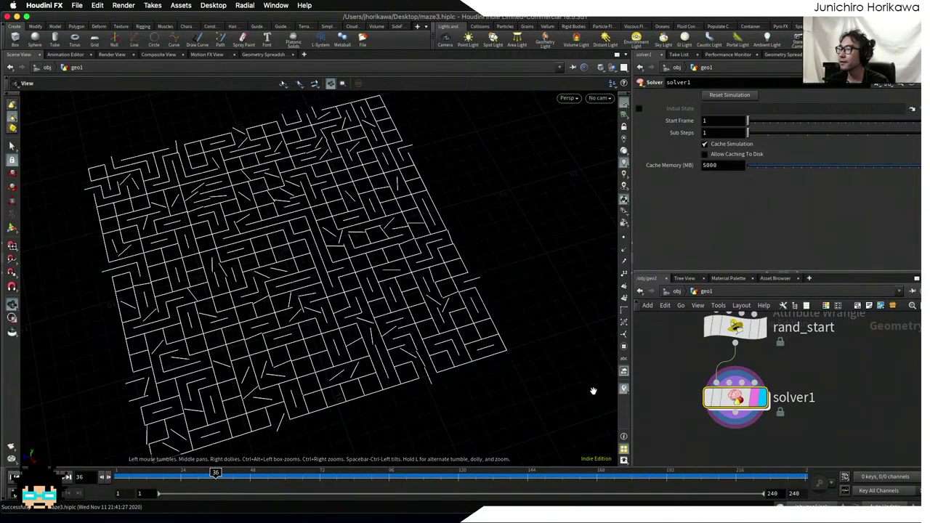
- Inside solver1, review the rotate and pick_lines_to_rotate wrangle code
double_click(735, 397)
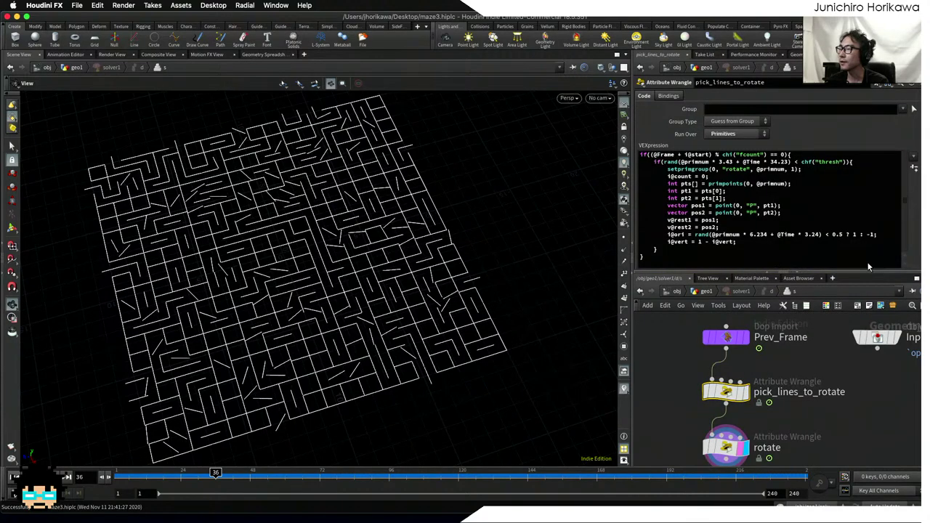
drag(868, 268, 878, 304)
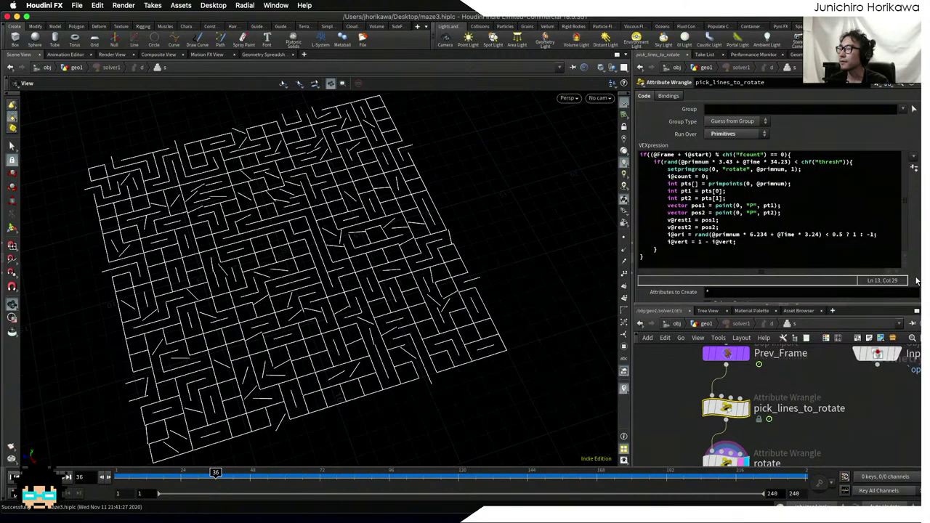
scroll(799, 377, up, 1)
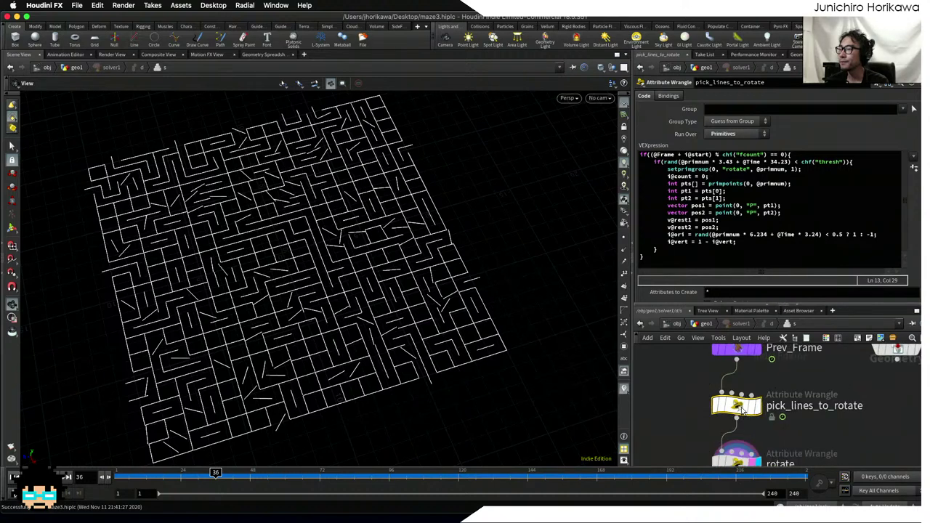
middle_drag(790, 435, 782, 379)
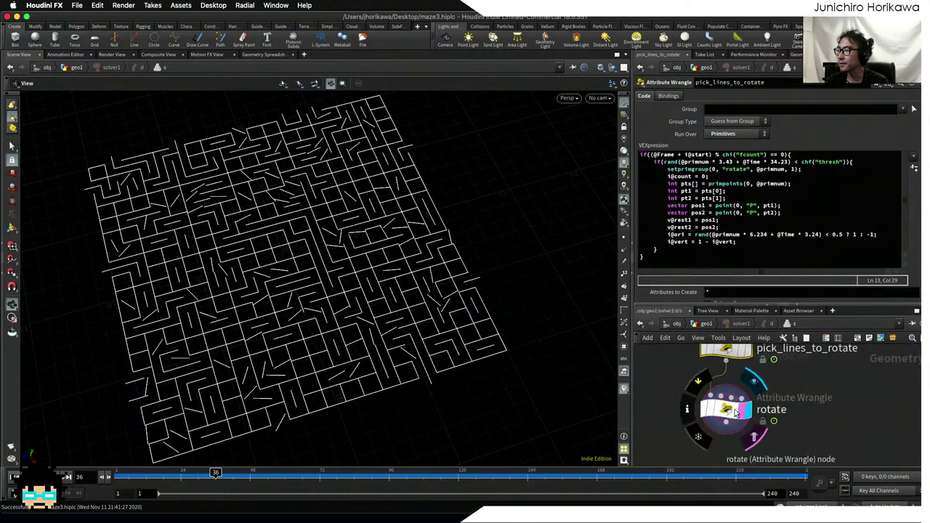
click(783, 387)
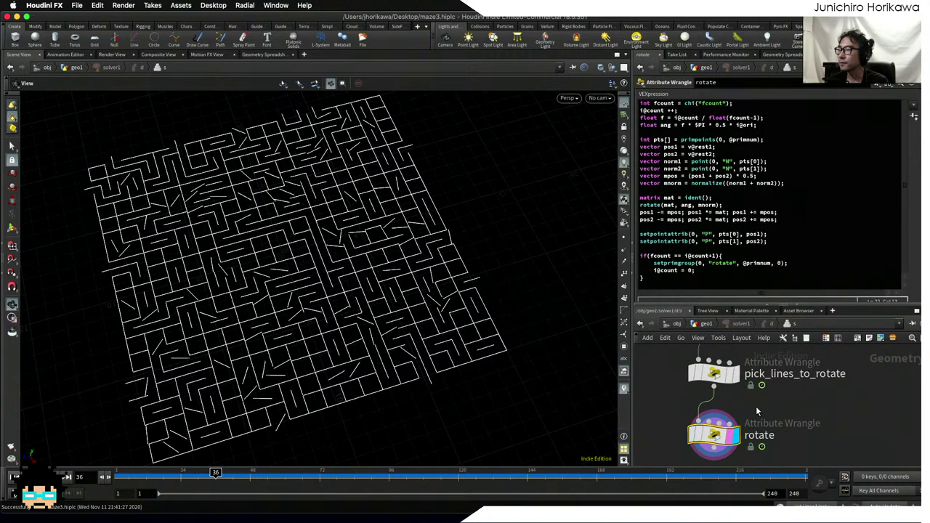
scroll(770, 196, down, 2)
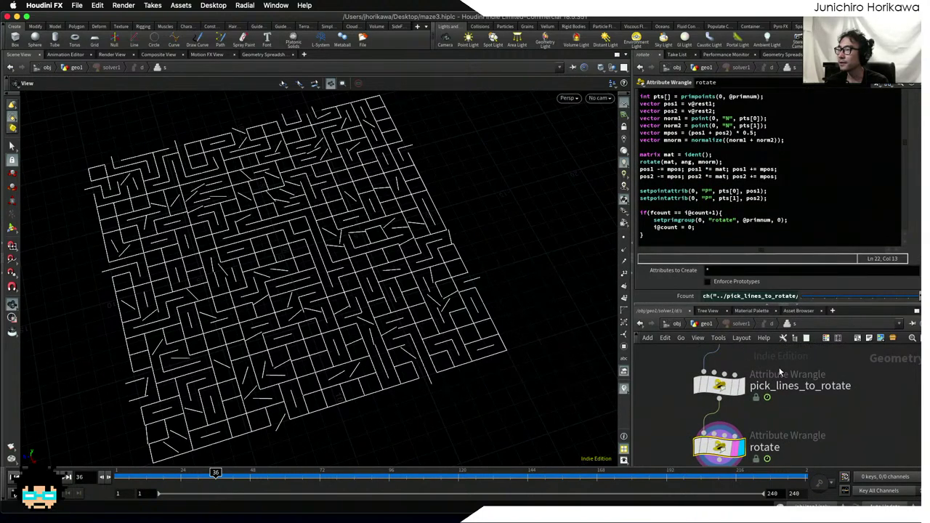
click(719, 386)
scroll(889, 284, down, 2)
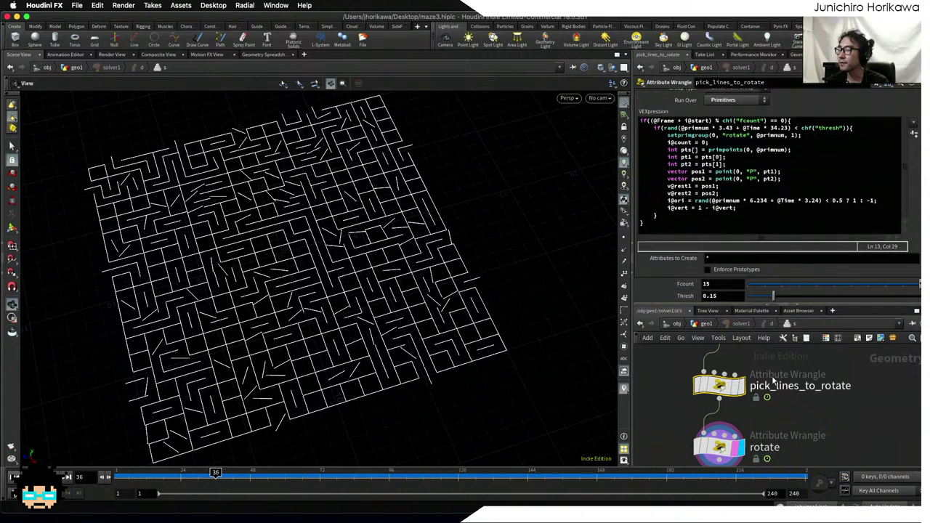
scroll(810, 411, down, 3)
- Select the CONTROLLER null in geo1 and open its Edit Parameter Interface
click(714, 326)
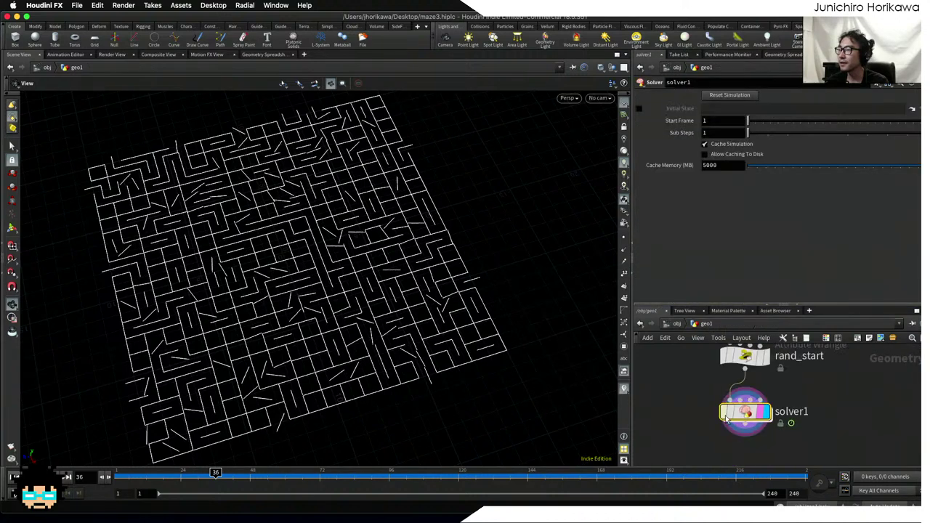
click(694, 408)
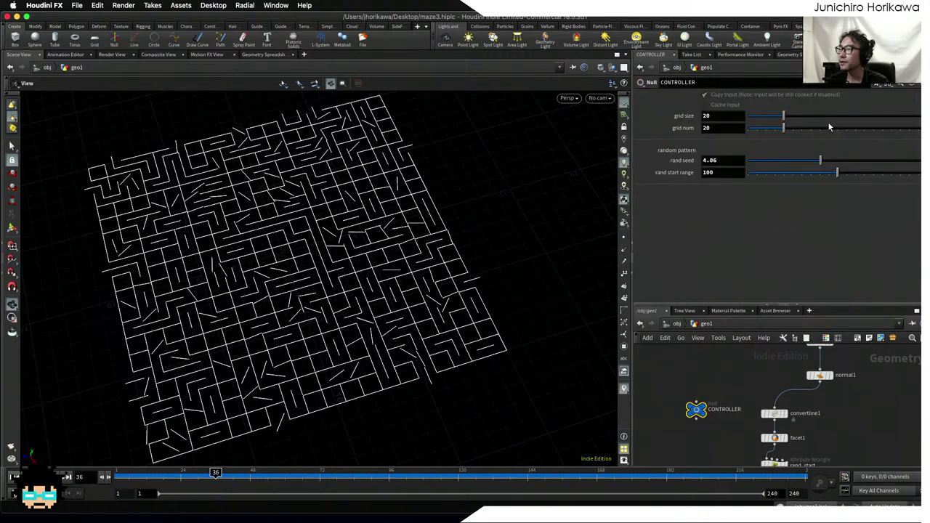
click(876, 84)
click(692, 129)
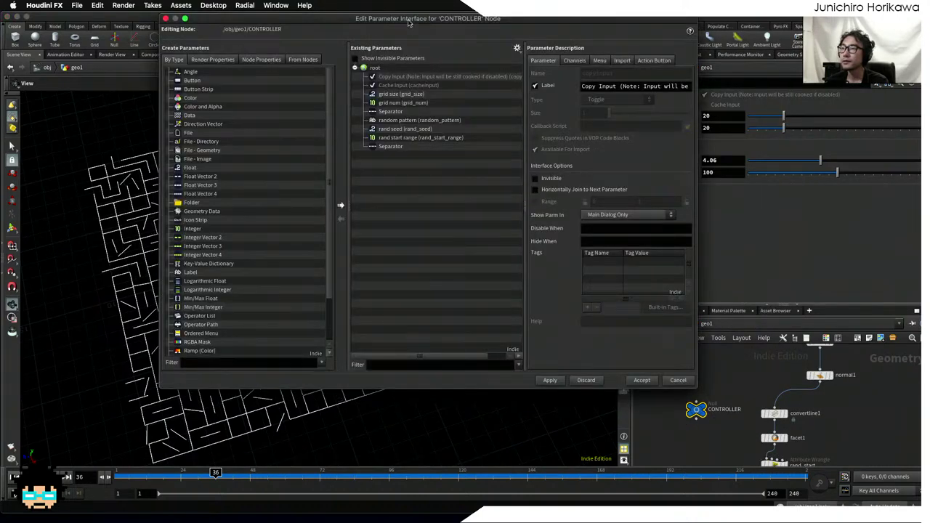
- Add the wrangle's fcount and thresh parameters to the CONTROLLER's existing parameters
drag(408, 23, 302, 38)
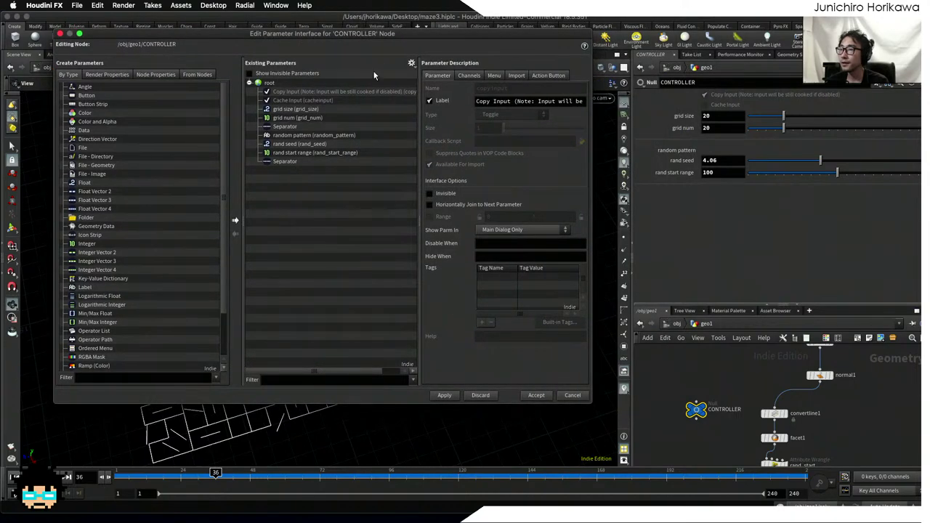
click(411, 64)
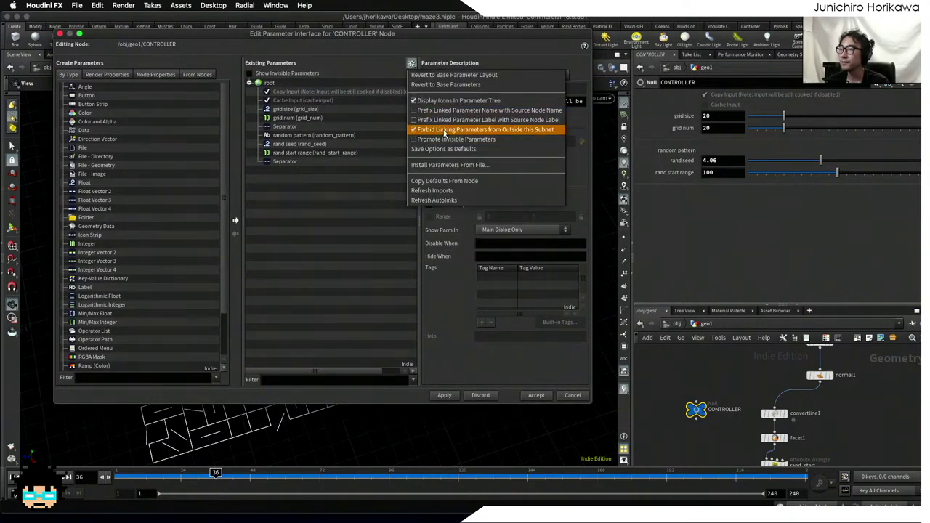
click(445, 130)
scroll(737, 411, down, 3)
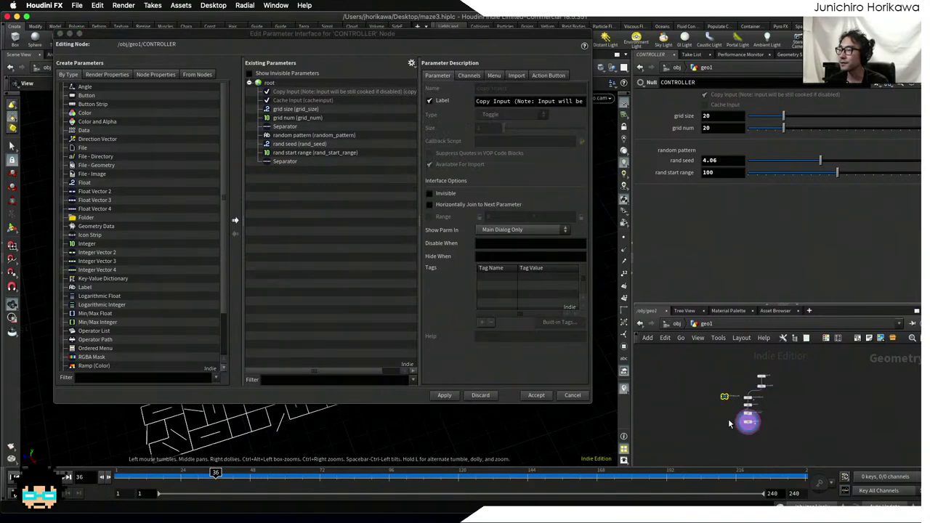
double_click(738, 435)
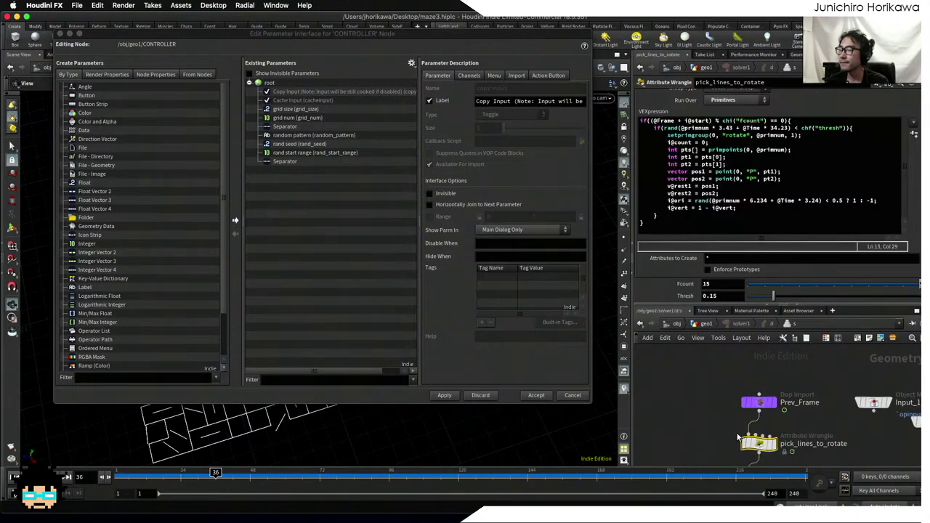
scroll(739, 434, down, 2)
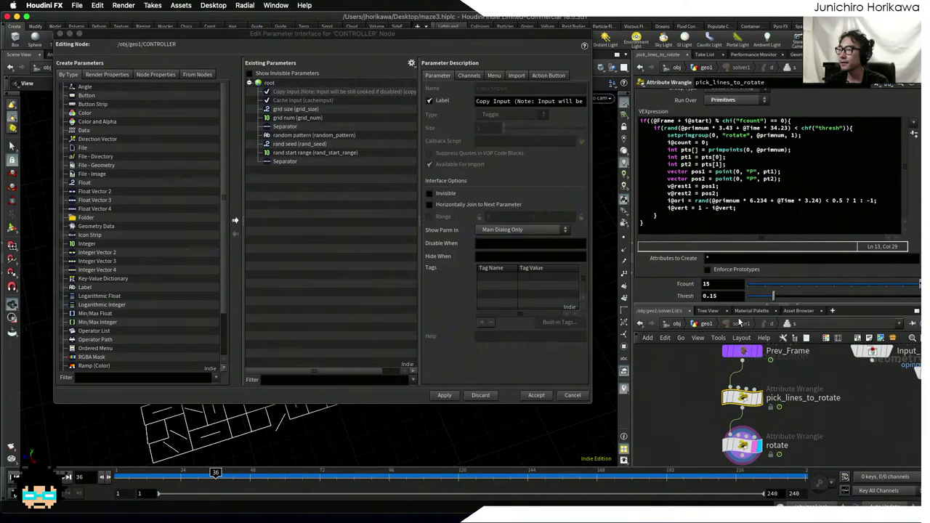
drag(322, 167, 323, 165)
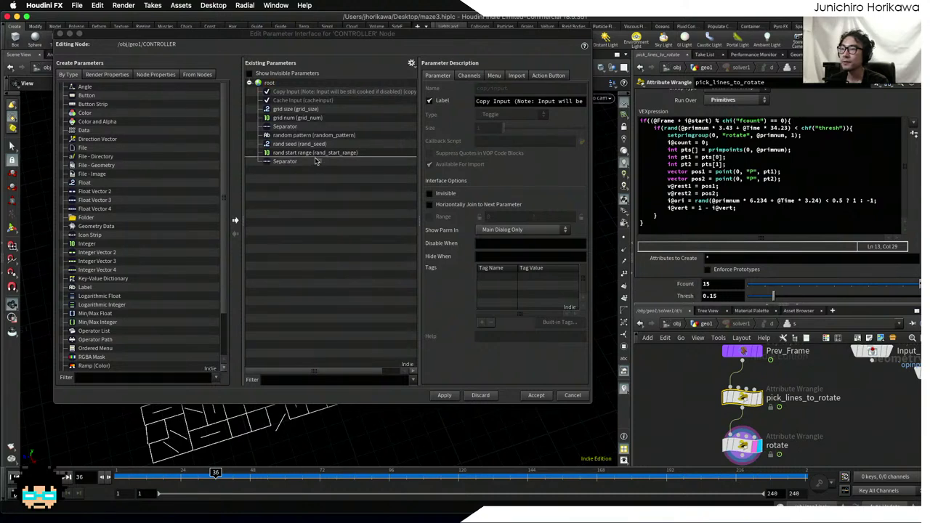
drag(685, 298, 299, 125)
- Rename fcount to rotation_frame_count, labelled 'rotation frame count', an integer ranged 0–100
click(289, 161)
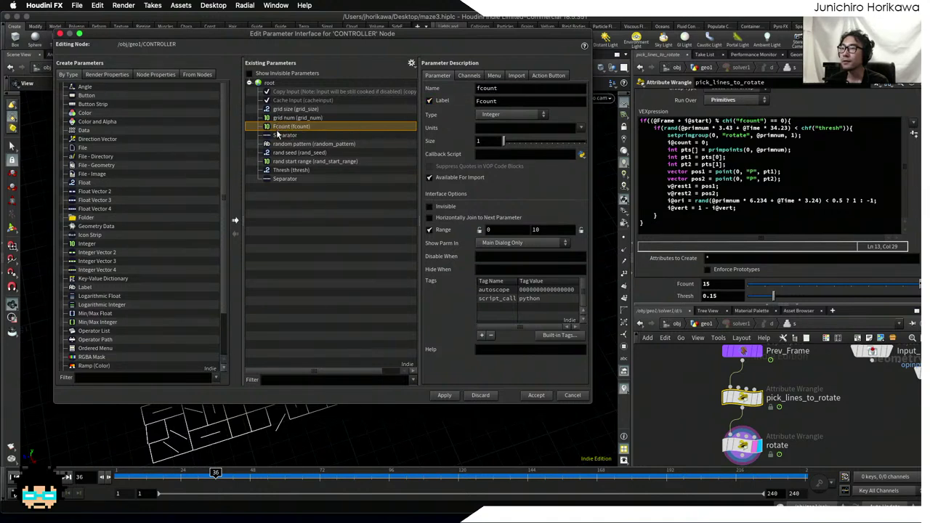
double_click(506, 90)
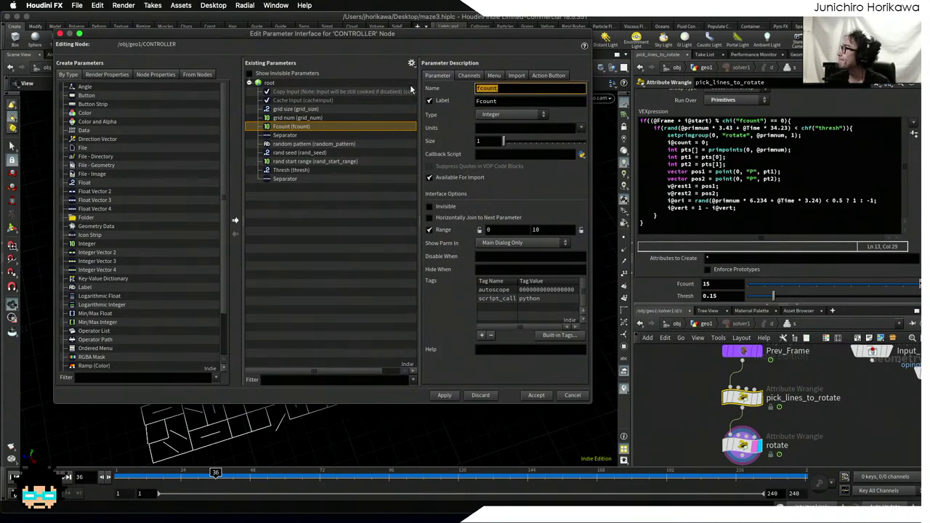
text(rotation_frame_)
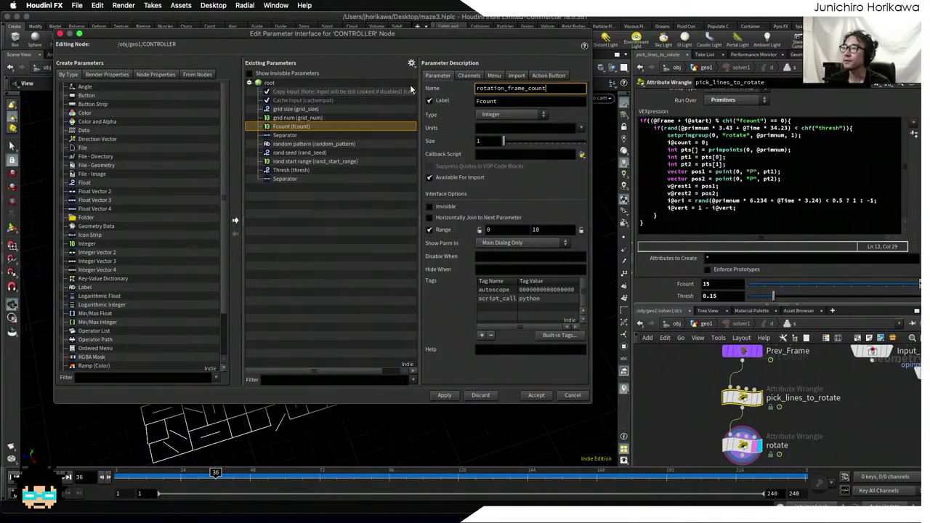
key(Tab)
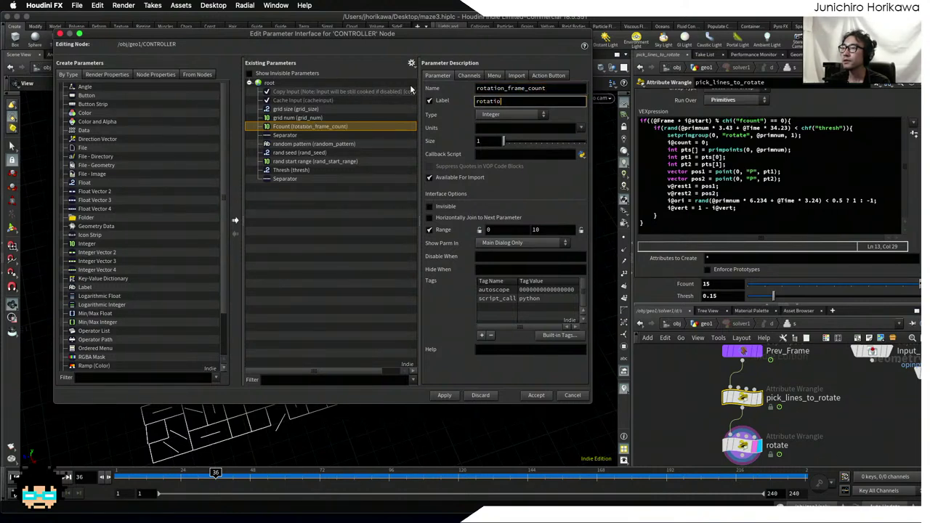
text(rotation frame count)
key(Return)
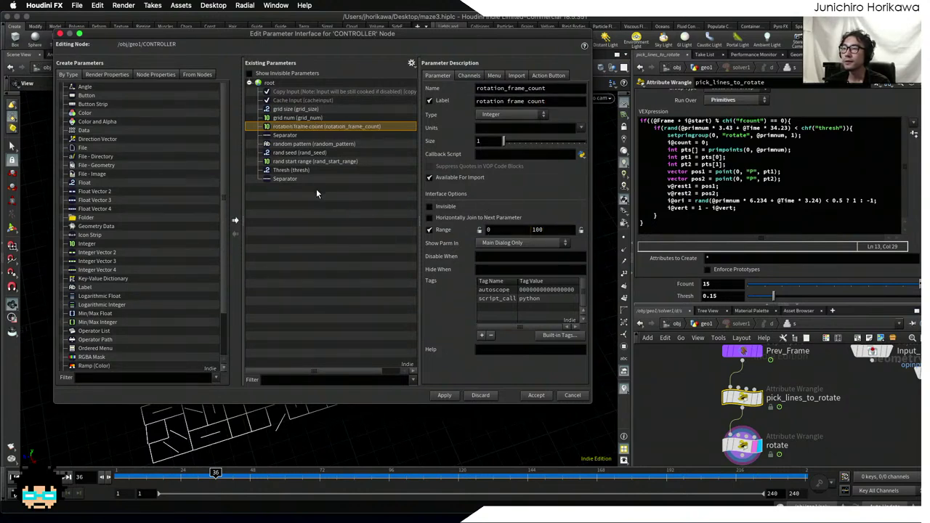
- Rename thresh to pick_rand_threshold, labelled 'pick rand threshold' with range 0–1, then apply and accept
click(308, 170)
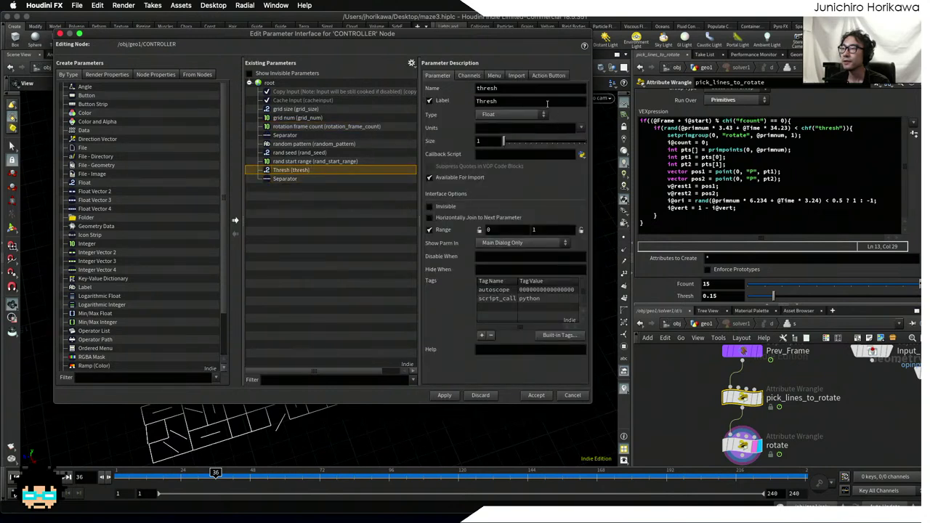
click(528, 90)
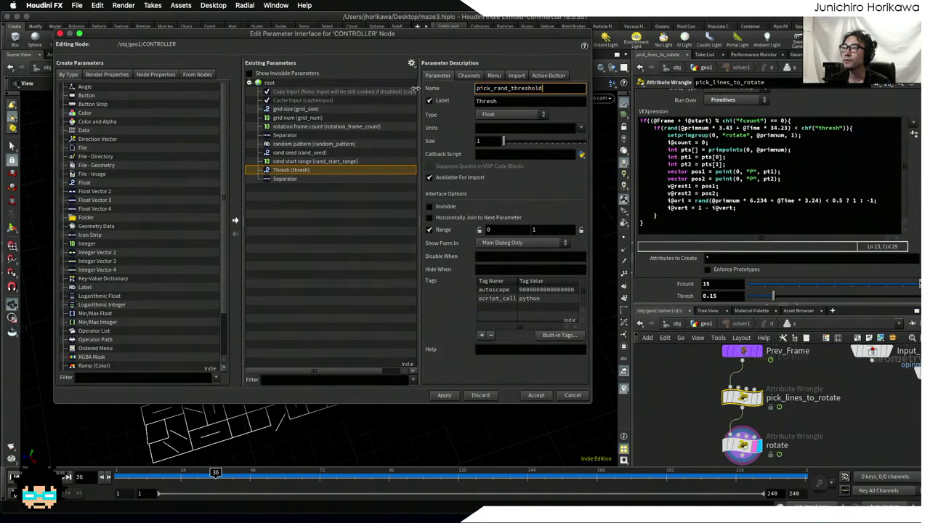
key(Tab)
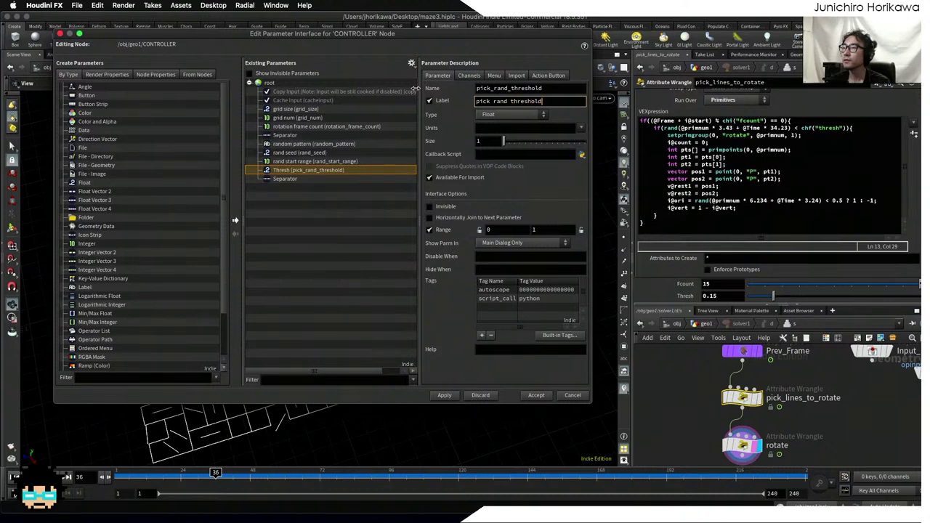
key(Return)
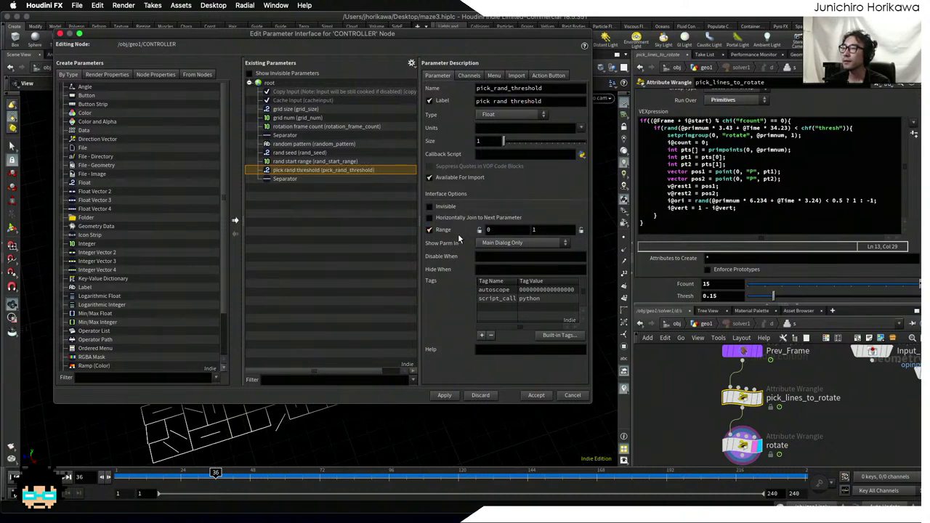
click(445, 396)
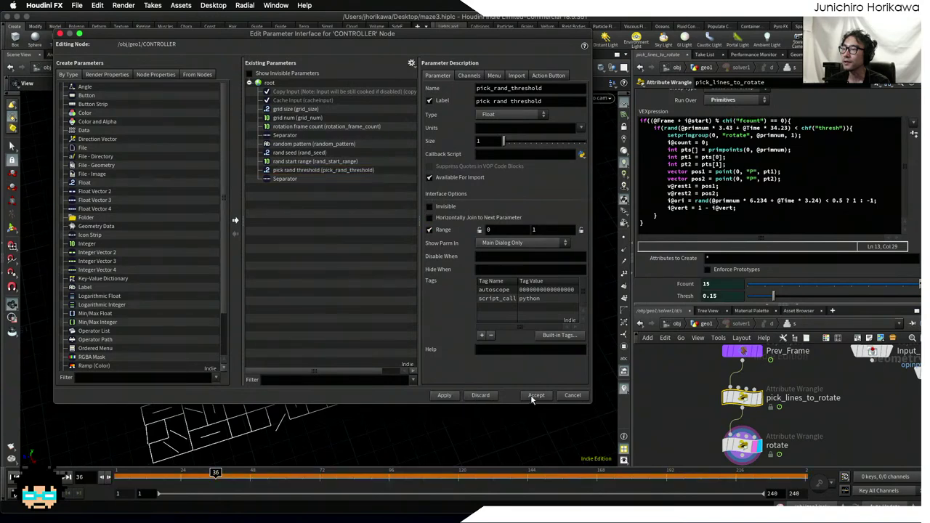
click(536, 396)
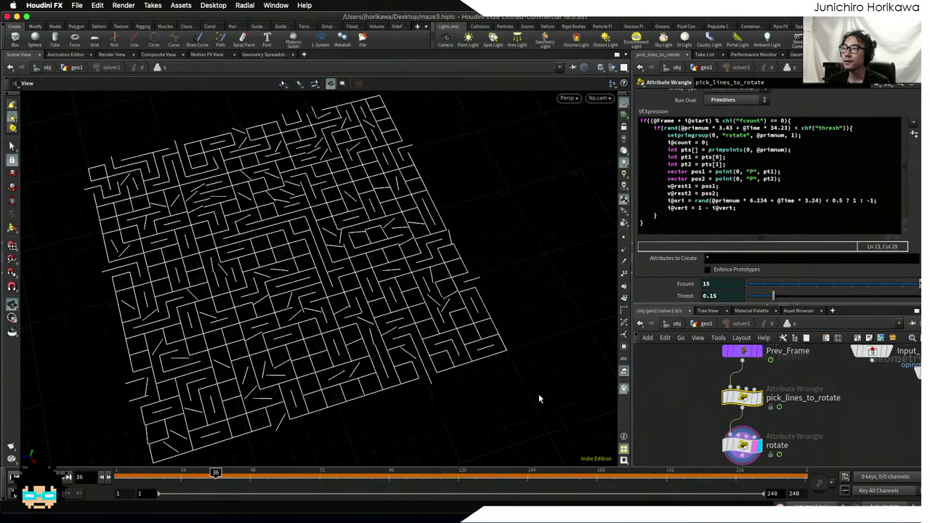
- Return to geo1 at frame 1 and save the scene
click(708, 324)
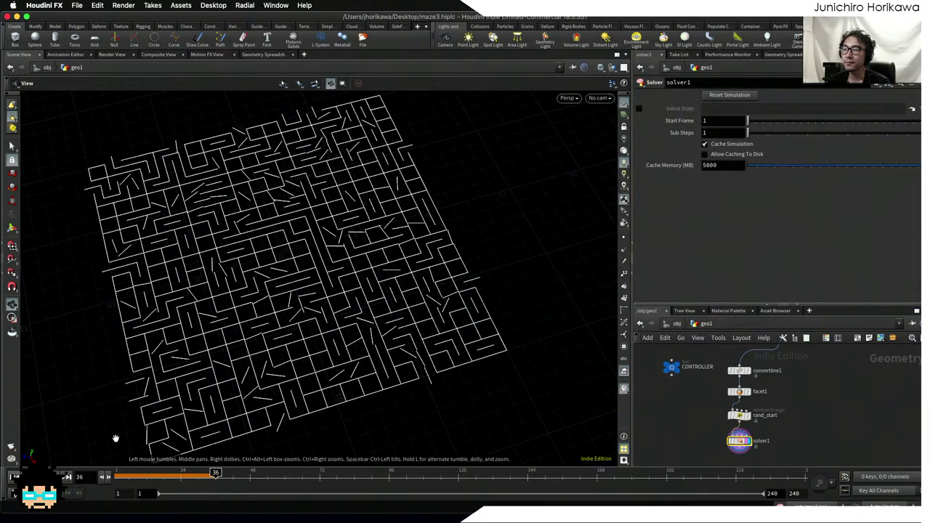
click(15, 476)
key(ctrl+s)
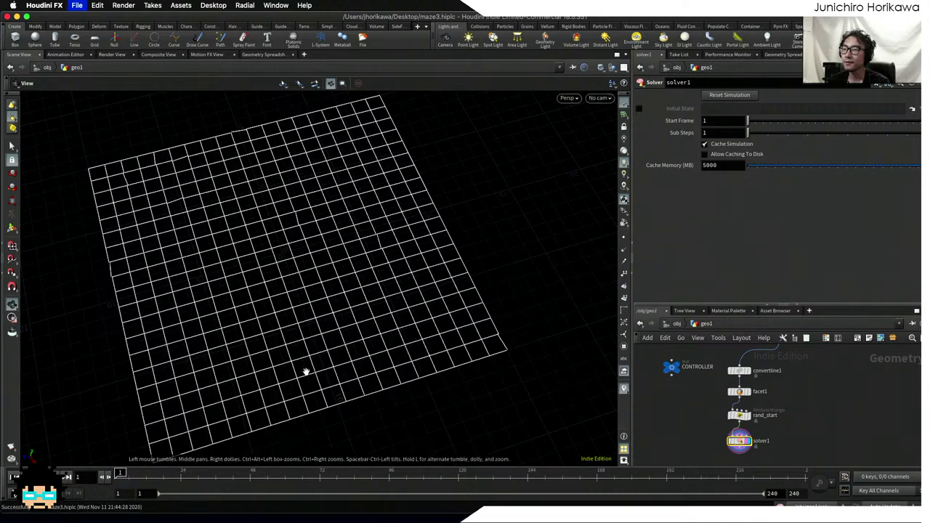
scroll(685, 371, up, 4)
- Tune the CONTROLLER's pick rand threshold to 0.127 during playback, then rewind to frame 1
click(686, 375)
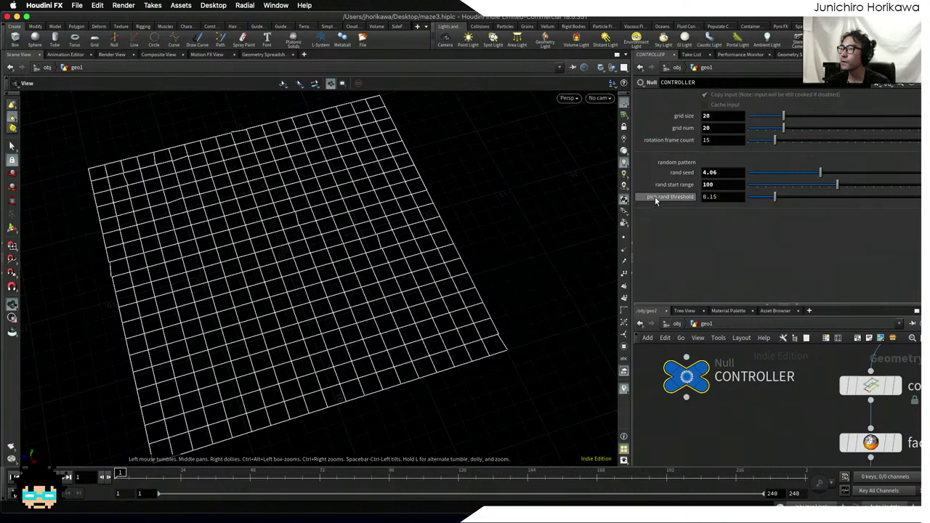
drag(776, 197, 917, 197)
key(Up)
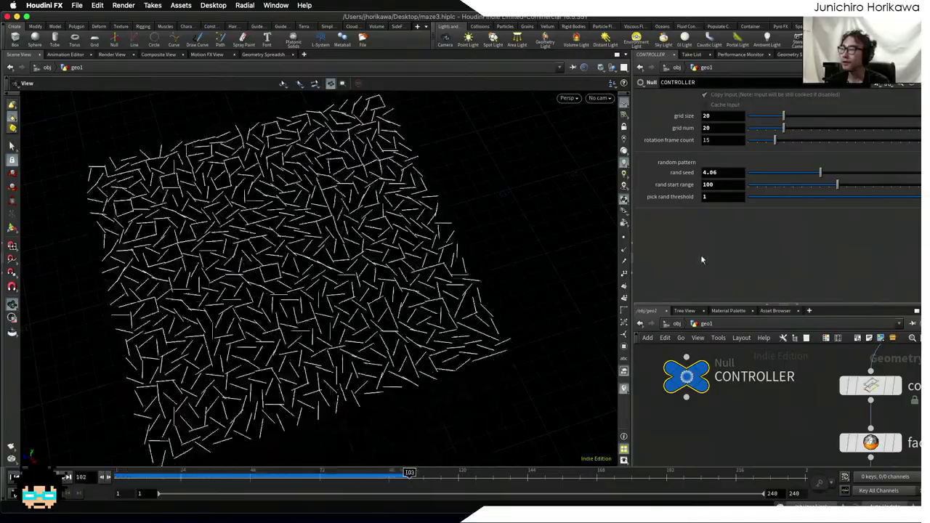
click(769, 197)
mouse_move(770, 202)
mouse_down()
mouse_move(752, 203)
mouse_move(798, 204)
mouse_move(770, 202)
mouse_up()
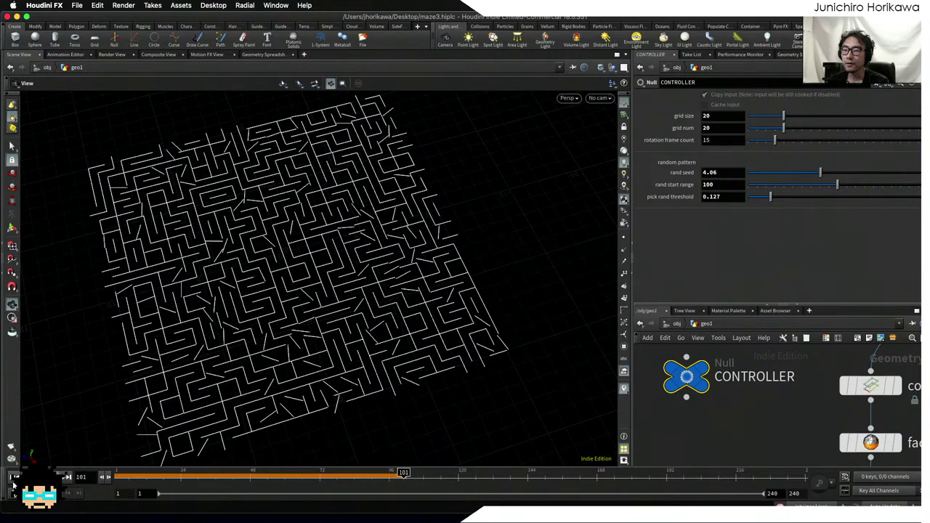
key(ctrl+Up)
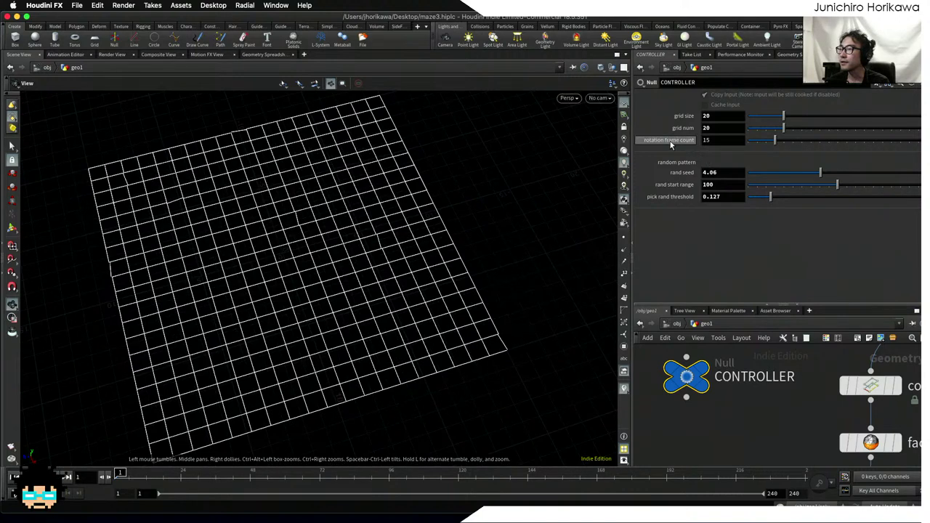
- Set rotation frame count to 30, then 5, and finally 23 while playing
click(705, 141)
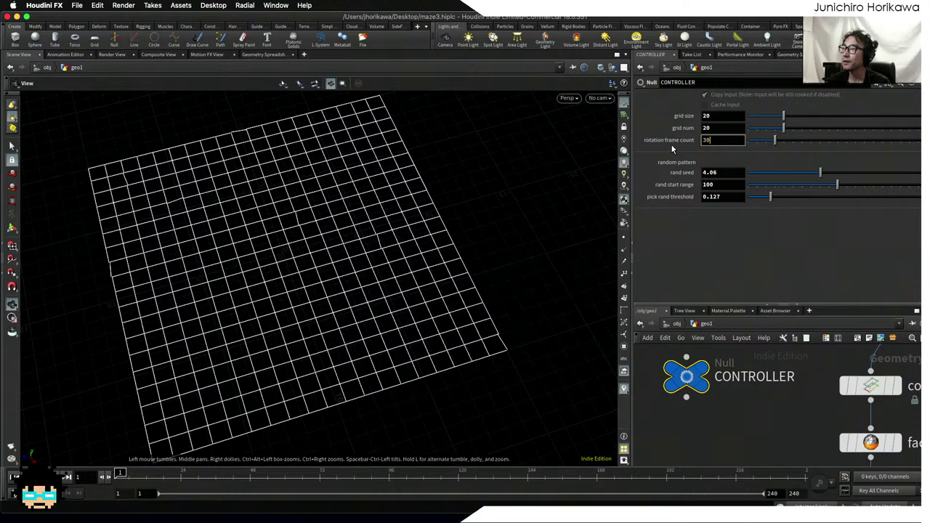
text(30)
key(Return)
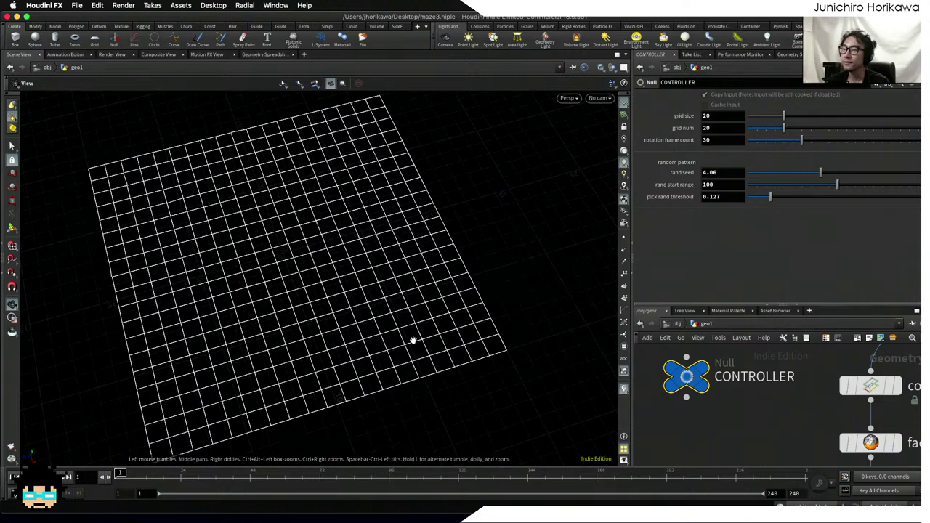
key(Up)
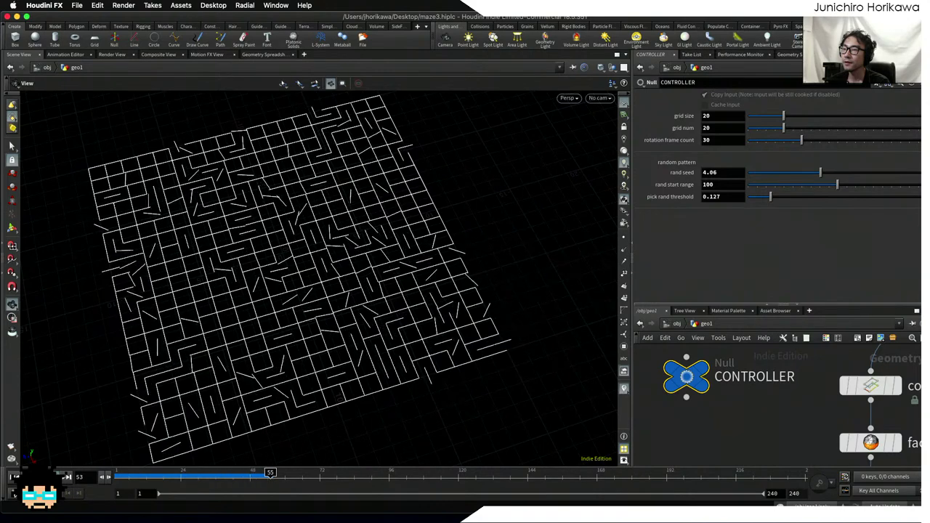
ctrl+middle_click(646, 139)
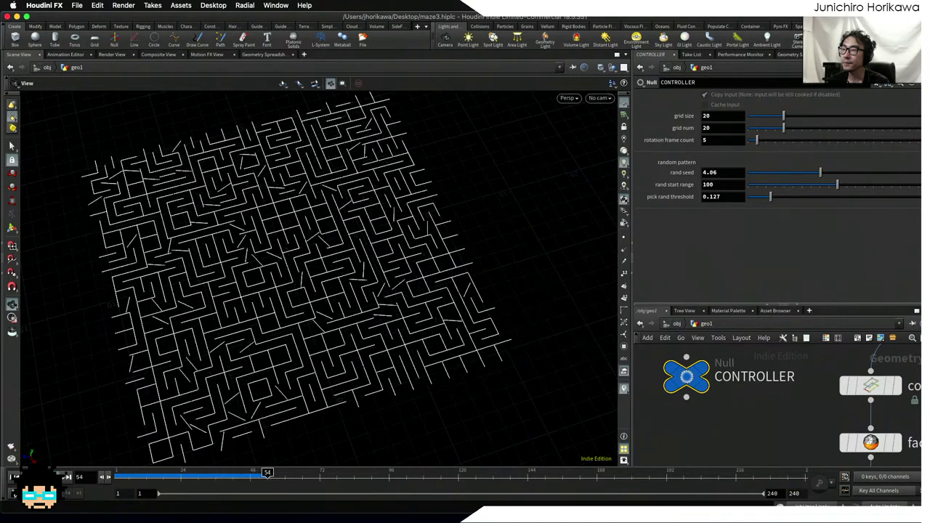
click(789, 140)
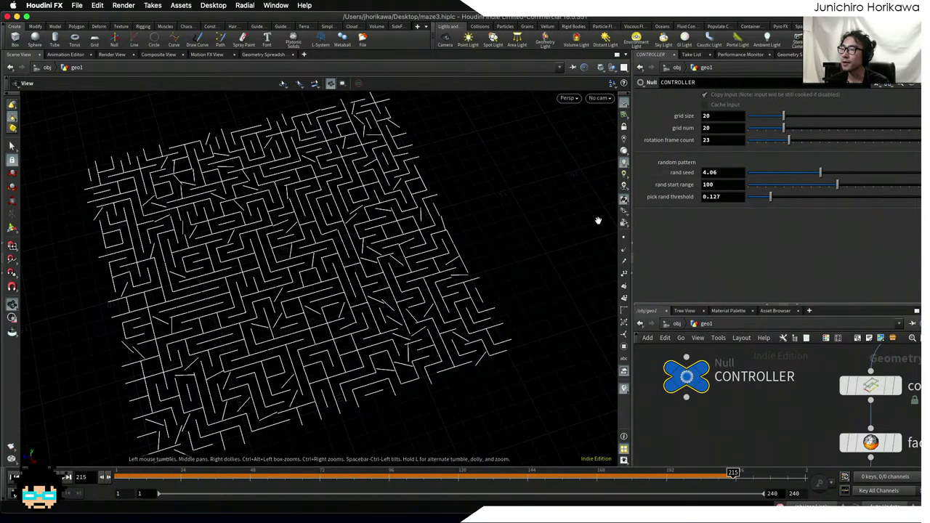
- Scrub back to around frames 180 and 158 and reframe the viewport to inspect the maze
drag(677, 473, 703, 493)
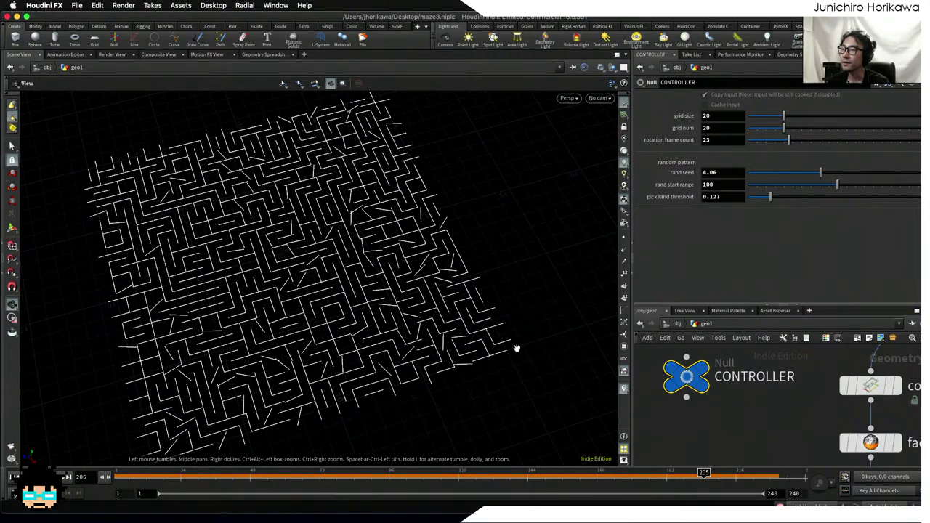
scroll(429, 204, up, 5)
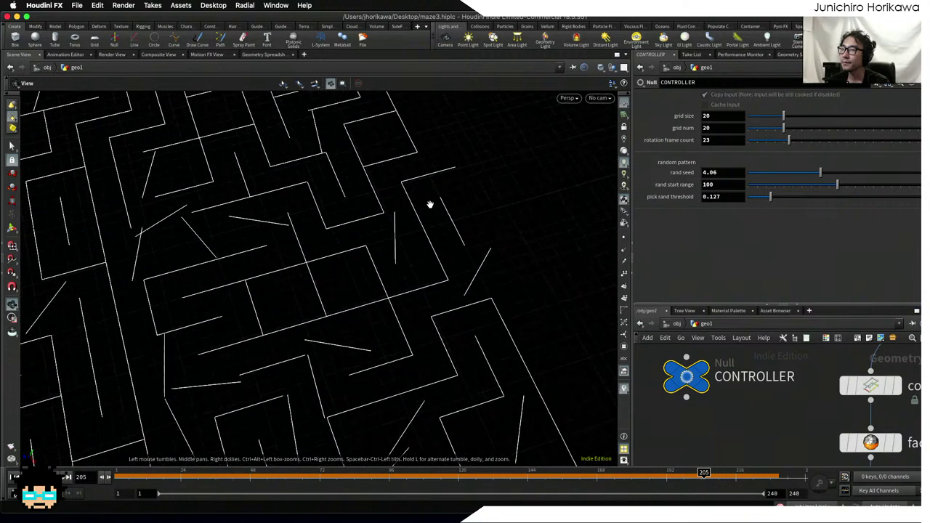
drag(690, 473, 608, 476)
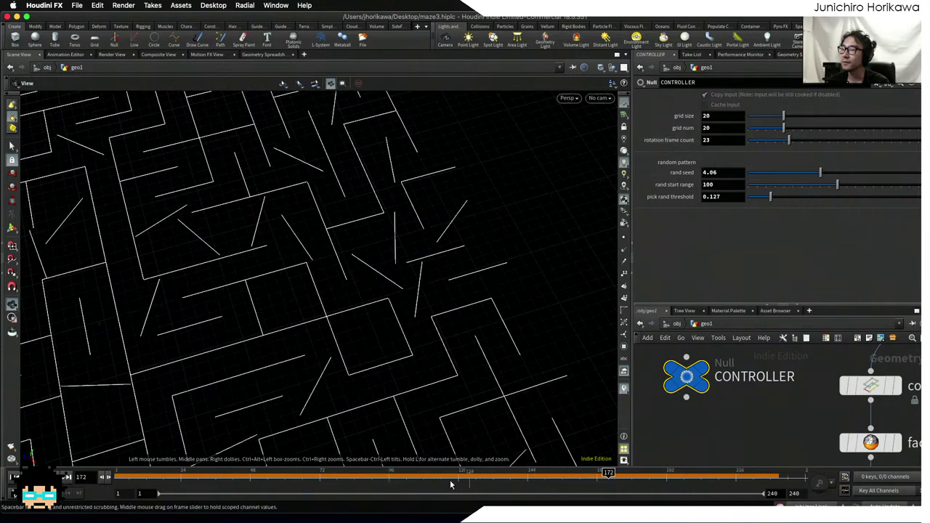
right_drag(457, 402, 409, 279)
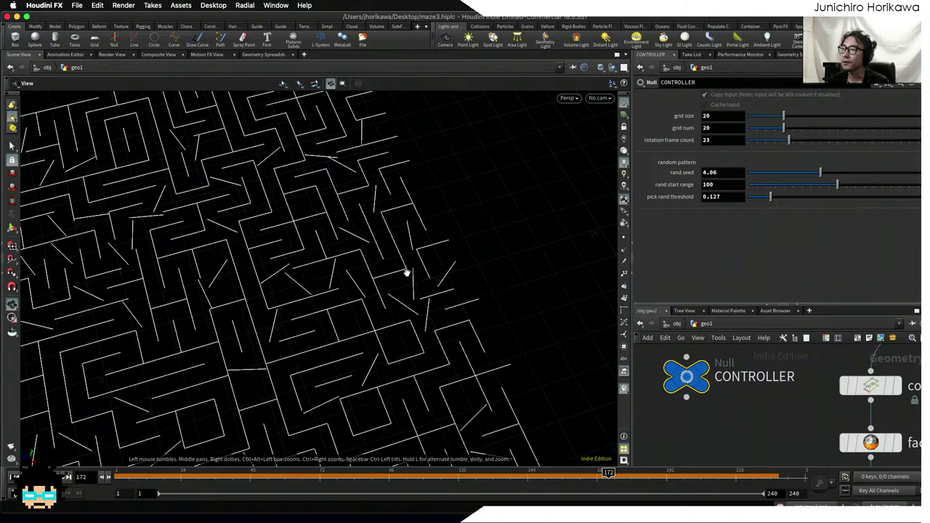
scroll(409, 293, down, 10)
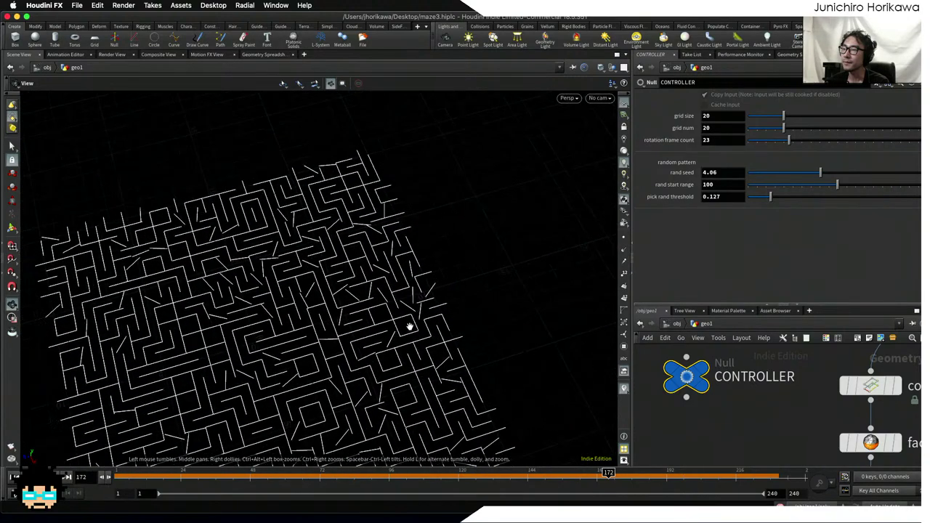
drag(410, 280, 476, 307)
scroll(414, 210, up, 10)
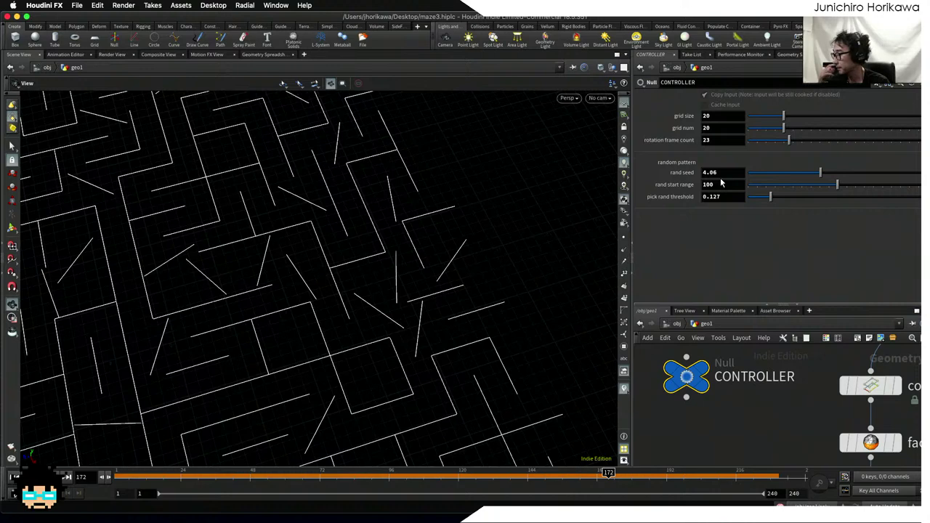
scroll(685, 360, down, 3)
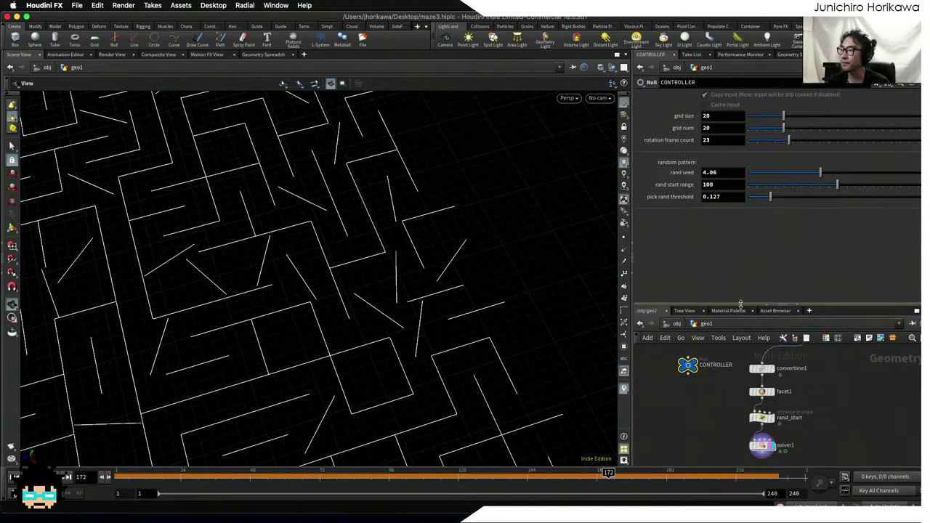
drag(741, 305, 741, 240)
scroll(740, 407, up, 3)
scroll(691, 352, down, 3)
scroll(741, 405, up, 4)
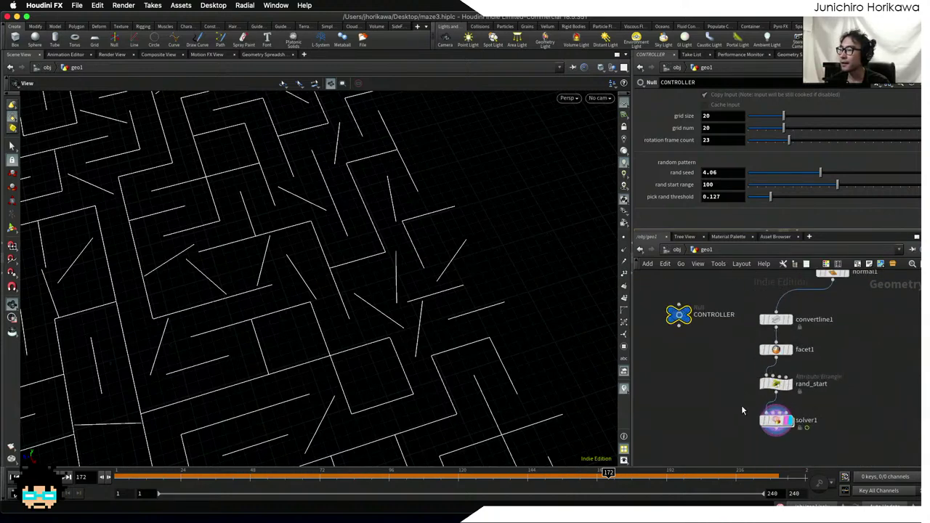
- Inside solver1, enlarge the pick_lines_to_rotate code editor to show all the VEX
double_click(787, 427)
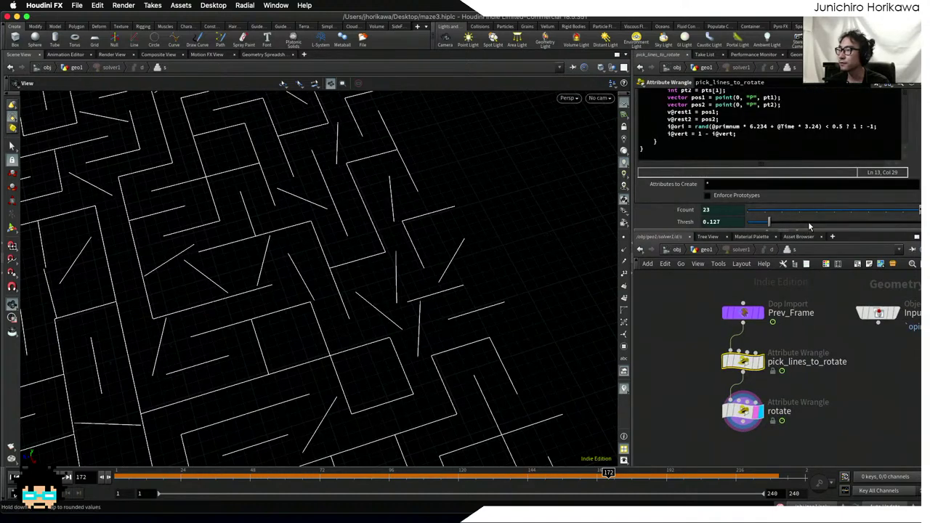
drag(821, 232, 821, 314)
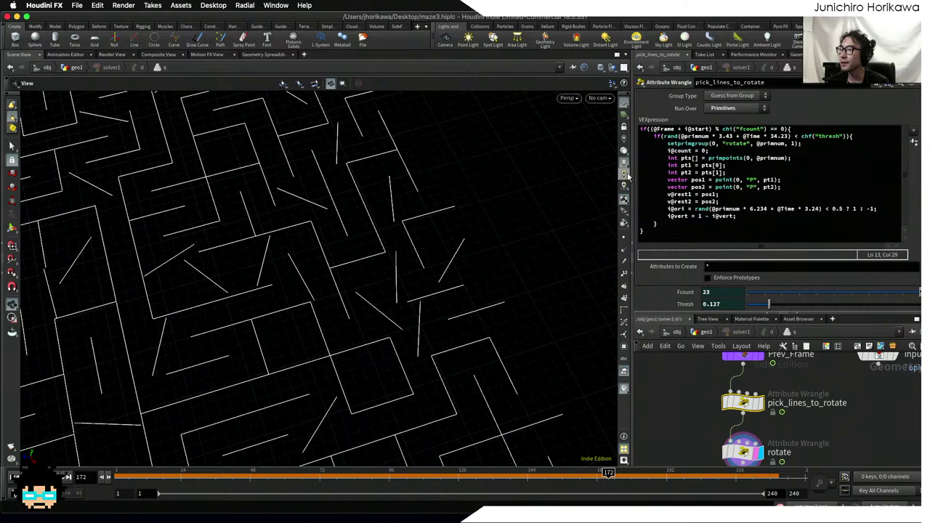
drag(629, 177, 458, 163)
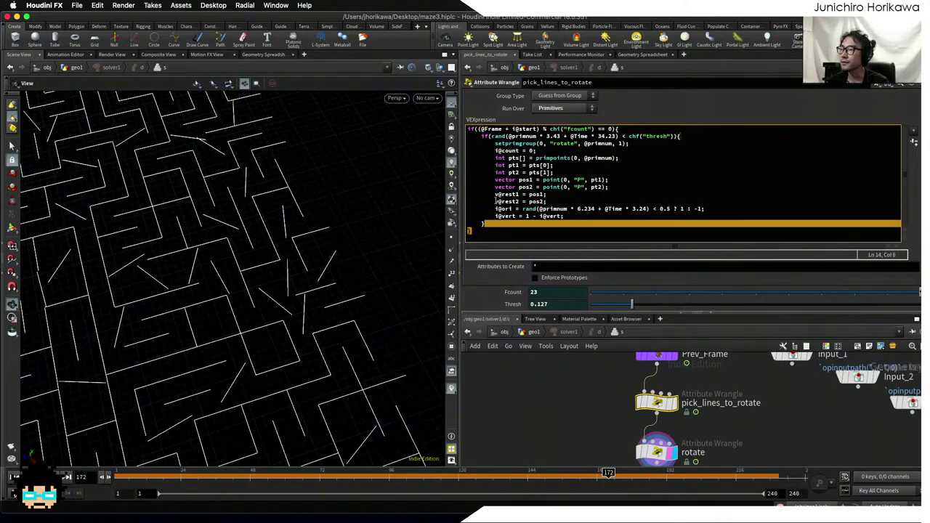
key(super+a)
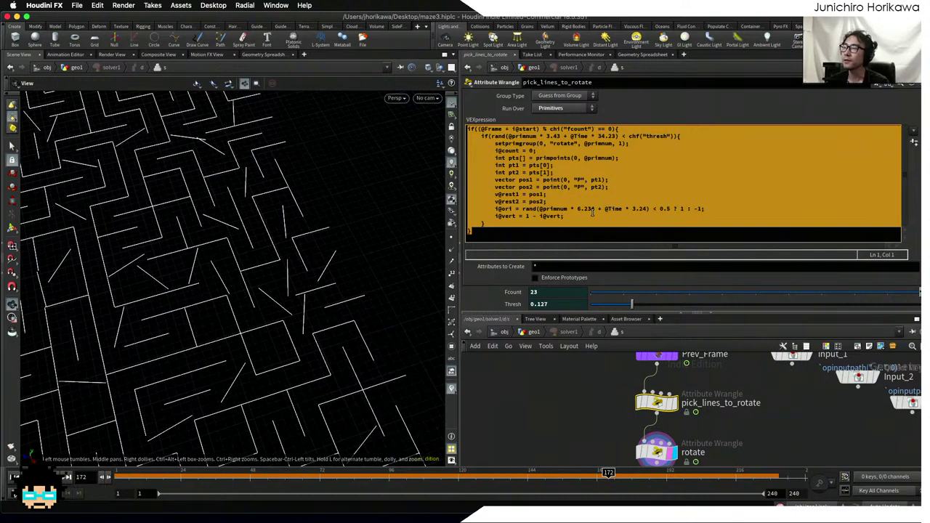
drag(472, 234, 452, 128)
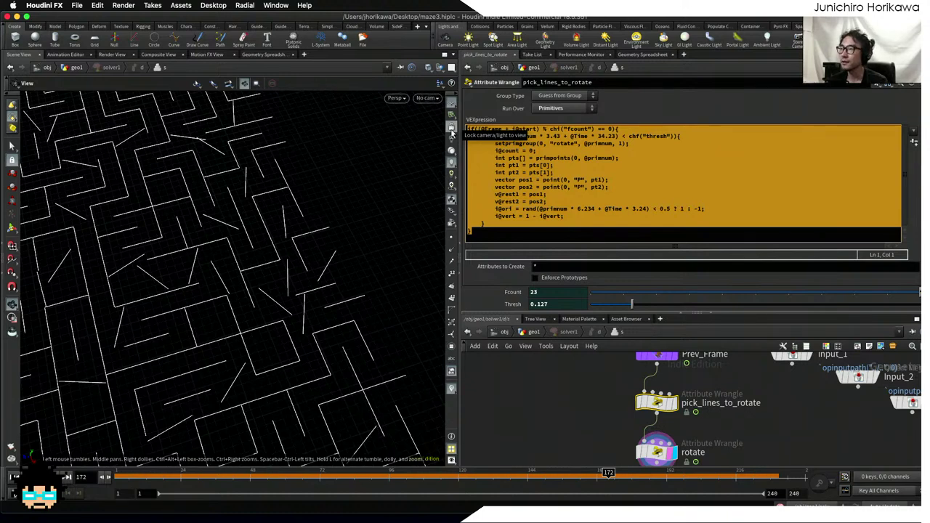
click(499, 143)
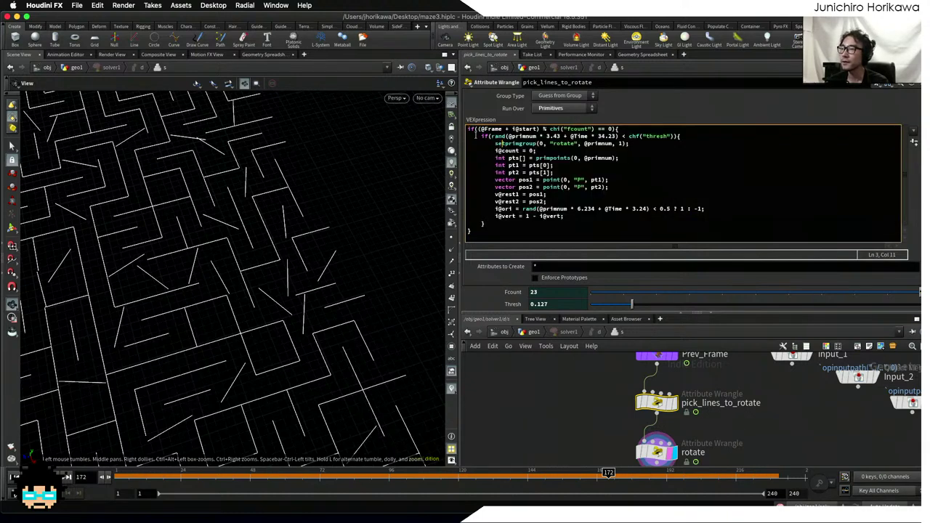
key(Up)
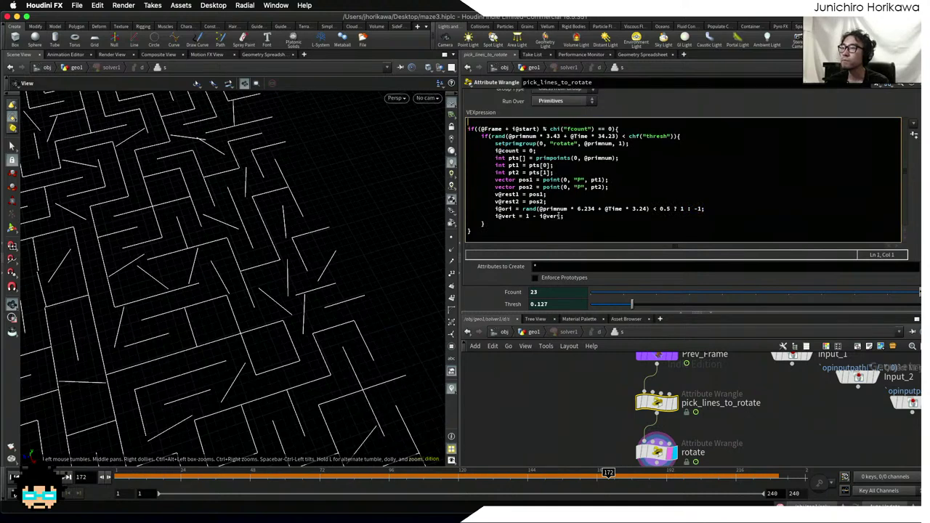
text(if(i)
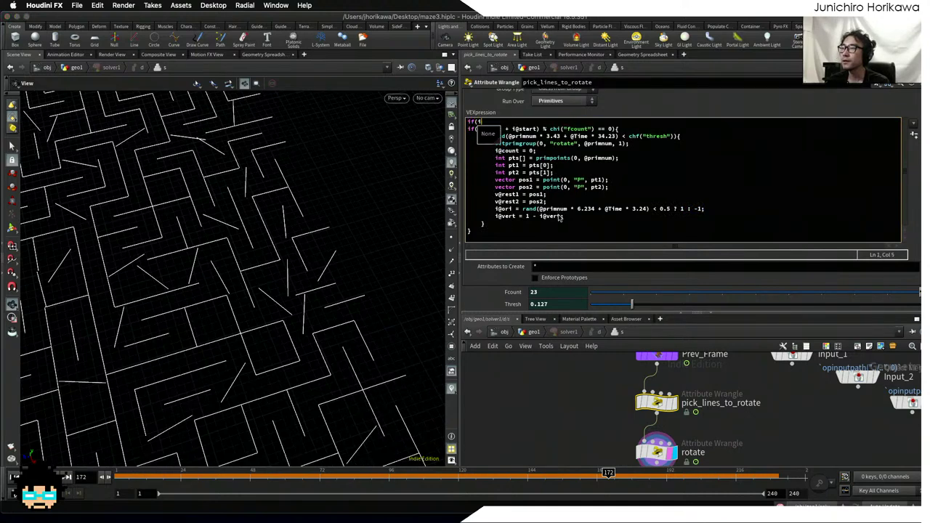
text(nprimgroup)
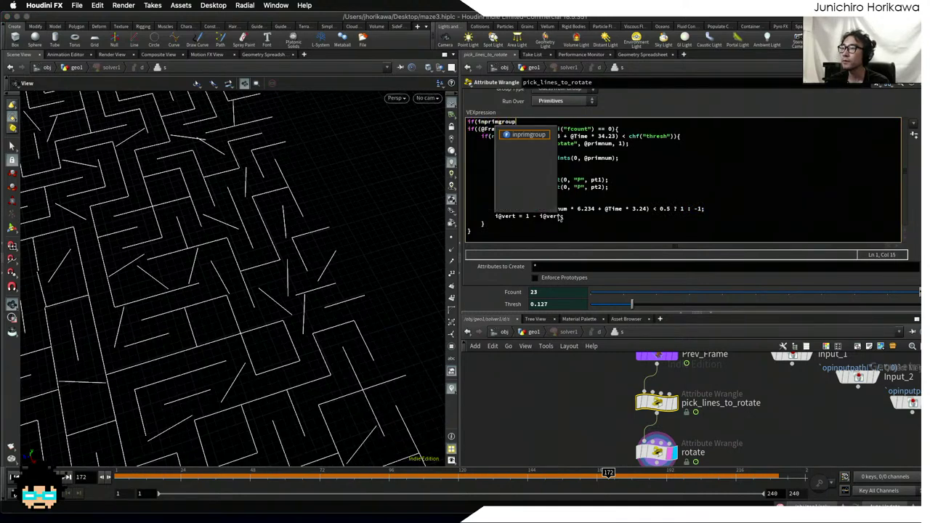
text((0, ")
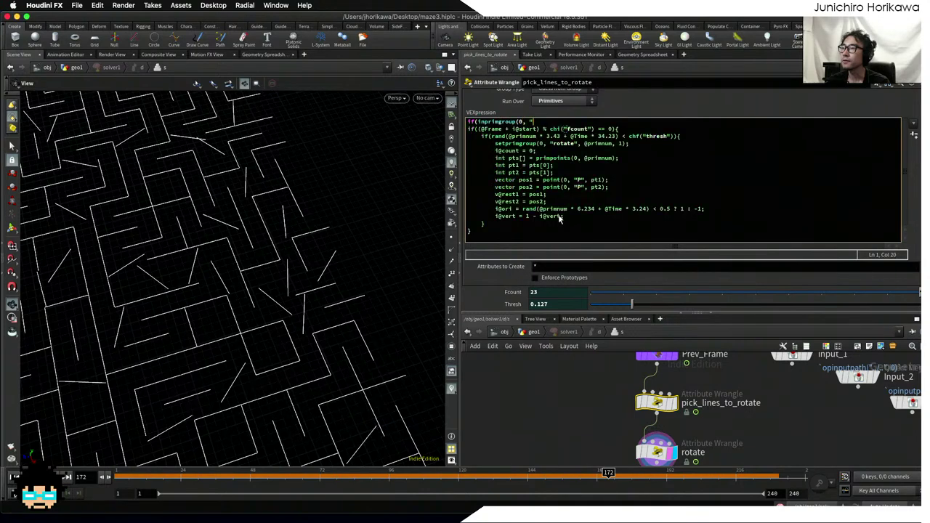
text(rotate", )
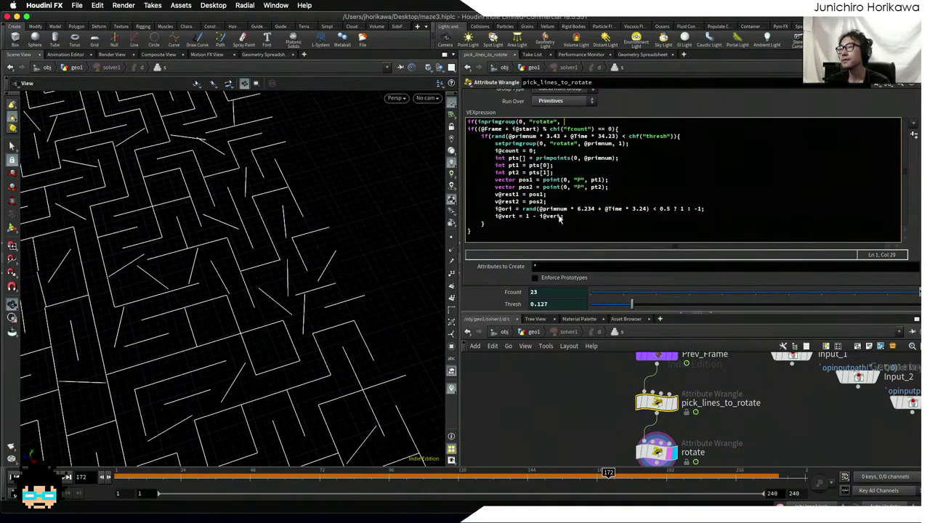
text(@pri)
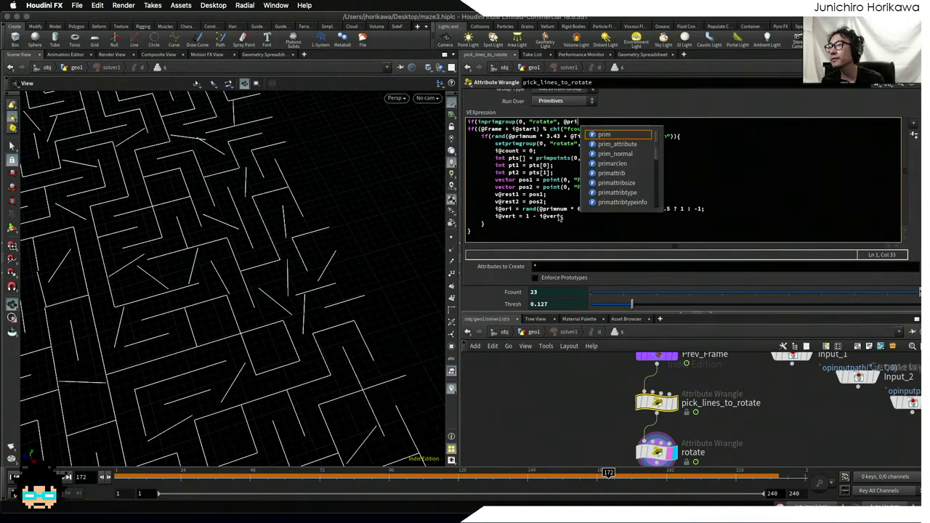
text(mnum) == 0){)
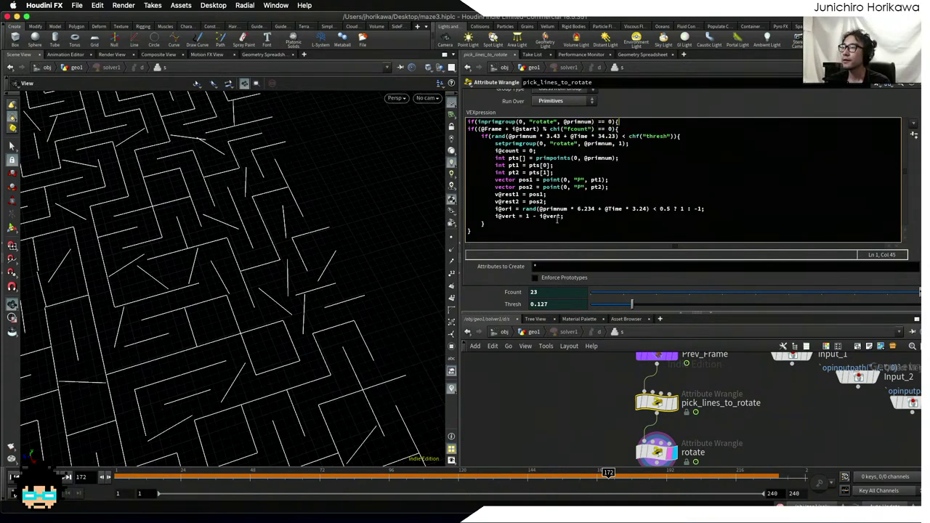
key(Return)
text(})
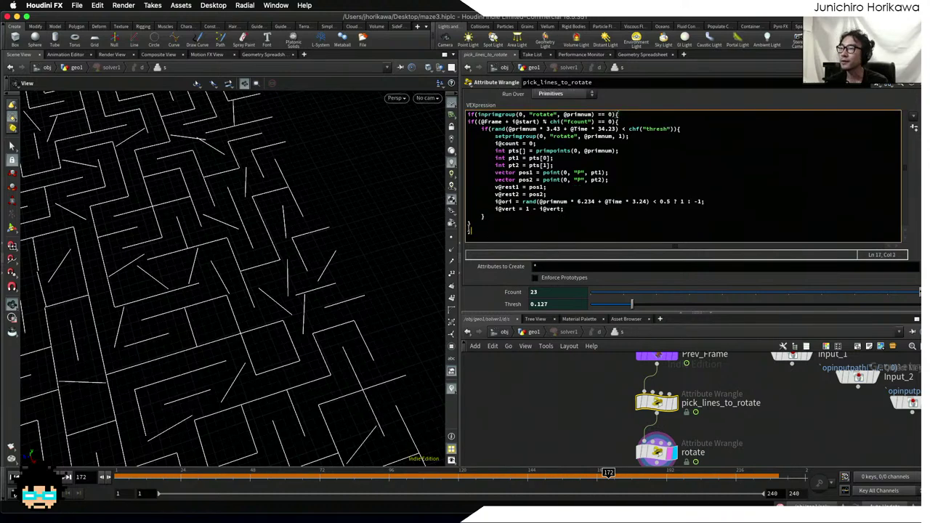
drag(472, 224, 466, 121)
key(Tab)
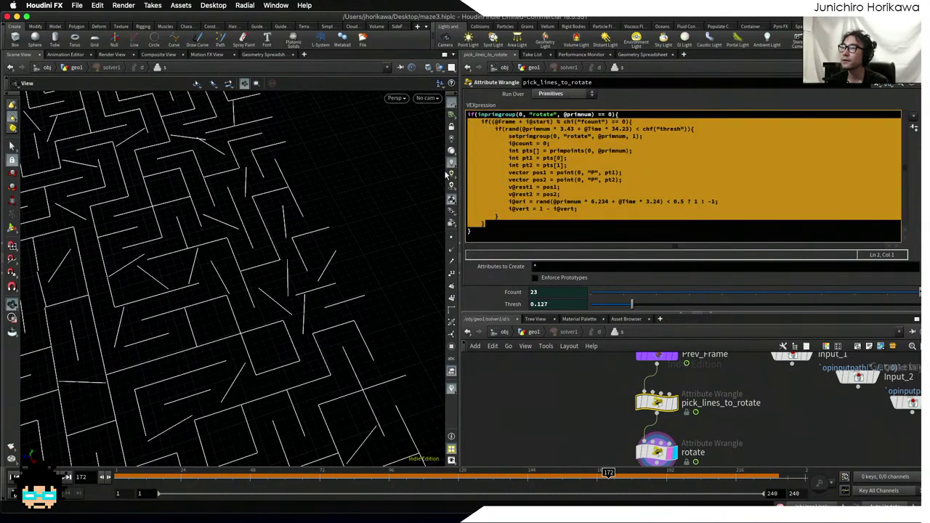
- Return to geo1 at frame 1 and save the scene
click(534, 330)
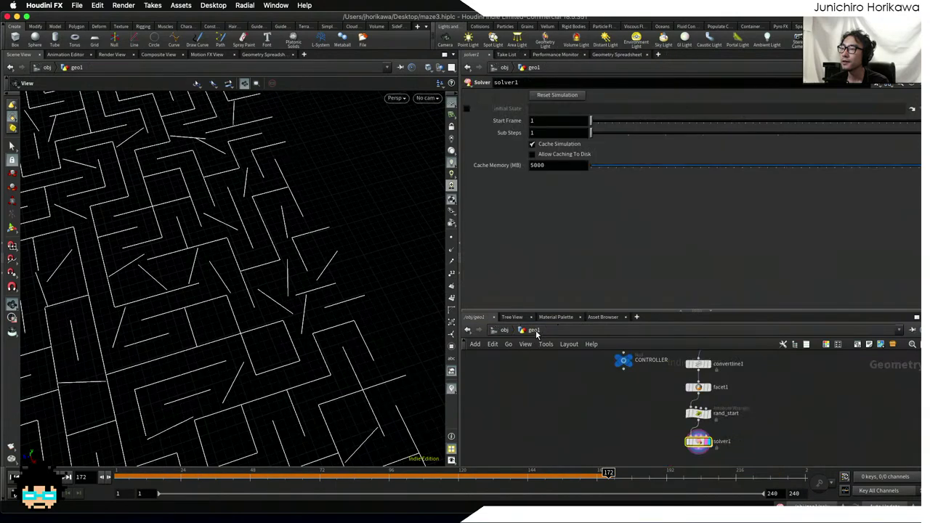
click(15, 476)
drag(120, 414, 268, 276)
middle_drag(565, 373, 629, 375)
drag(392, 337, 414, 373)
key(ctrl+s)
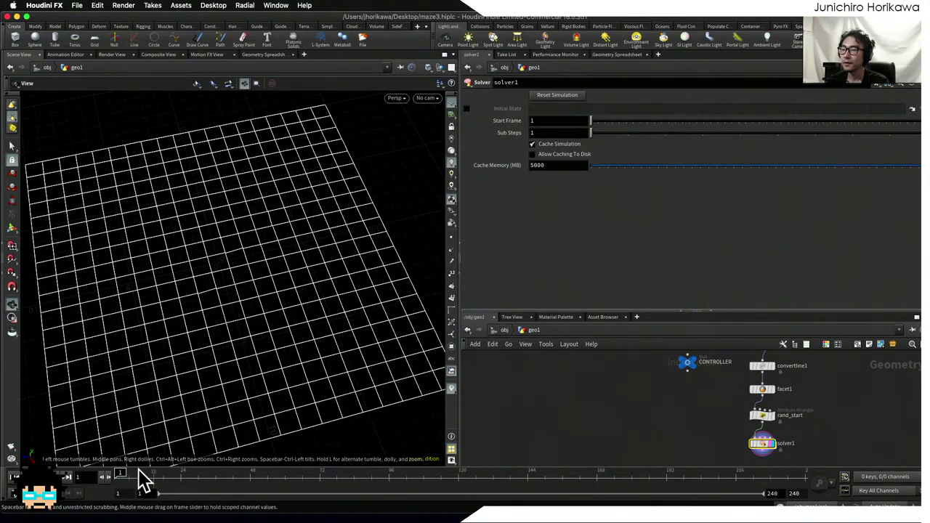
- While playing, set the CONTROLLER's rotation frame count to 15, then rewind to frame 1
click(66, 476)
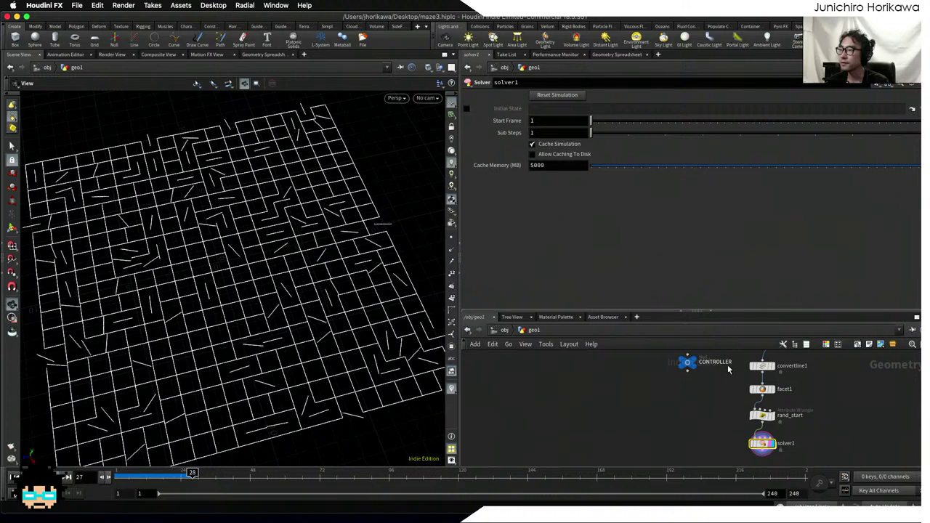
click(687, 362)
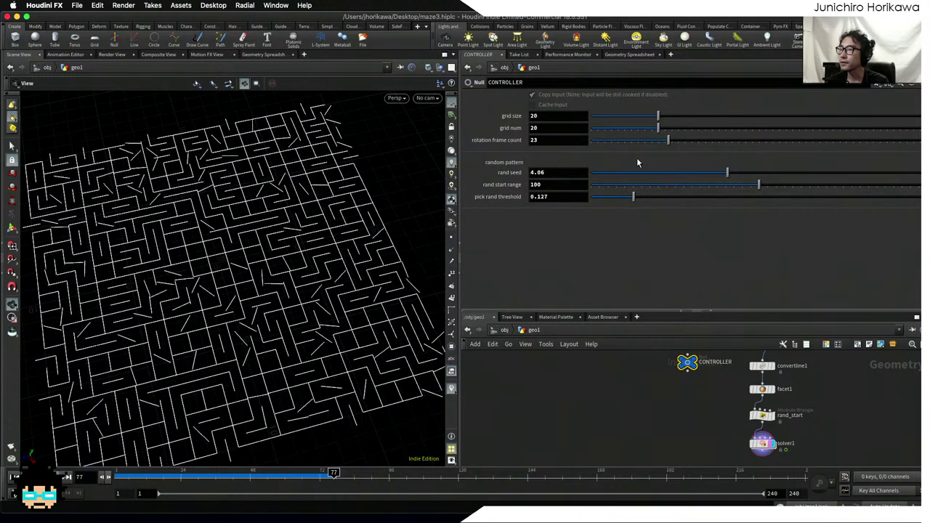
drag(664, 143, 619, 143)
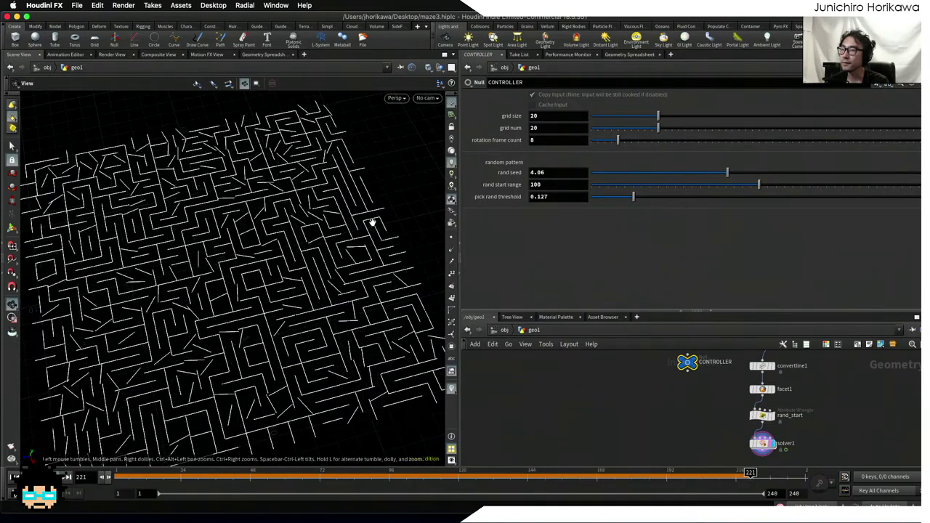
drag(618, 140, 639, 139)
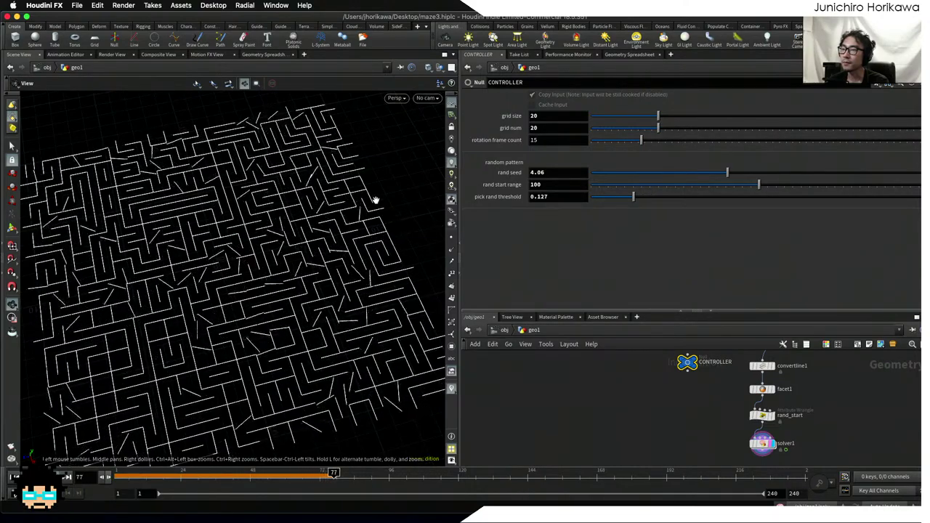
mouse_move(284, 208)
mouse_down()
mouse_move(295, 247)
mouse_move(297, 207)
mouse_up()
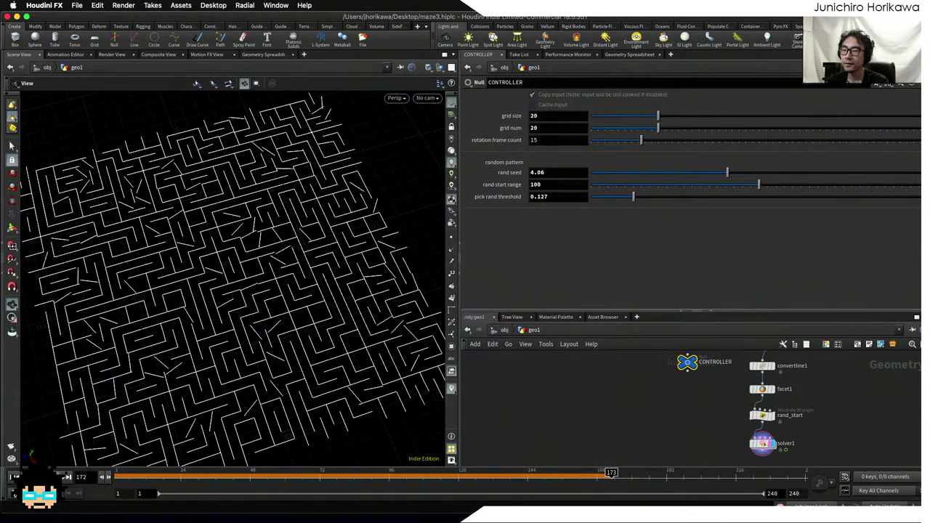
key(ctrl+Up)
- Enlarge the network editor and pan to bring convertline1 into view
scroll(538, 373, down, 2)
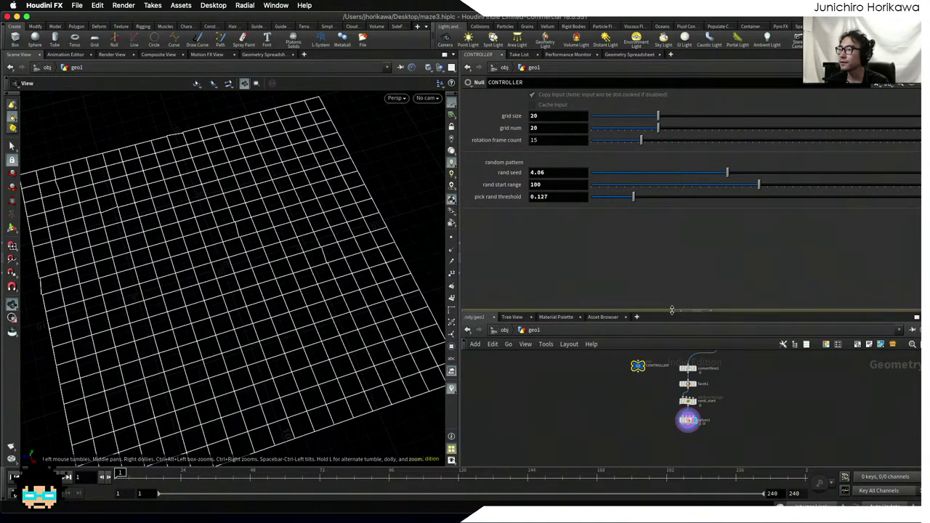
drag(668, 309, 664, 237)
scroll(658, 354, up, 2)
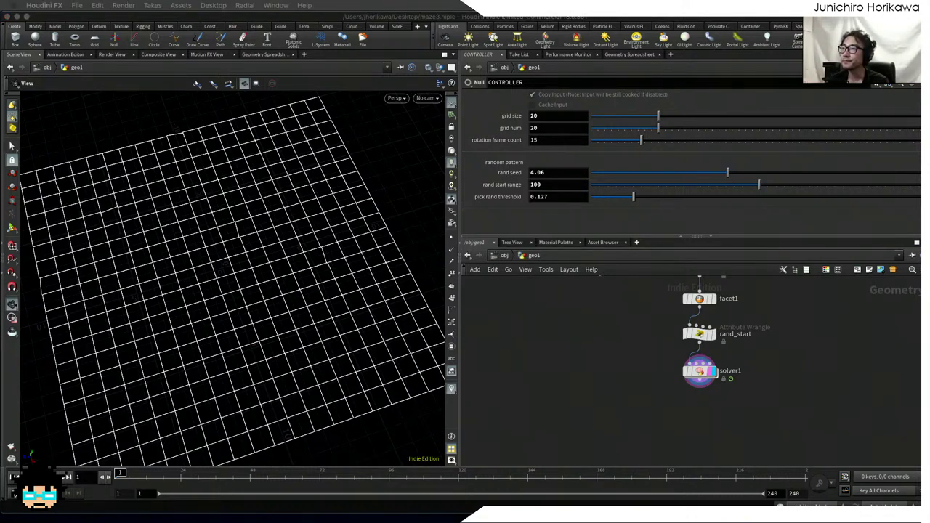
click(627, 347)
middle_drag(628, 347, 608, 369)
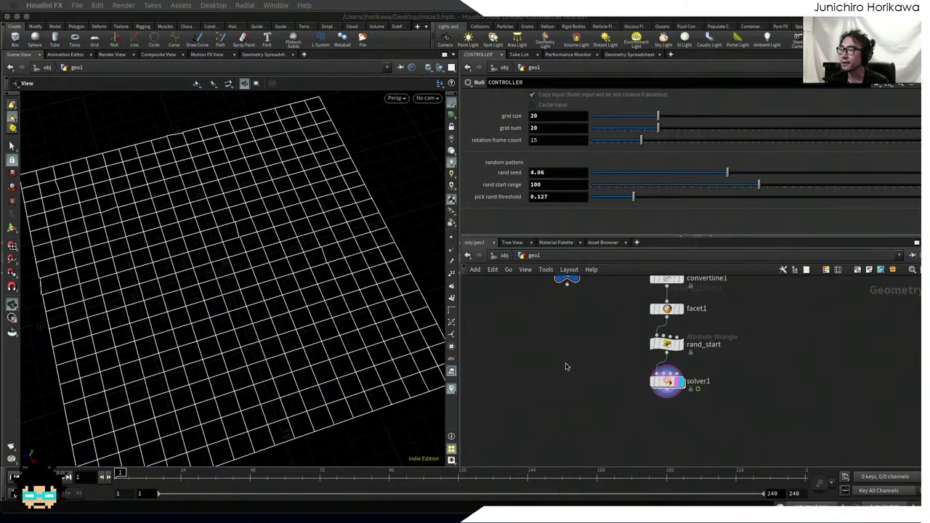
scroll(570, 378, down, 1)
- Add a PolyExtrude node (polext) below solver1 and make it the displayed output
key(Tab)
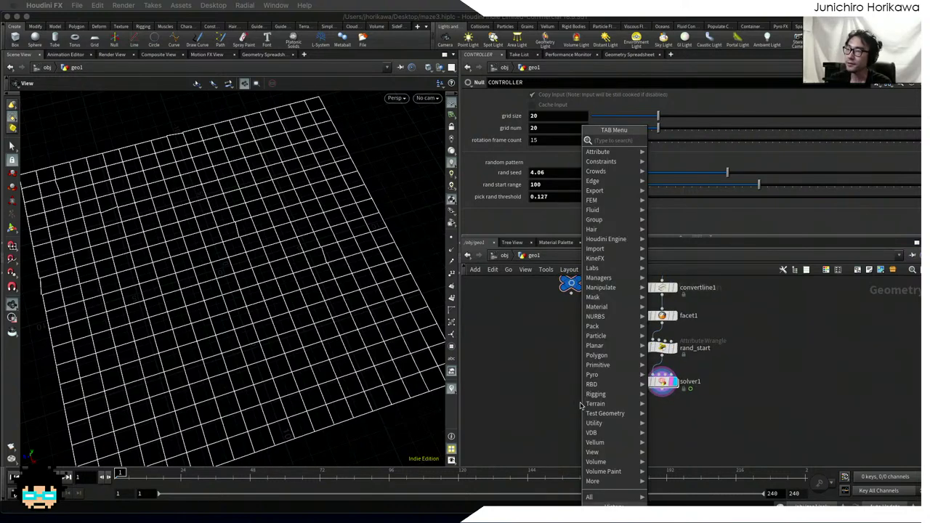
click(563, 390)
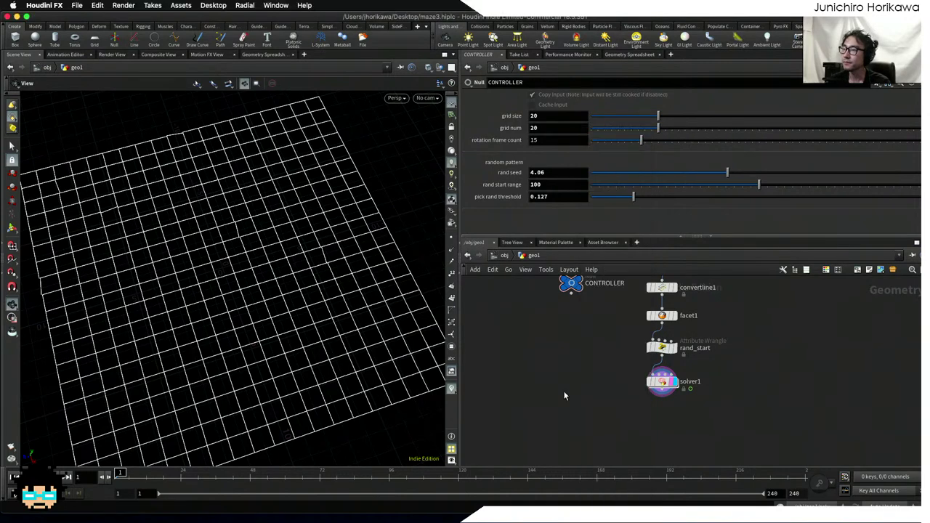
key(Tab)
text(pol)
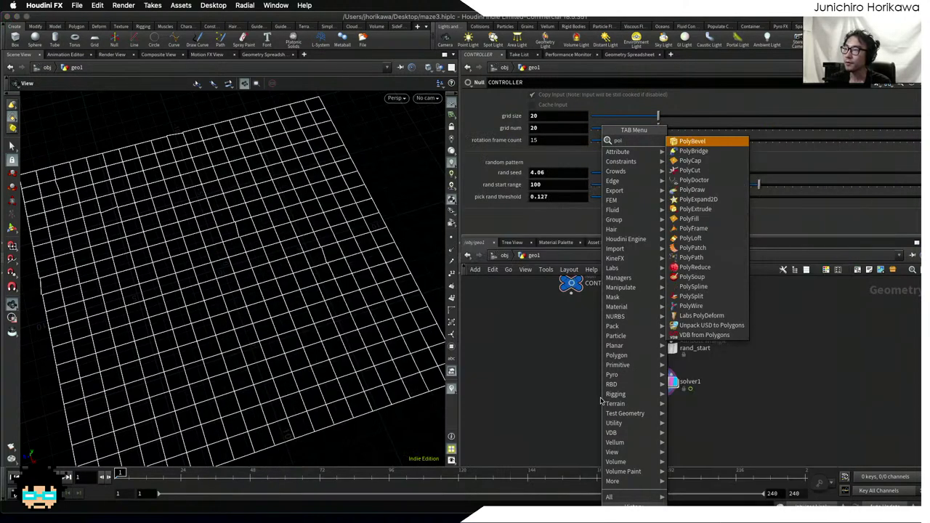
text(extru)
key(Return)
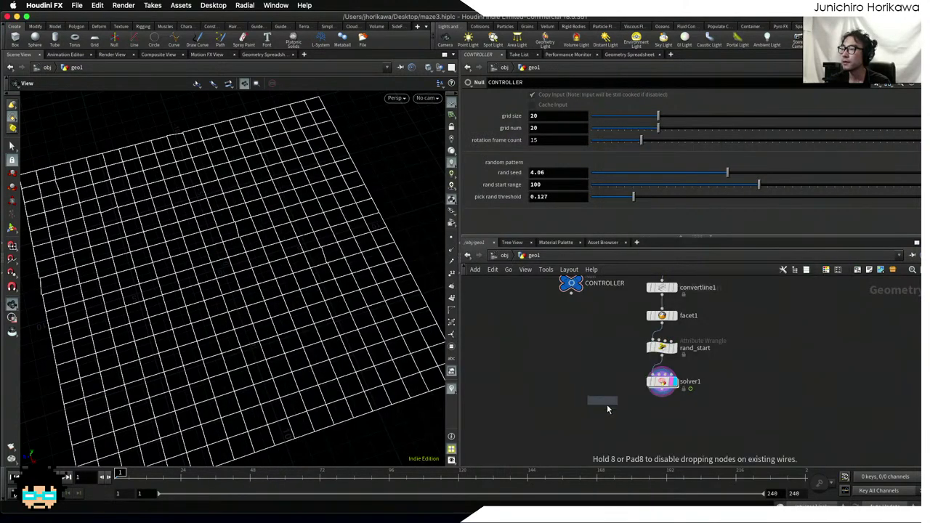
click(629, 420)
scroll(629, 420, up, 3)
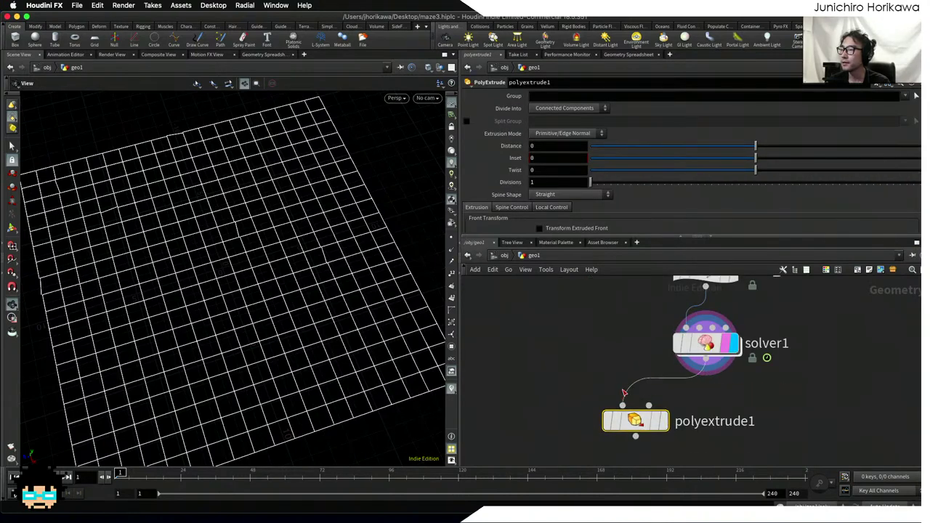
click(663, 421)
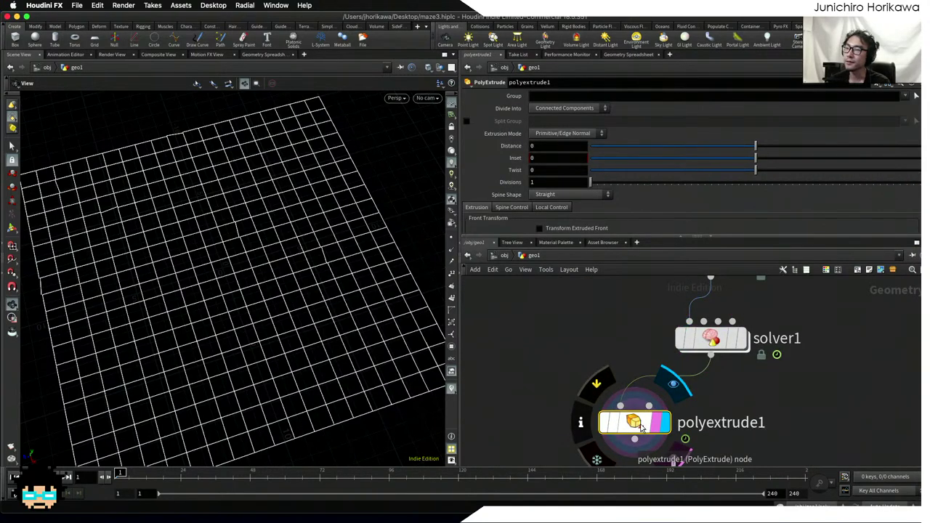
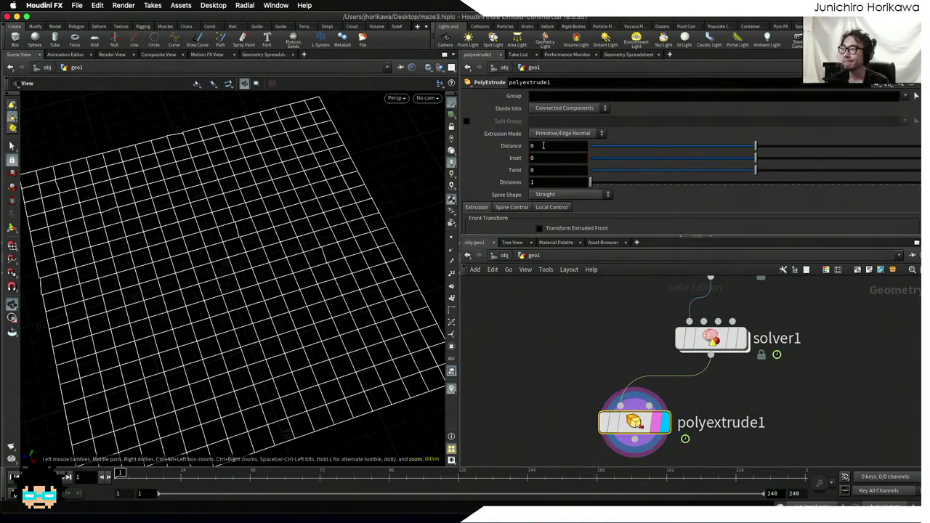
- Extrude polyextrude1 along existing Point Normals with a Distance of 0.712
scroll(584, 340, down, 3)
scroll(658, 342, up, 4)
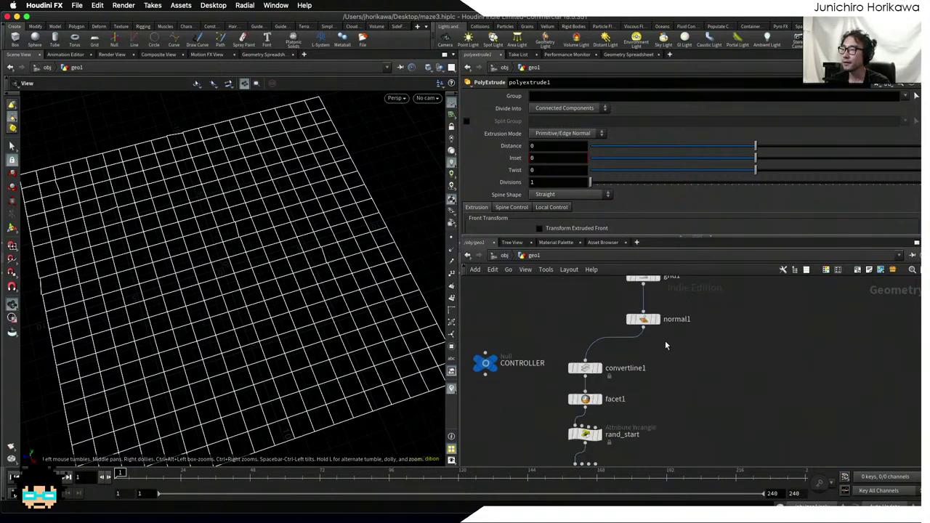
click(643, 315)
middle_drag(665, 360, 667, 207)
scroll(559, 356, up, 2)
click(558, 354)
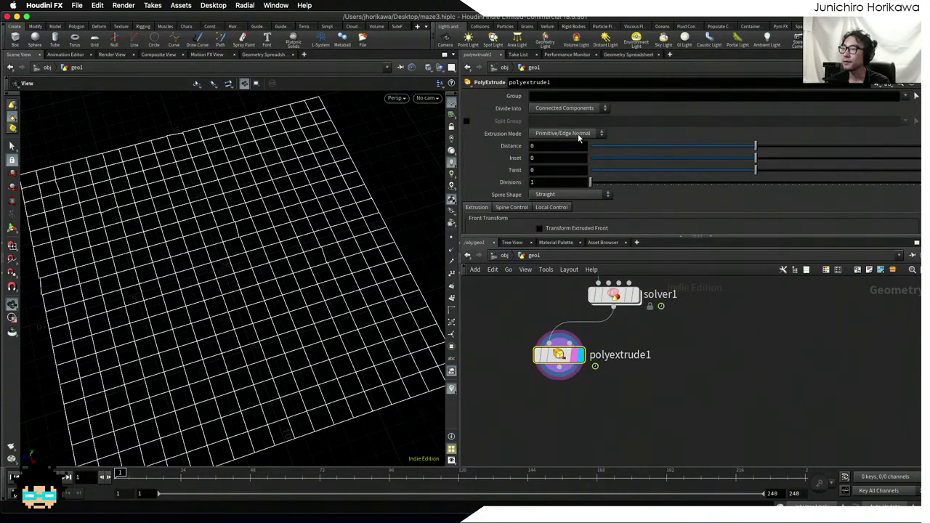
click(574, 134)
click(570, 154)
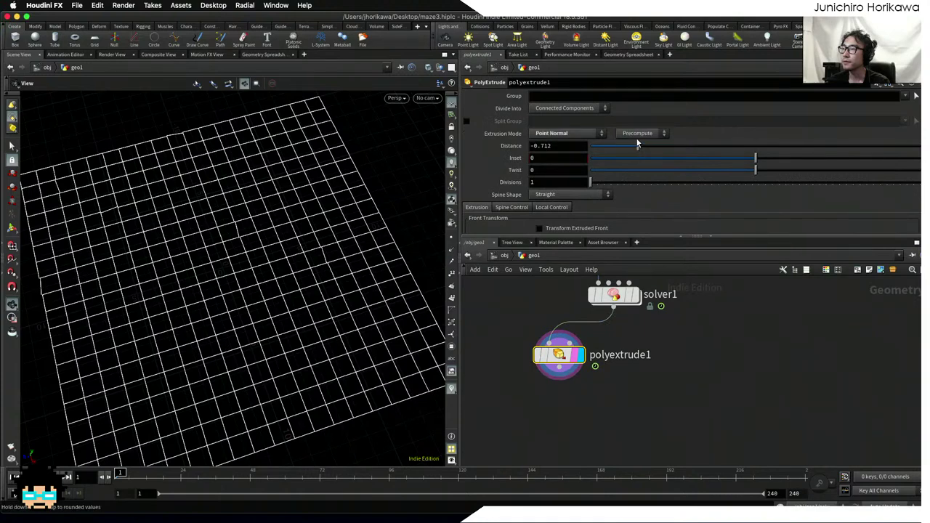
click(637, 134)
click(637, 154)
drag(690, 149, 872, 150)
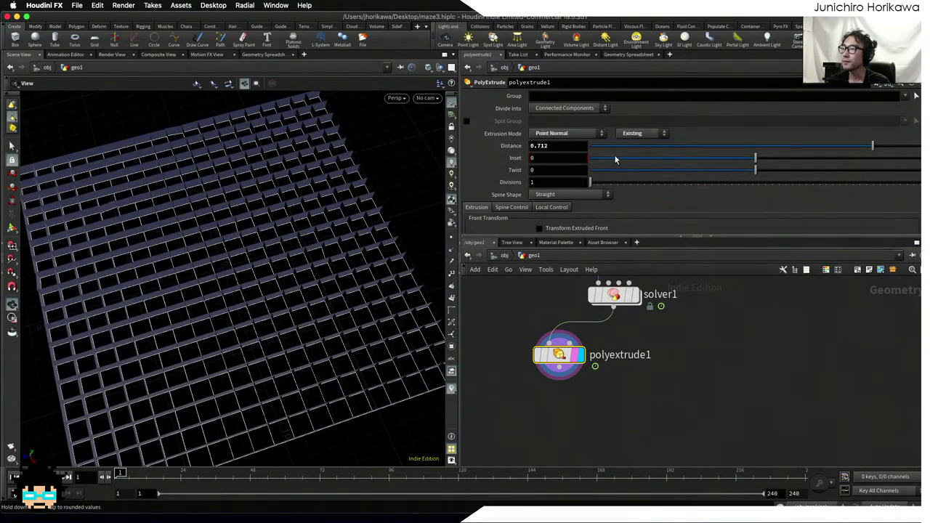
scroll(610, 334, up, 10)
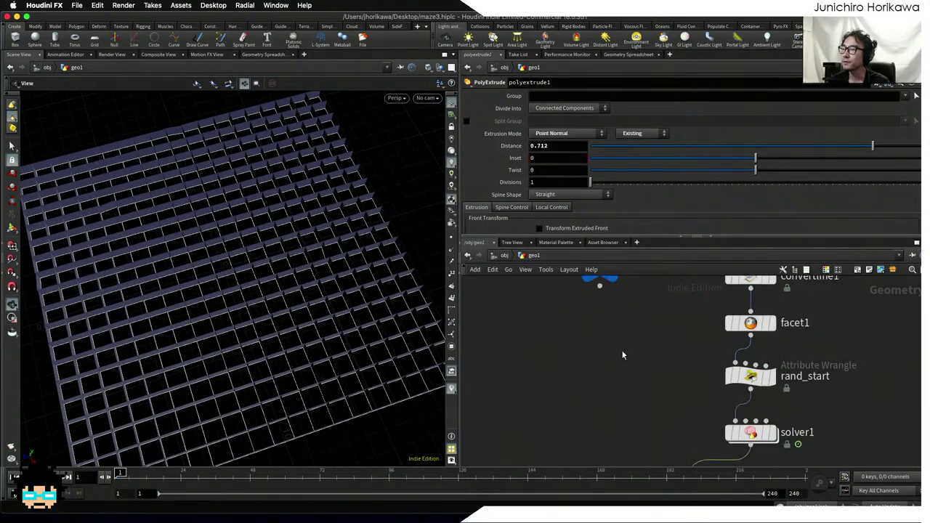
click(584, 339)
- Add a float parameter named and labelled 'height', range 0 to 5, to CONTROLLER
click(877, 87)
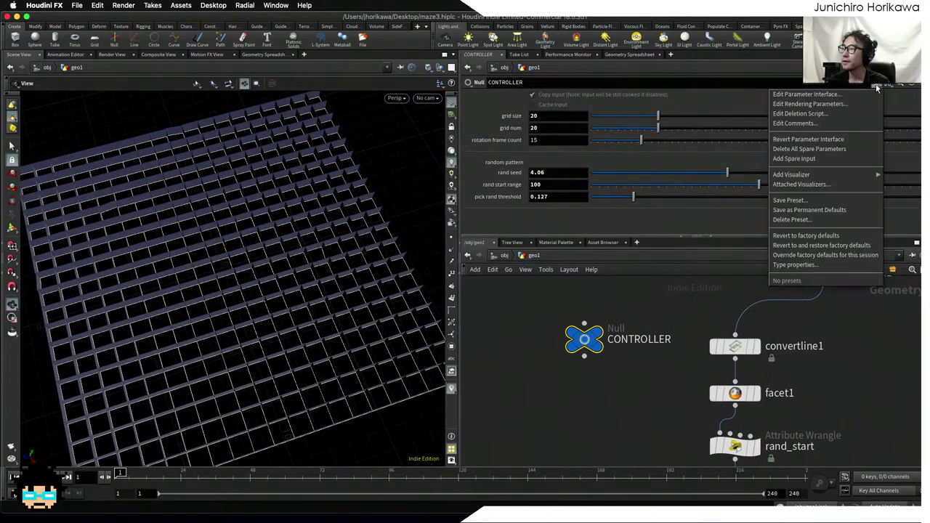
click(810, 209)
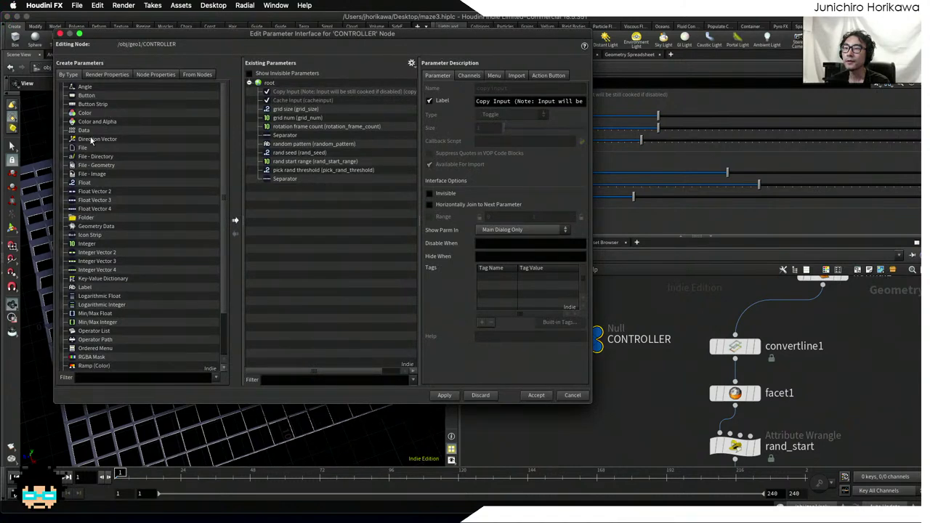
drag(206, 170, 319, 121)
double_click(532, 89)
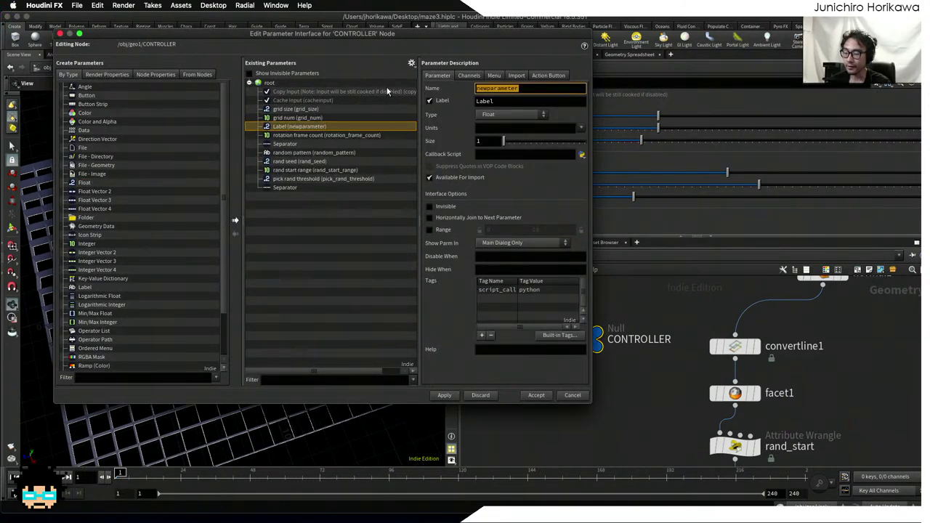
text(height)
key(Tab)
text(height)
key(Return)
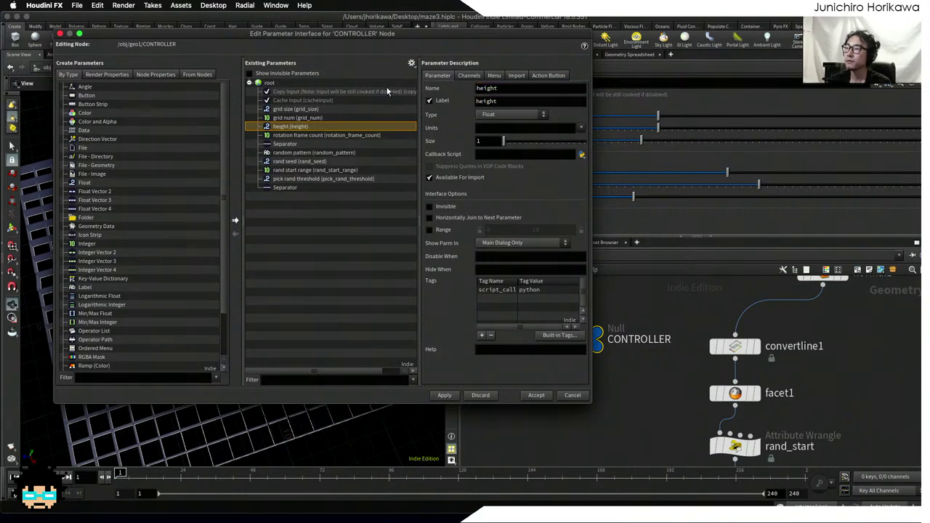
click(428, 230)
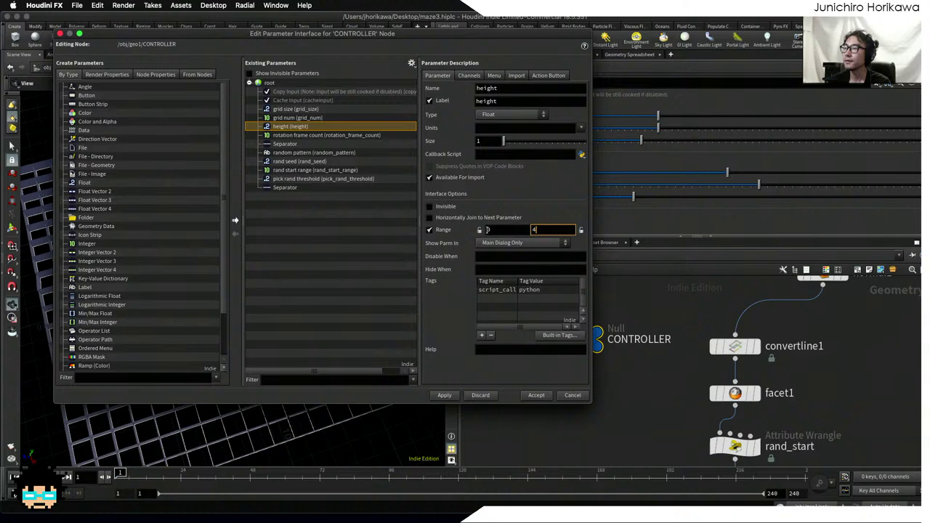
click(443, 395)
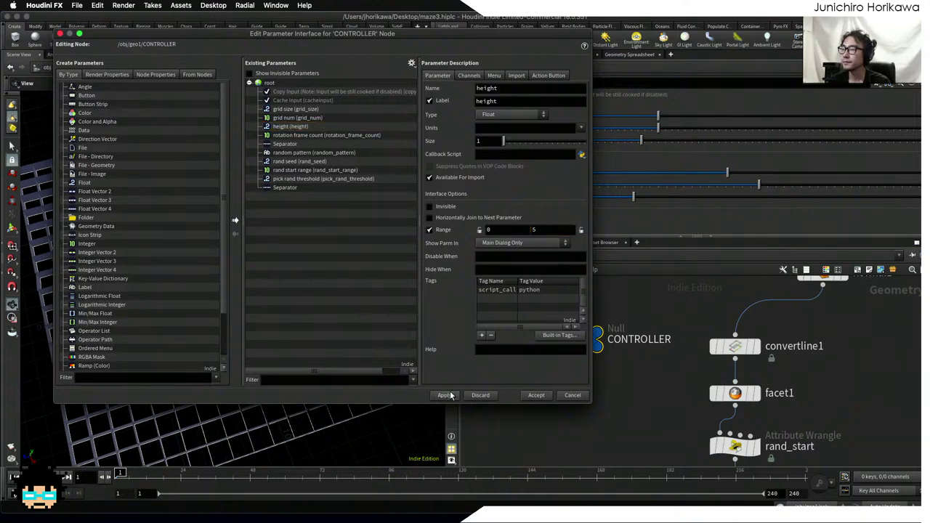
click(536, 395)
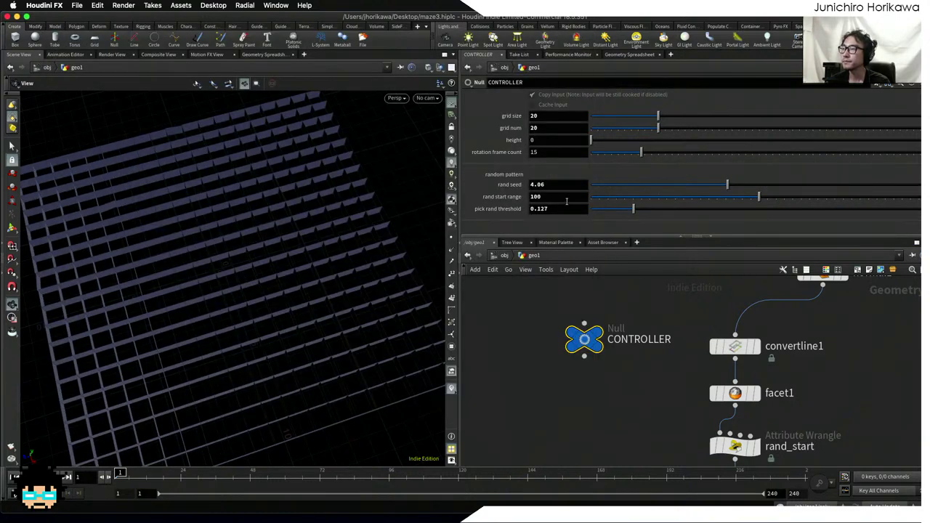
- Copy the CONTROLLER's height parameter
right_click(675, 143)
click(611, 207)
scroll(677, 348, down, 5)
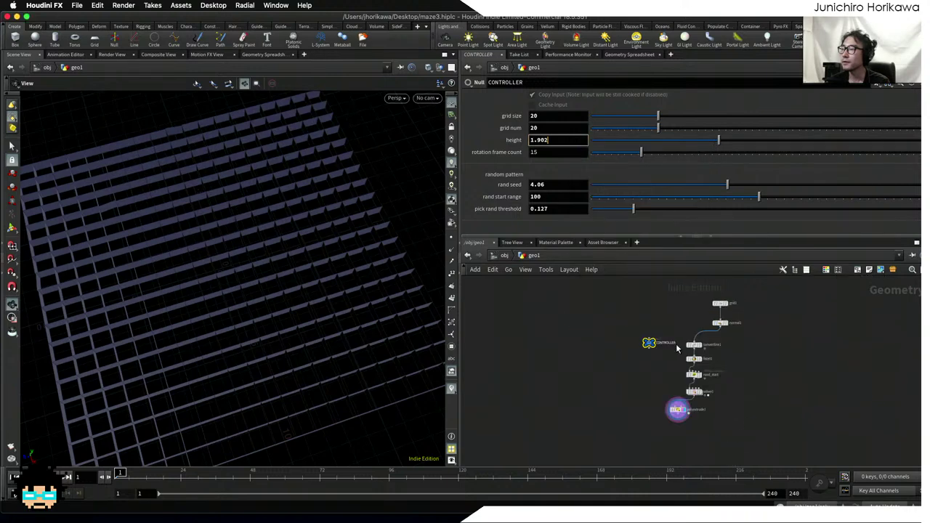
scroll(690, 381, up, 5)
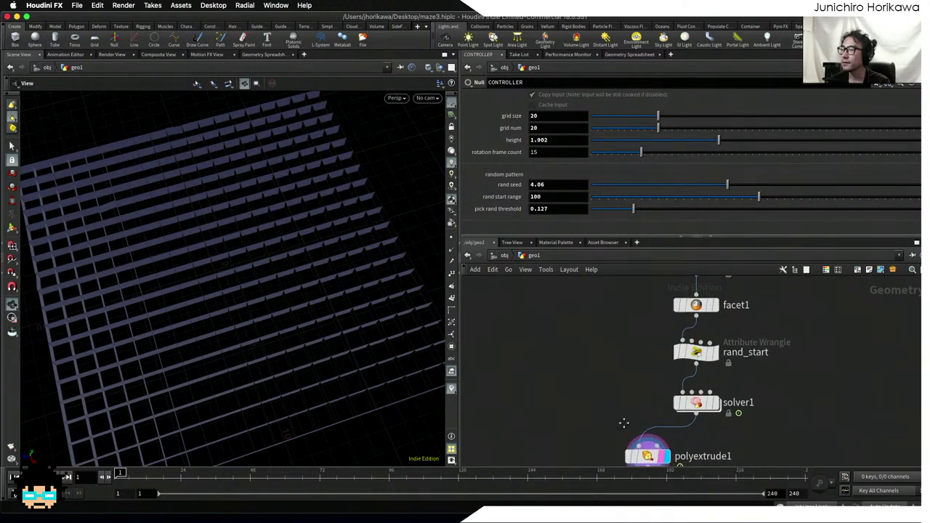
scroll(623, 423, down, 2)
- Paste height as a relative reference into polyextrude1's Distance, ch("../CONTROLLER/height")
click(648, 397)
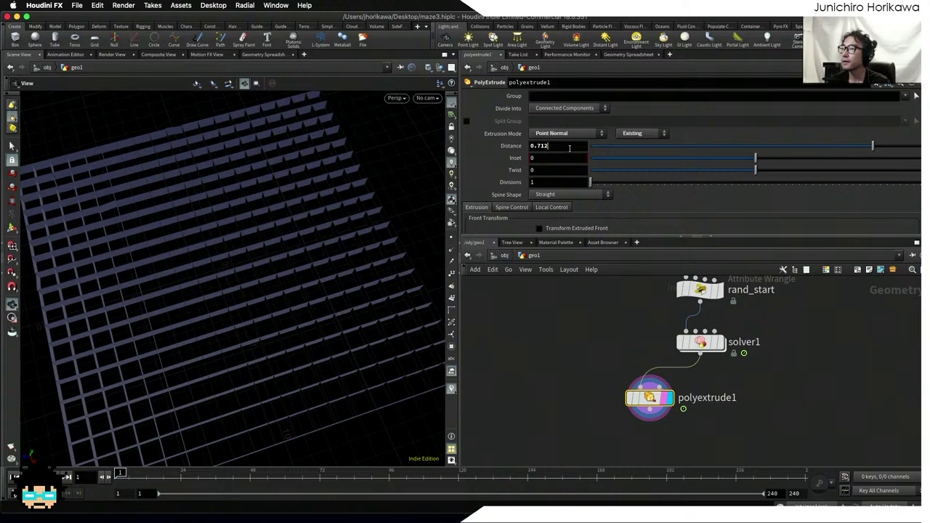
right_click(543, 147)
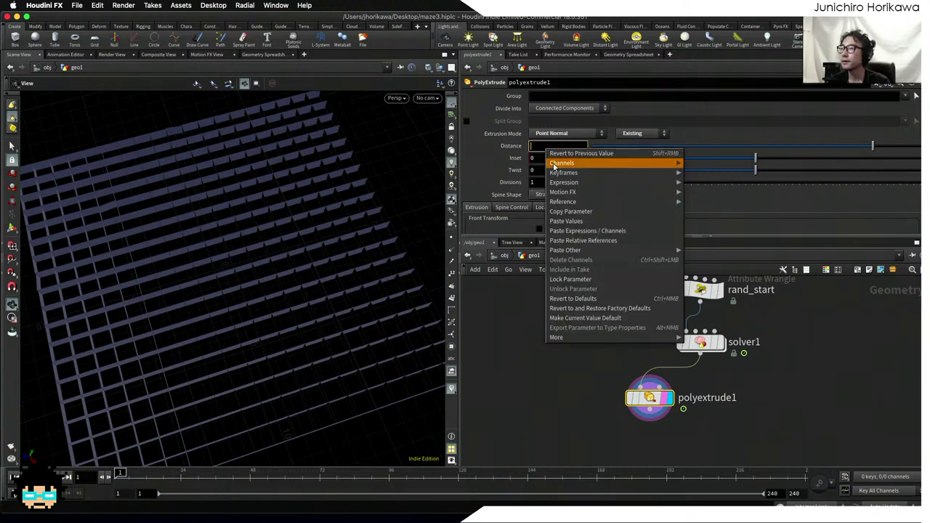
click(582, 239)
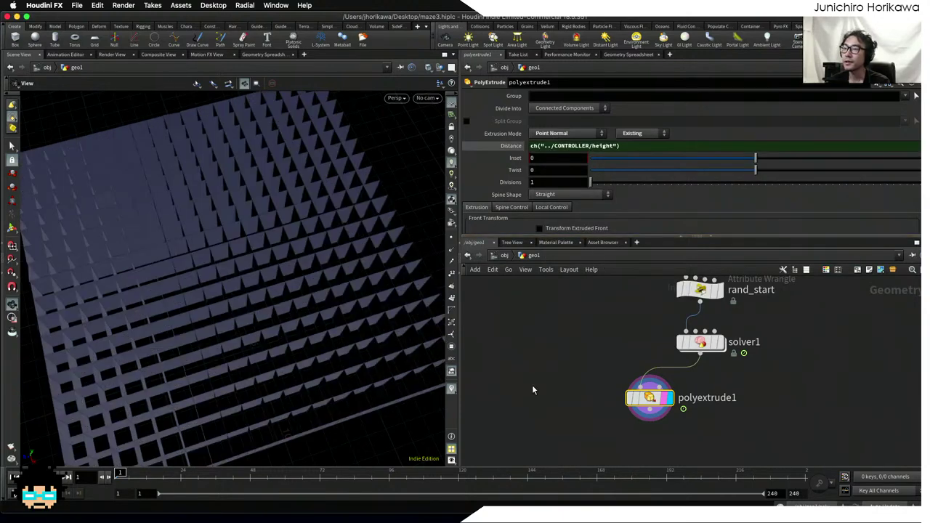
scroll(537, 384, down, 3)
drag(225, 326, 431, 331)
scroll(586, 329, down, 2)
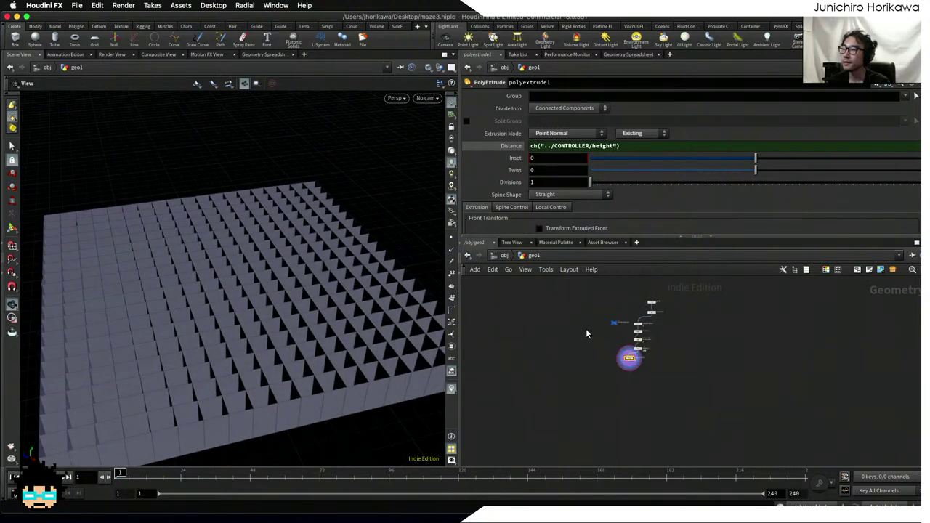
scroll(615, 367, up, 4)
click(616, 365)
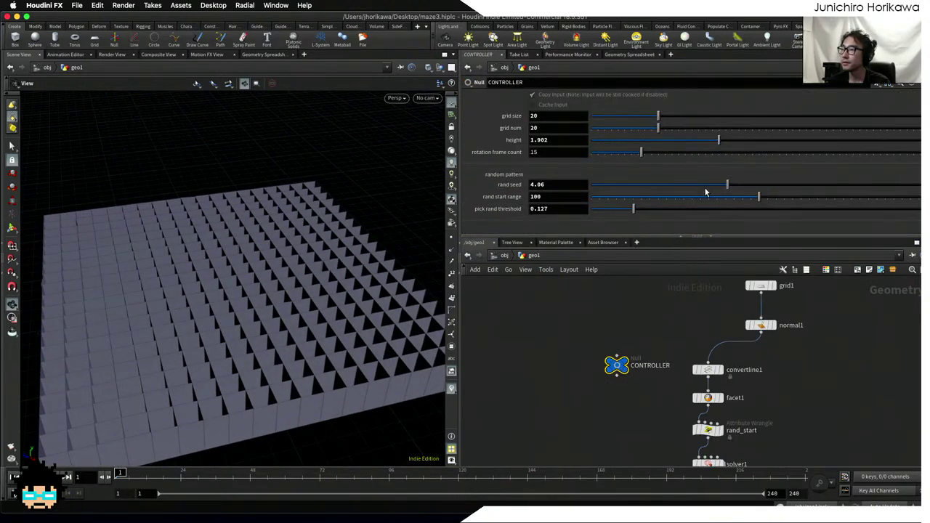
- Lower the CONTROLLER height to 1.318 for shorter walls
drag(718, 140, 679, 140)
scroll(561, 331, down, 3)
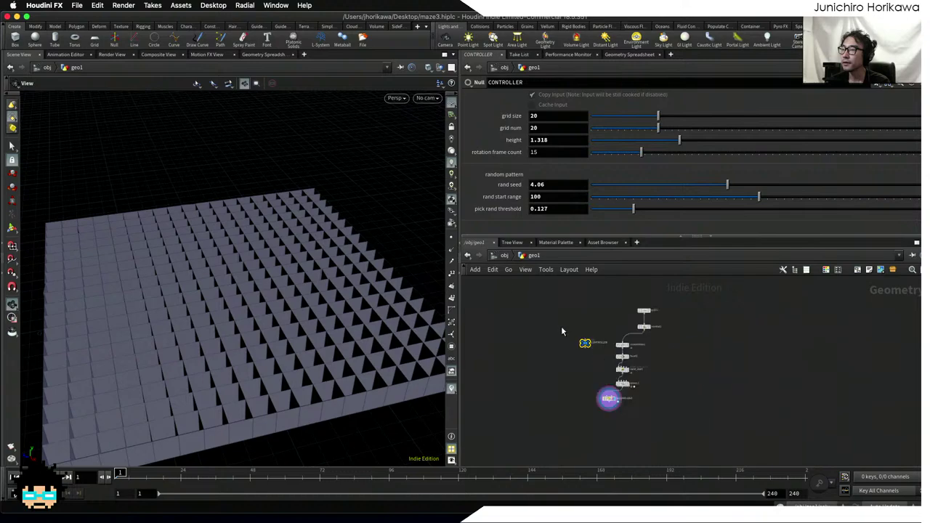
scroll(574, 378, up, 3)
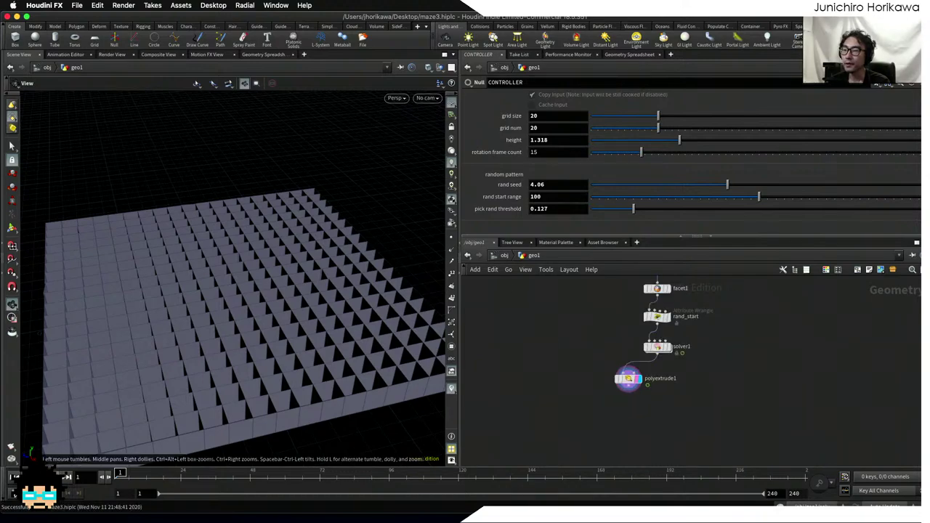
- Play the maze animation through the timeline
key(Up)
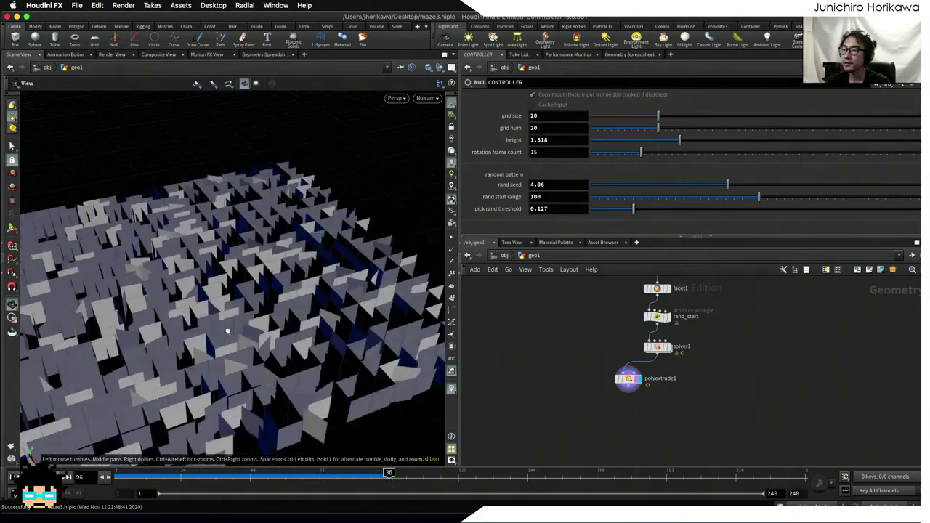
scroll(232, 328, up, 10)
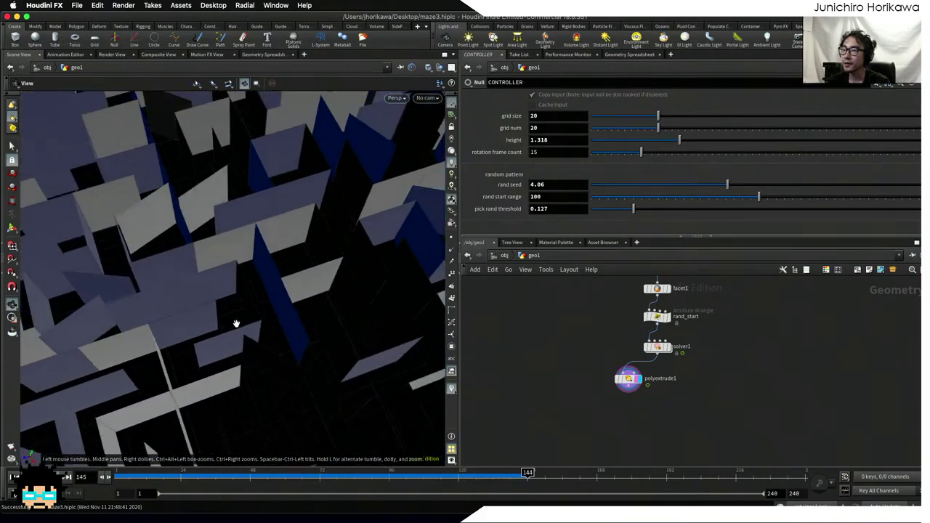
scroll(239, 330, down, 10)
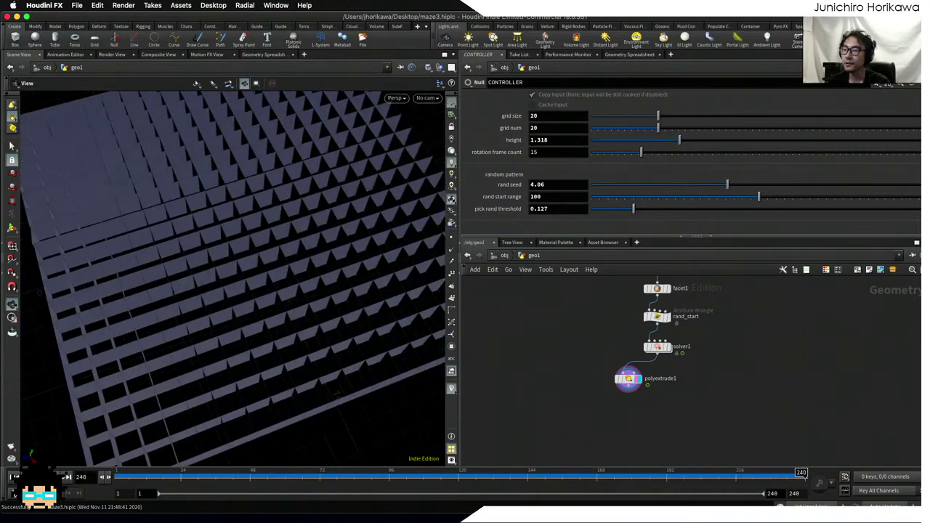
scroll(615, 383, up, 5)
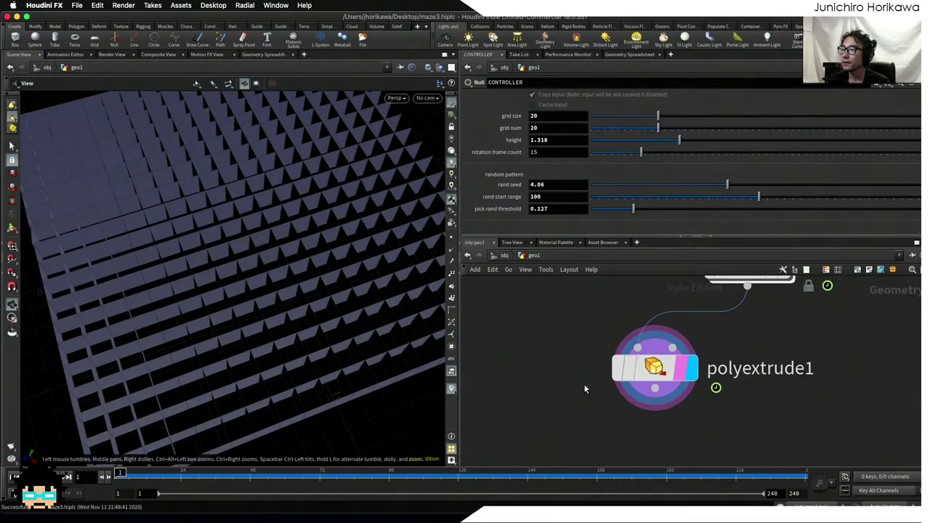
scroll(585, 388, down, 2)
scroll(575, 370, down, 2)
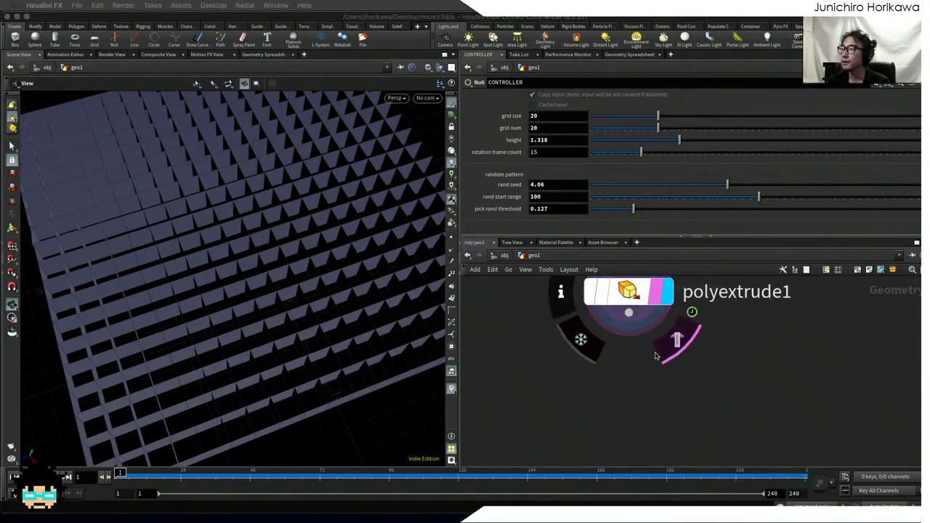
- Create a second PolyExtrude node, polyextrude2, wired below polyextrude1
click(635, 395)
key(Tab)
text(pol)
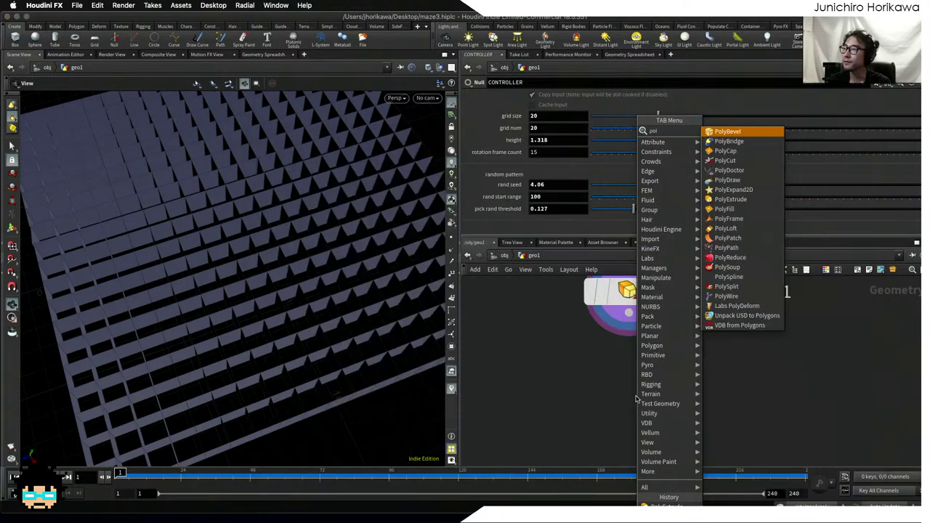
text(yext)
key(Return)
click(650, 405)
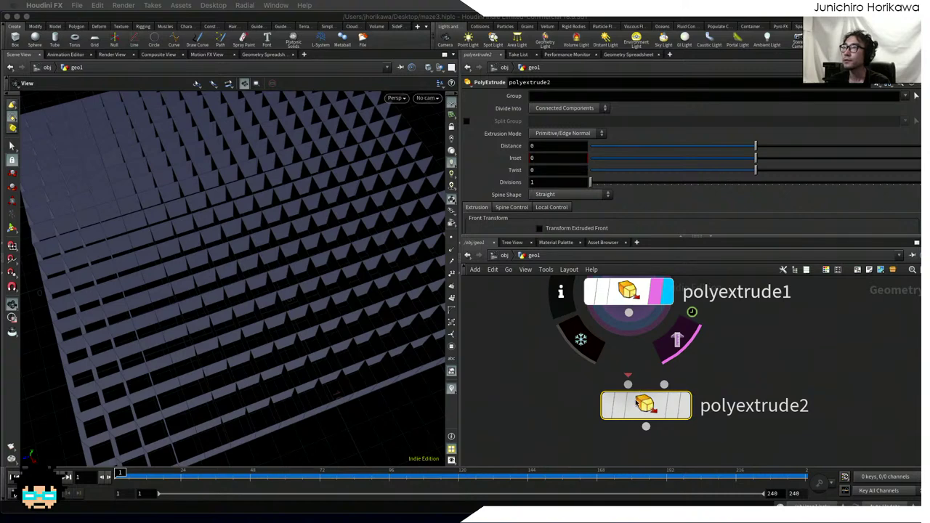
drag(645, 411, 628, 313)
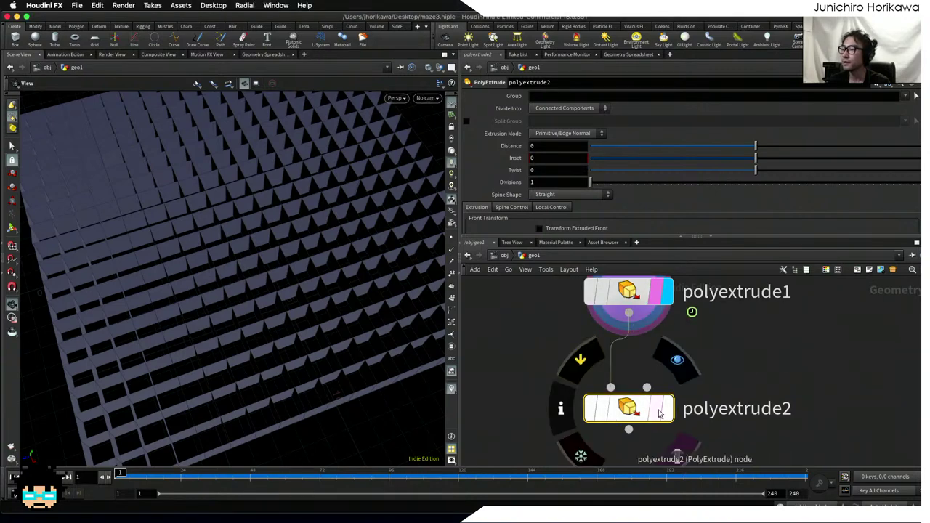
- Display polyextrude2 and set its Distance to 0.093
click(666, 408)
click(653, 411)
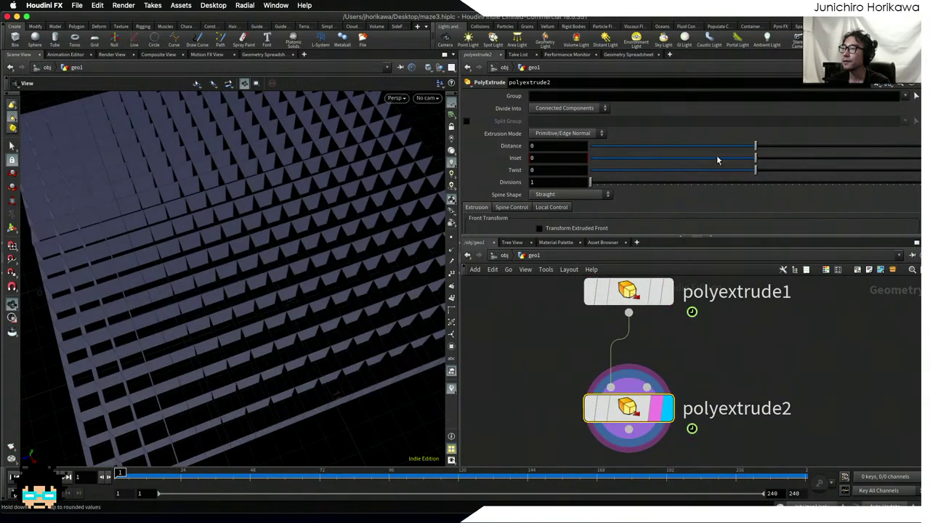
mouse_move(754, 146)
mouse_down()
mouse_move(778, 145)
mouse_move(771, 149)
mouse_up()
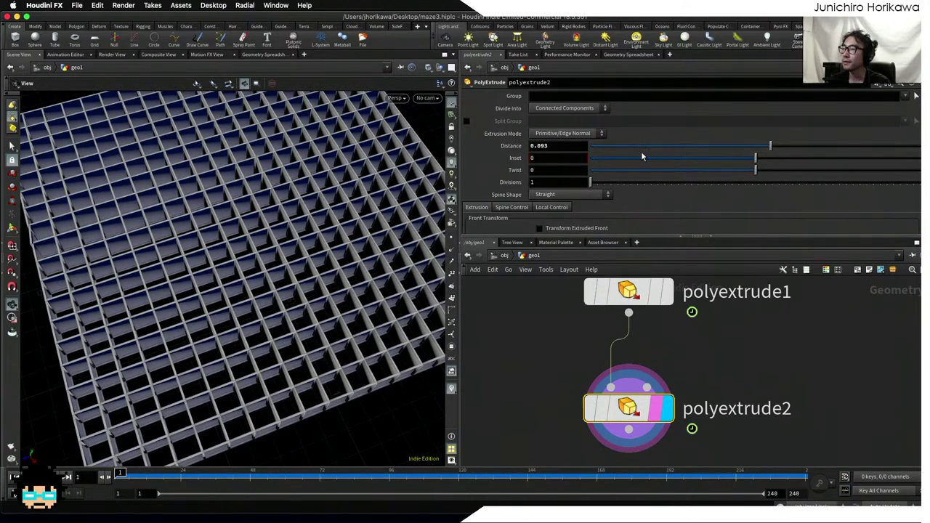
scroll(548, 187, down, 3)
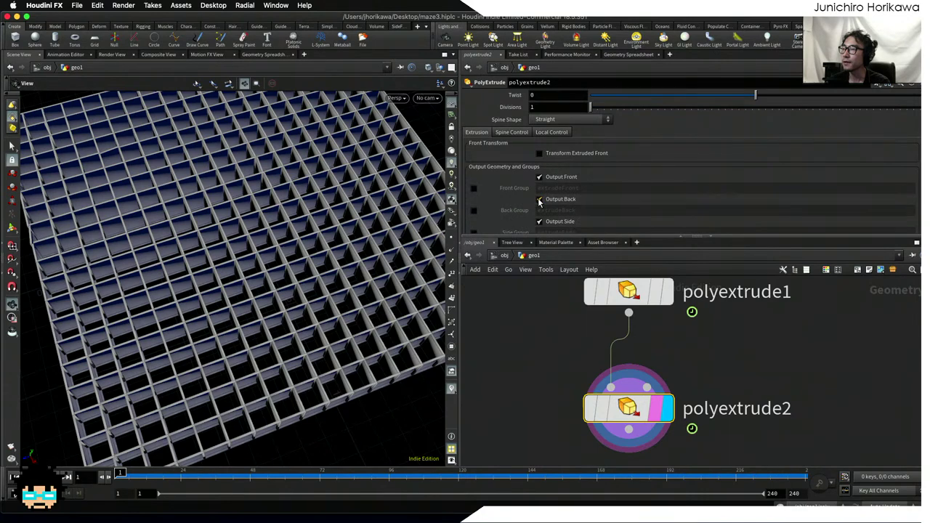
- Enable Output Back so polyextrude2 also outputs the walls' back faces
click(539, 200)
scroll(297, 260, up, 5)
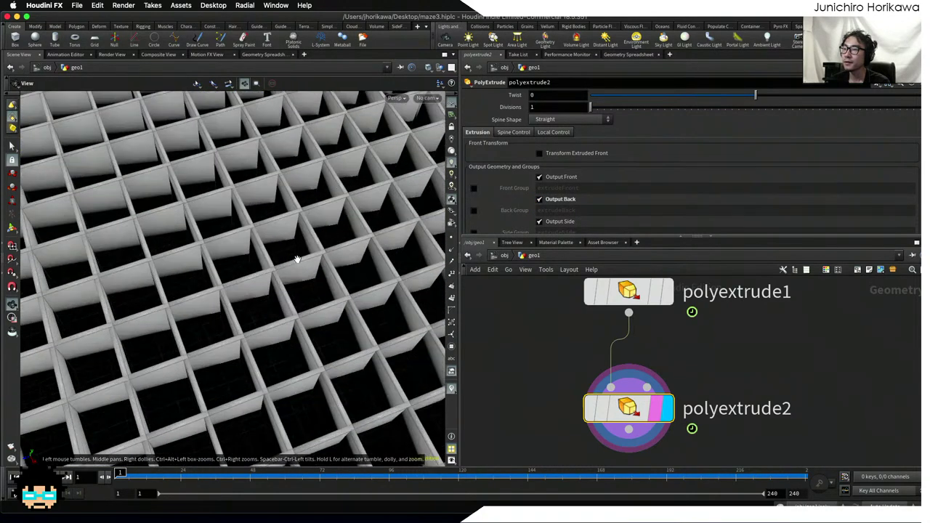
drag(297, 259, 289, 285)
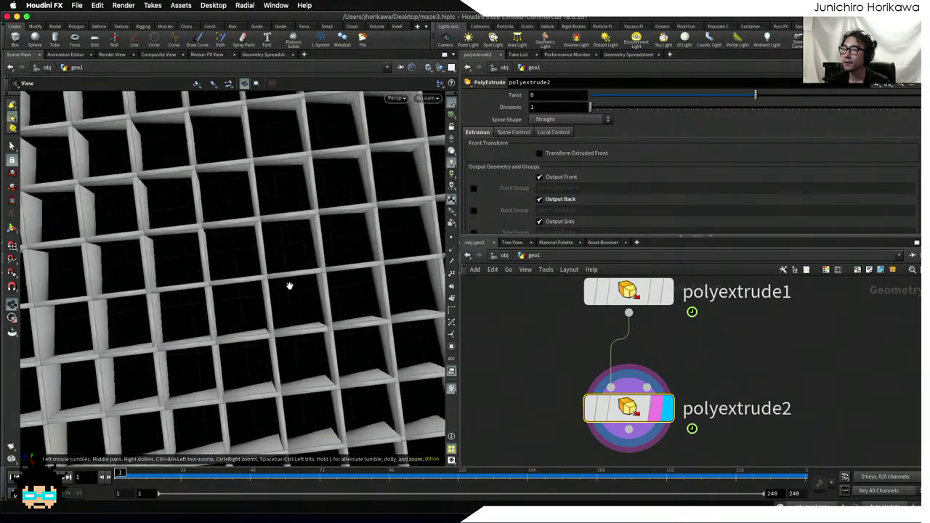
scroll(289, 286, down, 3)
- Play the maze animation to inspect the thickened walls
click(51, 476)
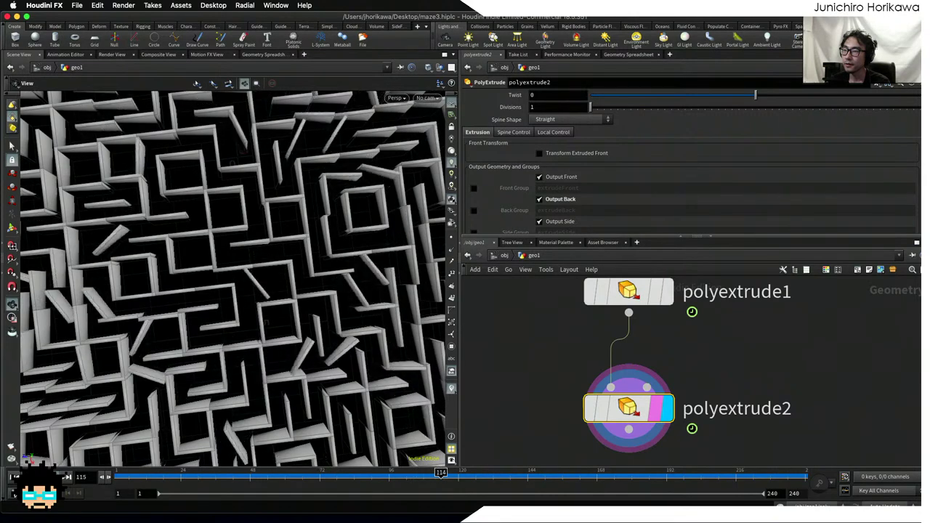
scroll(163, 312, up, 10)
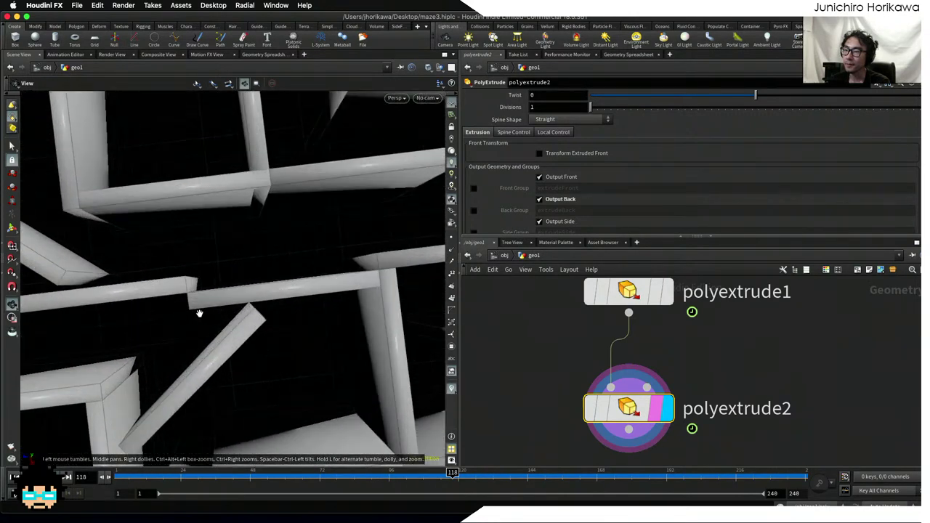
scroll(192, 284, down, 3)
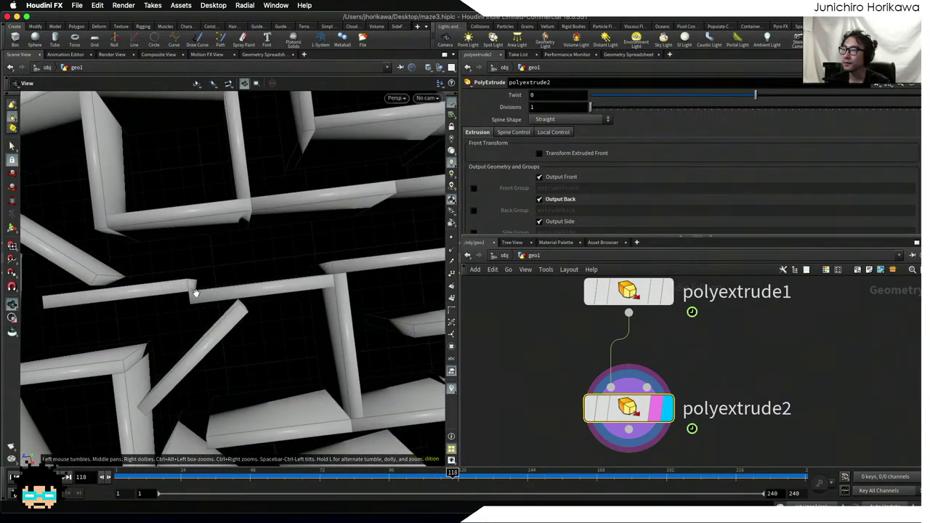
click(621, 406)
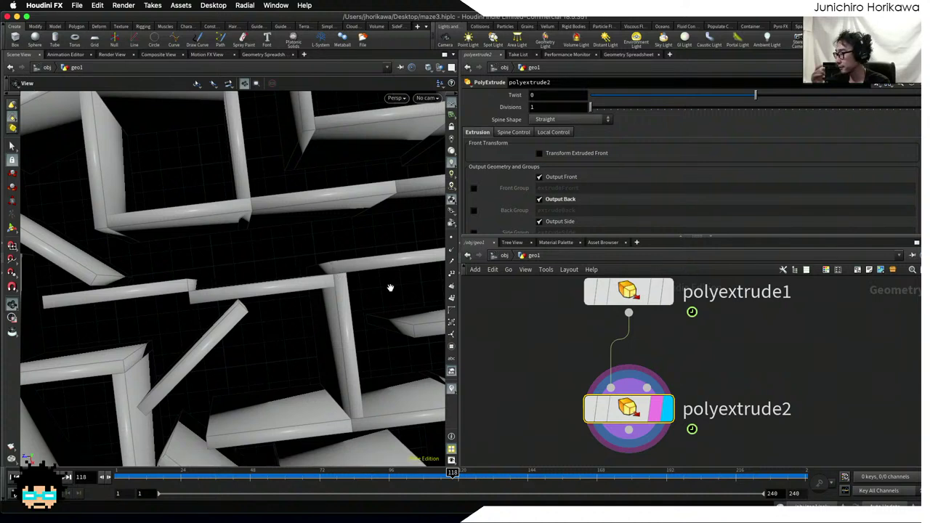
scroll(552, 337, down, 3)
scroll(552, 337, up, 3)
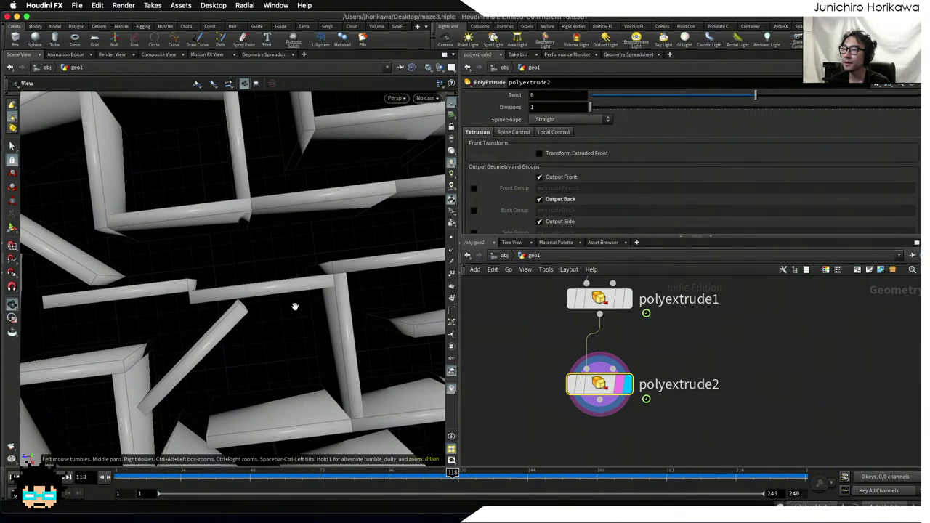
mouse_move(579, 385)
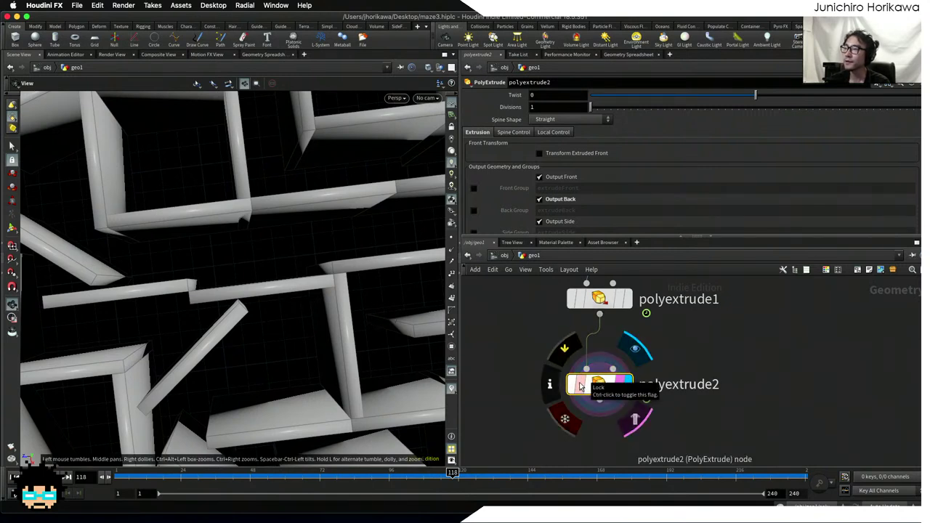
scroll(627, 176, up, 3)
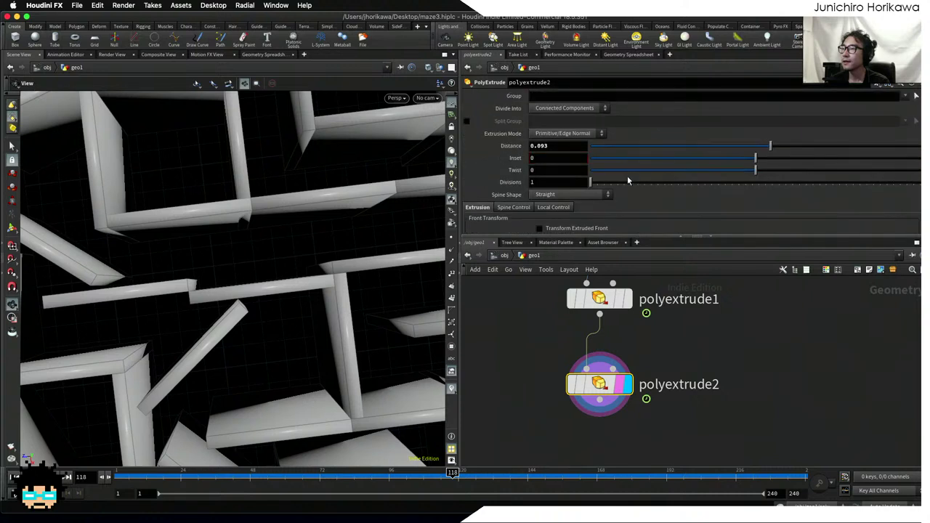
- Set polyextrude2's Distance to 0.1
drag(555, 145, 516, 145)
scroll(523, 313, down, 2)
scroll(558, 329, up, 6)
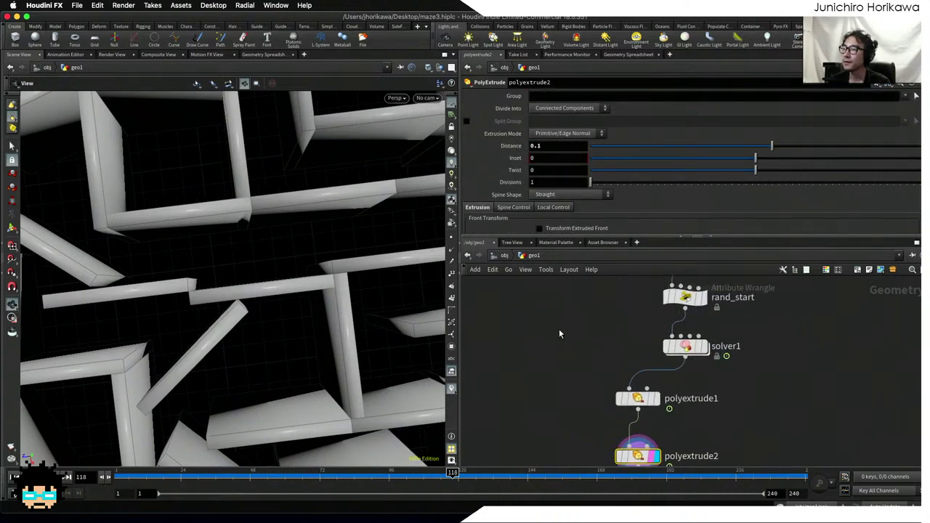
scroll(550, 365, up, 2)
- Add a float parameter named and labelled 'thickness' below height on CONTROLLER
click(541, 368)
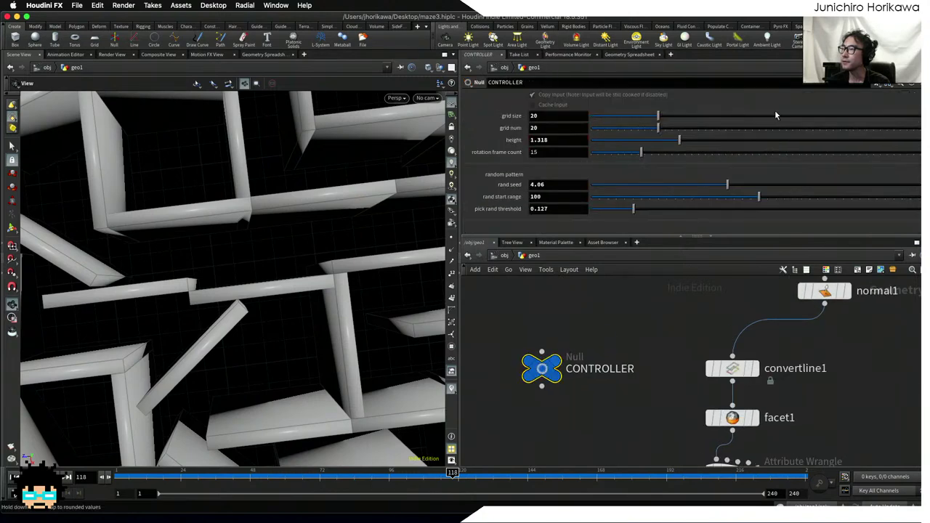
click(875, 87)
click(806, 93)
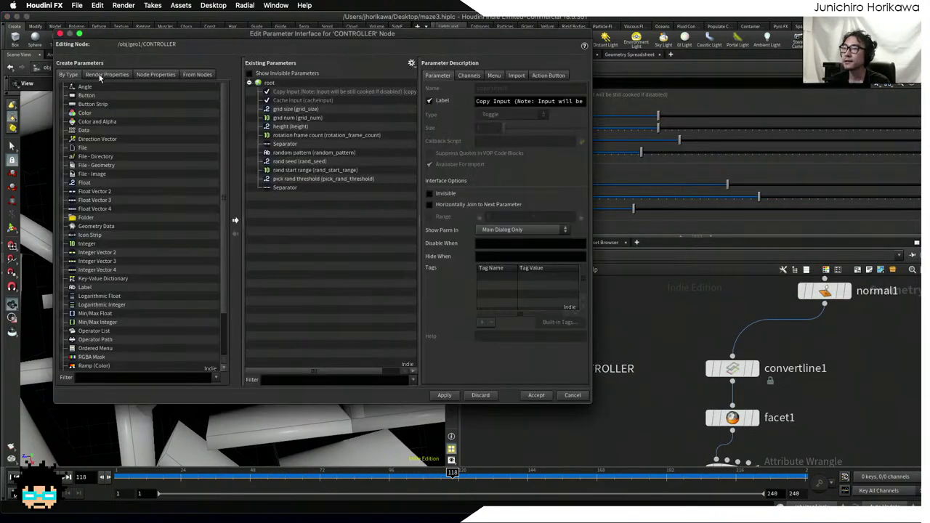
drag(138, 183, 307, 131)
double_click(543, 91)
text(th)
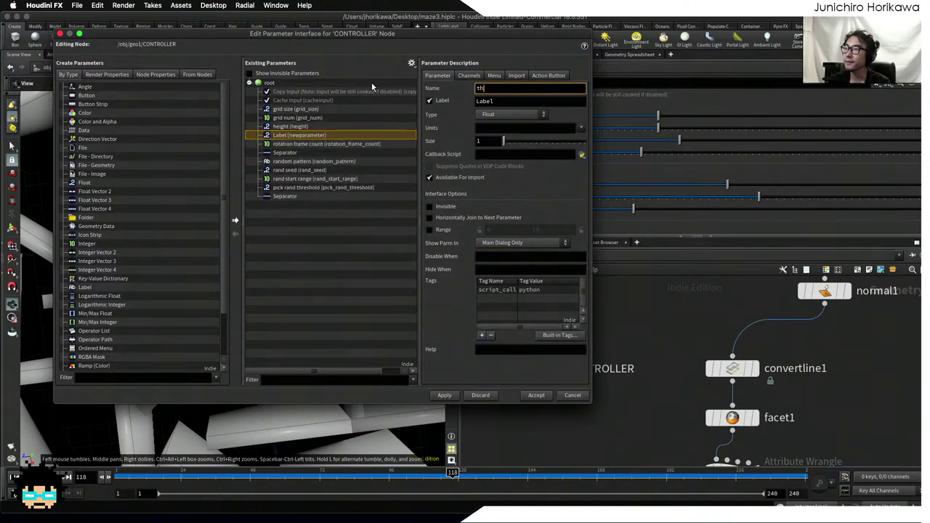
text(ickness)
key(Tab)
text(thi)
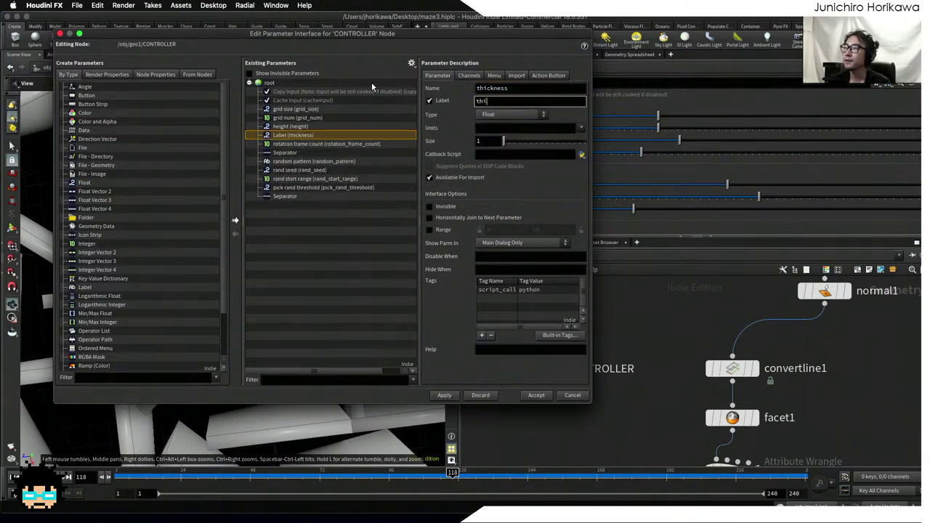
text(ckness)
key(Tab)
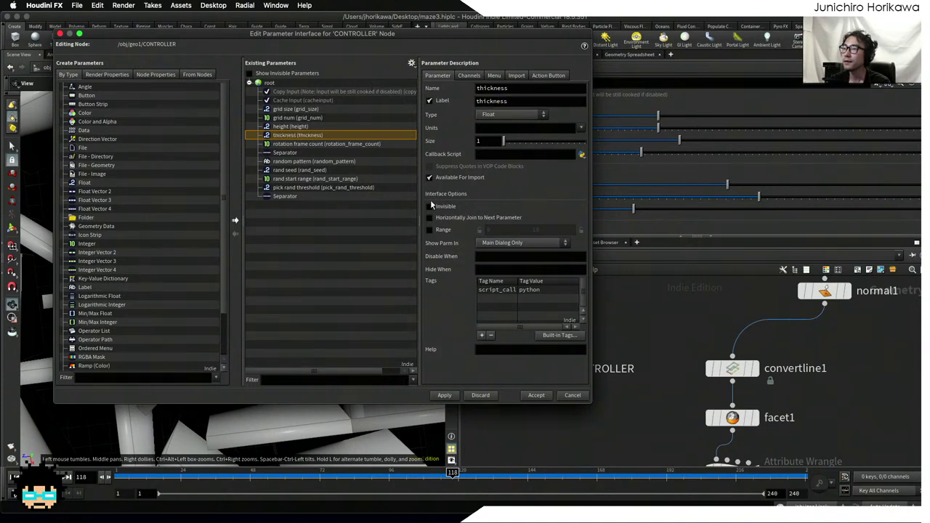
- Give thickness a 0 to 1 range and apply the interface changes
click(430, 230)
double_click(543, 230)
text(1)
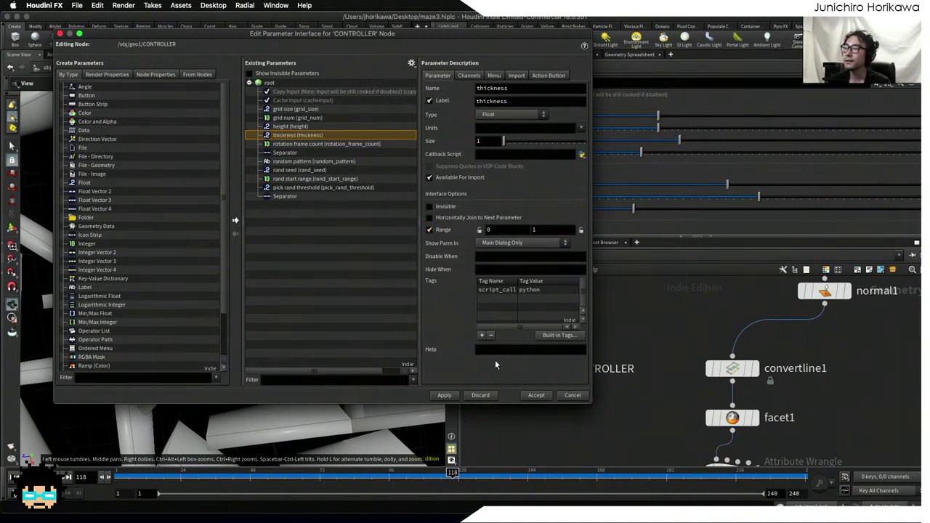
click(443, 395)
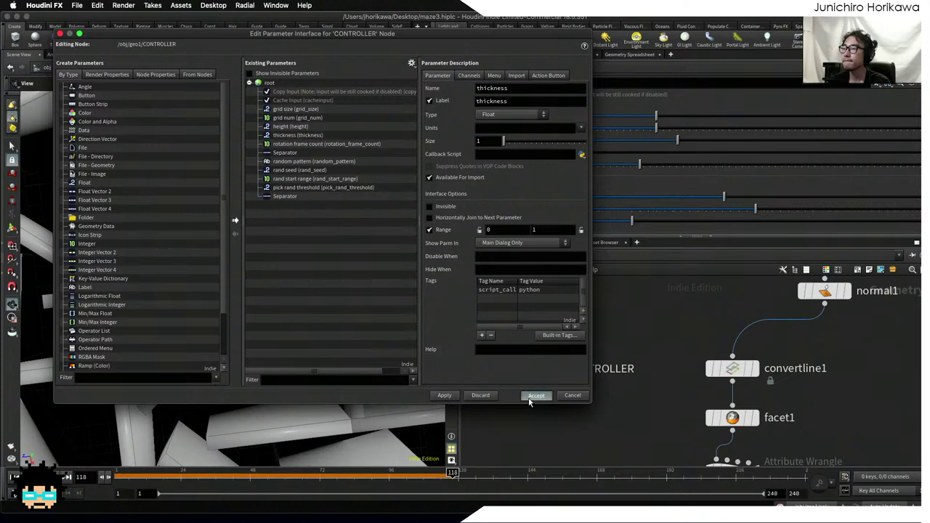
click(536, 396)
- Set the CONTROLLER thickness to 0.1
click(572, 155)
text(0.)
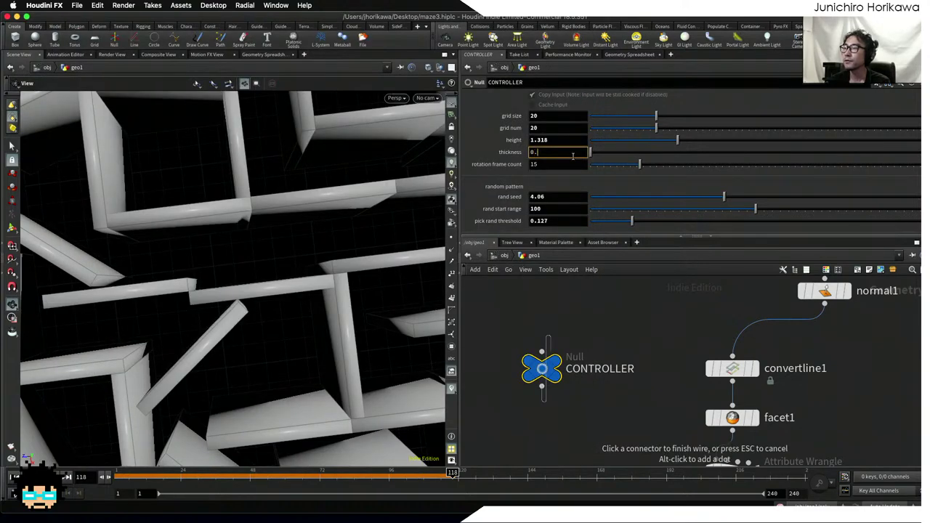
text(1)
key(Return)
- Copy the thickness parameter
right_click(572, 155)
click(592, 220)
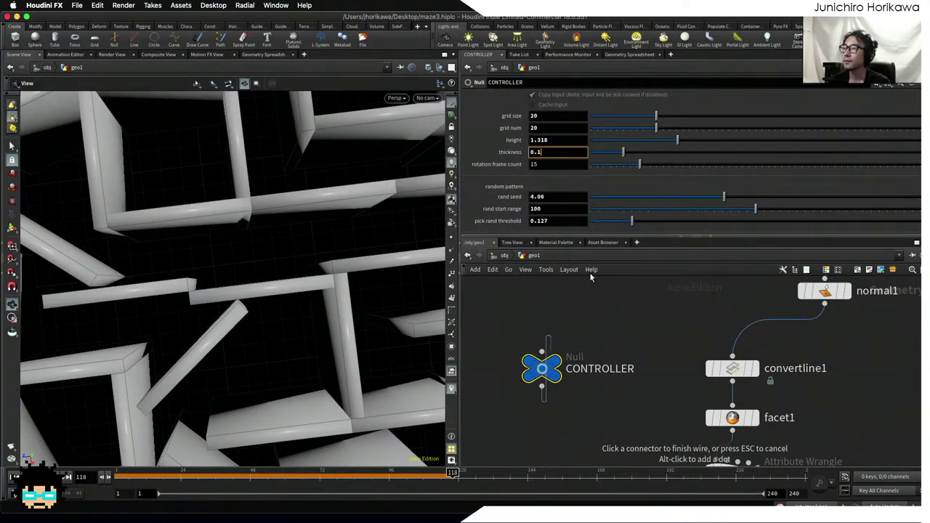
scroll(585, 328, down, 5)
key(Escape)
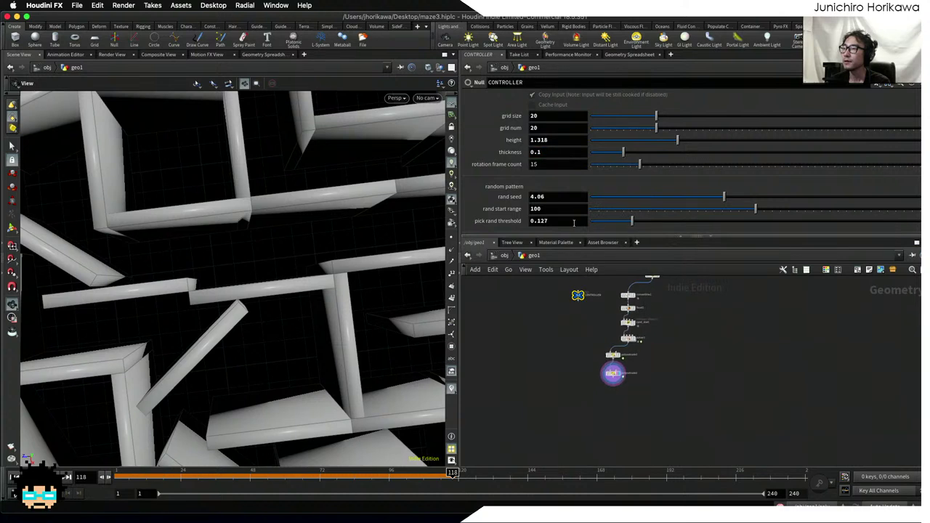
right_click(556, 152)
click(585, 220)
scroll(567, 350, up, 1)
scroll(582, 349, up, 5)
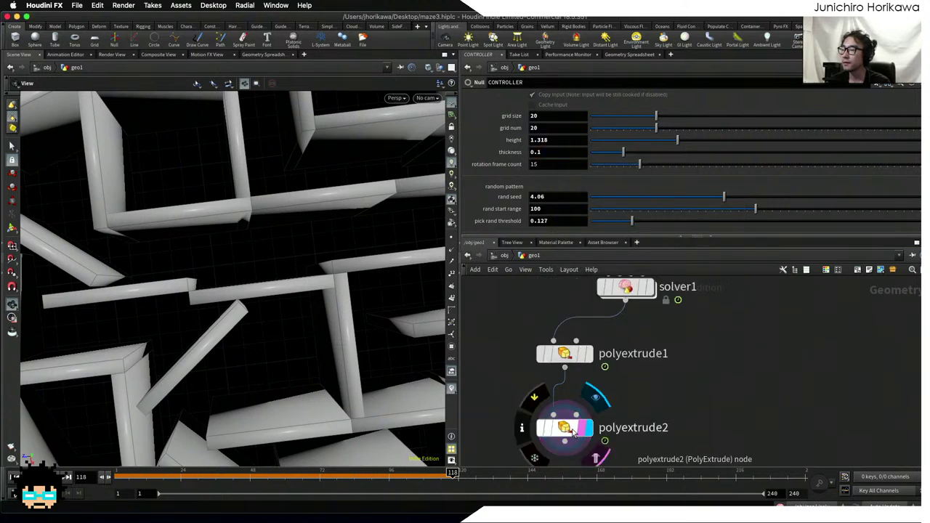
- Paste thickness as a relative reference into polyextrude2's Distance, ch("../CONTROLLER/thickness")
click(565, 427)
click(485, 149)
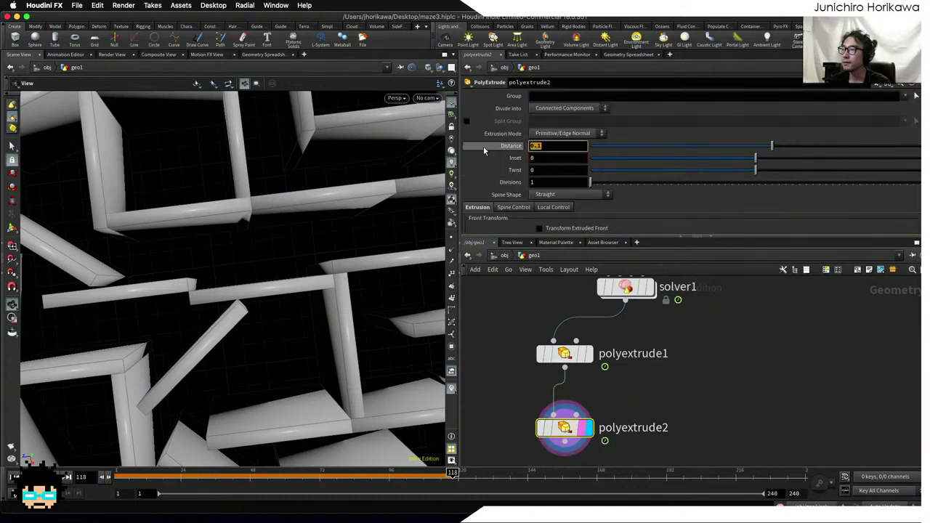
right_click(541, 146)
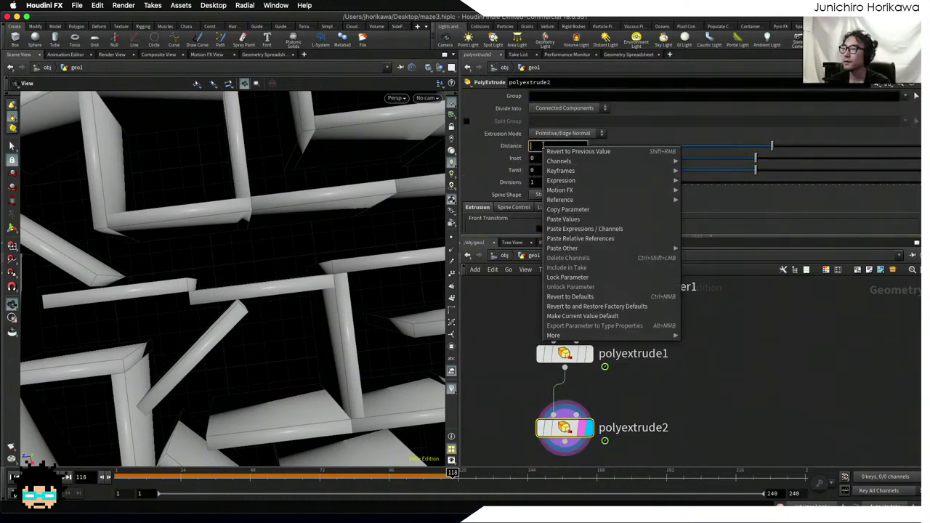
click(566, 229)
scroll(669, 356, down, 5)
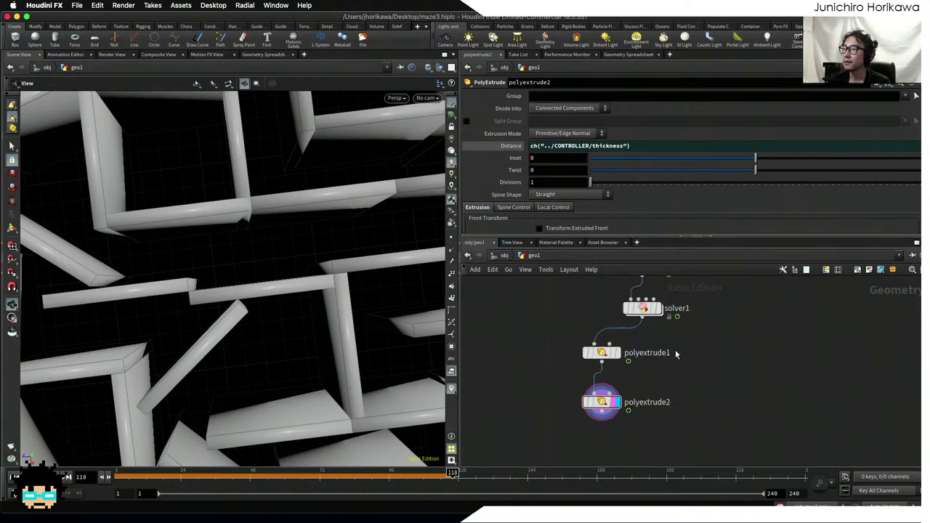
scroll(663, 365, up, 1)
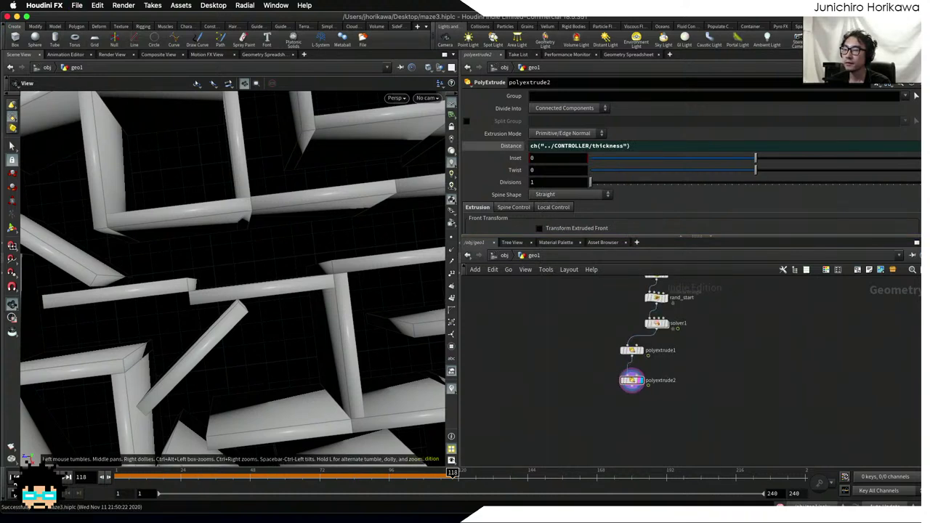
- Return the animation to frame 1
key(ctrl+Up)
scroll(595, 418, down, 3)
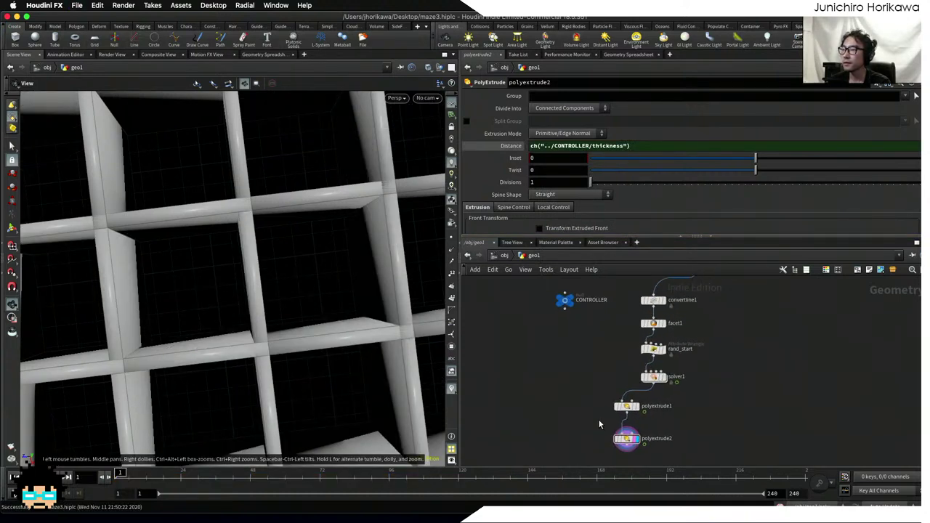
scroll(605, 378, up, 5)
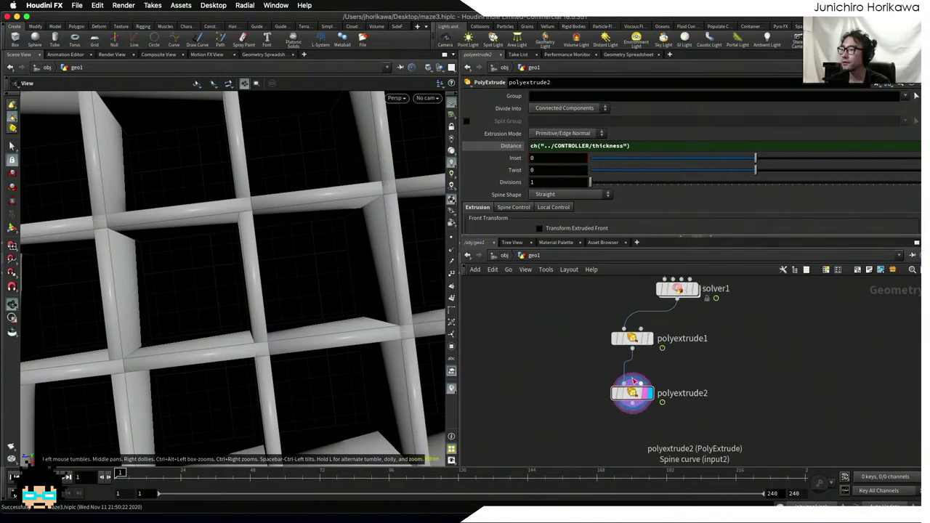
scroll(657, 359, up, 2)
mouse_move(637, 354)
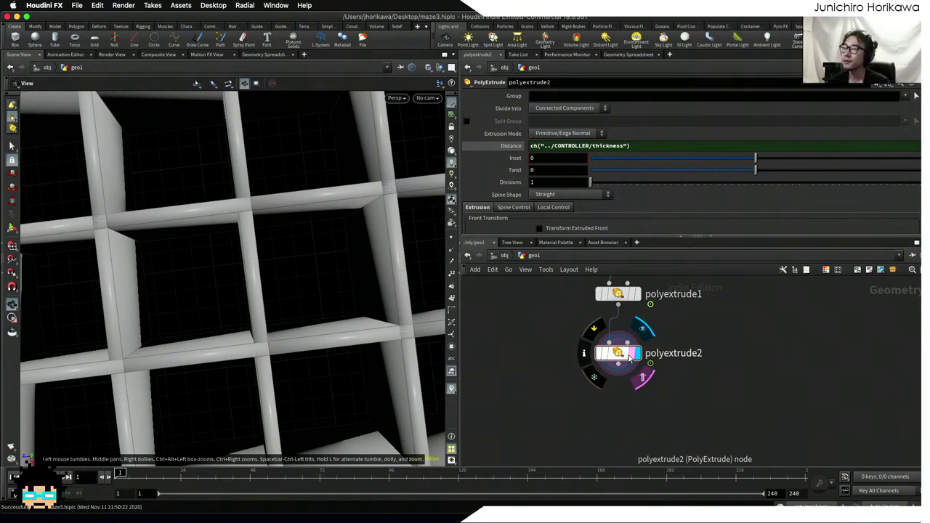
- Insert a Primitive Wrangle on the wire between polyextrude1 and polyextrude2
drag(637, 355, 629, 413)
key(Tab)
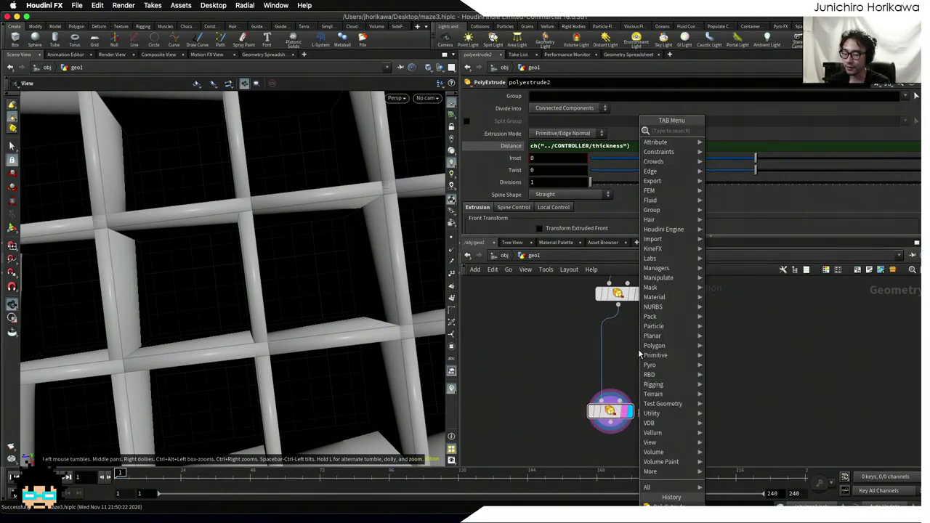
text(primitivew)
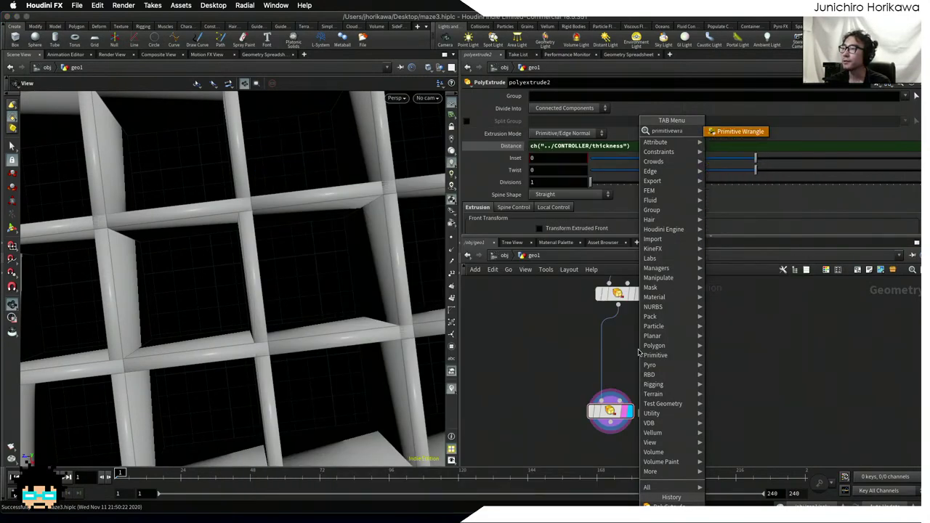
text(ra)
key(Return)
click(640, 354)
mouse_move(593, 438)
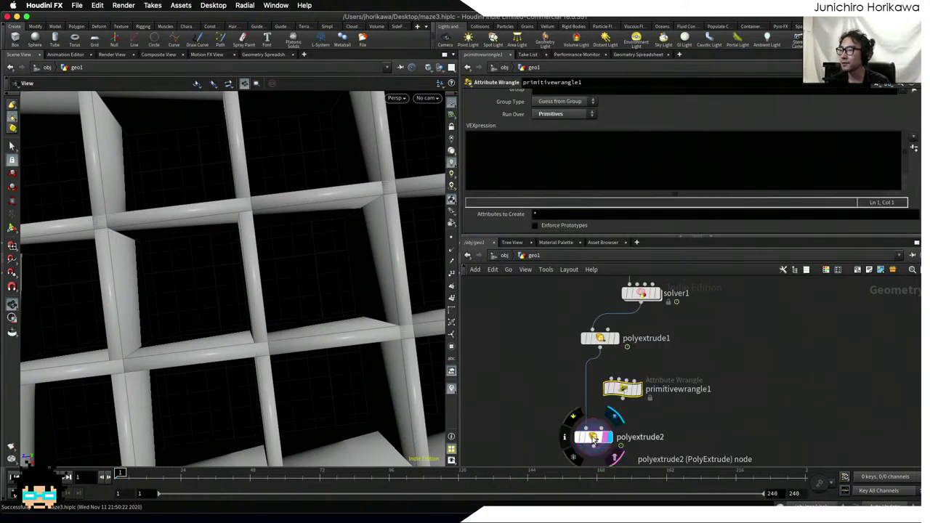
drag(629, 384, 600, 384)
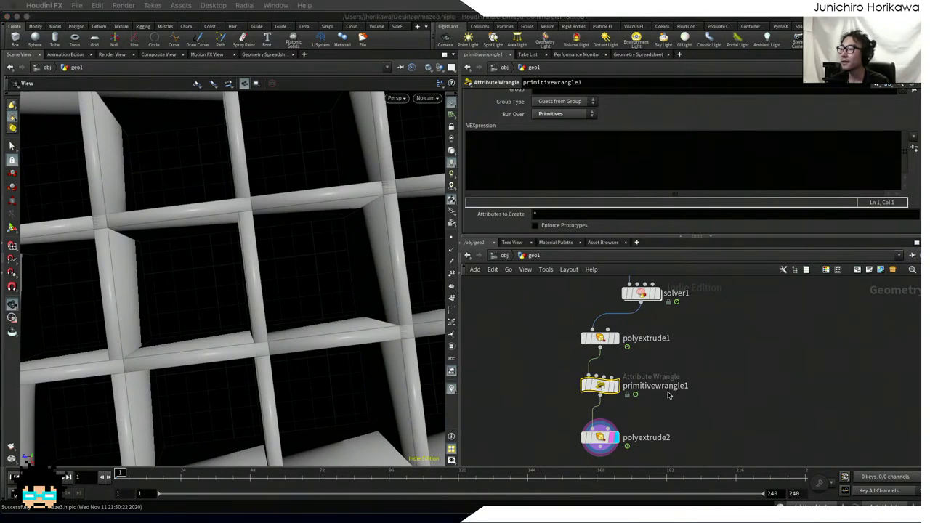
- Rename the wrangle node to 'offset'
double_click(667, 392)
text(offset)
key(Return)
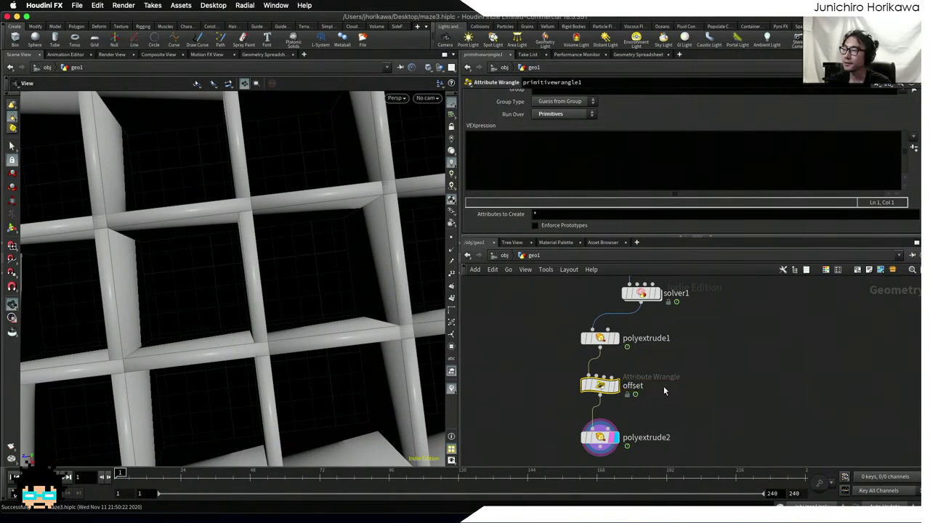
scroll(610, 393, up, 2)
- Display the offset node's output with point normals visible in the viewport
click(612, 384)
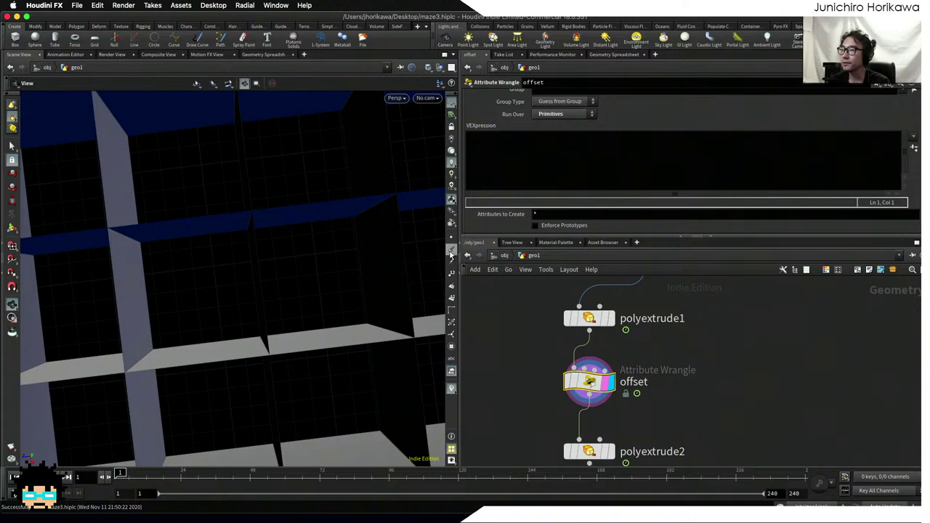
click(451, 288)
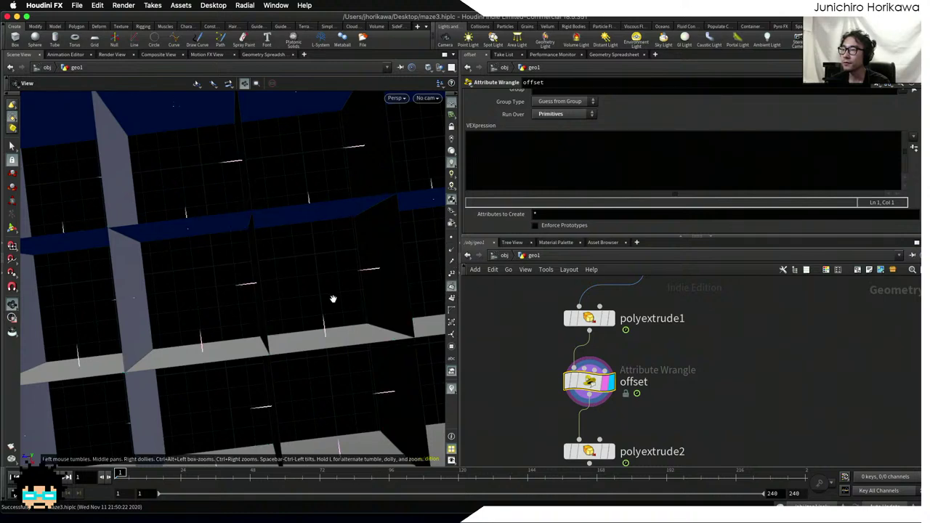
drag(332, 299, 407, 233)
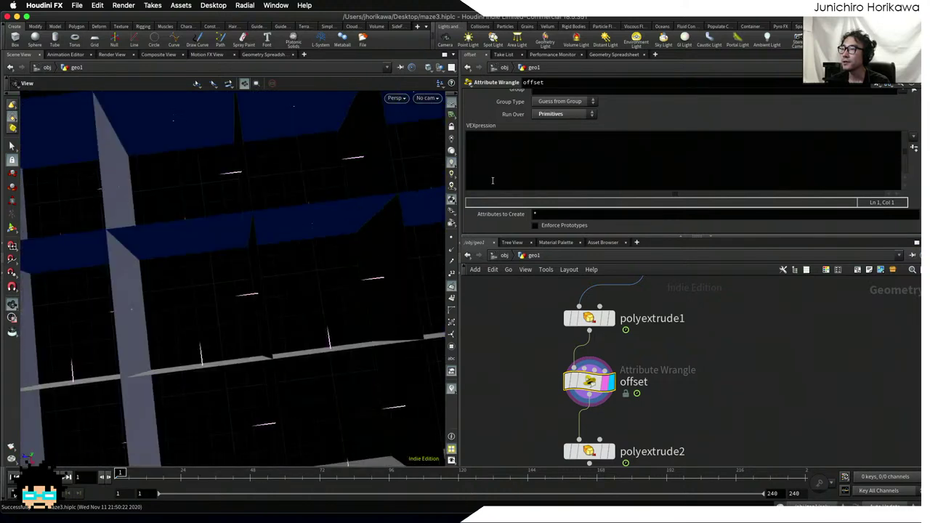
- Begin the wrangle's VEX code with float t = chf("t");
click(558, 158)
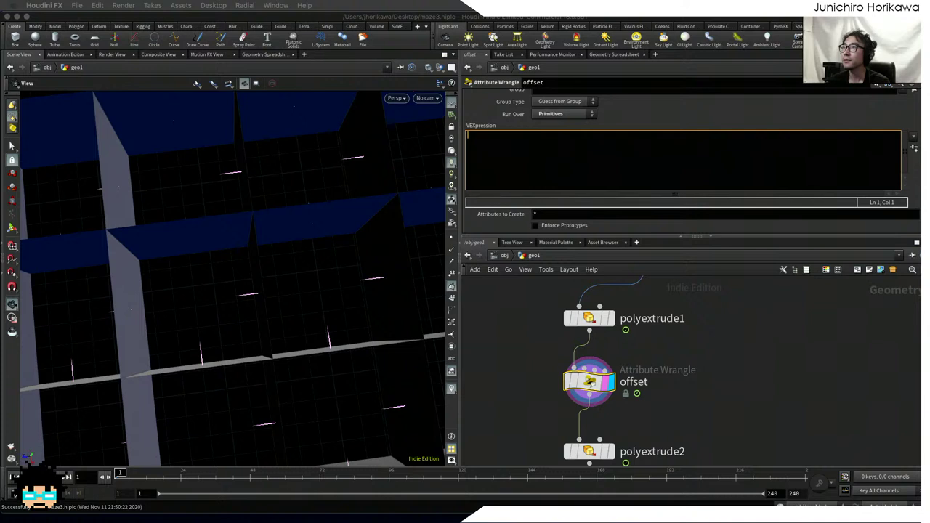
click(626, 160)
text(@N)
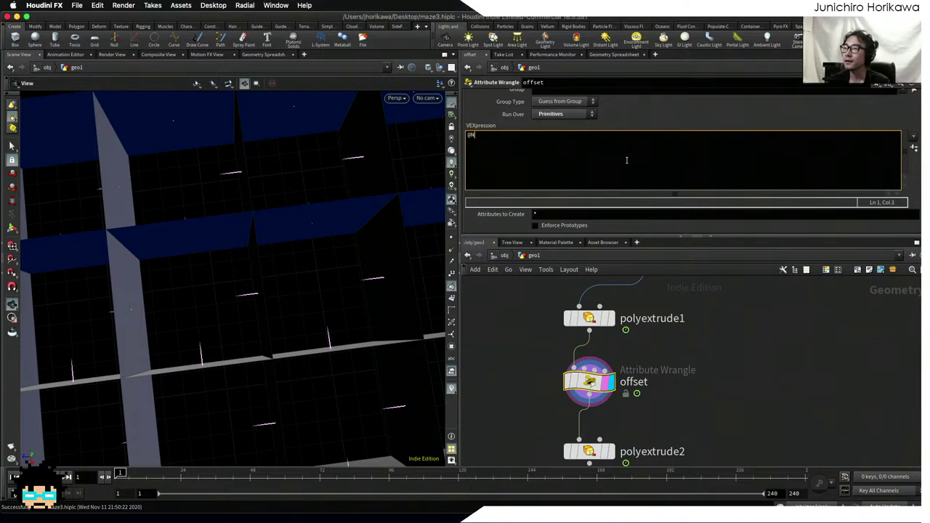
key(BackSpace)
key(BackSpace)
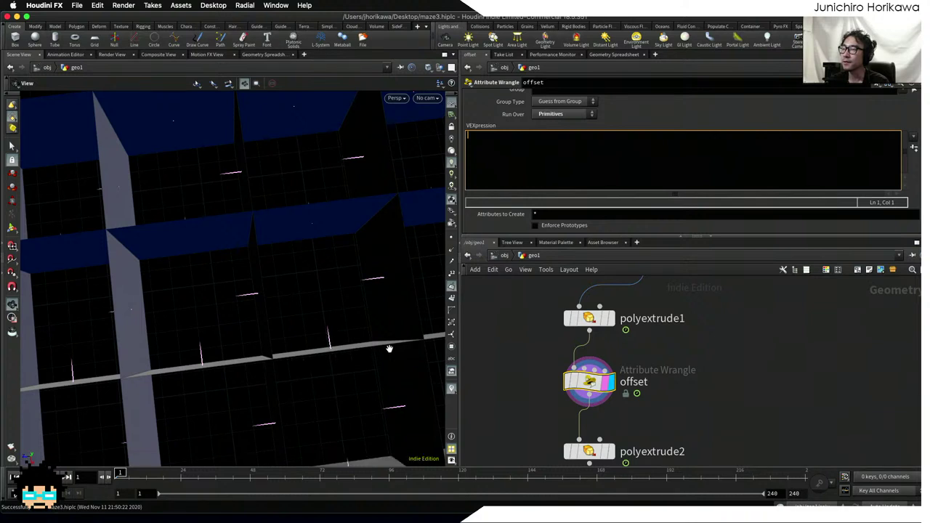
text(floa)
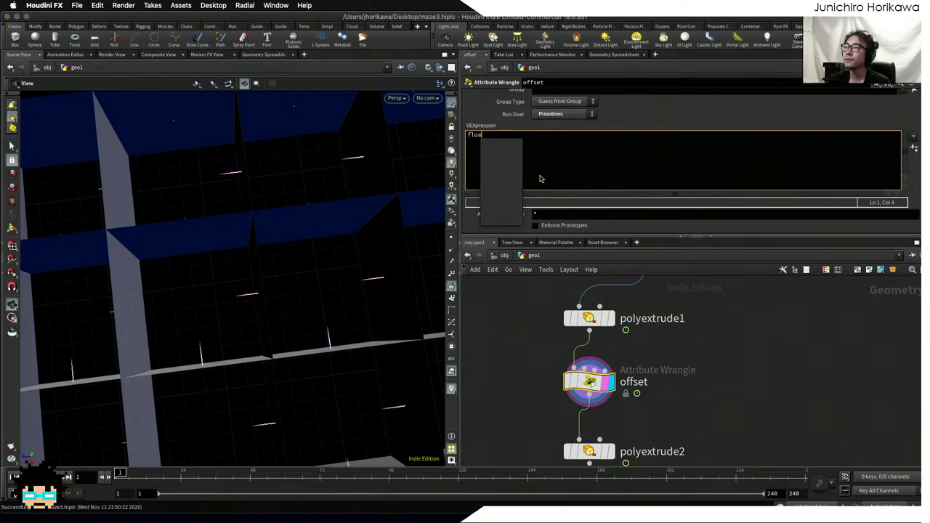
text(t t = ch()
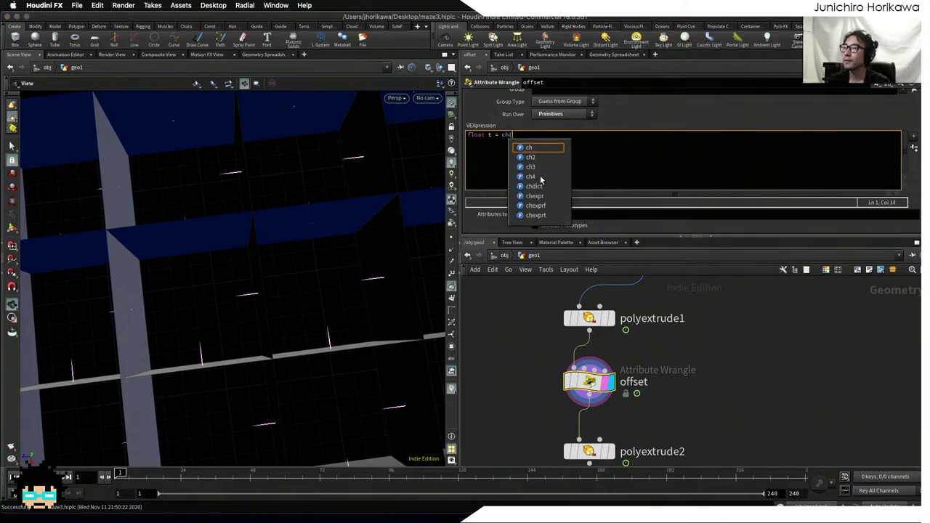
key(BackSpace)
text(f("t)
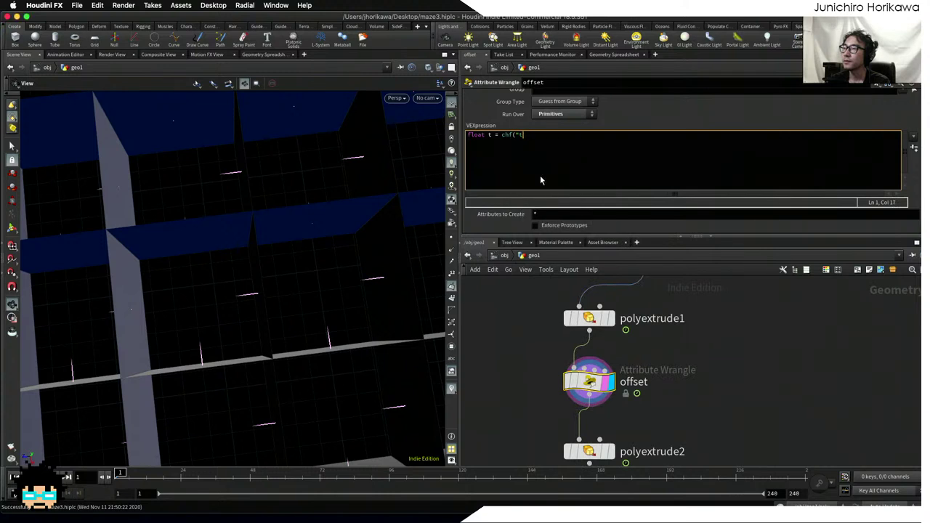
text(");)
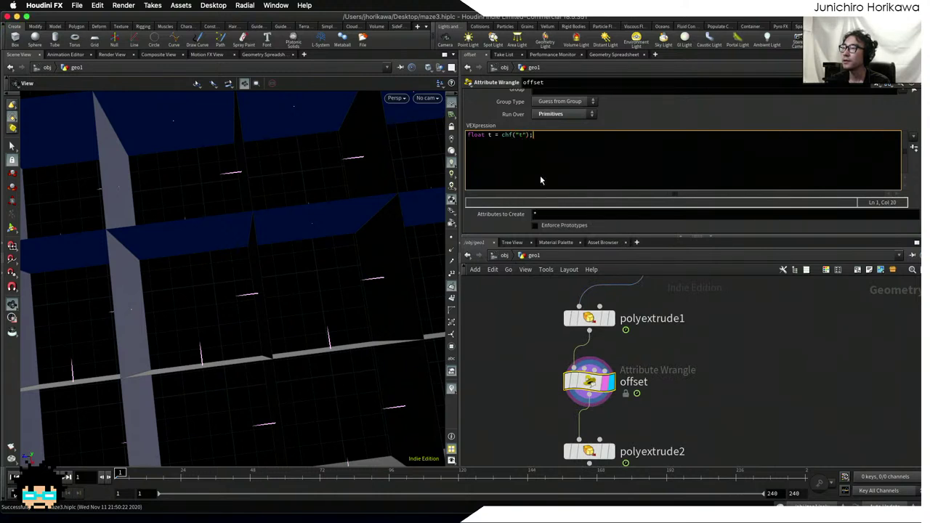
text(h)
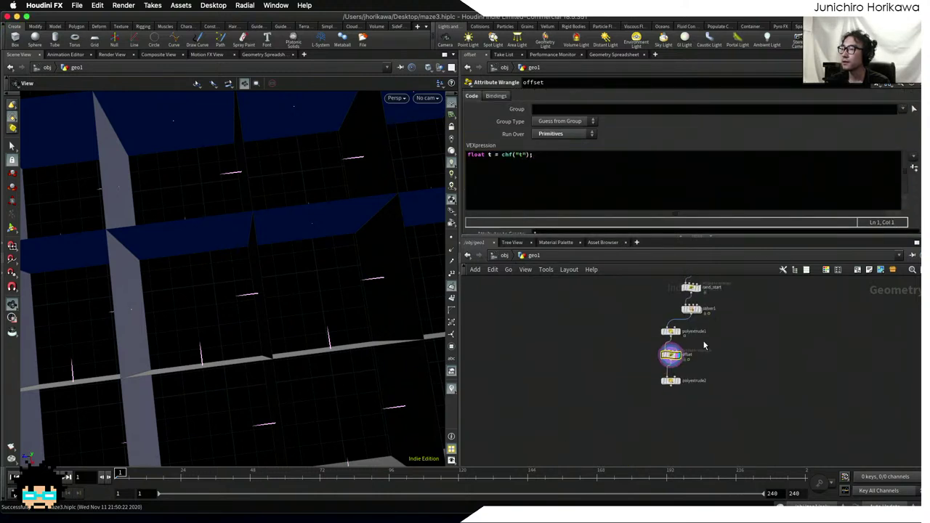
- Copy the CONTROLLER node's thickness parameter
middle_drag(597, 339, 602, 396)
scroll(601, 396, up, 5)
click(599, 435)
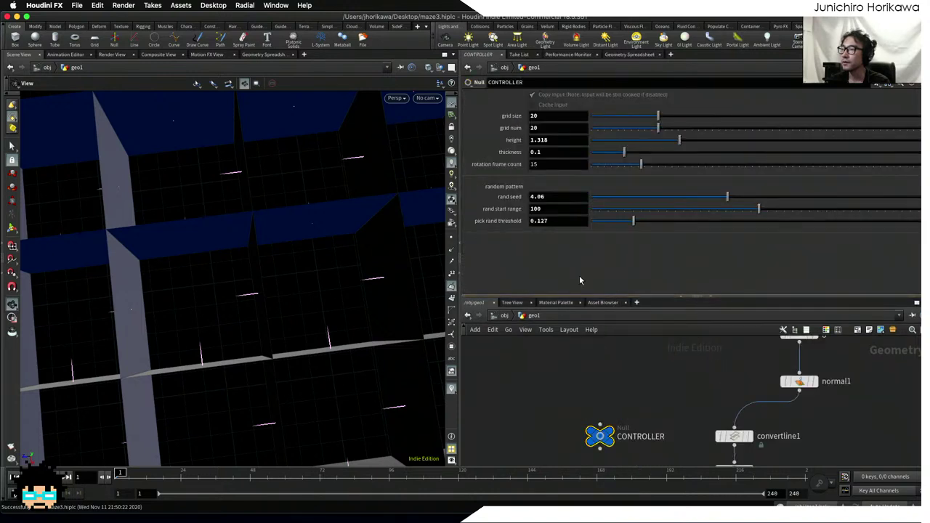
right_click(556, 152)
click(584, 218)
- Paste a relative reference to CONTROLLER's thickness into the offset wrangle's T parameter
scroll(559, 375, down, 5)
scroll(563, 377, up, 6)
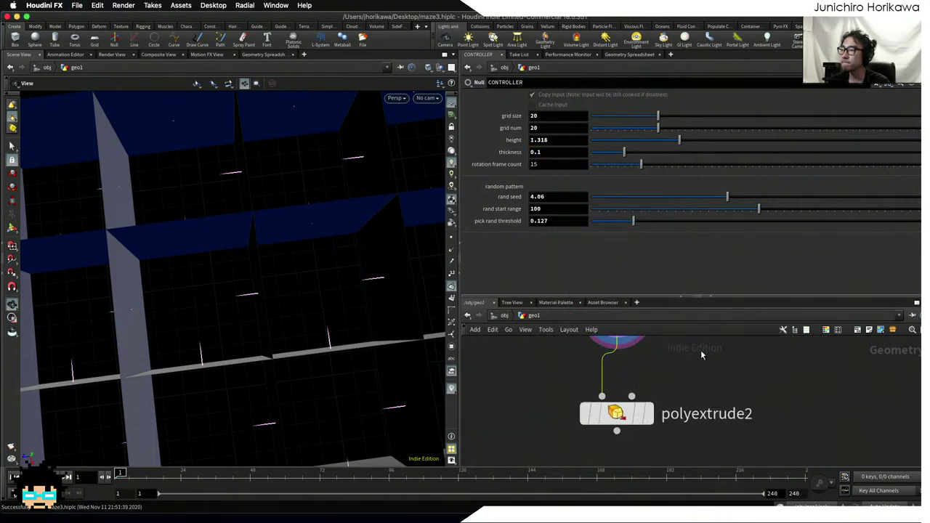
click(561, 363)
click(563, 259)
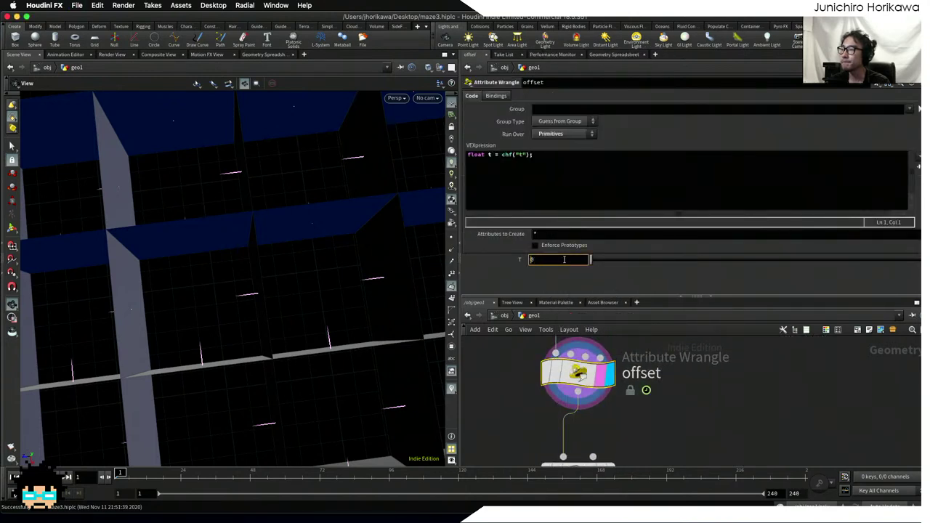
right_click(533, 259)
mouse_move(654, 363)
click(723, 361)
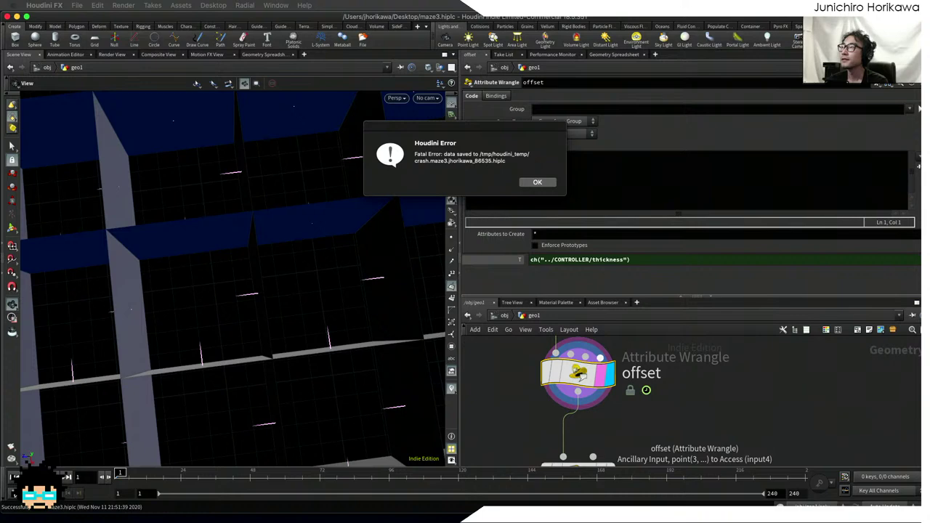
- Dismiss the crash error and relaunch Houdini FX 18.5.351 through Alfred
click(528, 179)
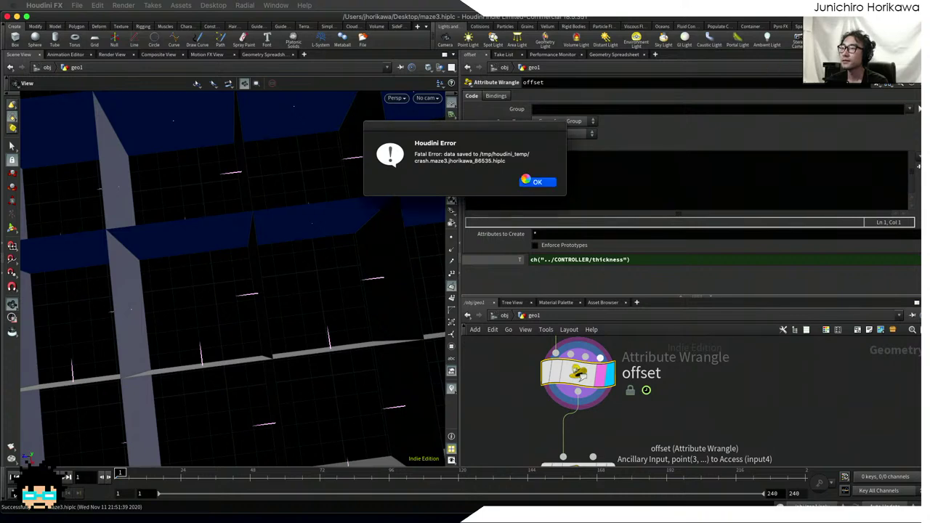
key(super+h)
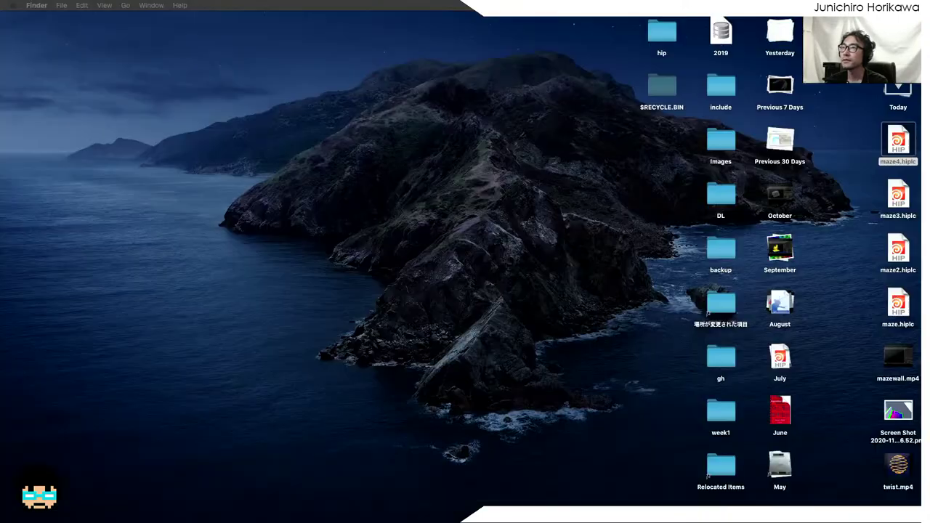
key(alt+space)
text(houdini)
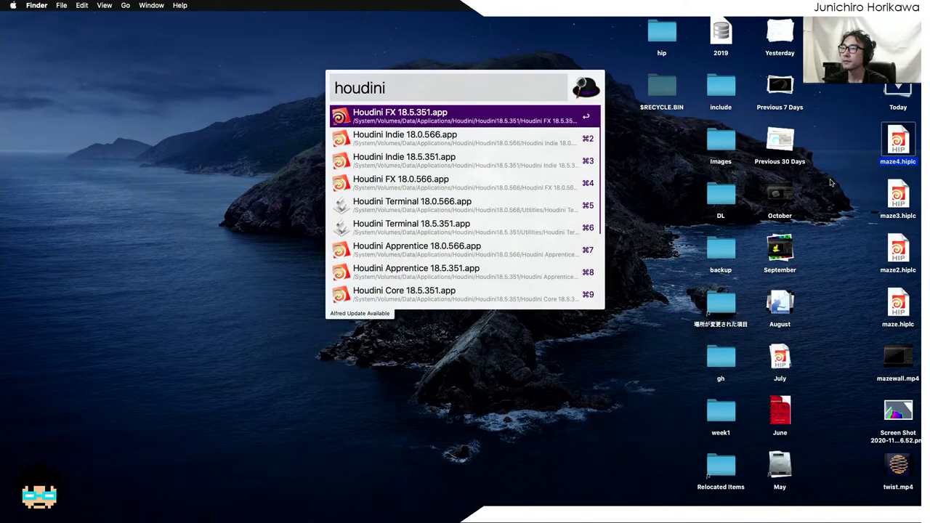
key(Down)
key(Up)
key(Return)
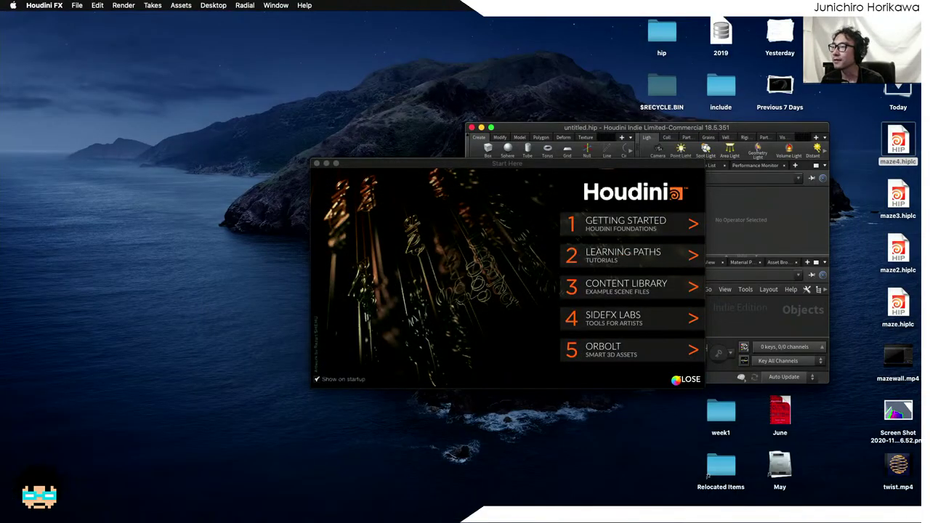
- Close the welcome panel, enlarge the Houdini window to nearly full screen, then reveal the desktop
click(623, 133)
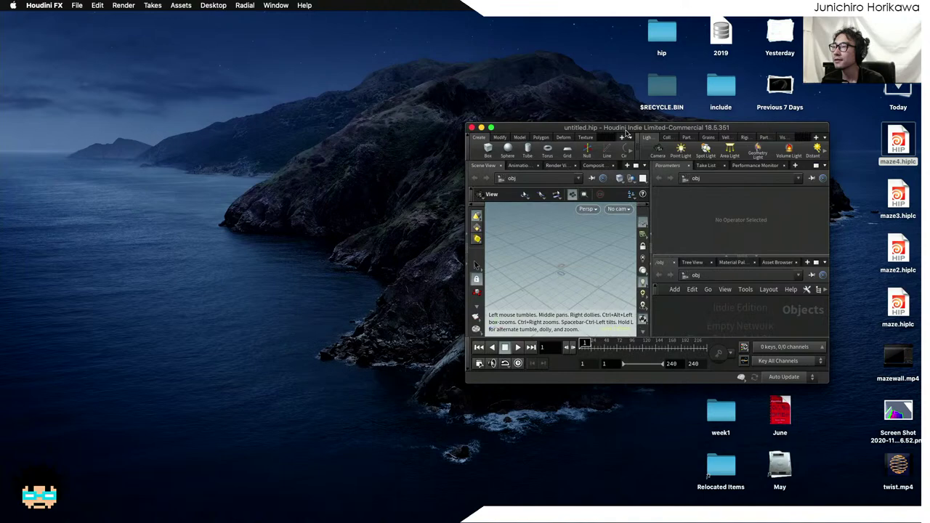
drag(626, 131, 166, 21)
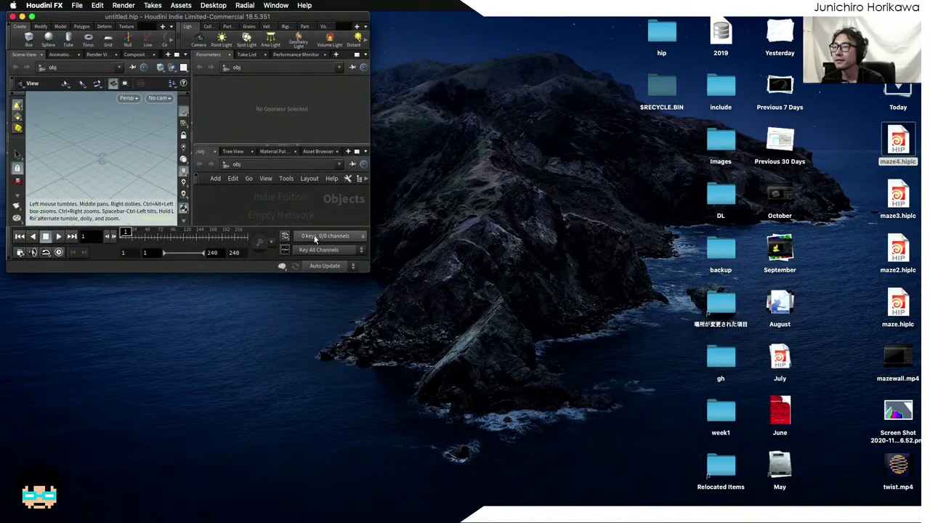
drag(366, 271, 920, 510)
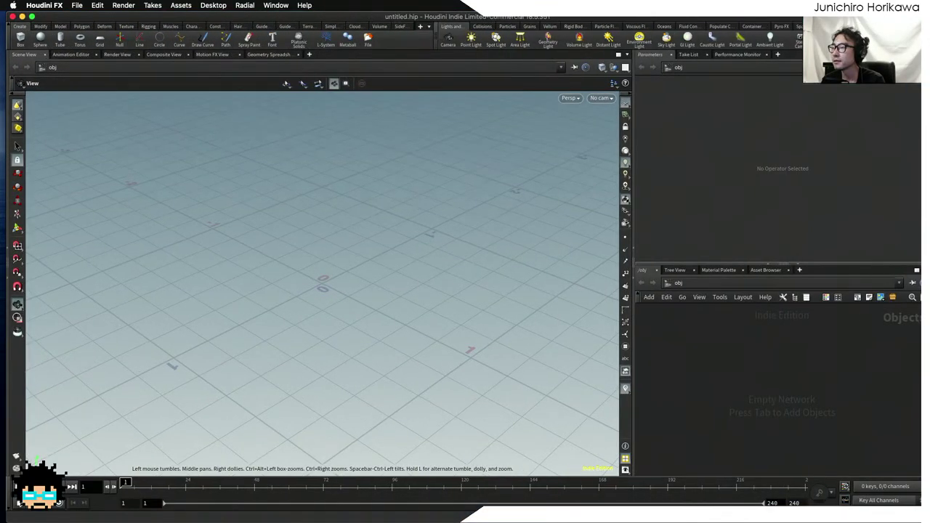
key(ctrl+Up)
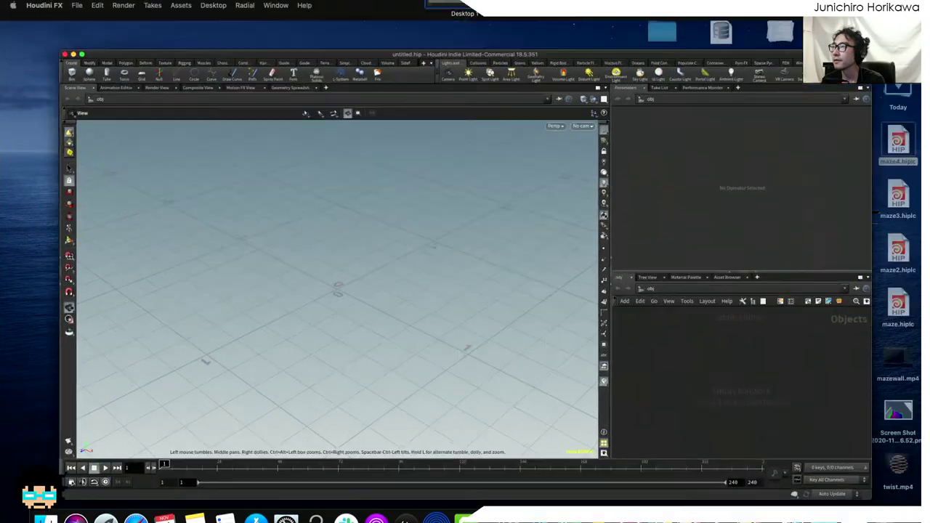
key(F11)
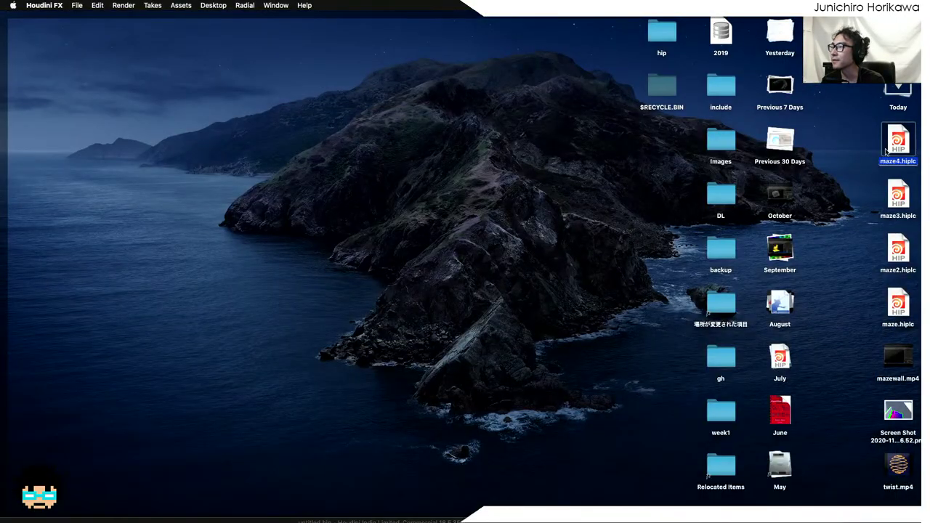
- Load maze4.hiplc from the desktop into Houdini and bring its node network into view
key(F11)
drag(622, 137, 705, 353)
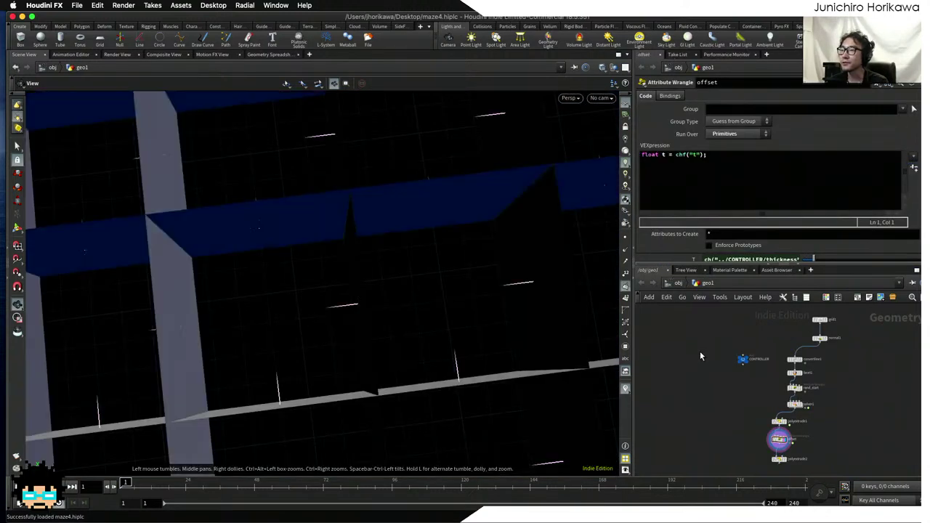
middle_drag(700, 348, 685, 376)
scroll(697, 374, up, 4)
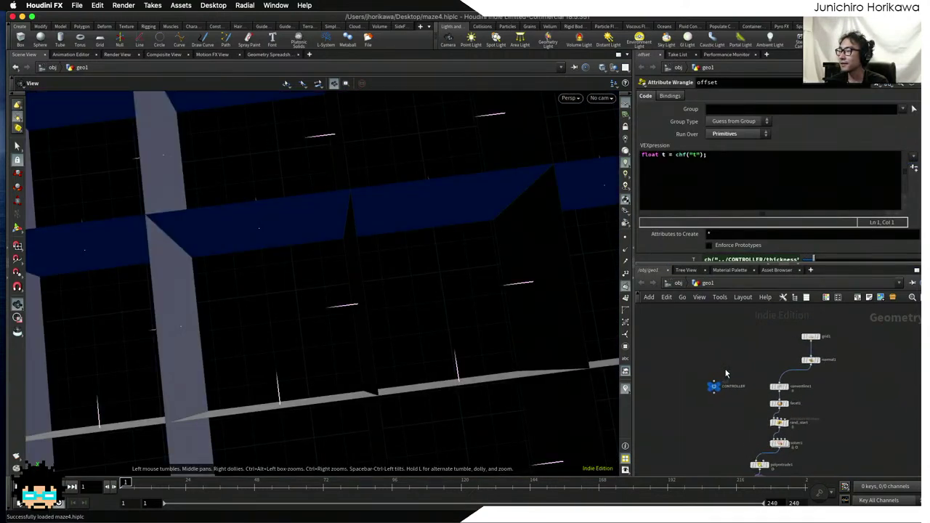
scroll(427, 231, up, 5)
scroll(427, 231, down, 5)
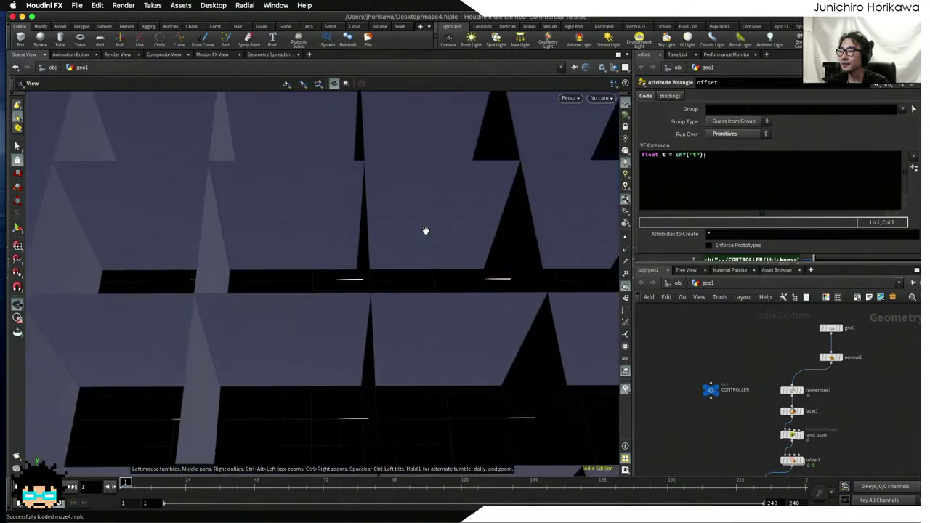
scroll(681, 377, down, 3)
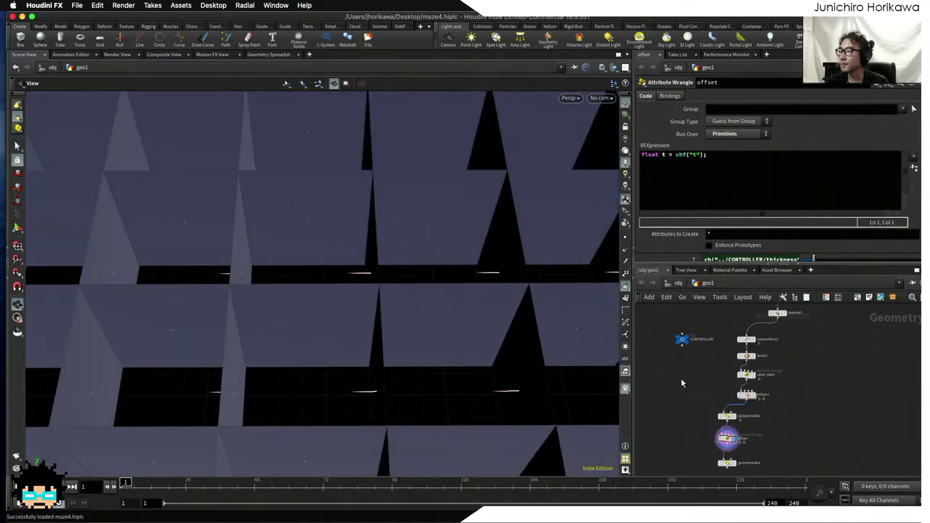
key(f)
click(742, 196)
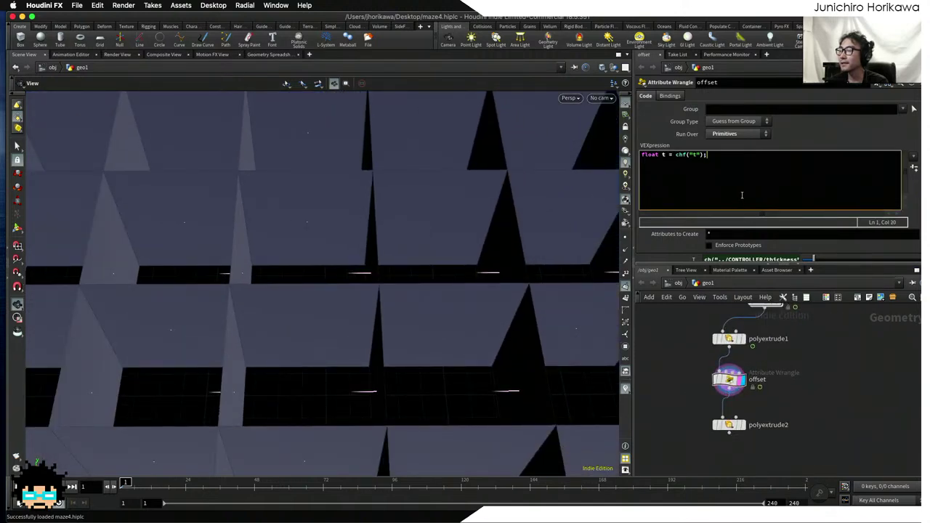
scroll(739, 235, down, 1)
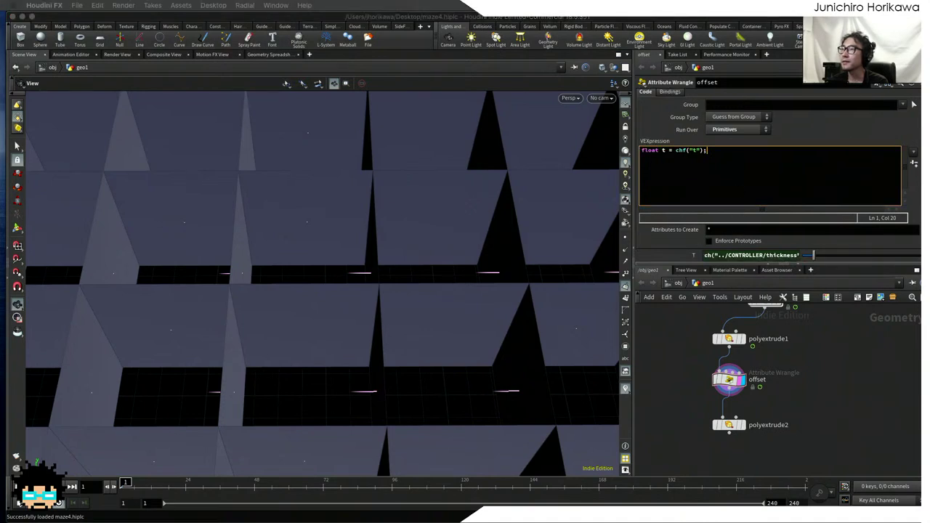
click(717, 178)
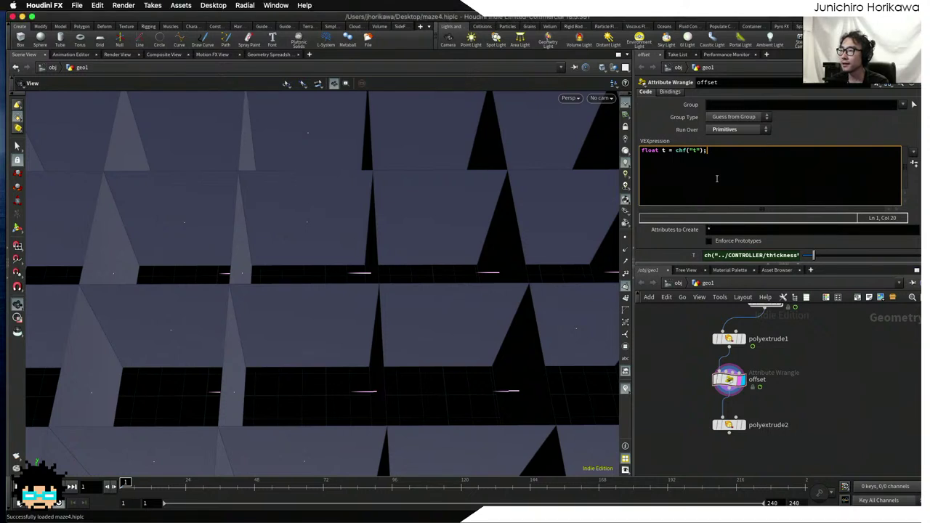
key(Return)
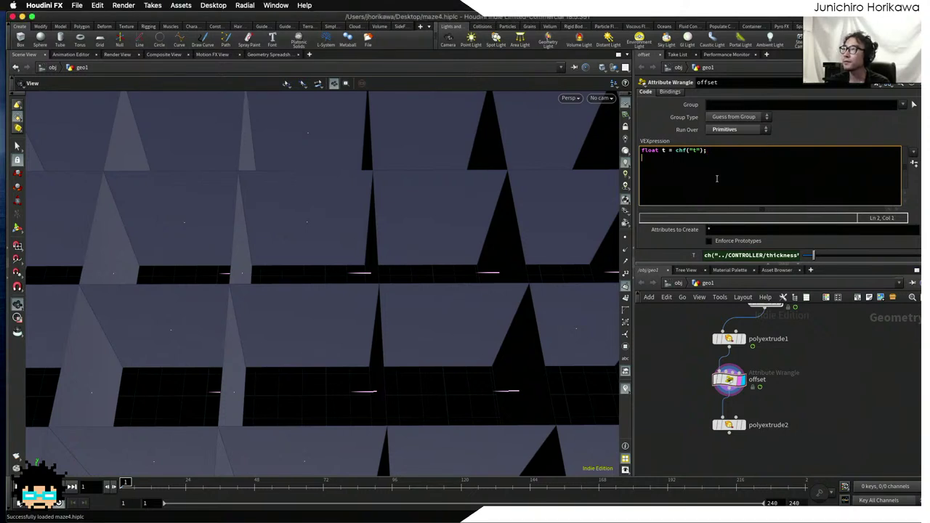
text(int)
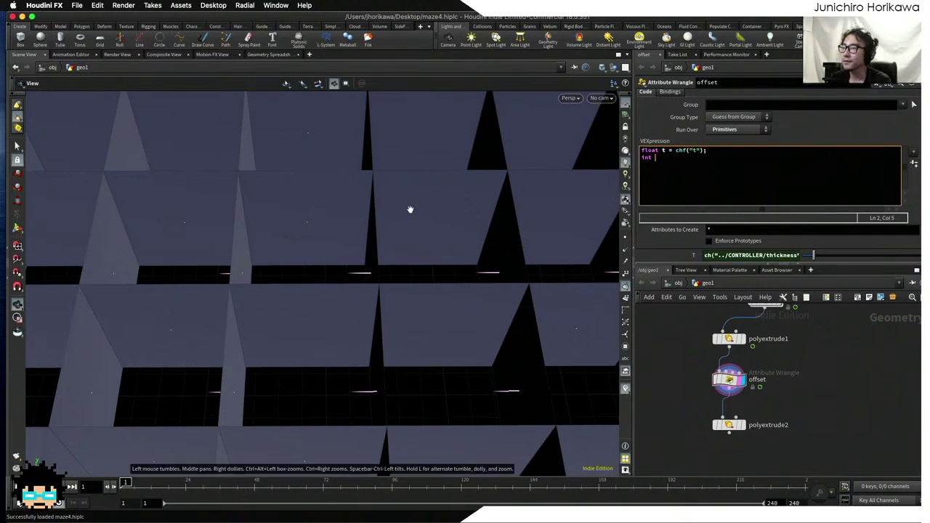
text( pts[] = primpoint)
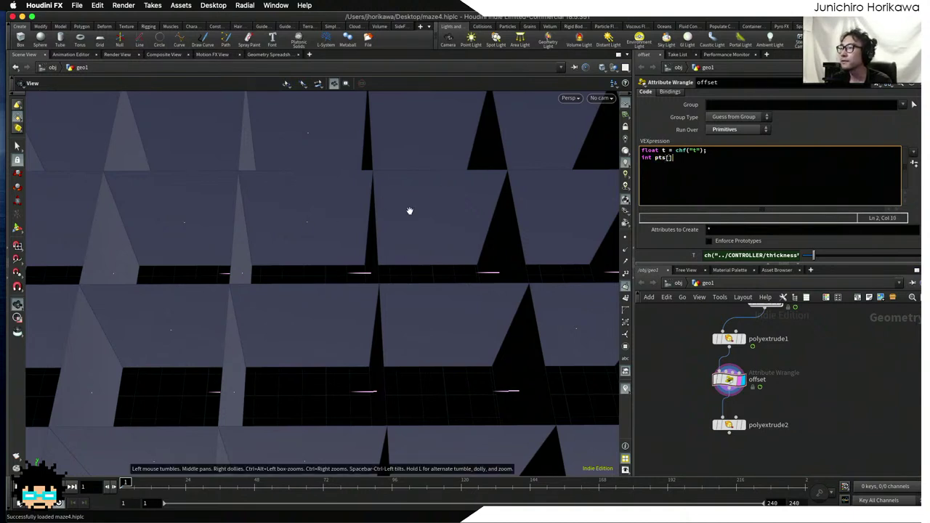
key(BackSpace)
key(BackSpace)
key(BackSpace)
key(BackSpace)
key(BackSpace)
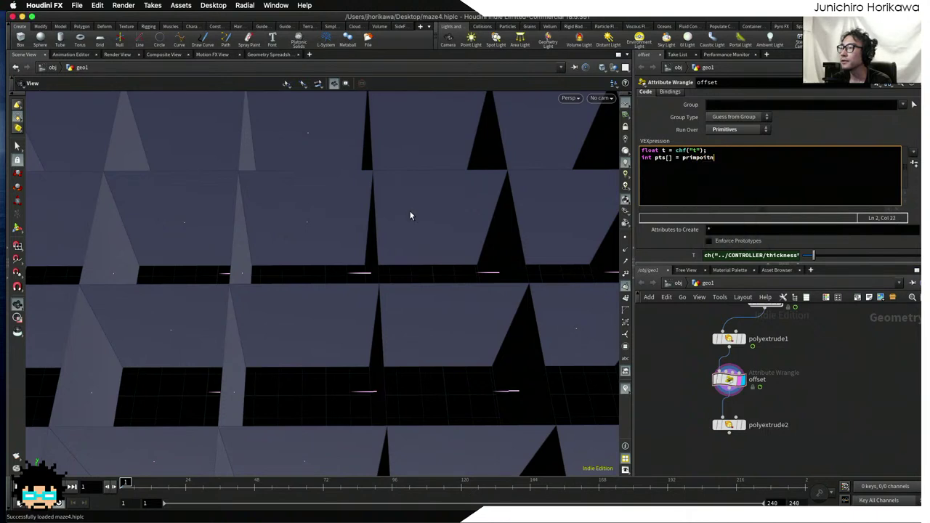
text(points(0, @prim)
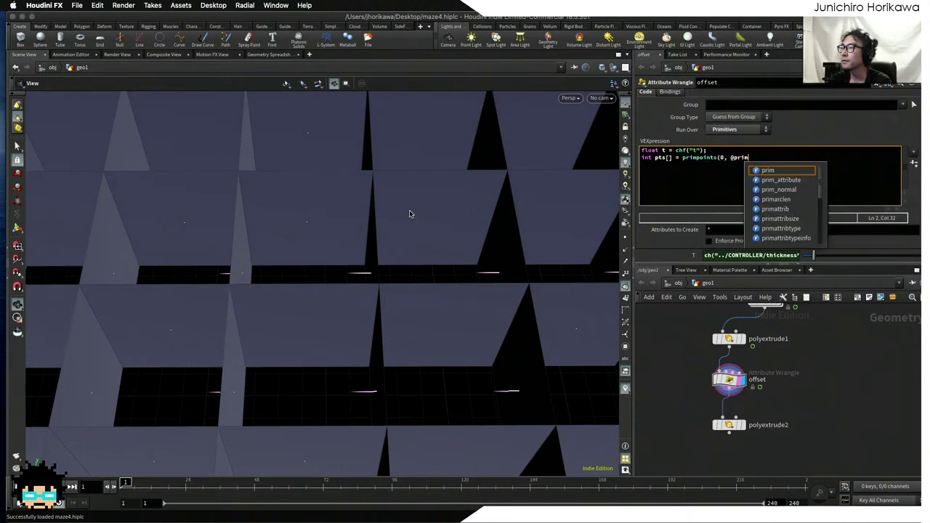
text(num);)
key(Return)
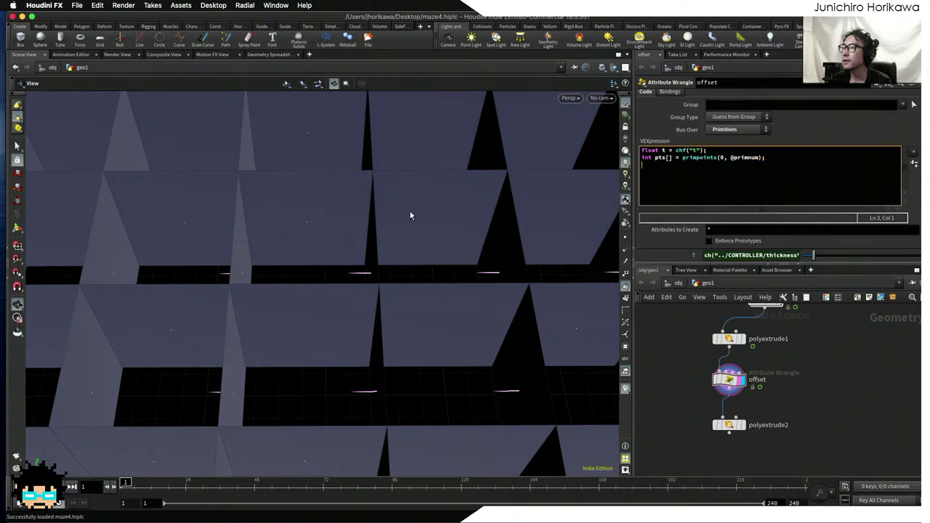
- Open a for loop over pts, reading each point's position with point(0, "P", pt)
text(for(in)
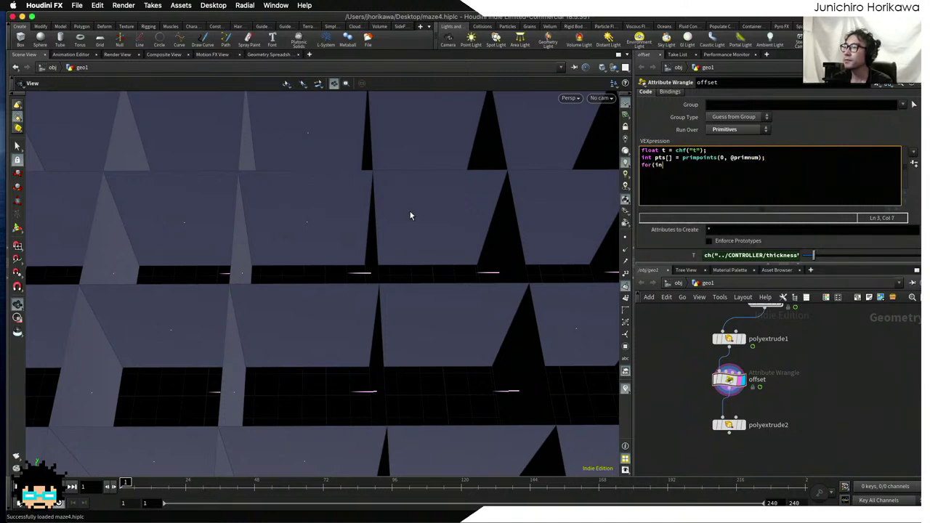
text(t i=0; i<len(pts); )
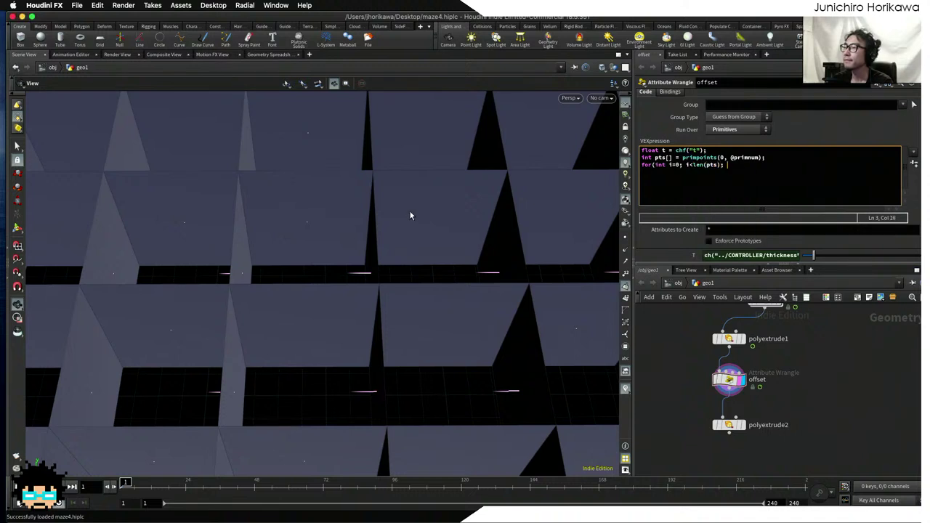
text(i++){)
key(Return)
key(Return)
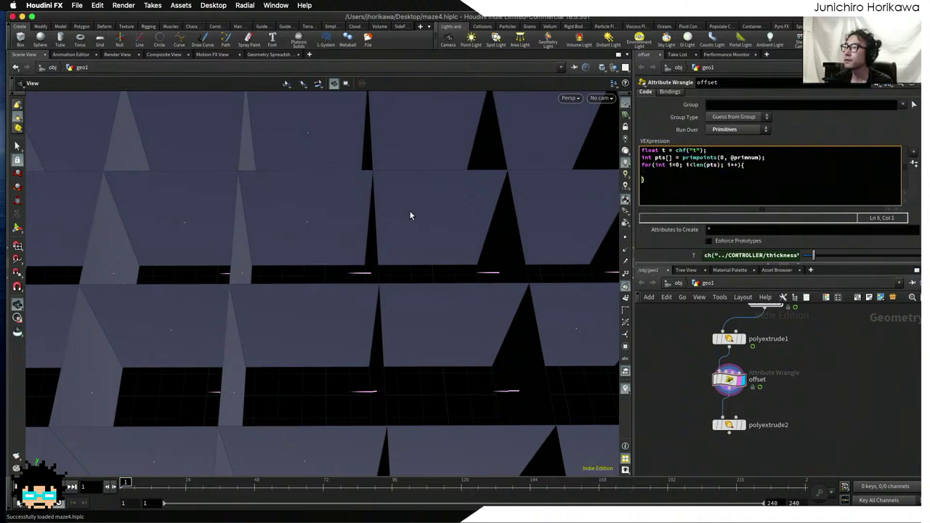
text(int pt = pts[i];)
key(Return)
text(vectro pso \)
key(BackSpace)
key(BackSpace)
key(BackSpace)
key(BackSpace)
key(BackSpace)
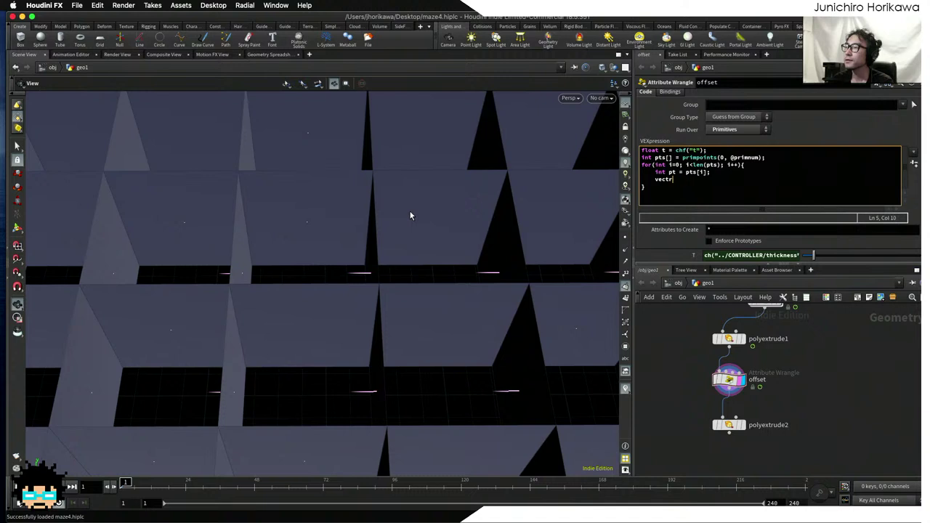
text(or =)
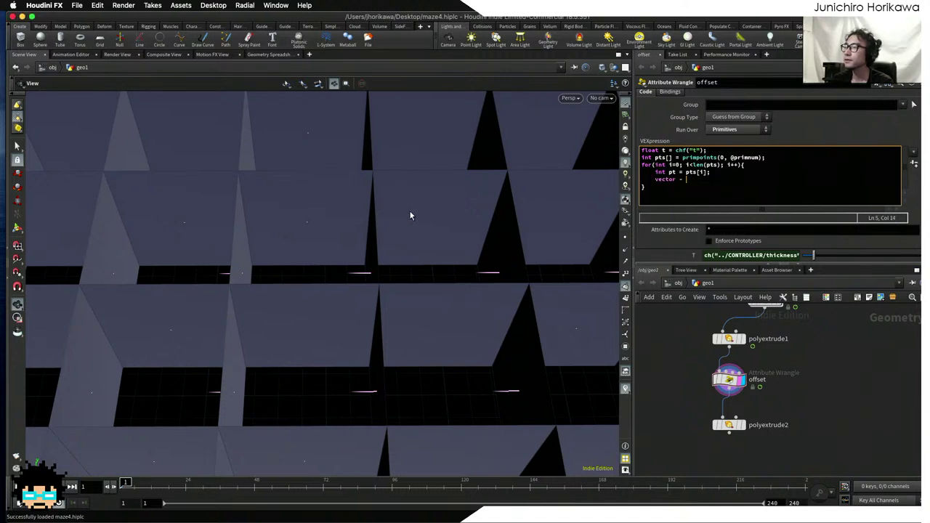
key(BackSpace)
key(BackSpace)
key(BackSpace)
text(pos = point()
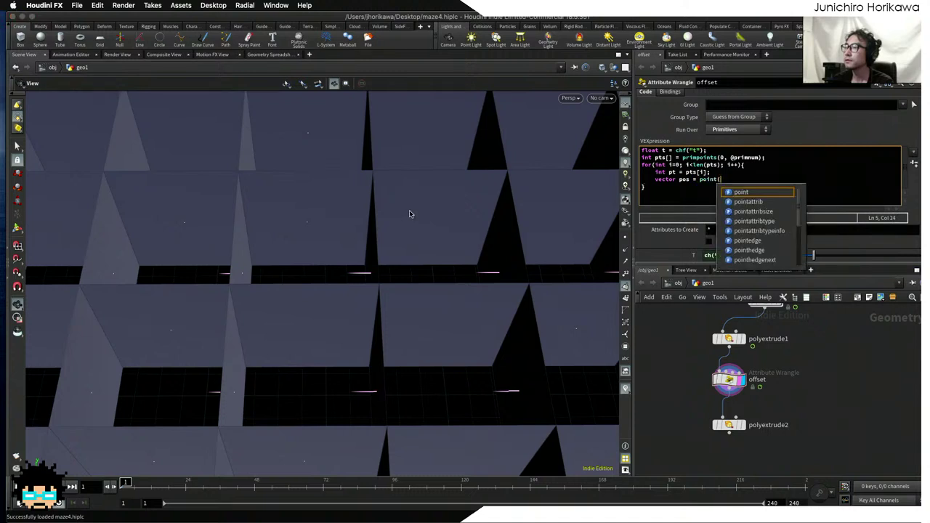
text(0, "P", pt);)
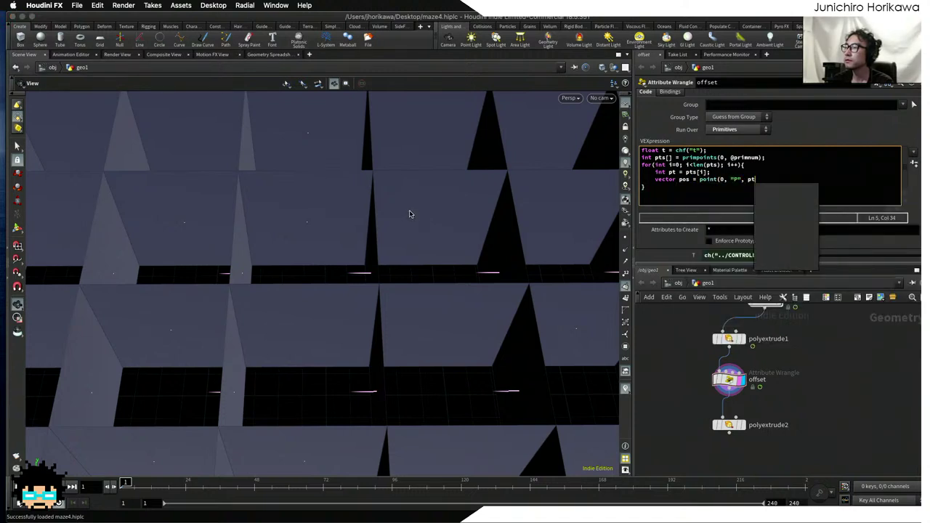
- Save the scene, subtract @N * t * 0.5 from pos, and begin setpointattrib(0, "P", pt, ...)
key(Return)
key(super+s)
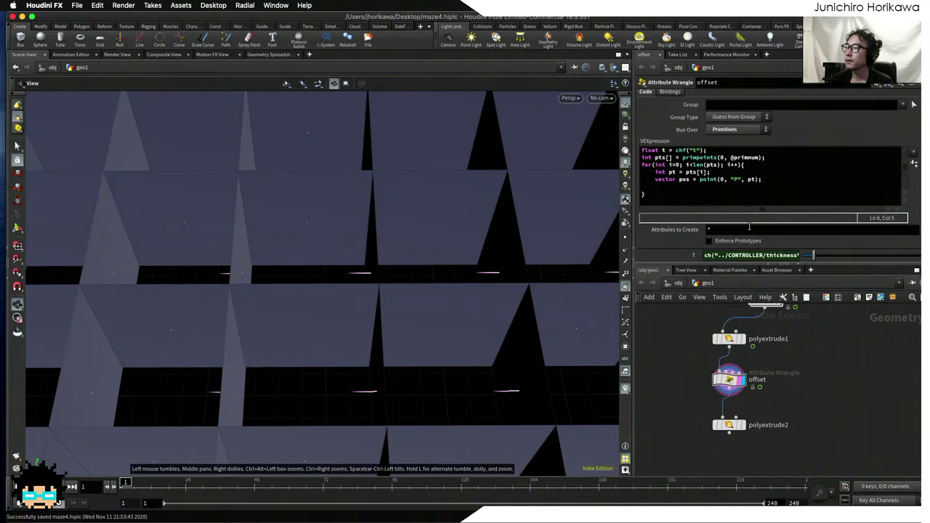
text(pos)
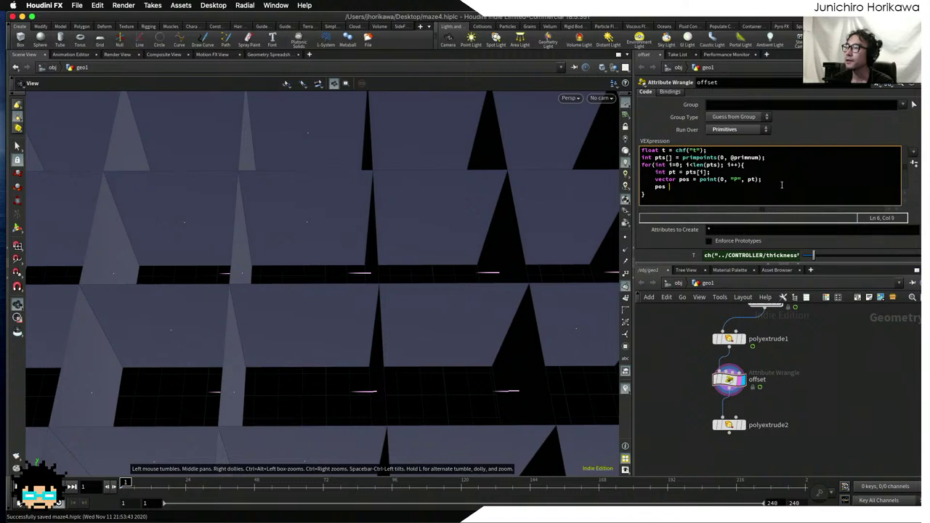
text( -=)
key(BackSpace)
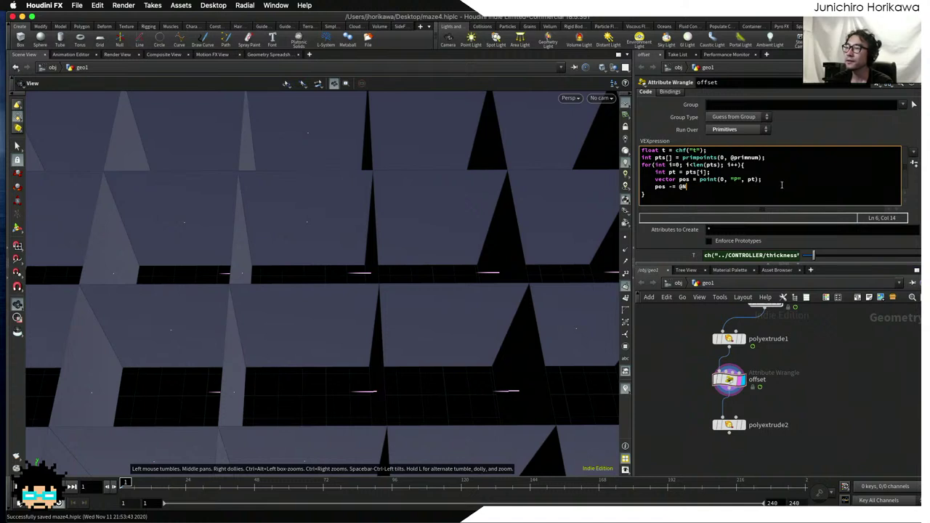
text(@N * )
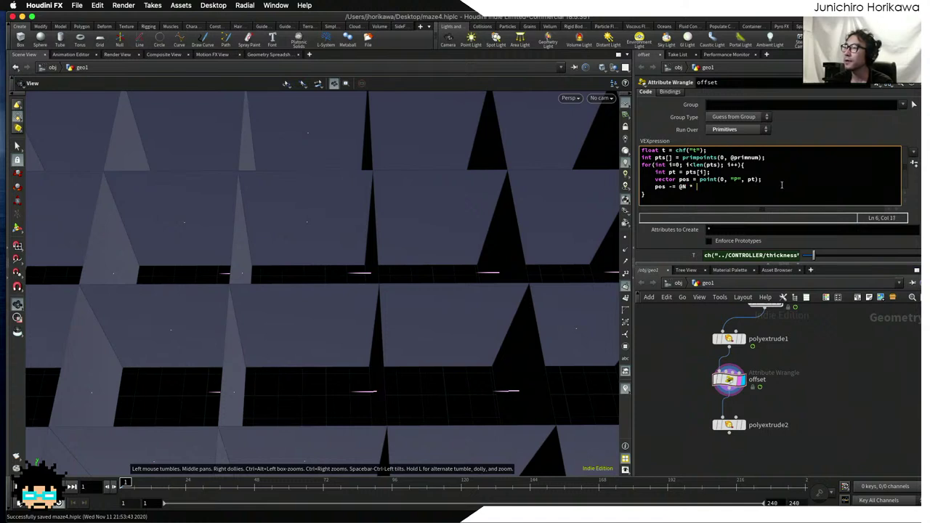
text(t * 0)
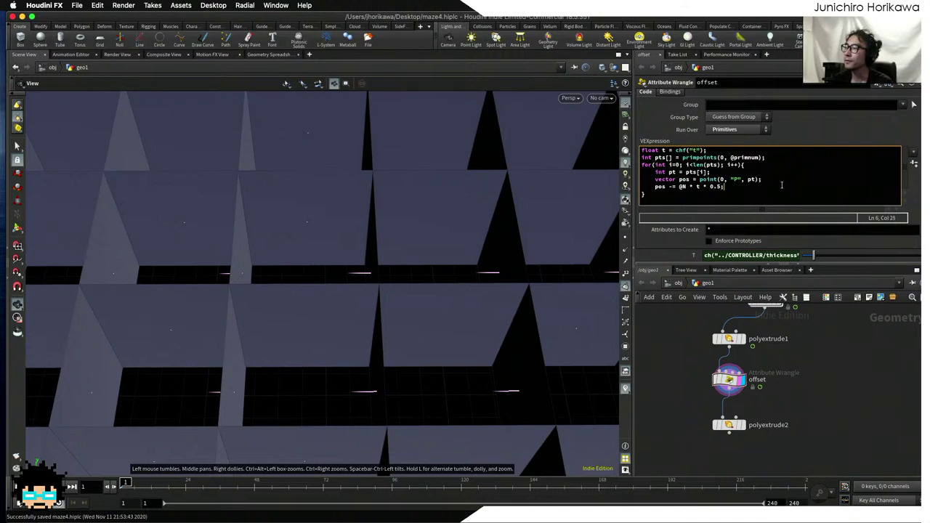
text(.5;)
key(Return)
text(s)
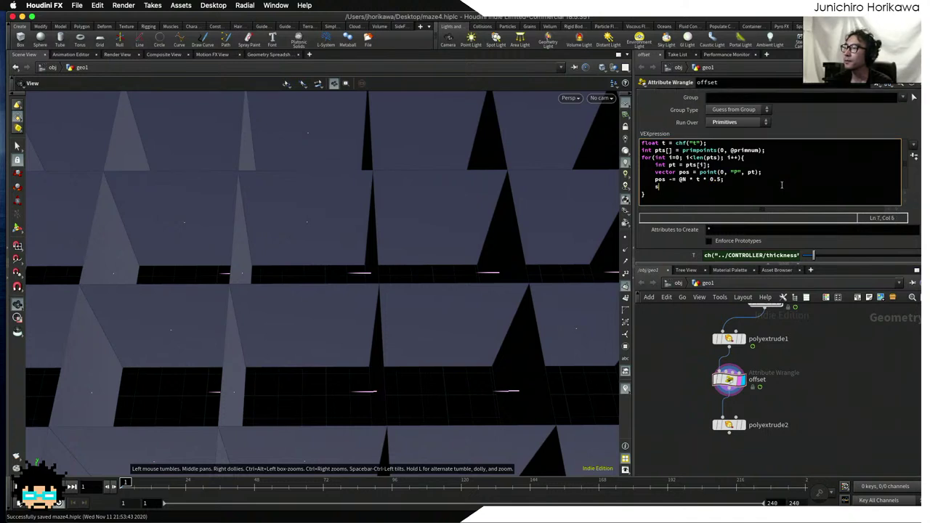
text(etpointat)
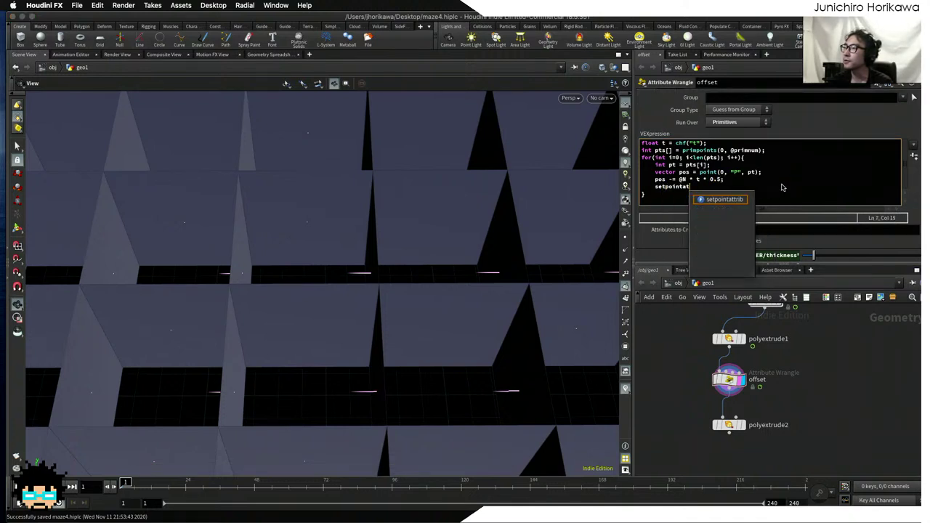
text(trib(0, "P)
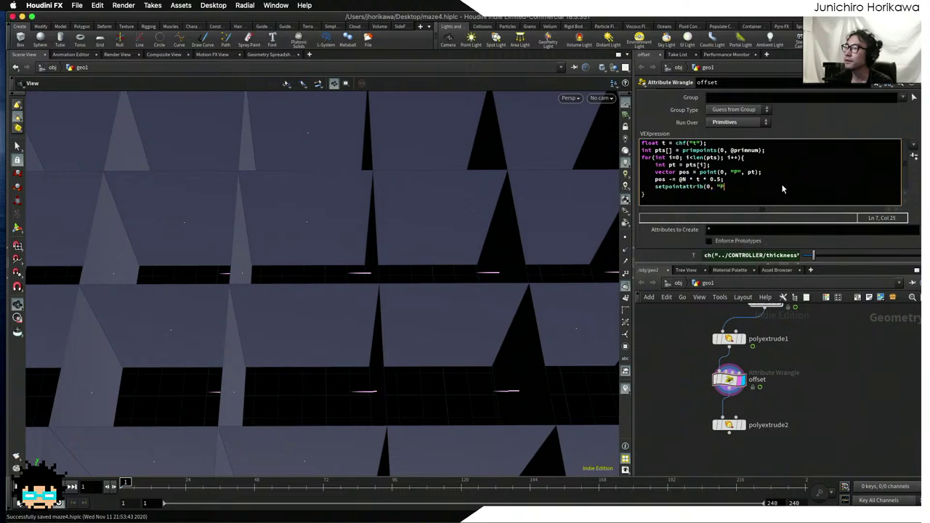
text(", pt, pos);)
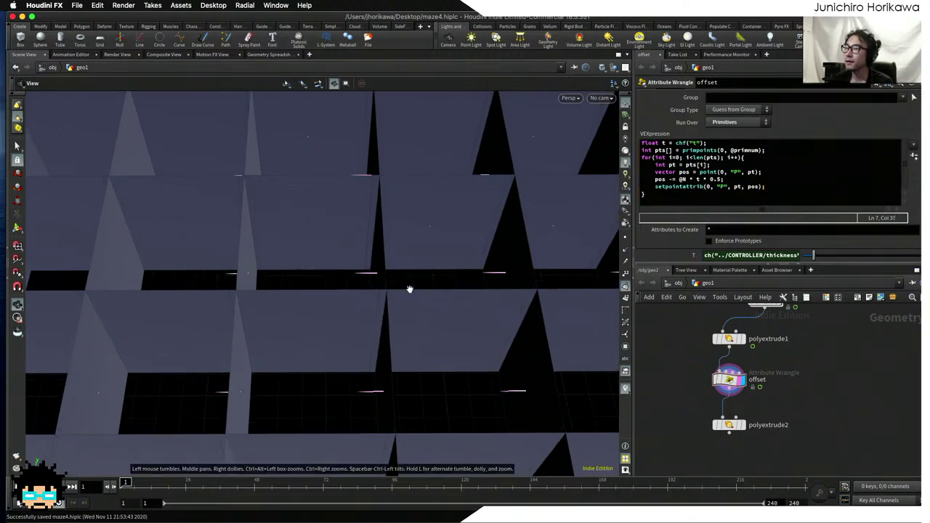
- Orbit and zoom the viewport to inspect the recooked maze grid
drag(409, 288, 293, 271)
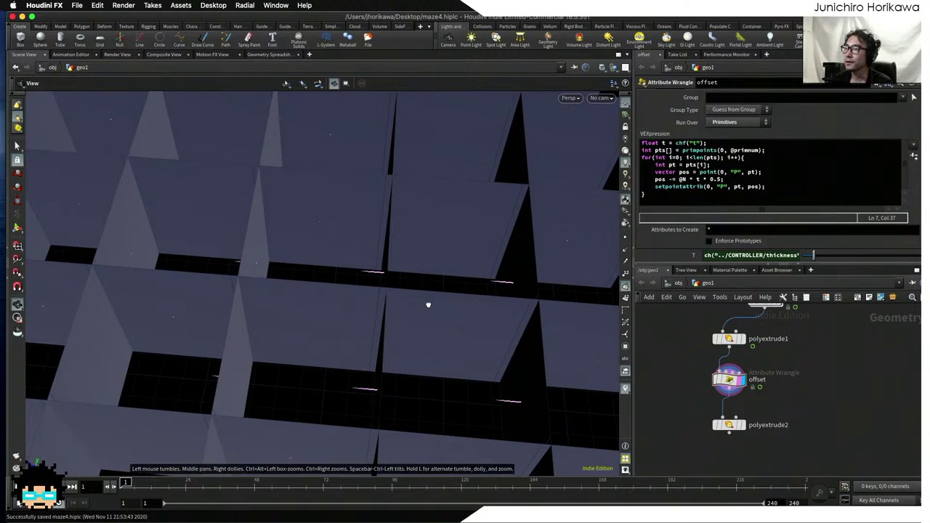
drag(428, 304, 374, 293)
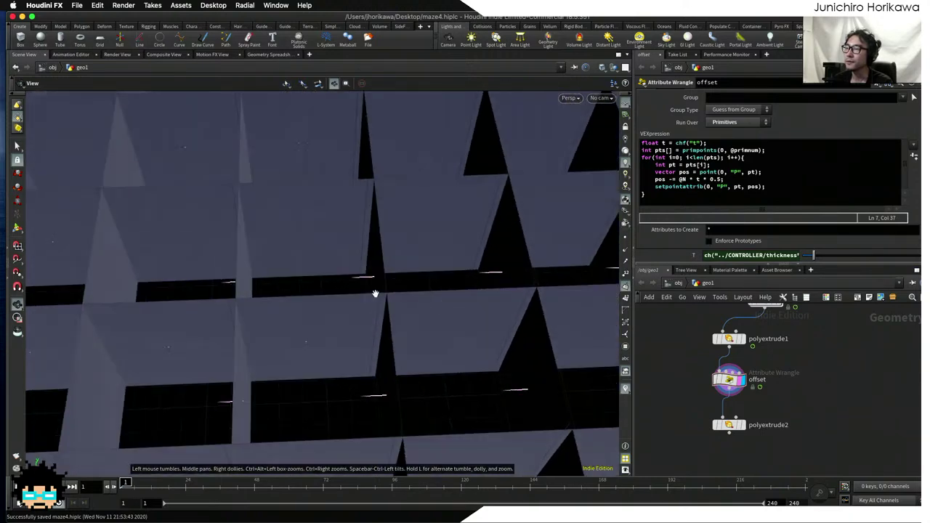
scroll(732, 377, up, 2)
- Display polyextrude2, hide the point normal markers, and play the animation to frame 182
click(740, 433)
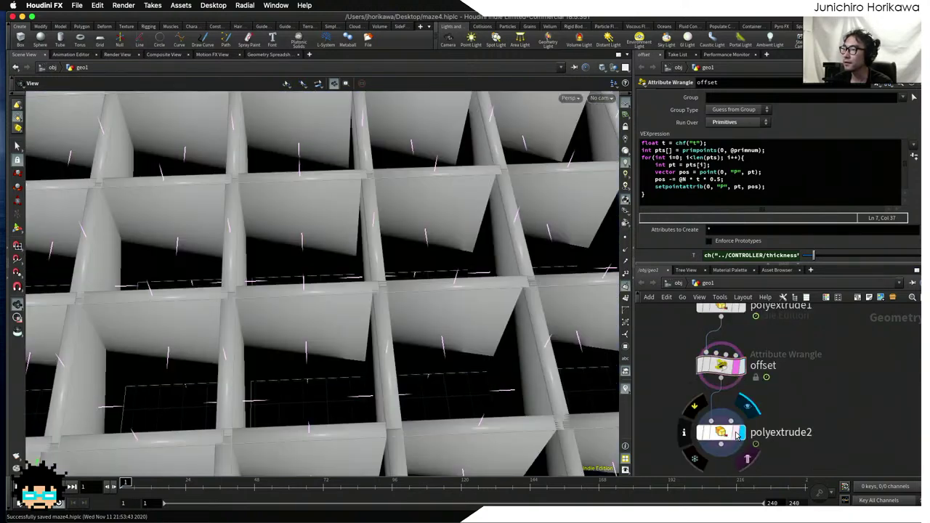
drag(721, 434, 721, 411)
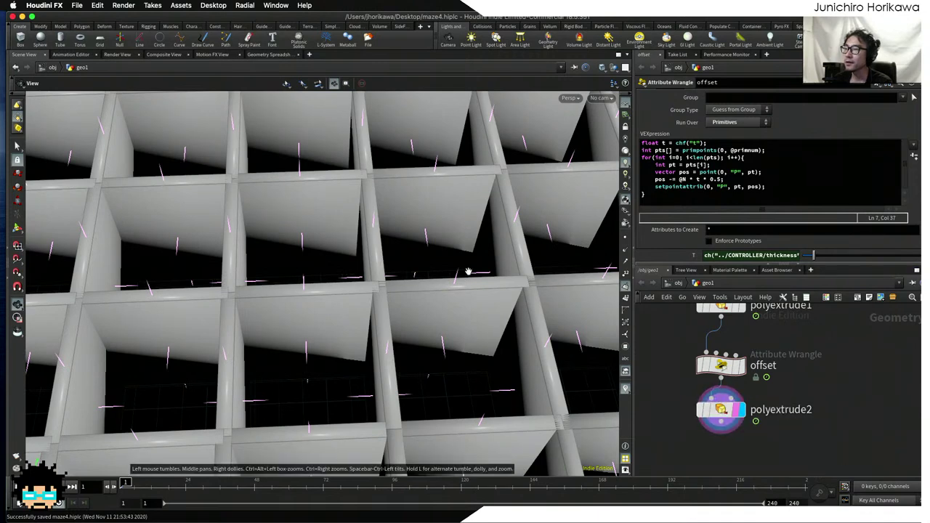
drag(469, 267, 528, 382)
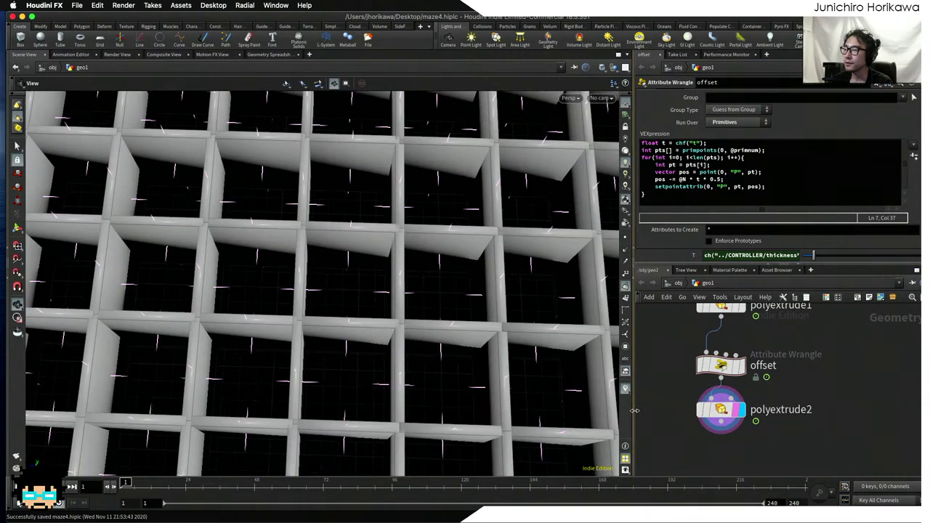
click(625, 288)
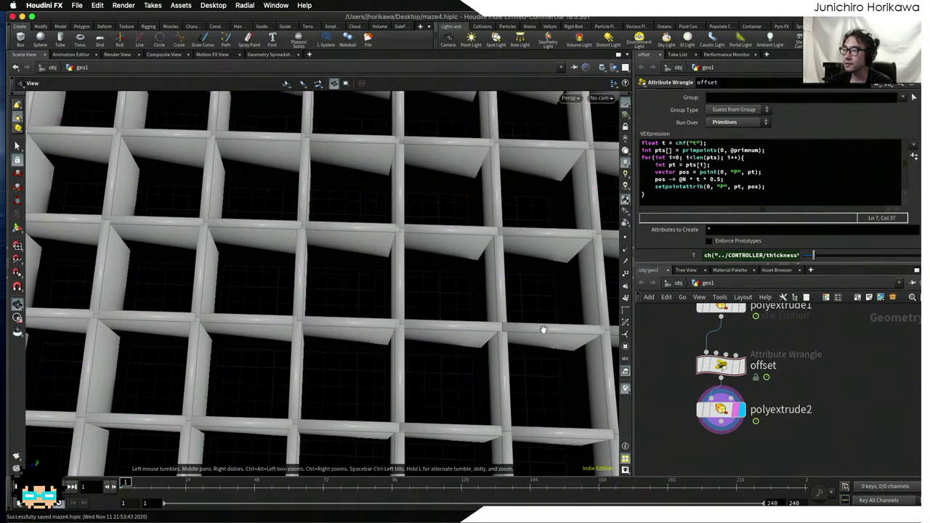
click(72, 485)
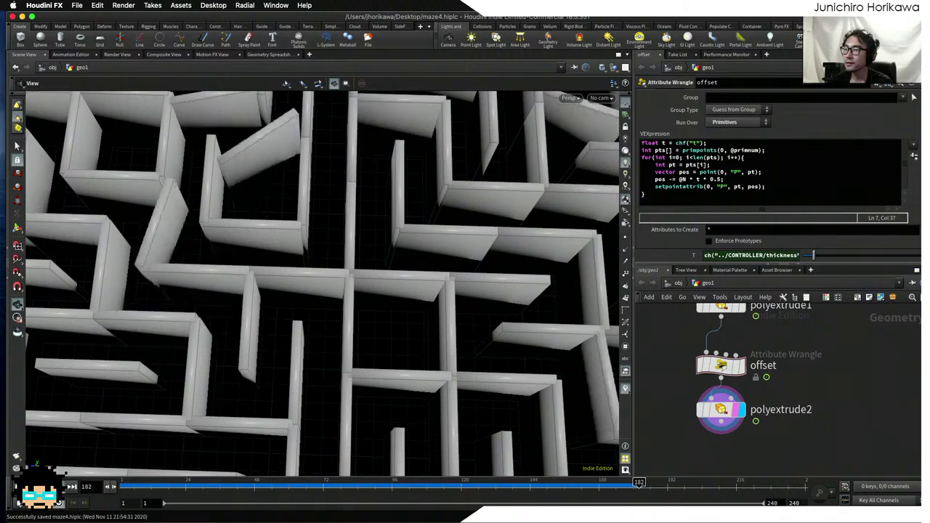
drag(355, 312, 318, 340)
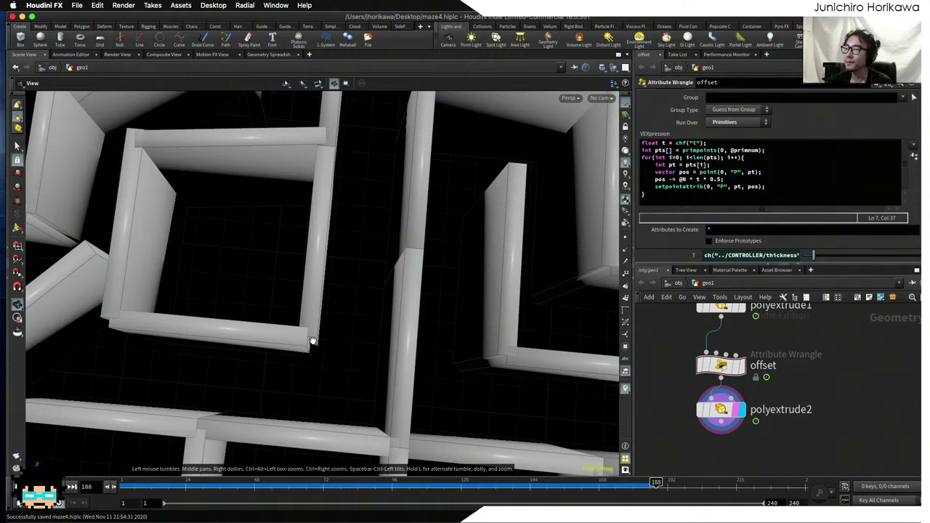
scroll(310, 340, up, 10)
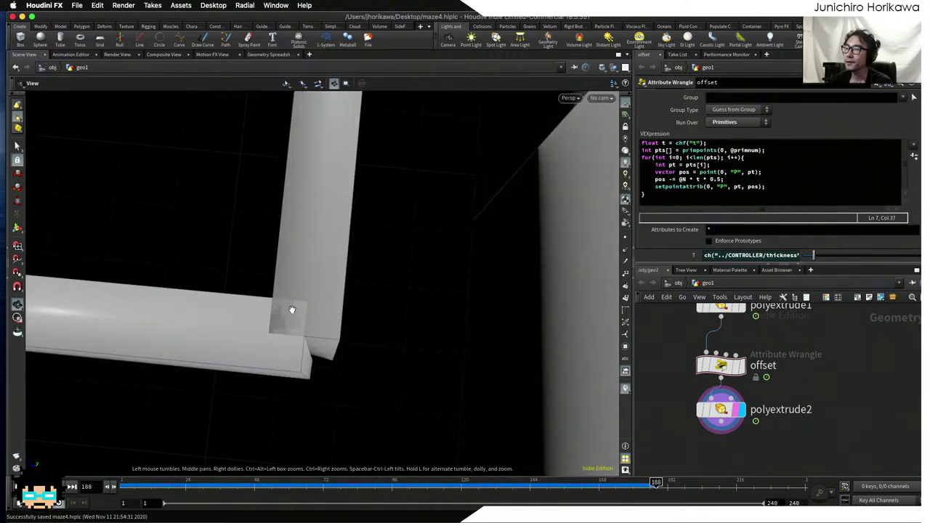
drag(314, 331, 307, 316)
drag(353, 357, 193, 321)
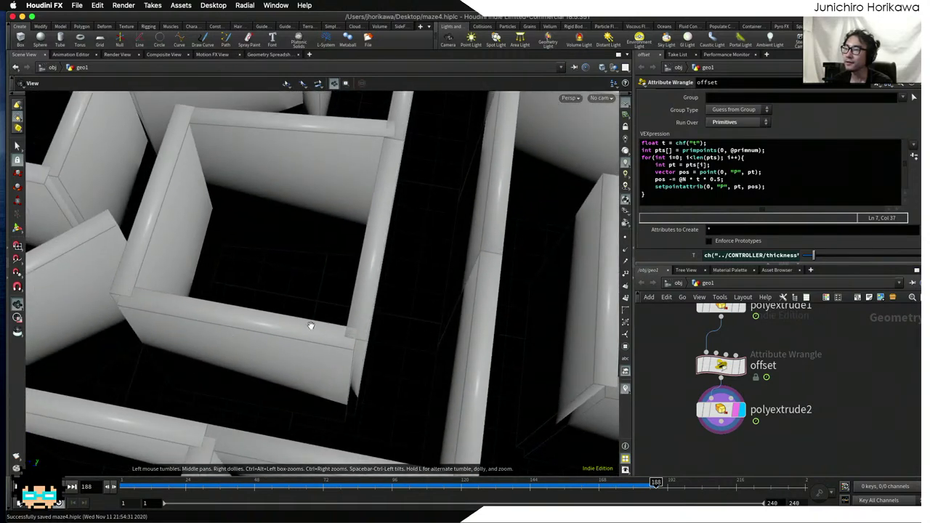
drag(328, 332, 343, 332)
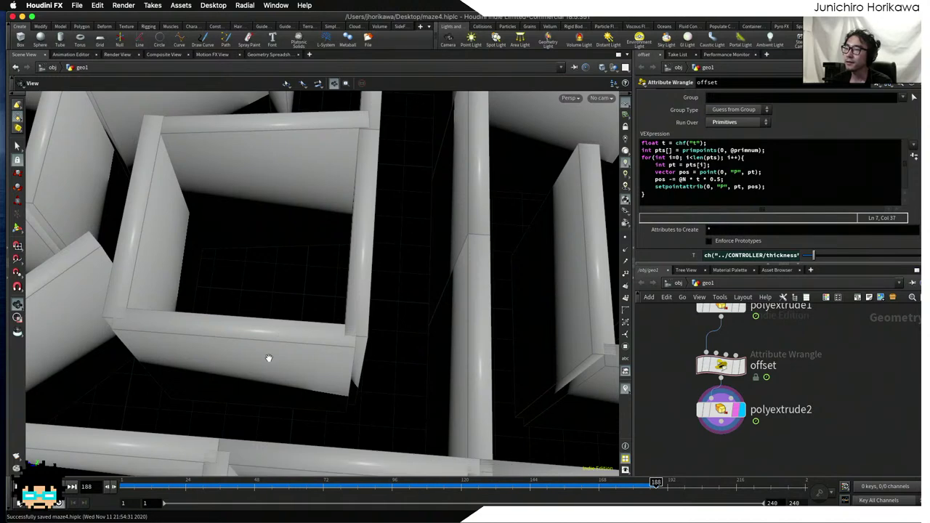
drag(268, 357, 364, 308)
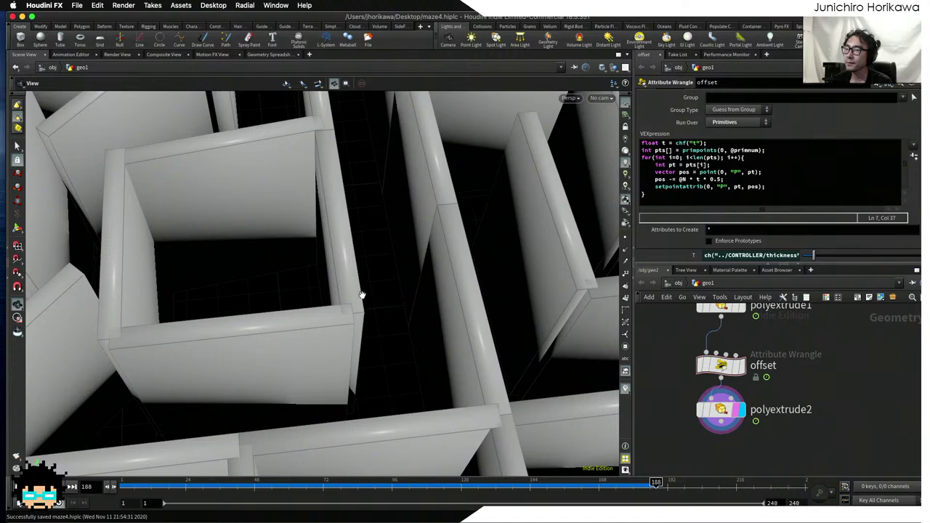
drag(369, 323, 307, 313)
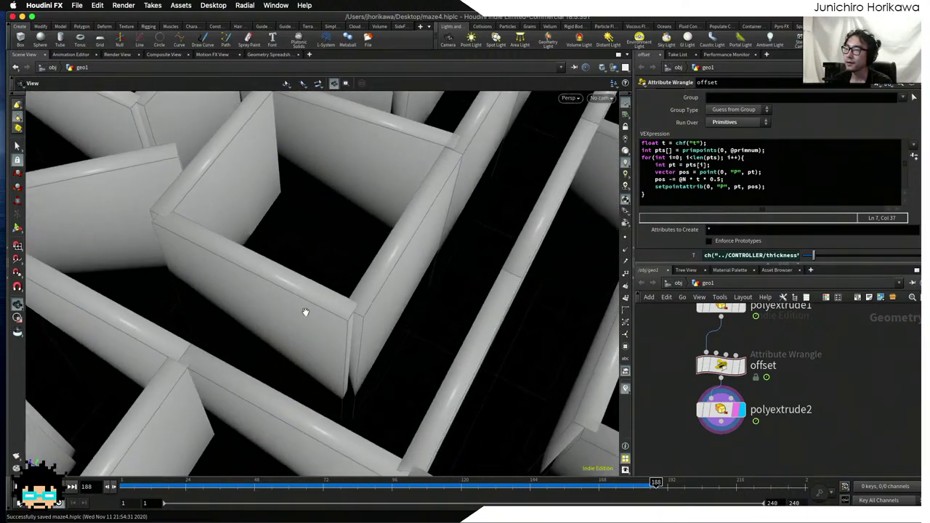
scroll(741, 407, down, 3)
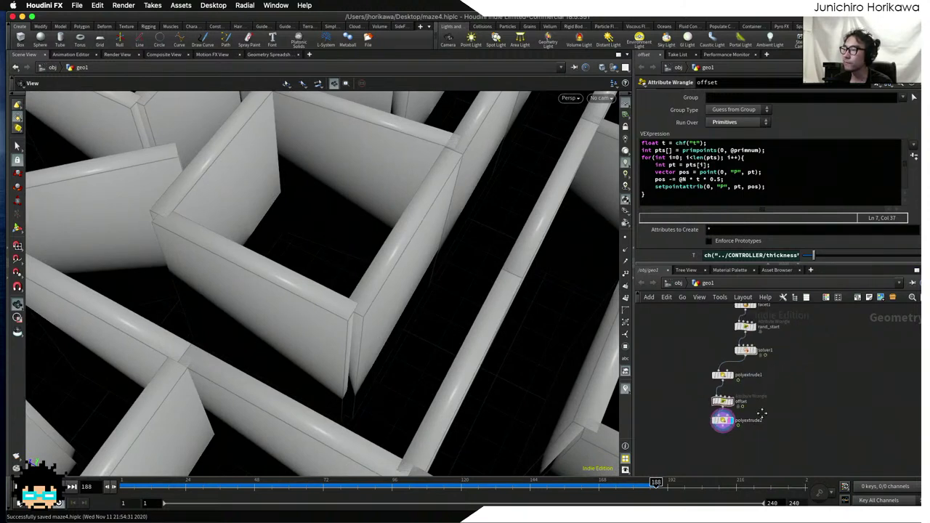
middle_drag(751, 396, 747, 438)
scroll(746, 438, up, 1)
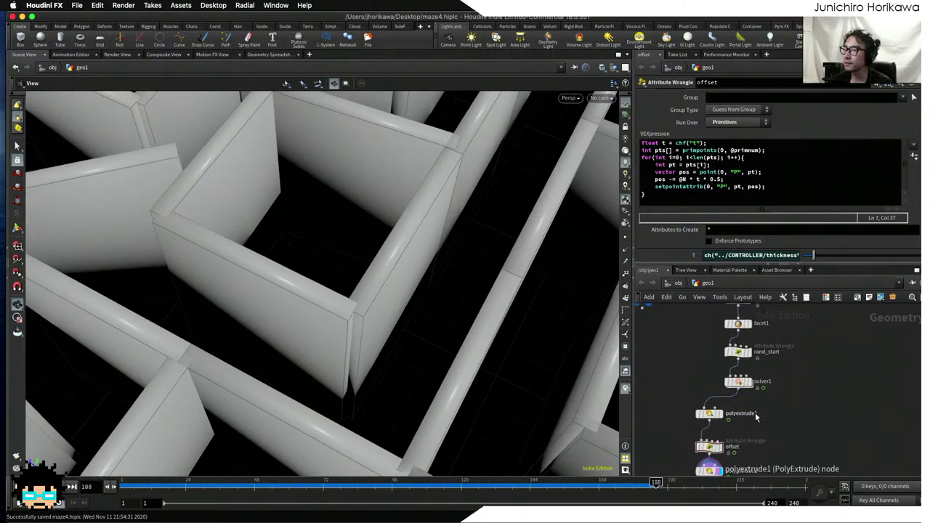
scroll(756, 407, up, 4)
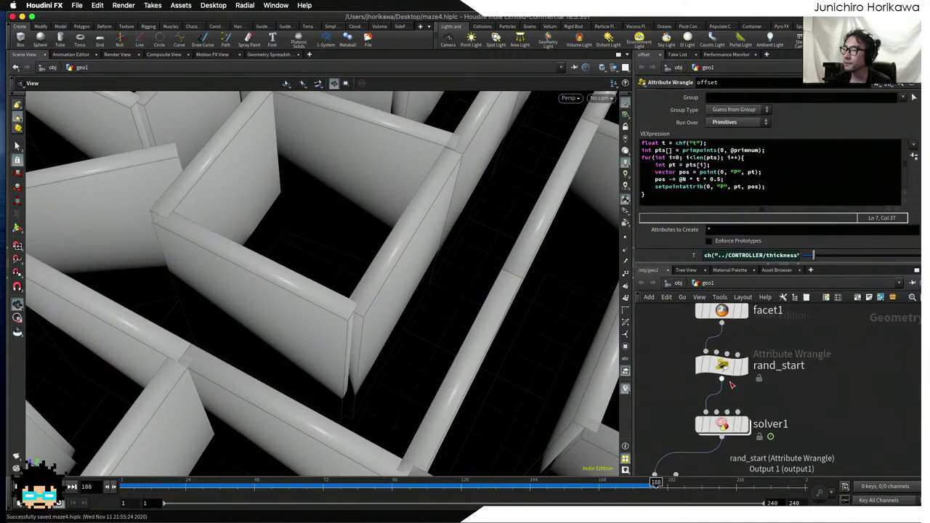
- Move the bottom nodes down to open space below rand_start, then add solver1 to the selection
drag(721, 367, 723, 371)
scroll(755, 436, down, 5)
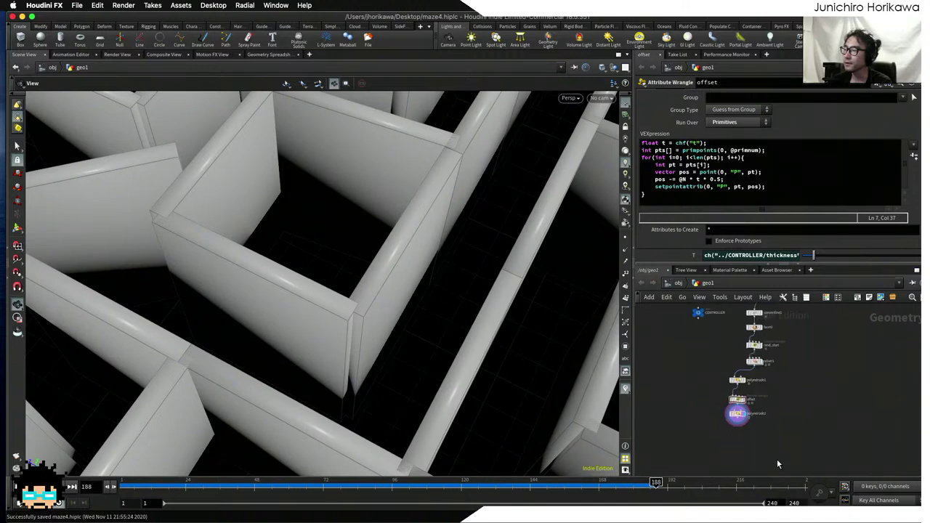
drag(777, 459, 721, 363)
scroll(722, 367, up, 4)
scroll(792, 378, down, 3)
scroll(791, 378, up, 3)
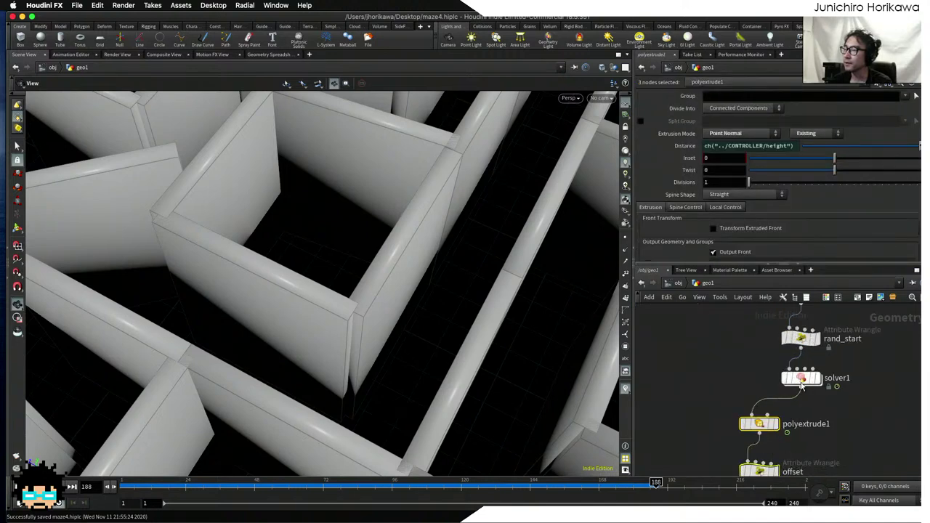
drag(799, 384, 760, 429)
scroll(761, 392, down, 3)
shift+click(774, 359)
scroll(760, 406, up, 4)
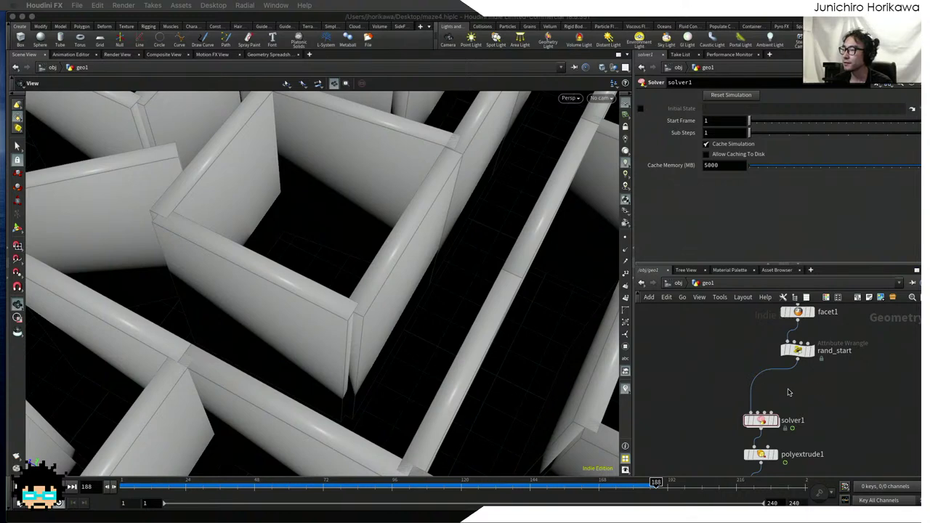
- Create a Primitive Wrangle and drop it onto the wire between rand_start and solver1
scroll(790, 392, right, 5)
key(Tab)
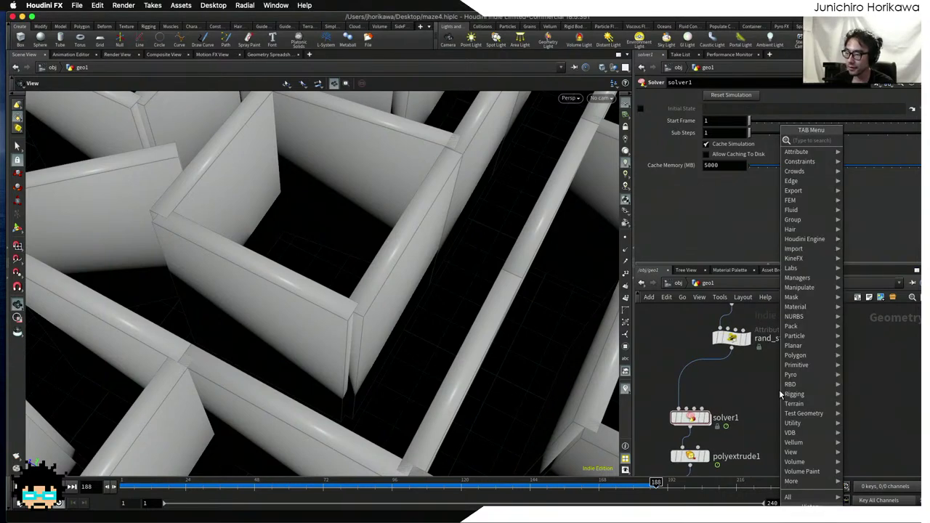
text(pt)
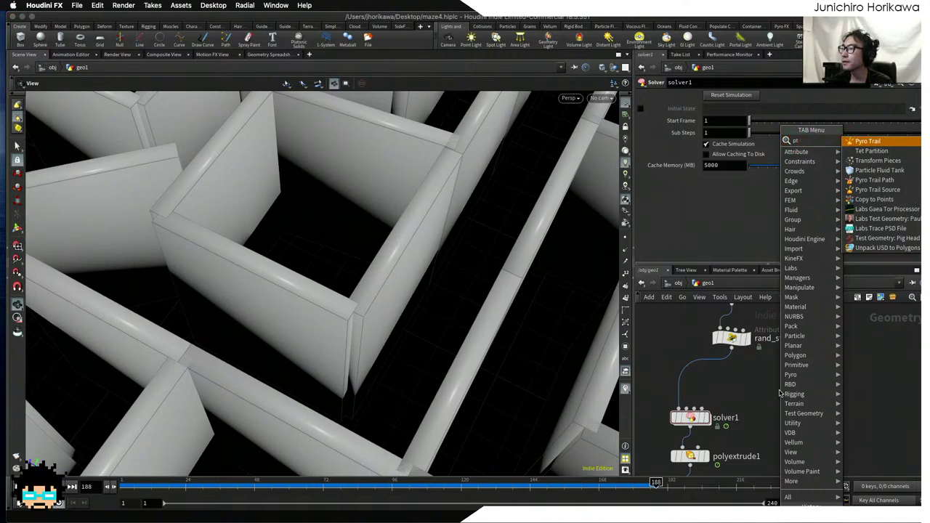
key(BackSpace)
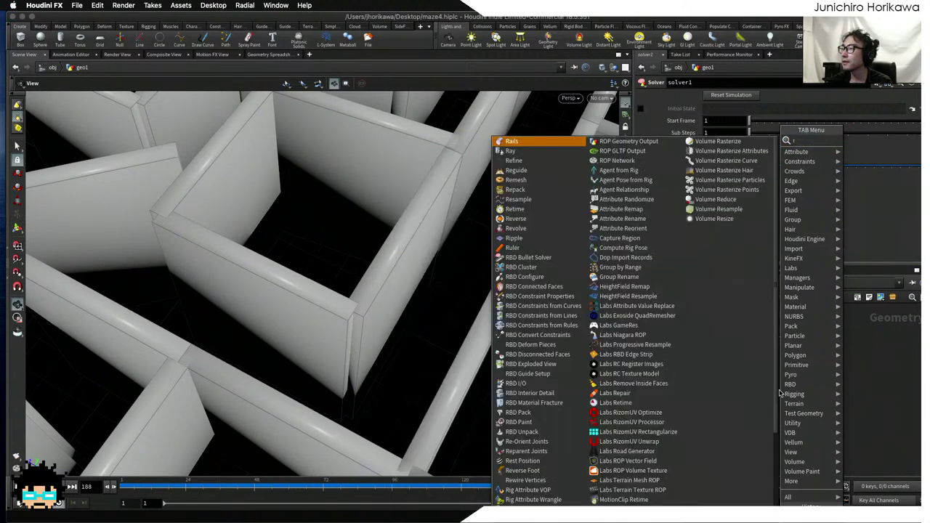
text(rimi)
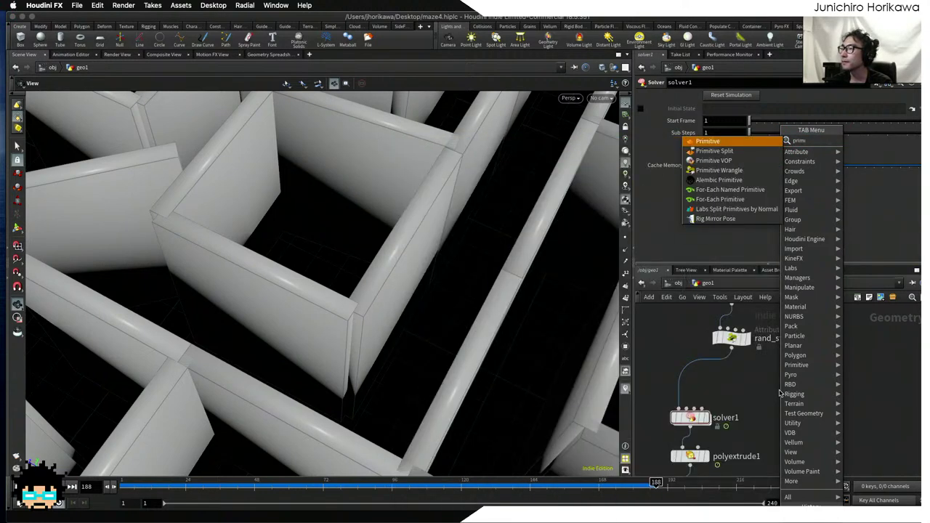
key(BackSpace)
text(v)
key(BackSpace)
key(BackSpace)
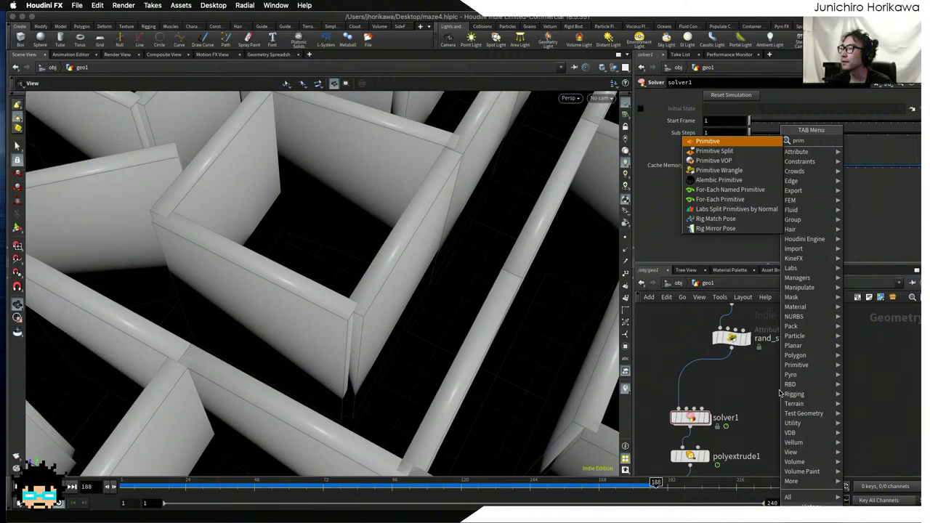
key(Down)
key(Down)
key(Down)
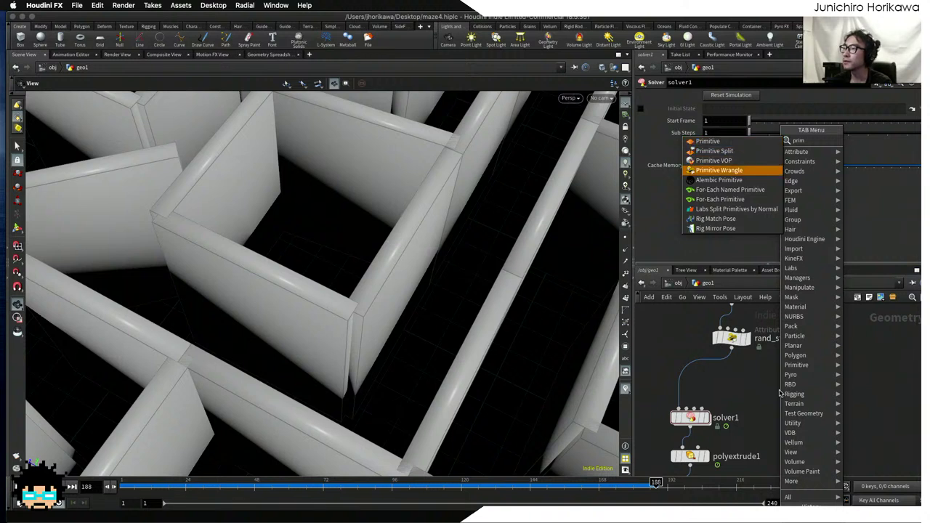
key(Return)
click(770, 385)
drag(770, 385, 708, 374)
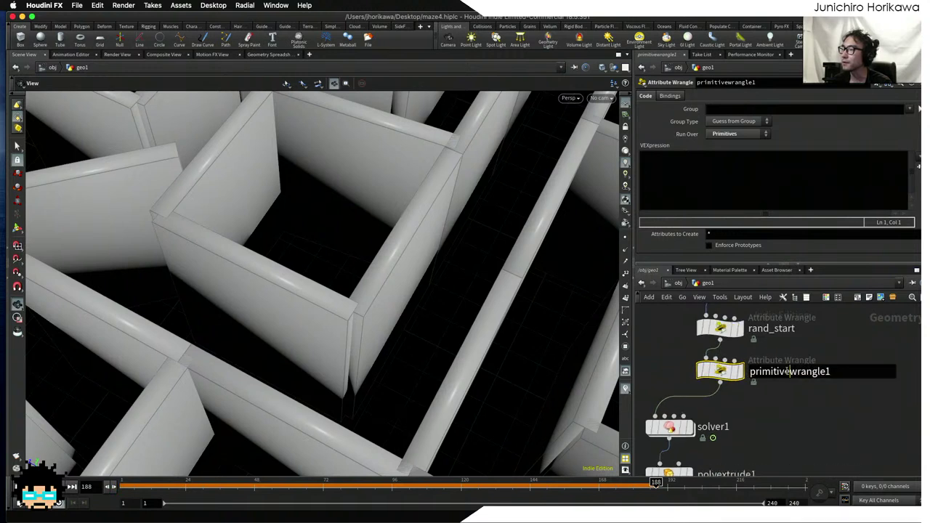
- Rename the new wrangle node to thickness_extend
double_click(787, 371)
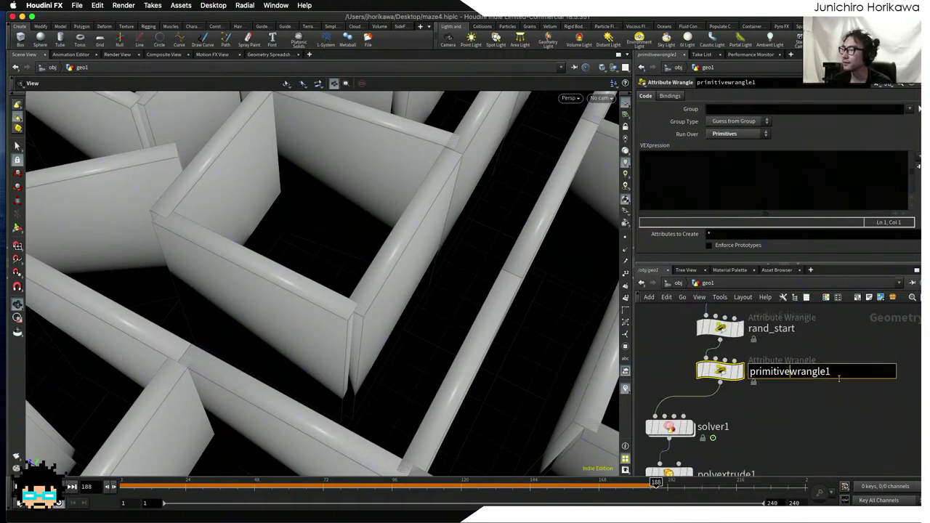
key(super+a)
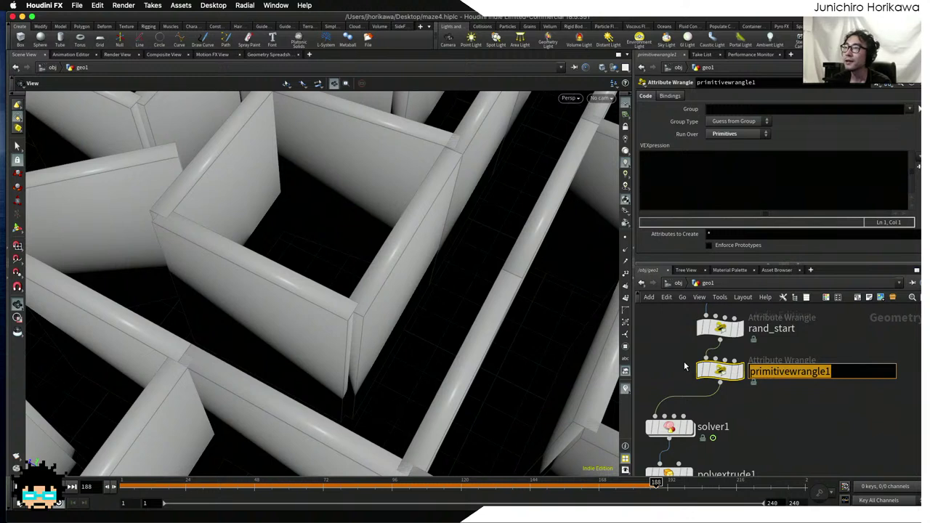
text(thicknes)
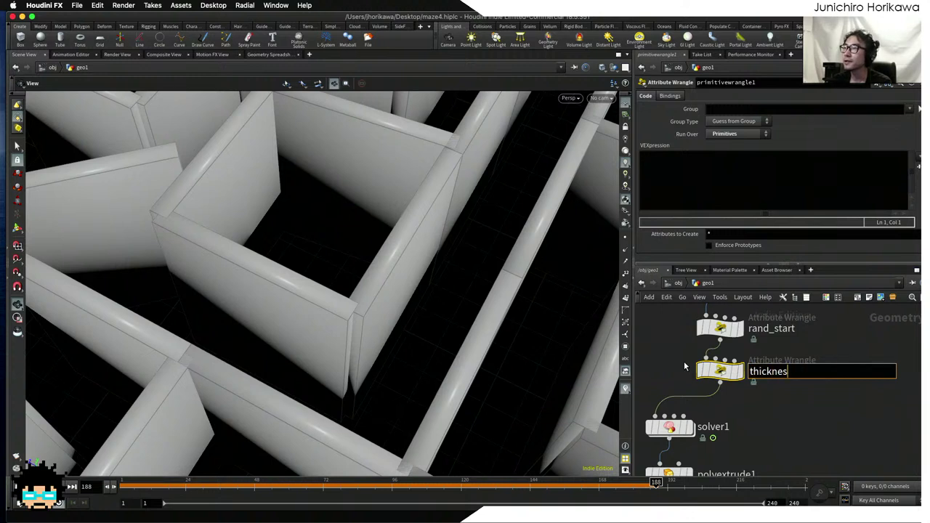
text(s_extend)
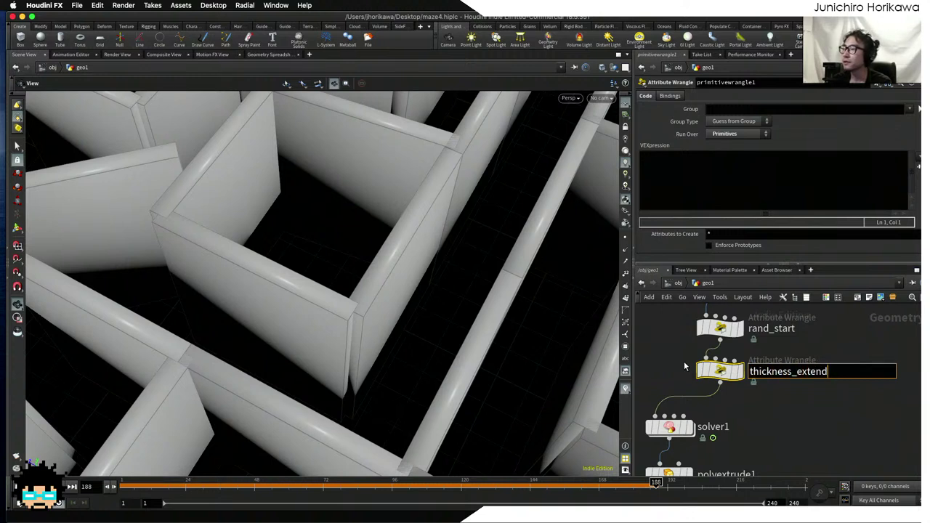
key(Return)
- Start its VEX with float t = chf("t"); using chf autocompletion
mouse_move(742, 372)
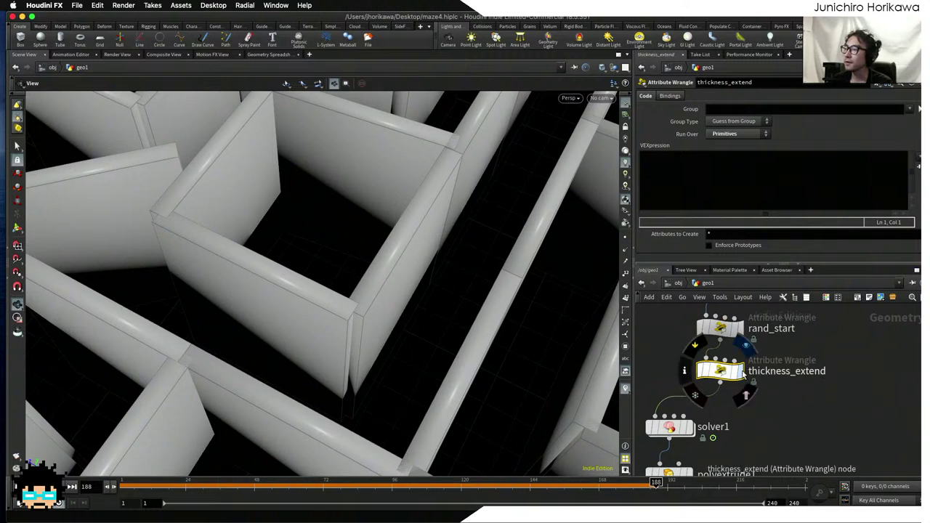
click(717, 182)
text(fl)
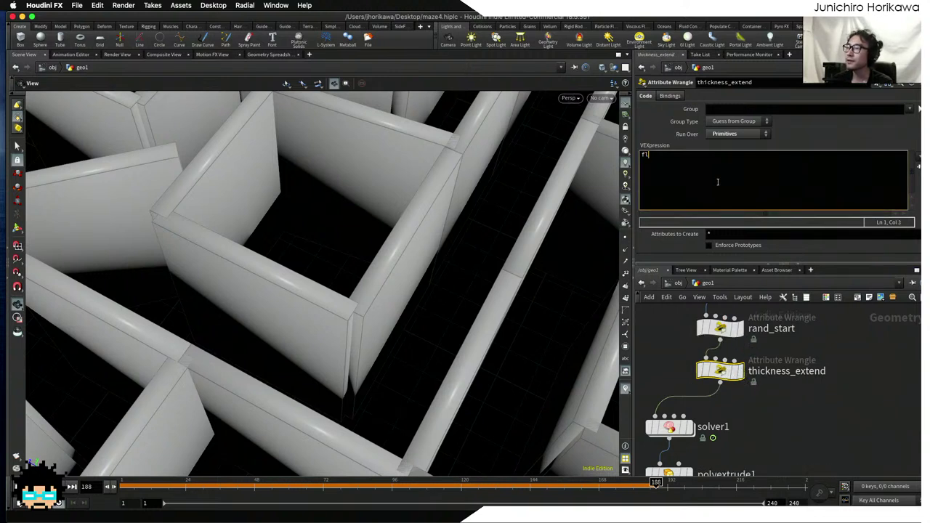
text(oat t )
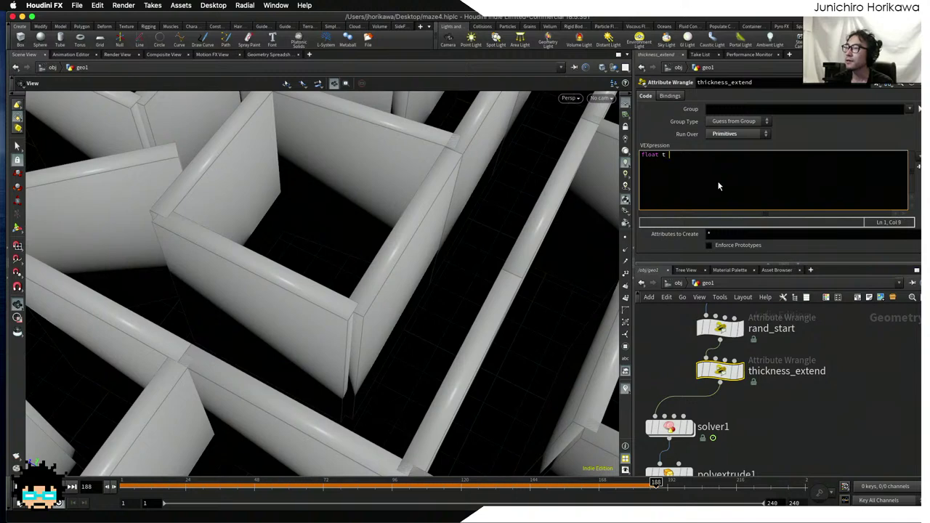
text(= cf)
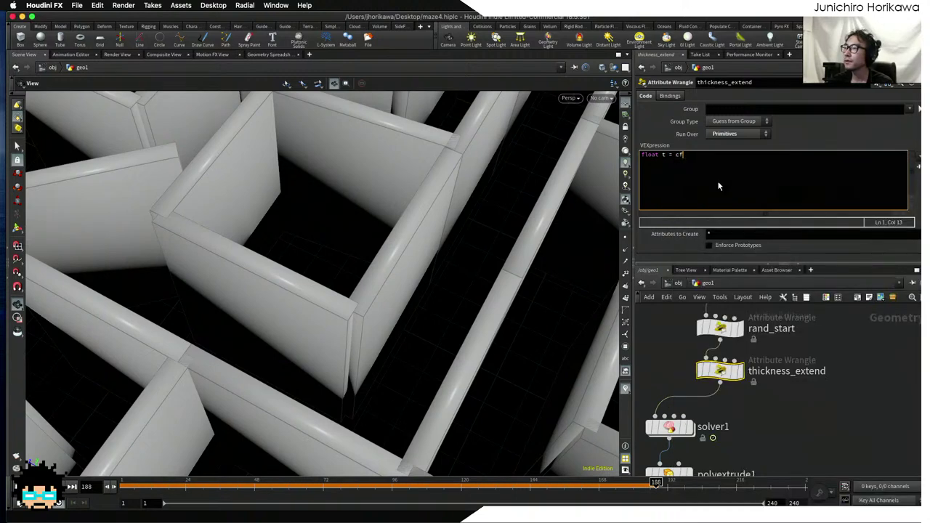
key(Return)
text((')
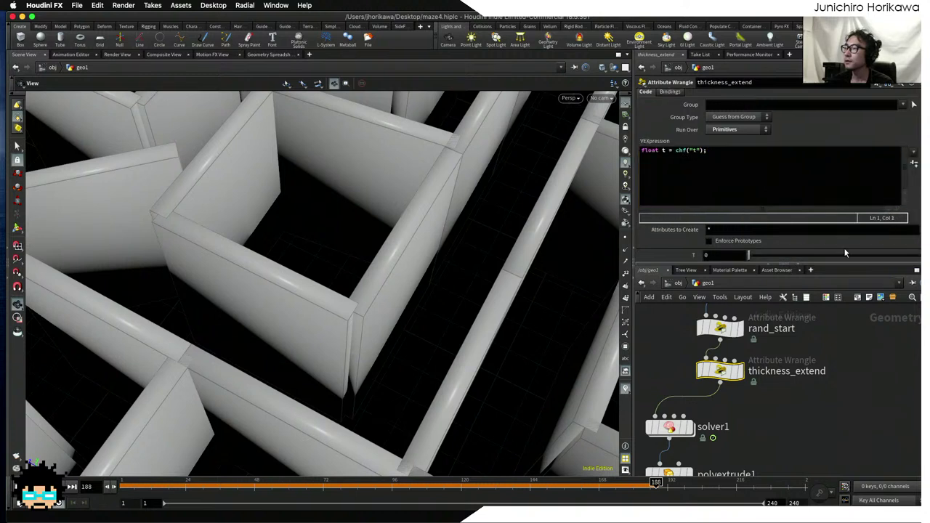
- Add a spare t parameter to thickness_extend and copy CONTROLLER's thickness parameter
click(915, 166)
key(h)
click(728, 376)
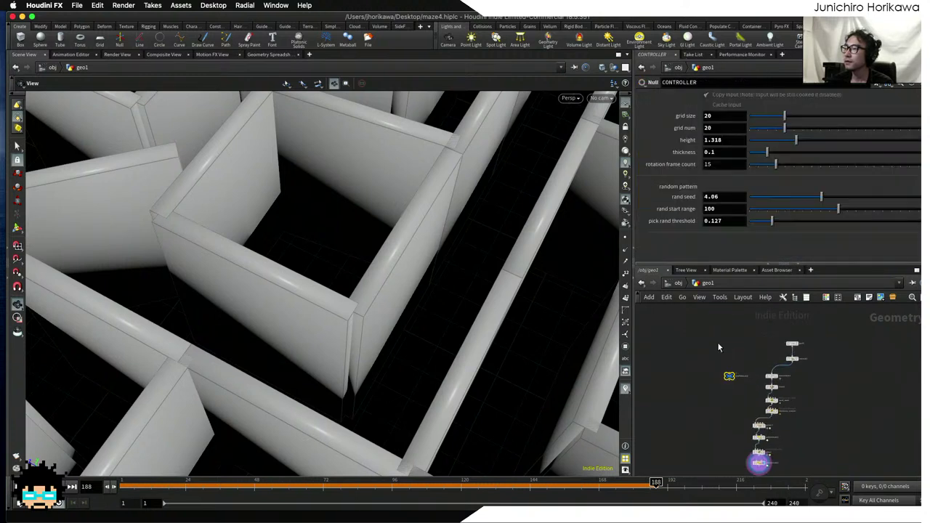
right_click(710, 152)
click(751, 216)
scroll(784, 405, up, 1)
scroll(784, 406, up, 4)
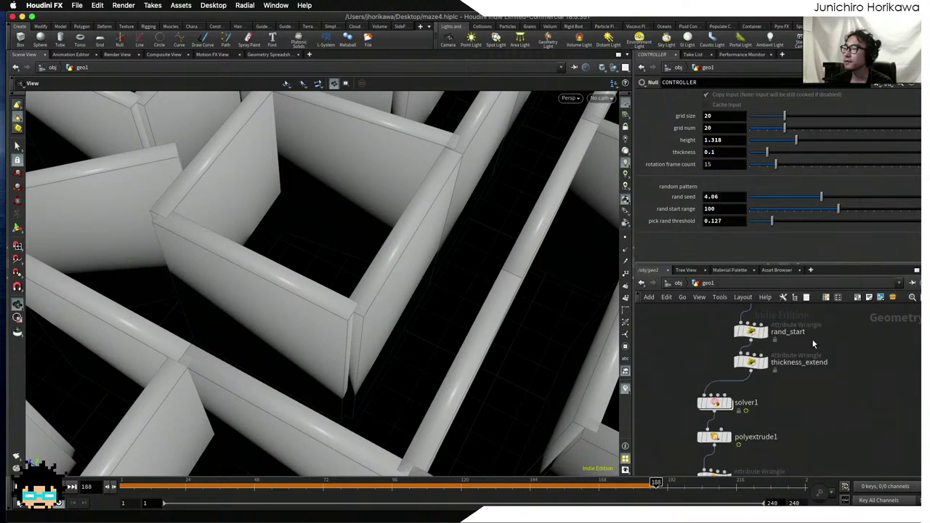
- Paste thickness as a relative reference on t, giving ch("../CONTROLLER/thickness"), and save maze4.hiplc
click(756, 373)
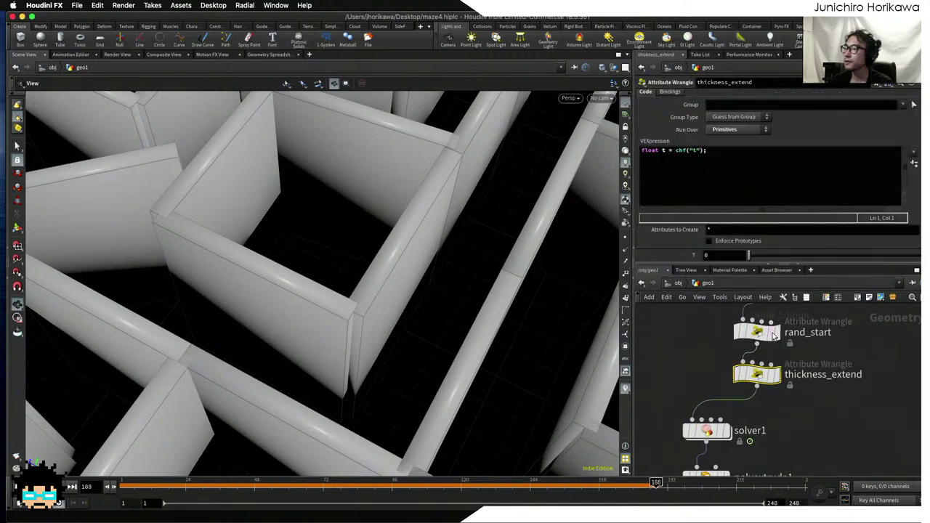
click(730, 256)
right_click(730, 257)
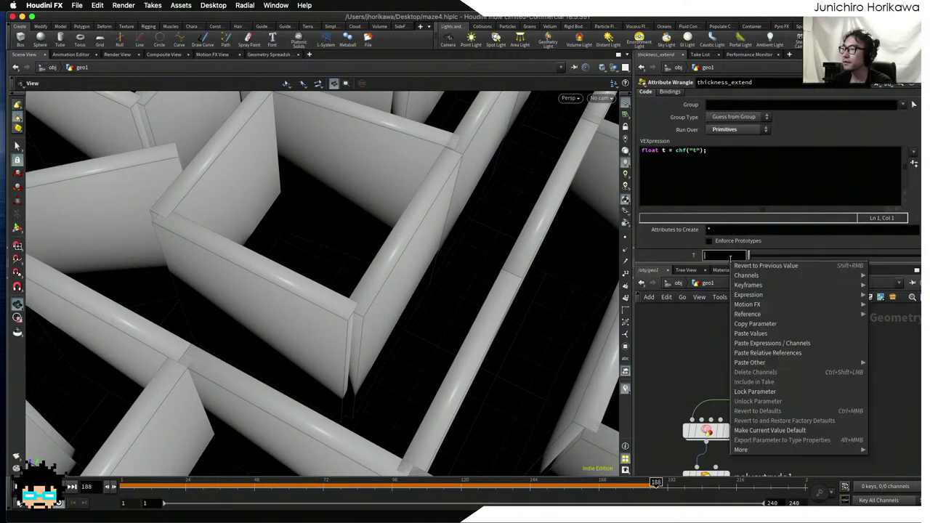
click(761, 347)
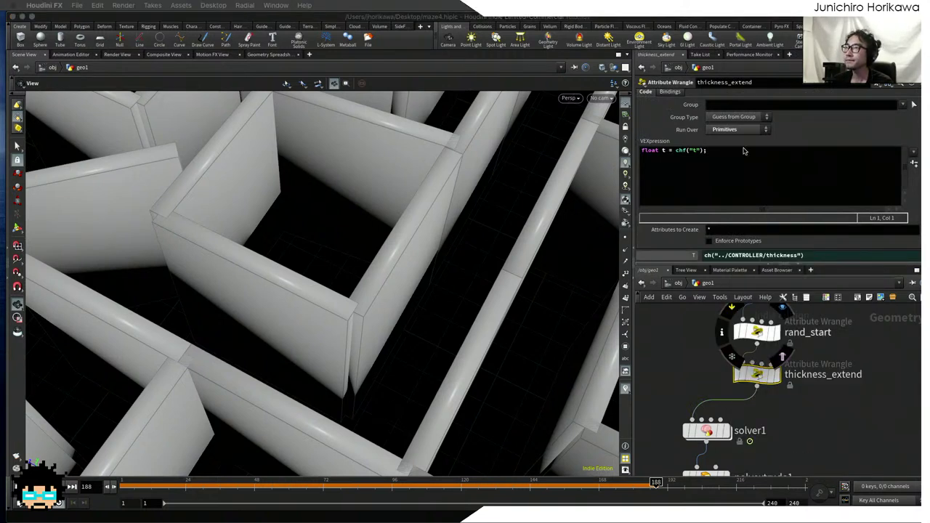
click(668, 343)
key(super+s)
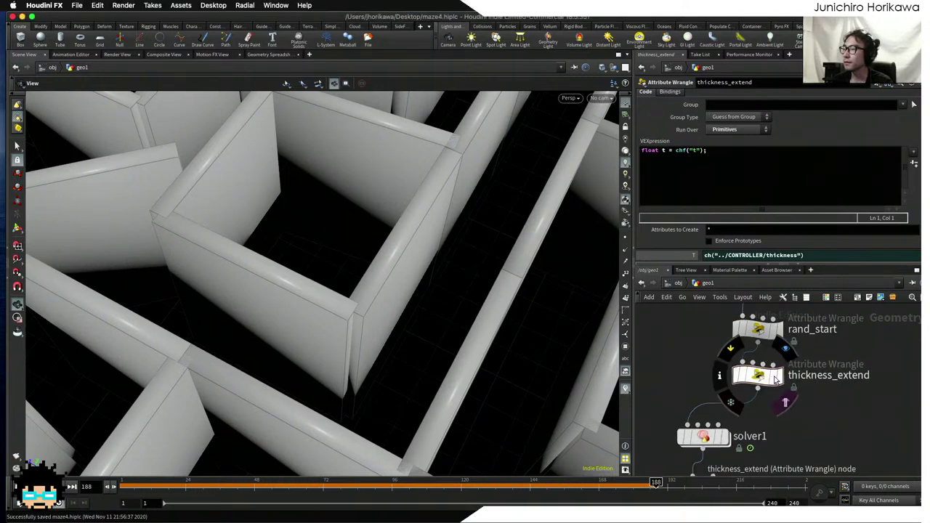
scroll(542, 301, up, 5)
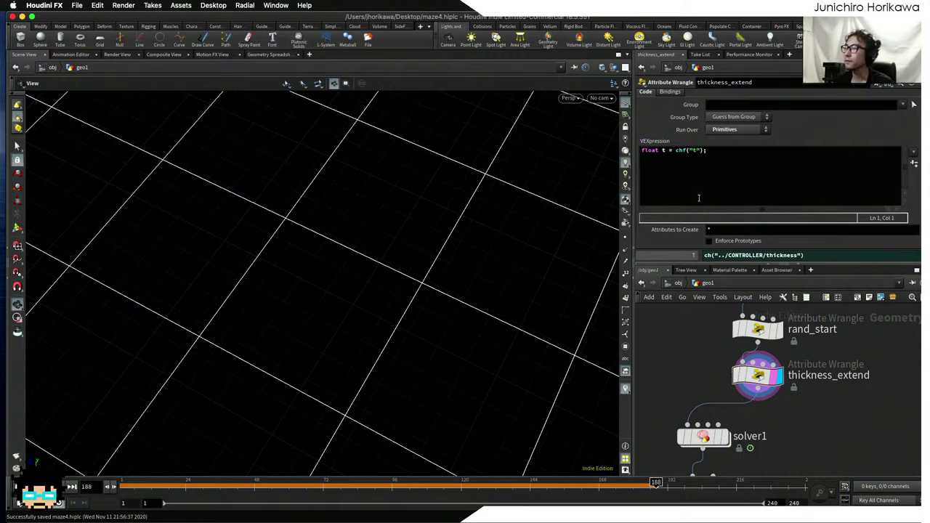
- Copy the point-offset loop code from the offset wrangle
click(726, 164)
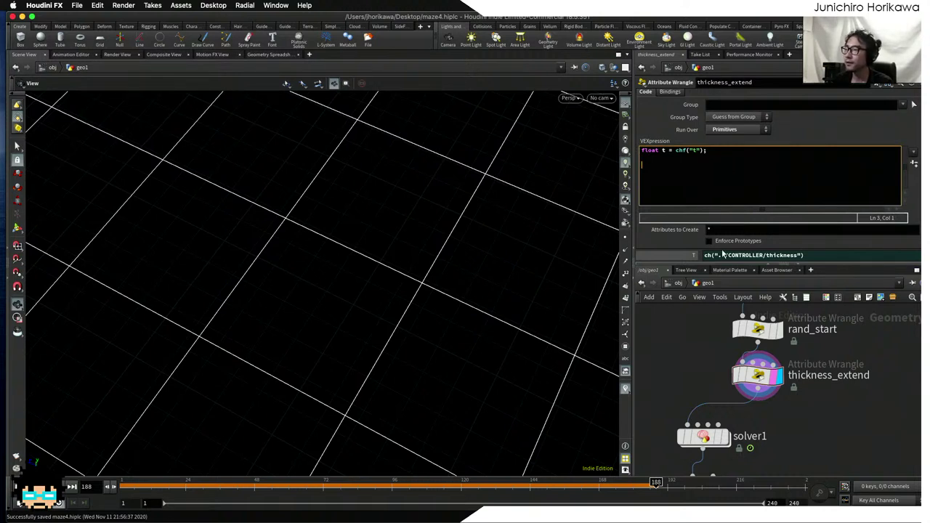
scroll(702, 338, down, 5)
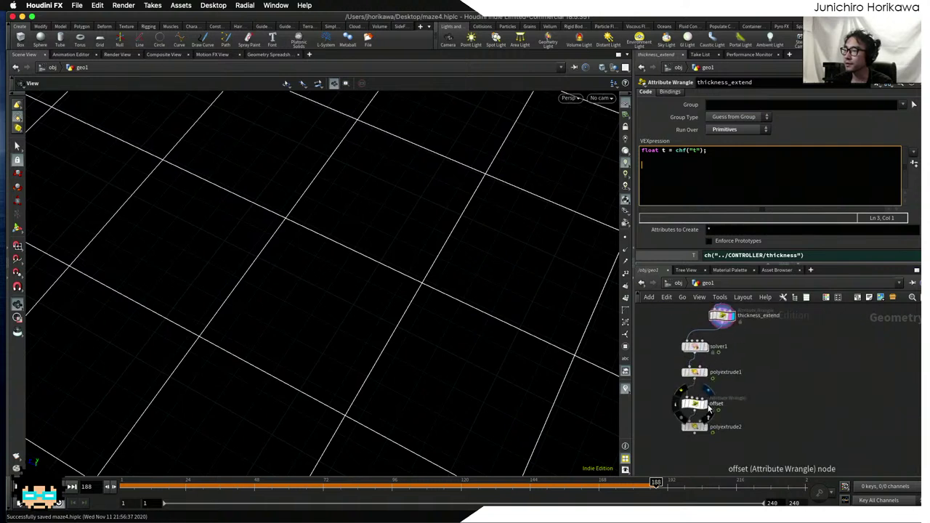
scroll(708, 409, up, 3)
click(691, 404)
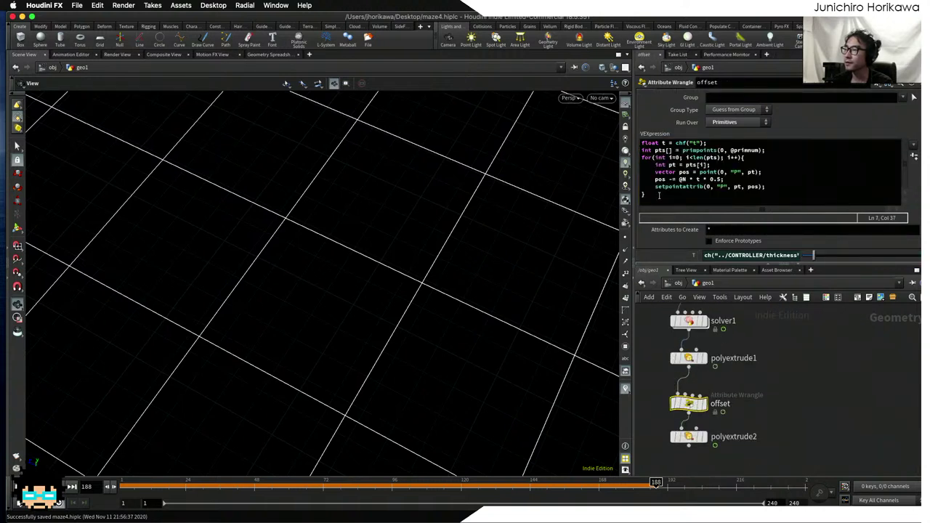
drag(658, 195, 641, 150)
key(super+c)
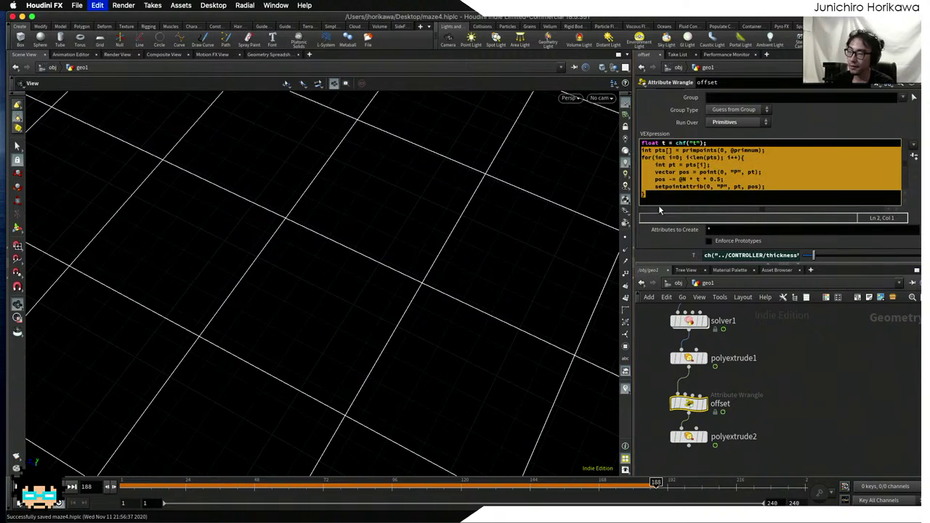
- Paste the loop into thickness_extend's code below the float t line
scroll(770, 392, down, 3)
scroll(705, 427, up, 6)
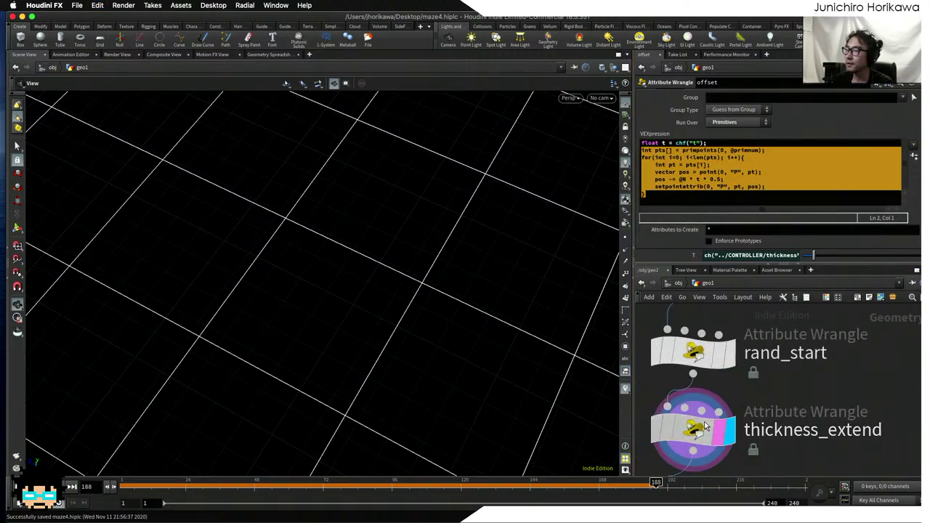
click(705, 427)
click(708, 192)
key(super+v)
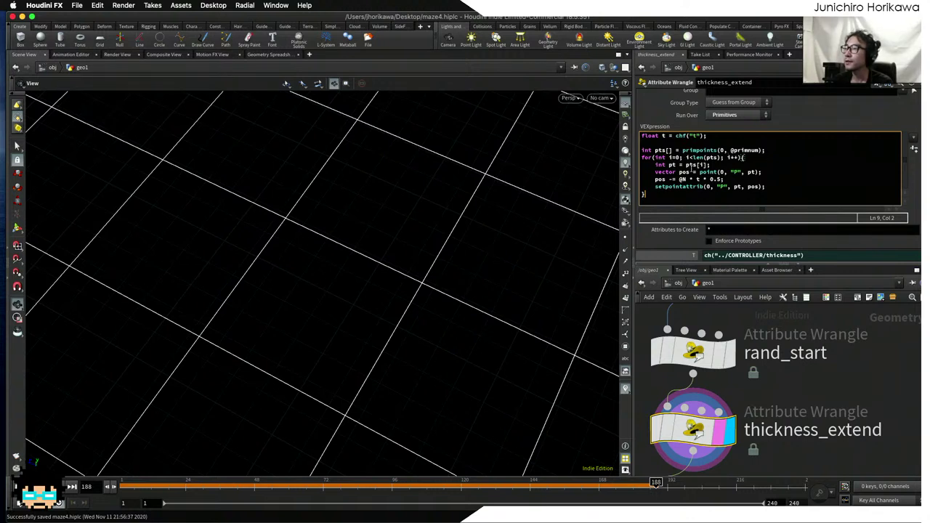
- Delete the old pos -= @N * t * 0.5; line and the setpointattrib line from the loop
click(753, 177)
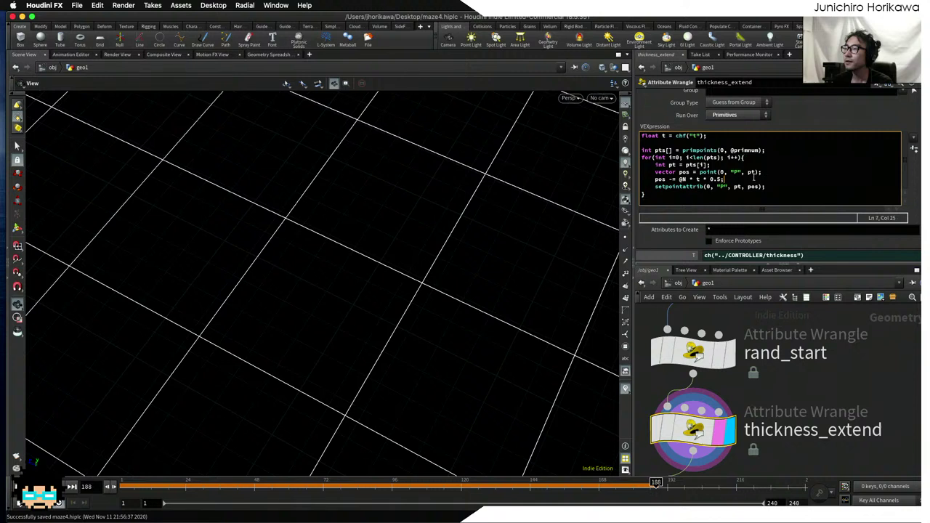
key(shift+Left)
key(shift+Left)
key(shift+Left)
key(shift+Left)
key(shift+Left)
key(shift+Left)
key(shift+Left)
key(shift+Left)
key(shift+Left)
key(shift+Left)
key(shift+Left)
key(shift+Left)
key(shift+Left)
key(shift+Left)
key(shift+Left)
key(shift+Left)
key(shift+Left)
key(shift+Left)
key(shift+Left)
key(Left)
drag(745, 179, 654, 179)
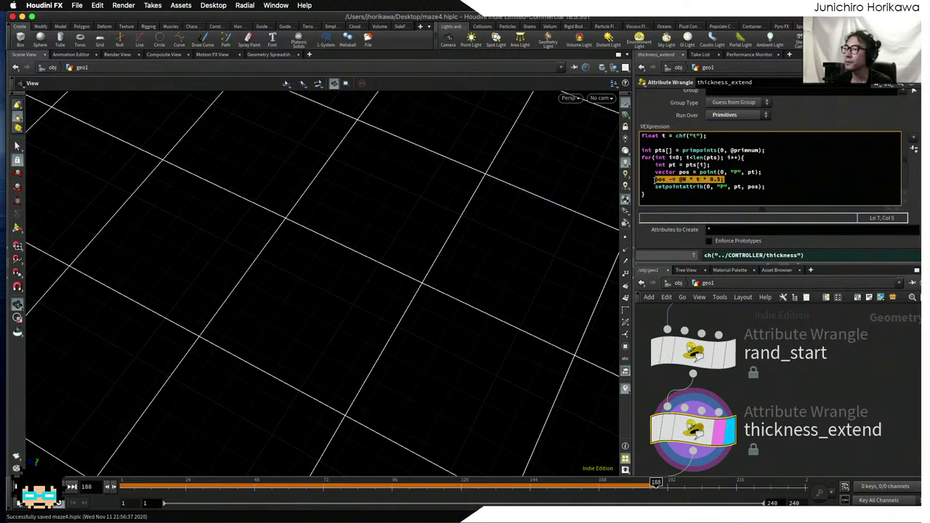
click(772, 175)
click(770, 178)
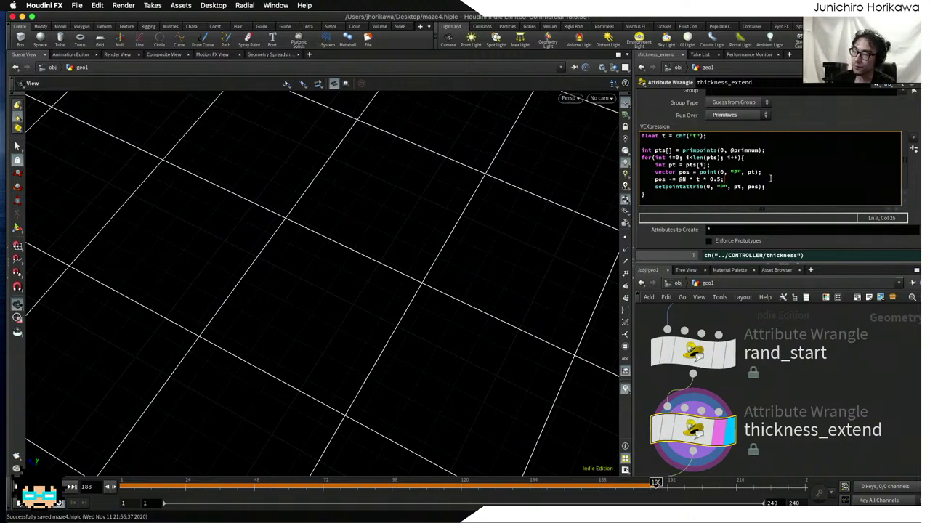
key(BackSpace)
key(BackSpace)
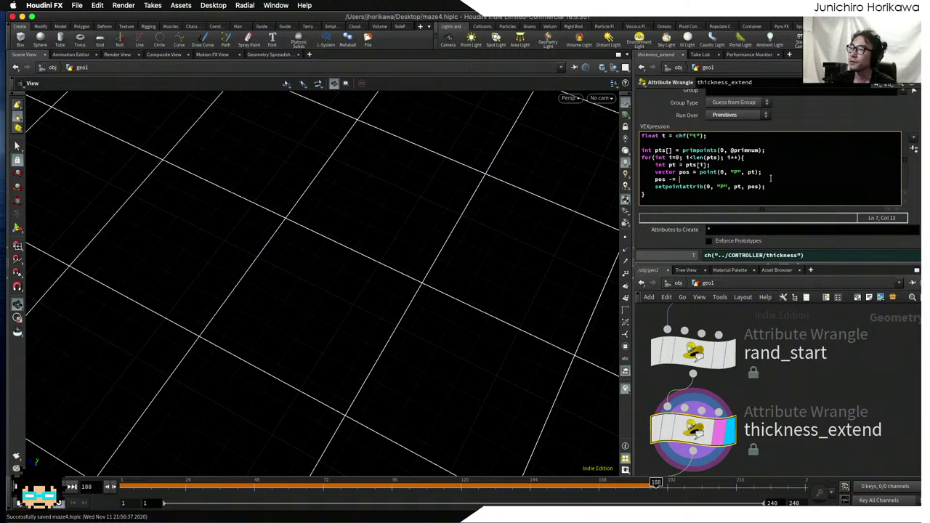
key(BackSpace)
key(BackSpace)
key(BackSpace)
key(BackSpace)
key(BackSpace)
key(BackSpace)
key(BackSpace)
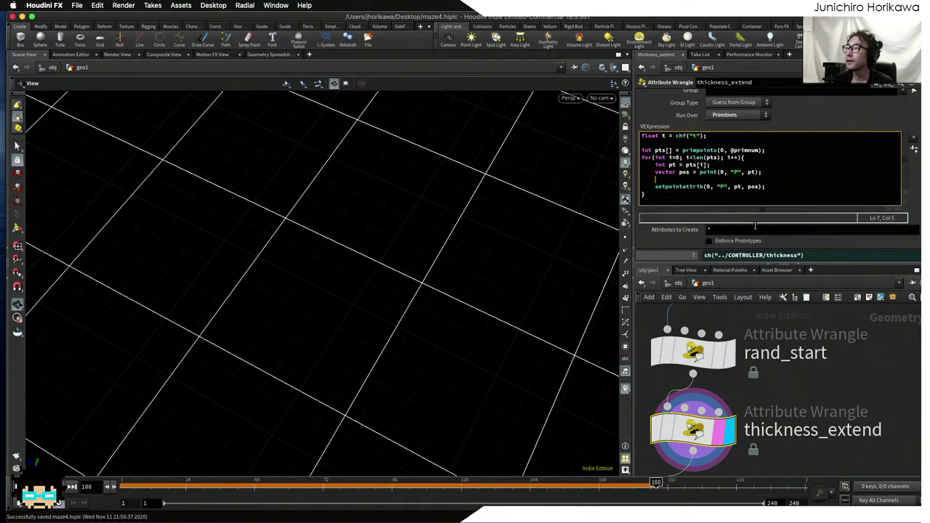
drag(773, 189, 651, 187)
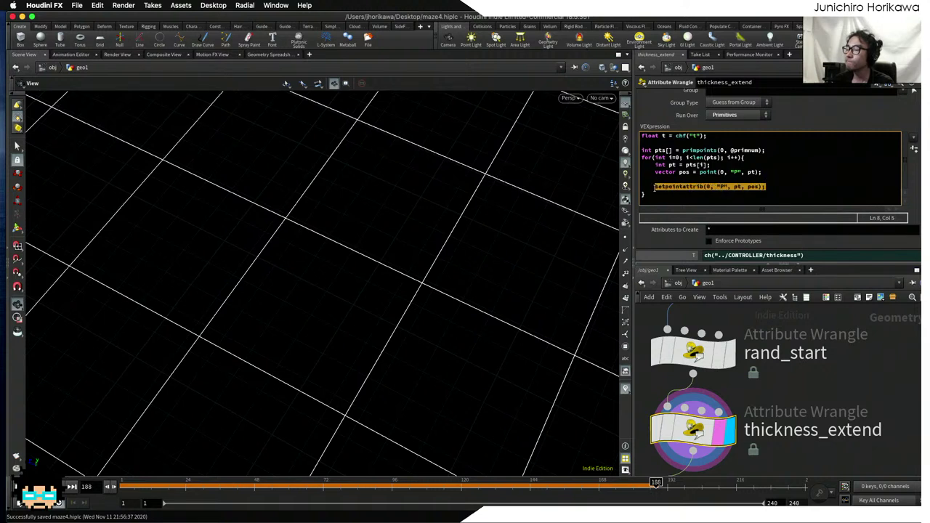
key(BackSpace)
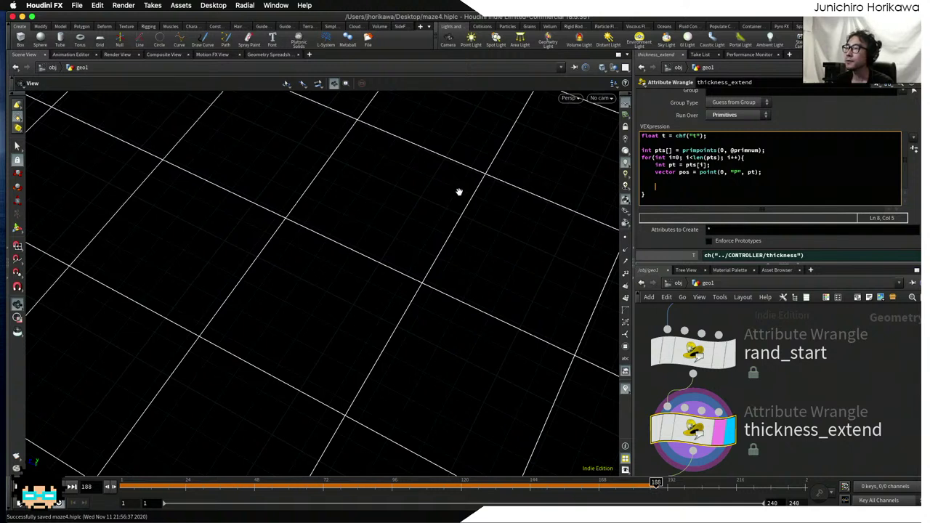
- Add float dist = distance(pos, @P); and float tdist = dist + t * 0.5; lines
text(@O)
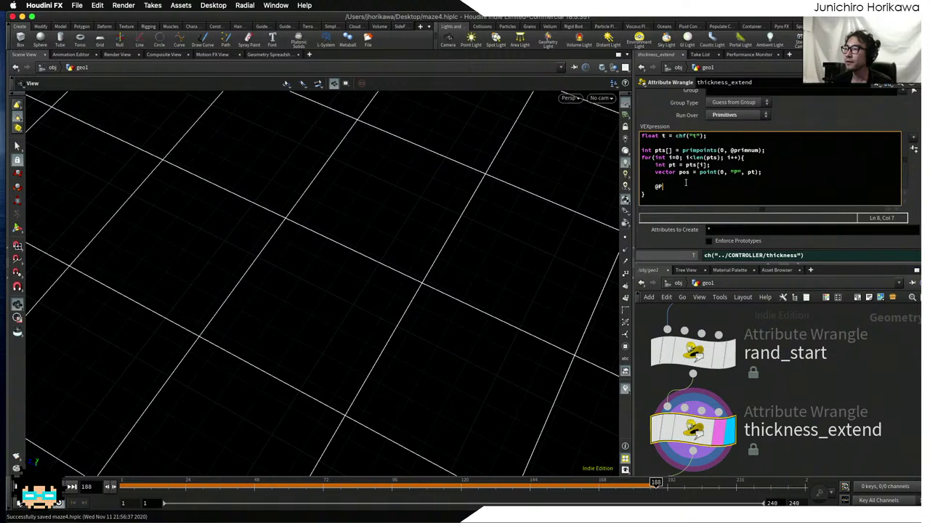
text(floa)
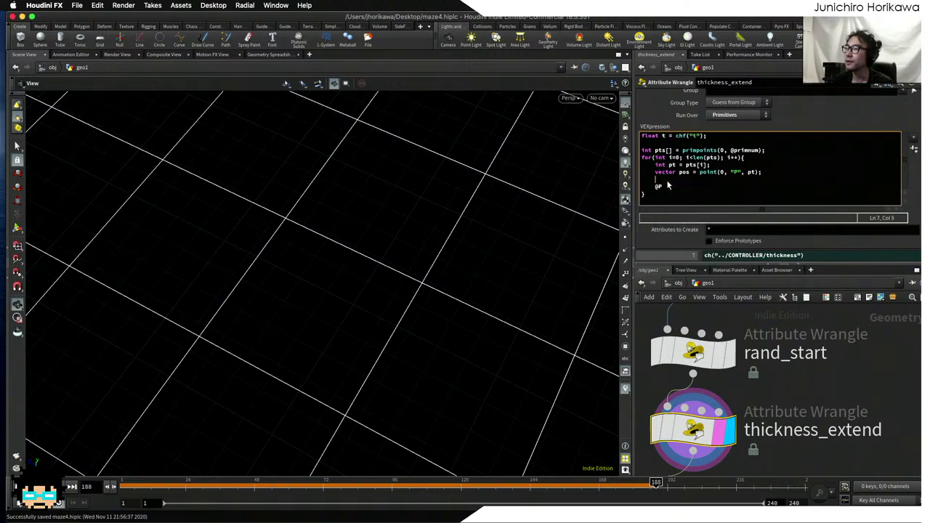
text(float)
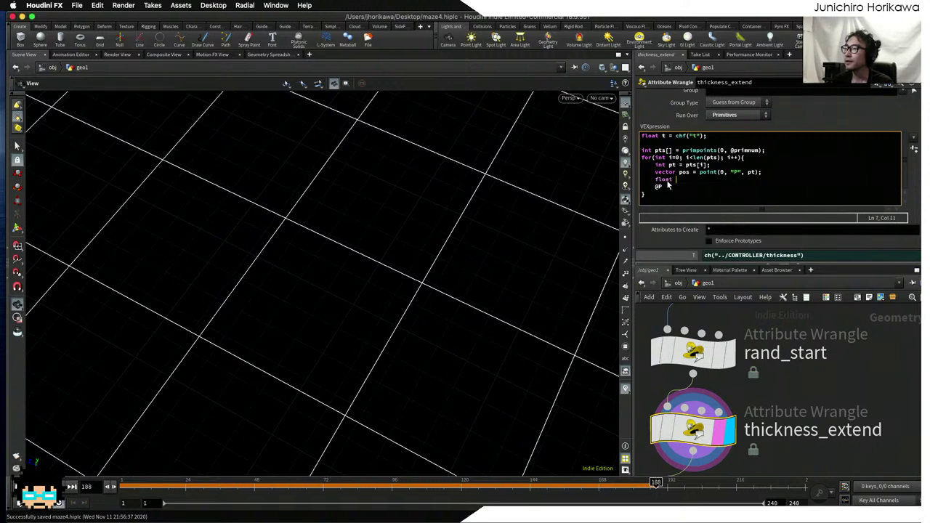
drag(668, 186, 652, 186)
key(BackSpace)
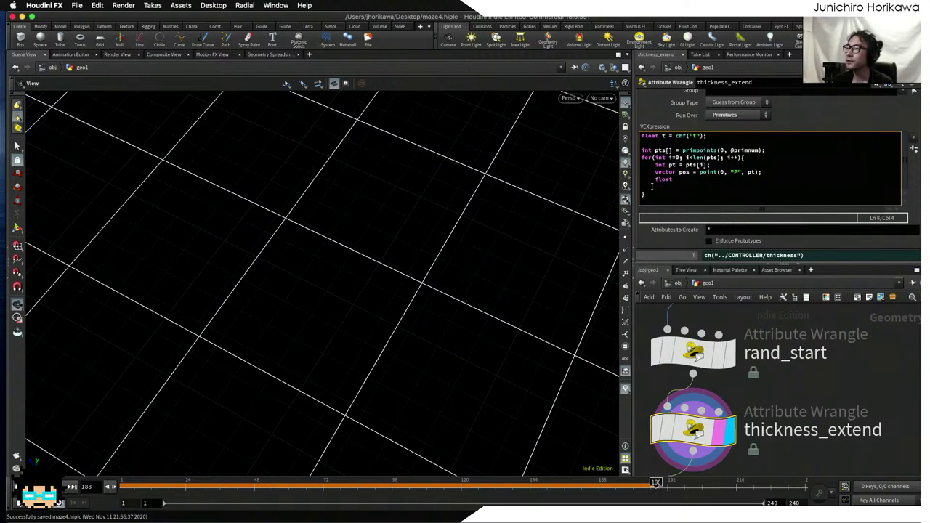
click(688, 180)
text(dist )
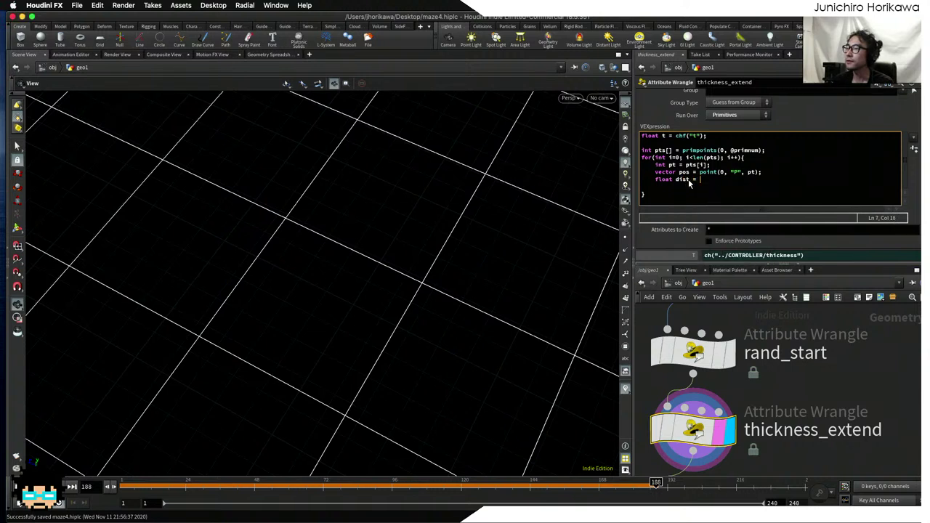
text(= distance()
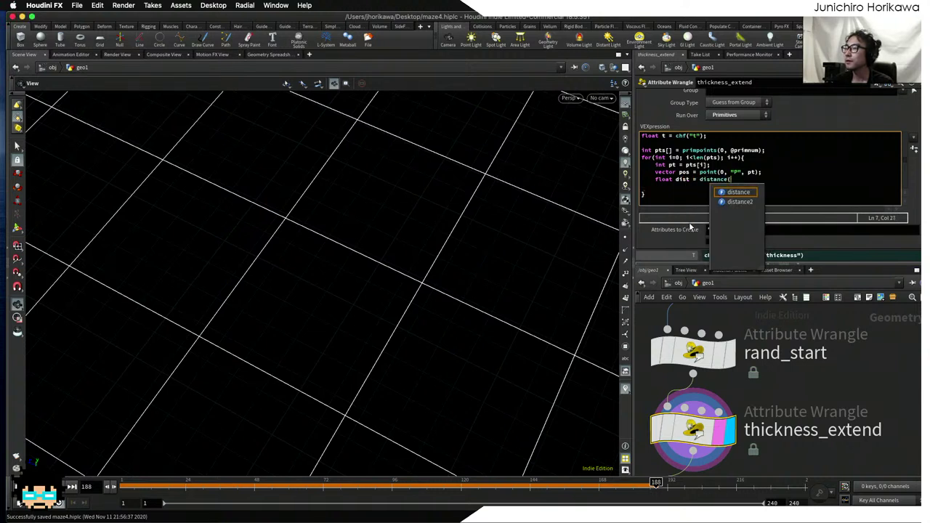
text(pos, @P);)
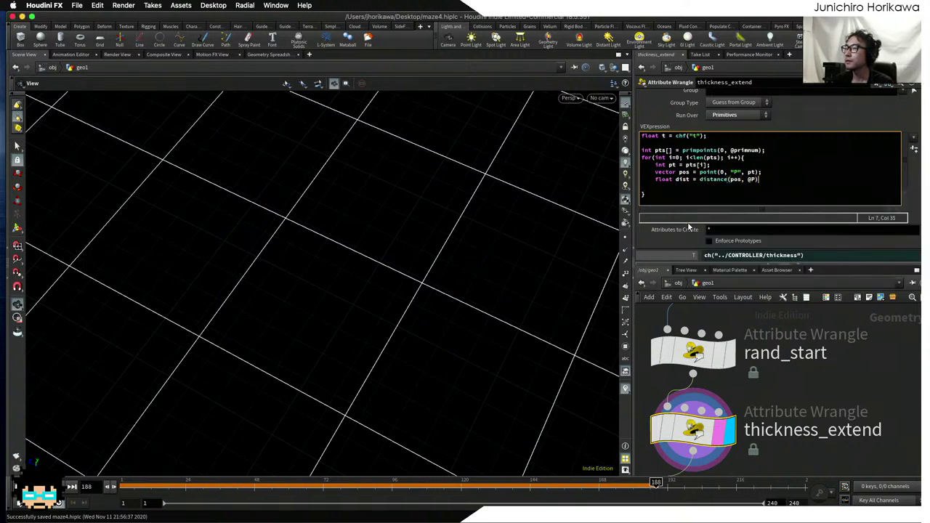
key(Return)
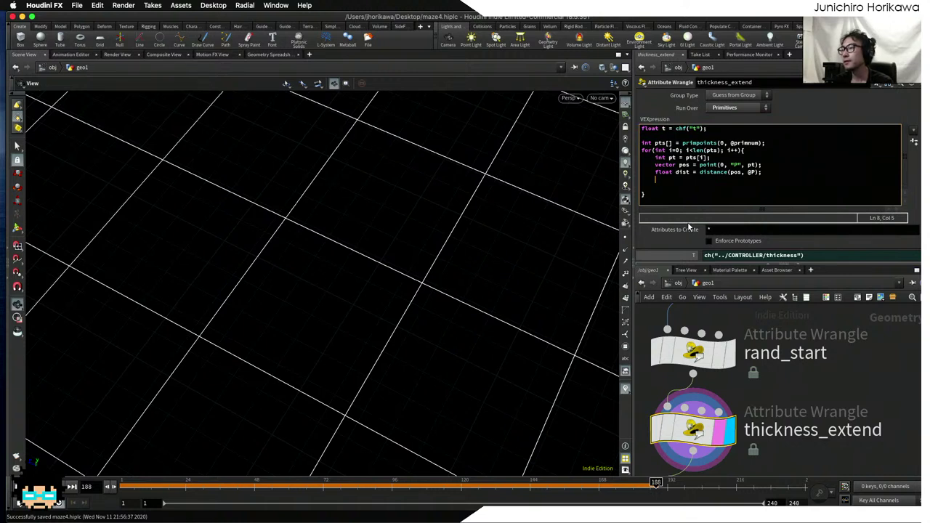
text(float tdist = )
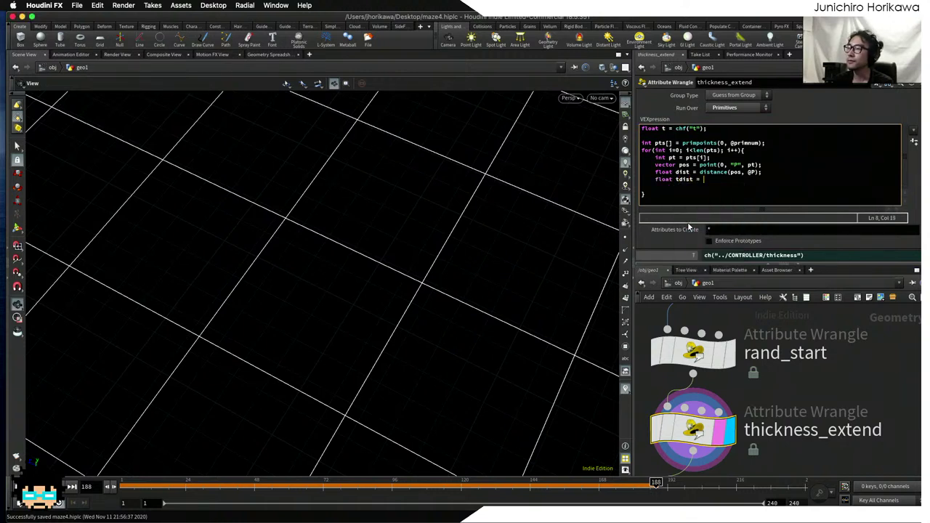
text(dist +)
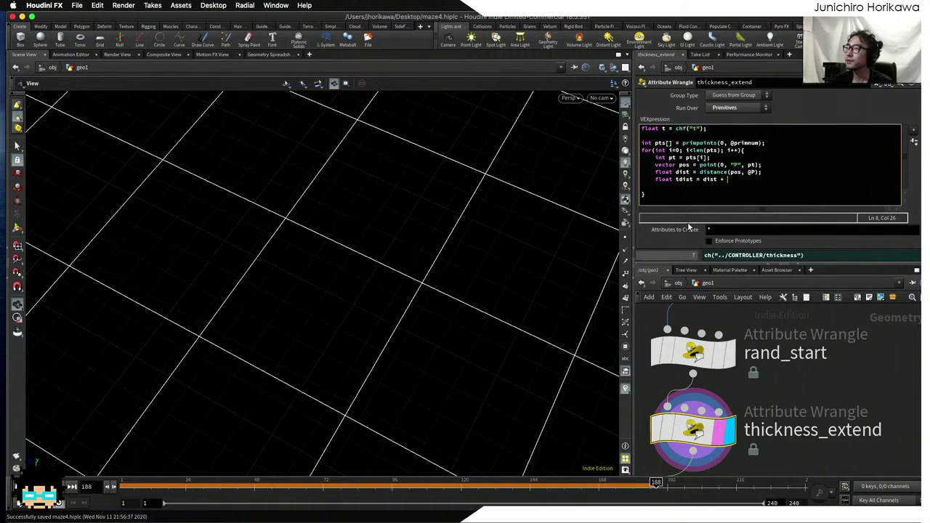
text( t * 0.5;)
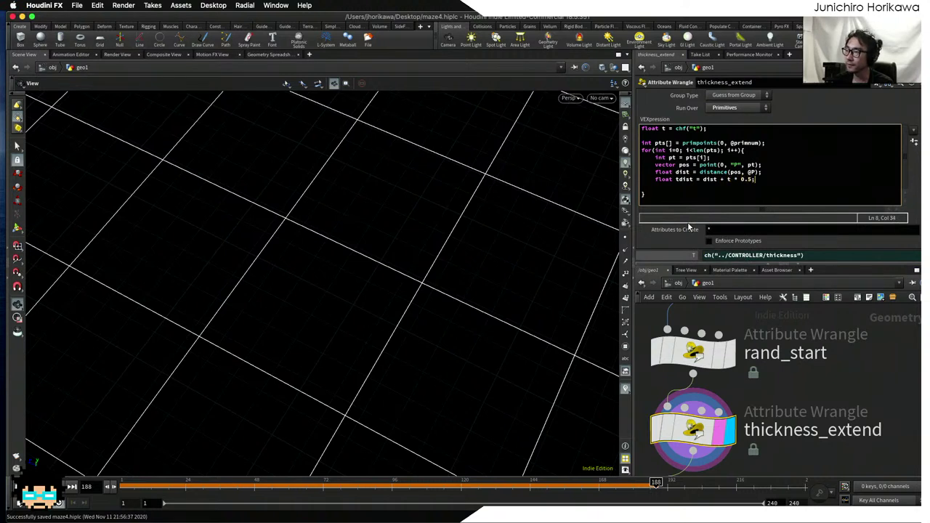
key(Return)
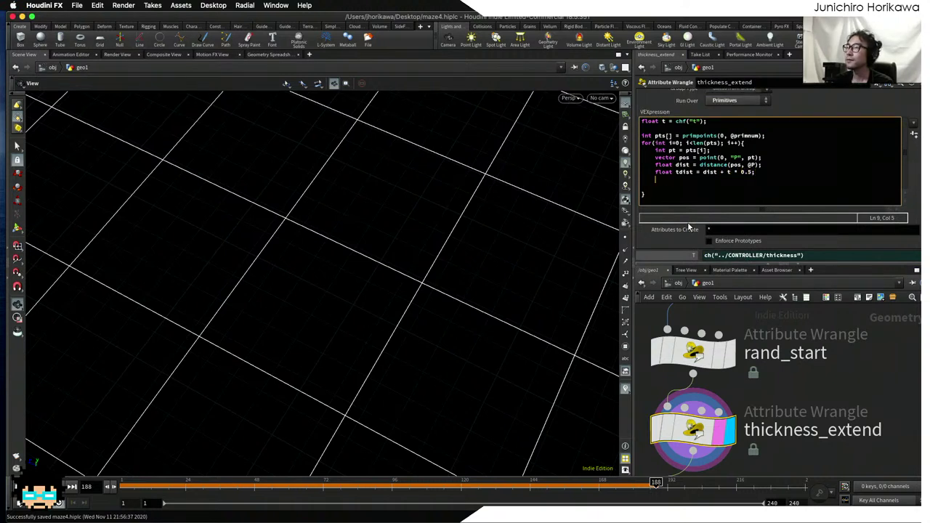
- Add float s = tdist / dist; then pos -= @P; pos *= s; pos += @P; lines
text(float s)
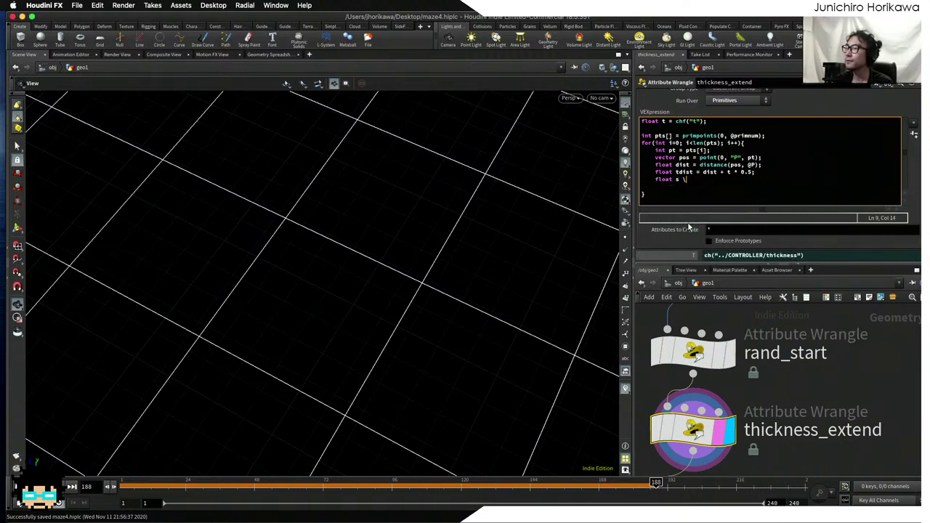
text( = tdist /)
key(BackSpace)
key(BackSpace)
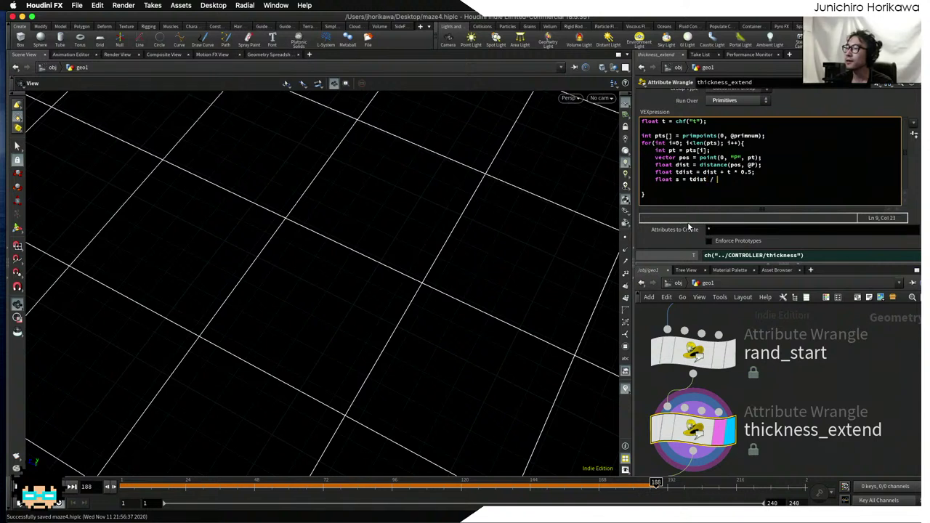
text(/ dist;)
key(Return)
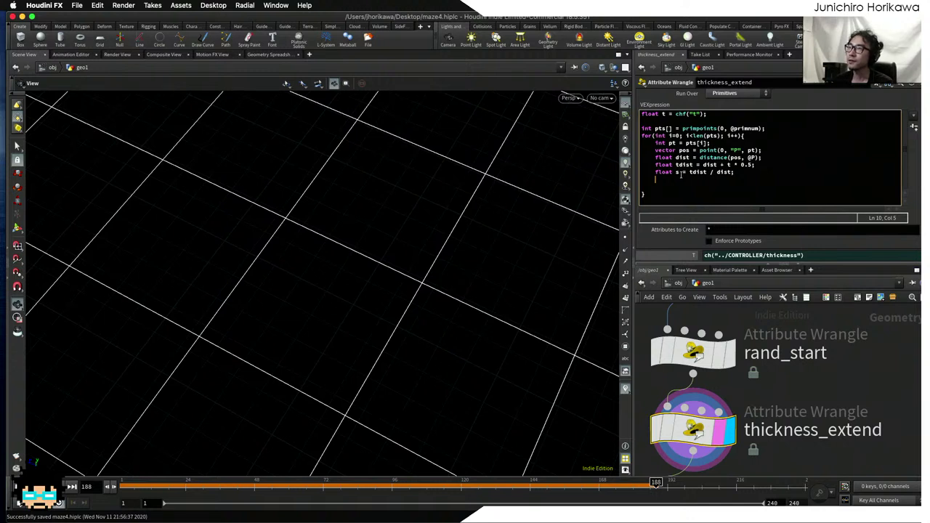
key(Return)
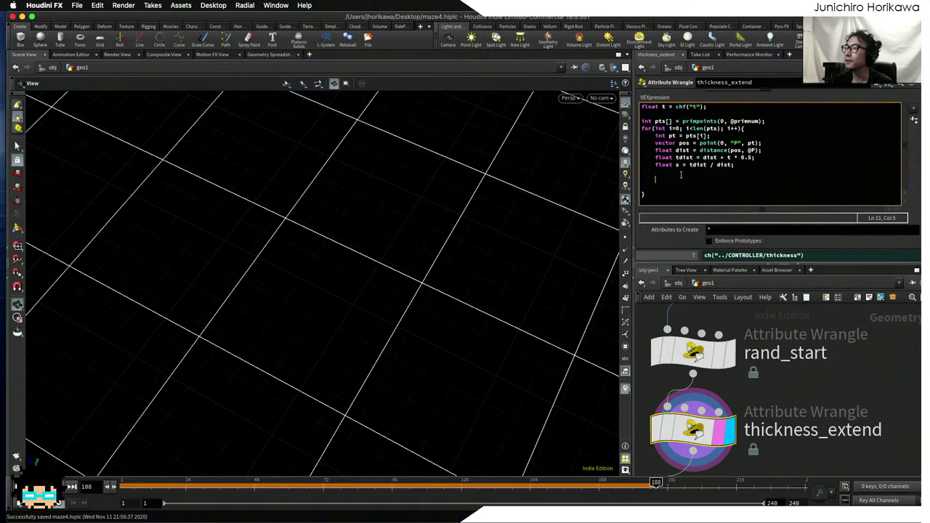
text(pos )
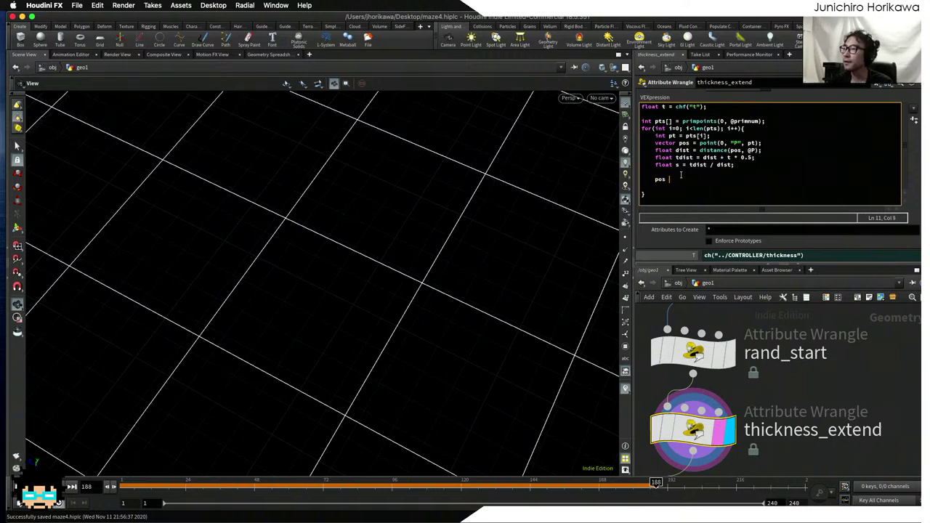
text(-= @P;)
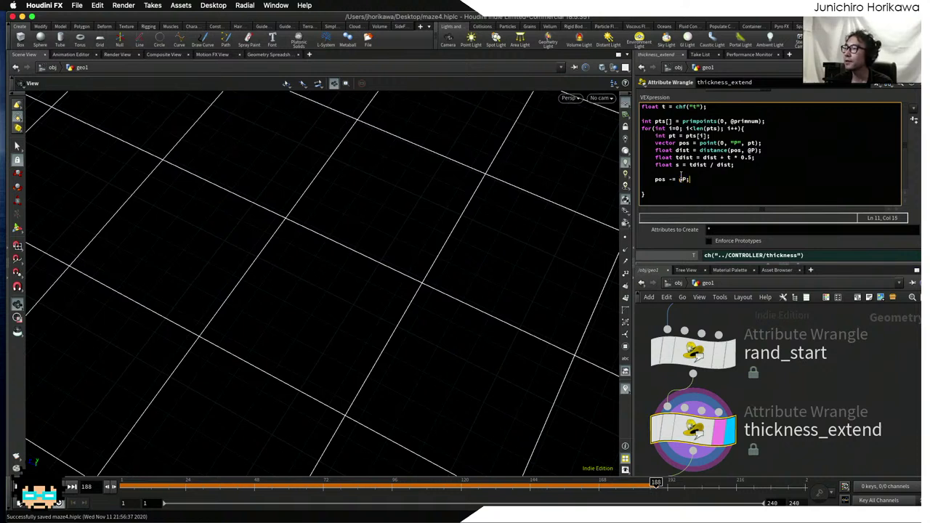
key(Return)
text(p)
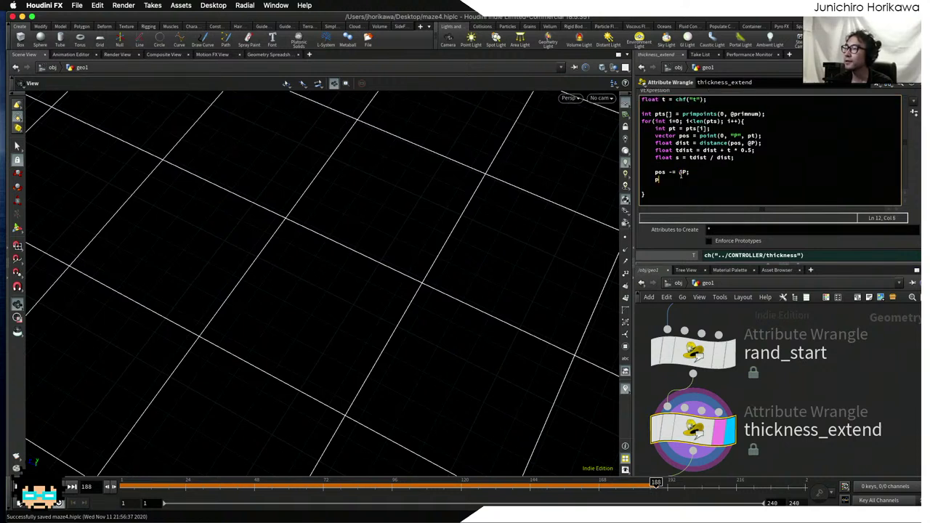
text(os *= )
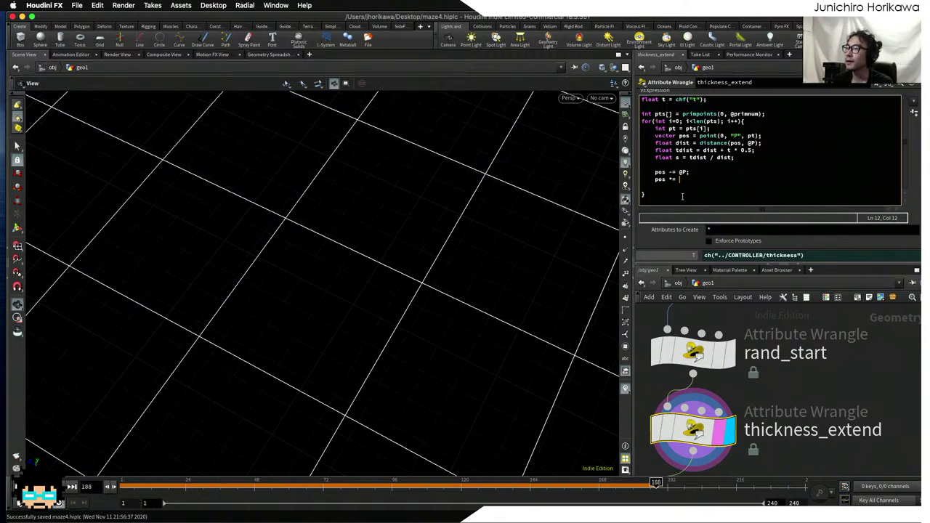
text(s;)
key(Return)
text(pos )
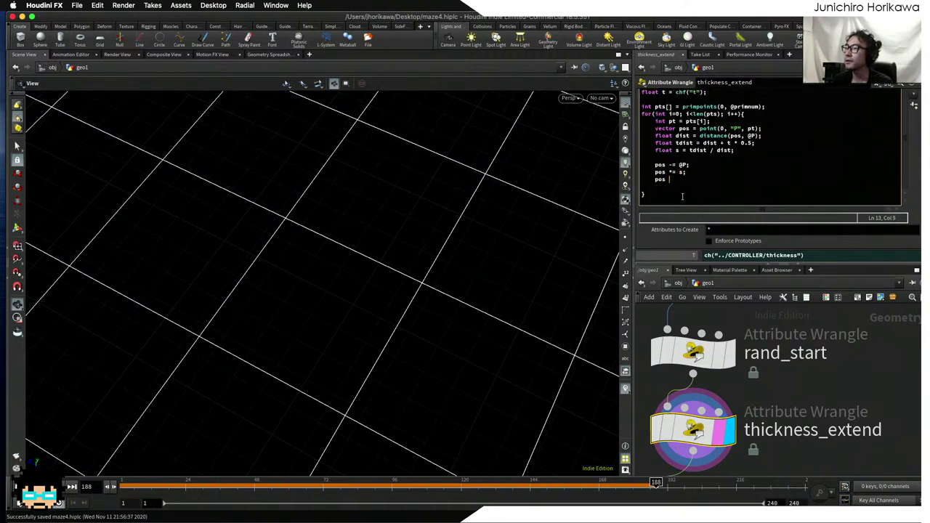
text(+= @P;)
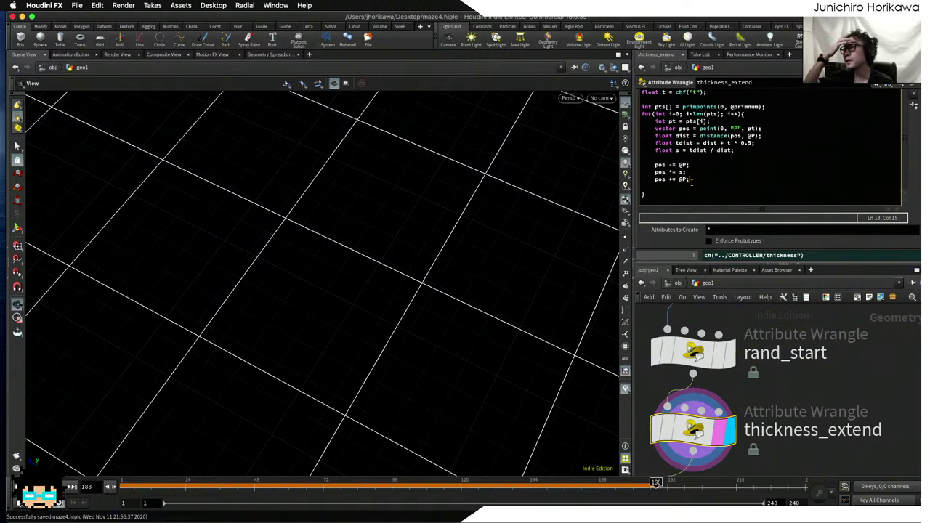
key(Return)
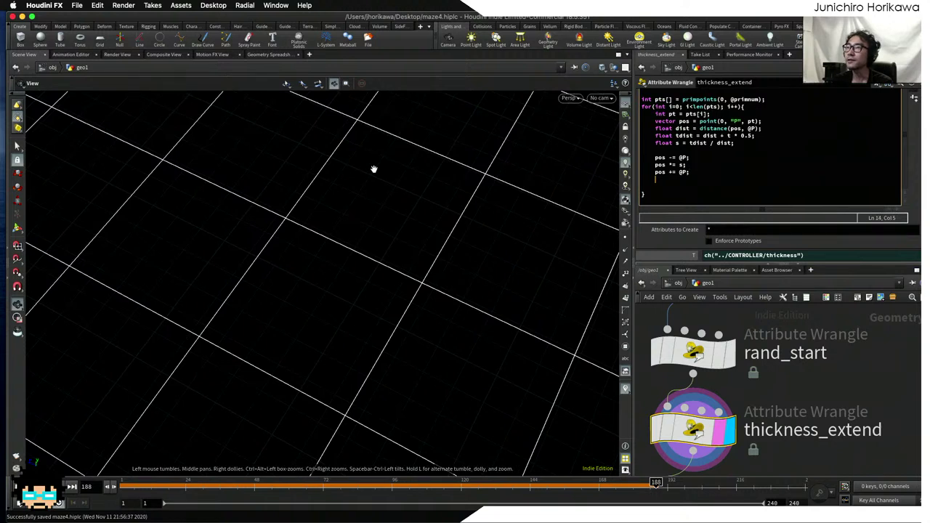
- Write the scaled position back with setpointattrib(0, "P", pt, pos); and save the scene
text(setpointa)
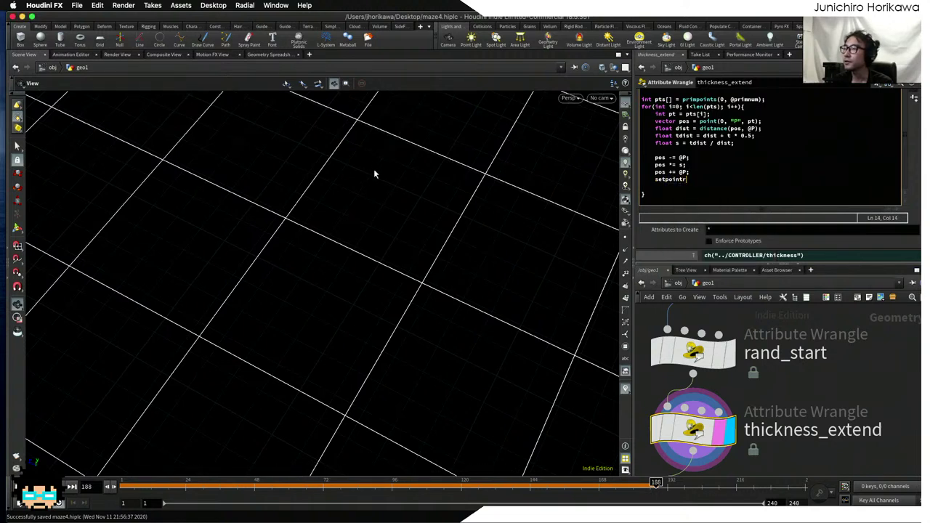
text(ttrib(0)
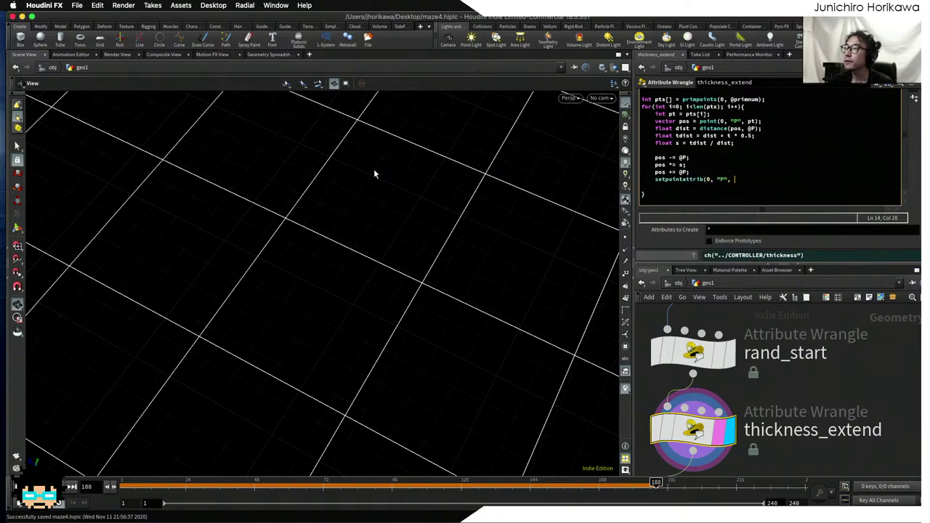
text(, "P", pt, pos);)
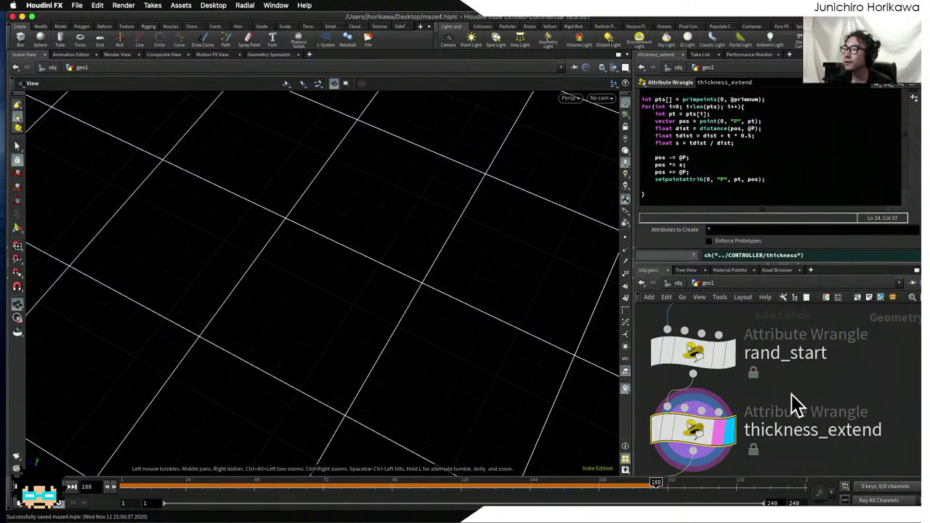
key(super+s)
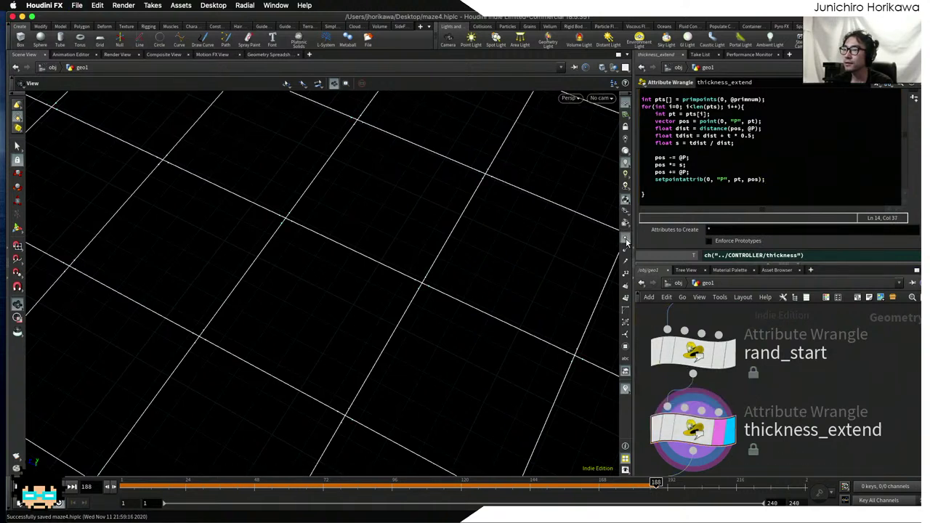
drag(400, 268, 278, 230)
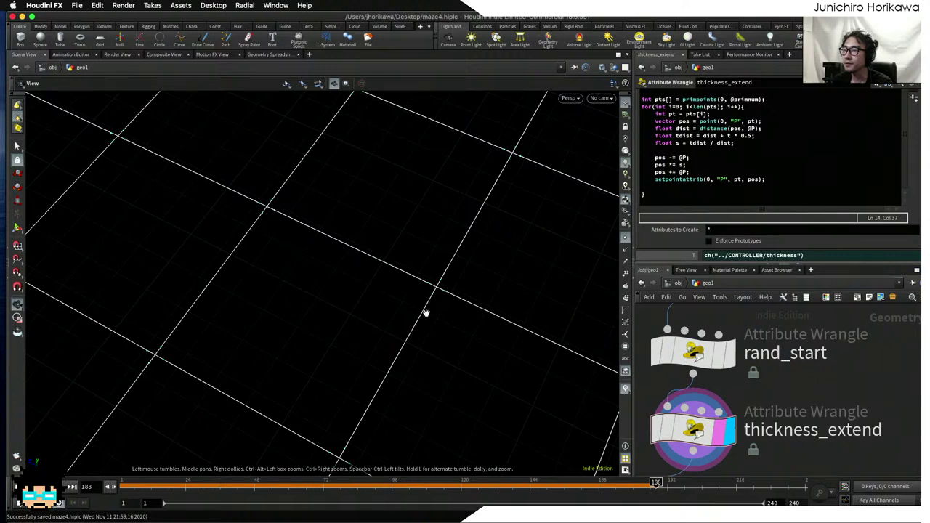
drag(474, 287, 349, 332)
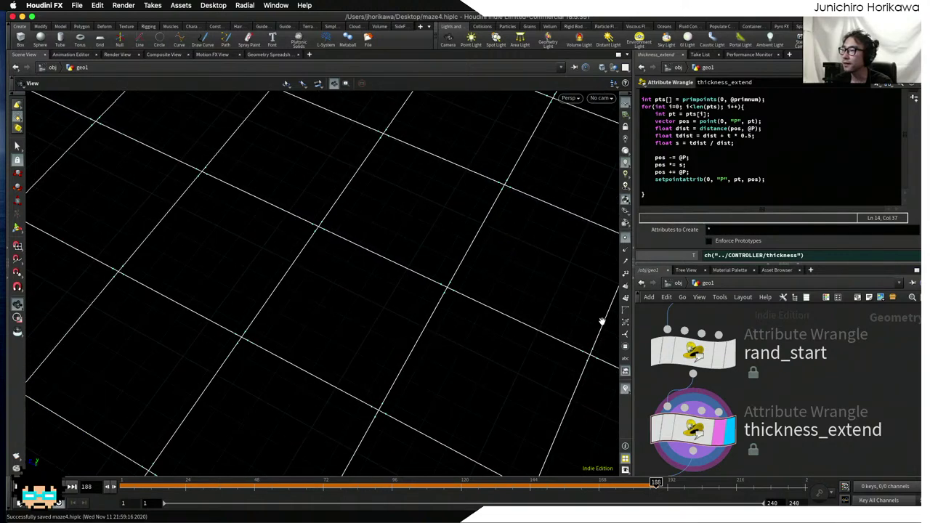
scroll(743, 372, down, 5)
scroll(751, 381, up, 5)
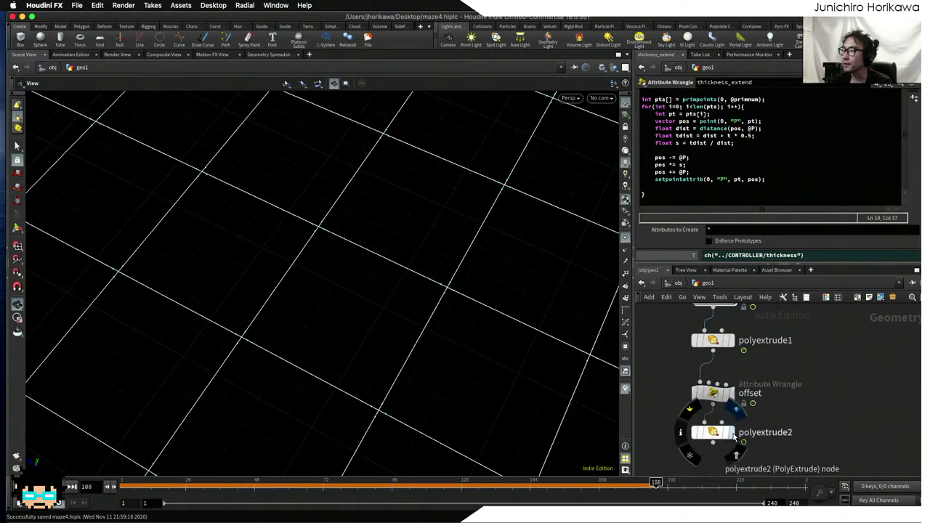
click(729, 432)
click(713, 434)
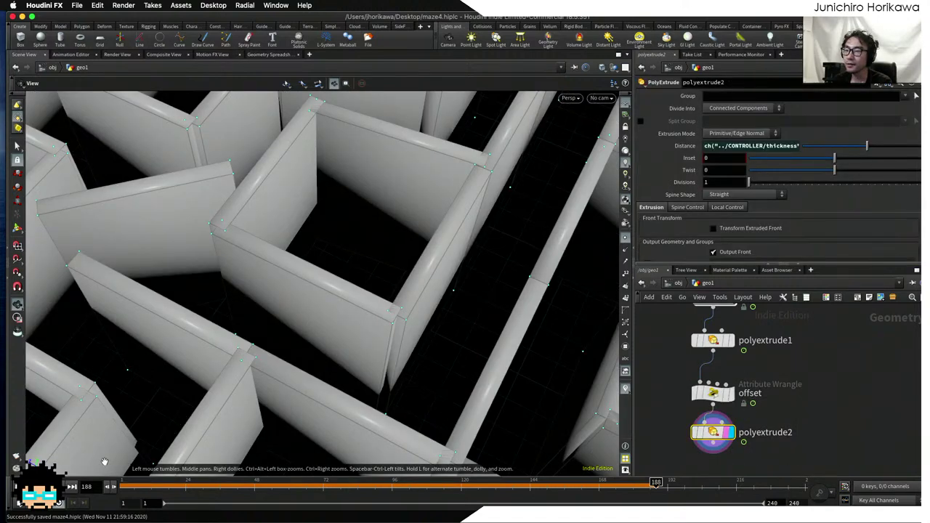
key(ctrl+Up)
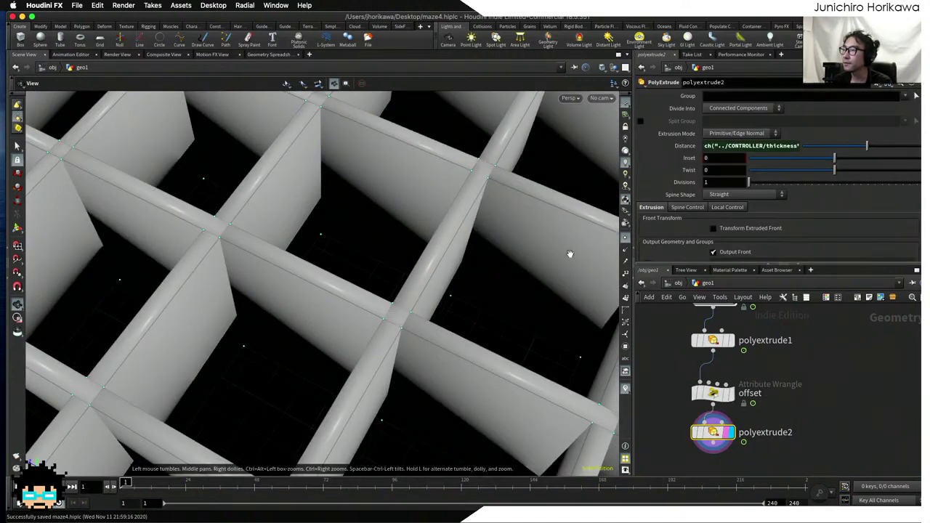
drag(455, 235, 301, 245)
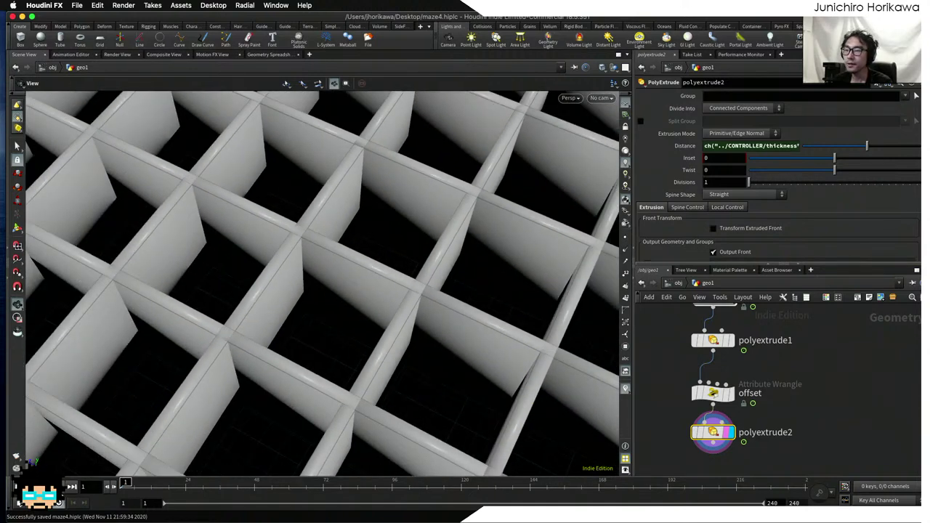
key(Up)
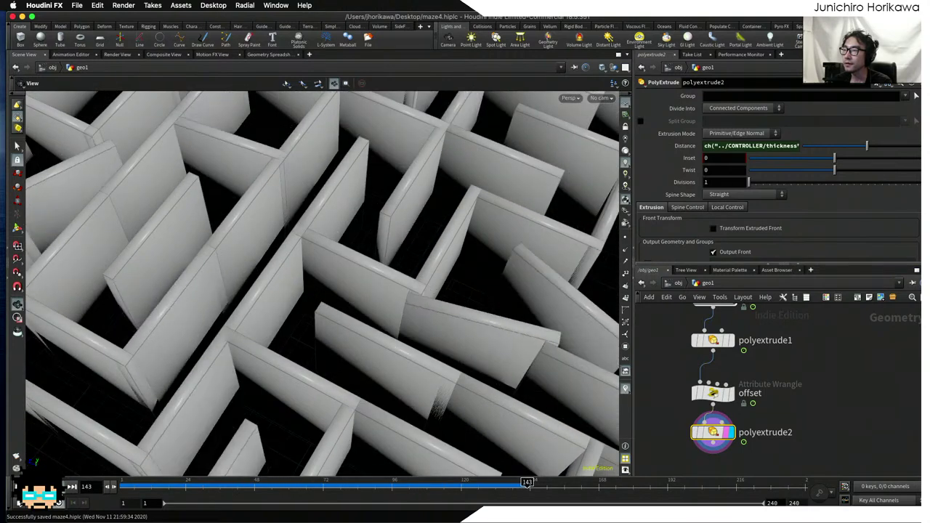
drag(350, 320, 367, 337)
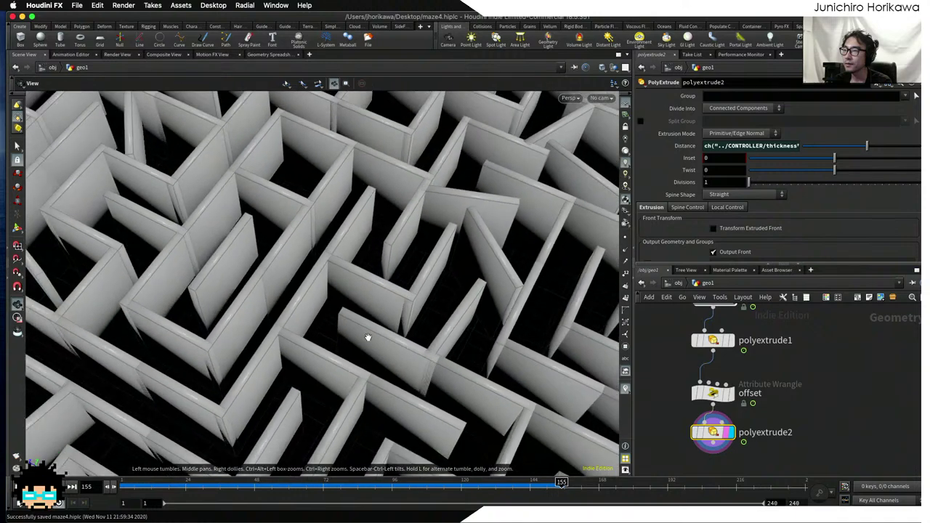
scroll(436, 319, up, 10)
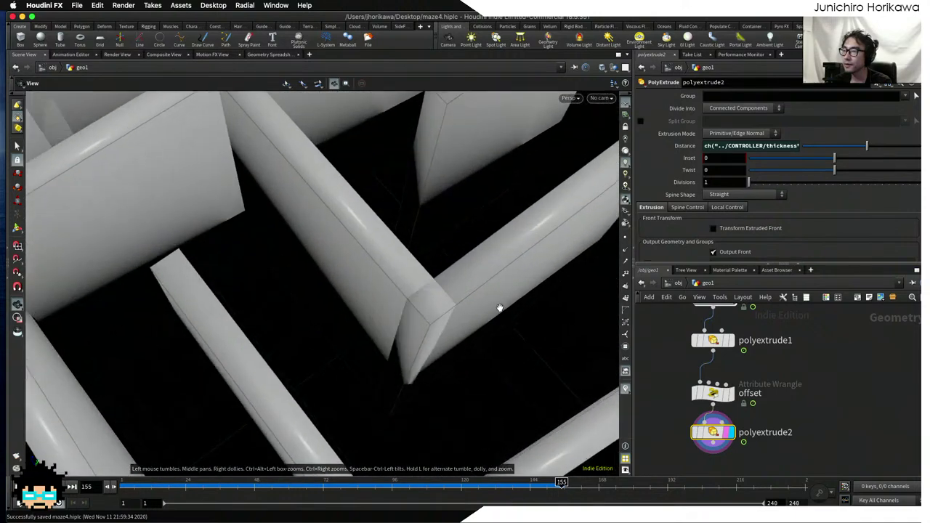
drag(499, 308, 357, 313)
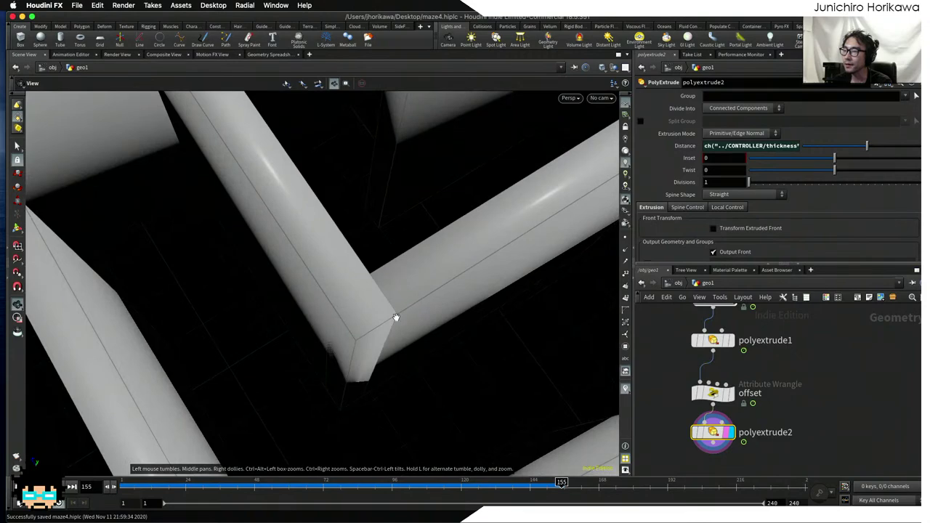
scroll(408, 297, down, 10)
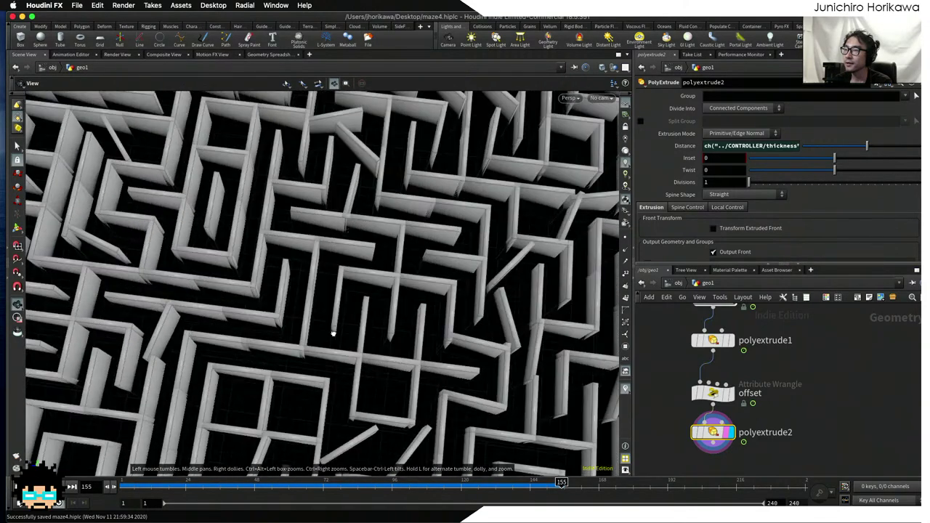
scroll(332, 333, down, 3)
scroll(278, 307, up, 8)
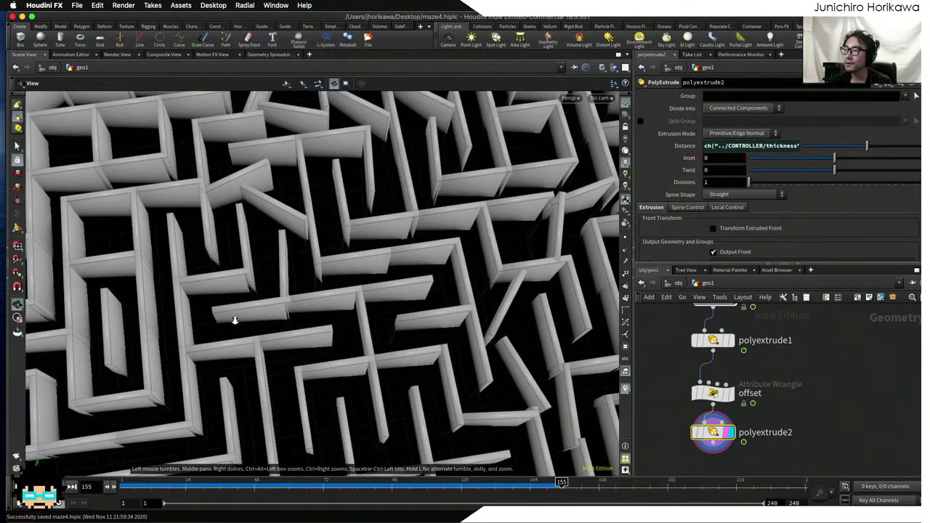
scroll(235, 319, up, 5)
scroll(303, 272, up, 3)
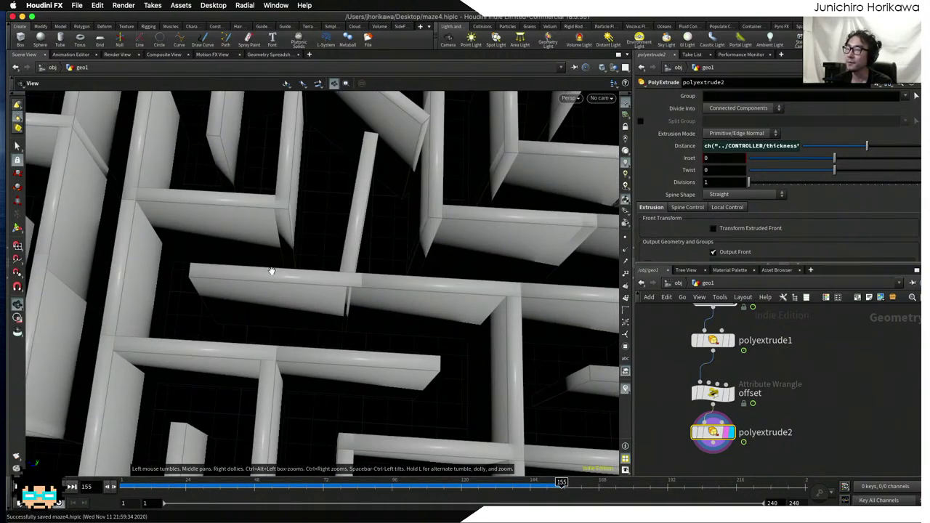
drag(342, 249, 331, 215)
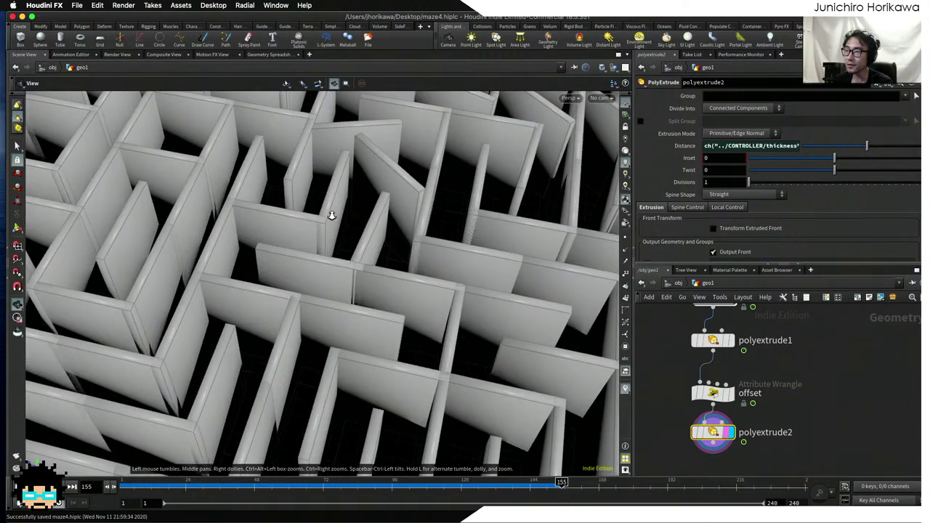
scroll(331, 215, up, 2)
scroll(704, 409, down, 3)
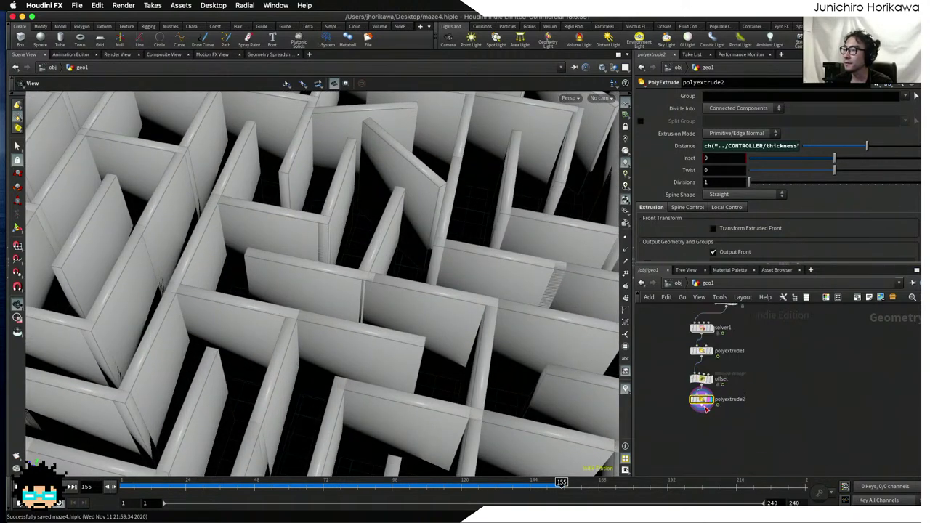
scroll(703, 407, down, 2)
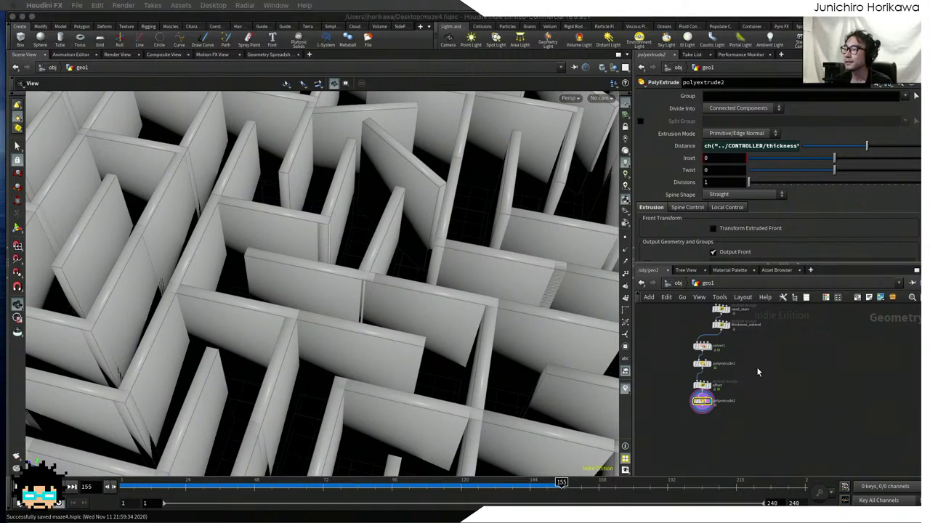
scroll(715, 435, up, 2)
scroll(341, 273, down, 3)
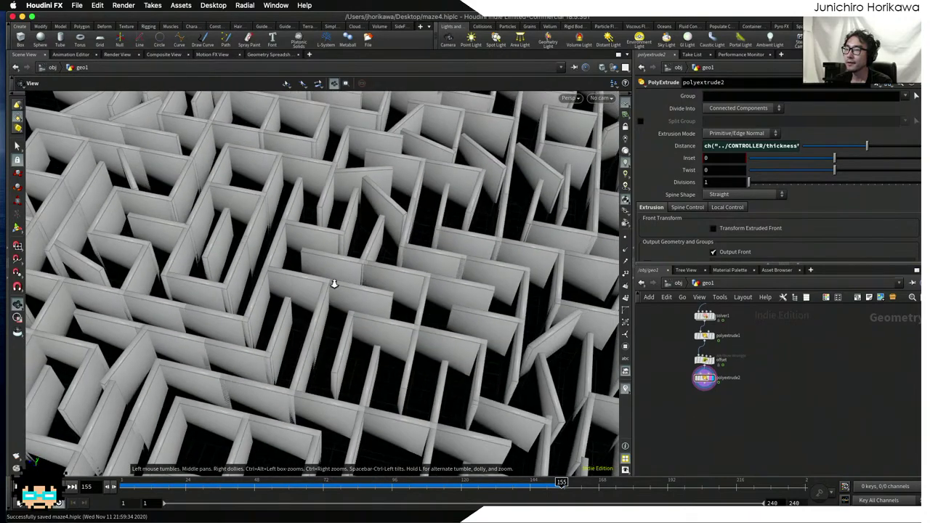
drag(334, 283, 254, 225)
- Add a normal2 node under polyextrude2 and display its result
scroll(700, 416, up, 2)
key(Tab)
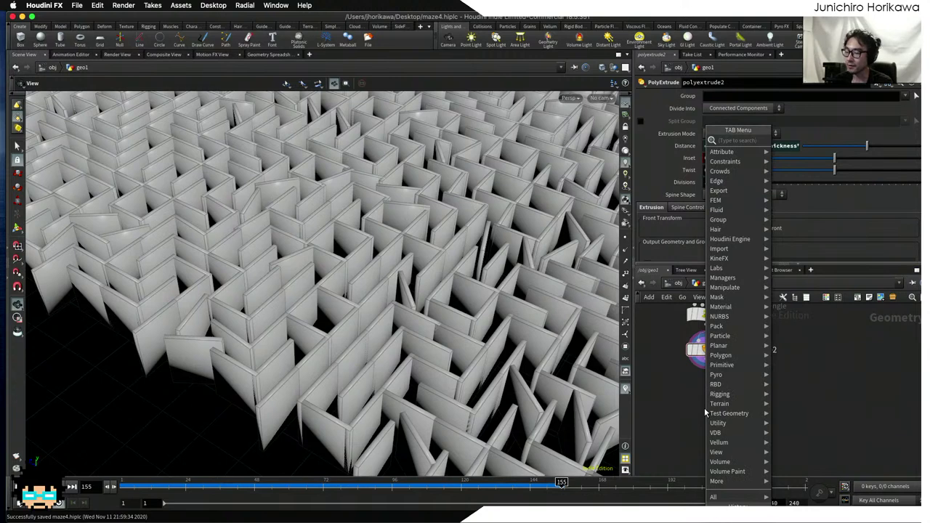
text(normal)
key(Return)
click(705, 392)
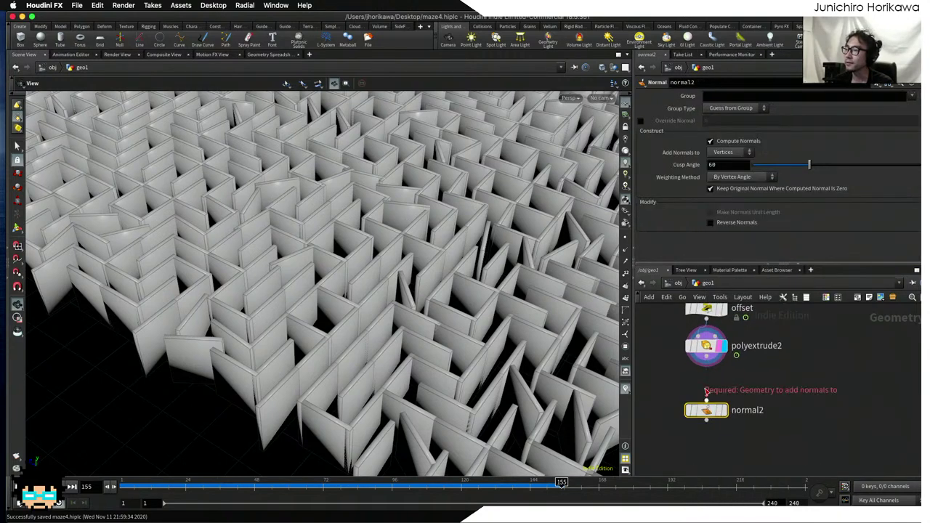
drag(704, 392, 706, 355)
click(725, 409)
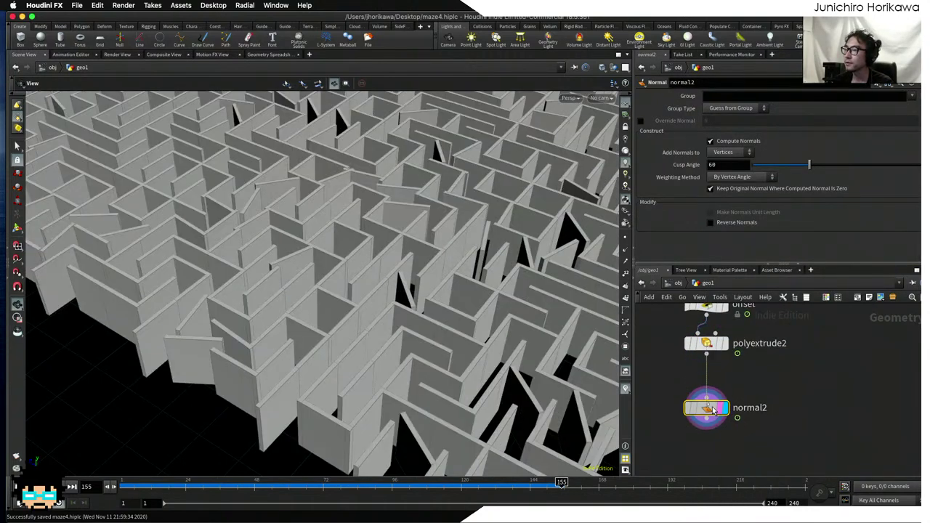
scroll(718, 416, down, 2)
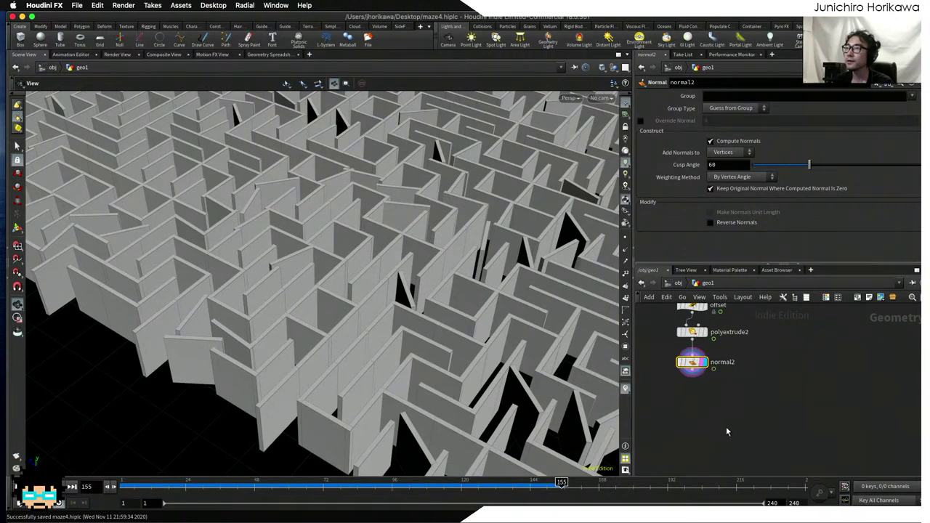
- Add merge1 below normal2 and wire normal1 in as its second input
key(Tab)
text(merge)
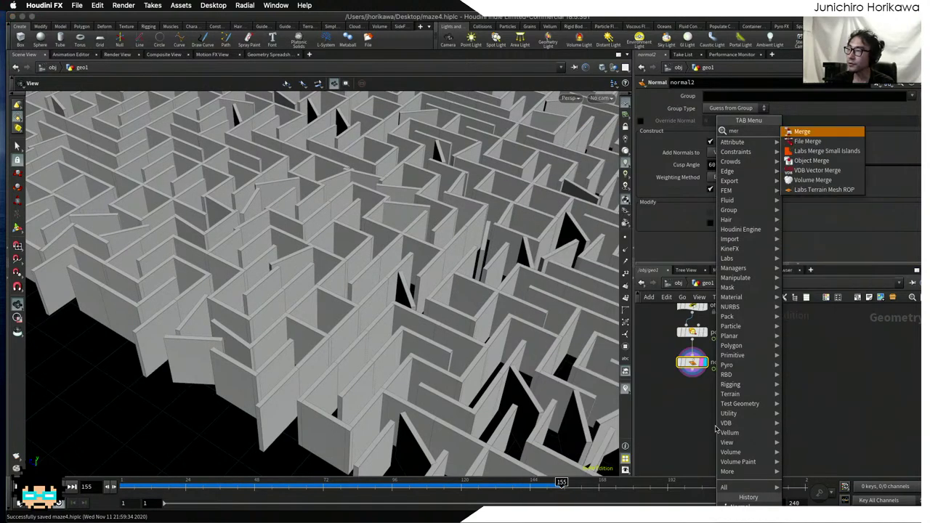
key(Return)
click(714, 425)
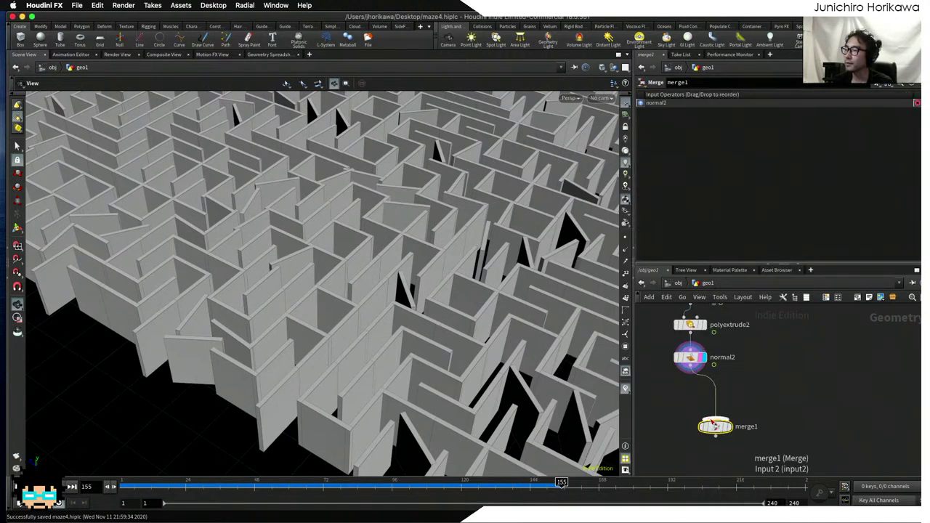
scroll(719, 421, down, 5)
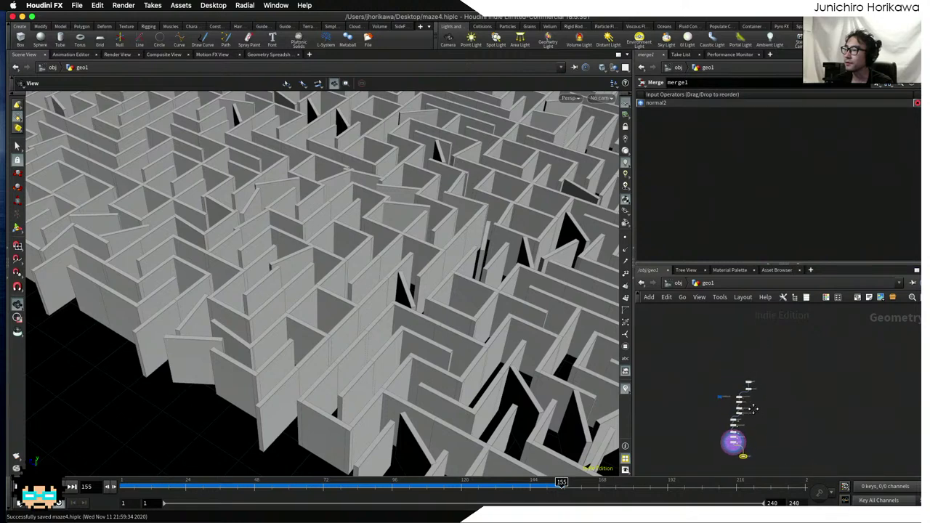
scroll(744, 385, up, 4)
scroll(743, 385, down, 3)
click(735, 379)
scroll(735, 392, down, 2)
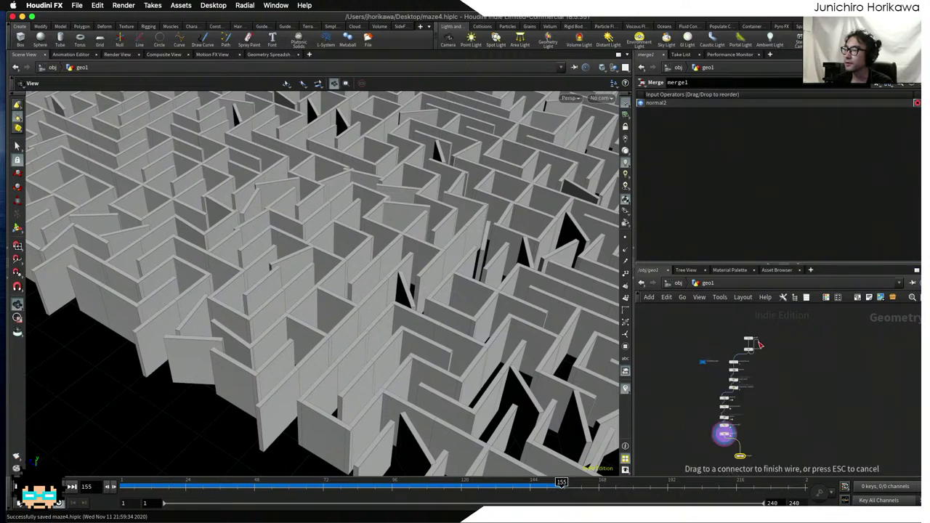
click(746, 406)
scroll(726, 411, up, 4)
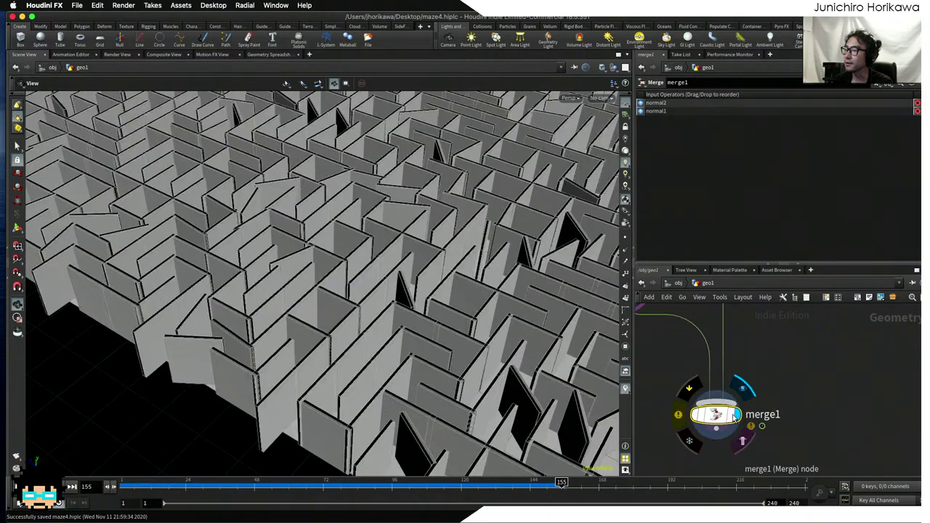
scroll(723, 414, down, 4)
scroll(722, 421, up, 2)
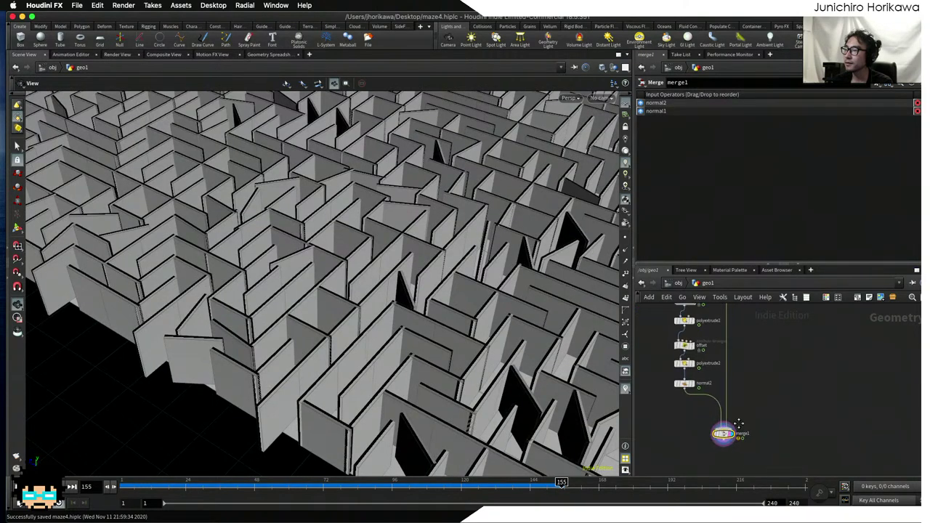
scroll(723, 407, up, 2)
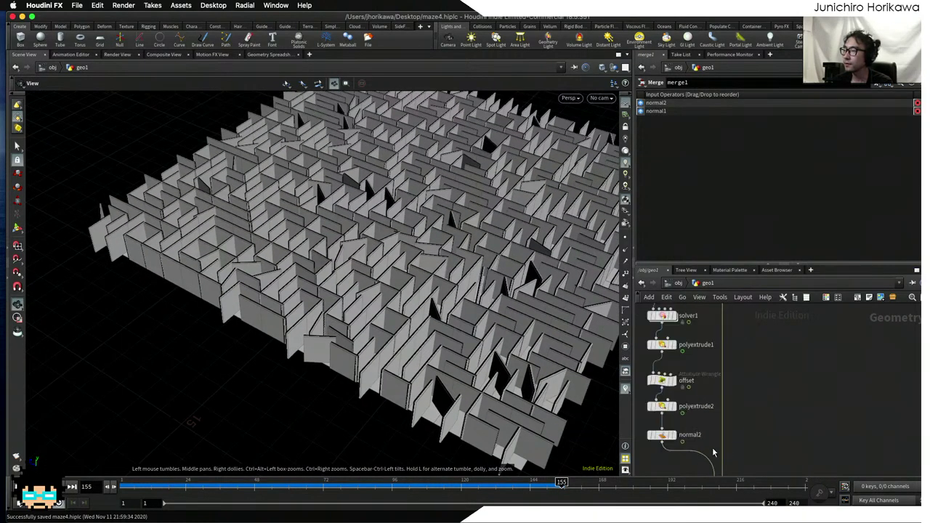
- Insert normal3 on the normal1 wire into merge1 and save the scene
key(Tab)
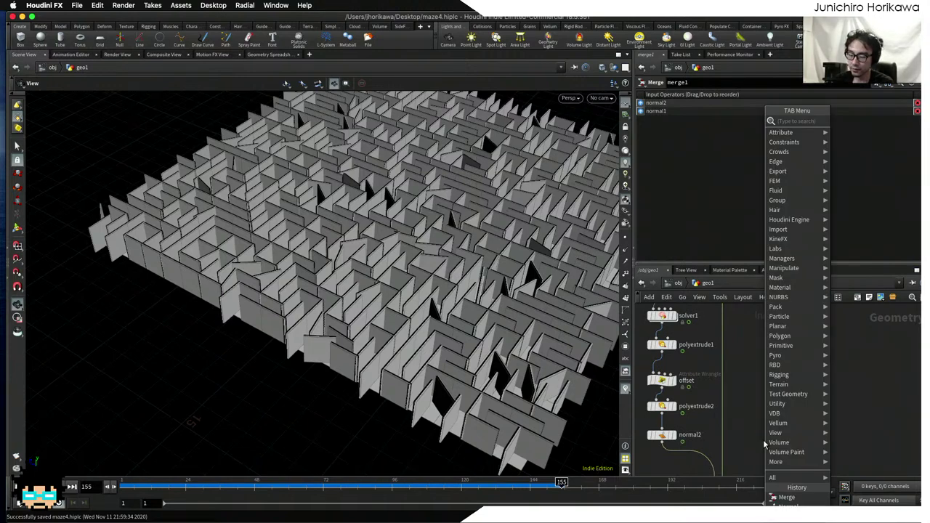
key(Return)
scroll(760, 442, up, 3)
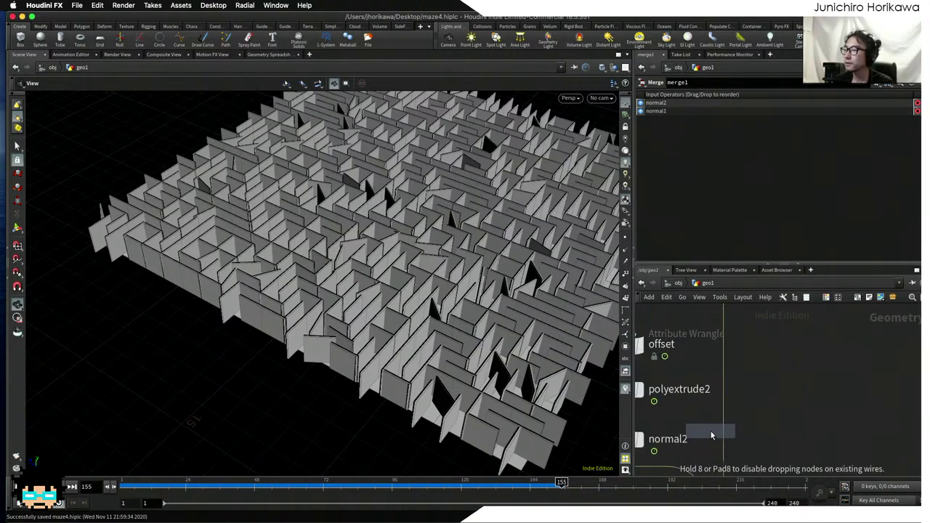
click(721, 432)
scroll(747, 450, down, 2)
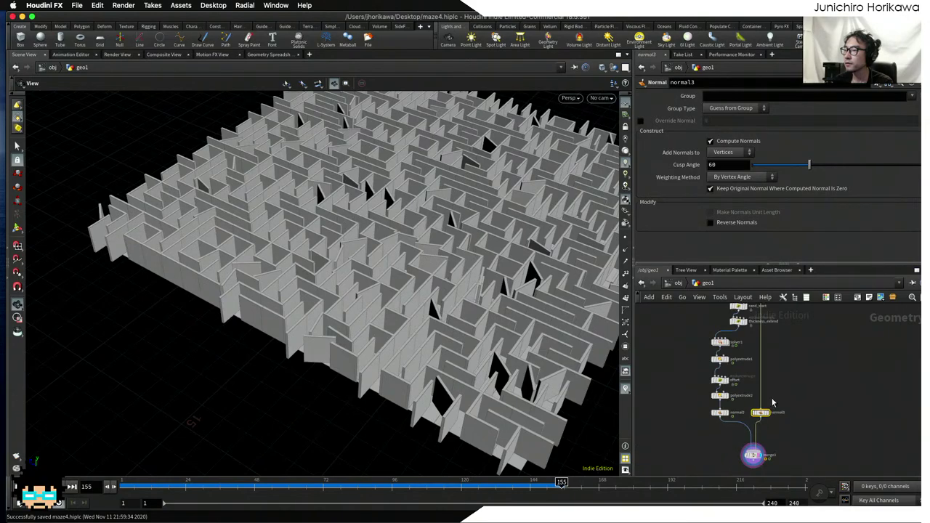
scroll(757, 452, up, 1)
key(ctrl+s)
drag(480, 319, 537, 378)
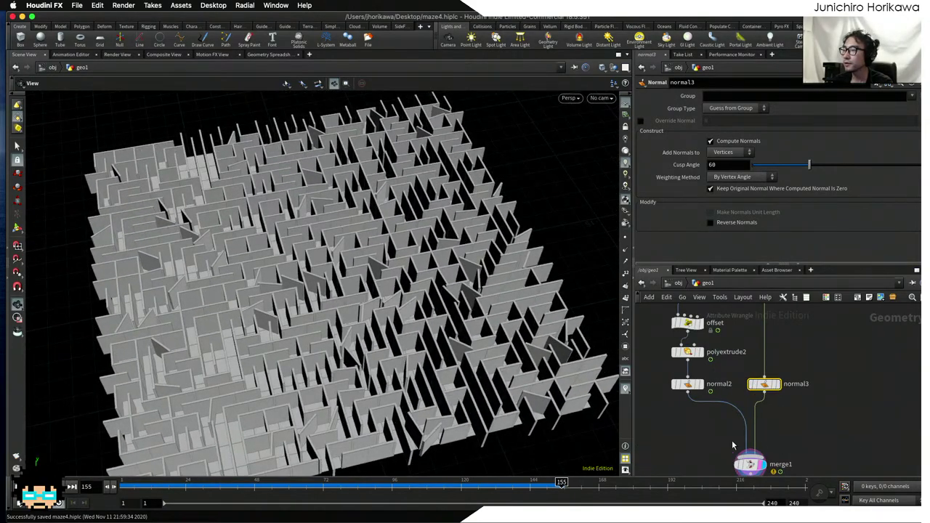
key(h)
key(Tab)
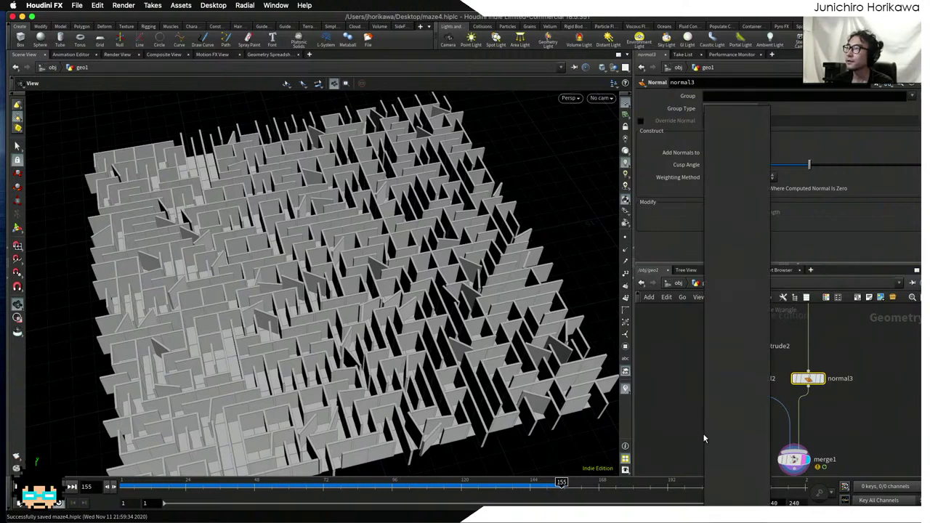
- Insert color1 below normal2 and make the walls spring green 00FF7F
key(Return)
click(708, 431)
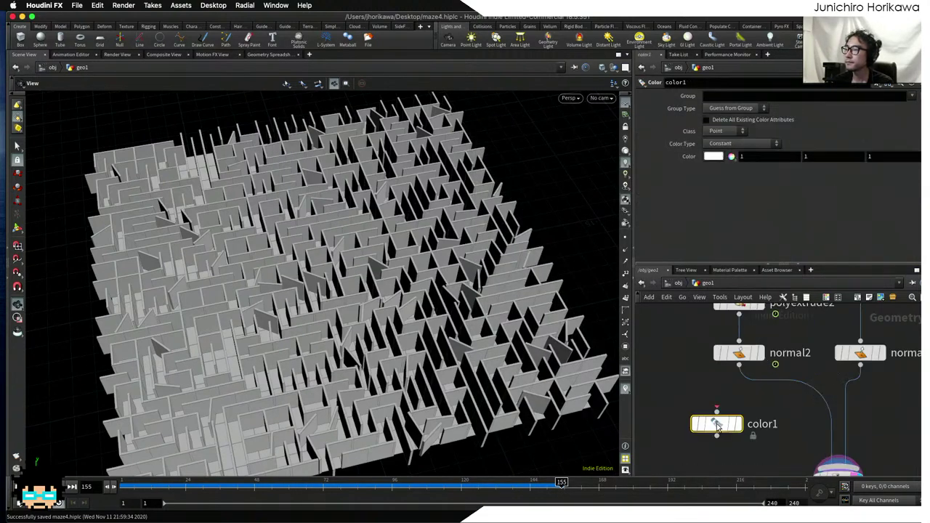
scroll(734, 421, up, 3)
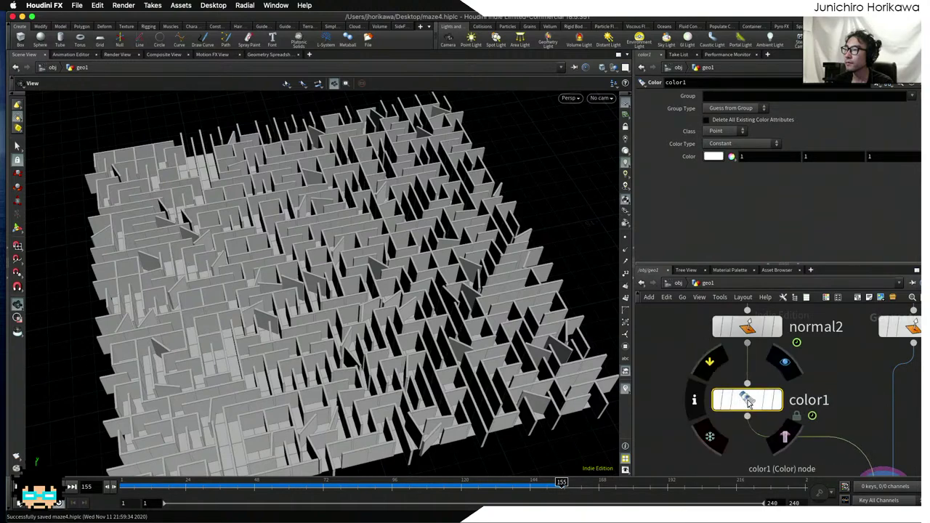
drag(752, 403, 741, 404)
click(713, 156)
click(751, 111)
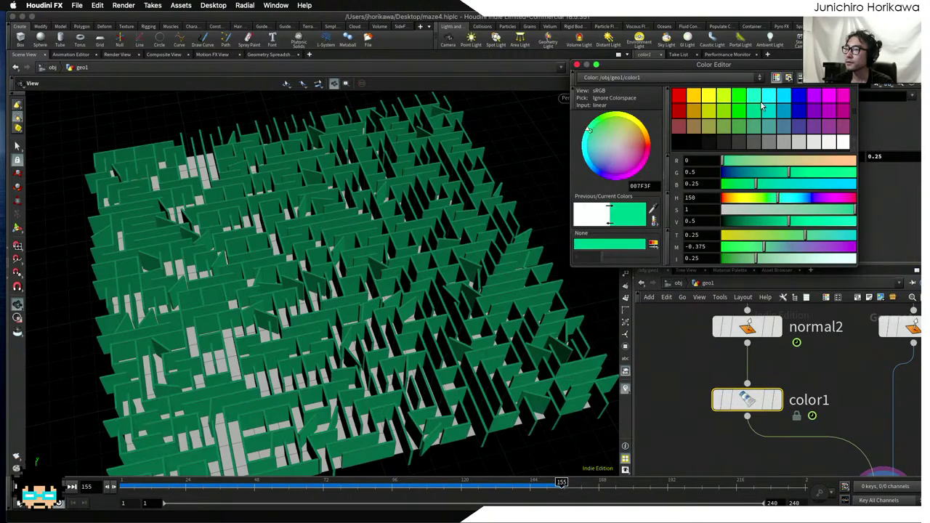
click(754, 97)
click(769, 111)
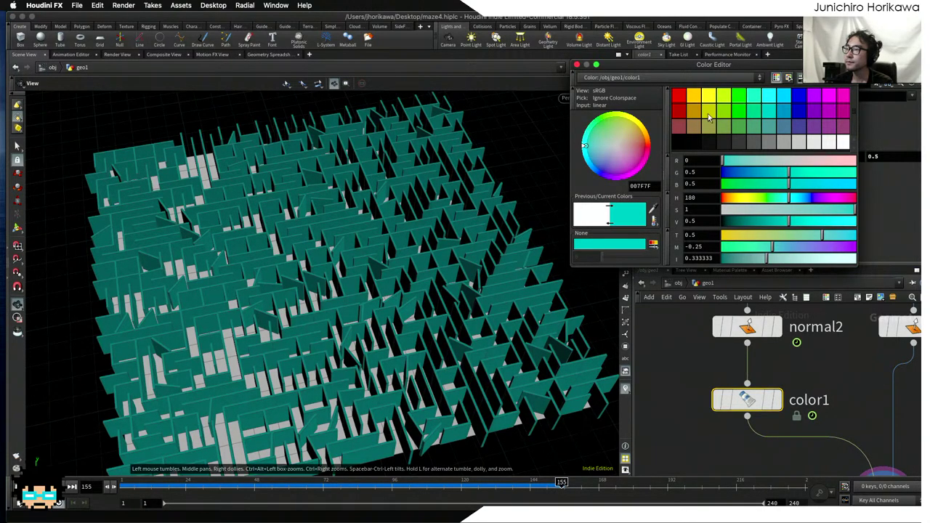
click(754, 97)
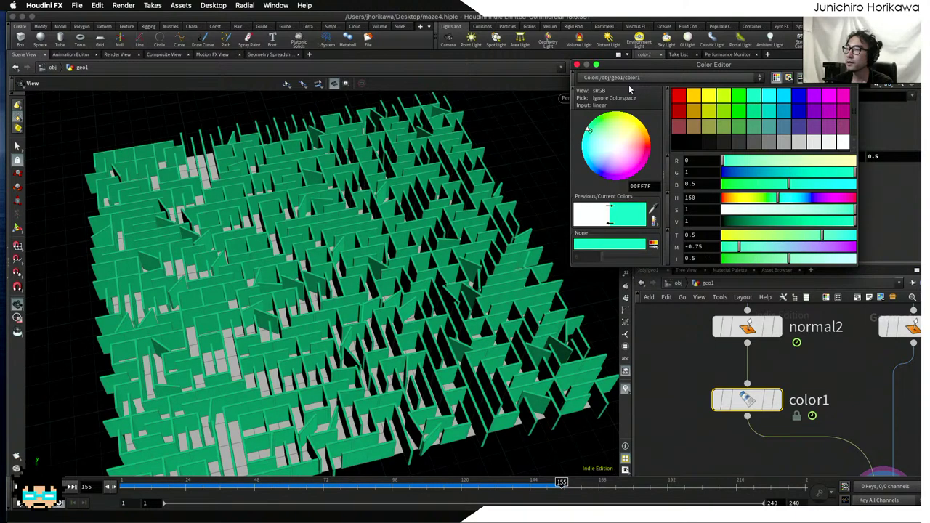
click(577, 65)
- Add color2 on the floor branch and set the floor to purple (0.25, 0, 0.5)
middle_drag(857, 410, 802, 409)
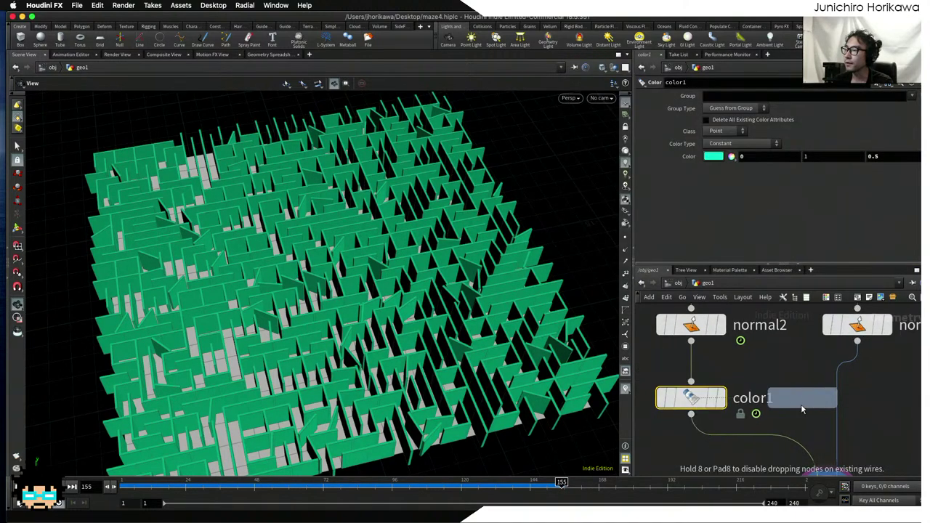
click(857, 407)
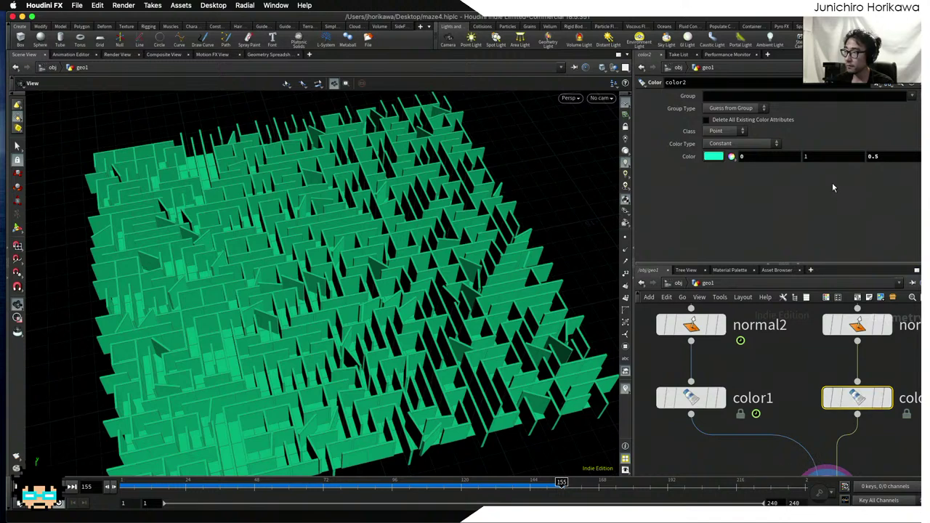
click(712, 157)
click(698, 100)
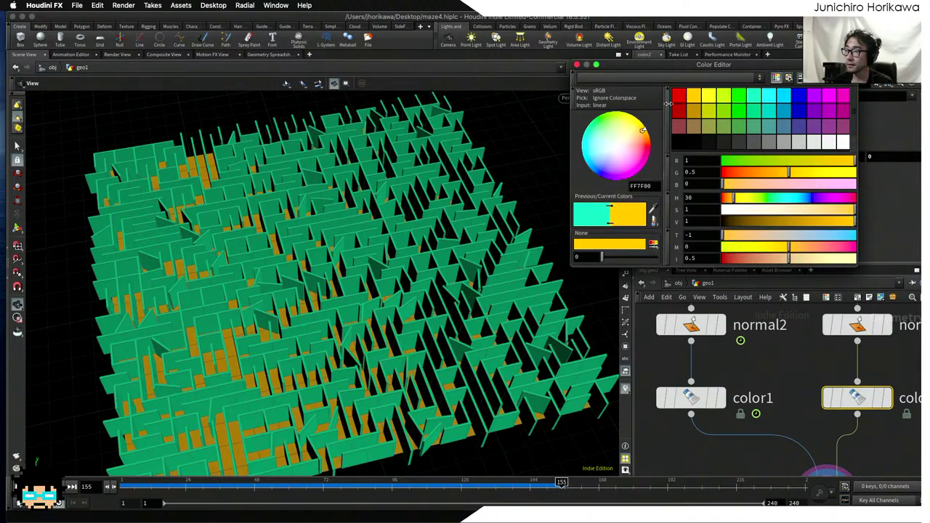
click(676, 102)
click(812, 110)
click(811, 123)
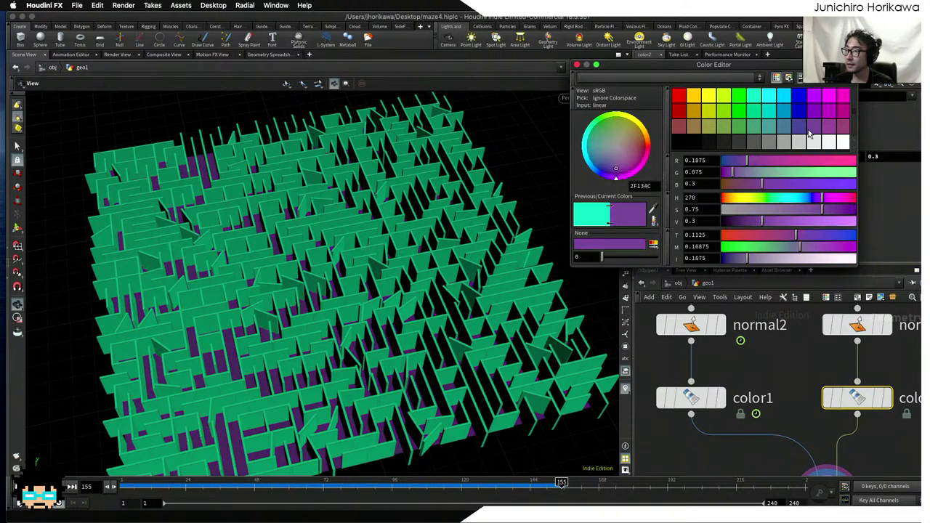
click(815, 108)
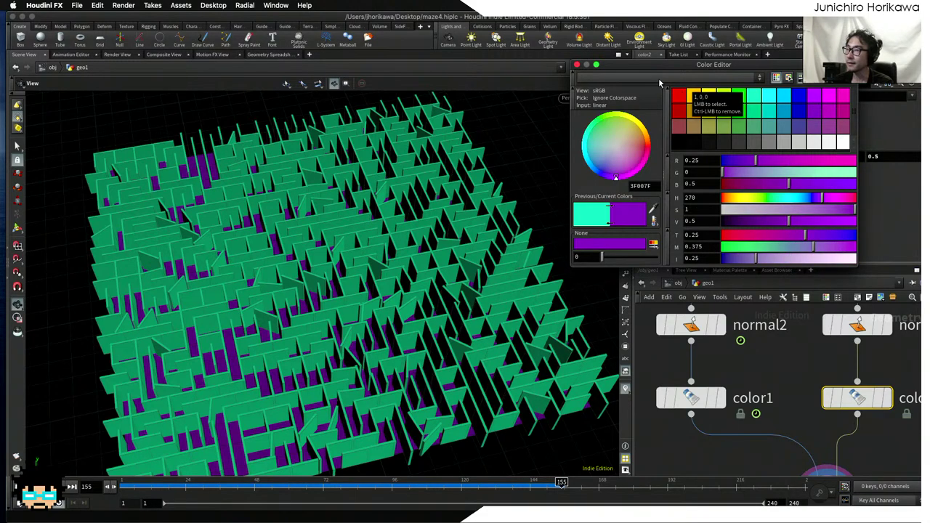
click(577, 67)
drag(407, 291, 444, 276)
scroll(519, 266, down, 8)
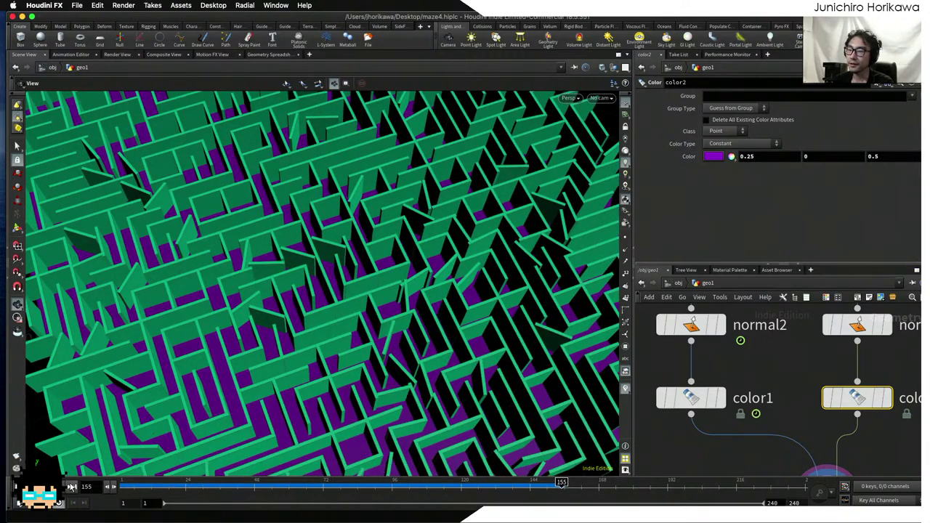
- Save, play the animation, and reset the CONTROLLER's rand start range to 0
click(72, 485)
key(ctrl+s)
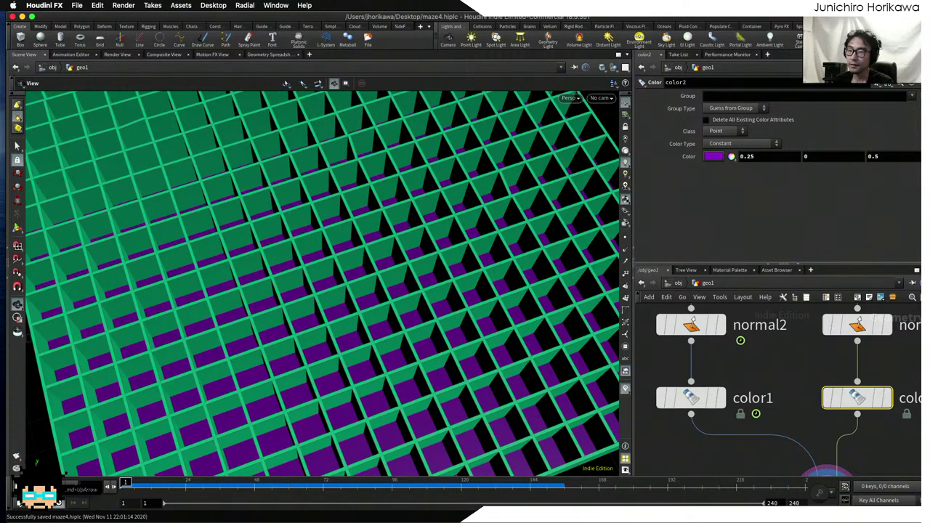
click(71, 486)
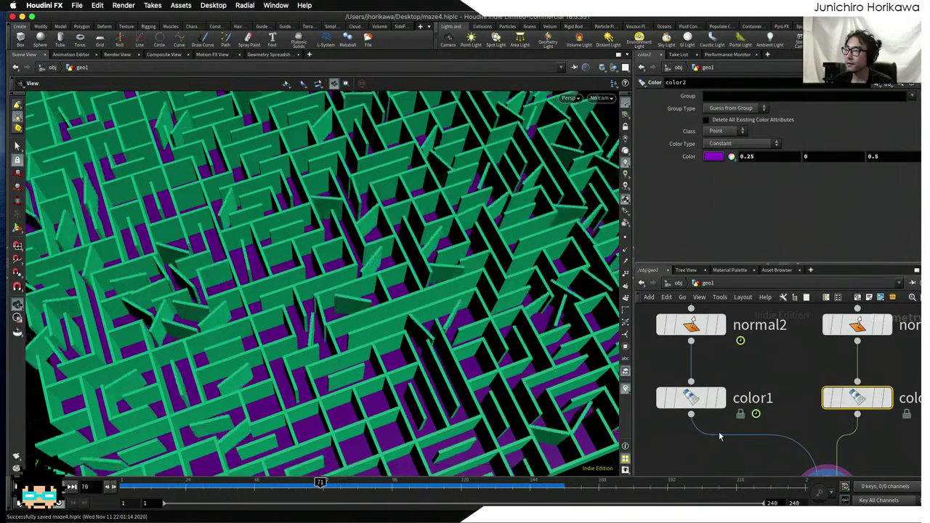
scroll(719, 435, down, 8)
scroll(675, 385, up, 10)
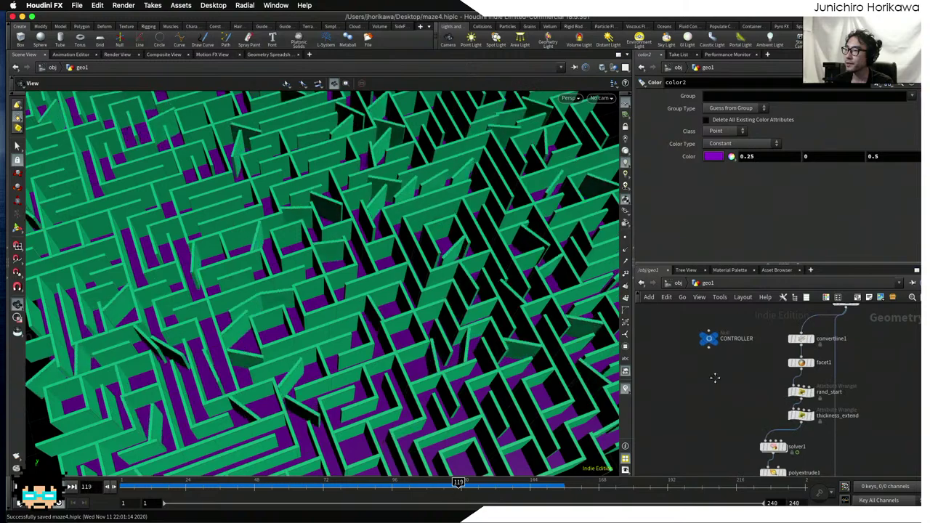
click(697, 371)
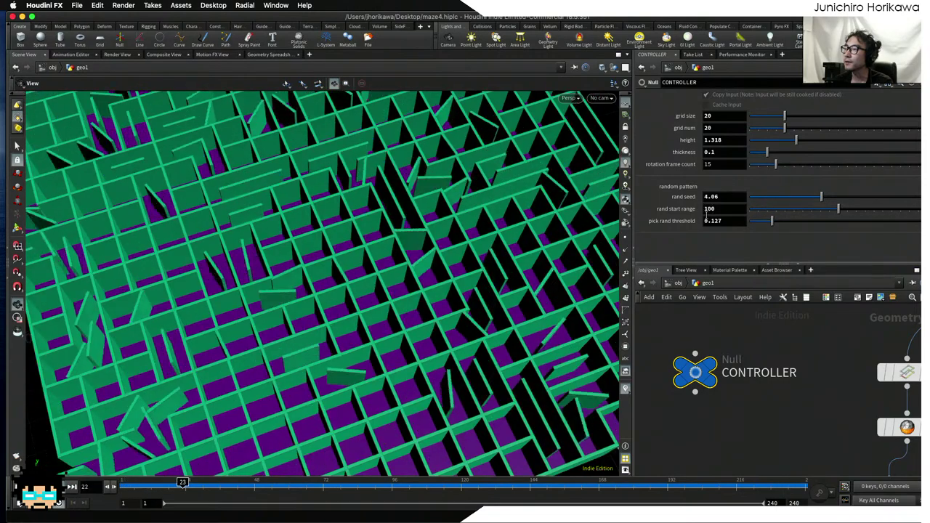
ctrl+middle_click(676, 208)
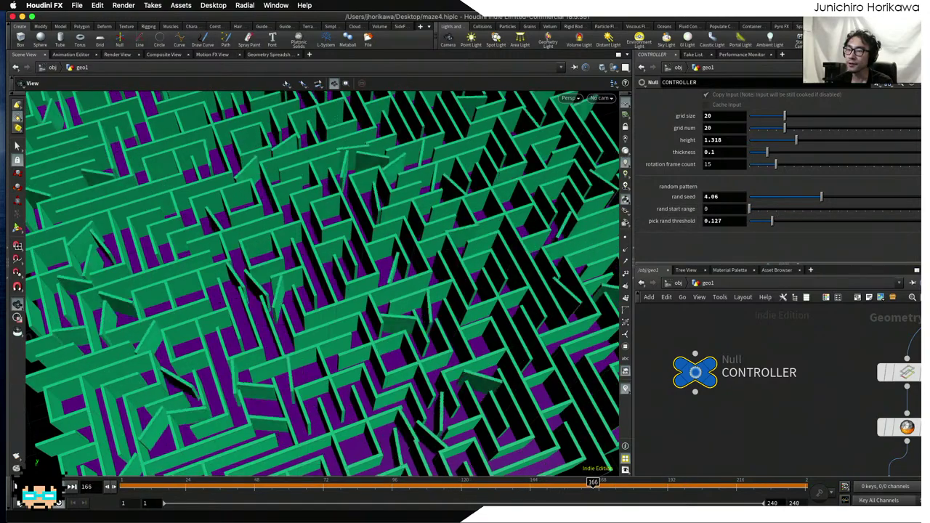
key(ctrl+Up)
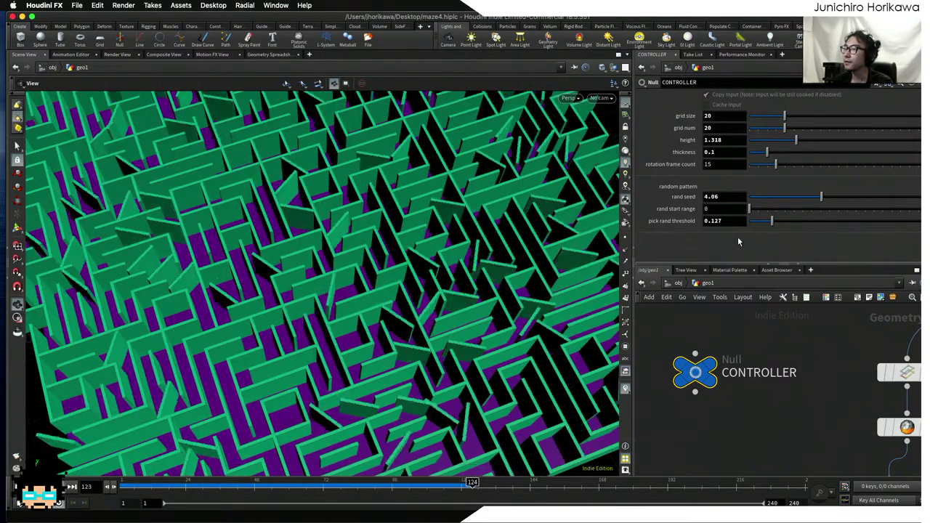
- Set rand seed 3.9, rotation frame count 51, thickness 0.131 and pick rand threshold 0.104
drag(764, 226, 760, 227)
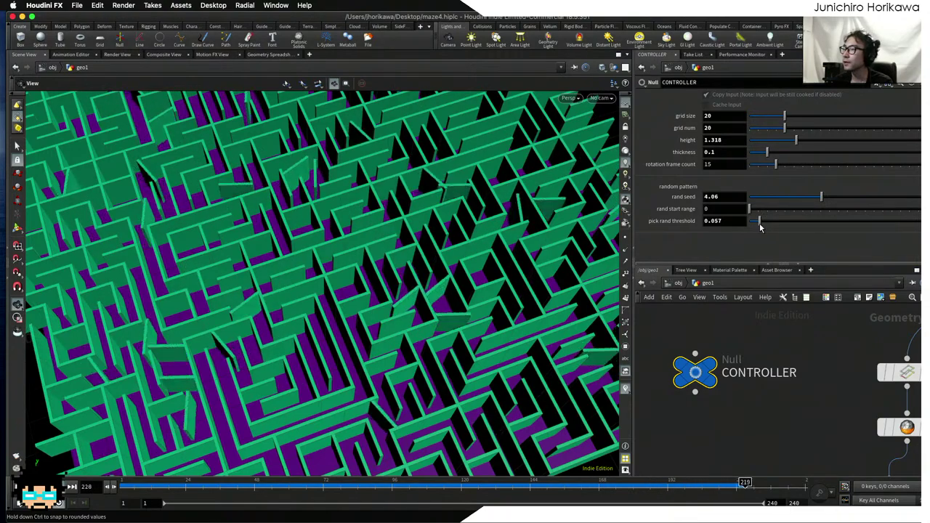
drag(820, 197, 817, 196)
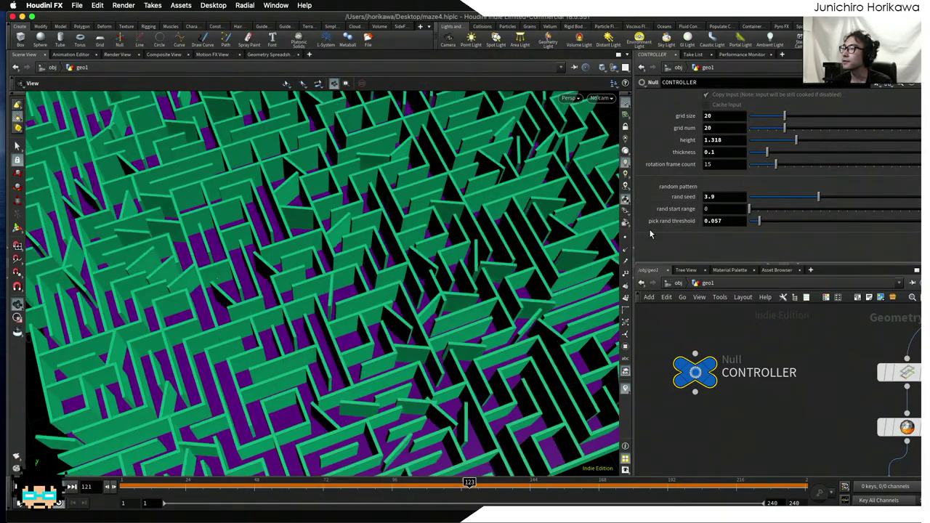
drag(775, 164, 839, 167)
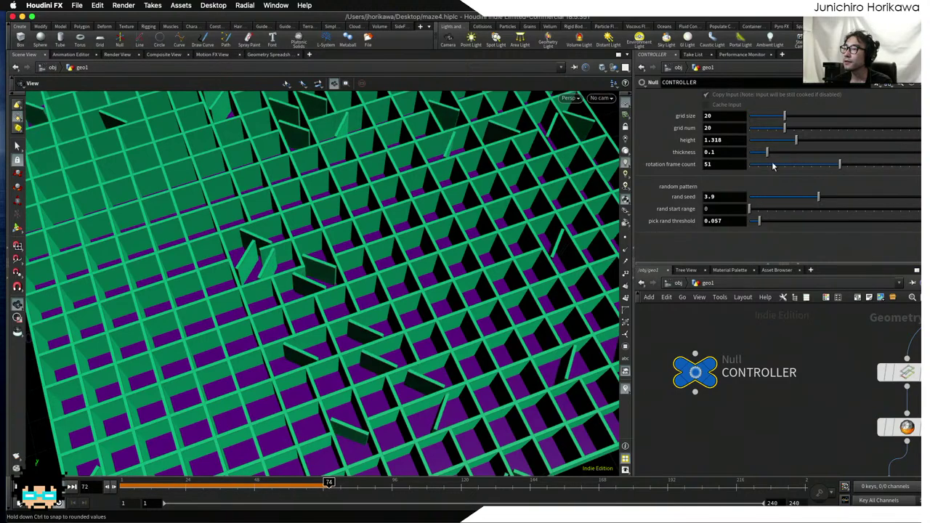
mouse_move(767, 152)
mouse_down()
mouse_move(793, 156)
mouse_move(771, 153)
mouse_up()
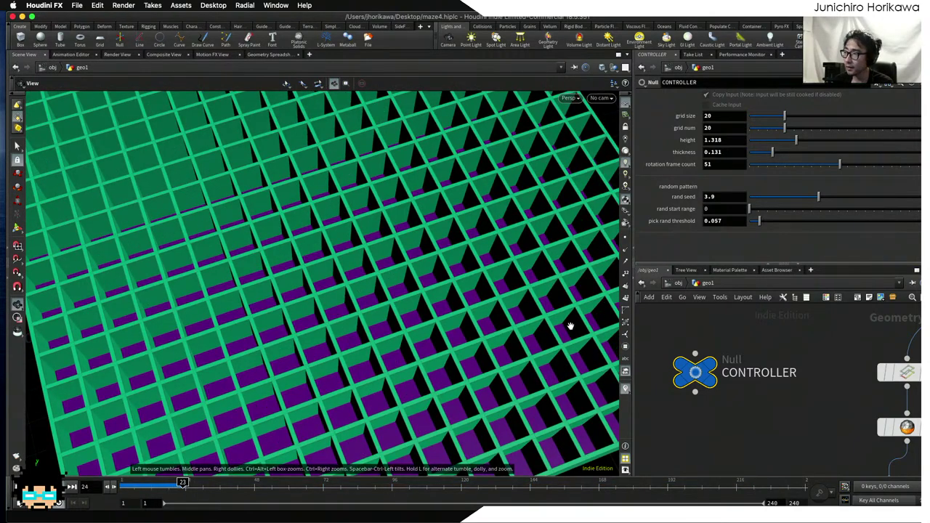
drag(759, 221, 768, 227)
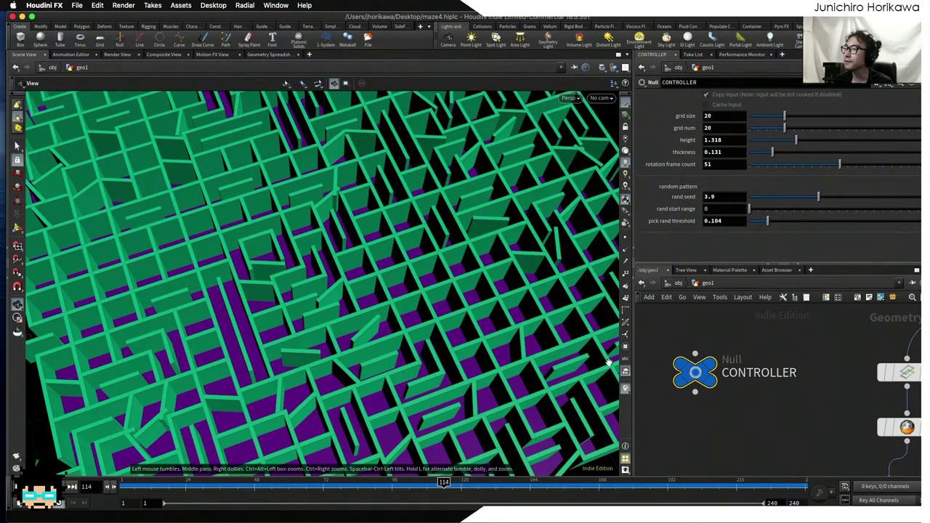
- Save maze4.hiplc with the CONTROLLER's thickness 0.131 and threshold 0.104 settings
key(super+s)
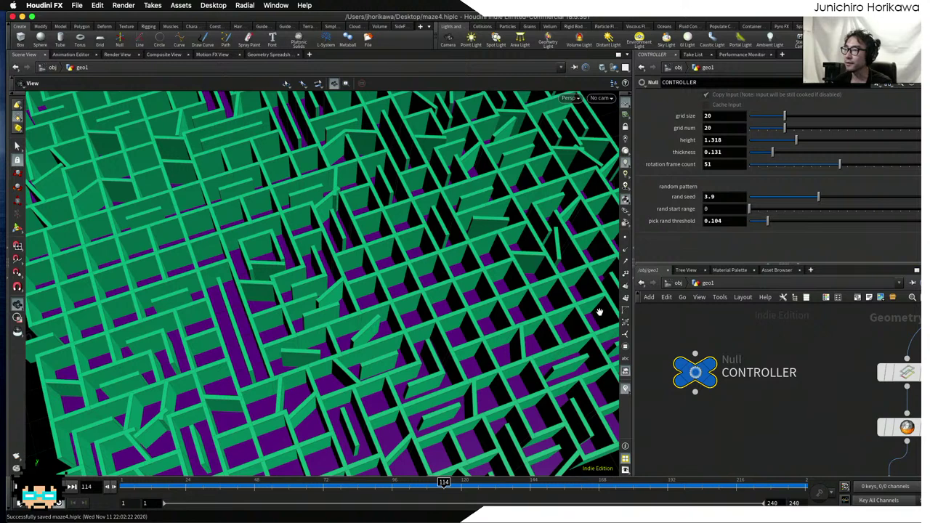
scroll(719, 324, down, 5)
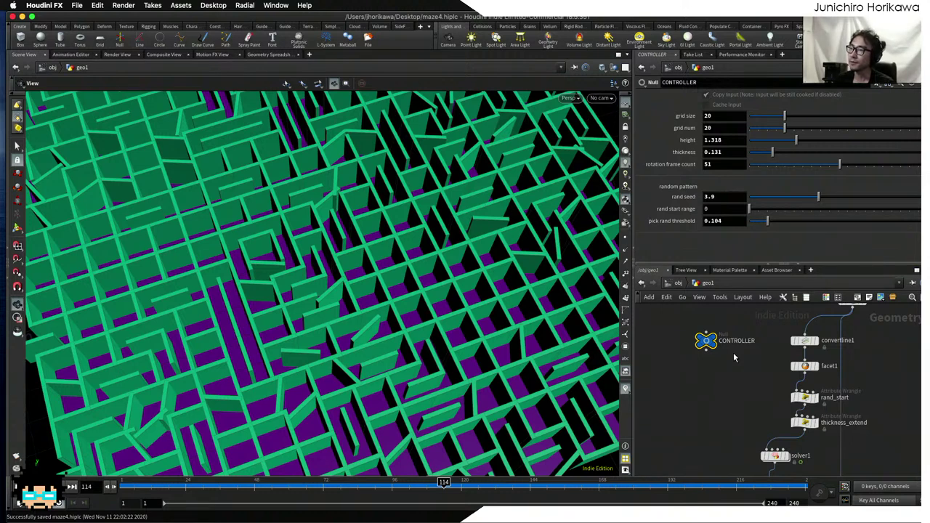
- Zoom and pan the network editor to show the chain below CONTROLLER, enlarging the pane
scroll(733, 353, up, 5)
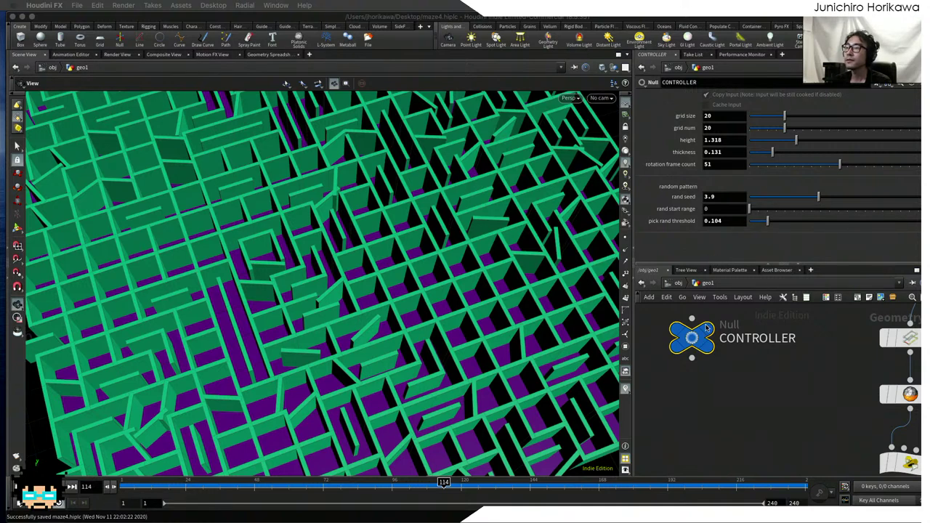
click(709, 397)
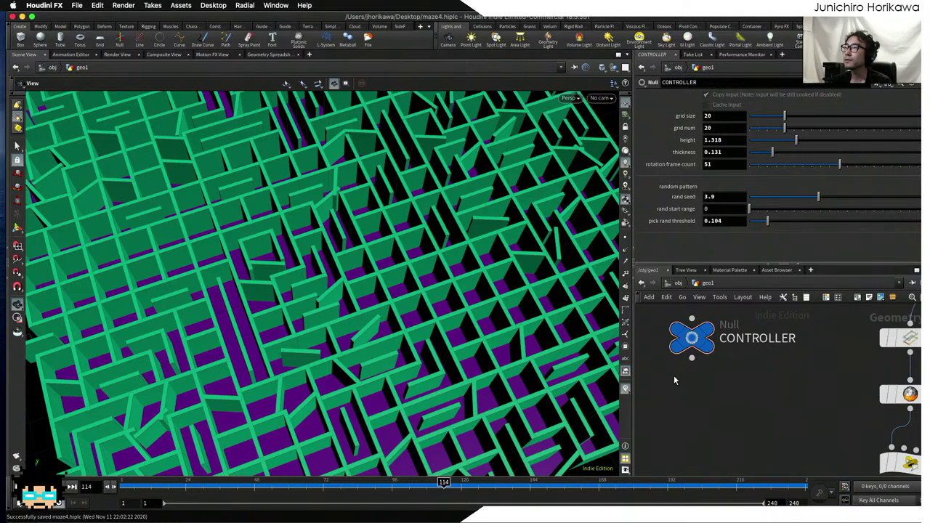
scroll(673, 374, down, 5)
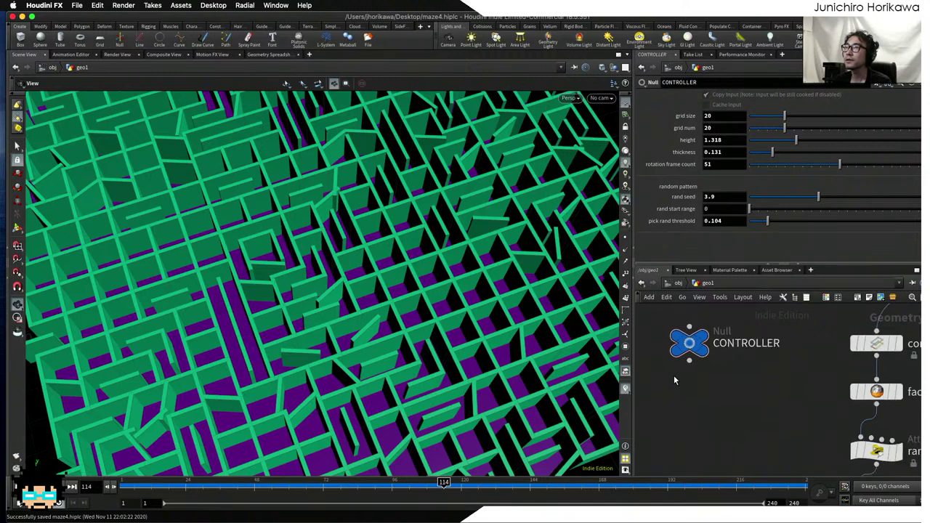
middle_drag(689, 385, 690, 353)
scroll(692, 358, down, 4)
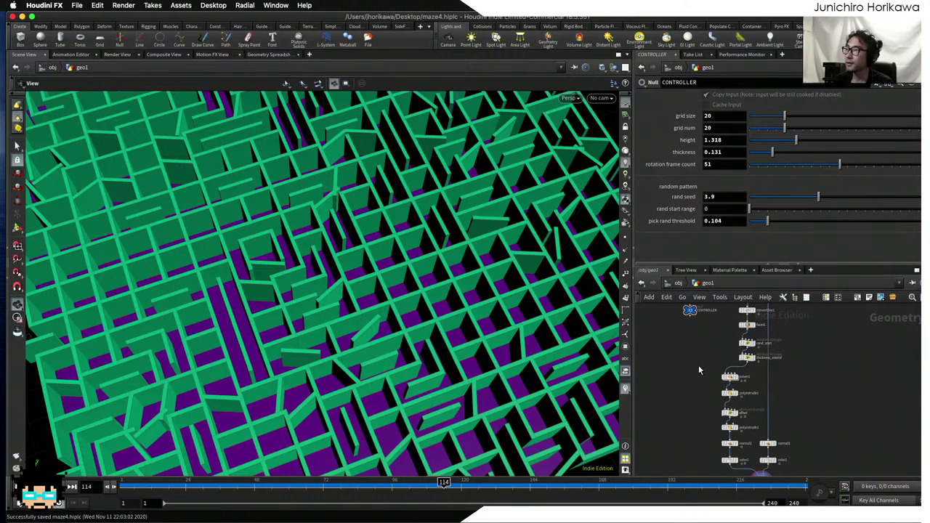
middle_drag(698, 364, 690, 371)
drag(745, 263, 745, 211)
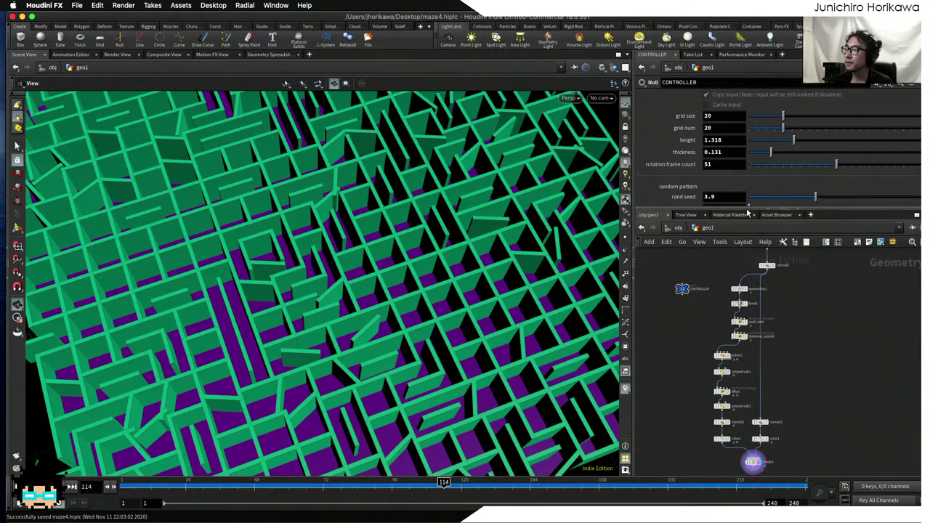
- Tumble and dolly the viewport to frame the whole purple-floored maze from above
drag(407, 247, 386, 308)
scroll(421, 251, down, 4)
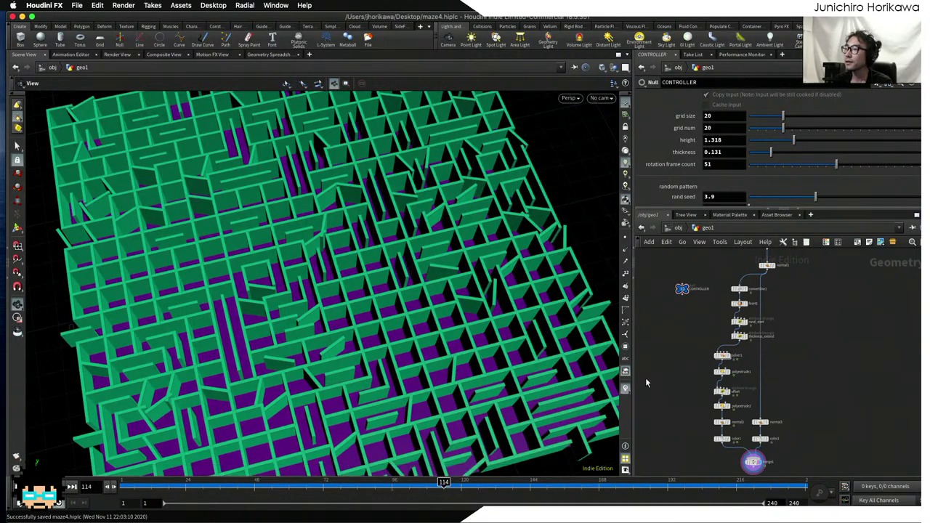
scroll(646, 378, up, 3)
drag(546, 336, 544, 354)
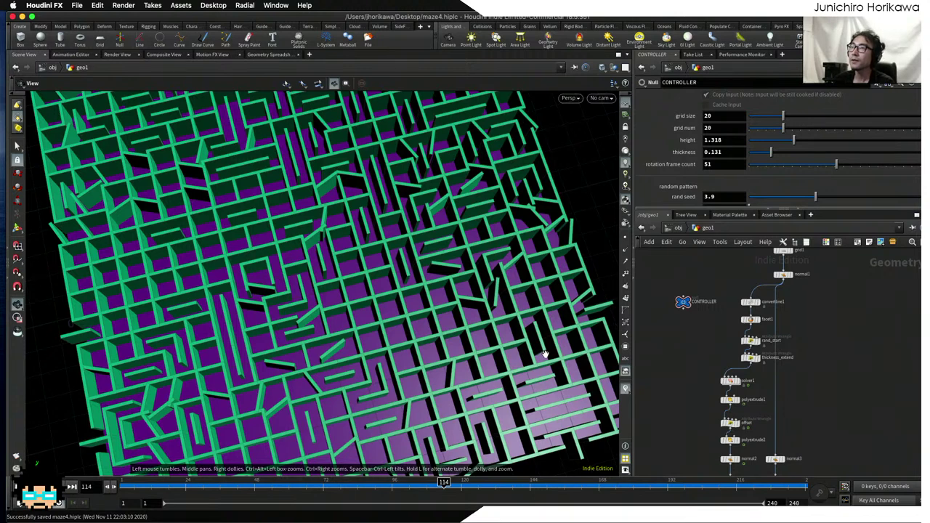
mouse_move(544, 355)
mouse_down()
mouse_move(544, 345)
mouse_move(544, 354)
mouse_up()
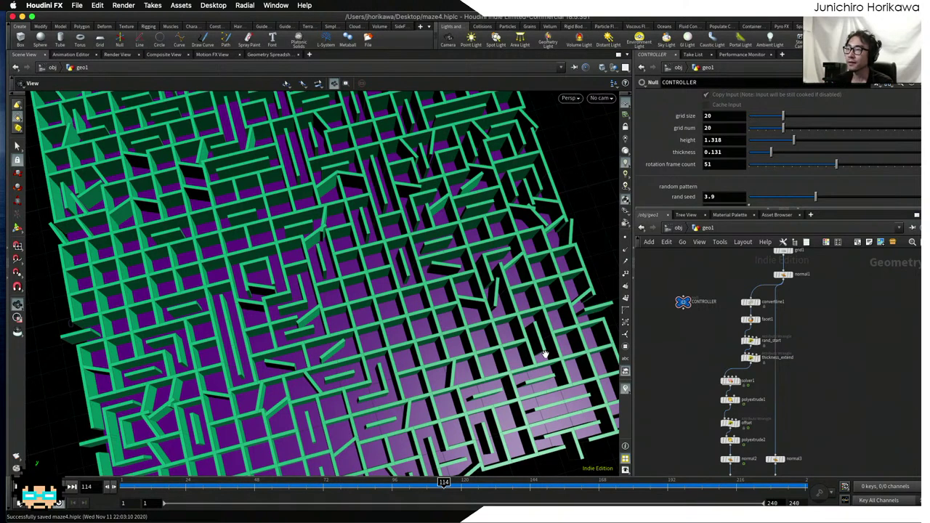
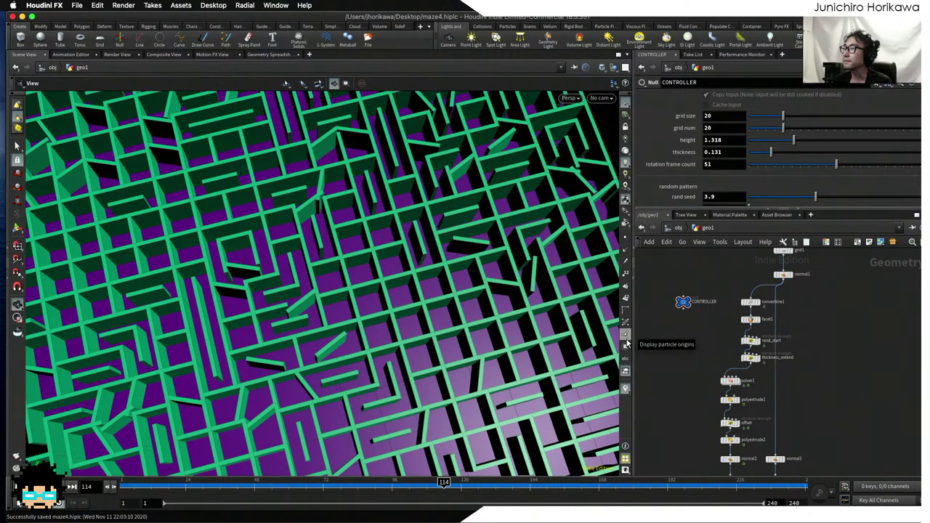
- Rewind playback to frame 1 and orbit the view around the uncarved green grid
click(110, 486)
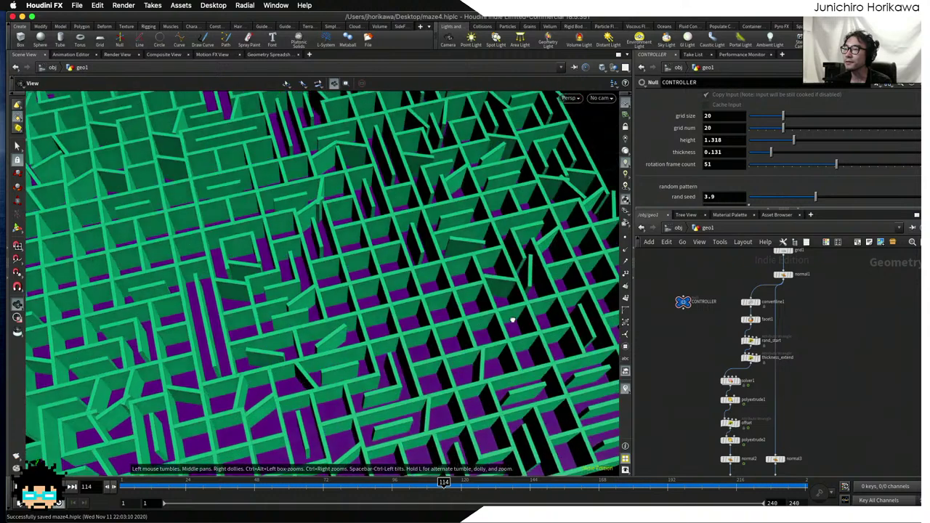
click(111, 486)
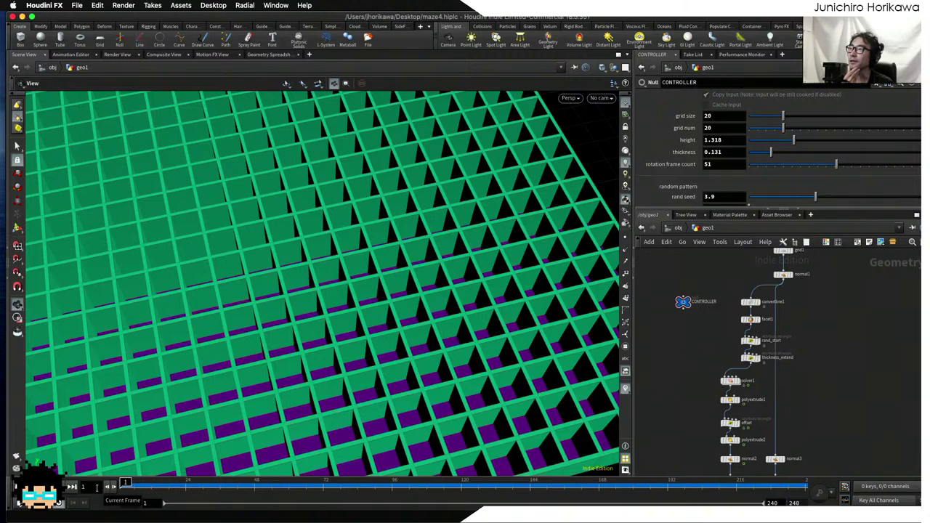
drag(149, 414, 545, 332)
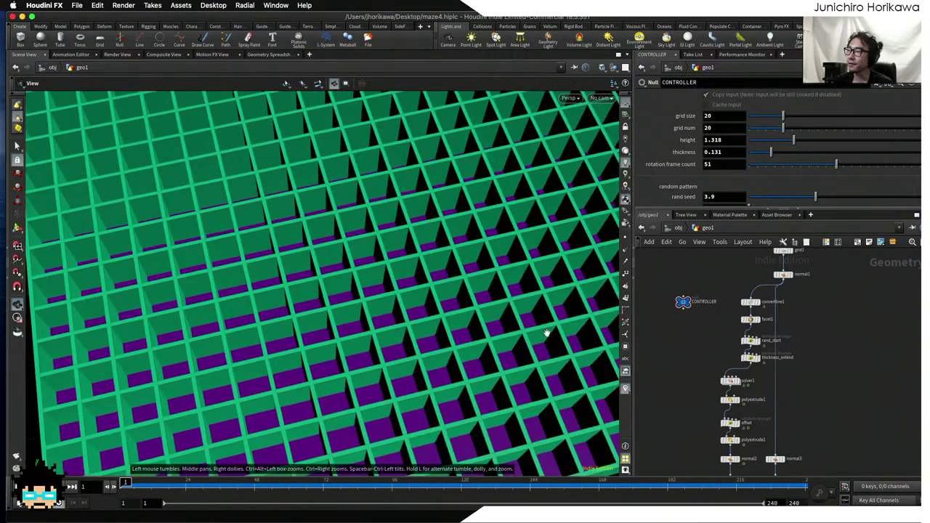
scroll(726, 406, down, 5)
scroll(695, 391, up, 6)
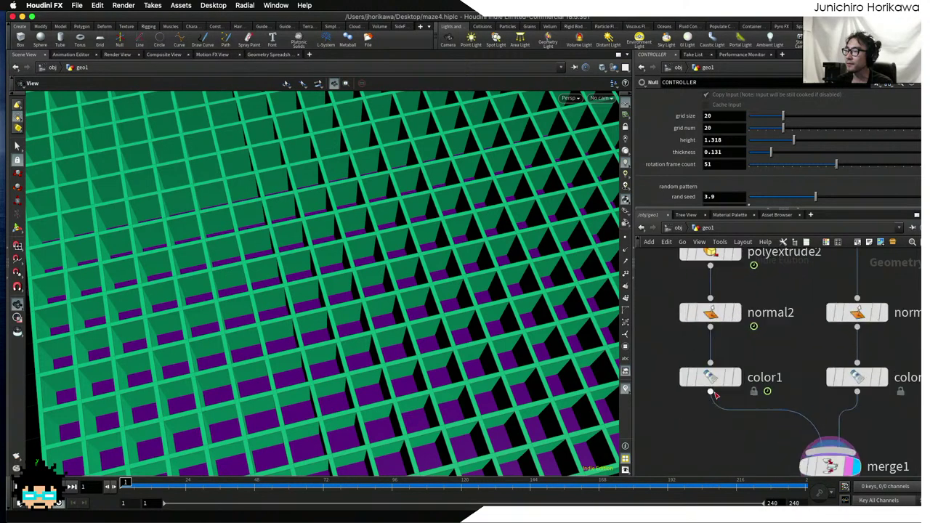
- Set the color1 wall colour to yellow (FFFF00)
click(709, 377)
click(714, 157)
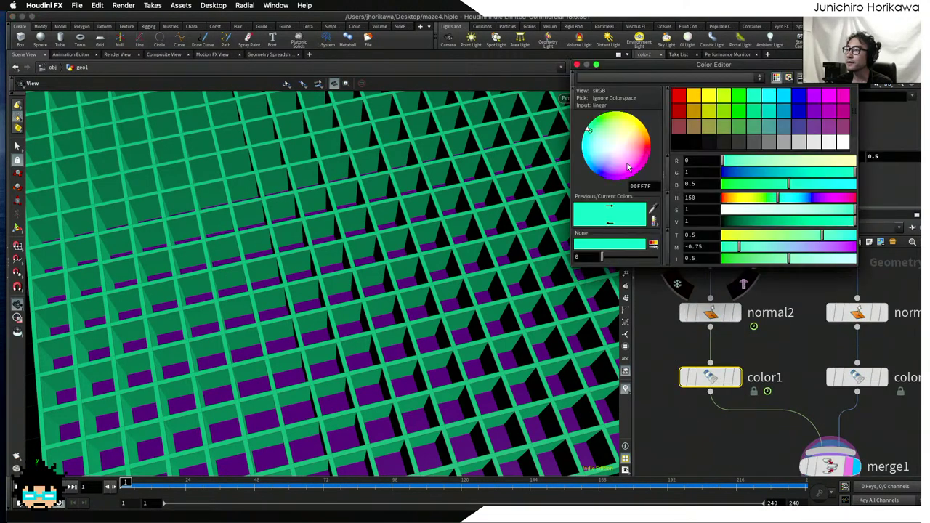
click(705, 97)
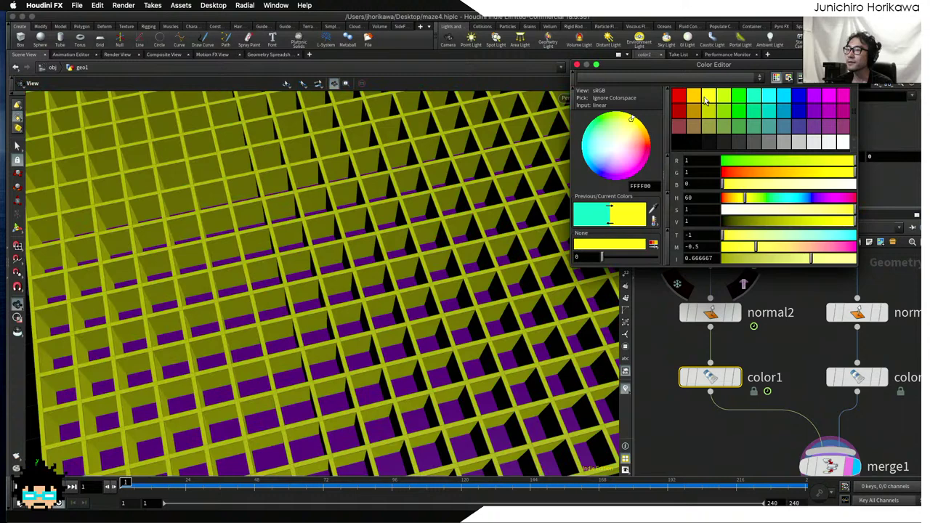
click(578, 65)
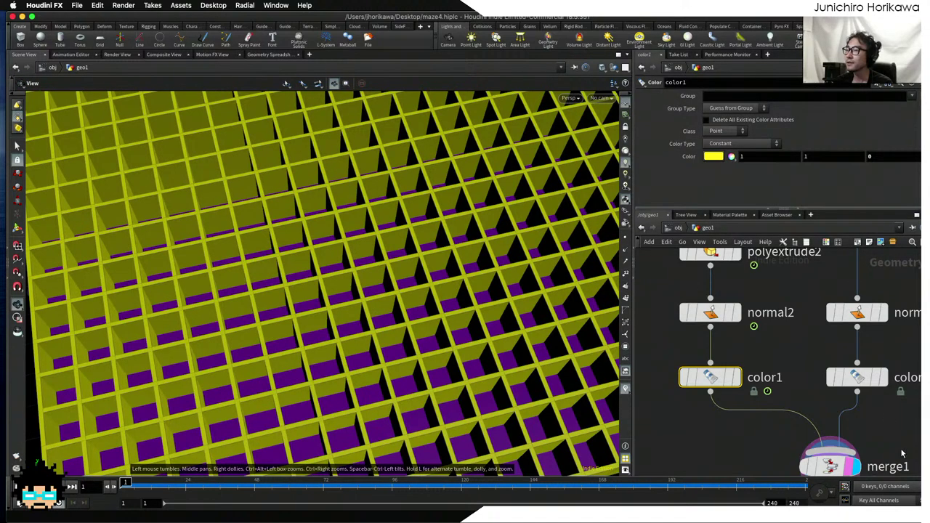
- Set the color2 floor colour to azure 007FFF (0, 0.5, 1)
click(857, 377)
click(713, 156)
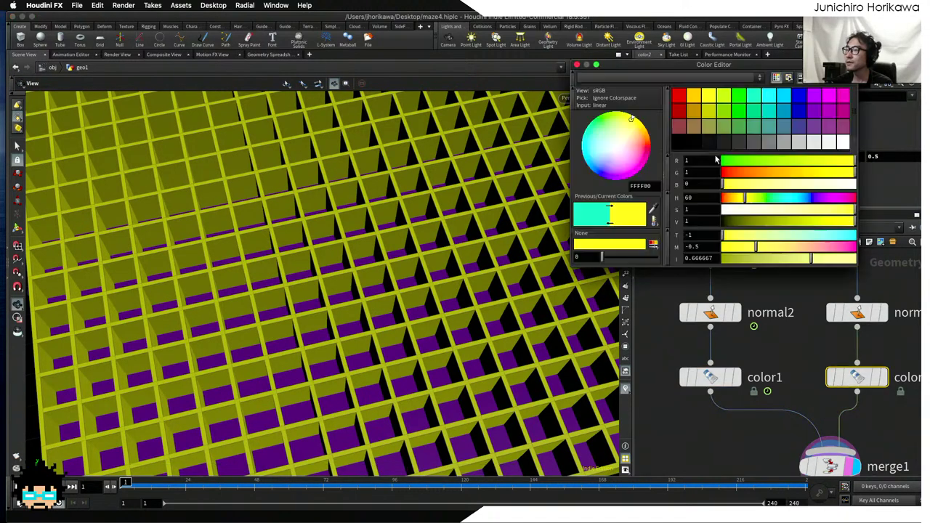
click(753, 106)
click(814, 109)
click(794, 107)
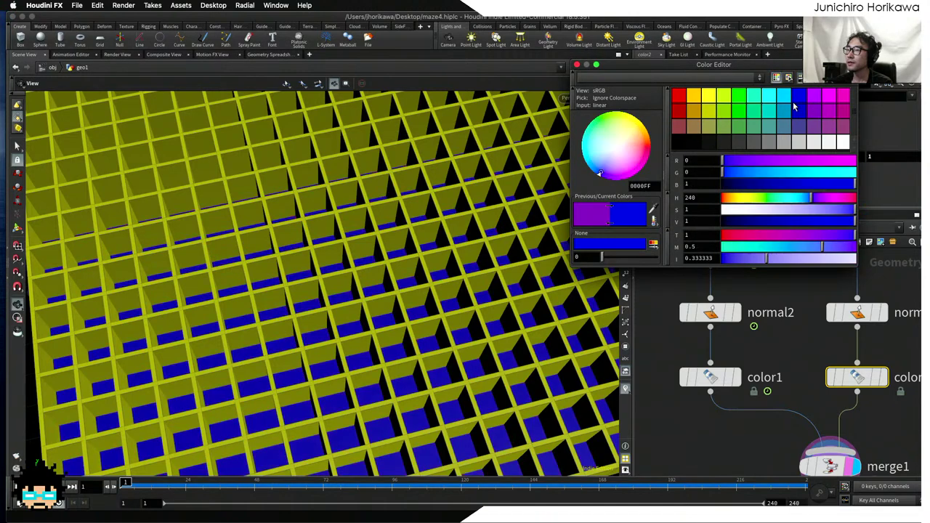
click(783, 96)
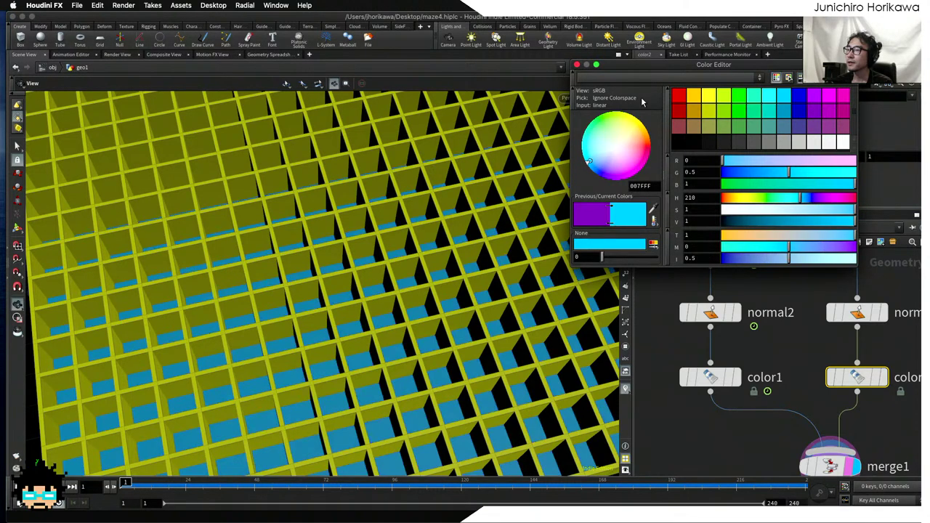
click(577, 63)
- Save the scene as maze4.hiplc and look down on the recoloured grid
key(super+s)
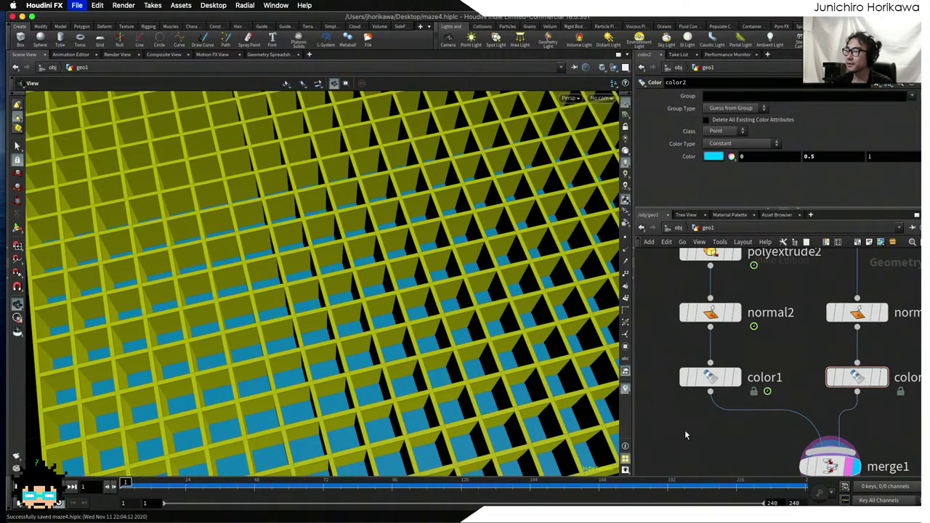
scroll(755, 412, down, 5)
middle_drag(756, 413, 755, 485)
drag(406, 305, 499, 295)
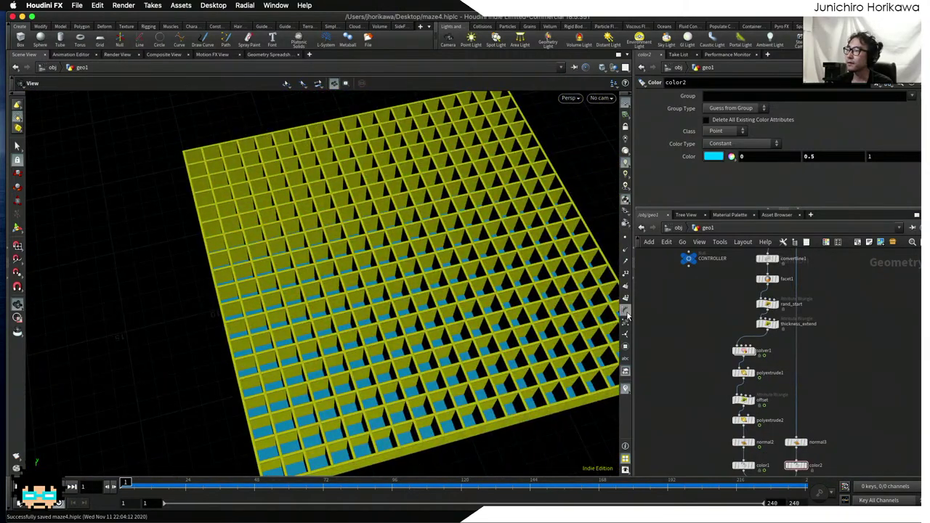
- Scrub the timeline forward to watch the walls rotate, then return to frame 1
middle_drag(716, 314, 707, 348)
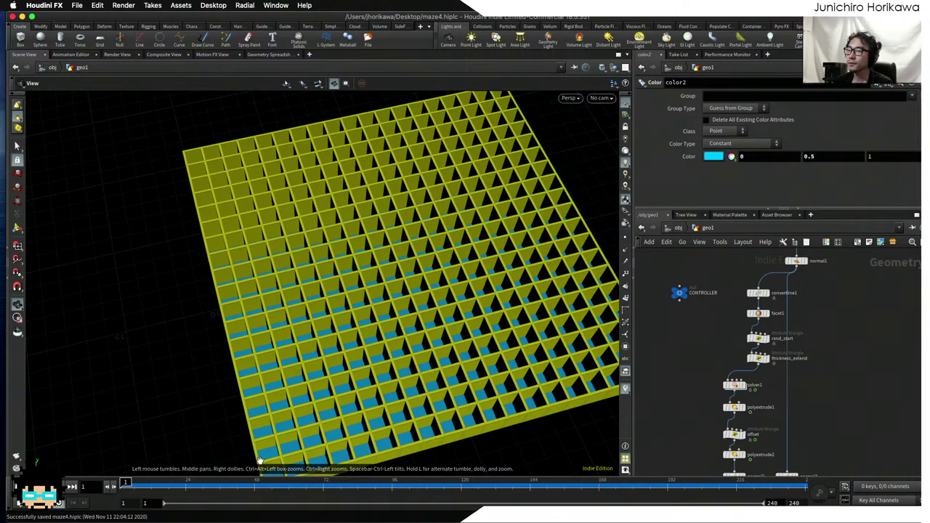
drag(218, 486, 350, 488)
drag(481, 496, 130, 507)
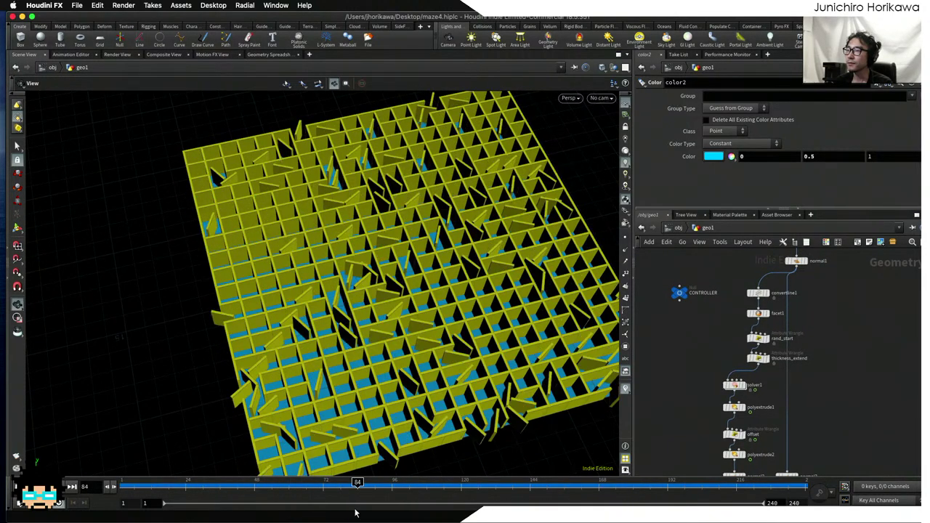
- Set the CONTROLLER null's rand start range to 100
scroll(693, 354, up, 5)
click(676, 312)
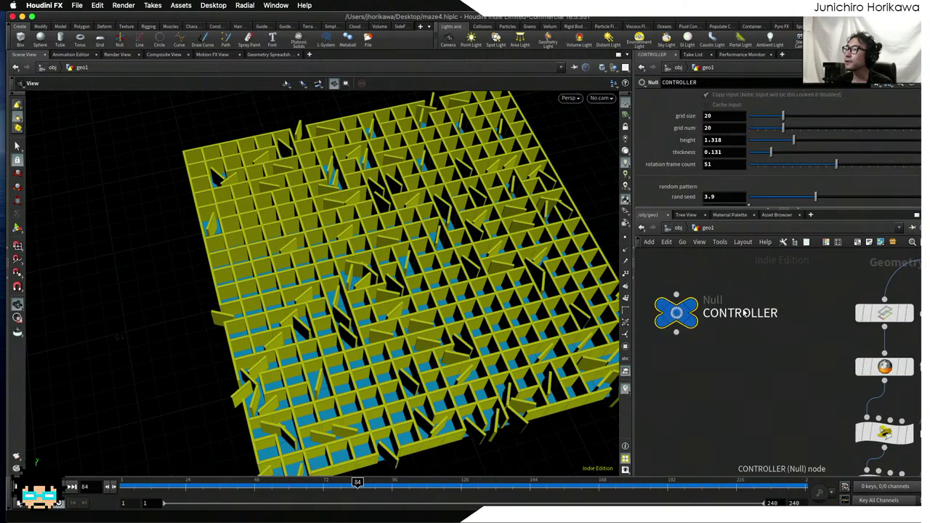
scroll(732, 193, down, 2)
drag(748, 178, 812, 183)
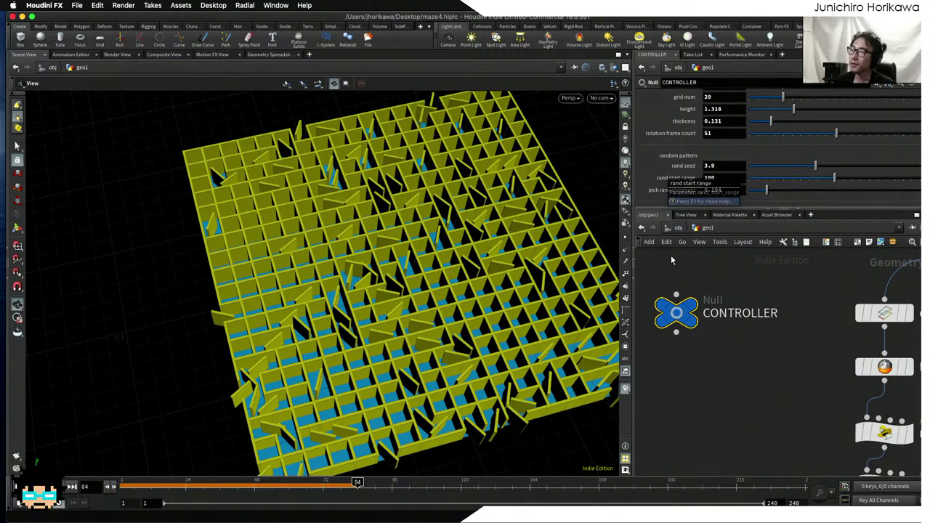
- Scrub back to frame 1 and tilt the view top-down over the yellow grid
drag(334, 484, 15, 485)
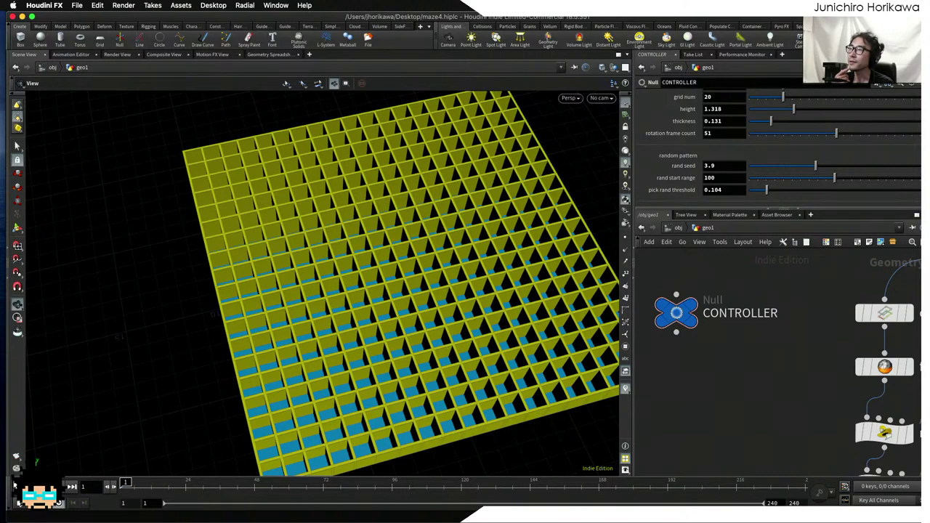
drag(313, 369, 326, 309)
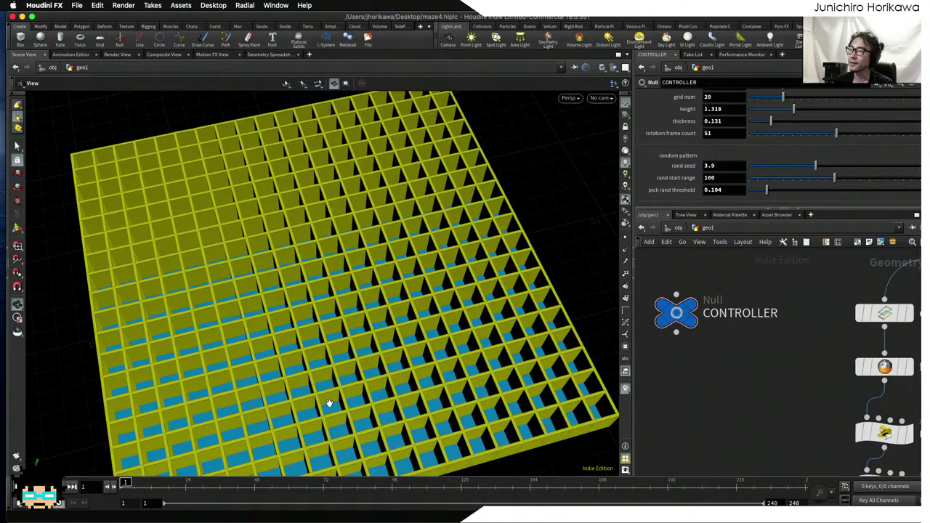
drag(328, 403, 296, 343)
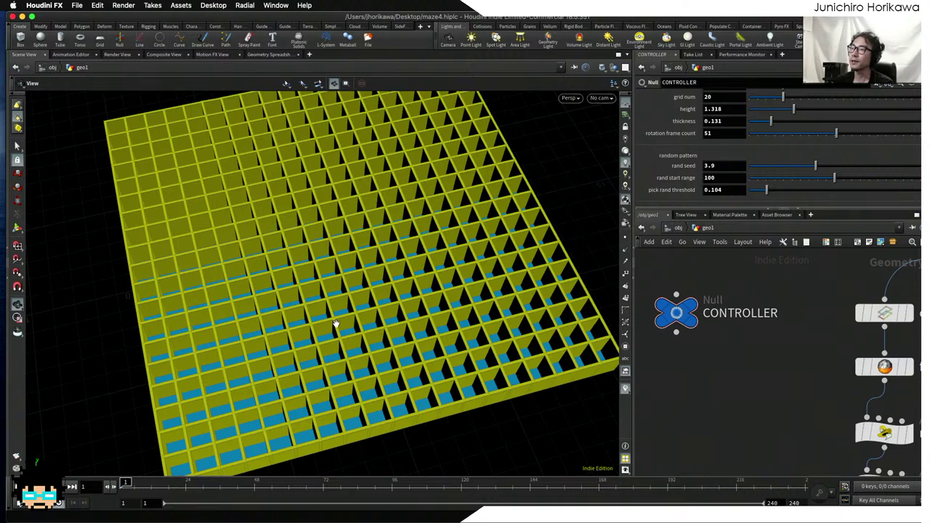
drag(411, 220, 405, 278)
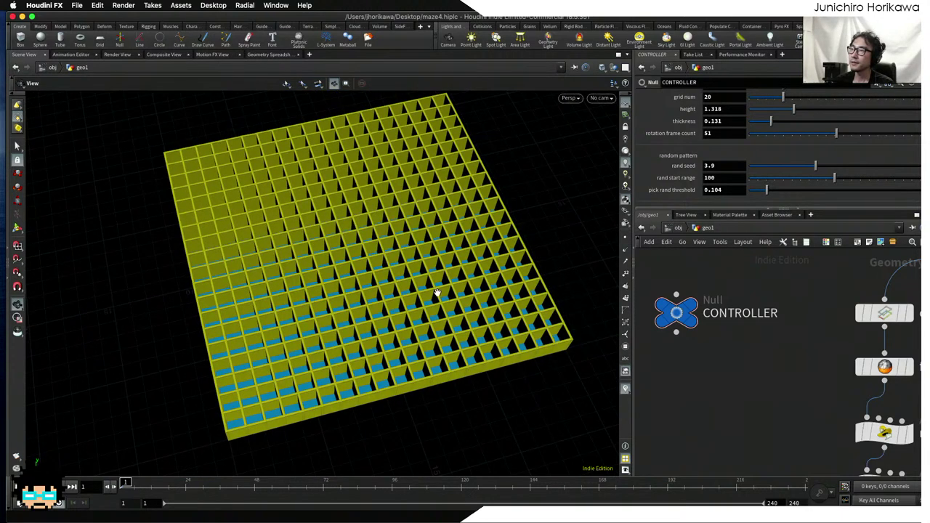
- Rearrange the node chain, moving CONTROLLER down and left of convertline1 through thickness_extend
scroll(685, 349, down, 4)
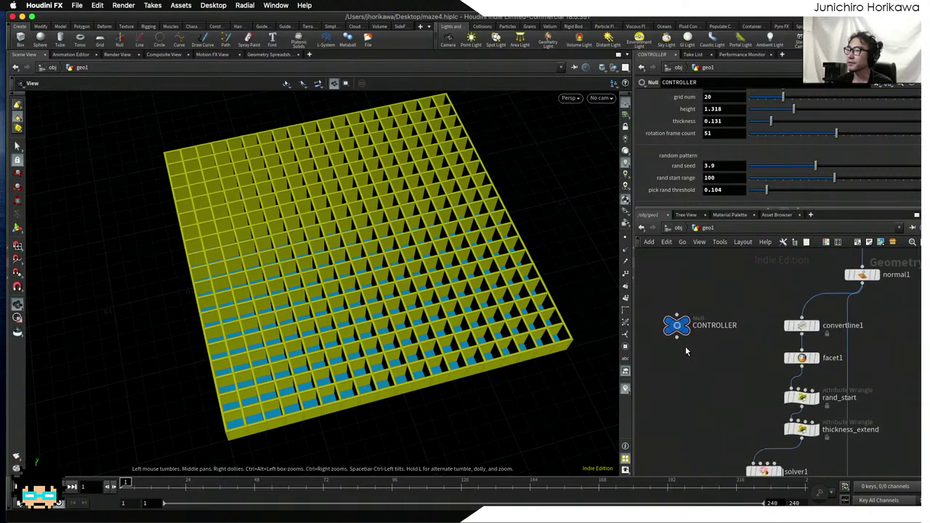
scroll(685, 358, down, 4)
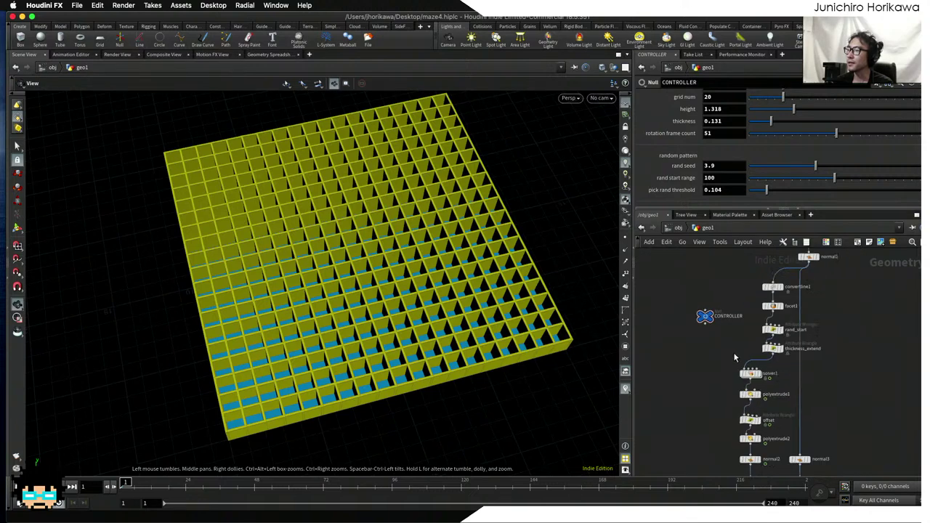
scroll(803, 400, down, 4)
drag(829, 434, 764, 289)
scroll(765, 288, up, 3)
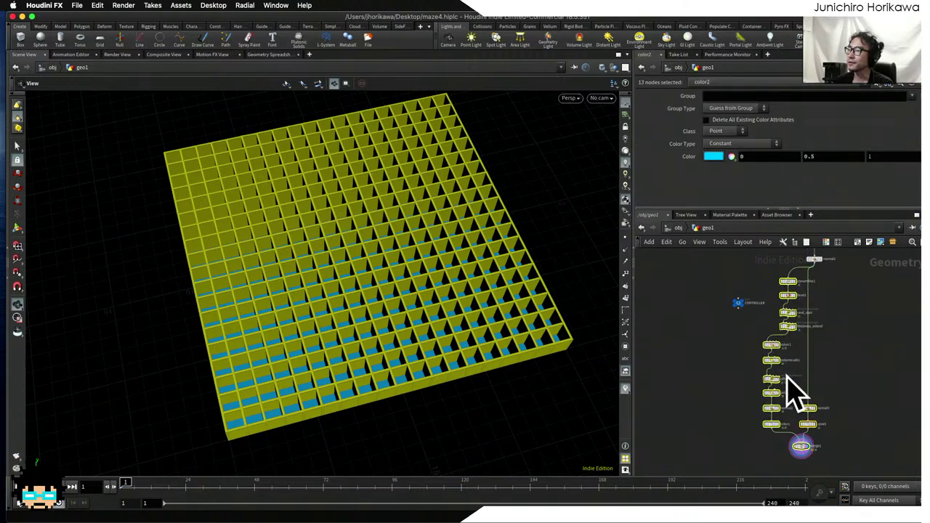
scroll(763, 319, up, 2)
click(762, 320)
scroll(764, 318, up, 3)
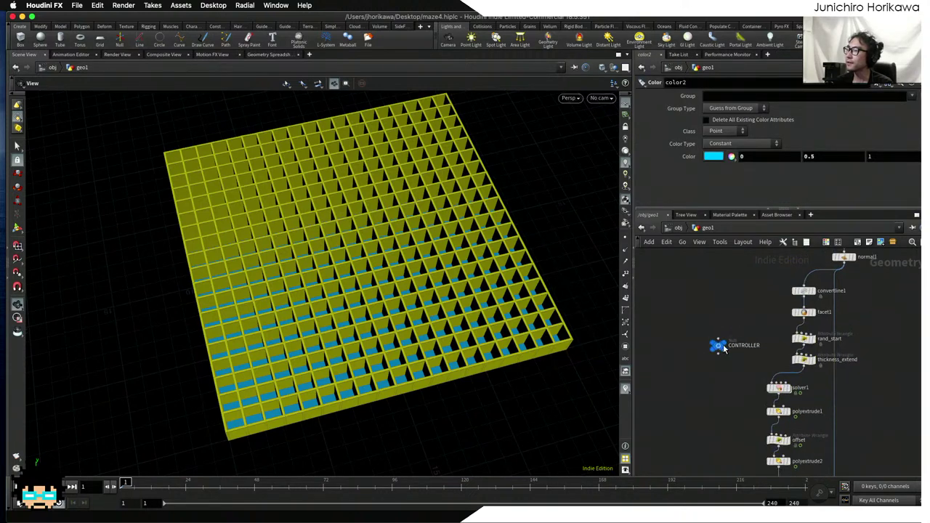
drag(764, 276, 824, 369)
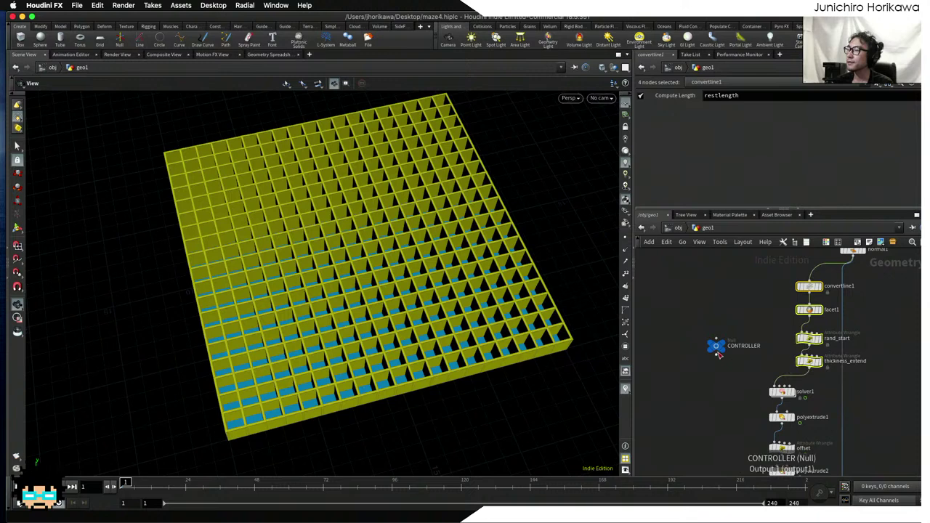
drag(714, 351, 701, 383)
- Open Edit Parameter Interface for CONTROLLER with an enlarged parameter pane
click(701, 384)
scroll(701, 383, up, 2)
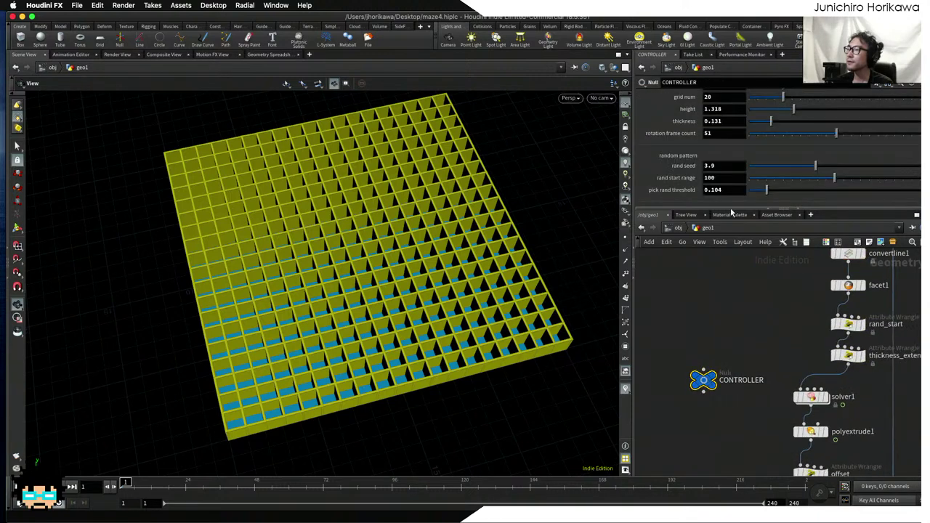
drag(760, 208, 760, 254)
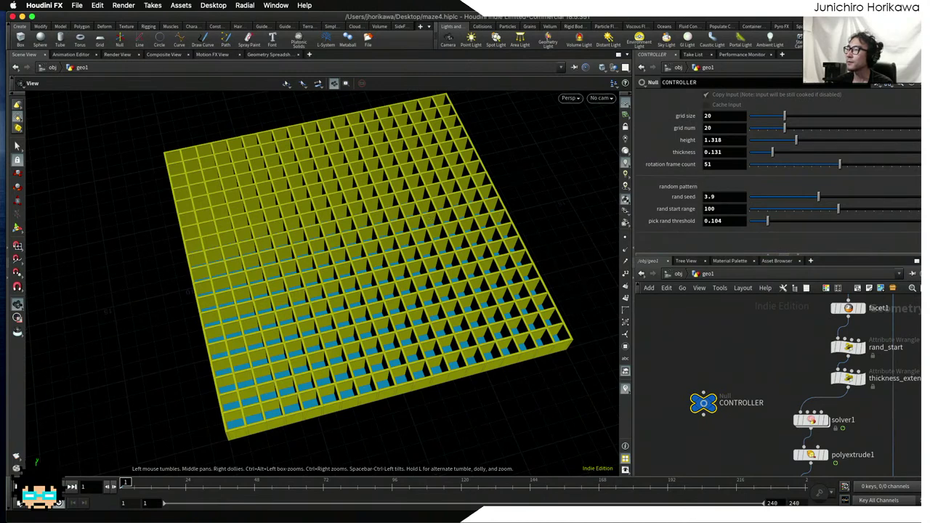
click(877, 87)
click(874, 97)
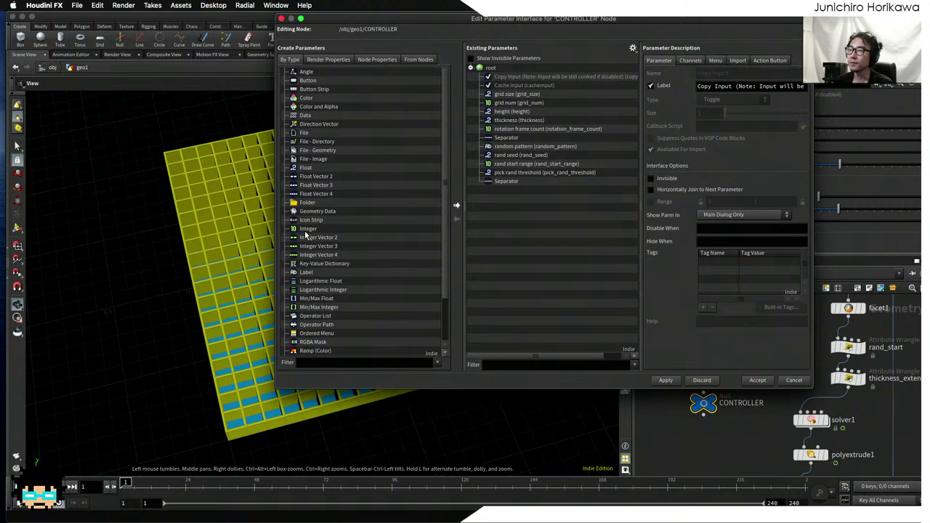
- Add a new integer parameter to CONTROLLER named pattern
drag(308, 229, 520, 135)
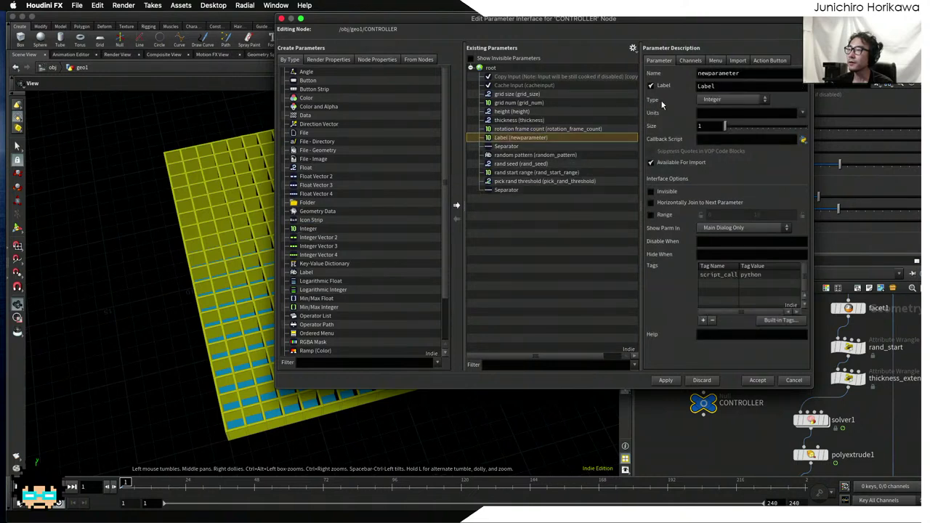
double_click(719, 73)
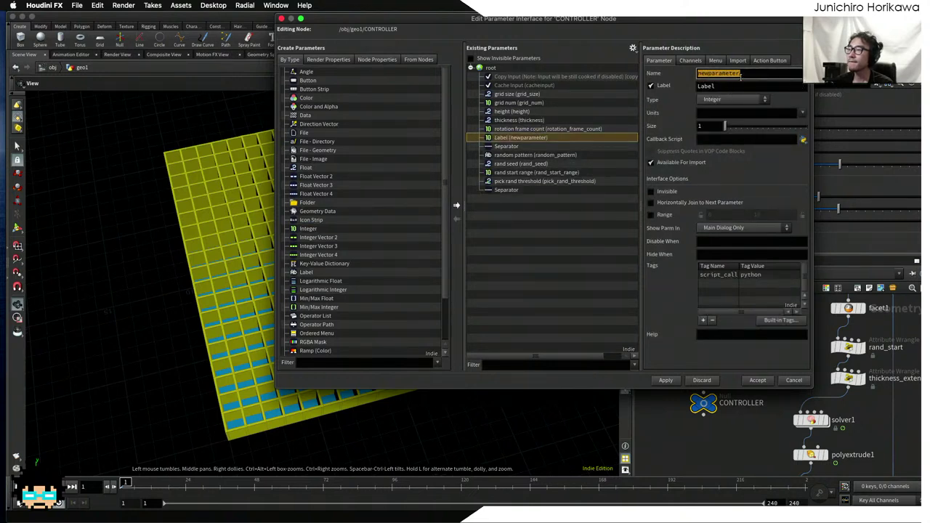
text(pattern_)
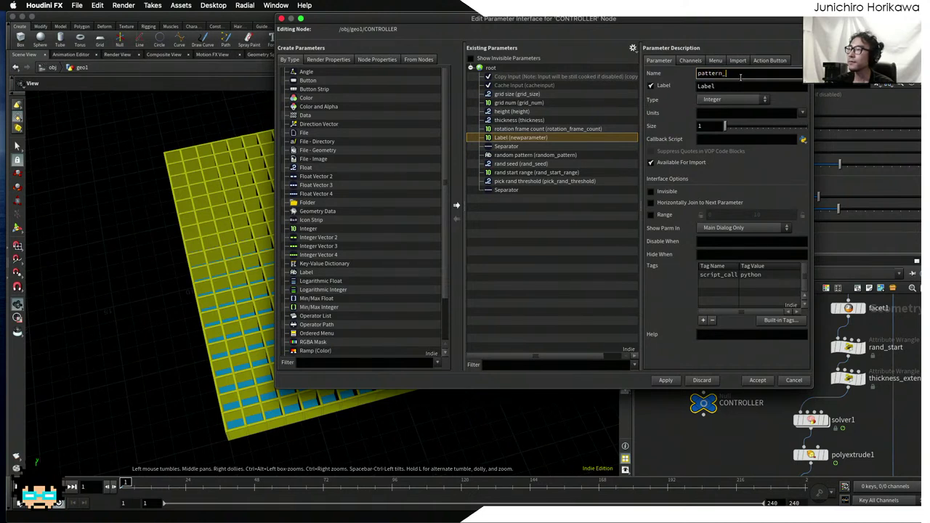
key(ctrl+z)
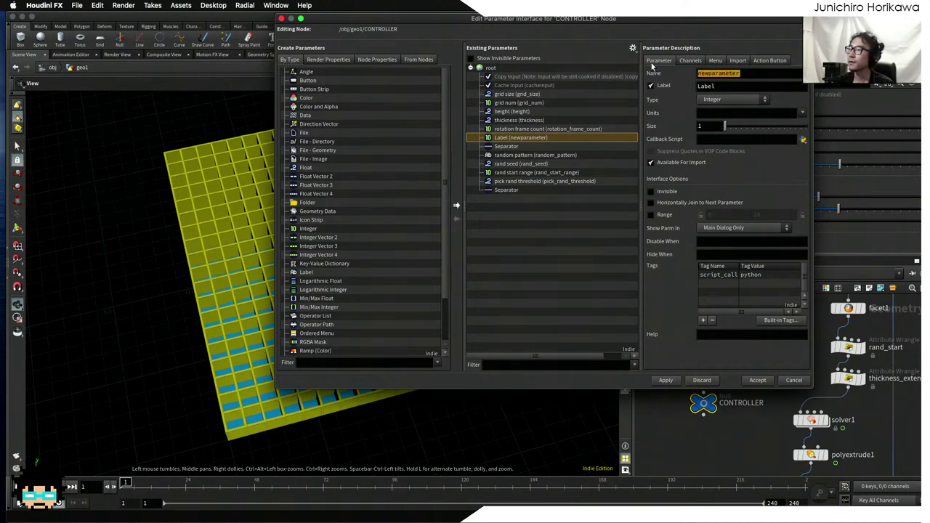
text(pattern)
key(Return)
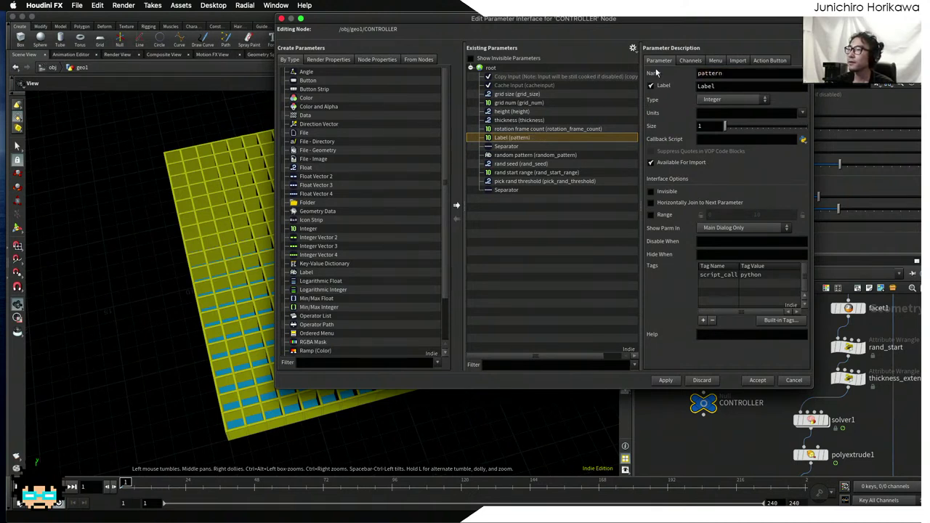
- Label the parameter pattern, limit its range to 0–1, and apply and accept
double_click(735, 85)
text(pattern)
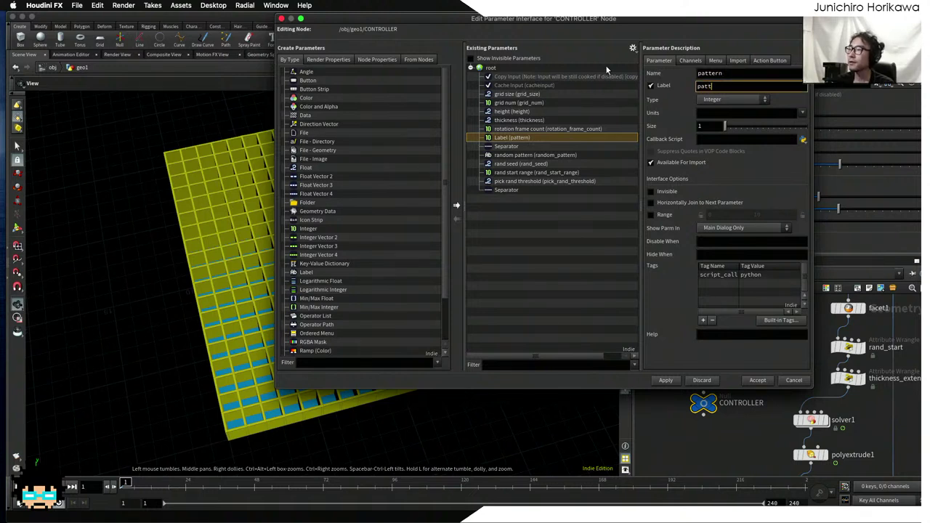
key(Return)
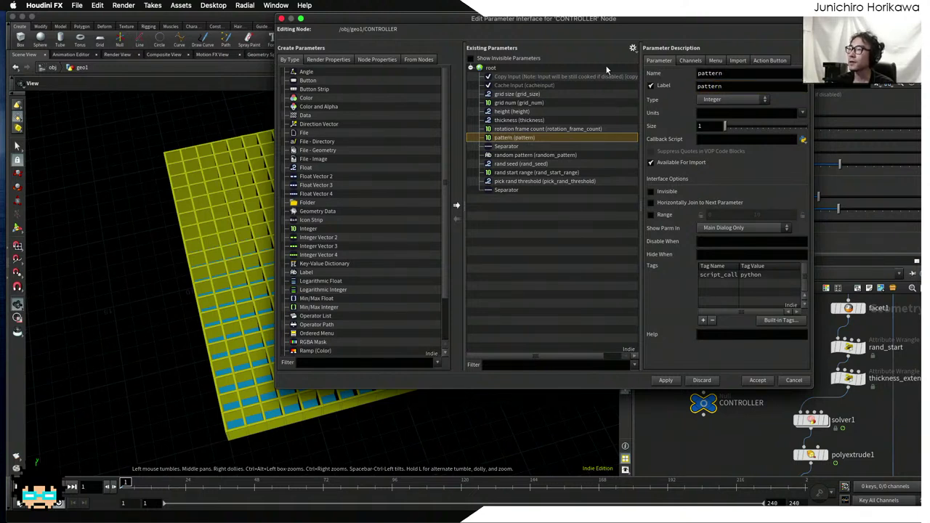
click(650, 214)
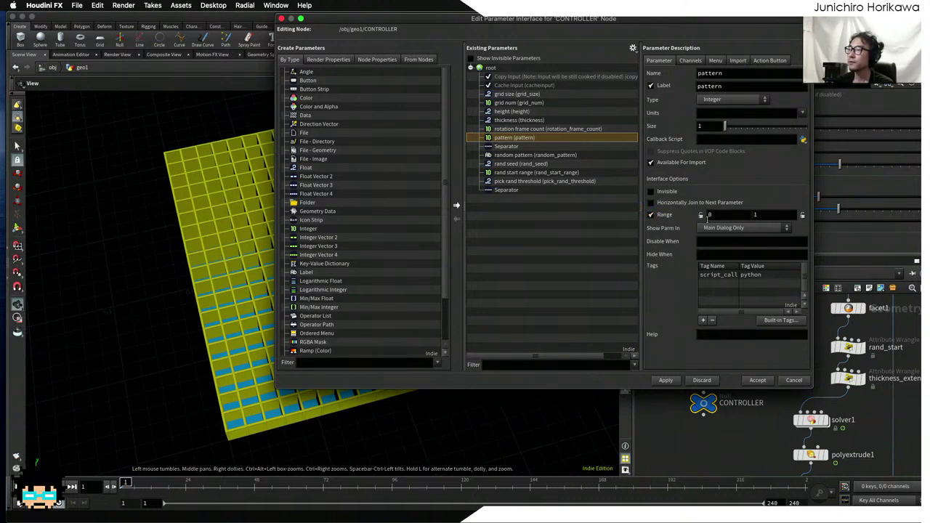
click(674, 379)
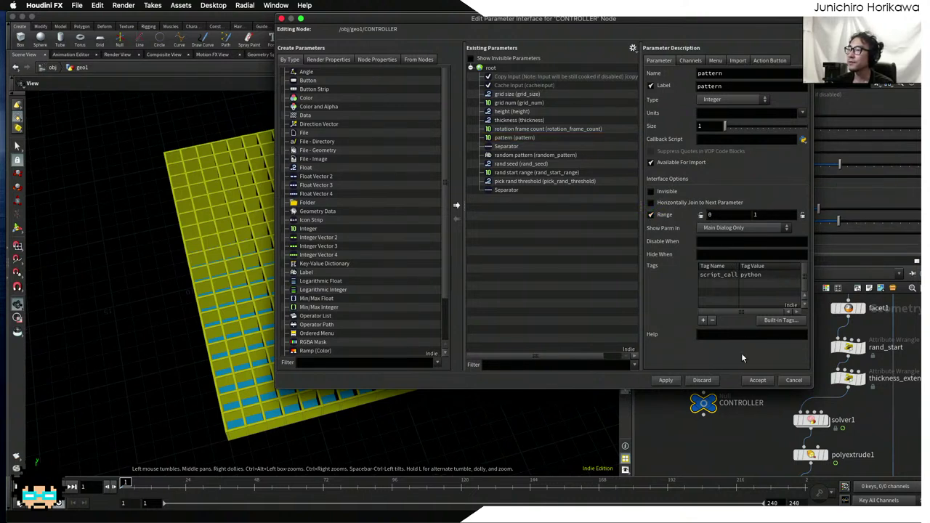
click(764, 380)
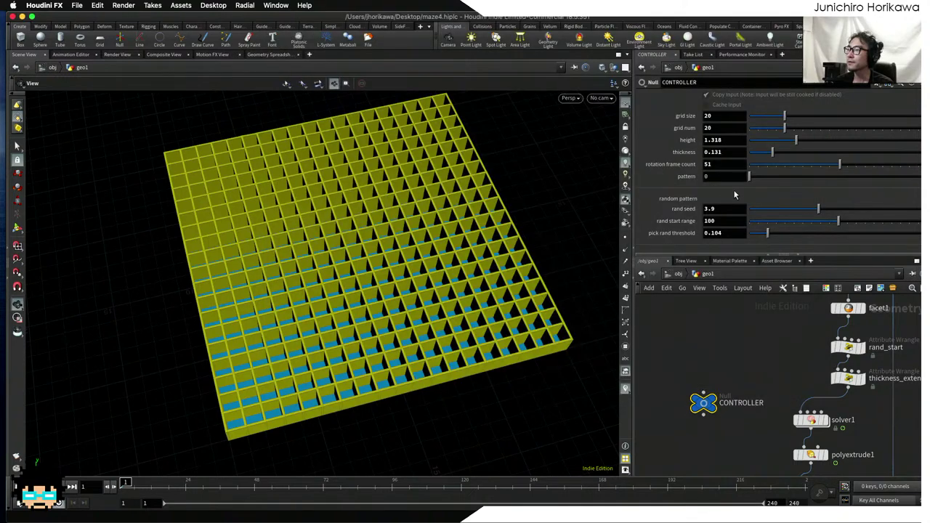
- Set CONTROLLER's pattern value to 0
drag(868, 182, 776, 177)
drag(842, 179, 744, 178)
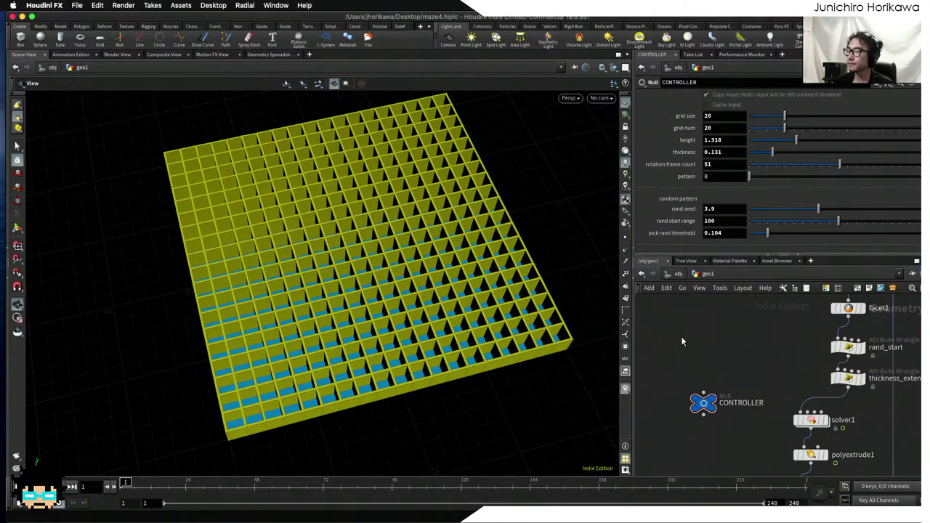
scroll(693, 329, down, 1)
- Create an Add node, add1, with Point 0 enabled, shown as a template
key(Tab)
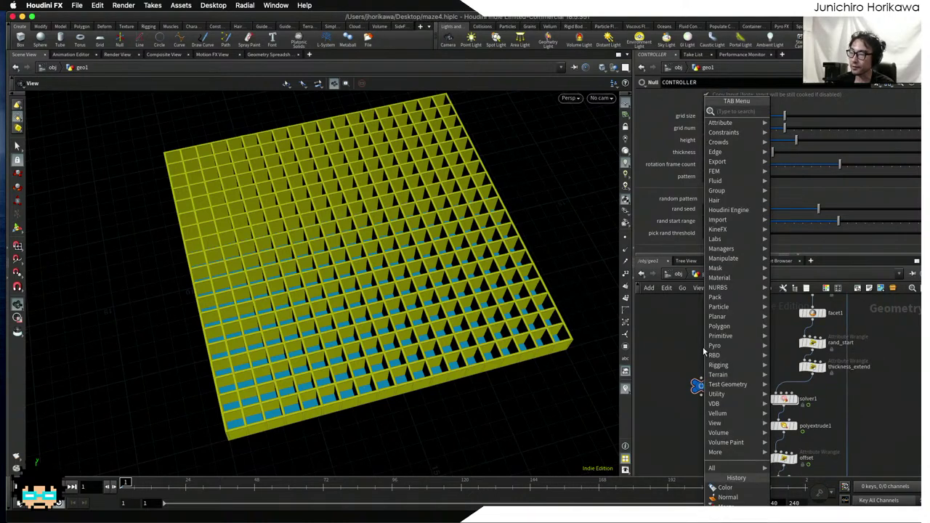
text(add)
key(Return)
click(701, 364)
scroll(739, 354, up, 3)
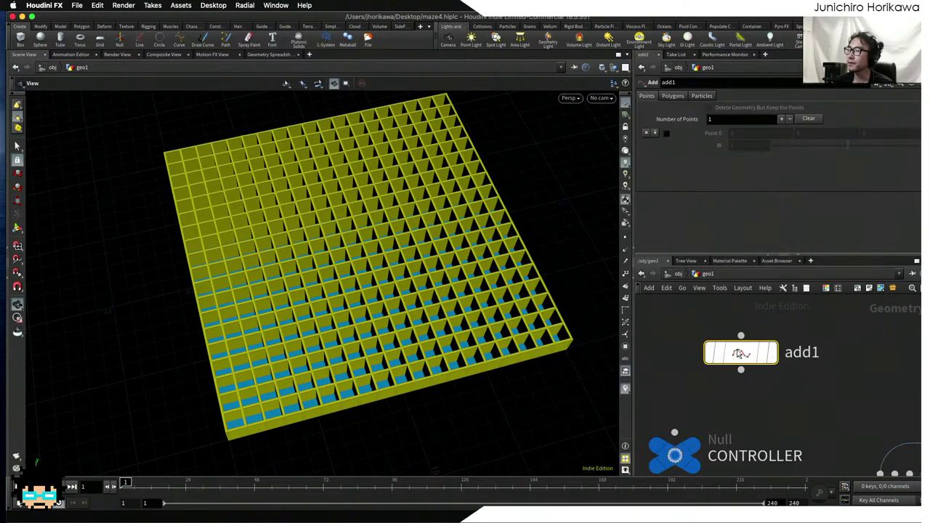
scroll(738, 354, down, 3)
click(667, 134)
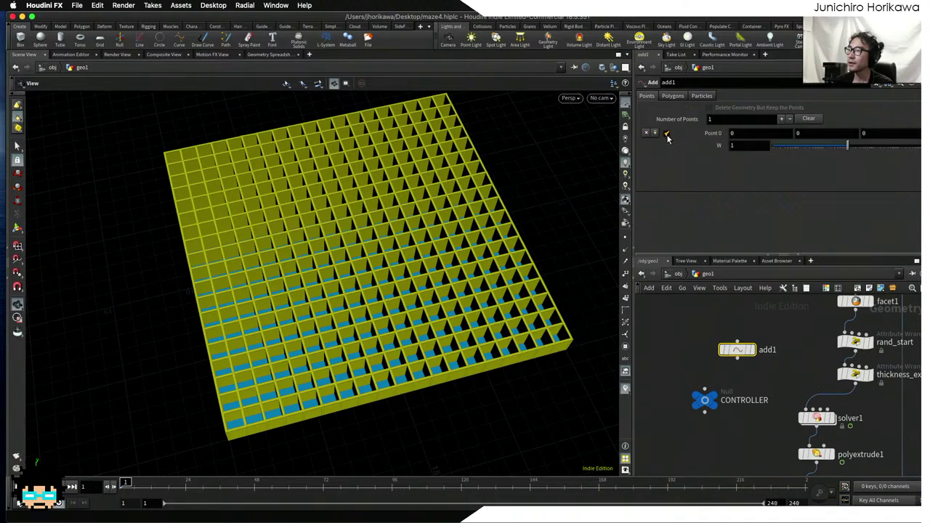
scroll(758, 358, up, 3)
click(748, 372)
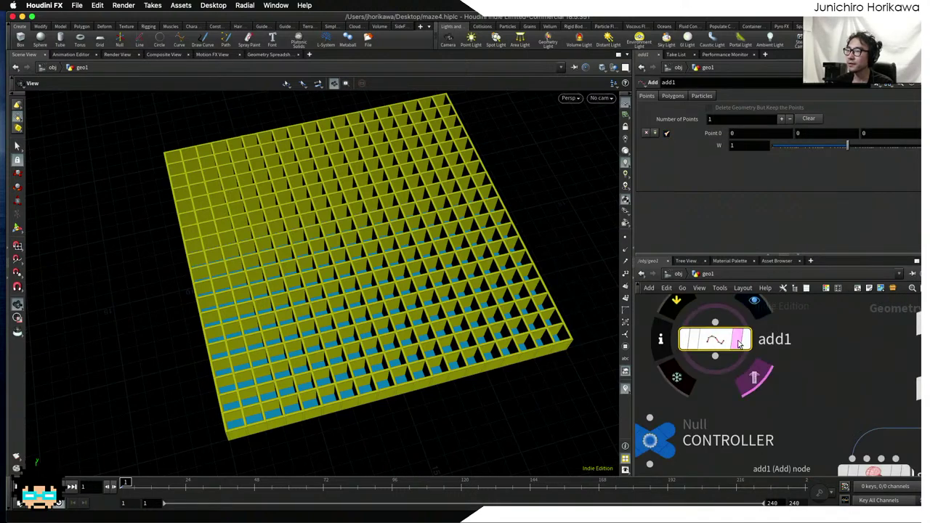
- Drag add1's point with a handle to about (-4.88, 0, -4.18) on the grid
drag(305, 207, 229, 219)
click(745, 339)
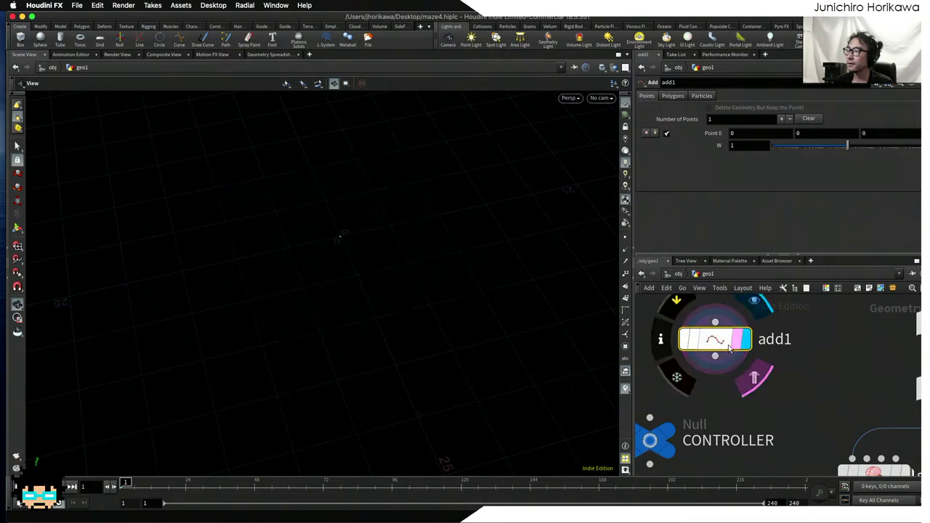
scroll(777, 384, down, 3)
scroll(777, 383, up, 3)
click(802, 394)
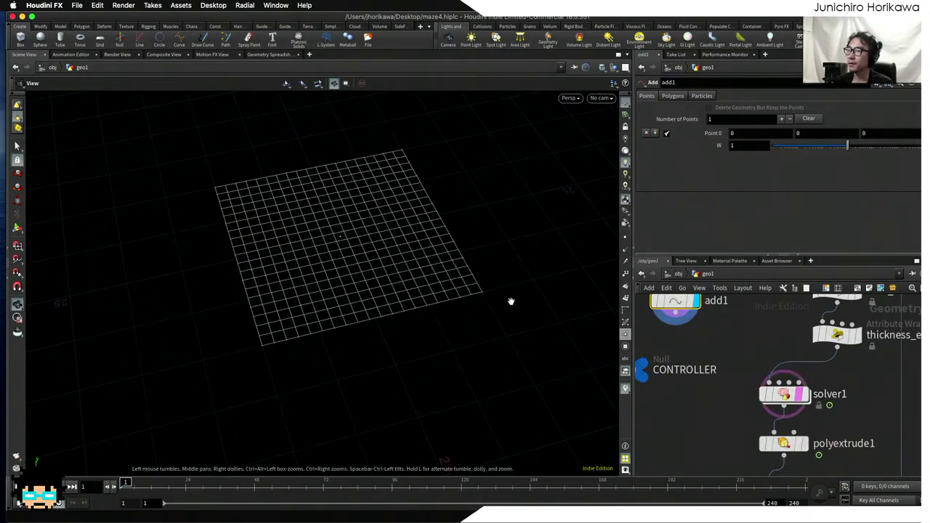
drag(478, 291, 232, 256)
click(17, 227)
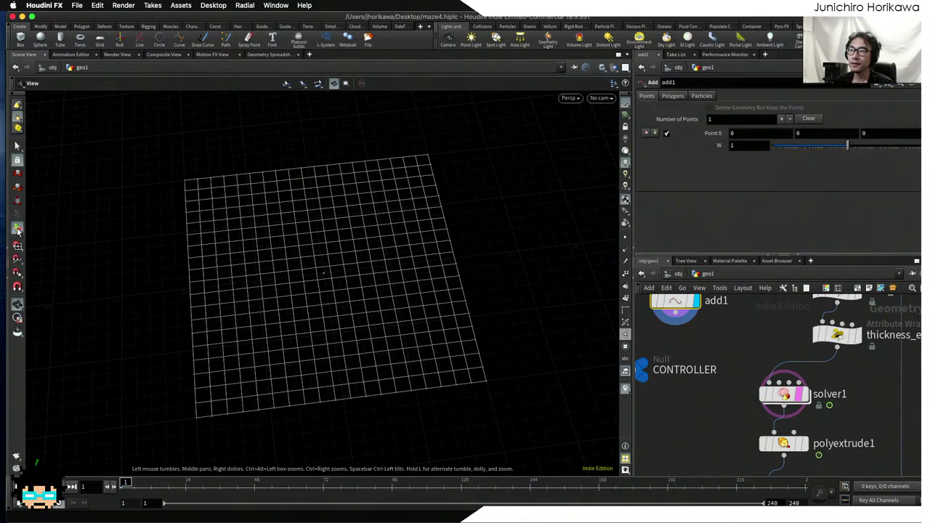
drag(289, 317, 374, 285)
- Place the add1 node beside CONTROLLER in the network
middle_drag(644, 390, 736, 421)
mouse_move(749, 389)
scroll(748, 388, down, 5)
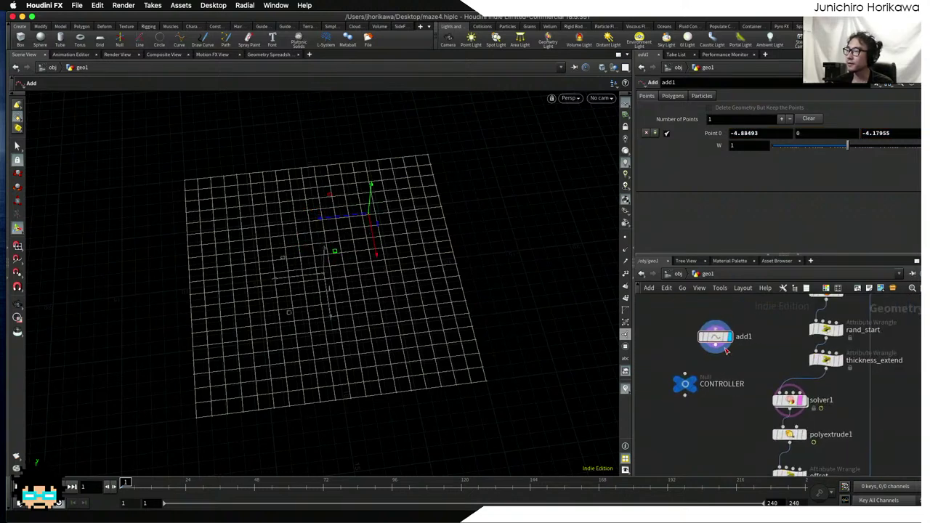
mouse_move(726, 340)
mouse_down()
mouse_move(851, 373)
mouse_move(722, 333)
mouse_up()
scroll(723, 334, up, 3)
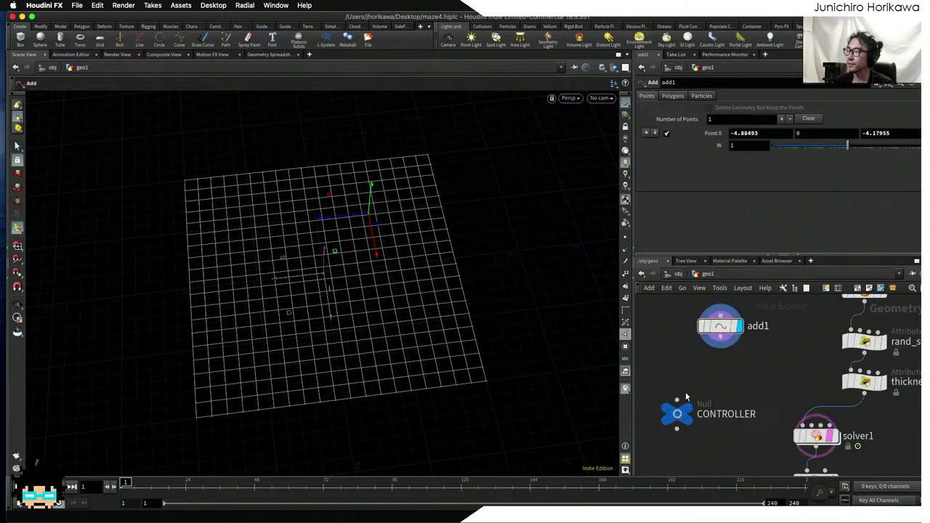
middle_drag(722, 333, 718, 356)
key(Tab)
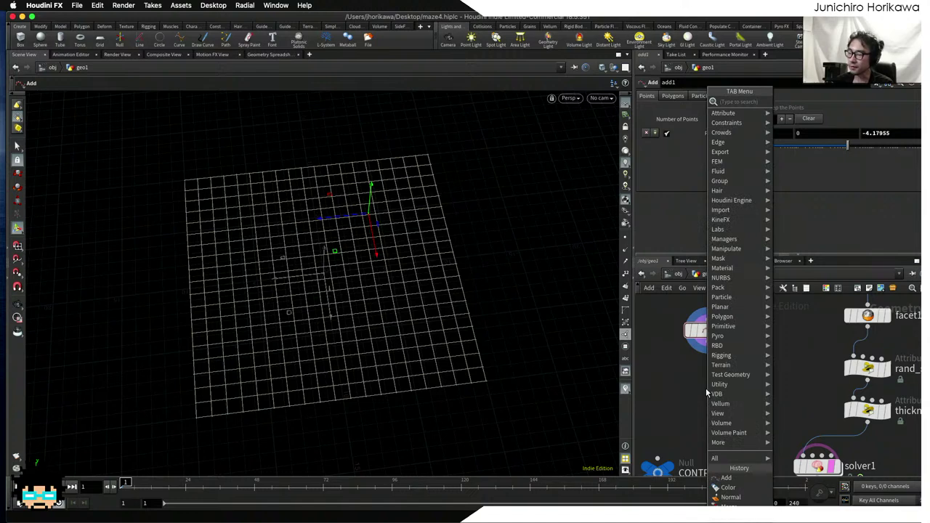
text(null)
key(Return)
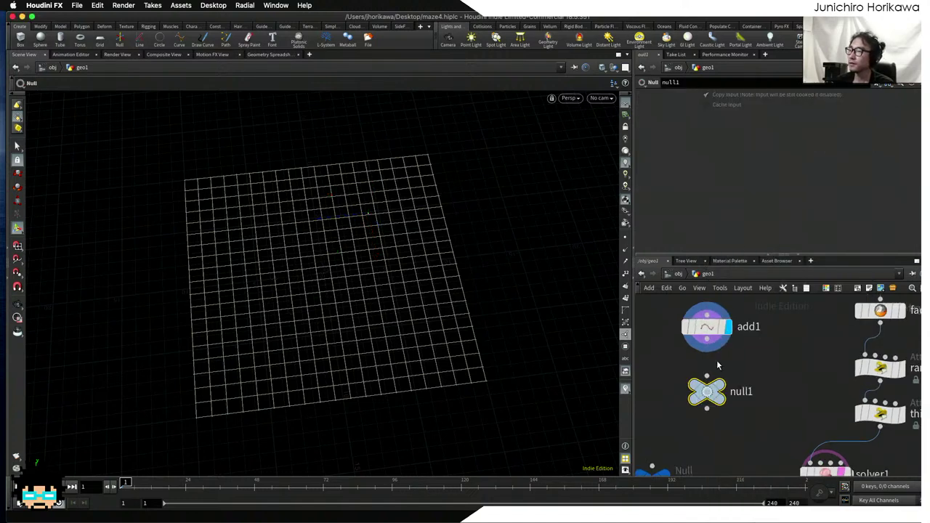
click(718, 371)
double_click(740, 367)
text(PT)
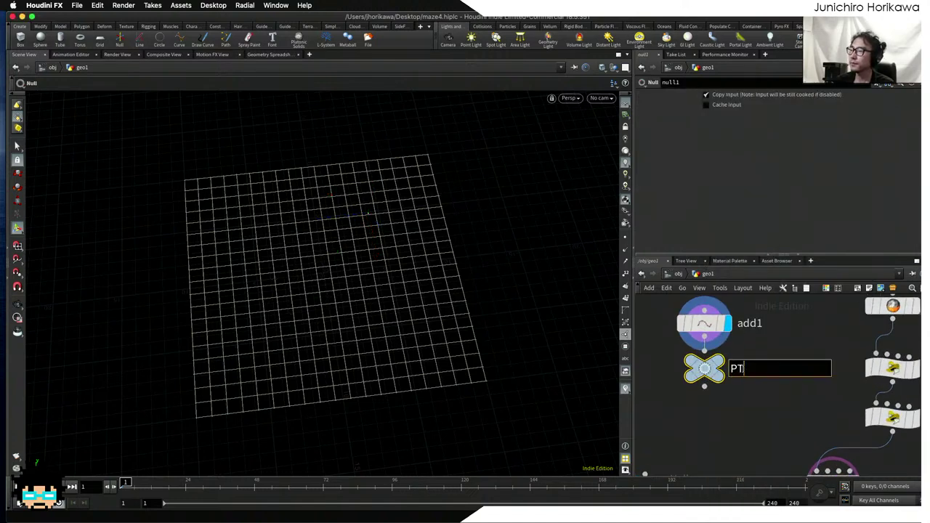
key(Return)
scroll(760, 406, down, 2)
scroll(756, 403, up, 3)
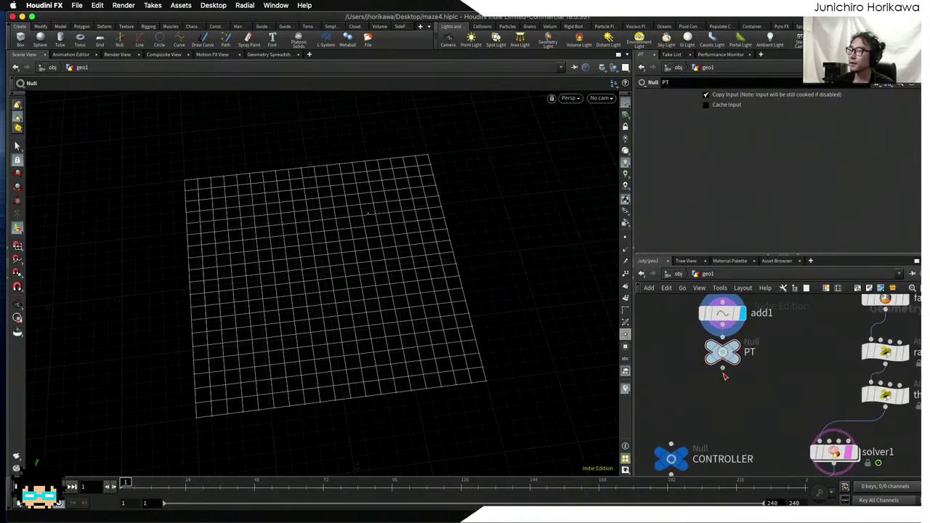
click(722, 368)
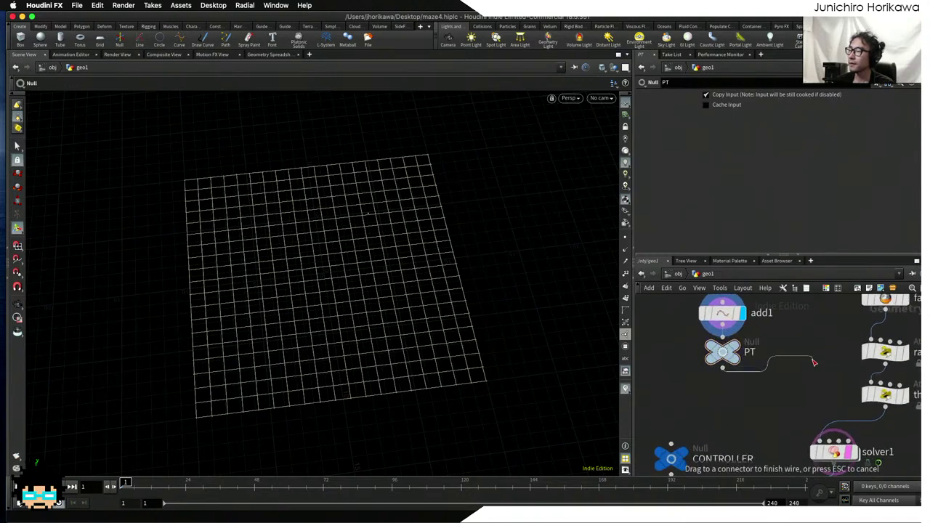
click(828, 439)
middle_drag(833, 452, 808, 414)
click(829, 415)
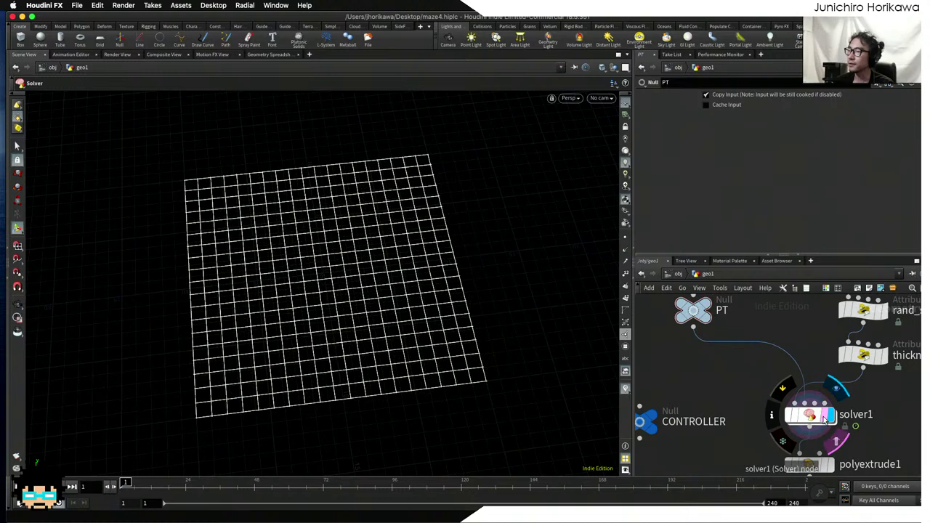
click(808, 415)
middle_drag(696, 416, 747, 399)
double_click(746, 401)
key(Return)
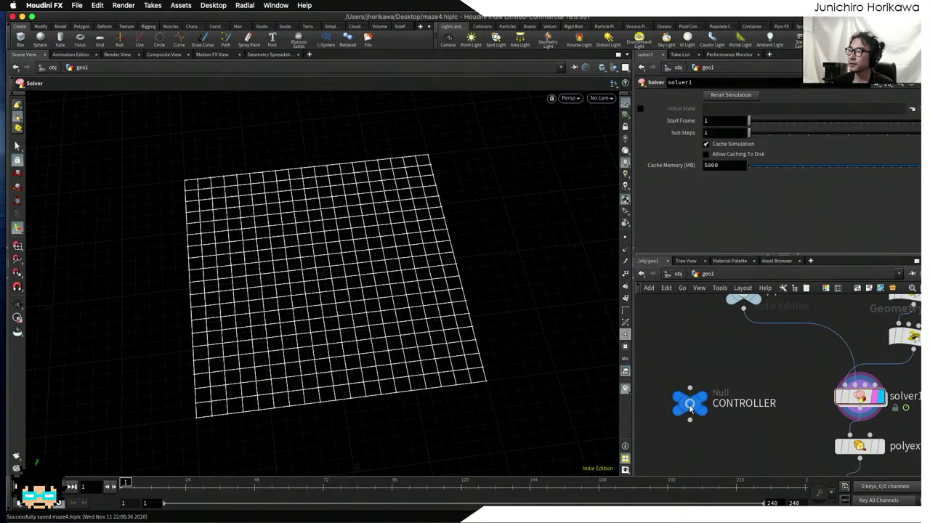
click(689, 404)
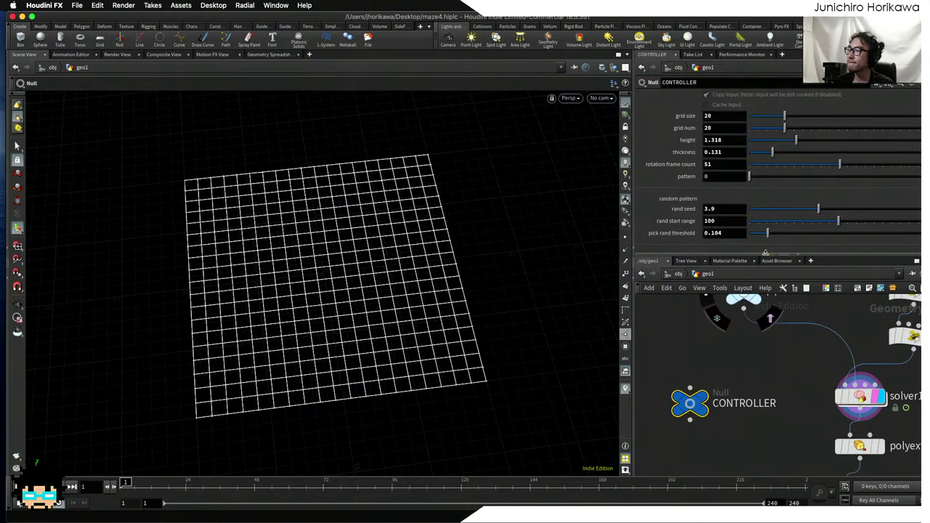
drag(764, 255, 764, 283)
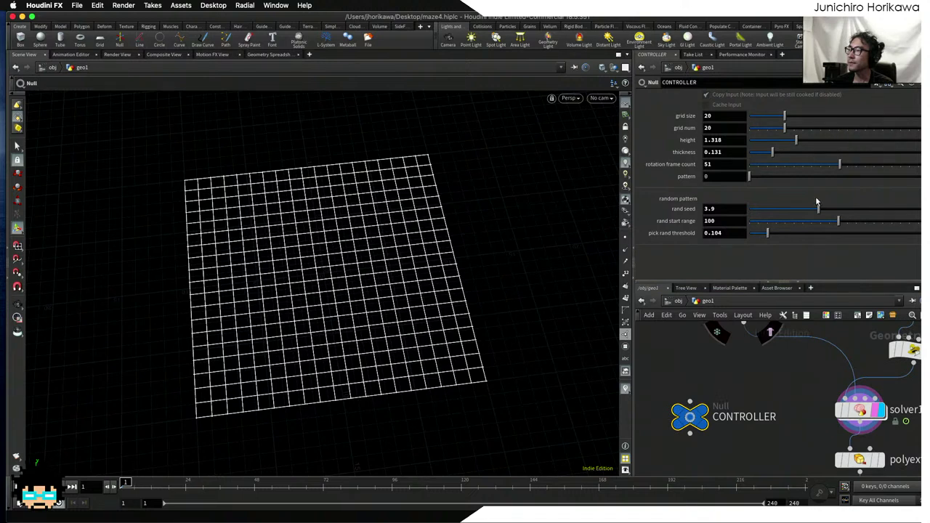
middle_drag(775, 352, 785, 410)
middle_drag(802, 345, 809, 381)
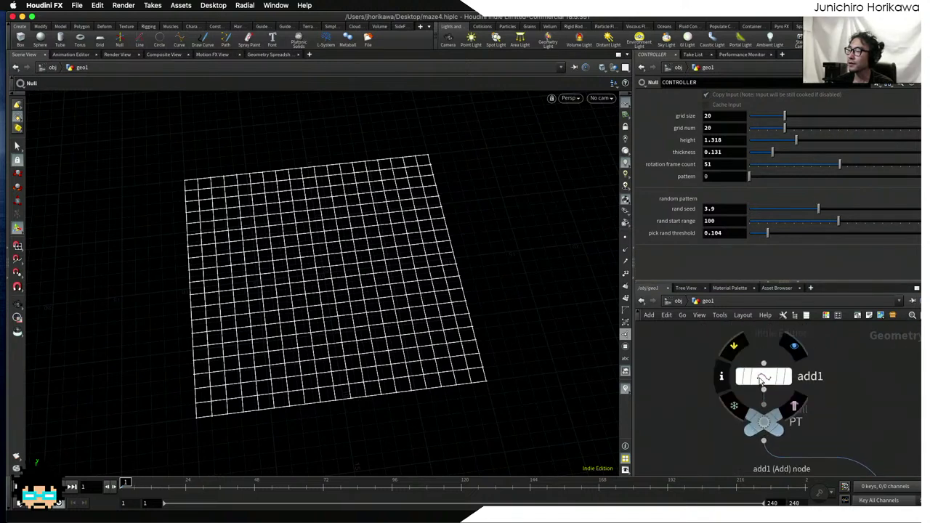
click(765, 366)
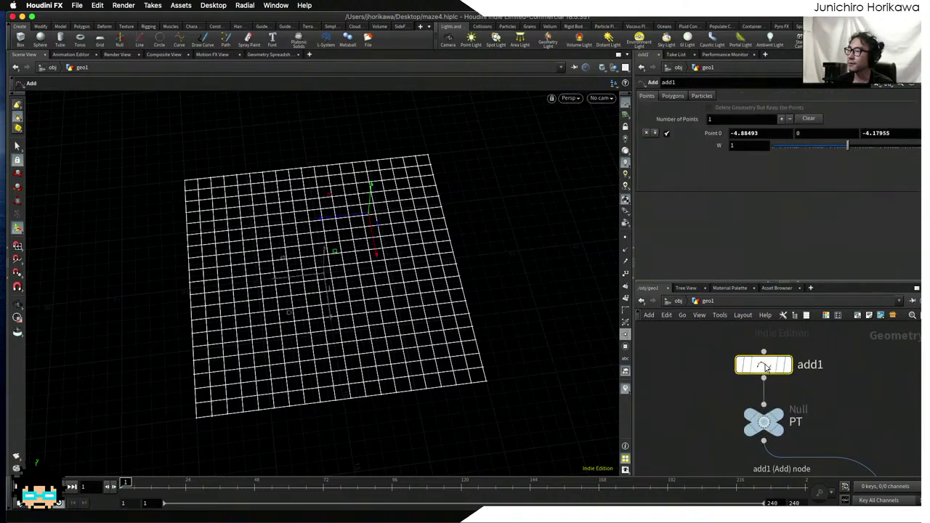
scroll(710, 366, down, 5)
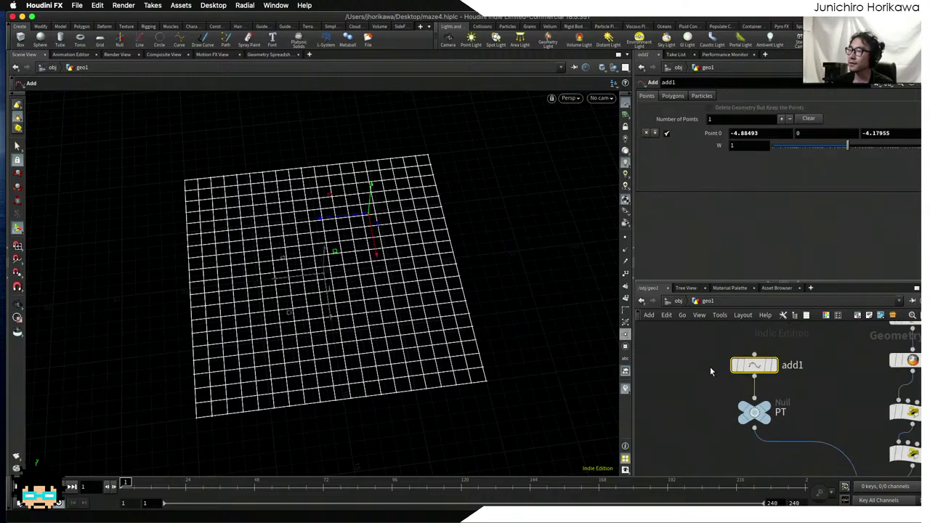
click(714, 405)
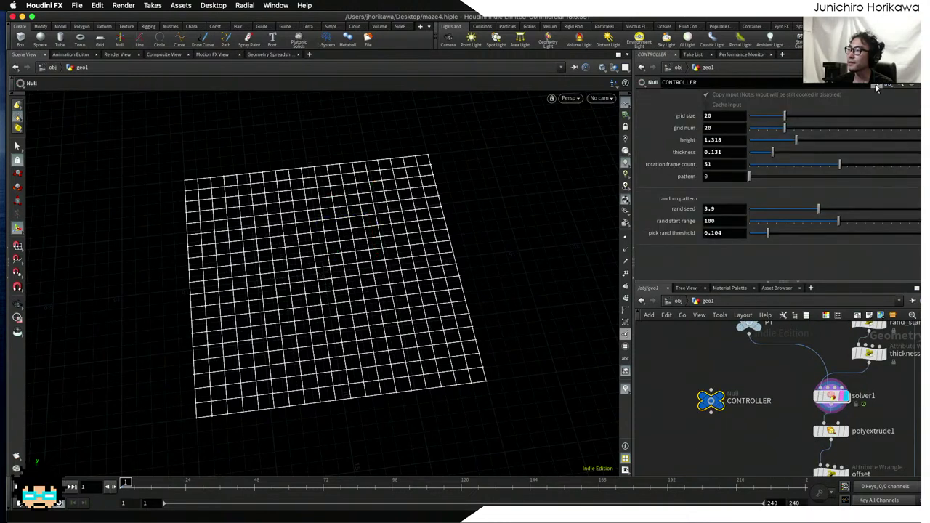
- Add a Float Vector 3 parameter center_pos, labelled 'center pos', to CONTROLLER
click(875, 86)
click(873, 93)
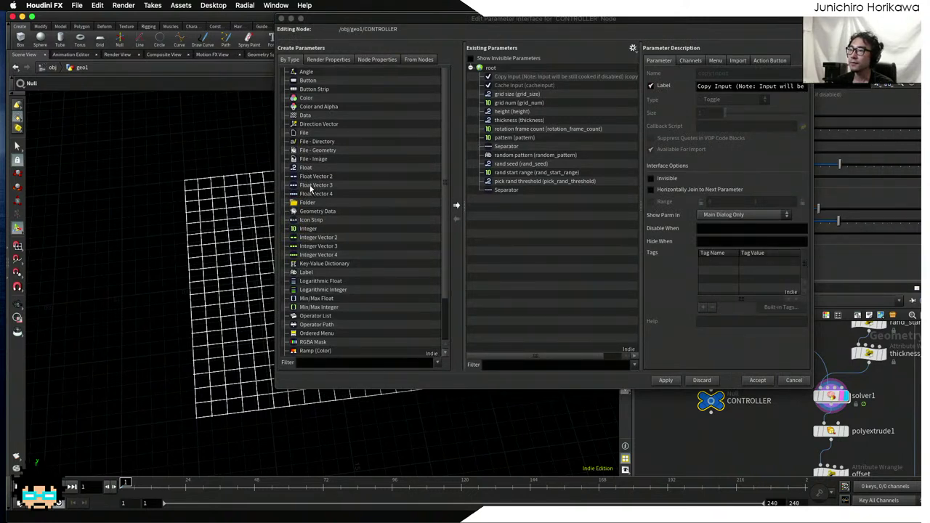
drag(316, 186, 520, 219)
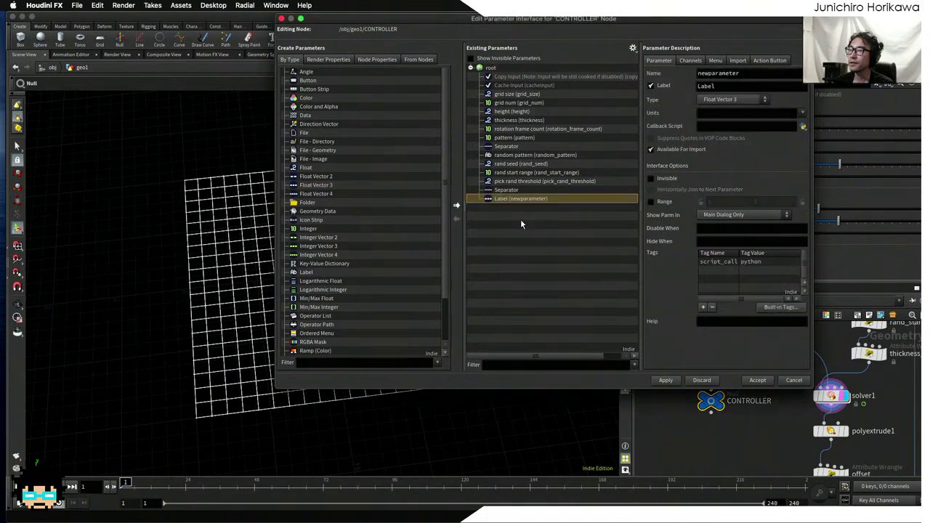
drag(735, 73, 634, 78)
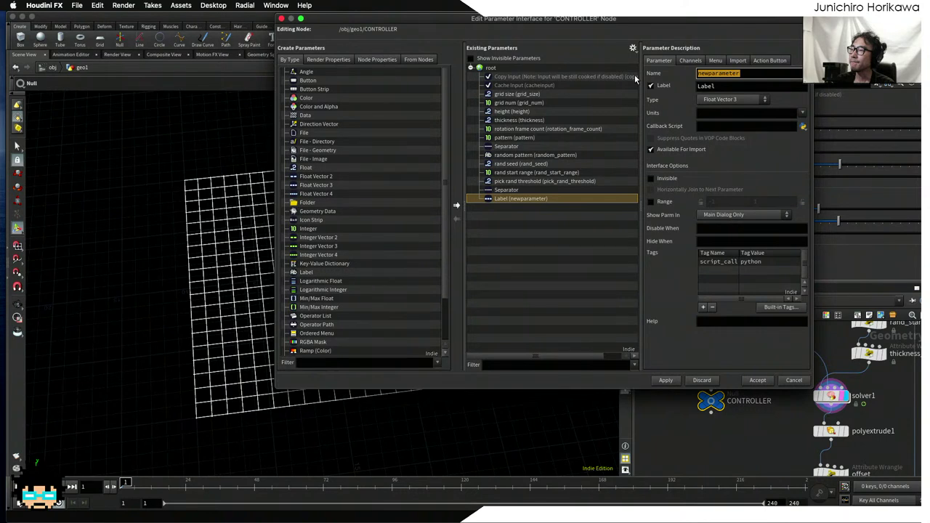
text(center_pos)
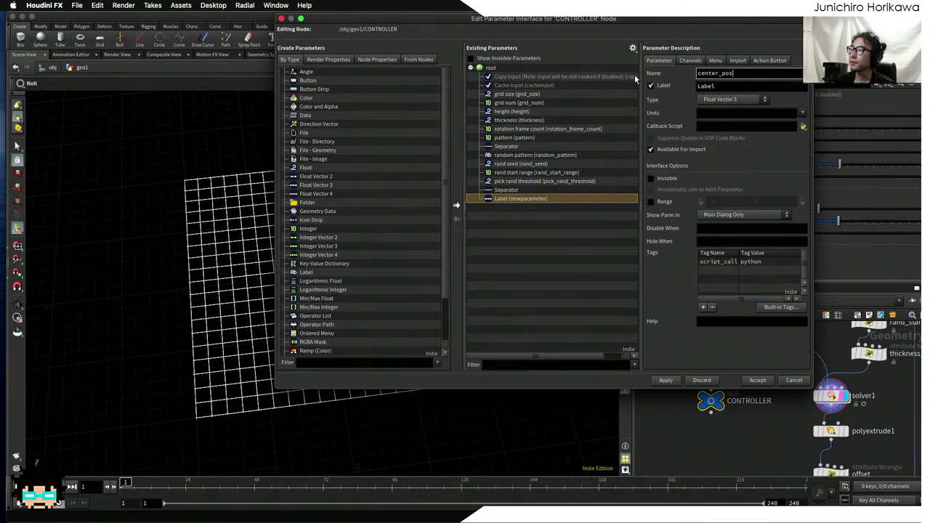
key(Tab)
text(center po)
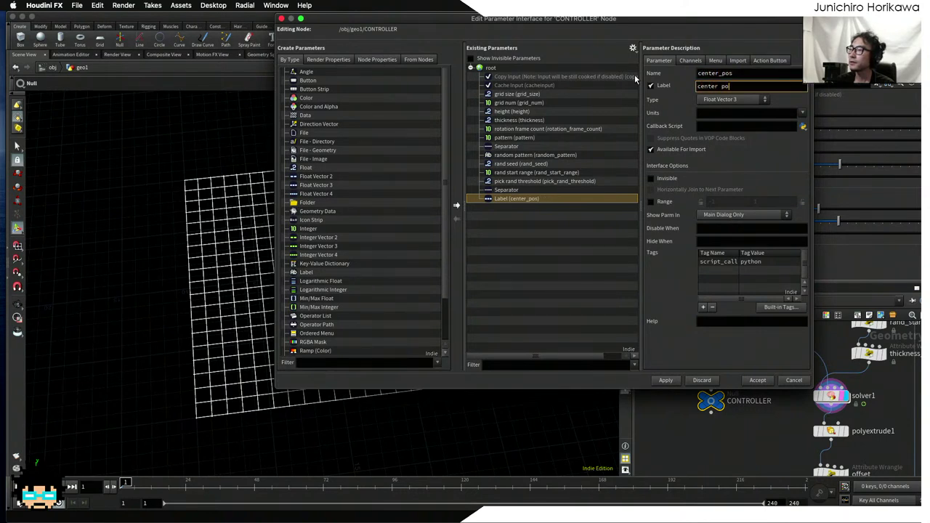
text(s)
key(Return)
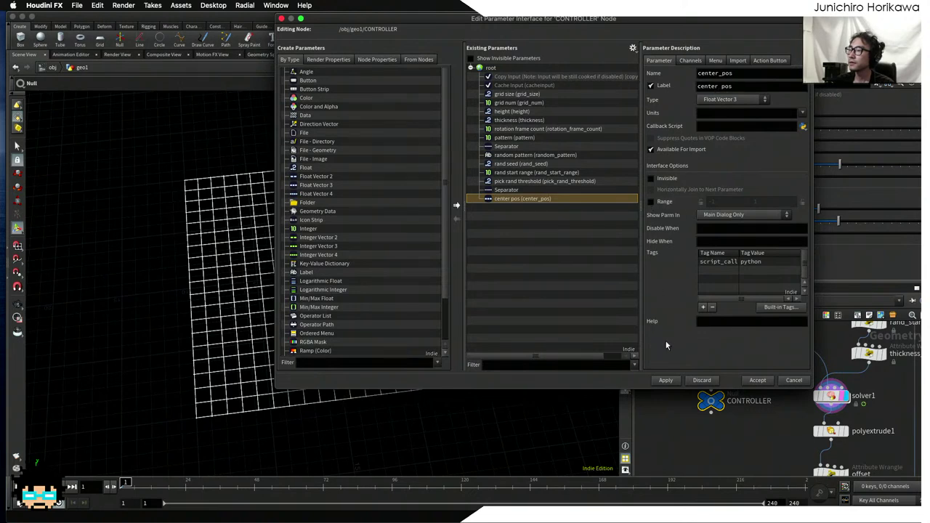
click(664, 380)
click(756, 380)
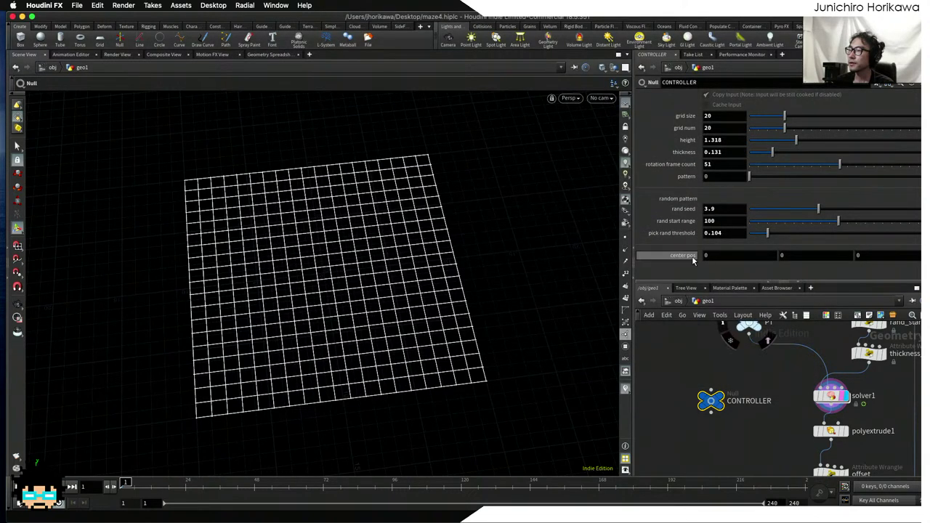
- Copy center pos and paste it as relative references into add1's Point 0
right_click(693, 260)
click(732, 323)
scroll(748, 335, down, 1)
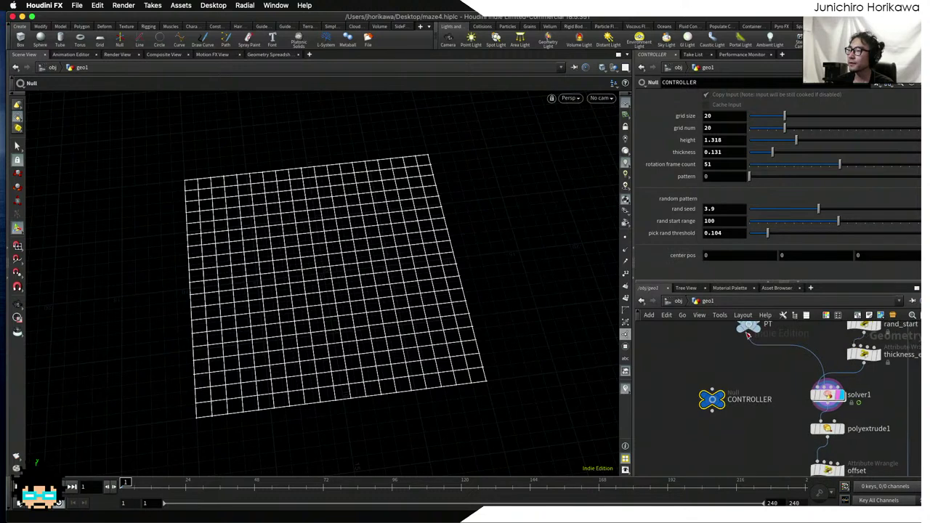
middle_drag(737, 351, 737, 429)
click(746, 368)
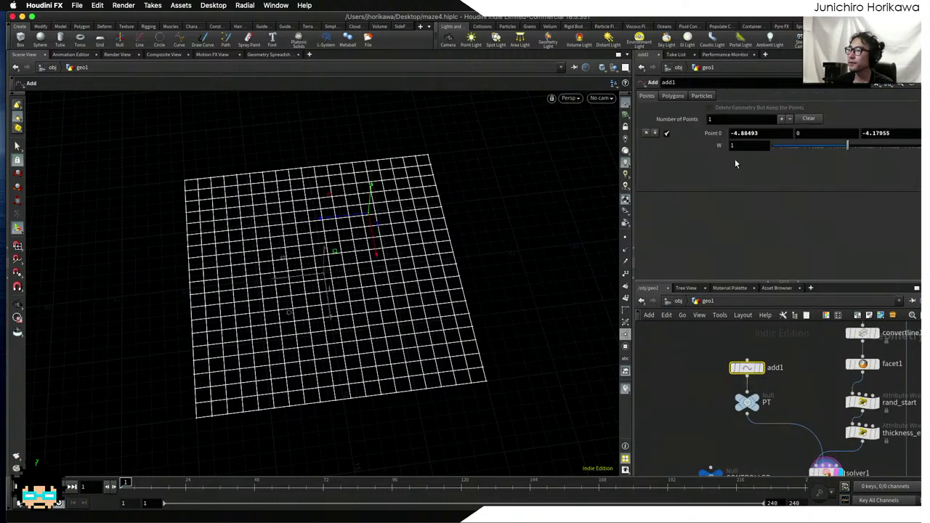
right_click(714, 136)
click(760, 226)
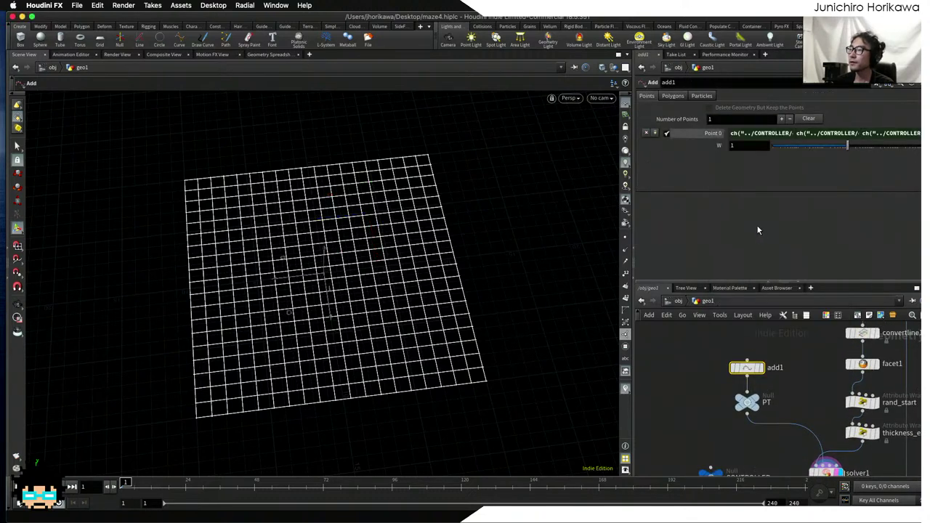
- Set CONTROLLER's center pos to 4, 0, -4.5
middle_drag(674, 415, 680, 350)
click(715, 408)
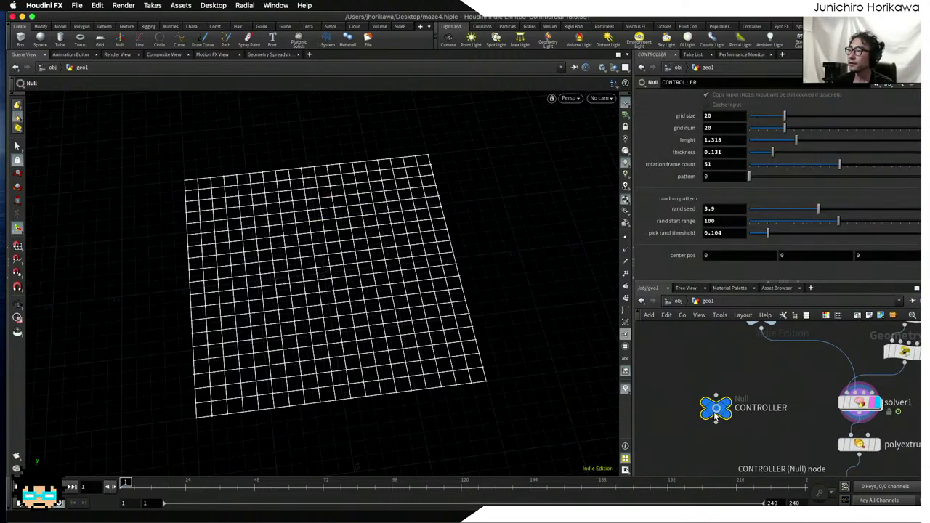
click(718, 257)
text(4)
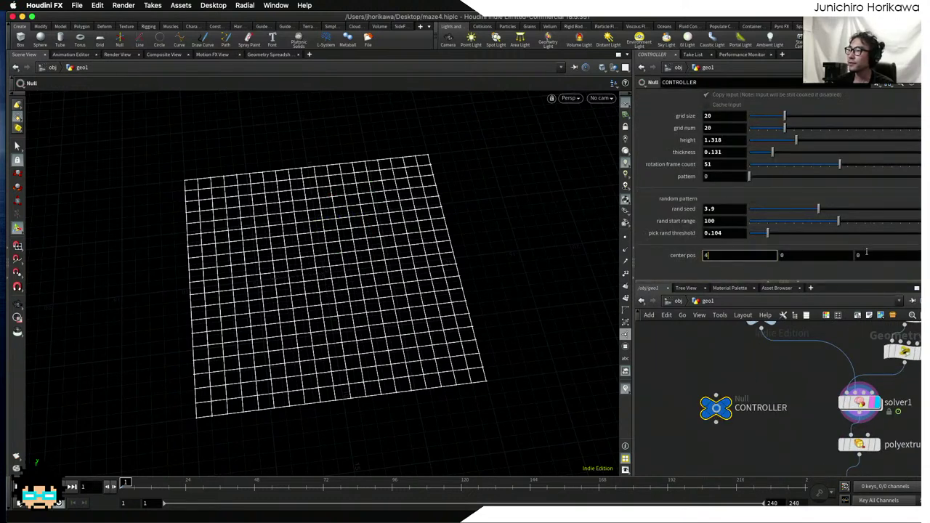
click(866, 253)
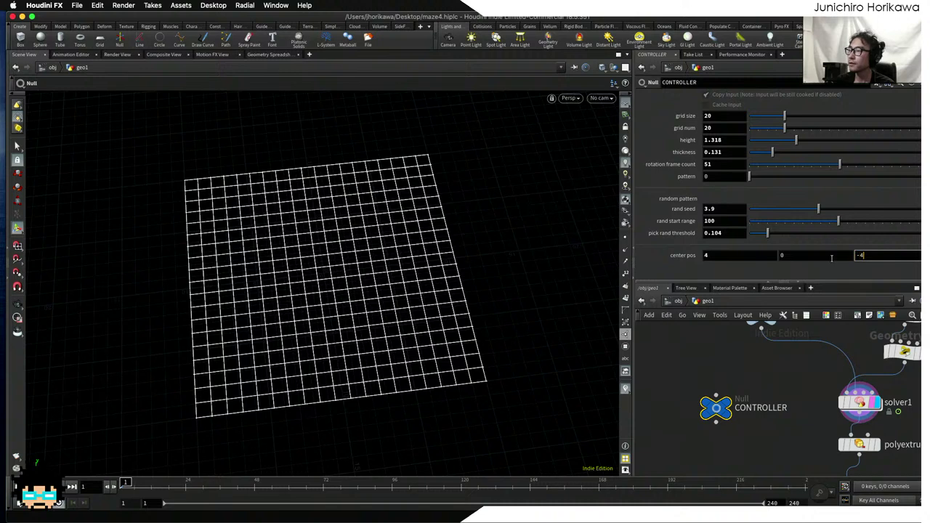
click(707, 370)
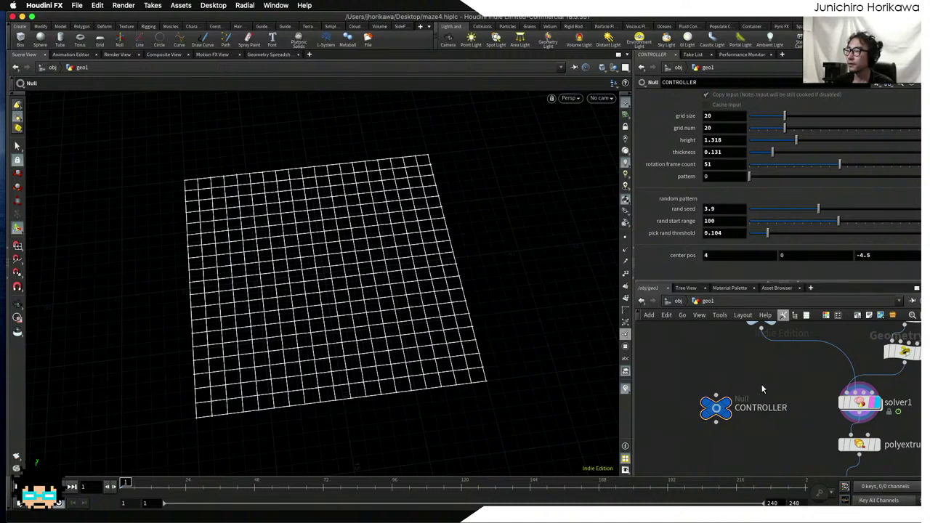
middle_drag(707, 370, 654, 409)
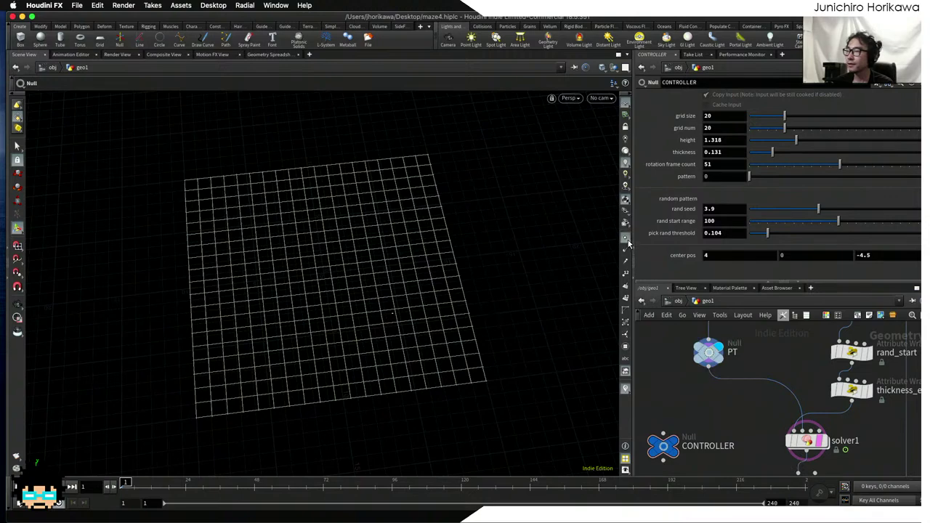
- Pan the network to add1, PT and facet1, and reopen CONTROLLER's parameter interface editor
scroll(409, 326, up, 3)
drag(409, 326, 413, 298)
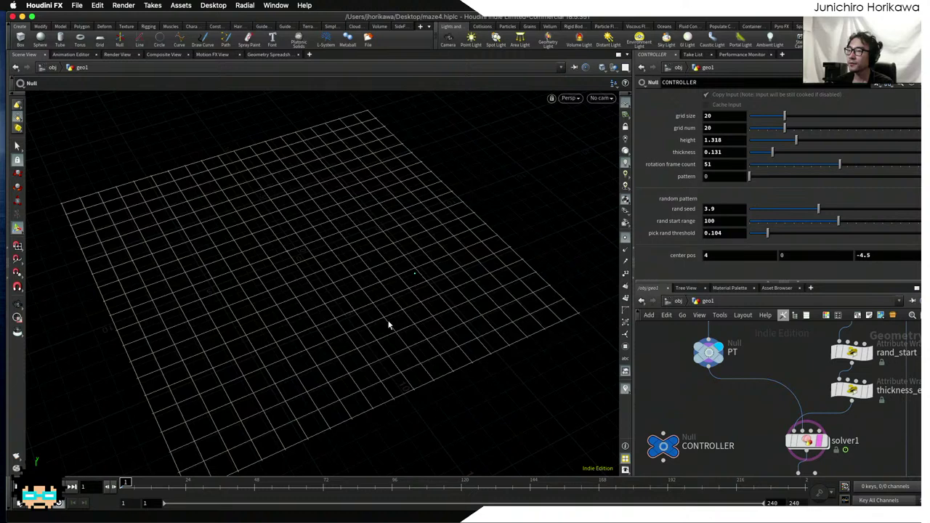
scroll(413, 283, down, 3)
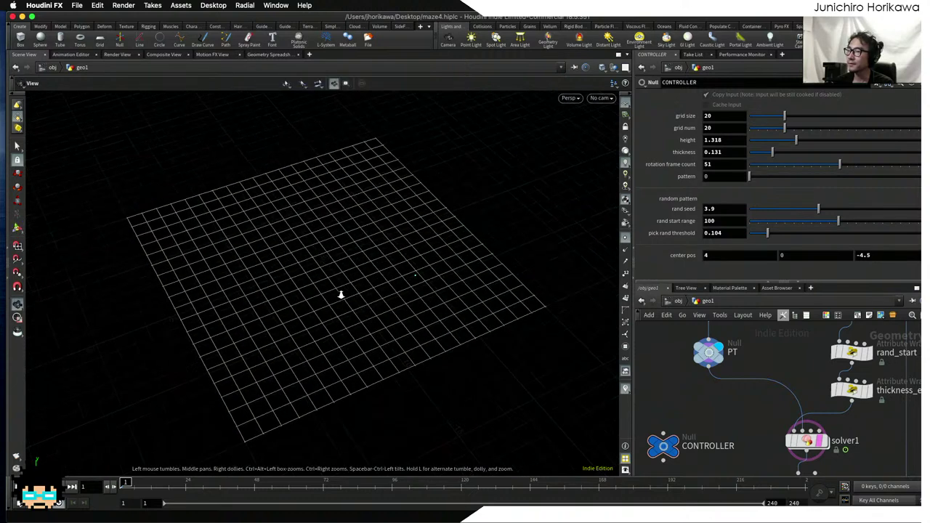
scroll(685, 390, down, 2)
middle_drag(687, 410, 700, 375)
scroll(717, 408, up, 2)
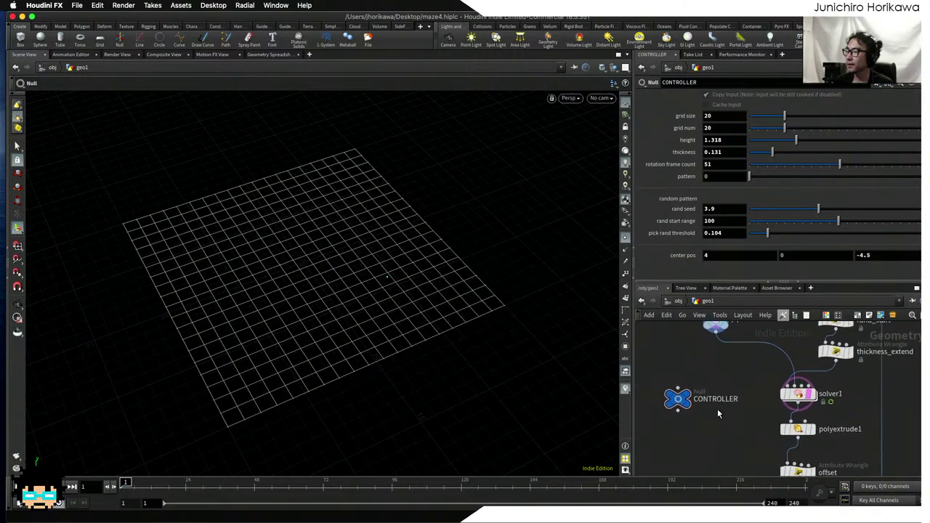
mouse_move(783, 402)
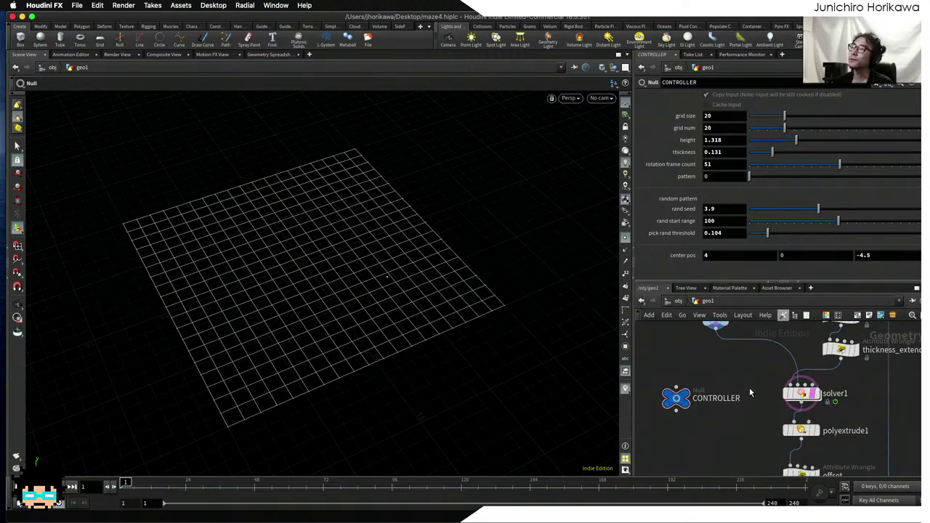
middle_drag(751, 377, 766, 427)
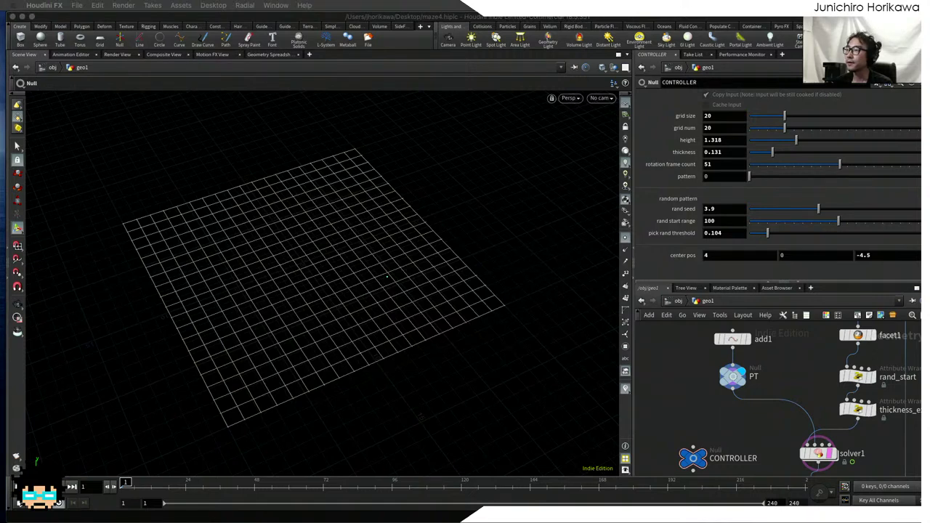
click(874, 86)
click(874, 92)
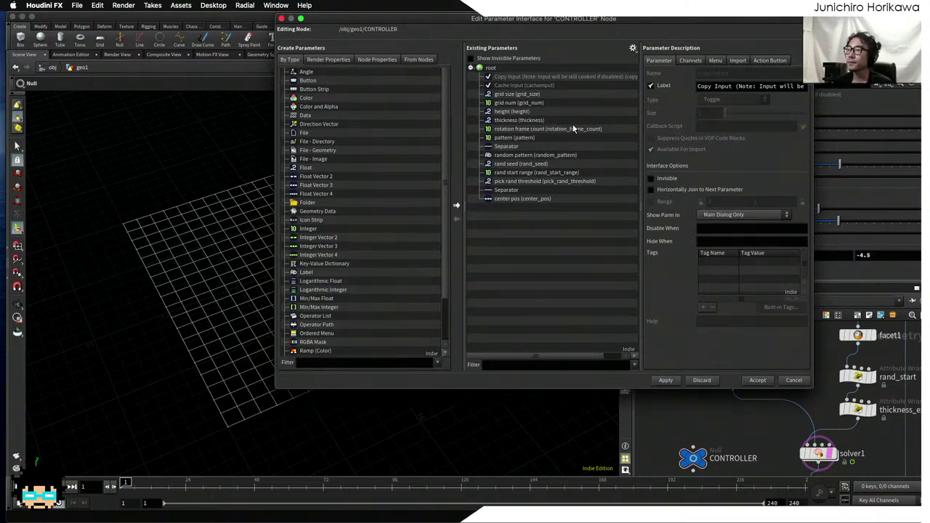
- Inspect the settings of the random pattern, rand seed and rand start range parameters
drag(612, 24, 601, 38)
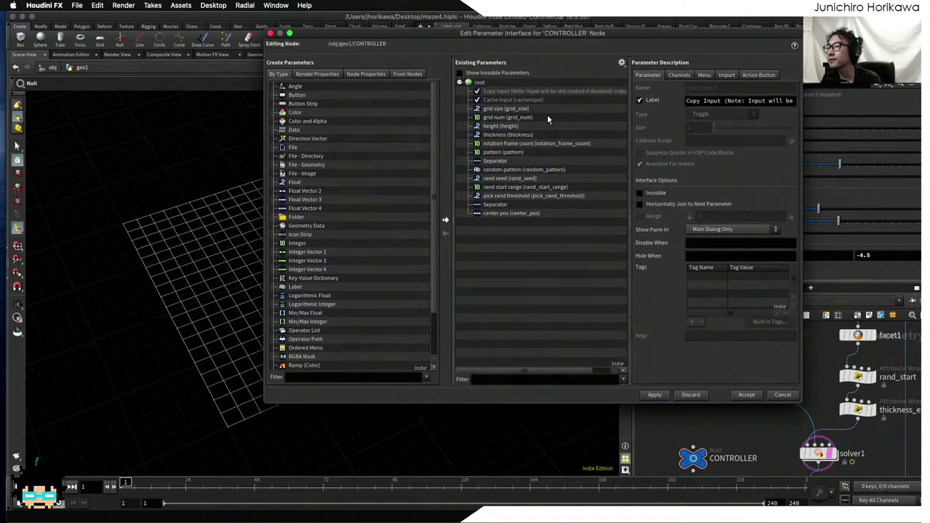
click(512, 170)
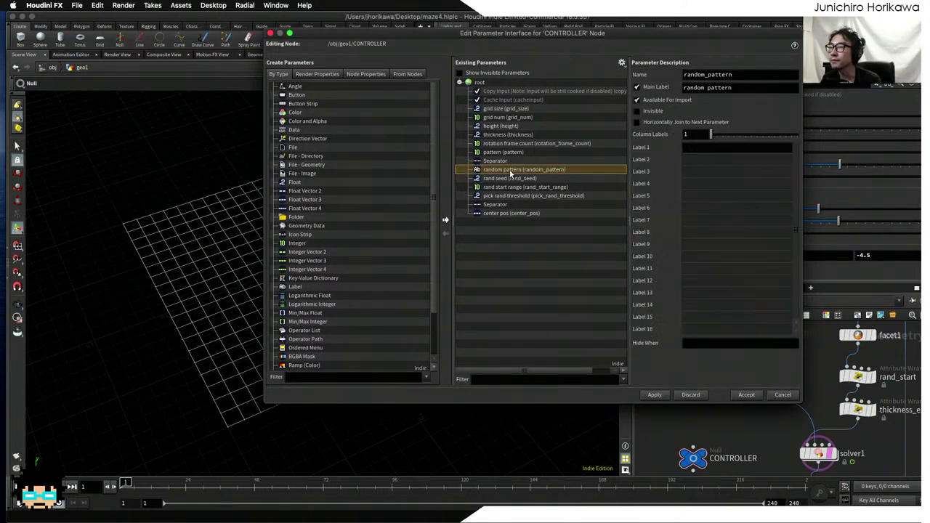
click(509, 179)
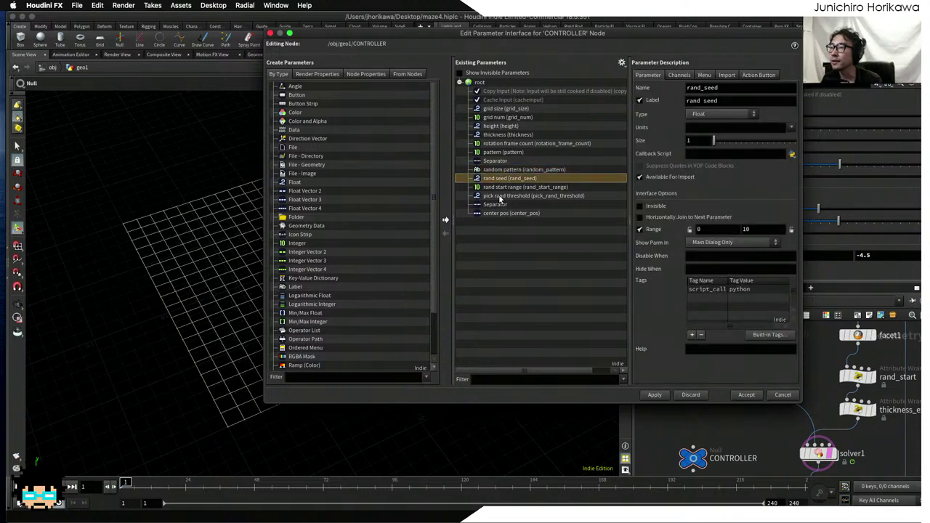
click(516, 187)
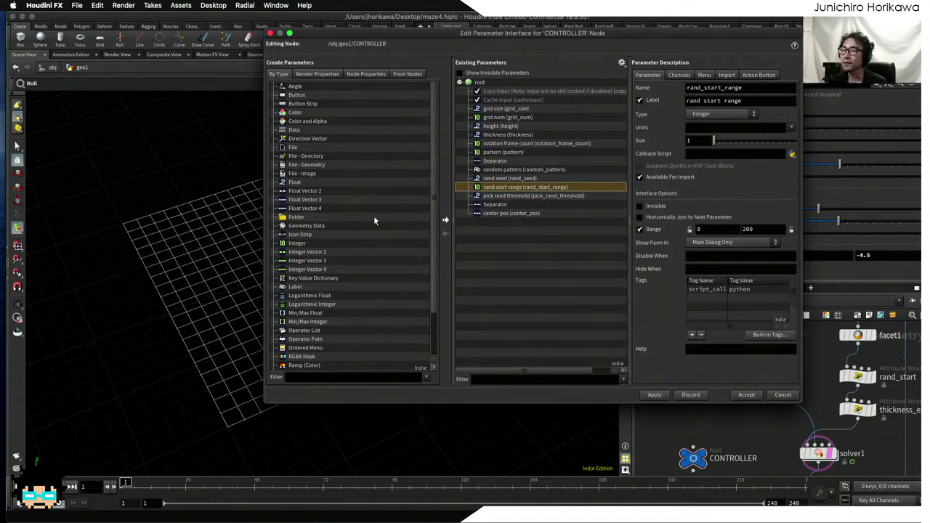
- Add an integer parameter math_start_range labelled 'math start range' to CONTROLLER
drag(303, 244, 487, 234)
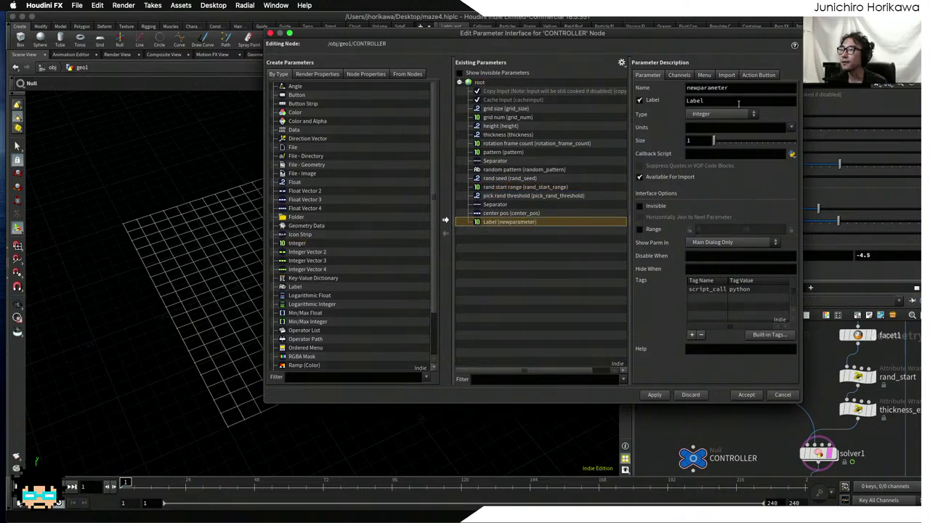
drag(711, 89, 639, 97)
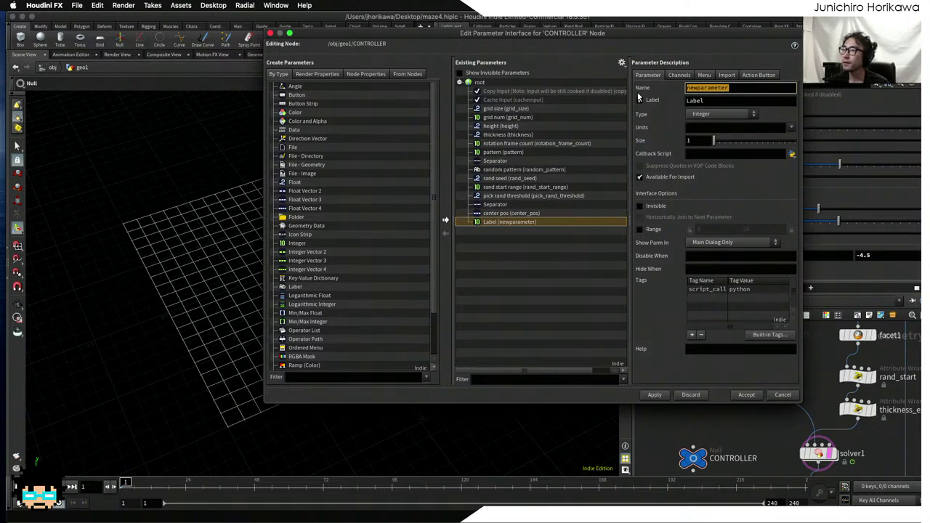
text(math_)
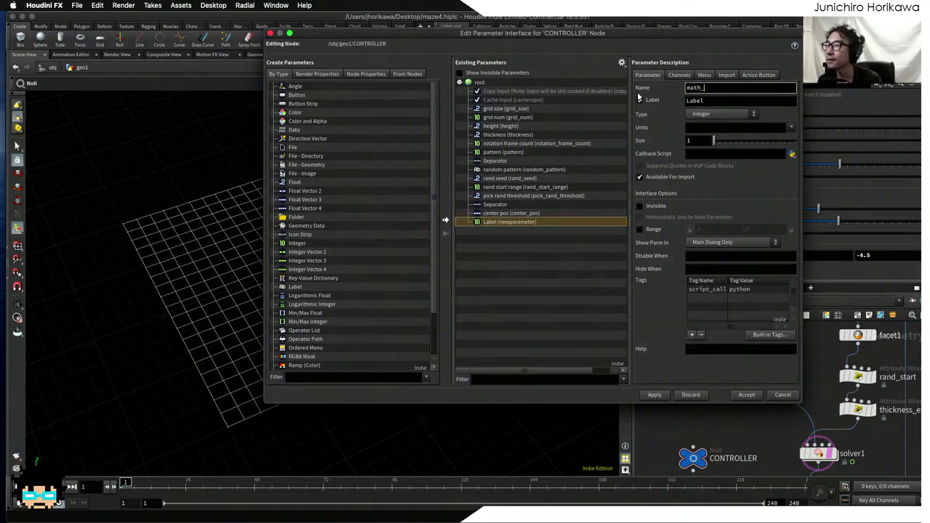
text(start_ra)
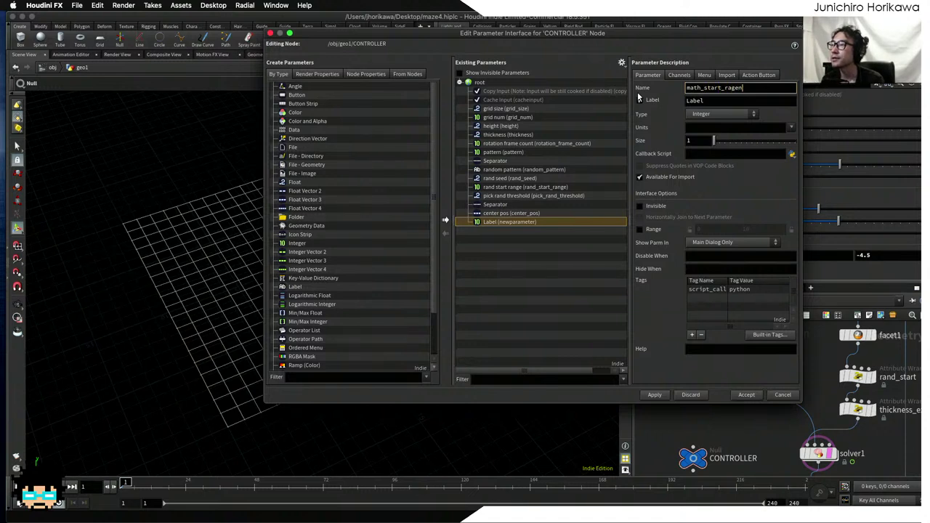
text(gen)
key(BackSpace)
key(BackSpace)
text(nge)
key(Tab)
text(math)
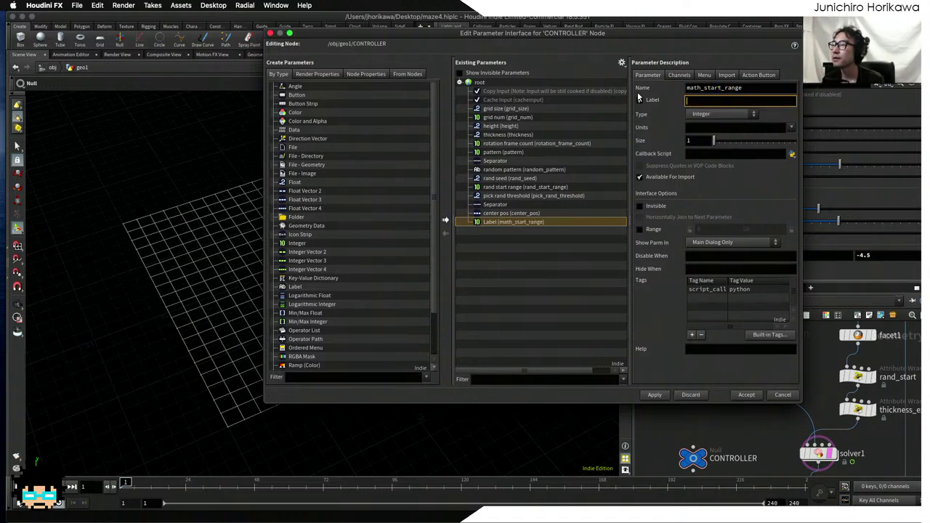
text( start)
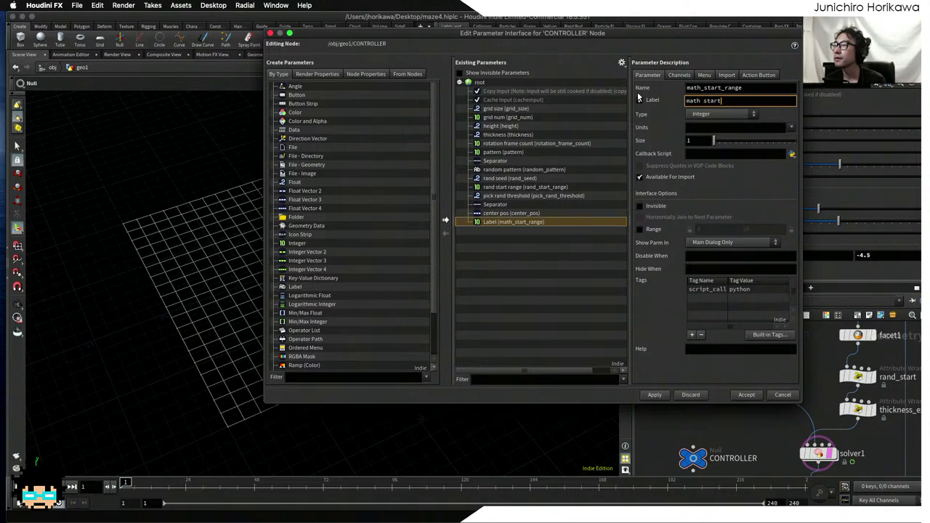
text( range)
key(Return)
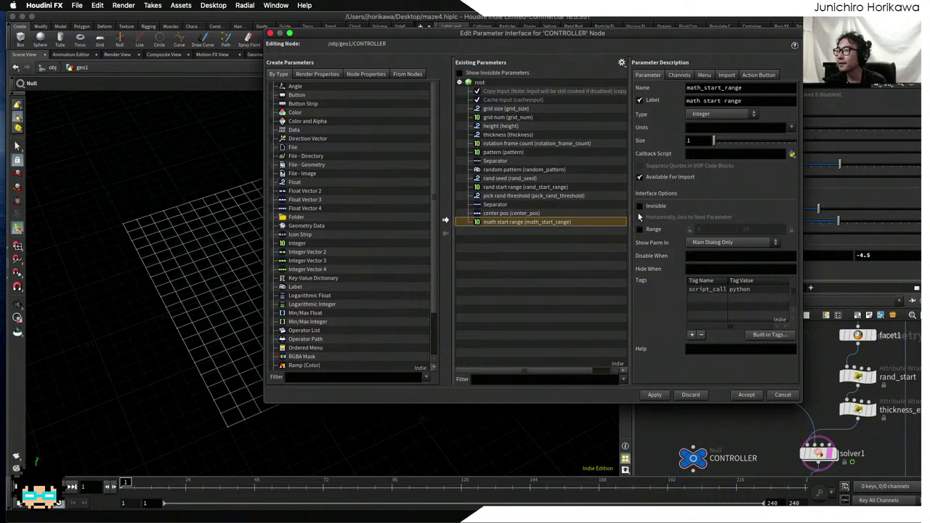
- Limit math start range to 0–100, accept the changes, and set it to 44
click(662, 395)
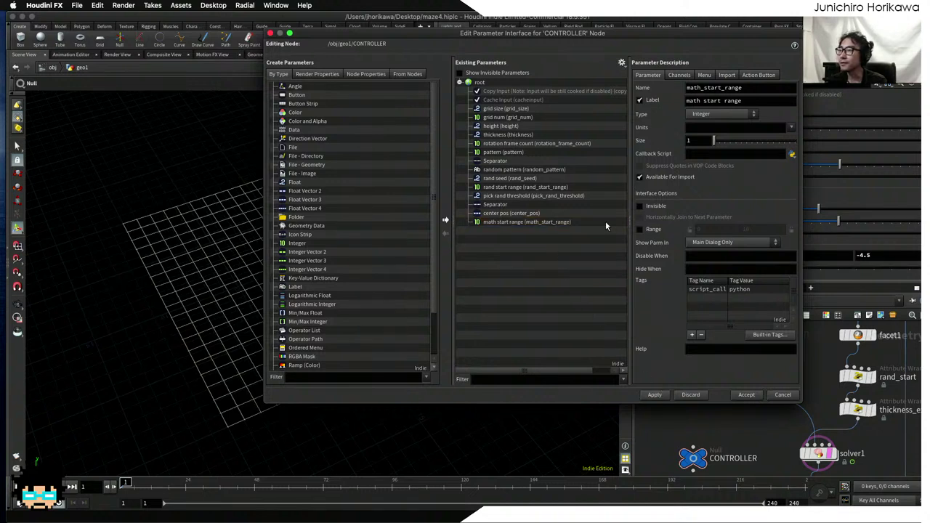
click(640, 230)
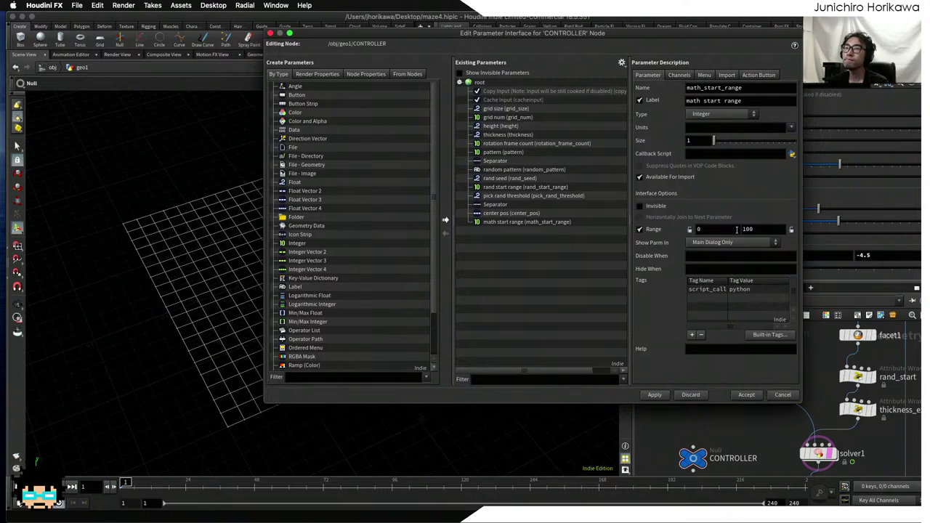
click(746, 395)
drag(750, 267, 826, 268)
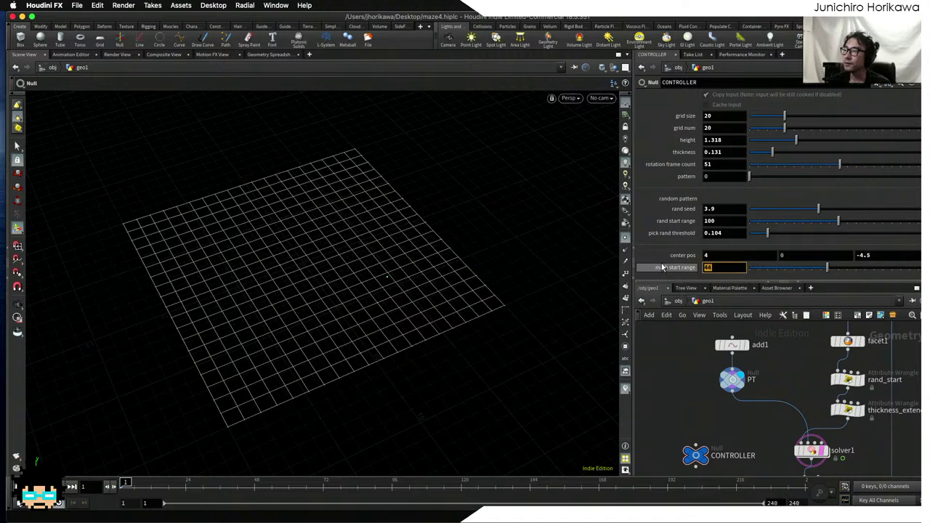
- Set the CONTROLLER's math start range to 50 and copy that parameter
click(715, 267)
text(50)
key(Return)
right_click(715, 267)
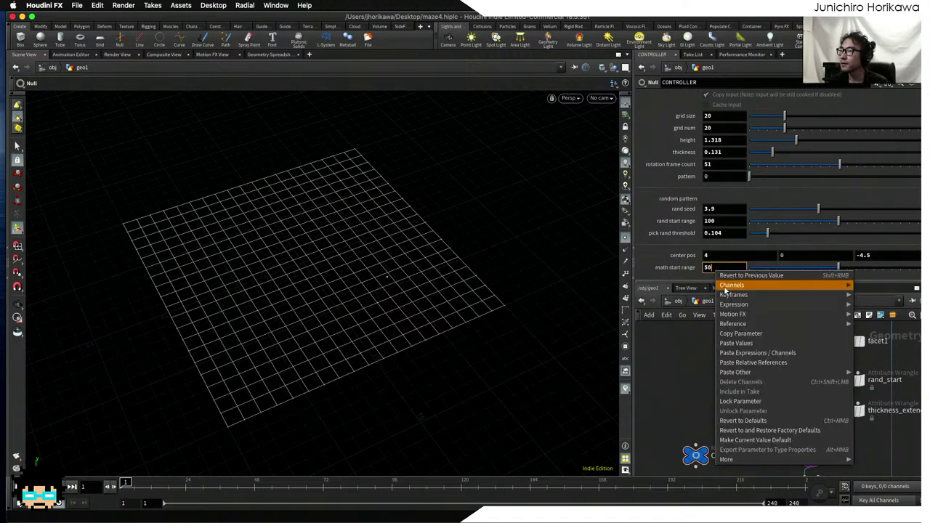
click(767, 332)
- Dive inside solver1 to view the rotate wrangle's code
scroll(723, 349, down, 3)
scroll(727, 352, up, 3)
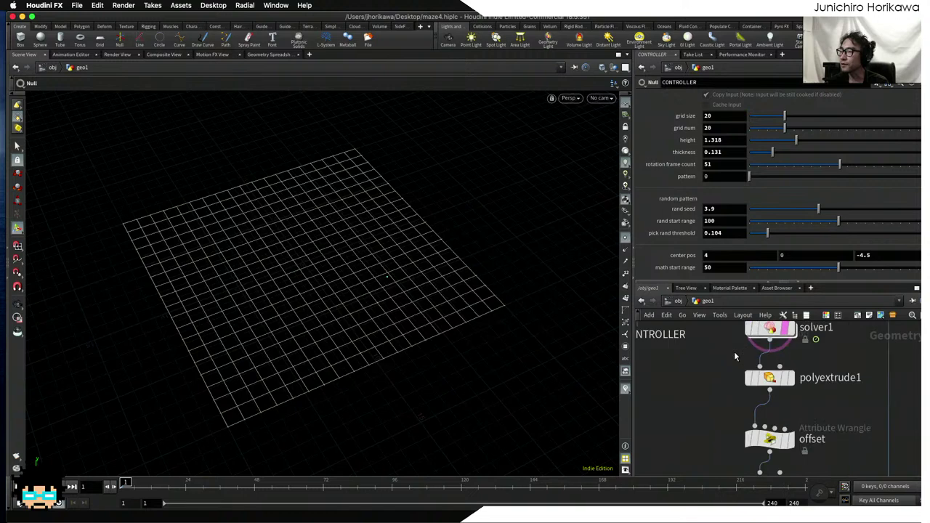
double_click(766, 330)
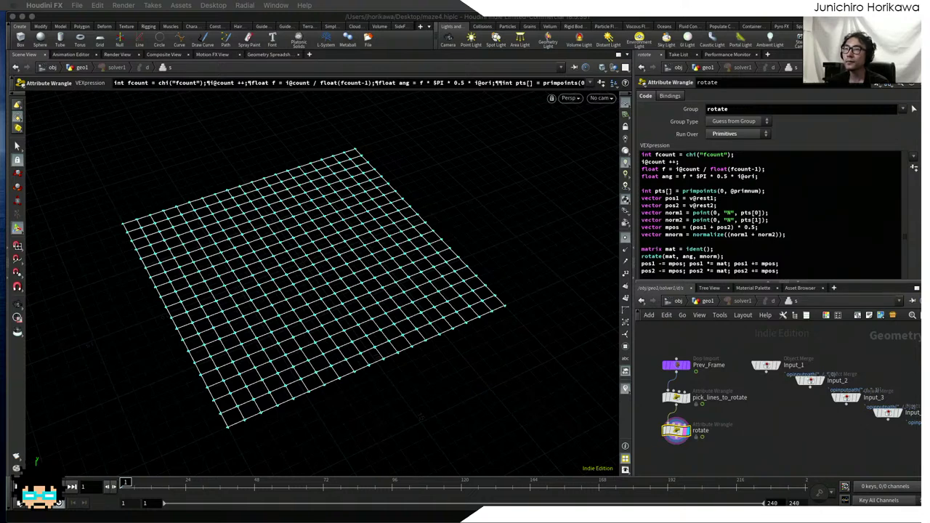
- Zoom in on the solver's nodes and move rotate further below pick_lines_to_rotate
click(727, 406)
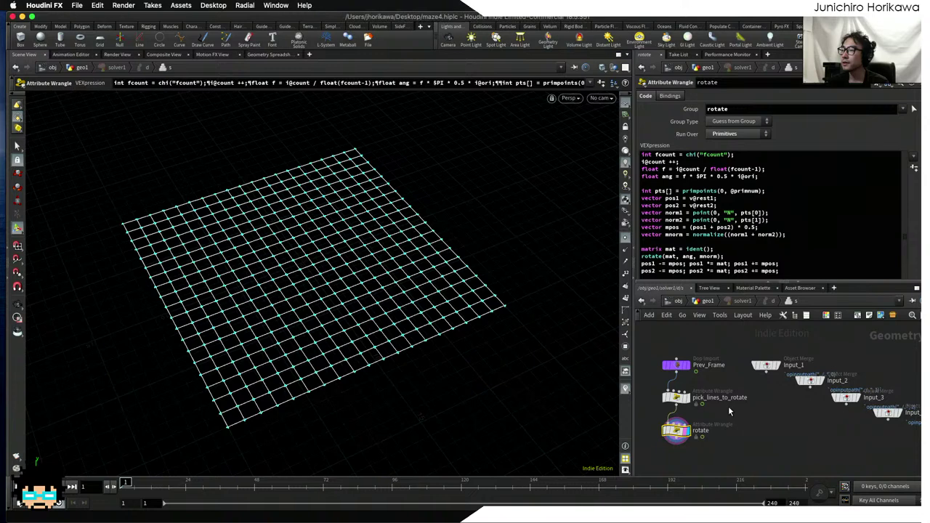
scroll(741, 410, up, 3)
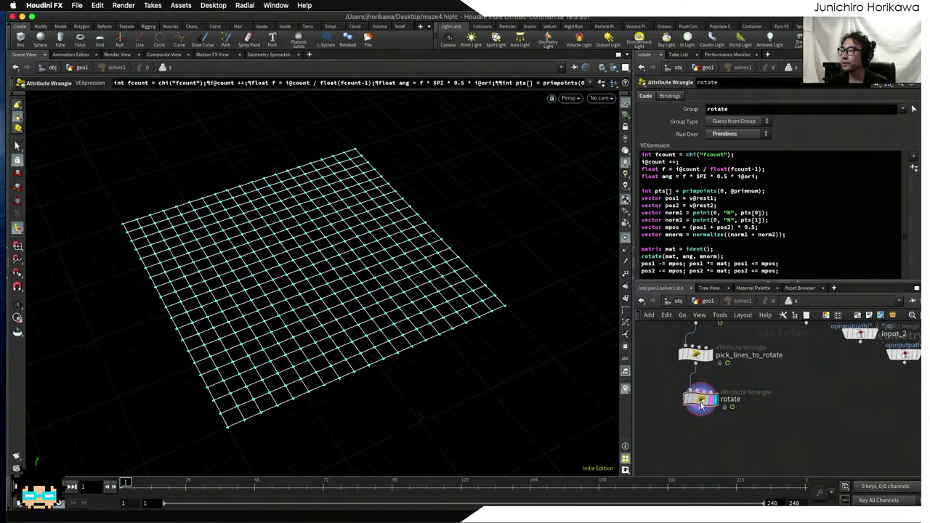
drag(696, 396, 708, 432)
middle_drag(721, 379, 732, 426)
- Insert a Switch node, switch1, between pick_lines_to_rotate and rotate, then return to geo1
key(Tab)
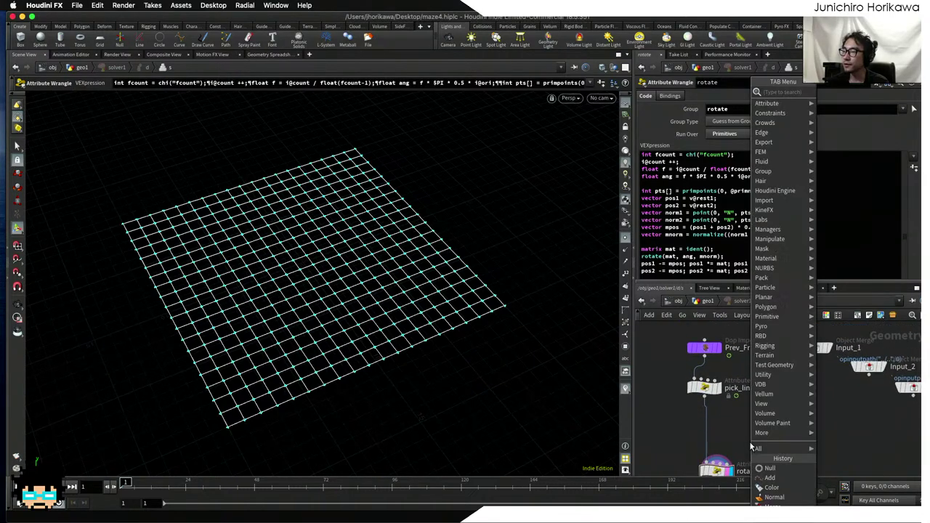
text(swit)
key(Return)
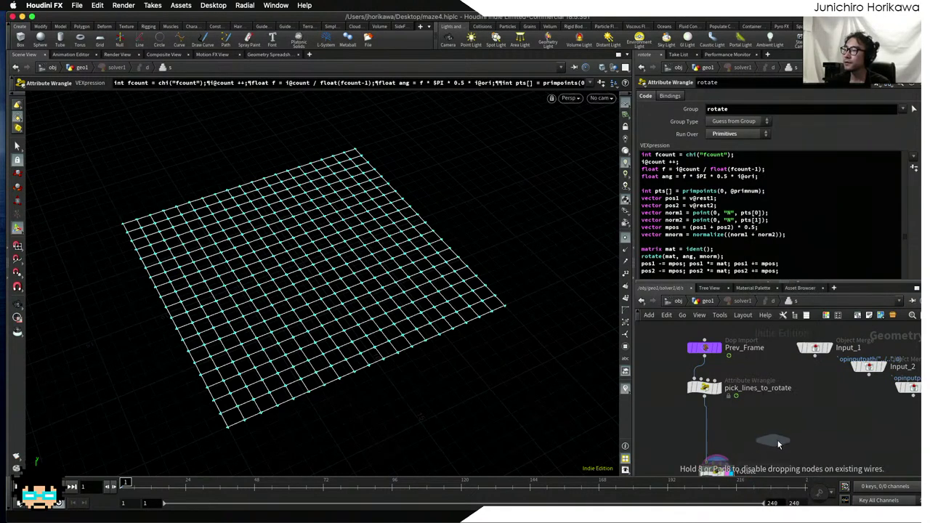
click(770, 437)
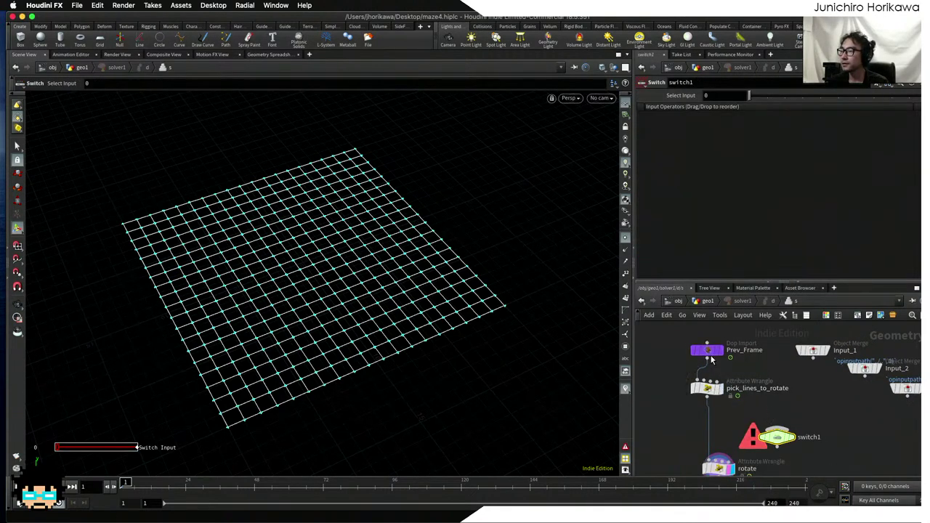
drag(708, 350, 737, 339)
drag(705, 388, 679, 384)
drag(768, 426, 735, 405)
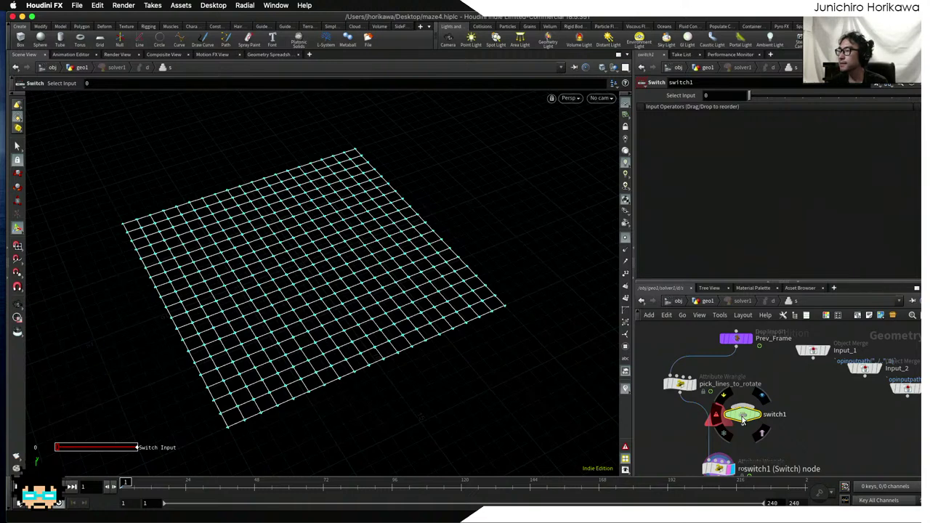
drag(743, 420, 723, 423)
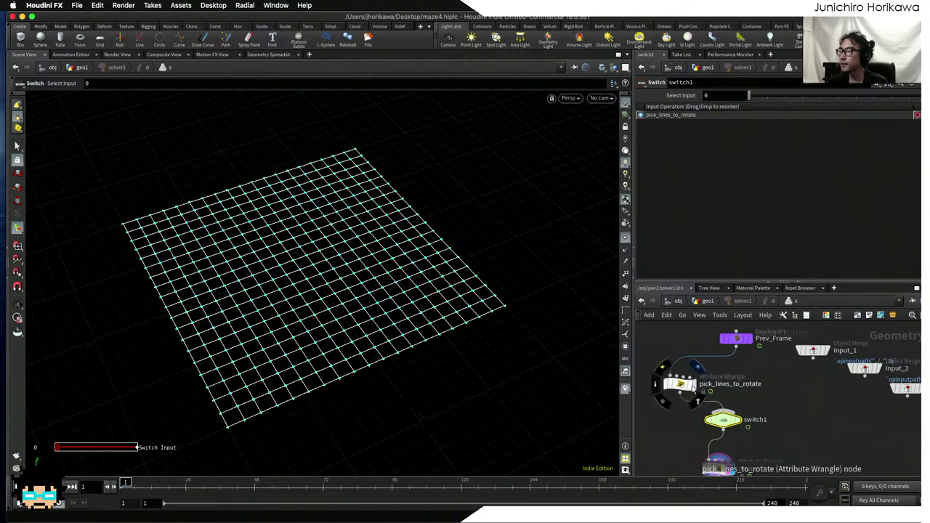
drag(679, 383, 679, 377)
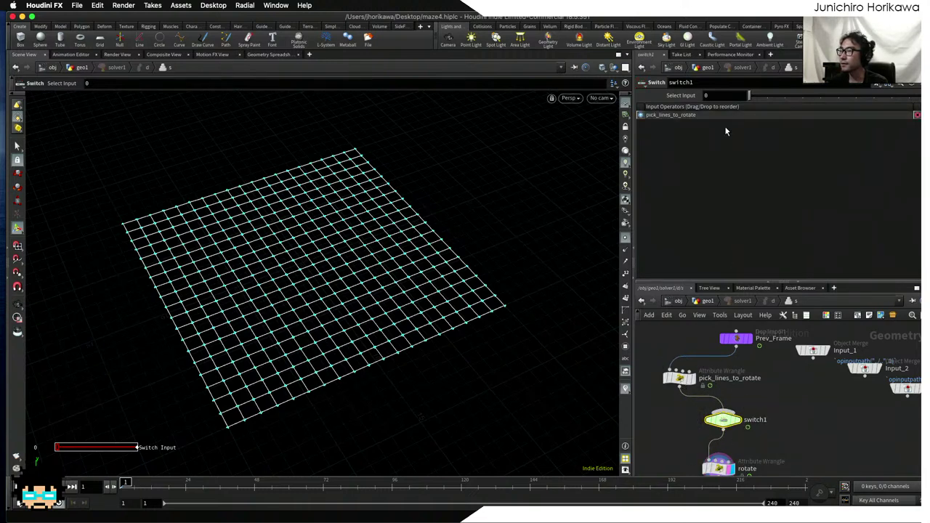
click(710, 305)
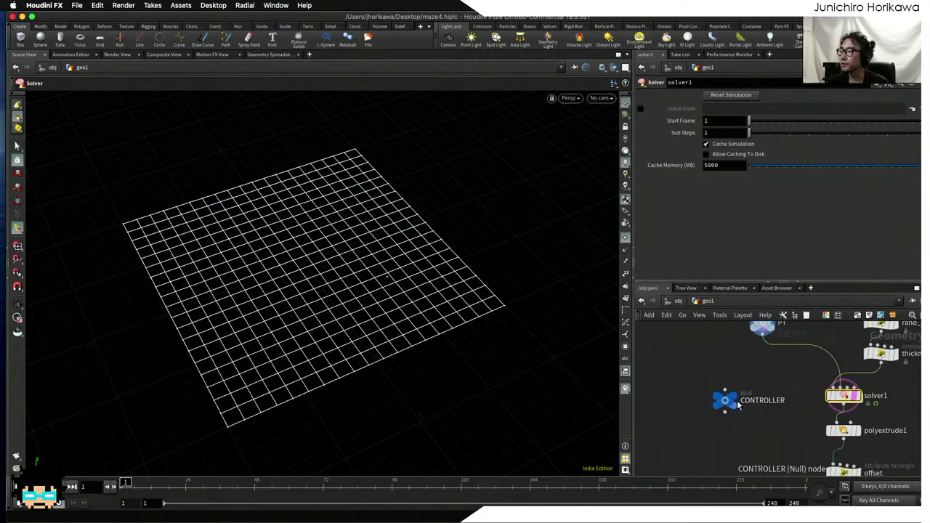
- Copy the pattern parameter from the CONTROLLER node
click(724, 400)
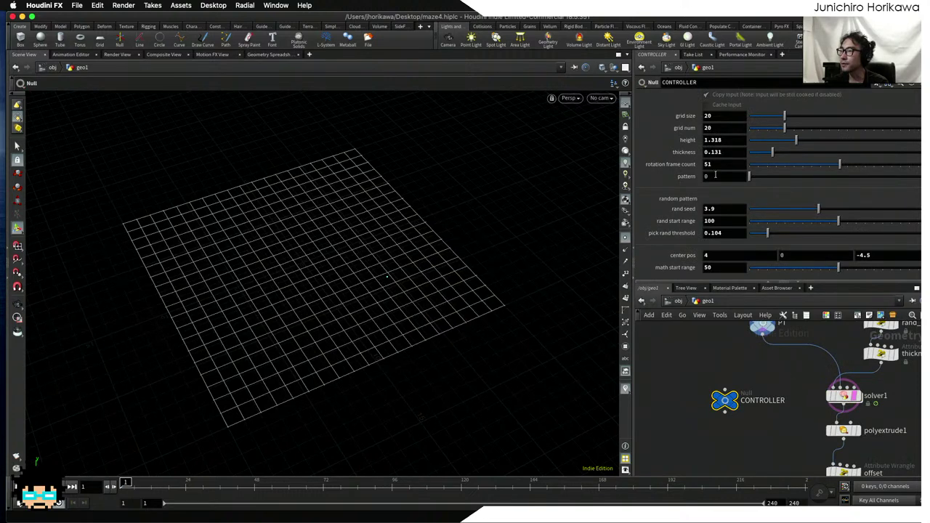
right_click(715, 175)
click(748, 242)
scroll(770, 414, down, 5)
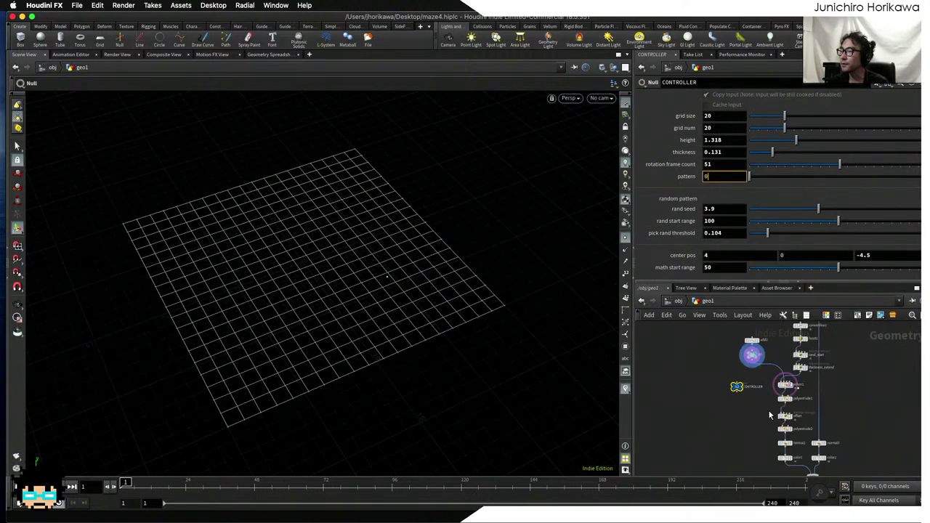
scroll(770, 415, up, 3)
- Paste pattern as a relative reference into switch1's Select Input, then duplicate pick_lines_to_rotate beside it
double_click(792, 356)
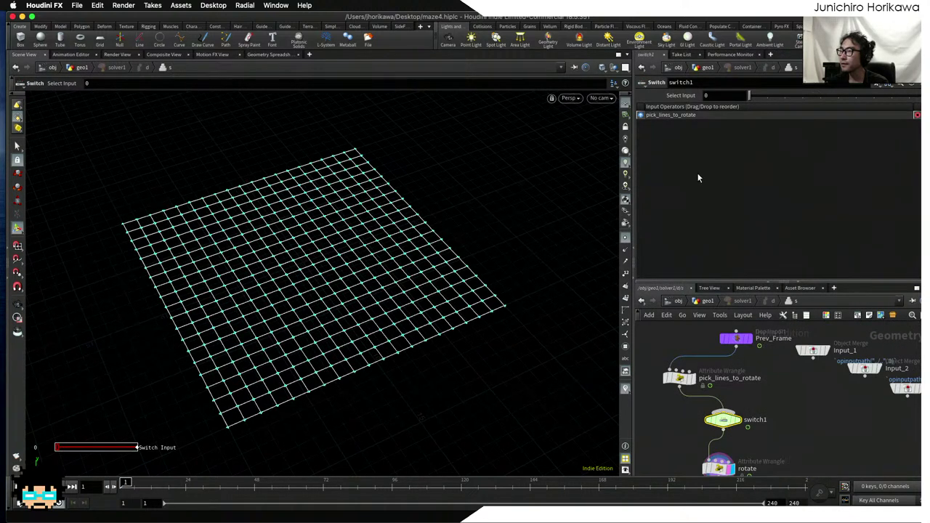
right_click(719, 95)
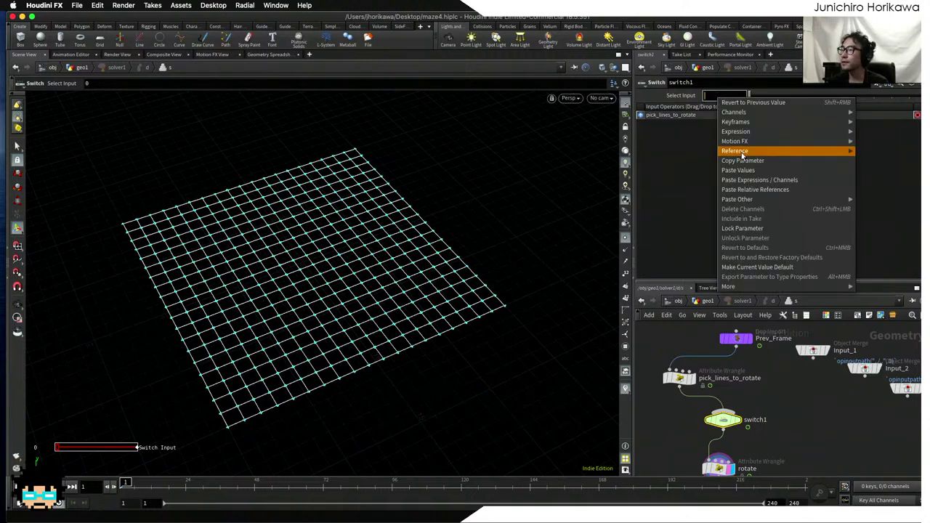
click(748, 190)
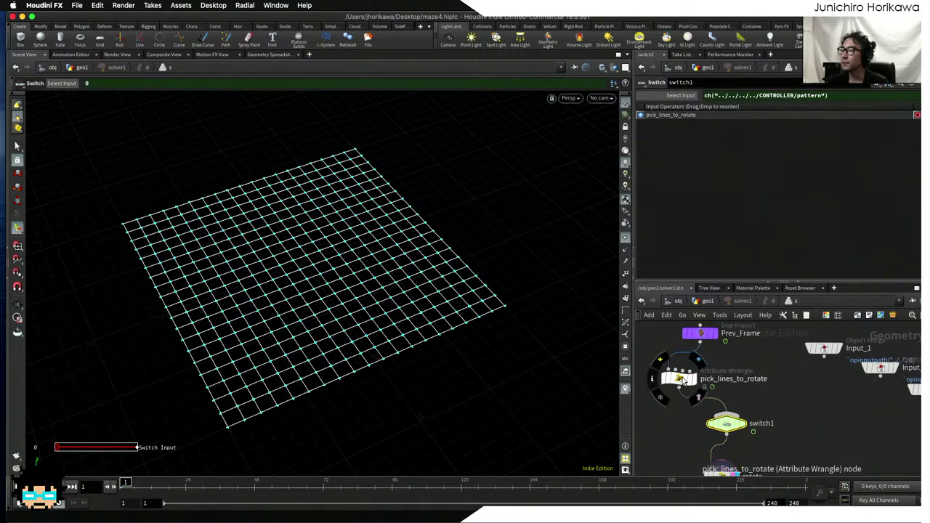
drag(698, 378, 788, 389)
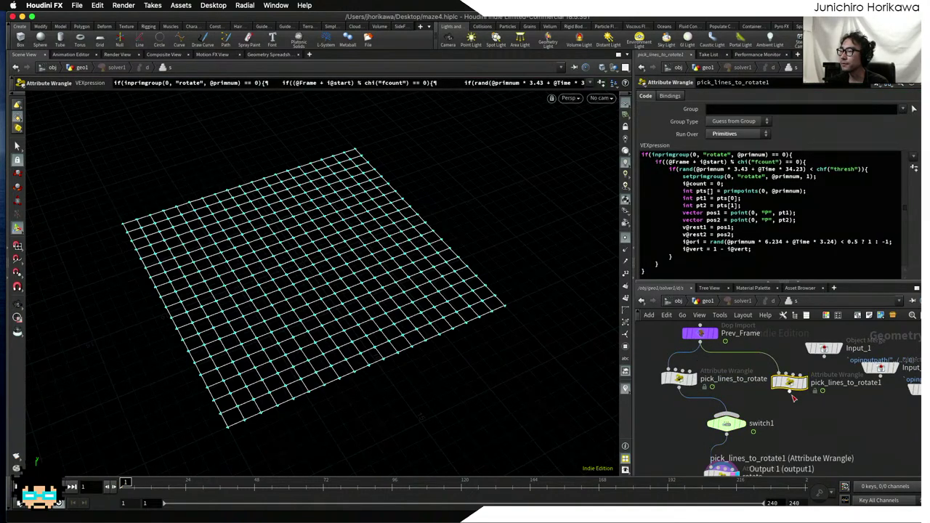
- Wire pick_lines_to_rotate1 into switch1 as its second input and set Select Input to 1
drag(737, 424, 740, 386)
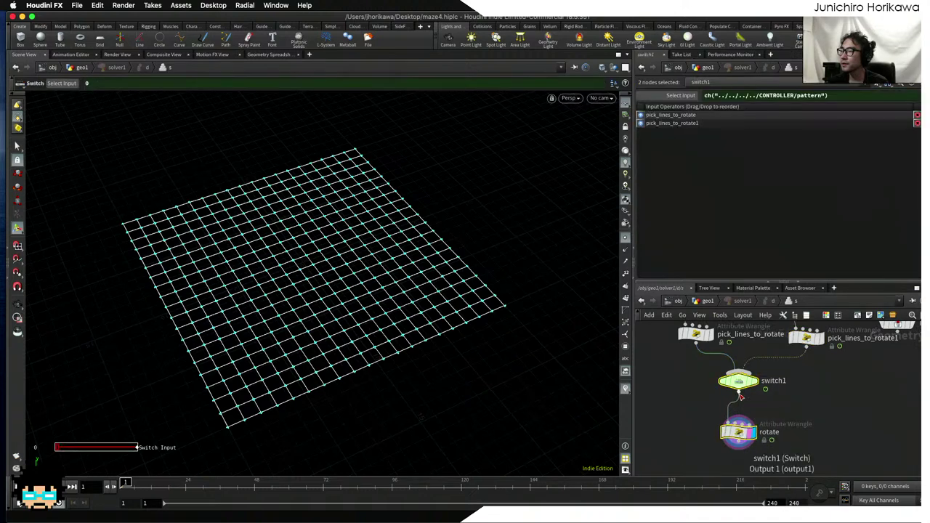
middle_drag(787, 384, 790, 424)
scroll(790, 424, up, 1)
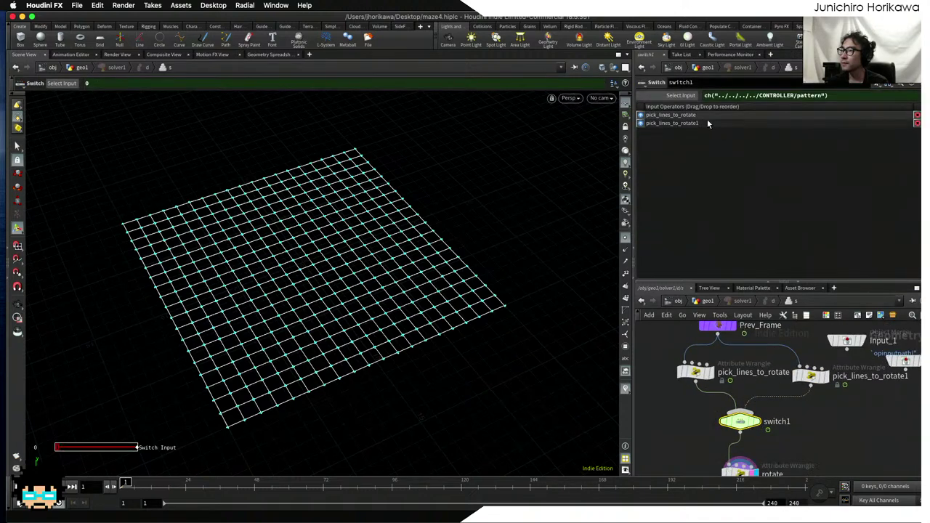
click(684, 99)
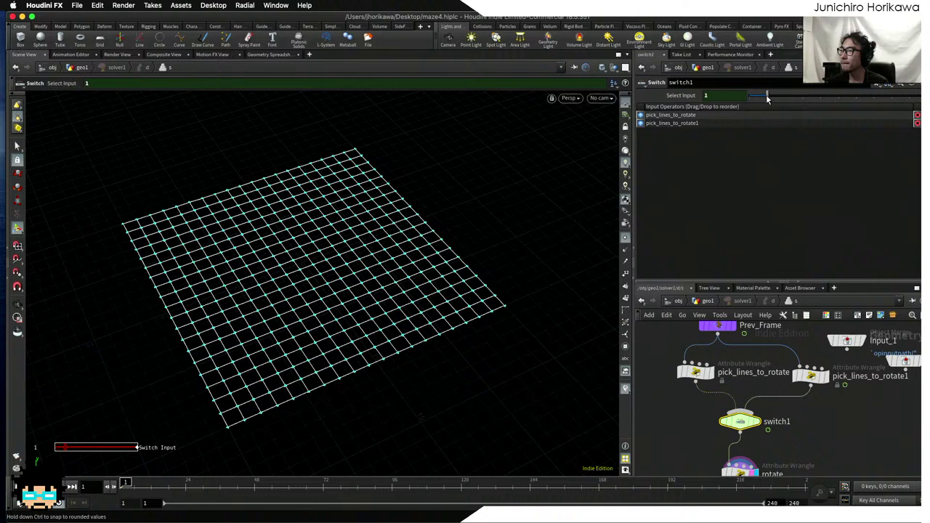
- Line up pick_lines_to_rotate and pick_lines_to_rotate1 level above switch1
middle_drag(808, 367, 741, 401)
scroll(743, 405, down, 5)
drag(818, 430, 750, 356)
scroll(755, 374, up, 6)
scroll(769, 369, up, 2)
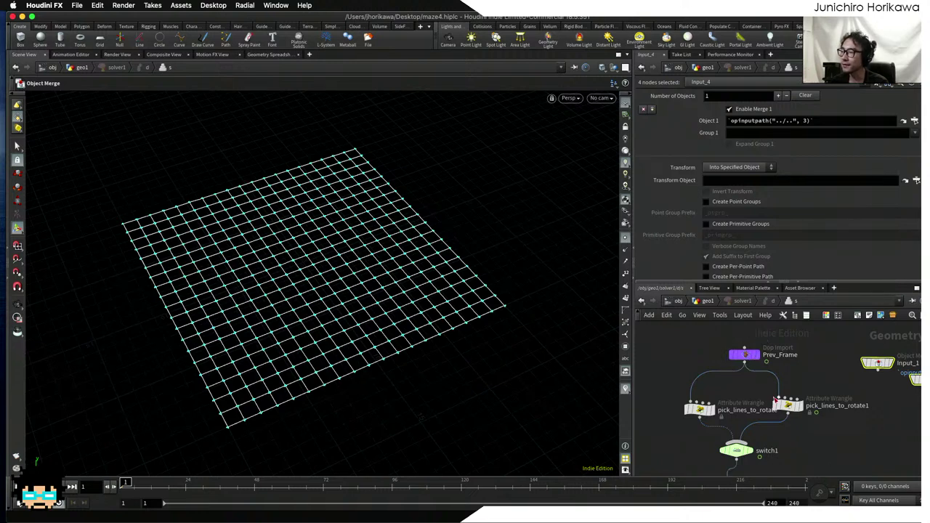
scroll(751, 397, up, 1)
scroll(752, 397, up, 1)
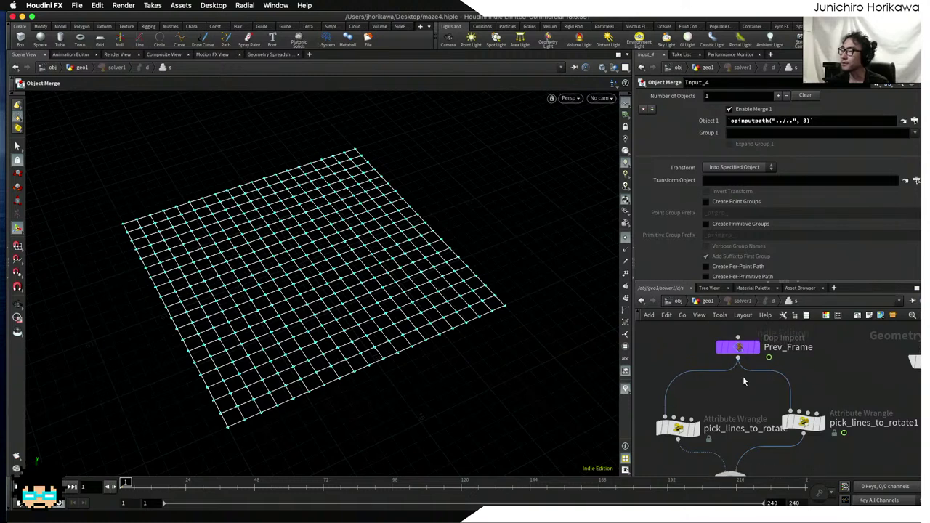
scroll(732, 360, down, 2)
drag(668, 390, 669, 376)
drag(789, 385, 801, 385)
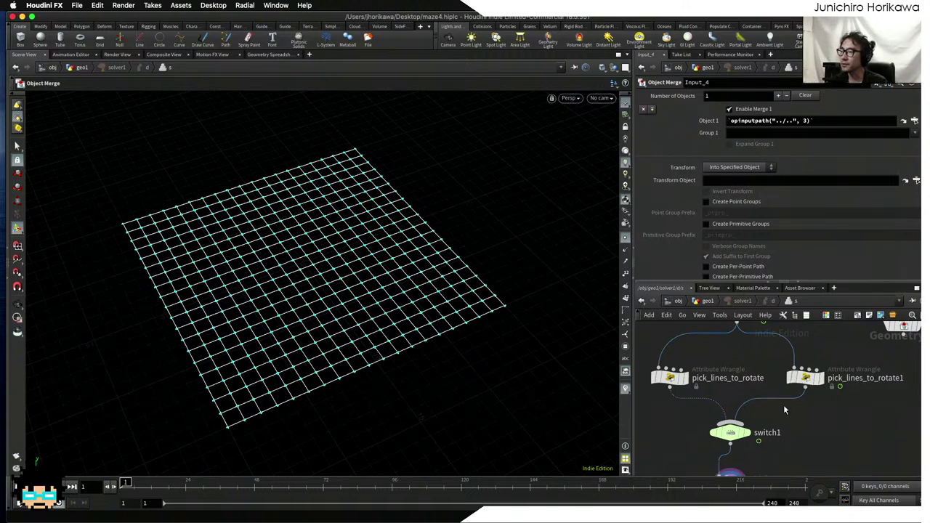
- Place rotate below switch1 and bring up pick_lines_to_rotate1's code
drag(654, 336, 839, 401)
scroll(778, 441, down, 3)
click(723, 401)
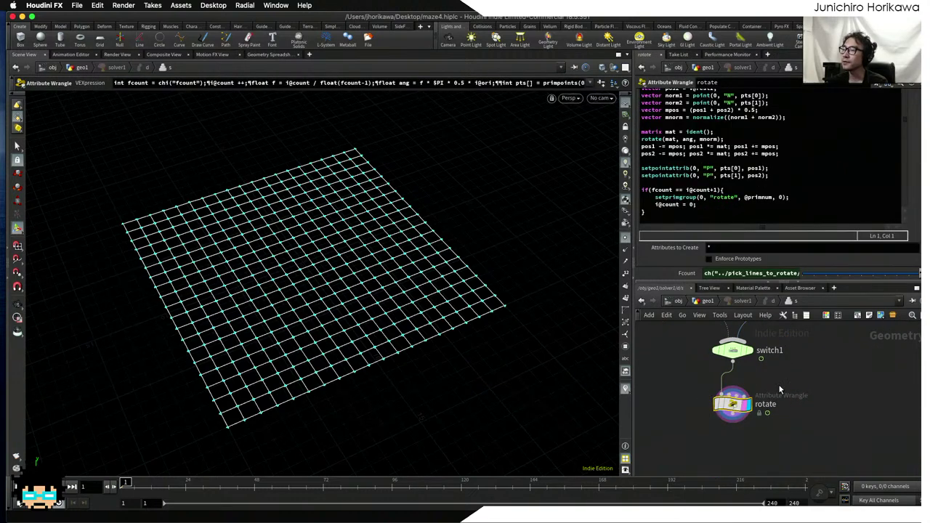
scroll(845, 410, up, 2)
key(ctrl+z)
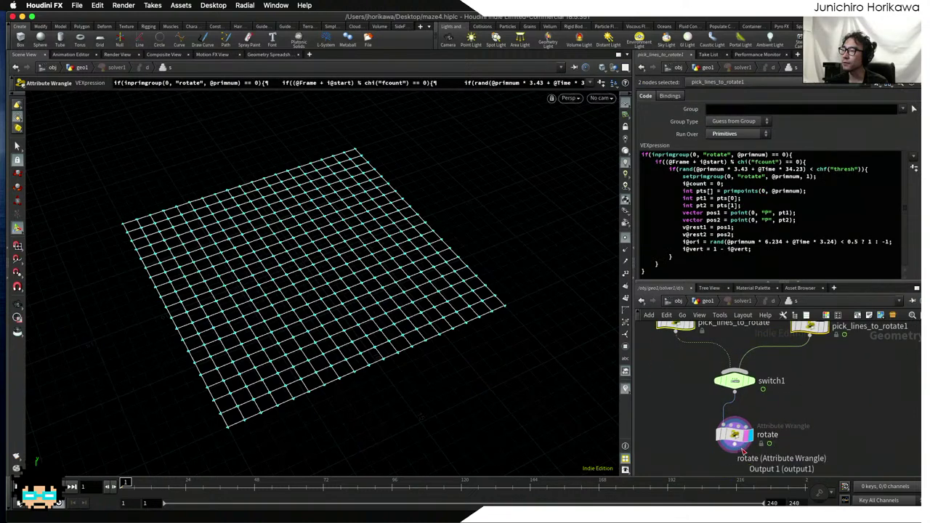
drag(740, 444, 737, 440)
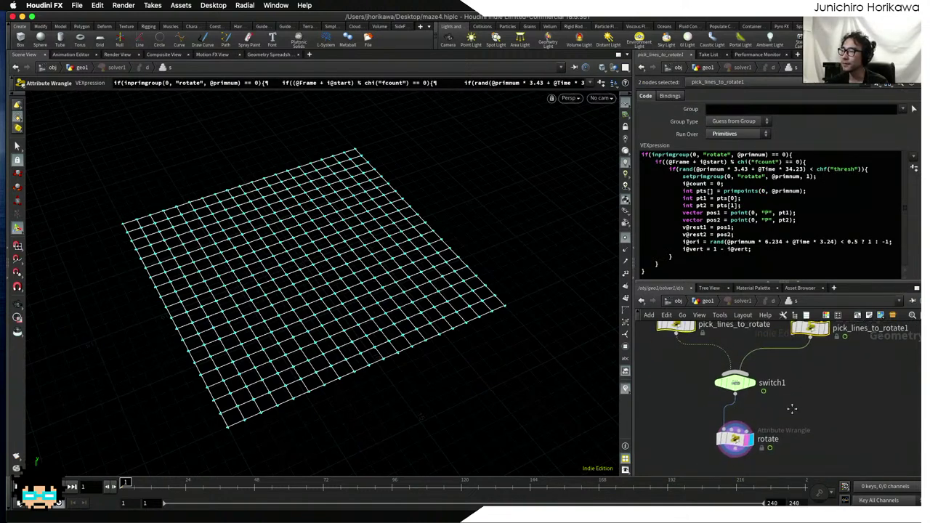
scroll(788, 407, up, 2)
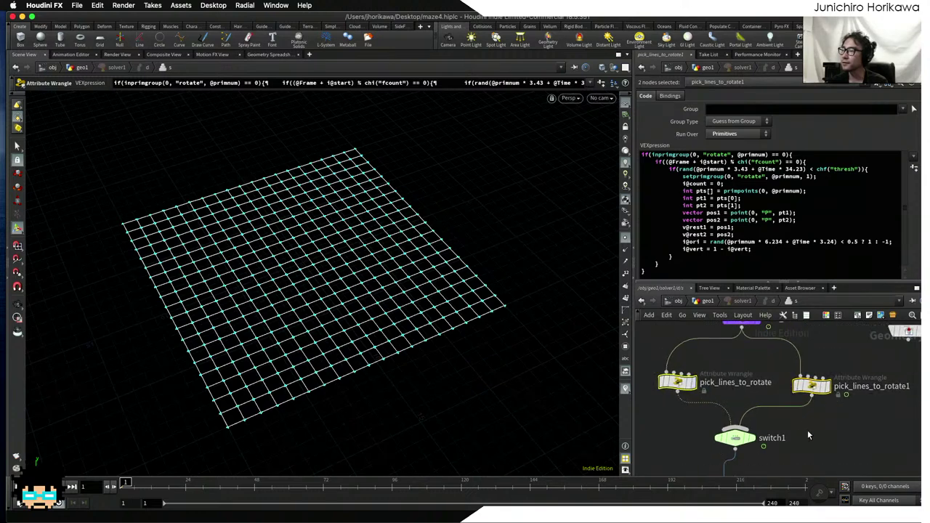
click(678, 389)
click(808, 387)
mouse_move(810, 389)
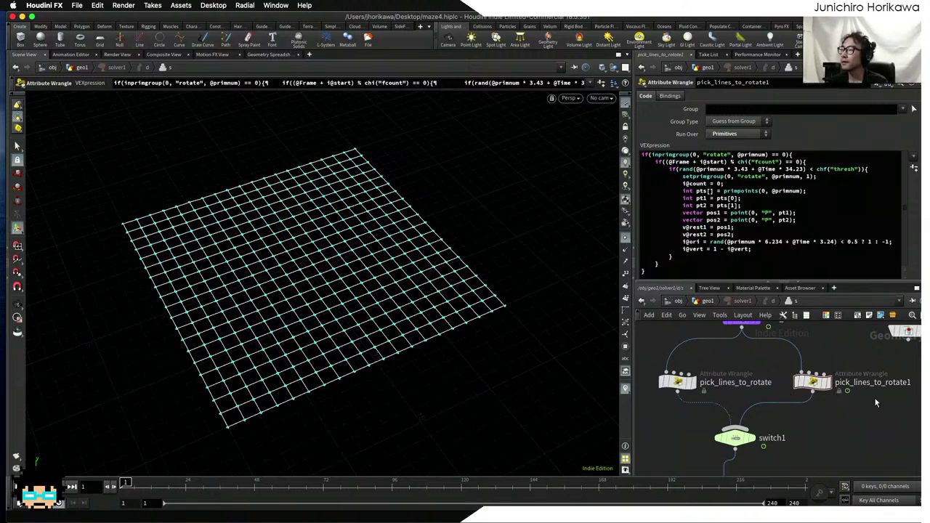
middle_drag(858, 419, 823, 429)
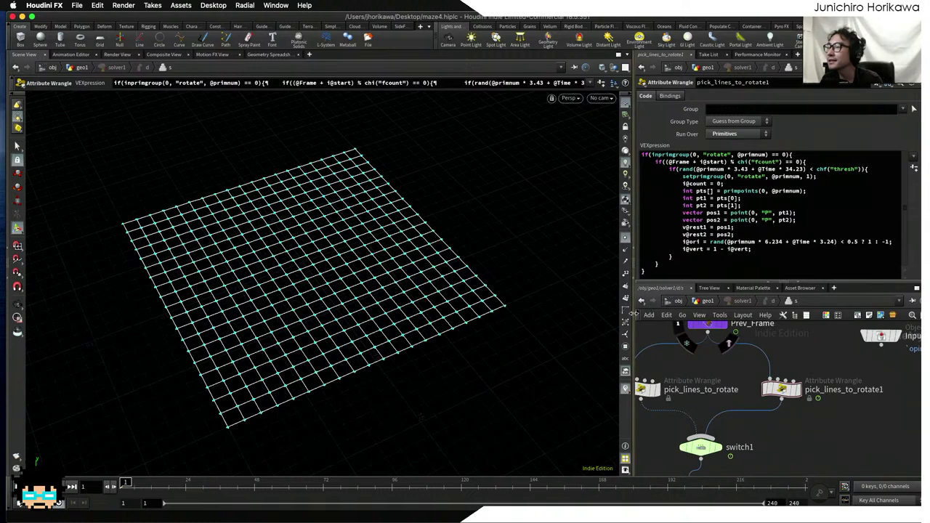
- Rename pick_lines_to_rotate1 to pick_mathematically
drag(631, 305, 539, 313)
middle_drag(716, 429, 674, 445)
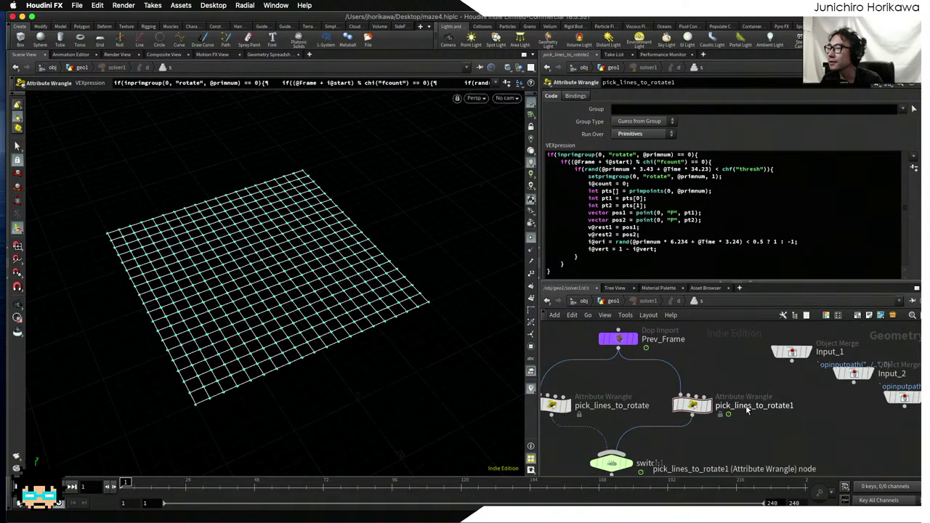
double_click(749, 406)
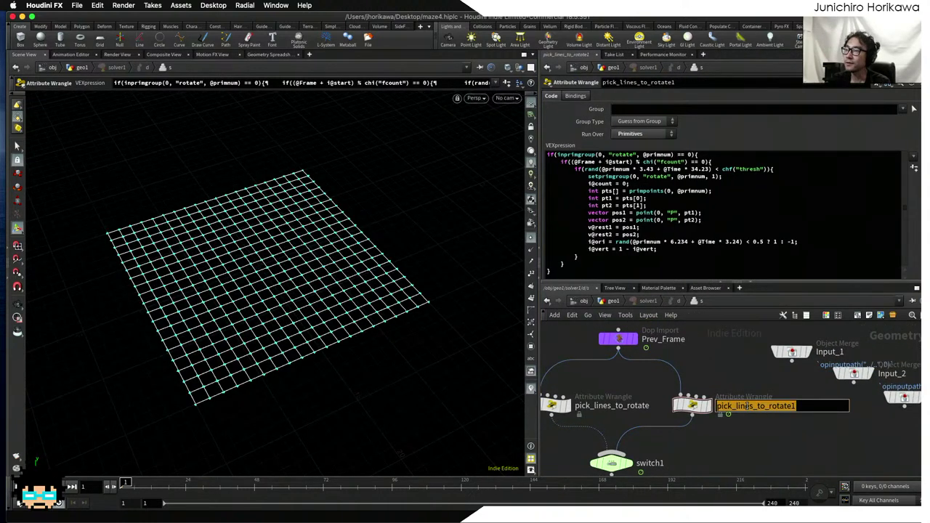
text(pick)
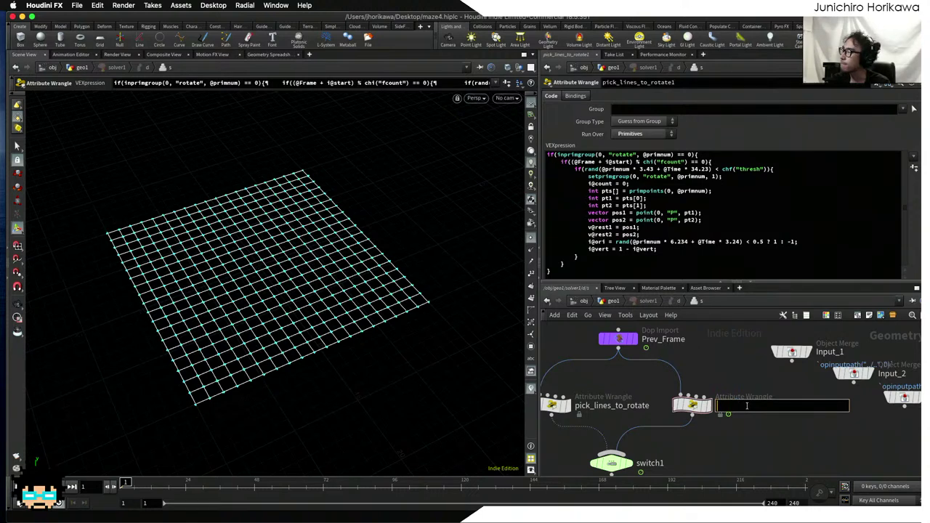
text(pick_mathe)
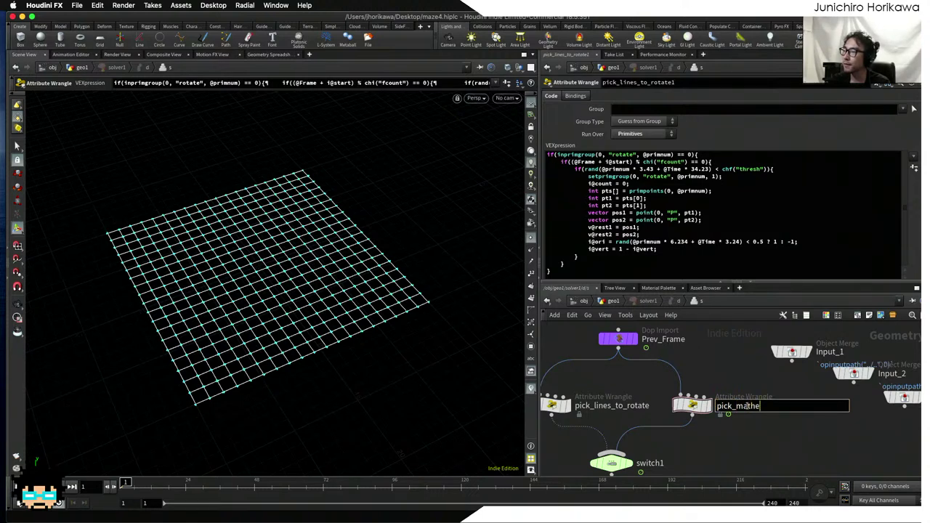
text(matically)
key(Return)
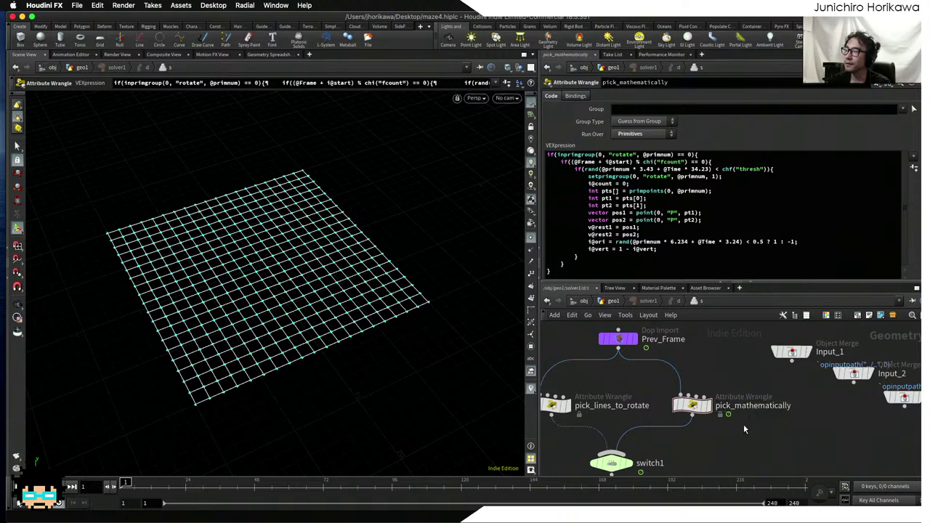
- Rename pick_lines_to_rotate to pick_randomly and save maze4.hiplc
double_click(612, 406)
drag(594, 405, 701, 408)
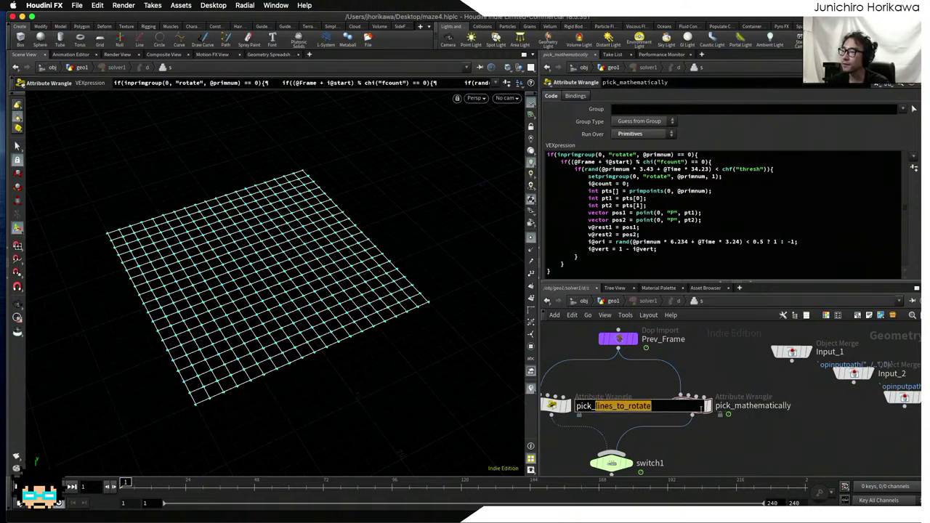
text(randomly)
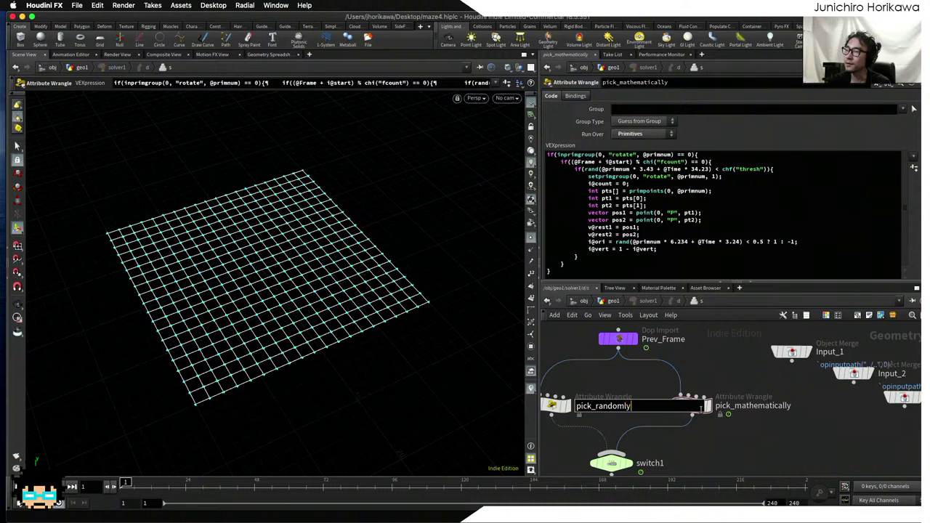
key(Return)
key(super+s)
- Move the Input object merge nodes upward and display Input_2's output in the viewport
middle_drag(718, 428, 661, 425)
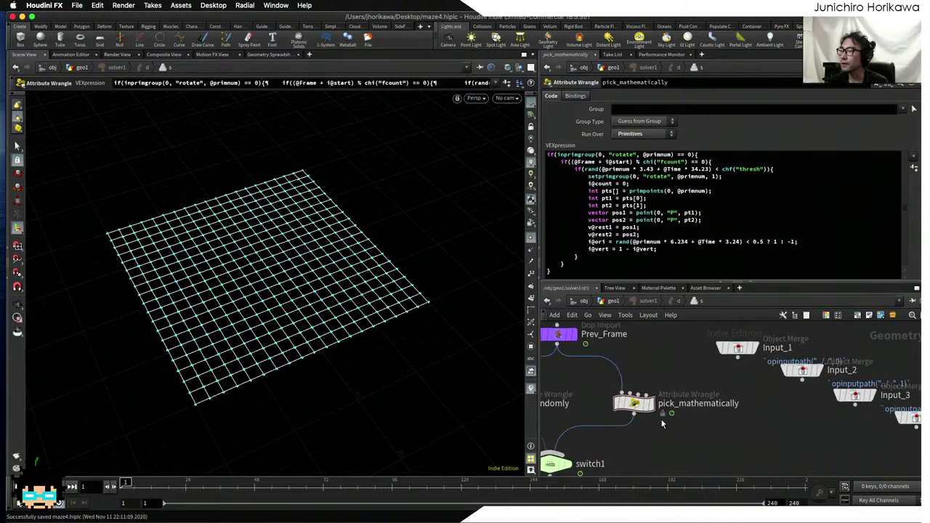
drag(635, 404, 640, 403)
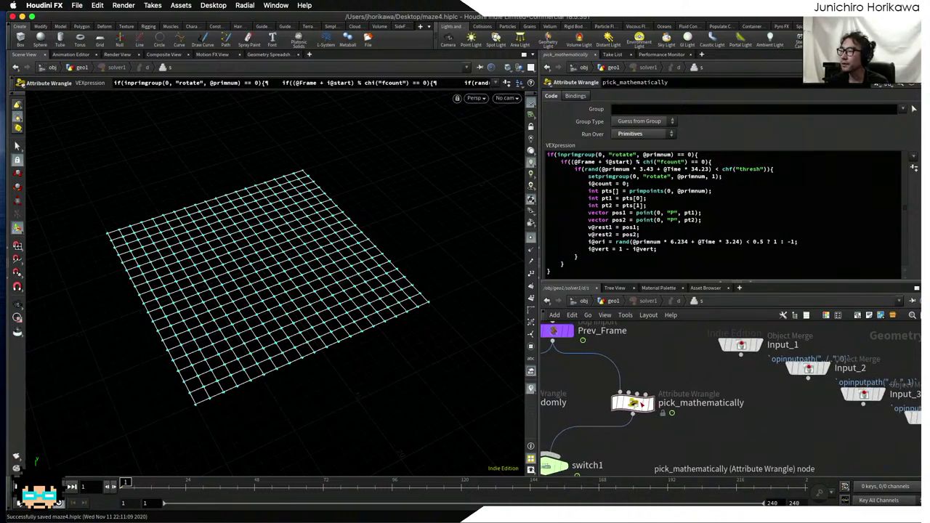
key(h)
drag(860, 395, 737, 479)
drag(775, 412, 758, 308)
scroll(771, 371, up, 4)
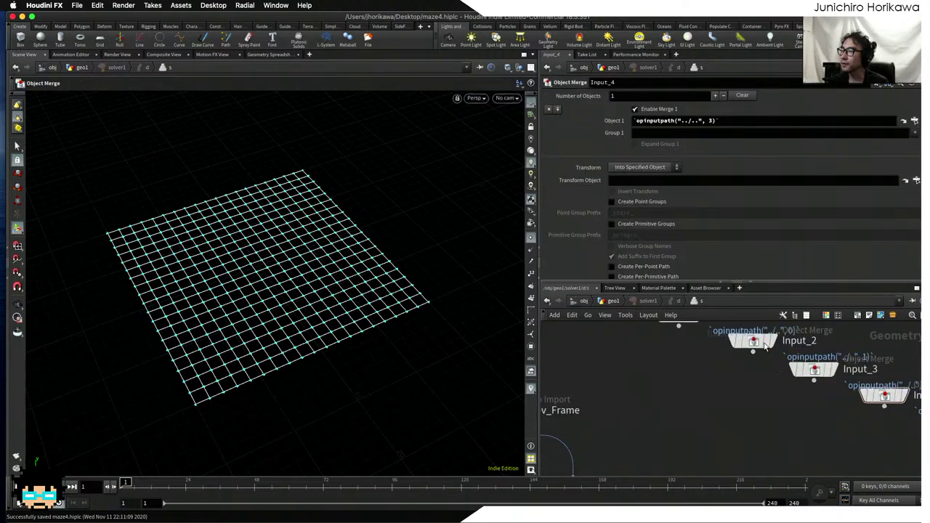
click(766, 343)
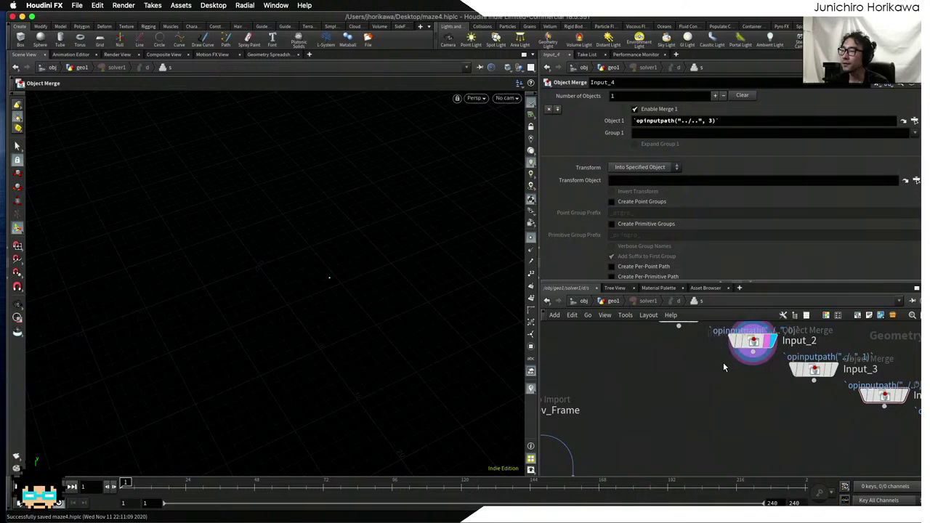
scroll(753, 372, down, 5)
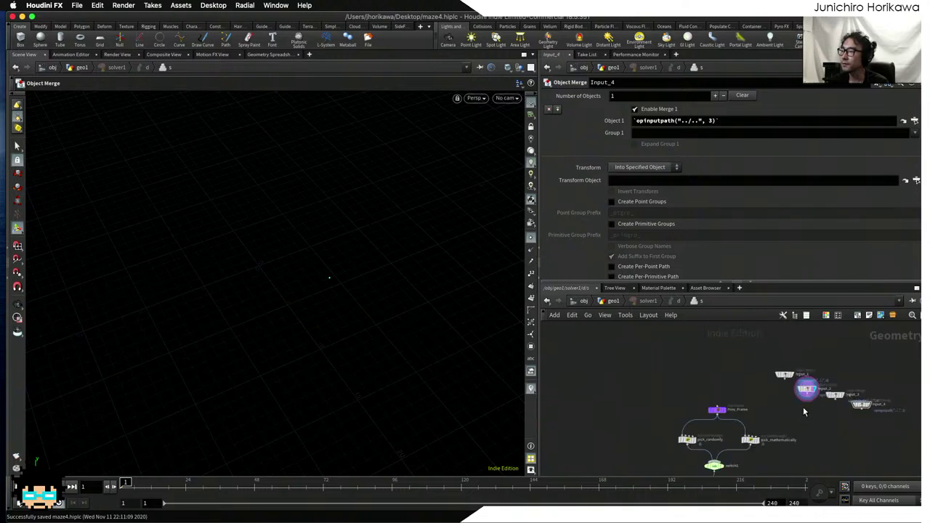
- Dive into pick_mathematically, come back out, and focus its VEX code (Fcount 51, Thresh 0.104)
scroll(803, 410, up, 4)
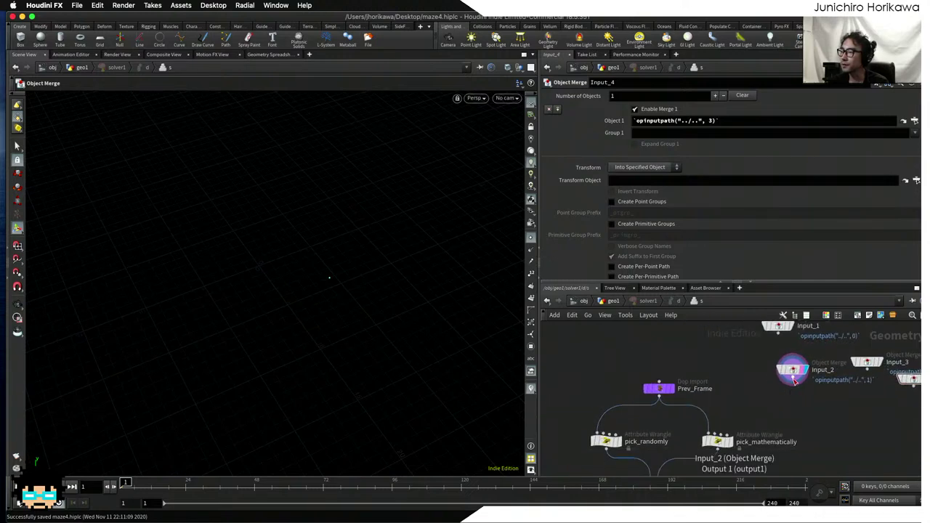
click(794, 378)
scroll(775, 398, up, 3)
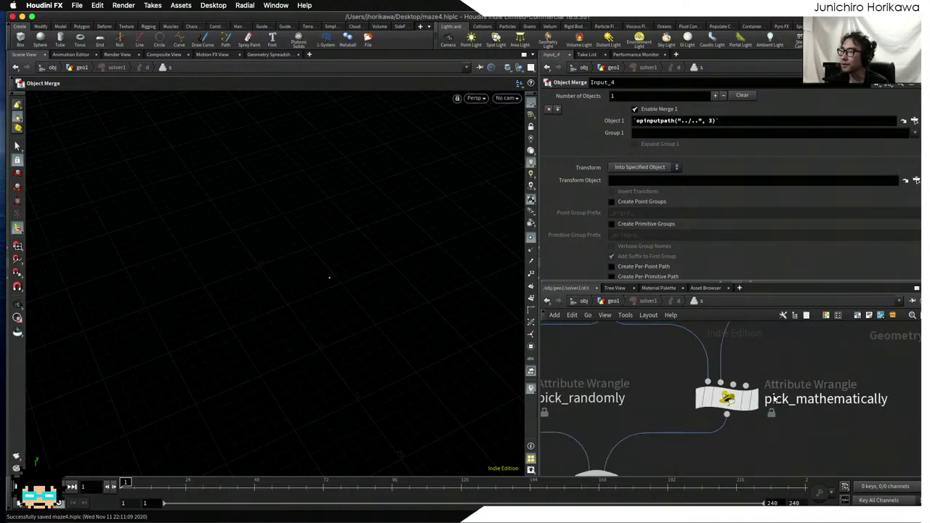
double_click(727, 398)
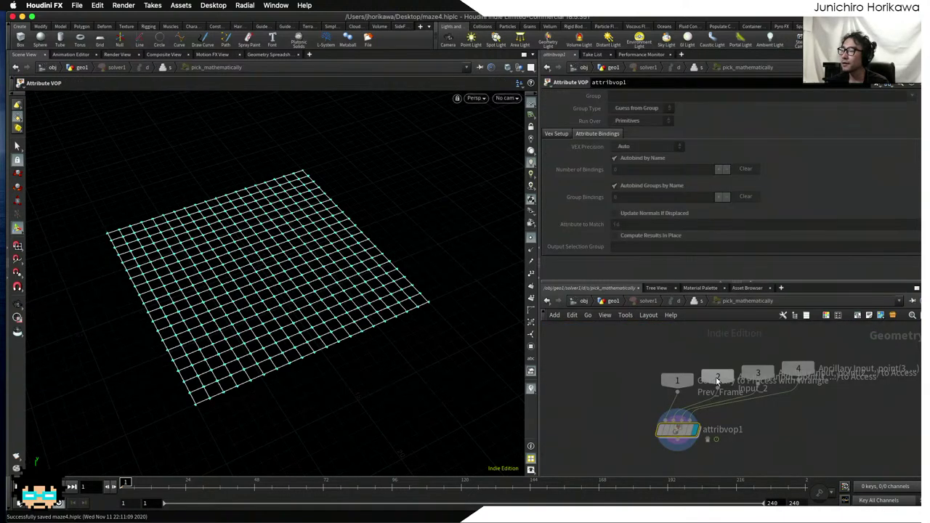
click(671, 302)
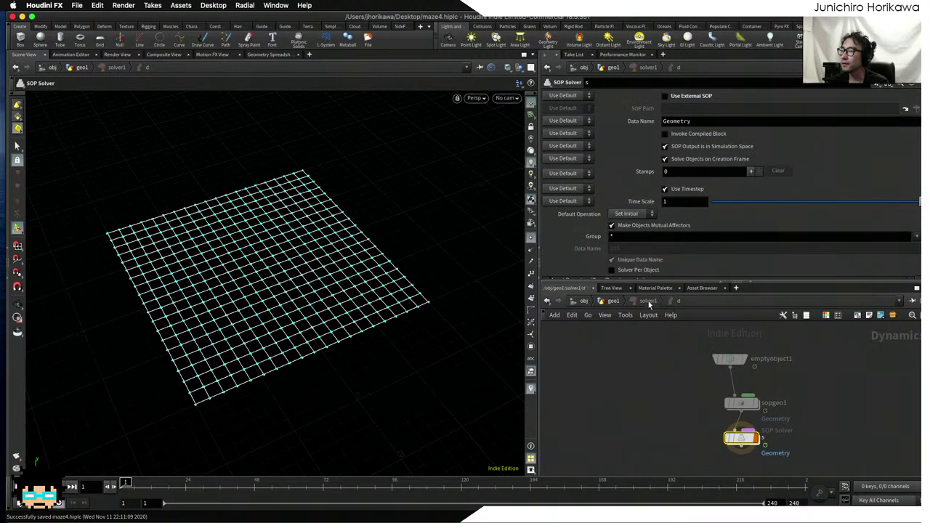
click(696, 247)
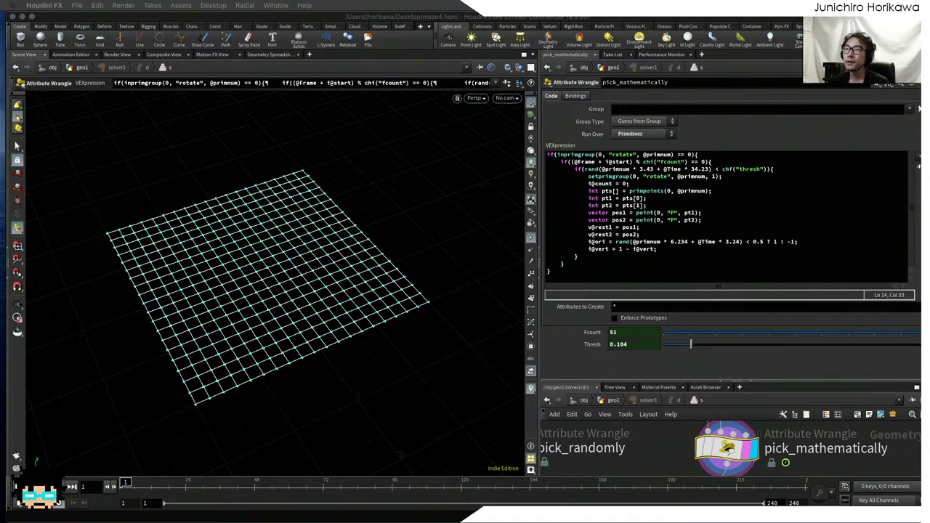
- Open pick_mathematically's VEX snippet in a floating Edit String editor with Alt+E
click(746, 198)
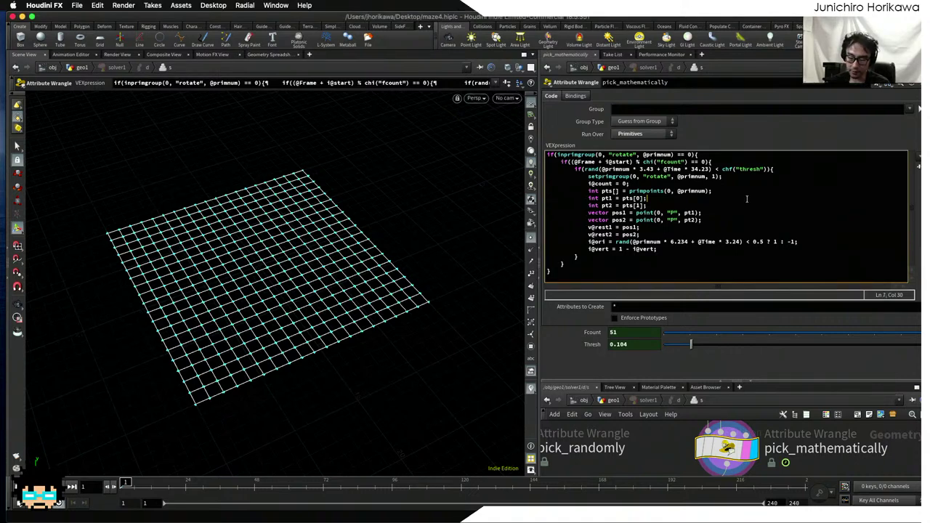
key(alt+e)
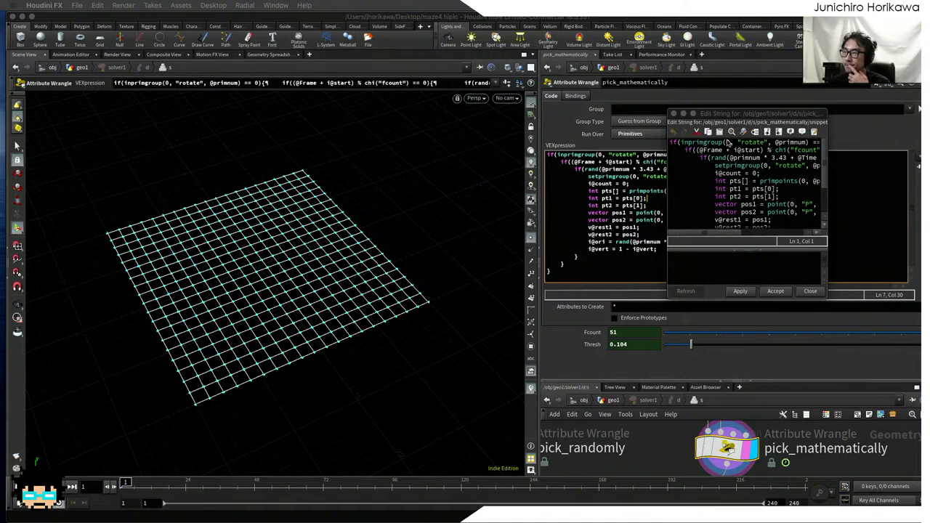
- Move the snippet editor window aside and enlarge it
drag(736, 115, 300, 85)
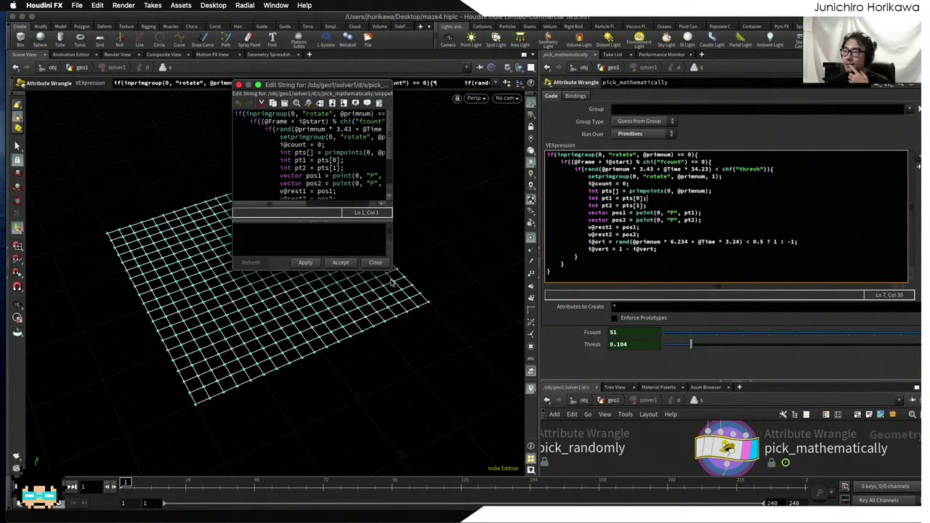
drag(390, 271, 513, 435)
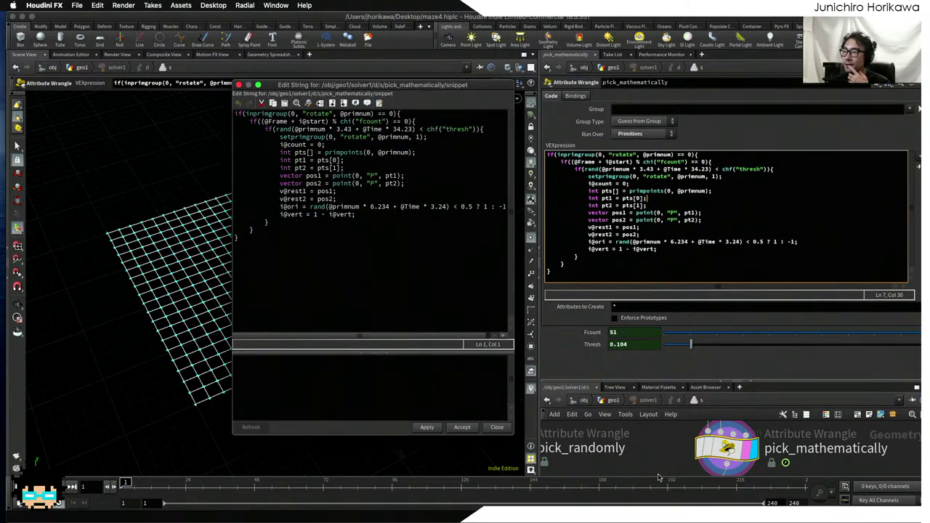
scroll(682, 453, down, 2)
scroll(681, 453, up, 3)
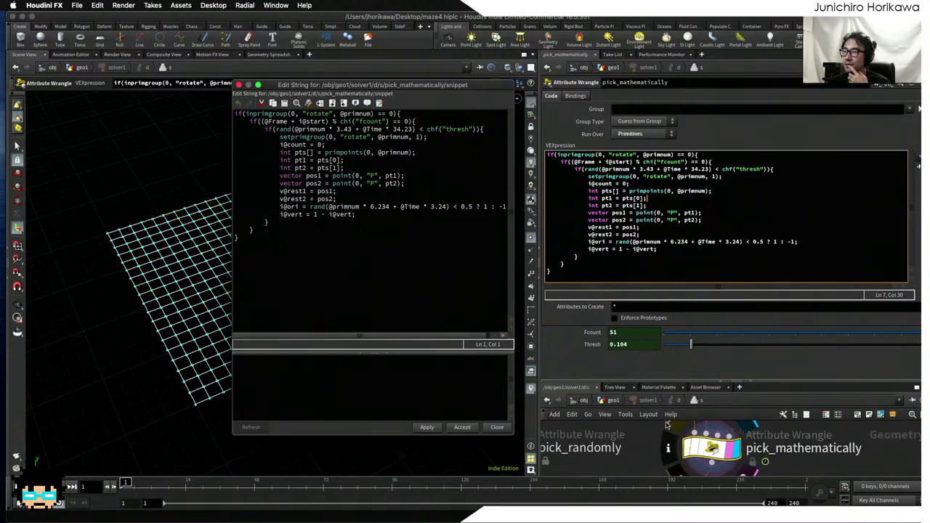
- Insert a new first line: vector apos = point(1, "P", 0);
click(362, 236)
click(235, 115)
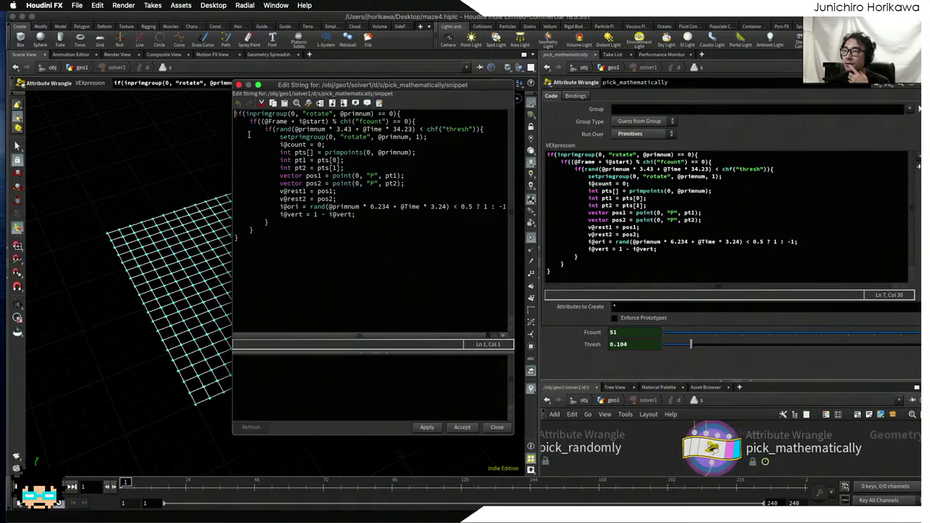
key(Return)
key(Up)
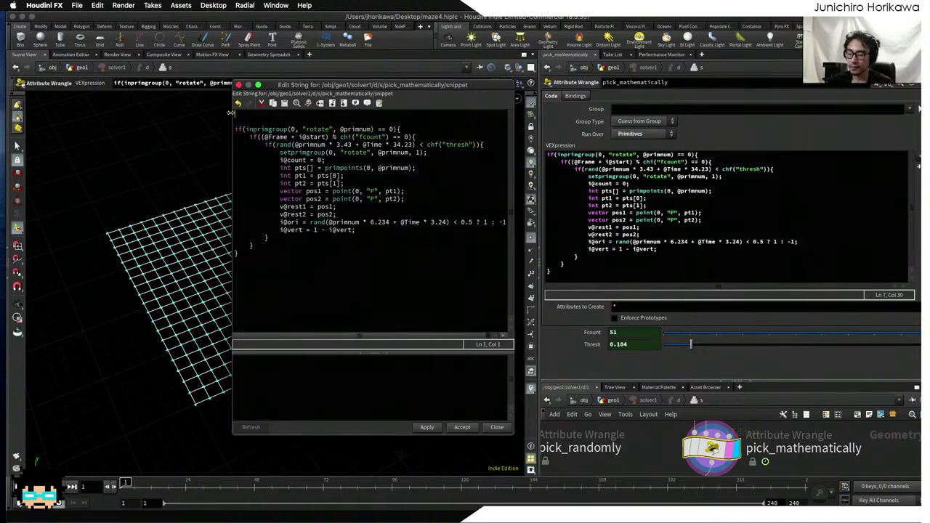
text(vector apos =)
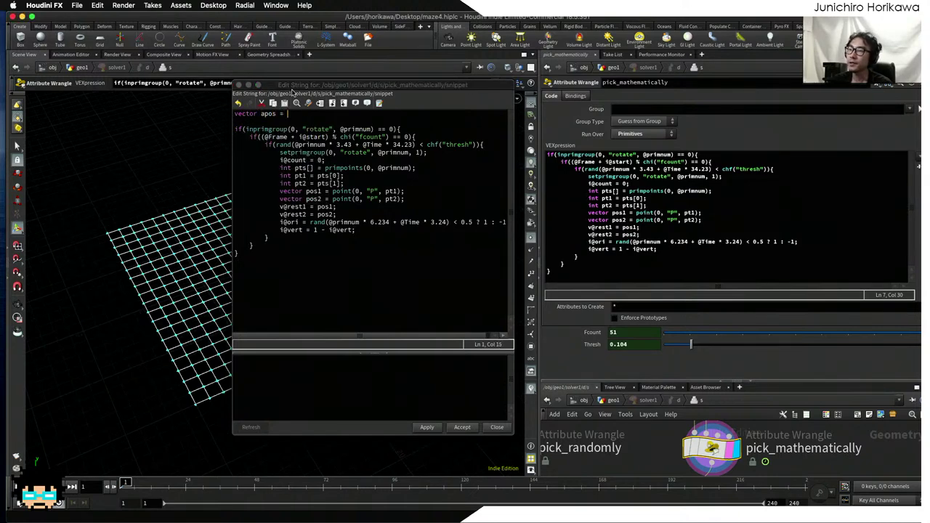
drag(303, 87, 275, 143)
text(poi)
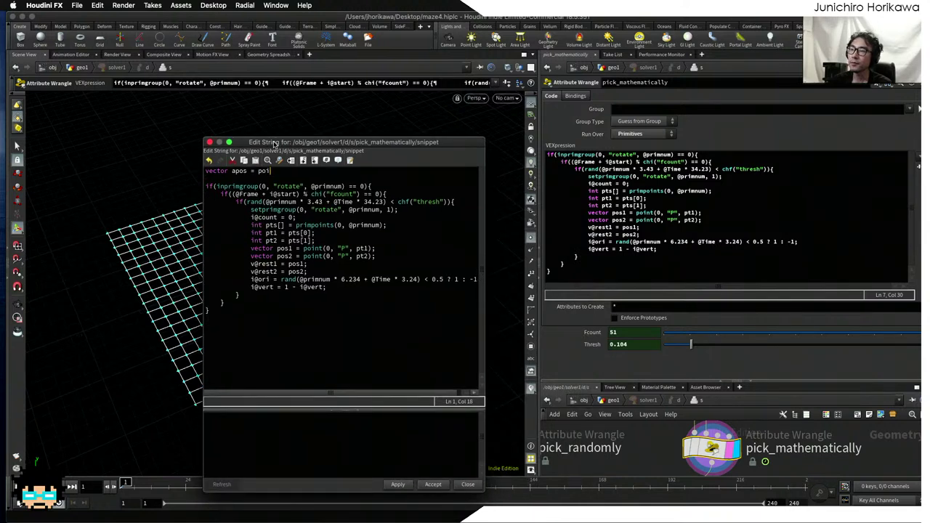
text(nt(1, )
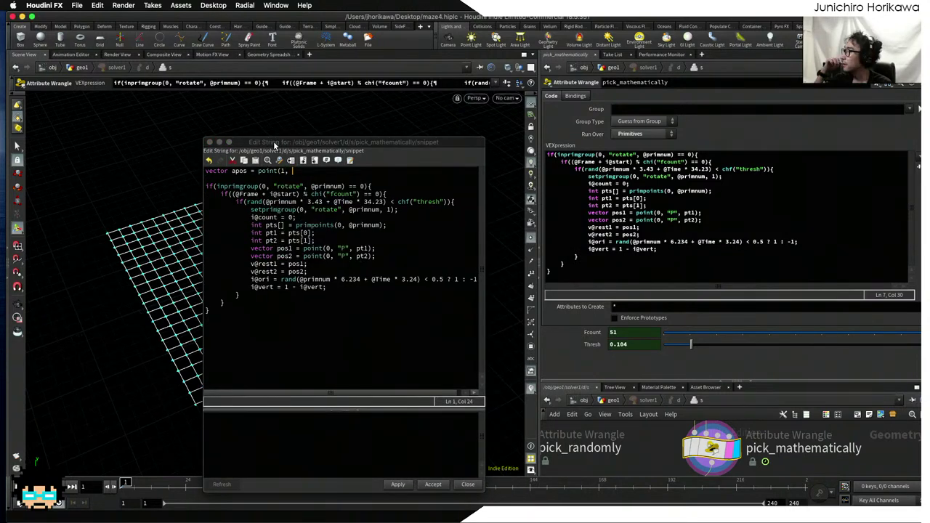
text(")
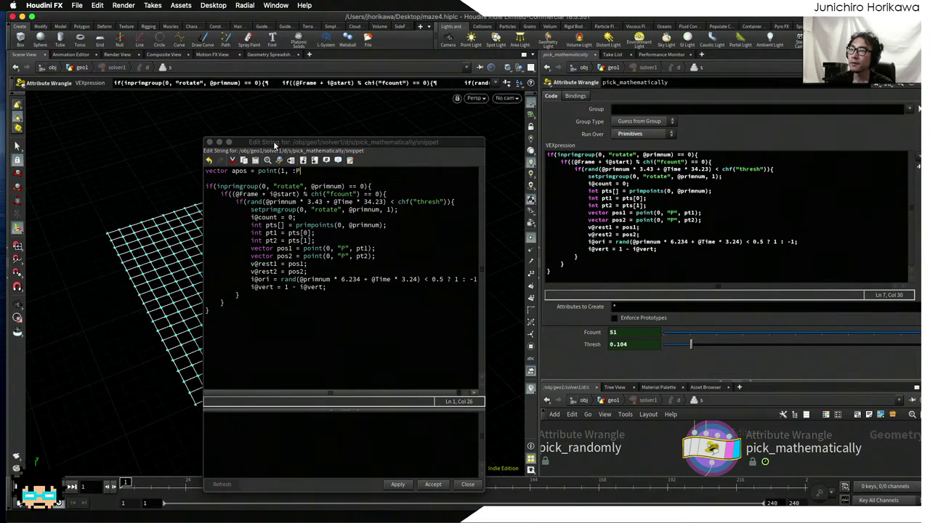
text(P")
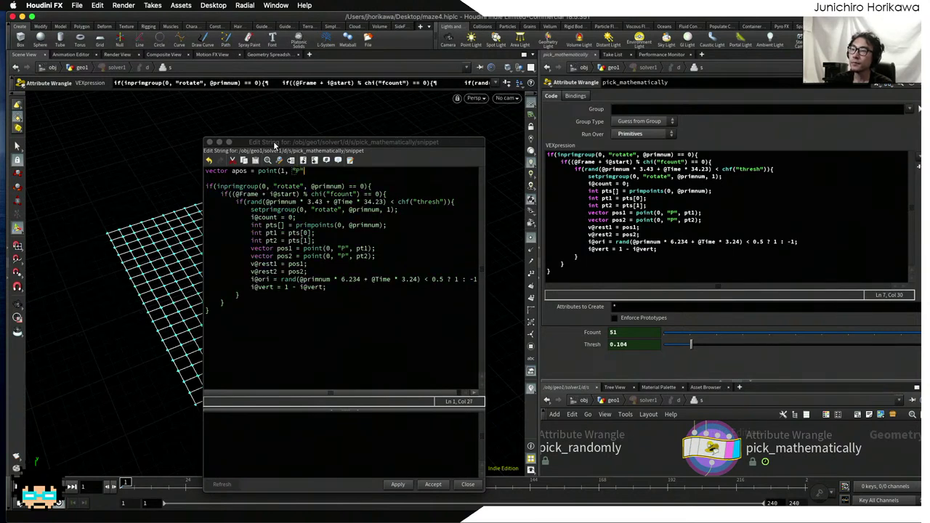
text(, 0);)
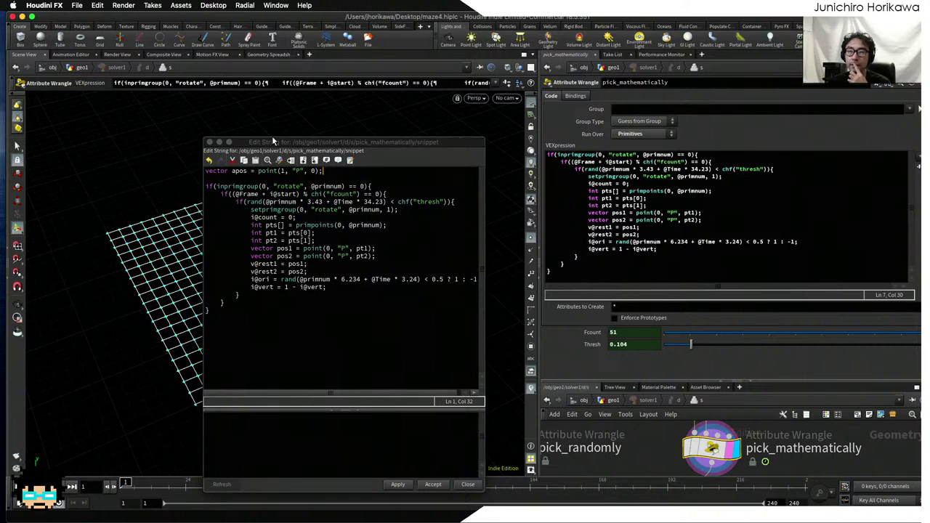
key(Return)
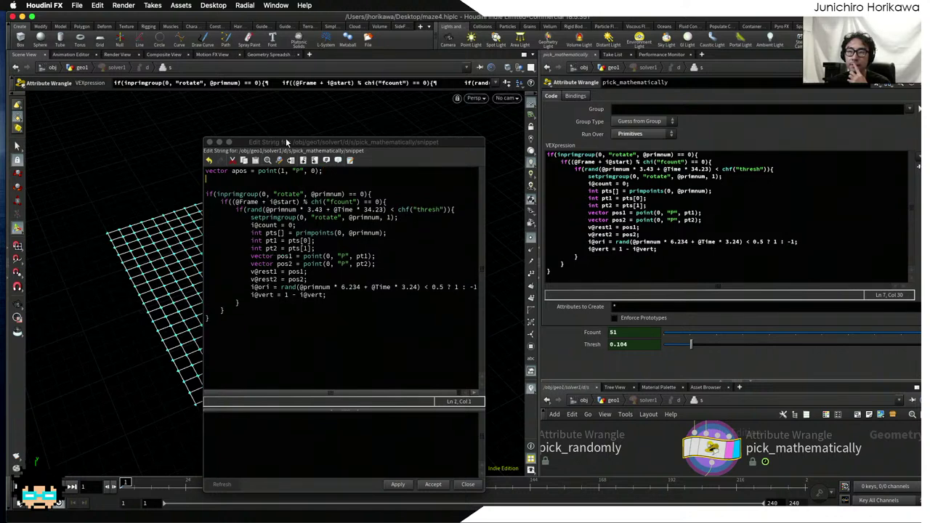
drag(259, 146, 297, 376)
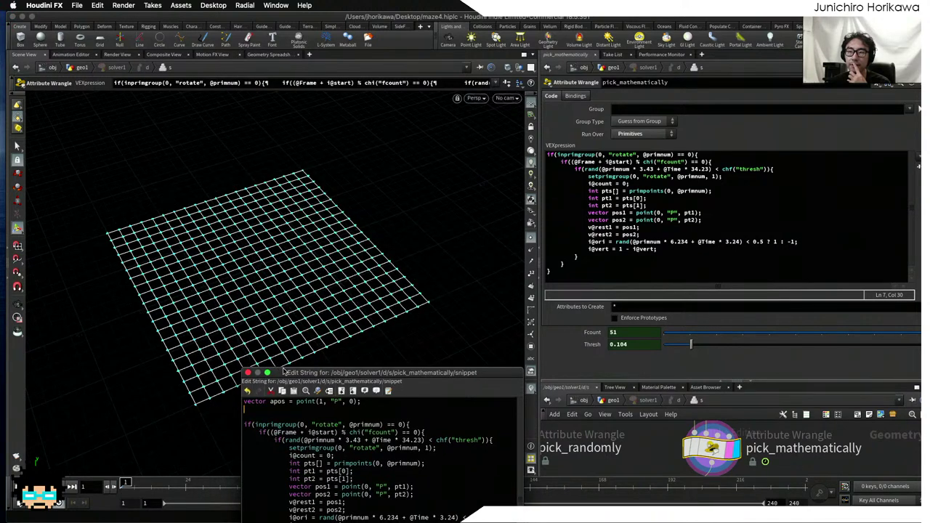
- Add float dist = distance(@P, apos); as the snippet's second line
drag(283, 372, 256, 239)
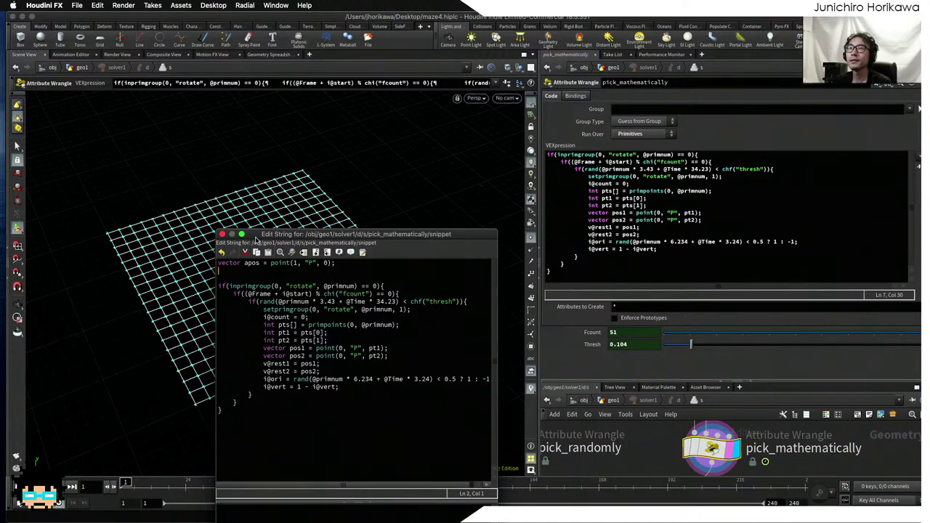
text(float di)
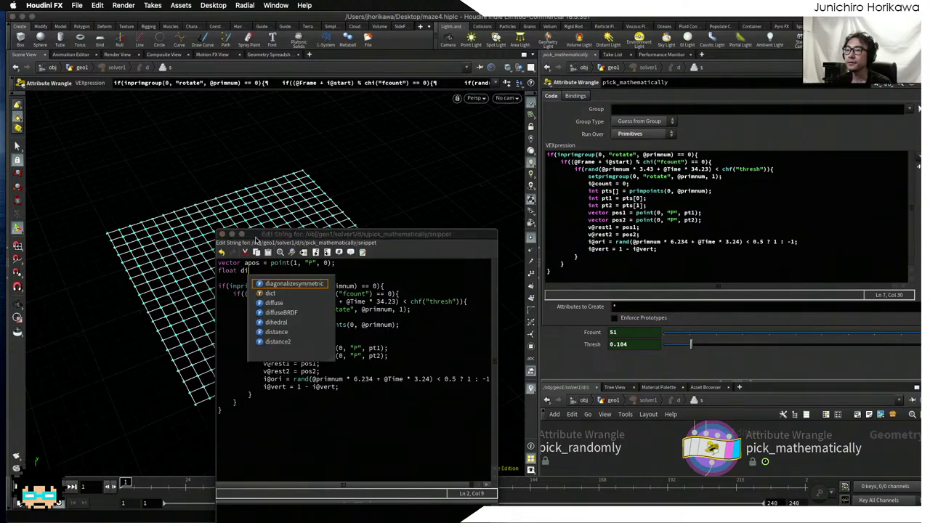
text(st = di)
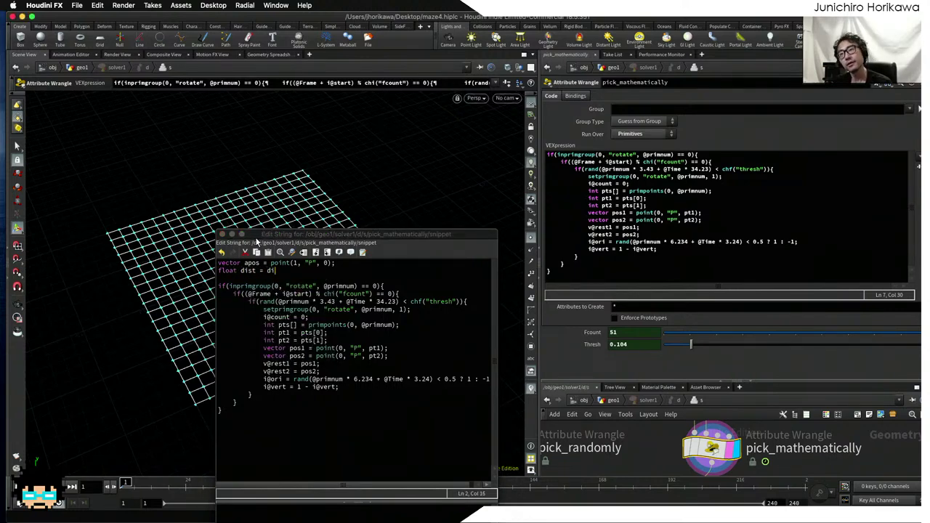
text(stance()
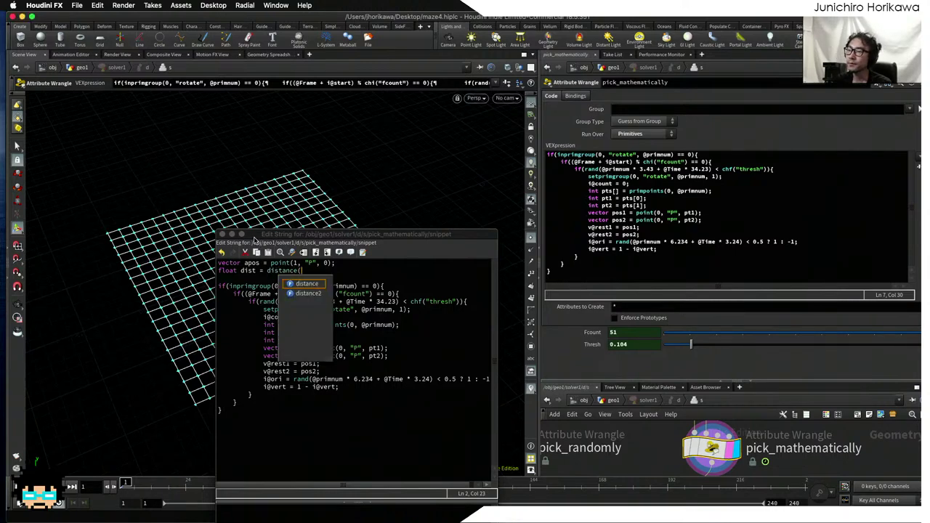
text(@P, )
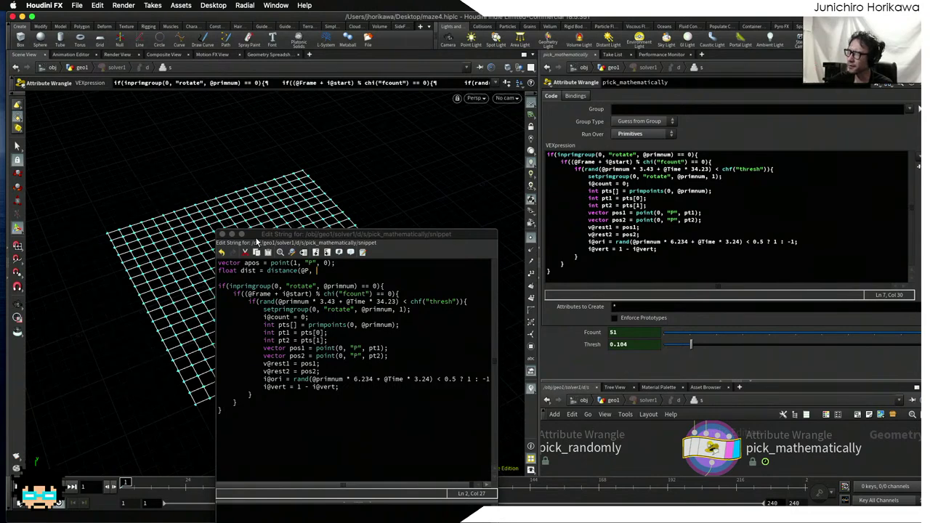
text(apos);)
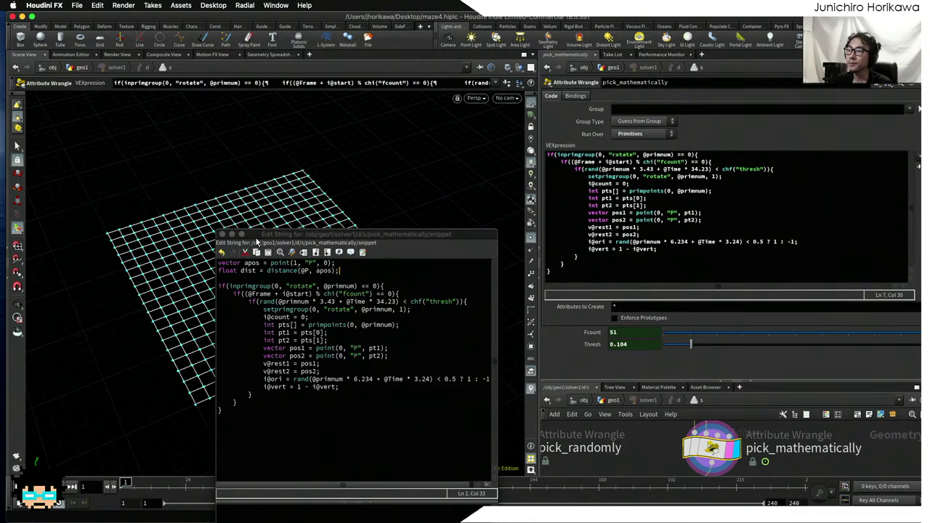
key(Return)
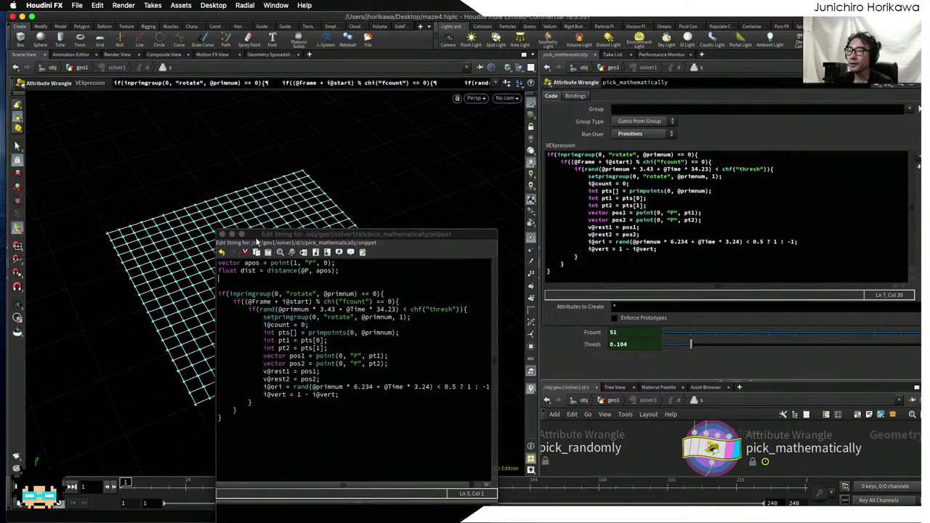
- Add a third line, float maxdist = chf("maxdist");, to the snippet
text(float)
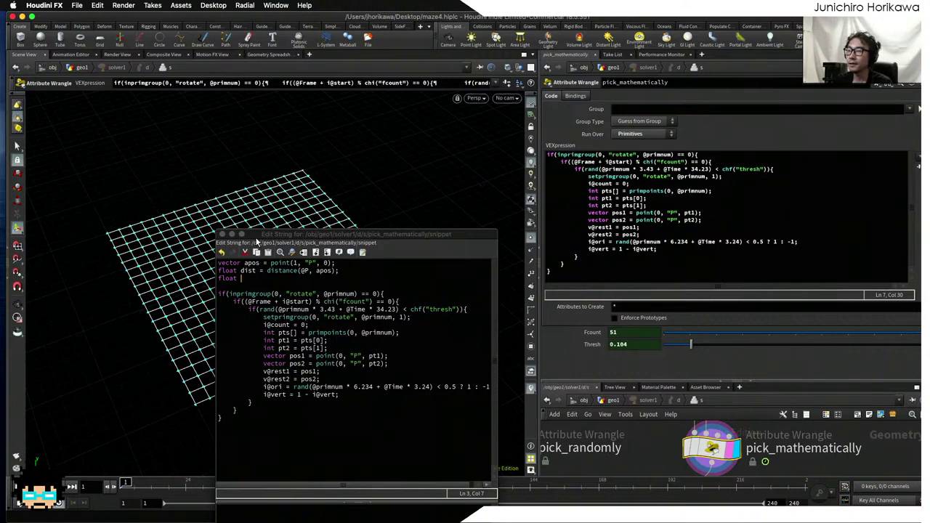
text(m)
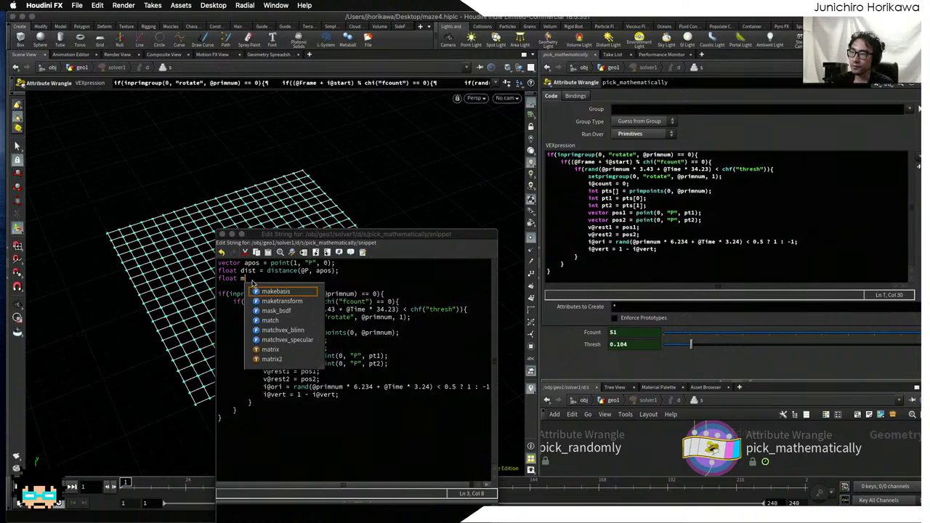
key(Escape)
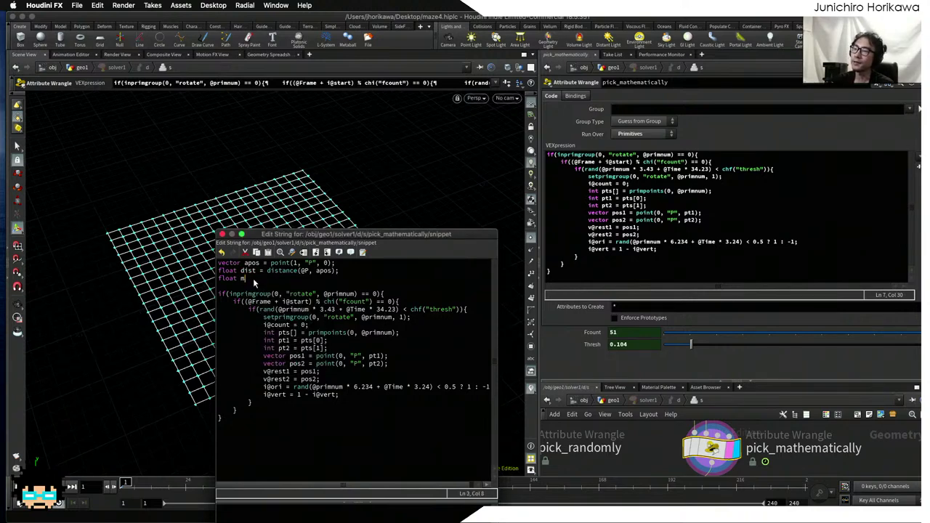
key(BackSpace)
text(max)
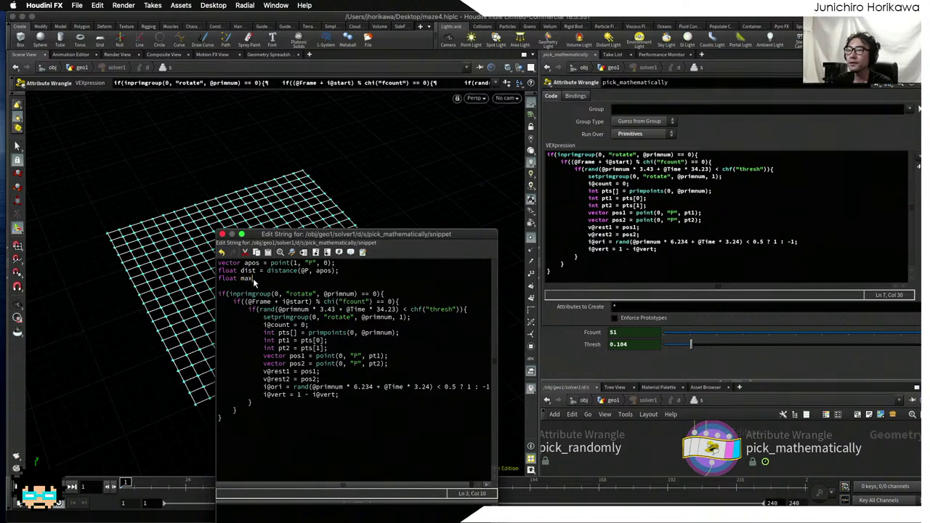
text(dist =)
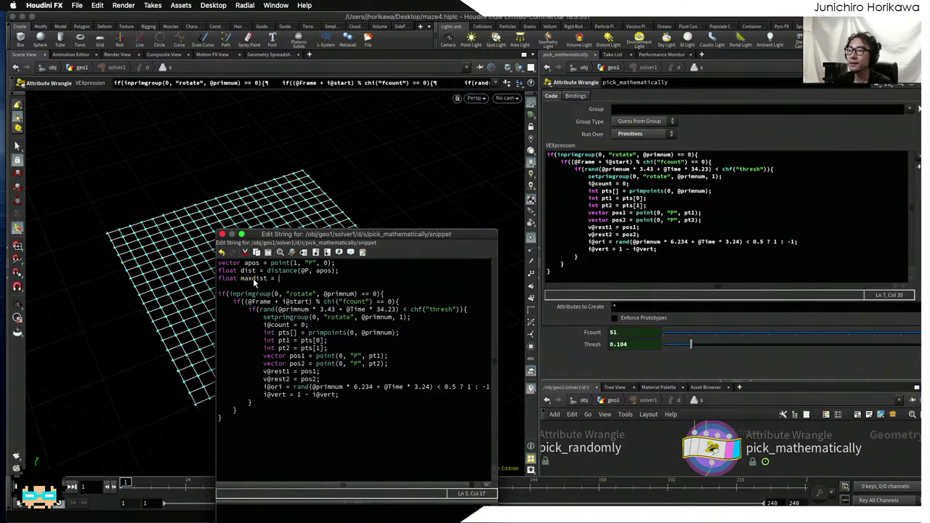
text(chf()
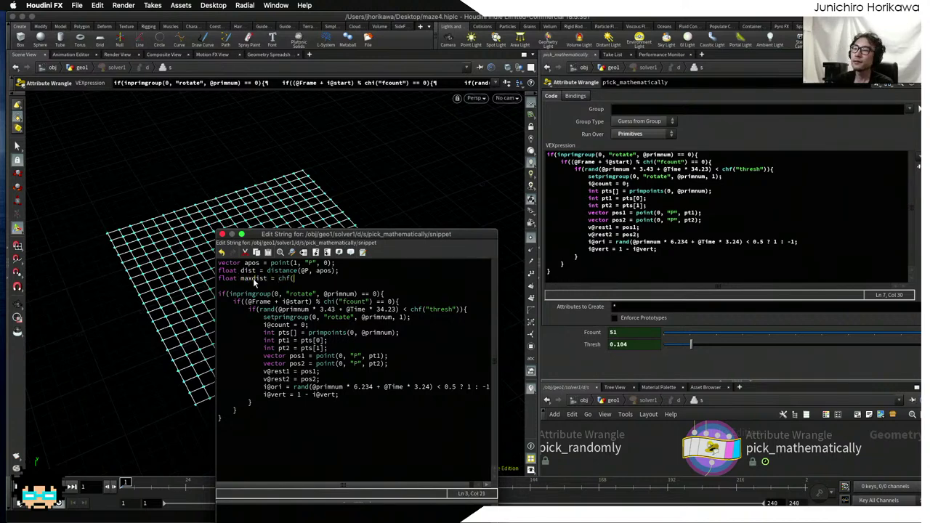
text("max)
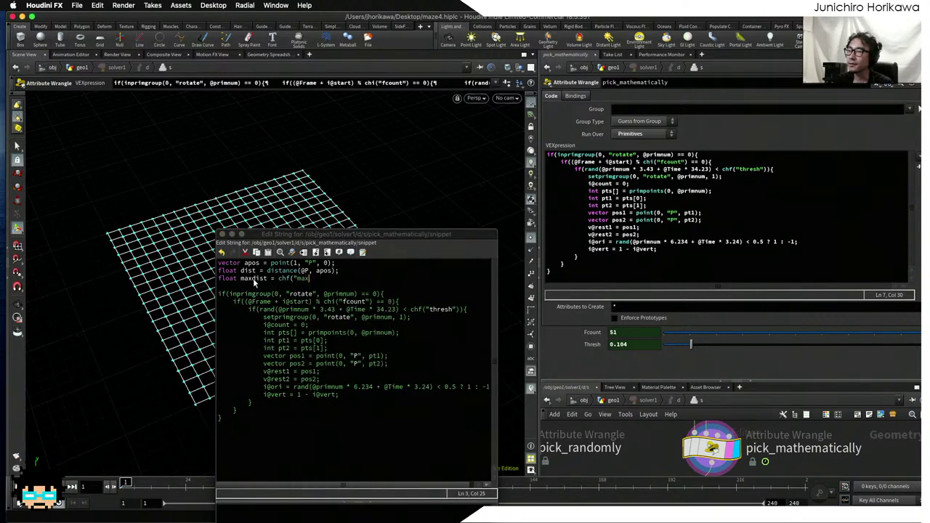
text(dist"))
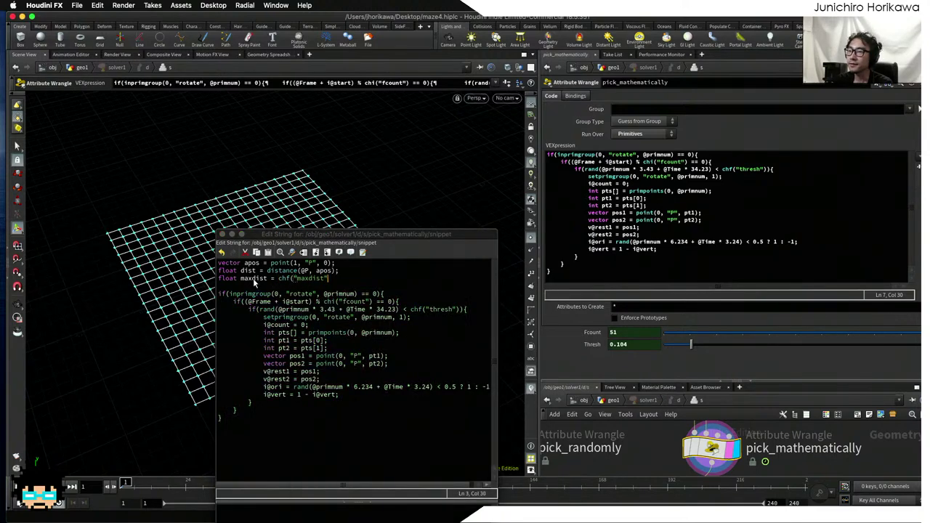
text(;)
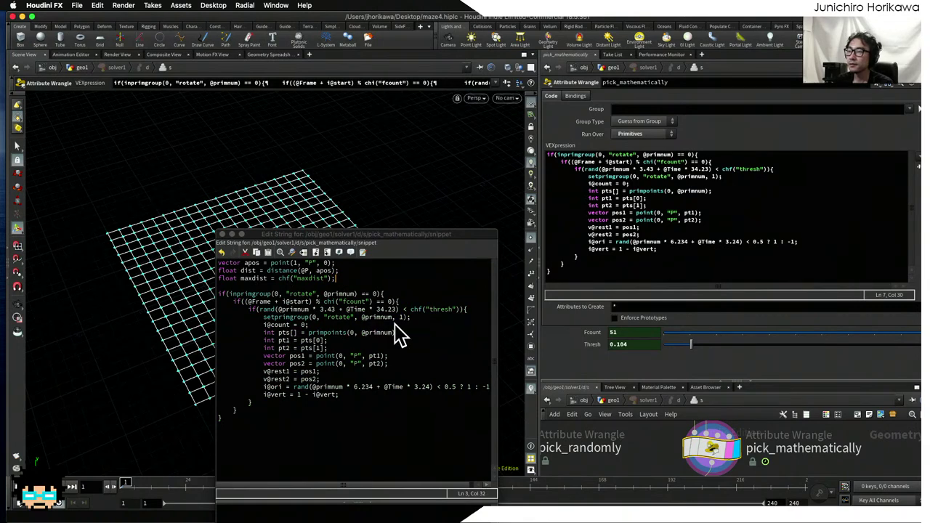
drag(451, 244, 457, 142)
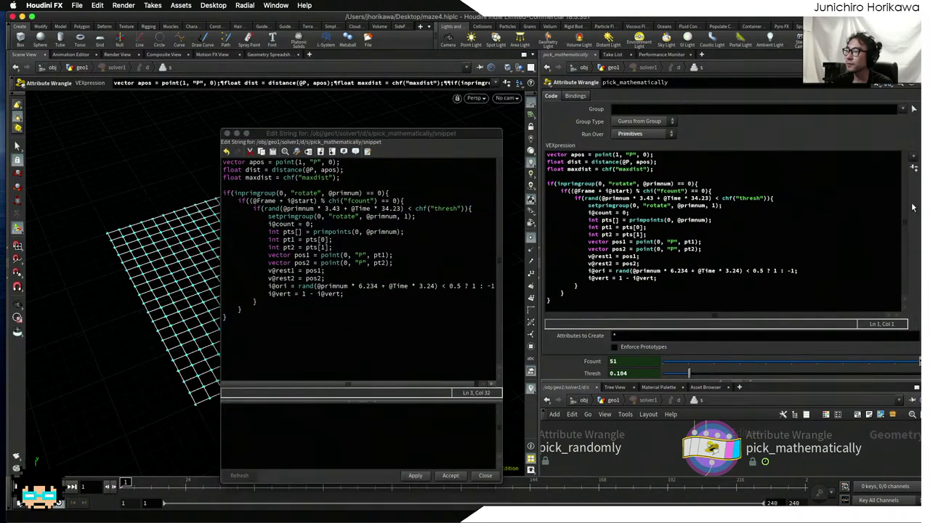
- Set the wrangle's Maxdist to 5 and insert a blank line after the maxdist declaration
scroll(914, 169, down, 1)
scroll(894, 317, down, 1)
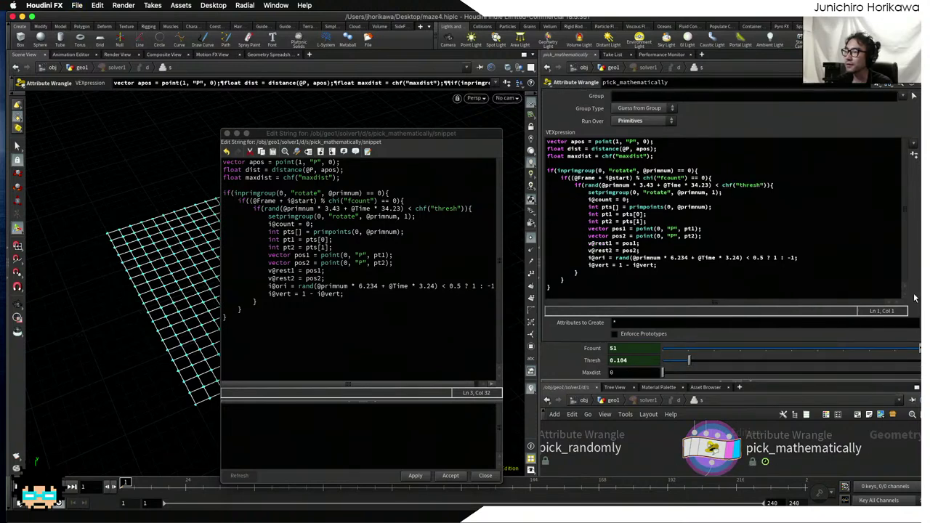
drag(394, 134, 327, 155)
click(630, 372)
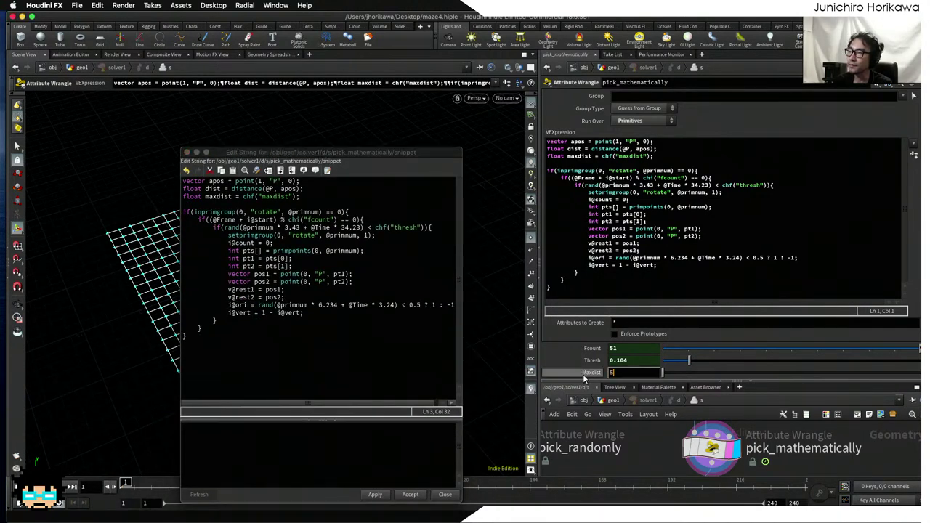
text(5)
key(Return)
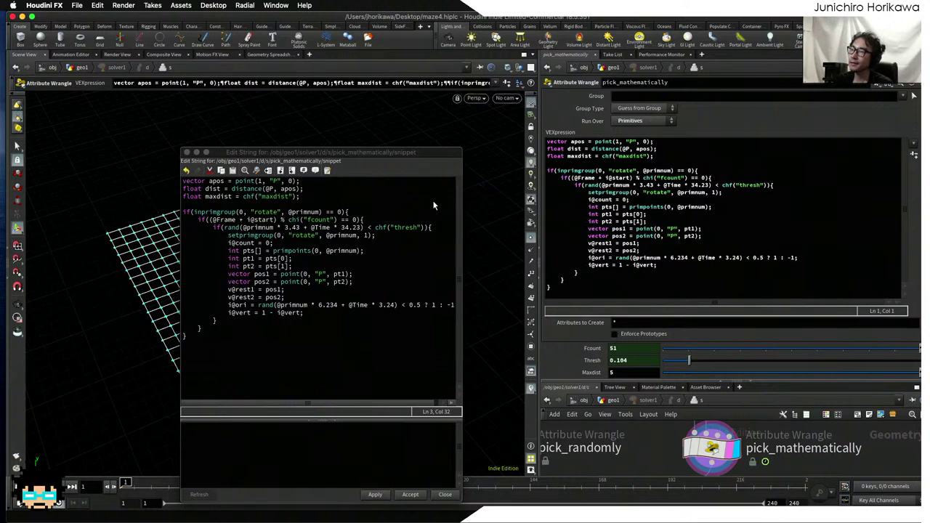
click(338, 197)
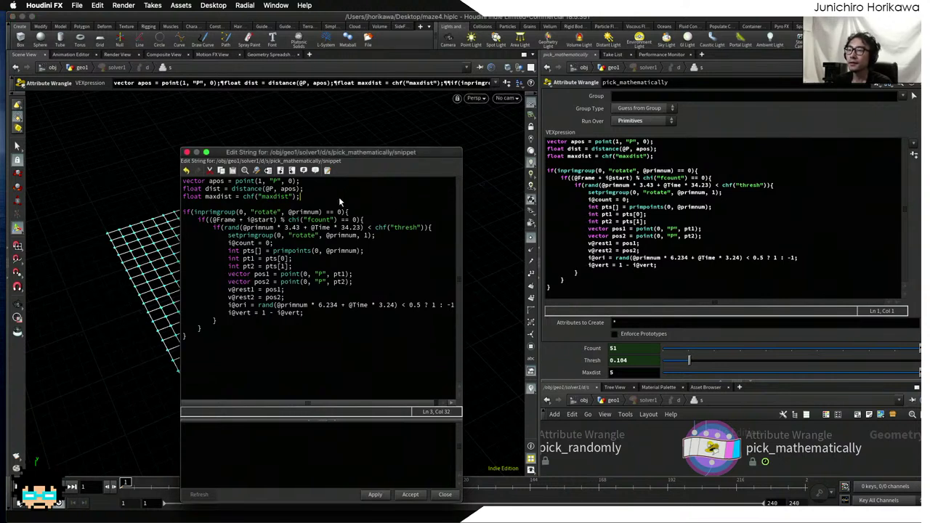
key(Return)
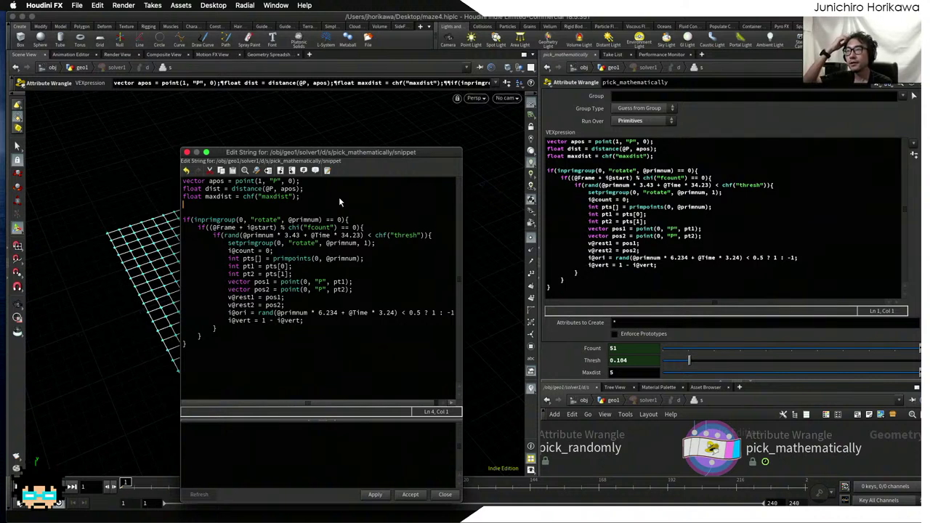
- On line 4, start the d definition as float d = dist % maxdist
double_click(212, 188)
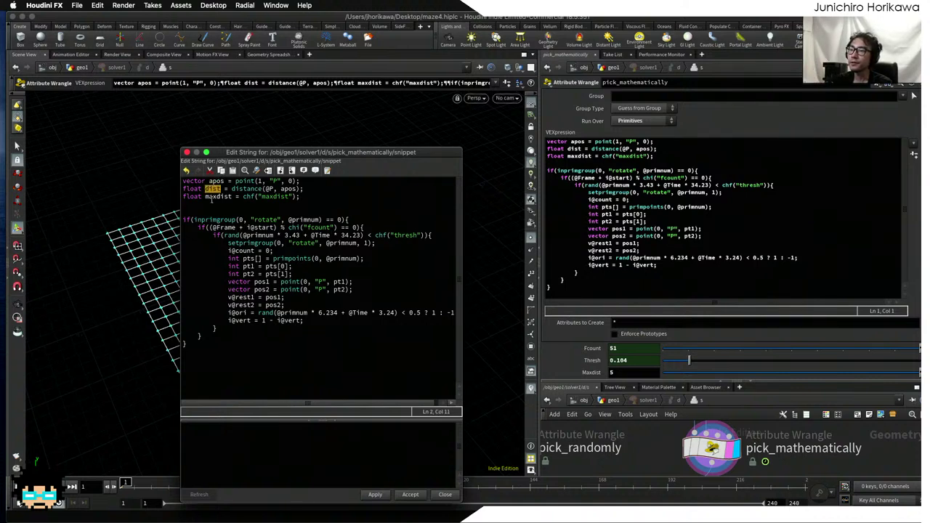
click(210, 203)
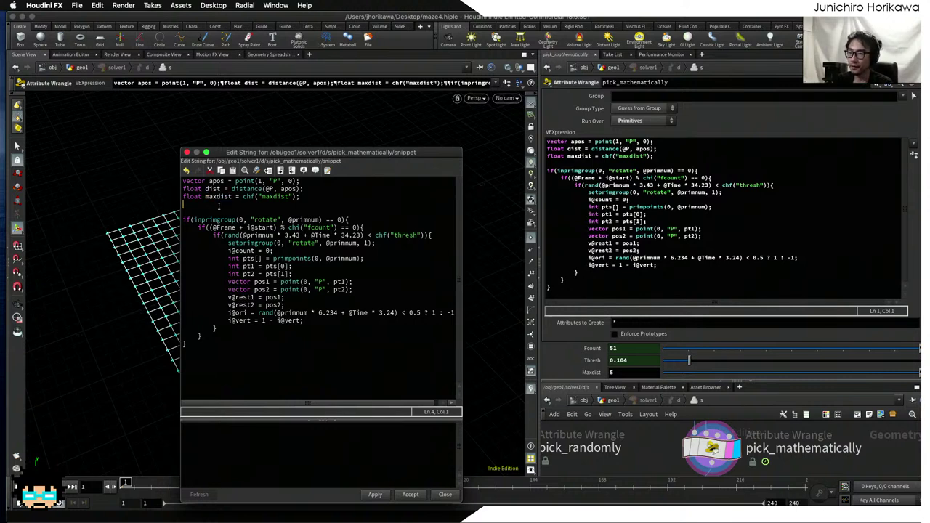
text(fo)
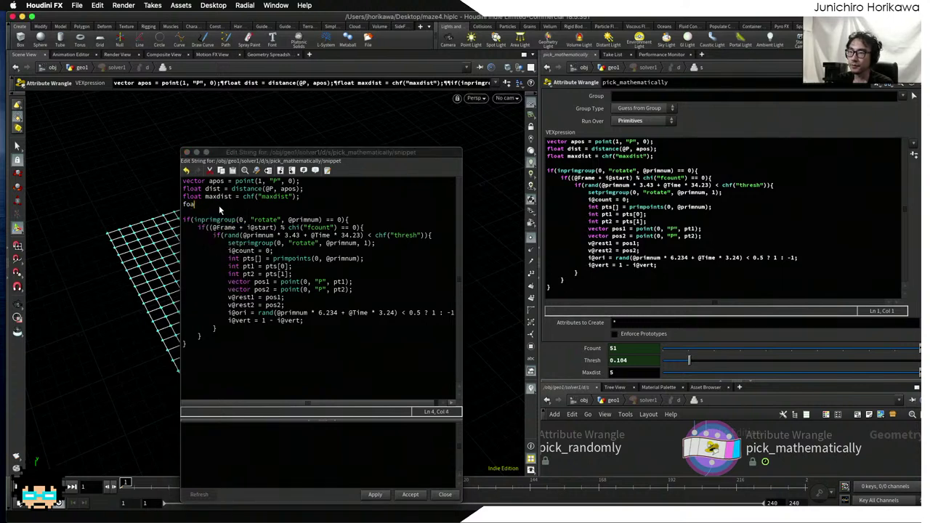
key(BackSpace)
text(loa)
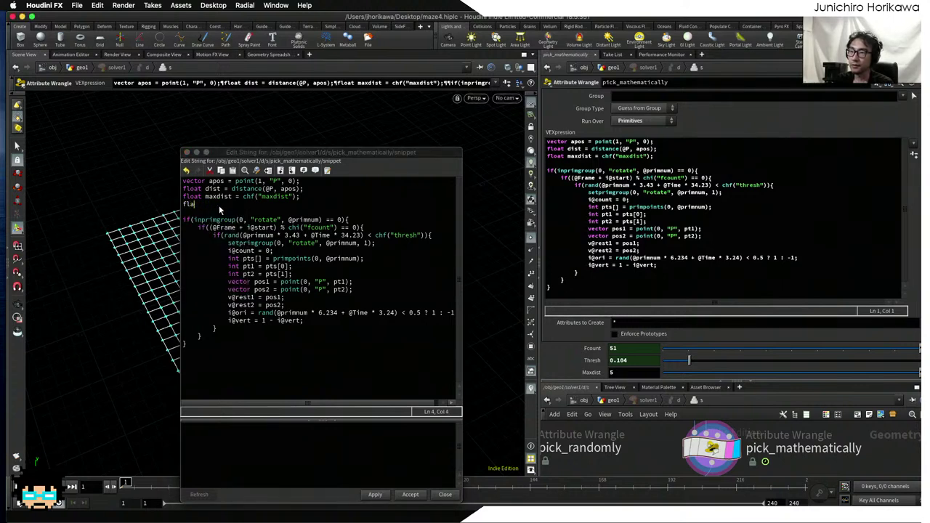
text(t )
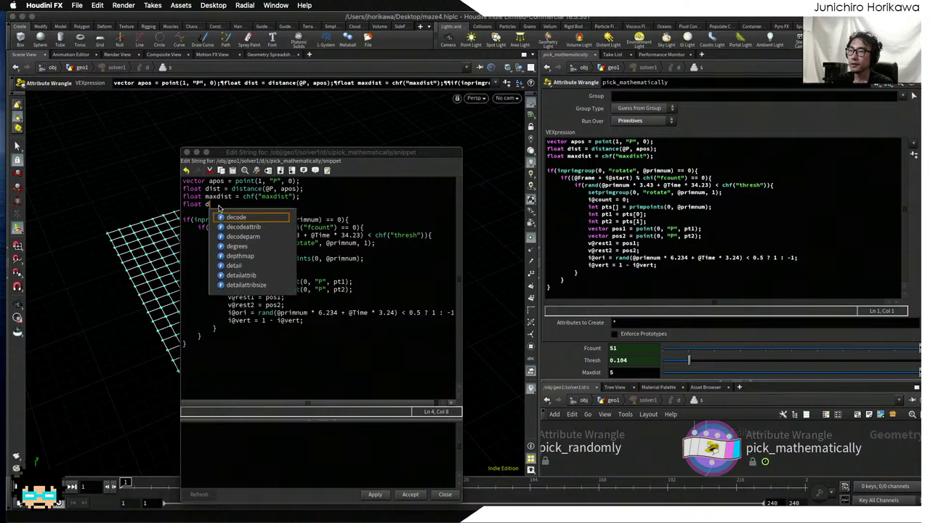
text(d = dist )
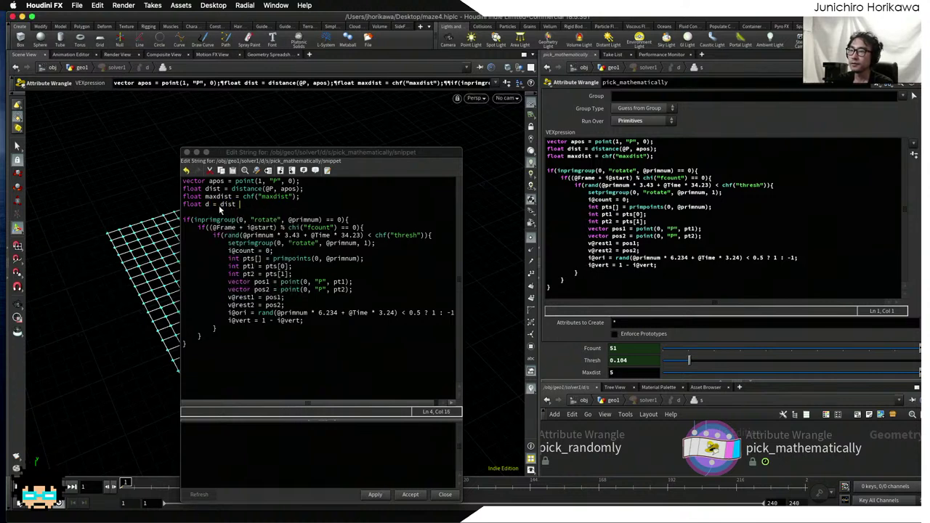
text(%)
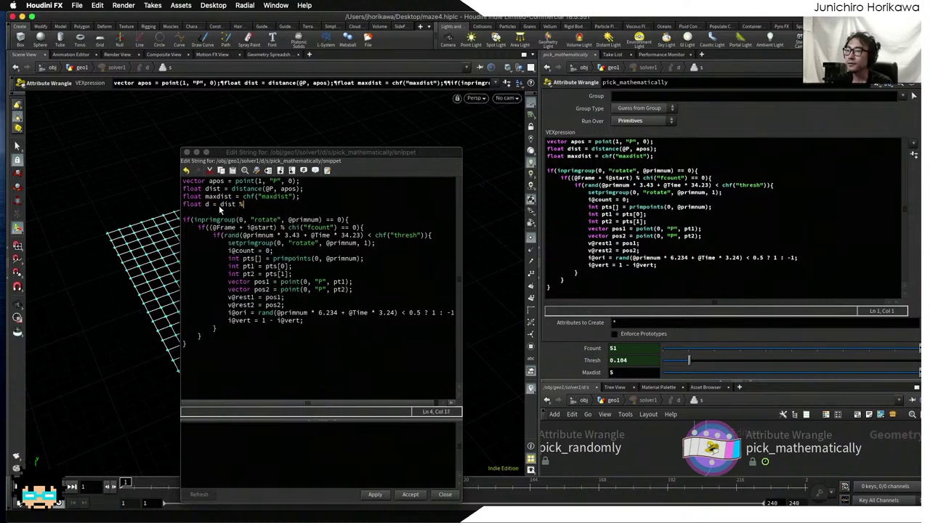
text( max)
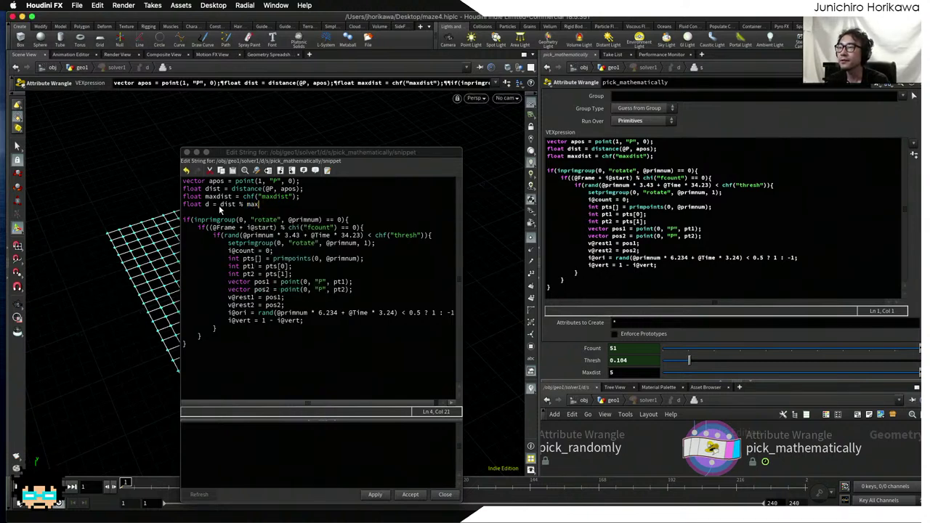
text( dist)
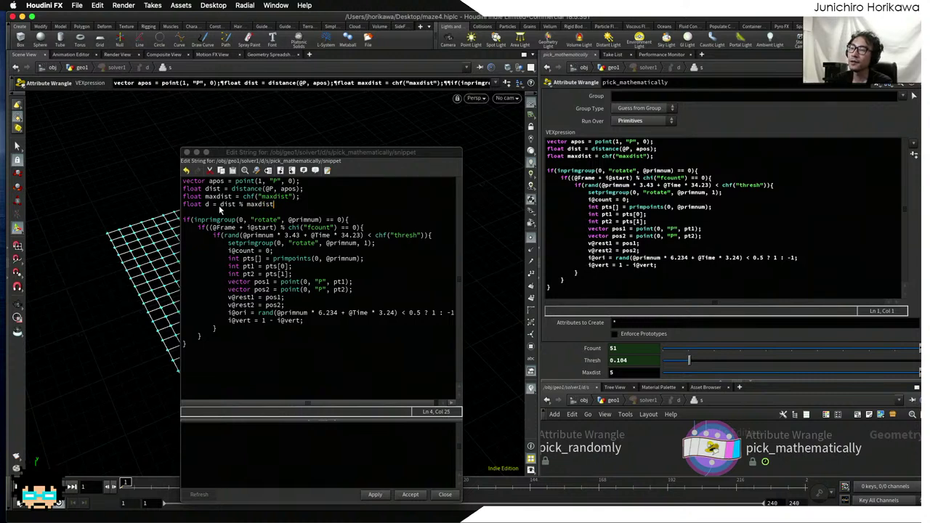
double_click(226, 204)
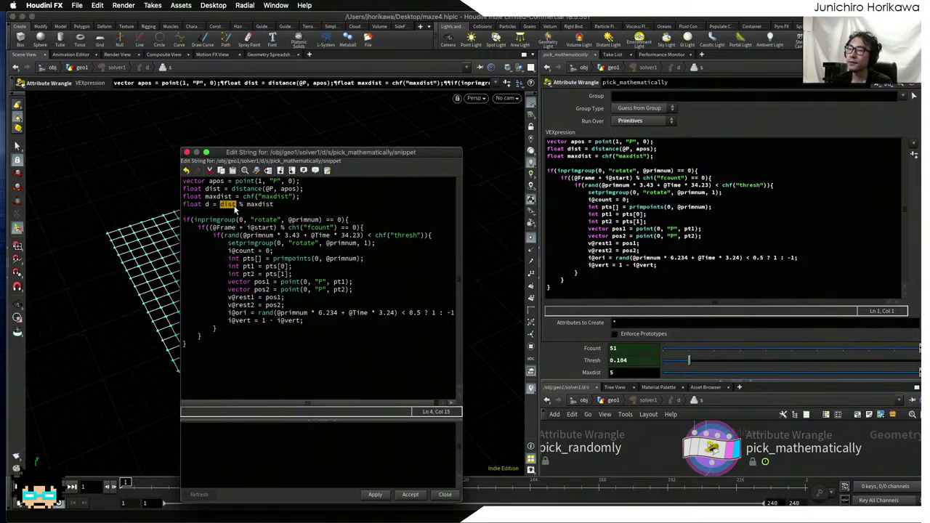
double_click(251, 206)
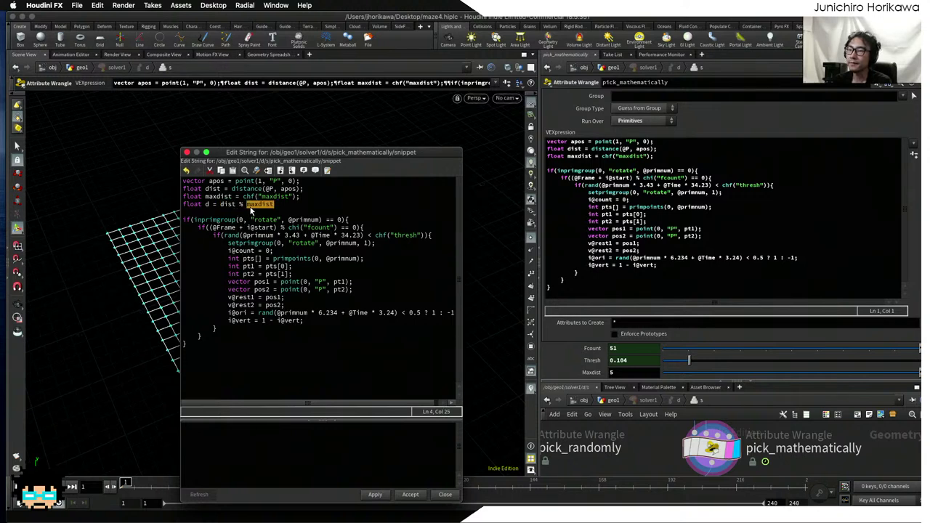
click(223, 205)
drag(226, 208, 274, 208)
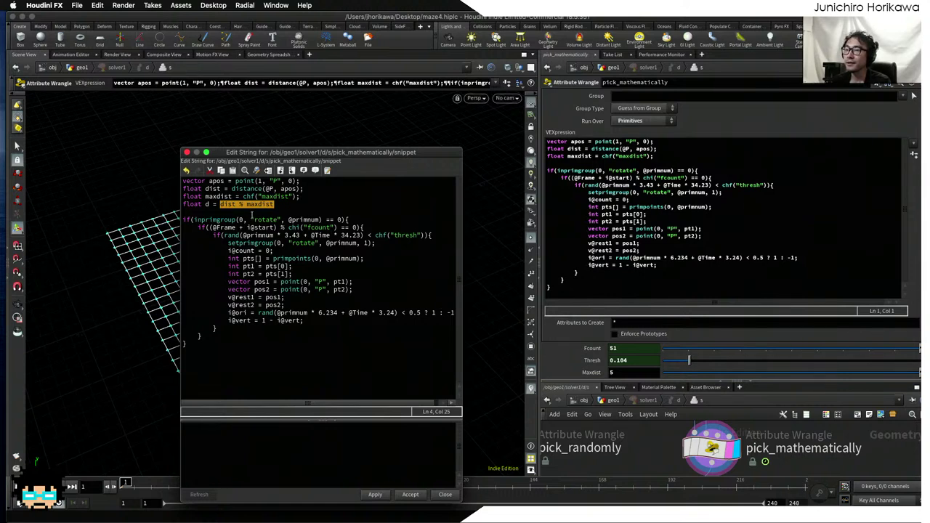
key(Right)
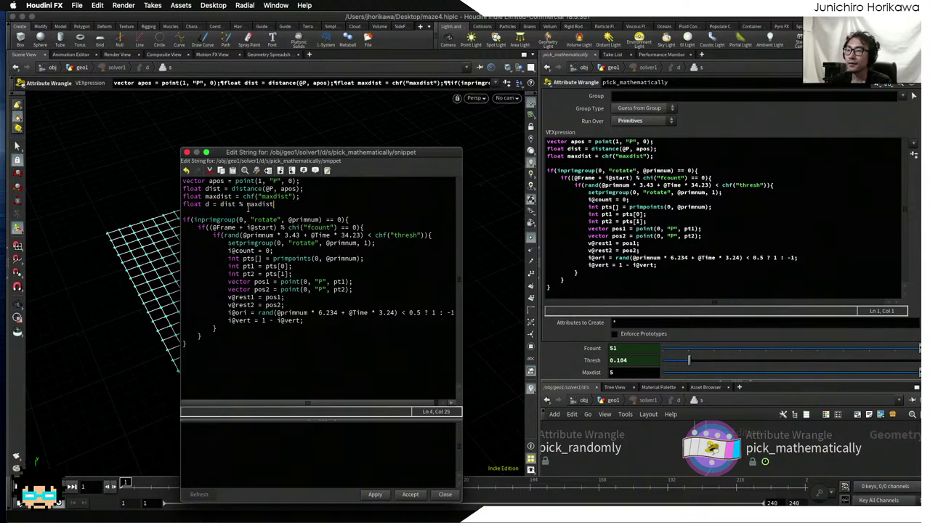
- Finish the line as float d = (dist % maxdist) / maxdist; with a blank line after it
click(223, 204)
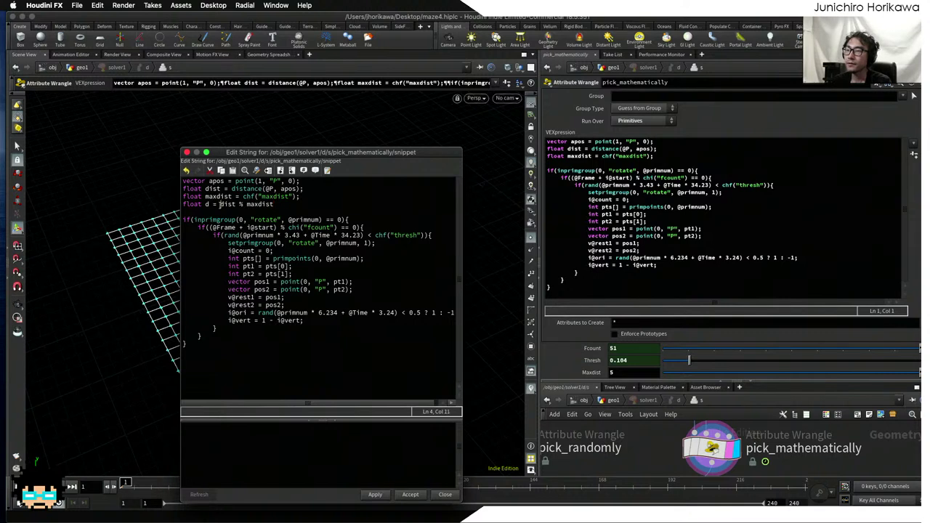
text(()
click(287, 207)
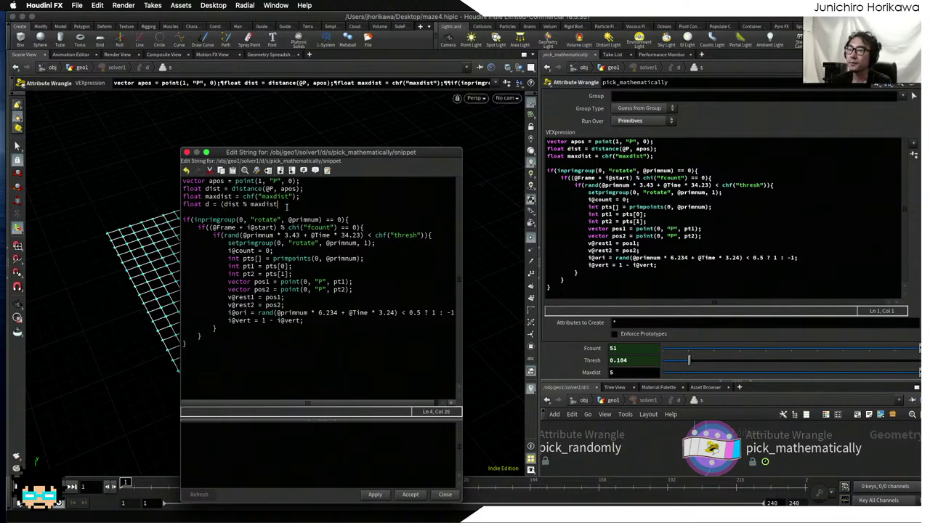
text() / )
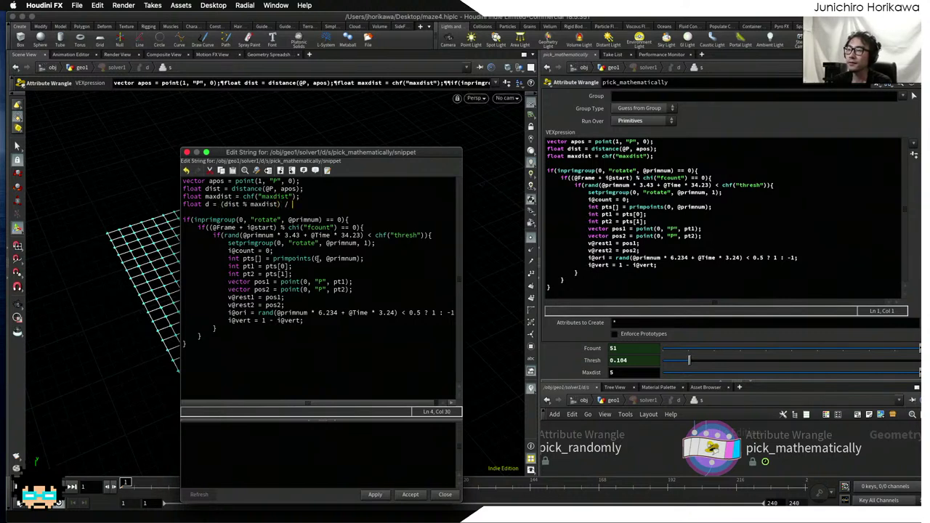
text(maxdist;)
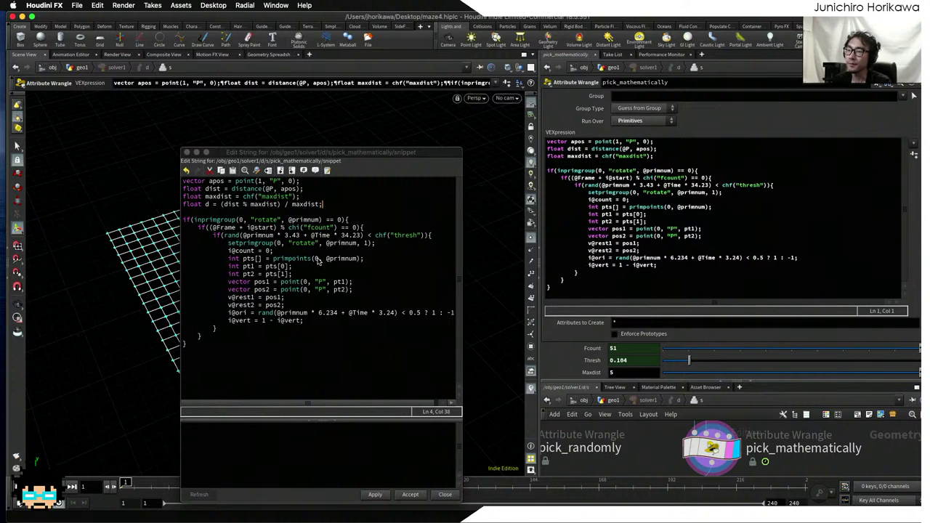
drag(331, 205, 224, 205)
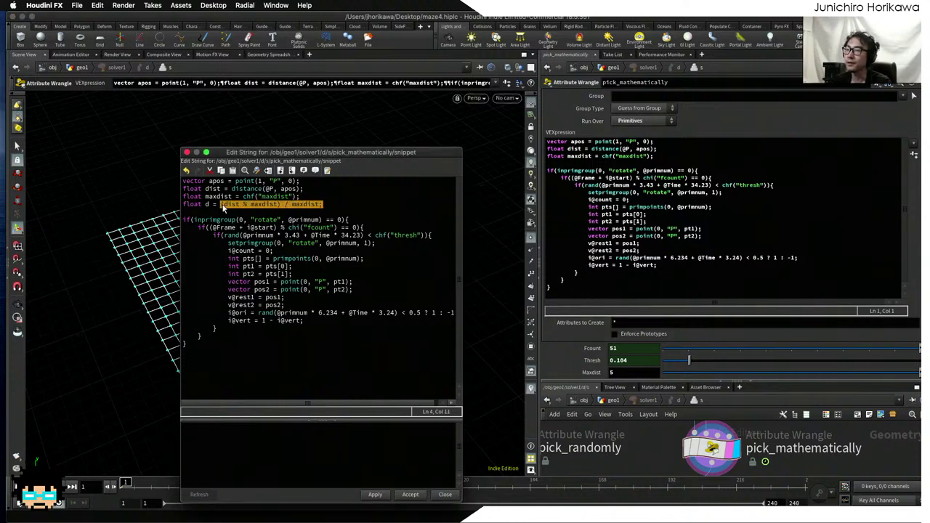
click(231, 208)
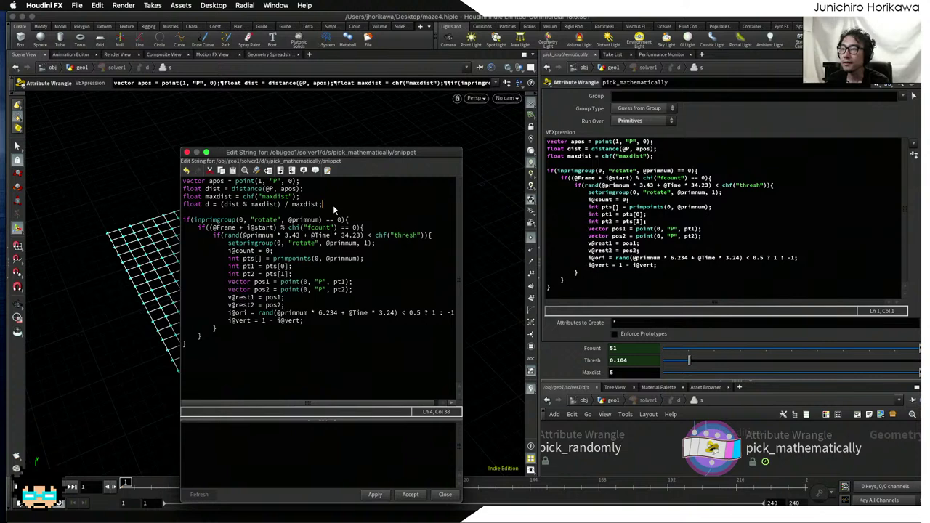
double_click(218, 196)
double_click(191, 197)
click(245, 205)
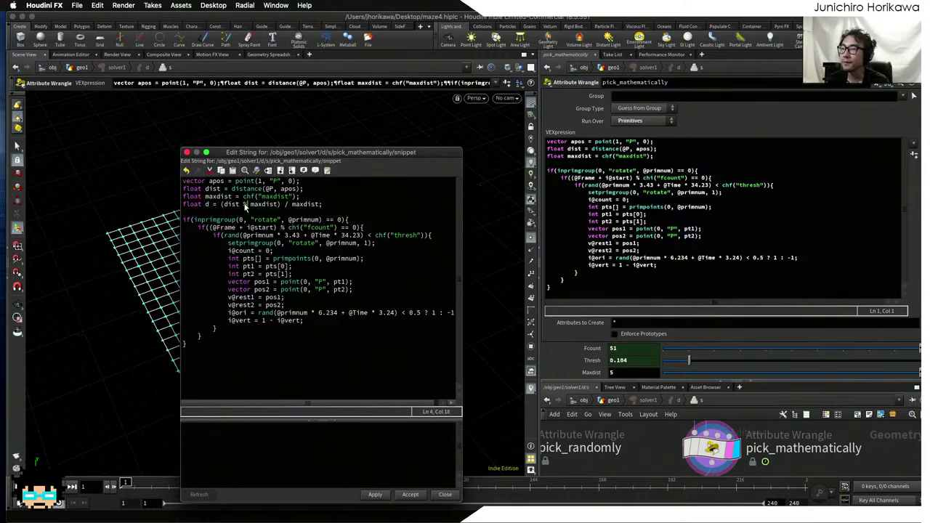
text(/)
click(363, 207)
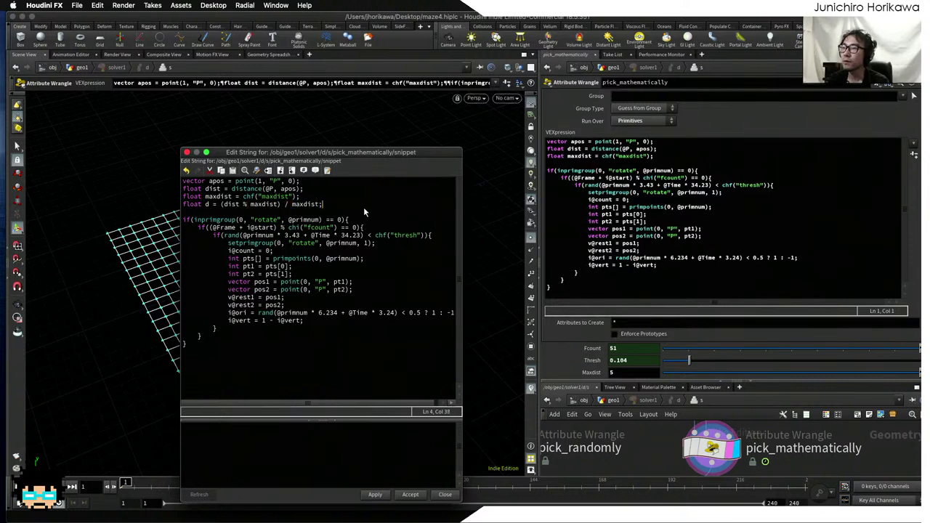
key(Return)
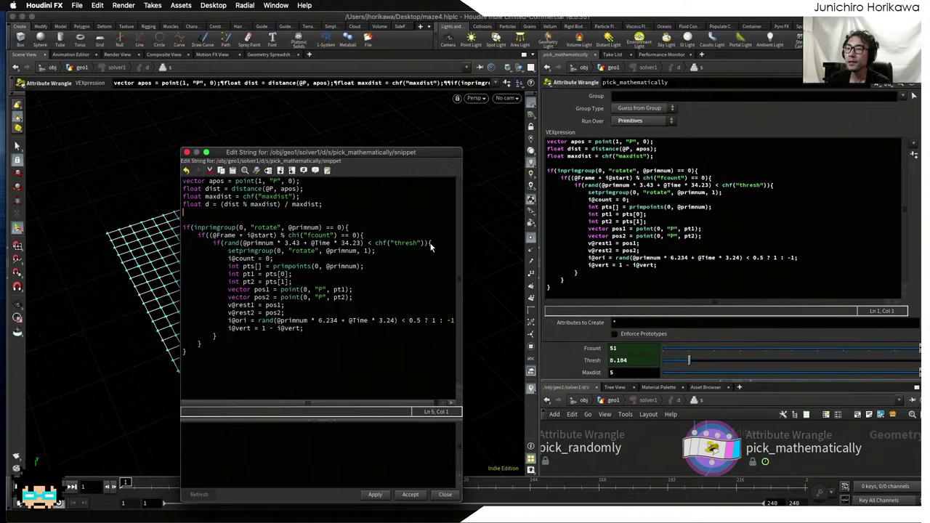
- Add blank lines after the inprimgroup condition and after the block's closing brace
click(308, 235)
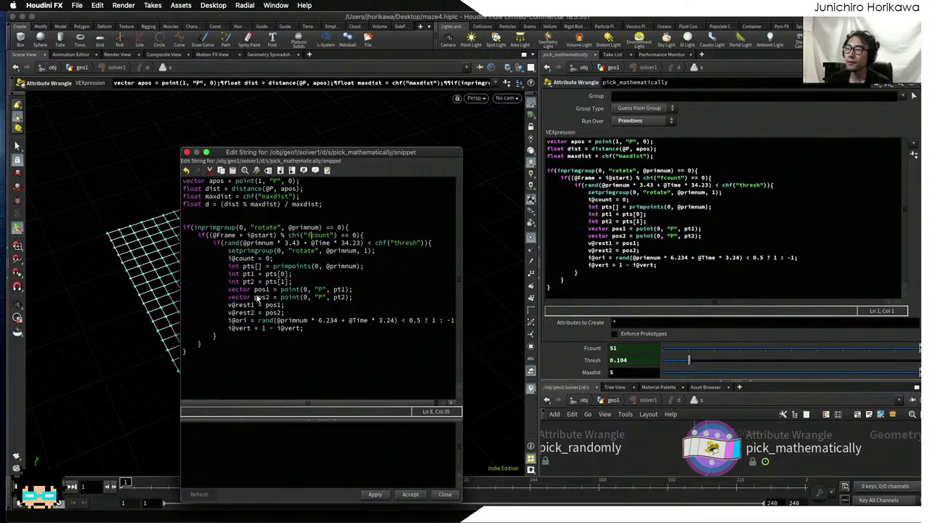
drag(221, 348, 183, 231)
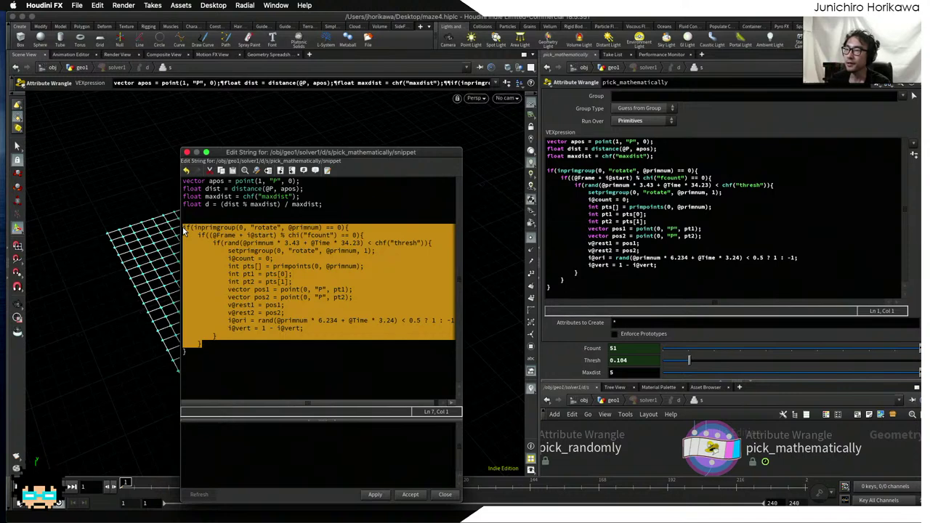
click(227, 245)
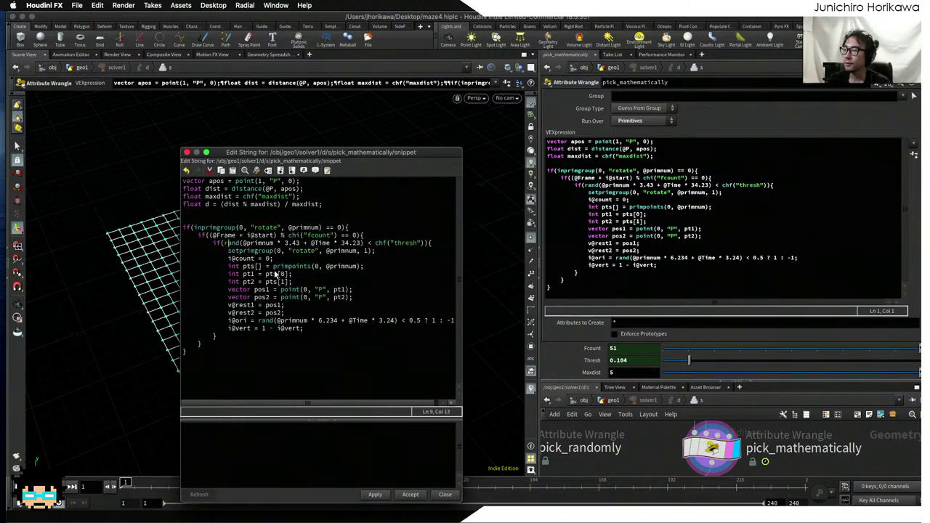
drag(364, 229, 176, 227)
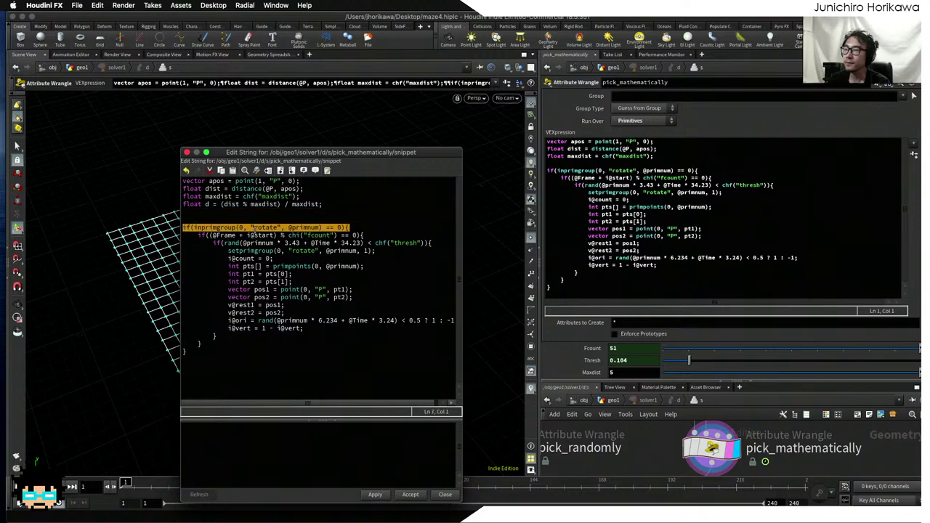
click(350, 235)
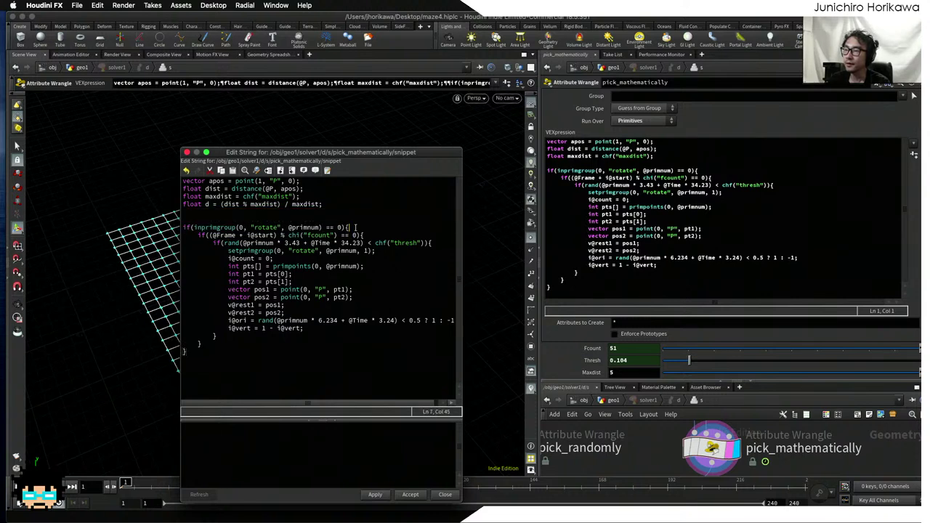
key(Return)
click(252, 354)
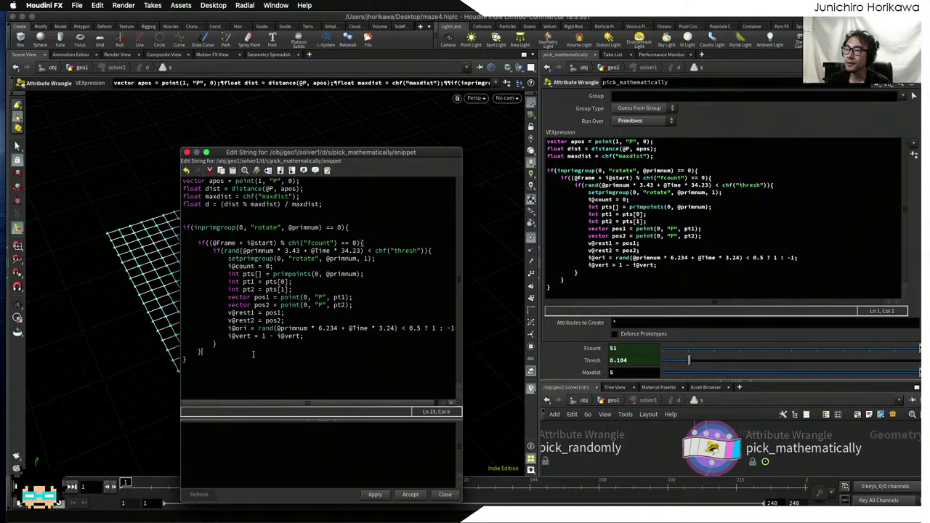
key(Return)
triple_click(207, 243)
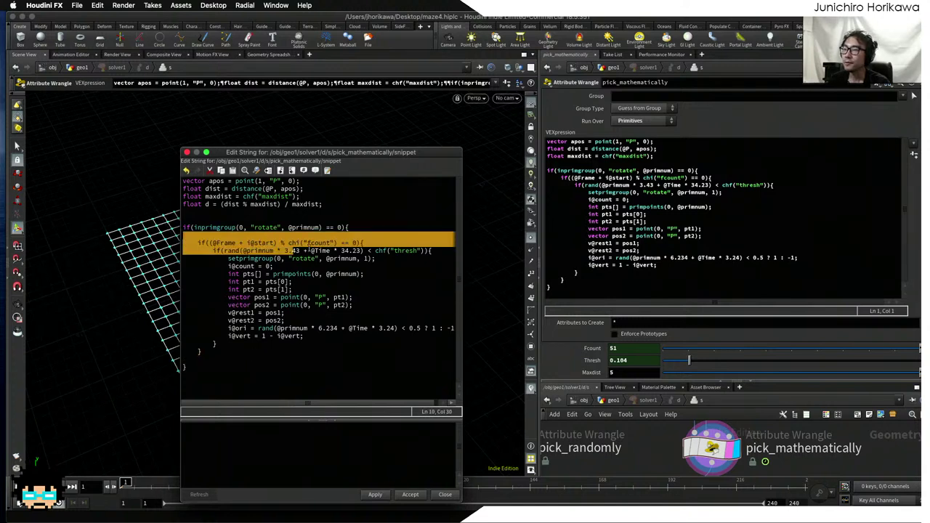
click(207, 243)
drag(365, 243, 217, 243)
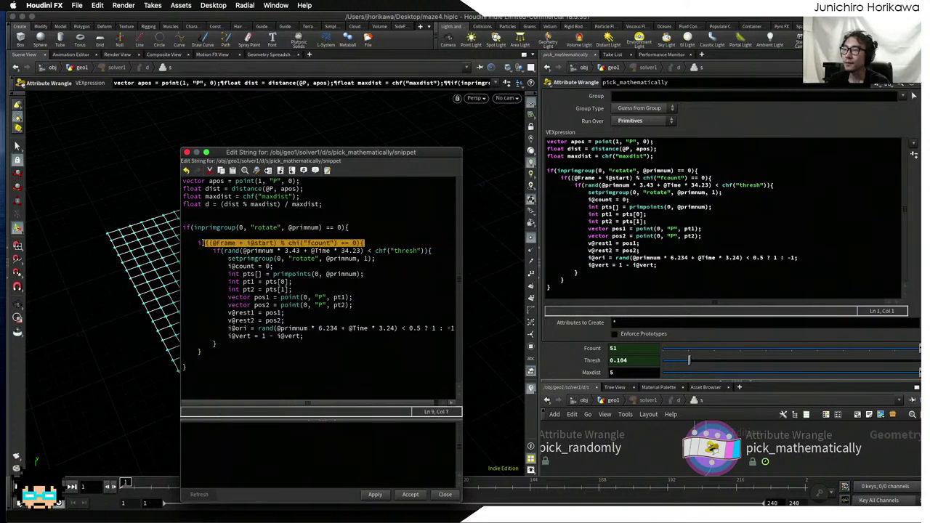
click(205, 244)
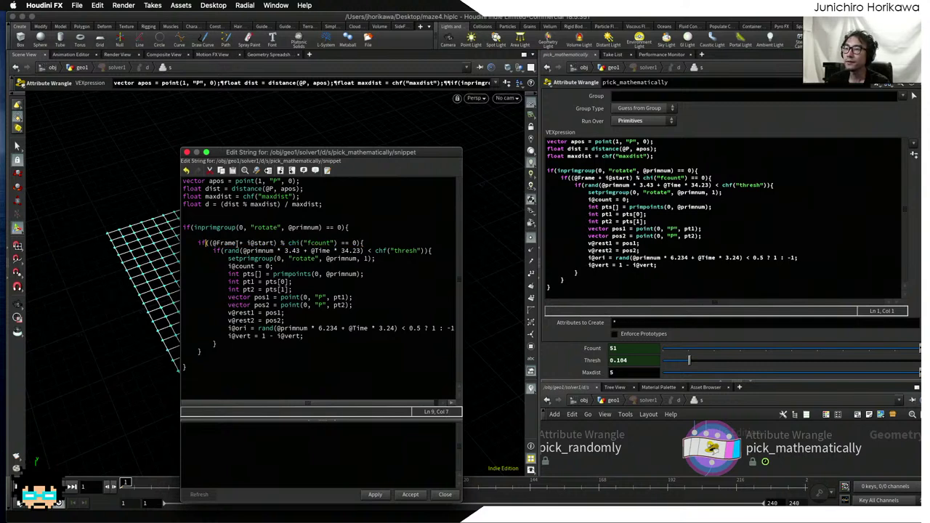
drag(247, 243, 278, 243)
key(BackSpace)
key(BackSpace)
key(BackSpace)
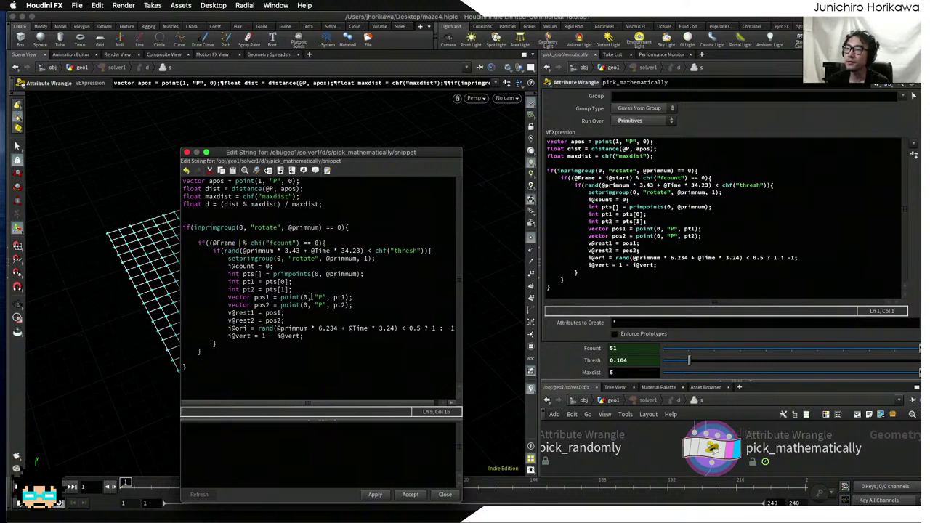
key(BackSpace)
text())
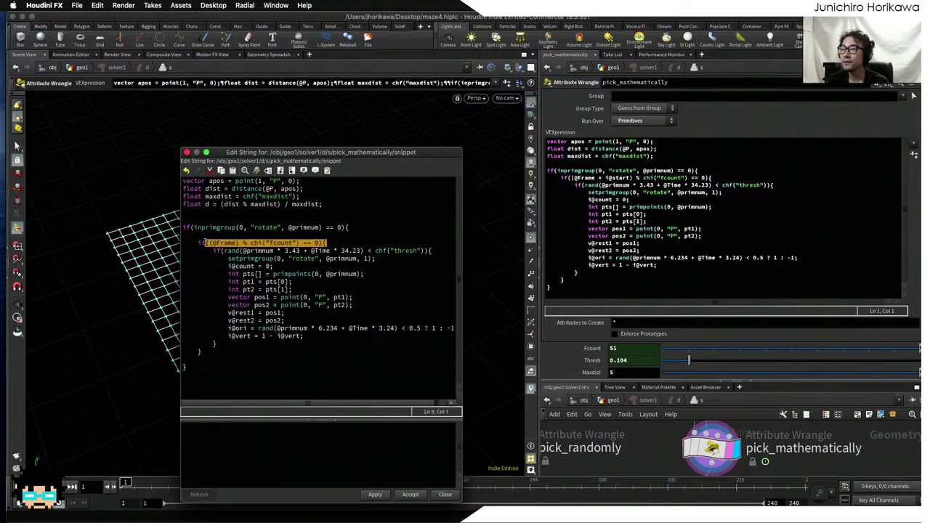
key(Left)
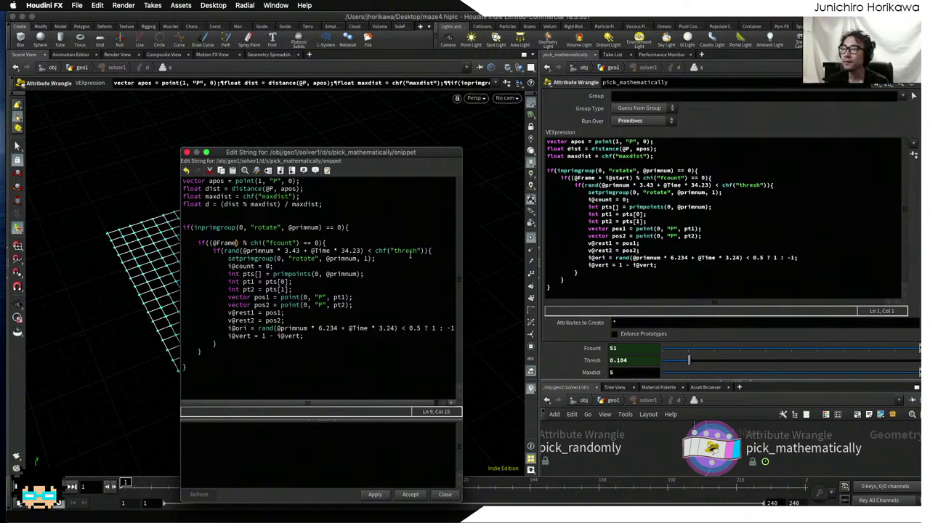
- Delete the rand thresh if line and its closing brace, then outdent the setprimgroup block
drag(437, 251, 210, 252)
key(BackSpace)
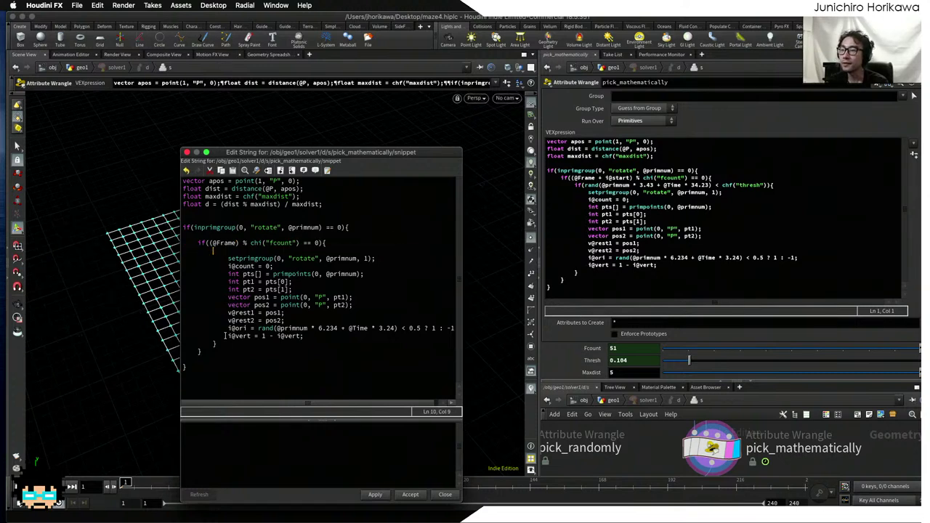
click(223, 344)
drag(223, 344, 171, 343)
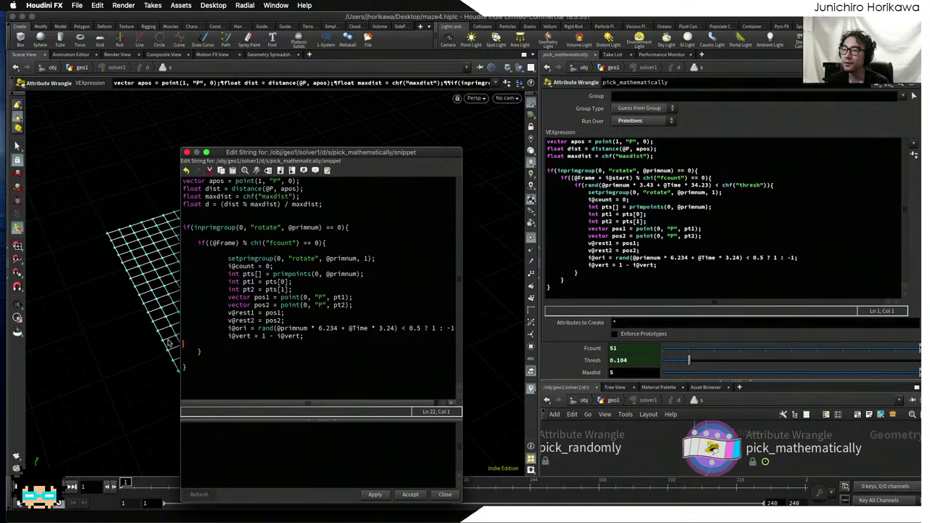
key(BackSpace)
key(BackSpace)
drag(181, 265, 181, 258)
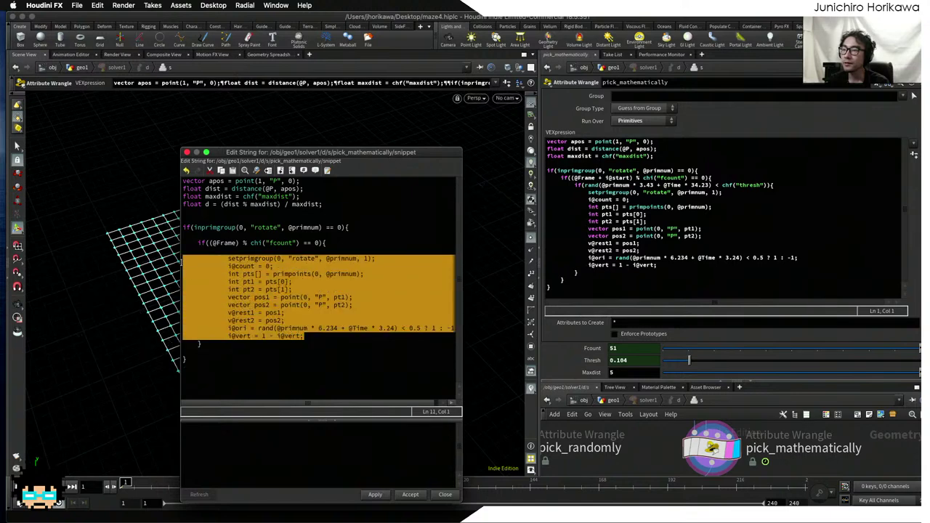
key(shift+Tab)
- Add a blank line below the frame check and remove the blank line above it
click(230, 251)
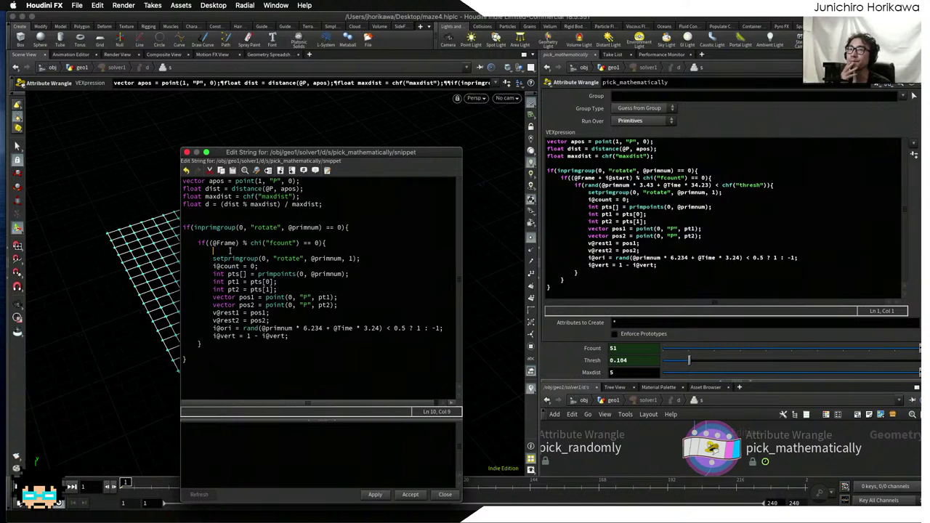
key(Return)
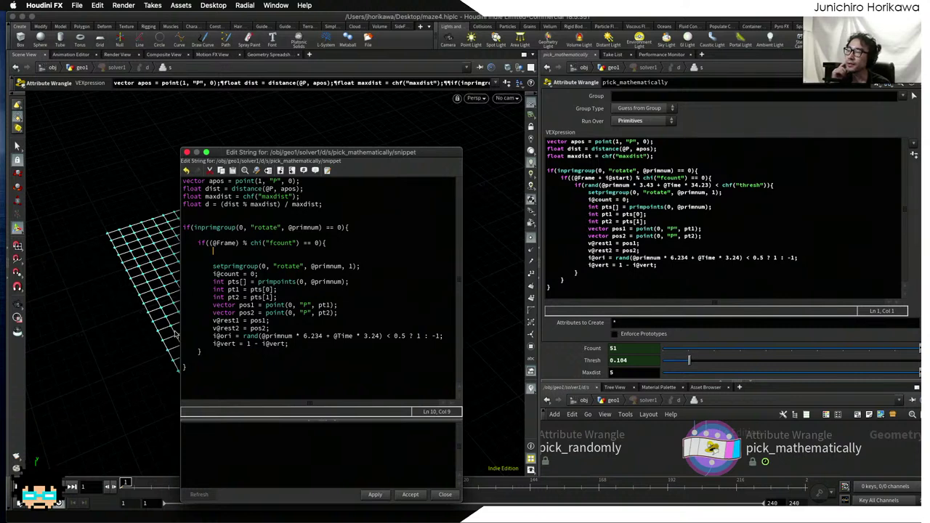
click(323, 204)
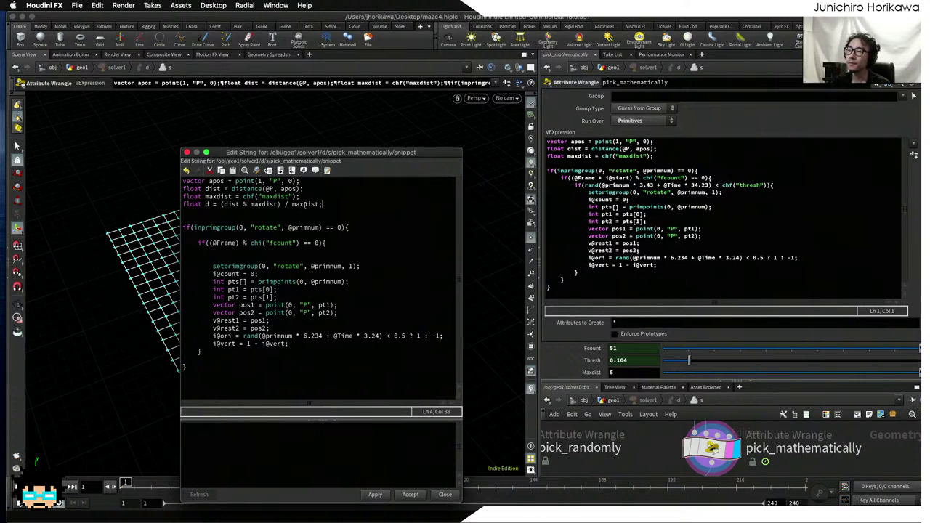
drag(305, 204, 180, 206)
click(192, 236)
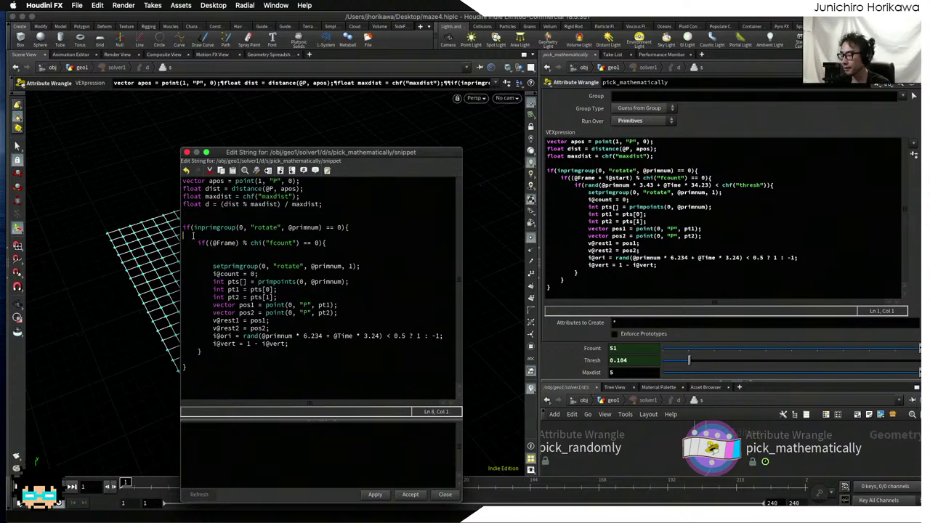
key(BackSpace)
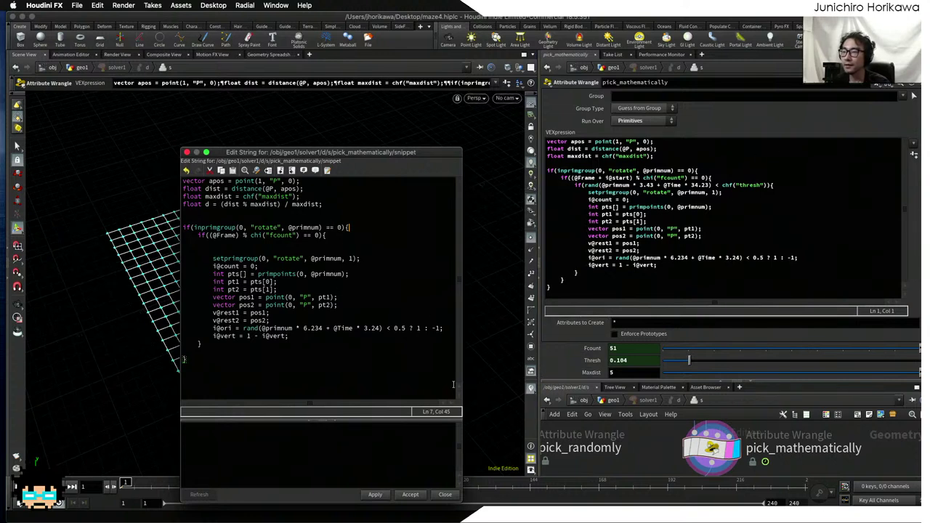
- Declare float ang = d * $PI * 2 on the empty line inside the frame check
click(298, 246)
key(BackSpace)
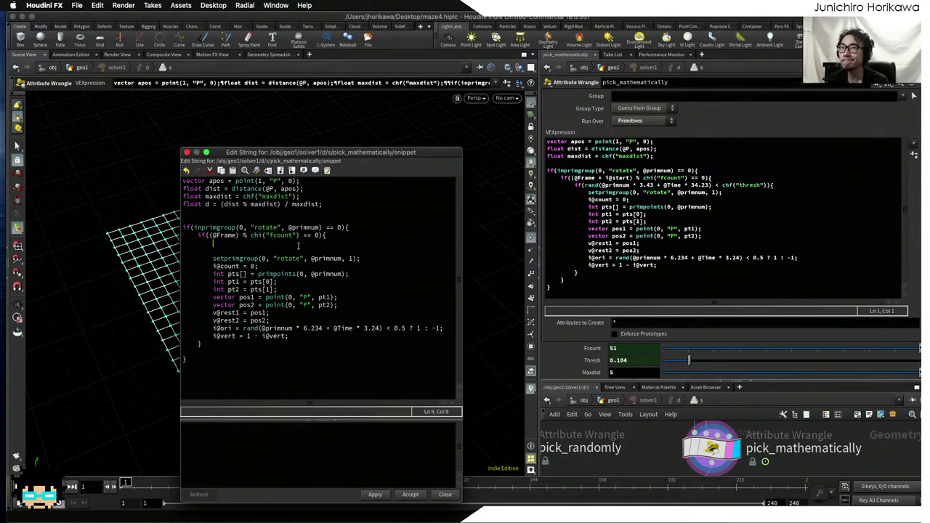
text(a)
key(BackSpace)
text(float and)
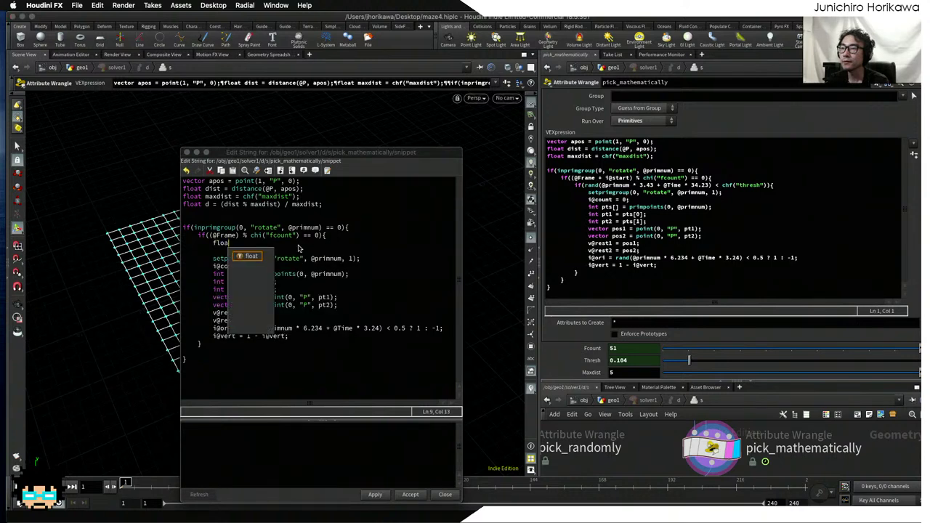
key(BackSpace)
key(BackSpace)
text(g = )
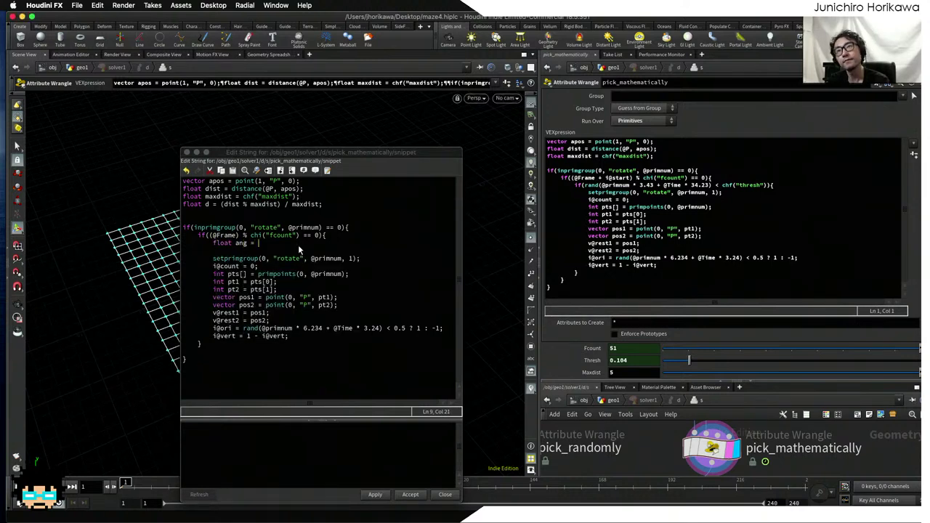
text(d)
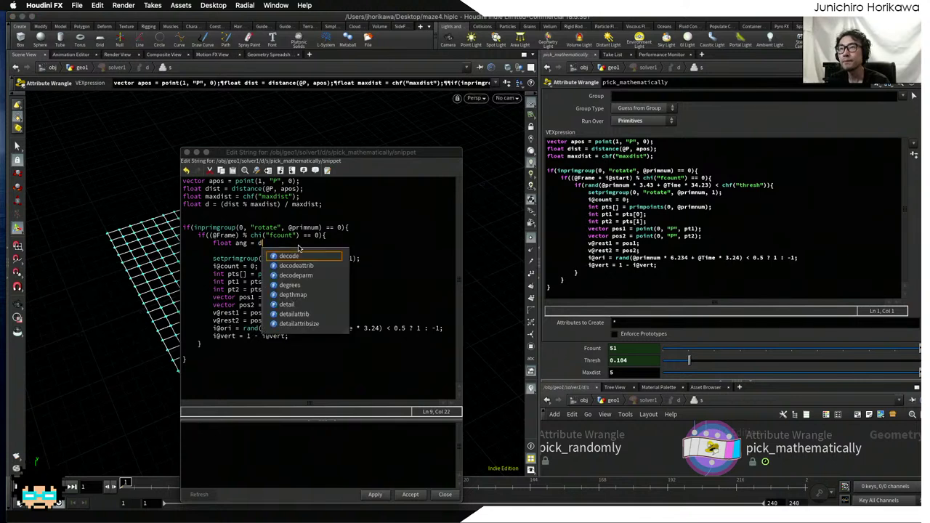
text( *)
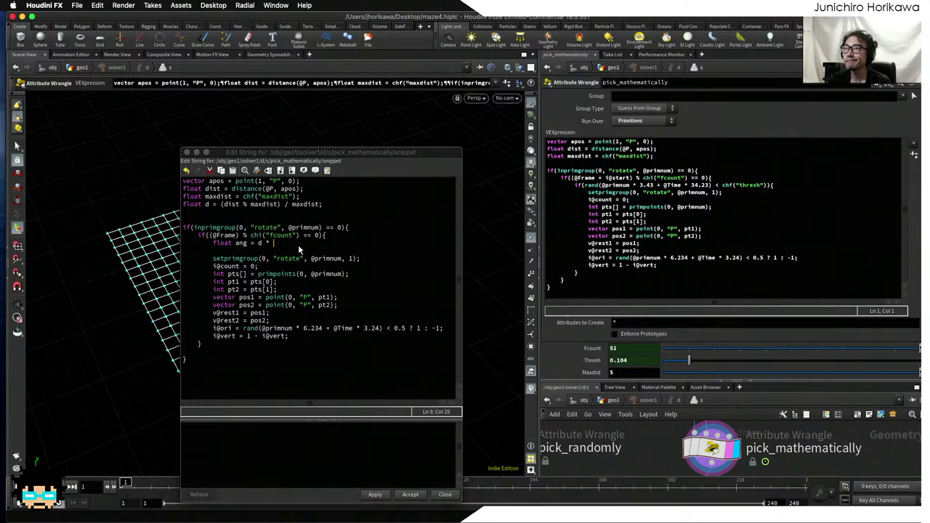
text($PI * 2;)
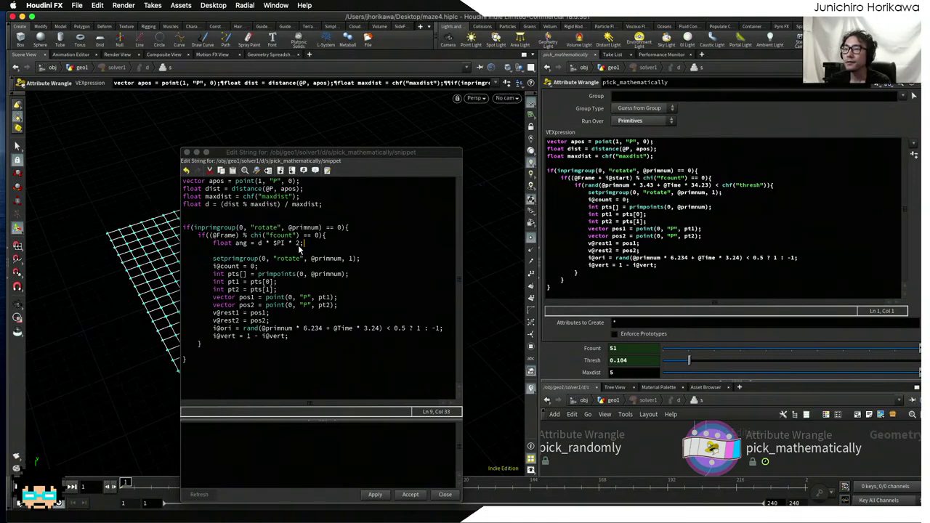
key(Return)
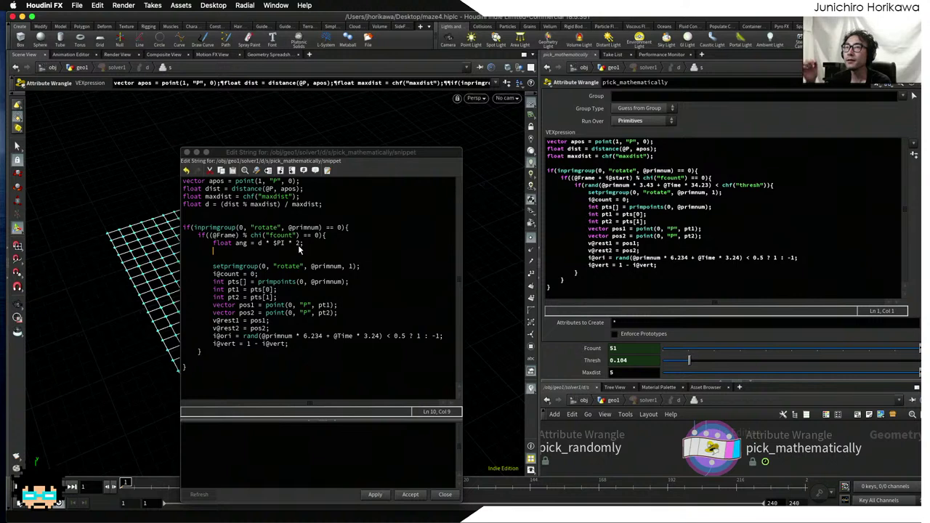
click(258, 244)
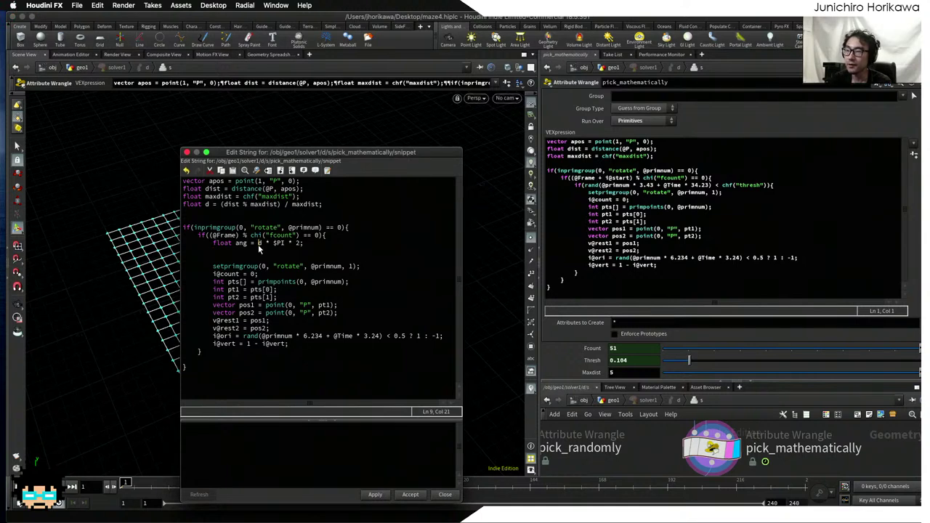
text((d)
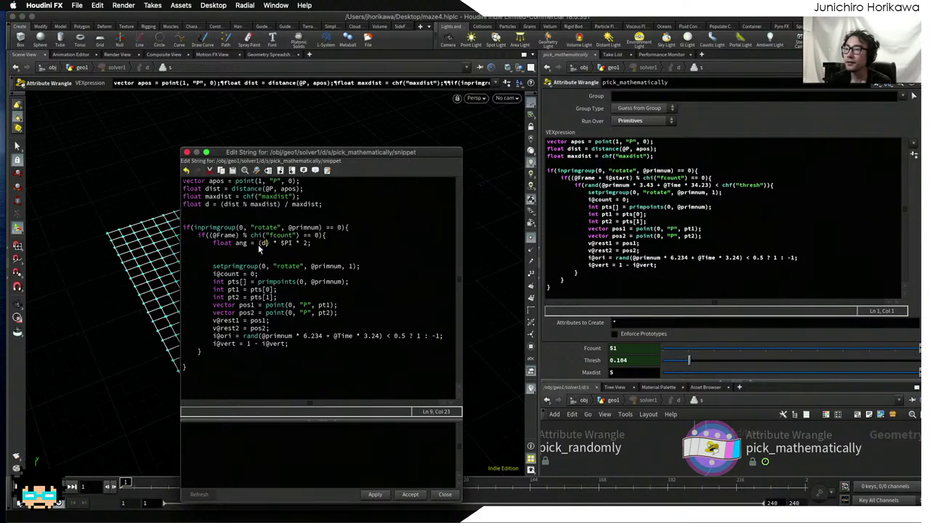
text( + )
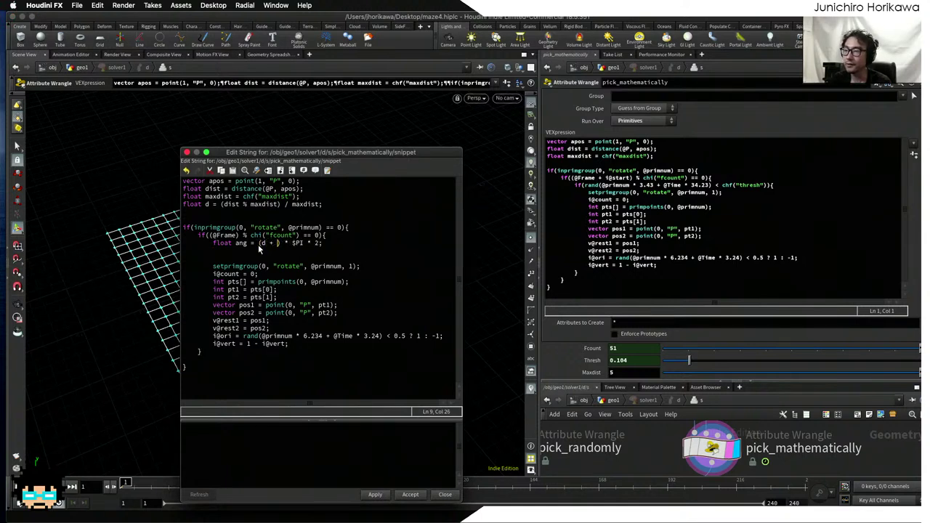
text(@Time)
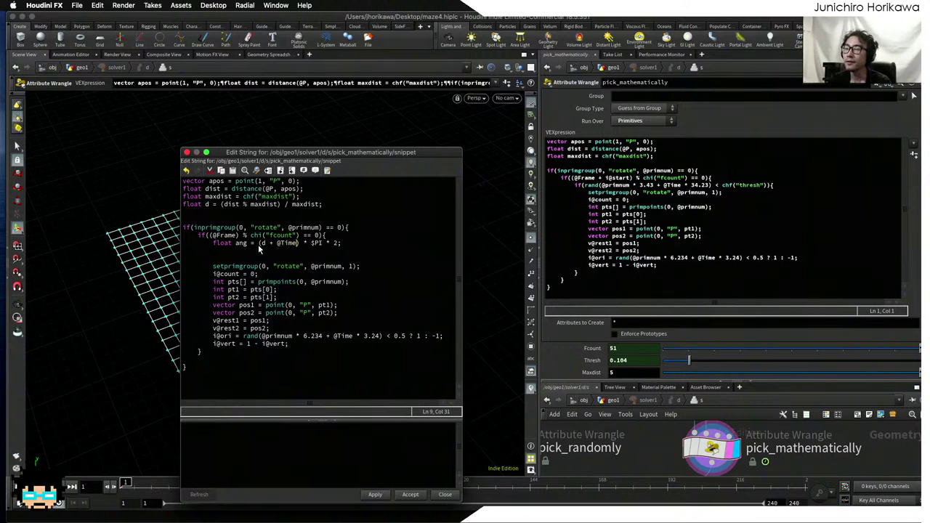
key(BackSpace)
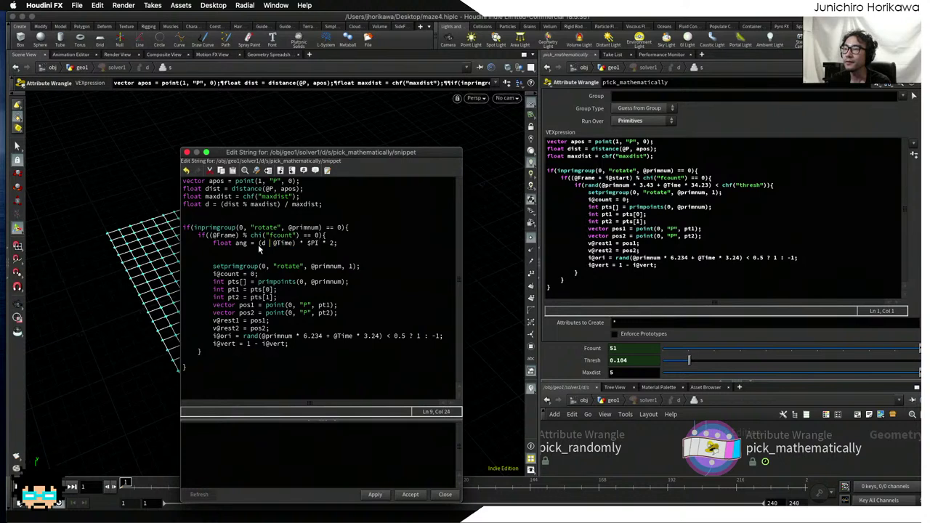
text(-)
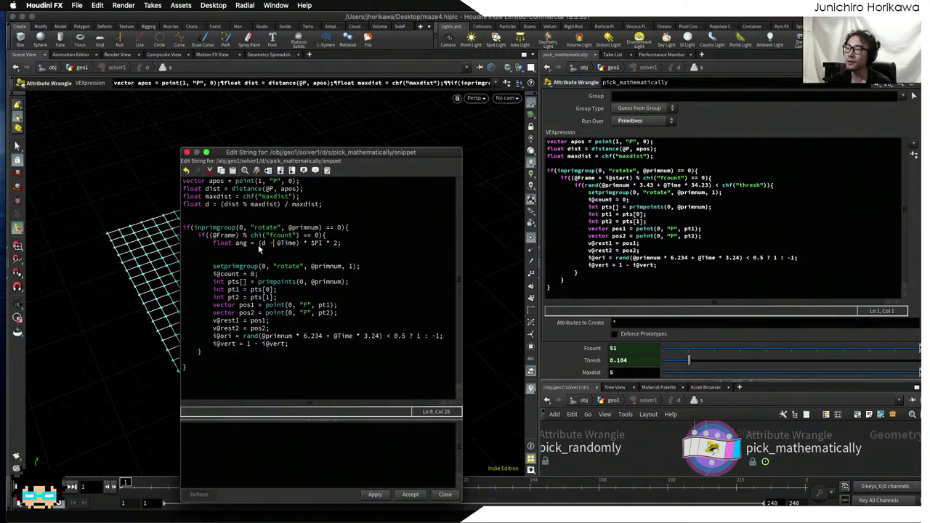
key(BackSpace)
text(+)
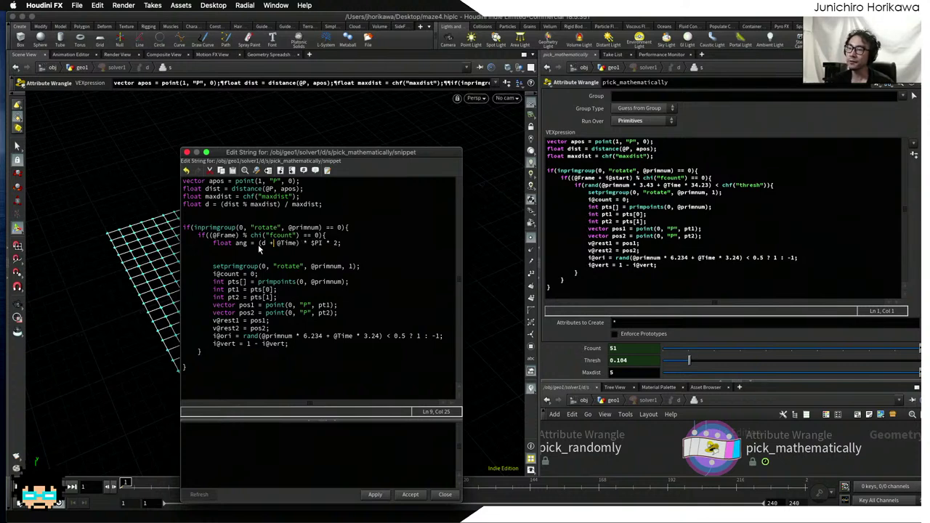
key(BackSpace)
text(-)
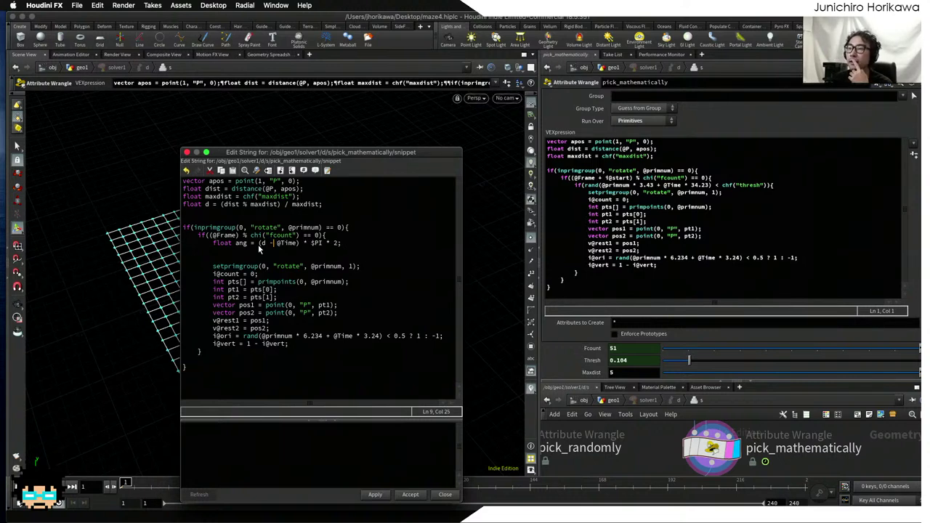
key(Right)
key(Right)
key(Right)
key(Right)
key(Right)
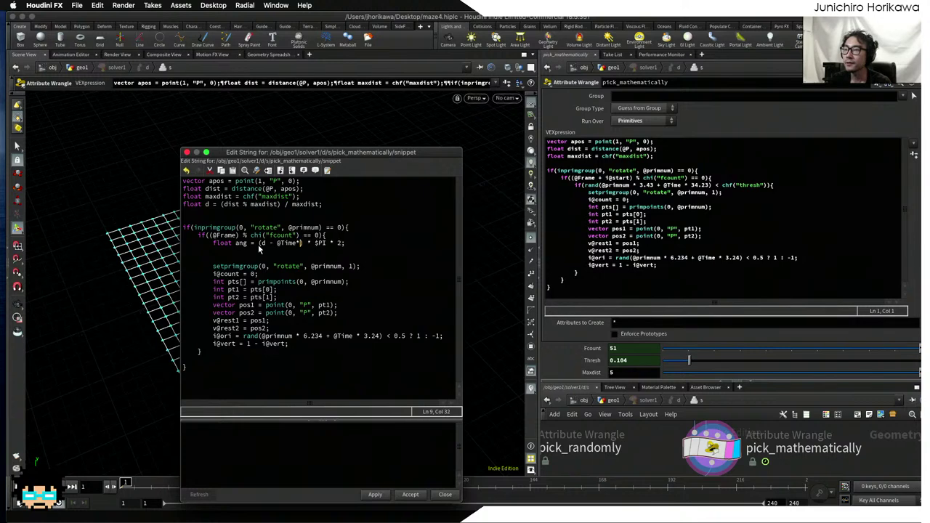
key(BackSpace)
text(*c)
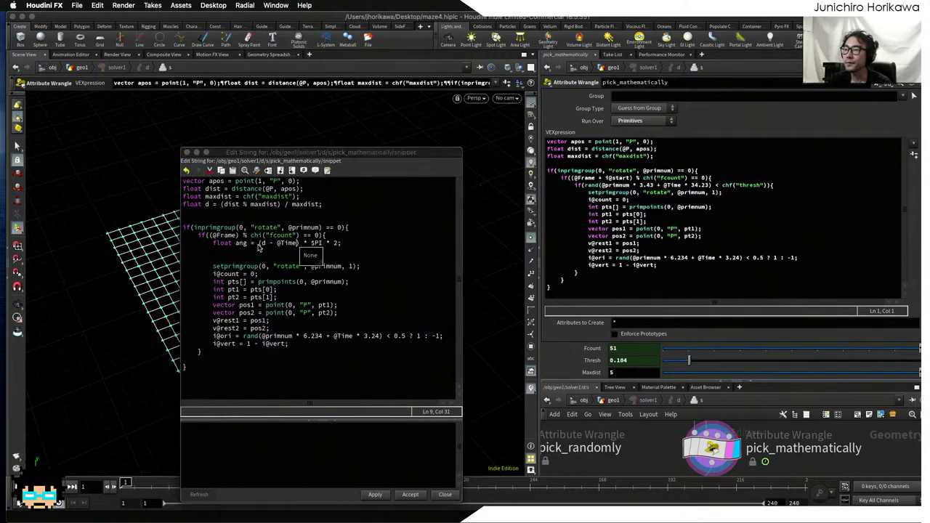
text(hf()
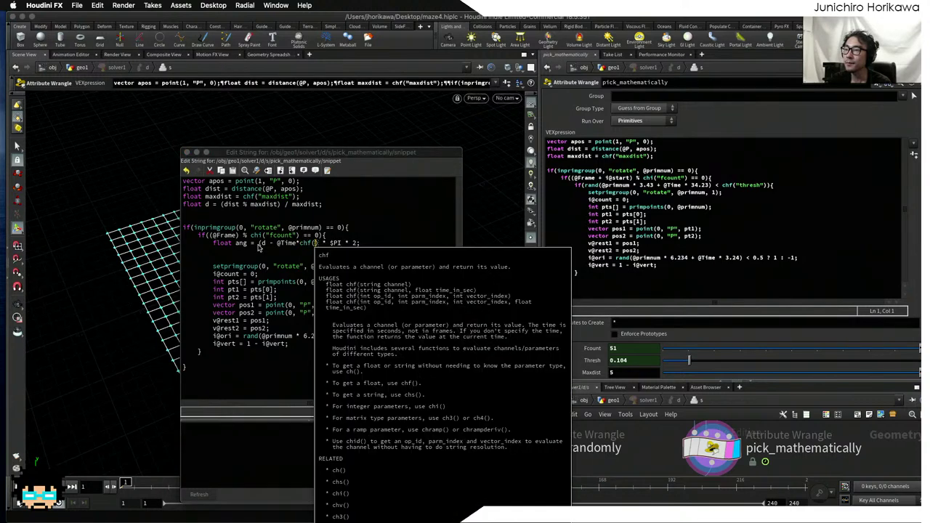
text("speed"))
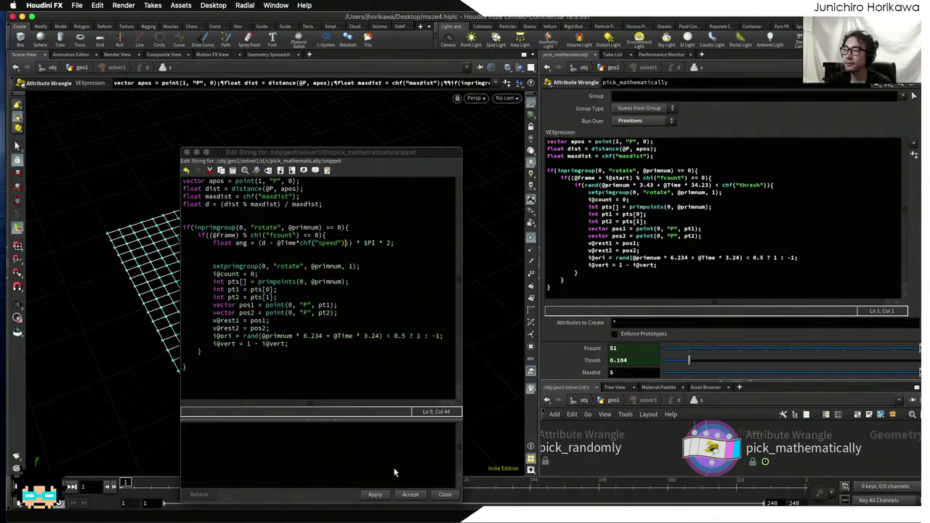
- Remove the stray closing parenthesis on line 9 so the snippet compiles
click(378, 494)
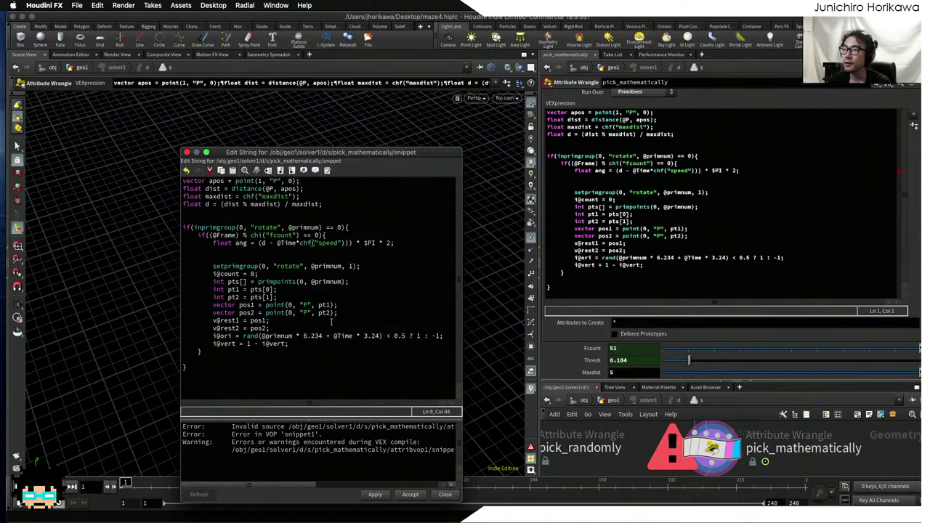
key(Right)
key(Right)
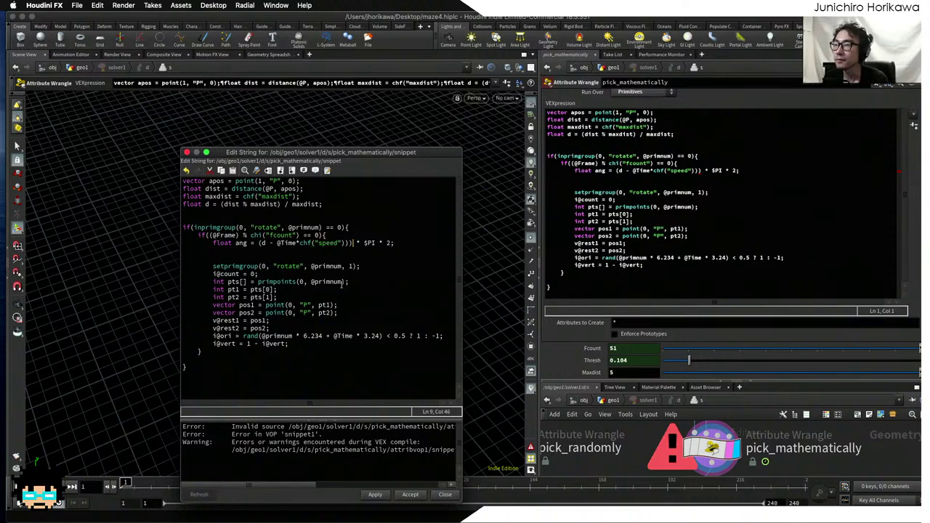
key(BackSpace)
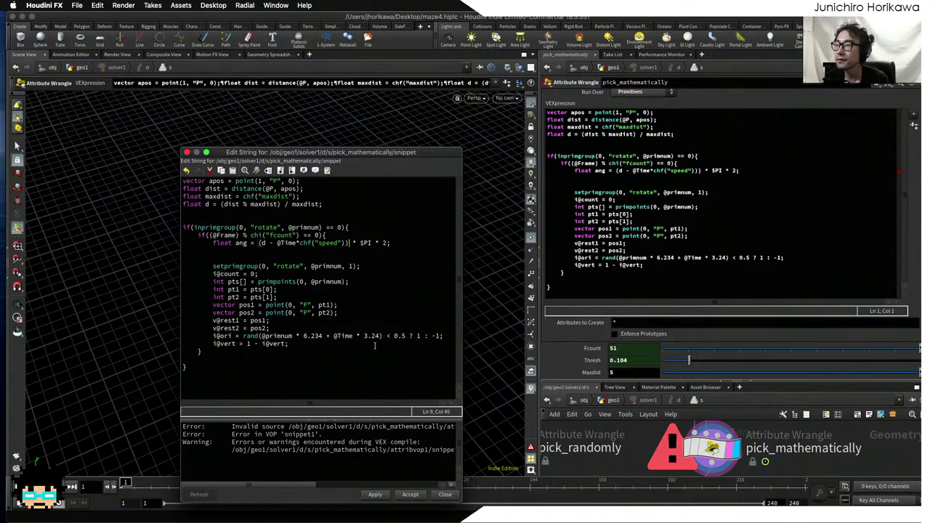
click(377, 496)
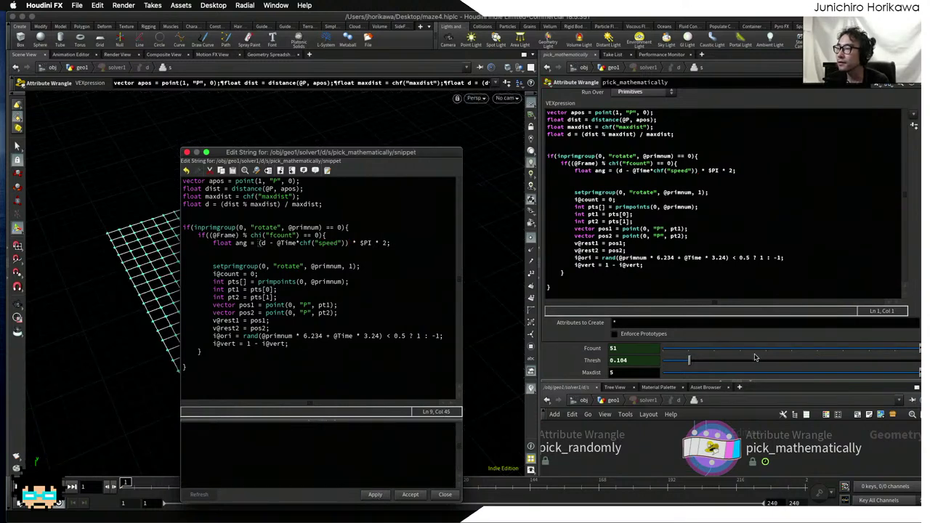
- Create the spare Speed parameter and set it to 1
click(914, 126)
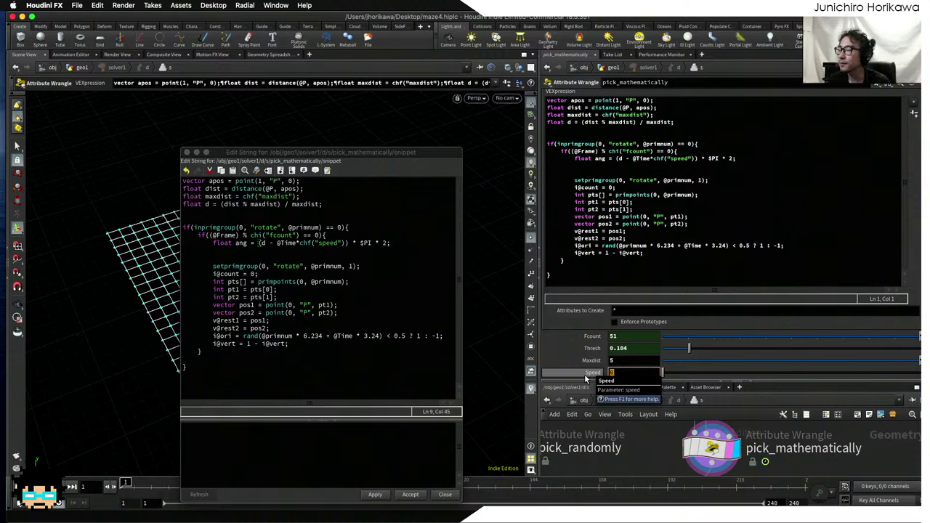
text(1)
key(Return)
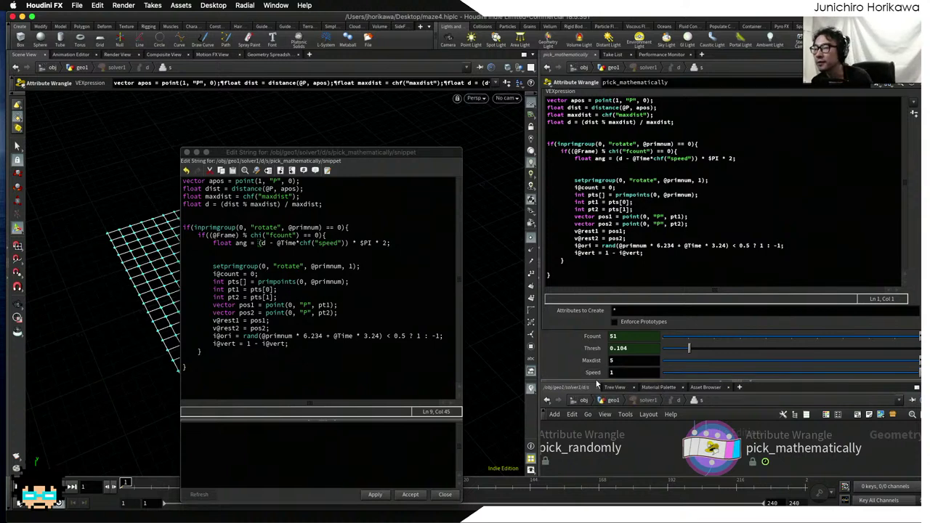
click(392, 274)
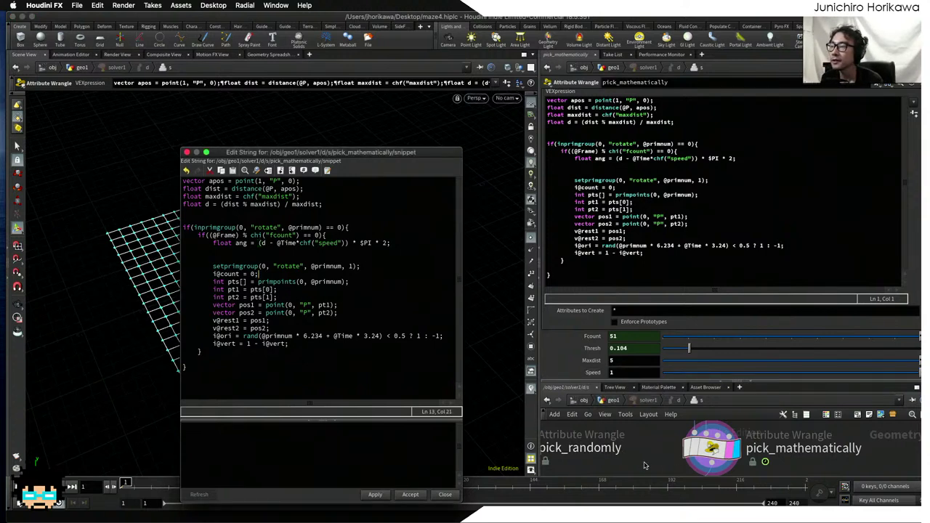
- Save maze4.hiplc and accept the snippet changes
click(562, 423)
key(ctrl+s)
click(345, 281)
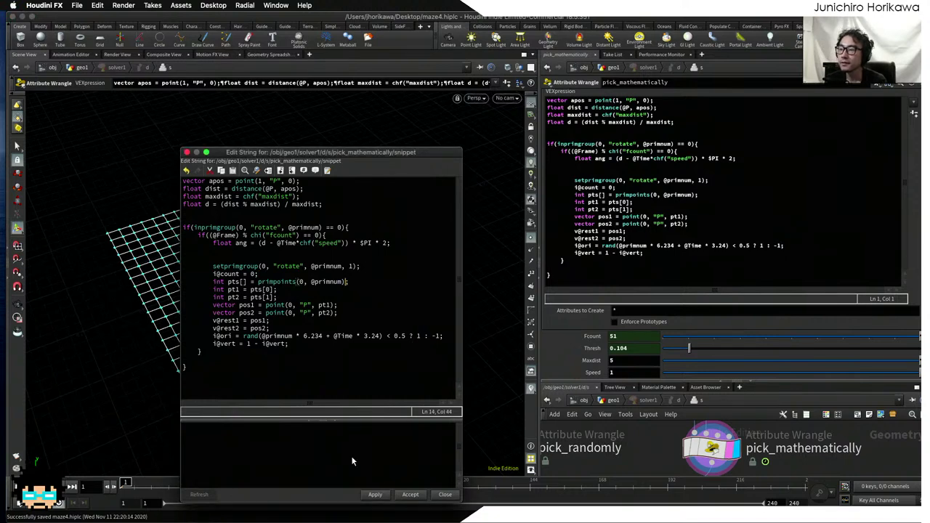
click(410, 494)
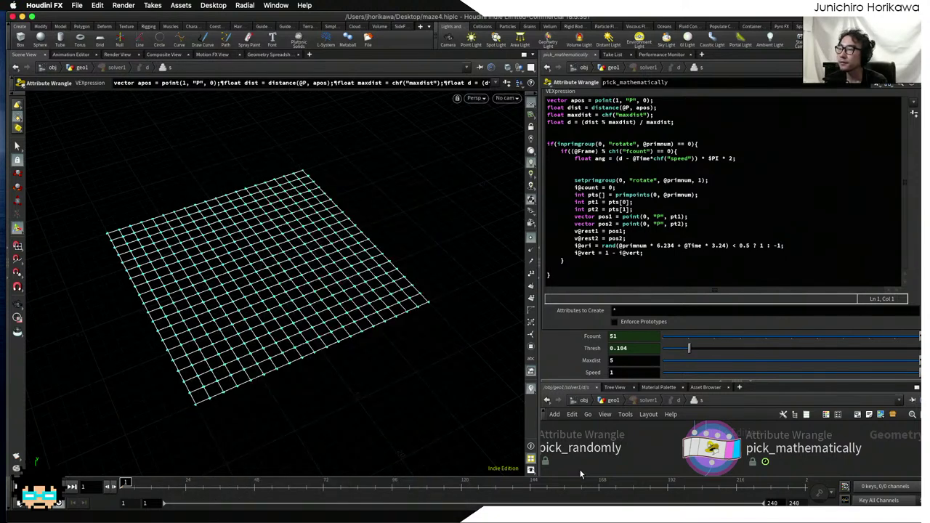
- Reopen the snippet in an enlarged, repositioned Edit String window with the cursor on blank line 10
click(693, 223)
key(alt+e)
drag(401, 148, 313, 99)
drag(374, 446, 472, 472)
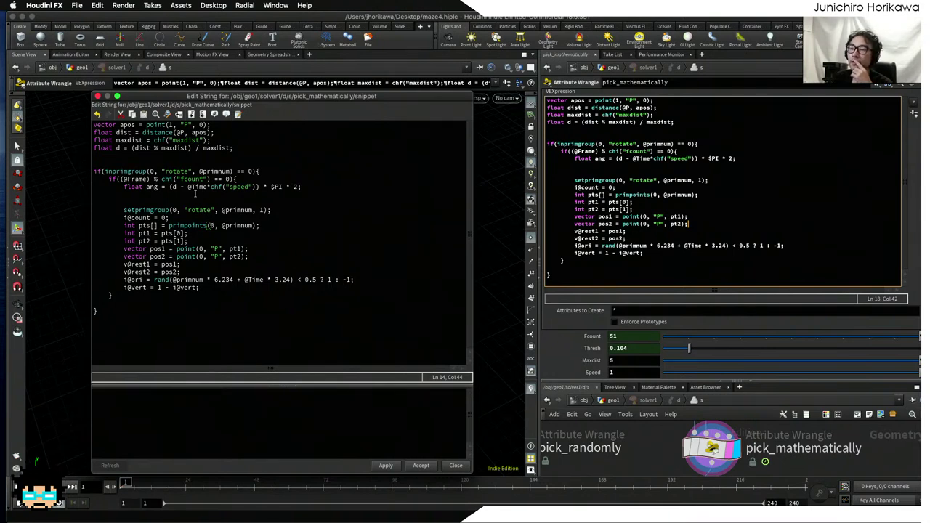
click(163, 191)
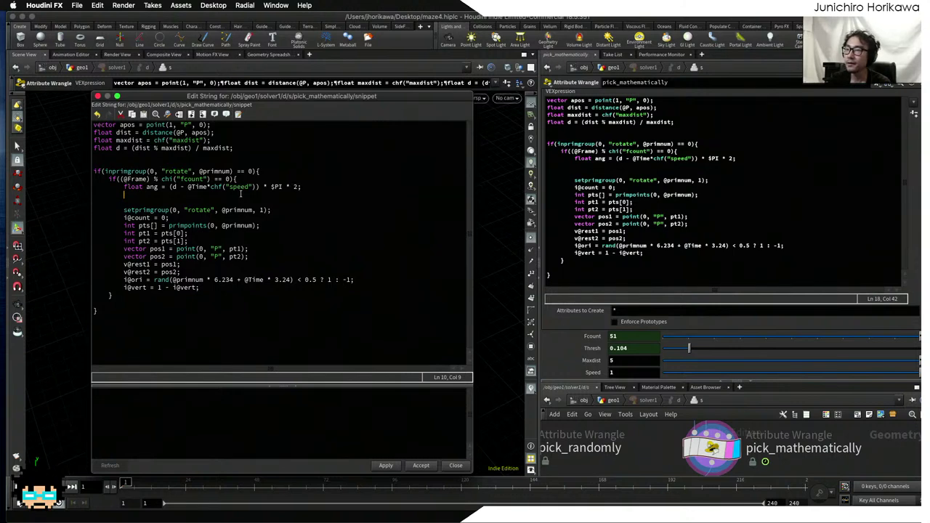
double_click(151, 187)
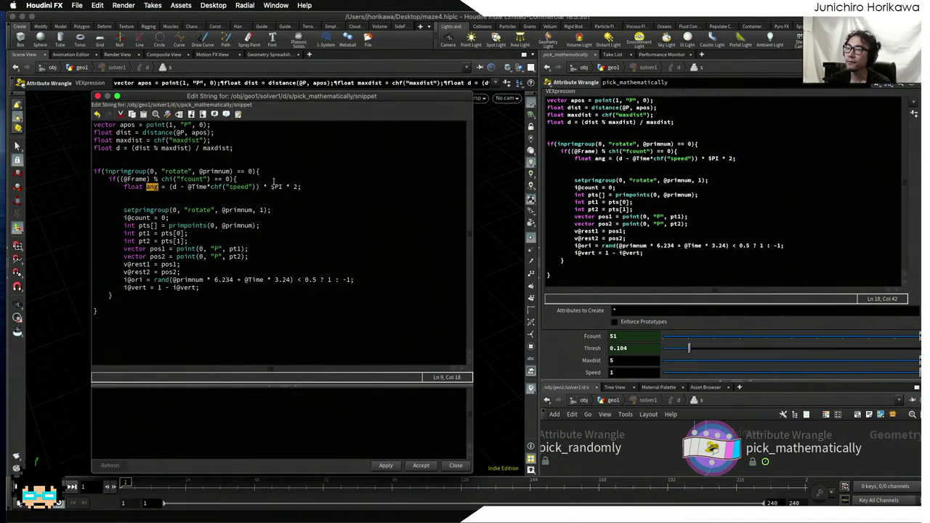
click(224, 192)
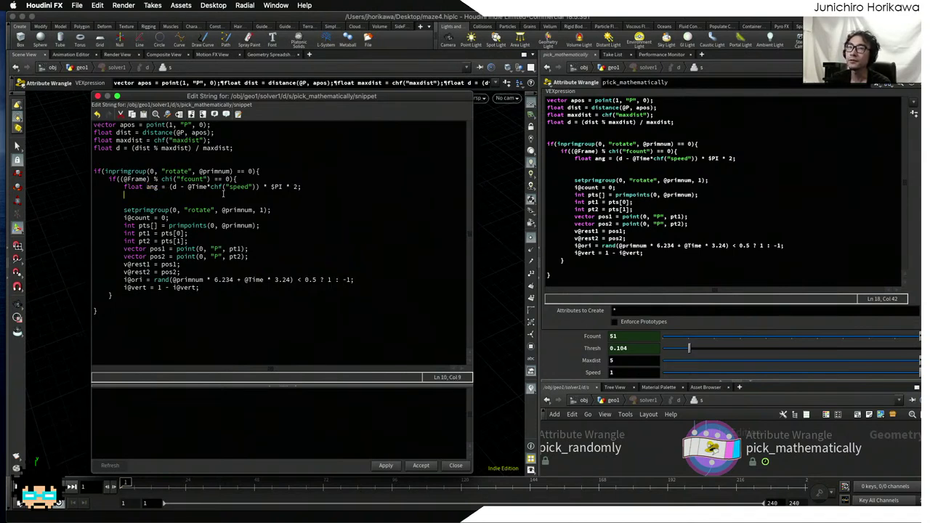
- Add the line float val = sin(ang); below the angle calculation
text(floa)
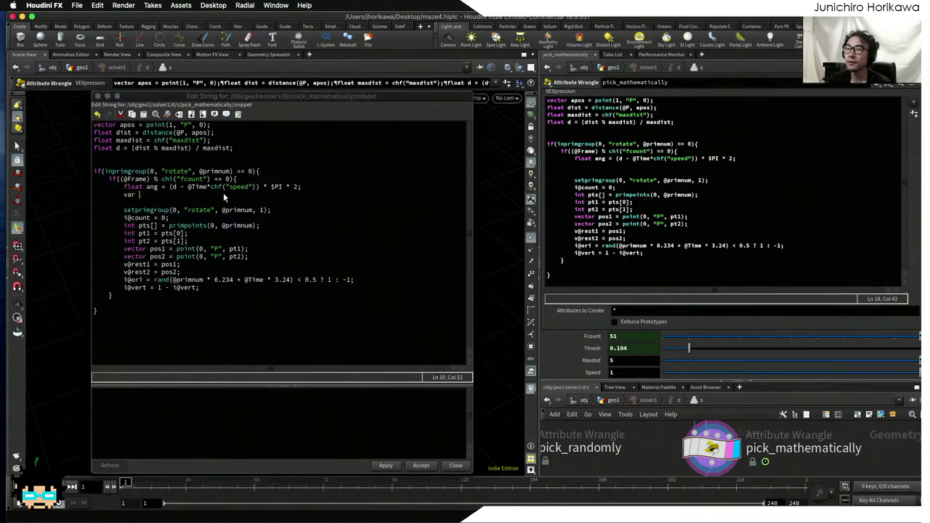
text(t )
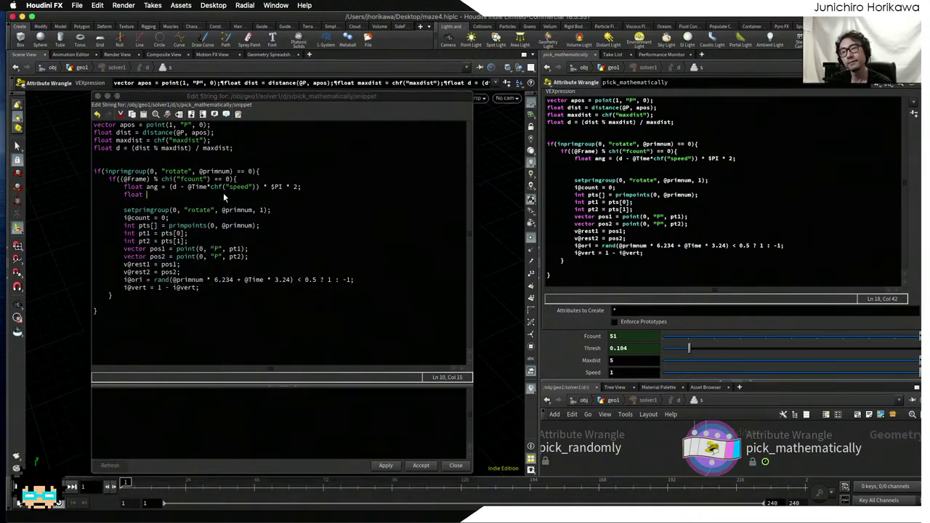
text(val = sin()
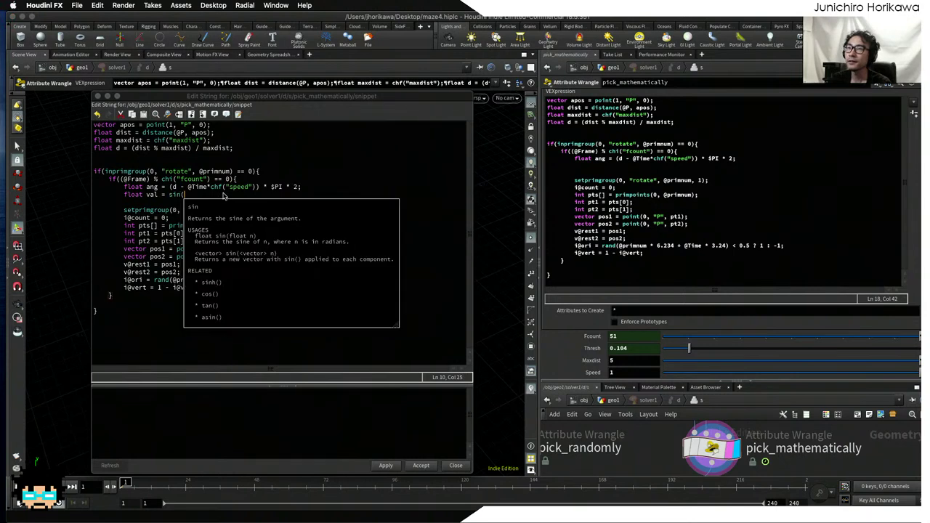
text(ang);)
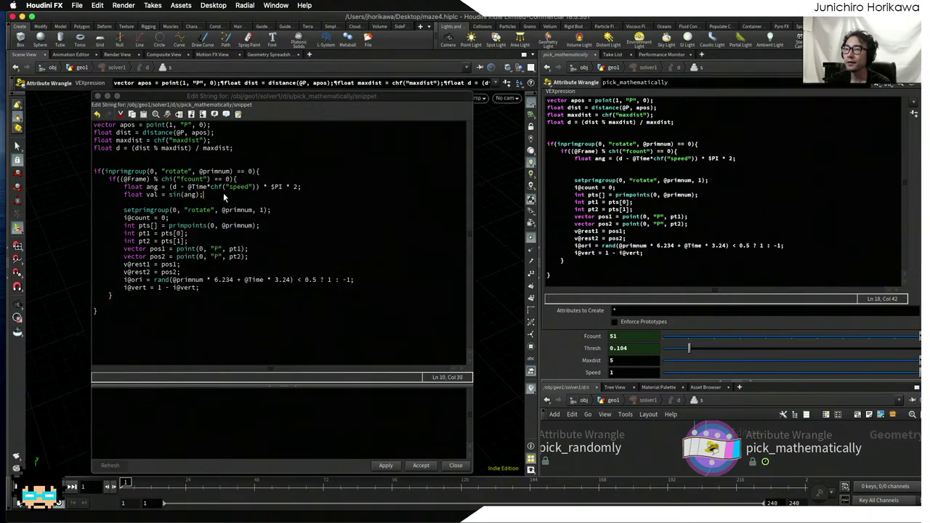
key(Return)
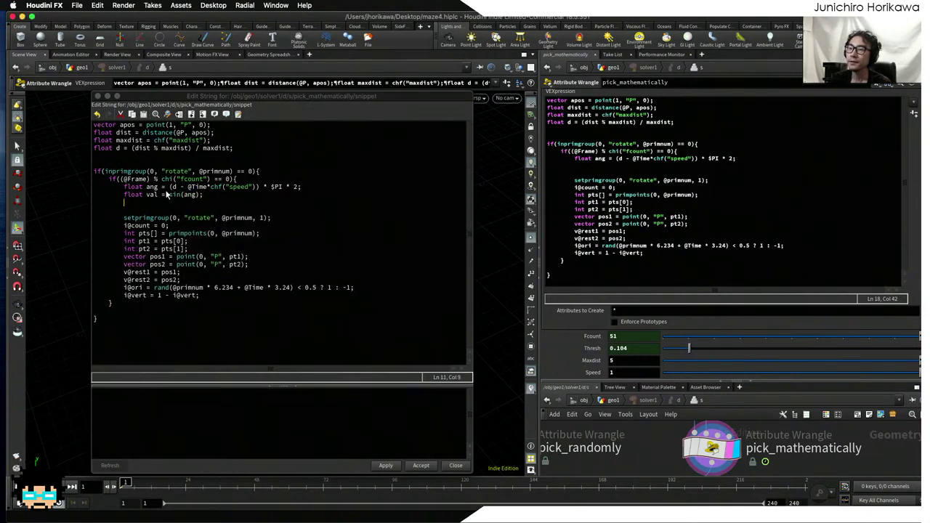
drag(143, 195, 202, 194)
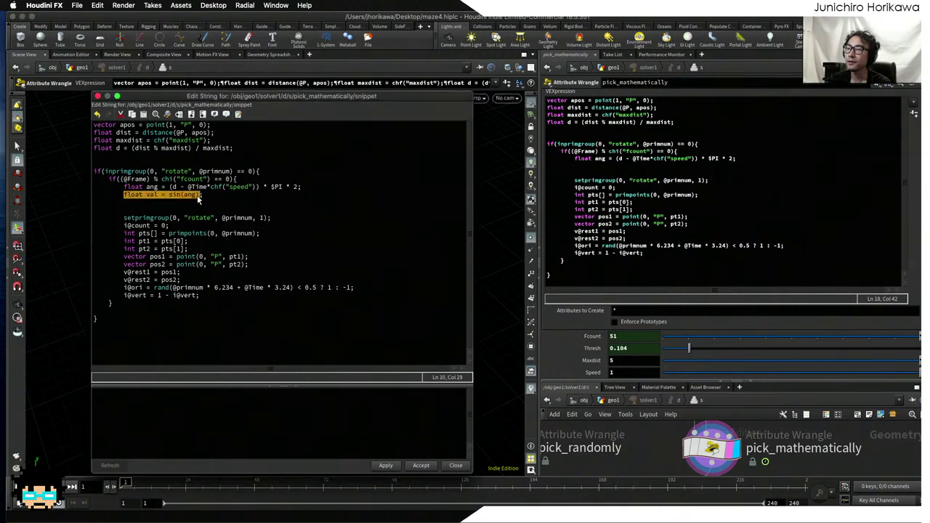
click(203, 195)
click(201, 203)
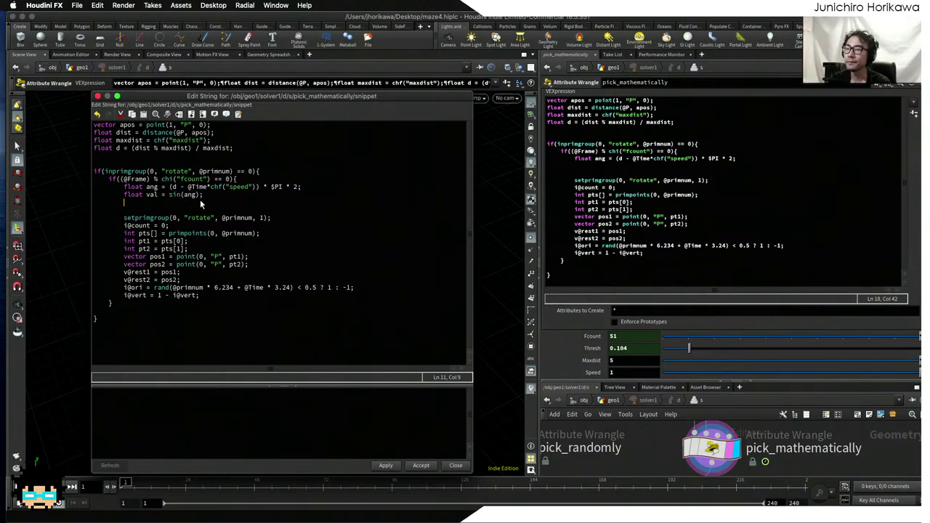
- Wrap the setprimgroup-to-i@vert block in an indented if(val > 0.5){ } block
text(if()
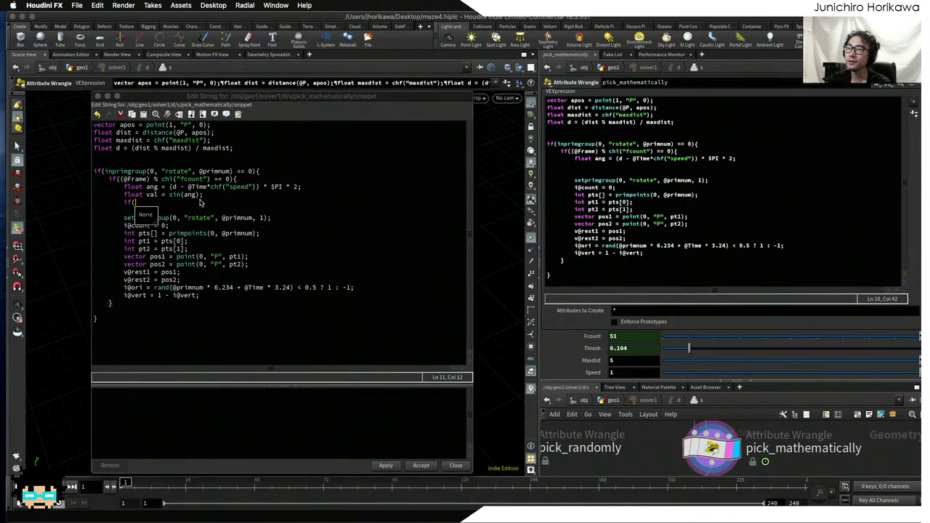
text(val )
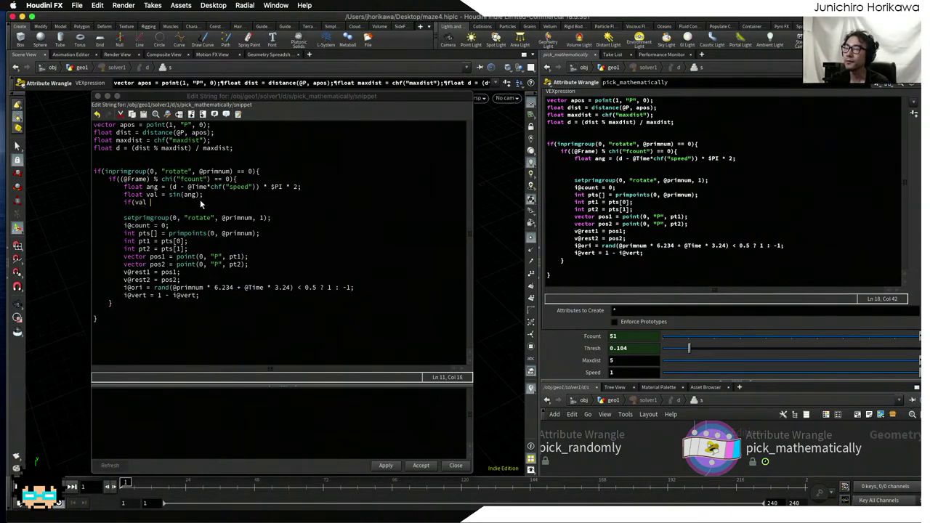
text(> 0.)
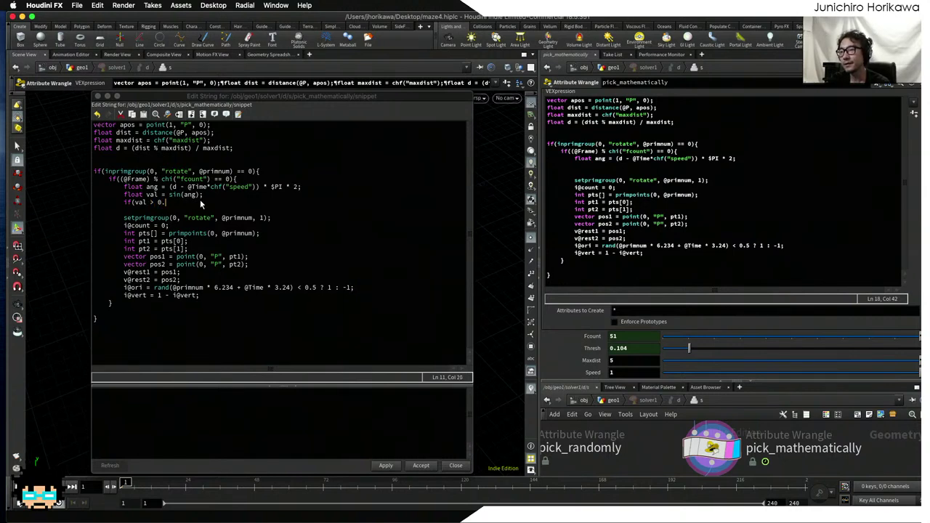
text(5))
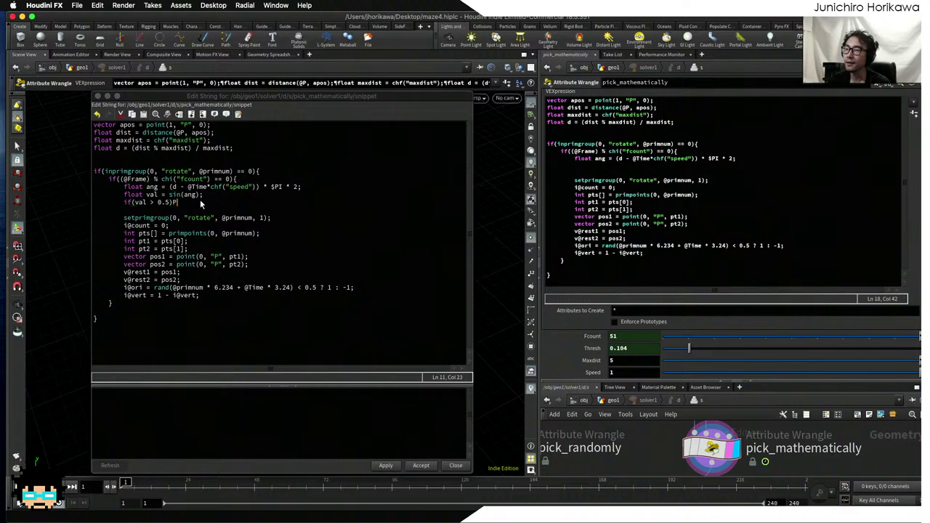
text(_)
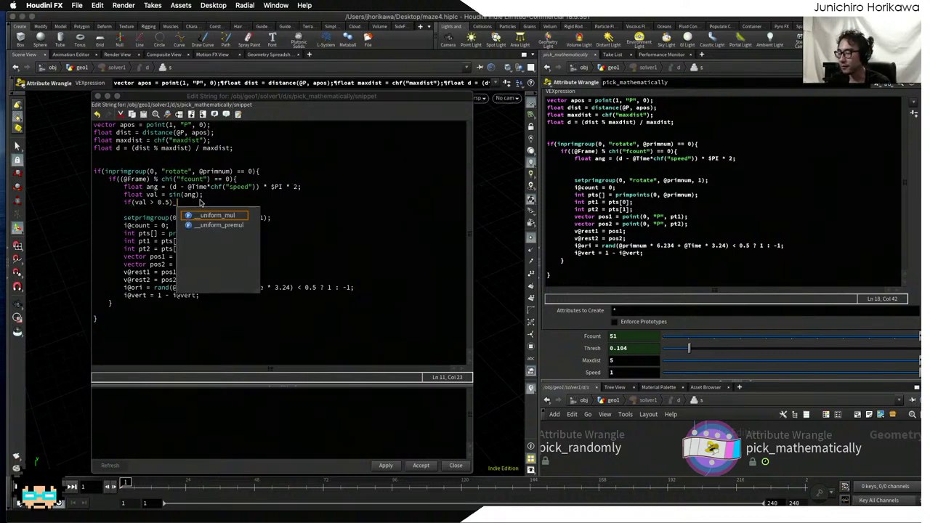
key(Escape)
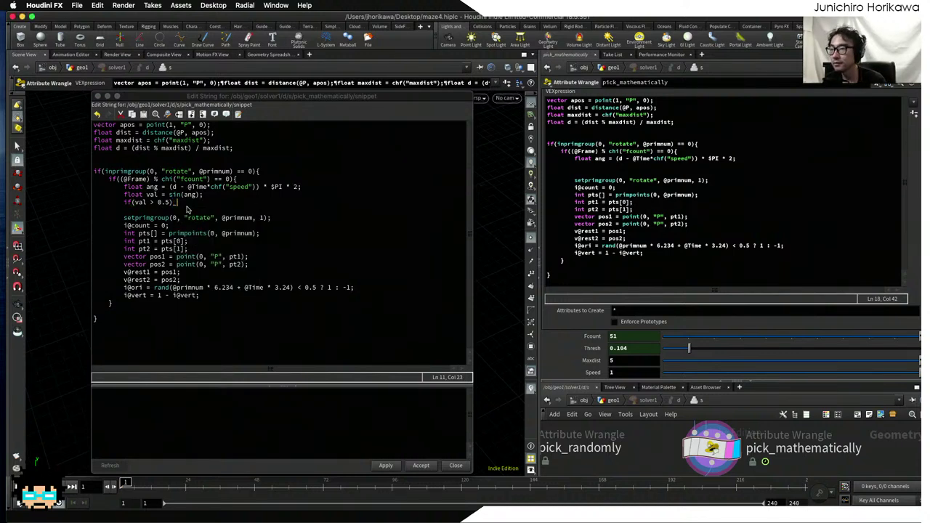
key(BackSpace)
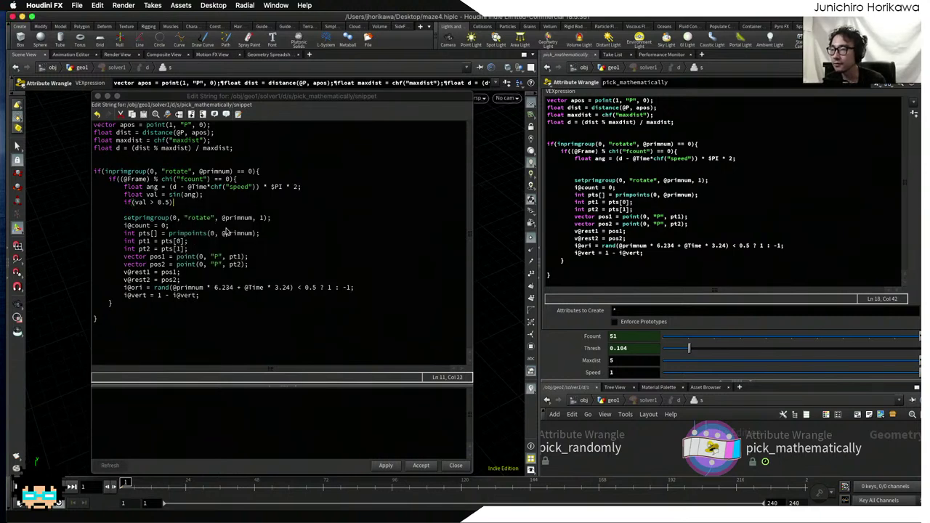
text())
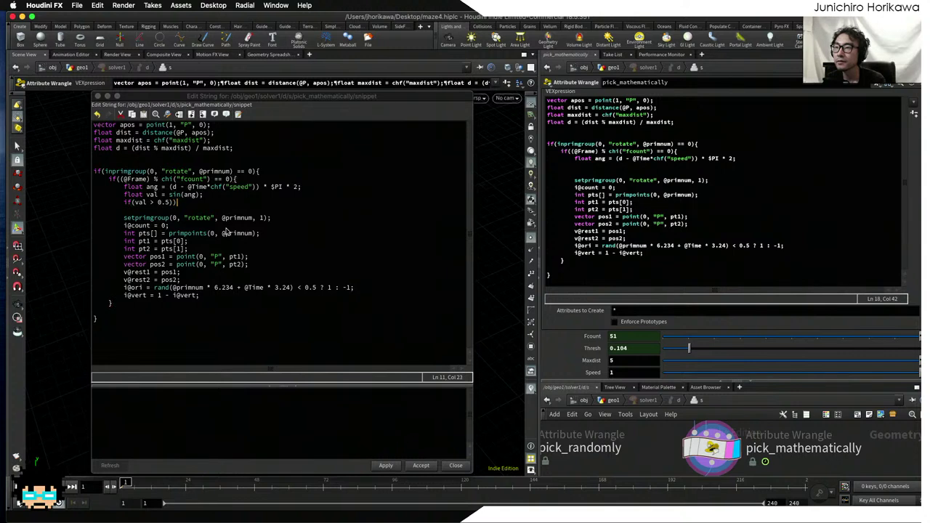
text({)
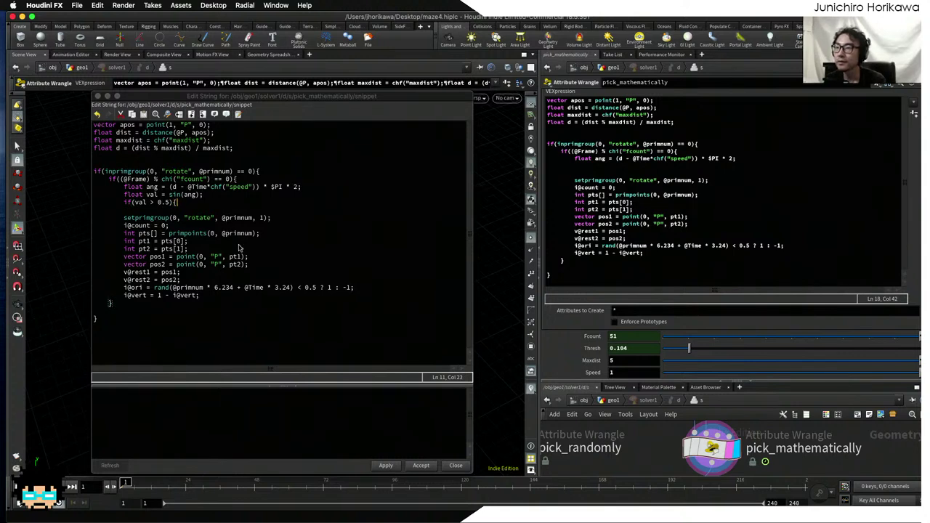
click(225, 293)
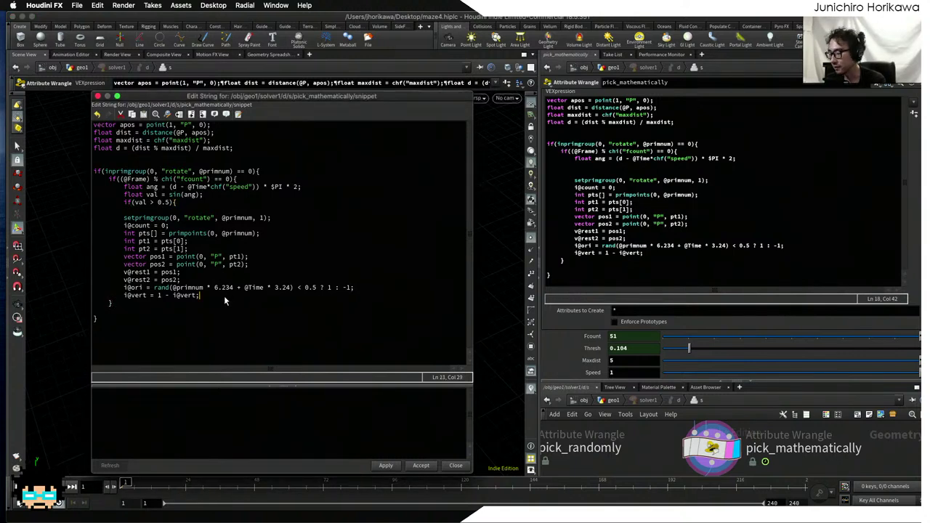
key(Return)
text(})
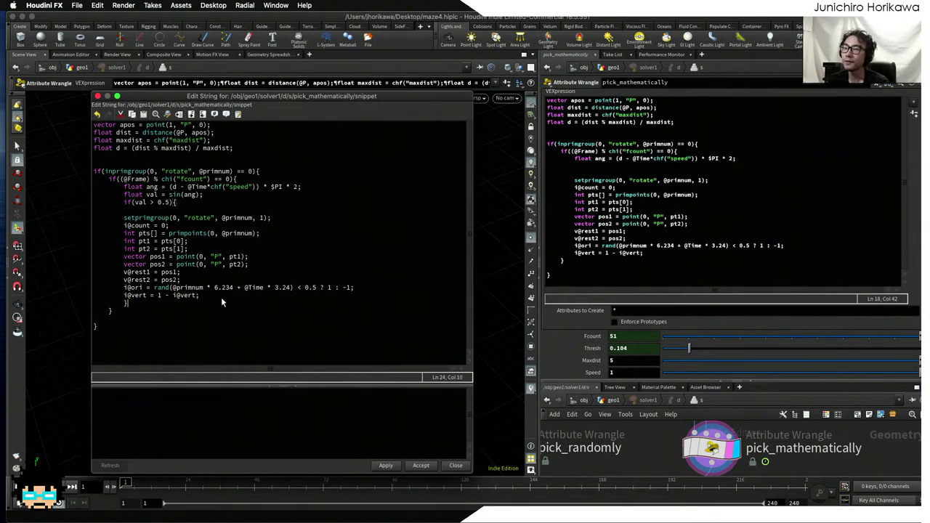
drag(210, 294, 94, 217)
key(Tab)
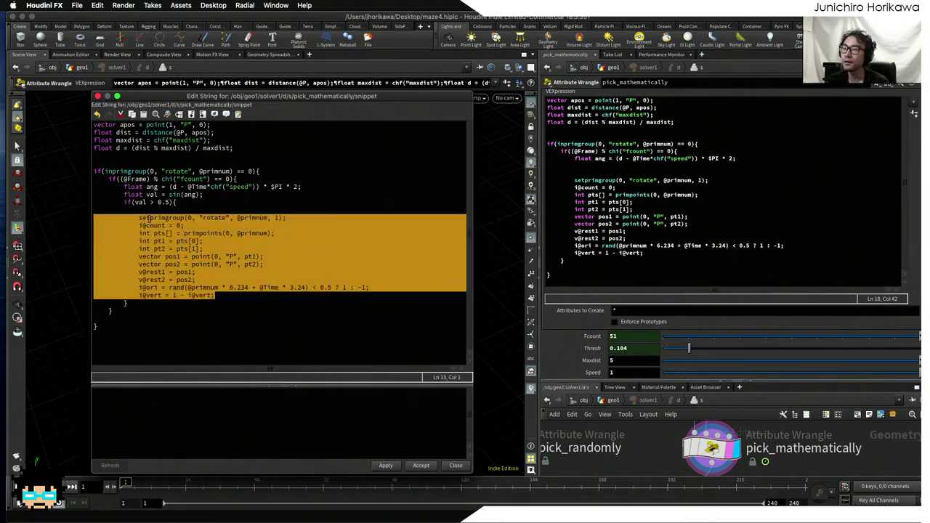
click(170, 209)
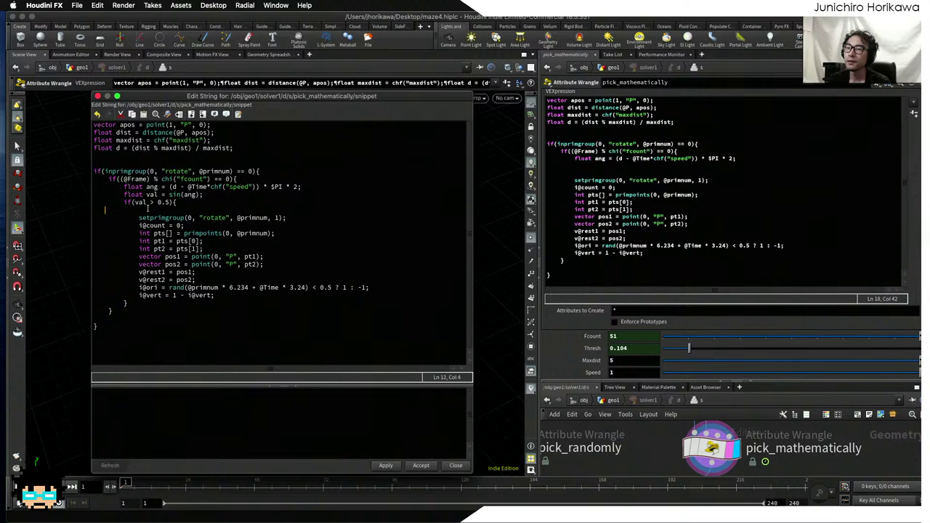
key(BackSpace)
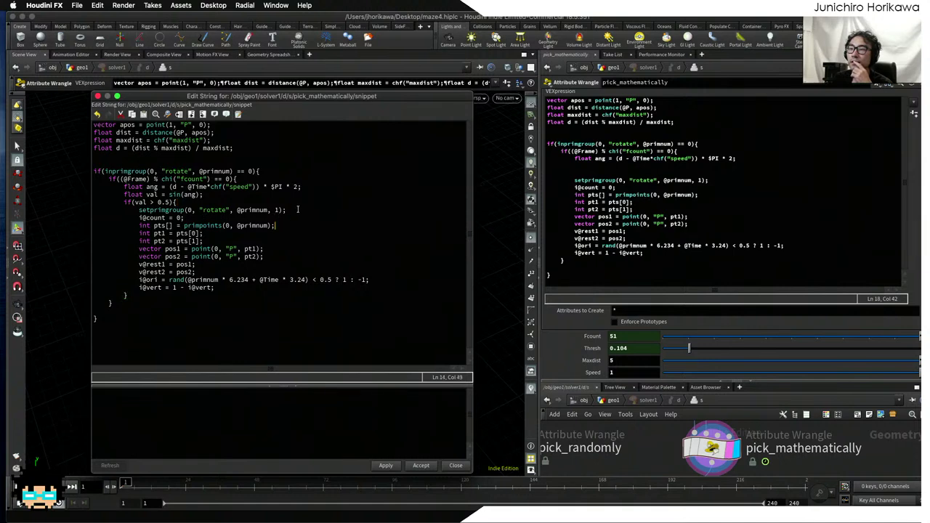
- Replace the rand expression on the i@ori line with 1
drag(297, 210, 136, 217)
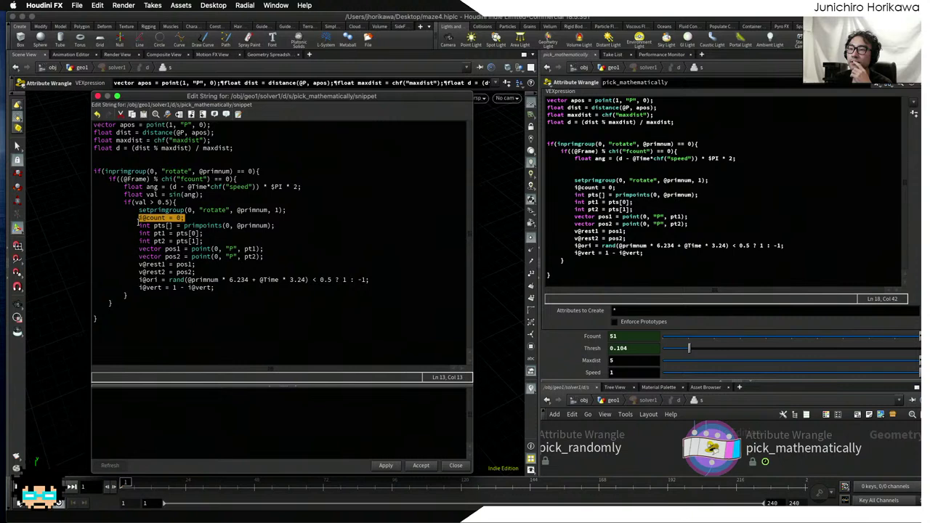
click(139, 225)
drag(283, 257, 143, 217)
click(196, 272)
drag(196, 272, 138, 257)
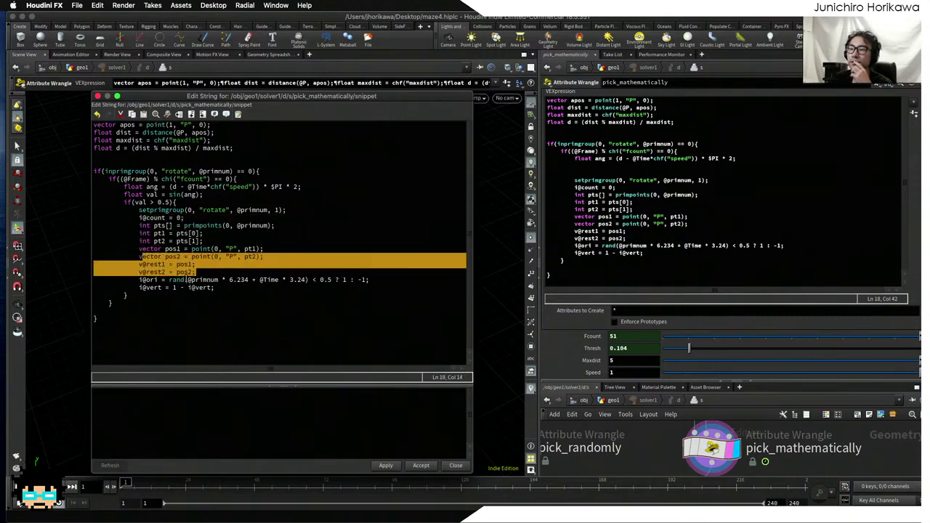
click(203, 279)
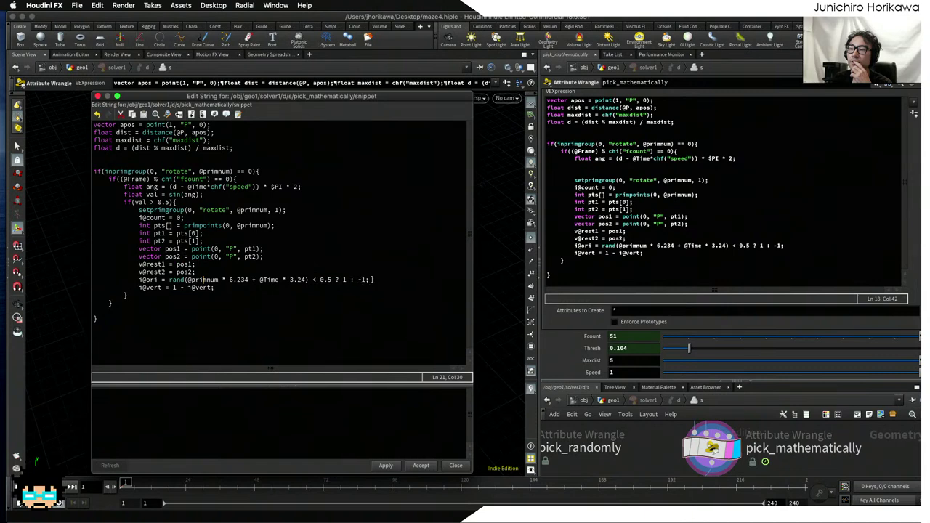
drag(372, 280, 138, 280)
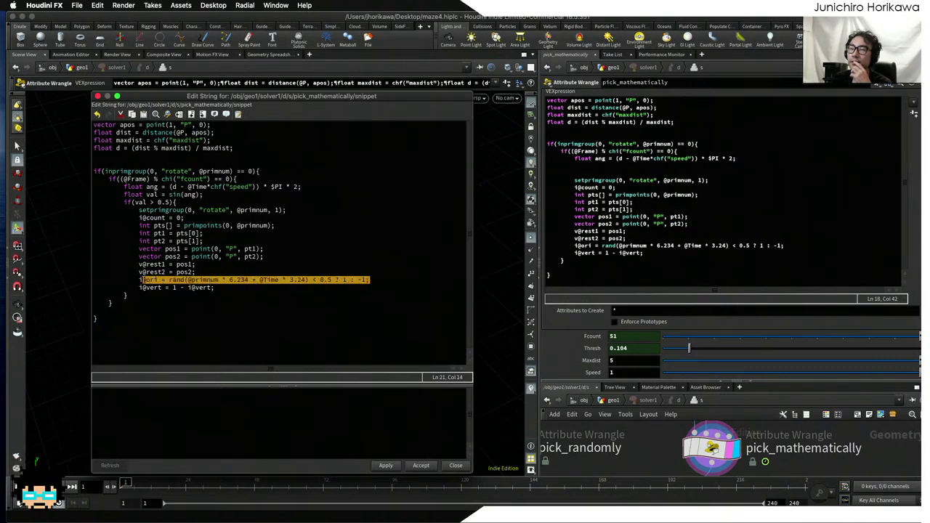
click(170, 279)
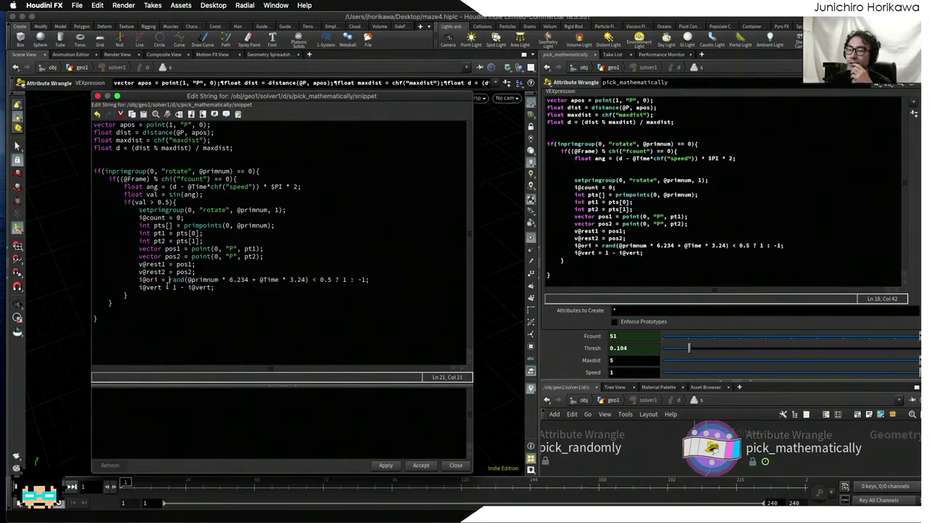
text(1//)
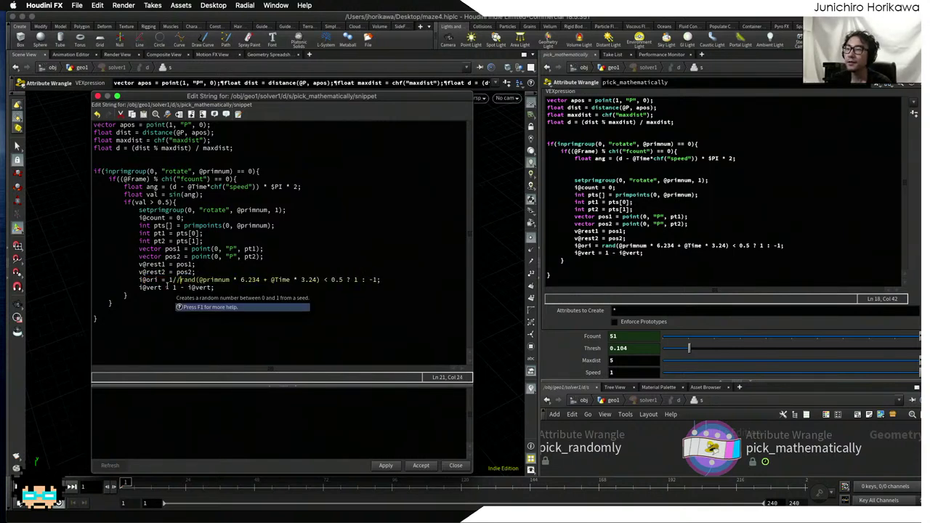
text(;)
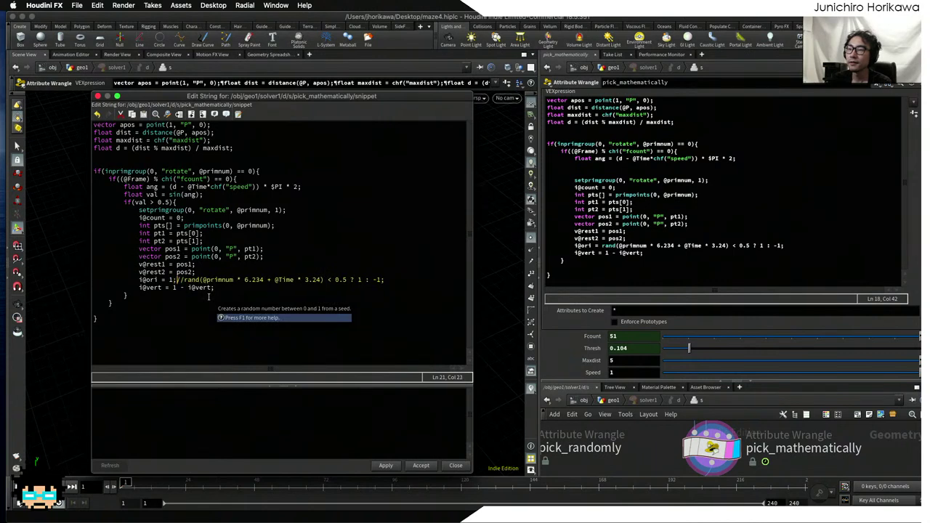
drag(390, 281, 180, 281)
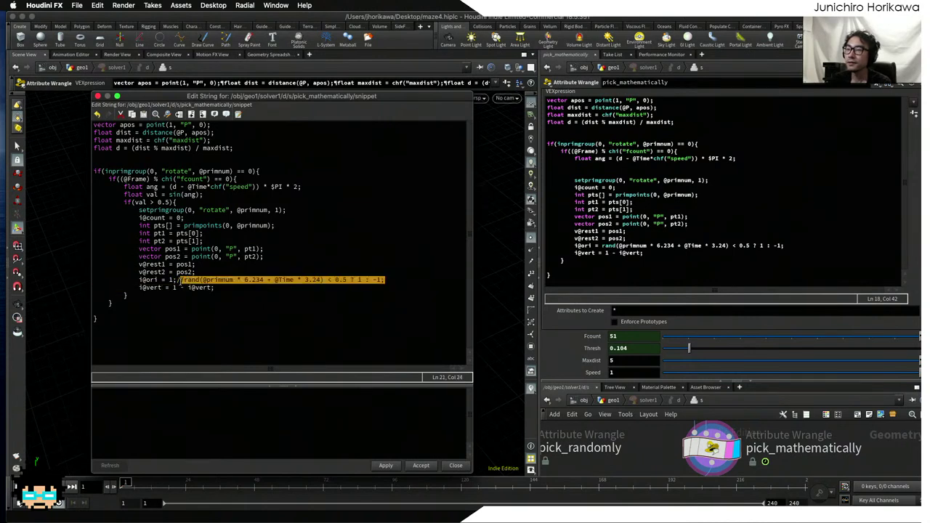
key(BackSpace)
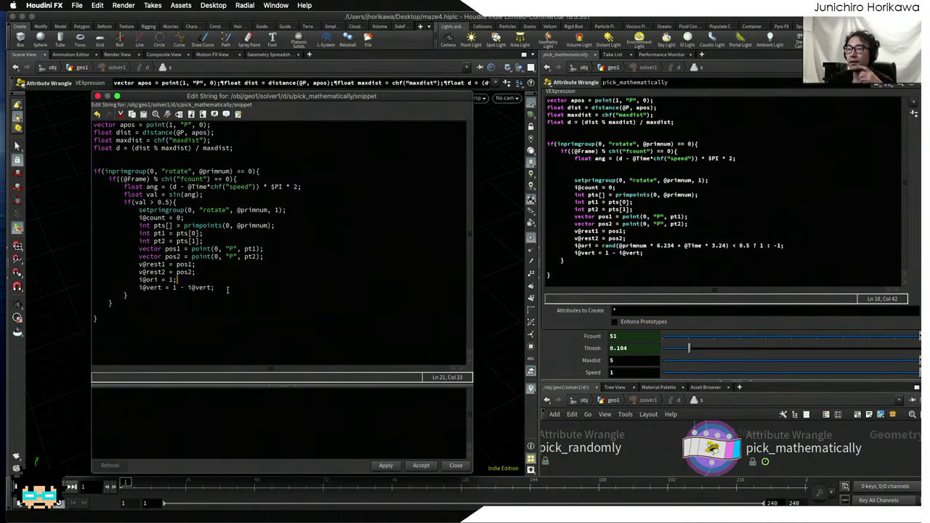
- Delete the i@vert = 1 - i@vert; line and apply the code
drag(229, 289, 138, 287)
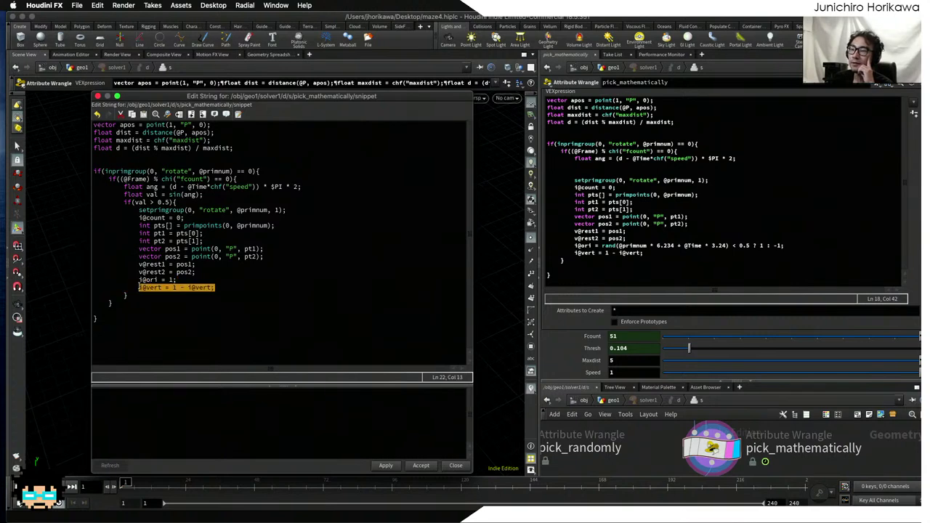
click(139, 287)
drag(217, 288, 65, 288)
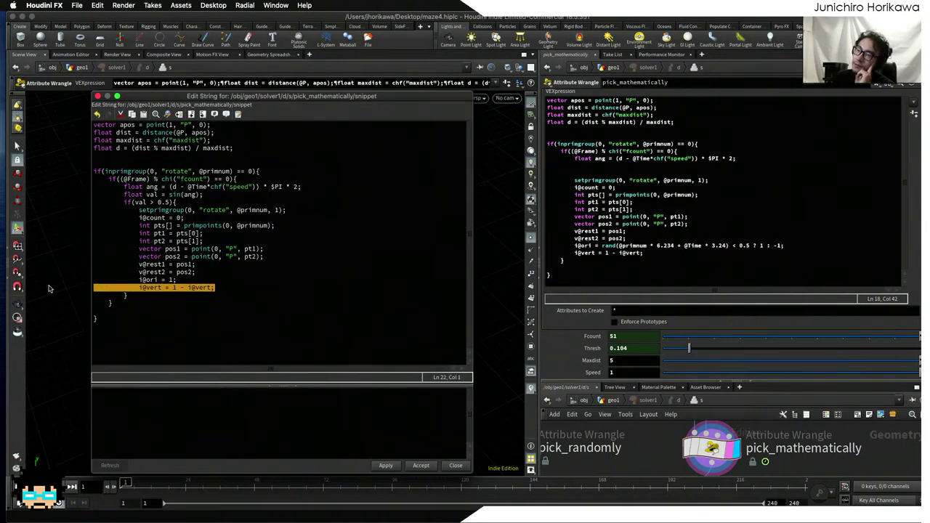
key(BackSpace)
key(BackSpace)
click(391, 465)
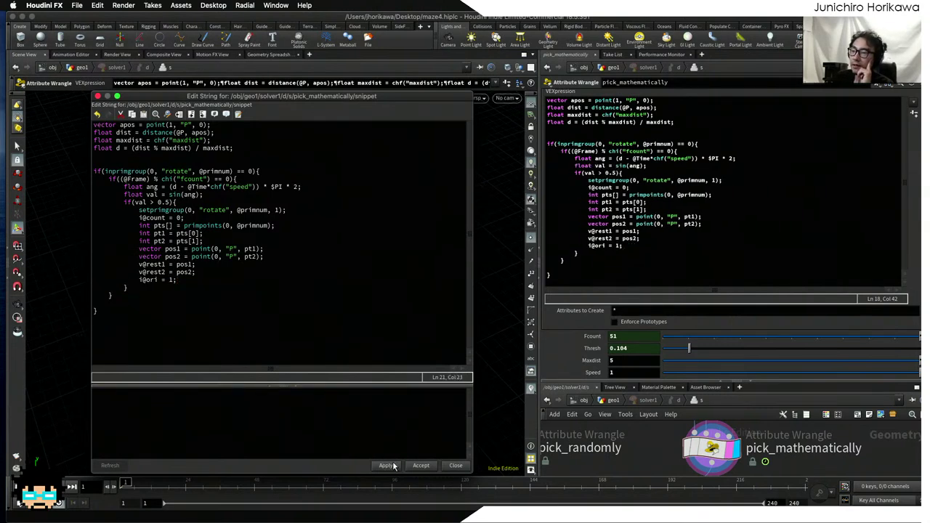
scroll(666, 451, down, 3)
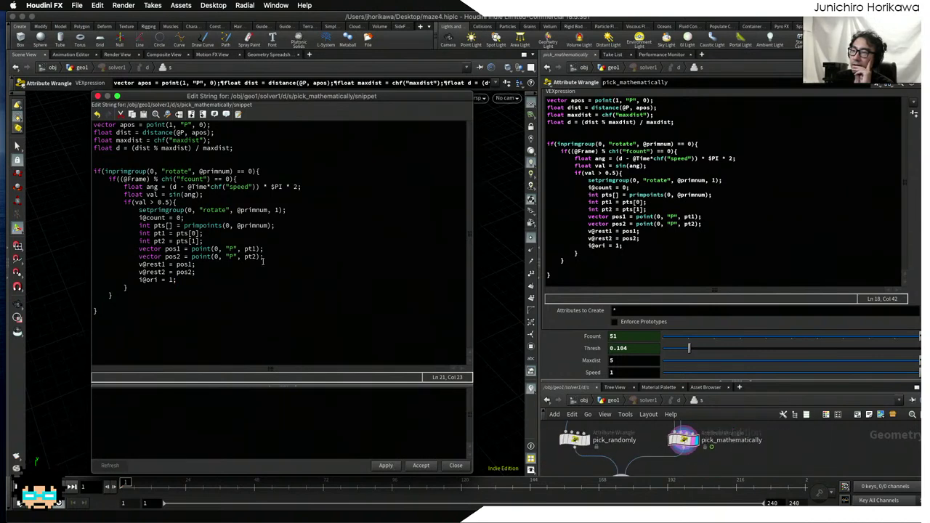
- Accept the code, enlarge the network pane, and save maze4.hiplc
click(420, 465)
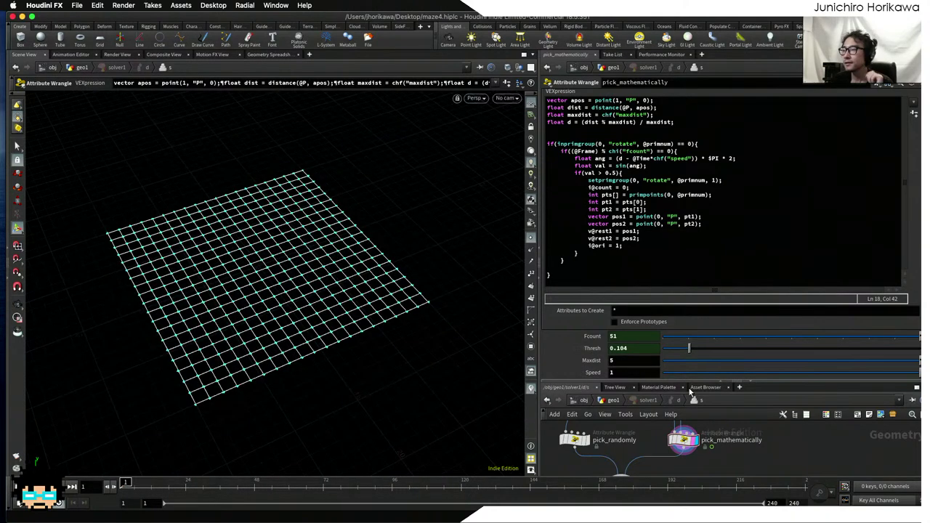
drag(688, 382, 689, 292)
middle_drag(682, 465, 682, 371)
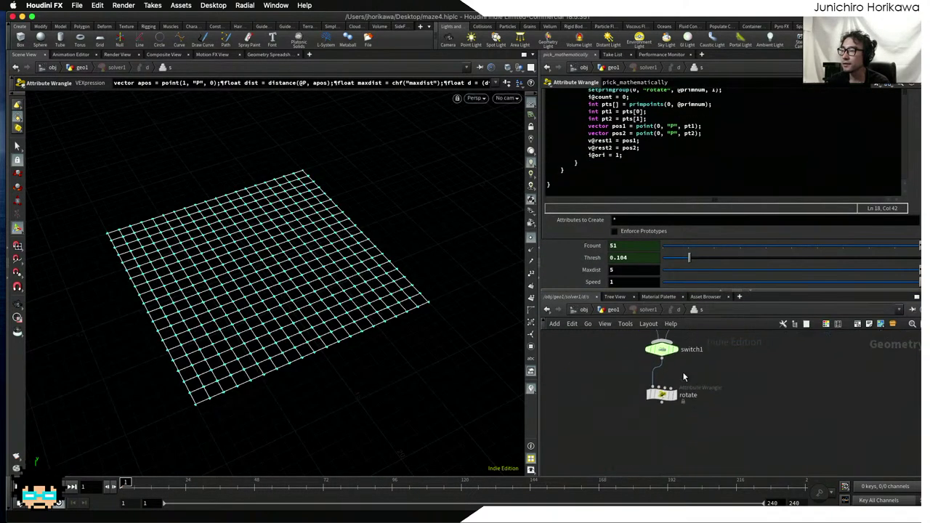
click(661, 388)
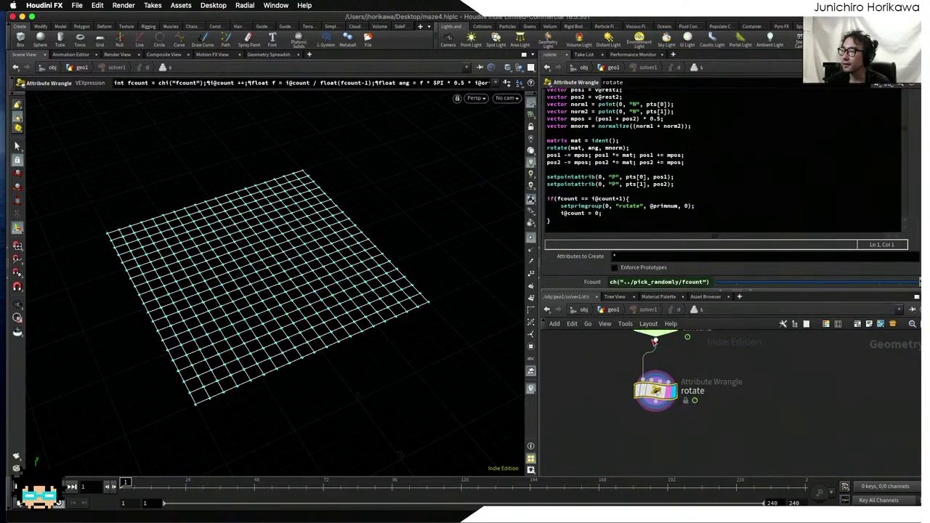
key(ctrl+s)
- Display solver1's output in geo1, play it, then rewind to frame 1
click(613, 310)
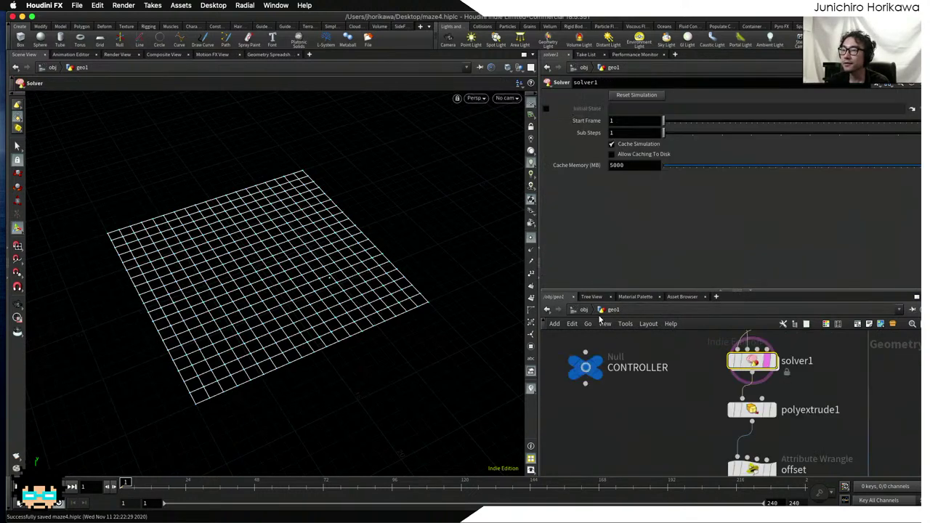
scroll(669, 440, down, 5)
scroll(661, 433, up, 4)
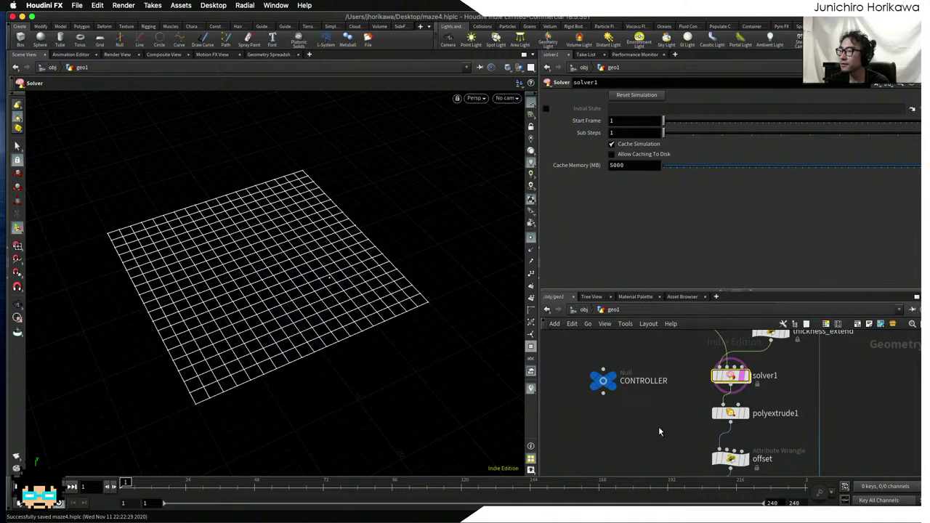
click(746, 376)
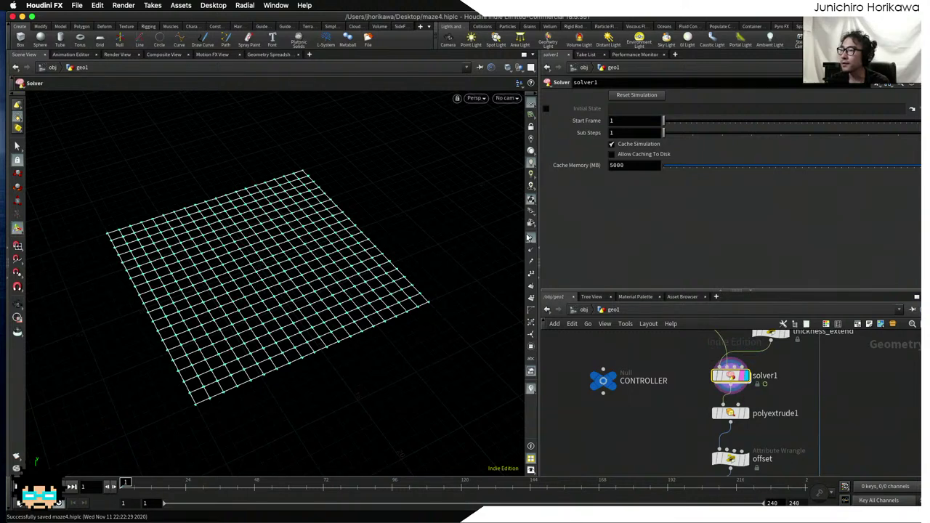
alt+drag(450, 239, 384, 280)
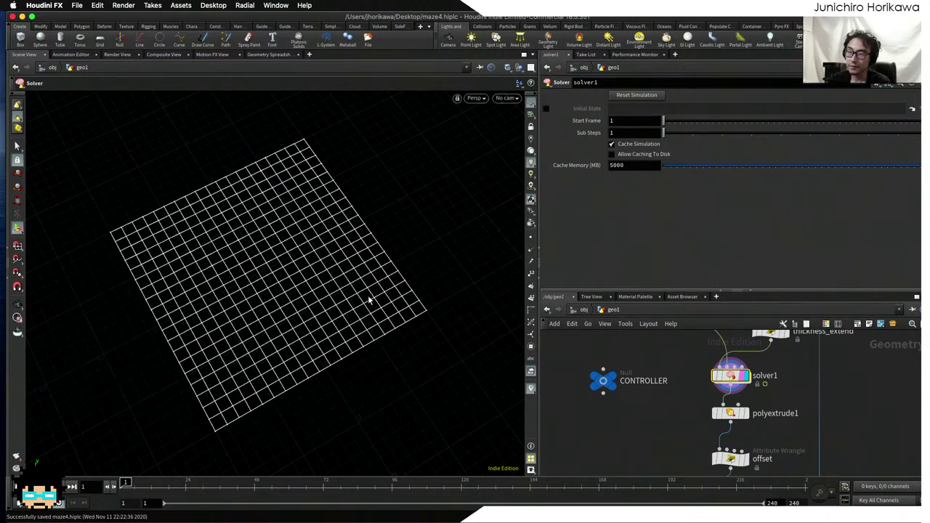
key(Up)
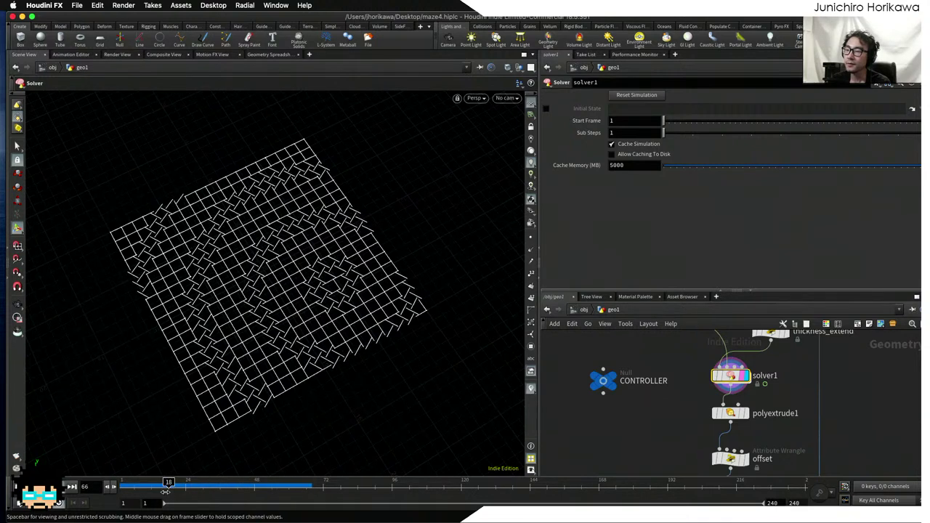
key(ctrl+Up)
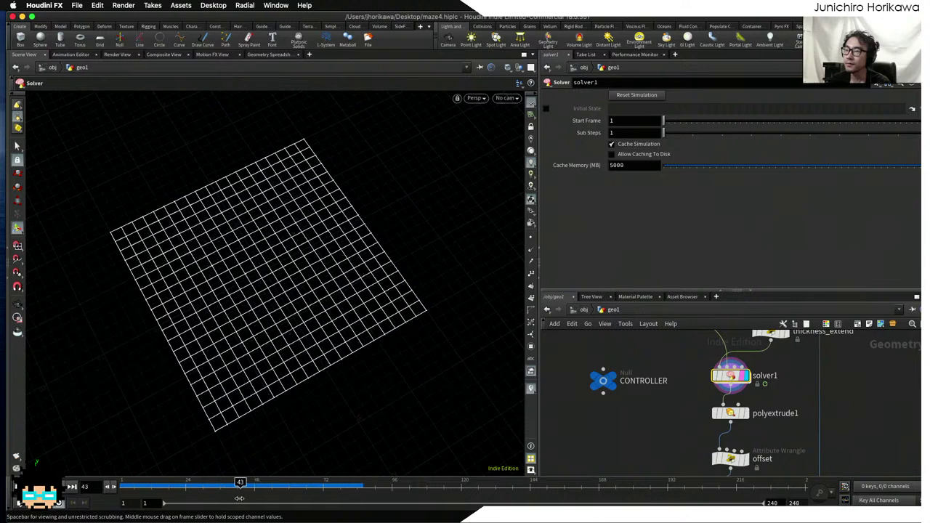
key(ctrl+Up)
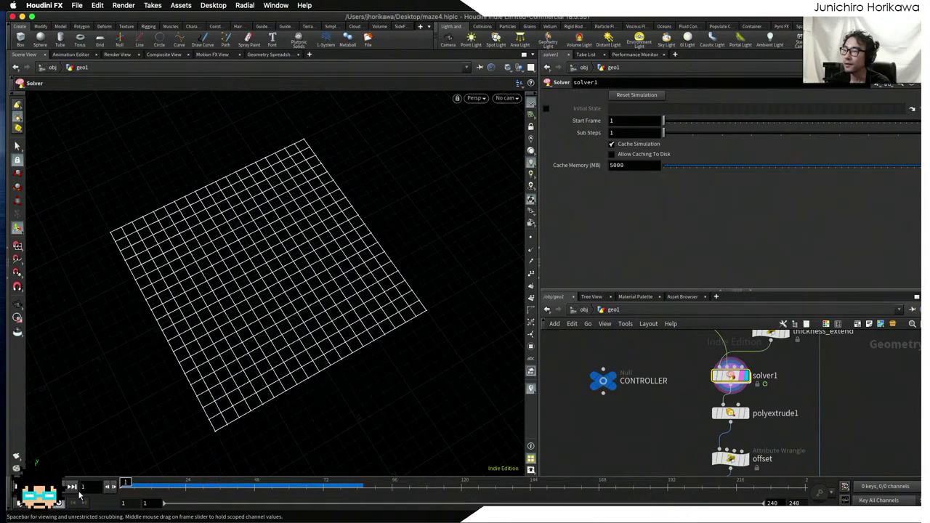
- Set the CONTROLLER rotation frame count to 15, play to frame 213, and enter solver1
click(603, 380)
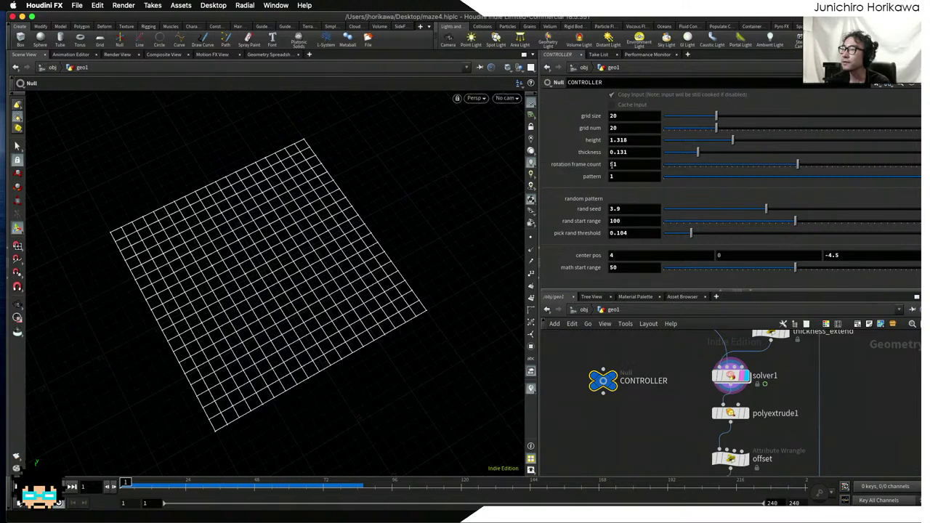
click(570, 165)
text(15)
key(Return)
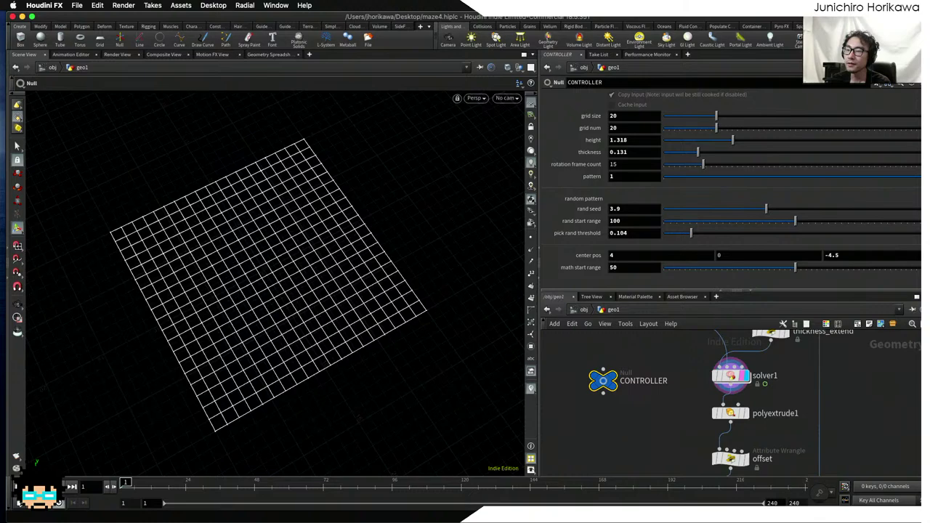
key(Up)
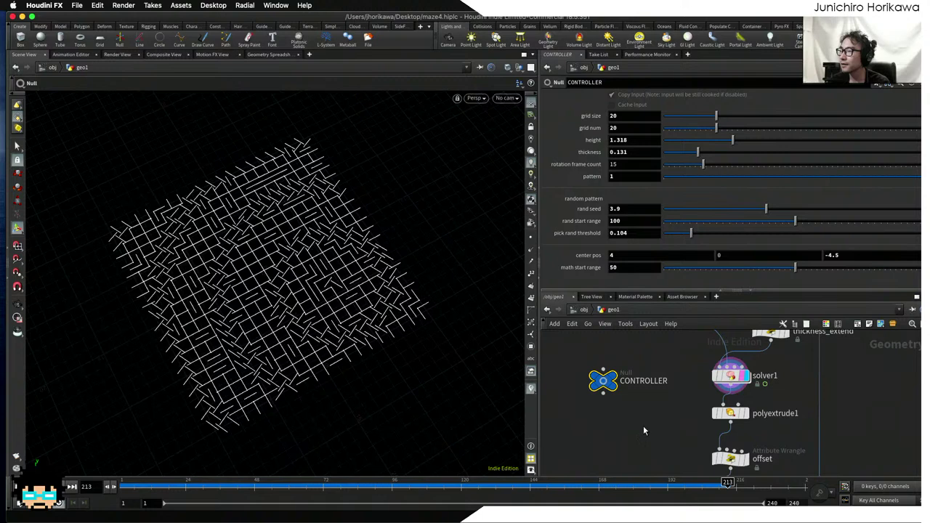
double_click(730, 376)
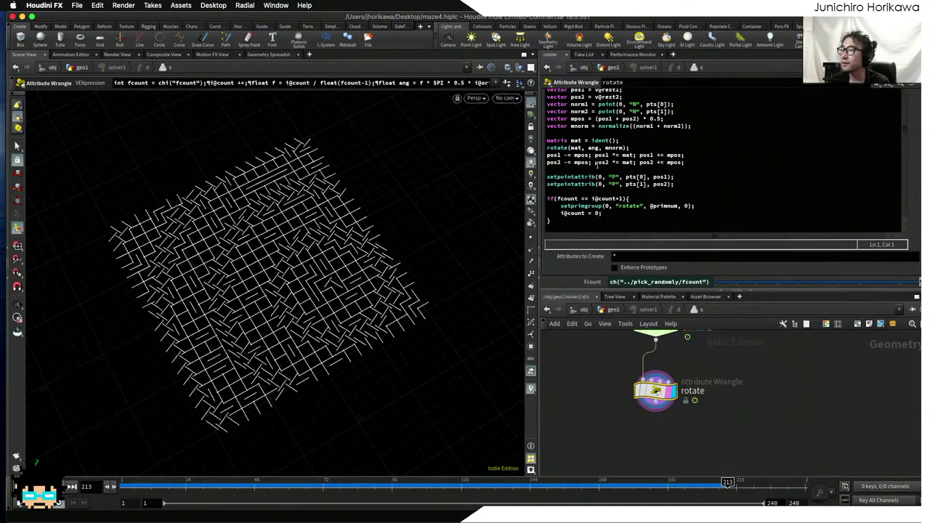
scroll(697, 422, up, 5)
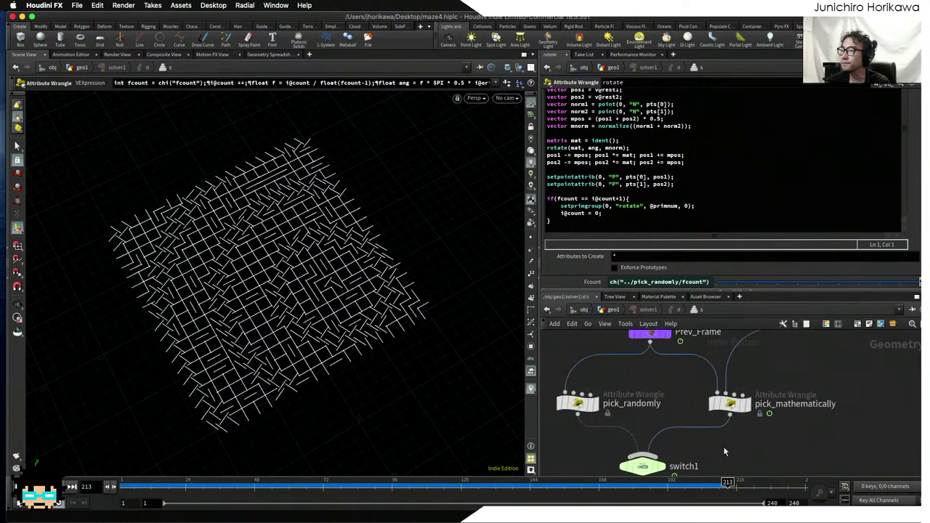
drag(774, 437, 717, 397)
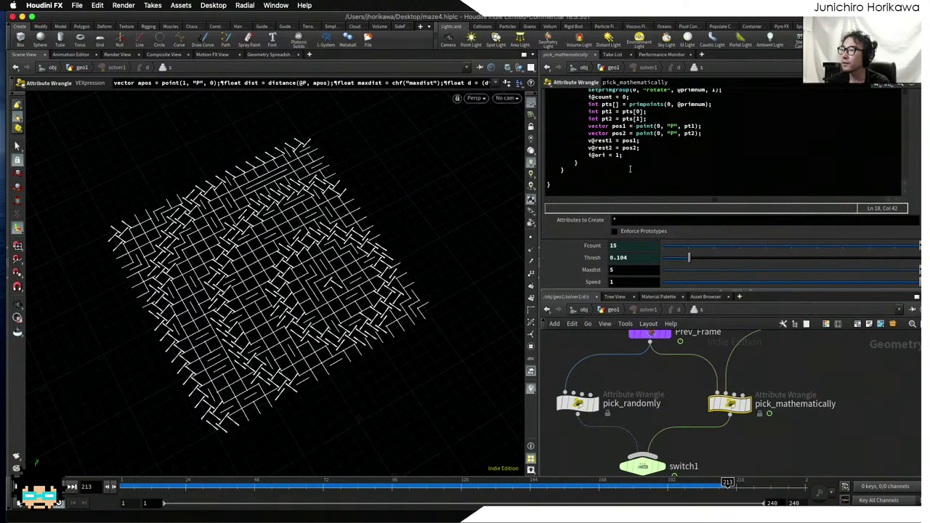
scroll(630, 169, up, 3)
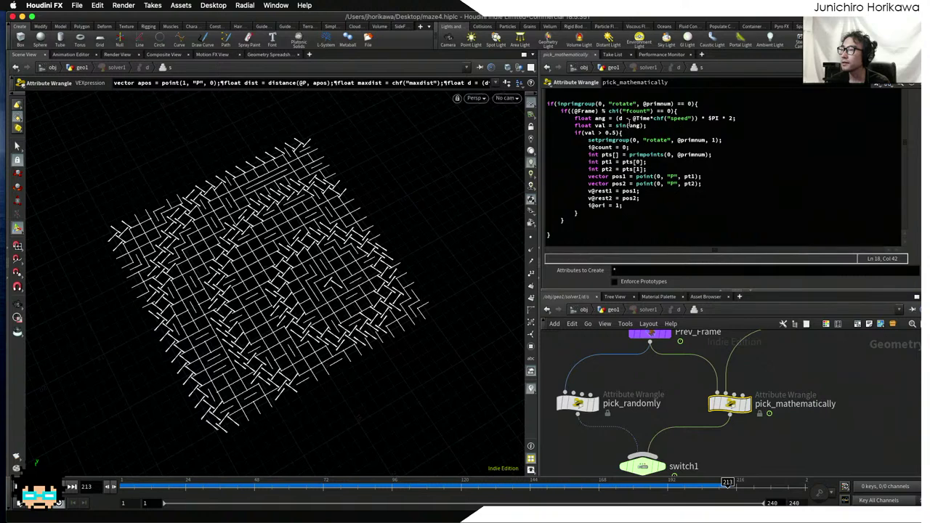
click(626, 118)
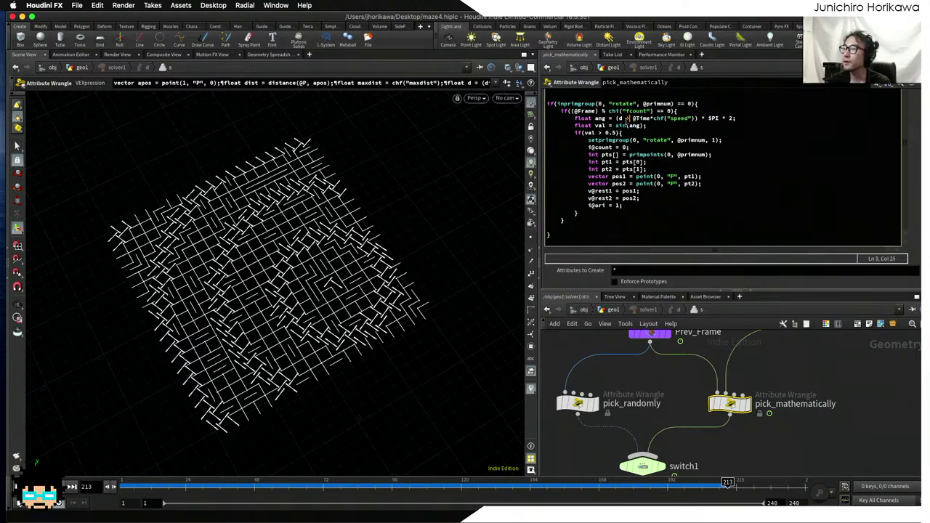
click(805, 394)
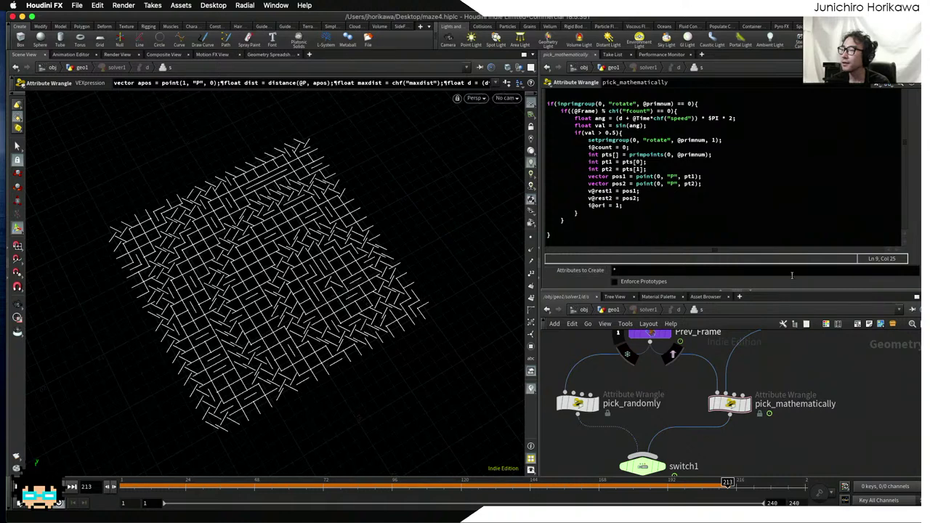
- Set Maxdist to 10 and return to the geo1 network
scroll(899, 234, down, 2)
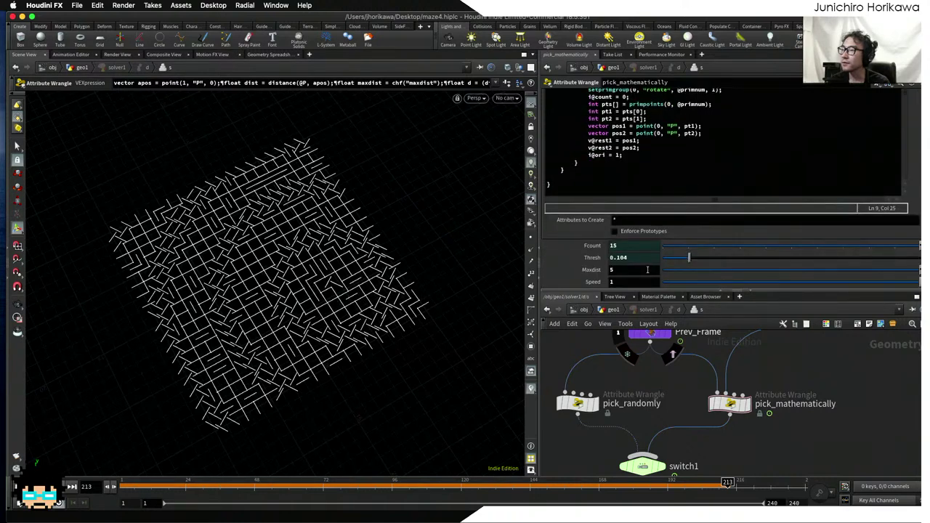
click(616, 270)
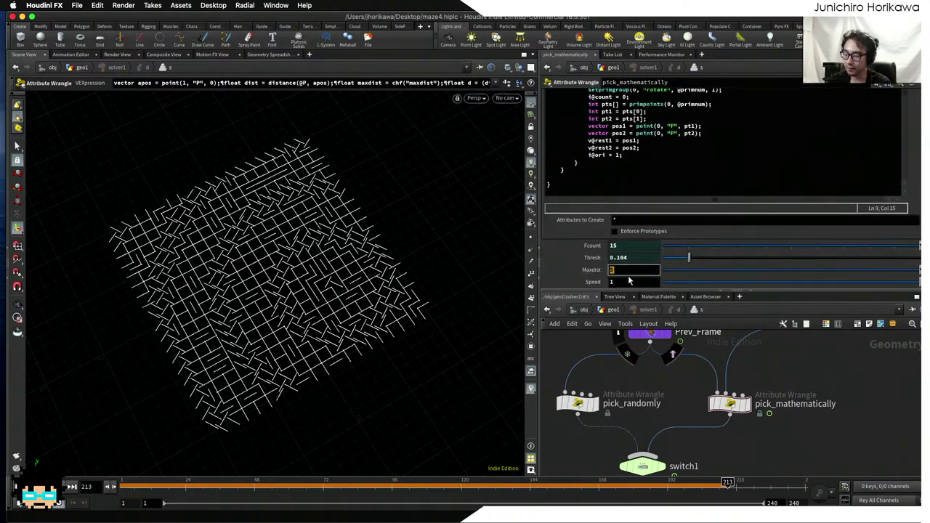
key(Return)
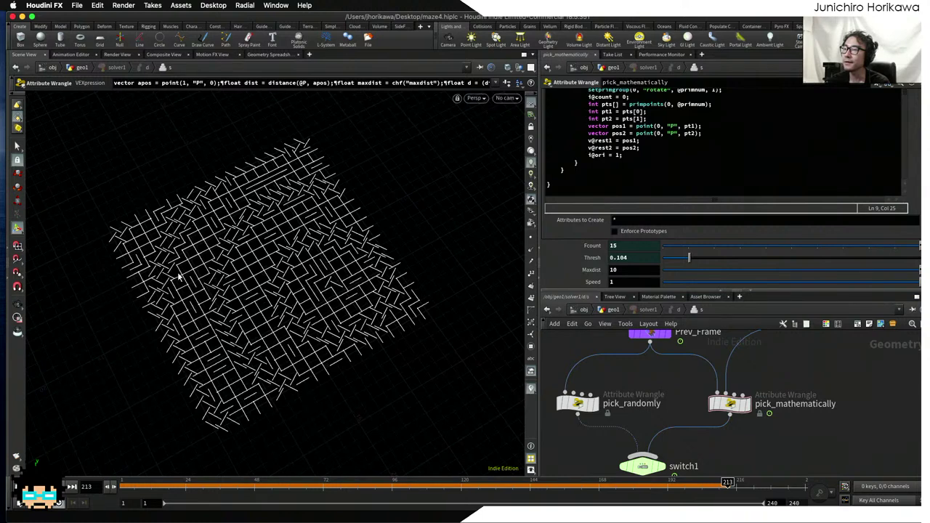
click(603, 309)
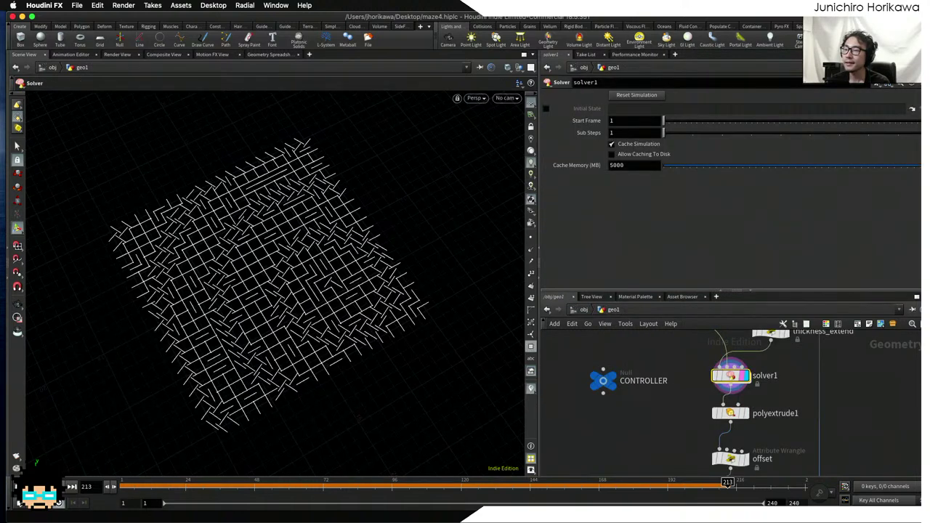
- Rewind to frame 1 and save maze4.hiplc
key(super+Up)
key(super+s)
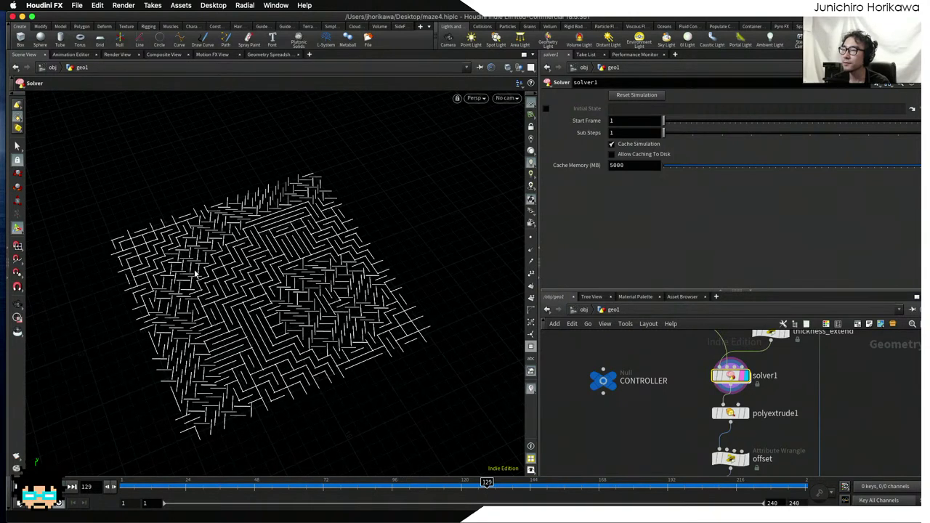
- Set pick_mathematically's Speed to 0.1 inside solver1
double_click(730, 376)
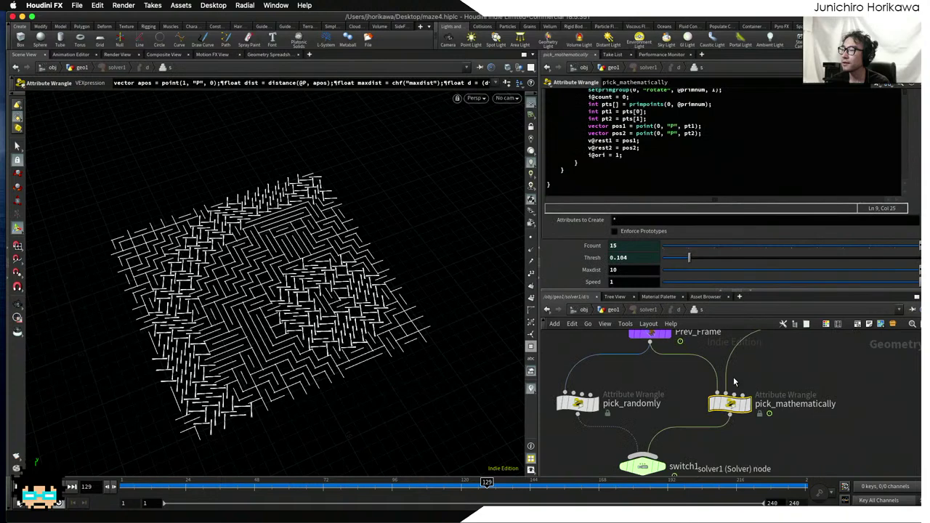
click(637, 282)
key(BackSpace)
text(0.1)
key(Return)
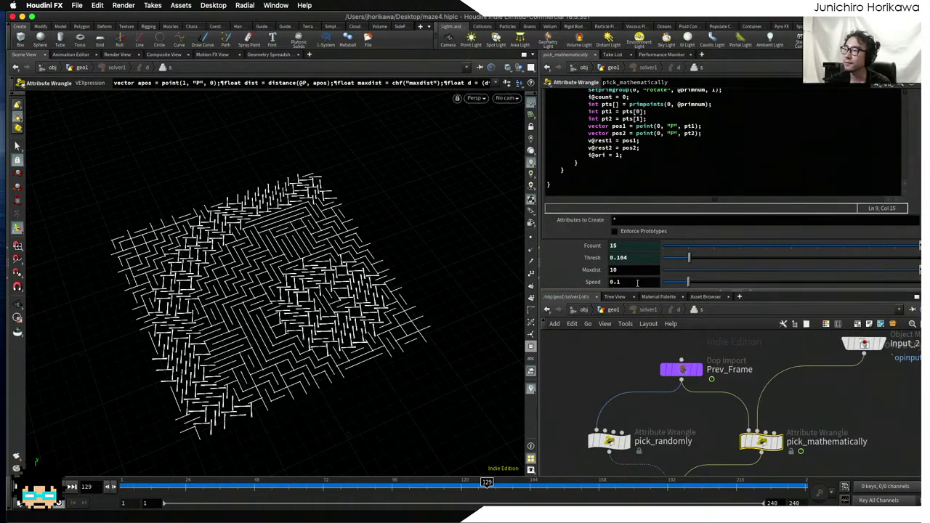
- Reset solver1's simulation in geo1 and replay it from frame 1
click(614, 310)
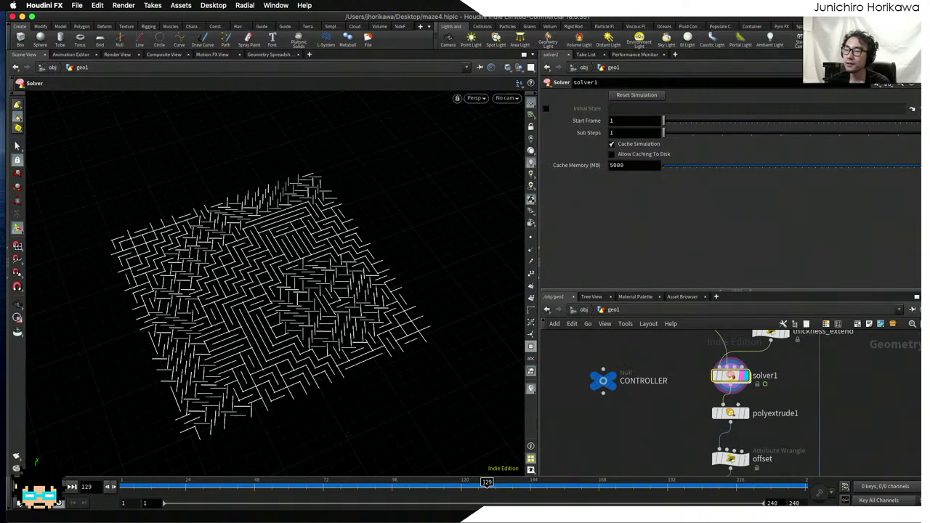
click(69, 486)
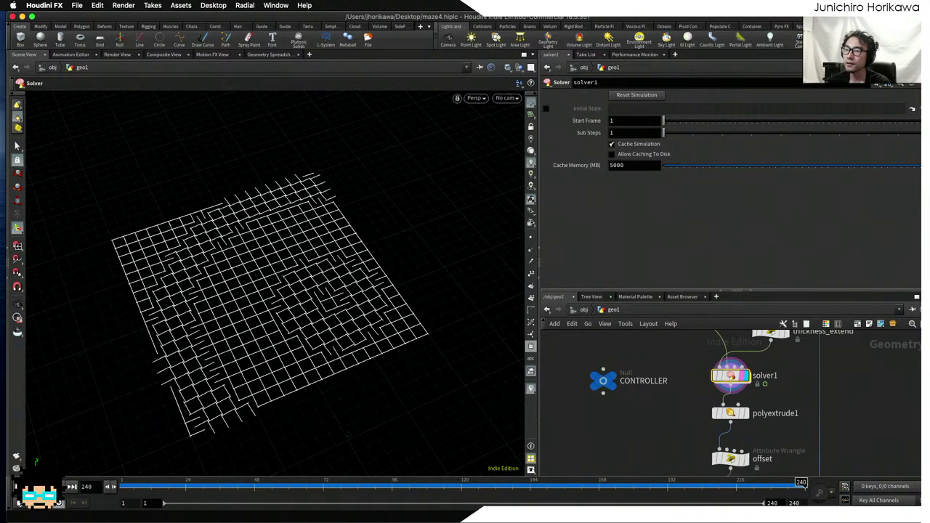
key(ctrl+Up)
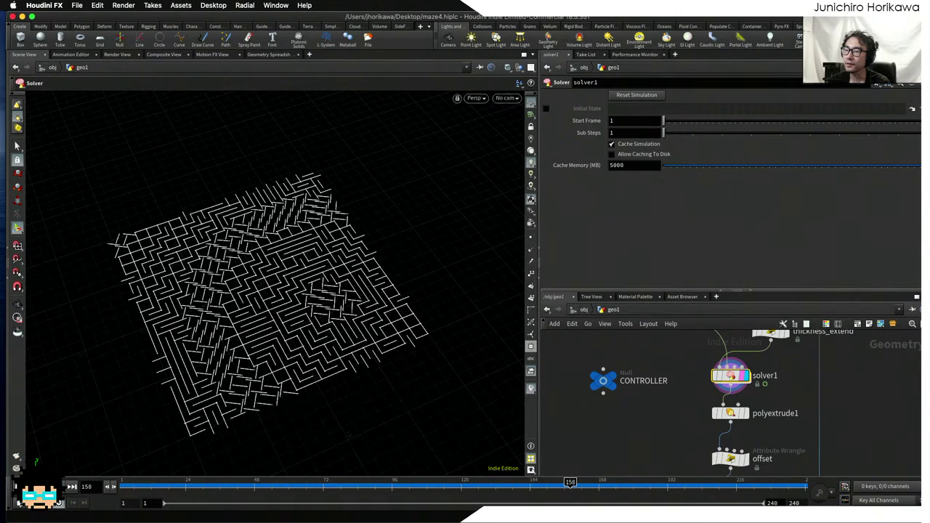
key(ctrl+Up)
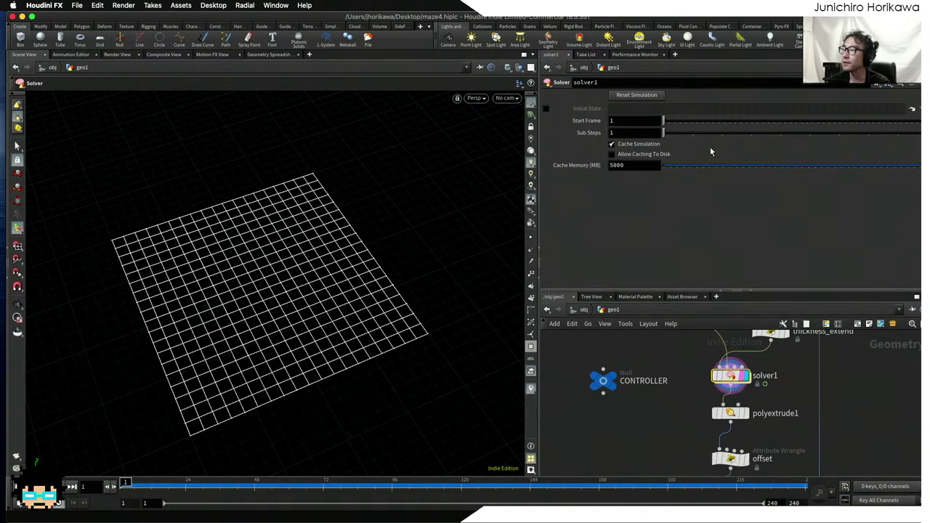
click(648, 97)
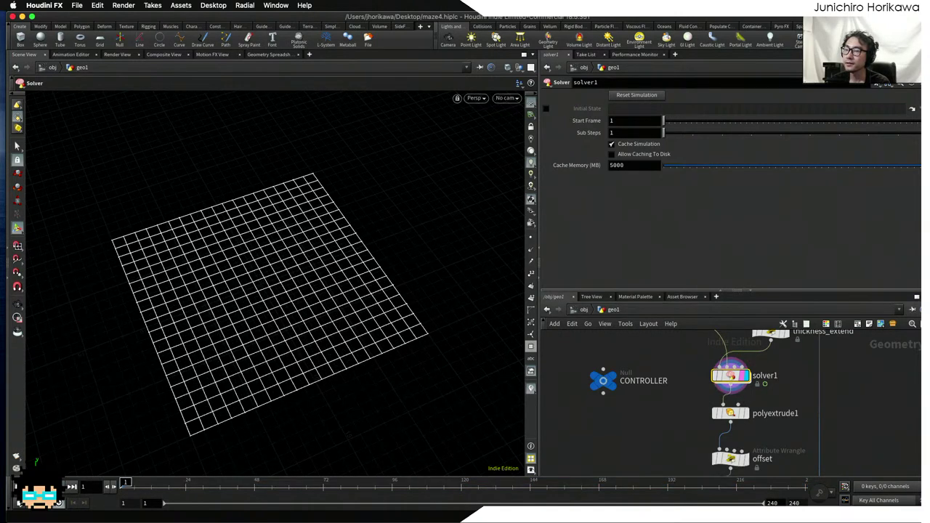
key(Up)
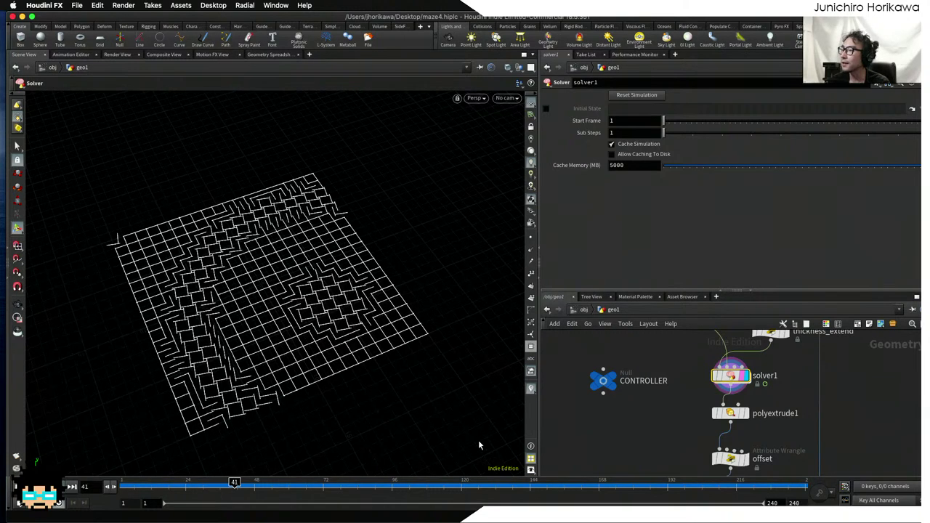
- Set pick_mathematically's Speed to 0.2
double_click(730, 376)
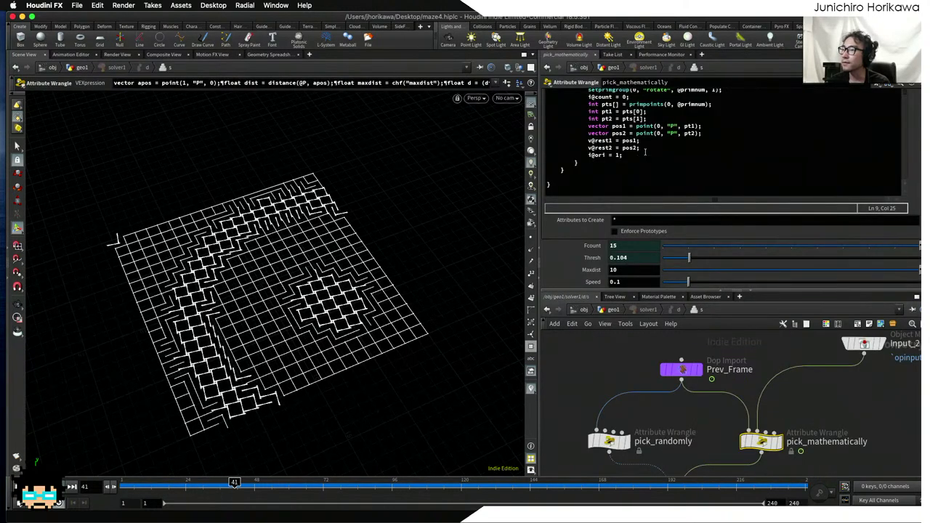
scroll(646, 118, up, 2)
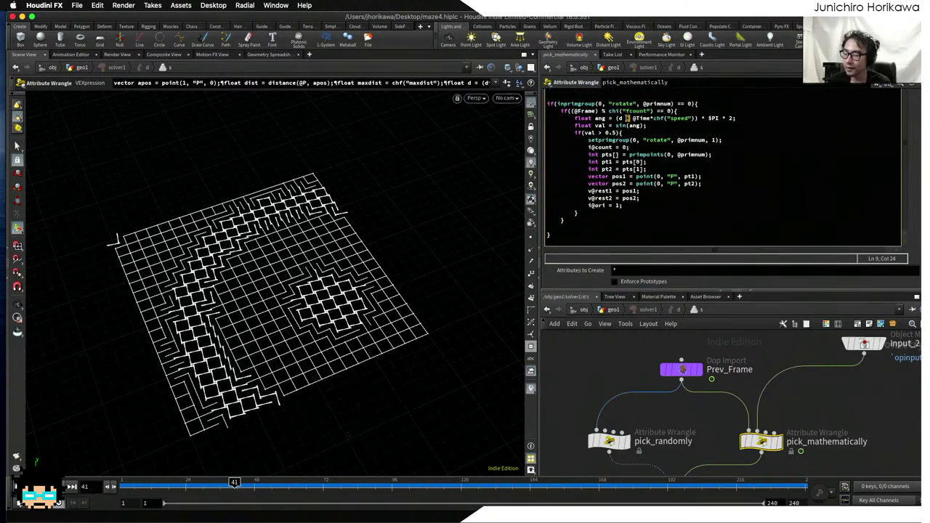
scroll(647, 254, down, 3)
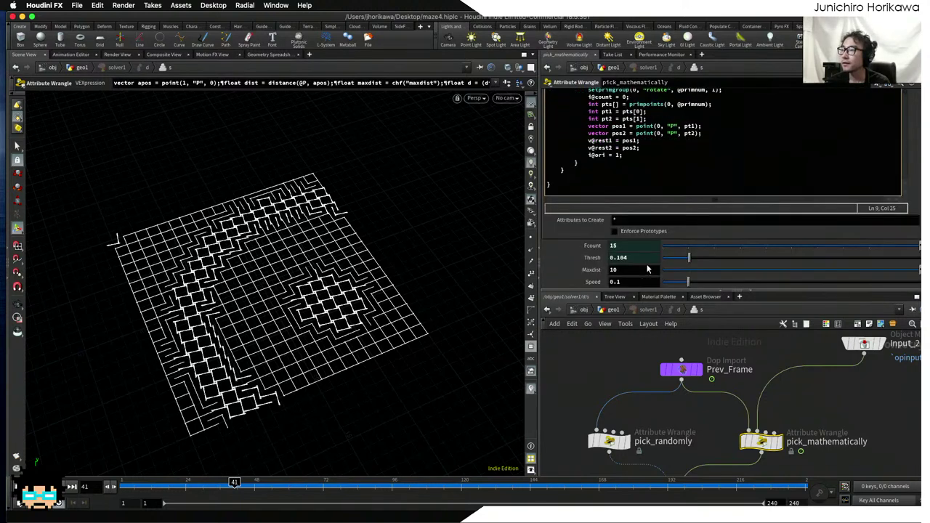
click(631, 281)
text(-0.27)
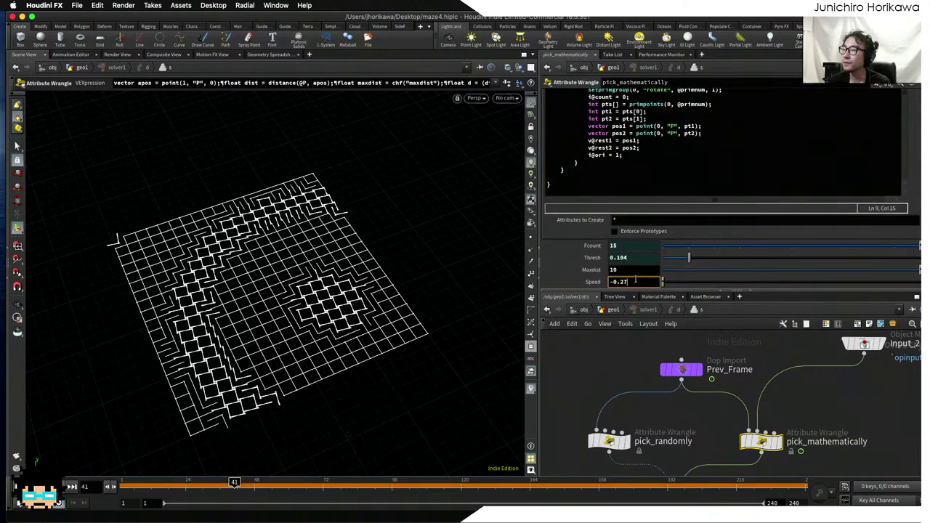
key(BackSpace)
key(BackSpace)
key(BackSpace)
key(BackSpace)
key(BackSpace)
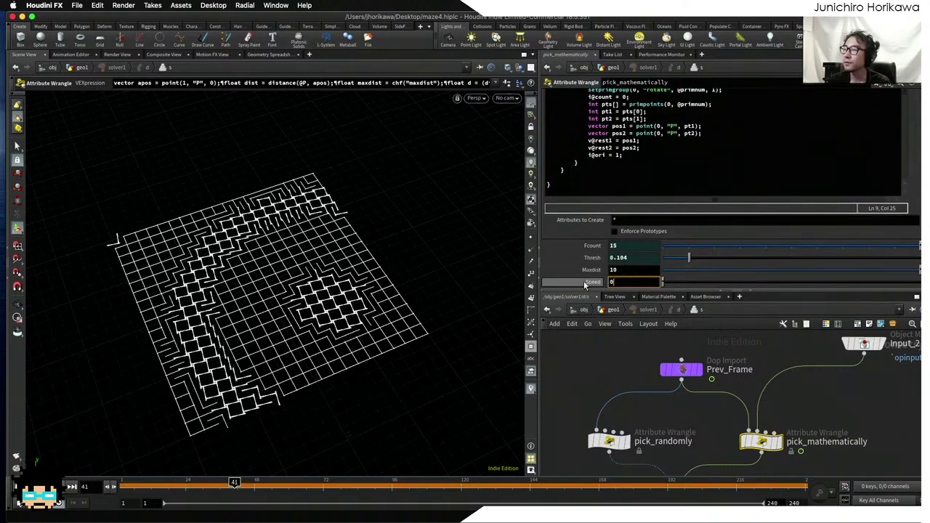
text(0.)
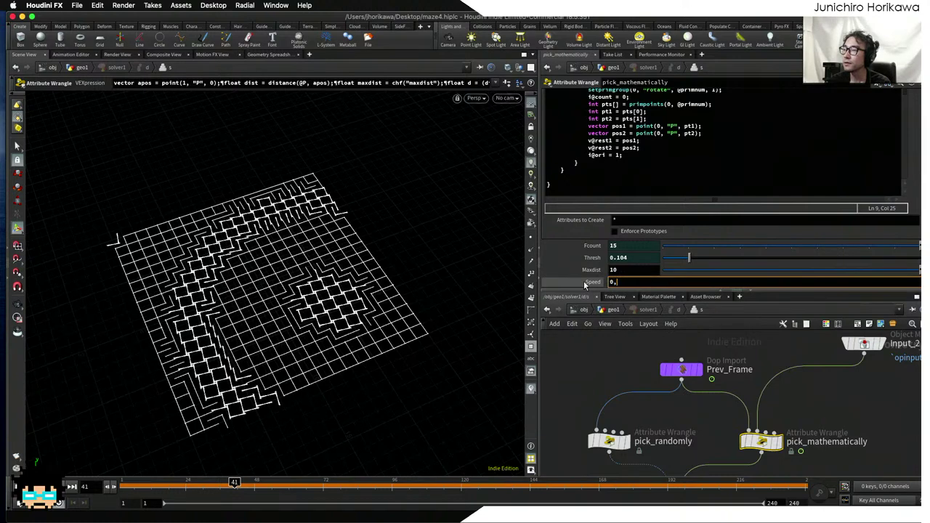
text(2)
key(Return)
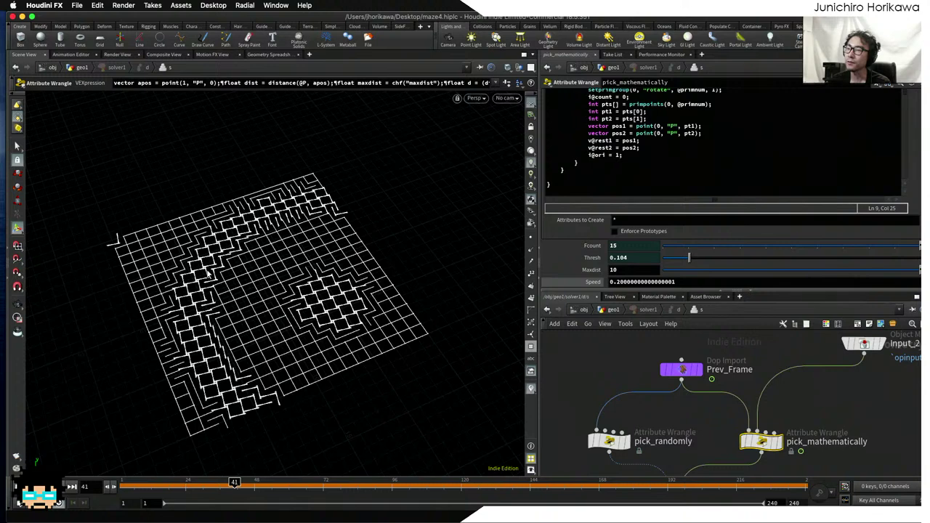
- Replay the simulation in geo1 and scrub the timeline between frames 36 and 70
click(613, 309)
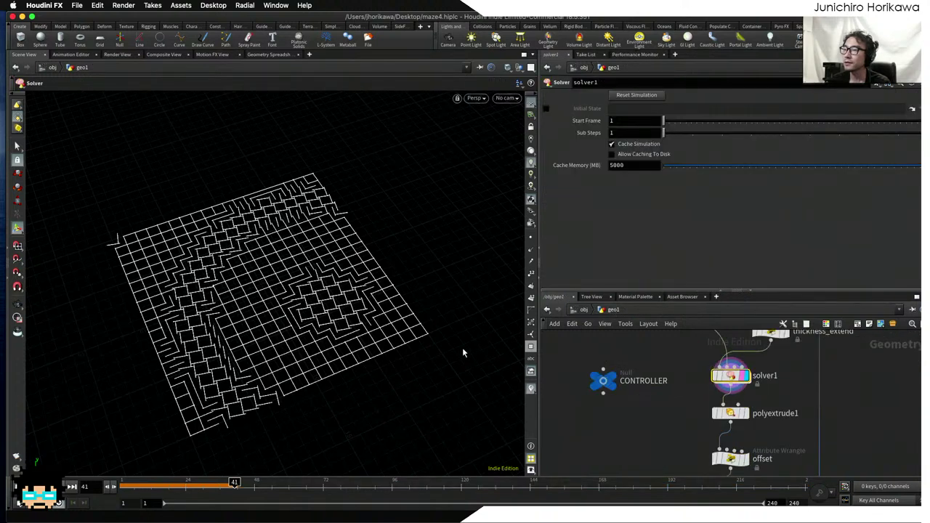
click(71, 486)
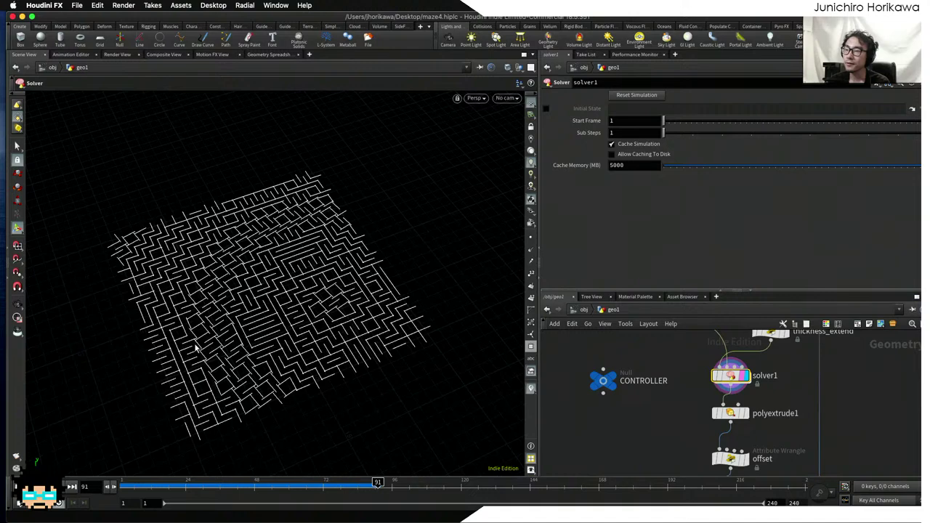
drag(217, 482, 280, 490)
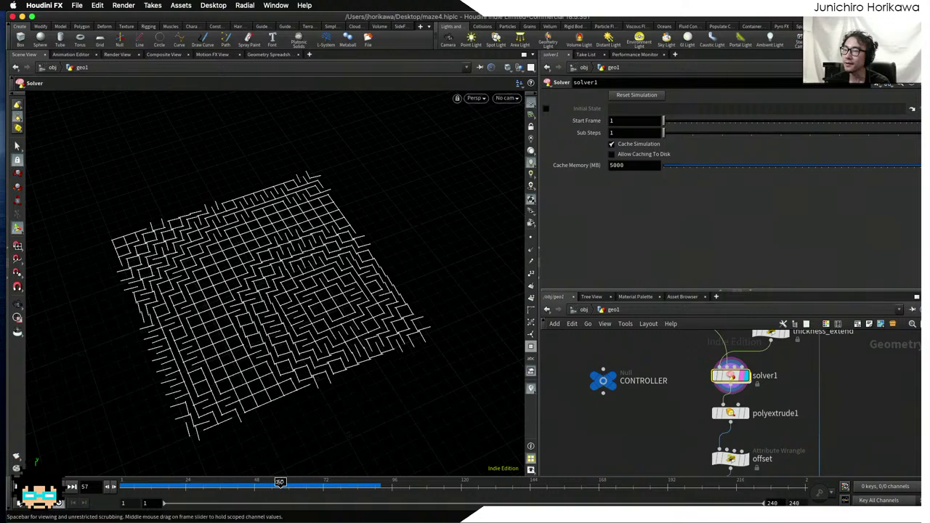
drag(280, 483, 125, 484)
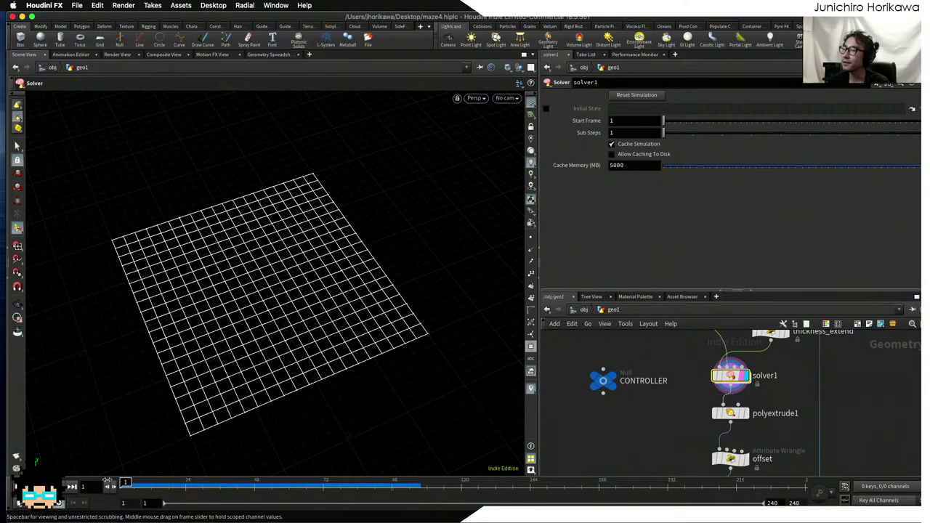
- Save maze4.hiplc, copy CONTROLLER's math start range parameter, and enter solver1's pick_mathematically wrangle
key(ctrl+s)
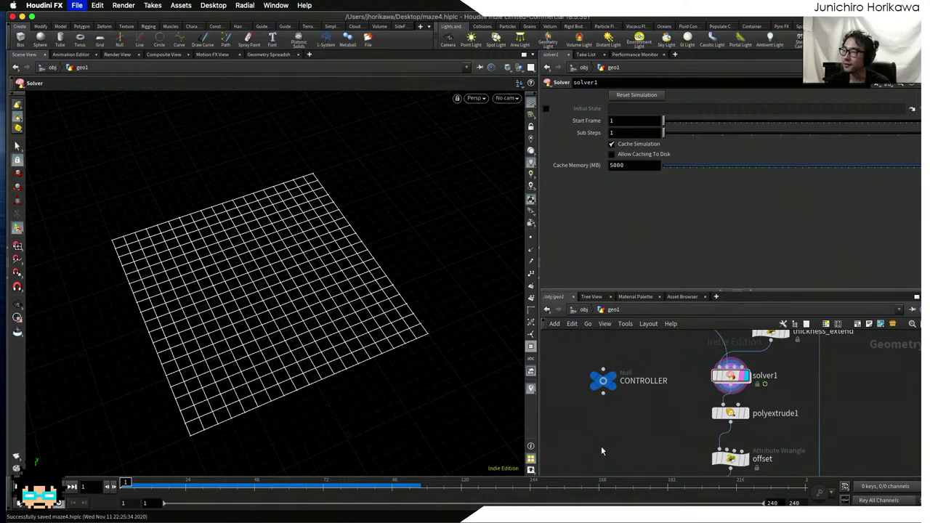
scroll(629, 430, up, 2)
click(613, 407)
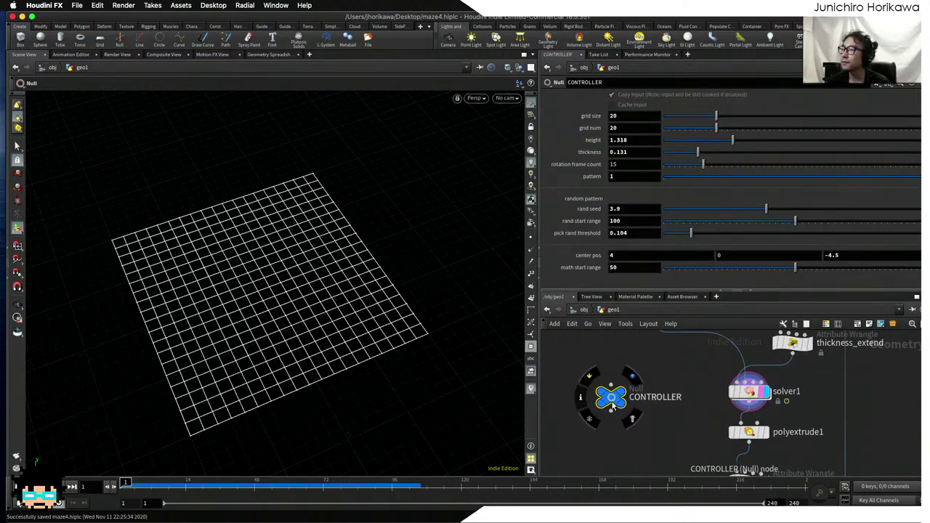
right_click(621, 268)
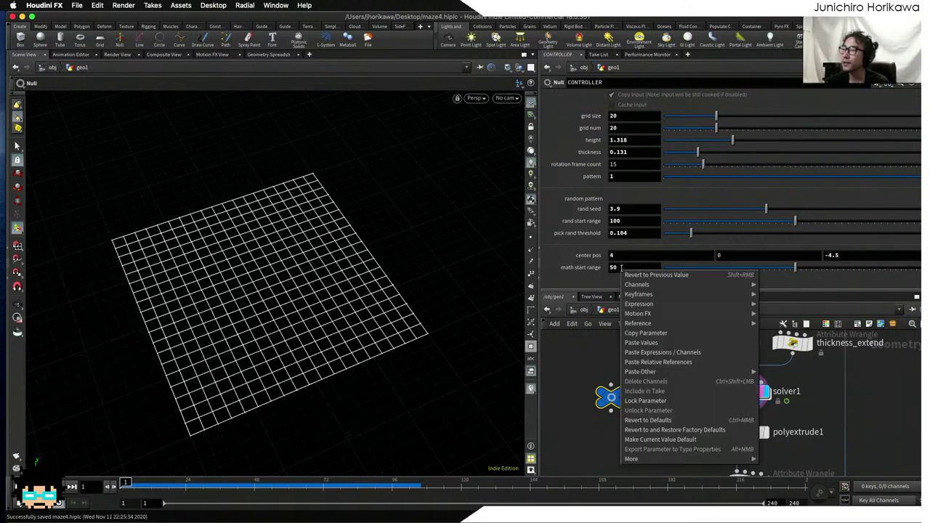
click(672, 332)
middle_drag(672, 383, 643, 349)
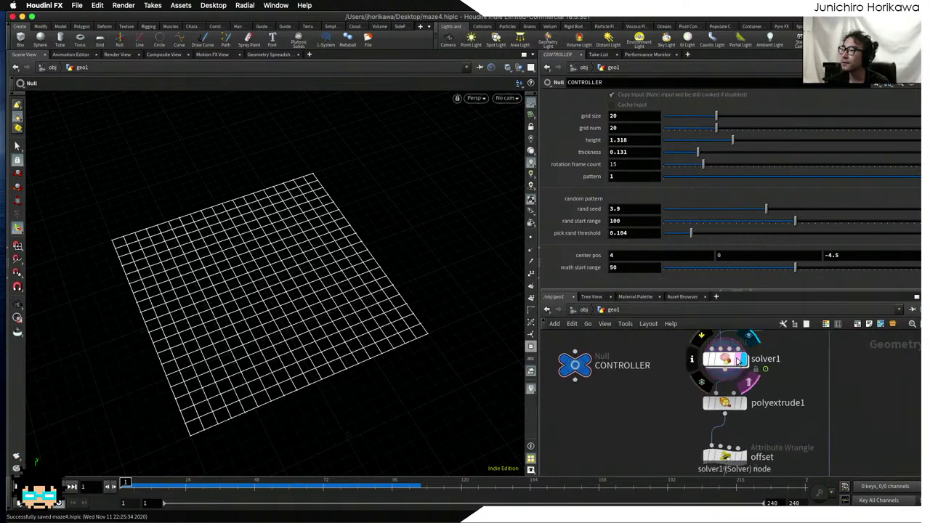
double_click(724, 356)
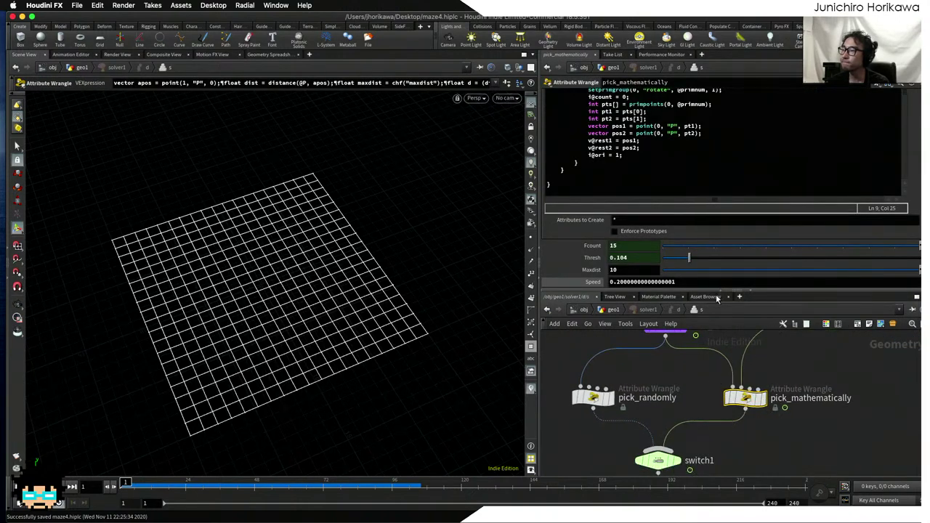
- Add the line int startrange = chi("startrange") after the float d line
drag(718, 293, 718, 375)
click(695, 159)
key(Return)
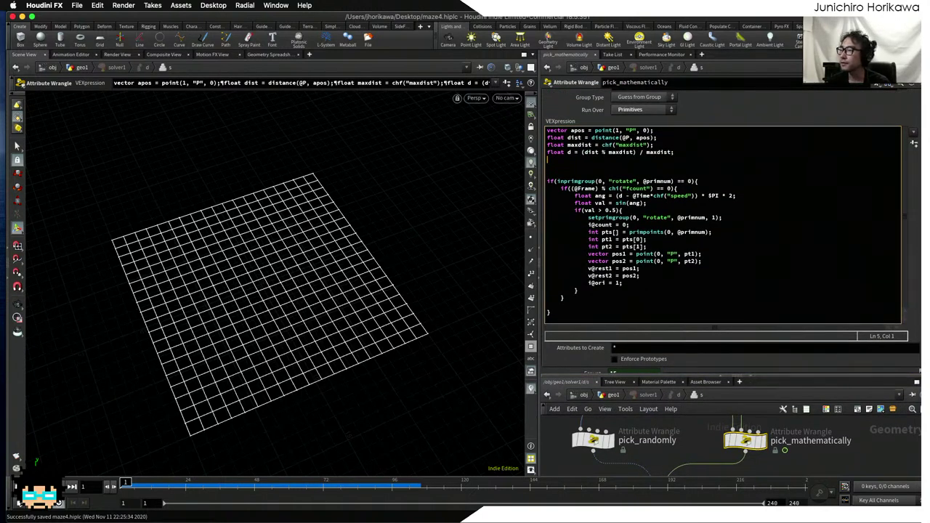
scroll(724, 326, down, 2)
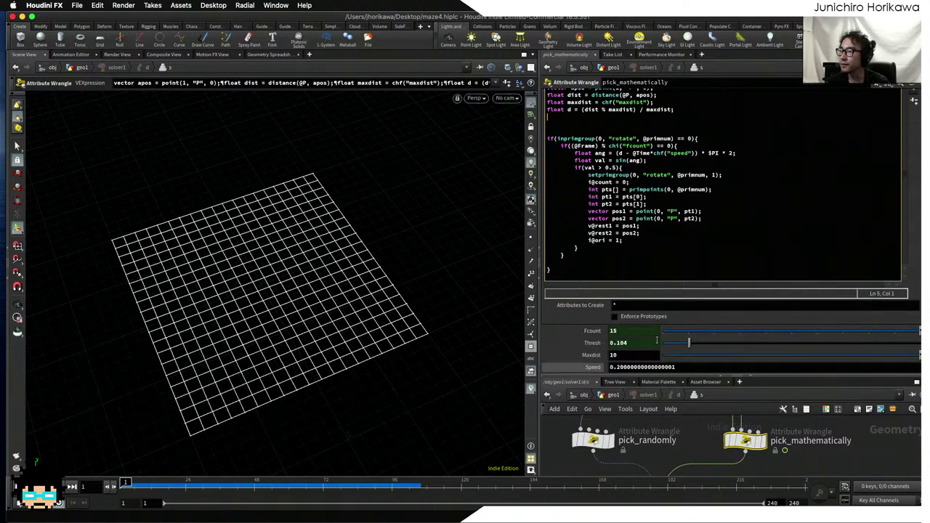
scroll(914, 309, up, 3)
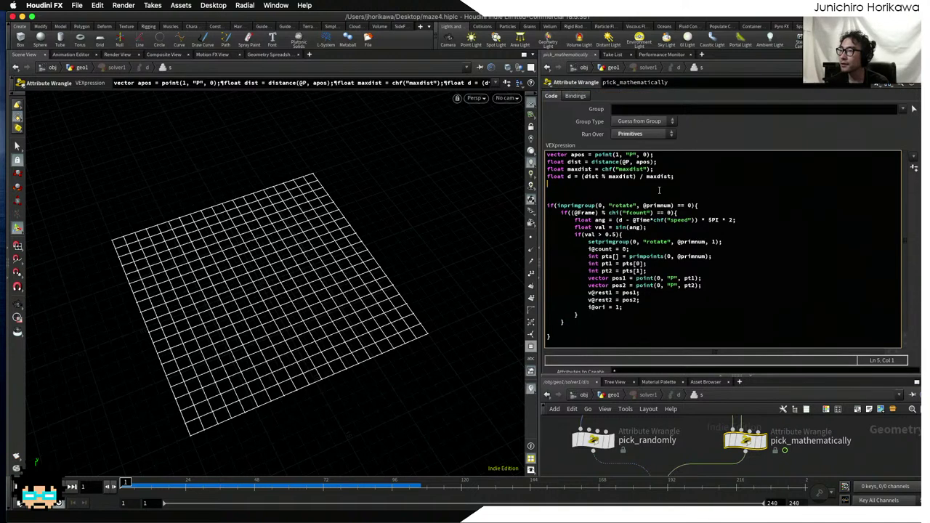
text(int )
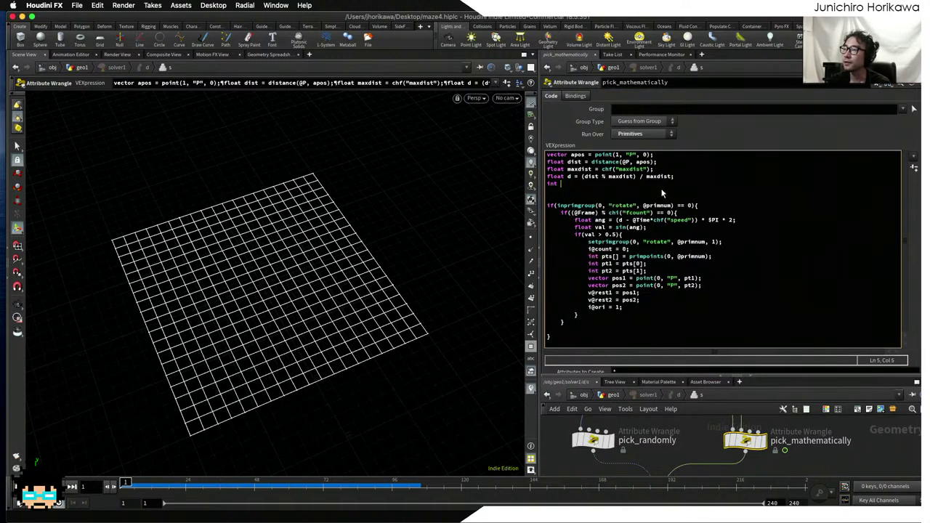
text(st)
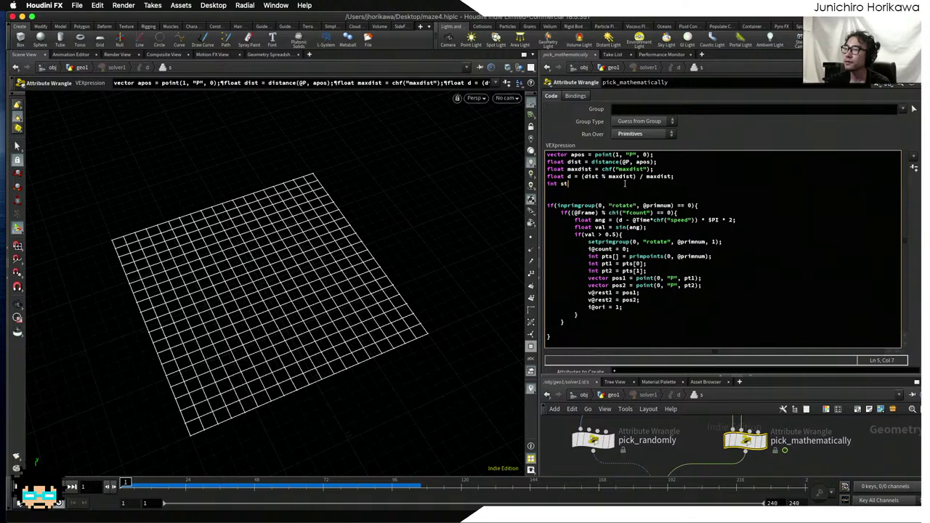
text(artrange = chi)
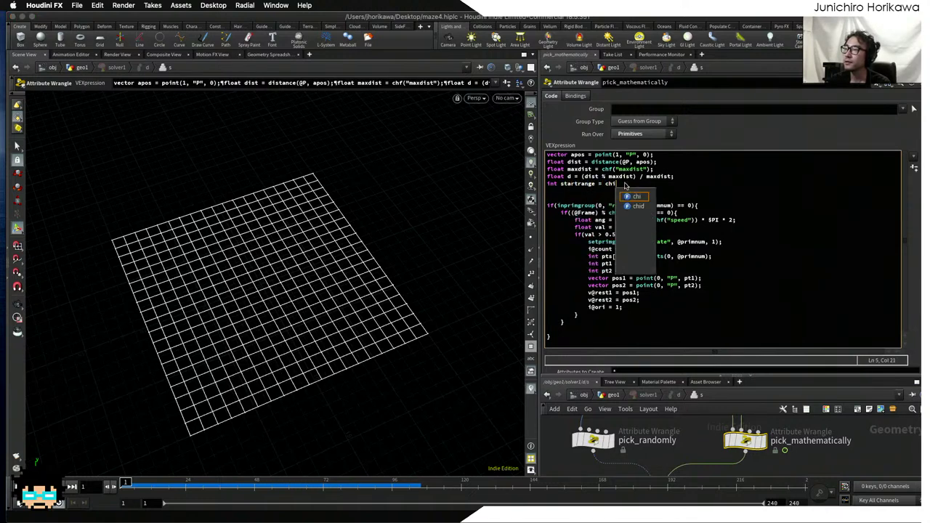
text(("start)
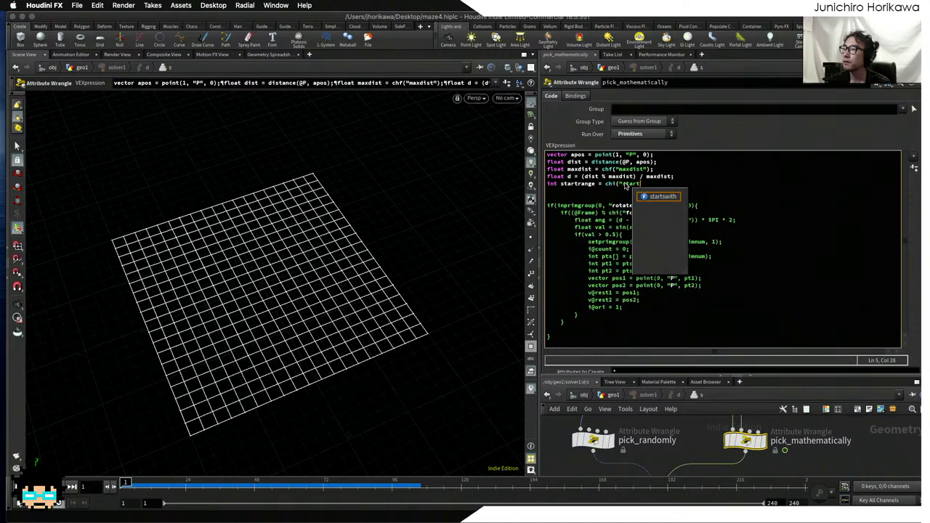
text(range");)
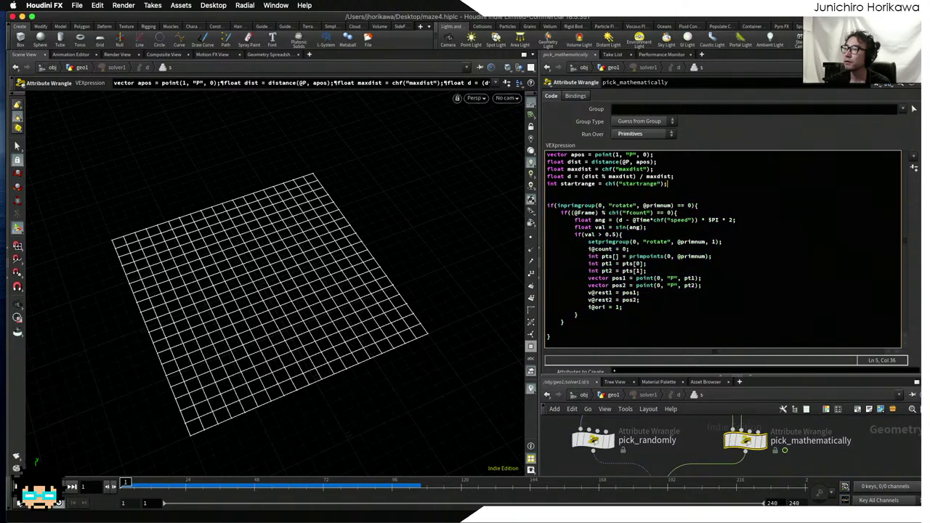
- Generate spare parameters for the code's channels, giving a Startrange parameter at 0
click(914, 168)
scroll(651, 365, down, 3)
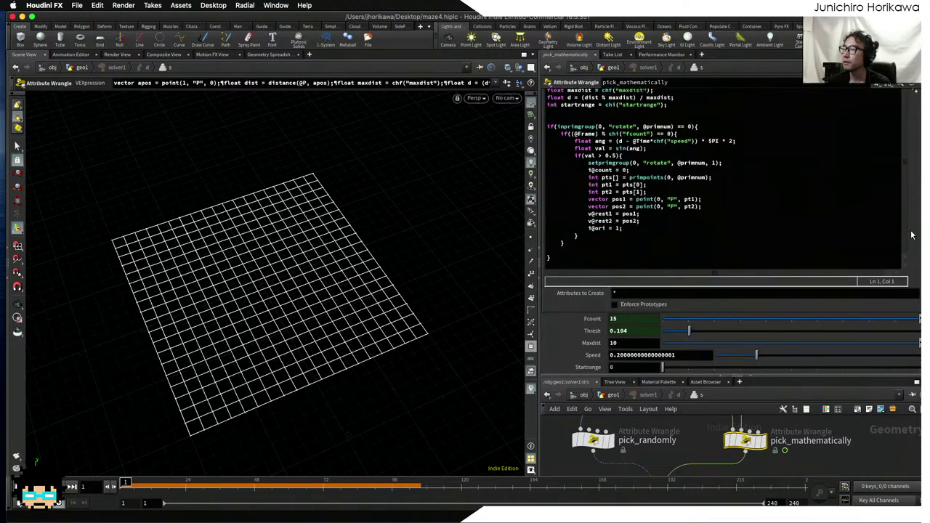
click(652, 365)
- Paste a relative reference to CONTROLLER's math_start_range into Startrange, evaluating to 50
right_click(649, 367)
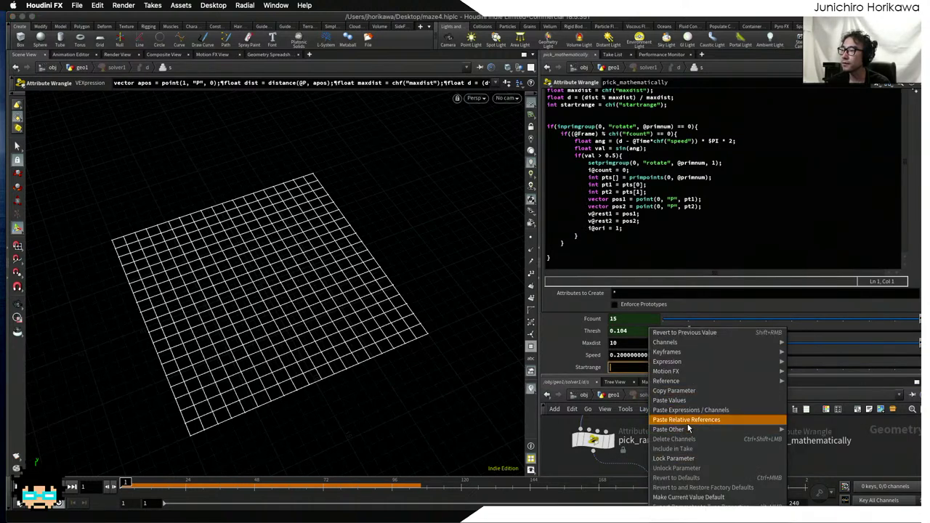
click(688, 429)
key(Return)
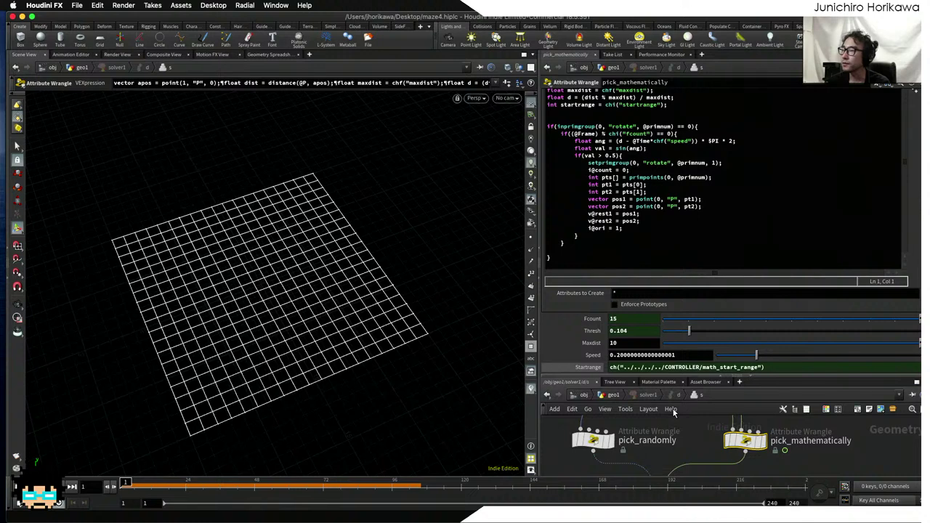
click(596, 369)
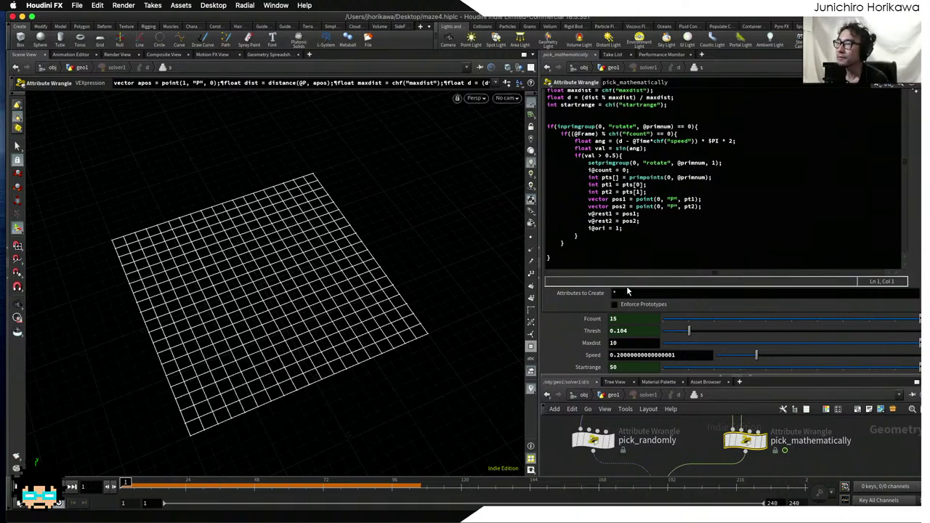
click(585, 134)
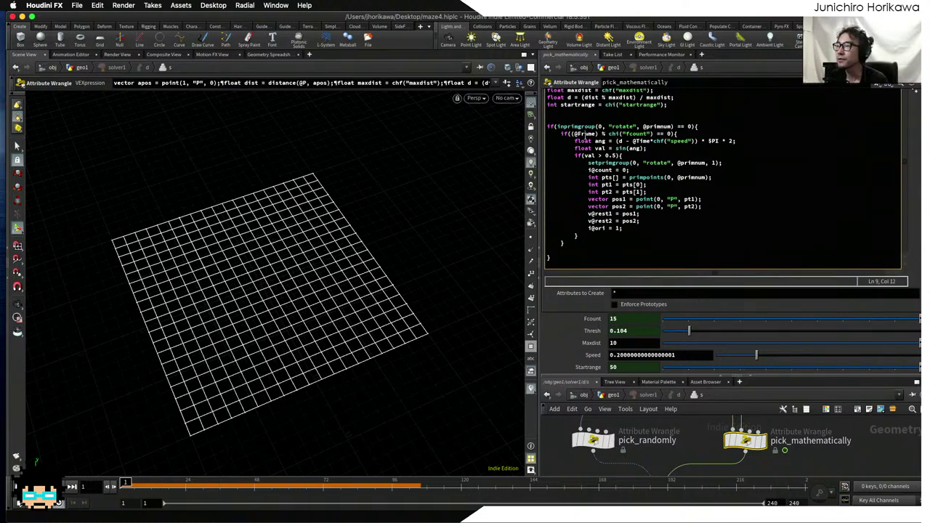
click(598, 134)
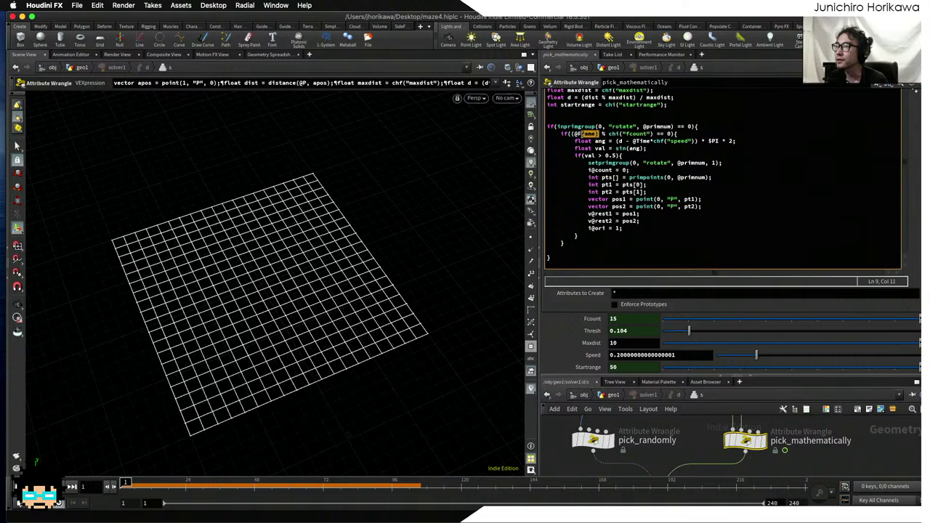
drag(573, 133, 597, 134)
scroll(608, 156, up, 2)
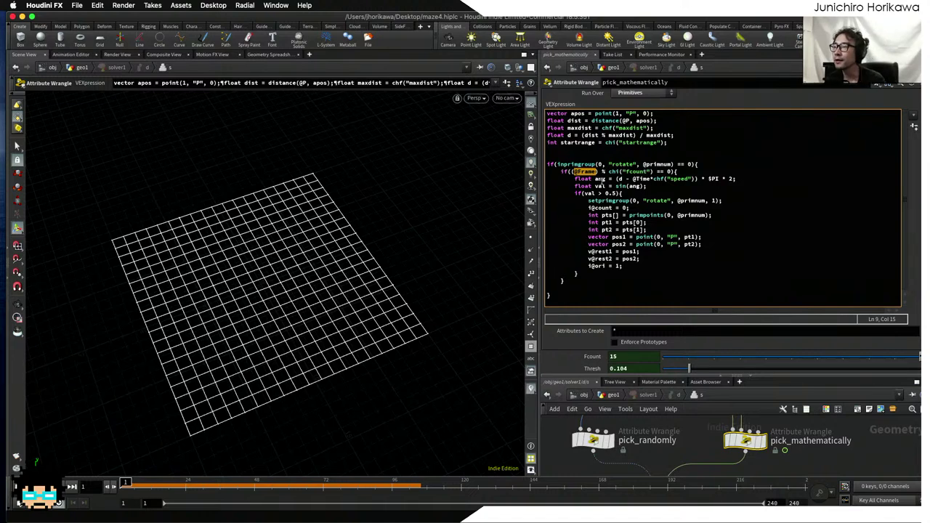
click(594, 172)
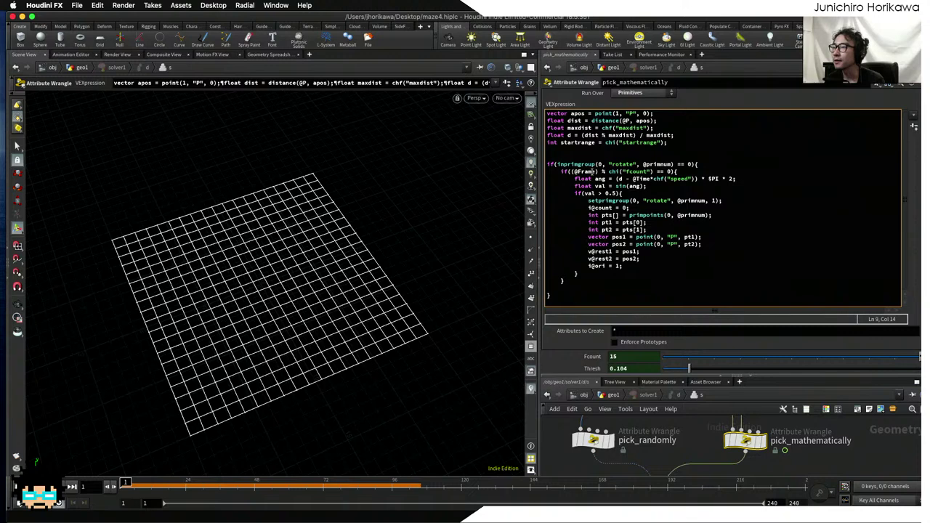
click(588, 158)
key(BackSpace)
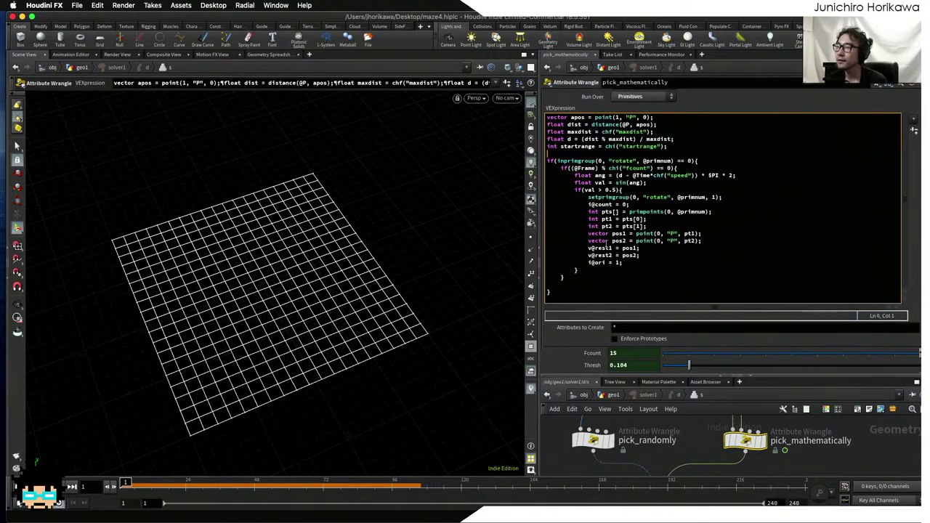
scroll(639, 357, down, 2)
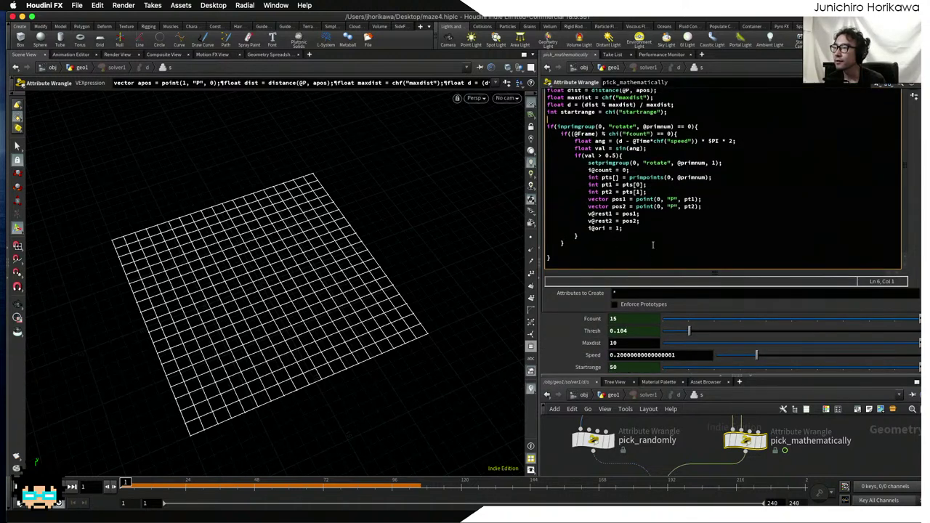
scroll(652, 245, up, 3)
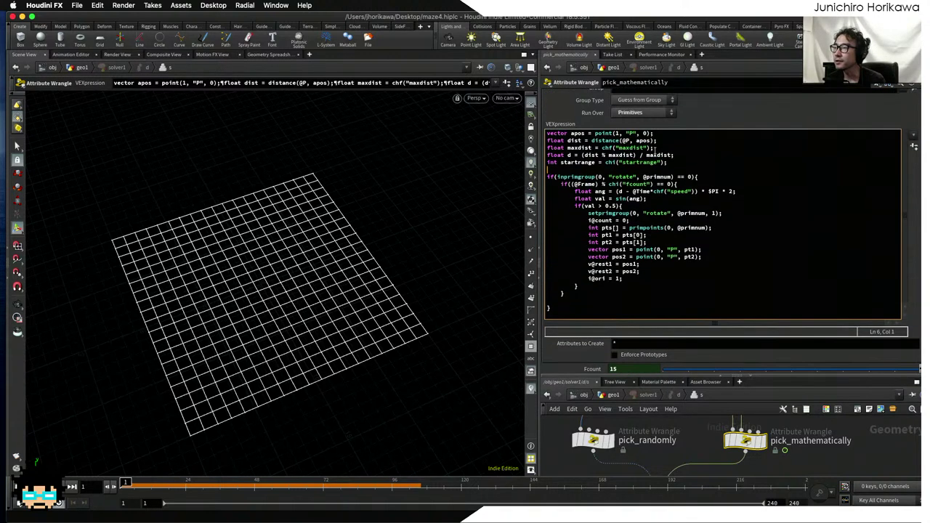
double_click(570, 155)
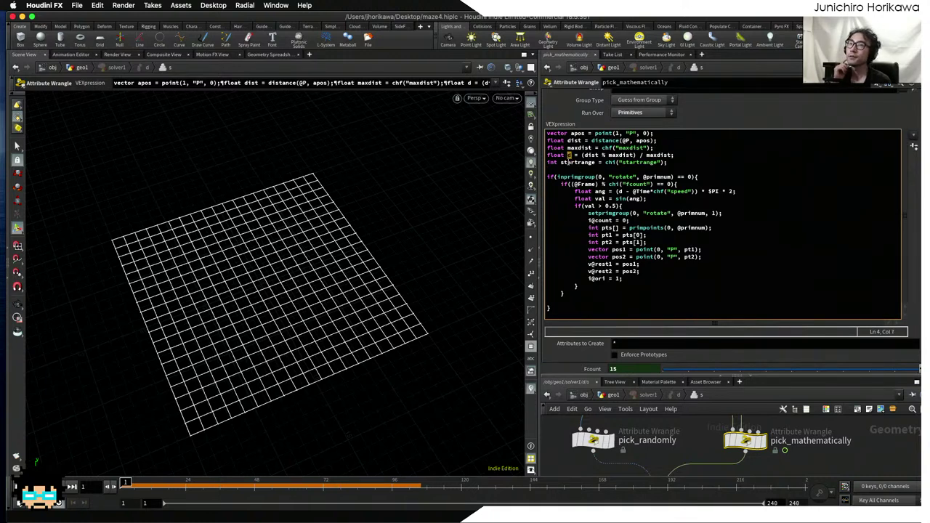
click(596, 184)
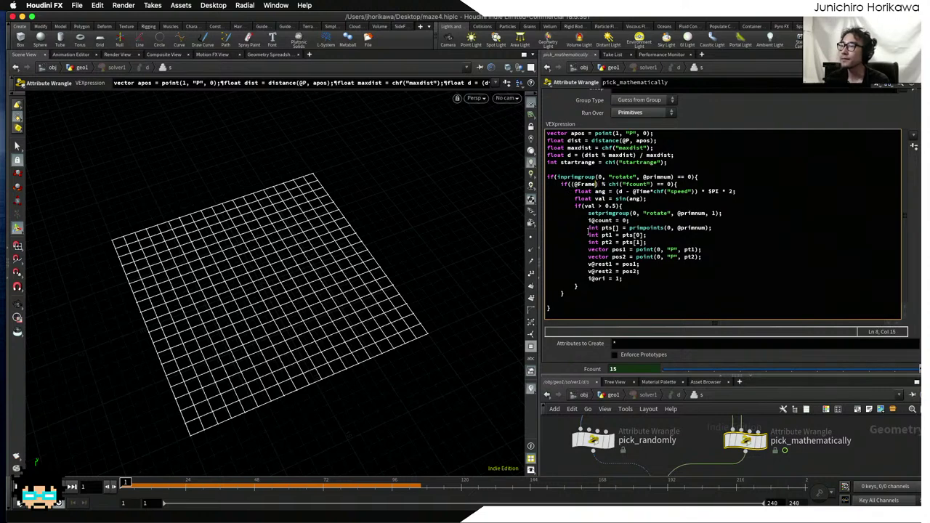
text(+)
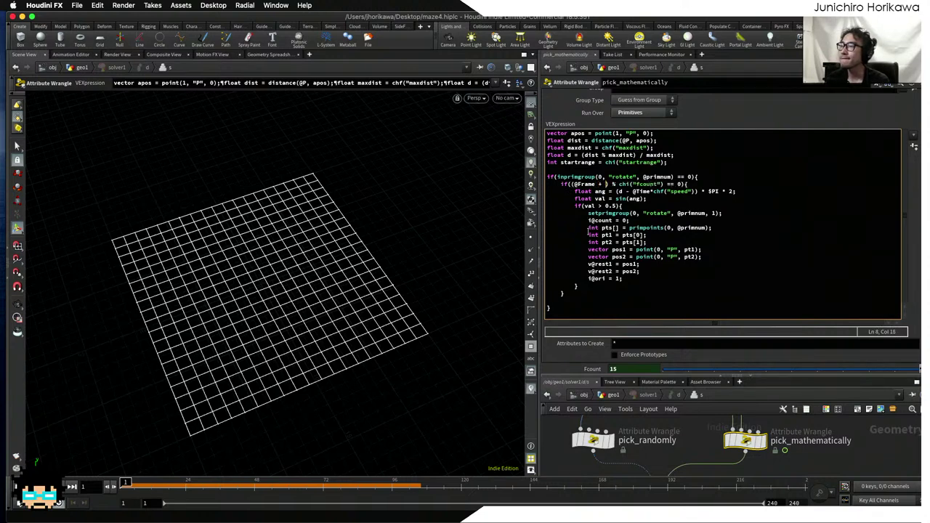
key(BackSpace)
key(BackSpace)
key(BackSpace)
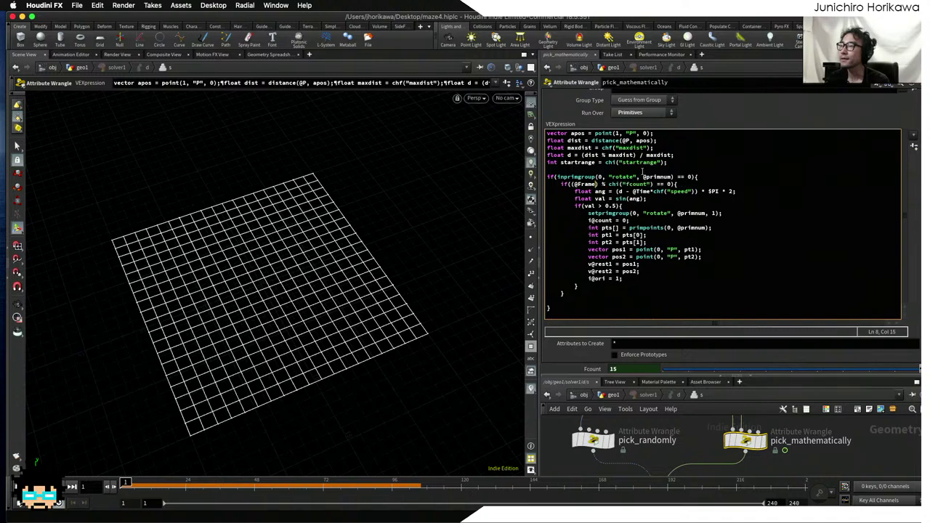
- Add the line int ds = d * startrange after the startrange declaration
key(Return)
text(int )
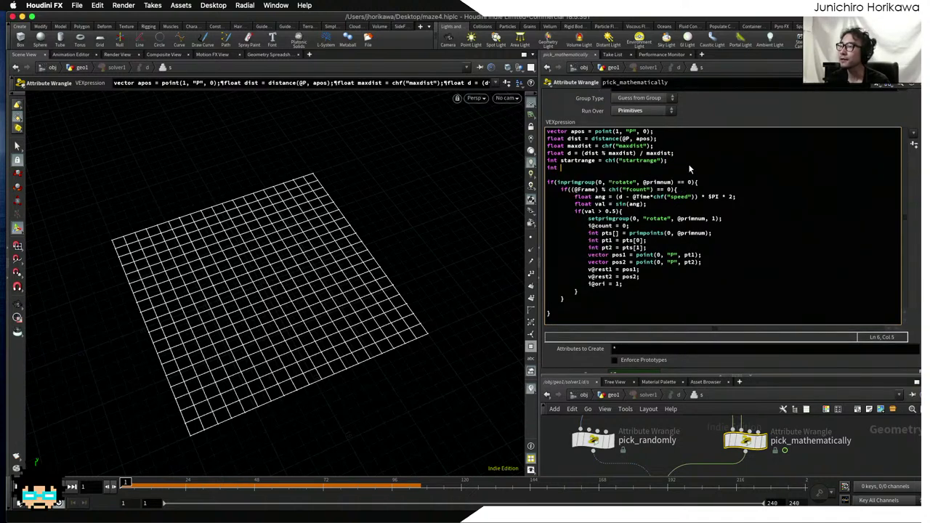
text(ds \)
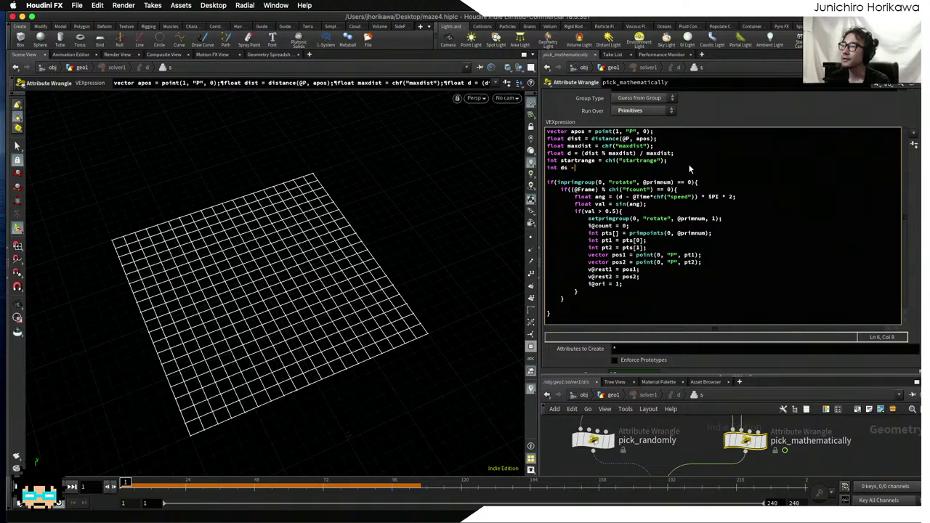
text(= )
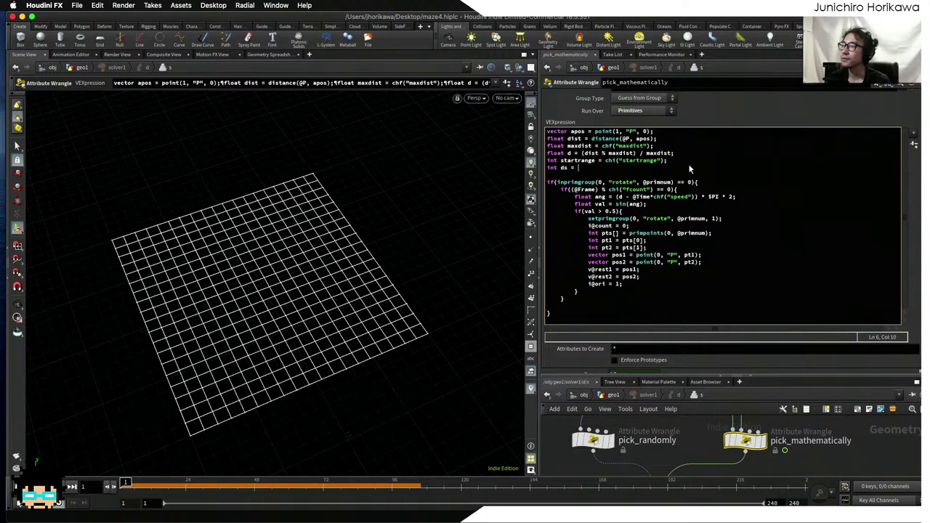
text(d * start)
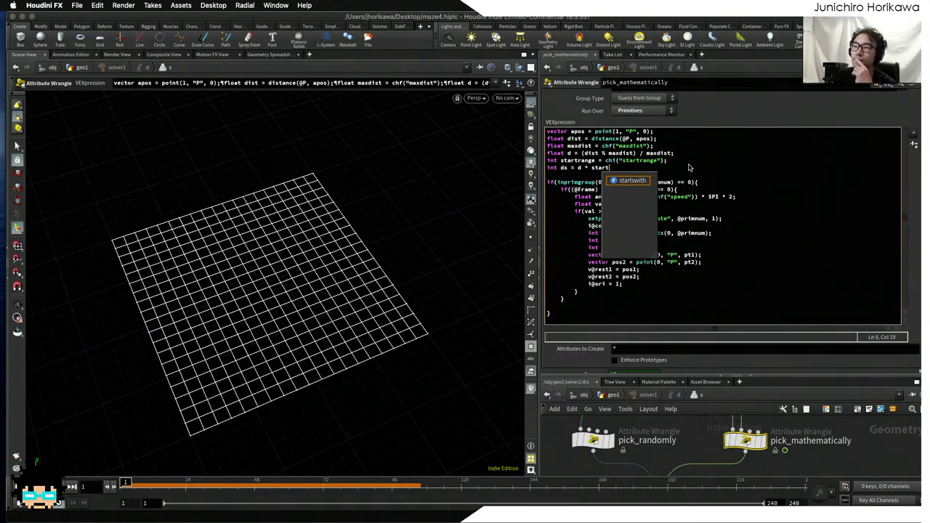
text(rag)
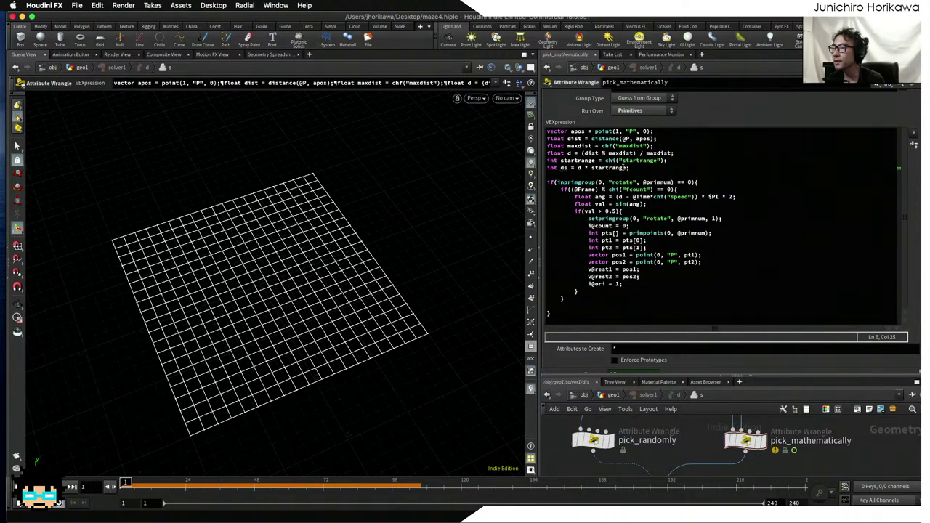
drag(623, 168, 530, 170)
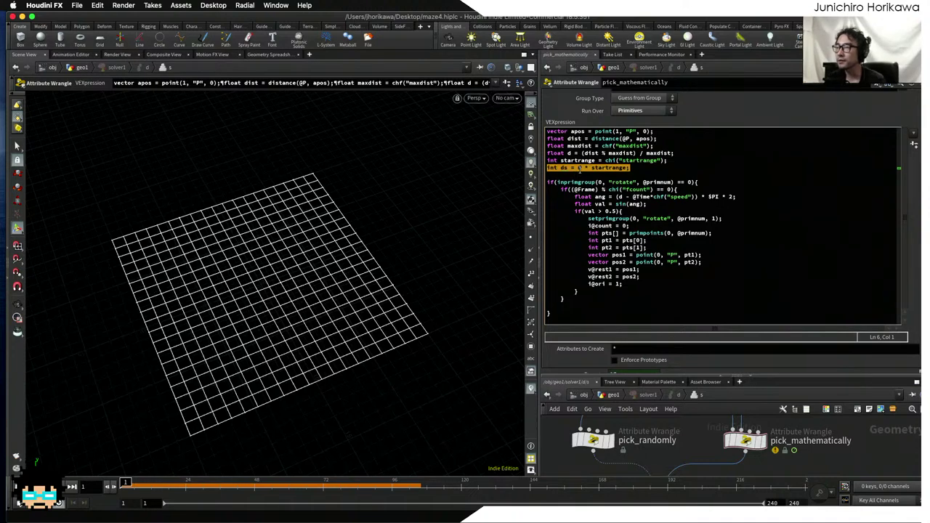
click(609, 167)
scroll(657, 346, down, 2)
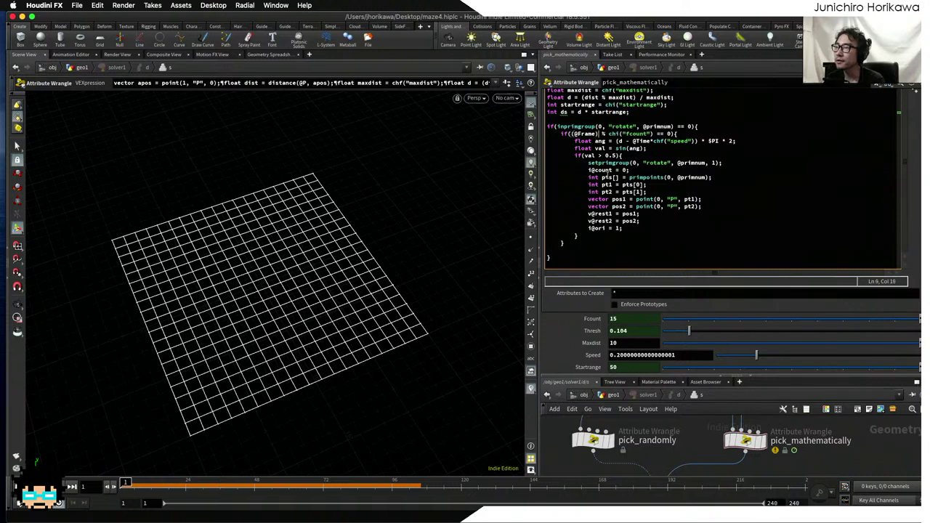
scroll(605, 177, up, 1)
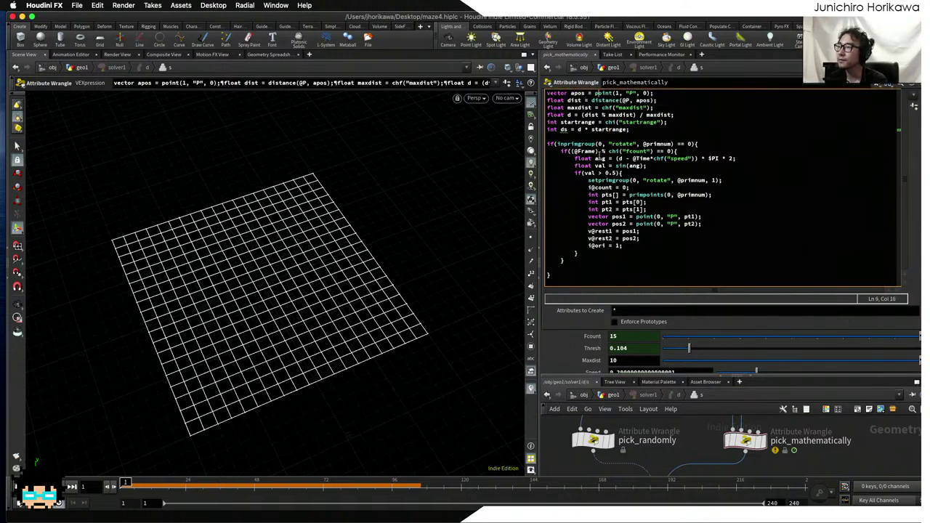
text(+ ds)
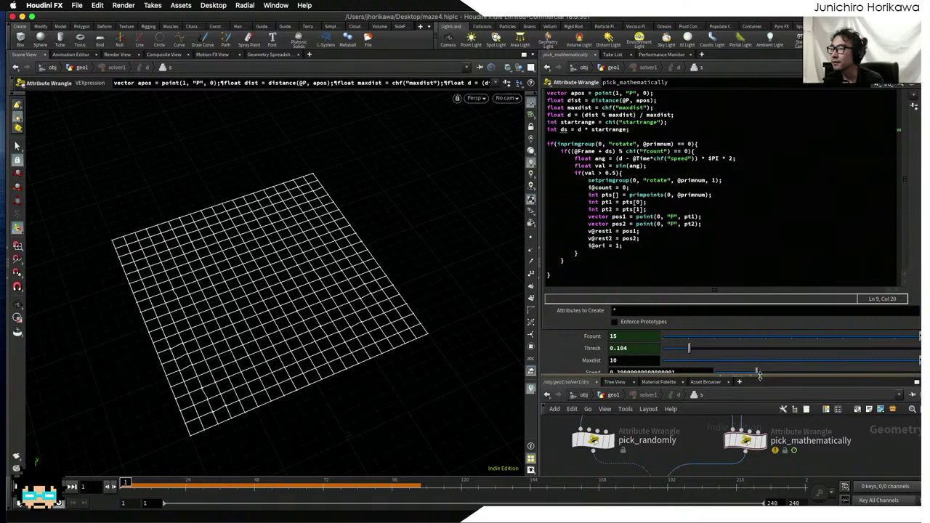
drag(757, 376, 757, 275)
key(super+s)
- Return to geo1 and play the simulation, viewing the offset maze pattern from above
click(613, 276)
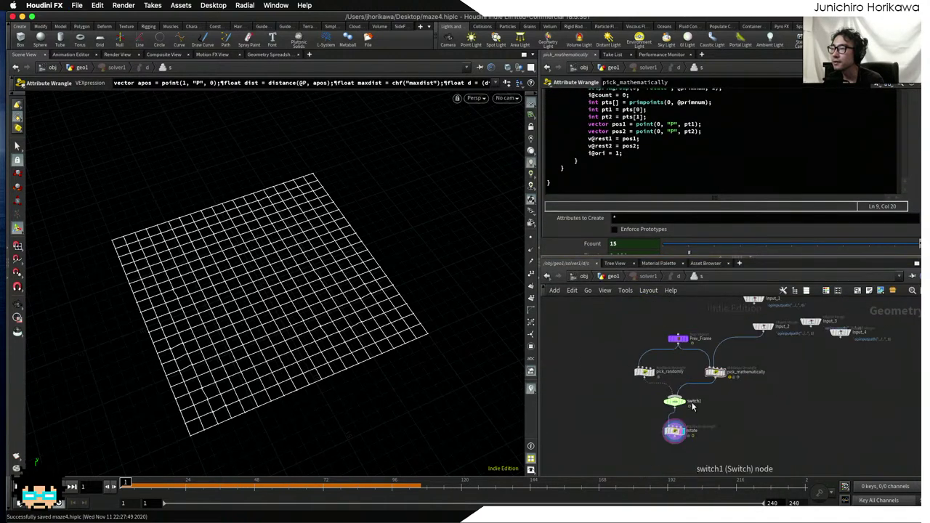
middle_drag(613, 411, 603, 382)
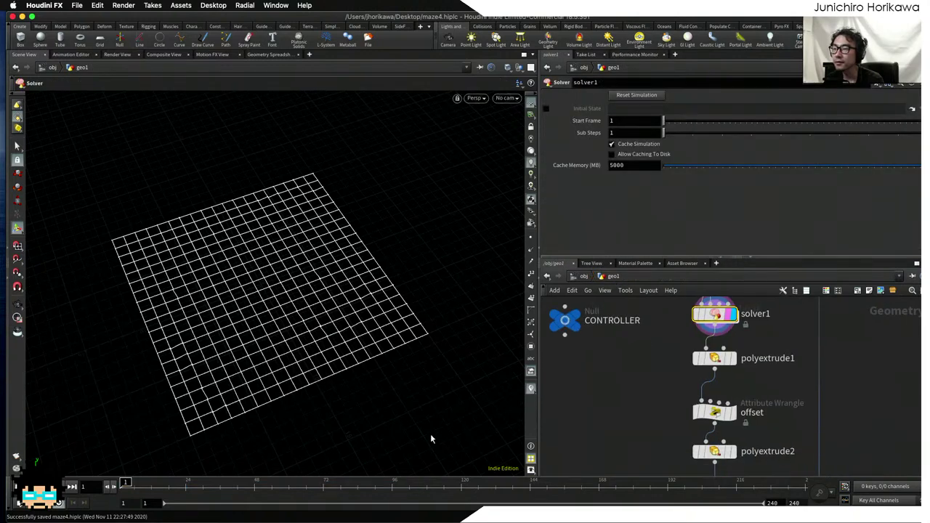
key(Up)
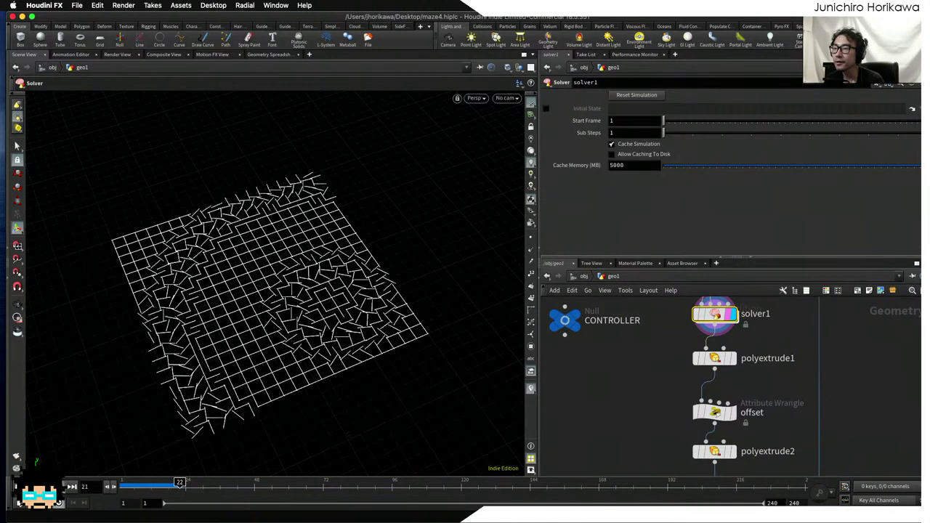
key(Escape)
drag(216, 352, 239, 380)
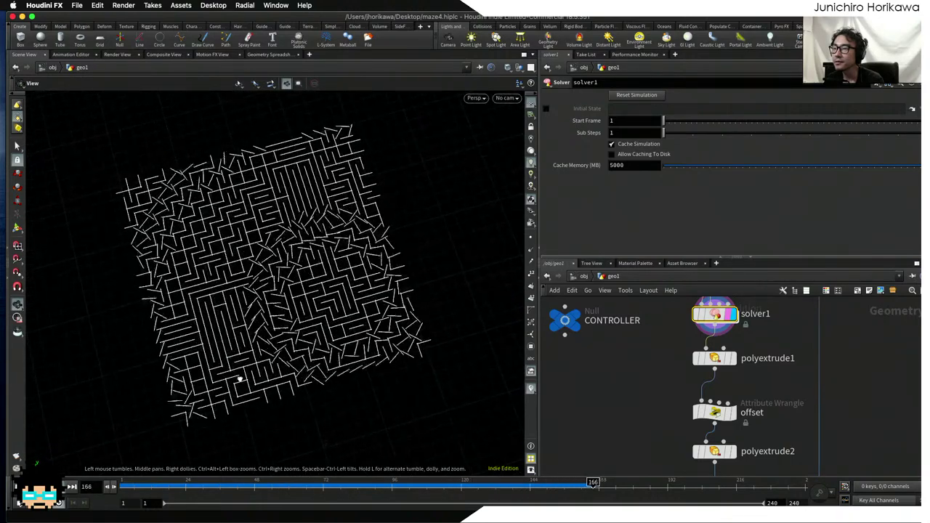
key(Return)
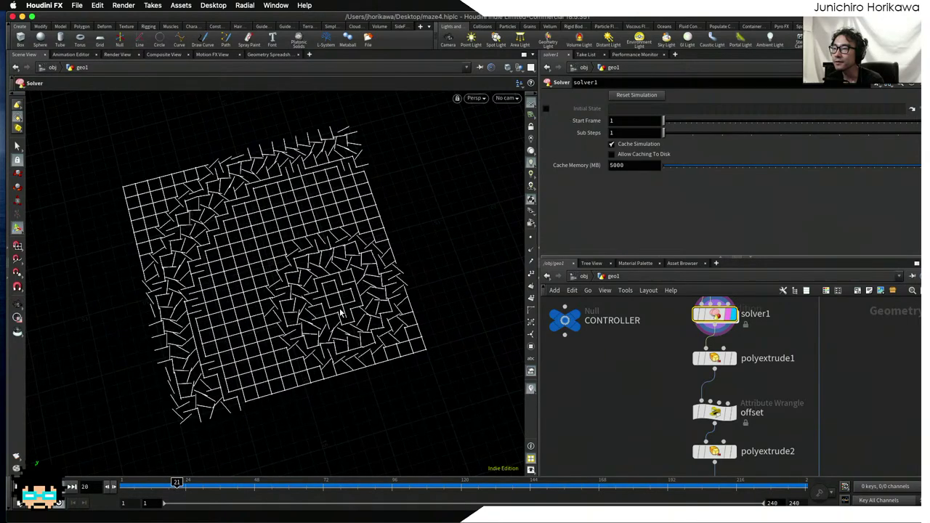
- Select add1 to show its Point 0 linked to CONTROLLER's center_point
scroll(651, 353, down, 5)
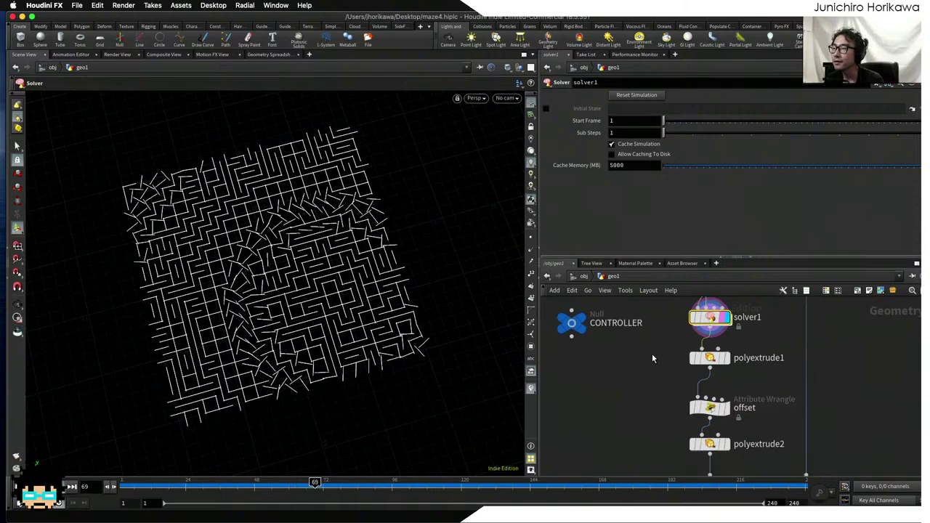
scroll(662, 332, up, 3)
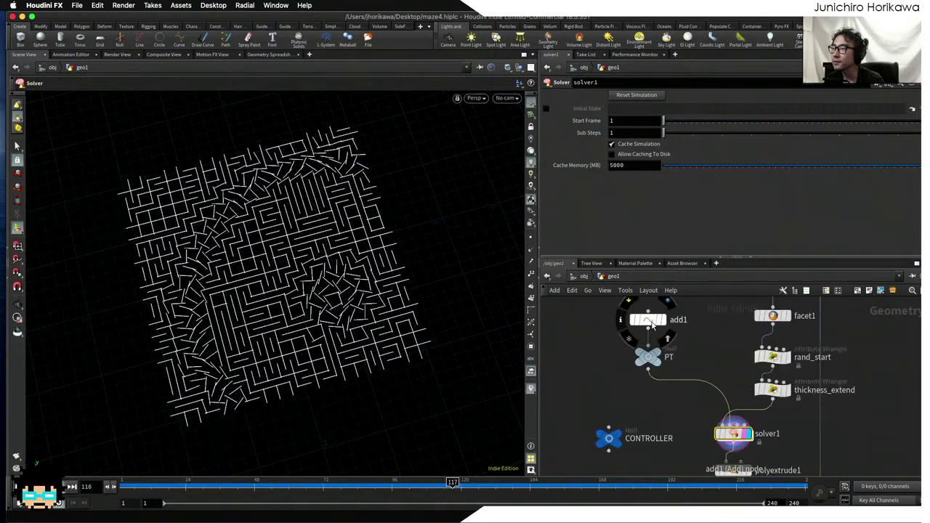
click(647, 320)
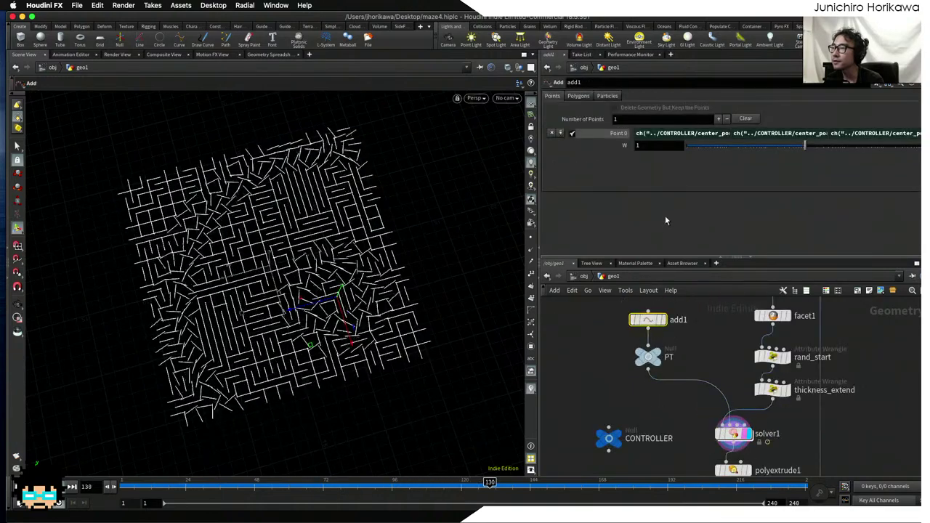
- Set CONTROLLER's center pos X and Z to 0, giving 0, 0, 0
click(608, 438)
double_click(625, 236)
text(0)
key(Return)
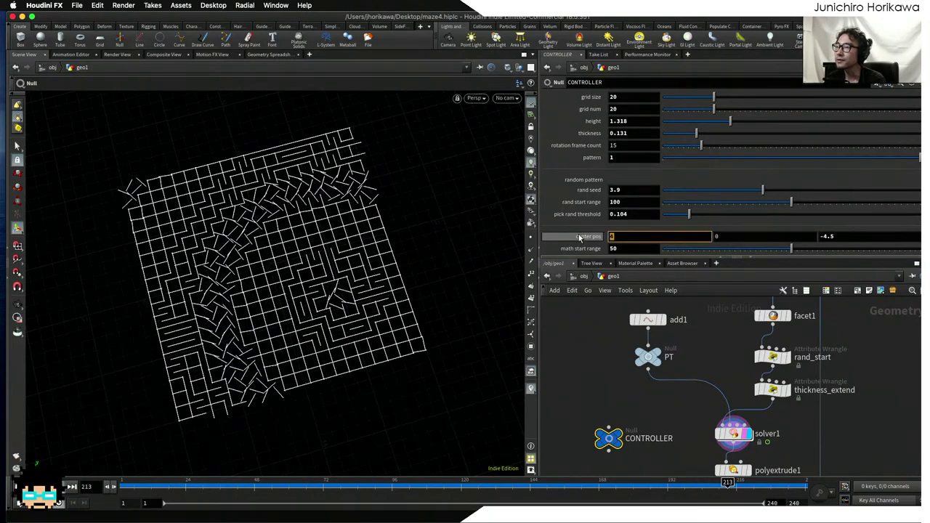
double_click(828, 236)
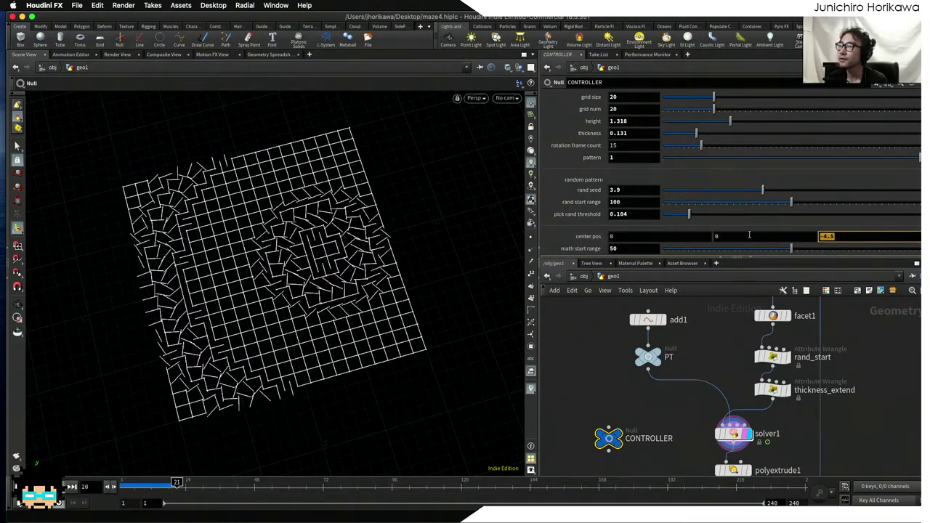
text(0)
key(Return)
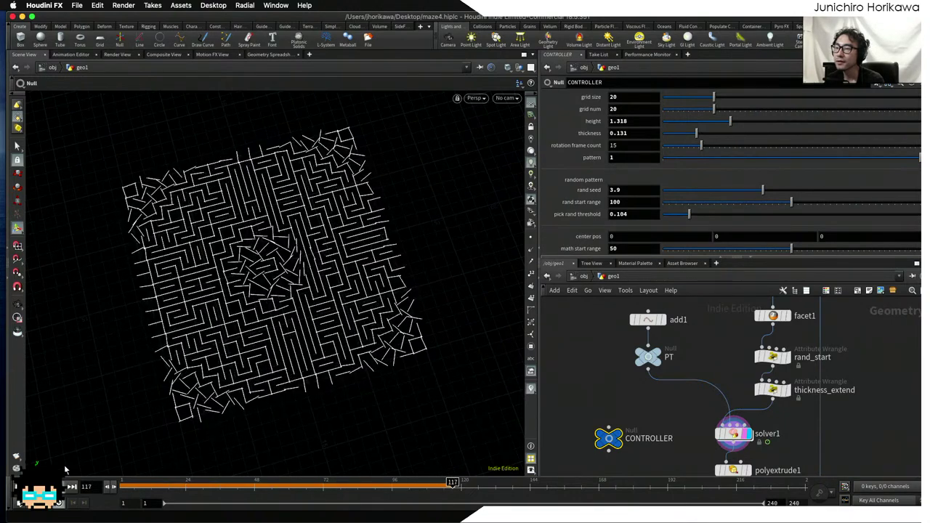
- Replay from frame 1 and tumble the view to inspect the concentric rings
key(ctrl+Up)
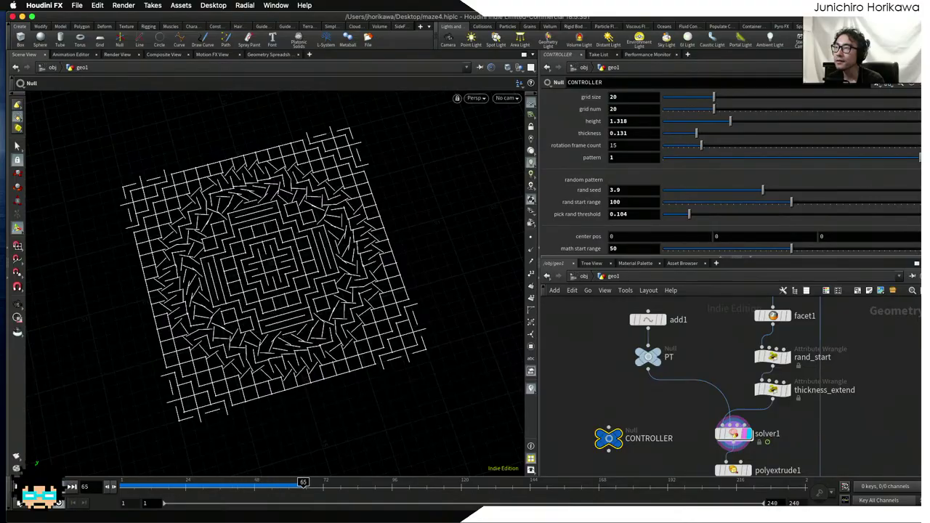
key(Escape)
scroll(215, 319, up, 10)
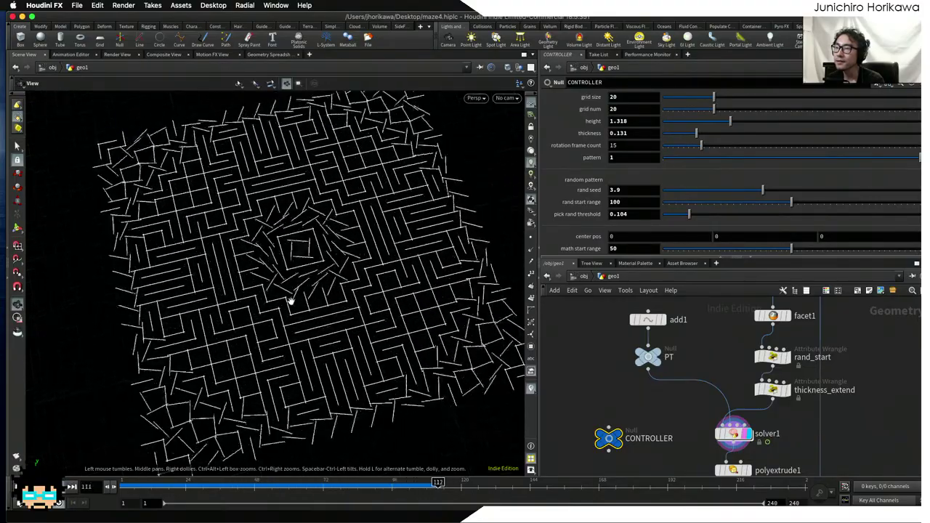
drag(266, 327, 228, 271)
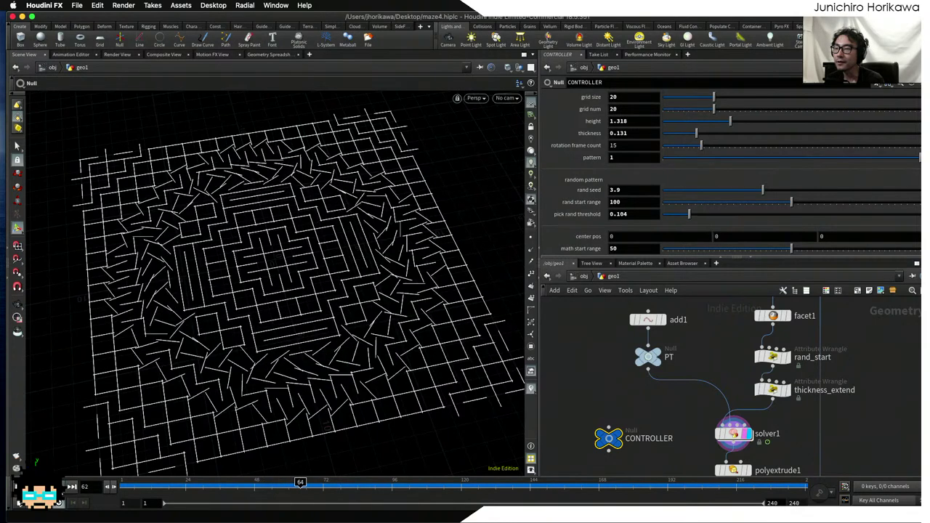
scroll(639, 421, up, 2)
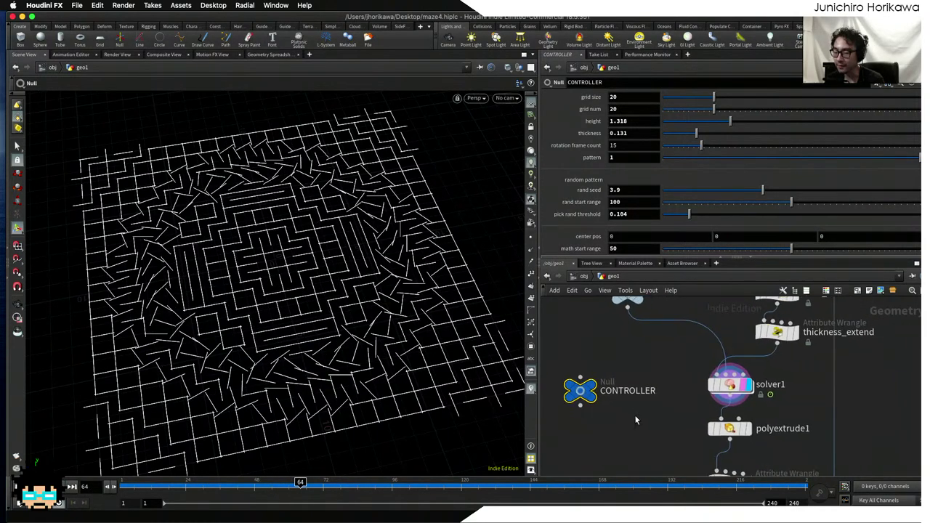
- Save the scene and go inside solver1 to the pick_mathematically wrangle
key(super+s)
double_click(730, 384)
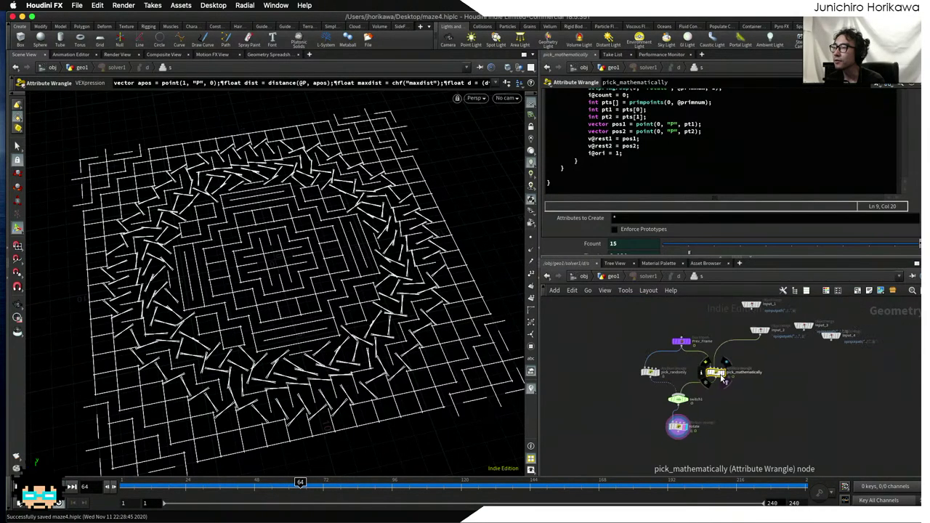
scroll(658, 236, down, 2)
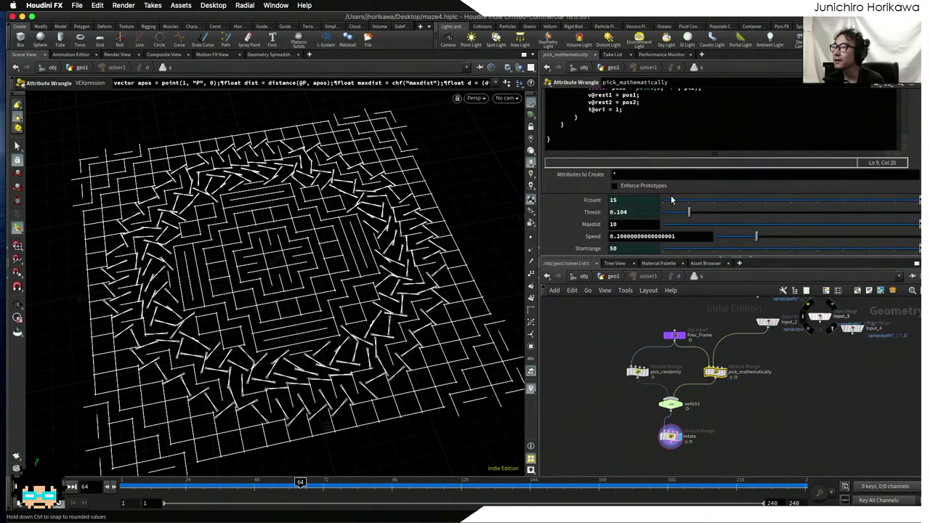
scroll(630, 208, up, 1)
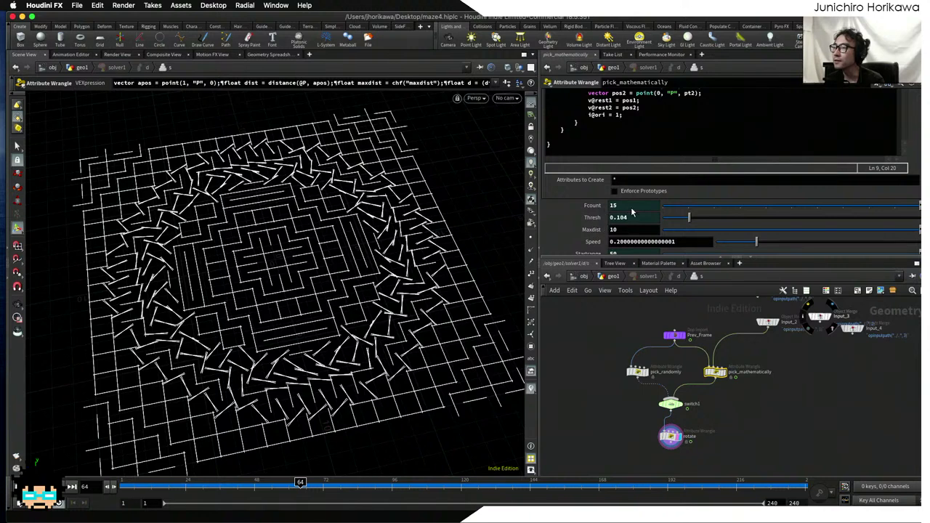
scroll(631, 211, up, 5)
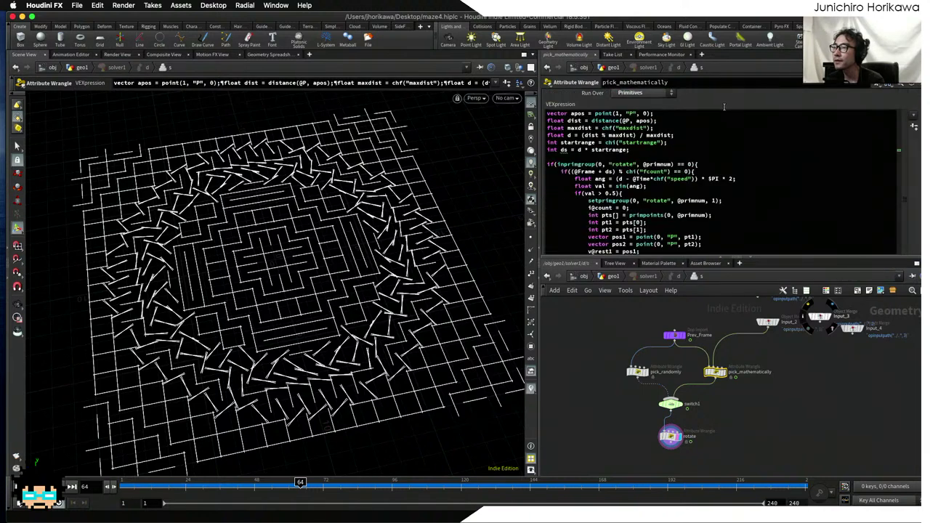
- Delete the Fcount and Thresh spare parameters via Edit Parameter Interface and apply
click(879, 88)
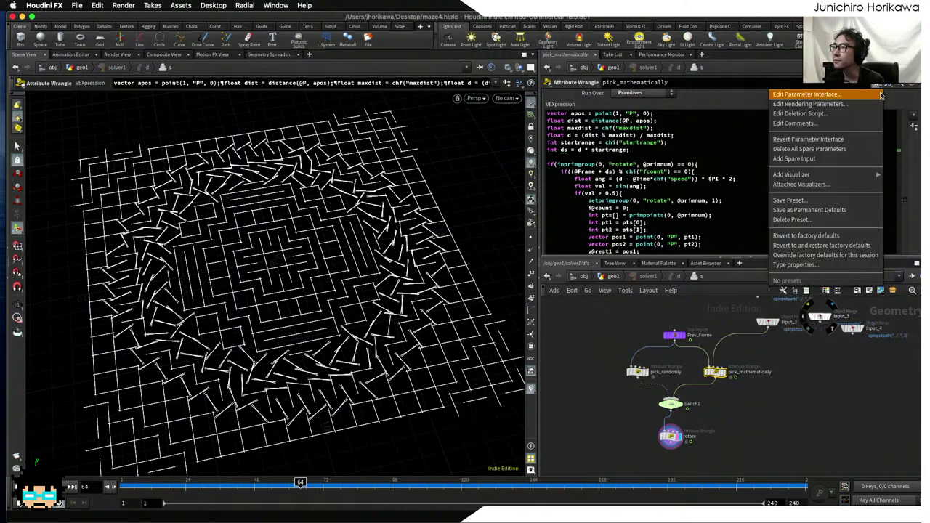
click(806, 93)
click(514, 310)
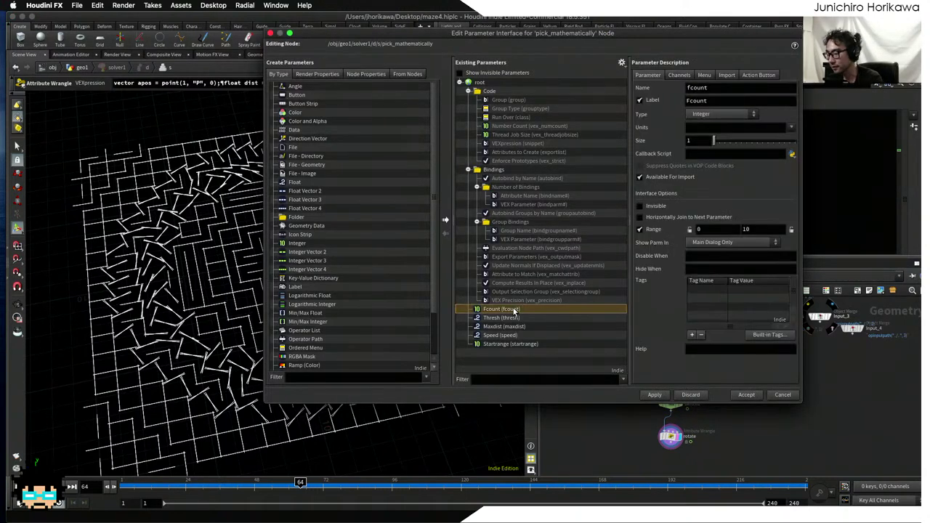
key(Delete)
key(Delete)
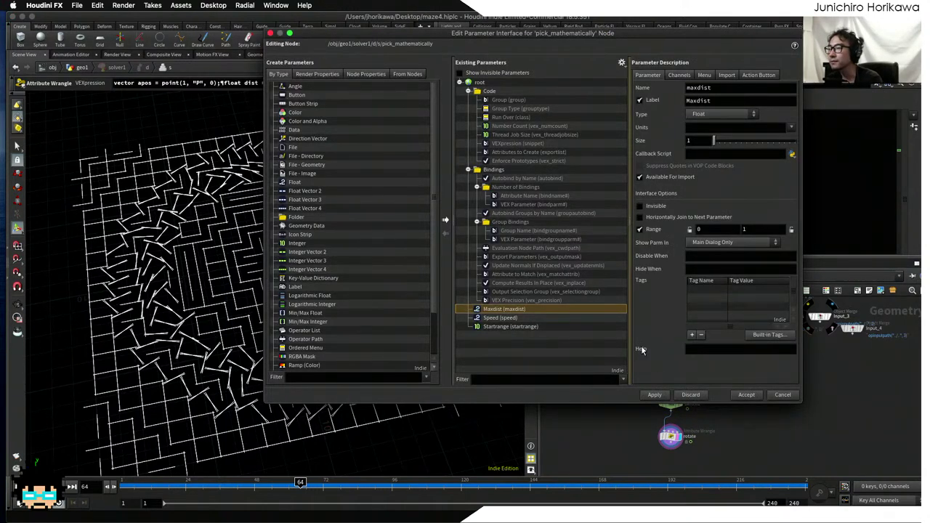
click(656, 394)
- Accept the interface edits, then review Maxdist and the angle expression in the enlarged VEX editor
click(746, 395)
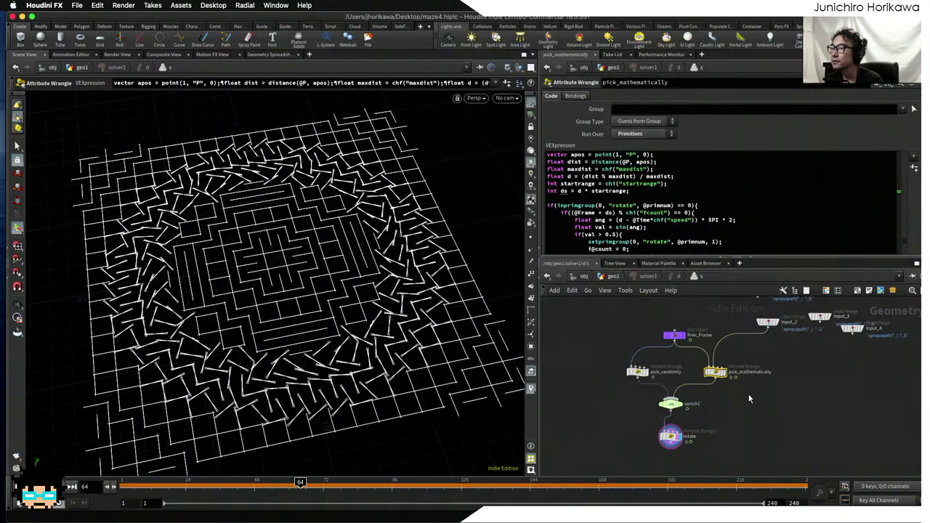
scroll(893, 207, down, 10)
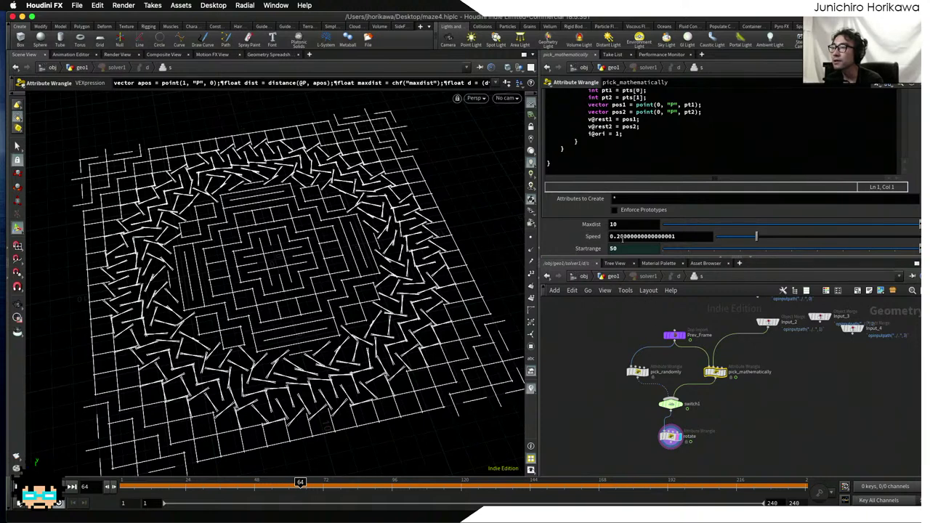
click(616, 226)
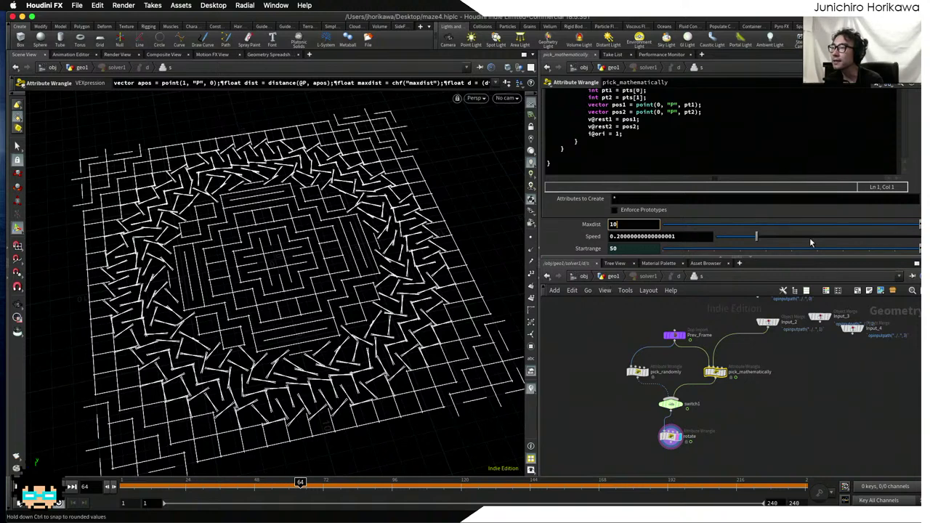
drag(810, 258, 797, 423)
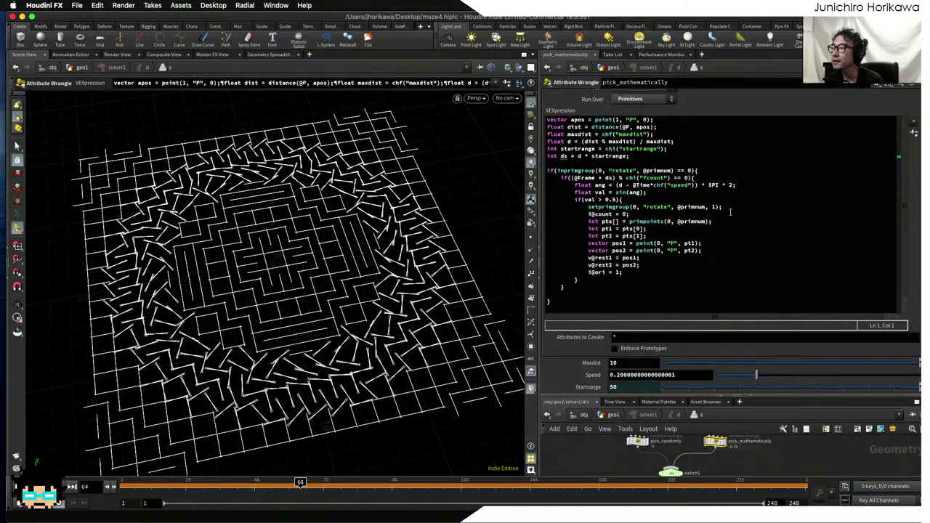
scroll(733, 216, up, 1)
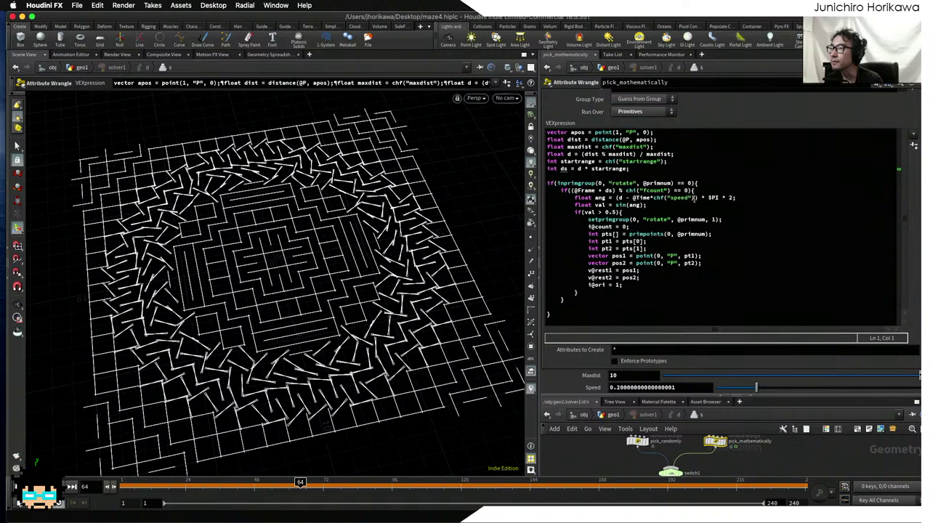
click(622, 198)
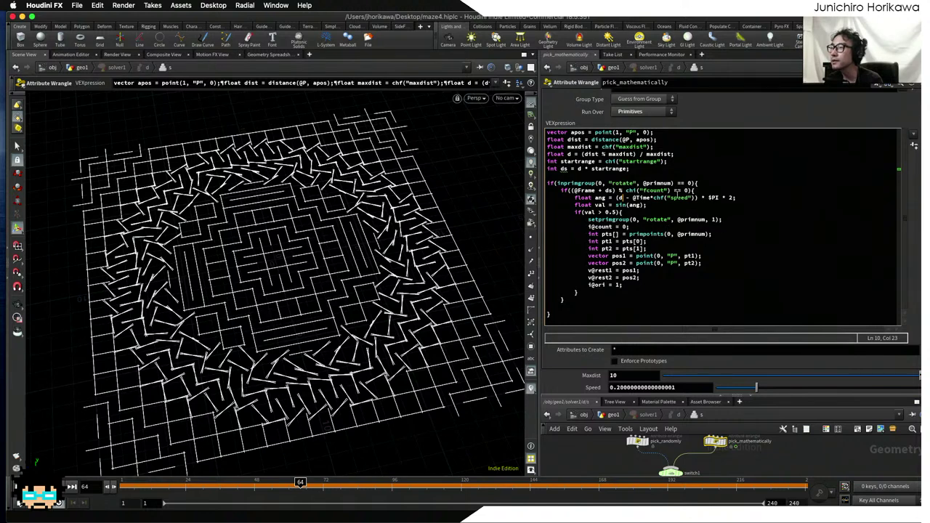
scroll(621, 162, up, 1)
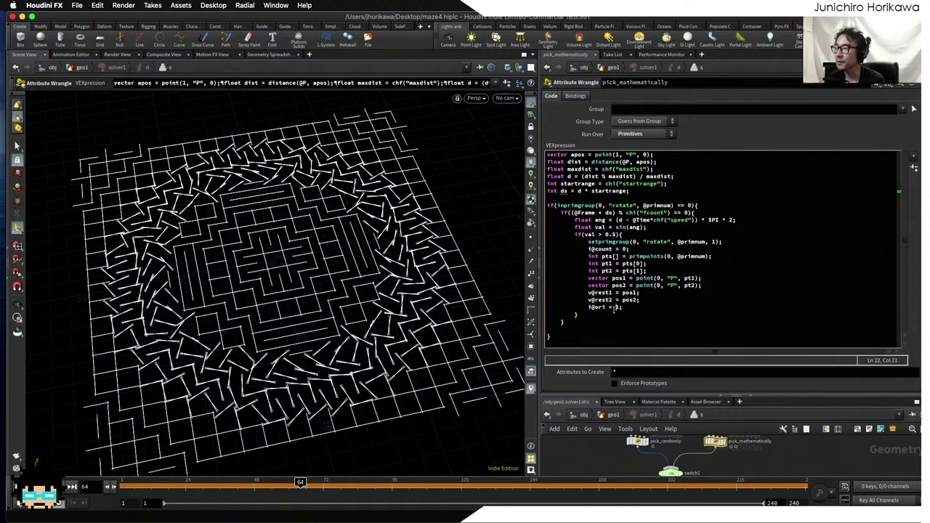
- Return to geo1, play the simulation from the start, and enlarge the network editor
click(612, 415)
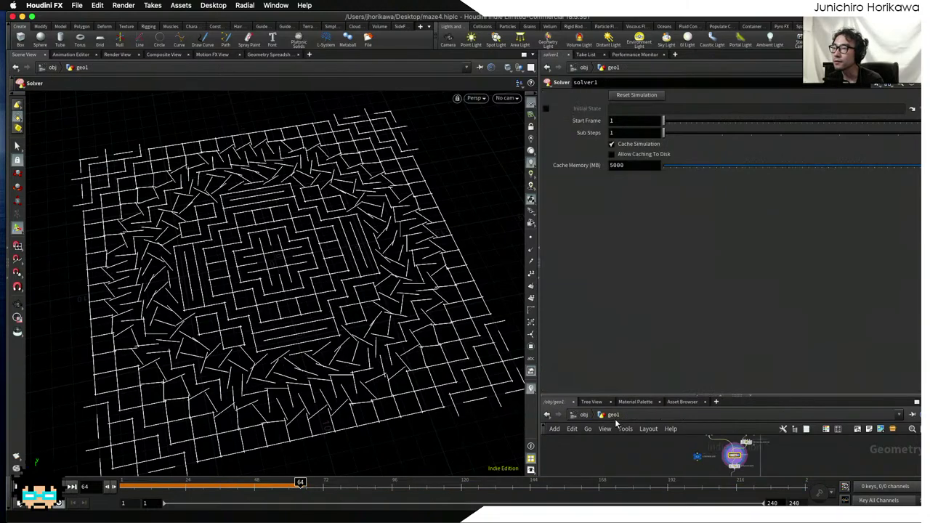
click(69, 487)
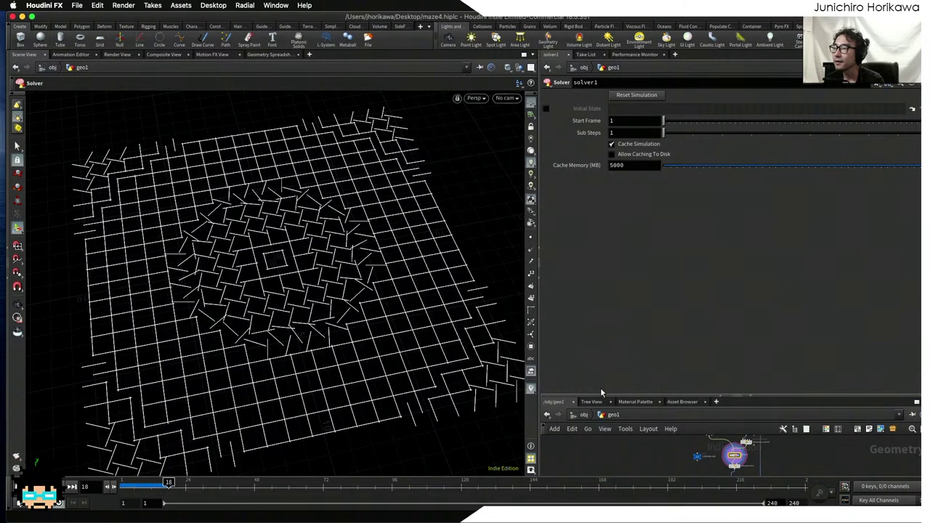
drag(600, 396, 603, 255)
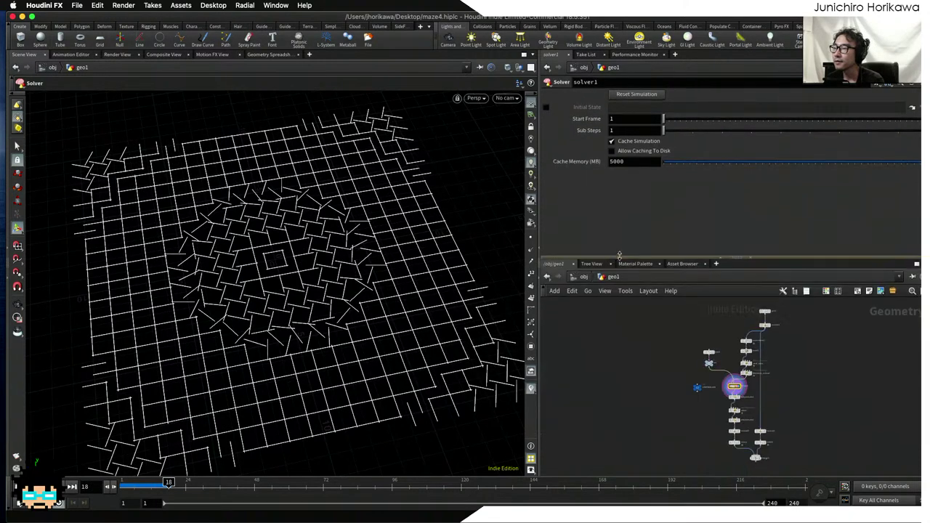
- In pick_mathematically, replace the -1 assigned to i@ori with chi("ori");
double_click(748, 389)
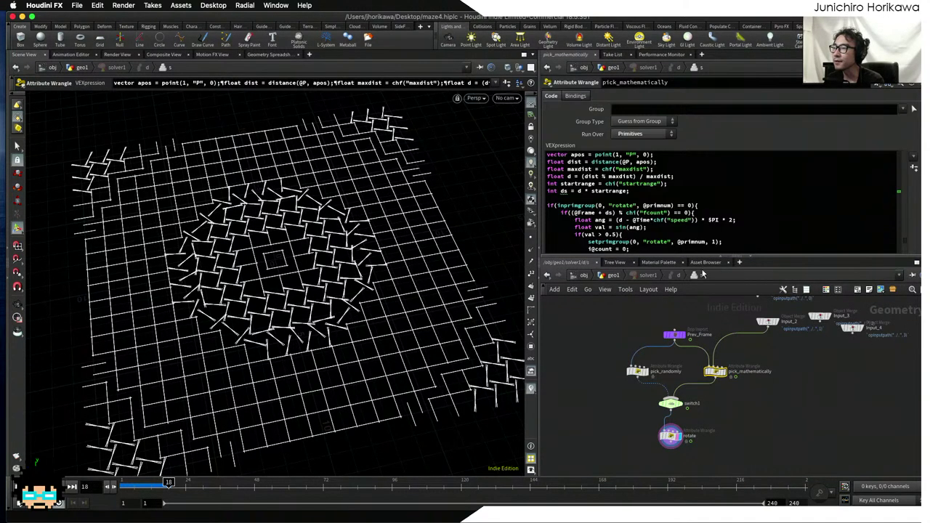
drag(719, 256, 716, 363)
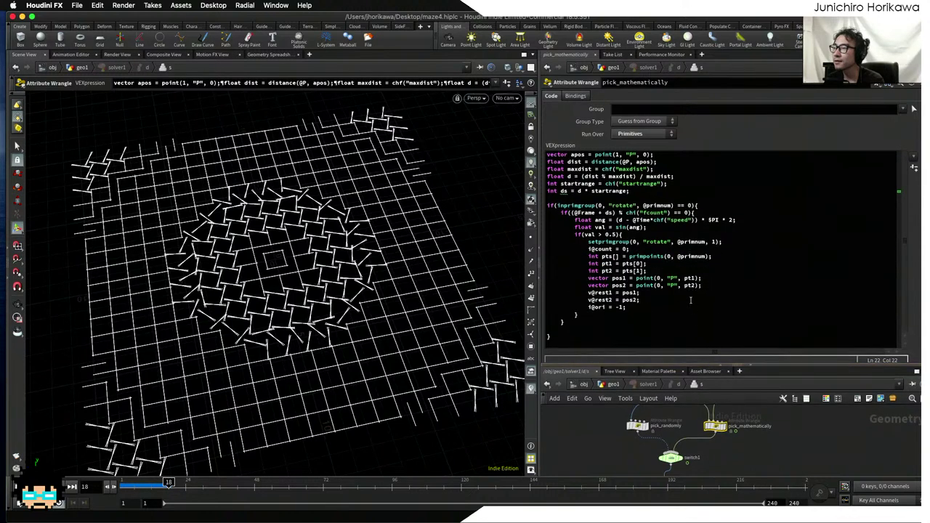
double_click(620, 307)
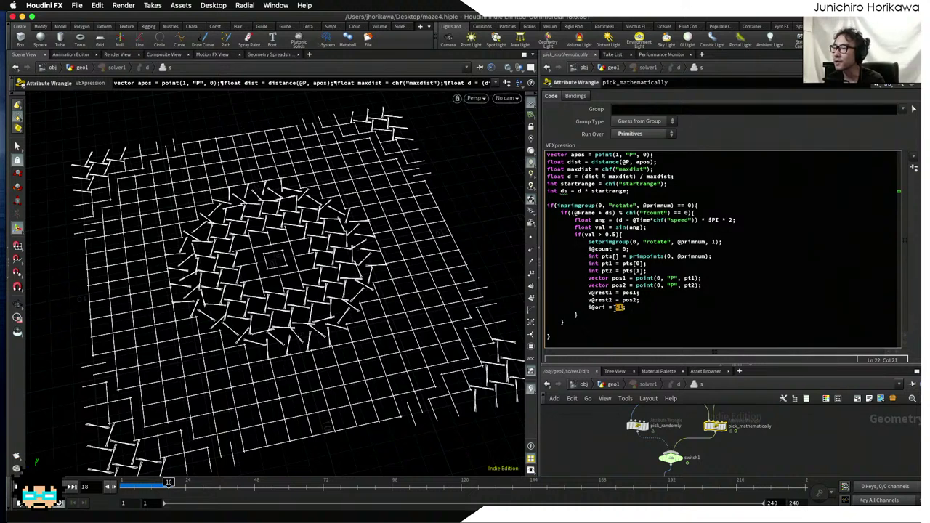
text(chi(")
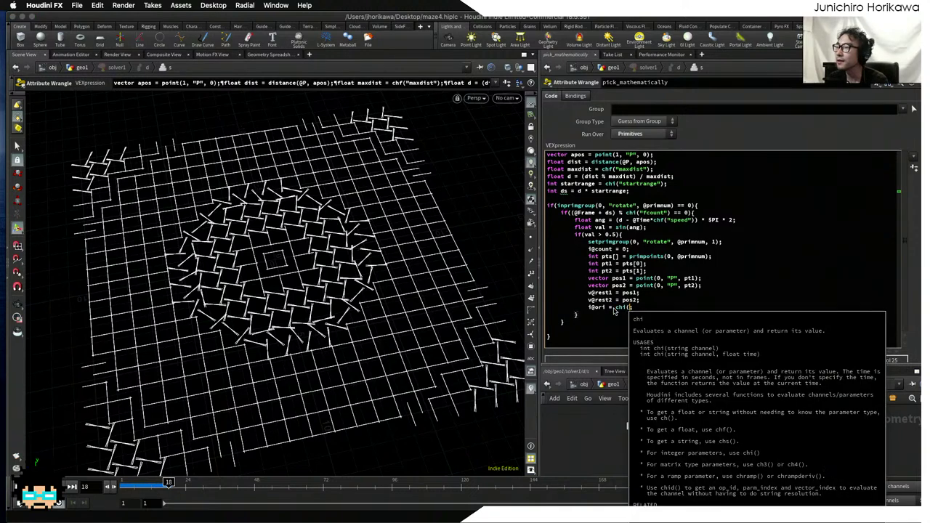
text(ori")
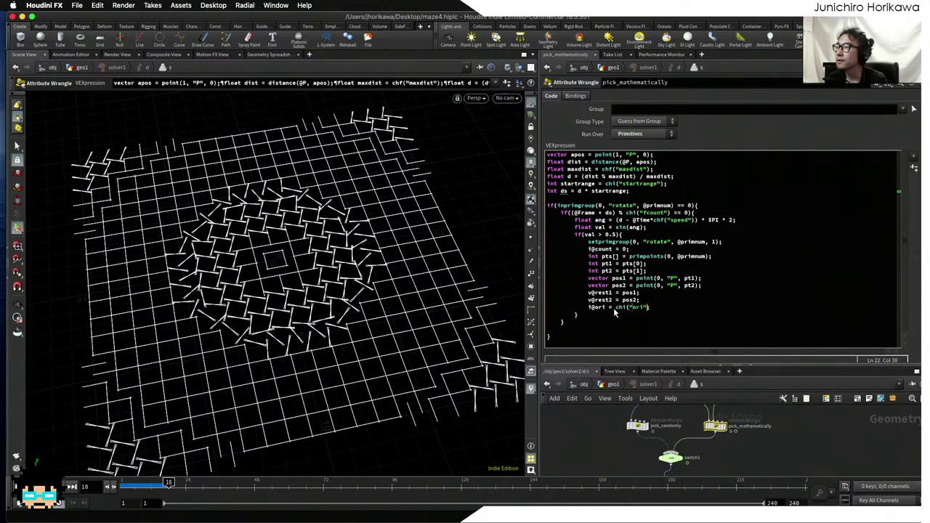
text();)
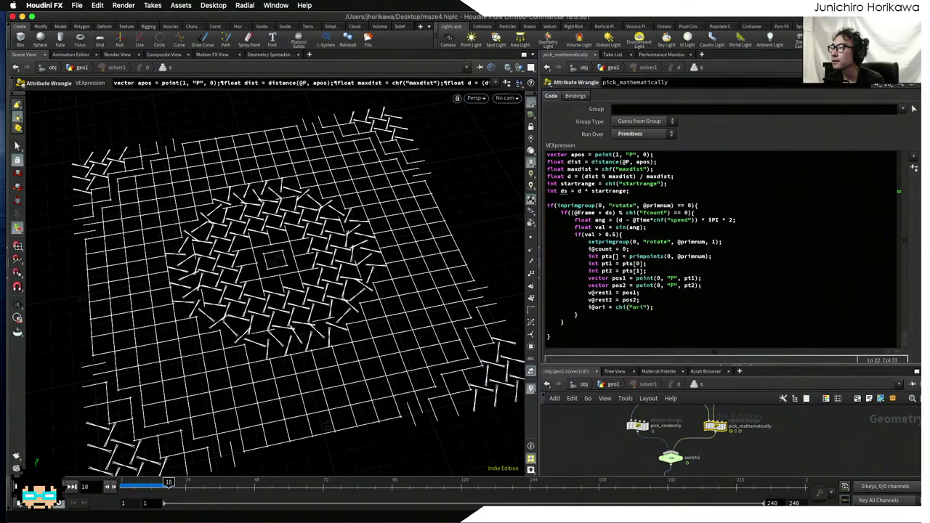
- Create the spare parameters, set Ori to 1, and return to geo1
click(913, 167)
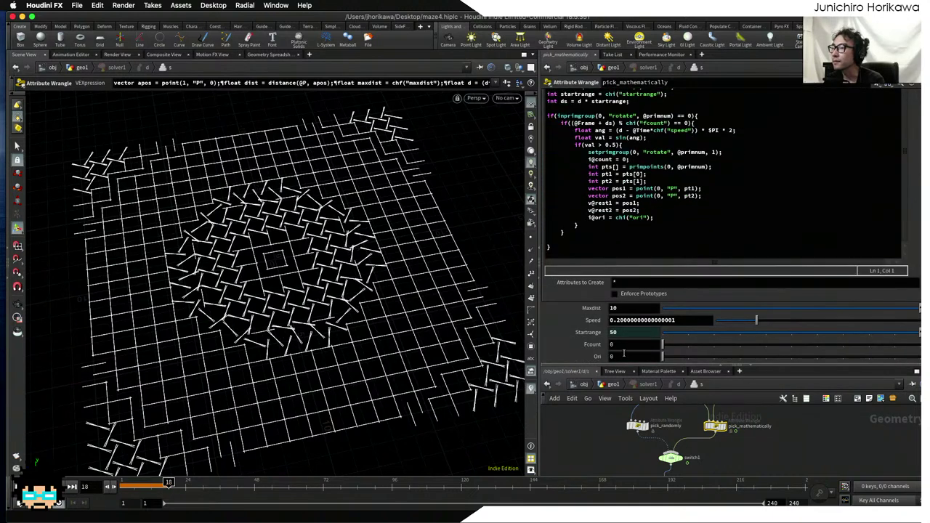
click(613, 356)
text(1)
key(Return)
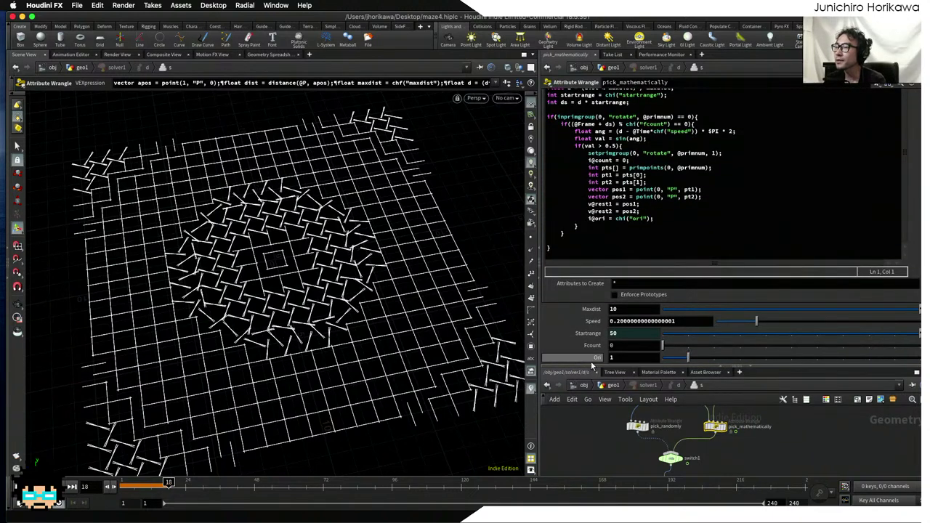
click(612, 385)
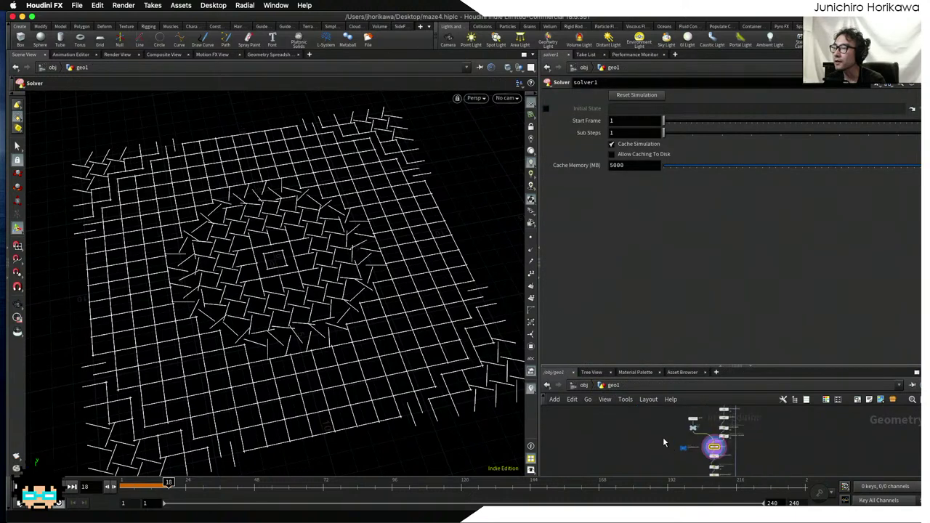
- Open CONTROLLER's Edit Parameter Interface and change the existing parameters list display option
click(672, 437)
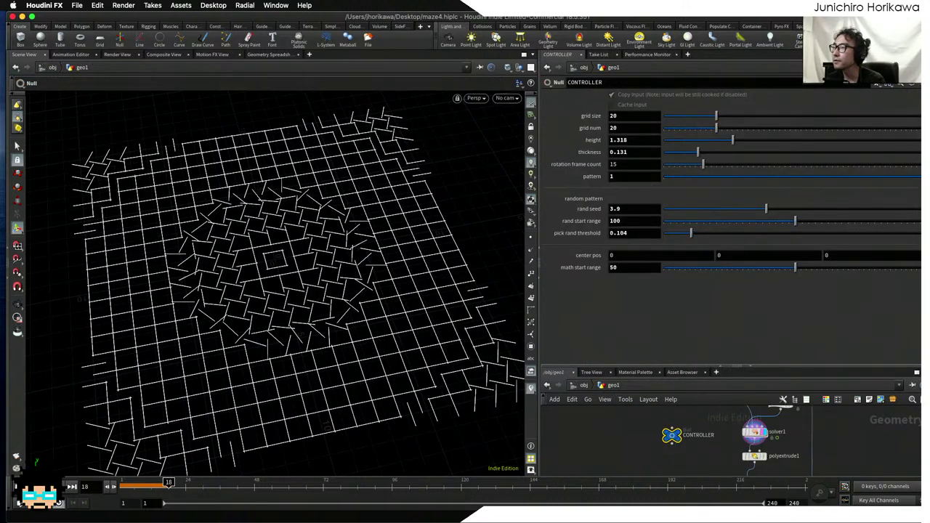
click(875, 86)
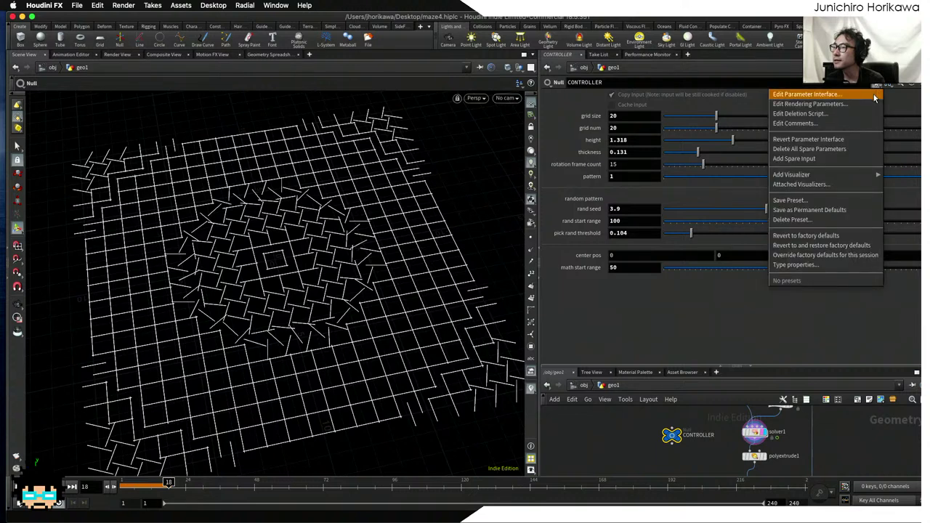
click(871, 94)
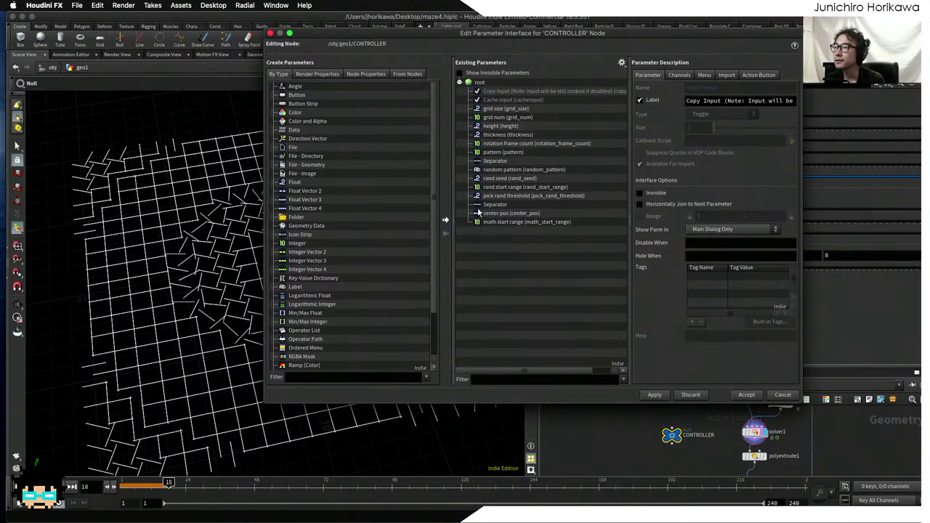
click(619, 63)
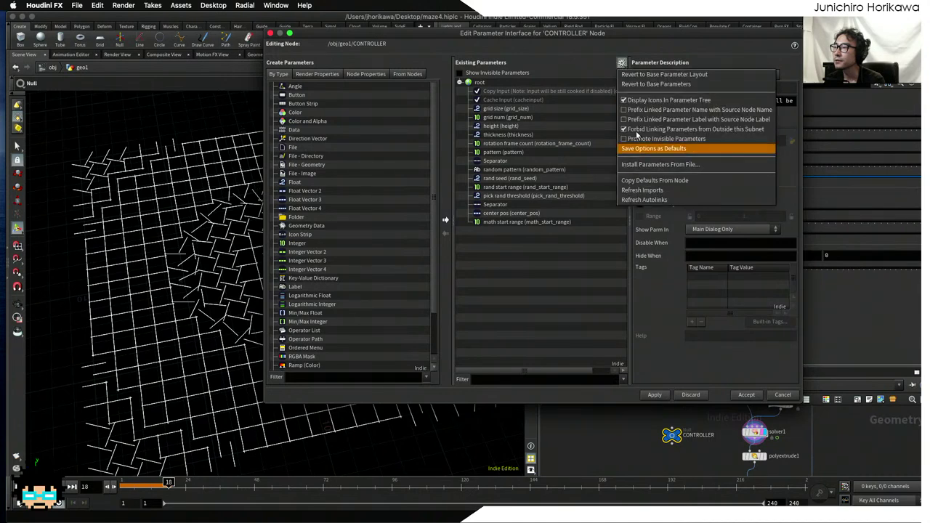
click(639, 129)
- Move the editor aside, show pick_mathematically inside solver1, and select the second separator
drag(651, 37, 445, 48)
click(414, 76)
click(355, 85)
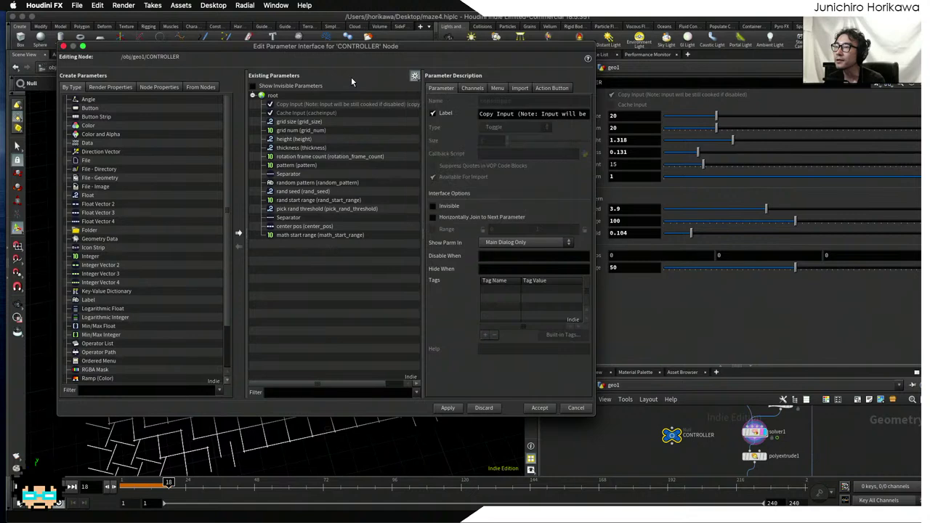
drag(381, 44, 297, 51)
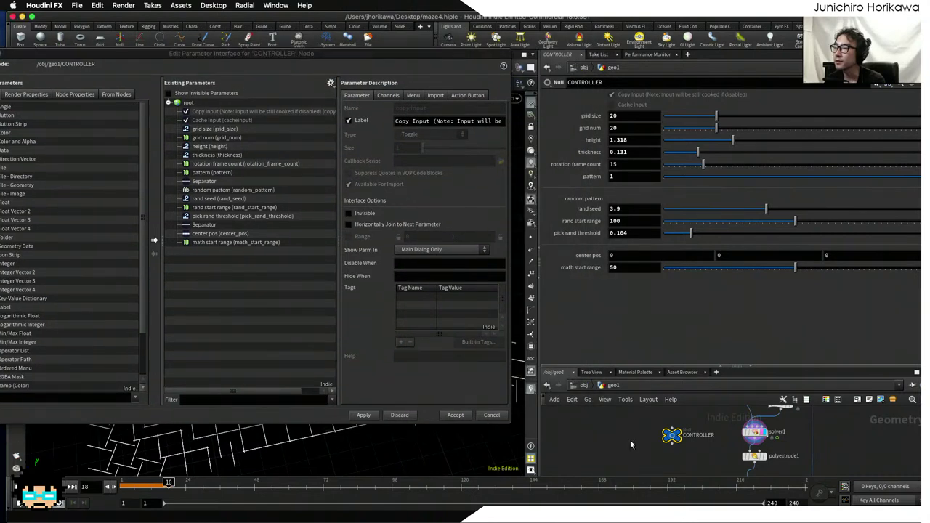
double_click(755, 434)
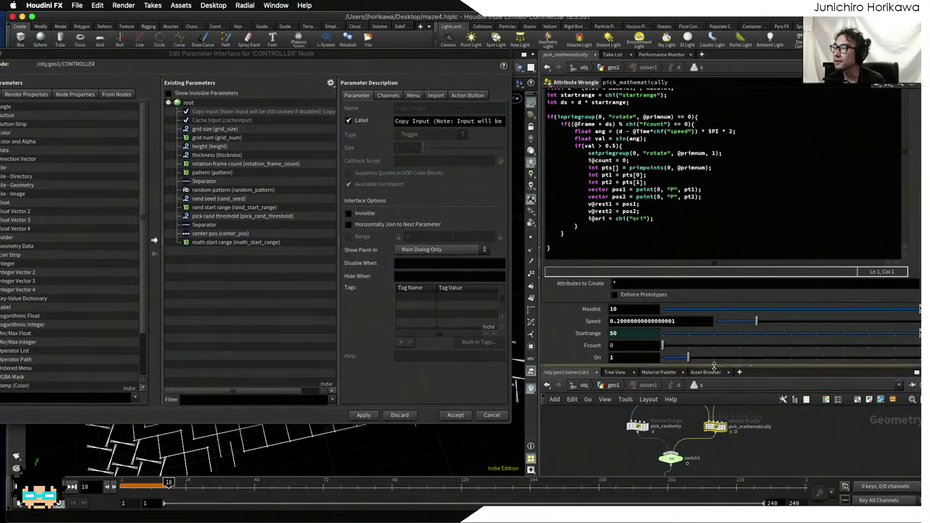
drag(712, 367, 716, 329)
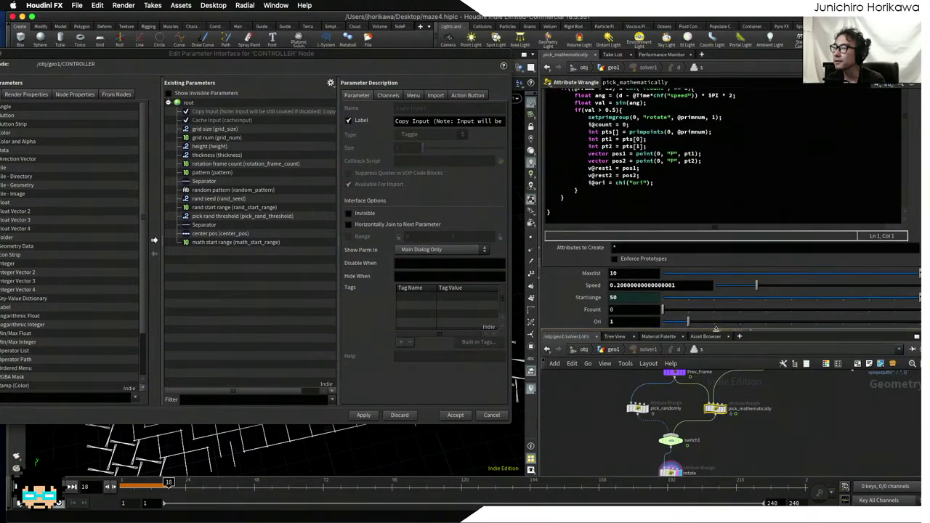
click(194, 225)
- Add a 'mathematical pattern' label (mathematical_pattern) below the separator, then copy Maxdist onto CONTROLLER
drag(174, 53, 292, 52)
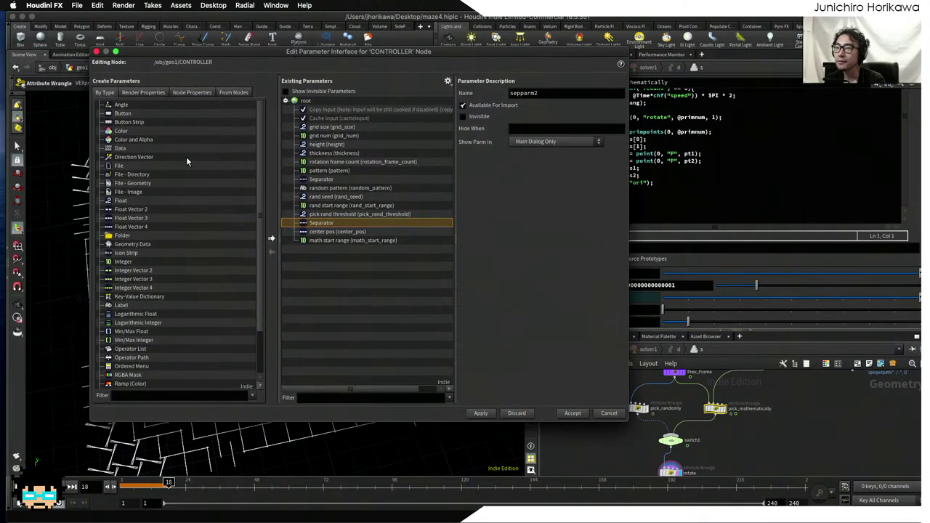
drag(123, 308, 332, 229)
double_click(558, 92)
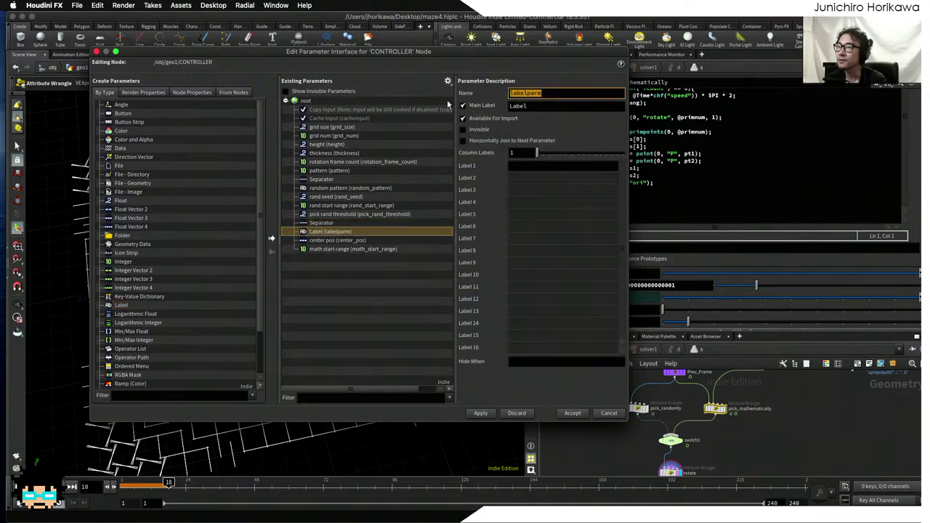
text(mathematical_pattern)
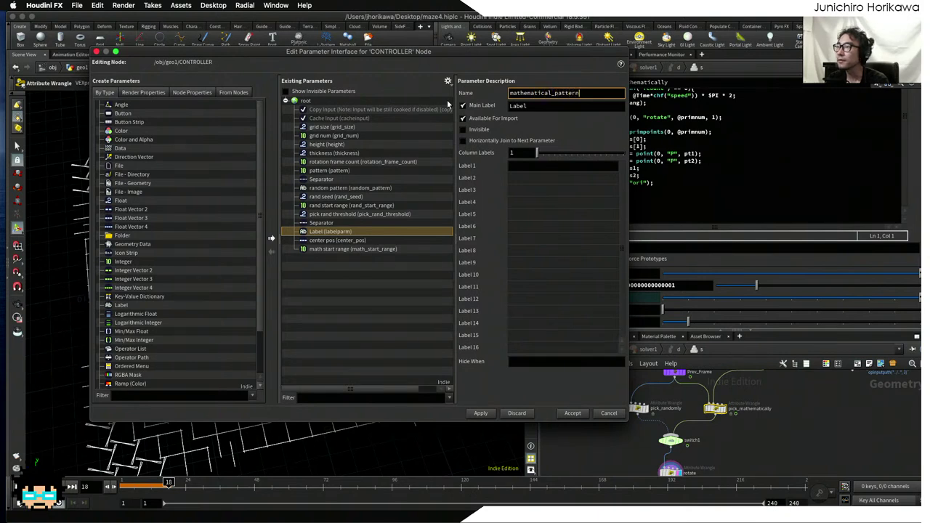
key(Return)
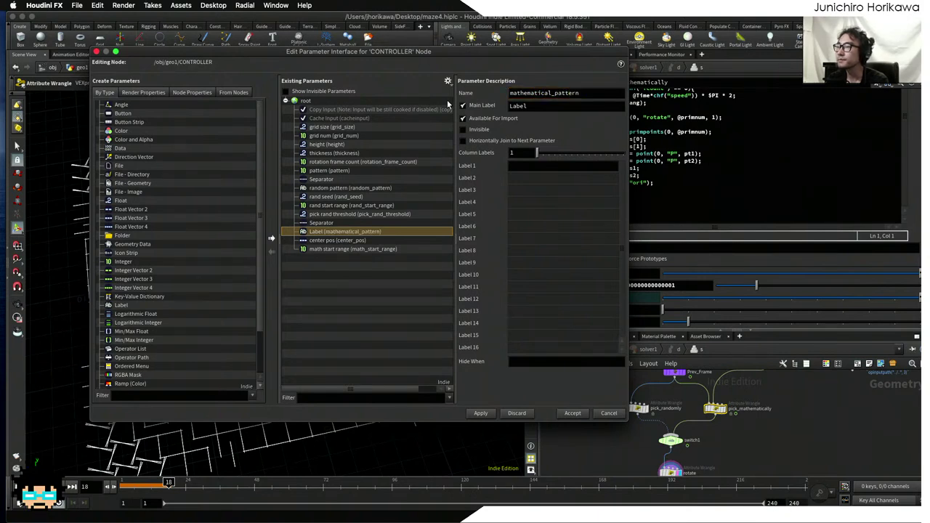
double_click(532, 104)
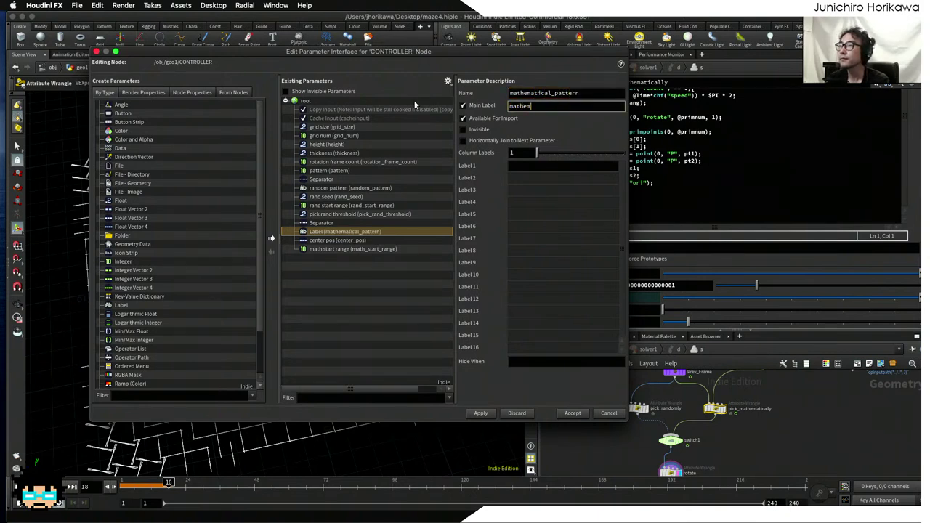
key(Return)
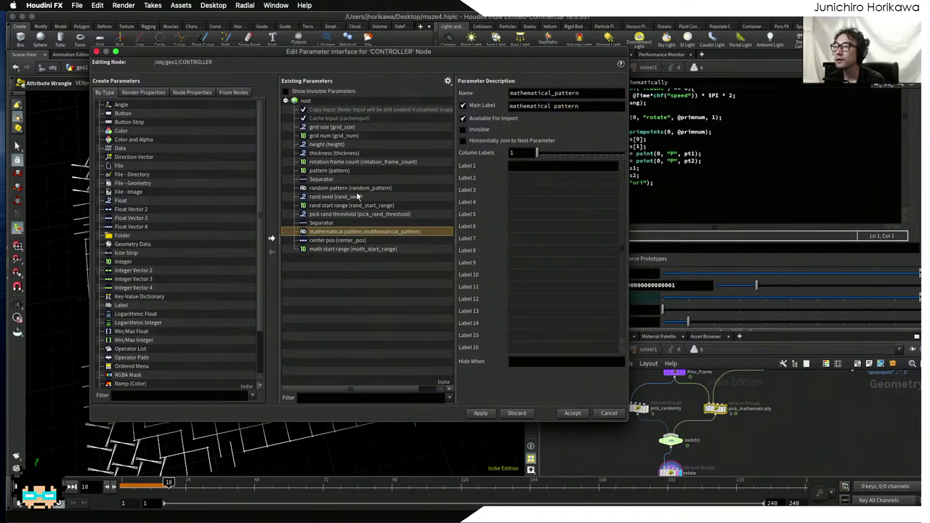
drag(572, 54, 472, 54)
drag(596, 275, 238, 262)
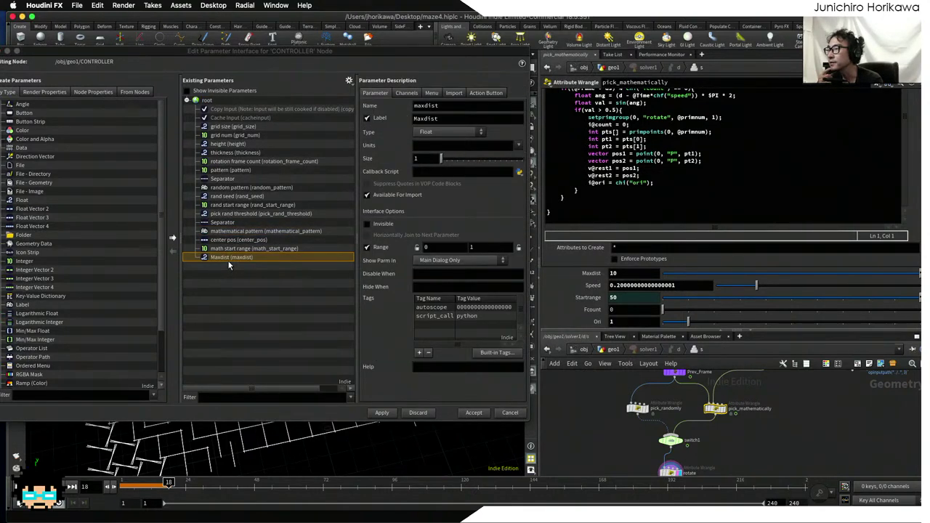
- Rename the copied maxdist parameter to step_dist with the label 'step dist'
double_click(439, 108)
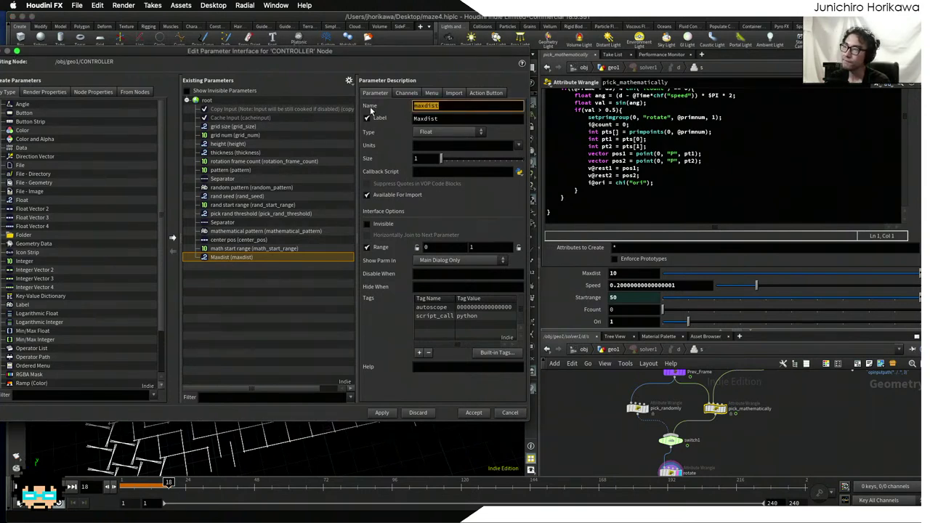
text(step_dist)
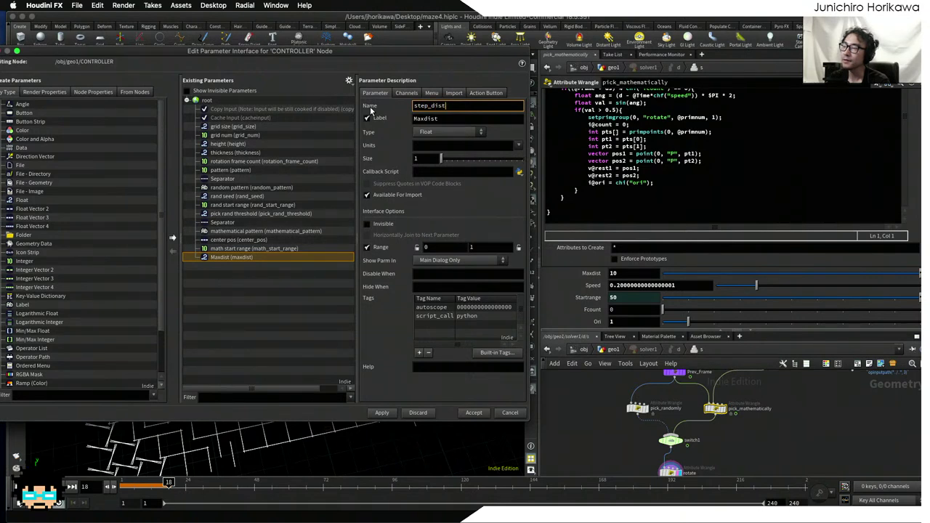
key(Tab)
text(step )
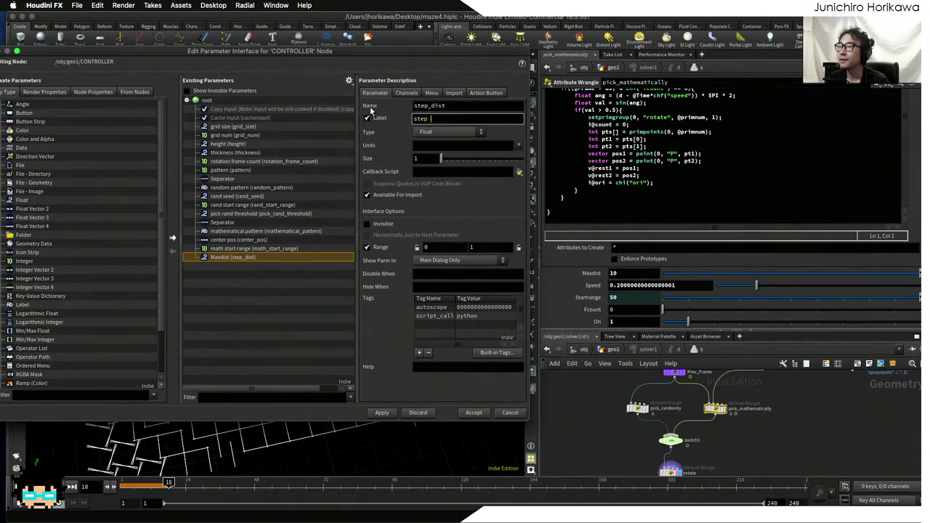
text(dist)
key(Return)
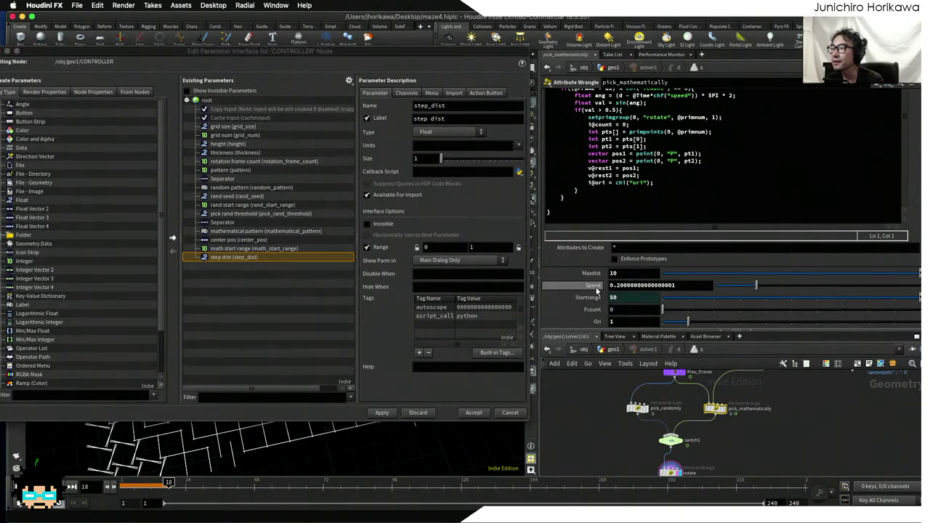
- Copy the Speed parameter onto CONTROLLER, naming it wave_speed with the label 'wave speed'
drag(590, 284, 259, 293)
click(414, 105)
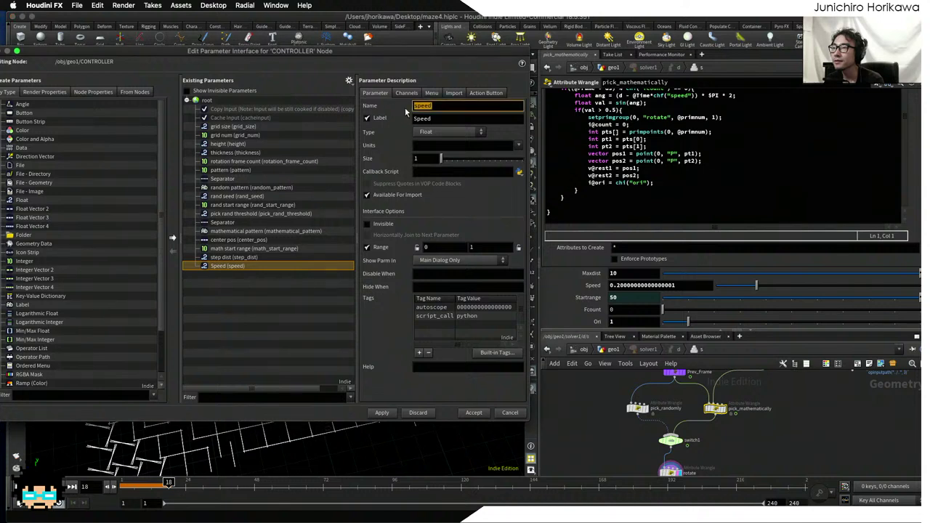
text(w)
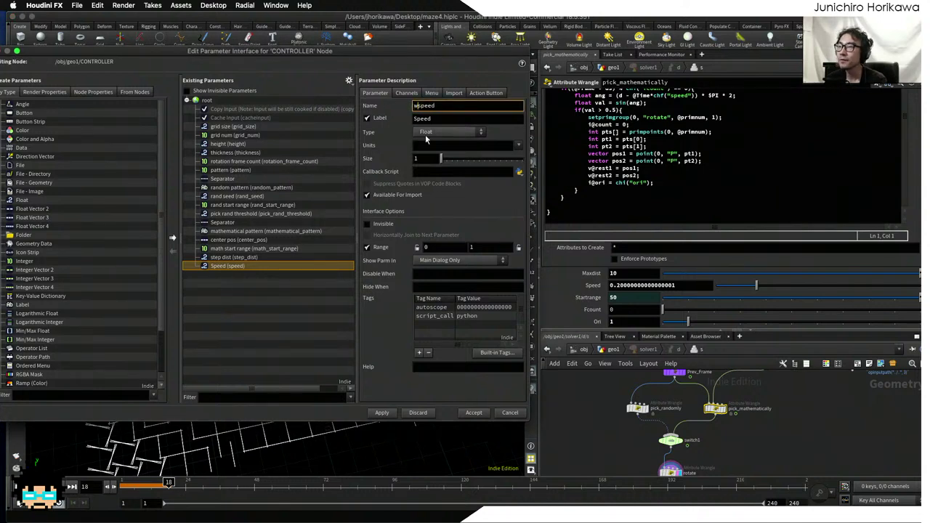
text(ave_)
key(Tab)
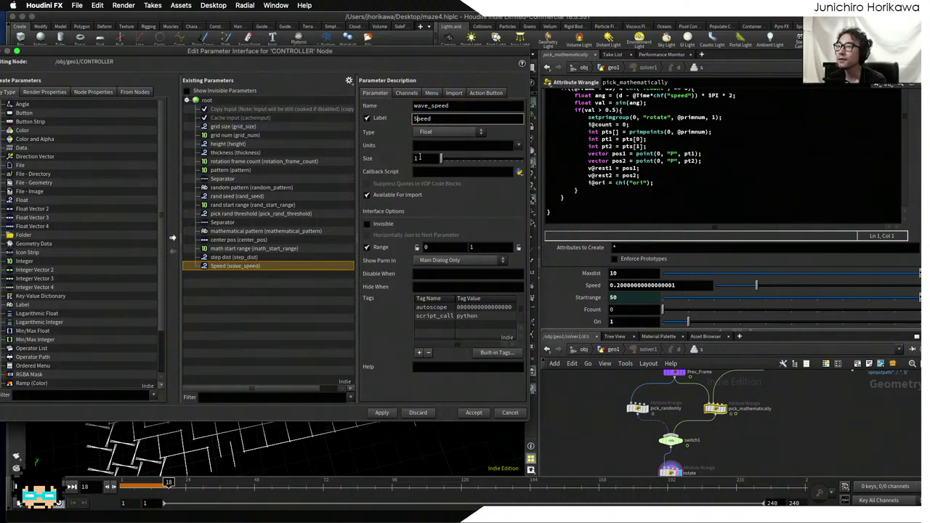
key(Delete)
text(wave s)
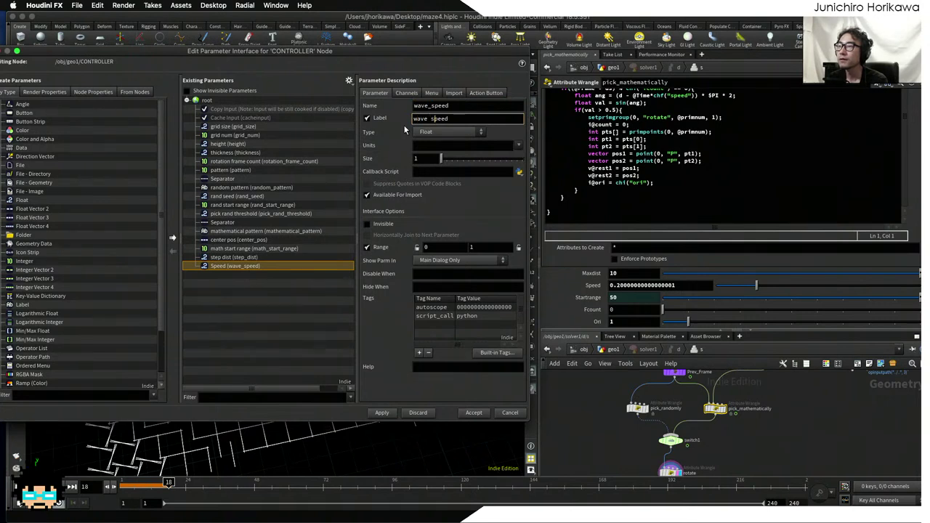
key(Return)
- Set the step dist parameter's range maximum to 30
click(289, 257)
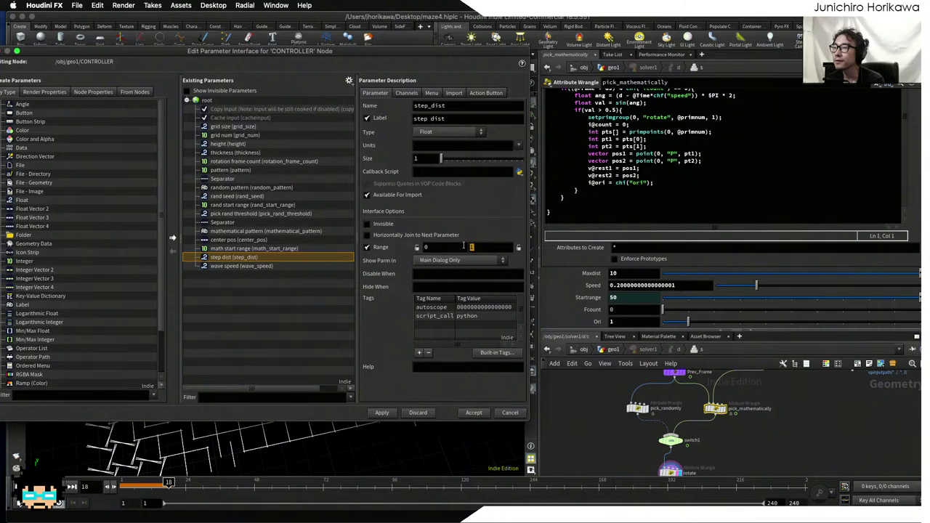
click(472, 247)
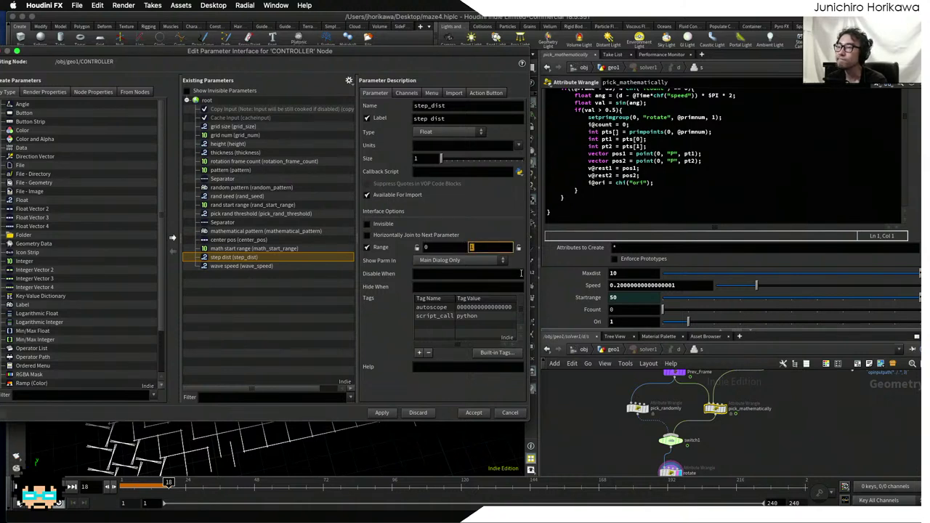
text(30)
key(Return)
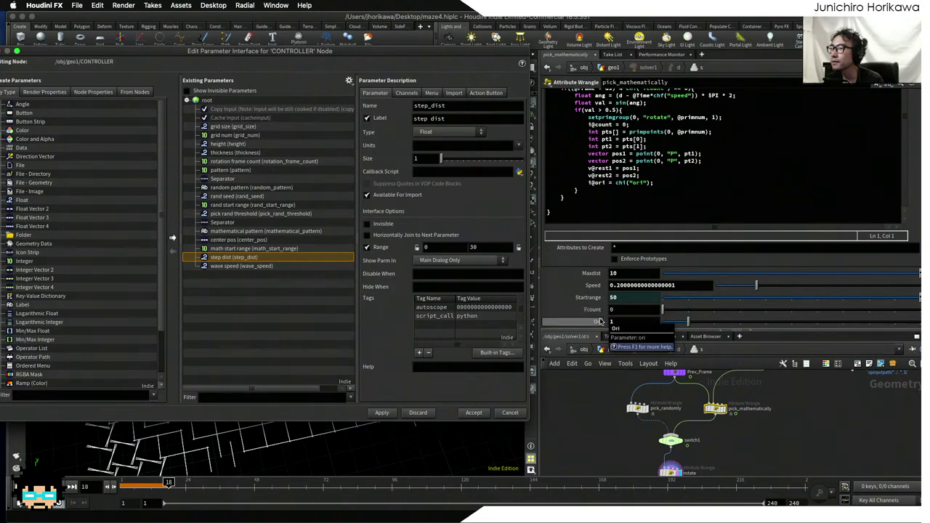
- Copy pick_randomly's rotation_frame_count Fcount expression into pick_mathematically, and add Ori to CONTROLLER
scroll(639, 169, up, 2)
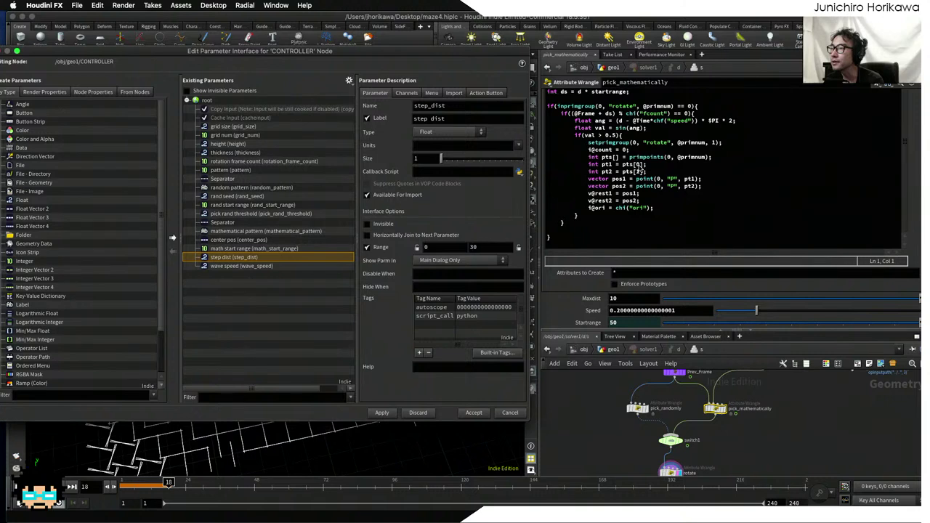
scroll(639, 168, up, 4)
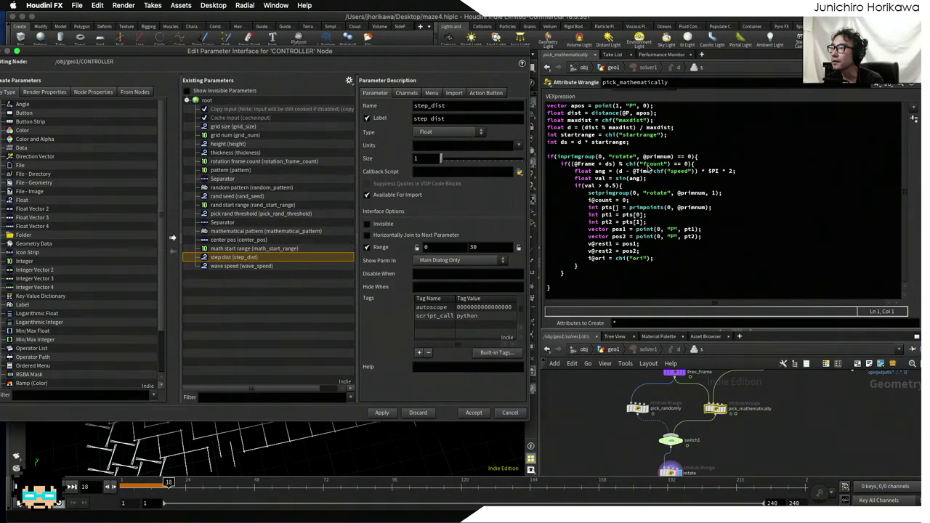
scroll(905, 254, down, 5)
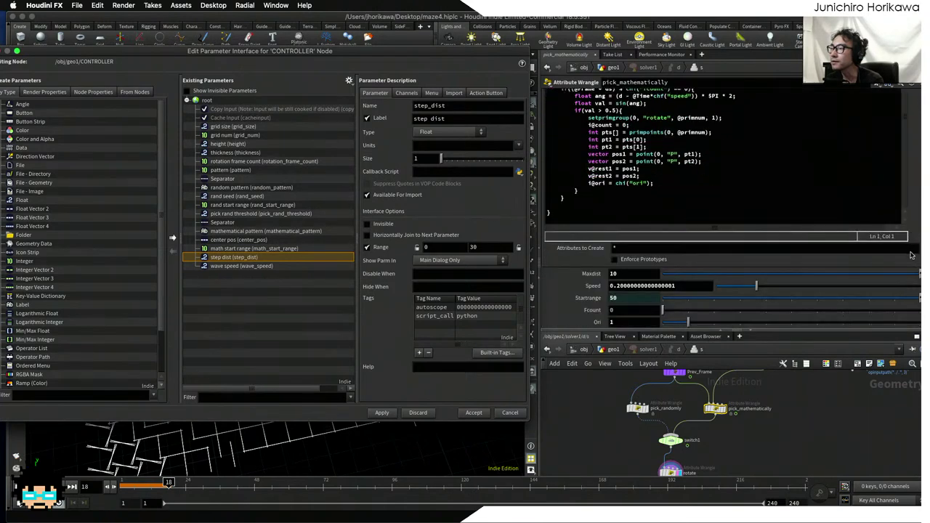
scroll(657, 406, up, 3)
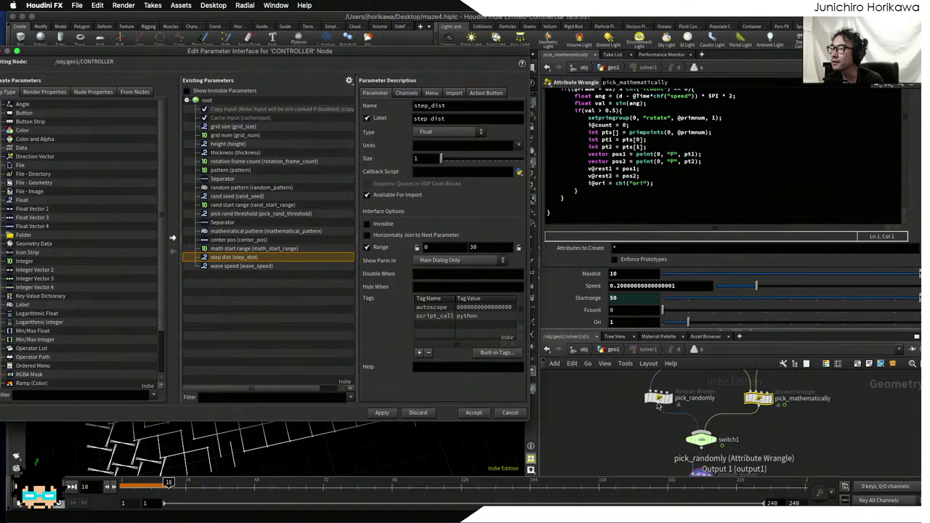
click(657, 405)
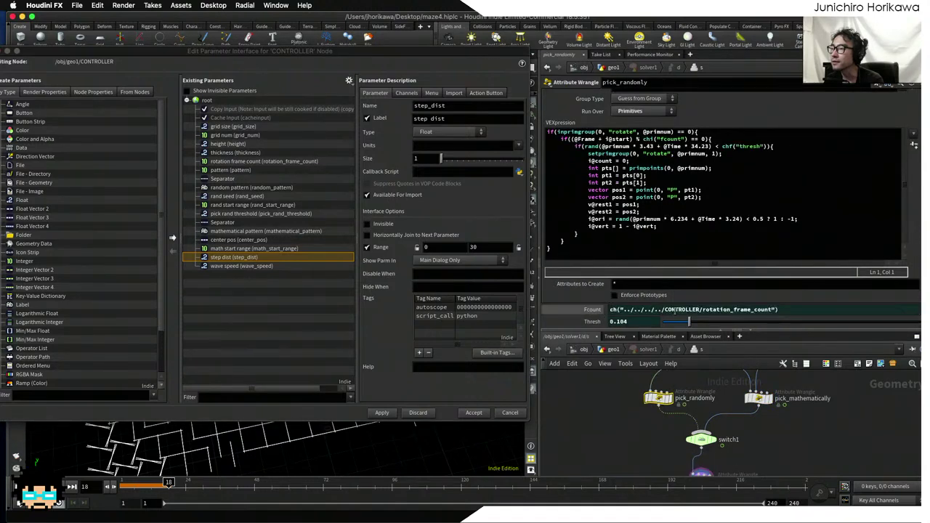
drag(779, 309, 608, 309)
key(ctrl+c)
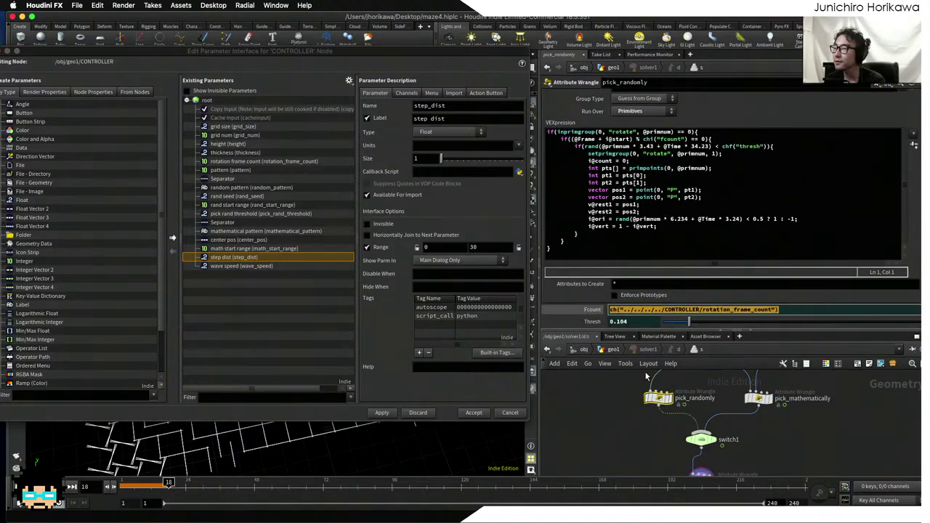
click(758, 397)
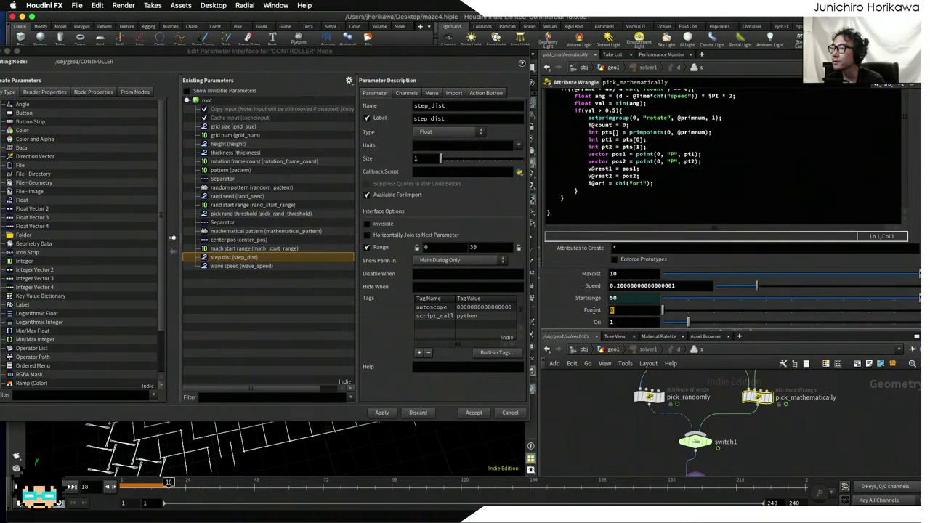
key(ctrl+v)
key(Return)
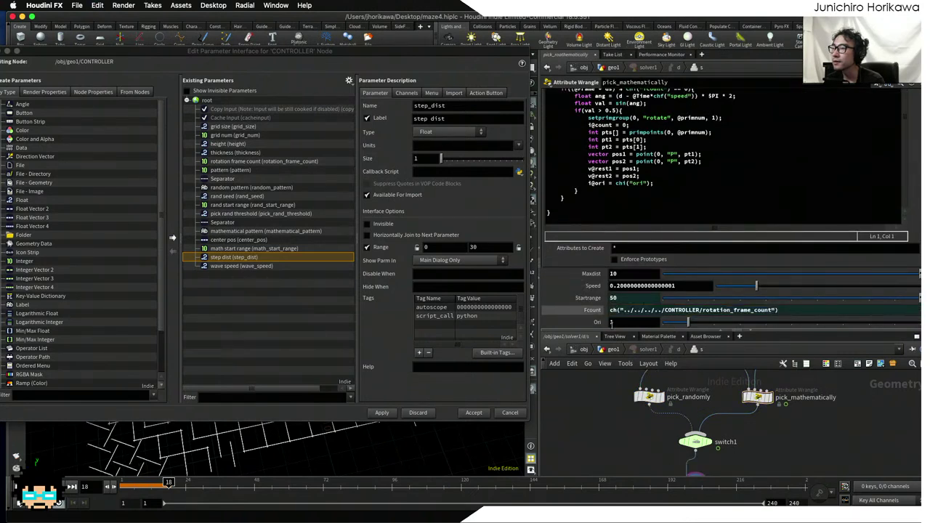
drag(610, 322, 294, 304)
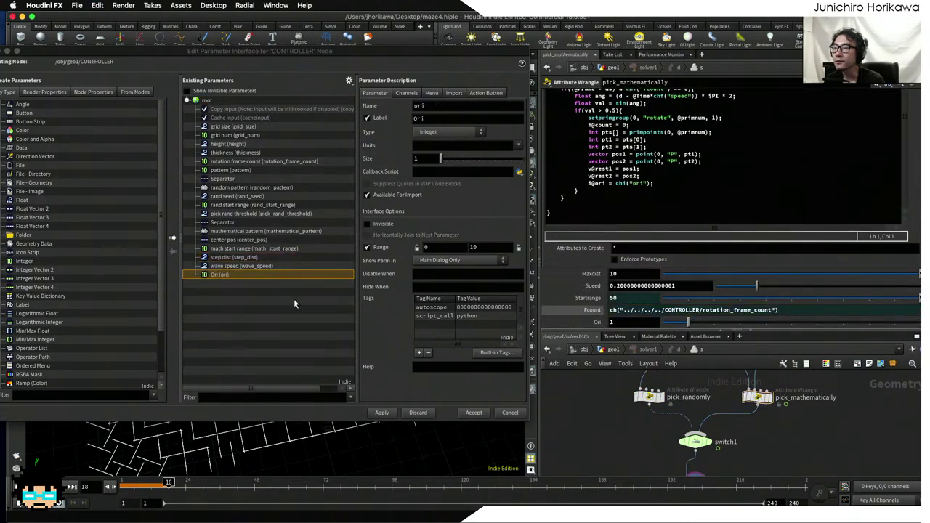
- Keep the Ori parameter as Integer and set its range maximum to 1
double_click(443, 107)
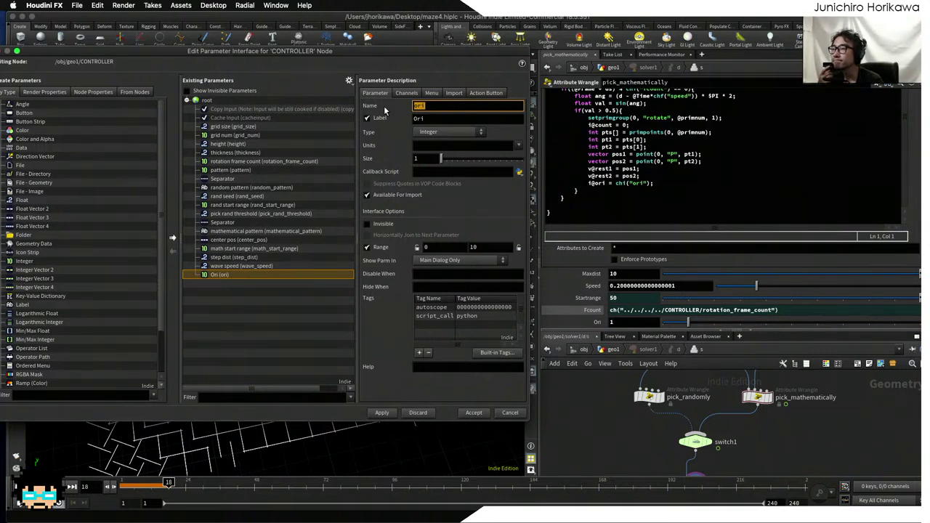
click(419, 120)
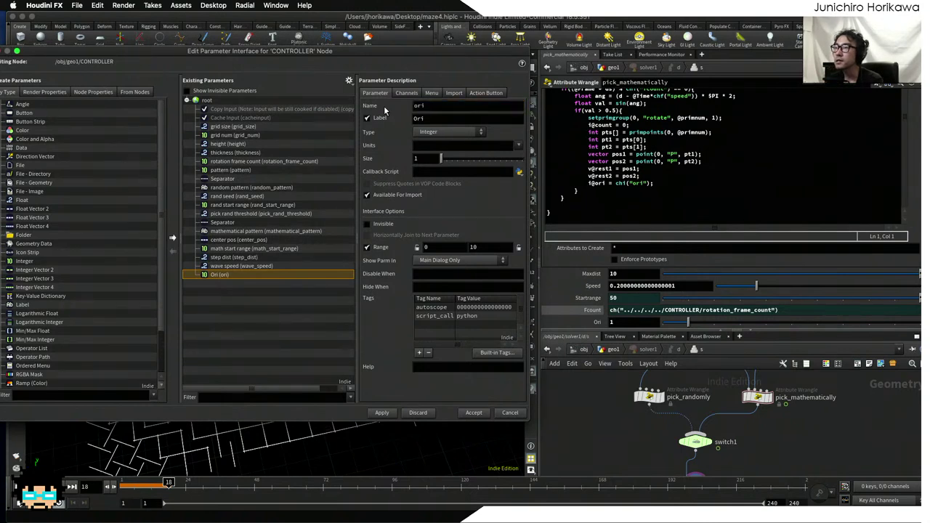
click(430, 132)
key(Escape)
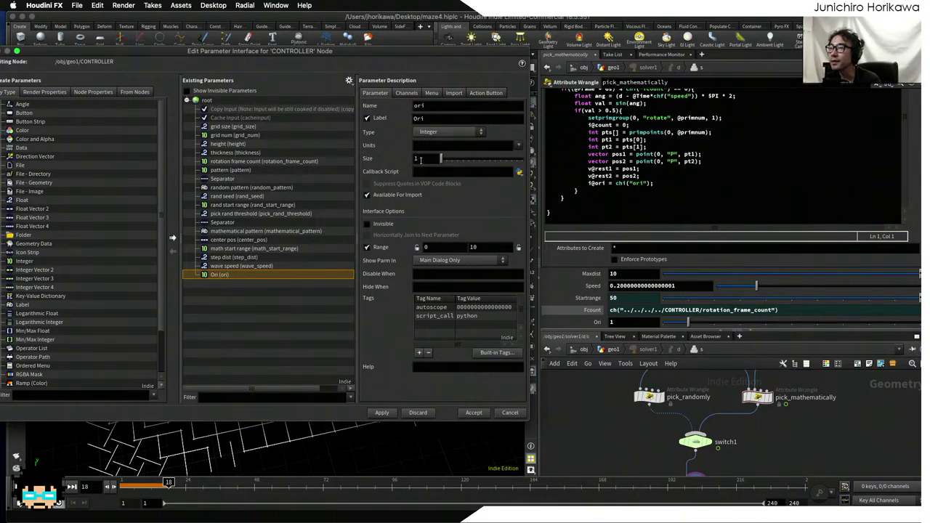
double_click(474, 247)
text(1)
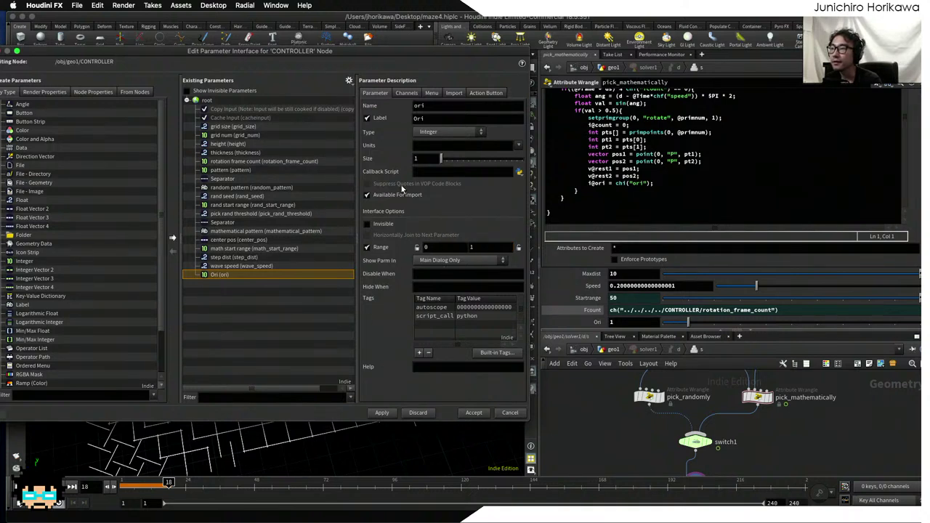
- Rename the parameter and its label to orientation and apply the interface changes
click(432, 107)
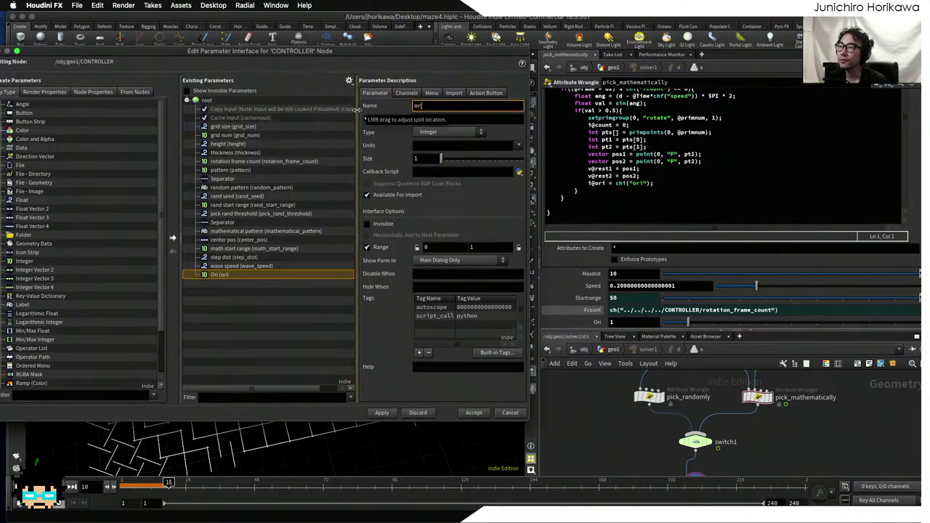
text(ientation)
key(Return)
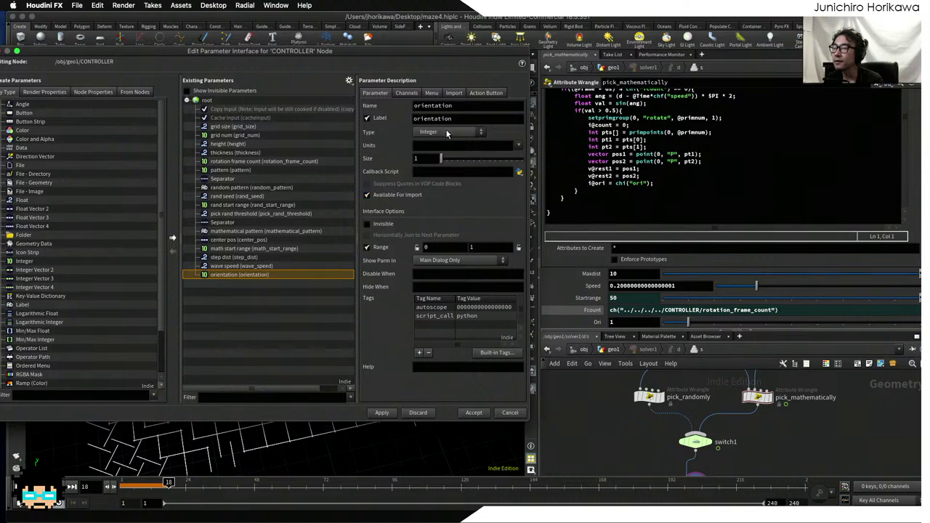
click(392, 413)
click(664, 175)
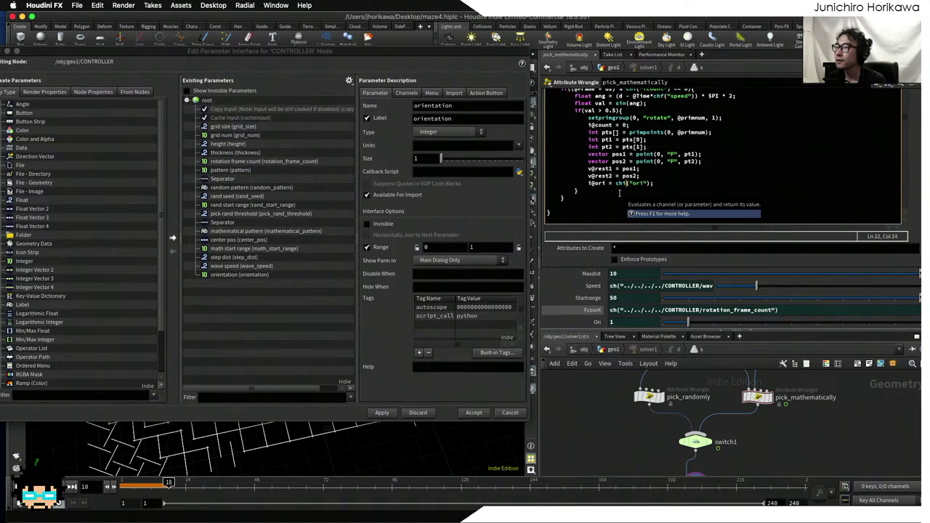
- Change the VEX line to i@ori = chi("ori") == 0 ? -1 : 1;, save maze4.hiplc, and accept the editor
text("))
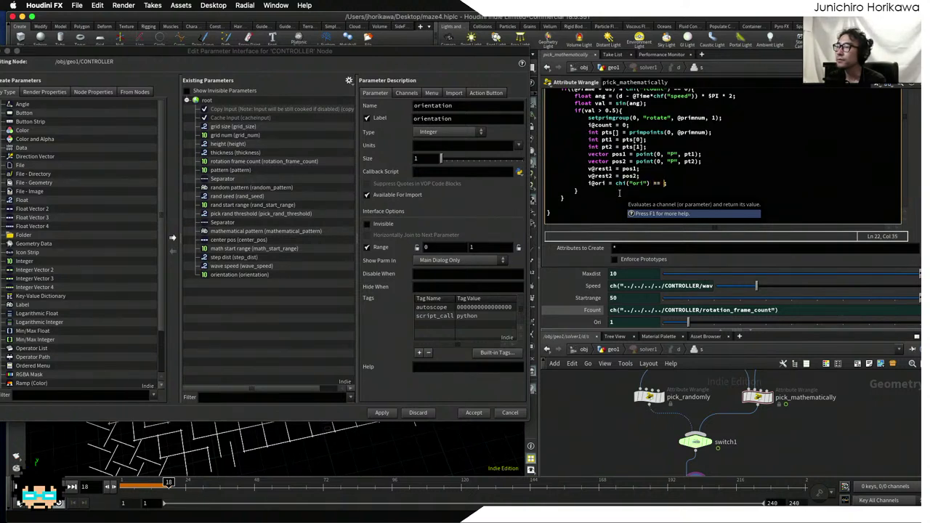
text( == 0 ? -1 : 1)
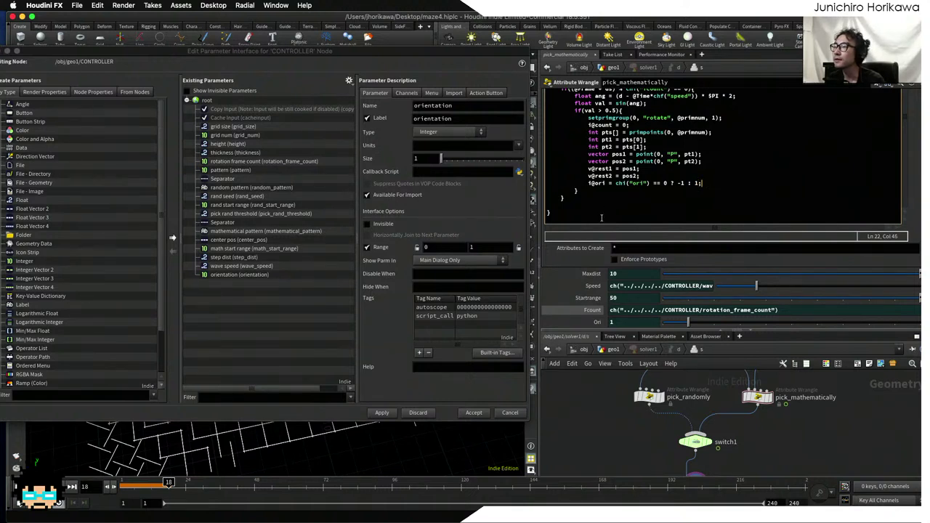
key(super+s)
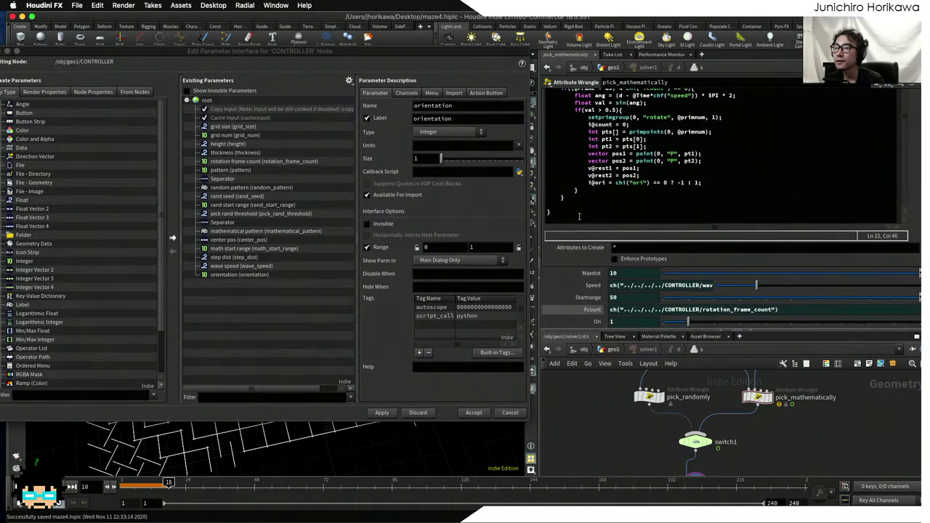
click(469, 413)
- Set CONTROLLER's center pos to X 2, Z 3 and preview the ripple from frame 1
click(613, 349)
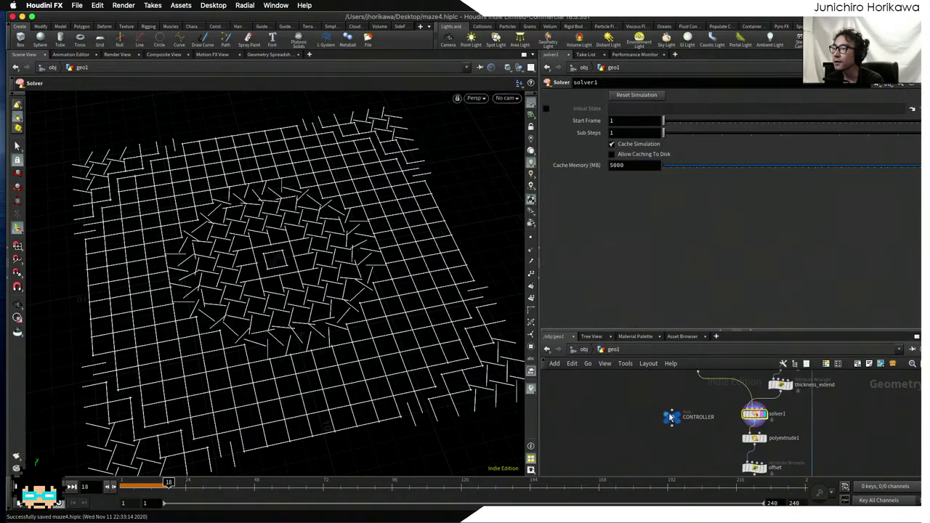
click(670, 416)
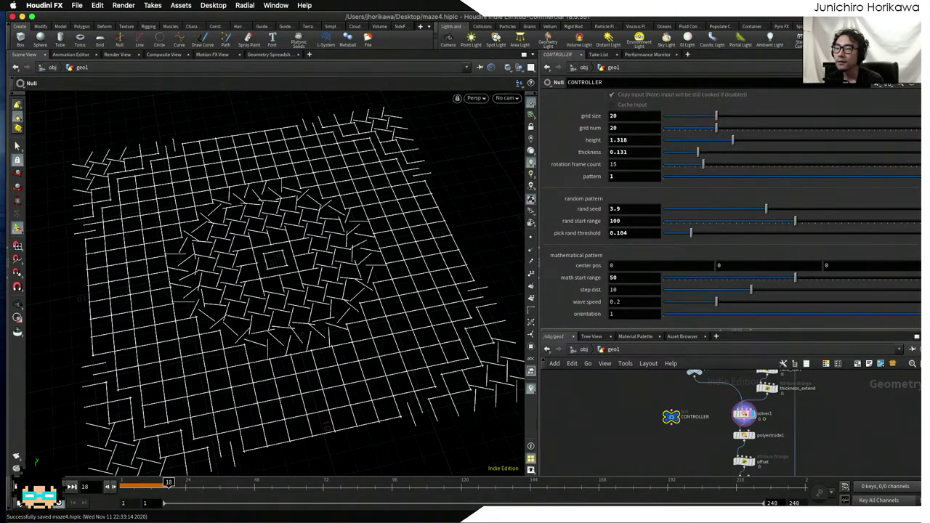
click(13, 485)
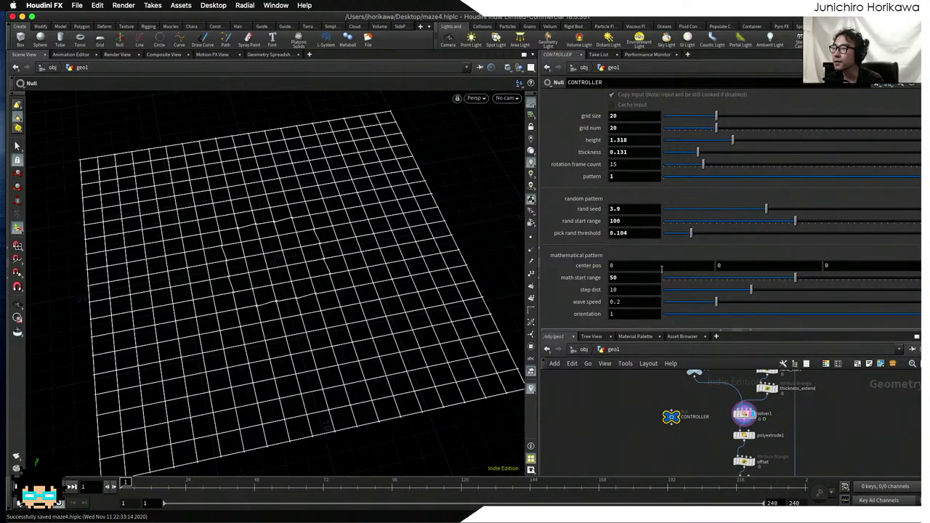
drag(585, 268, 590, 269)
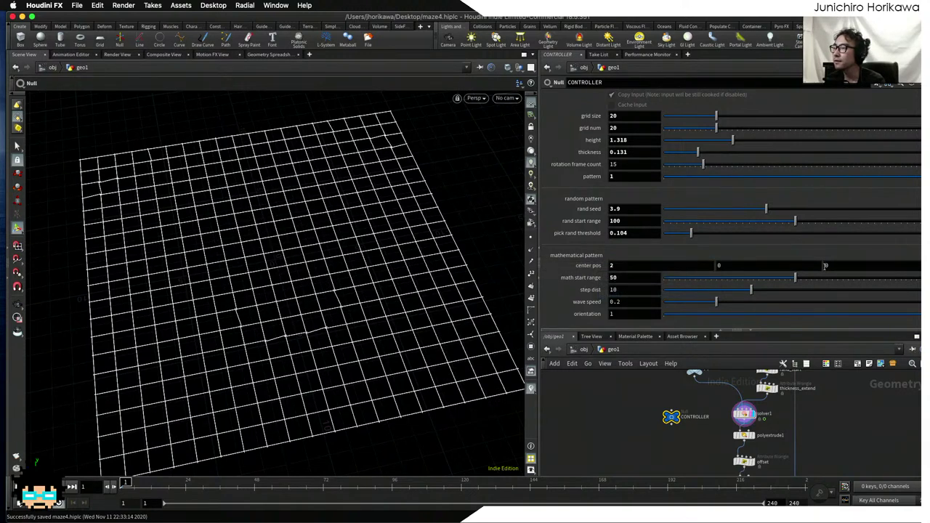
text(3)
key(Return)
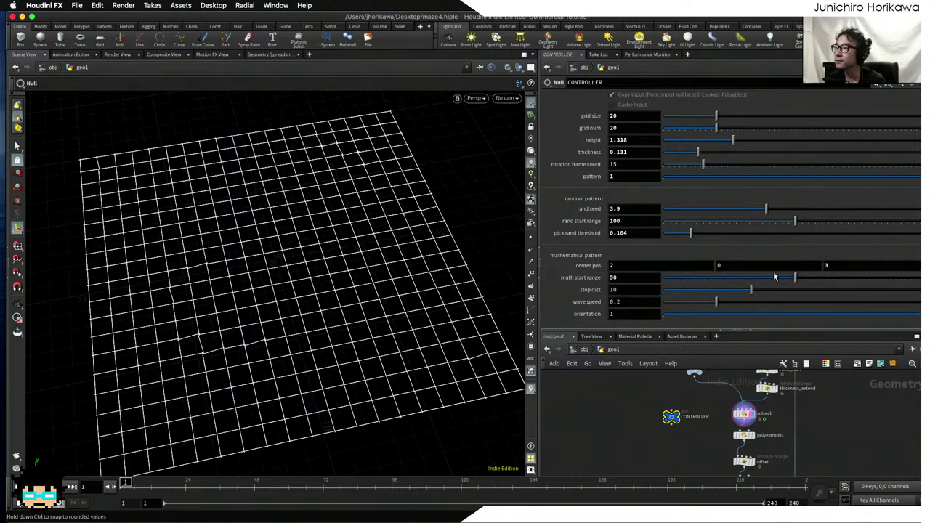
click(110, 483)
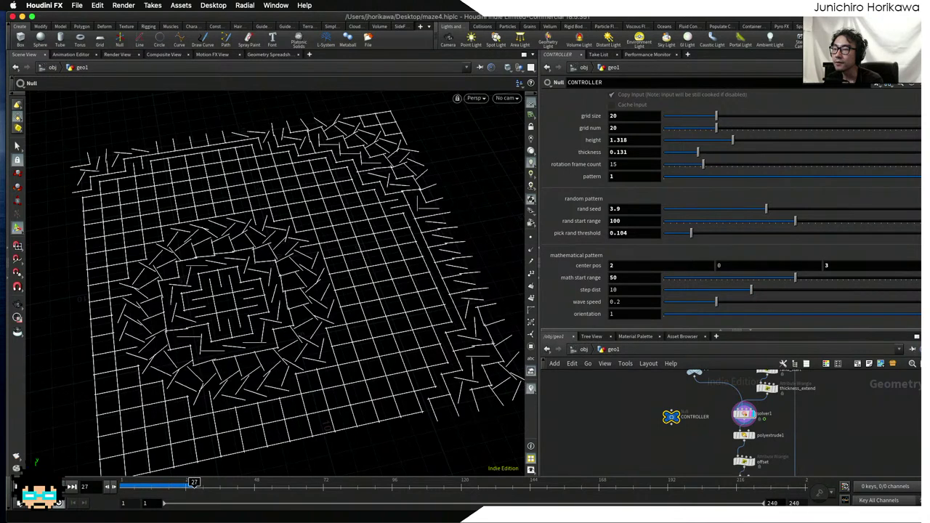
key(ctrl+Up)
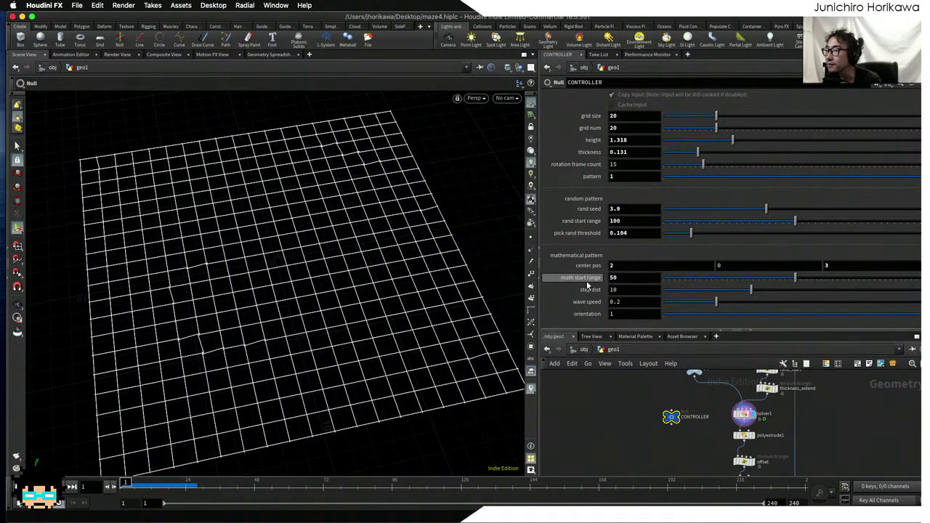
- Try math start range values of 100, 0 and about 26 while replaying the simulation
drag(794, 278, 916, 279)
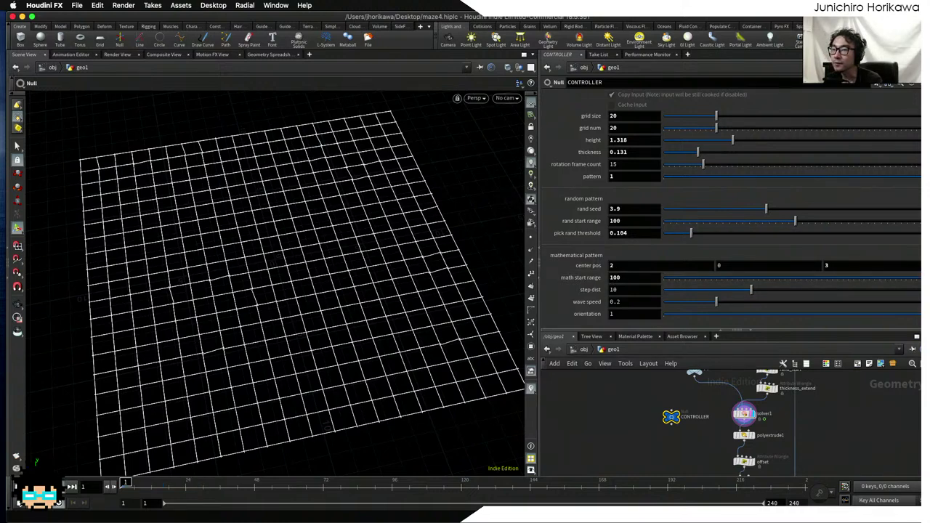
key(Up)
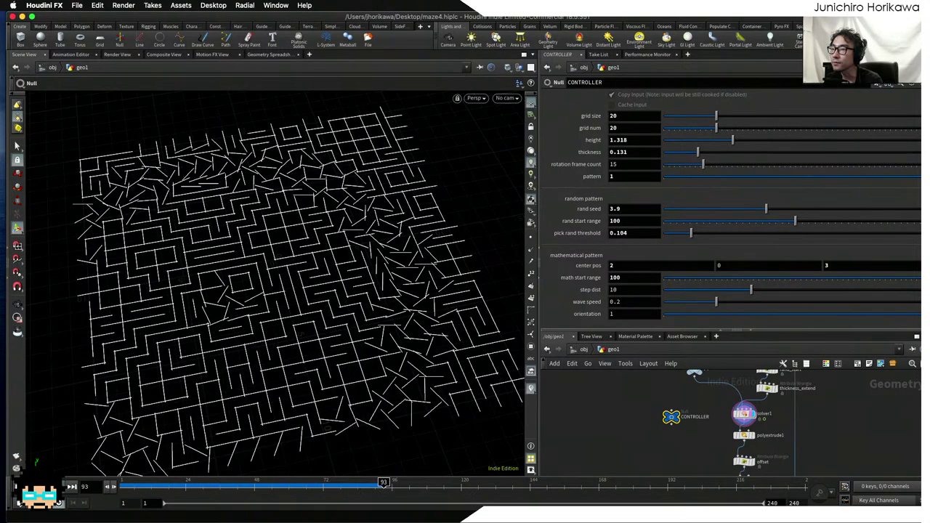
ctrl+middle_click(581, 278)
key(ctrl+Up)
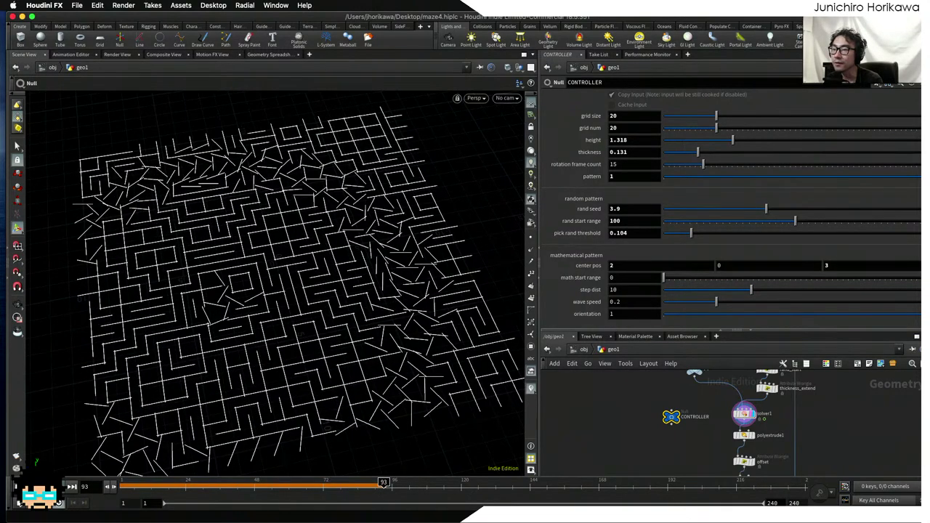
key(Up)
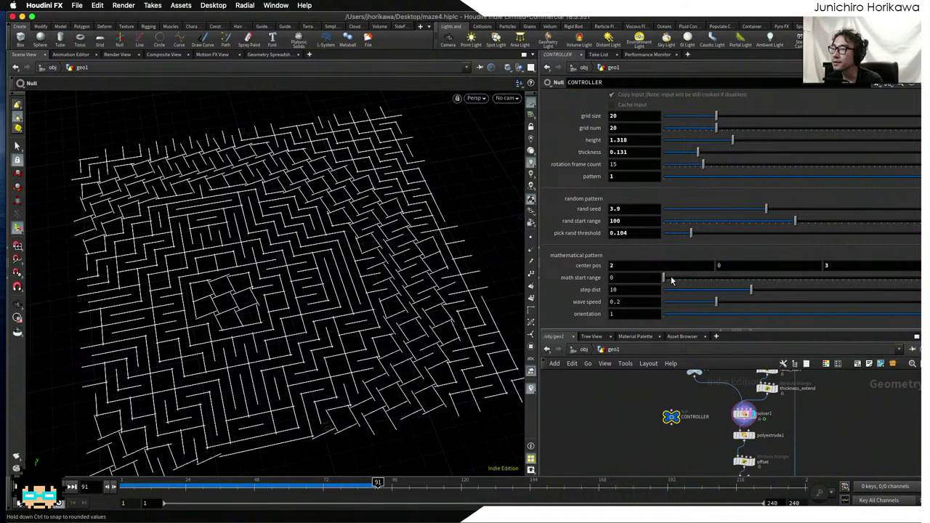
drag(674, 280, 740, 282)
key(ctrl+Up)
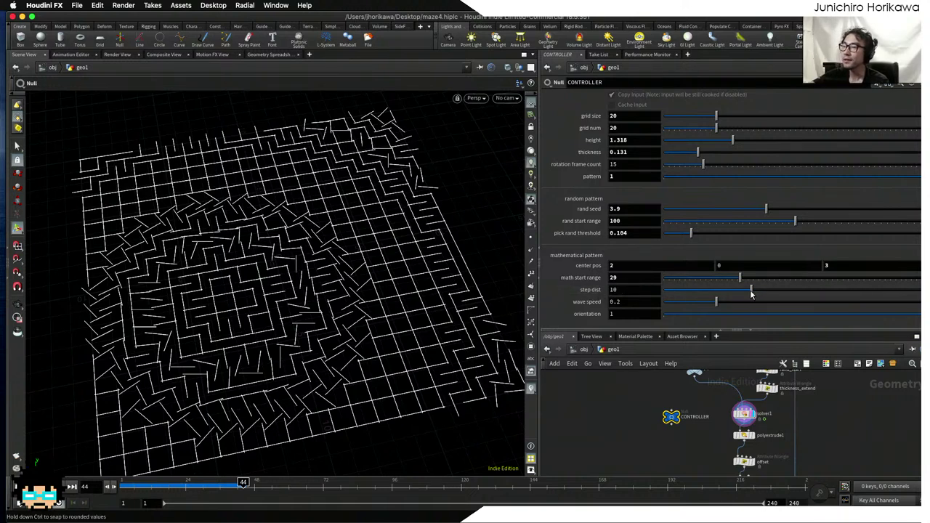
- Tune step dist down to about 12.57 and rewind the simulation to frame 1
drag(751, 293, 854, 293)
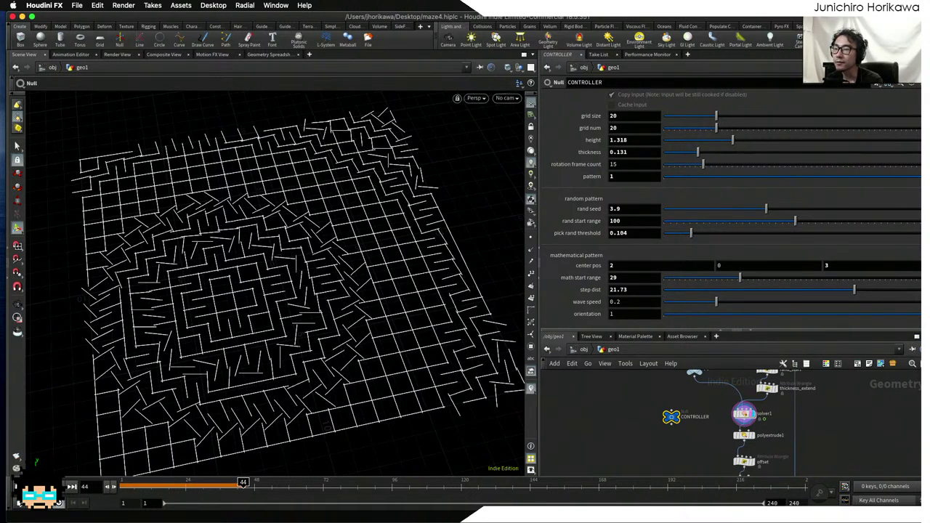
key(ctrl+Up)
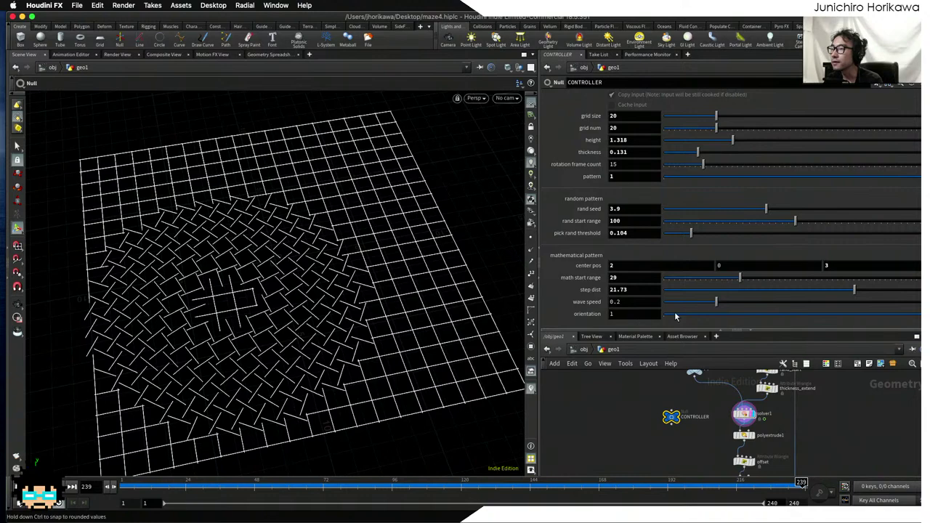
click(784, 292)
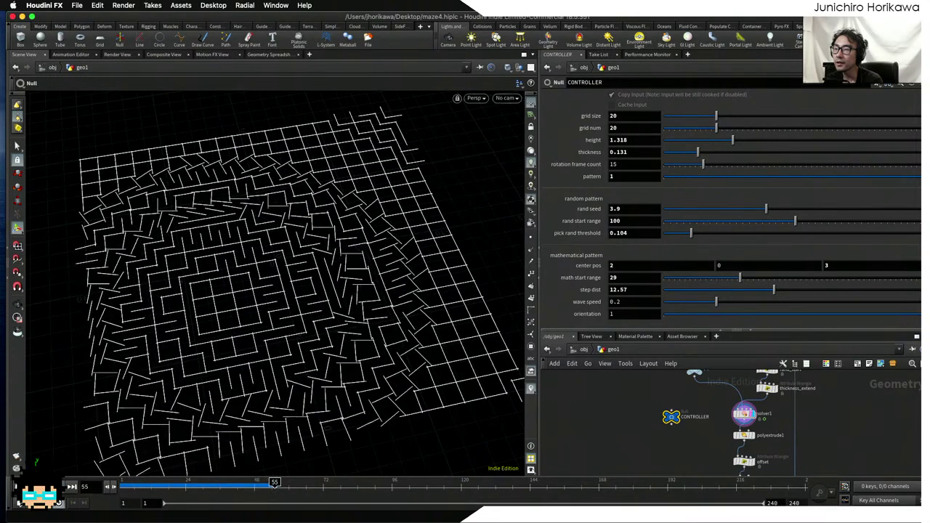
click(16, 488)
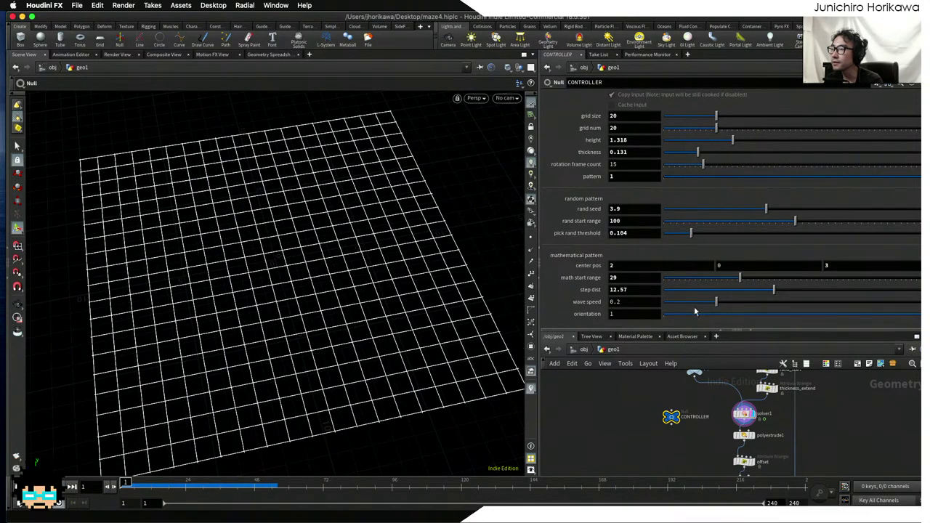
- Try wave speed values of about 0.5, 0.15 and -2, replaying the simulation each time
drag(740, 306, 801, 307)
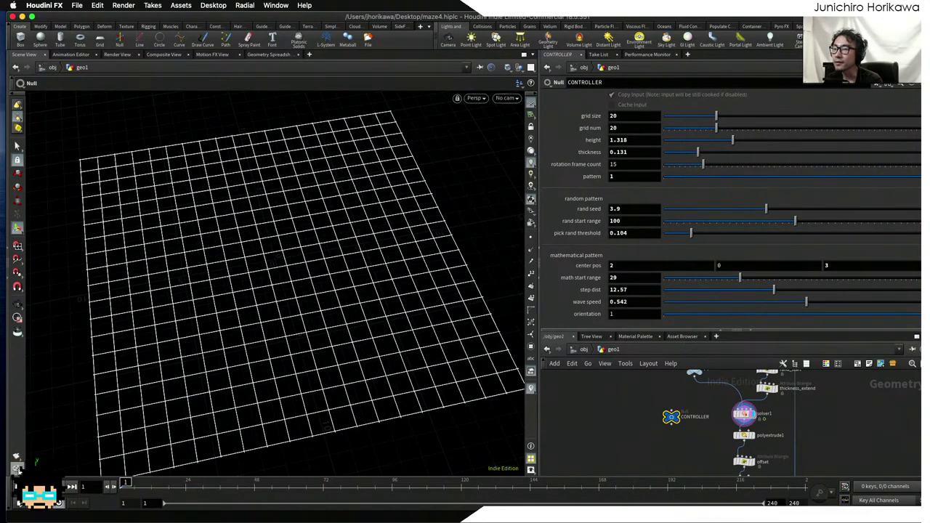
key(Up)
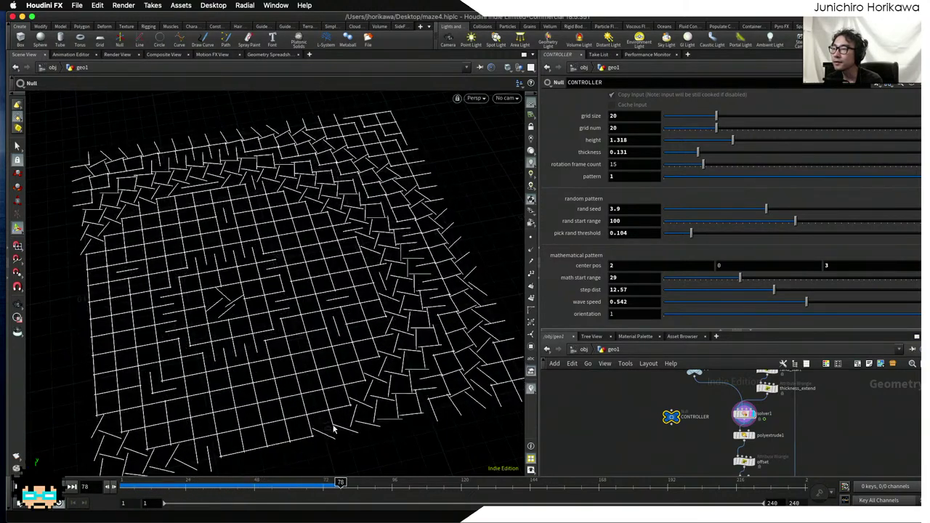
drag(696, 306, 703, 307)
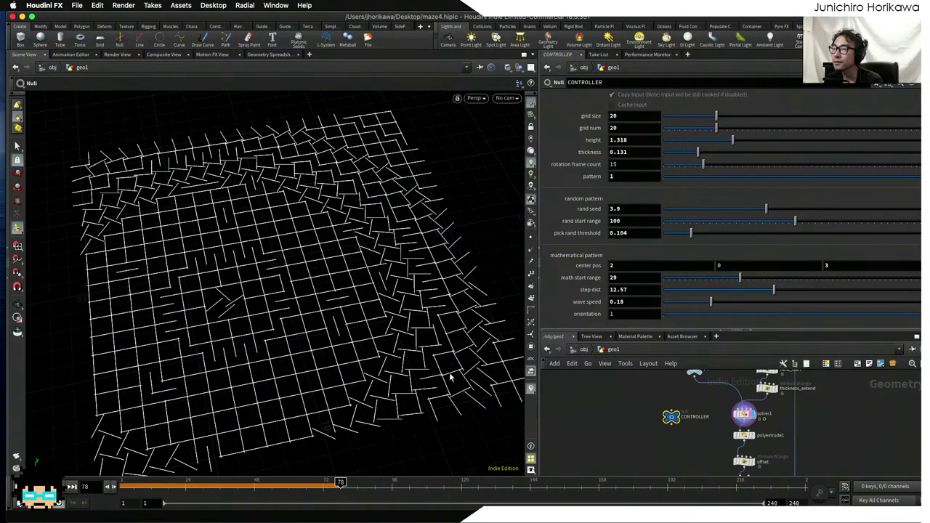
key(Up)
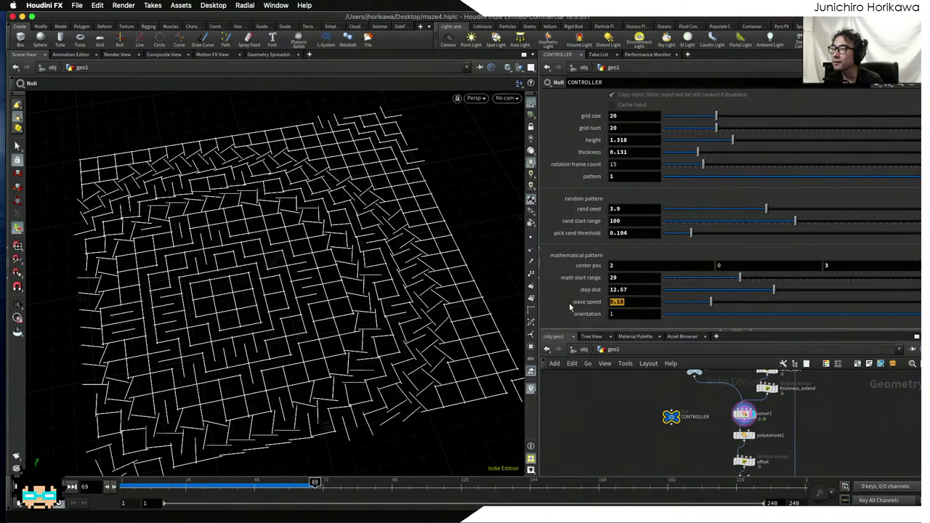
text(-2)
key(Return)
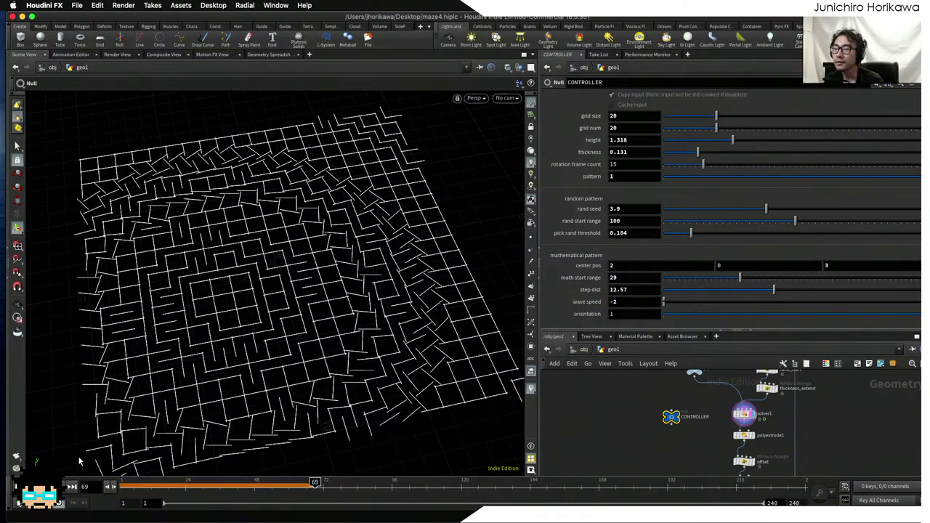
key(Up)
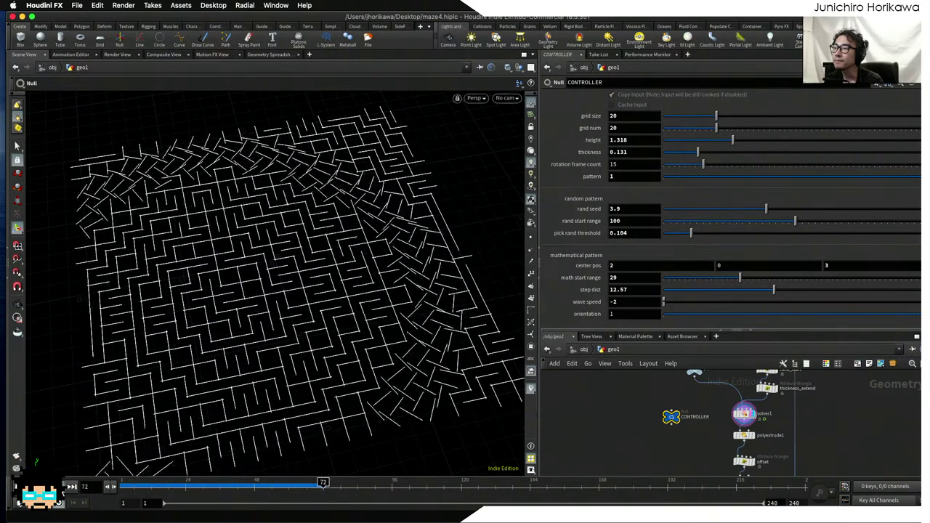
- Set wave speed to -0.2, preview the reversed wave, then open CONTROLLER's Edit Parameter Interface
click(613, 302)
text(0.)
key(Return)
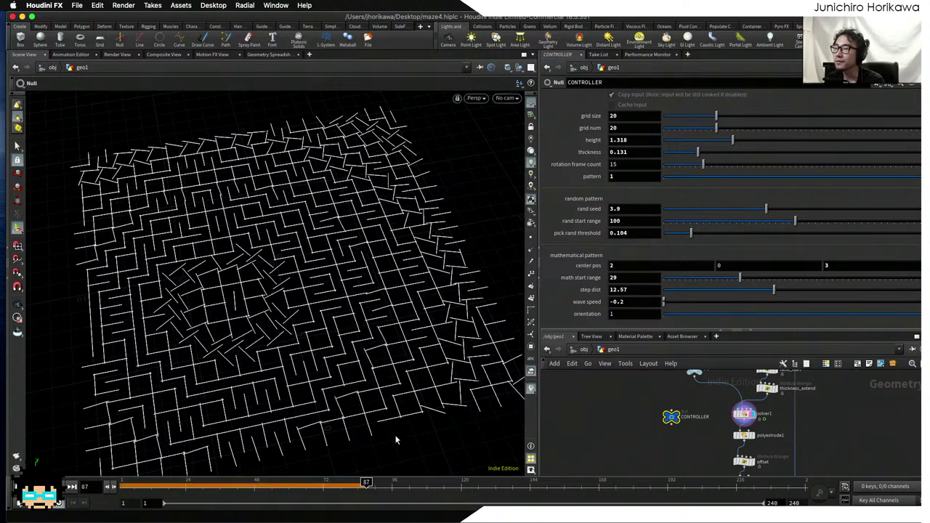
key(ctrl+Left)
key(Up)
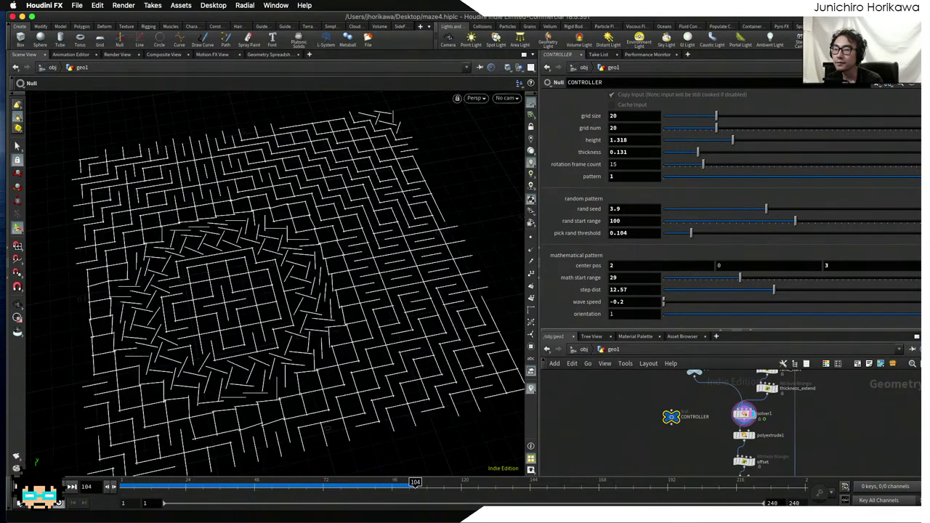
key(ctrl+Up)
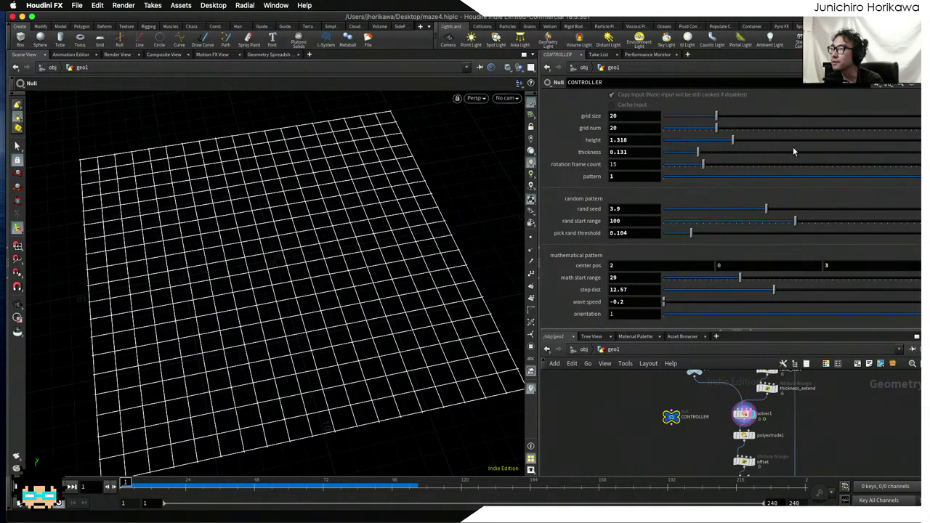
click(887, 84)
click(810, 95)
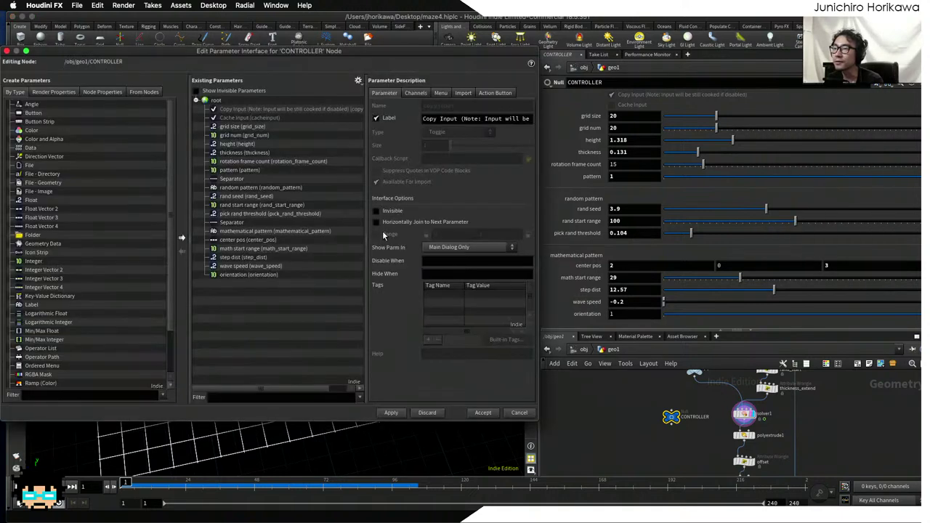
- Give the wave_speed parameter a range minimum of -1 and accept the interface changes
click(297, 267)
click(298, 267)
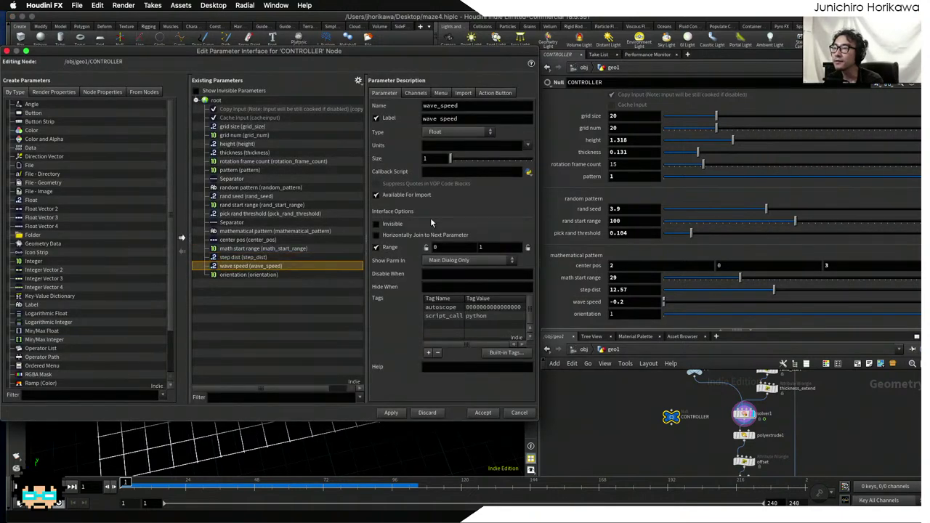
double_click(452, 245)
text(-1)
key(Return)
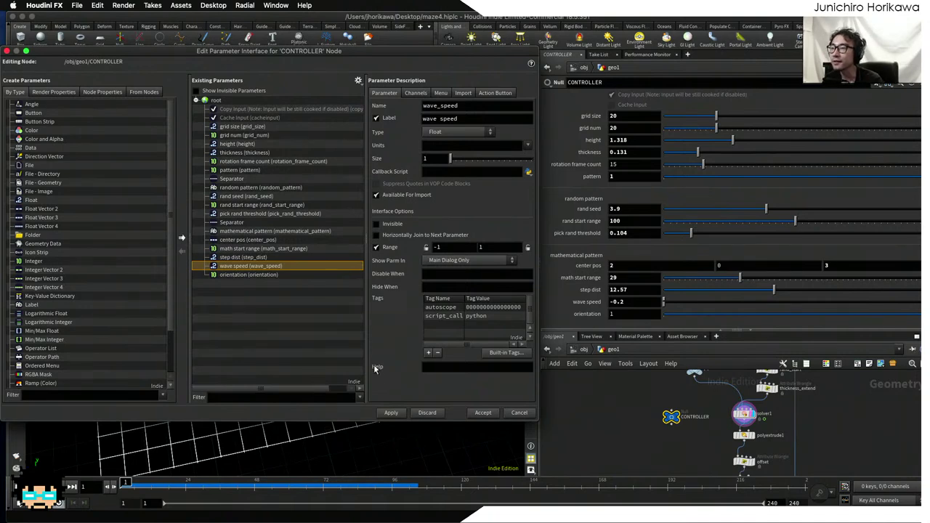
click(472, 414)
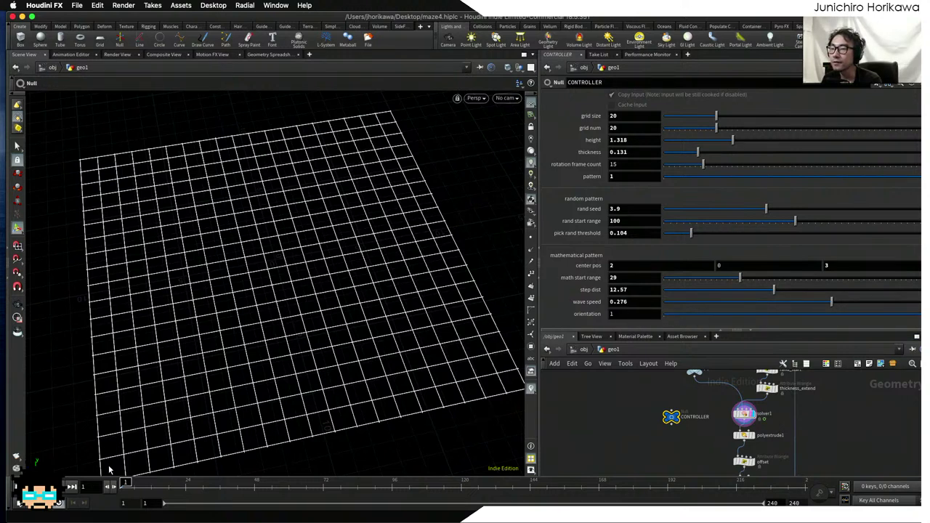
- Set orientation to 0 while the simulation plays, then rewind to frame 1
key(Up)
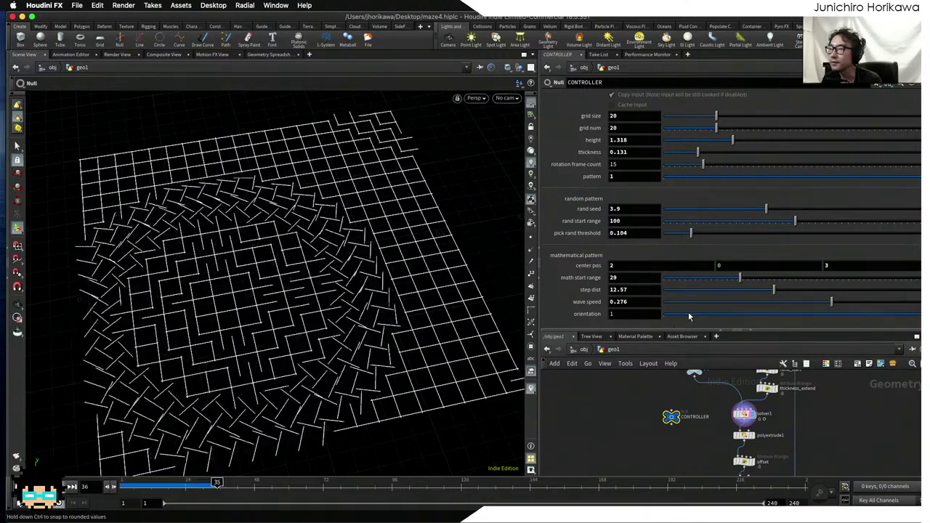
click(664, 315)
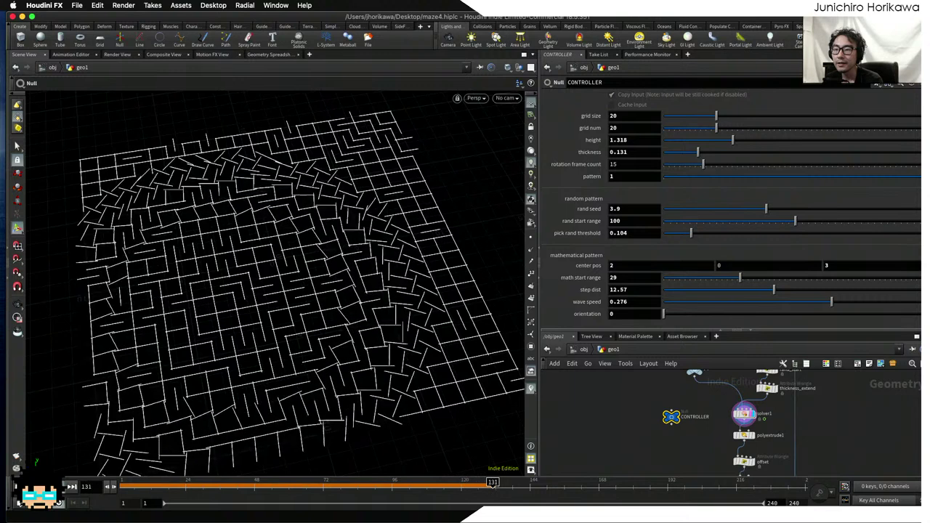
key(ctrl+Up)
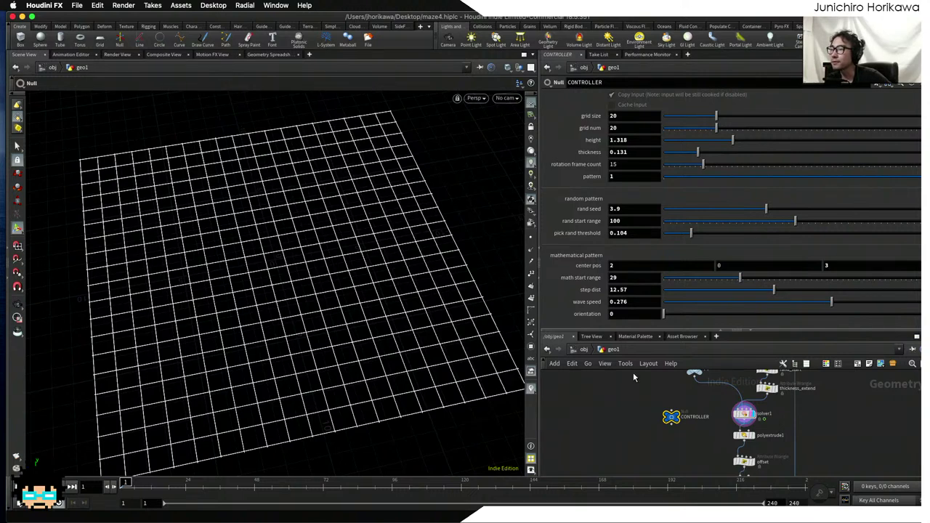
ctrl+middle_click(594, 266)
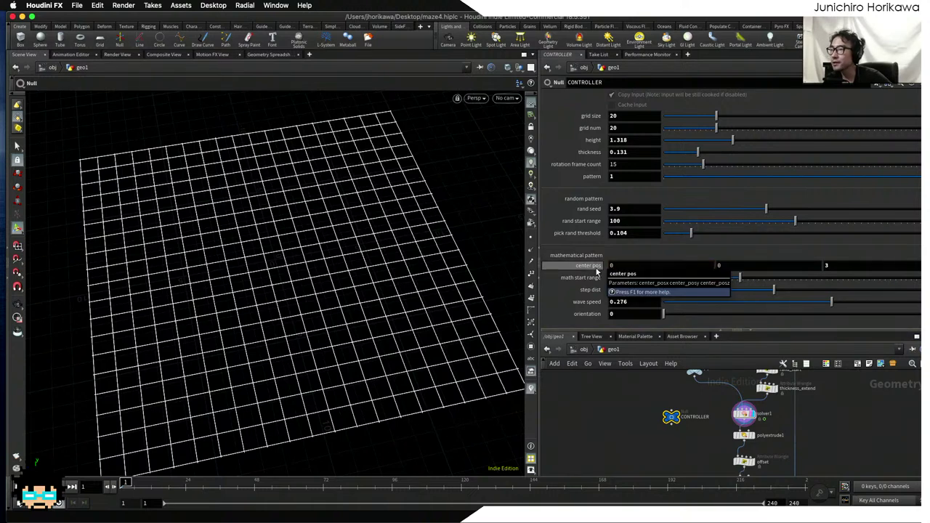
click(877, 266)
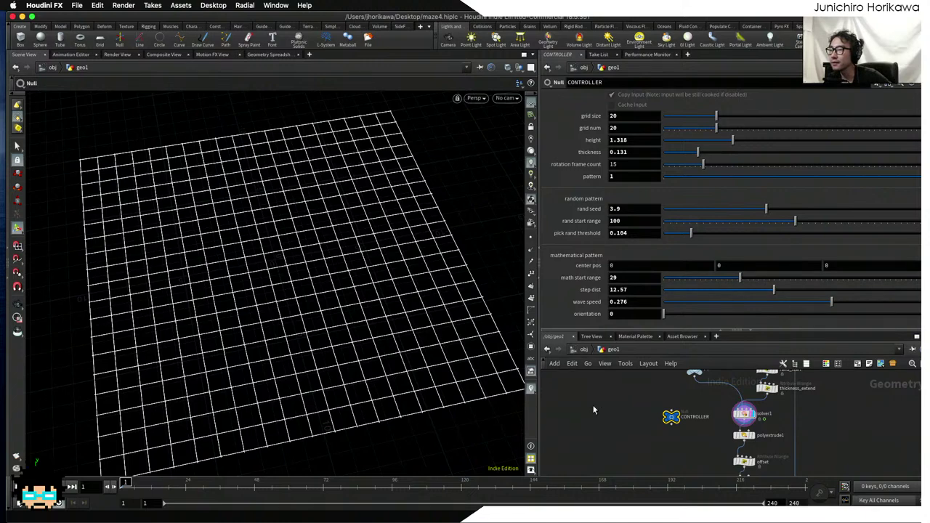
scroll(593, 410, up, 2)
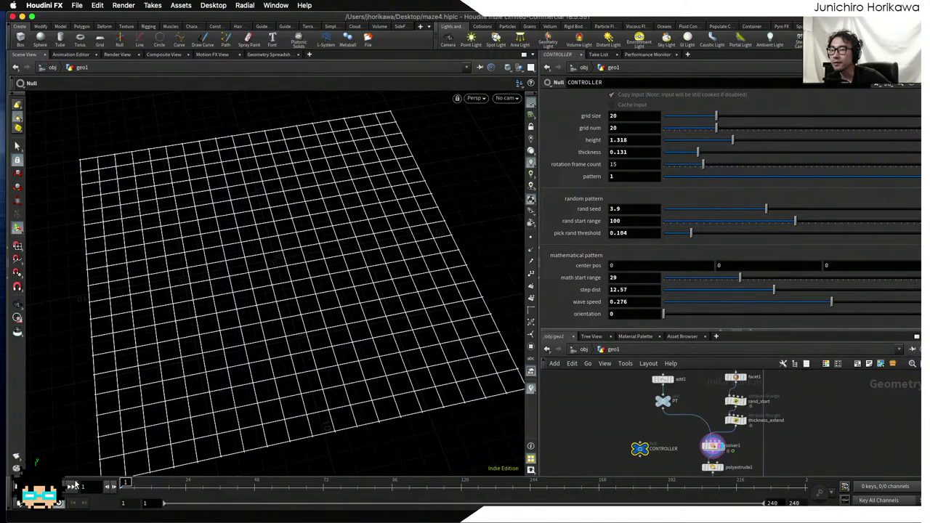
key(Up)
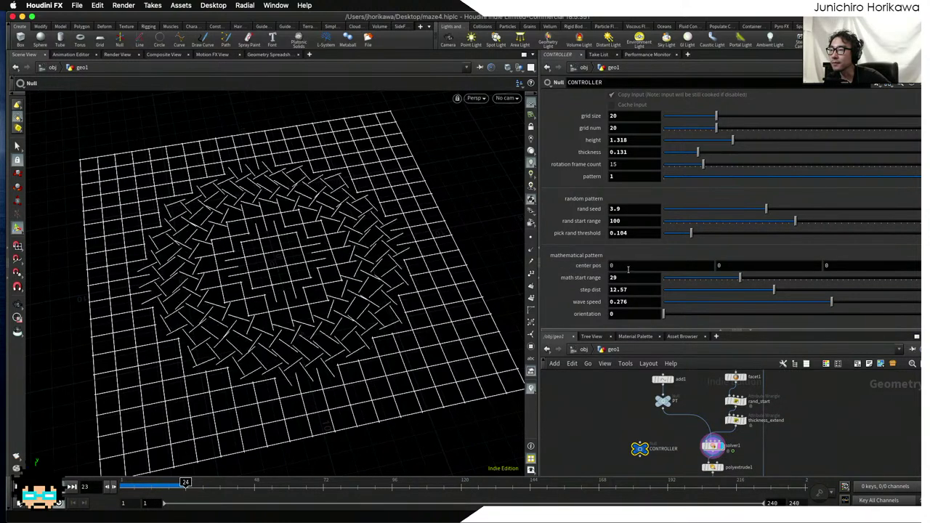
middle_drag(626, 265, 661, 271)
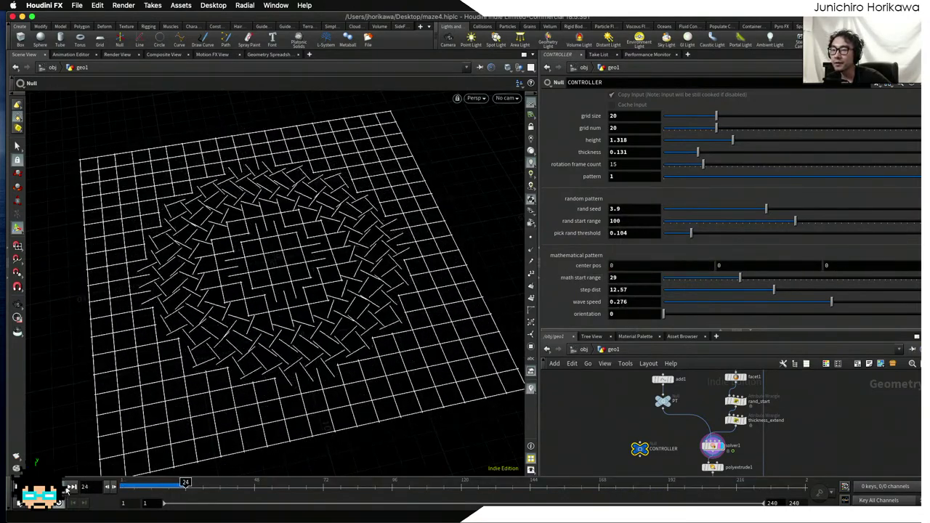
key(ctrl+Left)
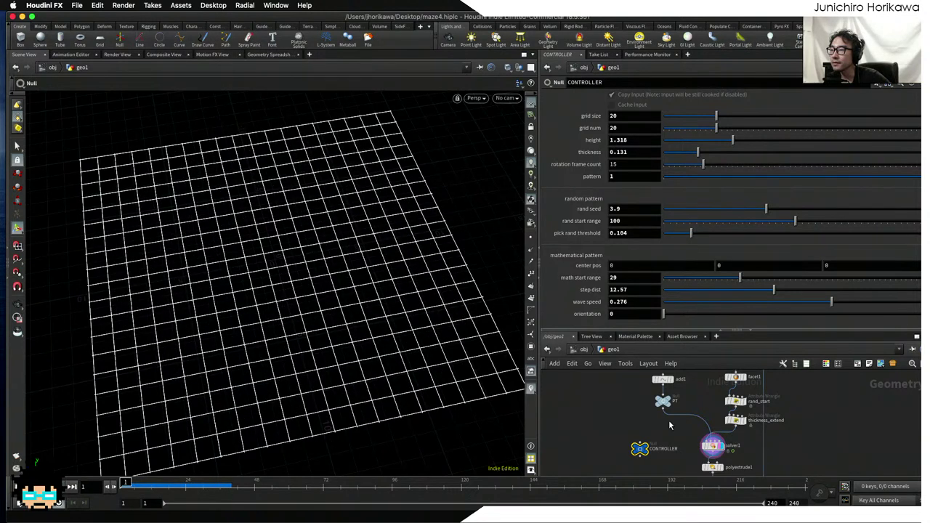
scroll(668, 420, up, 3)
scroll(702, 418, down, 3)
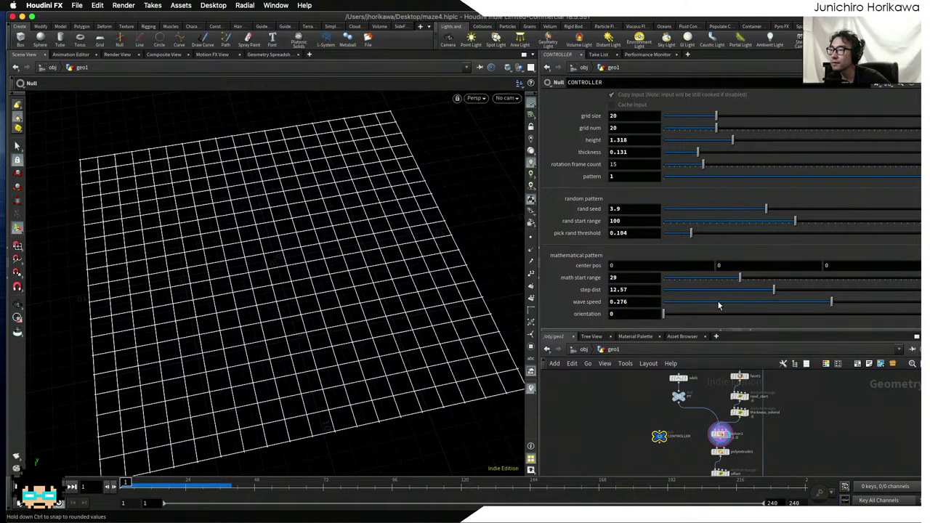
- Enter the expression sin($FF * 10) * 0.3 in CONTROLLER's wave speed field
drag(687, 307, 753, 305)
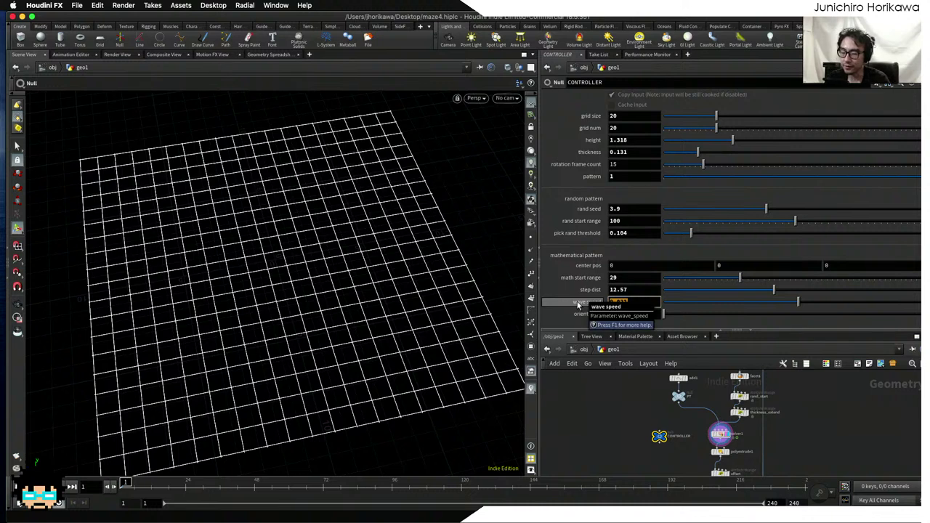
text(sin()
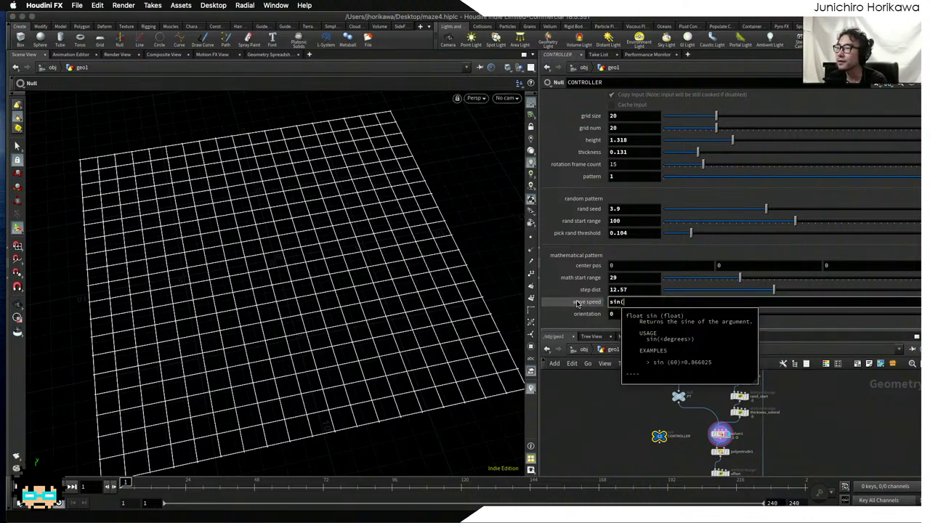
text($F)
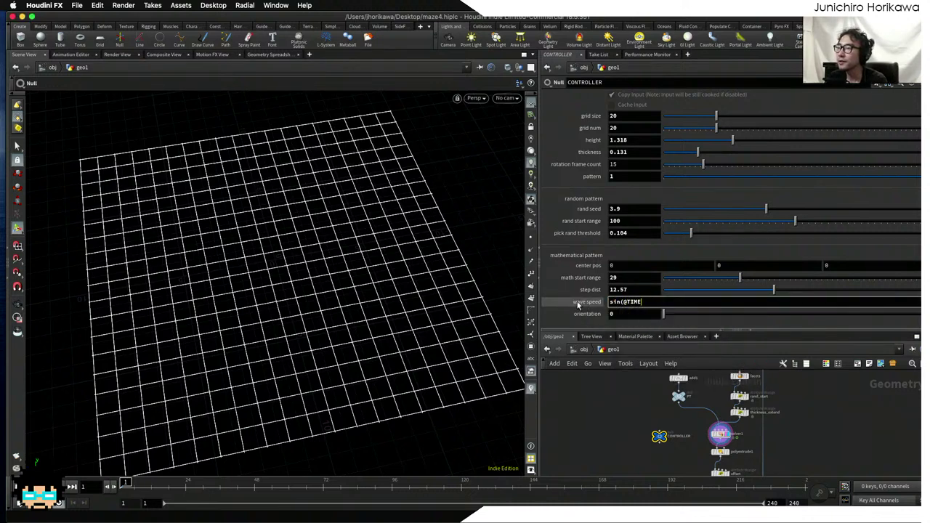
key(BackSpace)
key(BackSpace)
text($T)
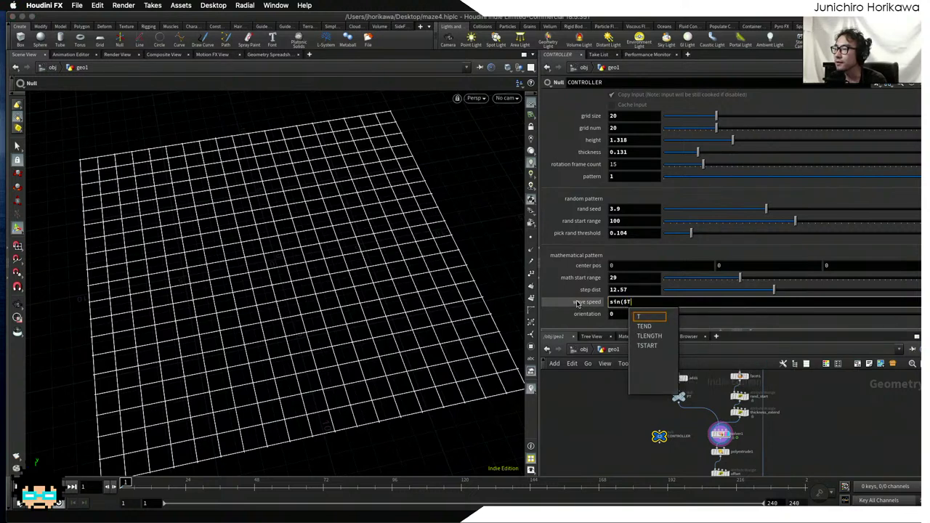
key(BackSpace)
key(BackSpace)
text($)
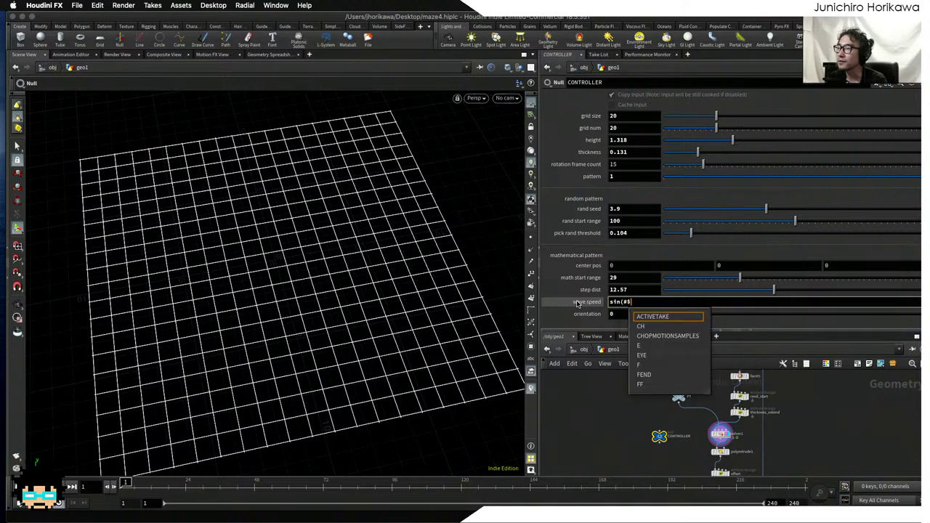
text(FF)
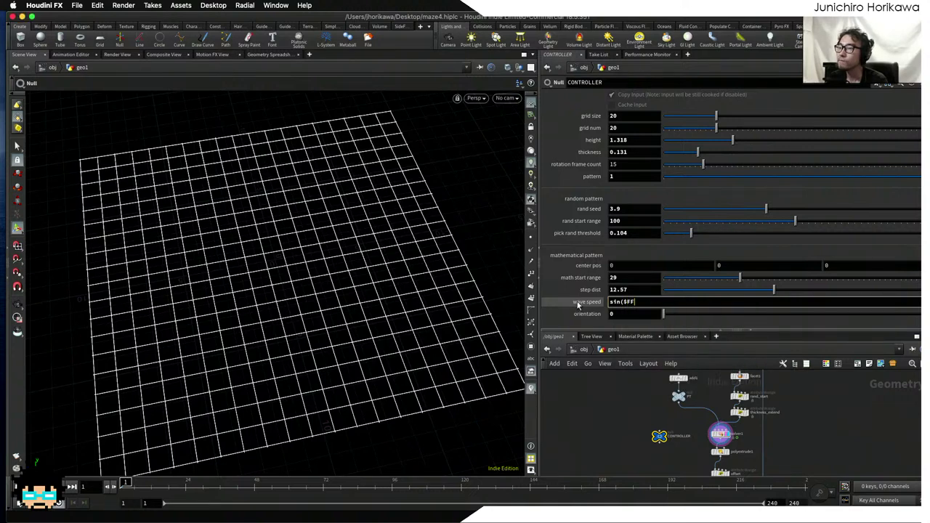
text( * 10) * 0)
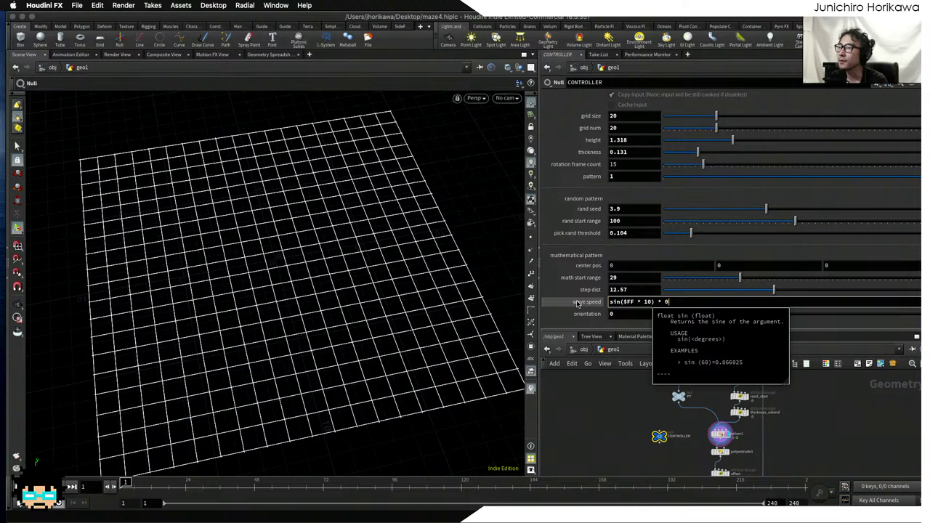
text(.3)
key(Return)
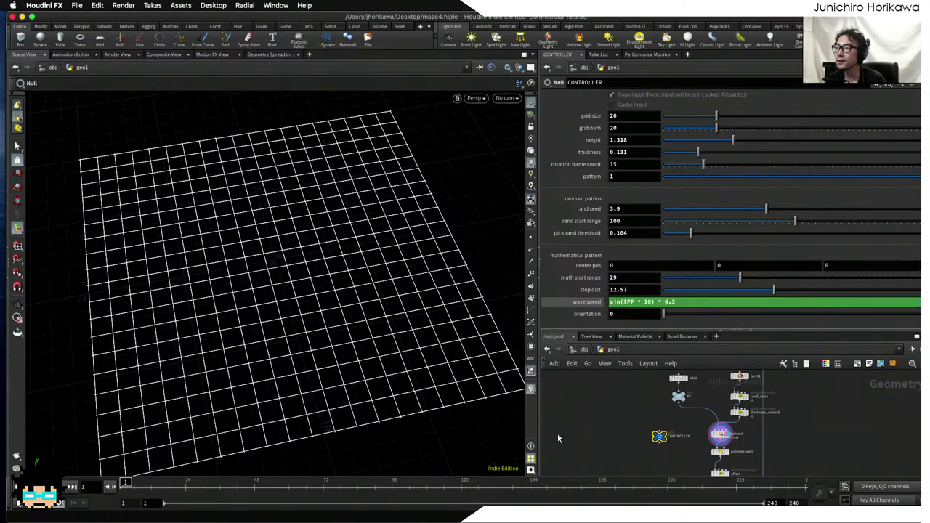
- Play the simulation to preview the oscillating wave, then rewind to the first frame
key(Up)
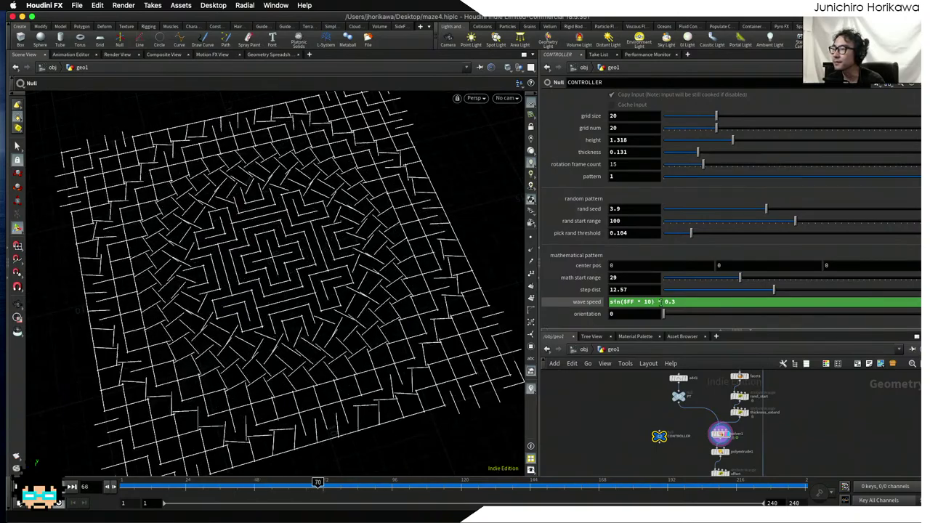
right_click(661, 302)
mouse_move(687, 405)
key(Escape)
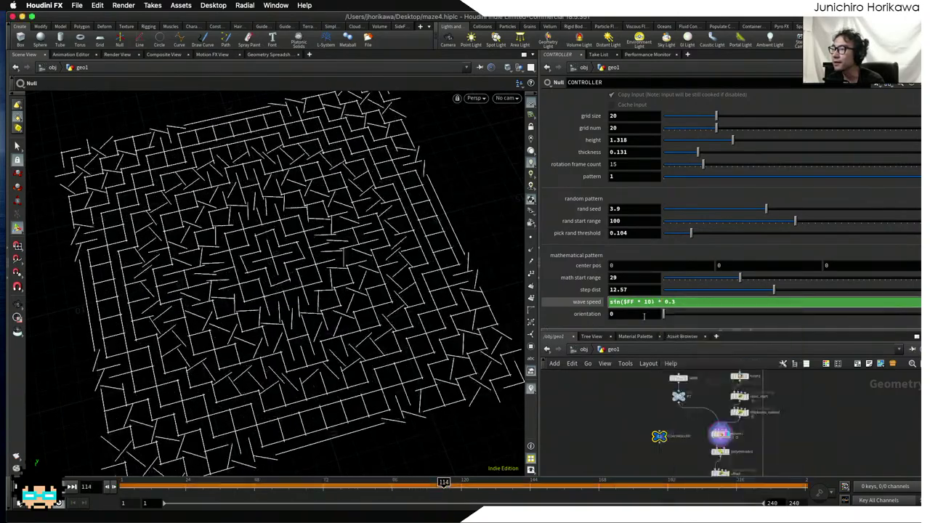
key(ctrl+Up)
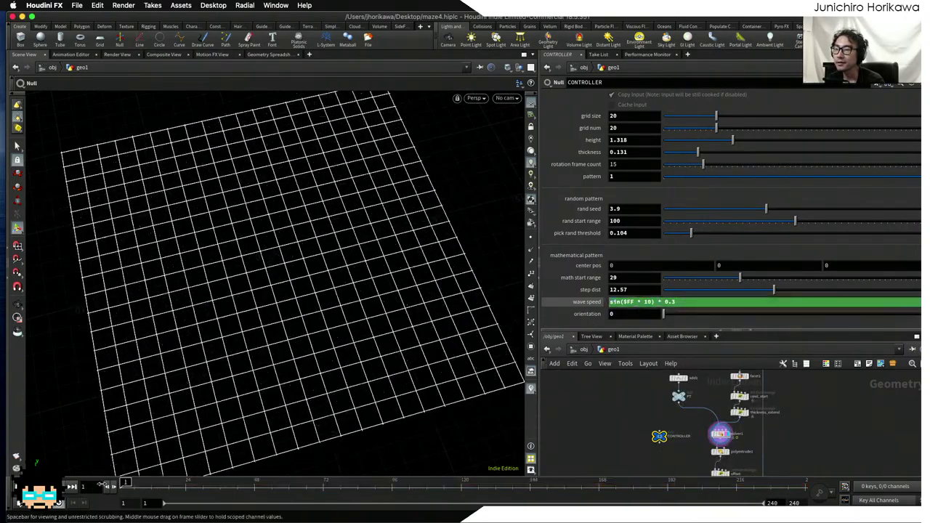
- Replace the wave speed expression with a fixed value of 0.2
right_click(671, 302)
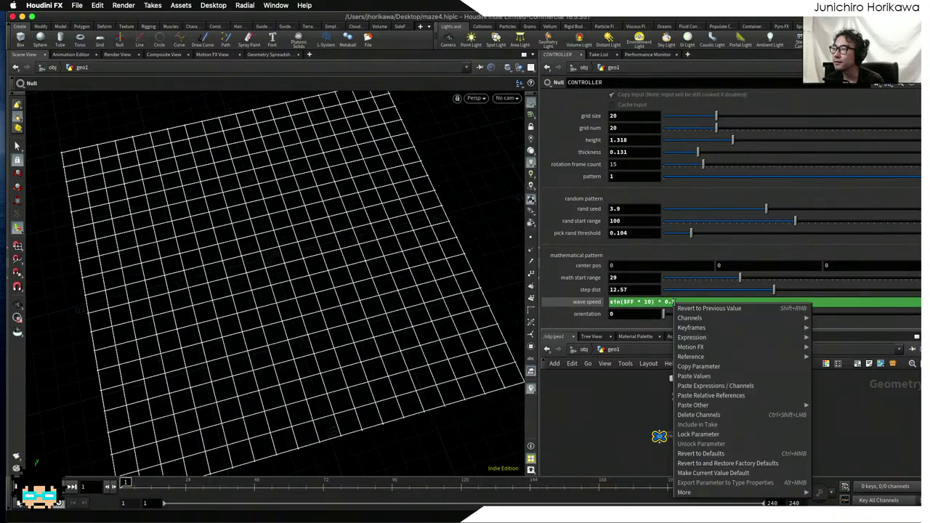
click(690, 417)
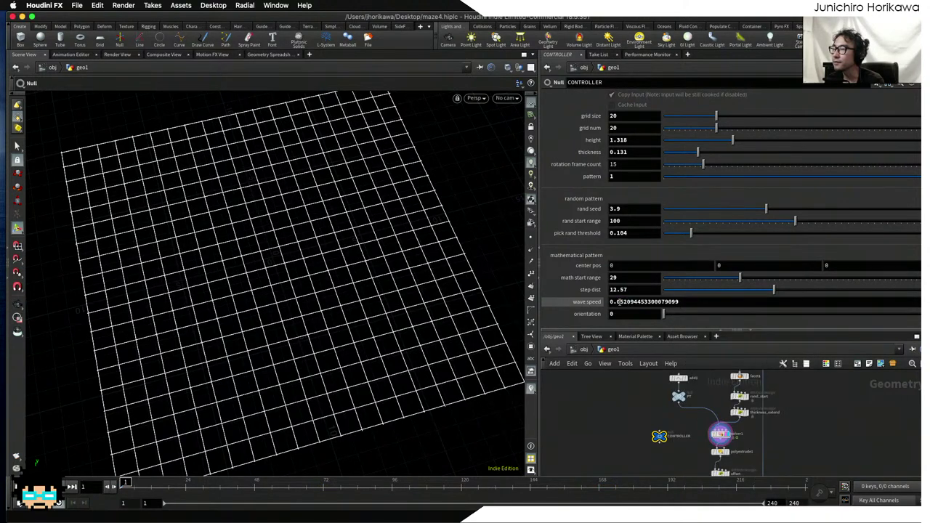
drag(621, 302, 730, 310)
text(0.2)
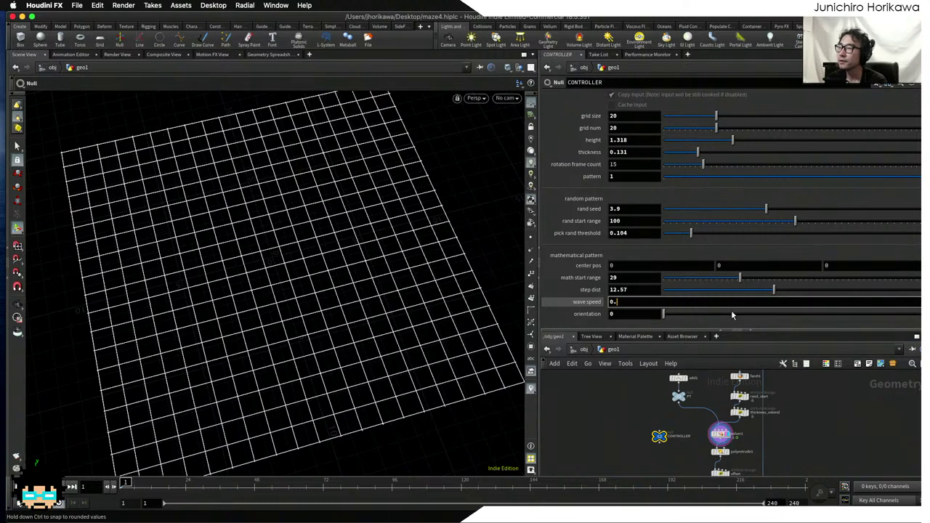
key(Return)
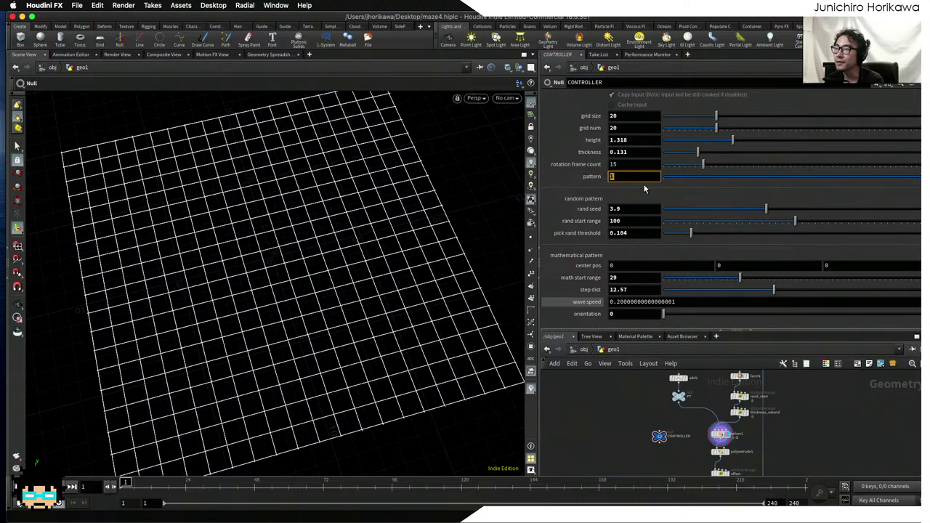
- Compare pattern 0 and 1 during playback, leaving it at 1, and enlarge the network pane
key(Return)
key(Up)
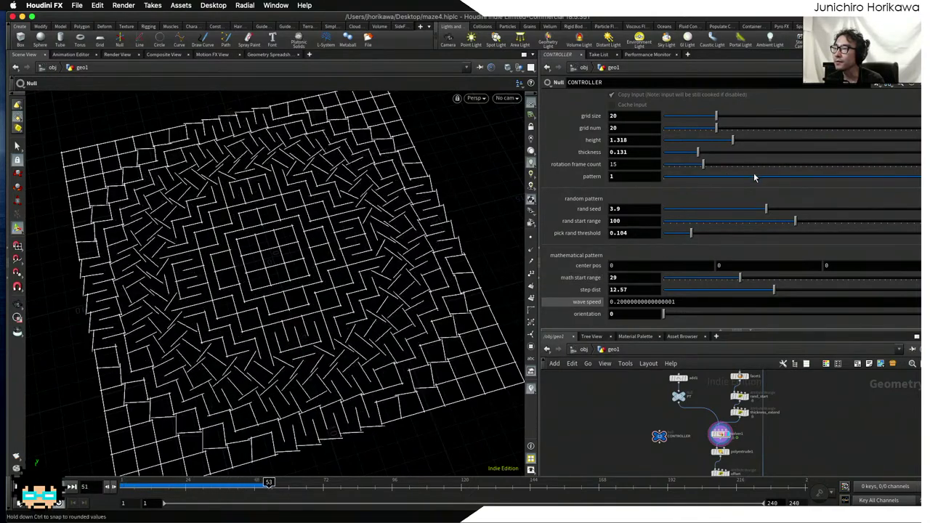
click(698, 179)
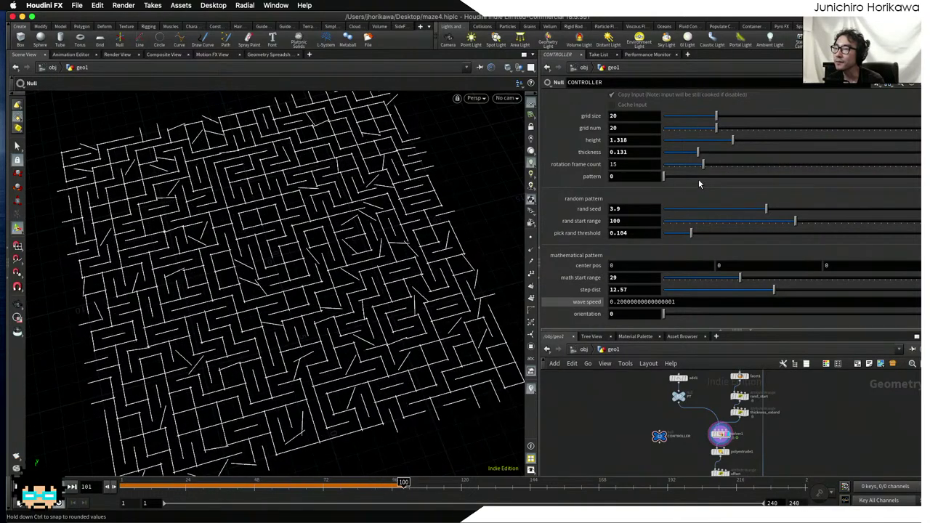
drag(698, 179, 840, 183)
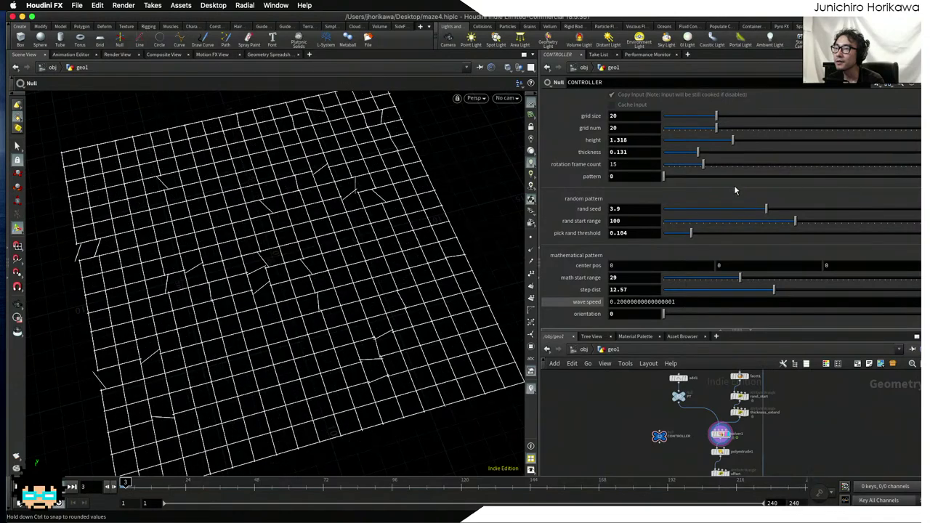
drag(843, 187, 816, 184)
drag(818, 190, 841, 187)
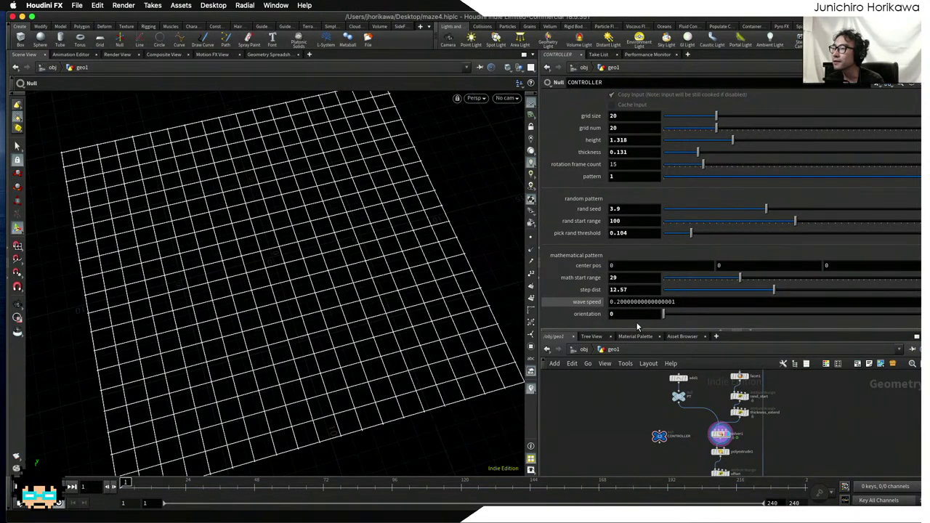
drag(628, 332, 628, 261)
- Show merge1 in the viewport so the yellow walls appear over the blue floor
scroll(693, 411, up, 3)
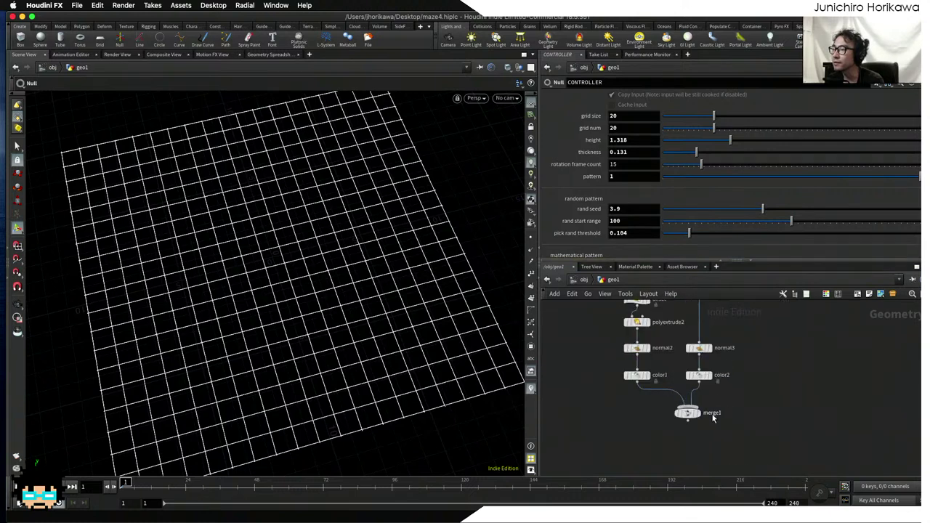
click(697, 414)
click(681, 416)
scroll(682, 415, down, 5)
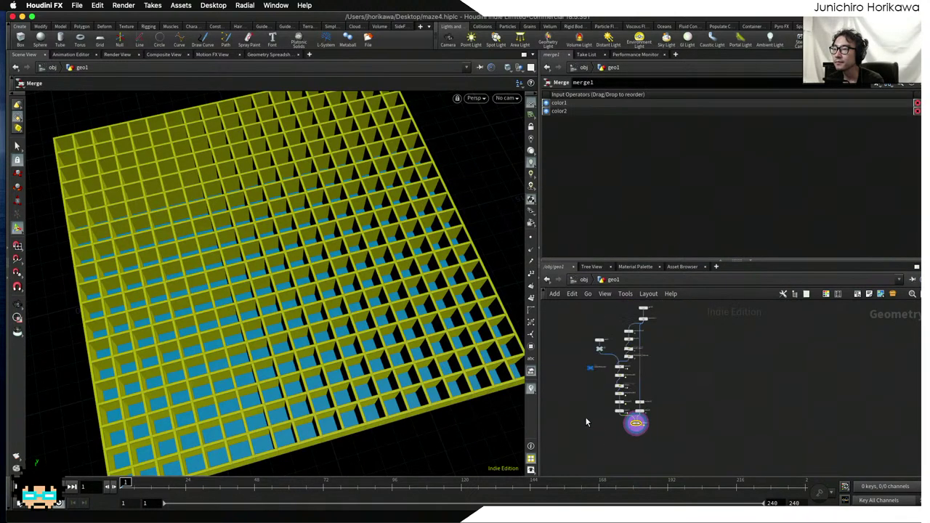
scroll(585, 416, up, 8)
- With the CONTROLLER null selected, play the animation and orbit around the maze as walls rotate outward
click(610, 414)
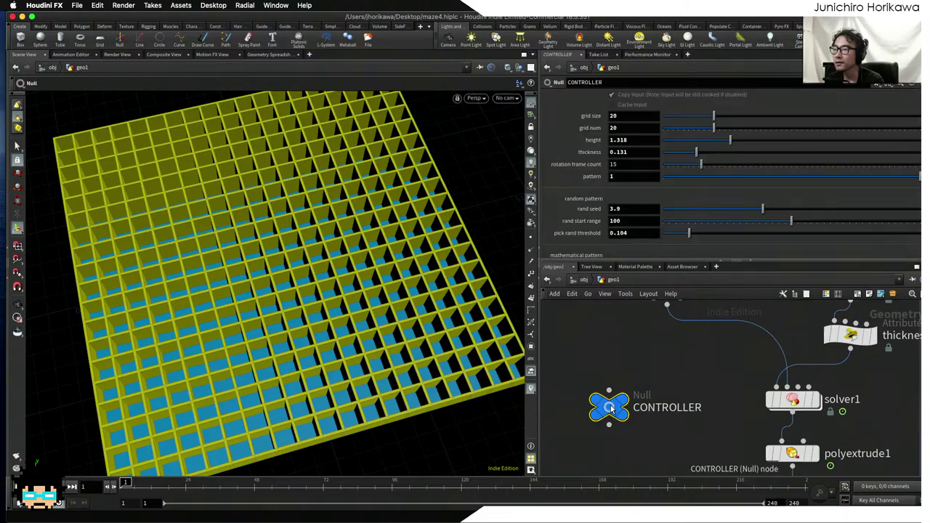
key(Up)
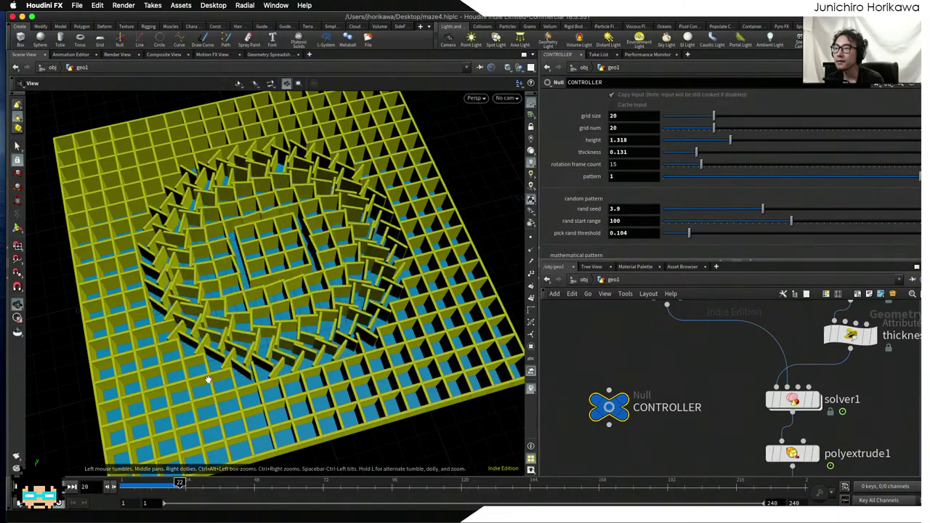
drag(189, 342, 228, 363)
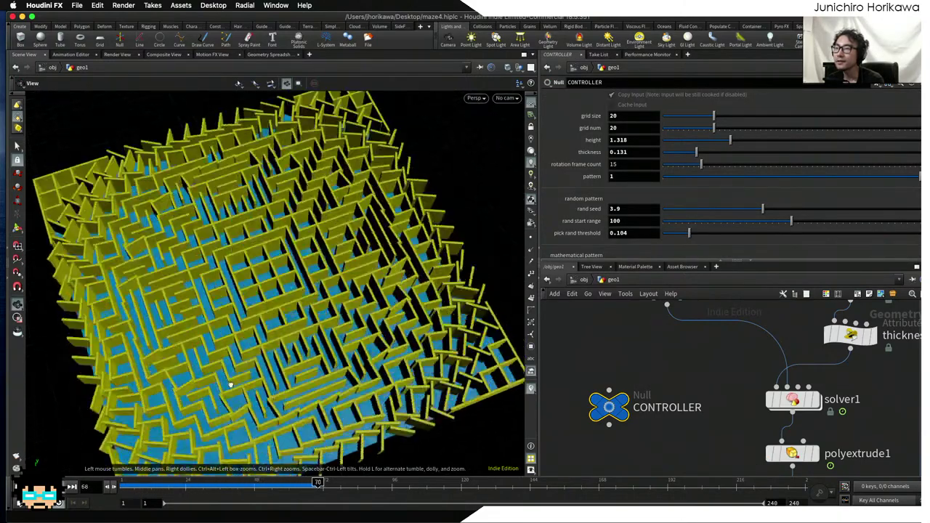
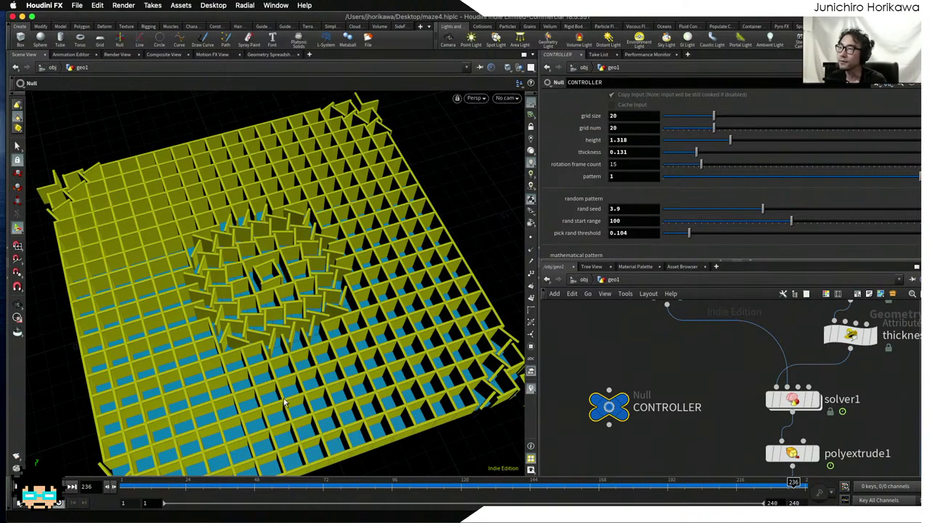
- Inside solver1, change pick_mathematically's 'if(val > 0.5)' test to use chf("wavethresh") instead of 0.5
scroll(712, 377, down, 2)
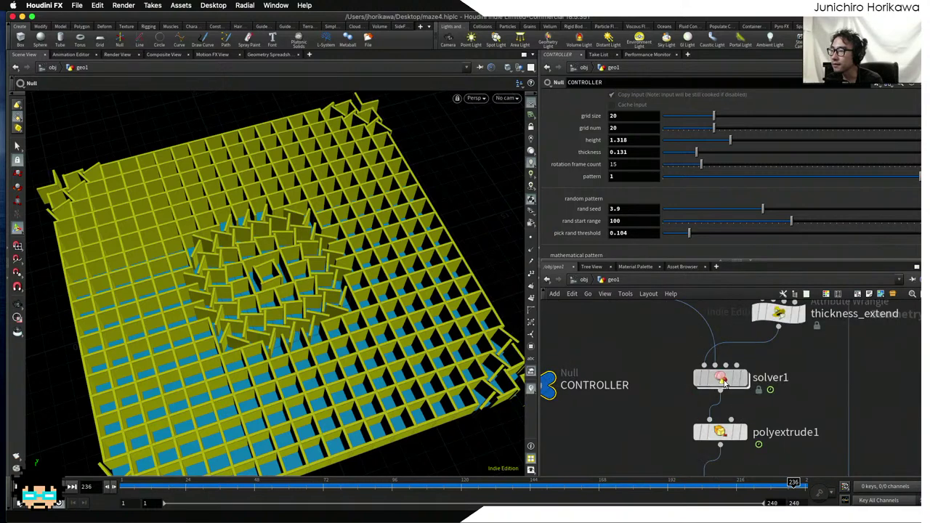
double_click(717, 380)
scroll(724, 379, down, 1)
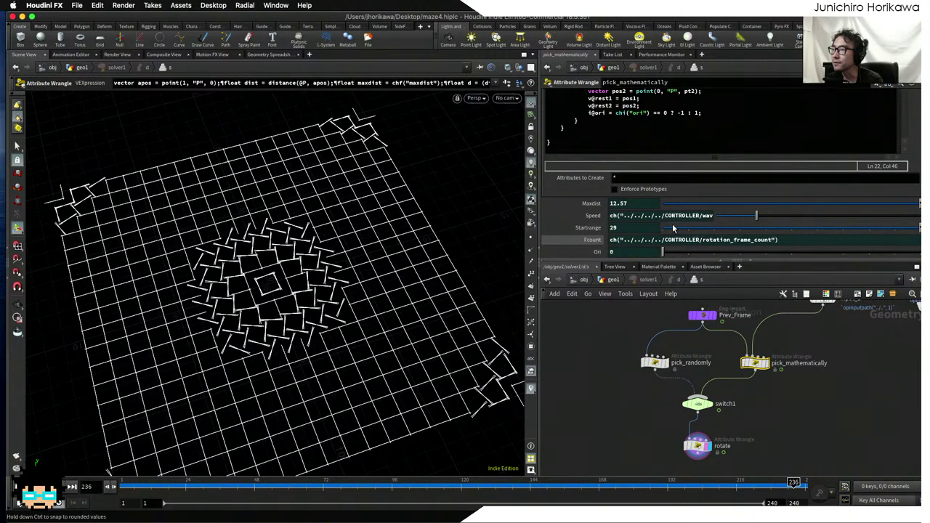
scroll(726, 168, up, 4)
scroll(726, 168, up, 2)
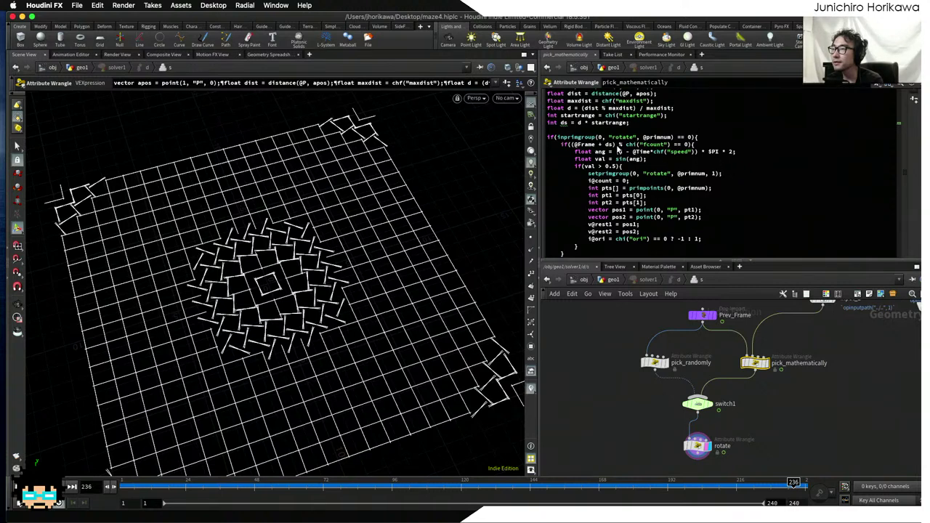
scroll(635, 149, up, 1)
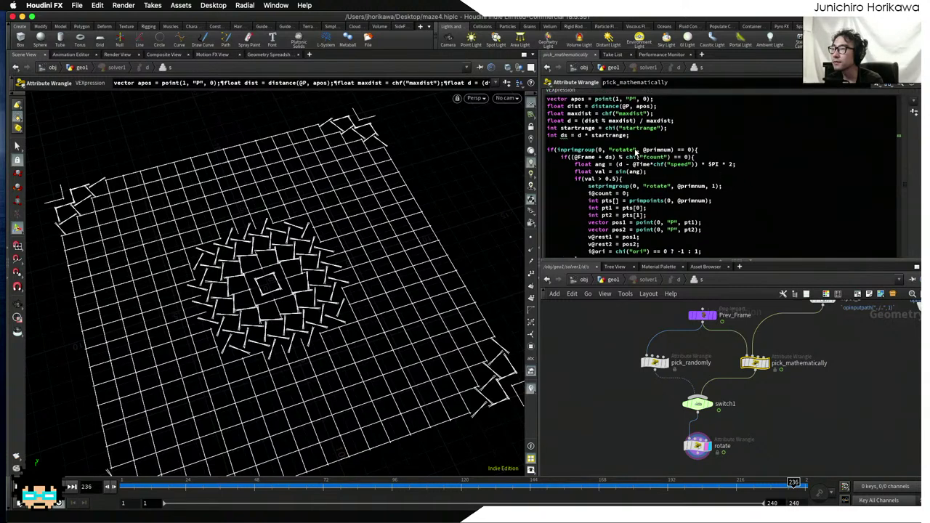
click(616, 179)
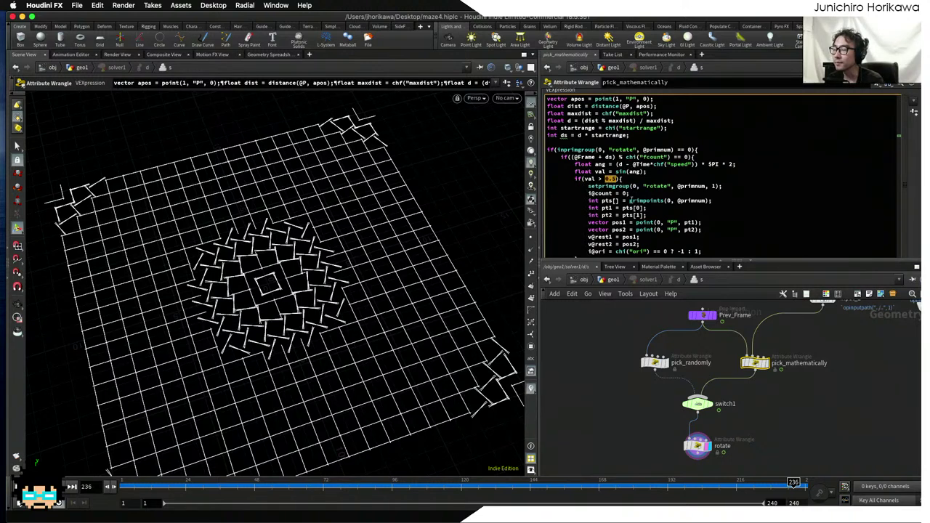
text(chf()
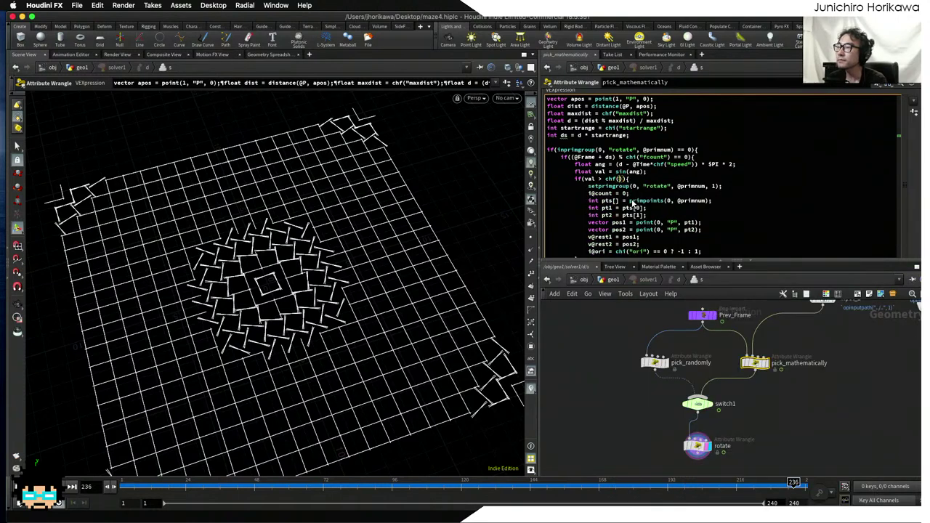
text(")
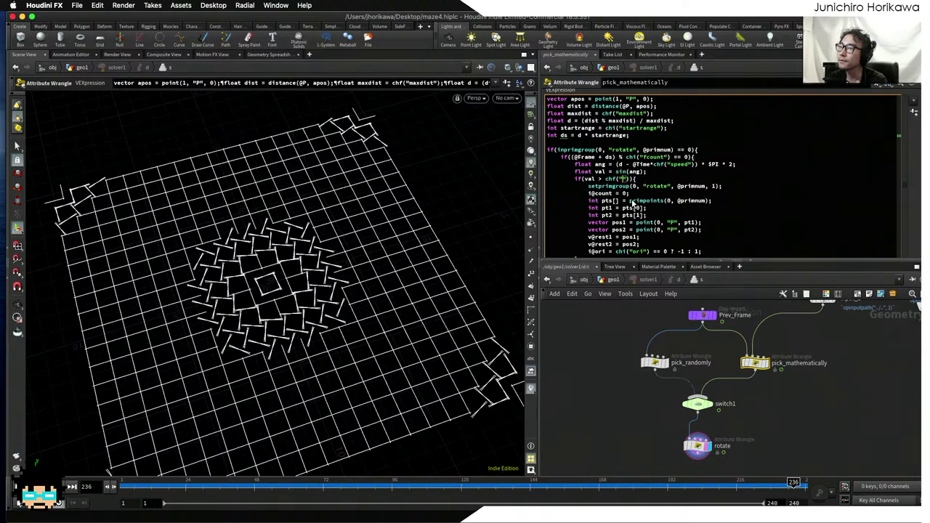
text(wavethresh)
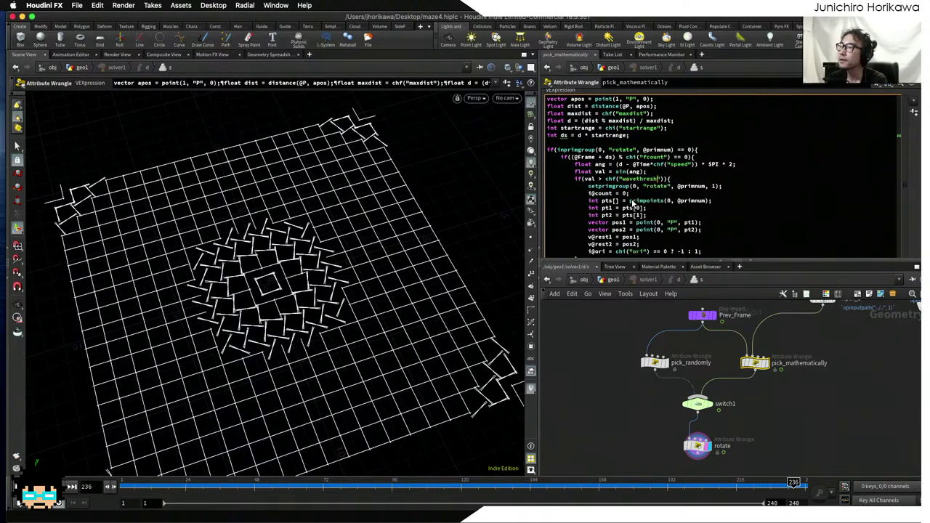
click(914, 122)
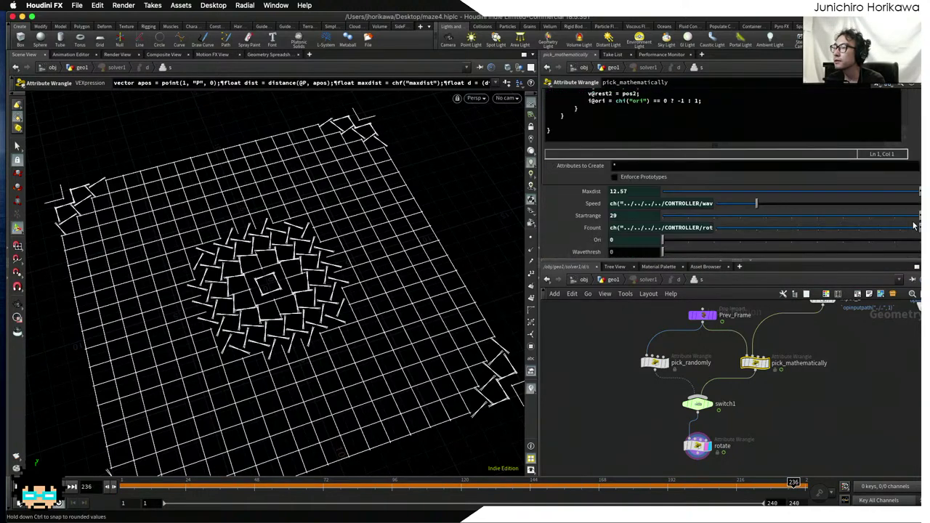
- Link Ori to CONTROLLER's orientation channel and Wavethresh to CONTROLLER's wave_threshold channel
right_click(631, 241)
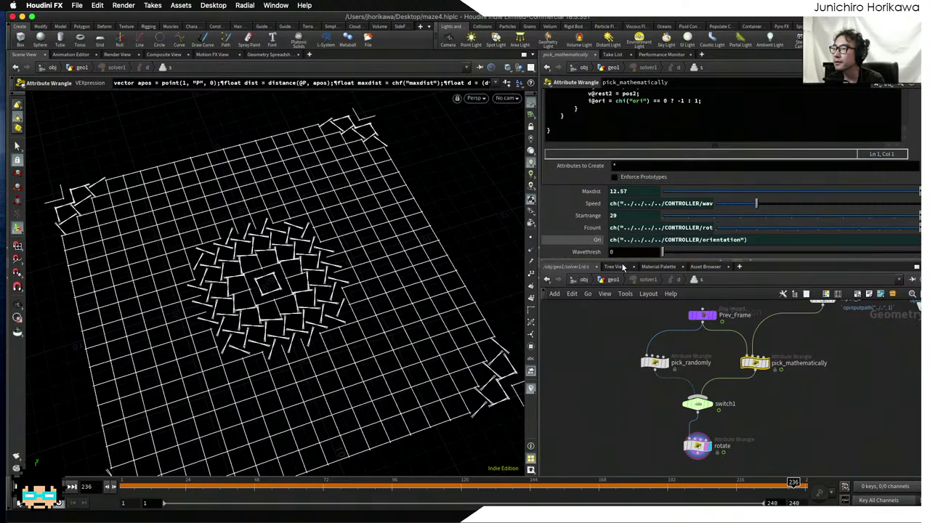
key(ctrl+a)
key(ctrl+c)
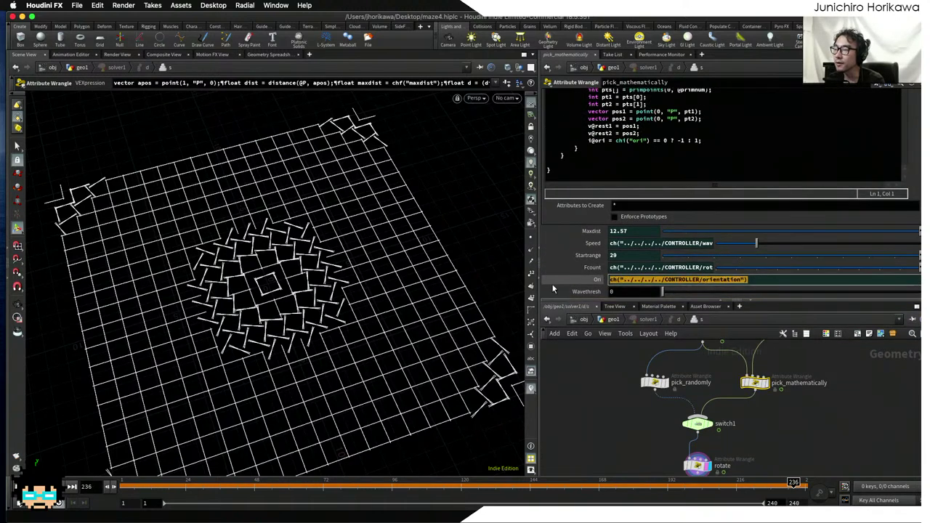
click(690, 291)
key(ctrl+v)
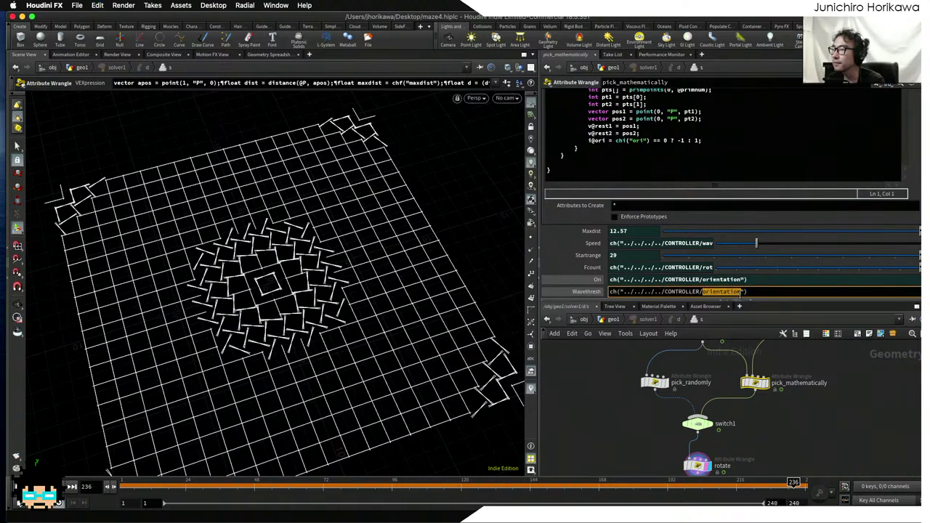
text(wave_)
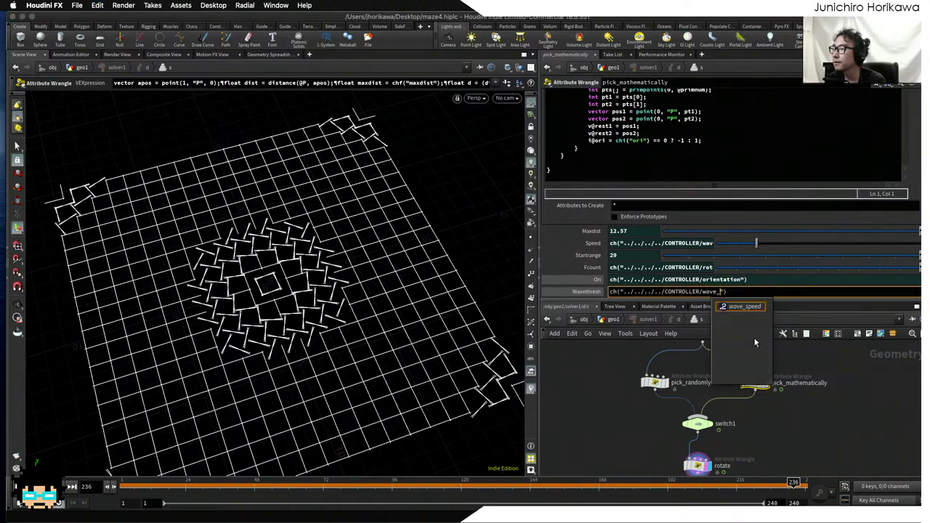
text(threshold)
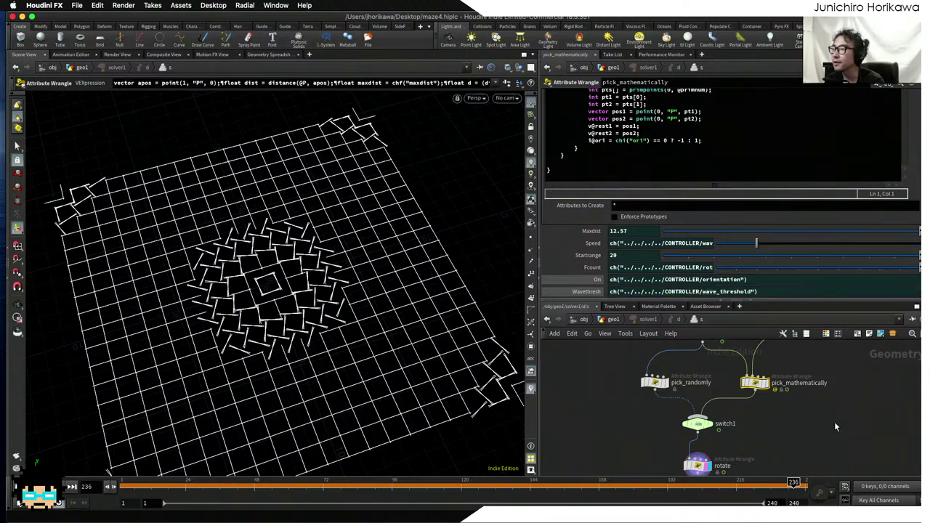
click(613, 319)
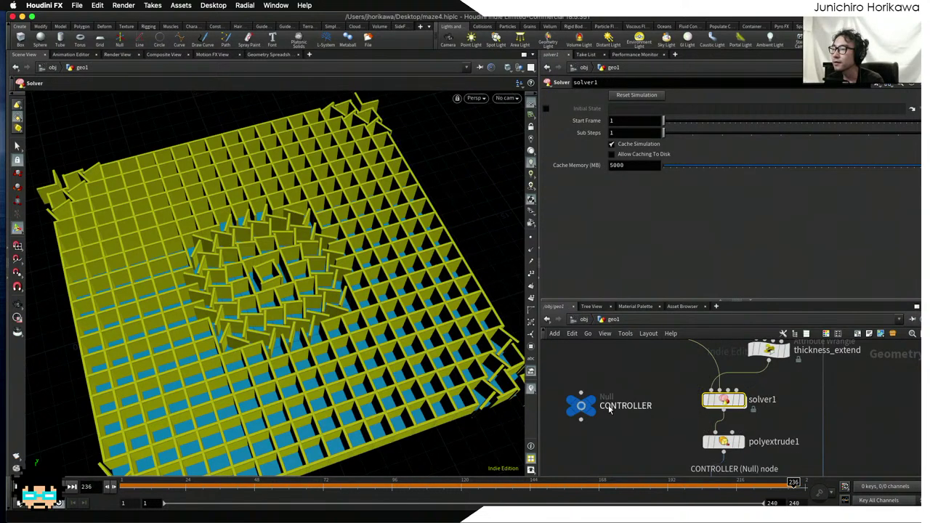
- Open the CONTROLLER null's parameter interface editor and add a new Float parameter
click(581, 405)
click(877, 86)
click(842, 255)
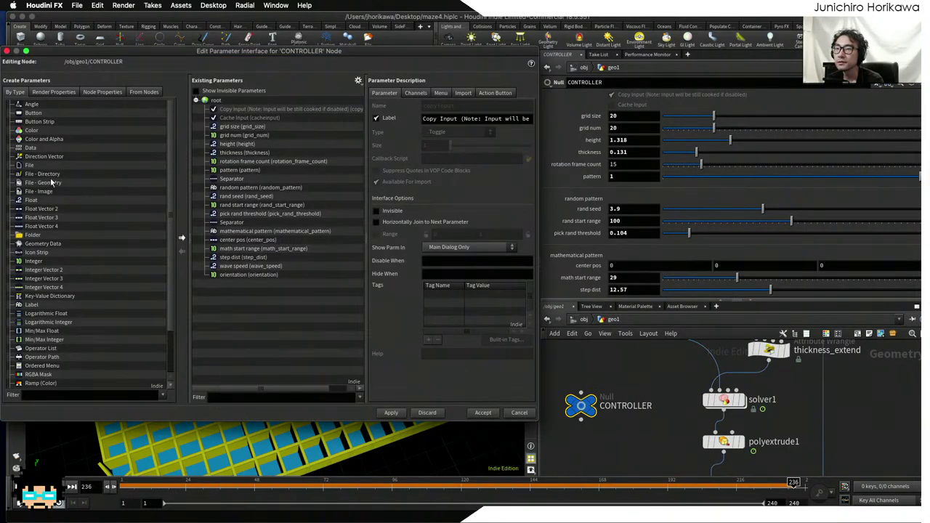
drag(32, 200, 268, 287)
- Name the float wave_threshold, label it 'wave threshold', give it range -1 to 1, and accept
double_click(456, 107)
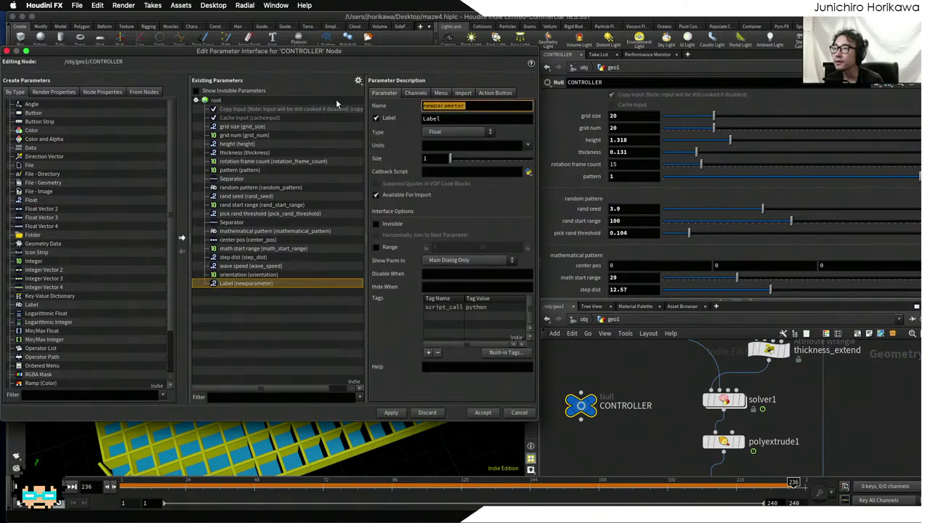
text(wave_threshold)
key(Tab)
text(wave_threshold)
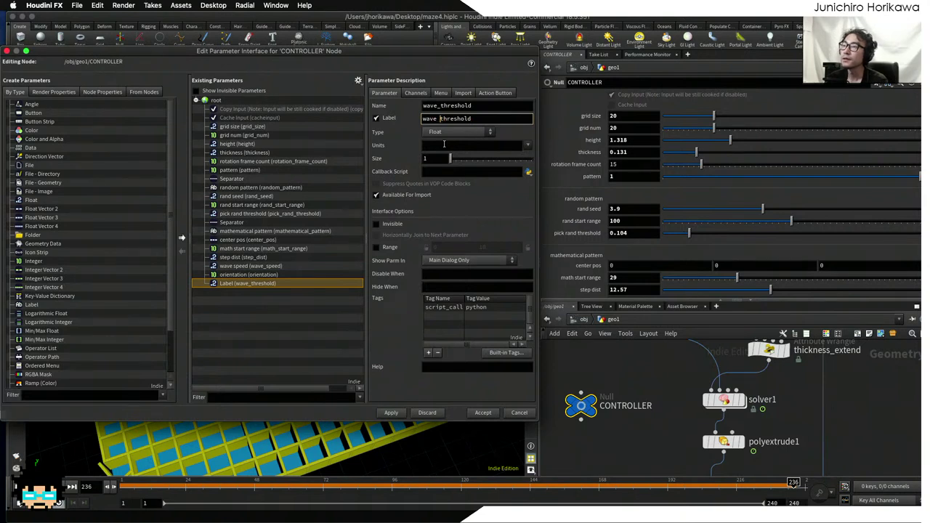
key(Return)
click(375, 248)
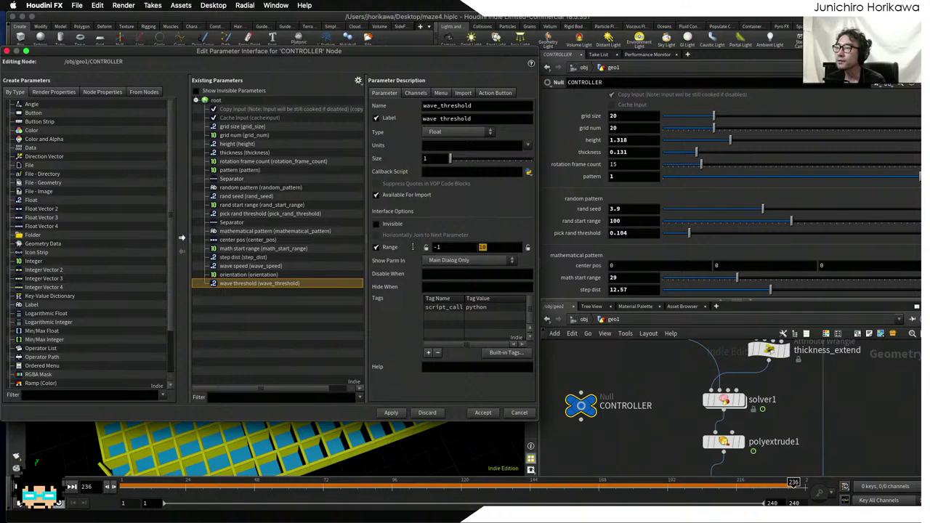
text(1)
click(391, 411)
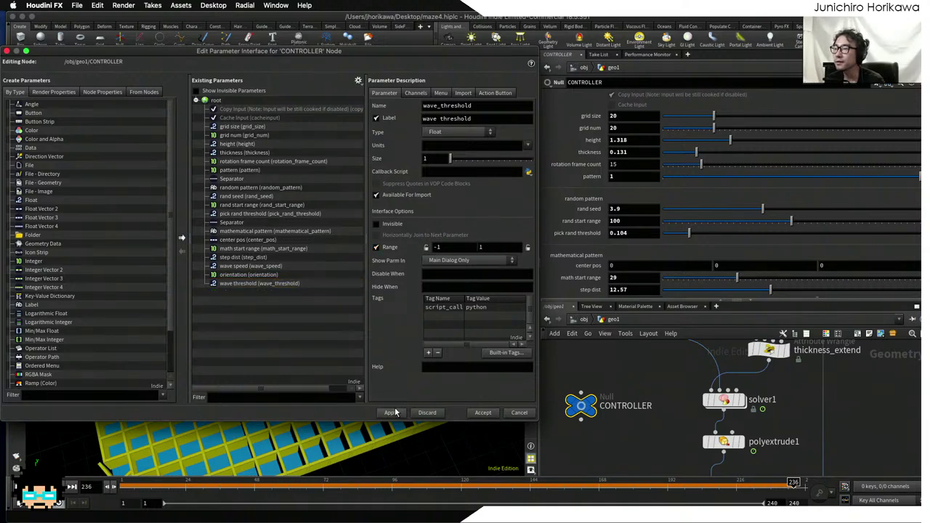
click(483, 412)
- From frame 1, play the maze with CONTROLLER's wave threshold at -1, and raise math start range from a top view
click(17, 499)
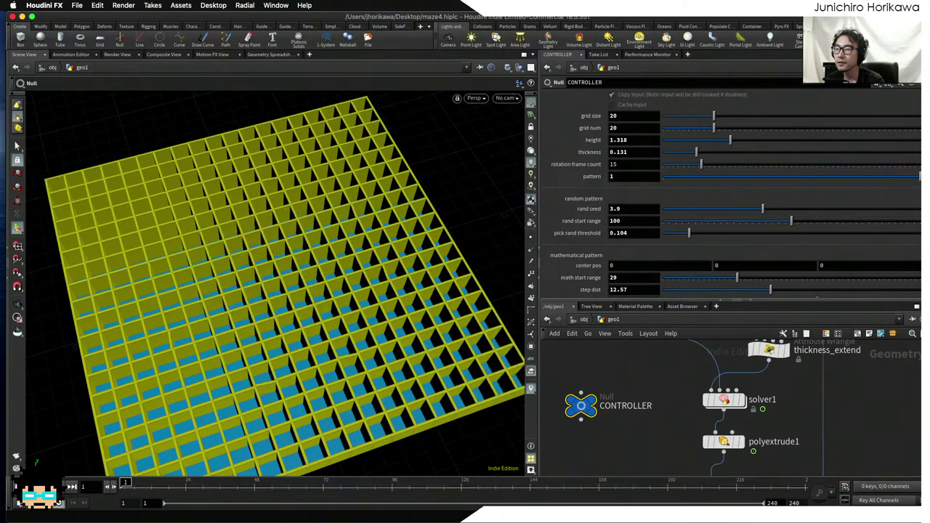
scroll(642, 283, down, 2)
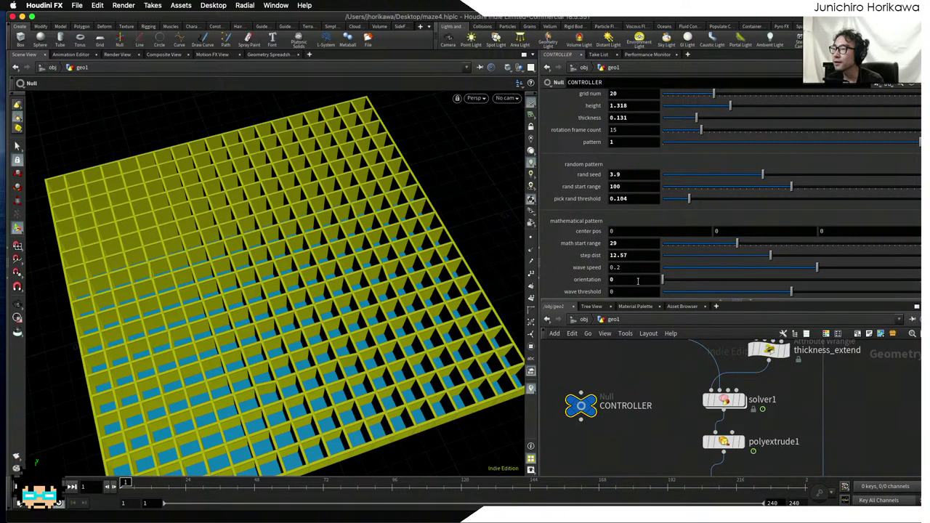
click(637, 291)
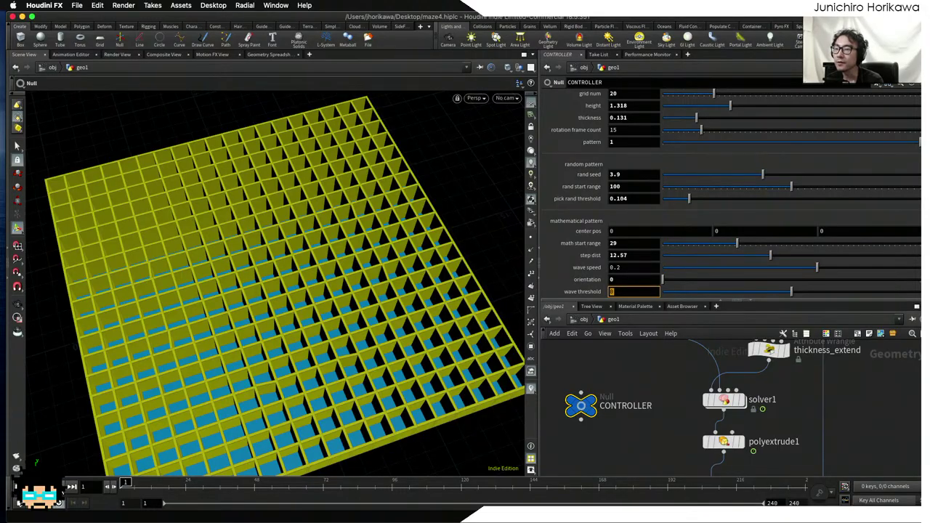
key(Return)
key(Up)
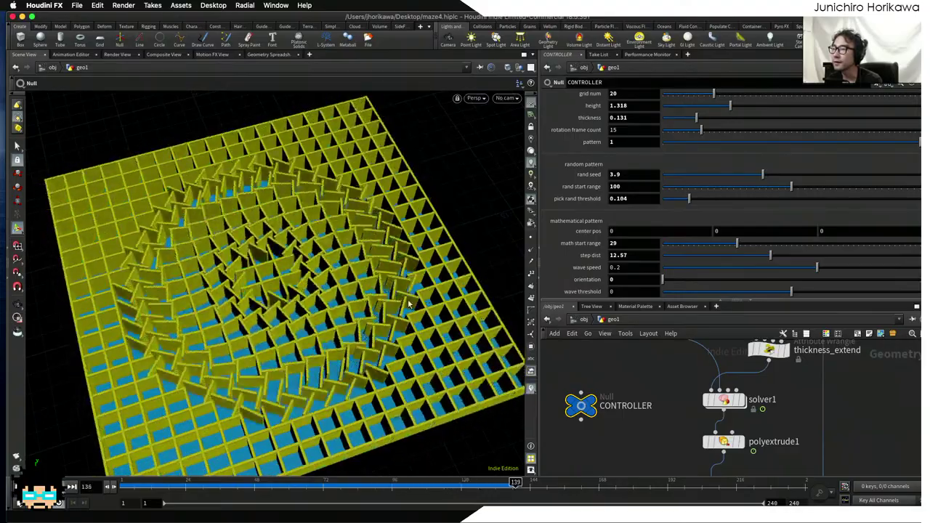
click(626, 292)
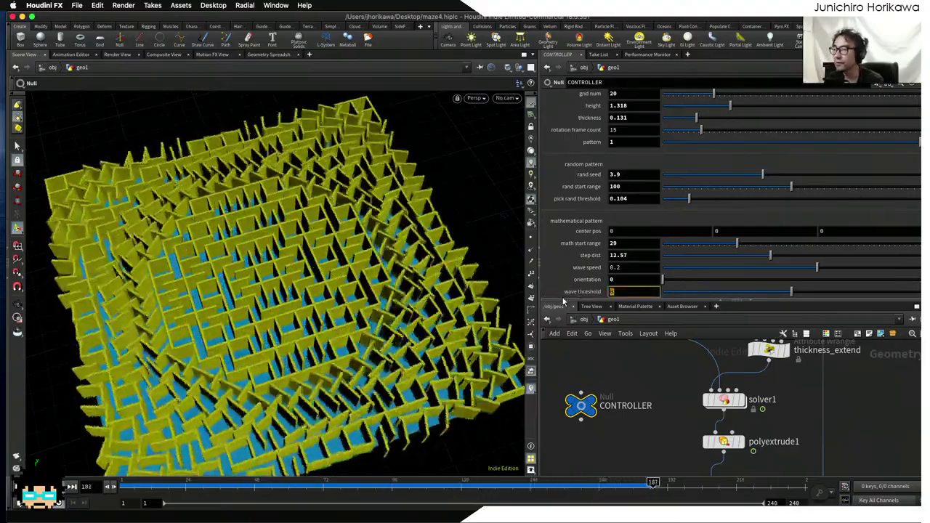
text(-1)
key(Return)
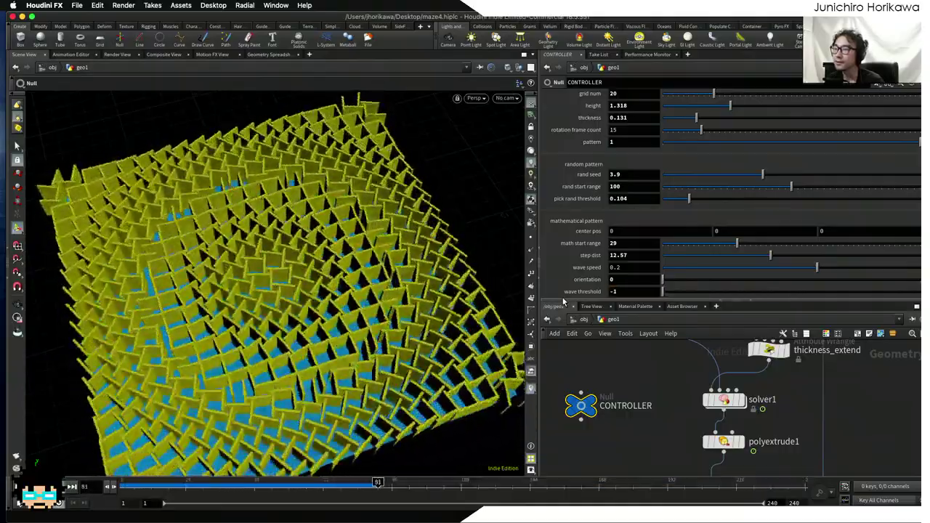
drag(363, 240, 356, 273)
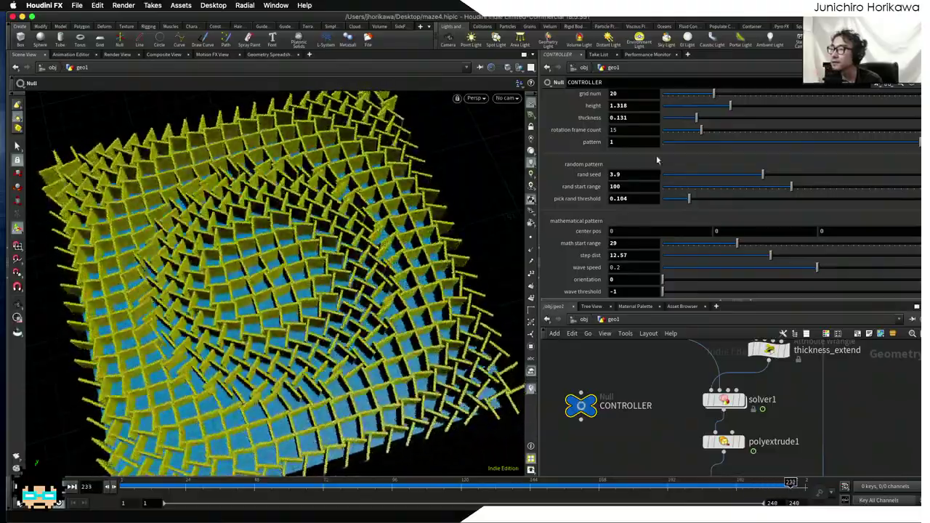
drag(752, 249, 914, 246)
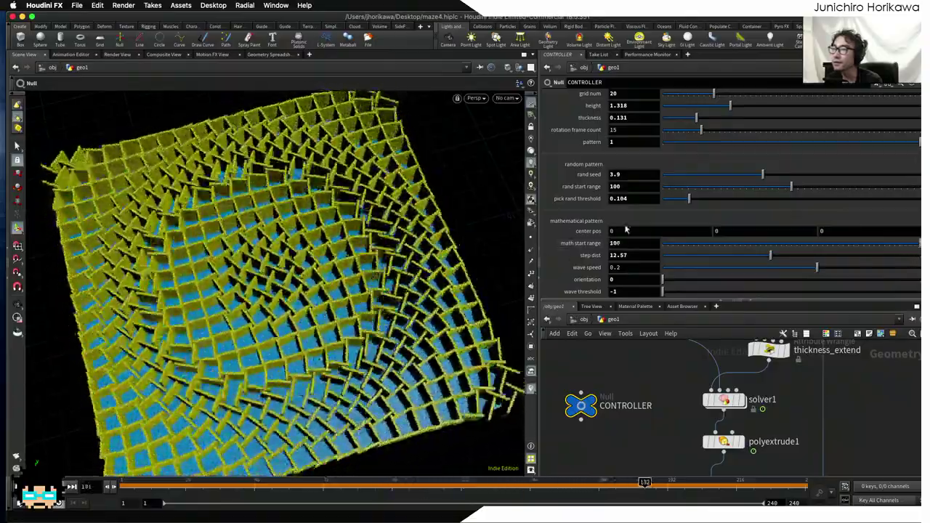
- Try several math start range values, settling on 25, then raise wave threshold to about 0.568
click(689, 244)
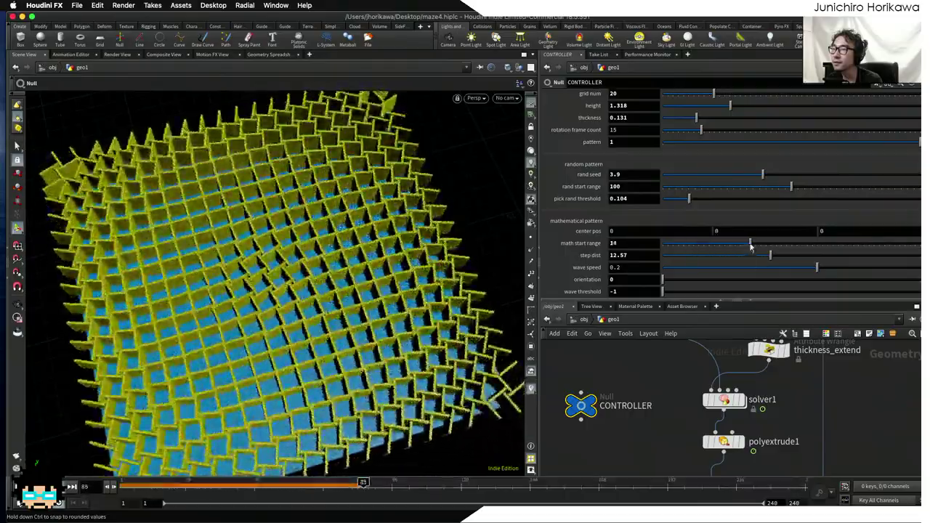
click(825, 247)
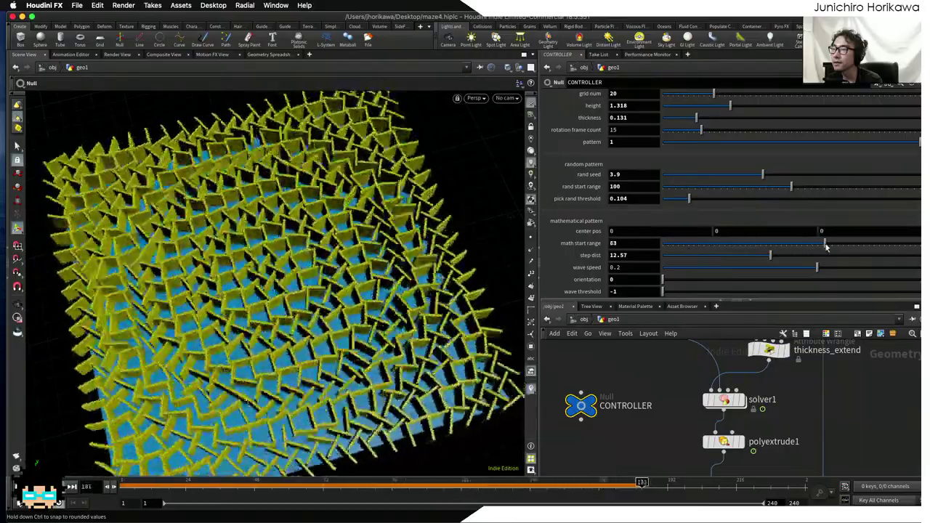
drag(825, 247, 729, 248)
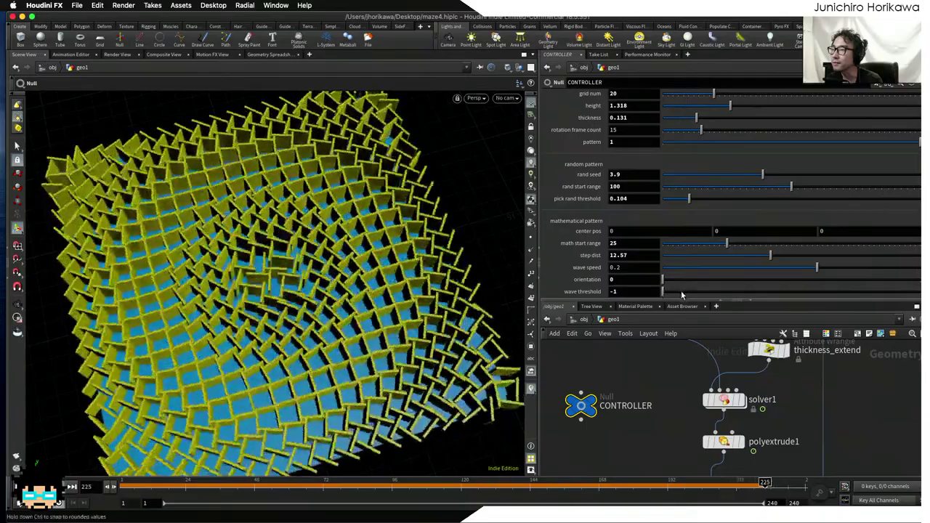
drag(680, 292, 815, 296)
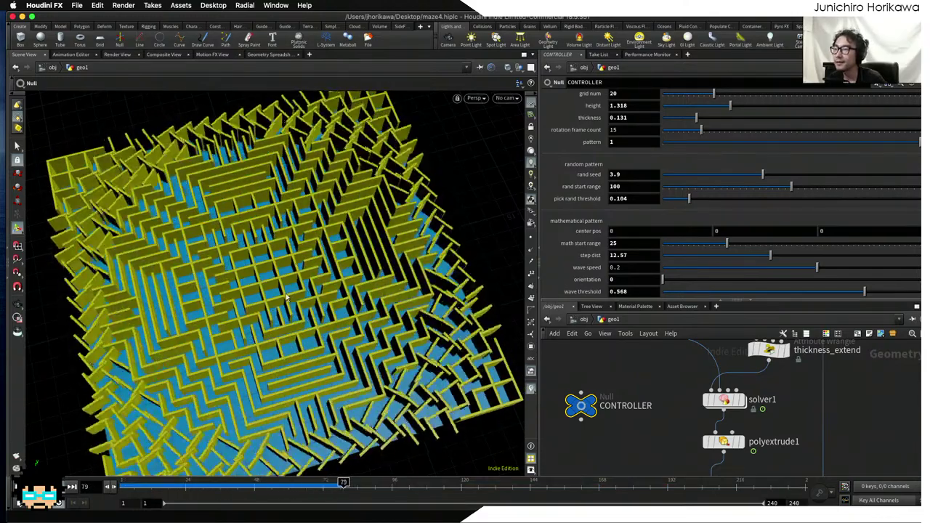
- Set CONTROLLER's pattern to 0 for random wall flips, orbit to inspect, and enlarge the network pane
click(698, 142)
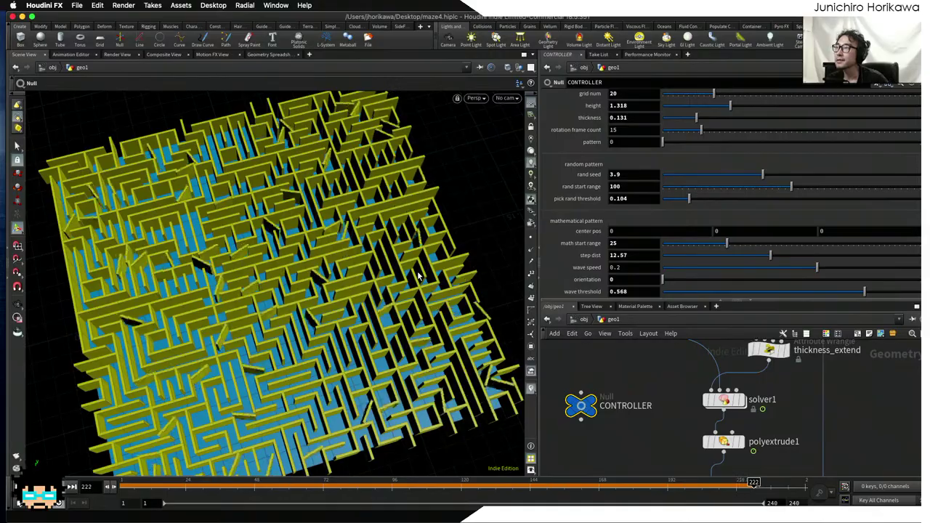
key(Escape)
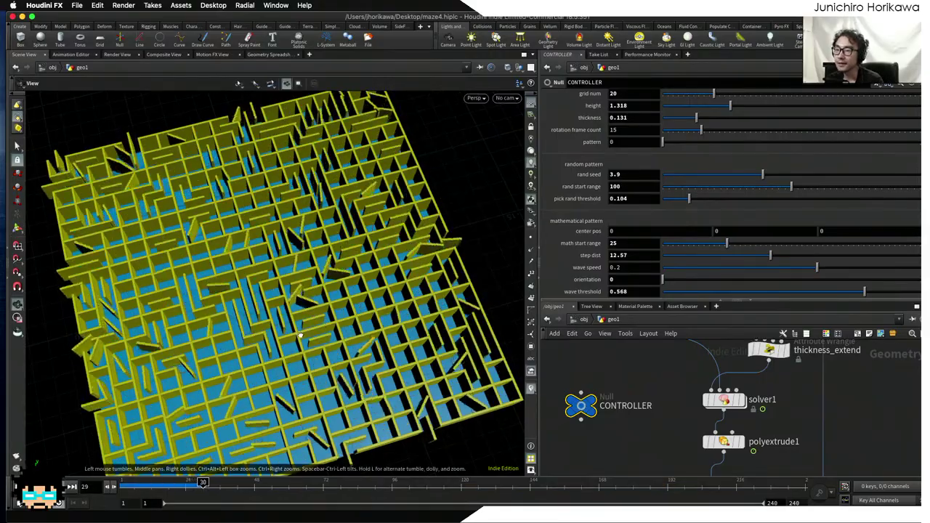
drag(291, 310, 281, 255)
key(Return)
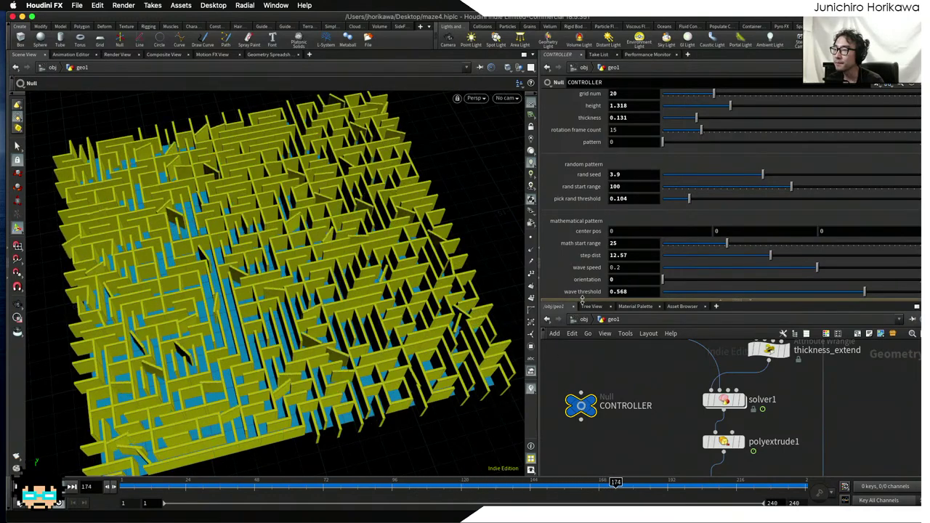
drag(581, 300, 581, 204)
scroll(638, 312, down, 2)
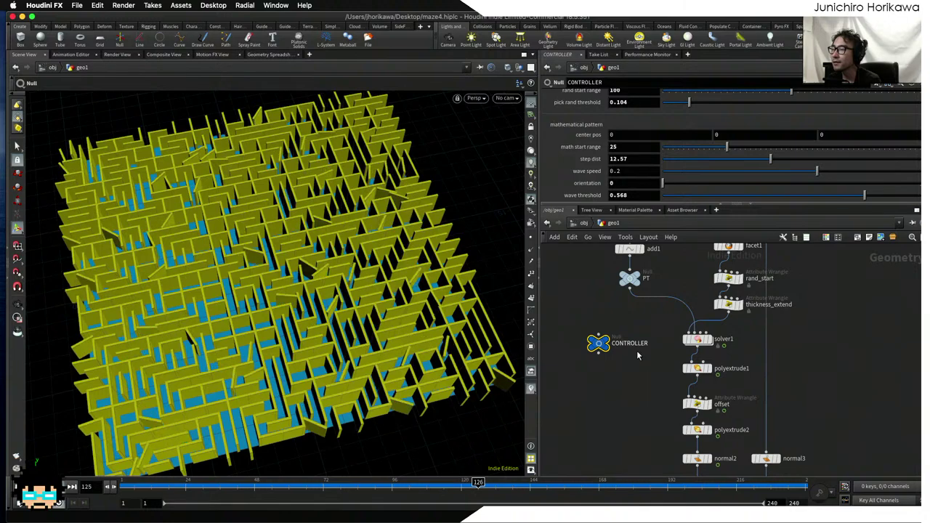
- Select the add1 and PT nodes and shift them slightly right and down
scroll(641, 389, up, 3)
scroll(642, 356, up, 2)
scroll(640, 324, down, 2)
middle_drag(641, 324, 662, 371)
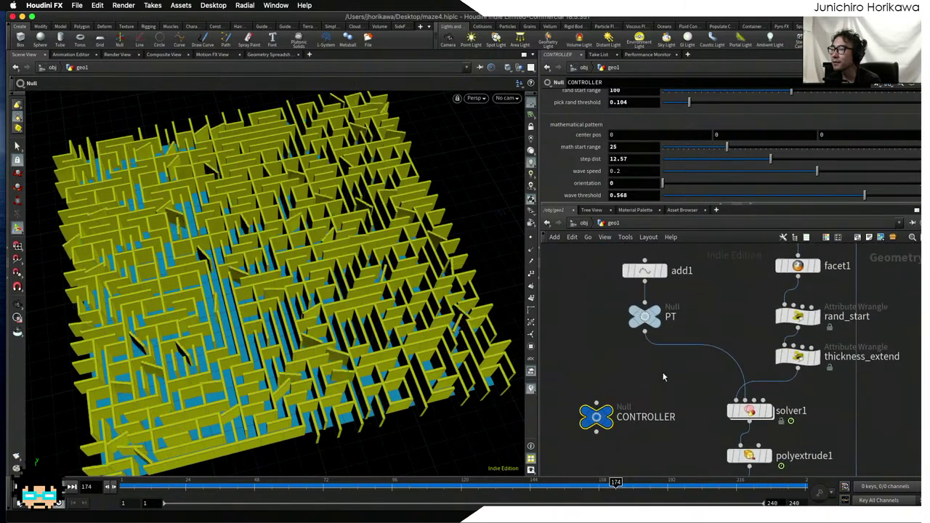
drag(663, 372, 619, 270)
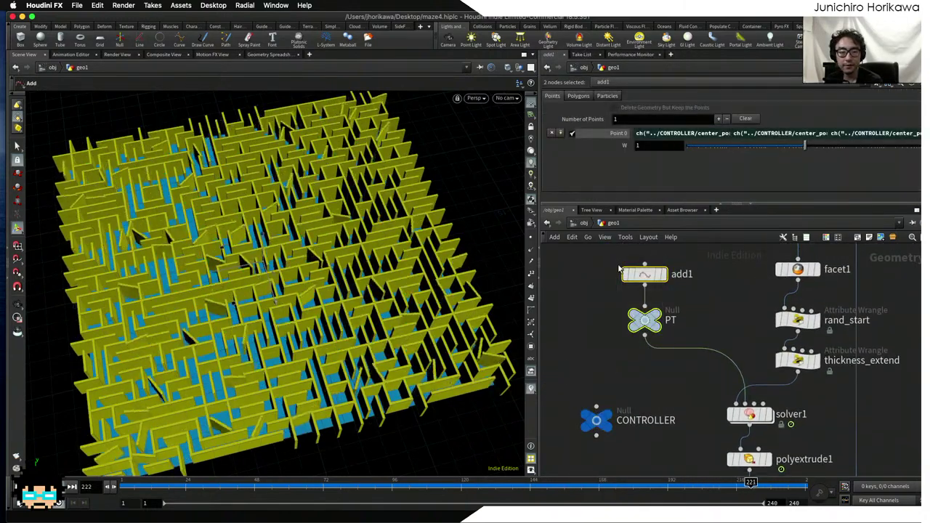
scroll(648, 336, up, 1)
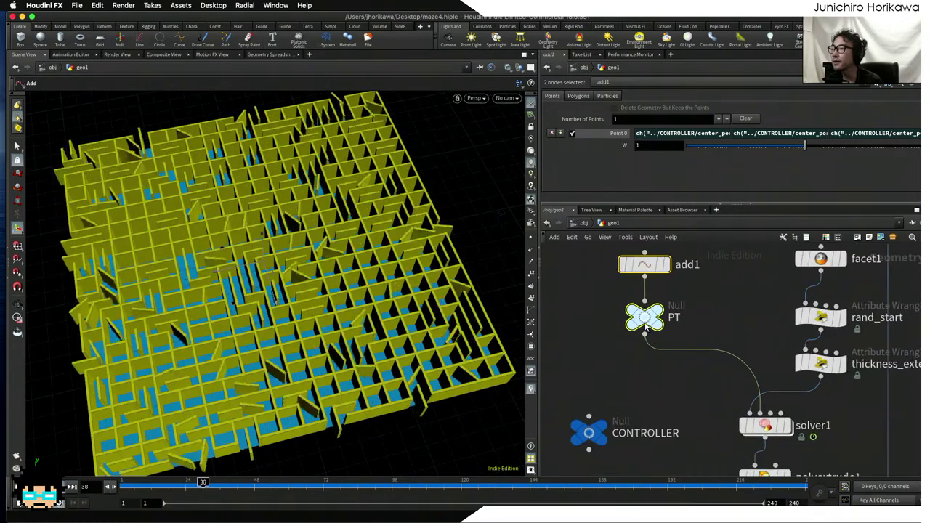
drag(645, 322, 678, 341)
click(628, 349)
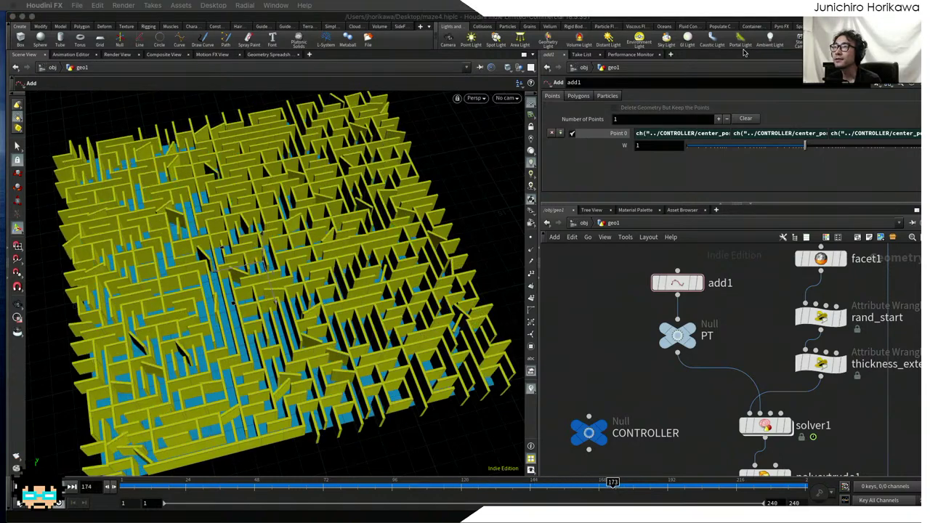
- Look inside solver1 at its internal nodes, then return to the geo1 network
click(401, 282)
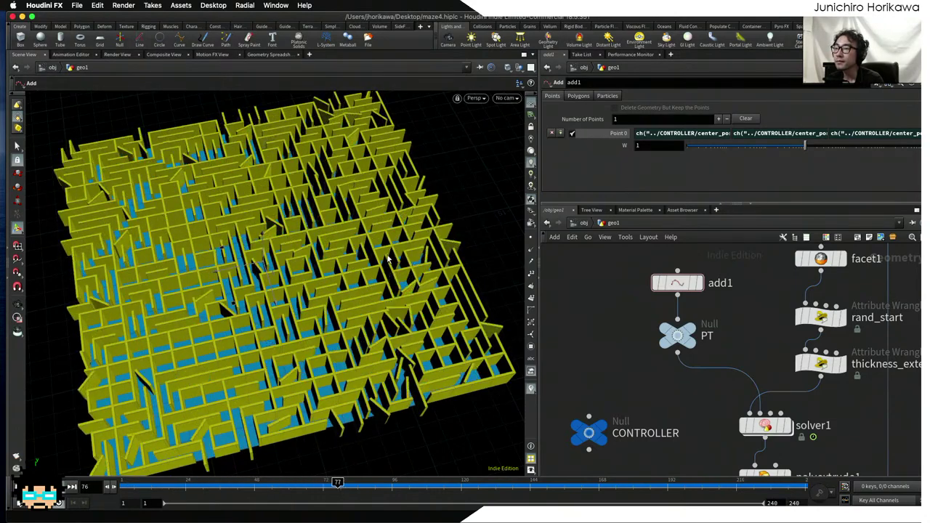
key(Escape)
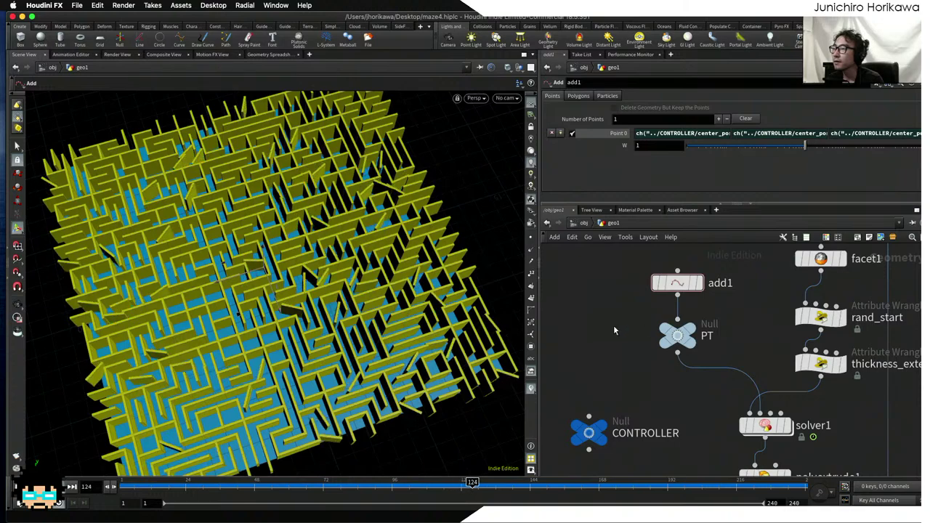
scroll(613, 324, down, 2)
scroll(613, 324, down, 3)
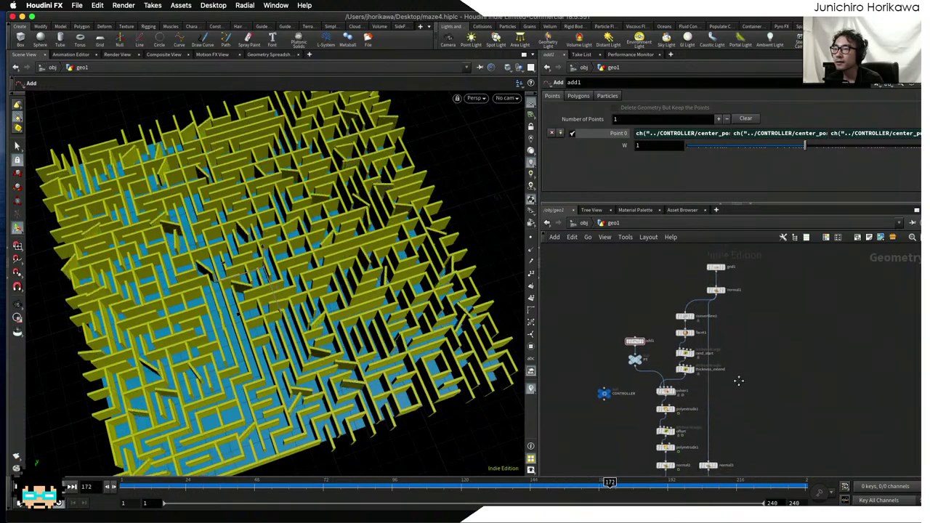
scroll(681, 367, up, 3)
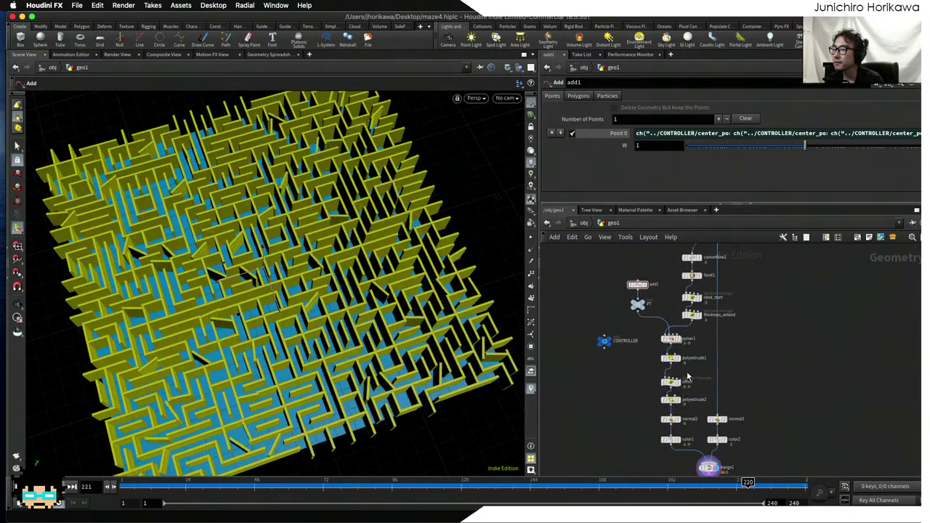
double_click(663, 324)
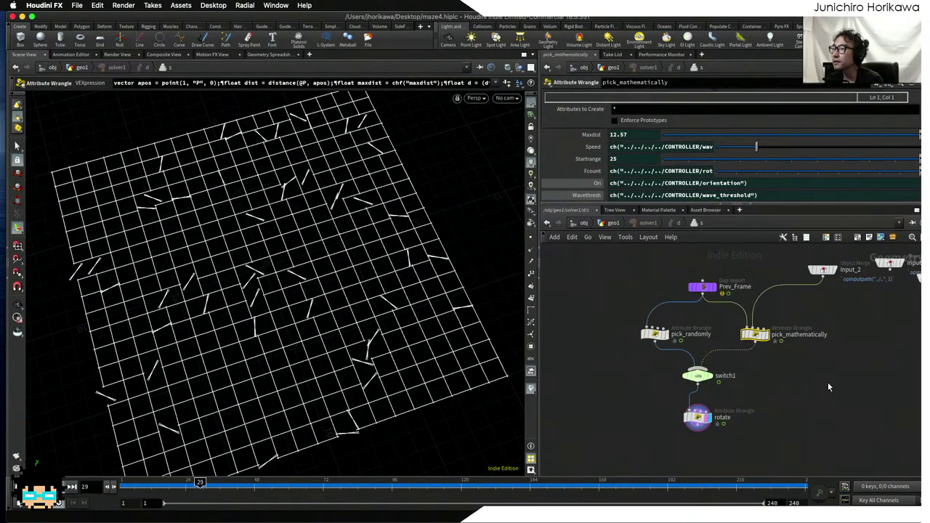
scroll(832, 268, up, 3)
mouse_move(764, 318)
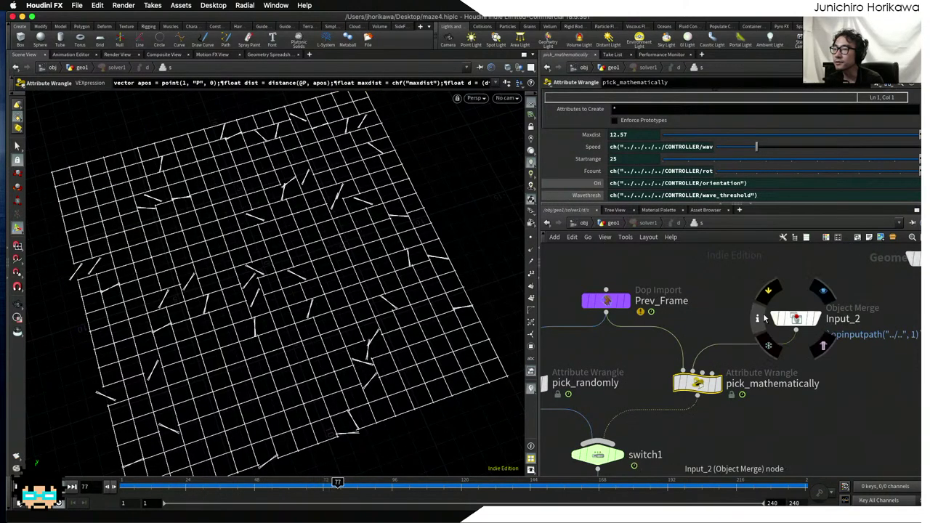
scroll(690, 328, down, 2)
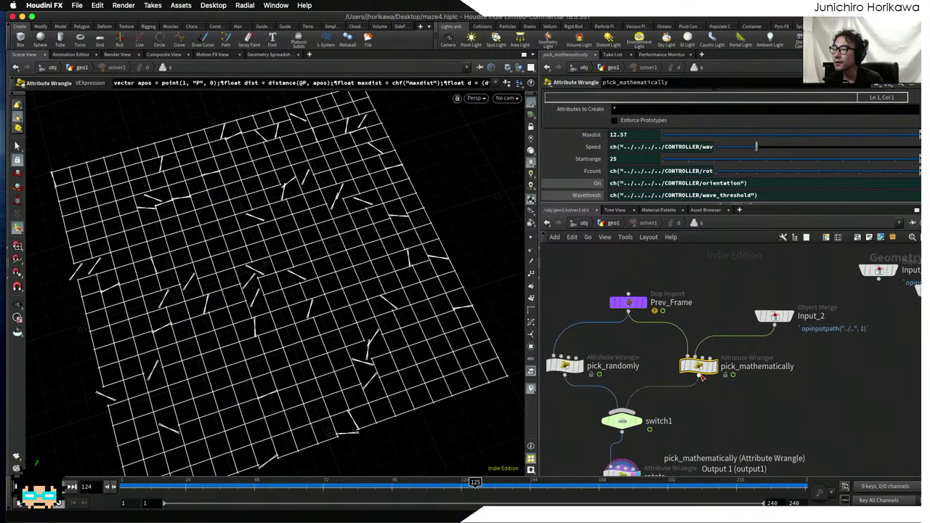
scroll(697, 386, down, 1)
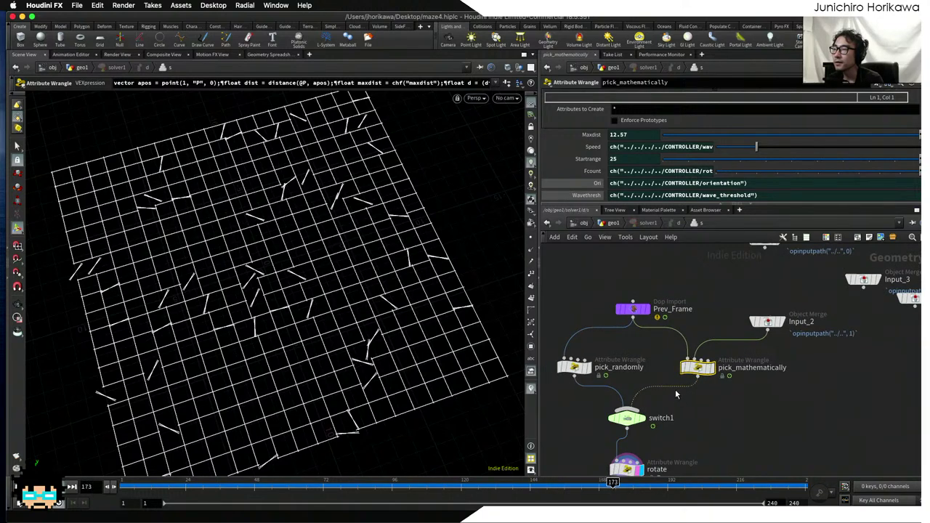
click(609, 224)
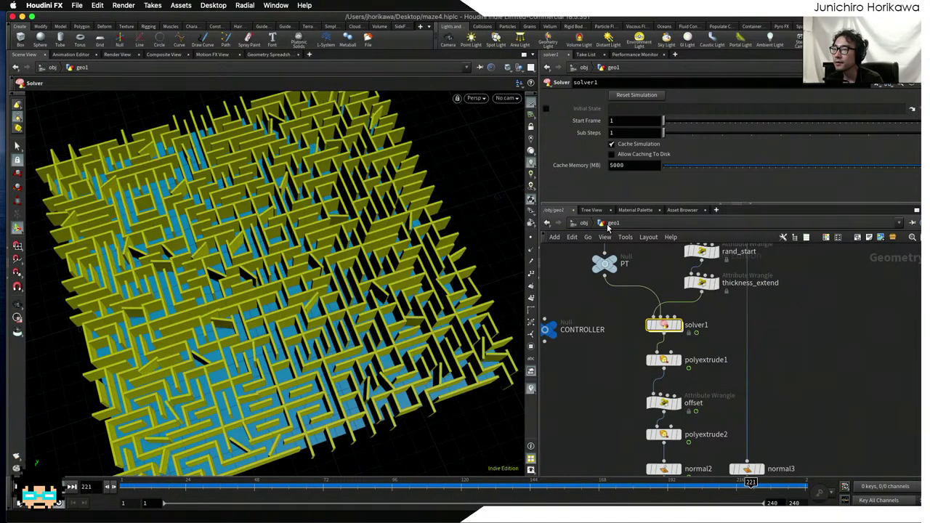
- Set CONTROLLER's pattern to 1 for the centre wave, rewind to frame 1, and save maze4.hiplc
middle_drag(547, 365, 649, 378)
click(627, 338)
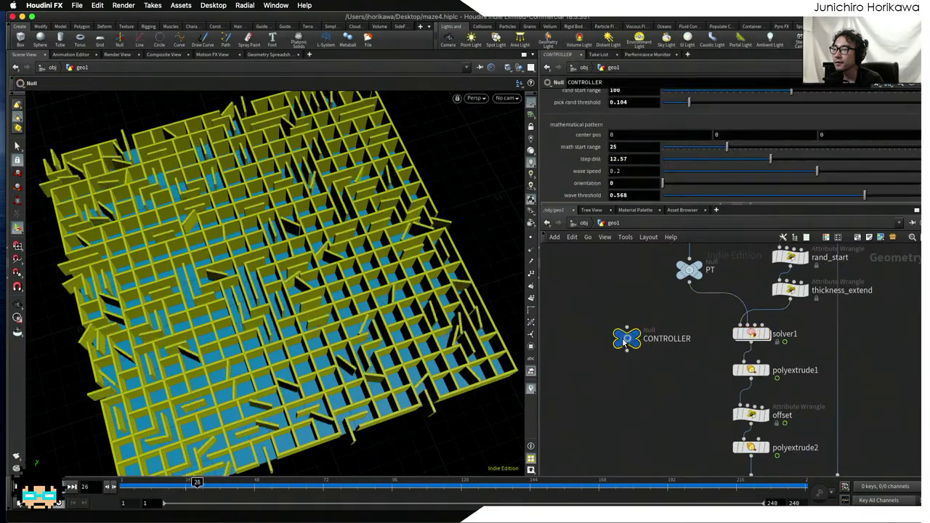
drag(661, 205, 672, 268)
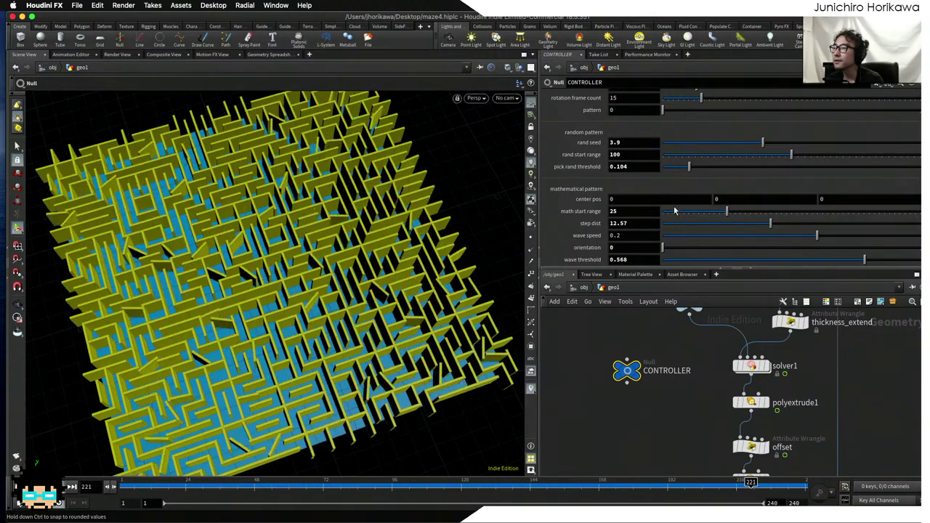
scroll(734, 171, up, 3)
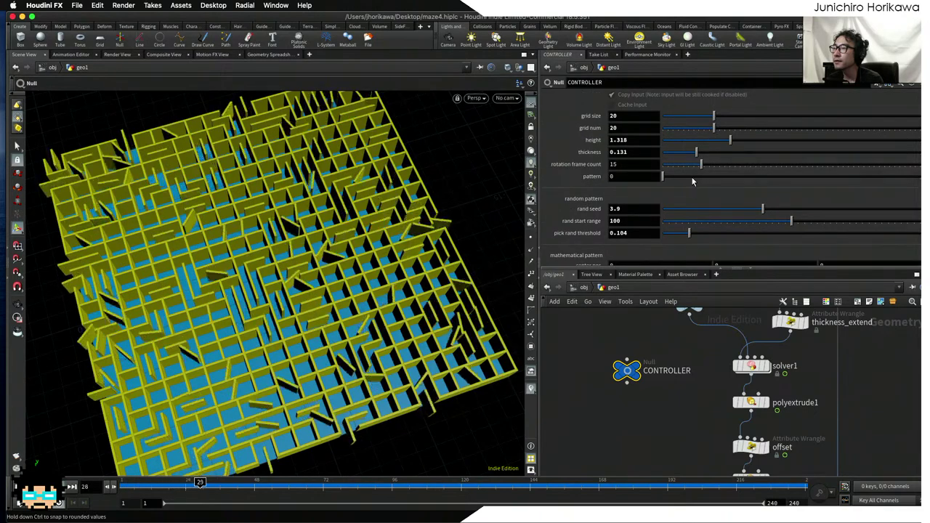
click(790, 175)
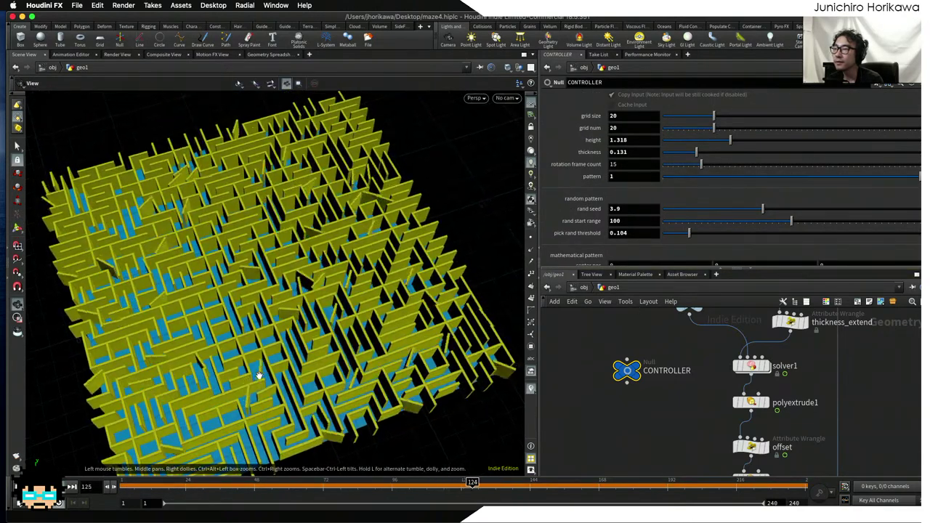
click(12, 488)
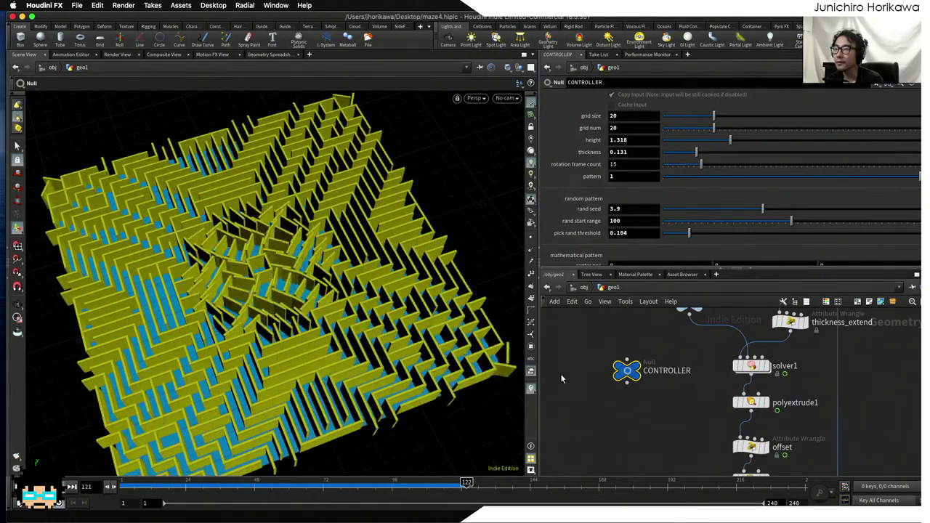
middle_drag(592, 425, 593, 377)
key(ctrl+s)
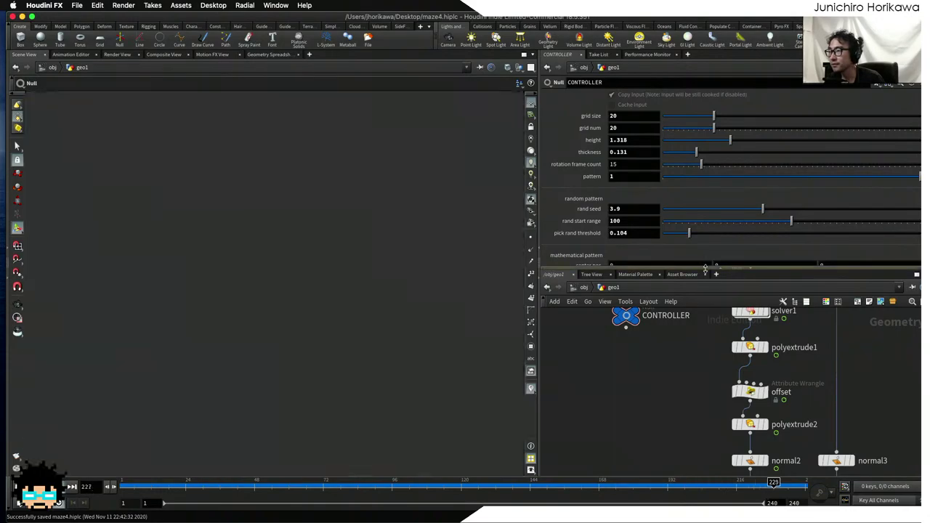
drag(735, 268, 733, 188)
scroll(699, 276, down, 5)
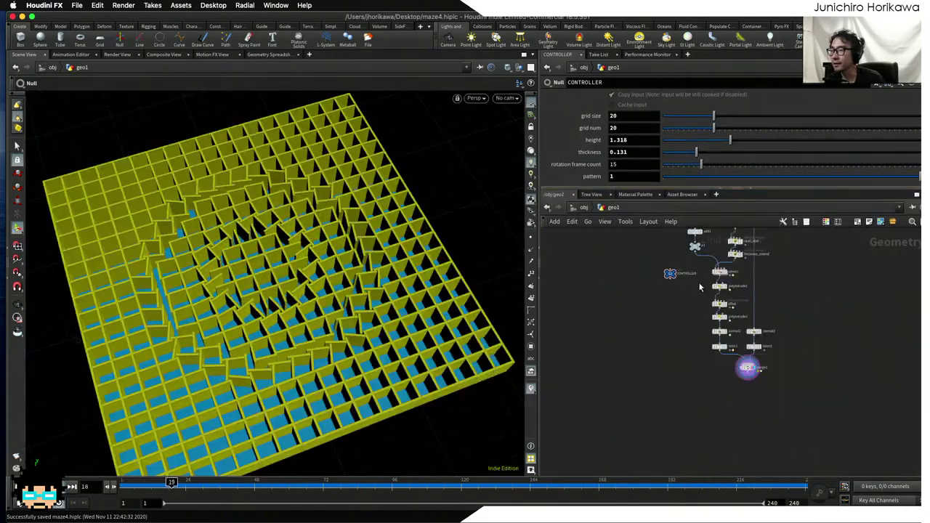
scroll(678, 313, up, 2)
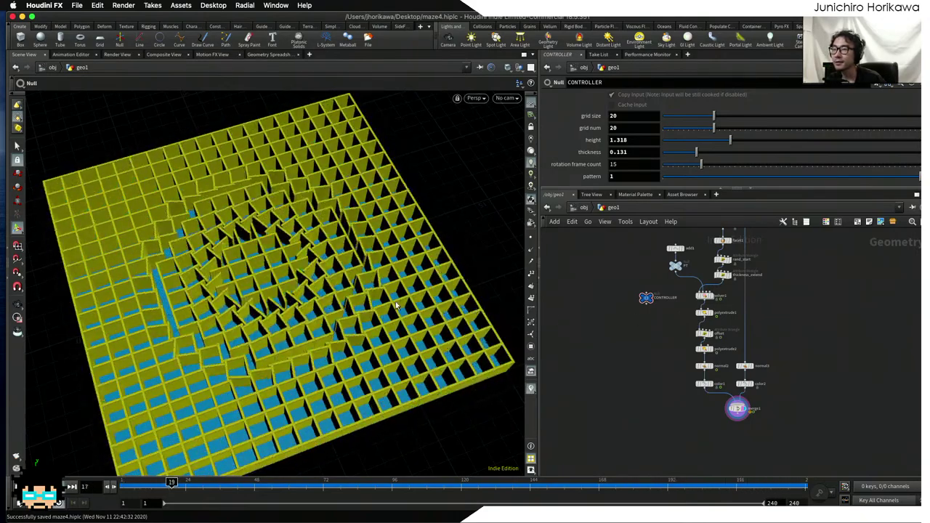
scroll(356, 310, up, 5)
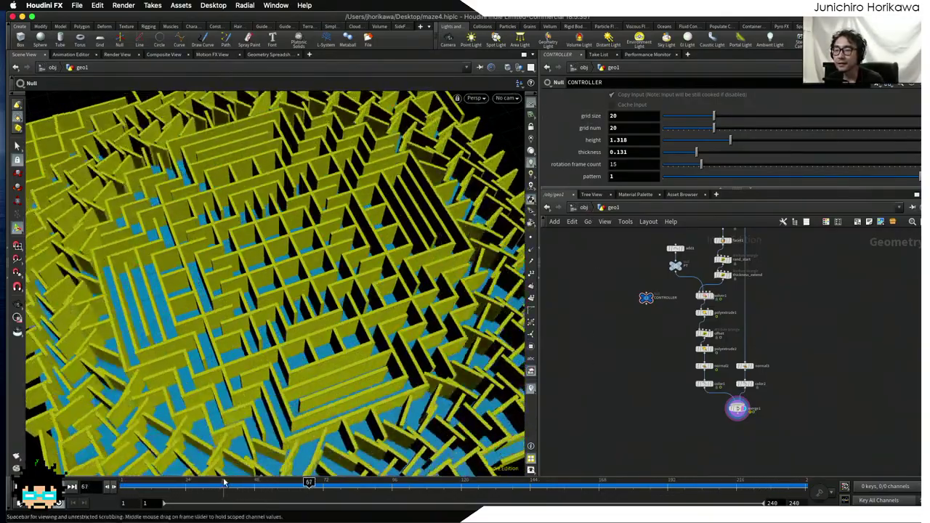
drag(163, 482, 125, 482)
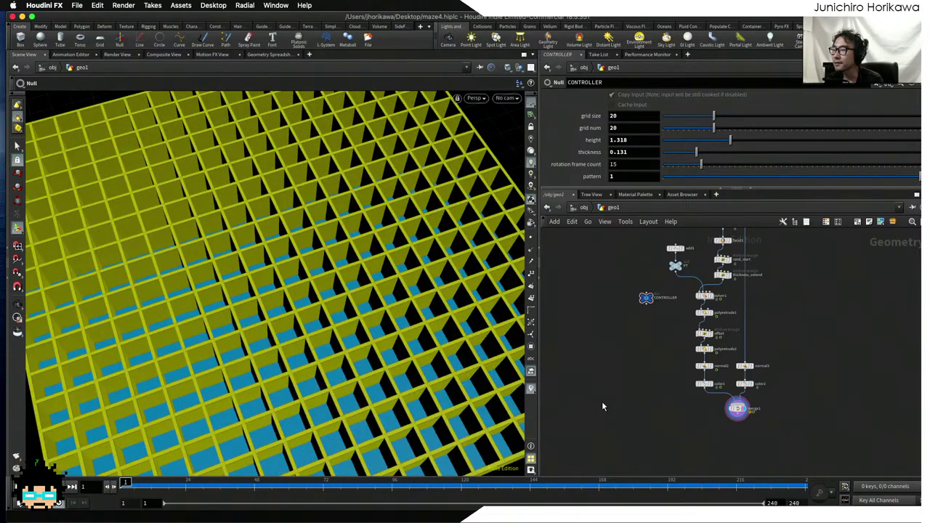
middle_drag(602, 407, 580, 428)
key(Escape)
drag(349, 327, 438, 325)
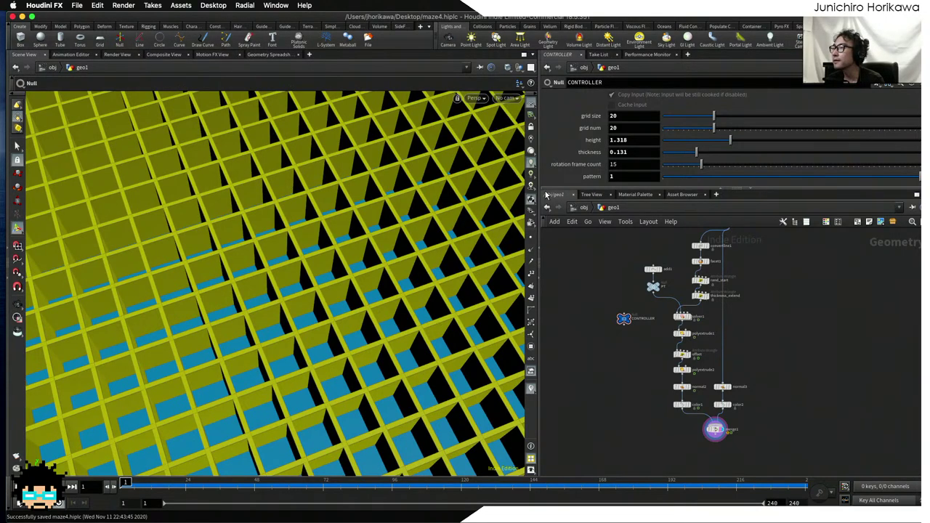
drag(414, 208, 413, 238)
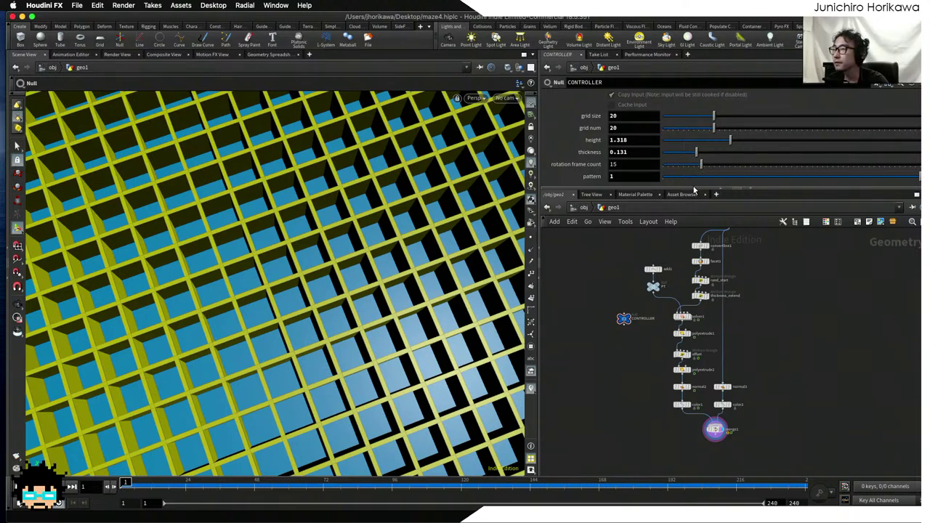
drag(692, 188, 692, 287)
scroll(692, 268, down, 3)
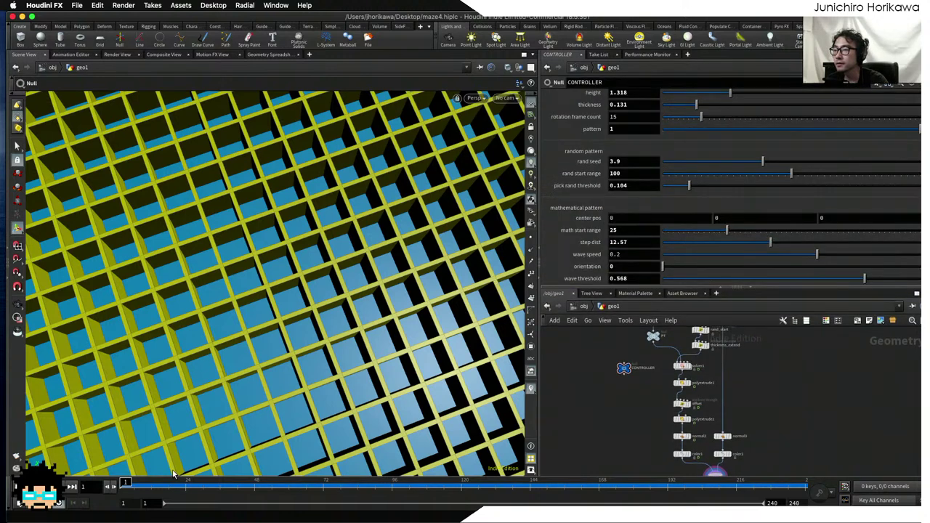
click(63, 491)
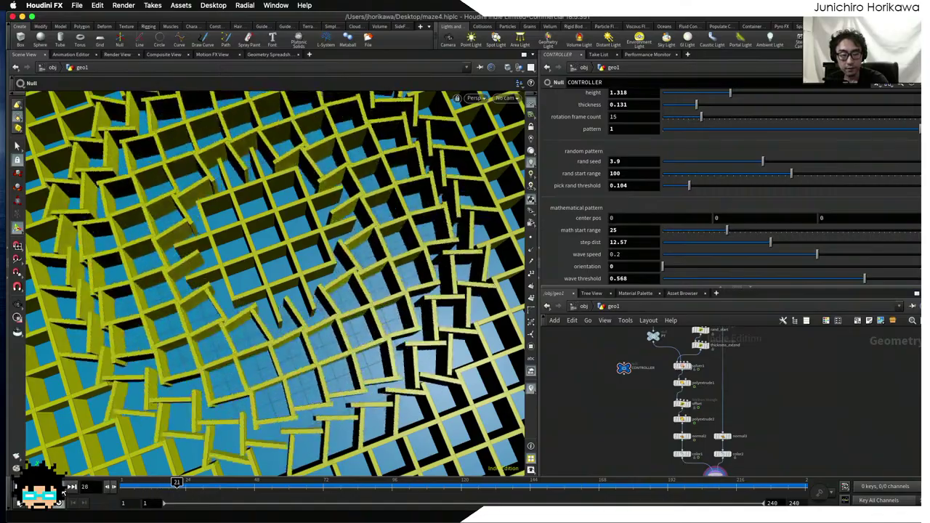